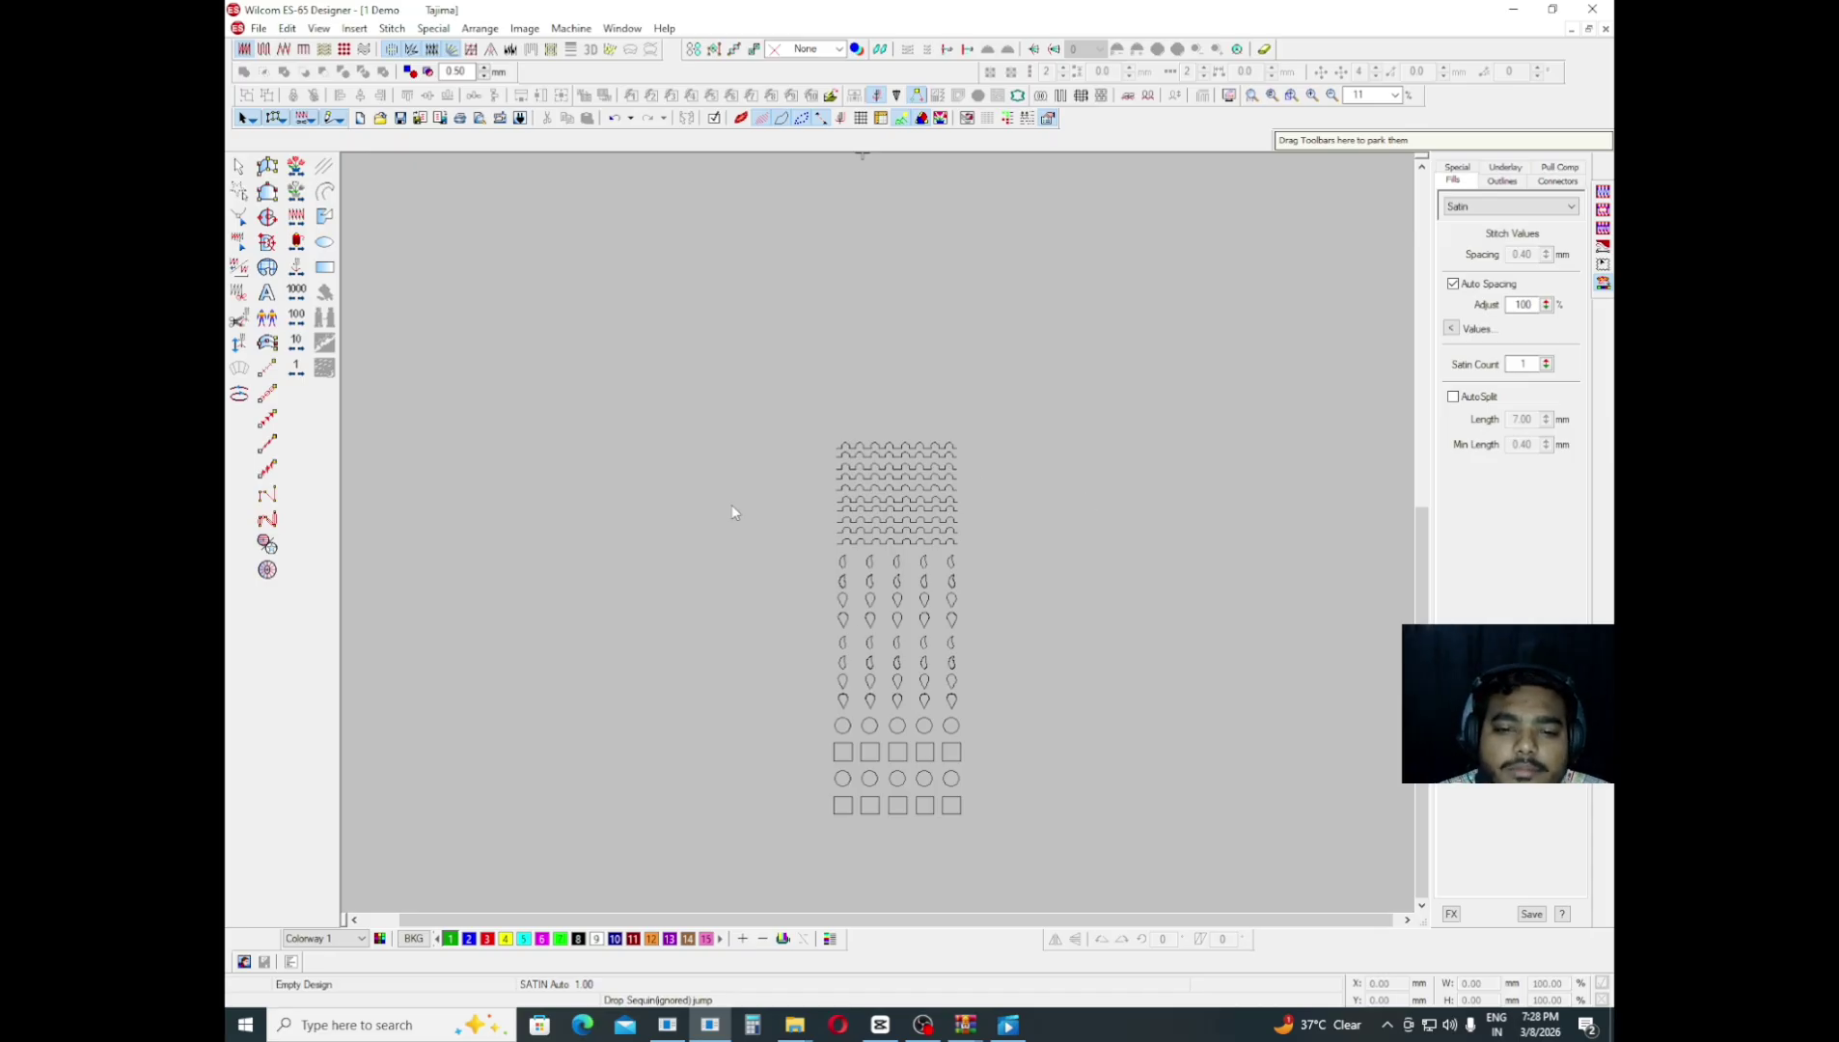
# - Examine the scalloped lines and the rows of leaf and teardrop shapes up close
pyautogui.press('z')
pyautogui.press('z')
pyautogui.scroll(-3, 858, 465)
pyautogui.scroll(3, 857, 465)
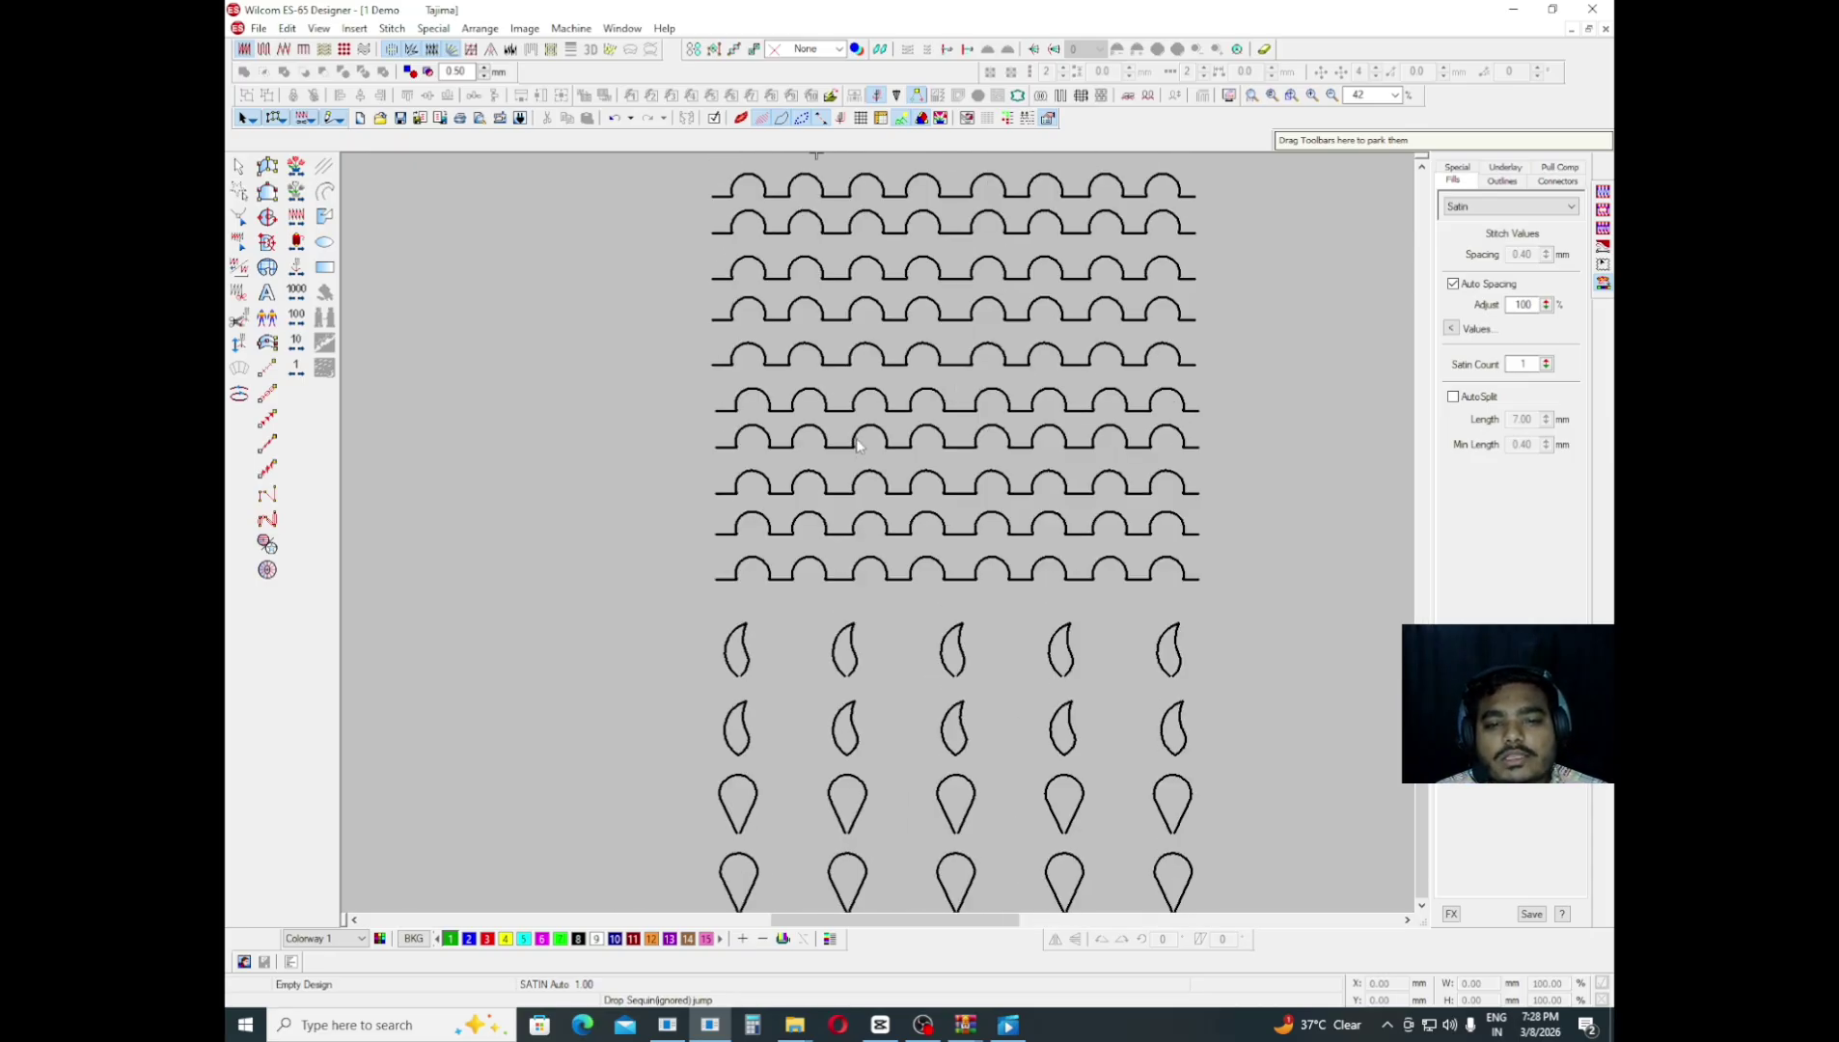
pyautogui.scroll(2, 873, 362)
pyautogui.scroll(-2, 1081, 351)
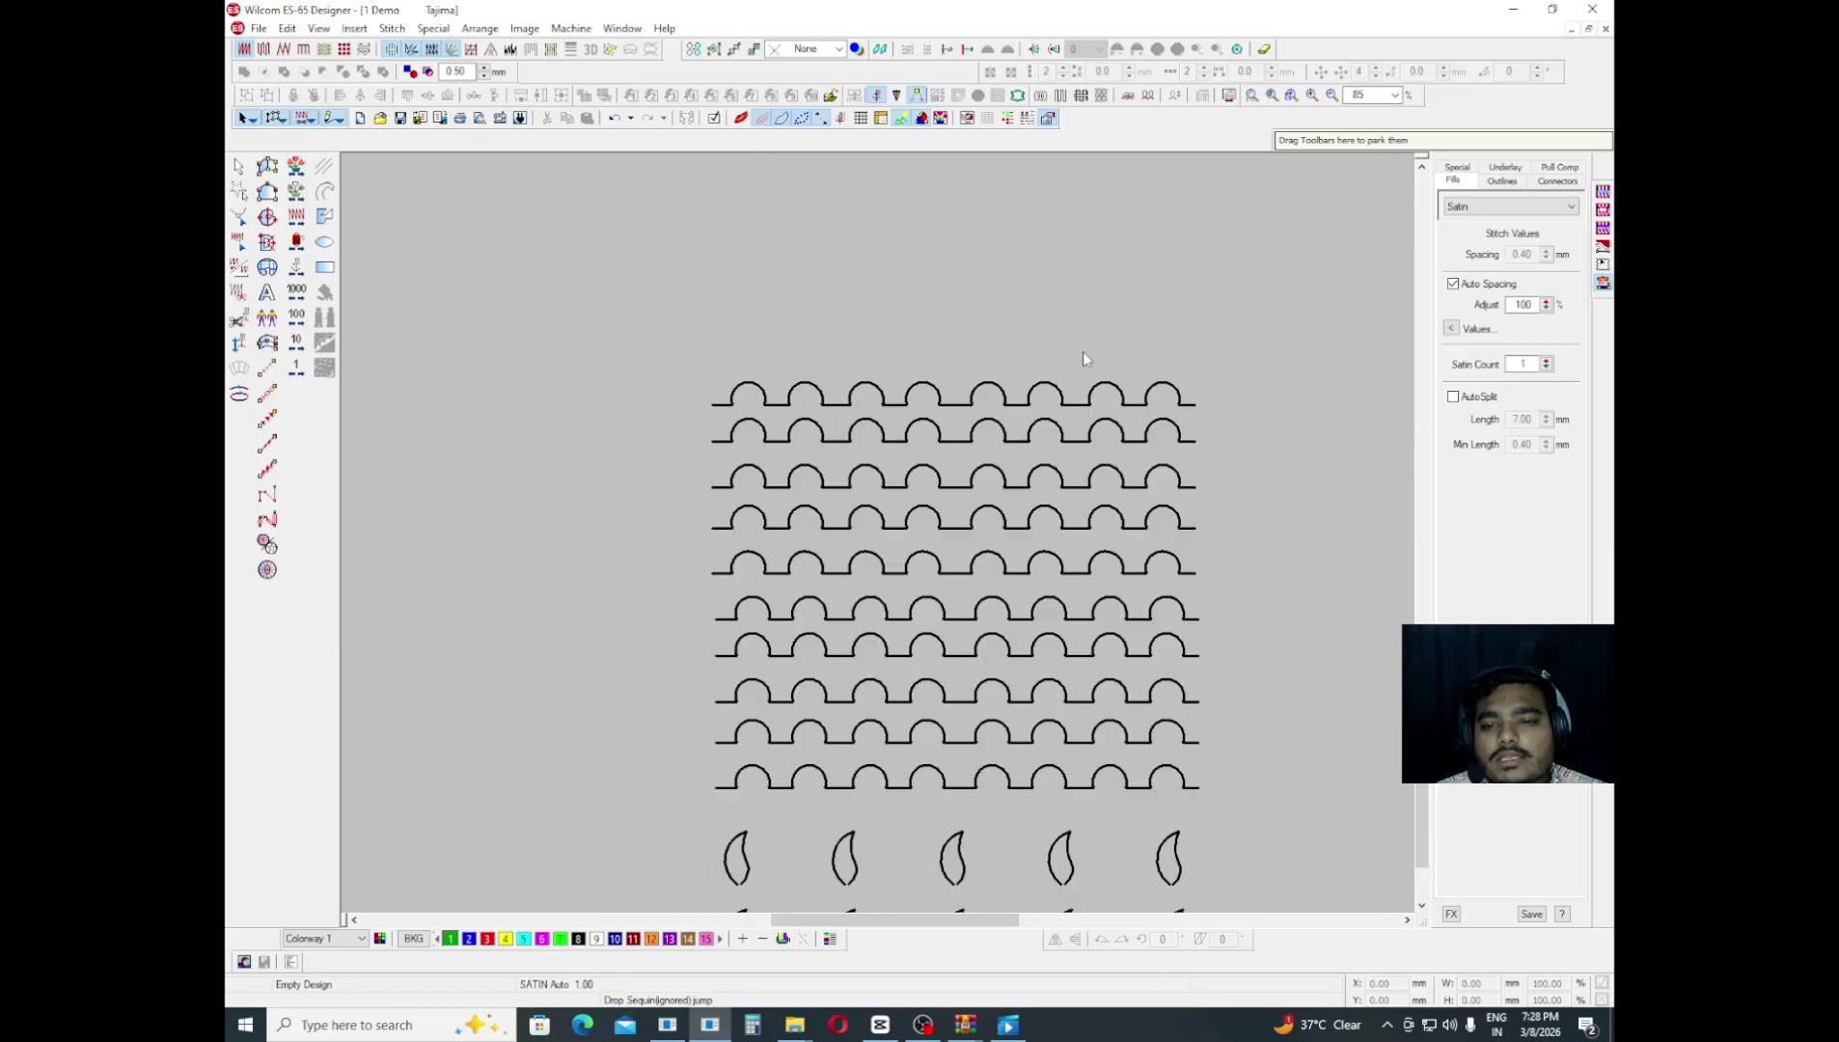
pyautogui.scroll(-3, 971, 461)
pyautogui.scroll(2, 972, 461)
pyautogui.scroll(2, 826, 364)
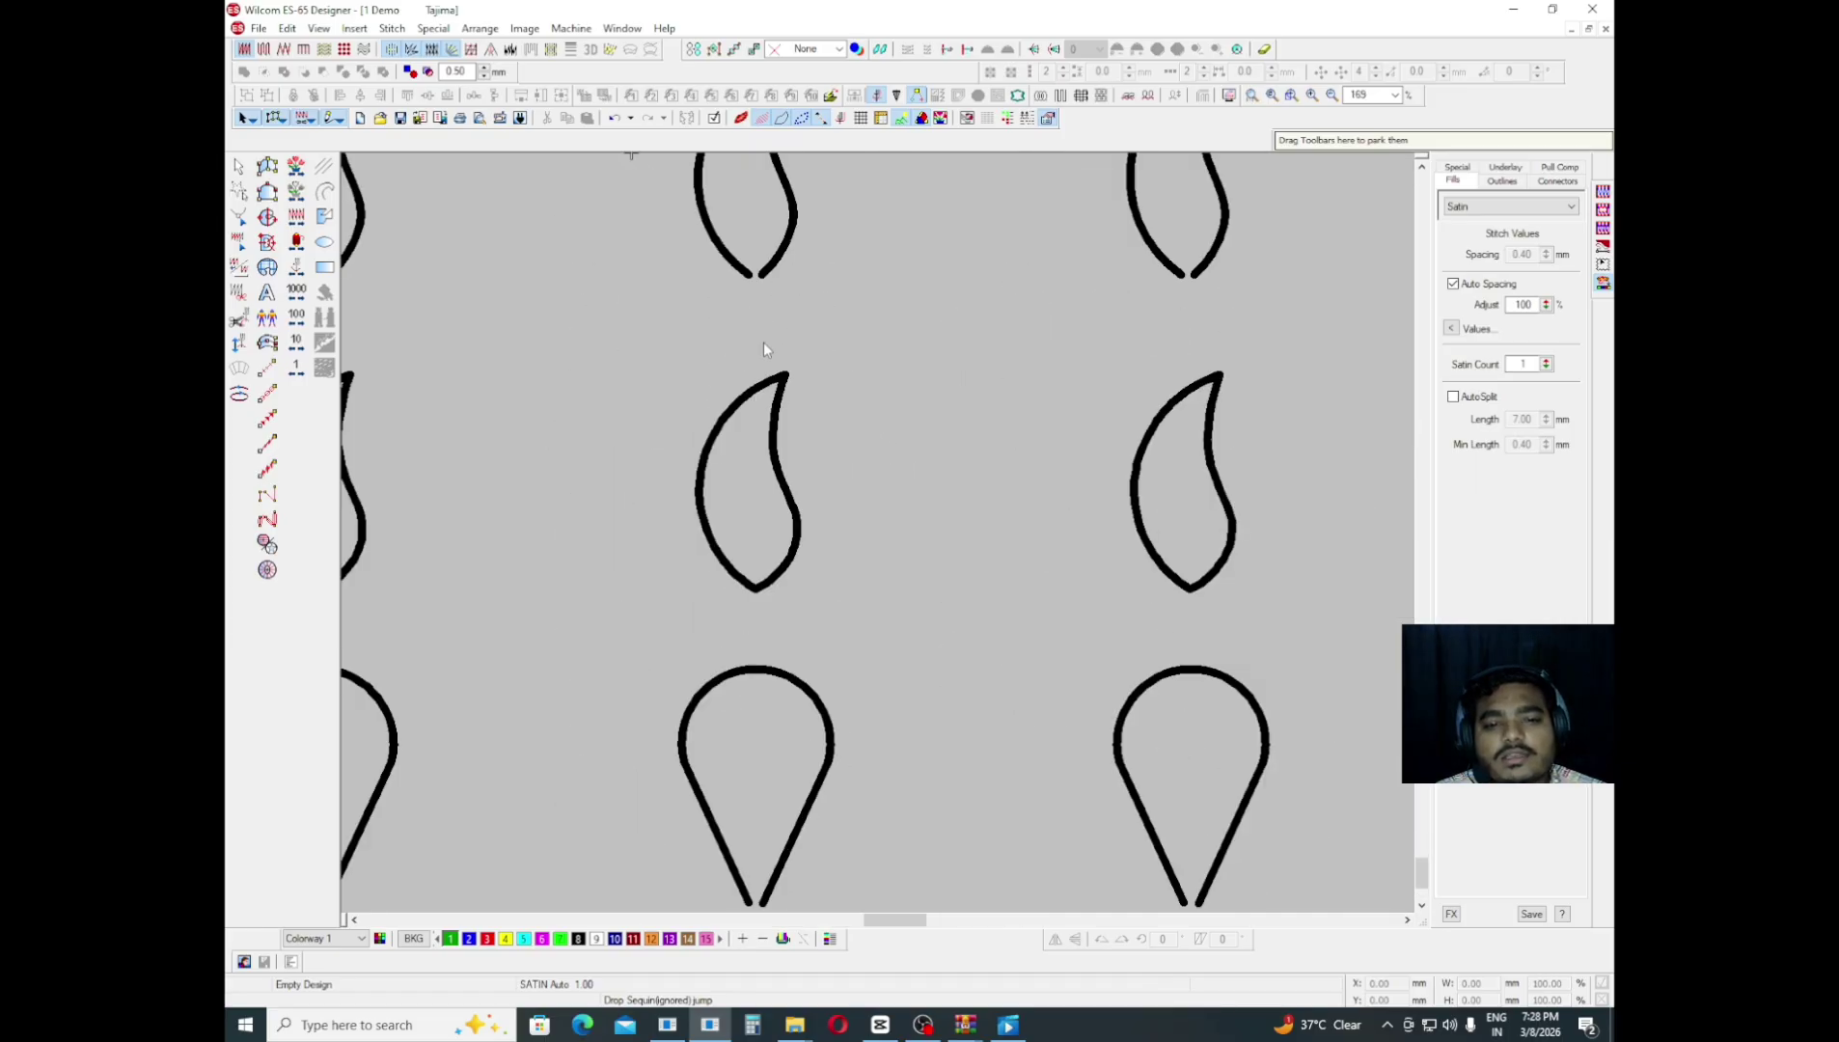
pyautogui.scroll(-2, 764, 281)
pyautogui.scroll(2, 827, 421)
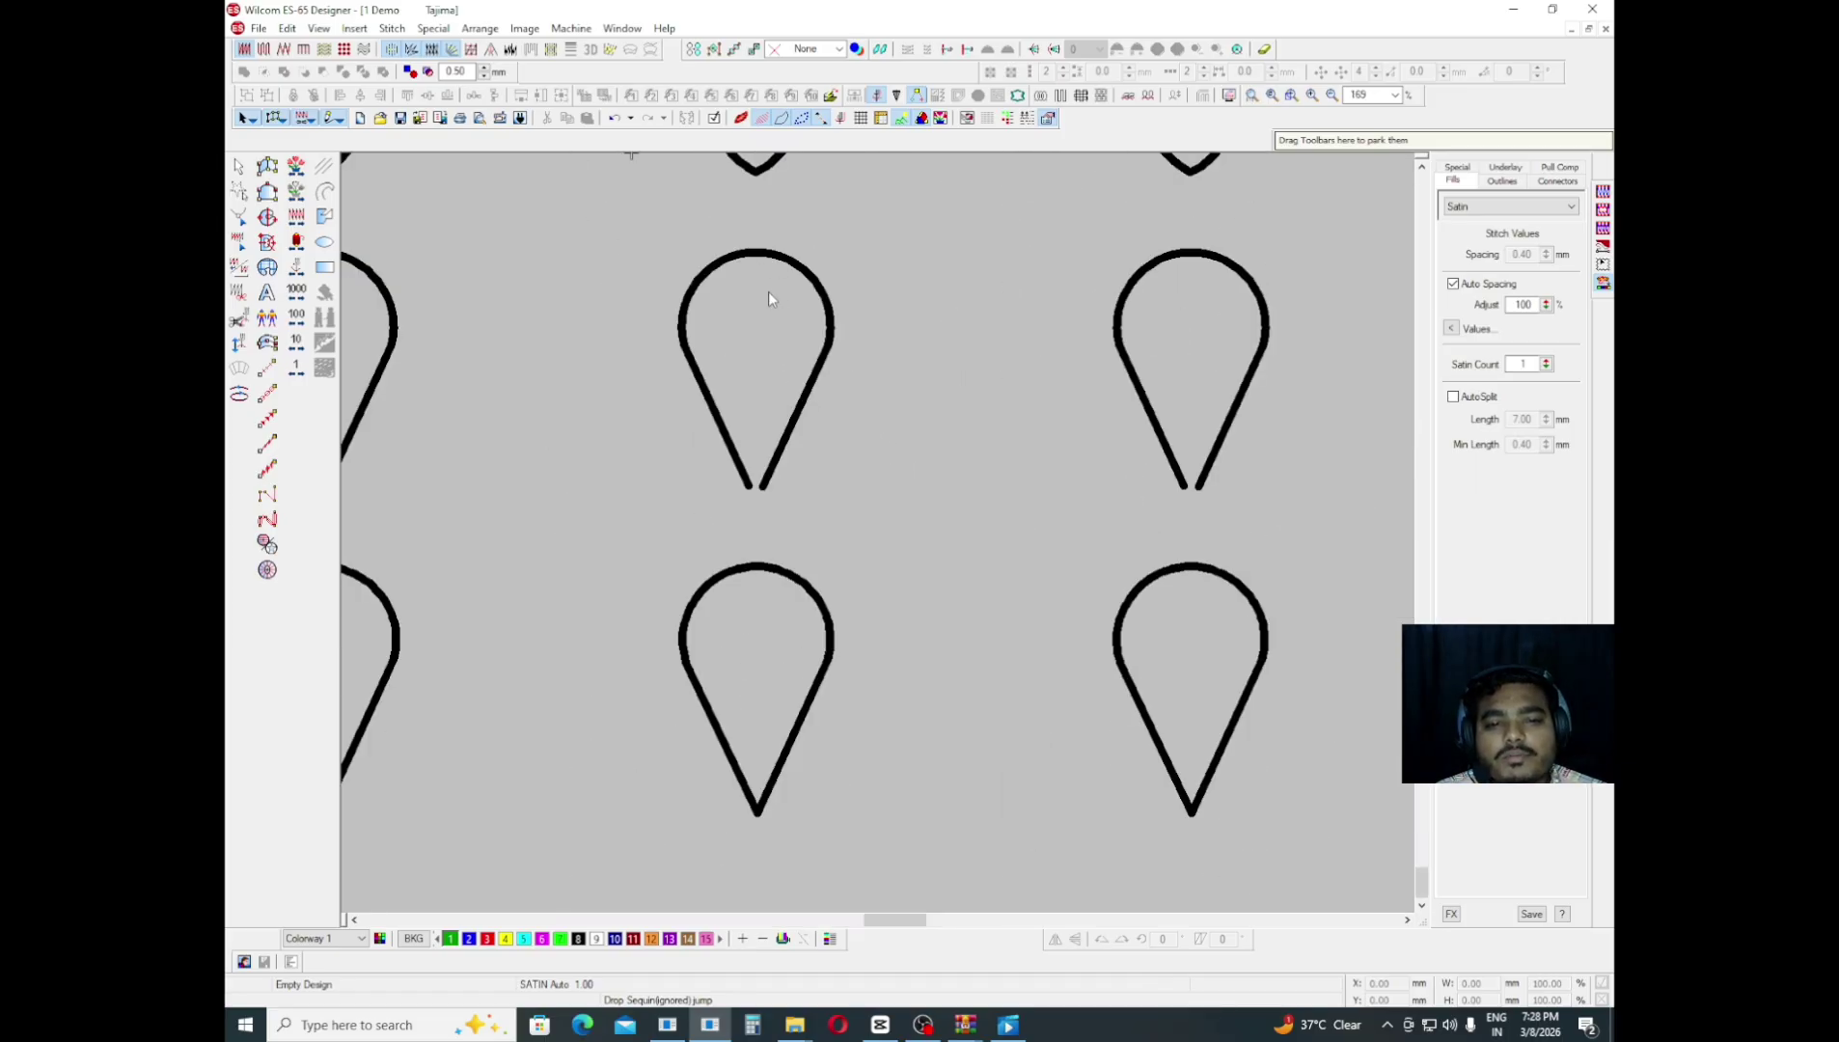
pyautogui.scroll(-2, 769, 310)
pyautogui.scroll(2, 802, 497)
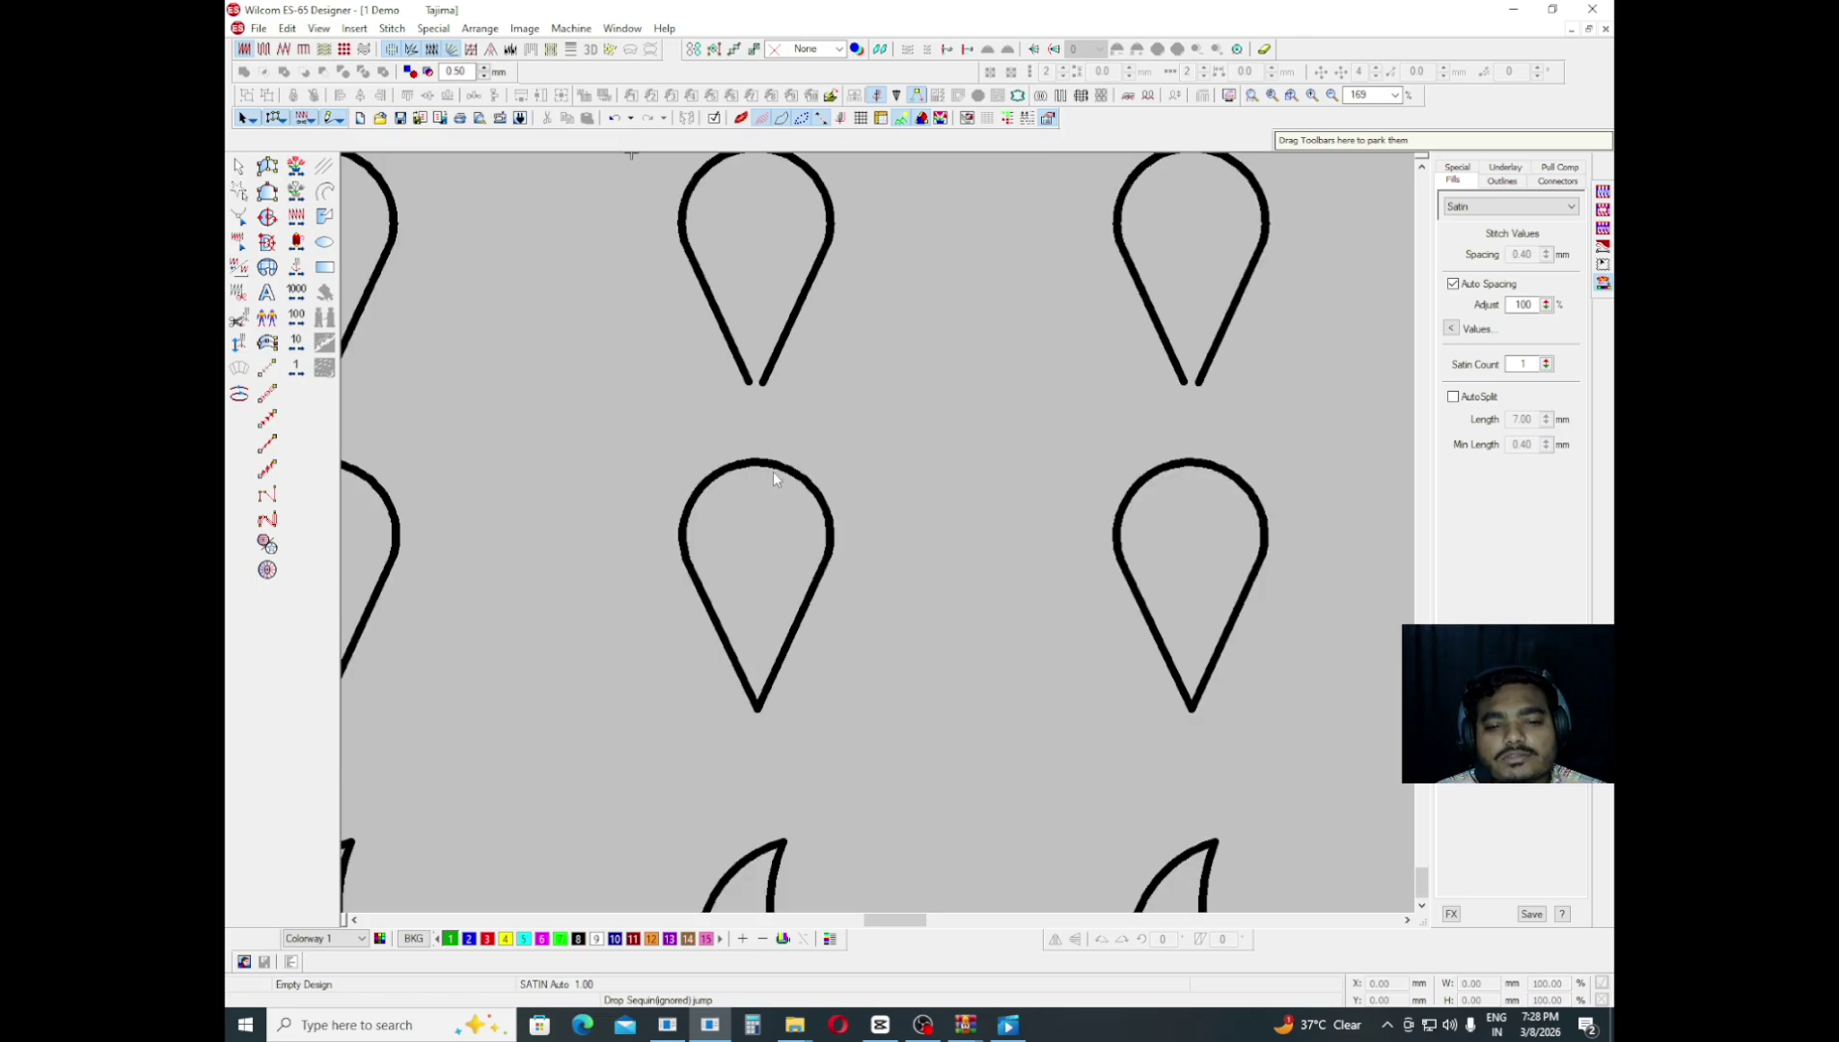
pyautogui.scroll(-2, 769, 378)
# - Look over the rows of circles and squares below the teardrops, ending back at the scalloped lines
pyautogui.hotkey('shift', 'z')
pyautogui.scroll(-3, 781, 508)
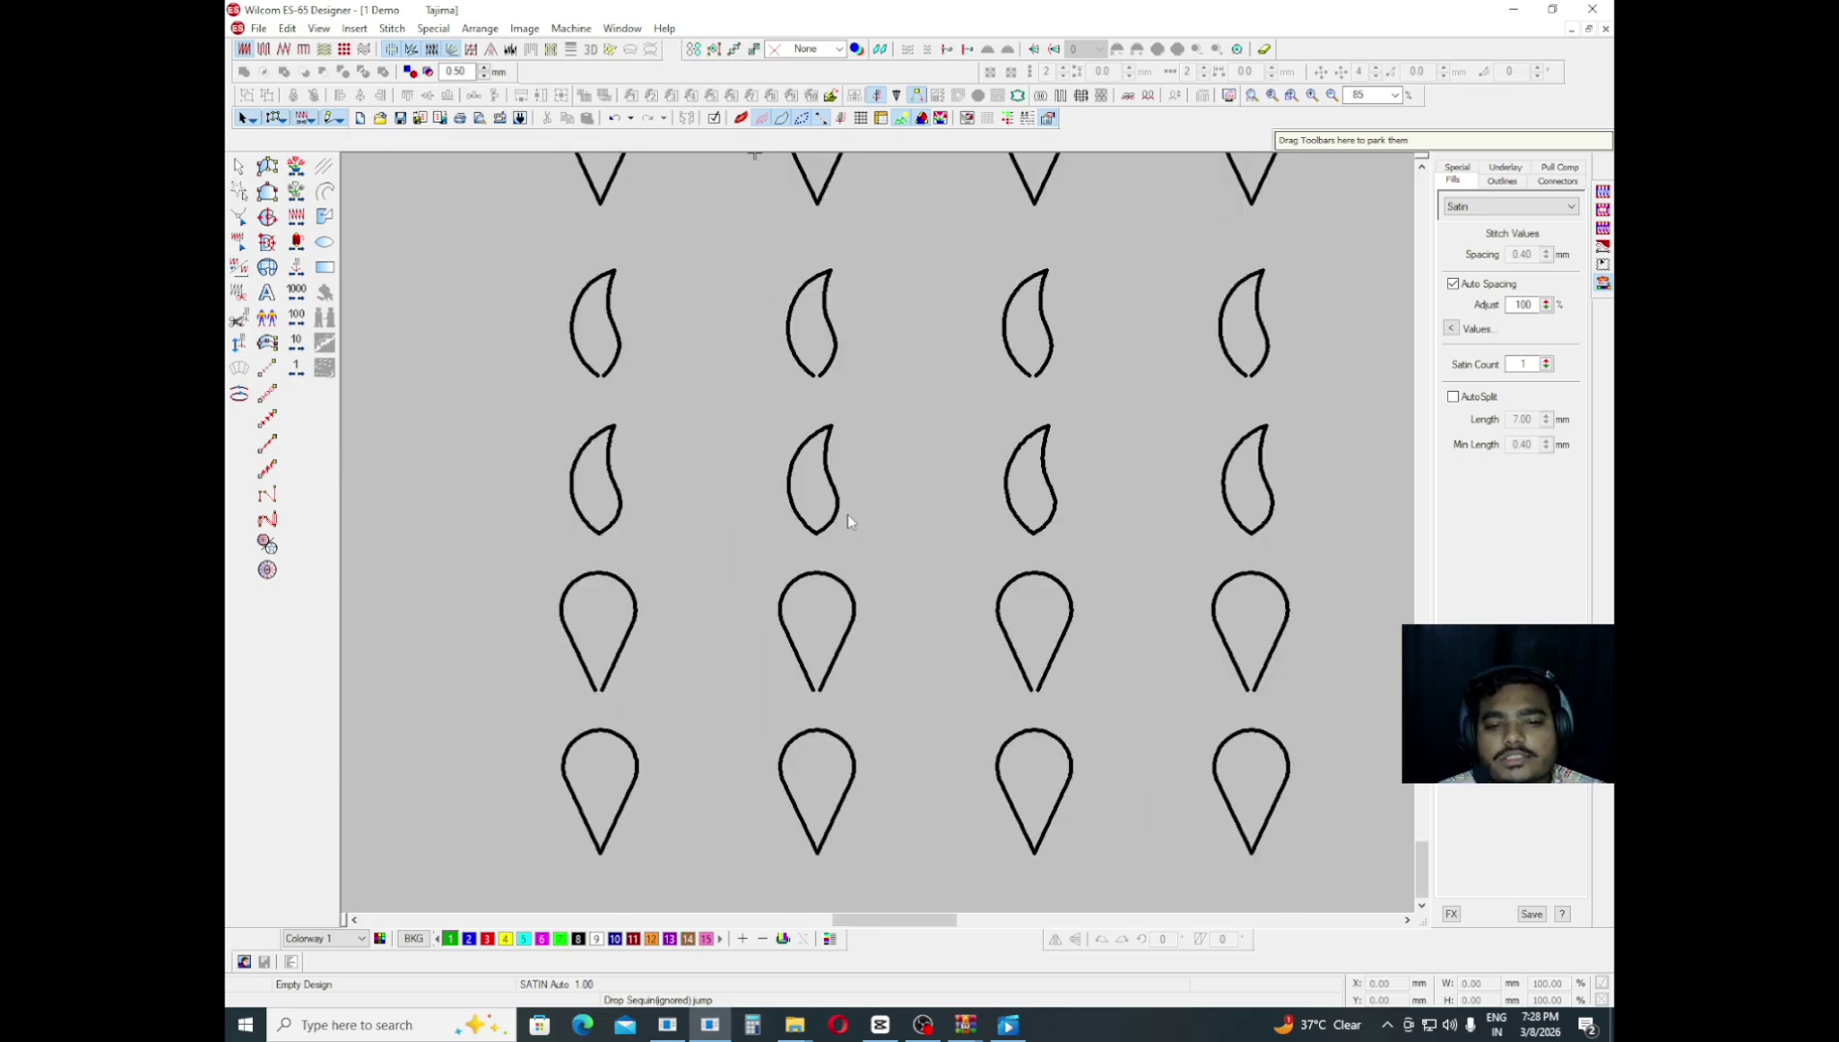
pyautogui.scroll(-3, 812, 540)
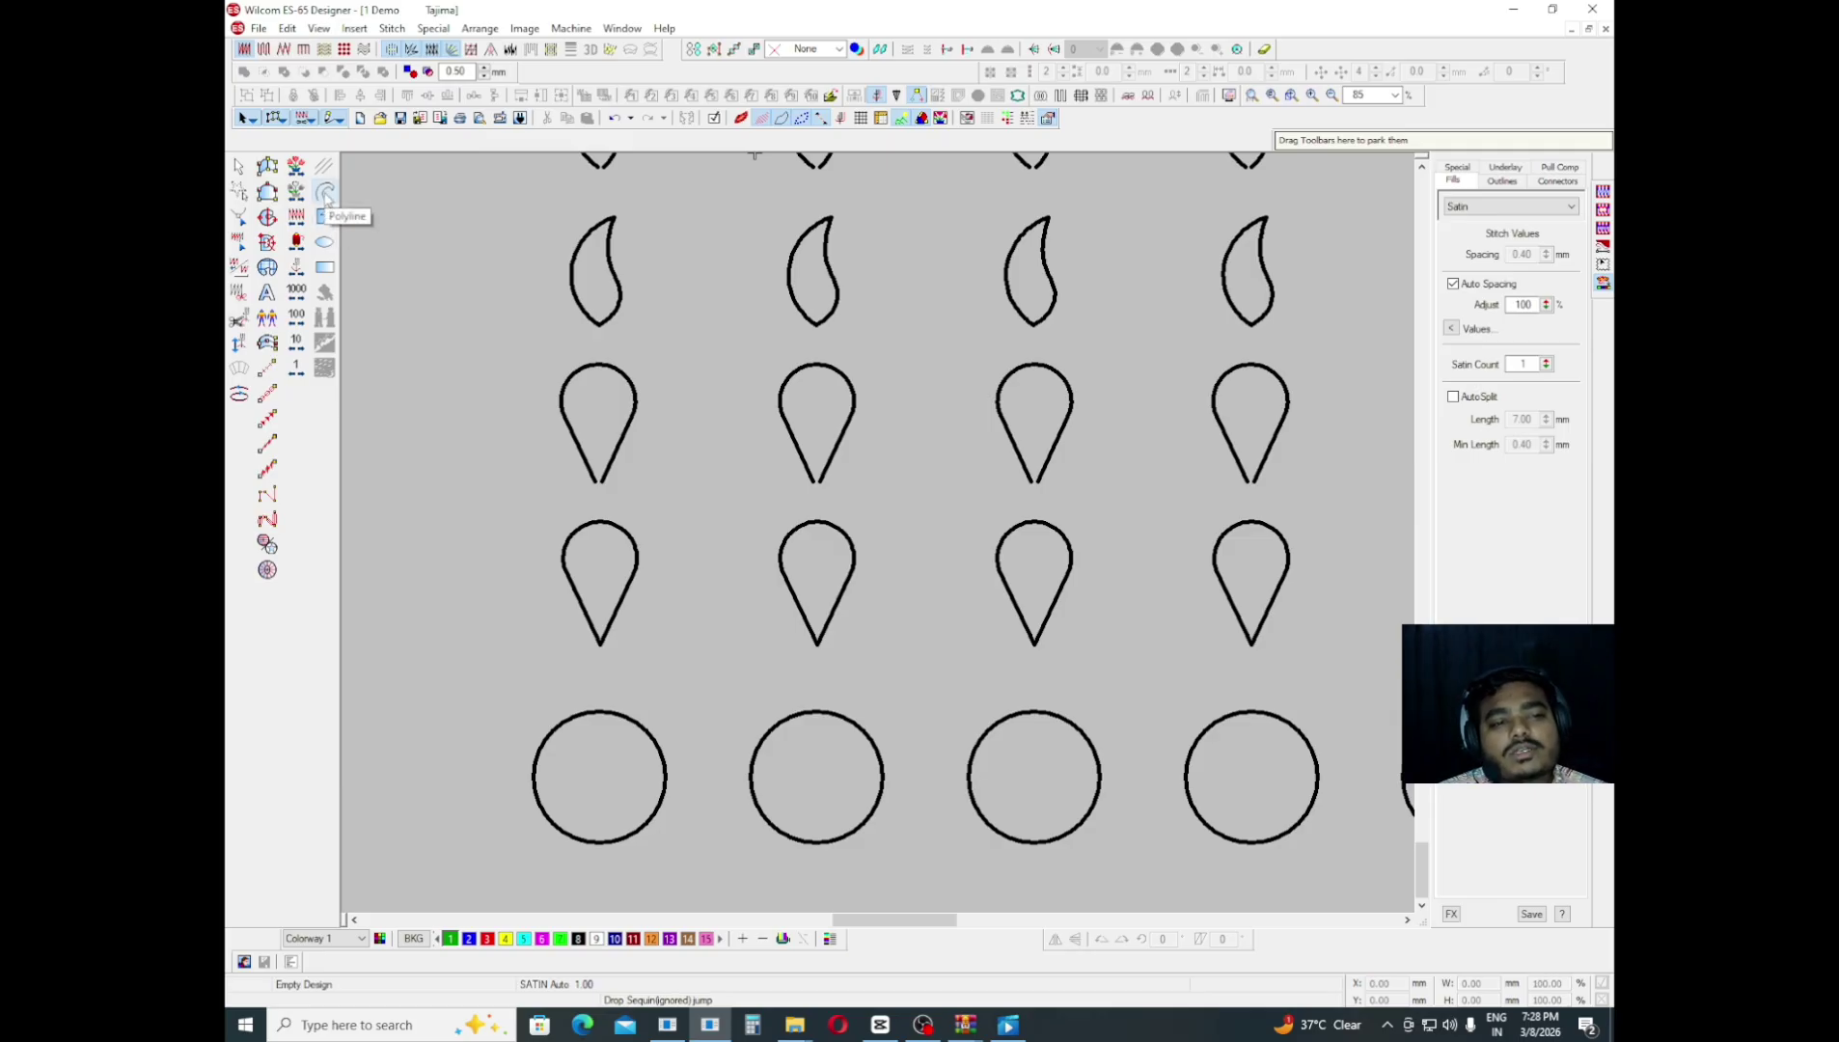
pyautogui.scroll(-3, 902, 434)
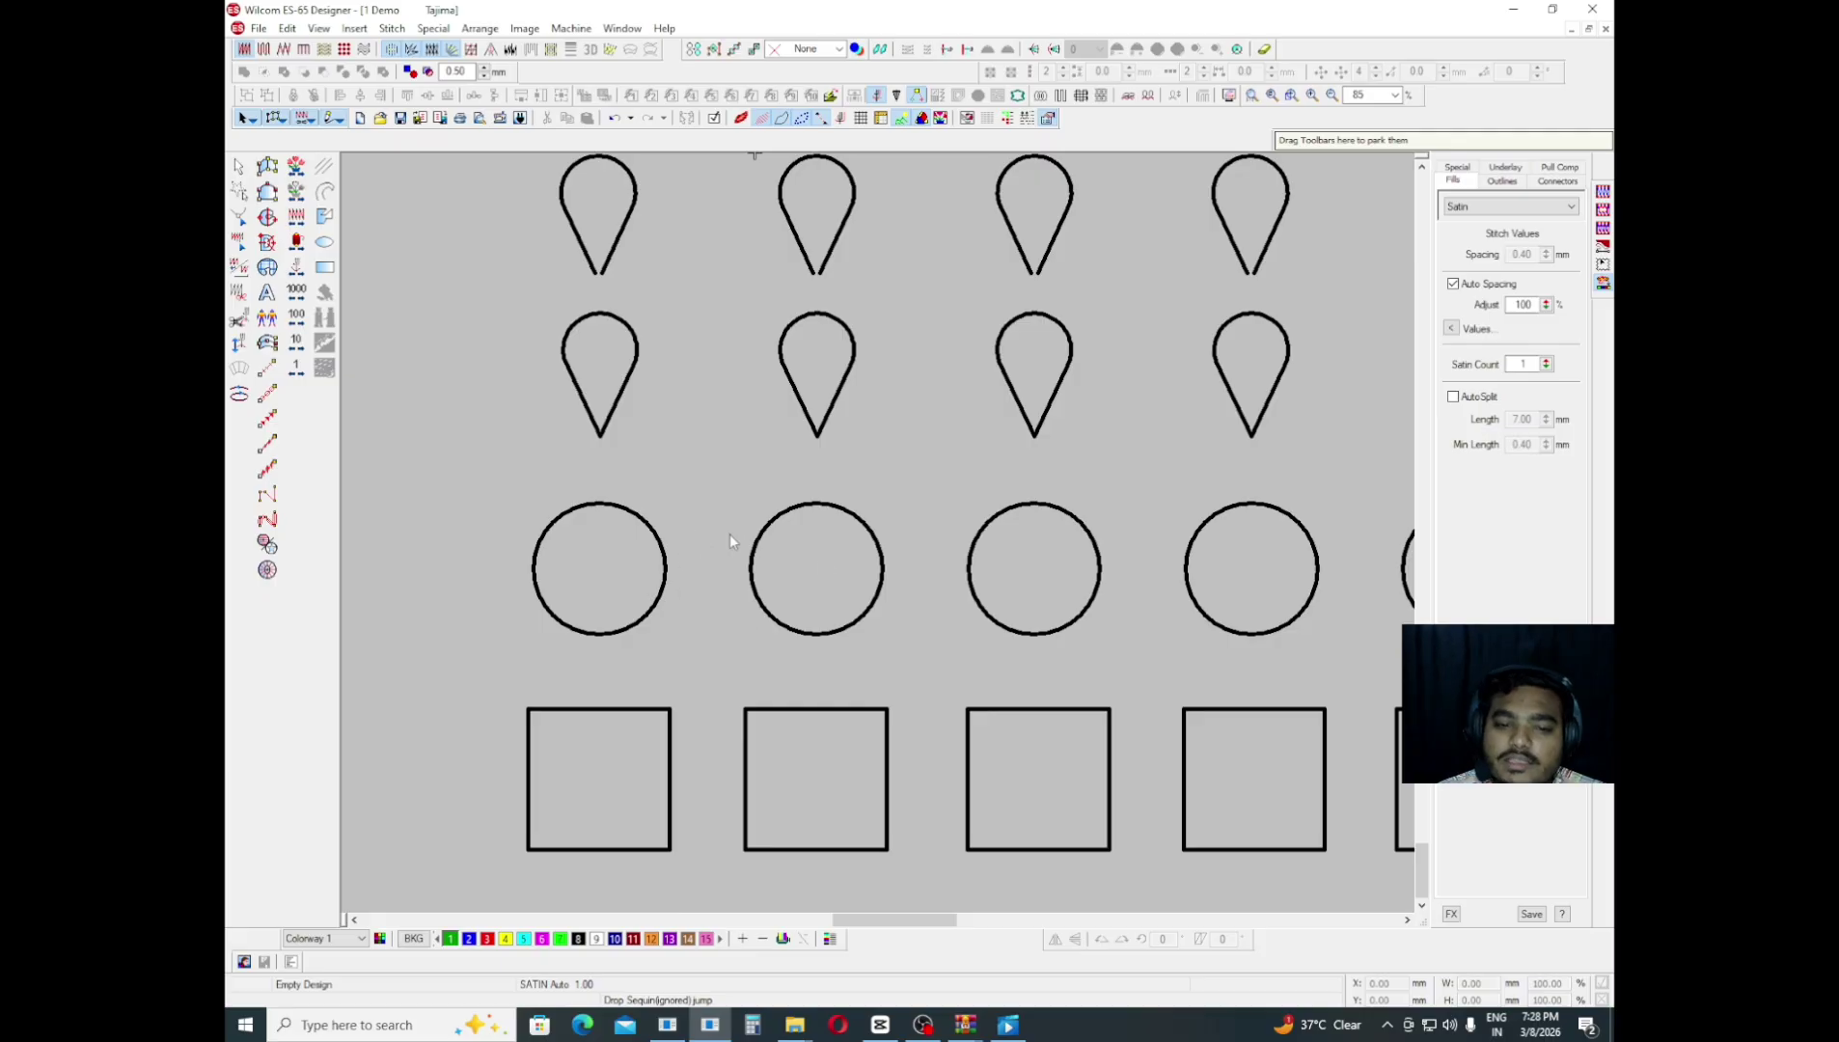
pyautogui.scroll(-3, 885, 608)
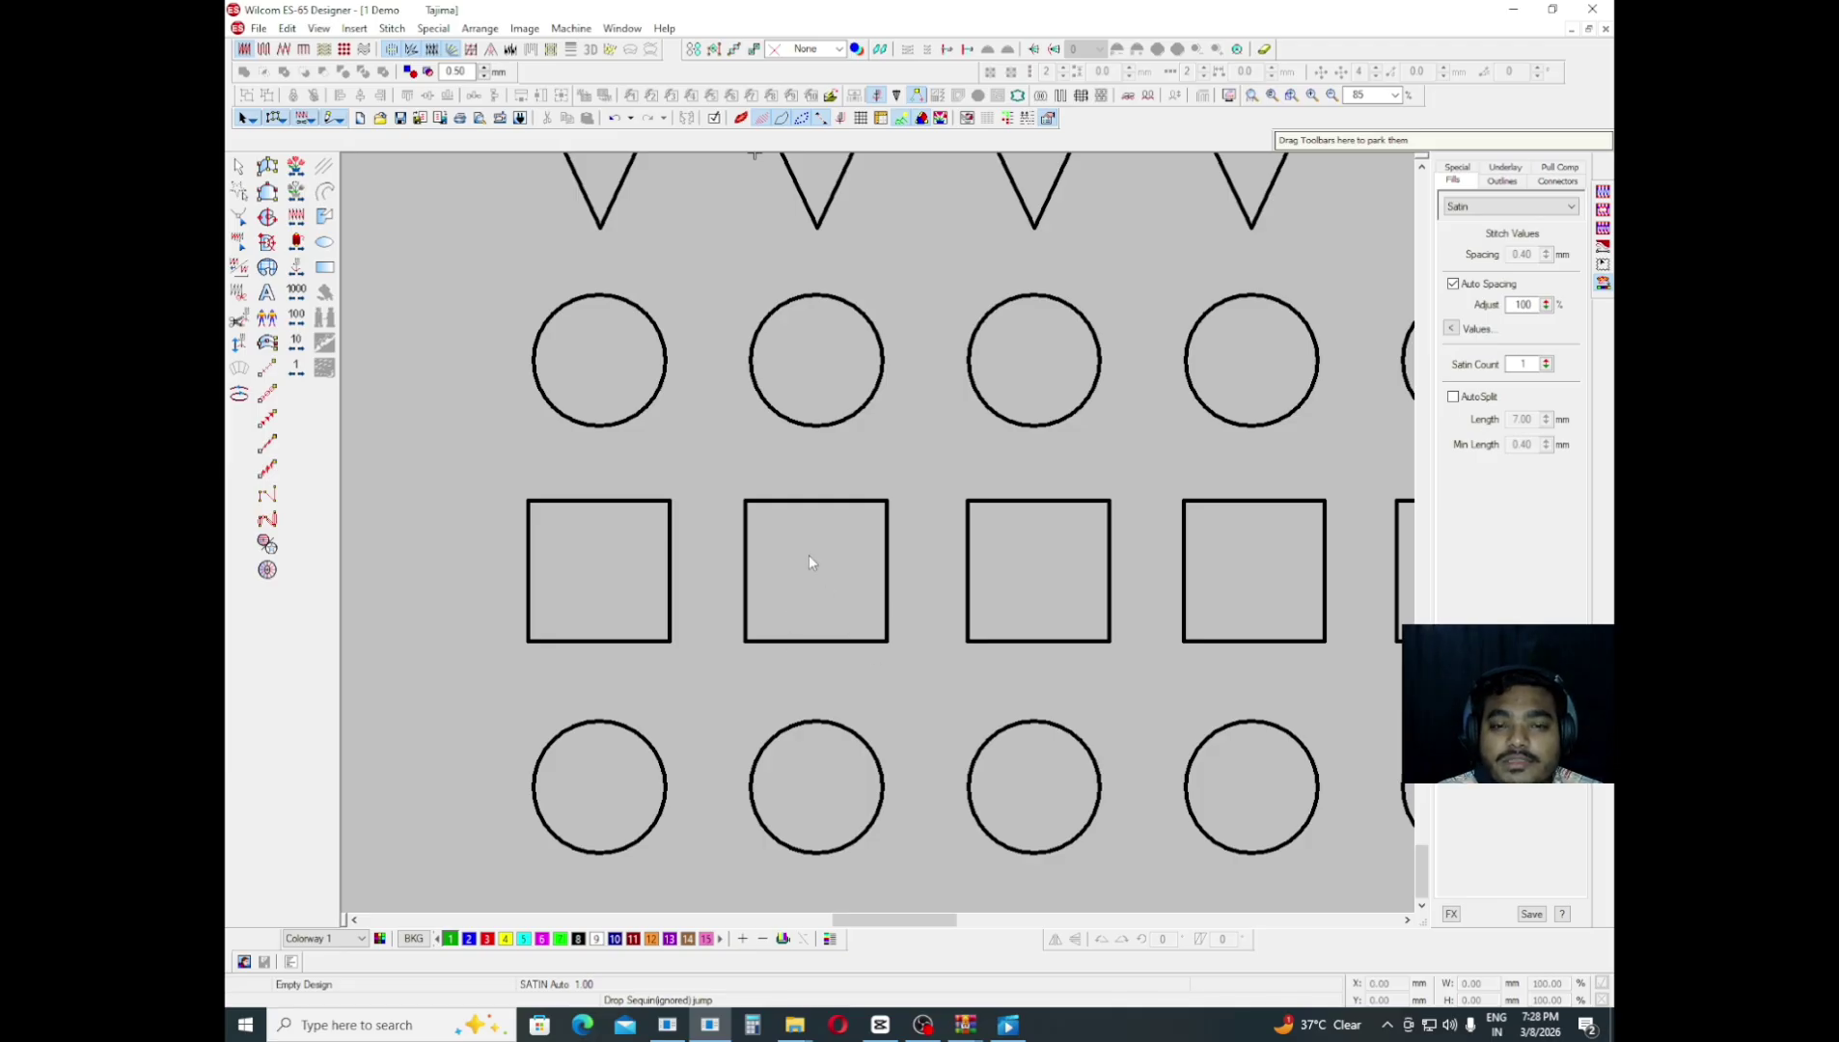
pyautogui.hotkey('shift', 'z')
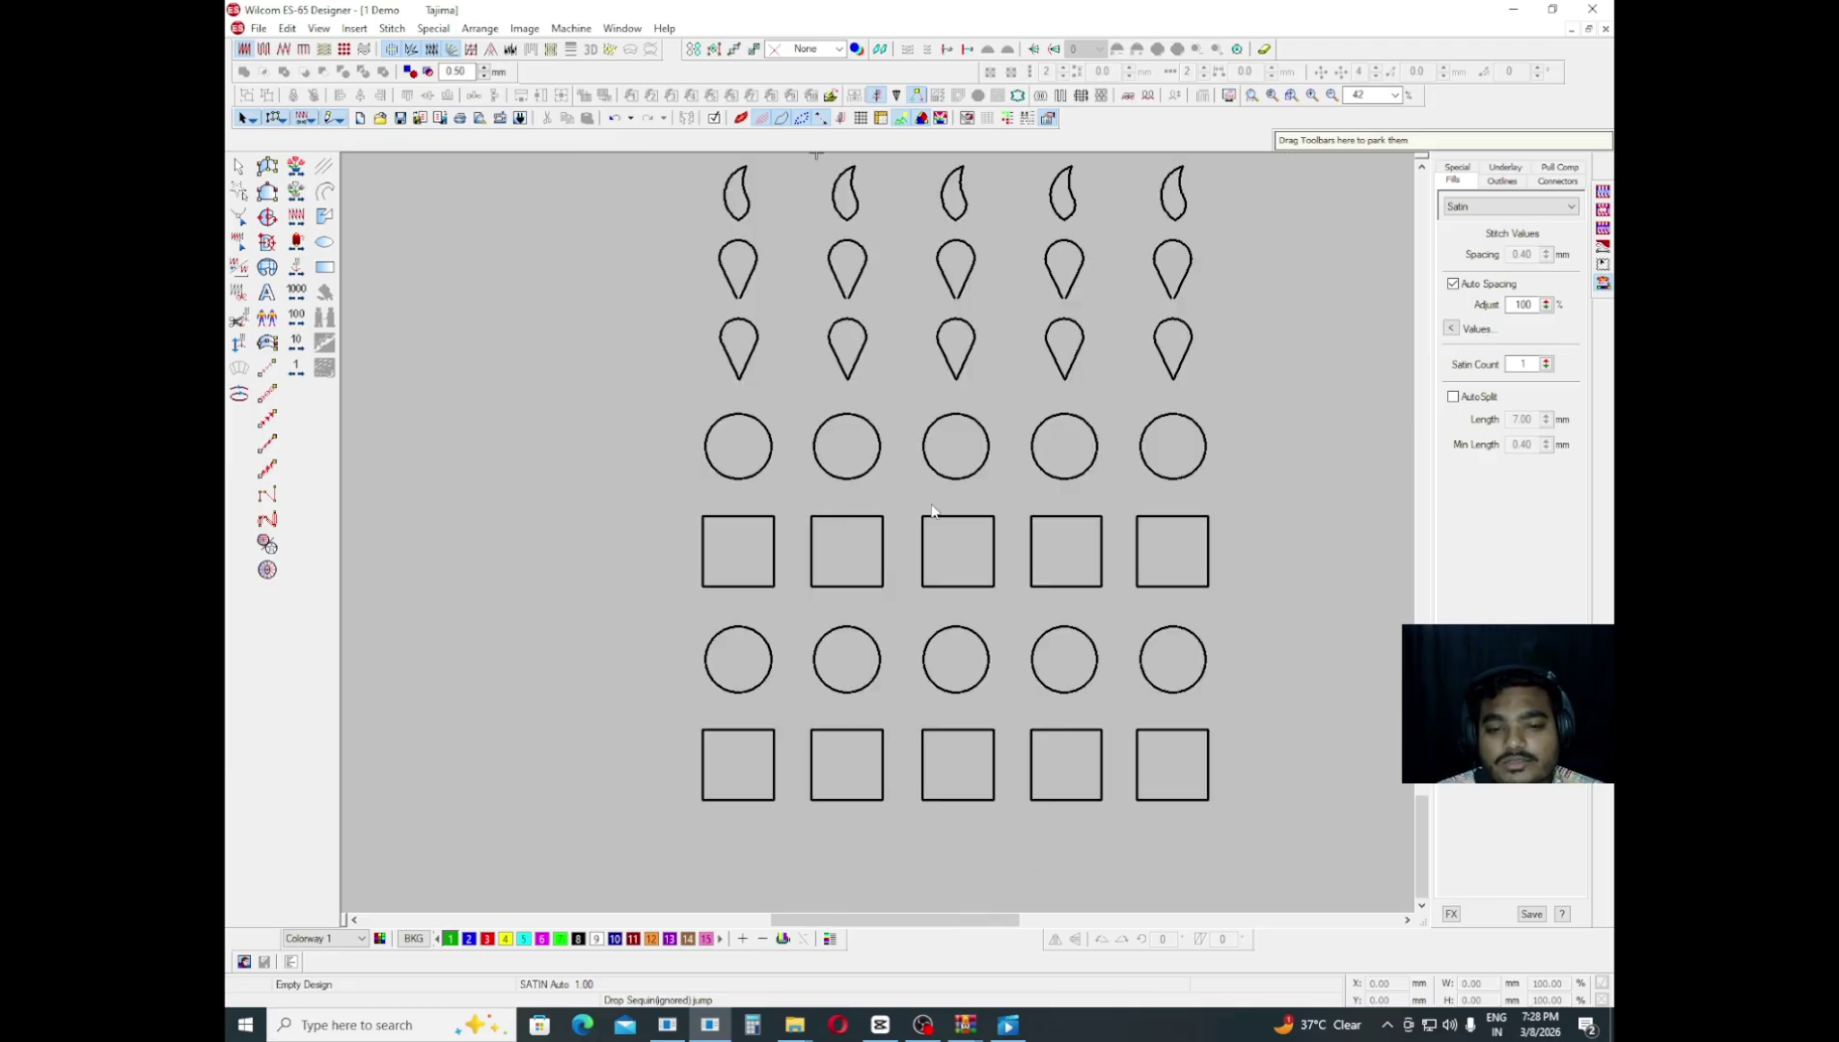
pyautogui.scroll(10, 932, 512)
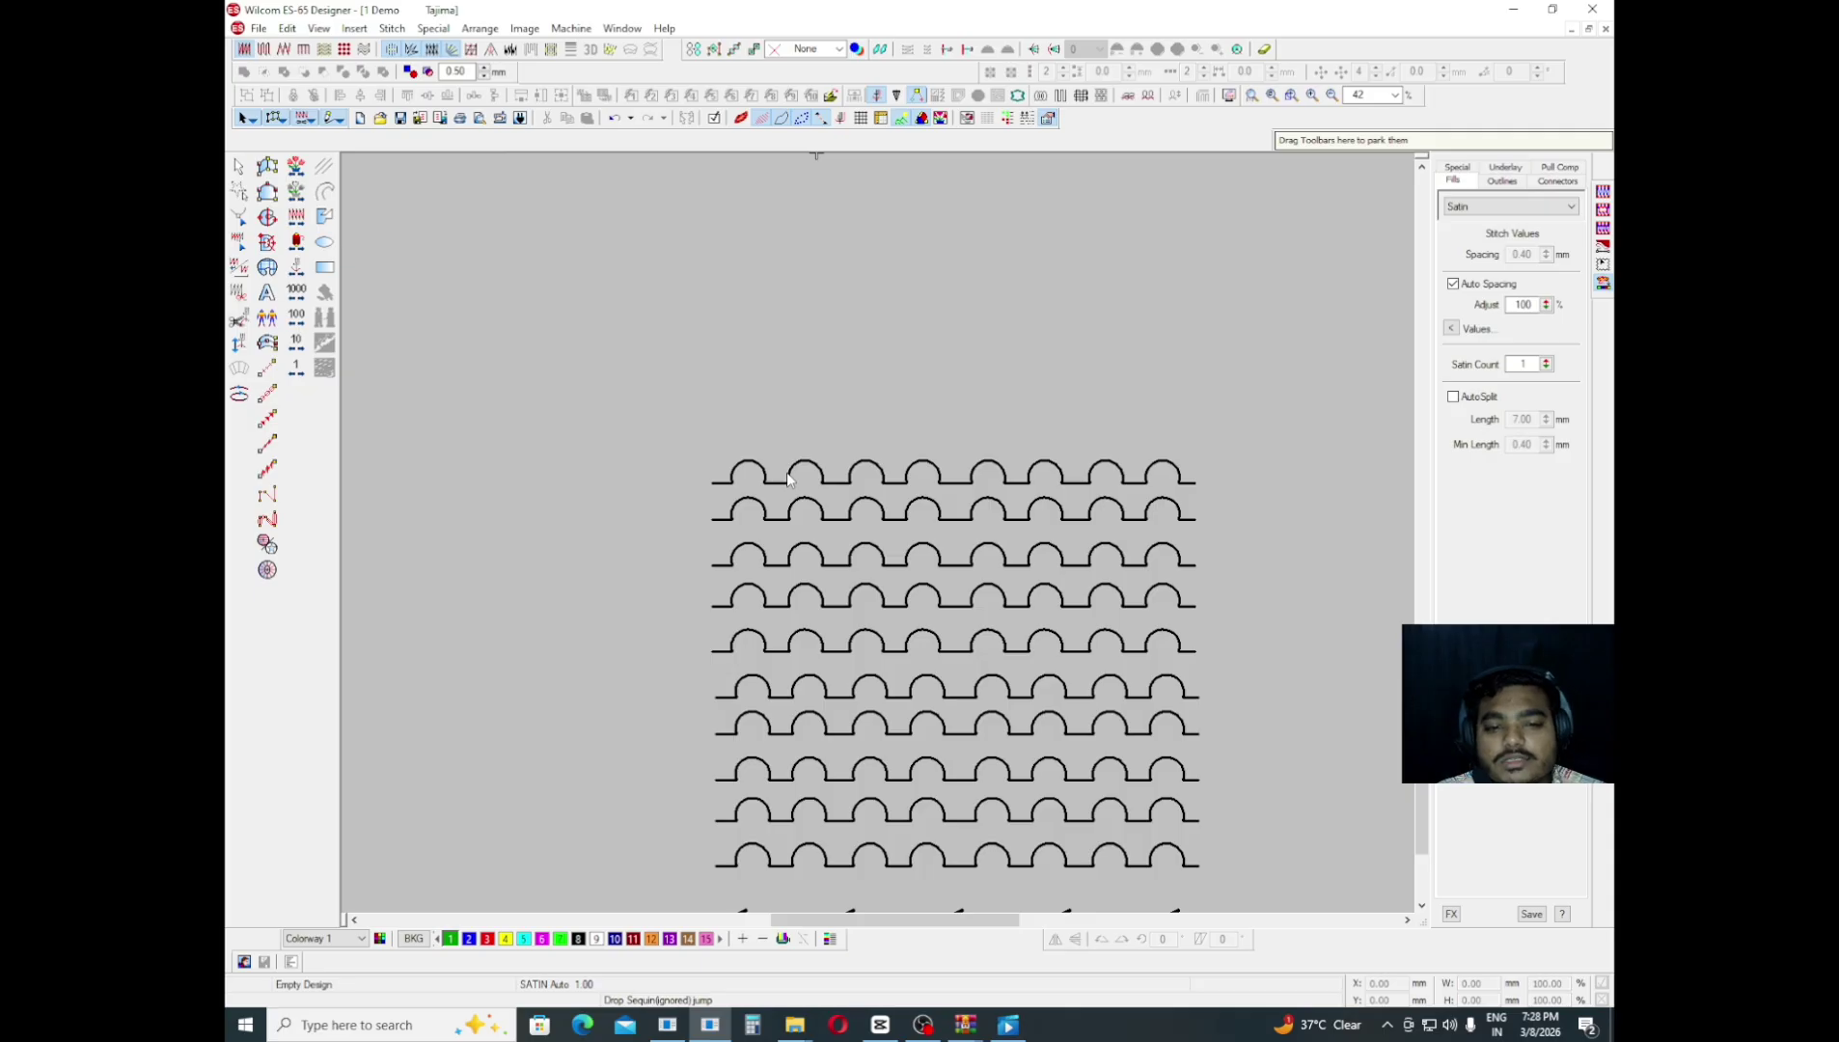
# - Inspect the starting ends of the uppermost scalloped lines at several magnifications
pyautogui.moveTo(783, 403); pyautogui.dragTo(616, 540)
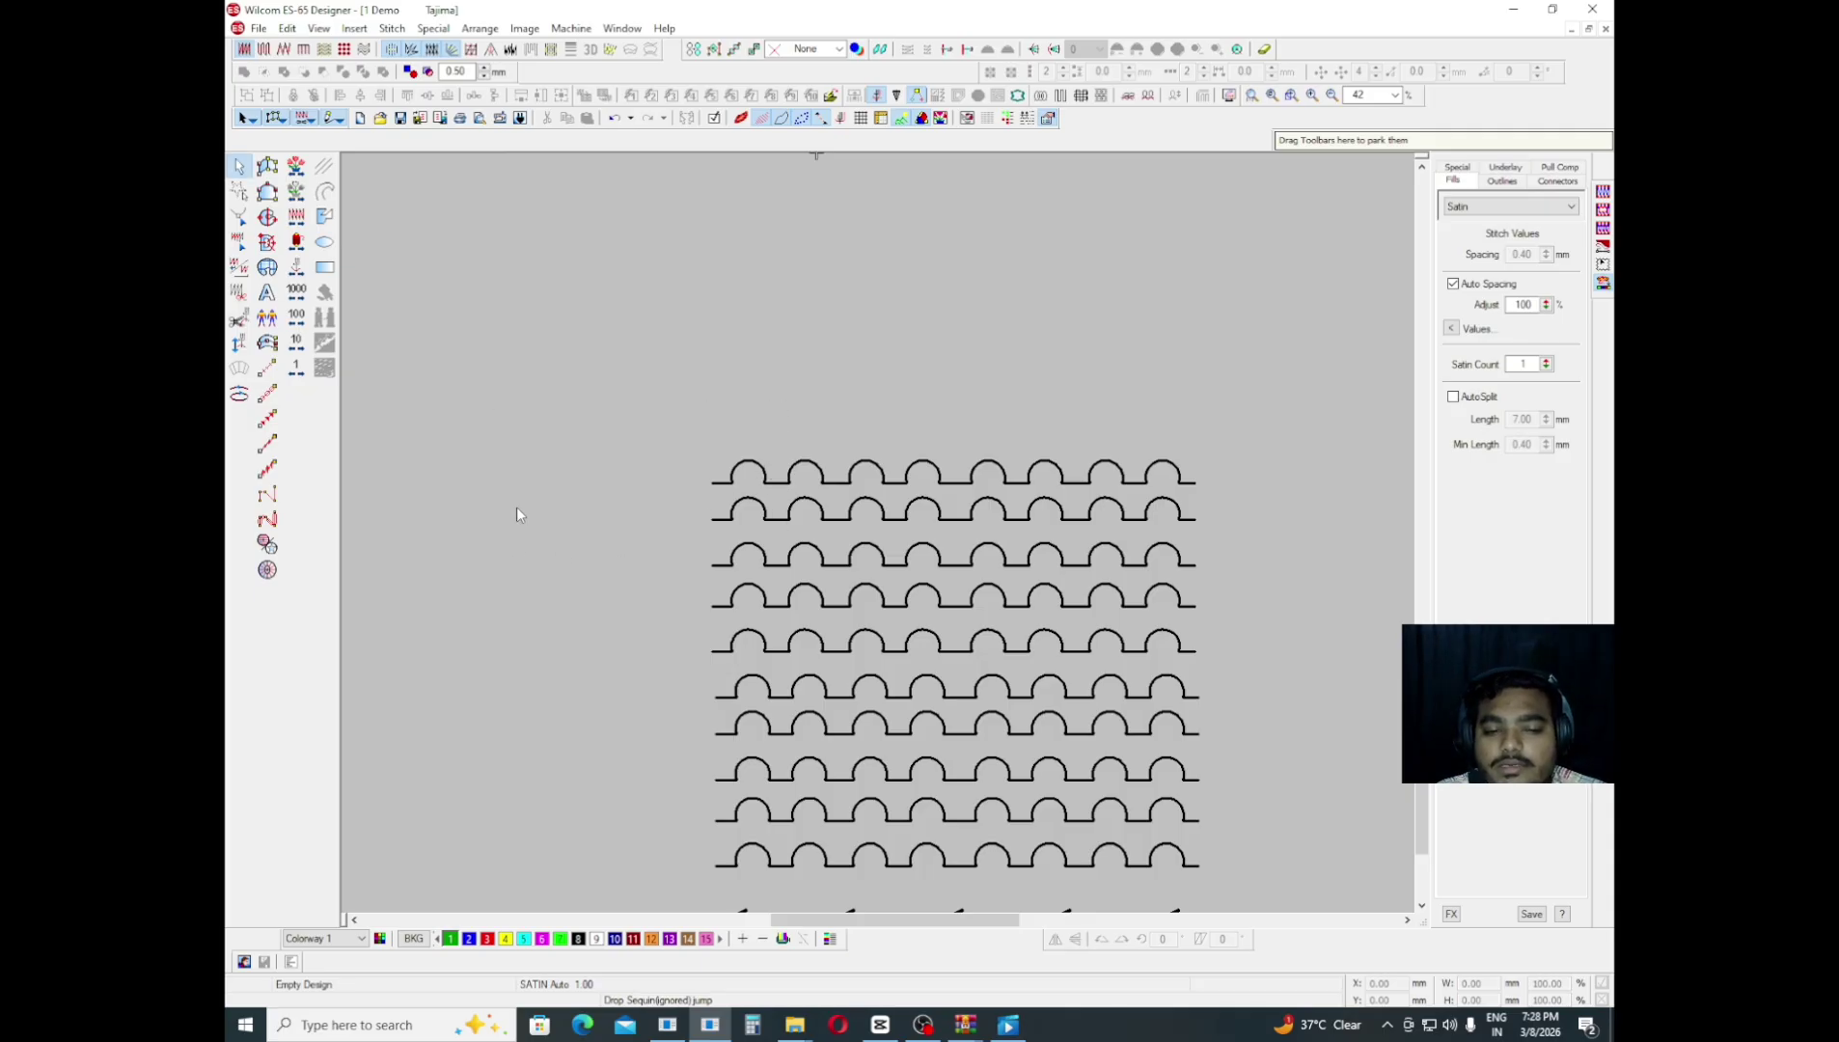
pyautogui.press('z')
pyautogui.middleClick(630, 485)
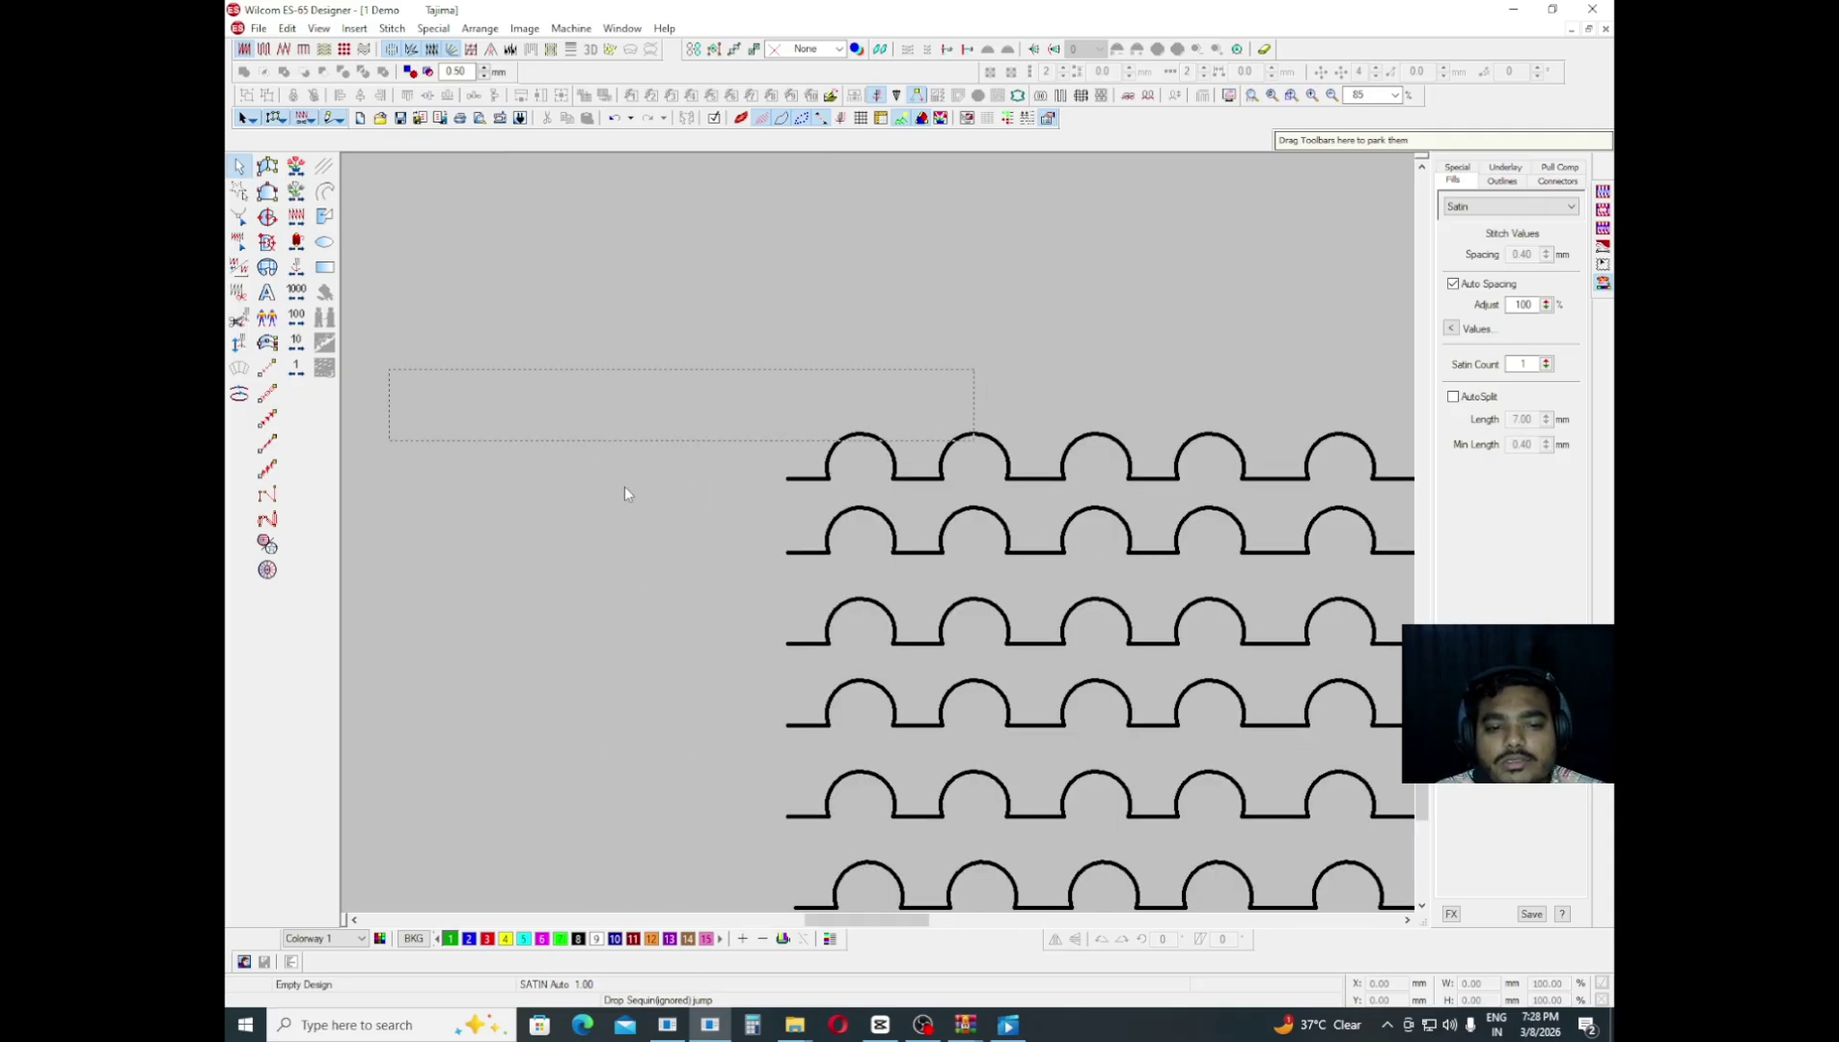
pyautogui.press('z')
pyautogui.scroll(1, 696, 459)
pyautogui.press('z')
pyautogui.hotkey('shift', 'z')
pyautogui.hotkey('shift', 'z')
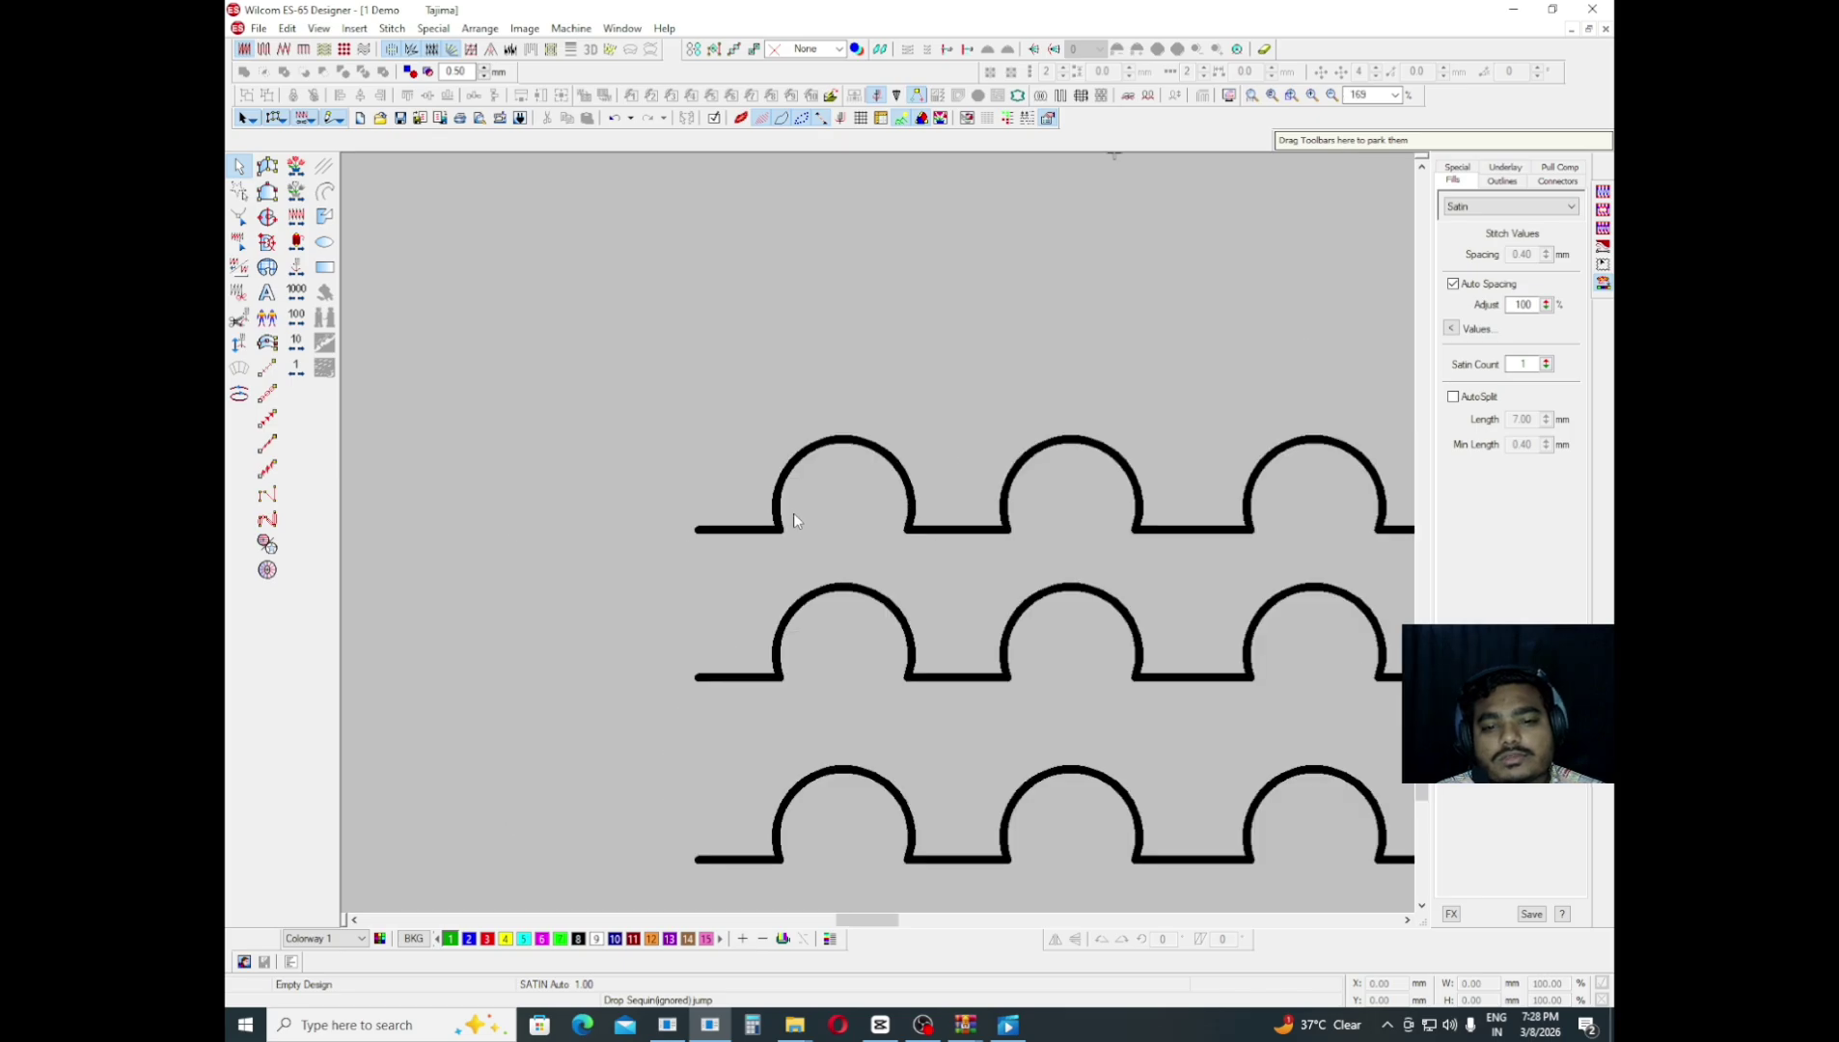
pyautogui.press('z')
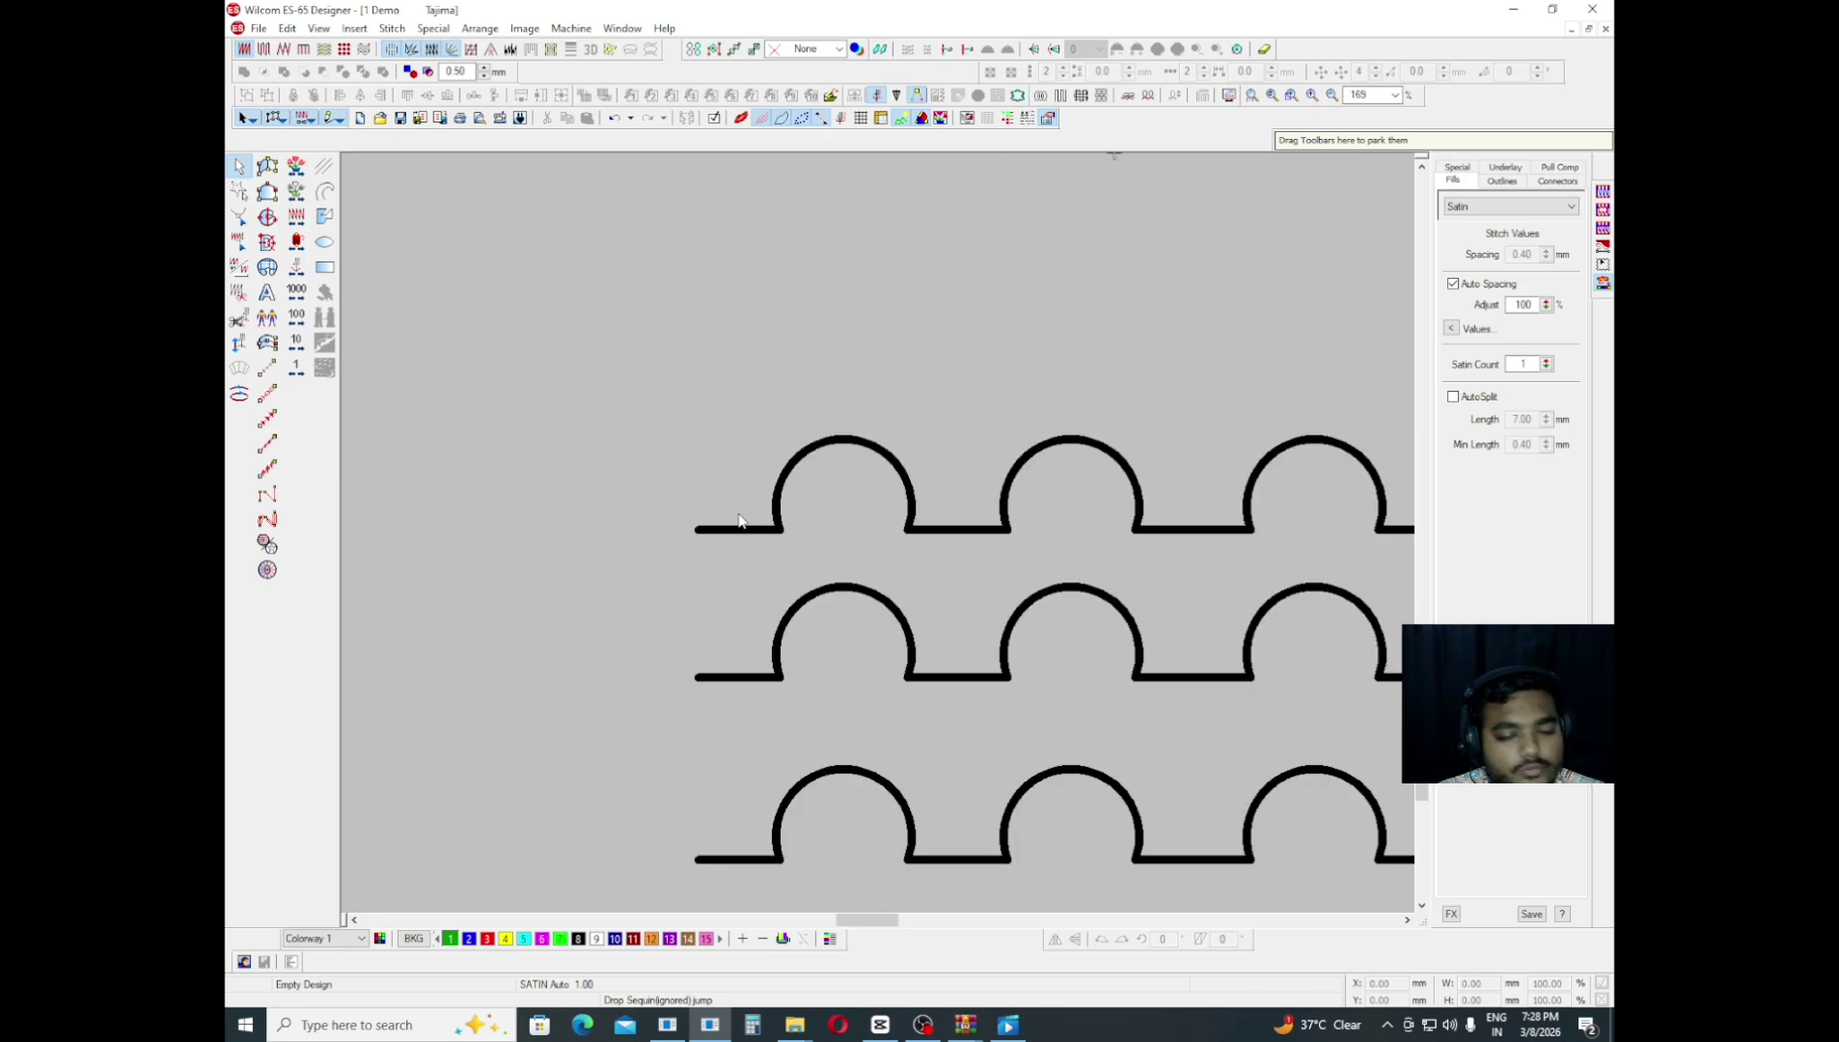
pyautogui.press('z')
pyautogui.press('z')
pyautogui.press('z')
pyautogui.hotkey('shift', 'z')
pyautogui.hotkey('shift', 'z')
pyautogui.hotkey('shift', 'z')
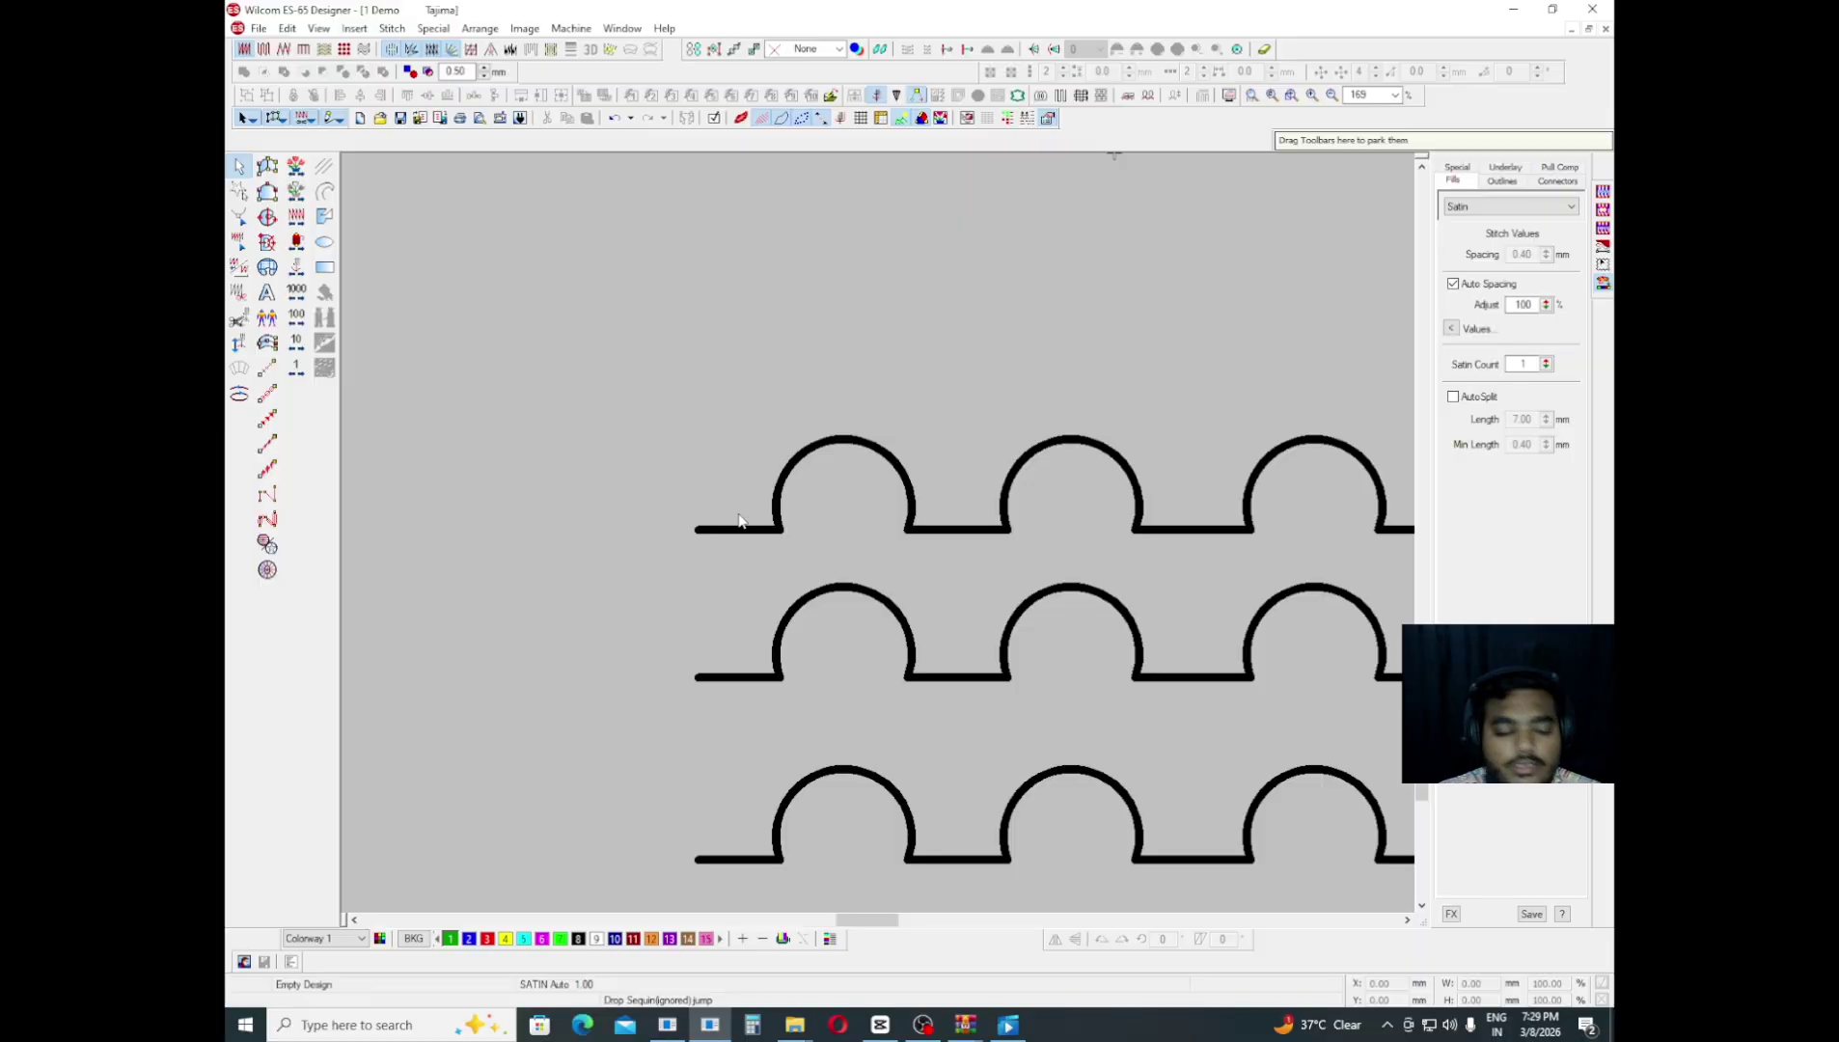
pyautogui.press('z')
pyautogui.press('z')
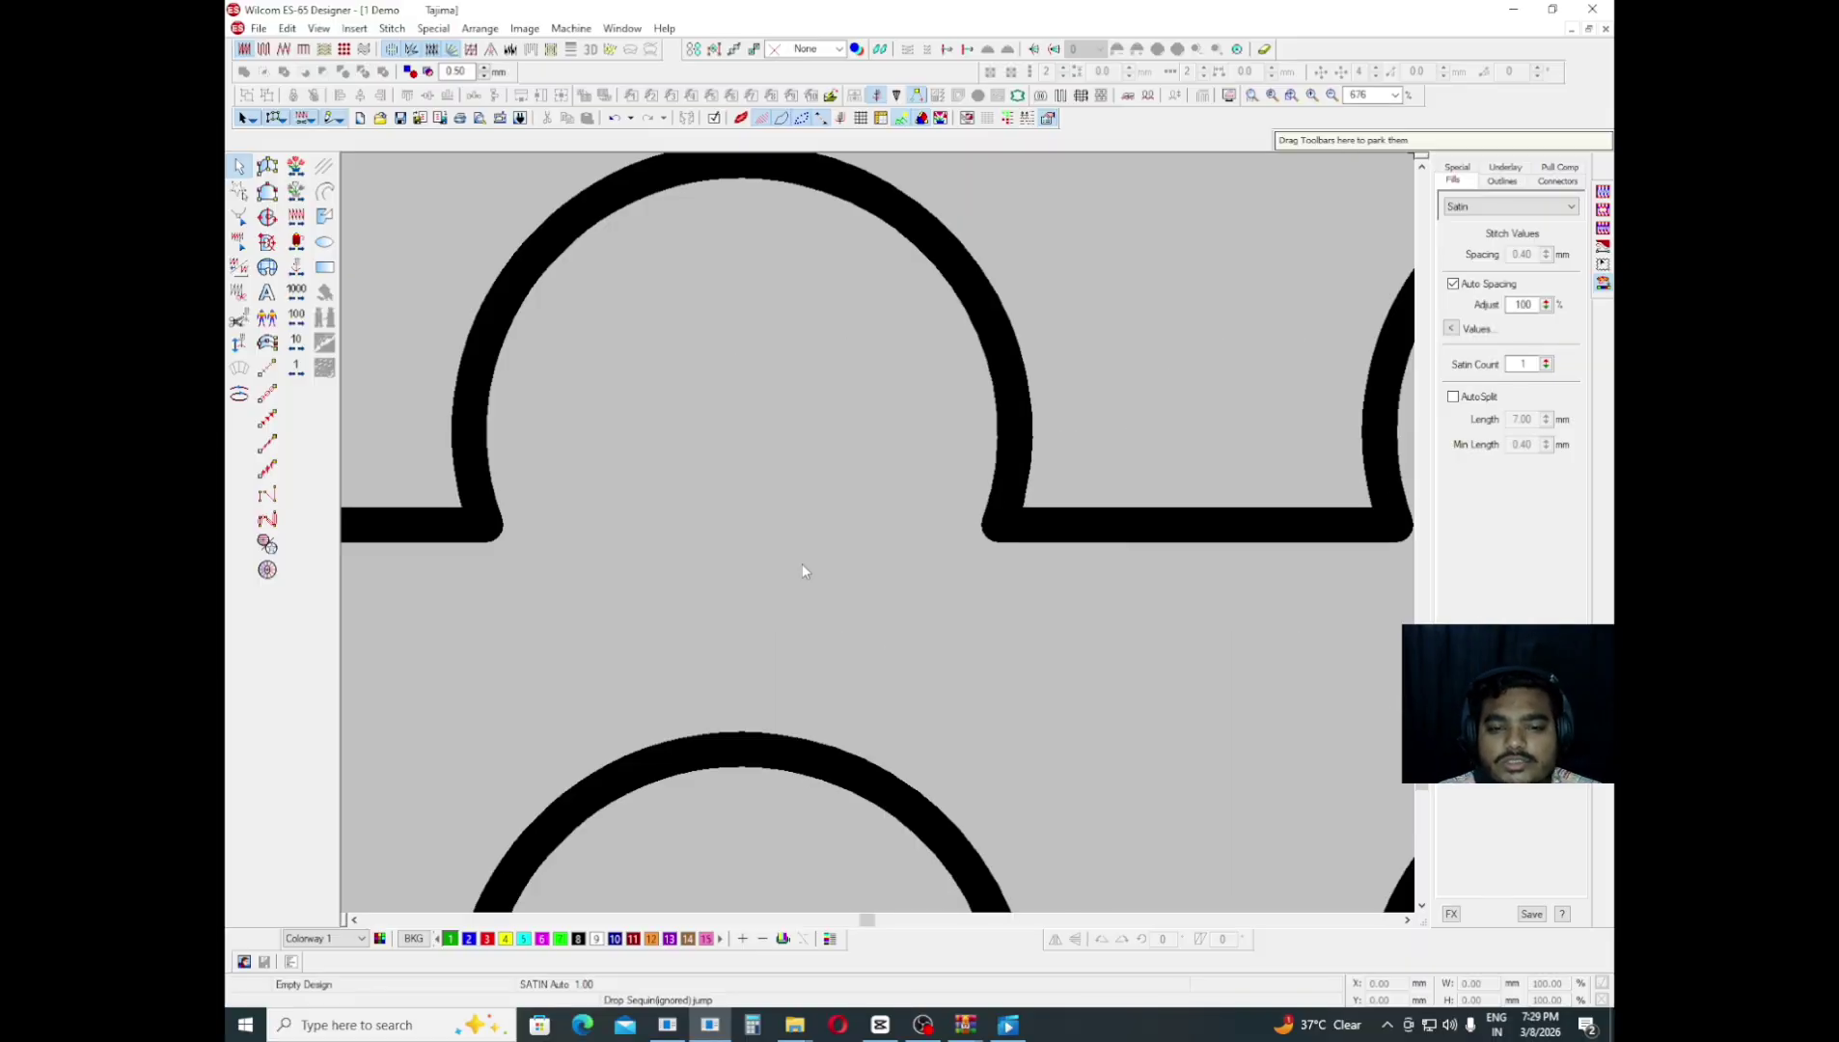
pyautogui.press('z')
pyautogui.press('z')
pyautogui.press('z')
pyautogui.hotkey('shift', 'z')
pyautogui.hotkey('shift', 'z')
pyautogui.hotkey('shift', 'z')
pyautogui.hotkey('shift', 'z')
pyautogui.hotkey('shift', 'z')
pyautogui.hotkey('shift', 'z')
pyautogui.hotkey('shift', 'z')
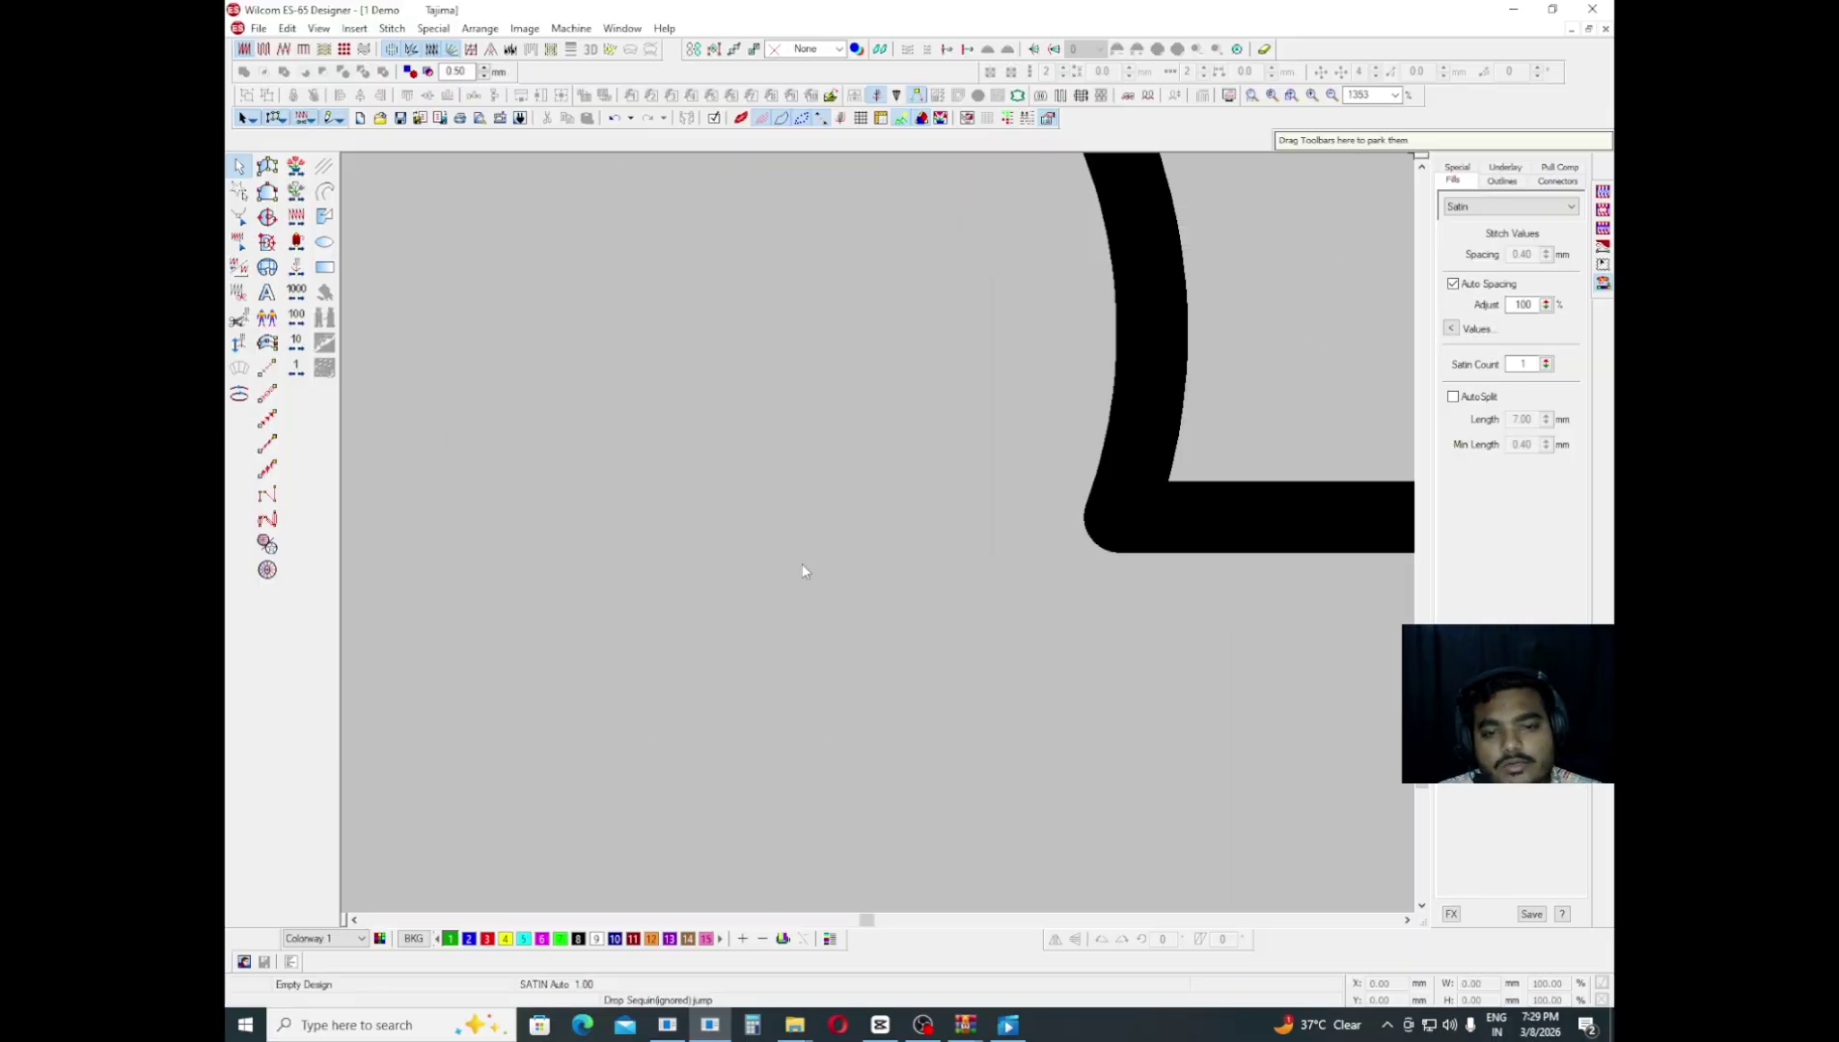
pyautogui.press('z')
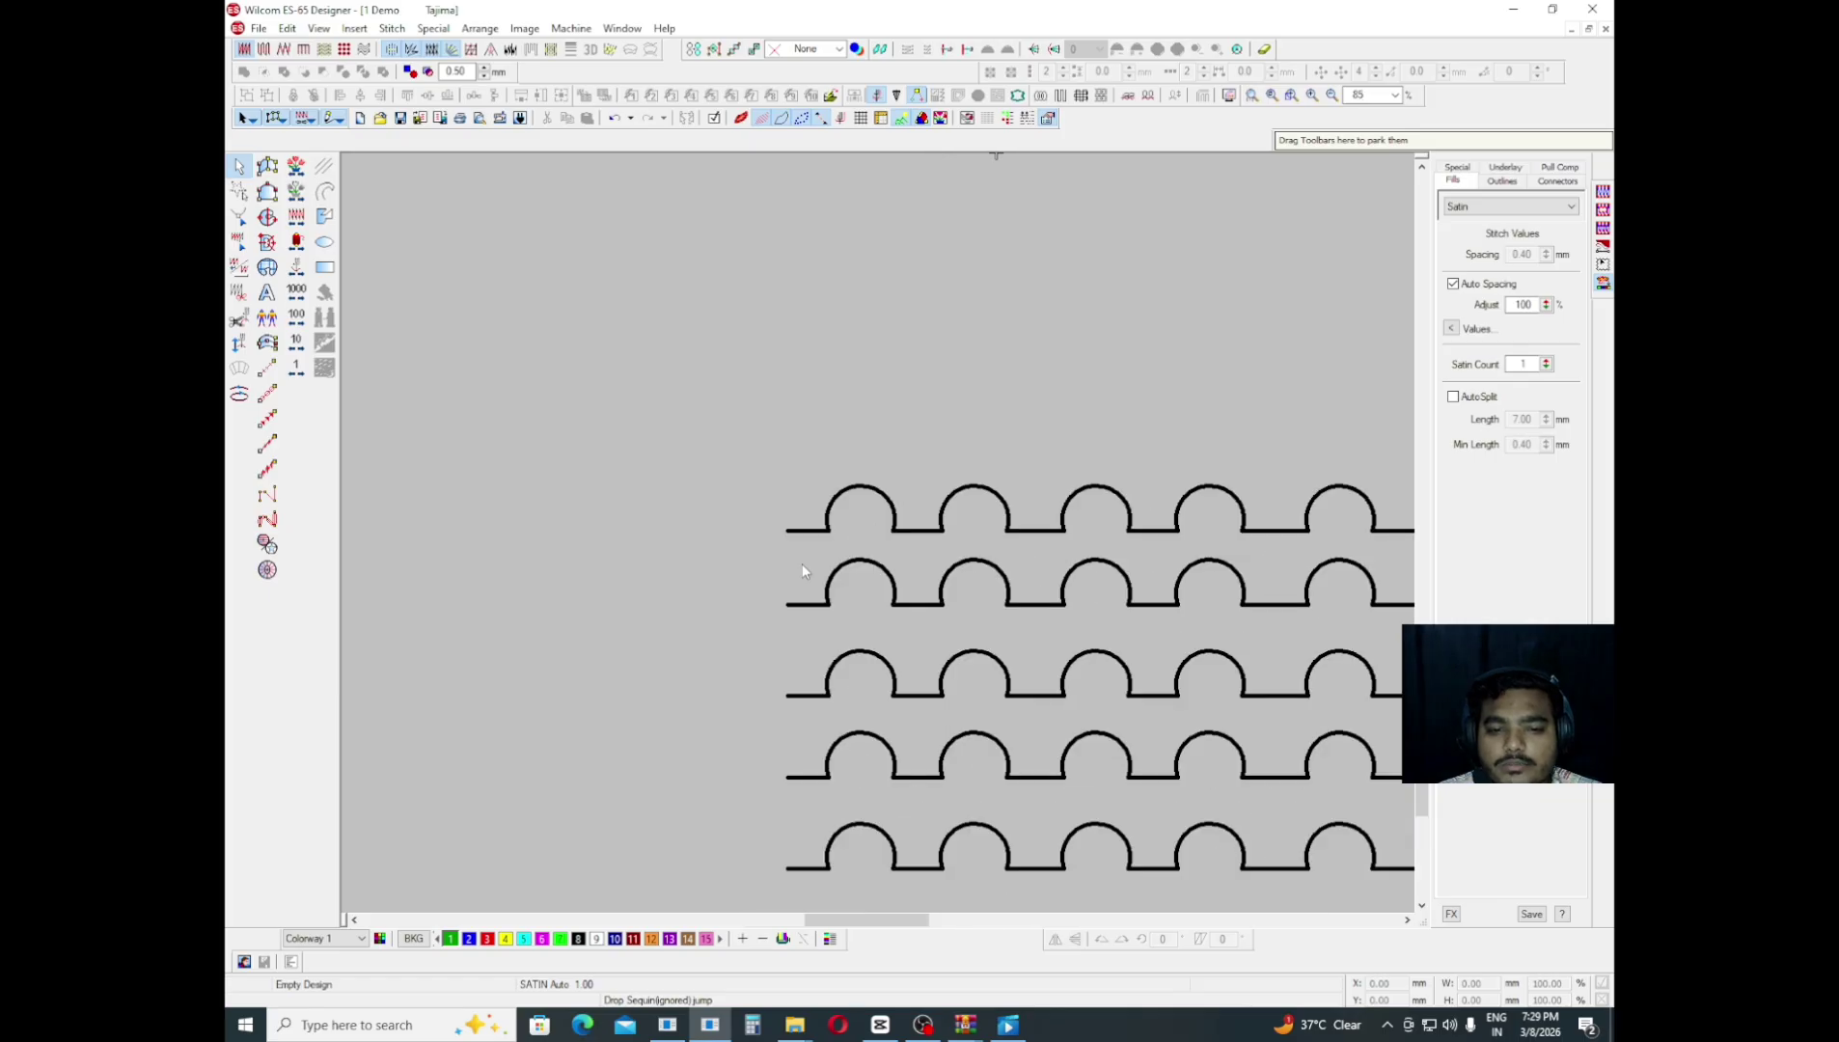
pyautogui.hscroll(-2, 523, 540)
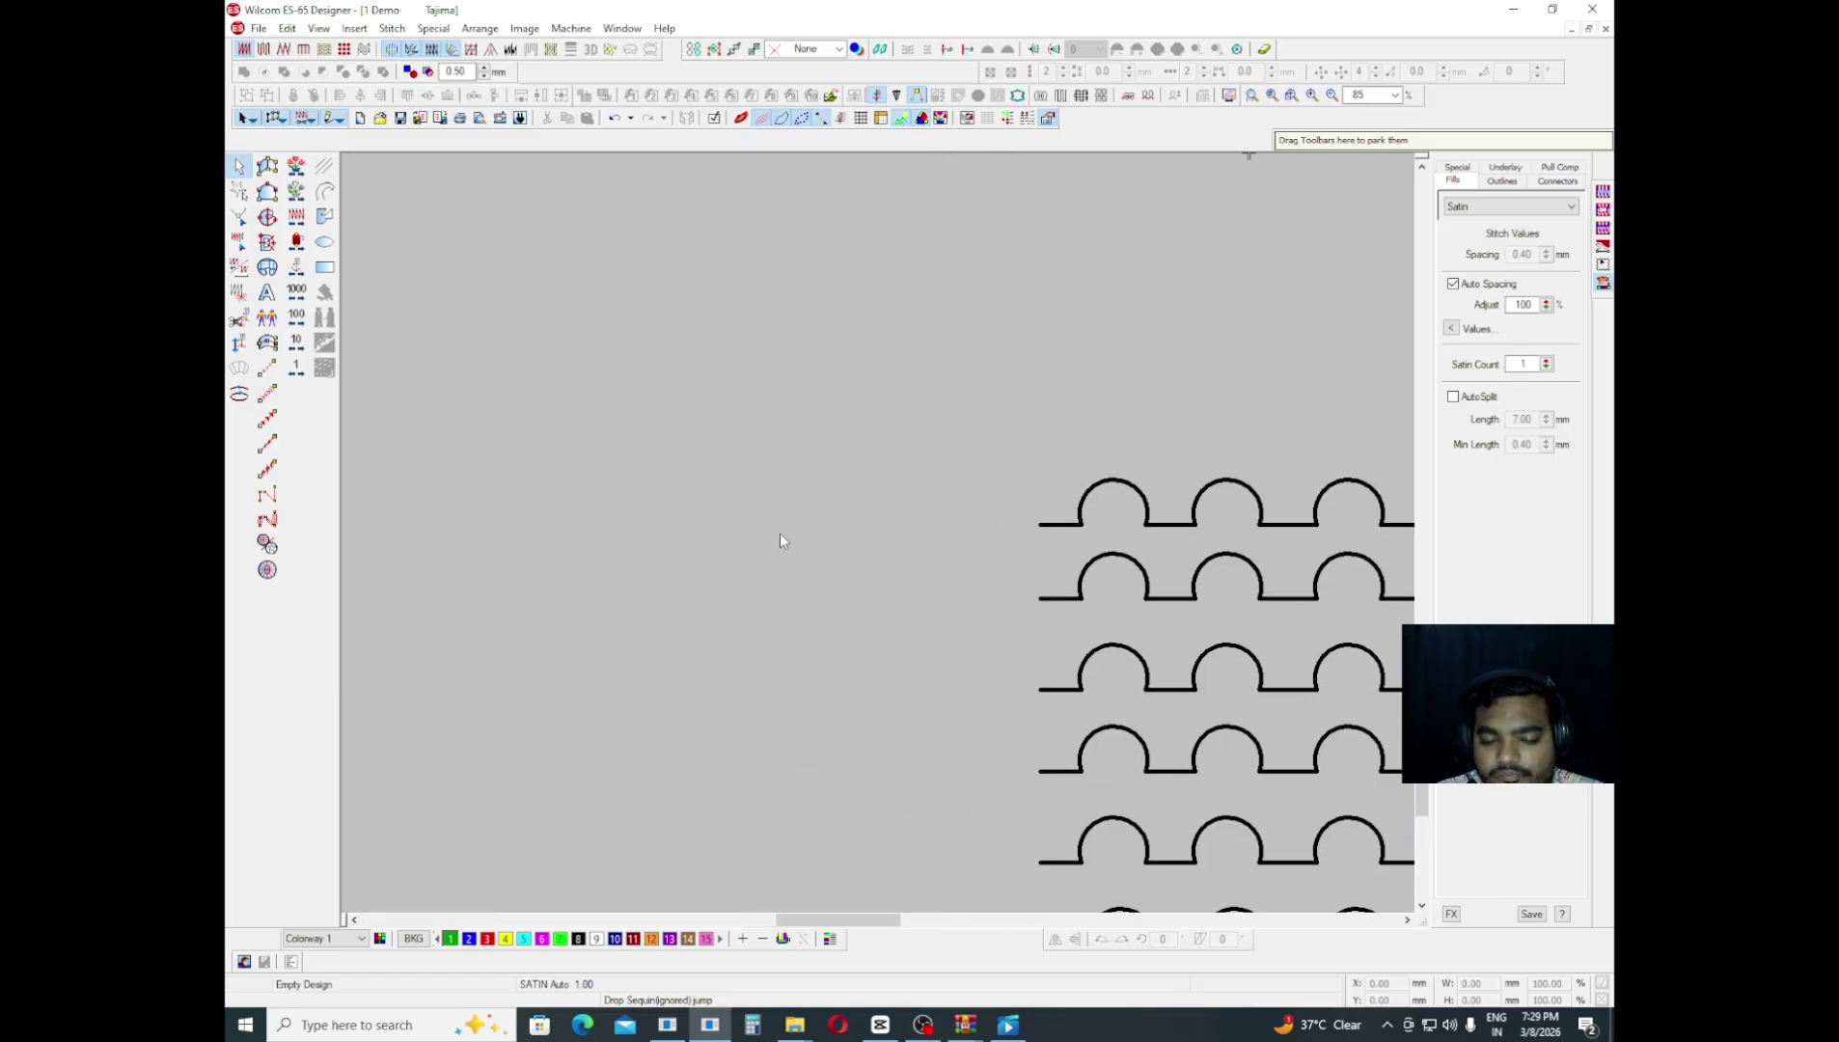
pyautogui.hscroll(-3, 763, 529)
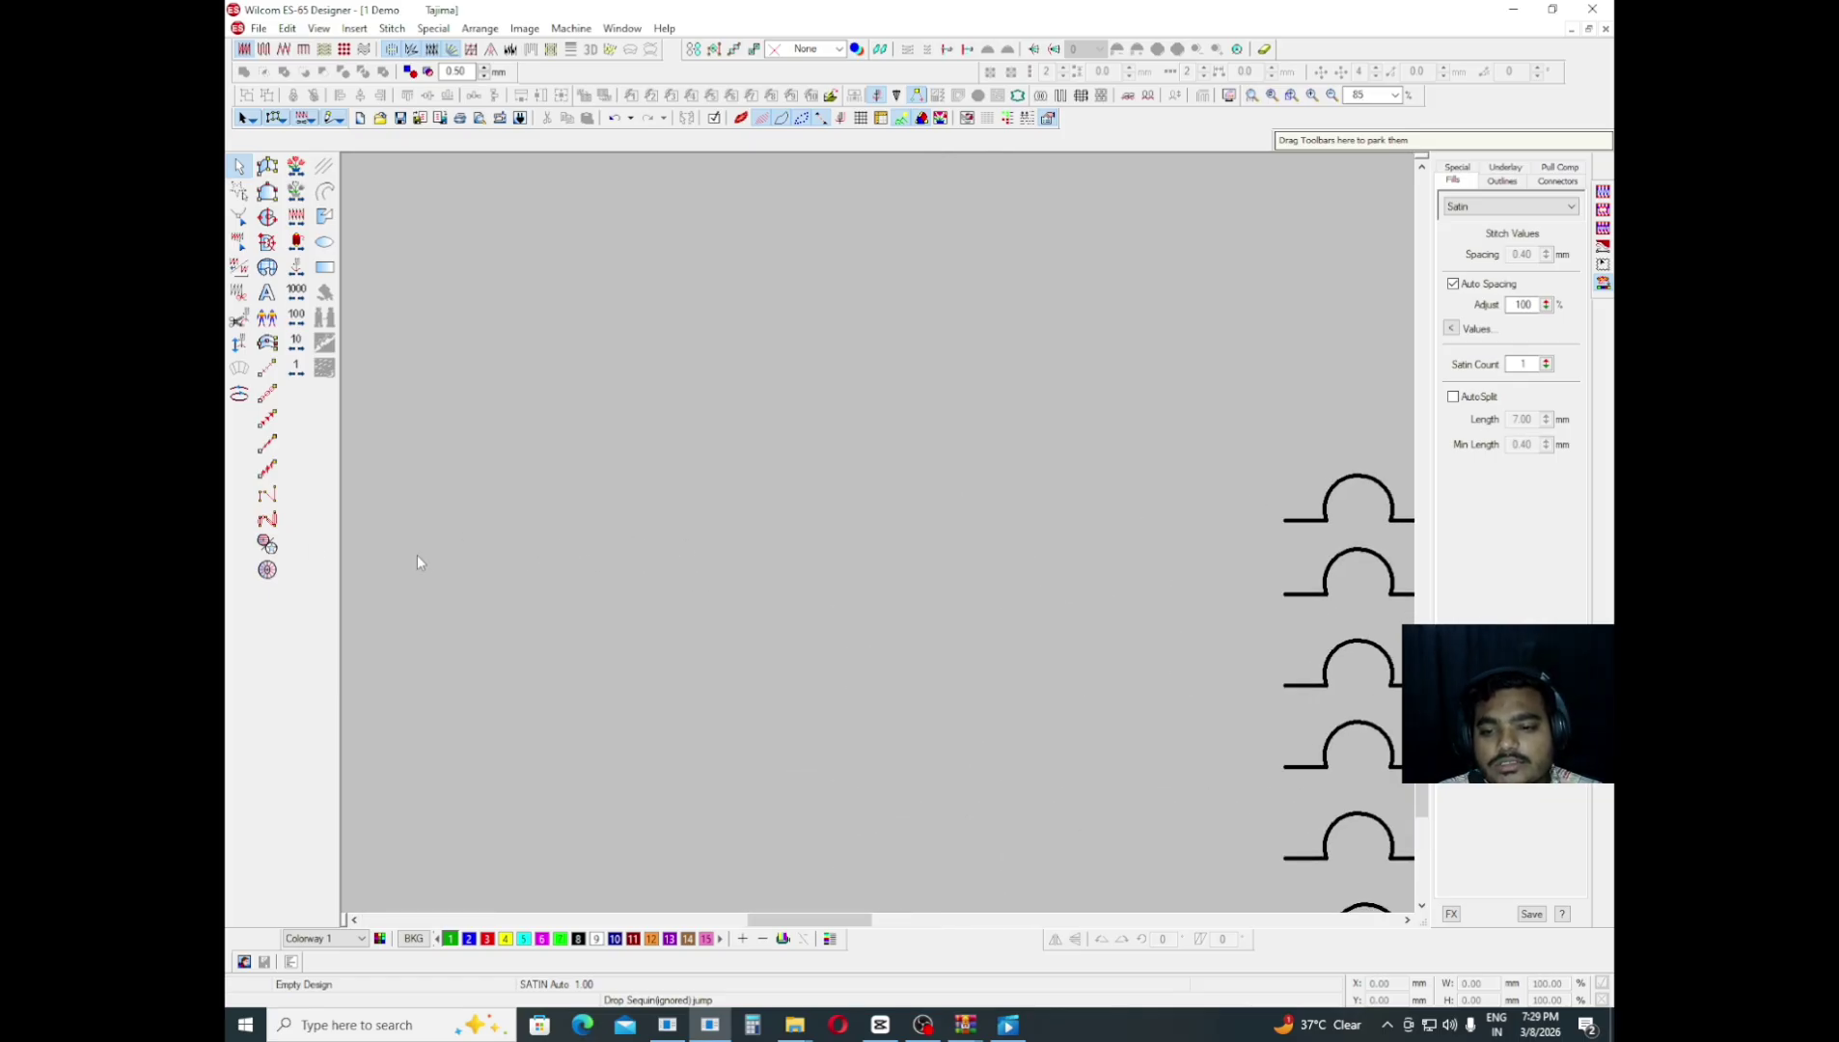
pyautogui.hscroll(-3, 507, 536)
pyautogui.hscroll(3, 1140, 524)
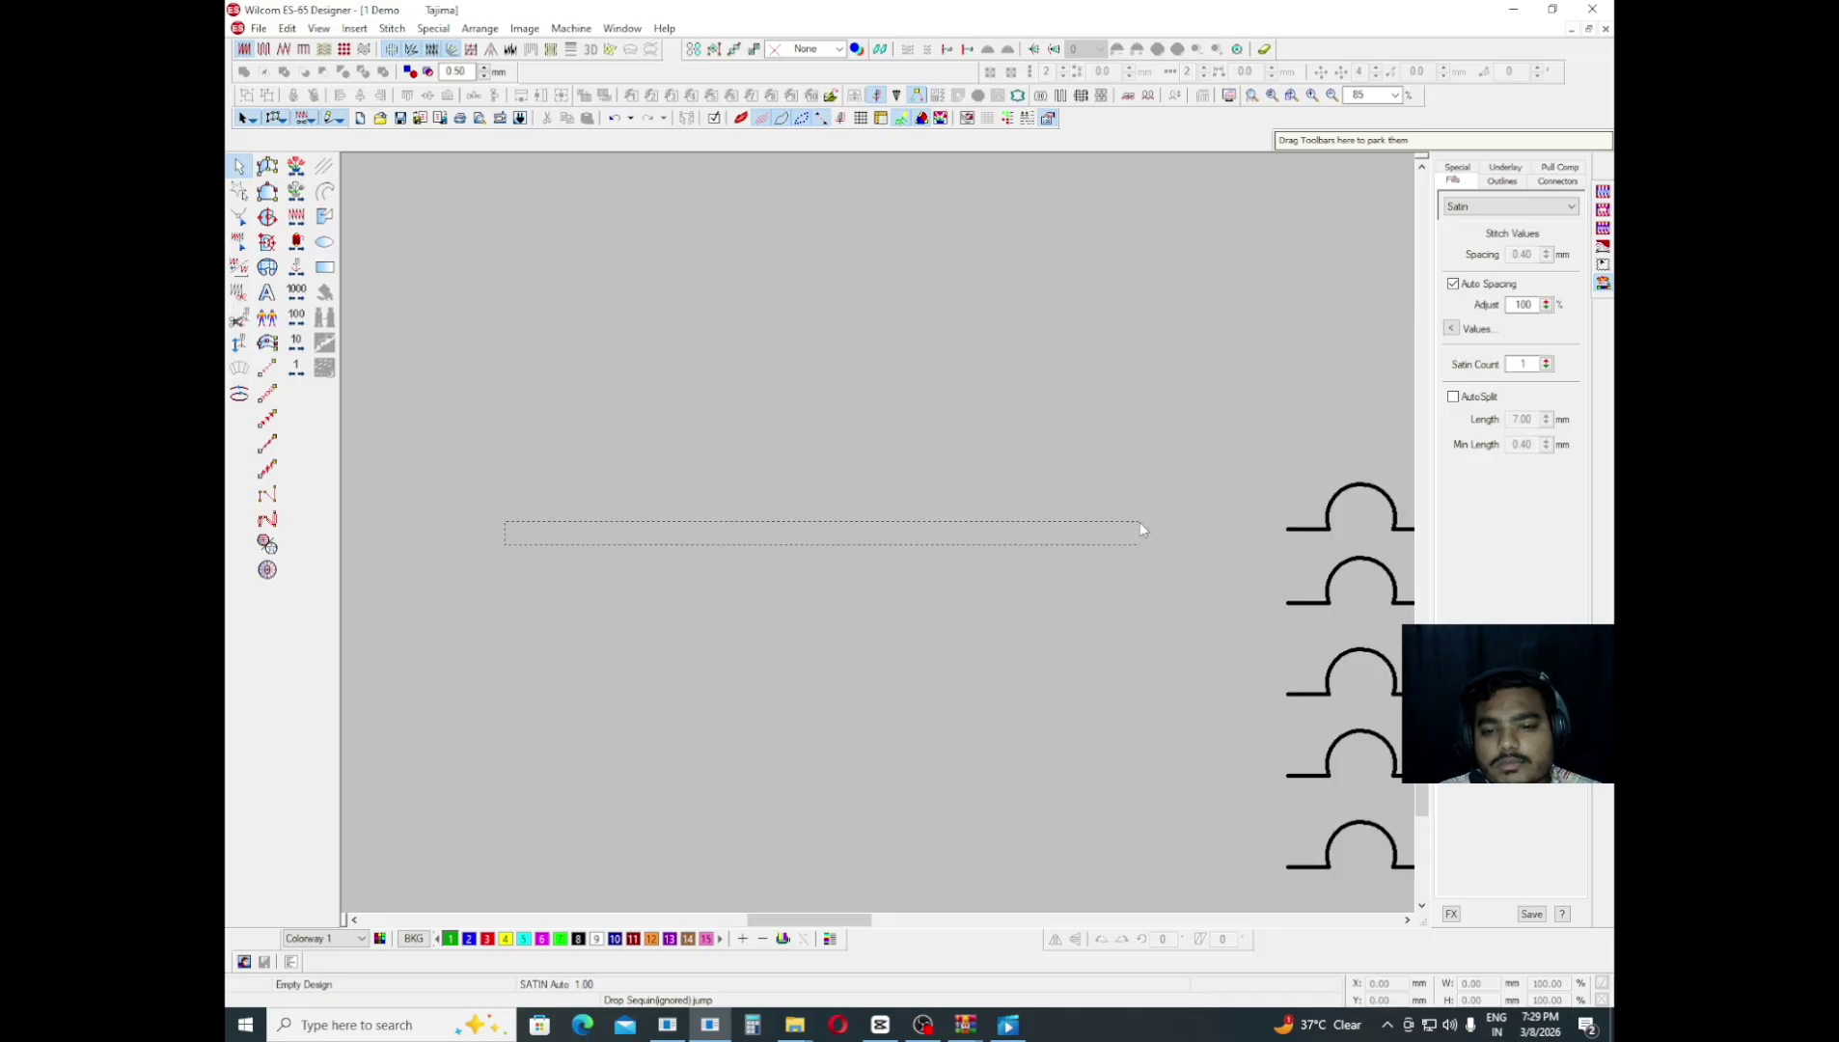
pyautogui.hscroll(2, 1332, 536)
pyautogui.hscroll(2, 1309, 535)
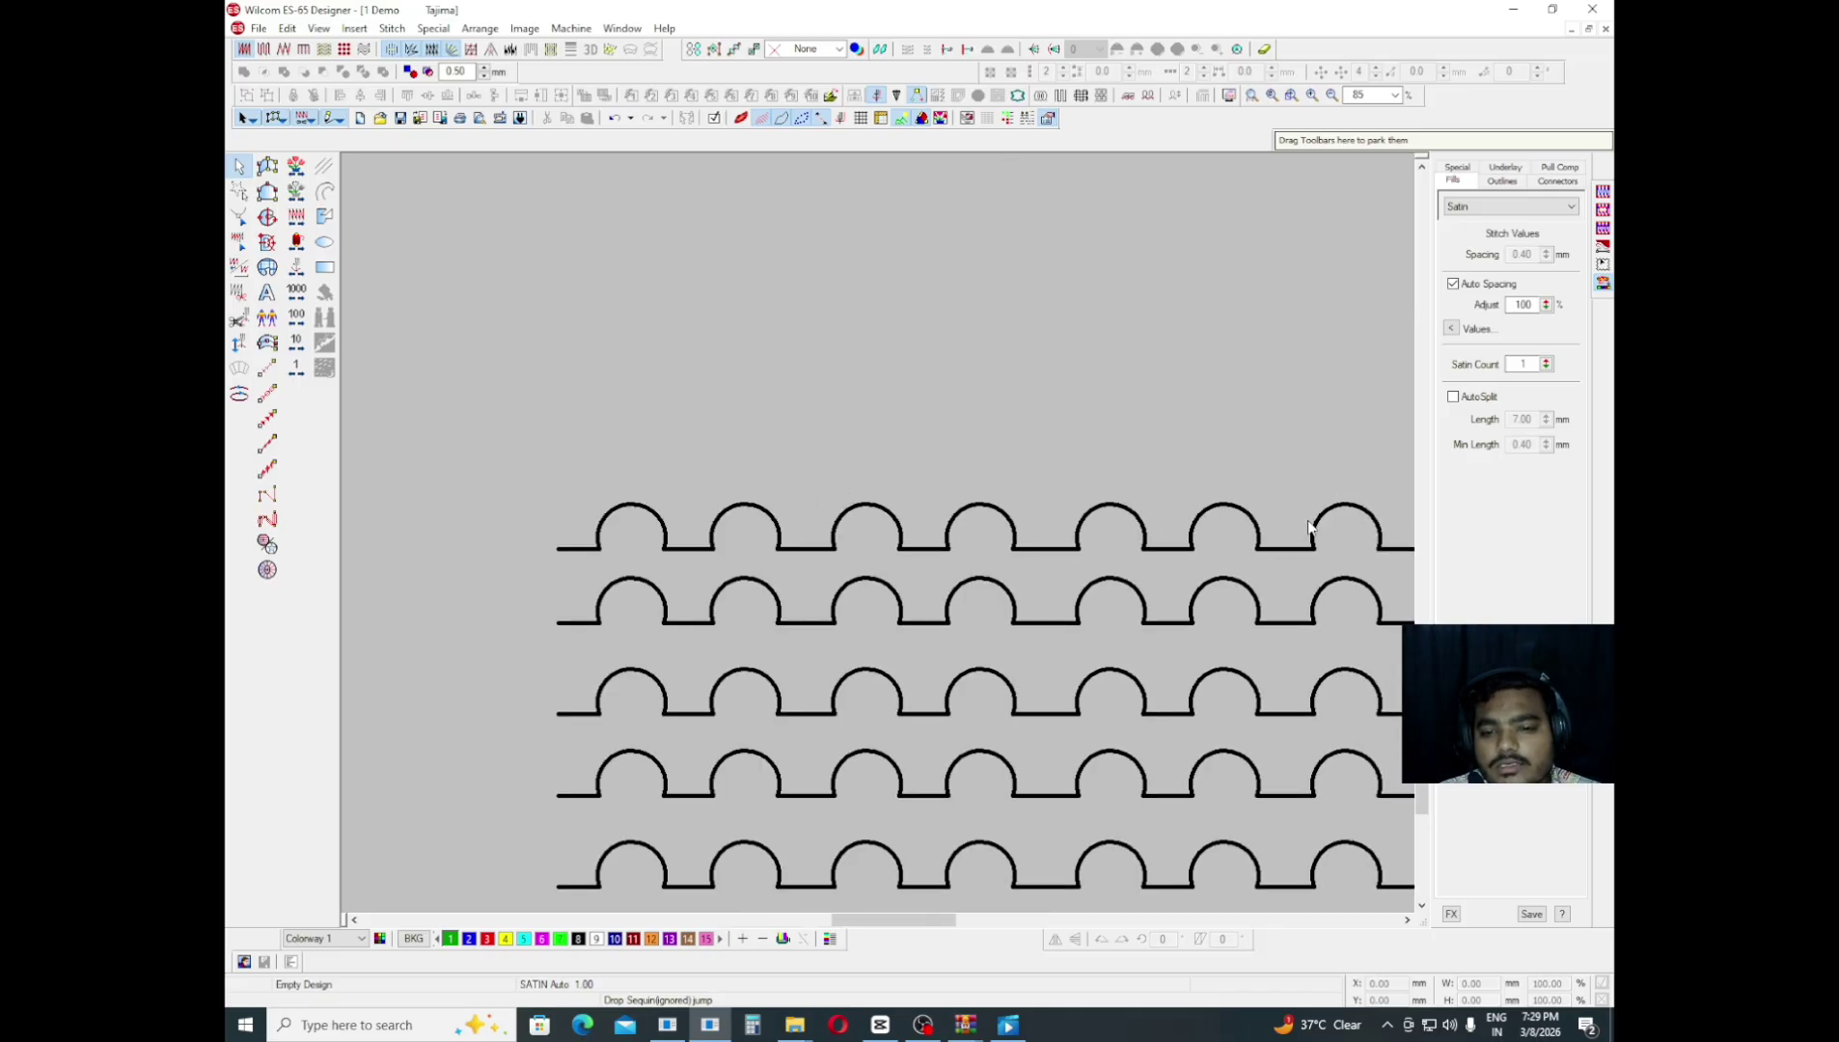
pyautogui.scroll(-1, 1212, 507)
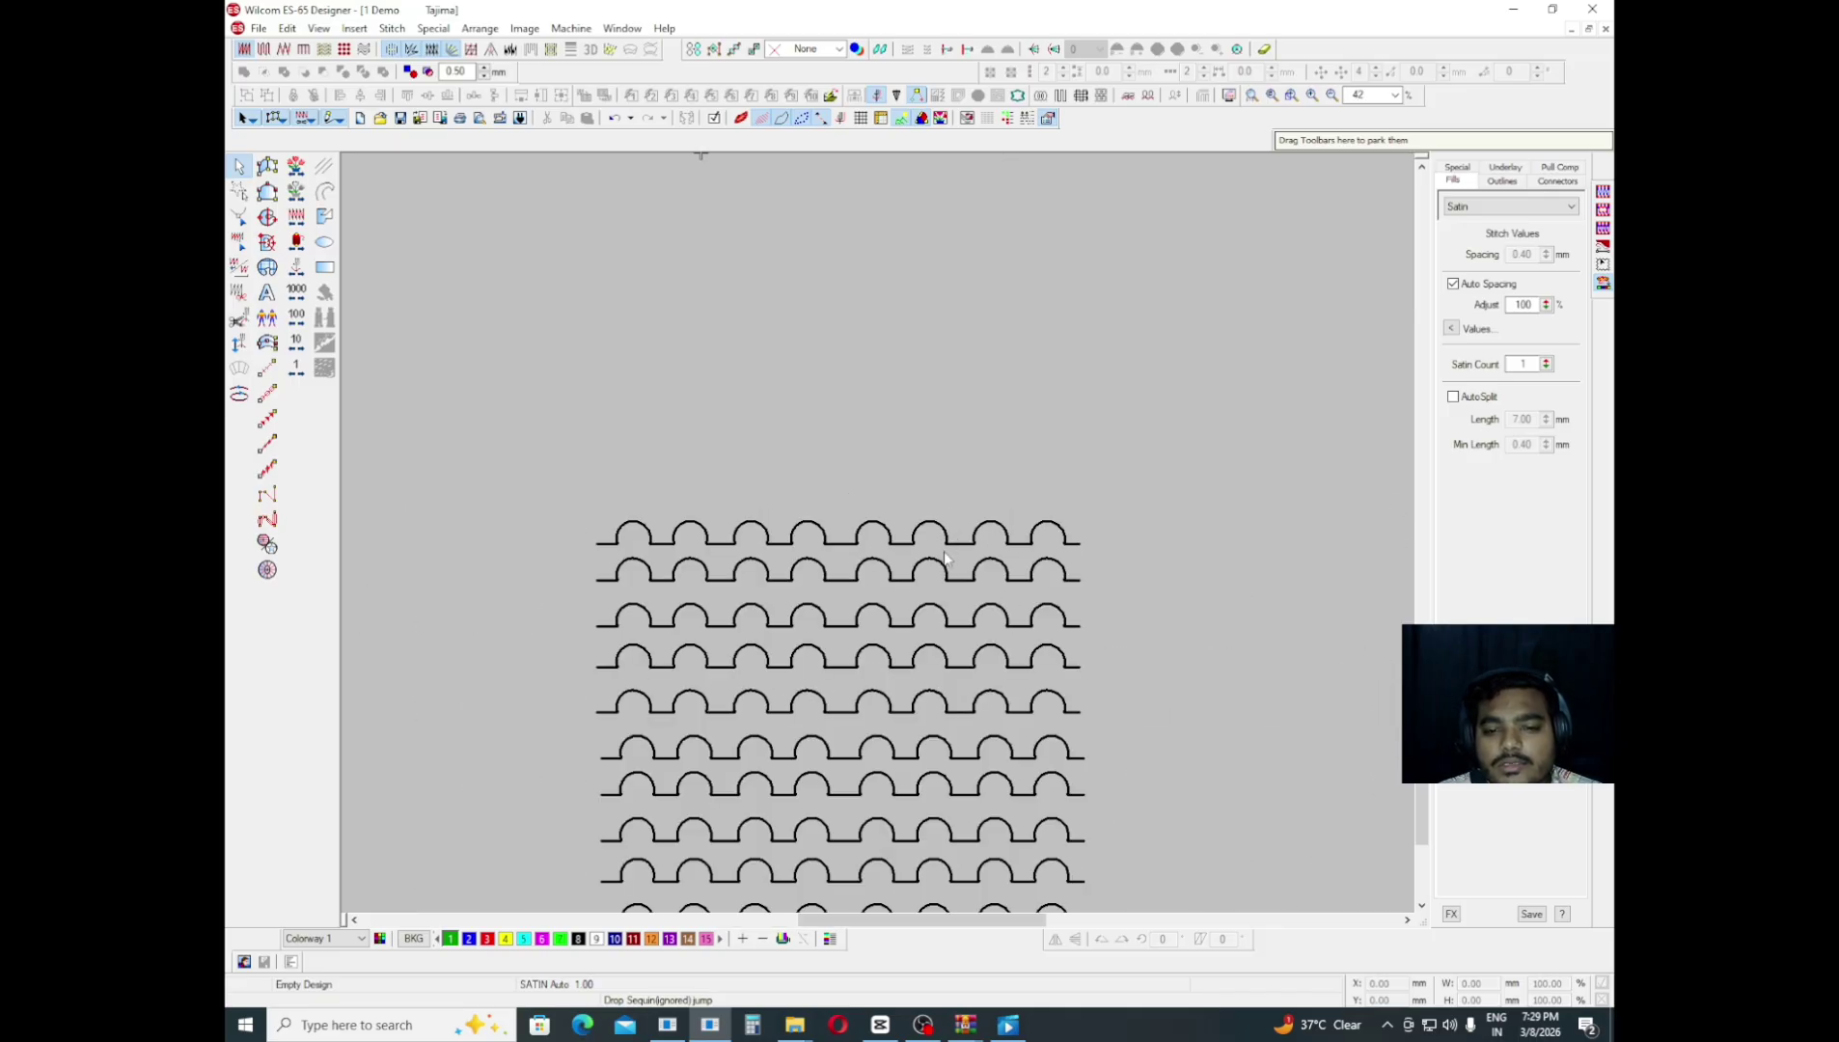
# - Try moving the first three scalloped lines out of place one at a time, undoing each move
pyautogui.click(942, 543)
pyautogui.scroll(-1, 943, 543)
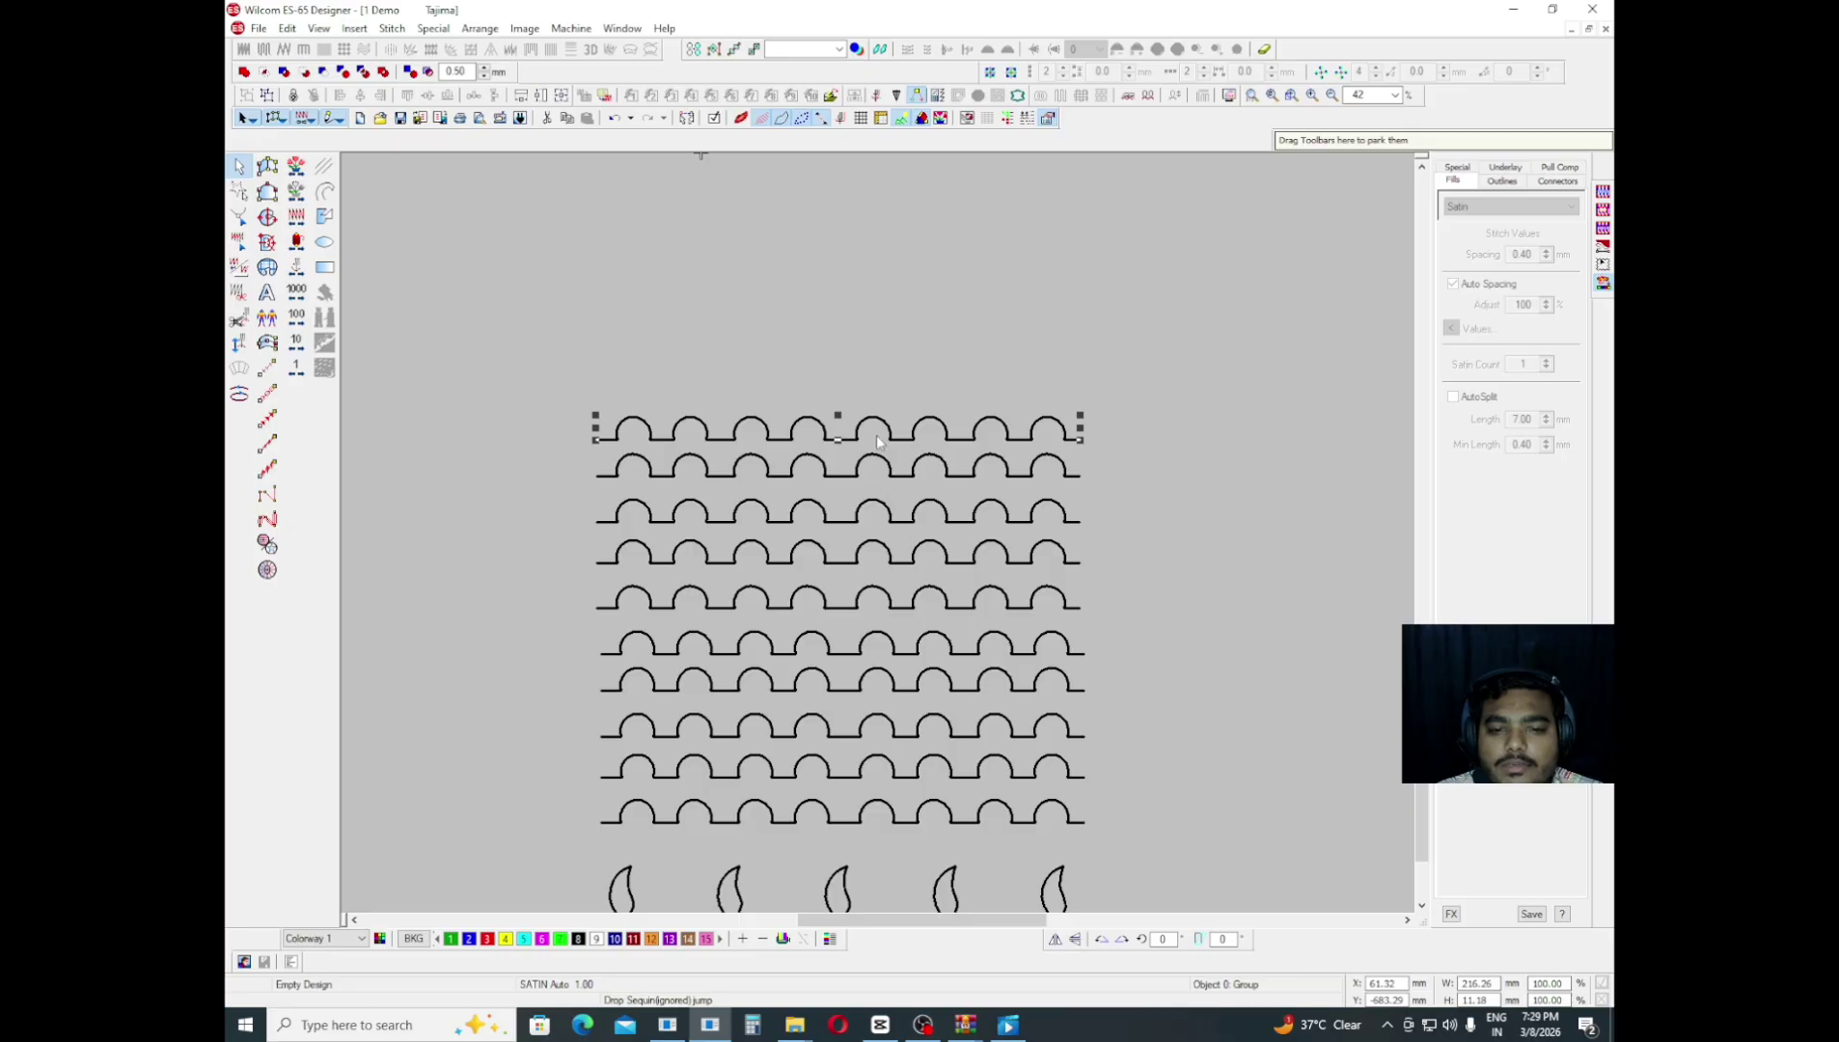
pyautogui.moveTo(884, 424); pyautogui.dragTo(915, 332)
pyautogui.hotkey('ctrl', 'z')
pyautogui.hotkey('ctrl', 'z')
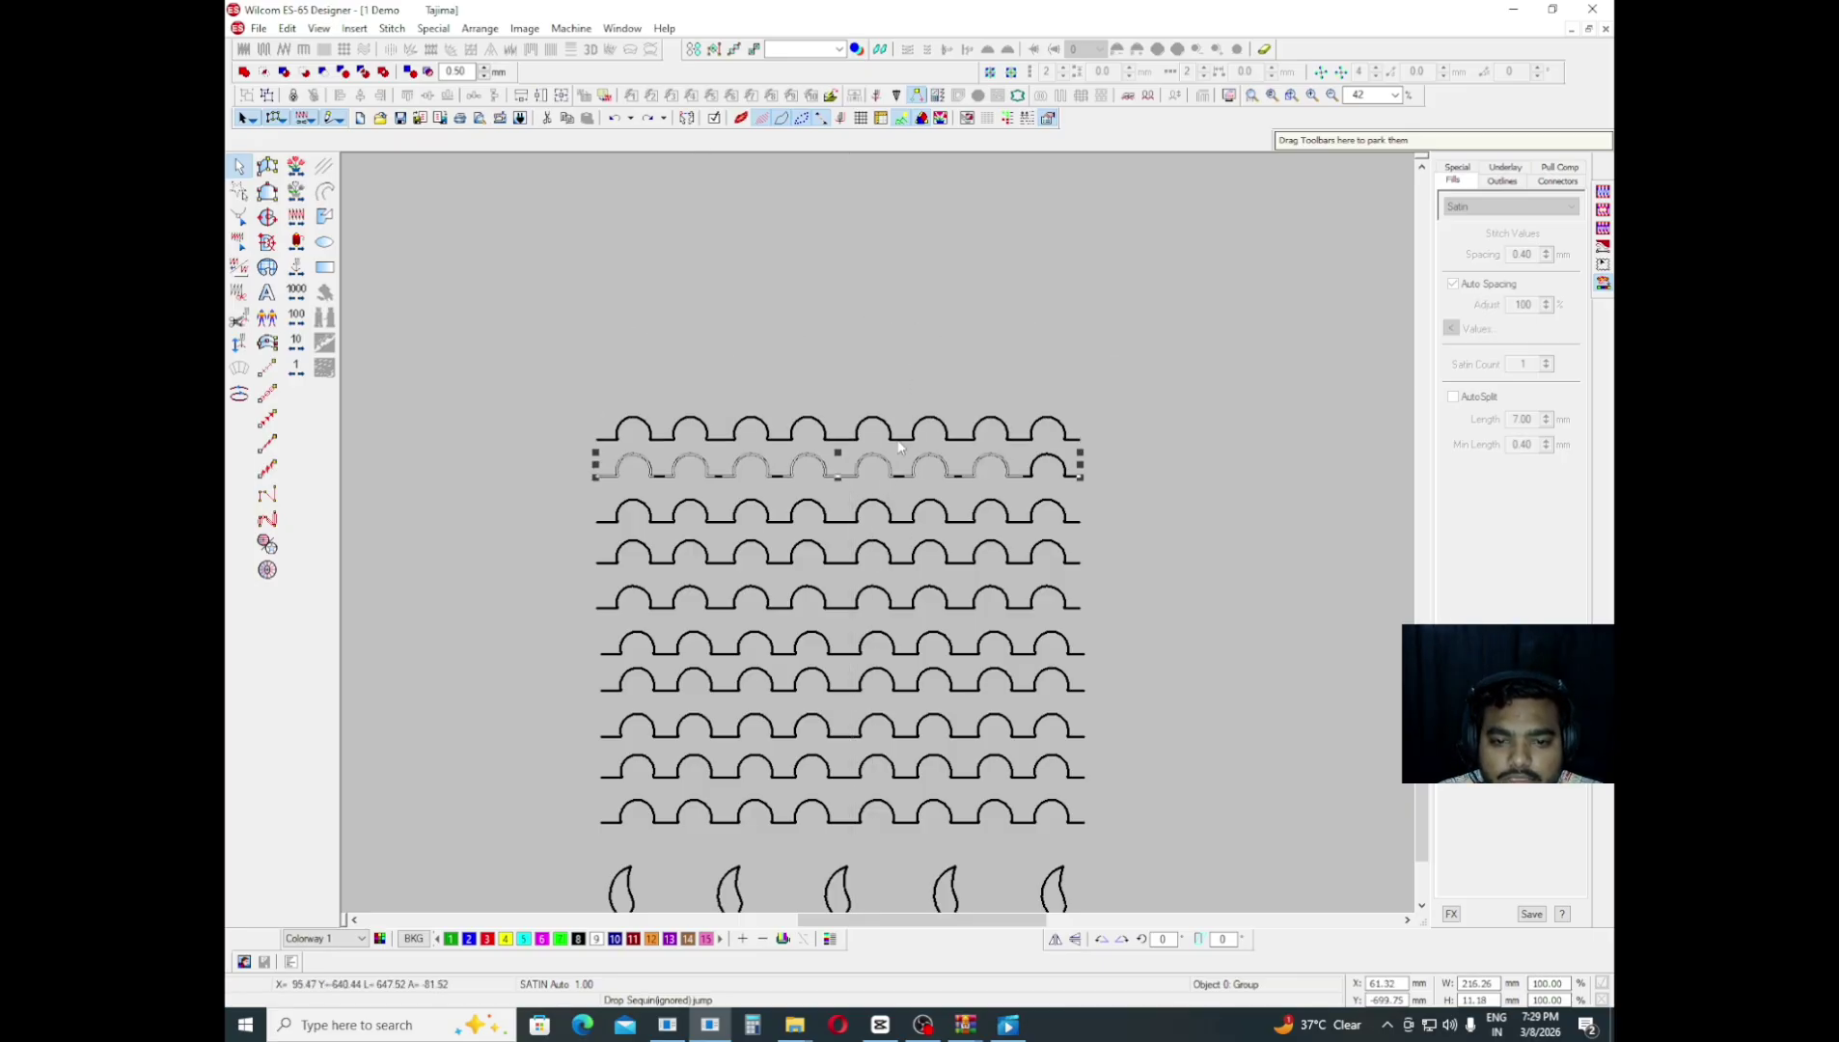
pyautogui.hotkey('ctrl', 'z')
pyautogui.scroll(1, 922, 522)
pyautogui.hotkey('ctrl', 'z')
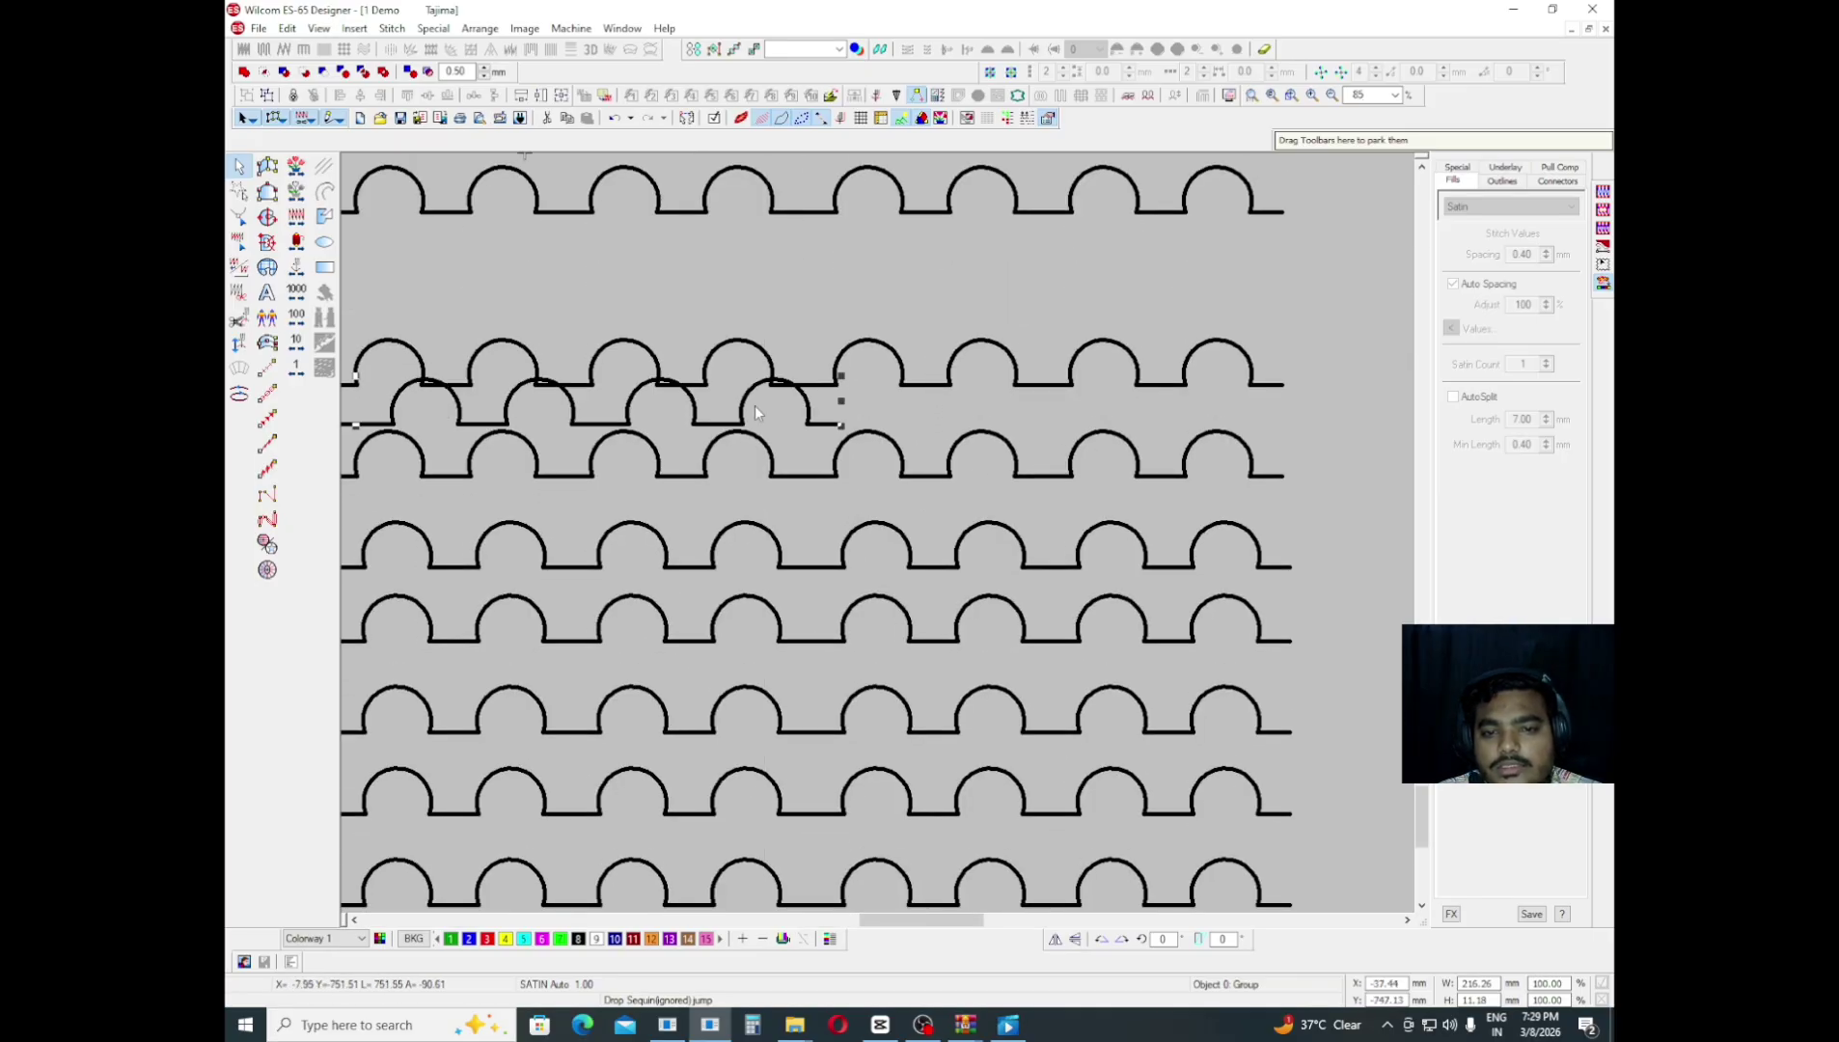
# - Try moving the scalloped lines in the middle of the block, undoing each move
pyautogui.scroll(2, 805, 424)
pyautogui.scroll(1, 806, 425)
pyautogui.click(840, 439)
pyautogui.hotkey('ctrl', 'z')
pyautogui.hotkey('ctrl', 'z')
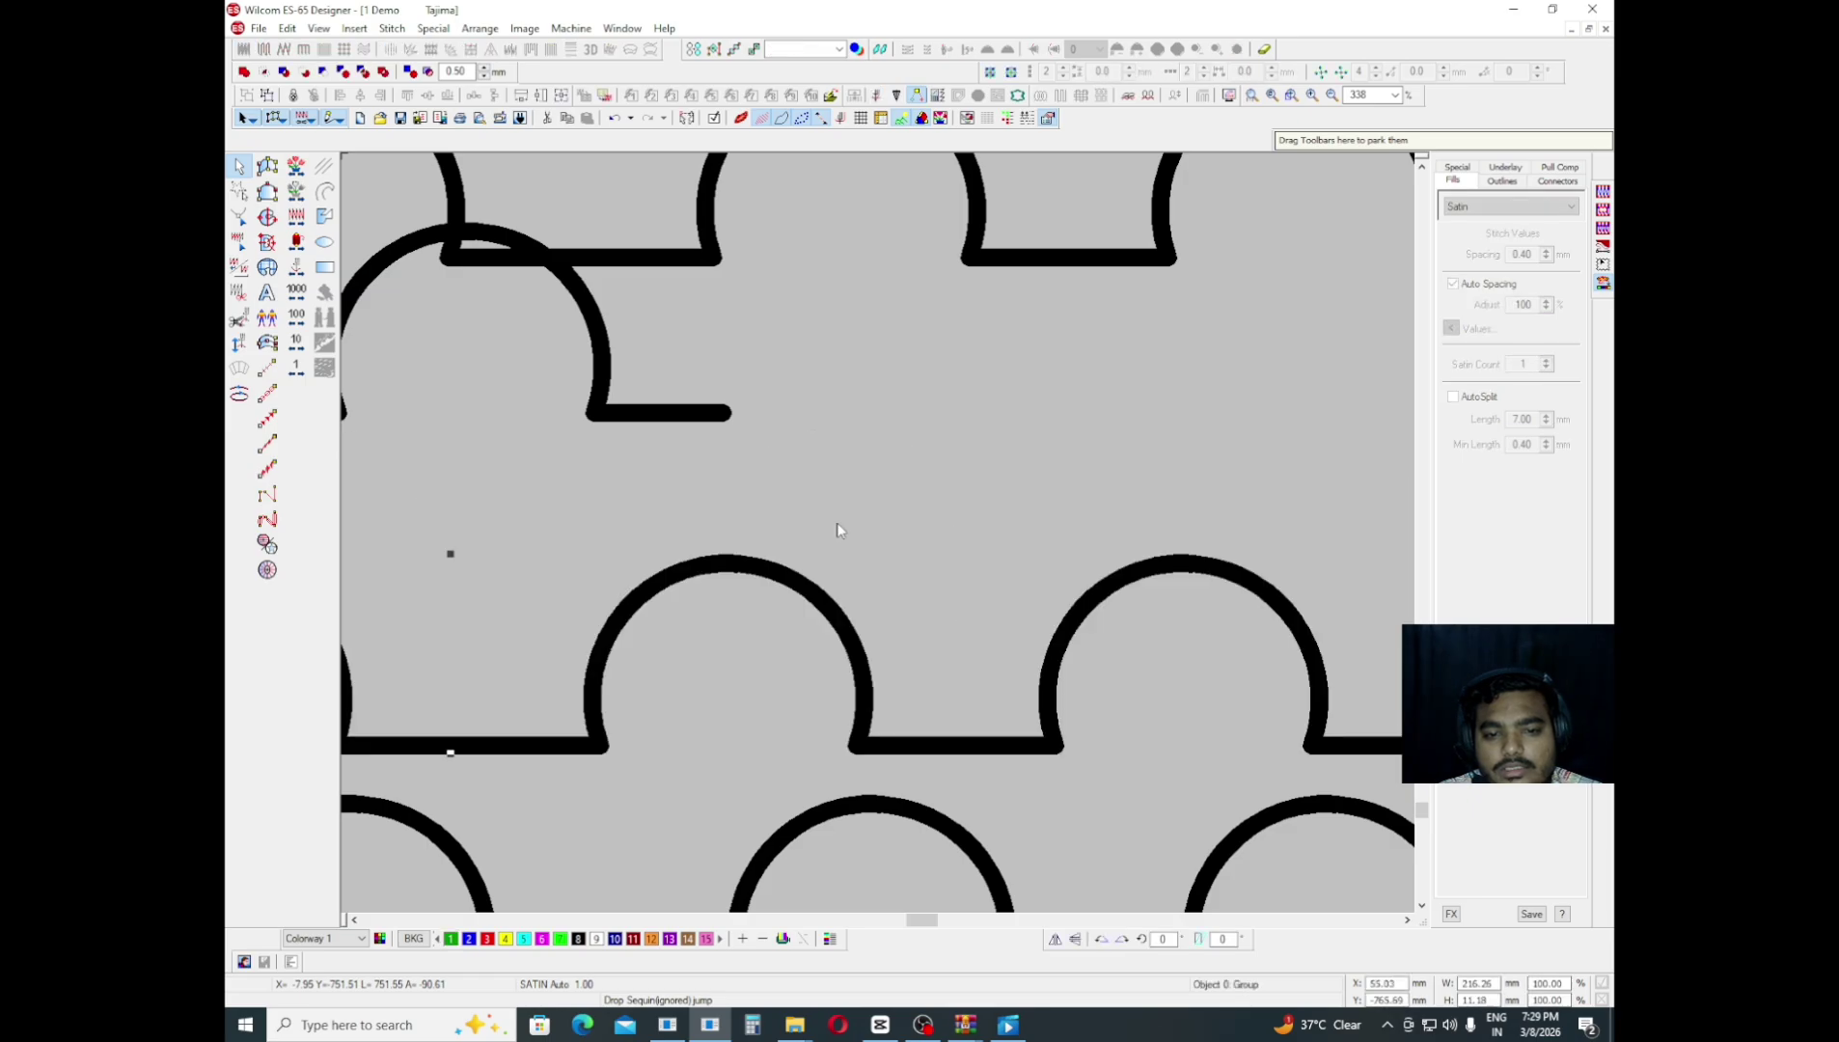
pyautogui.scroll(-3, 836, 529)
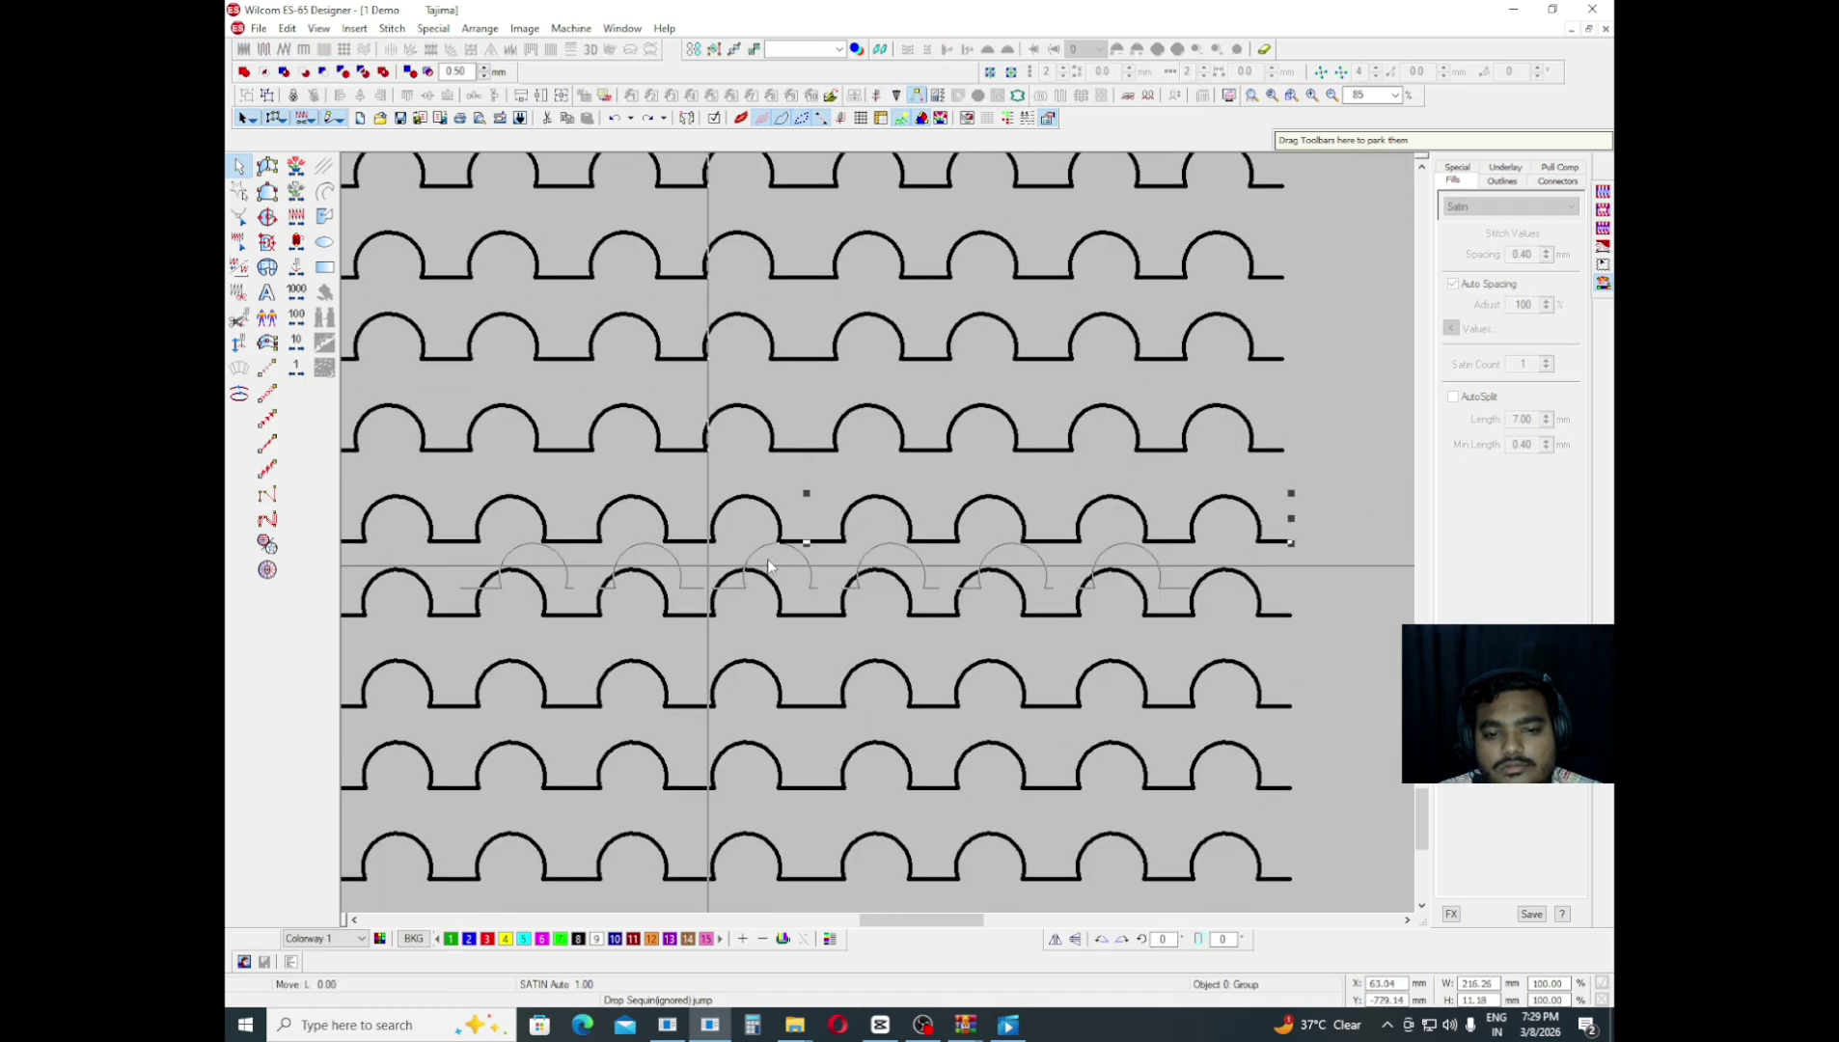
pyautogui.scroll(-2, 882, 556)
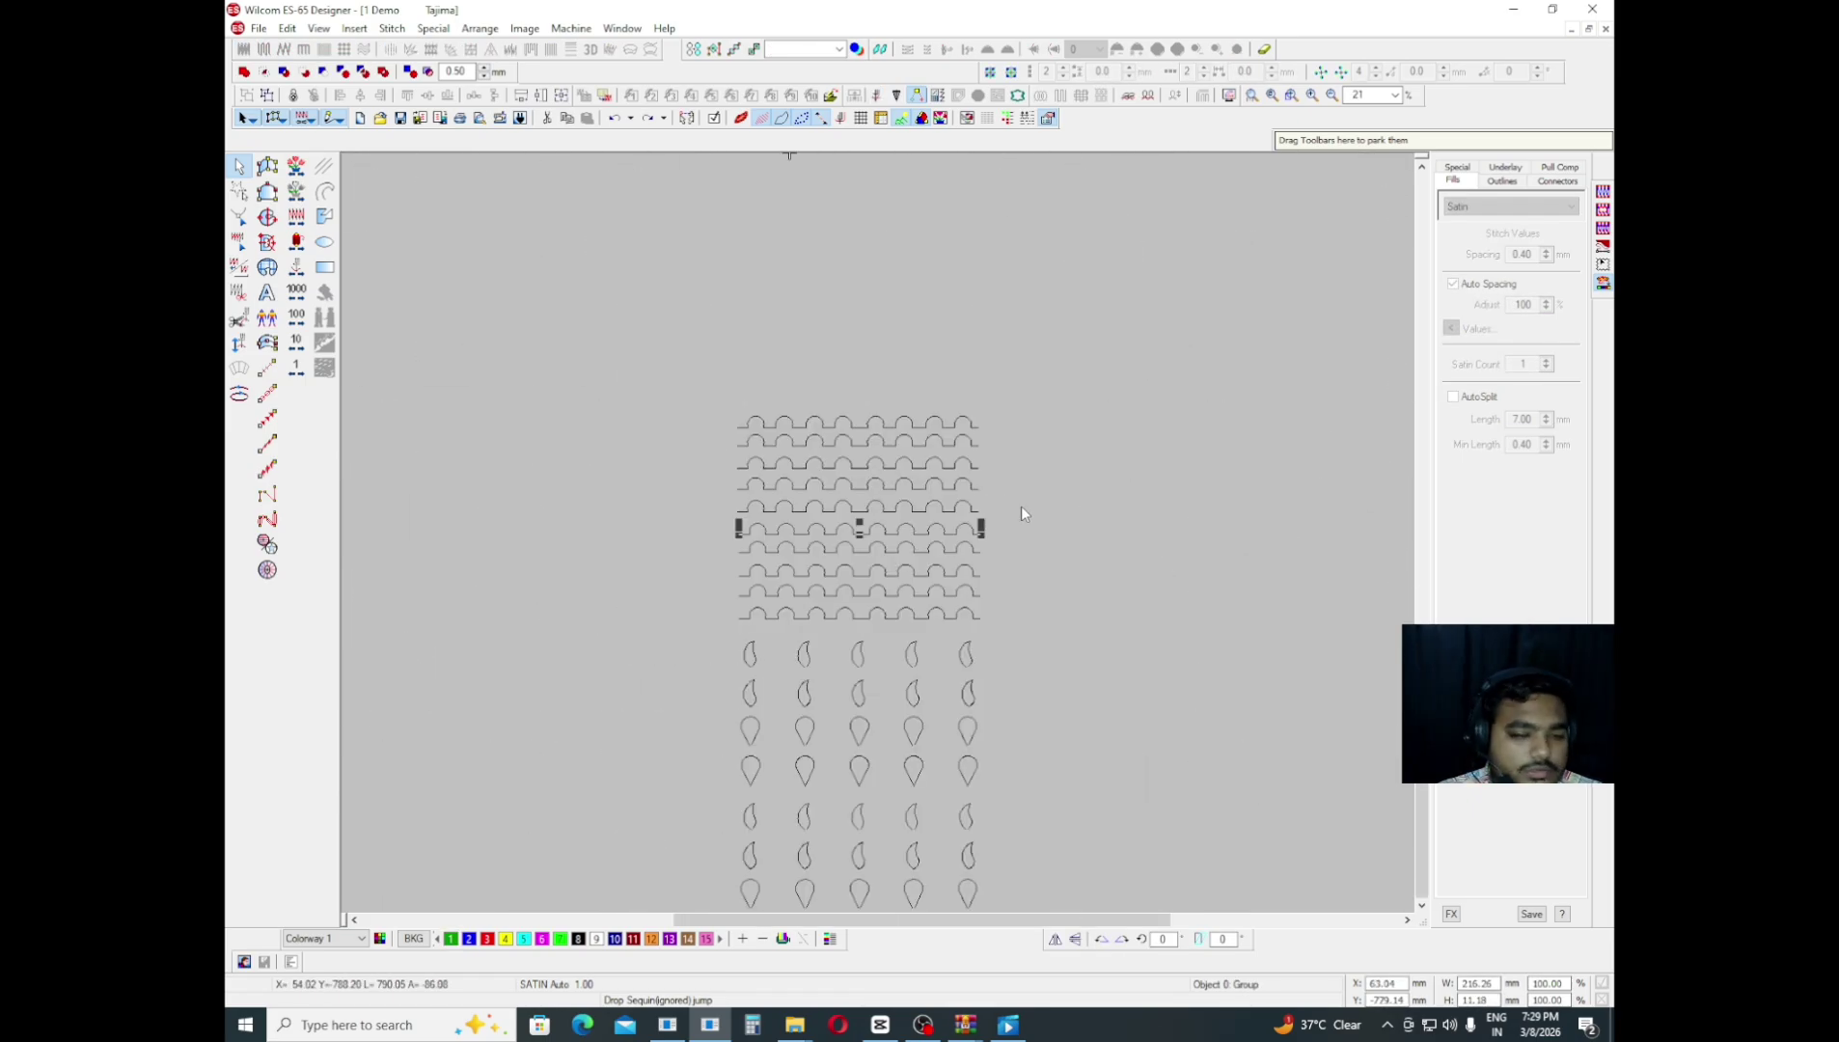
# - Select the whole design and try moving all its shapes together, undoing the moves
pyautogui.hotkey('ctrl', 'a')
pyautogui.scroll(-3, 920, 550)
pyautogui.scroll(1, 858, 540)
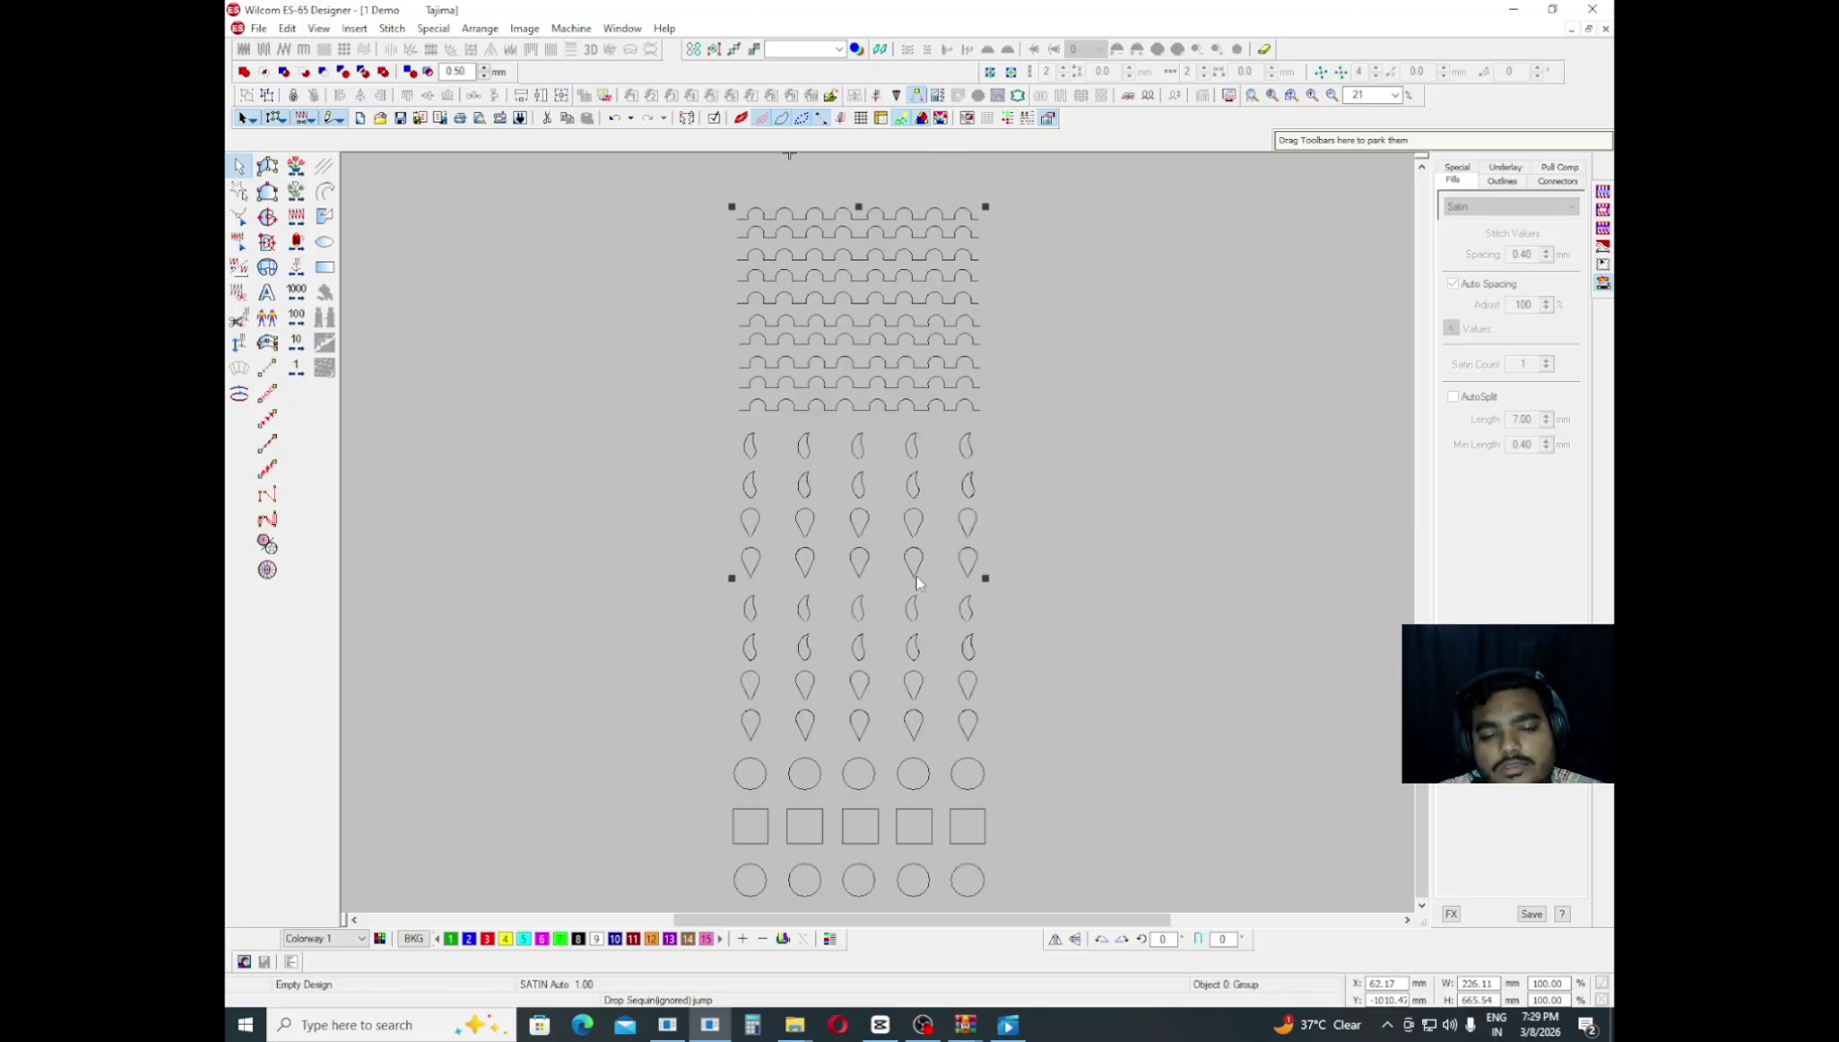
pyautogui.click(904, 384)
pyautogui.click(915, 376)
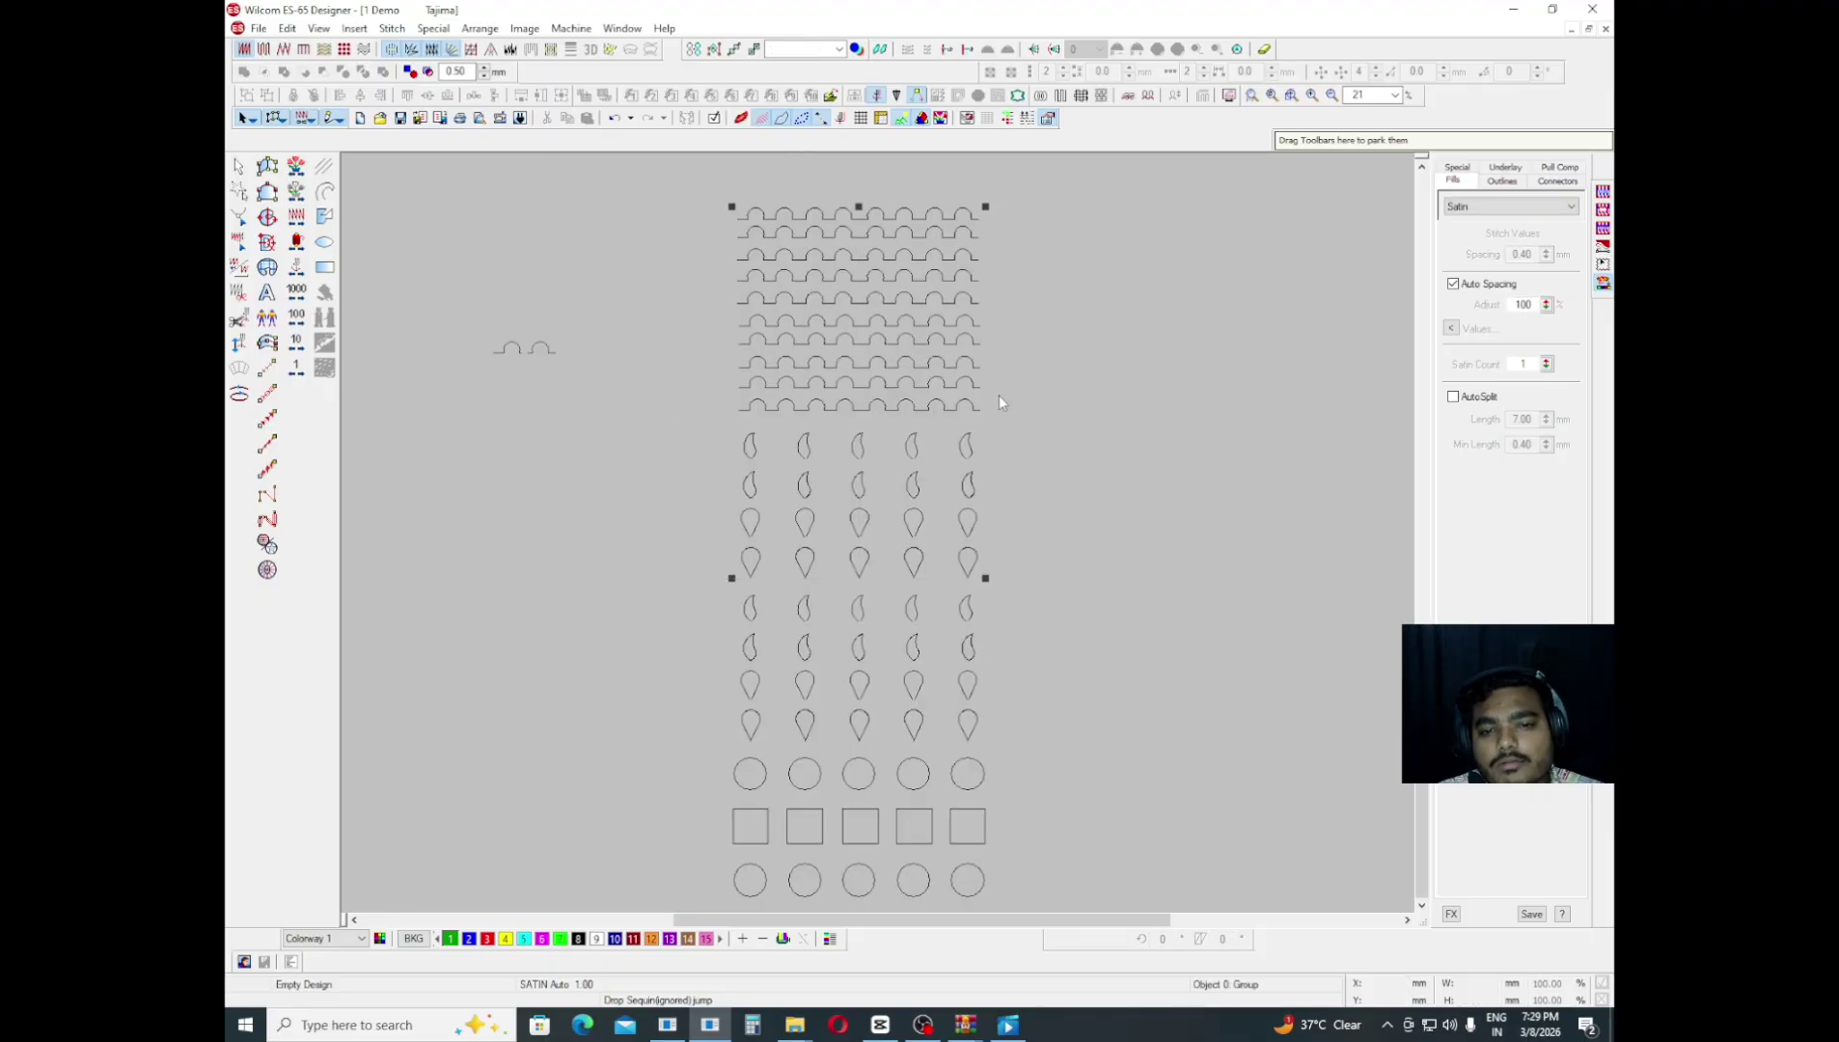
pyautogui.hotkey('ctrl', 'z')
pyautogui.hotkey('ctrl', 'z')
pyautogui.moveTo(845, 349); pyautogui.dragTo(819, 425)
pyautogui.hotkey('ctrl', 'z')
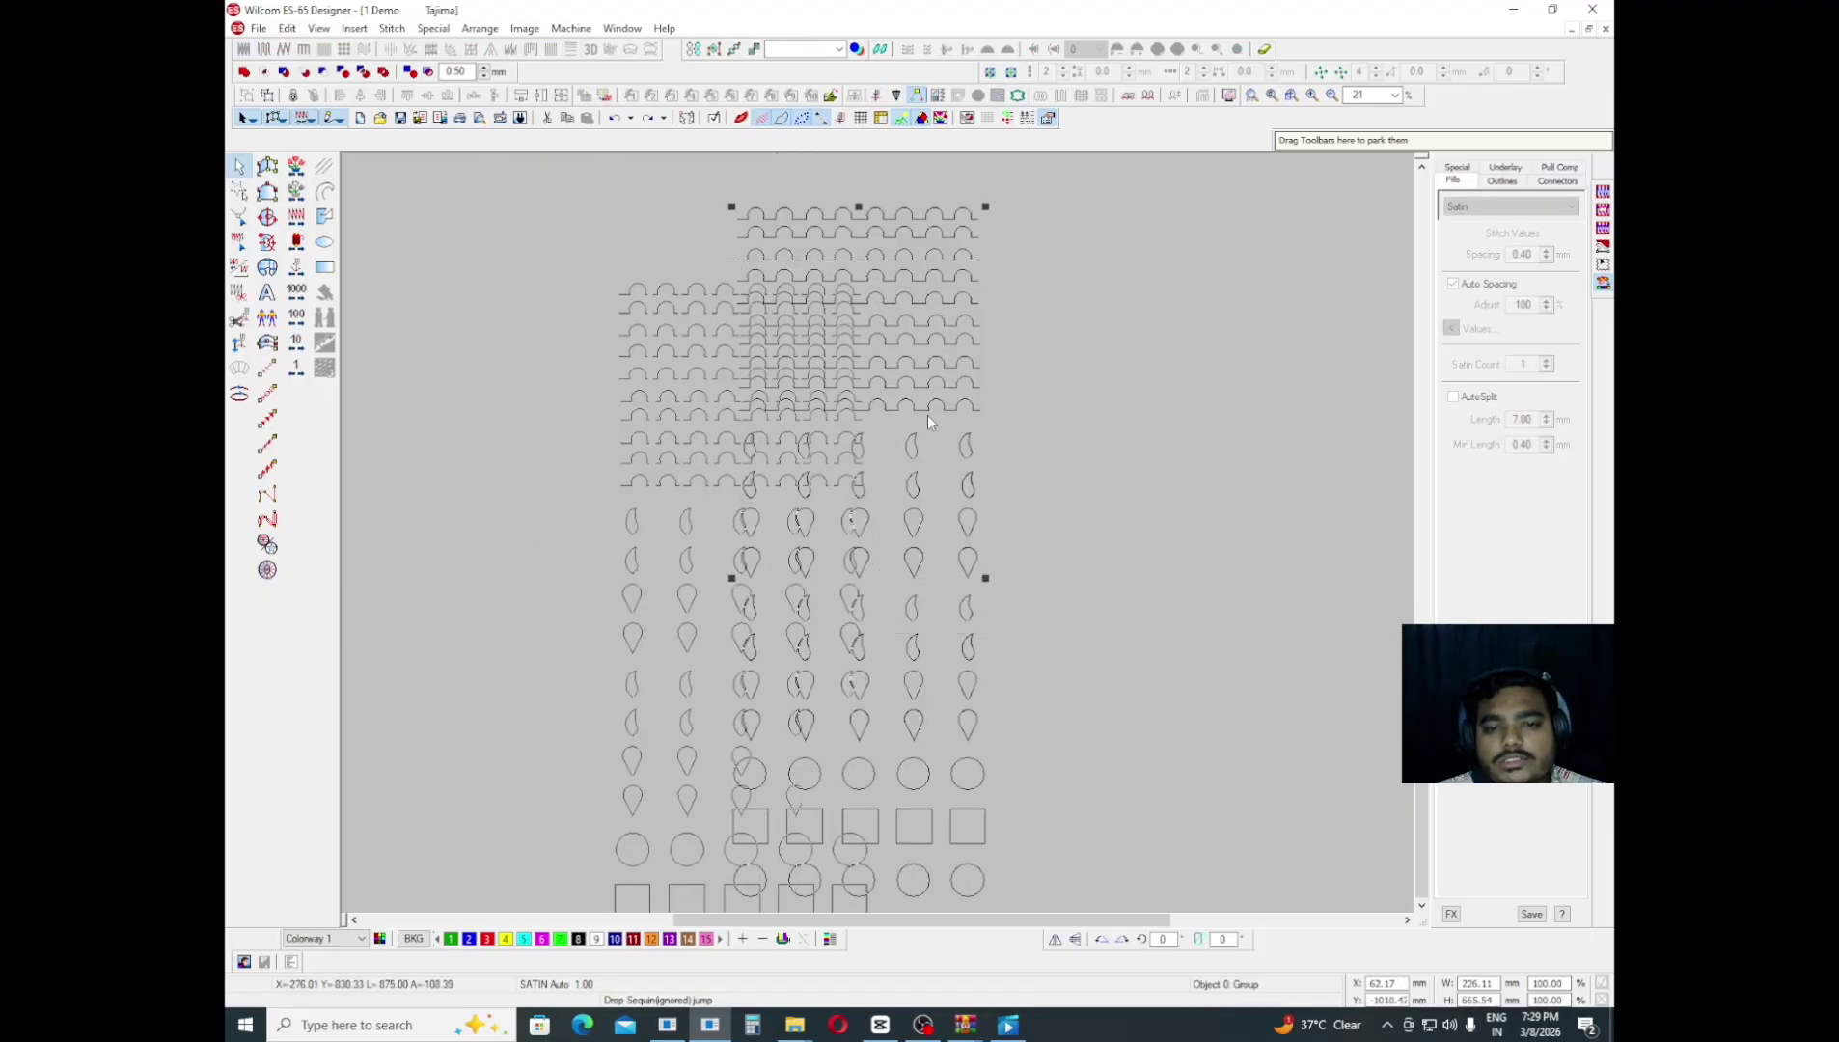
pyautogui.hotkey('ctrl', 'z')
# - Move the lowest scalloped line down over the first leaf rows
pyautogui.click(916, 426)
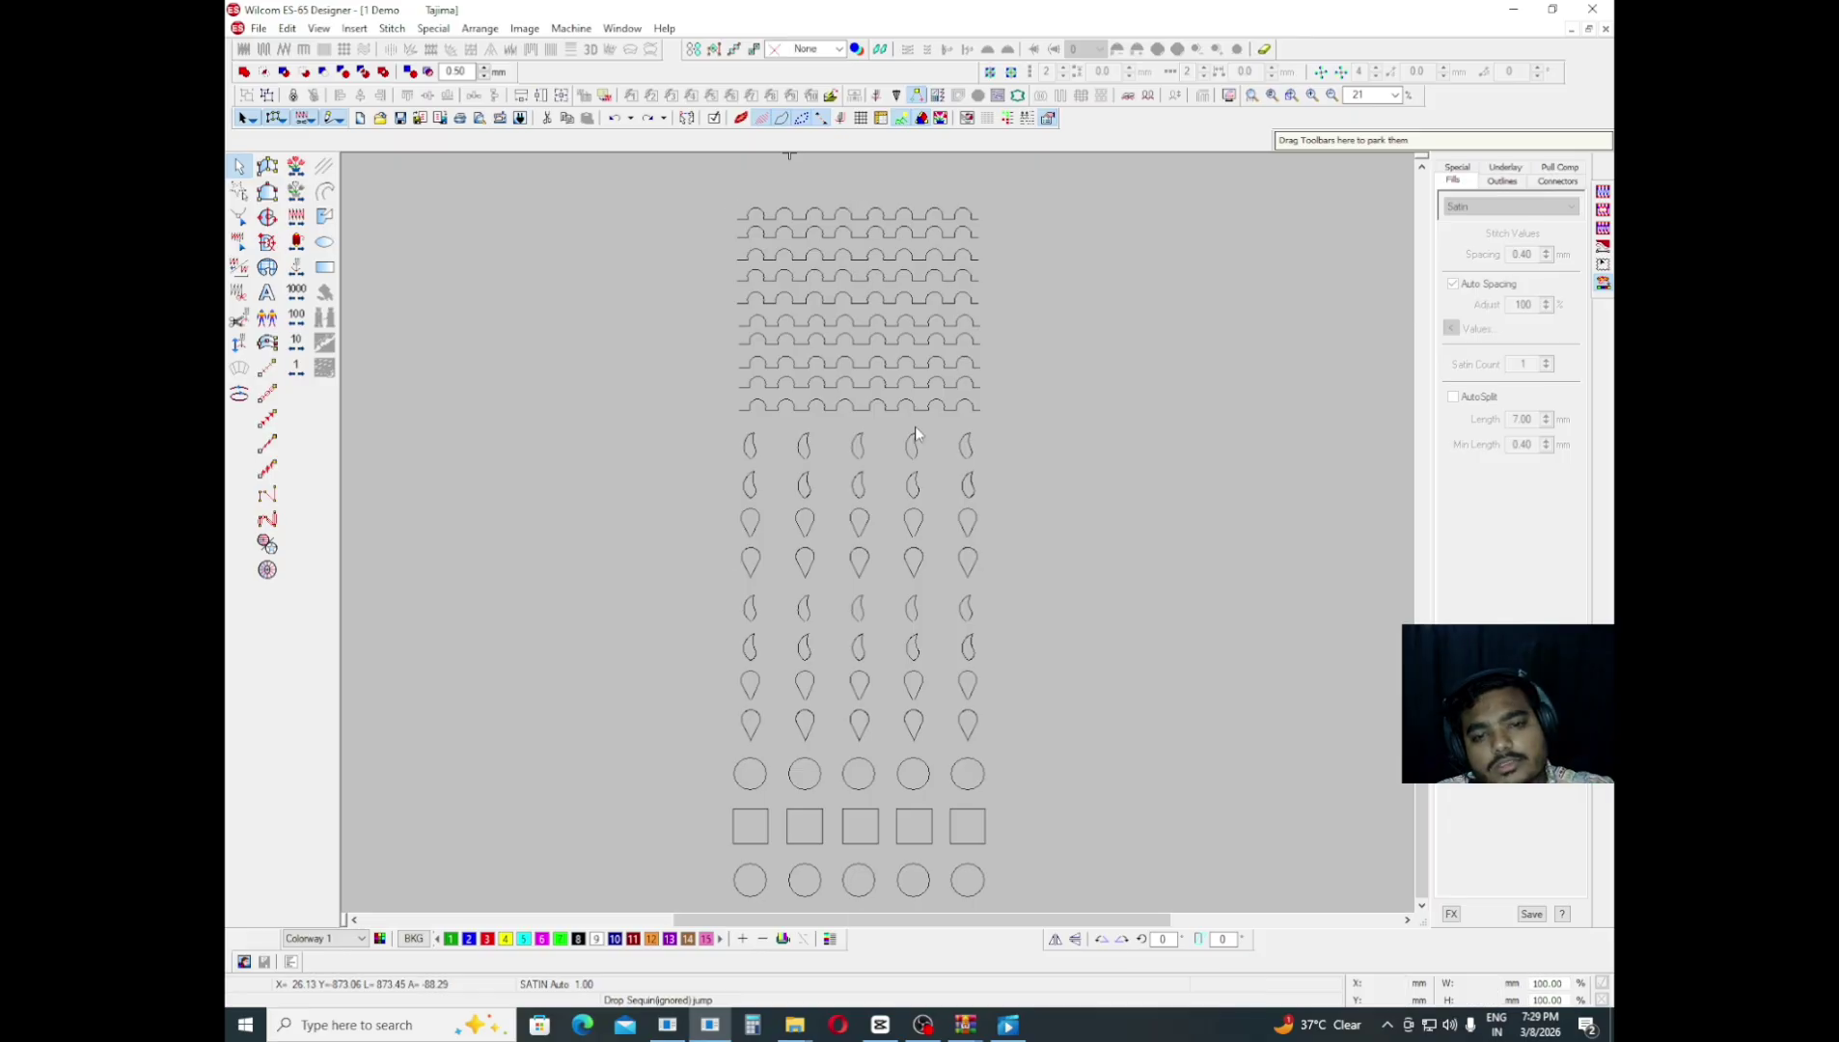
pyautogui.click(908, 405)
pyautogui.click(926, 449)
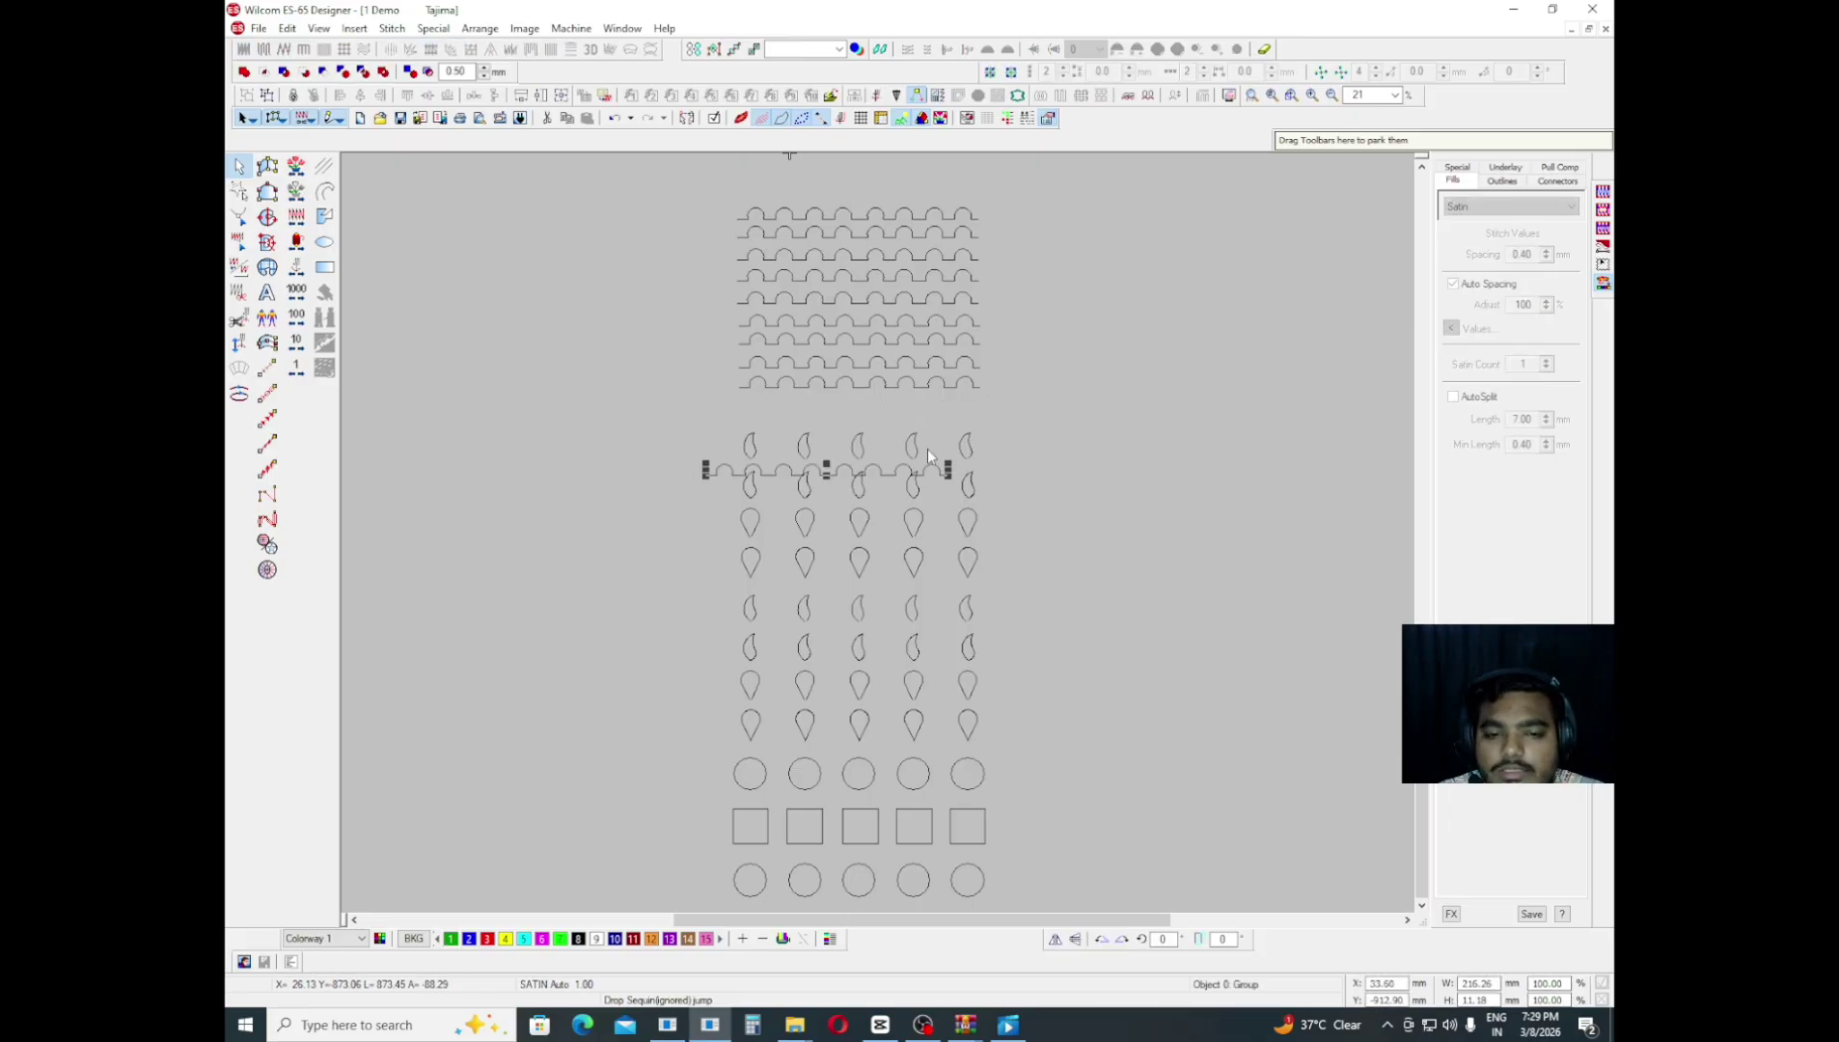
# - Undo the scalloped line's move and try moving the fourth leaf of the first leaf row down among the second row, undoing that too
pyautogui.click(916, 404)
pyautogui.click(909, 339)
pyautogui.click(916, 449)
pyautogui.moveTo(917, 449); pyautogui.dragTo(827, 476)
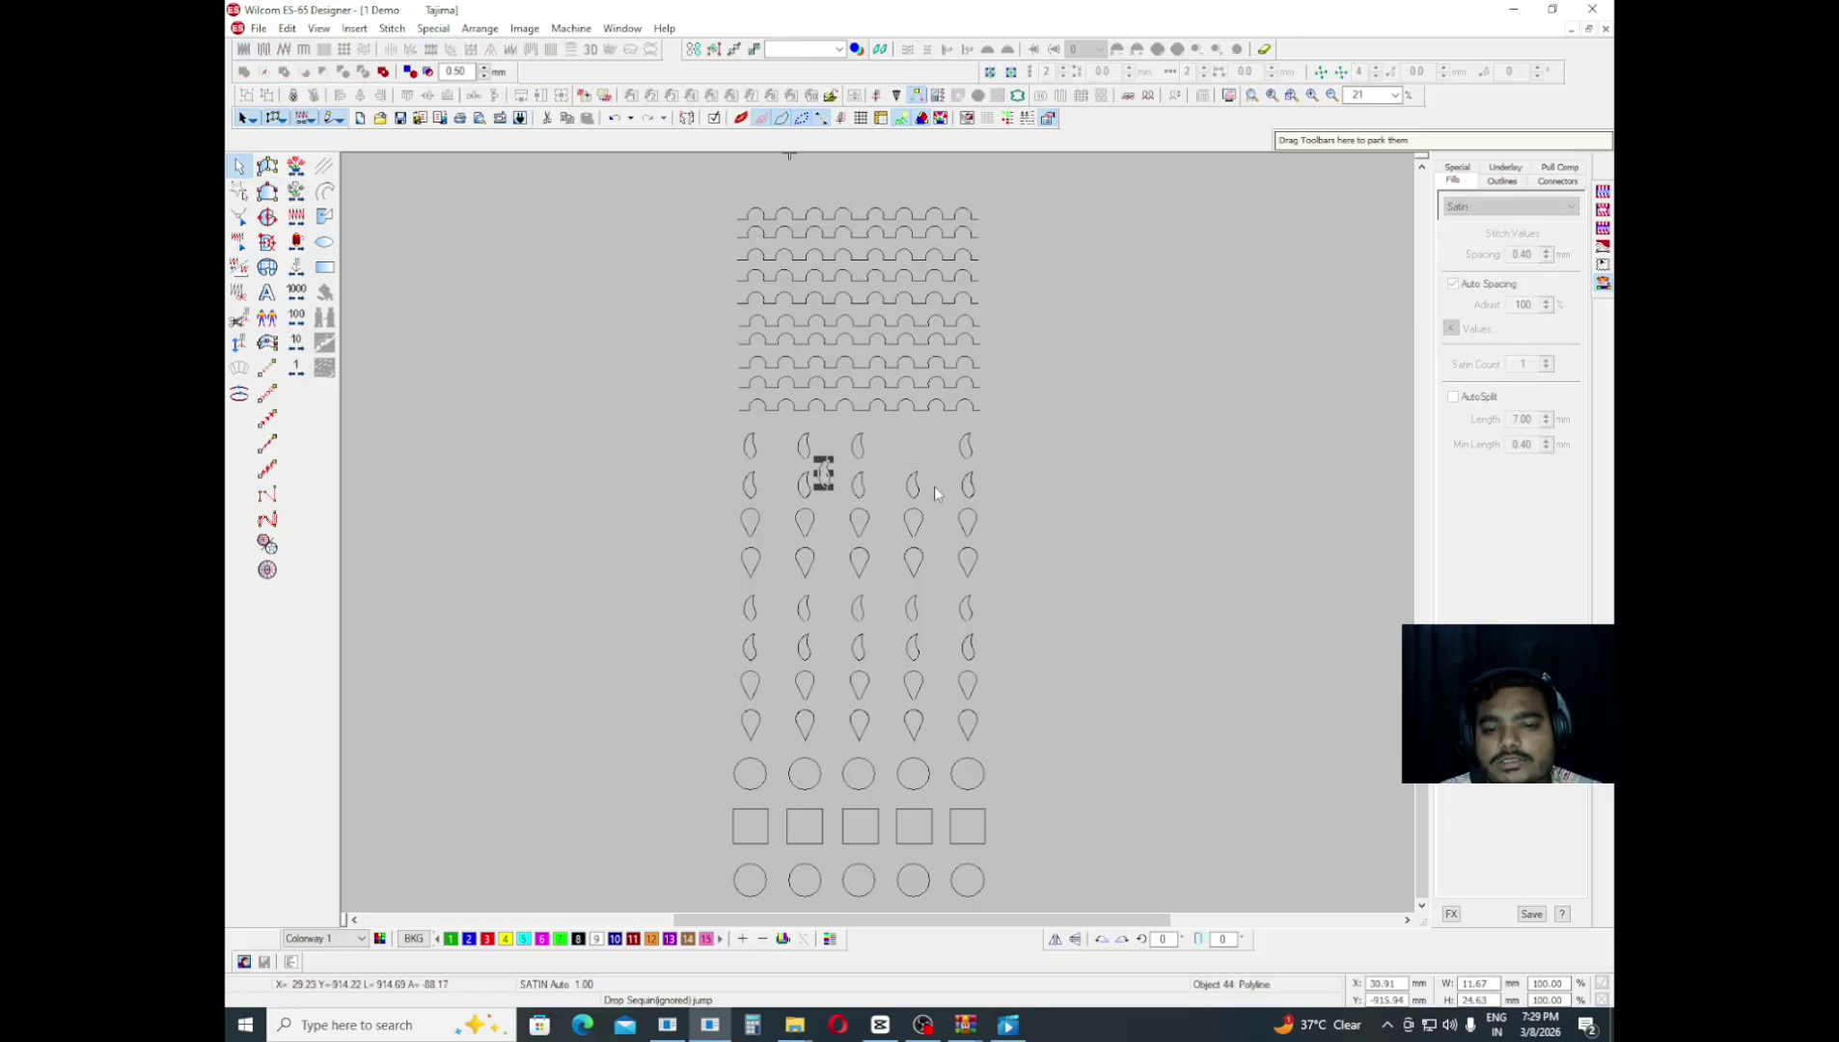
pyautogui.hotkey('ctrl', 'z')
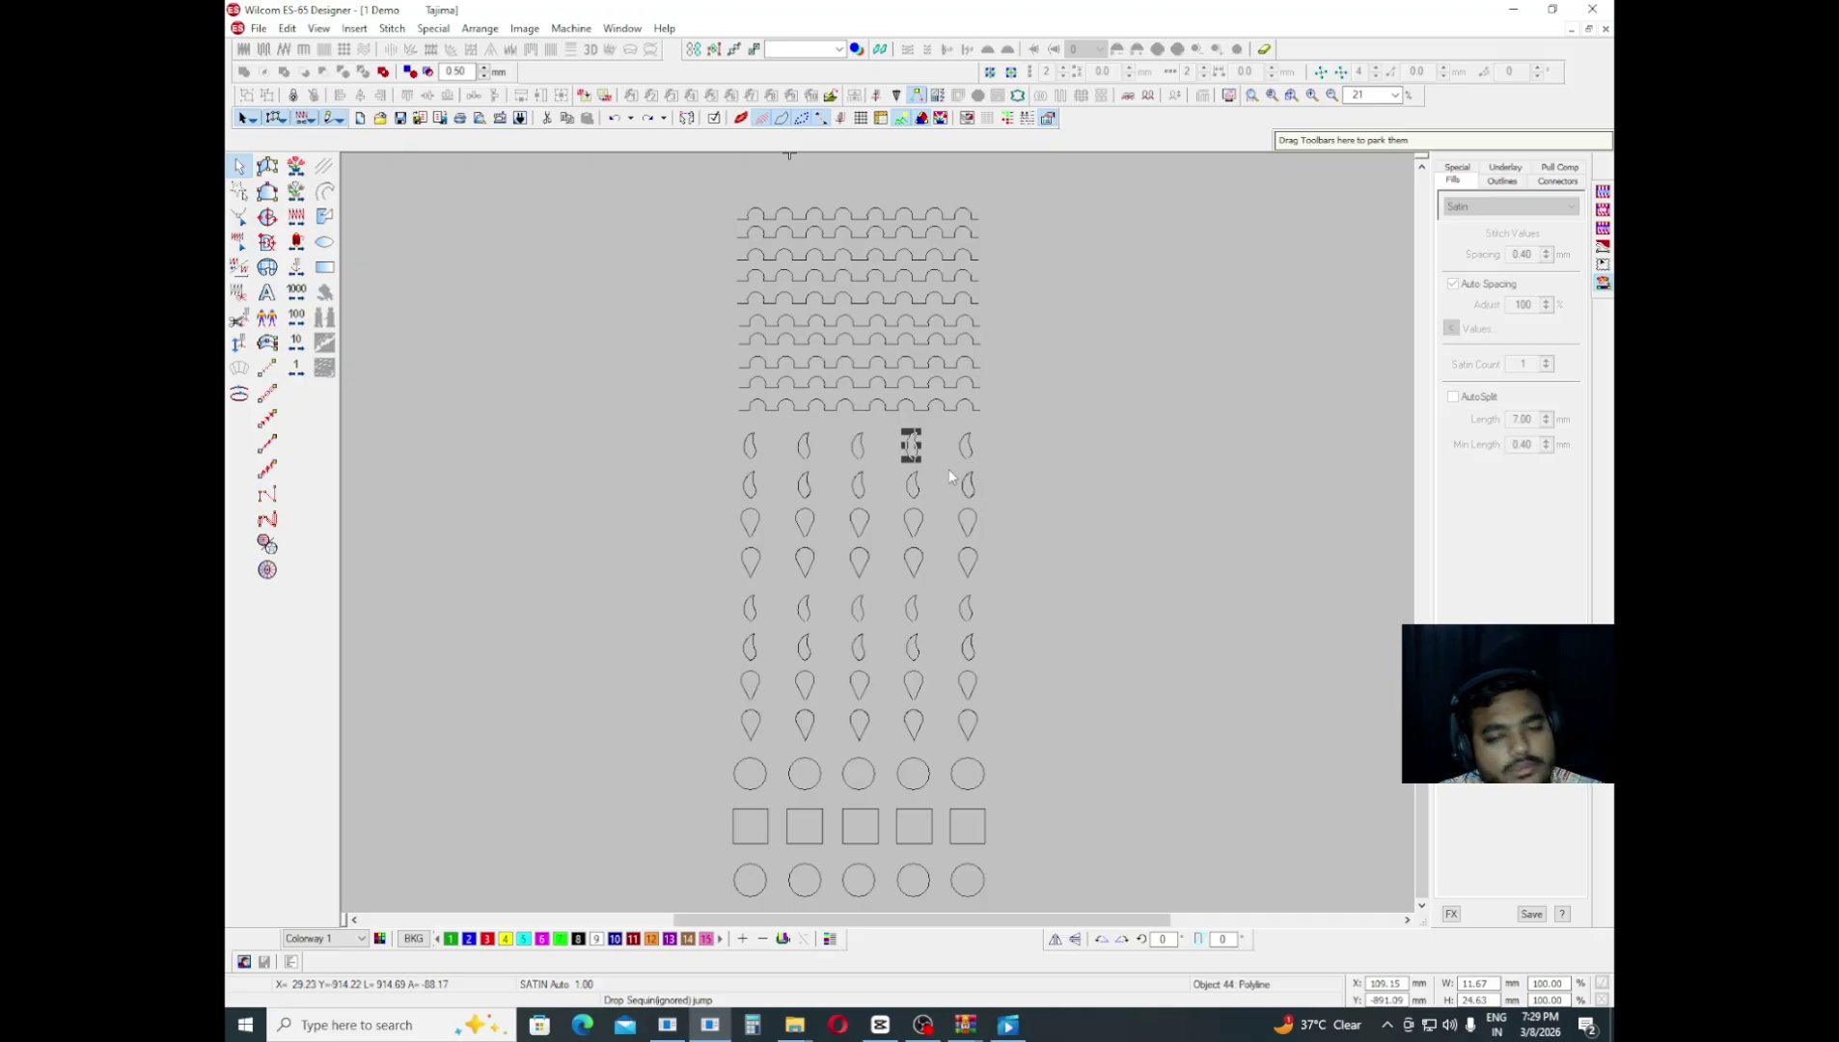
# - Group all the shapes in the design and try moving the group, undoing that move
pyautogui.hotkey('ctrl', 'a')
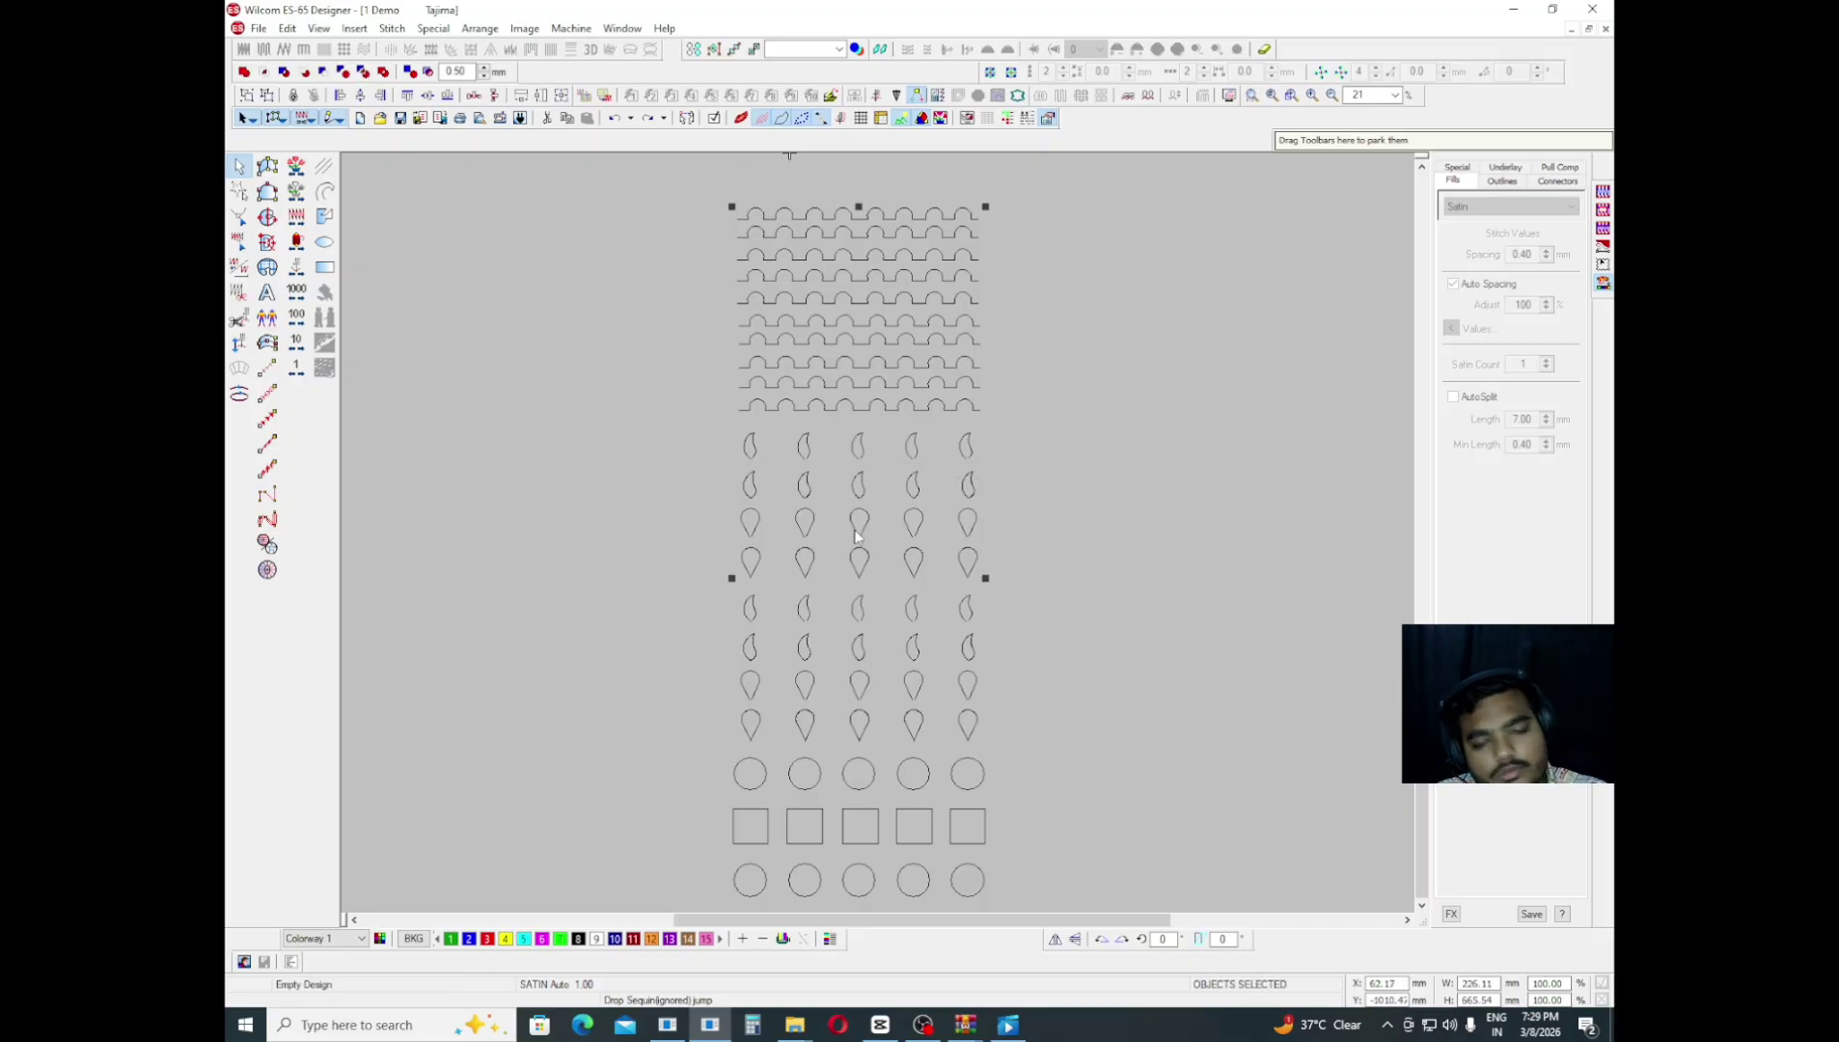
pyautogui.hotkey('ctrl', 'g')
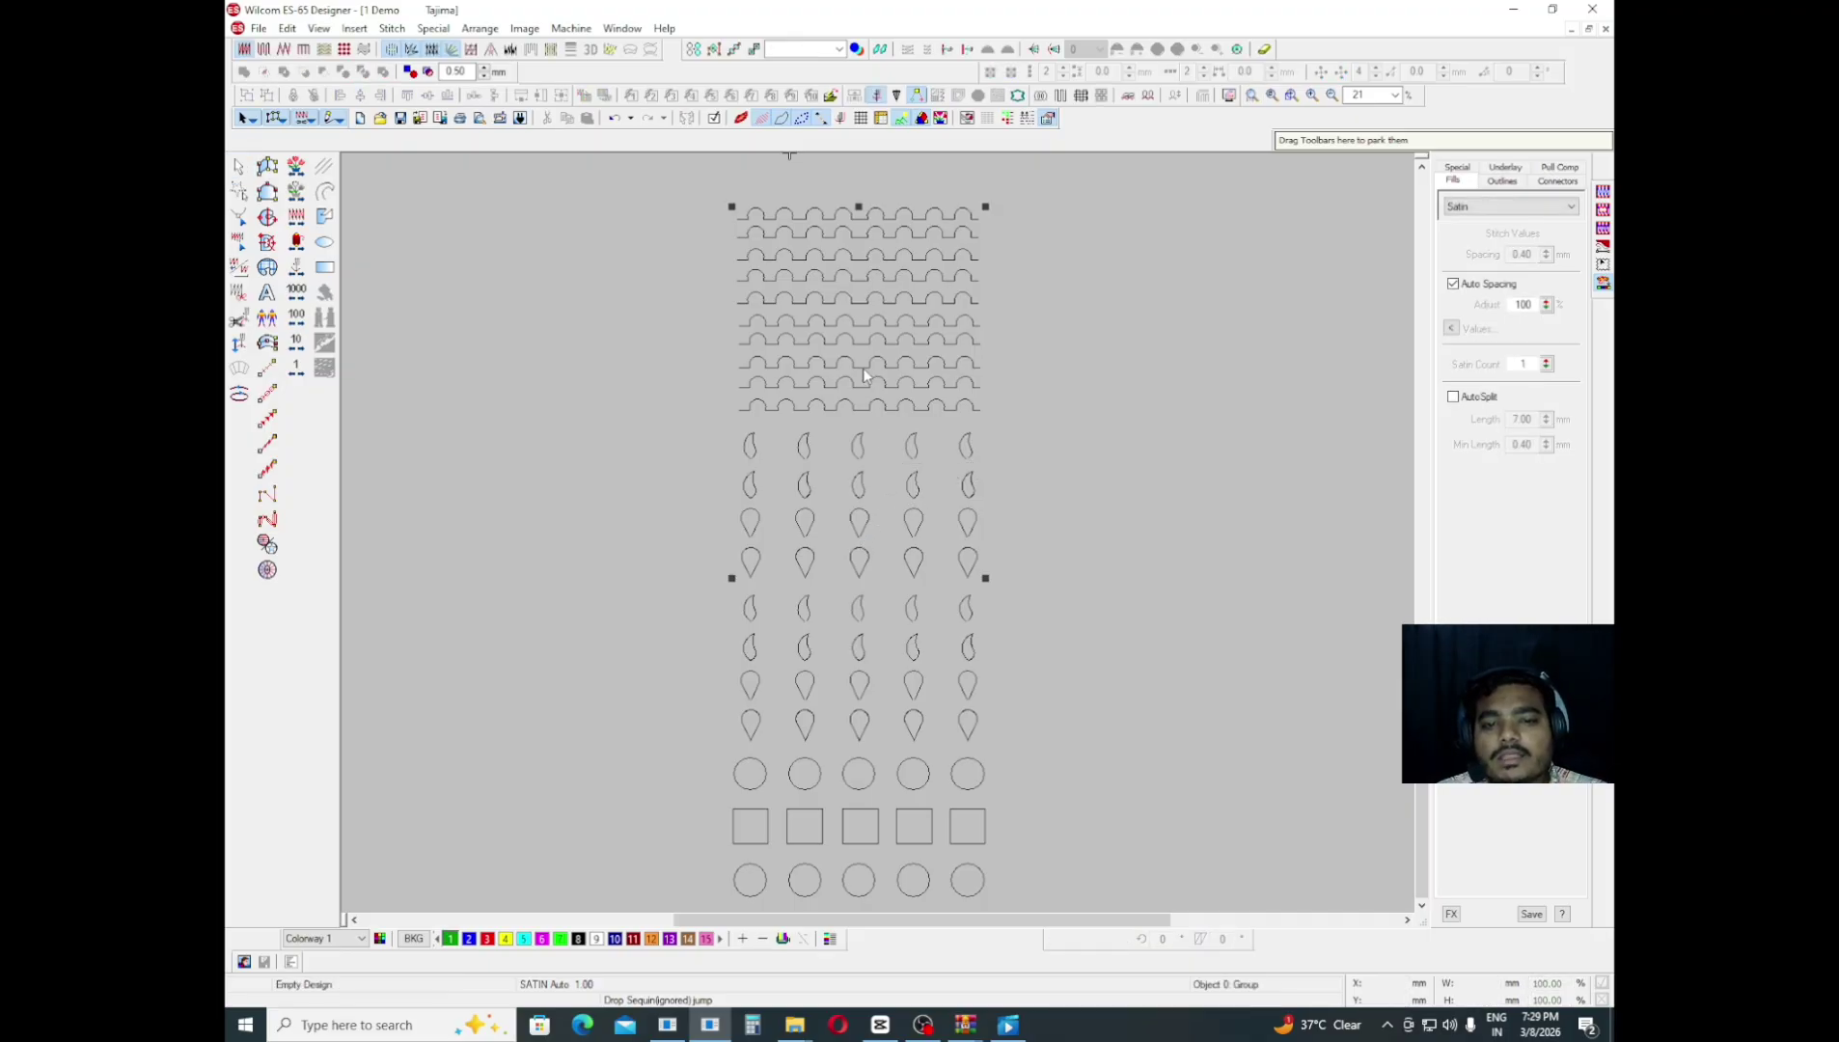
pyautogui.hotkey('shift', 'z')
pyautogui.moveTo(831, 417); pyautogui.dragTo(690, 492)
pyautogui.hotkey('ctrl', 'z')
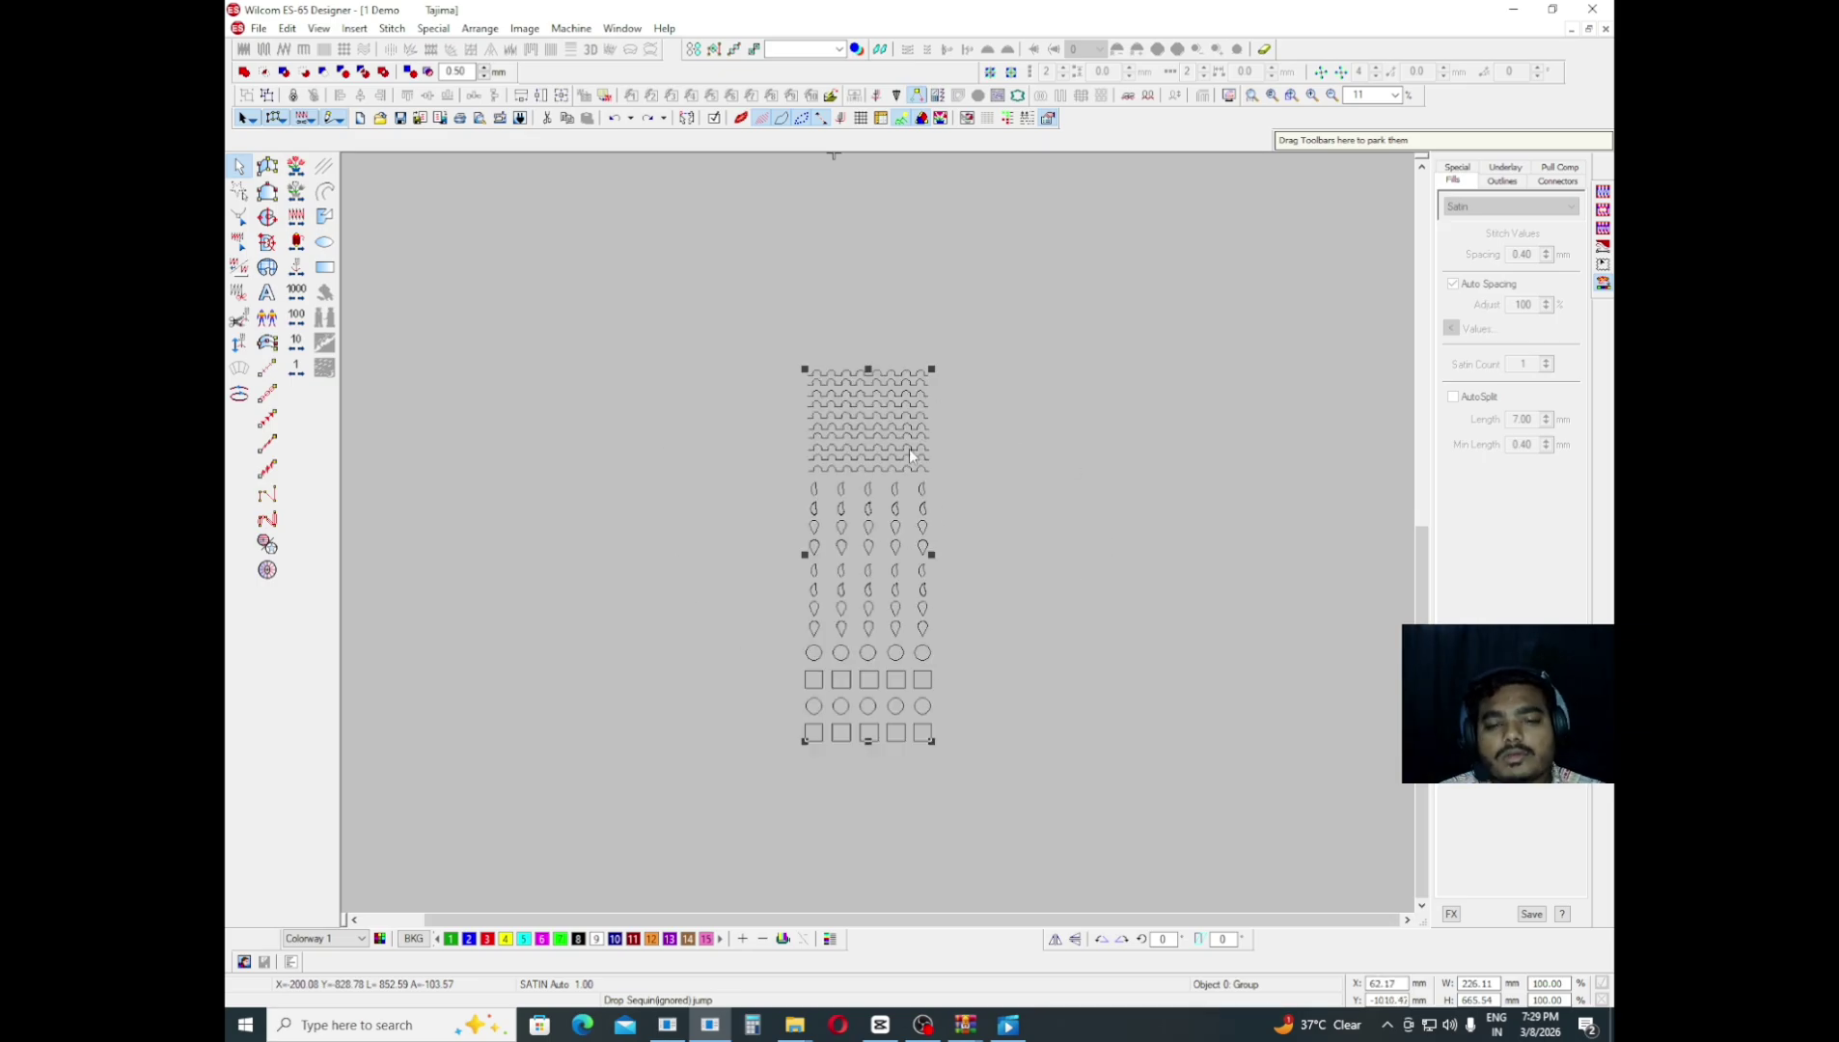
# - Deselect everything and examine the sheet from the scalloped lines down to the squares, including the start of the top lines up close
pyautogui.scroll(2, 882, 347)
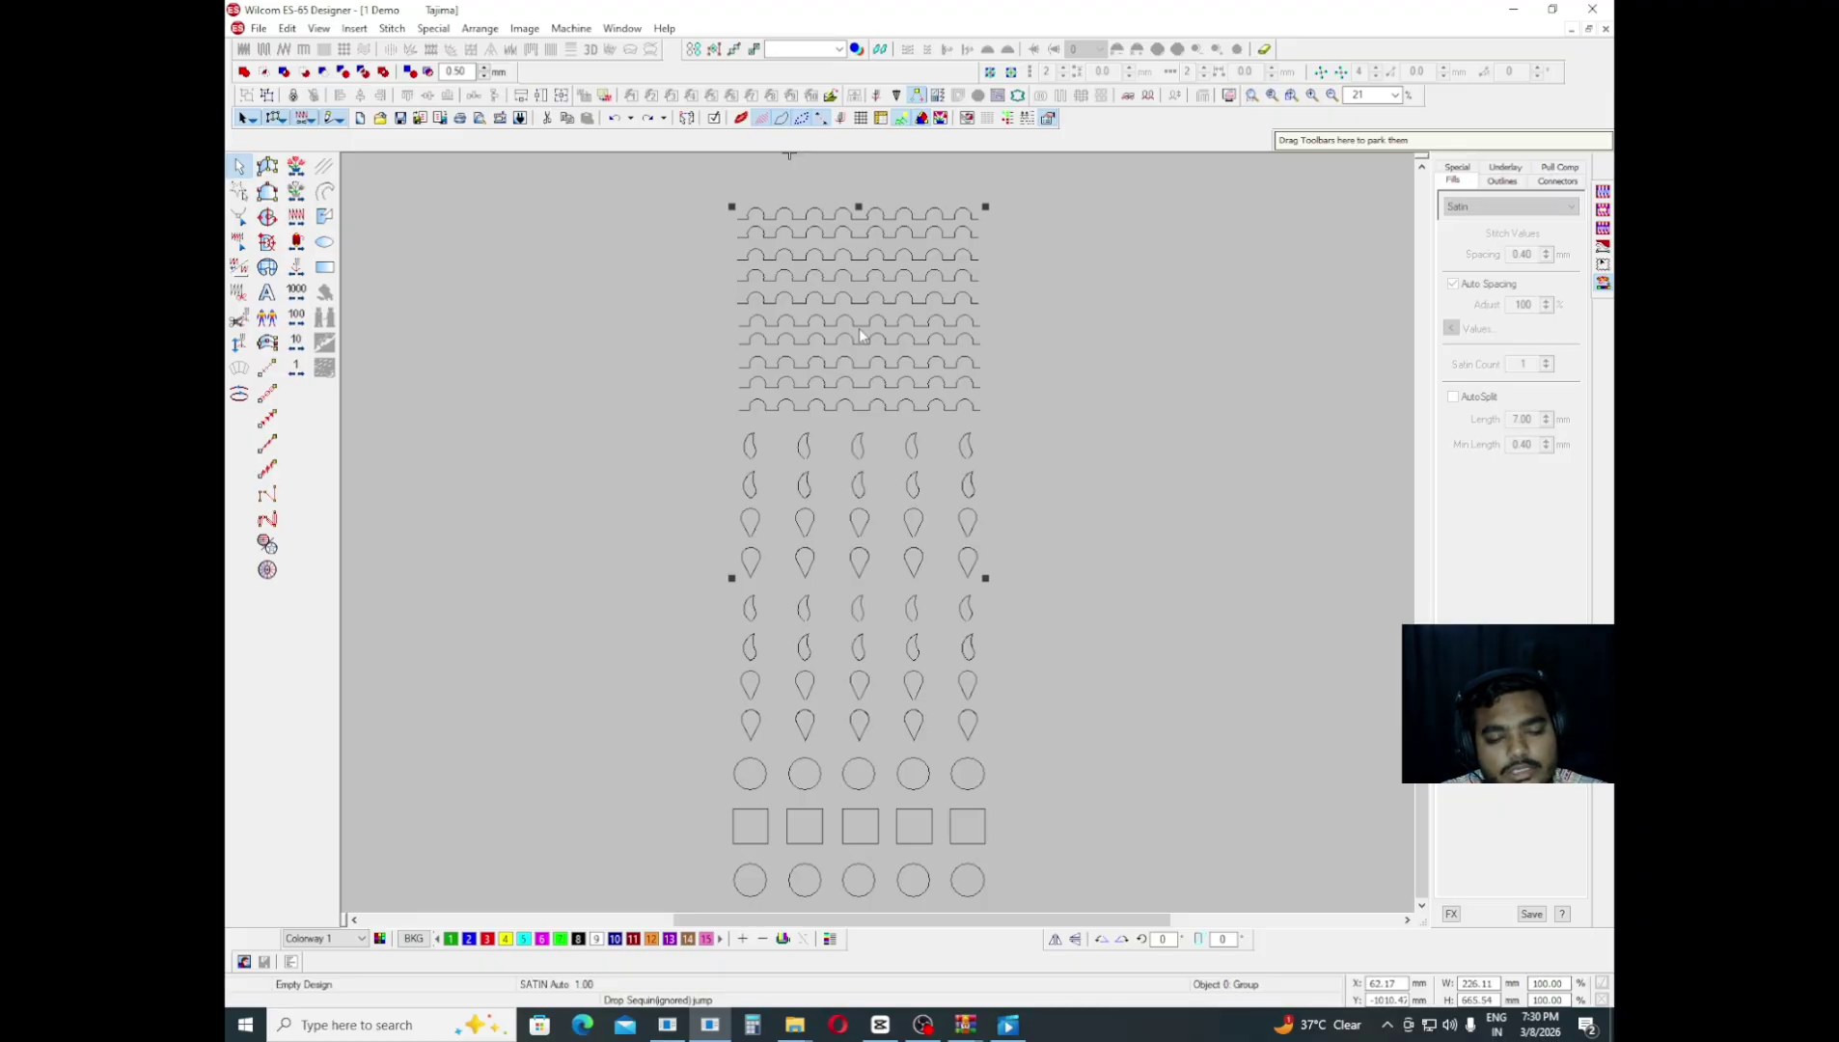
pyautogui.press('Escape')
pyautogui.scroll(1, 868, 335)
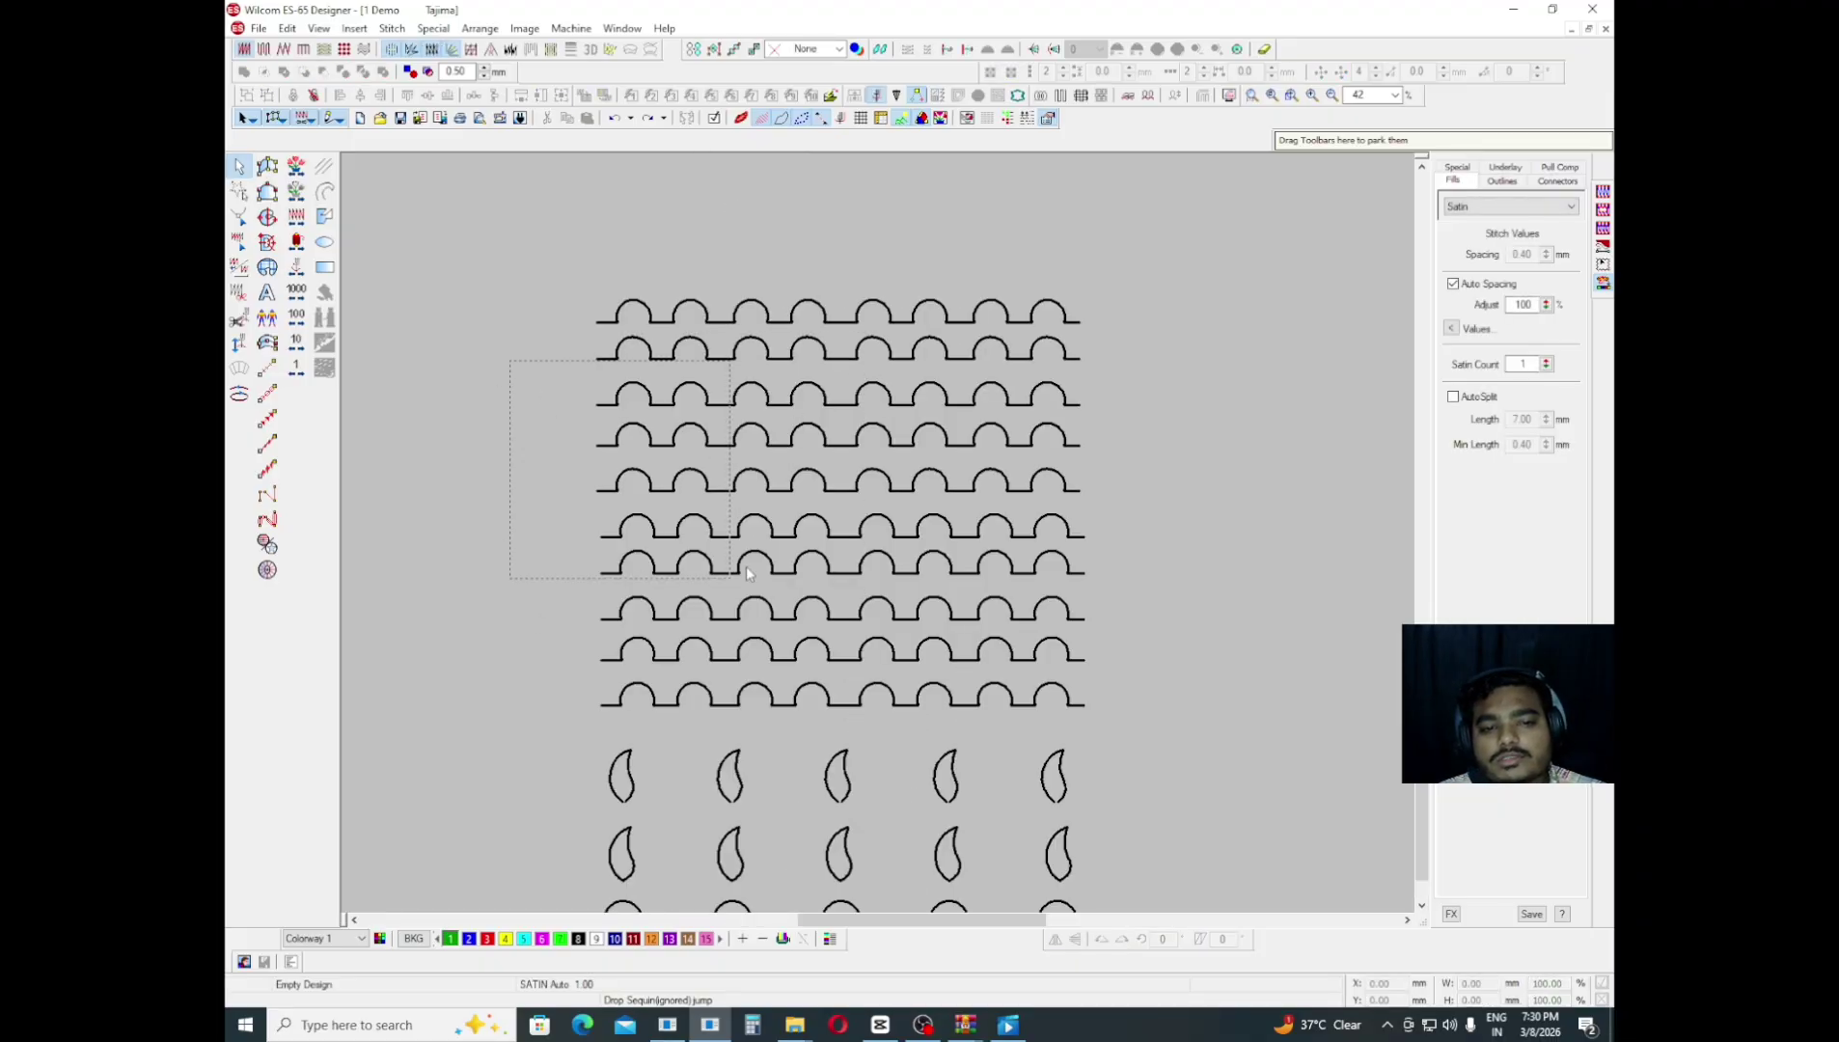
pyautogui.scroll(-3, 875, 493)
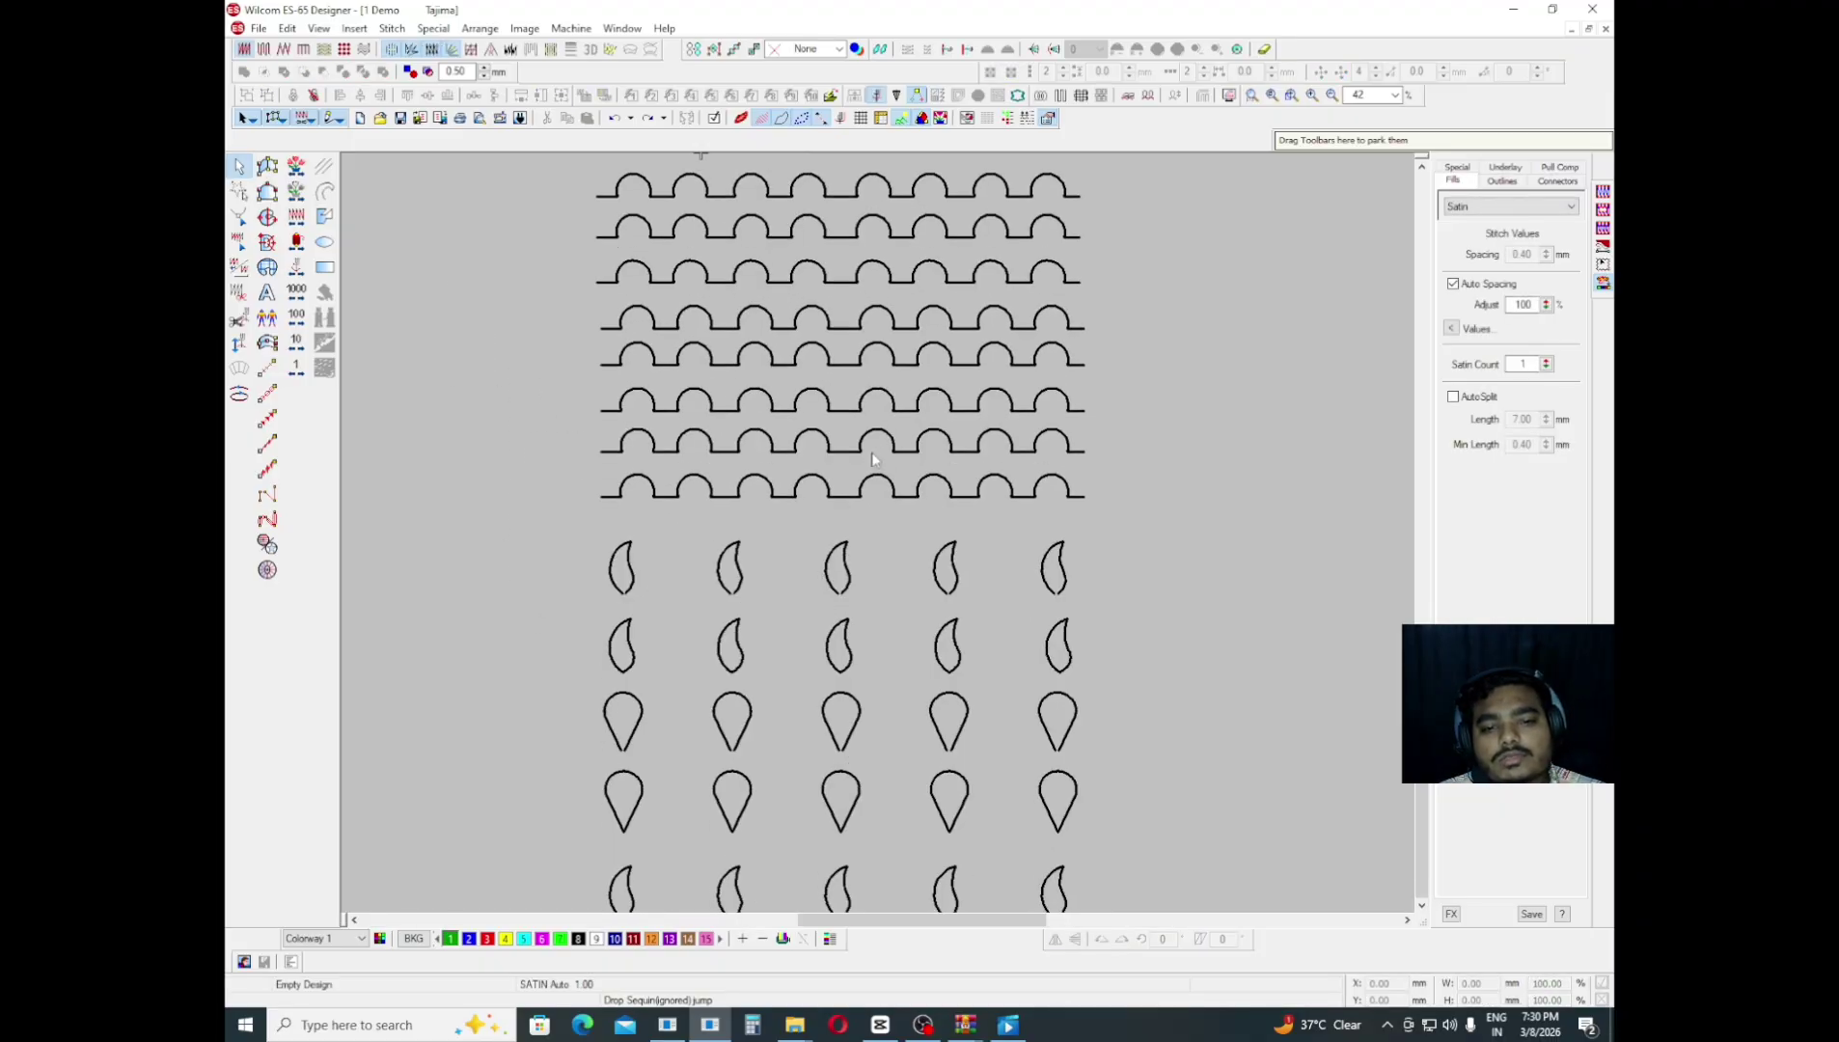
pyautogui.scroll(-1, 930, 622)
pyautogui.scroll(-8, 851, 655)
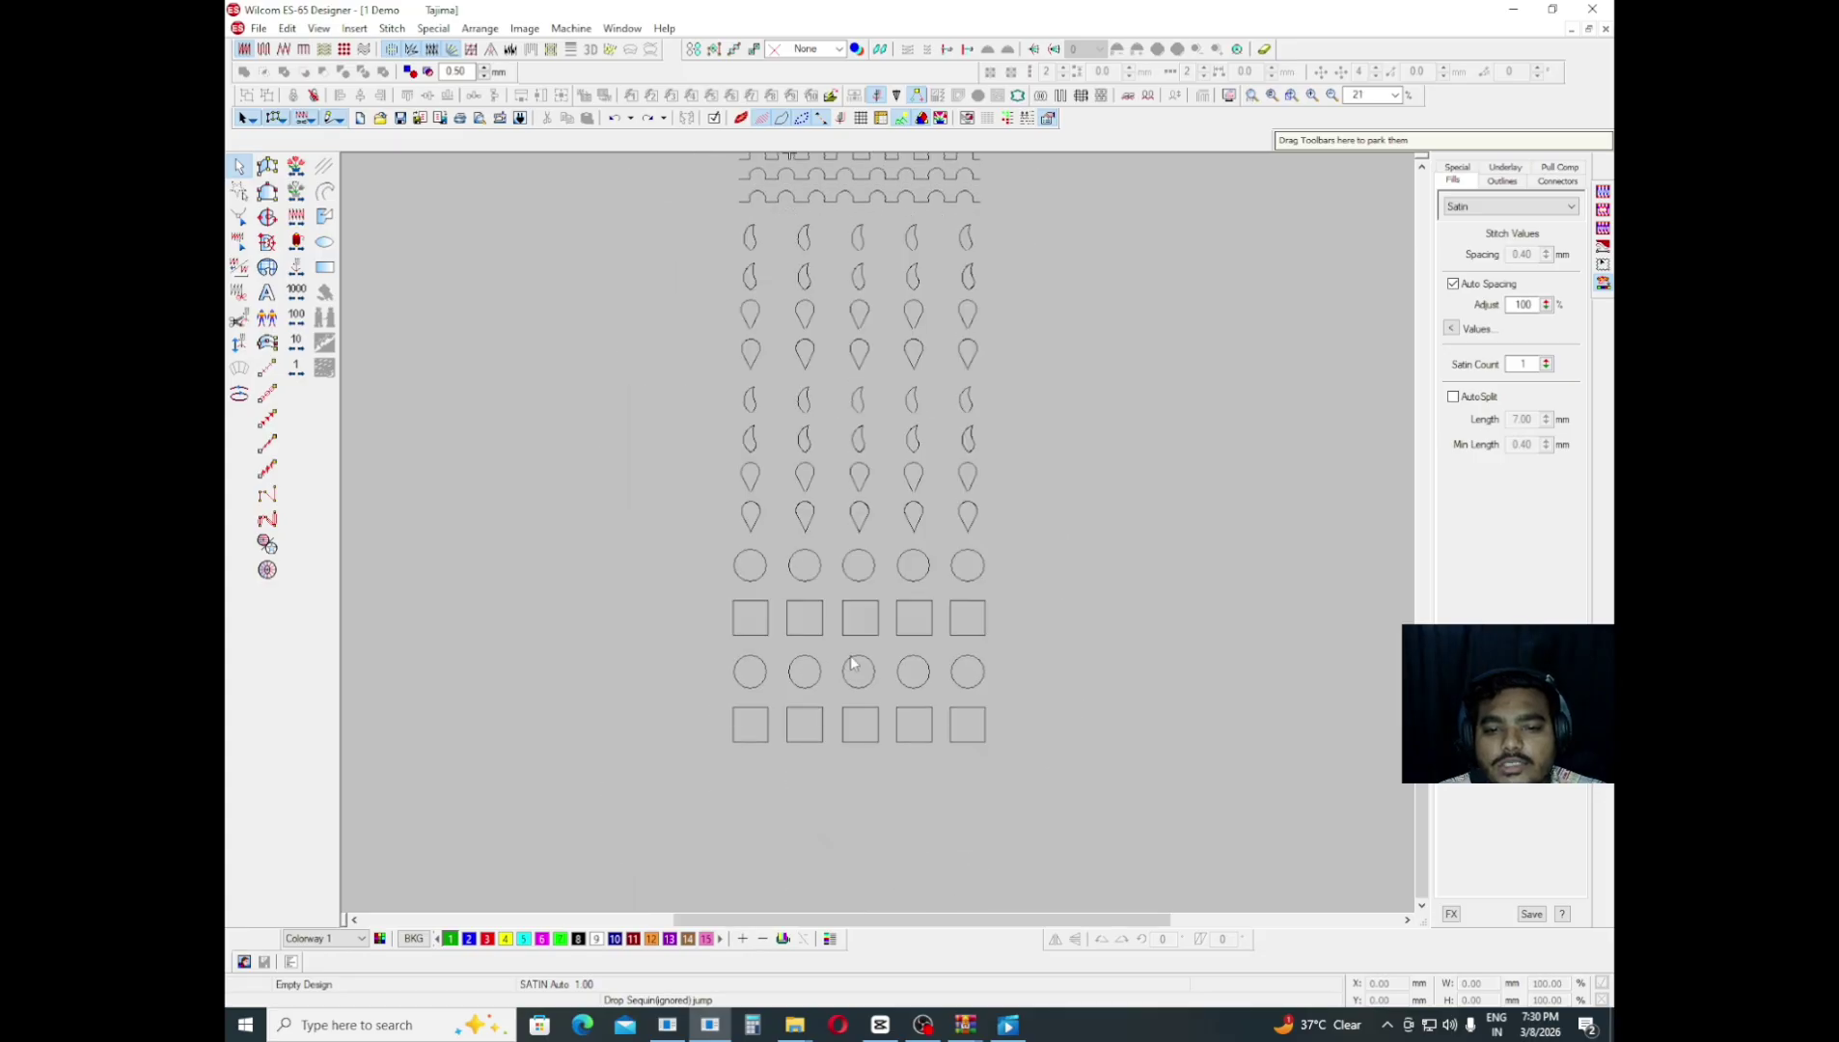
pyautogui.scroll(7, 868, 629)
pyautogui.scroll(-1, 714, 521)
pyautogui.scroll(2, 703, 508)
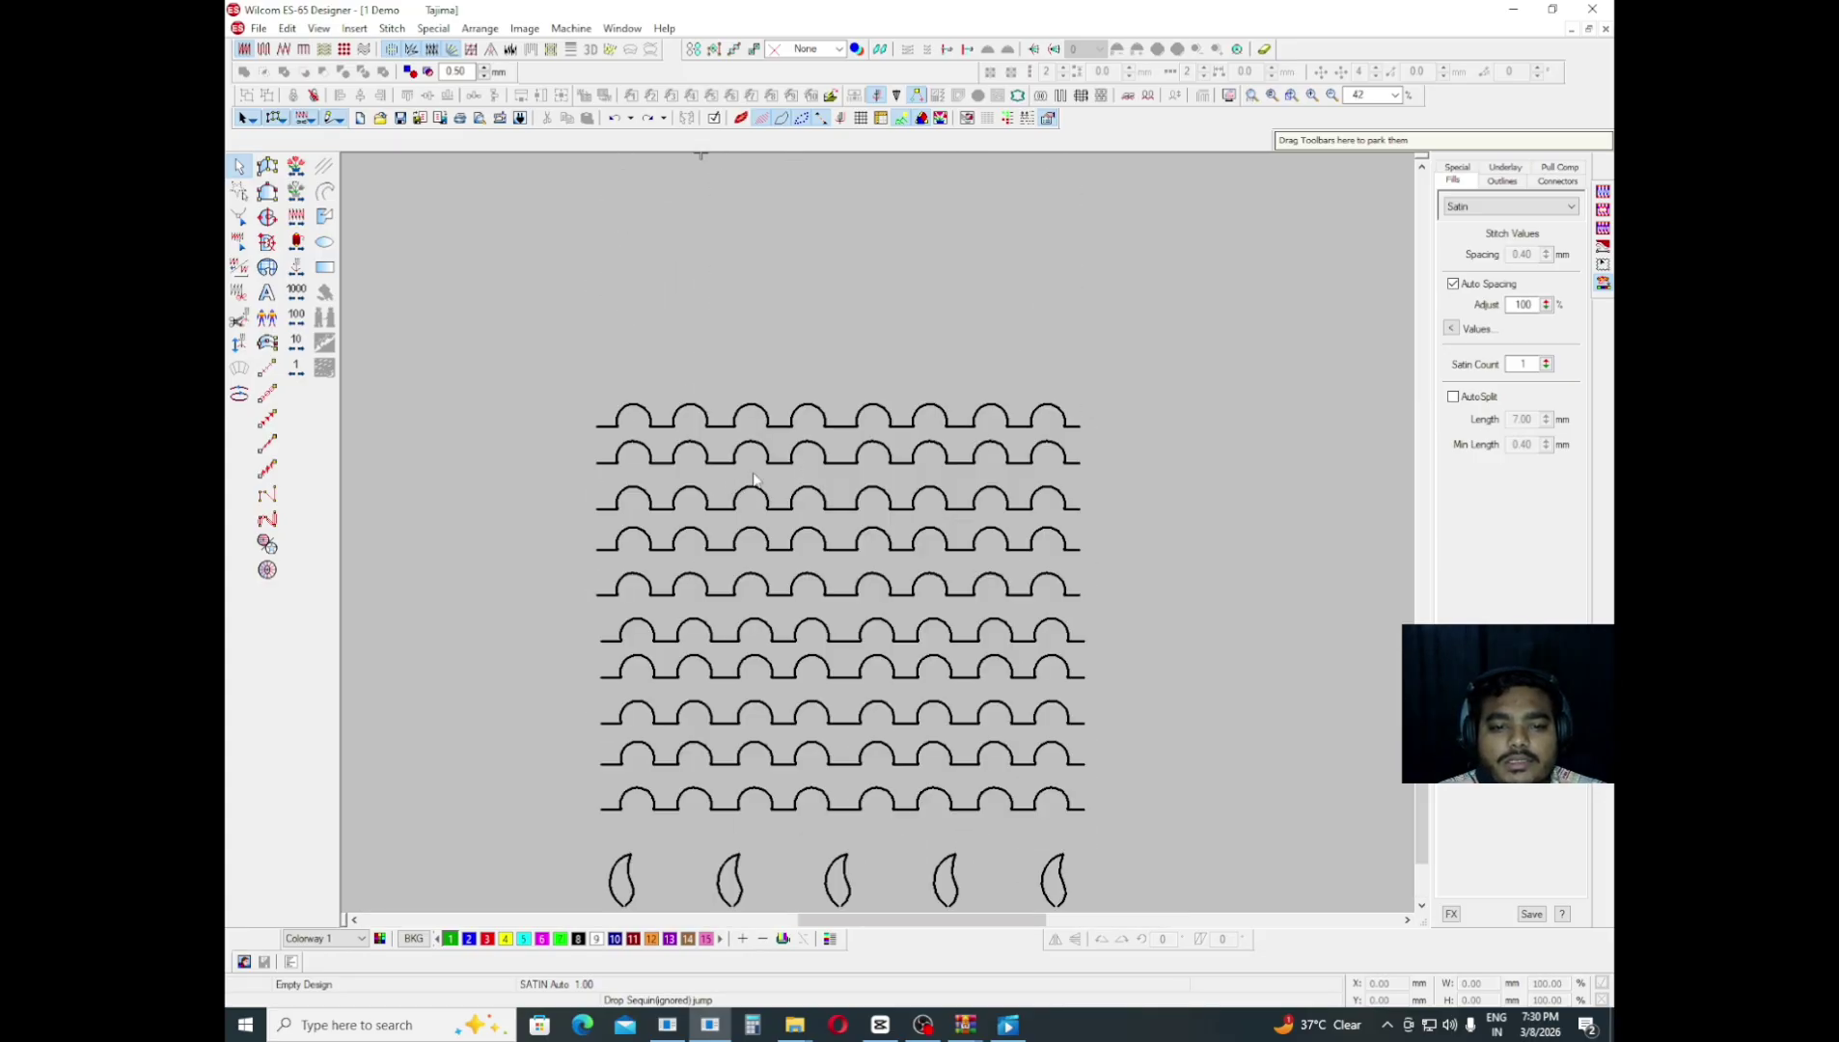
pyautogui.scroll(2, 607, 537)
pyautogui.scroll(2, 854, 520)
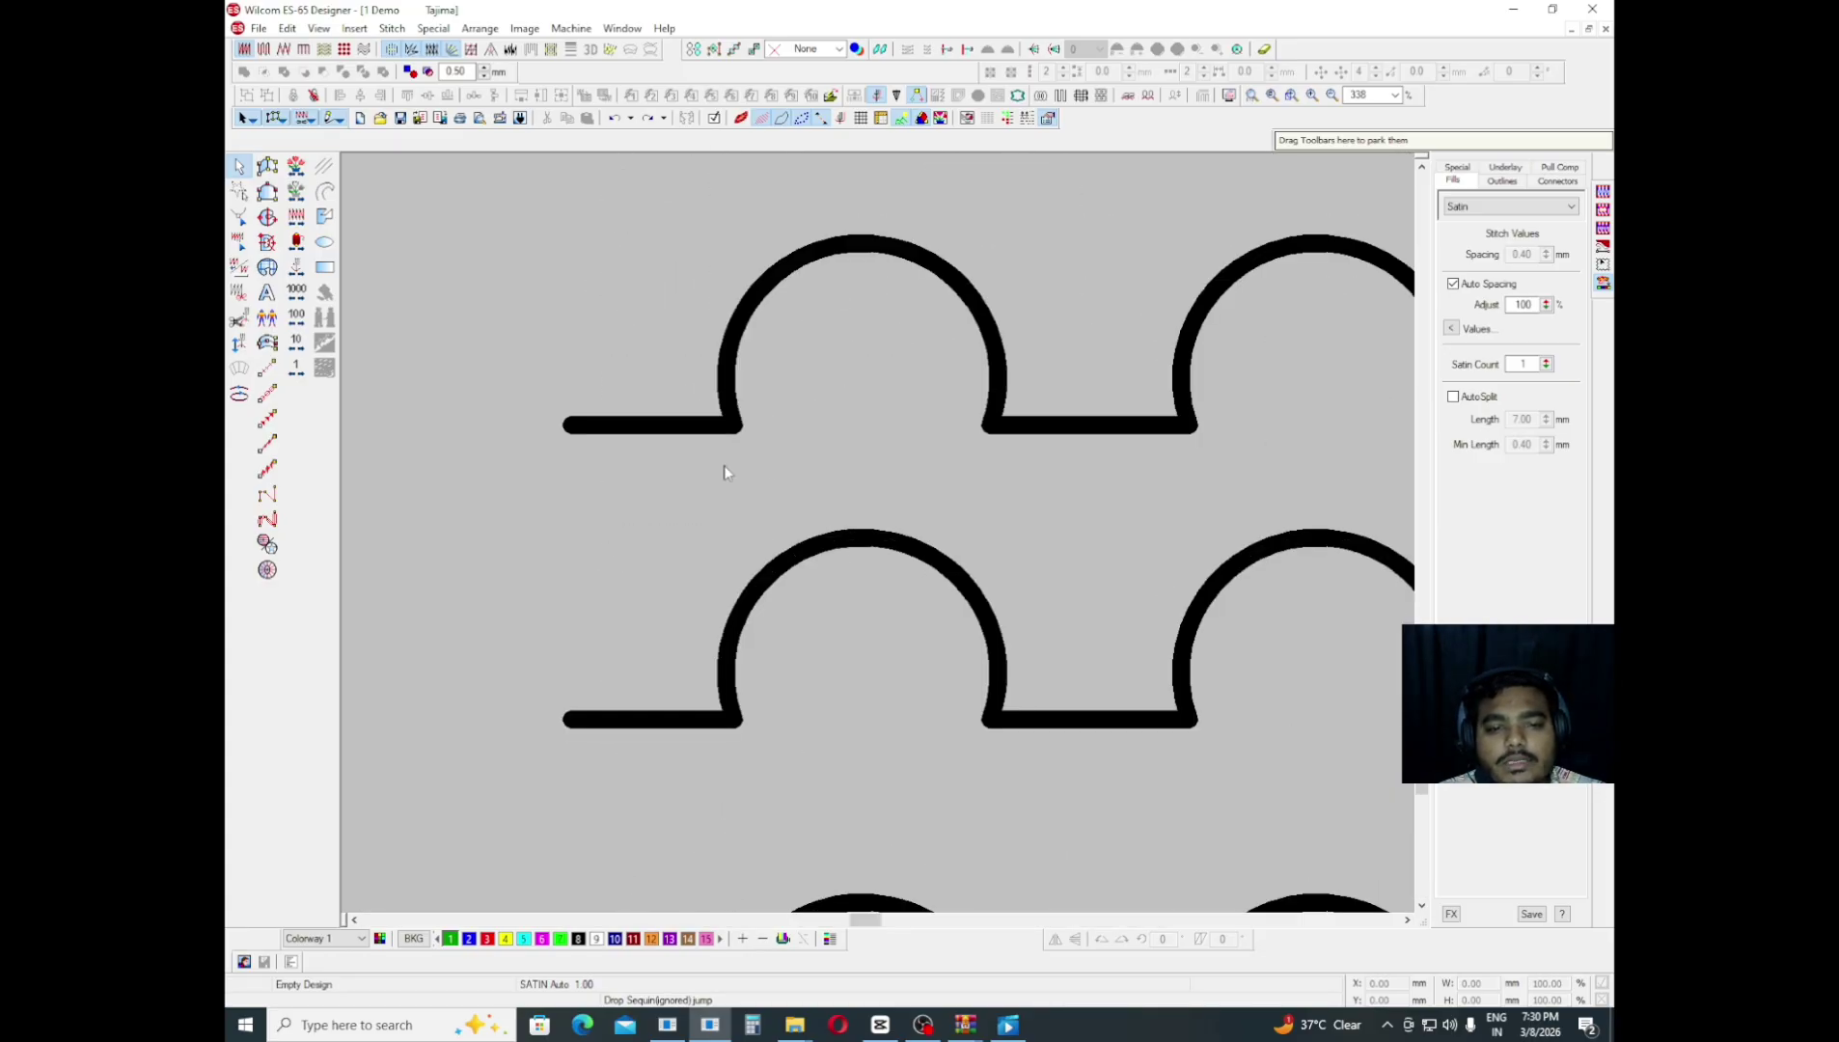
pyautogui.scroll(2, 500, 320)
pyautogui.scroll(-3, 747, 409)
pyautogui.scroll(-3, 755, 411)
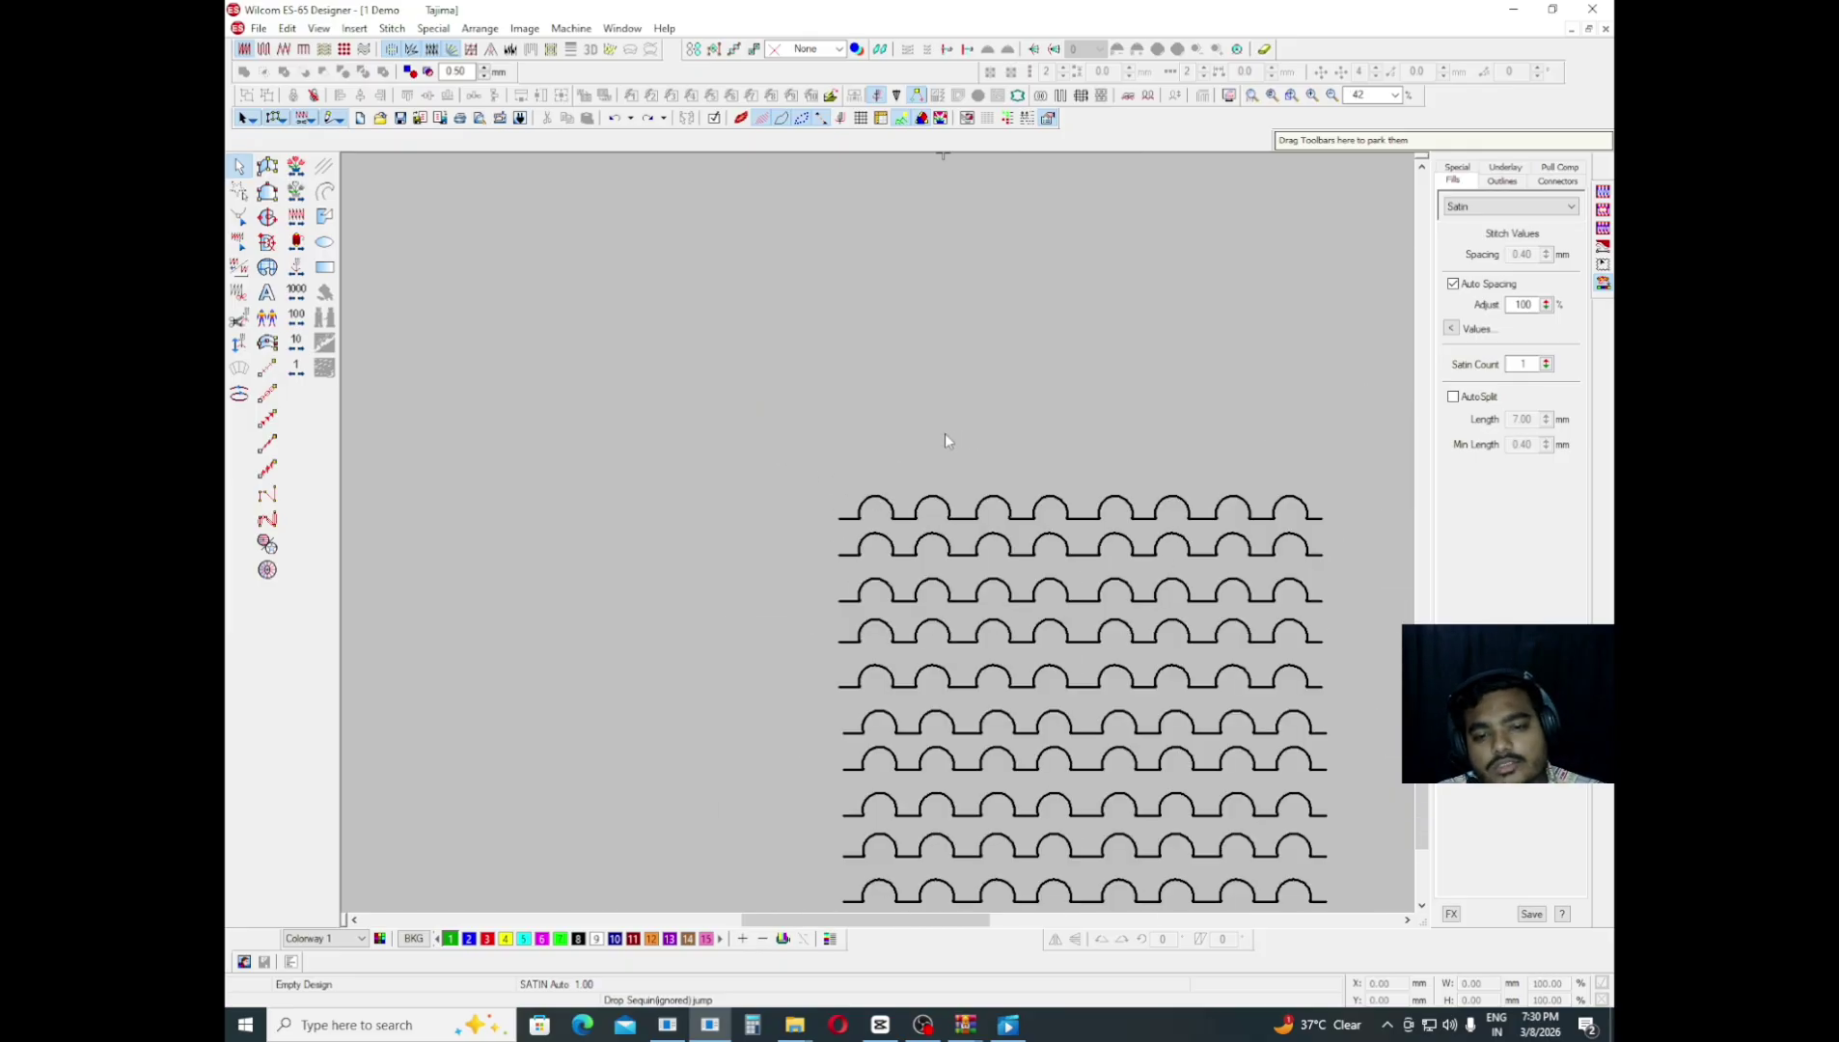
# - Inspect the left ends of the upper scalloped lines at high magnification using a zoom box, returning to a wider view
pyautogui.press('b')
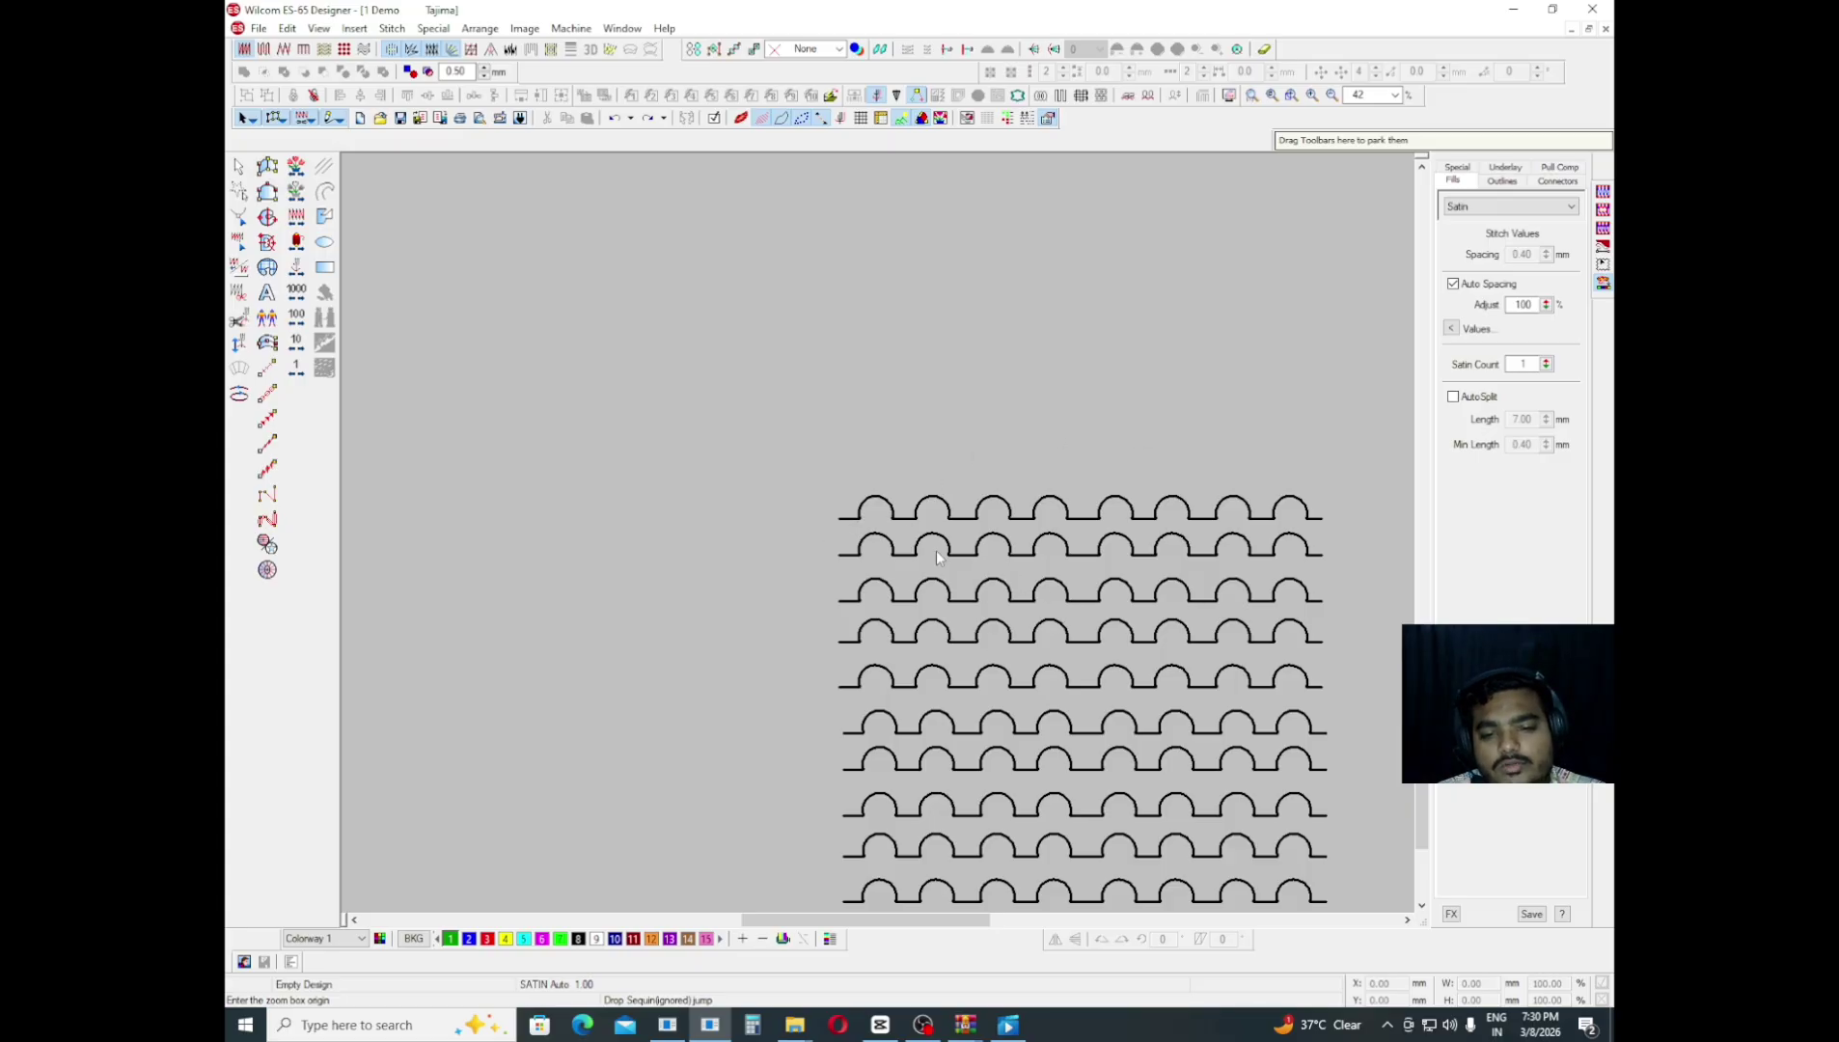
pyautogui.click(848, 538)
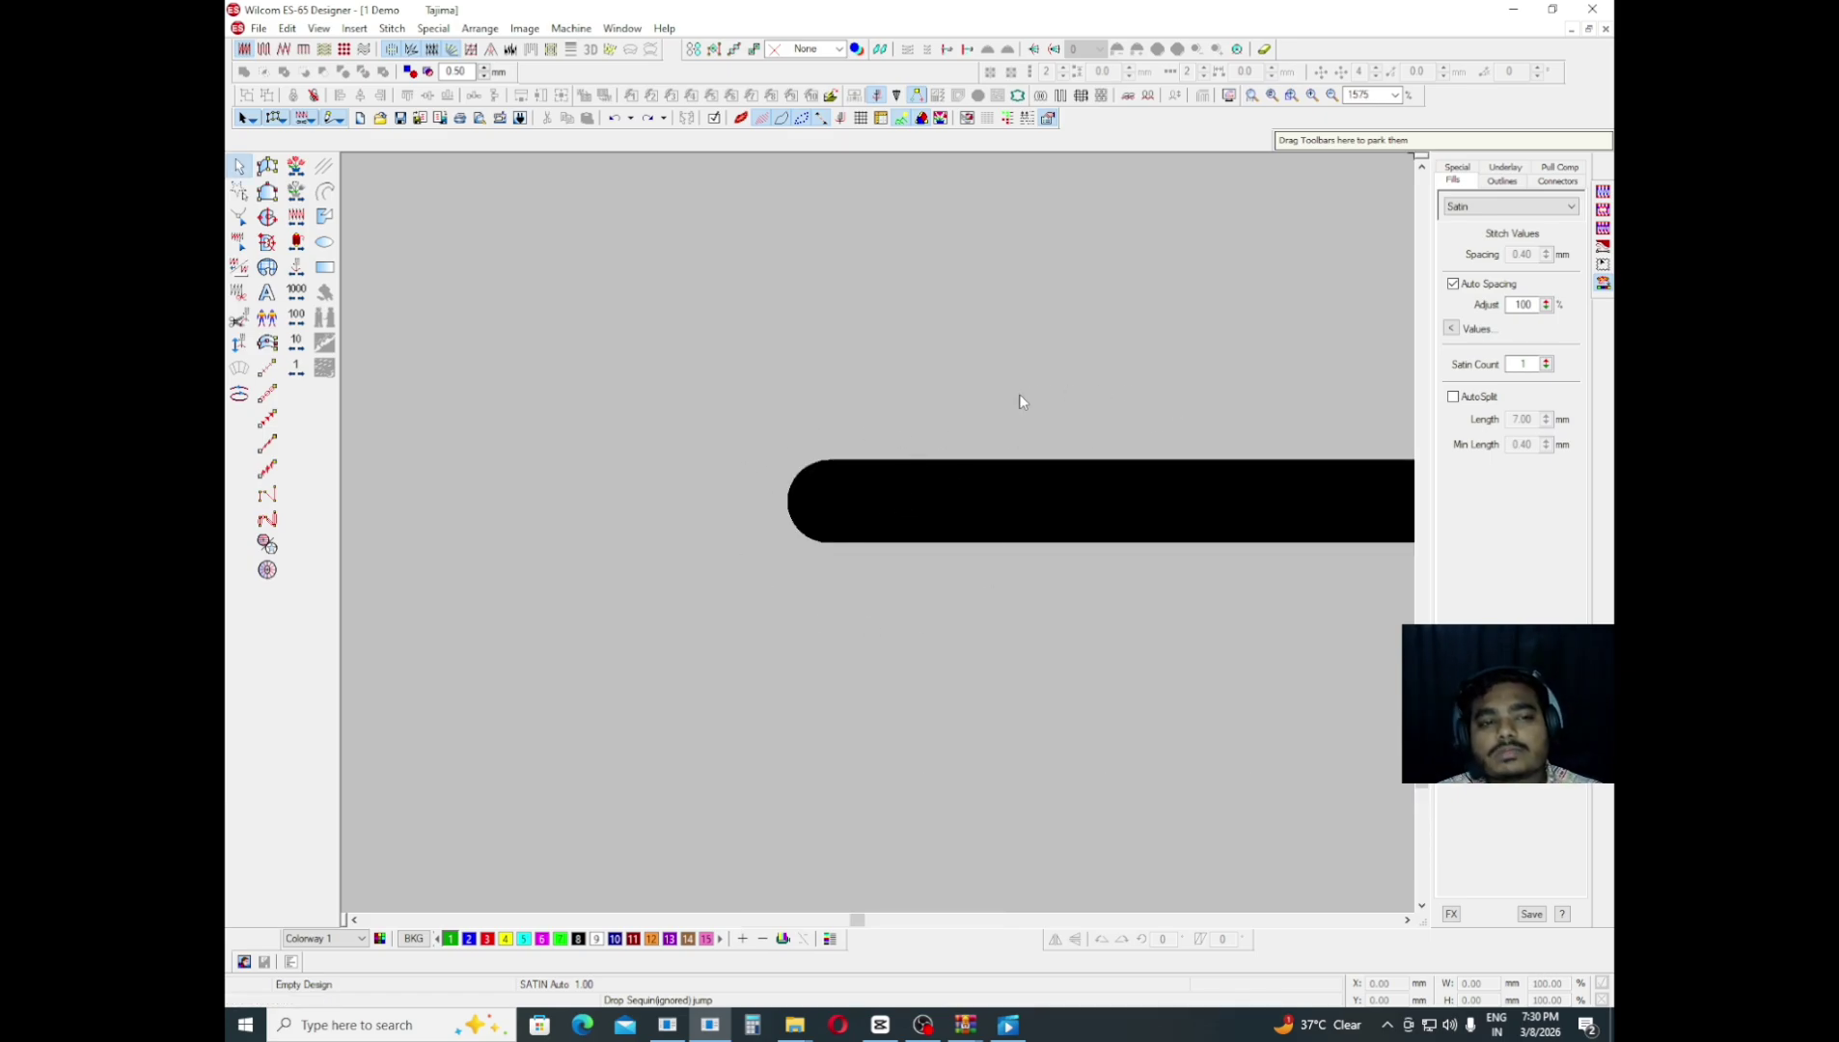
pyautogui.hotkey('shift', 'z')
pyautogui.hotkey('shift', 'z')
pyautogui.hotkey('shift', 'z')
pyautogui.middleClick(1119, 551)
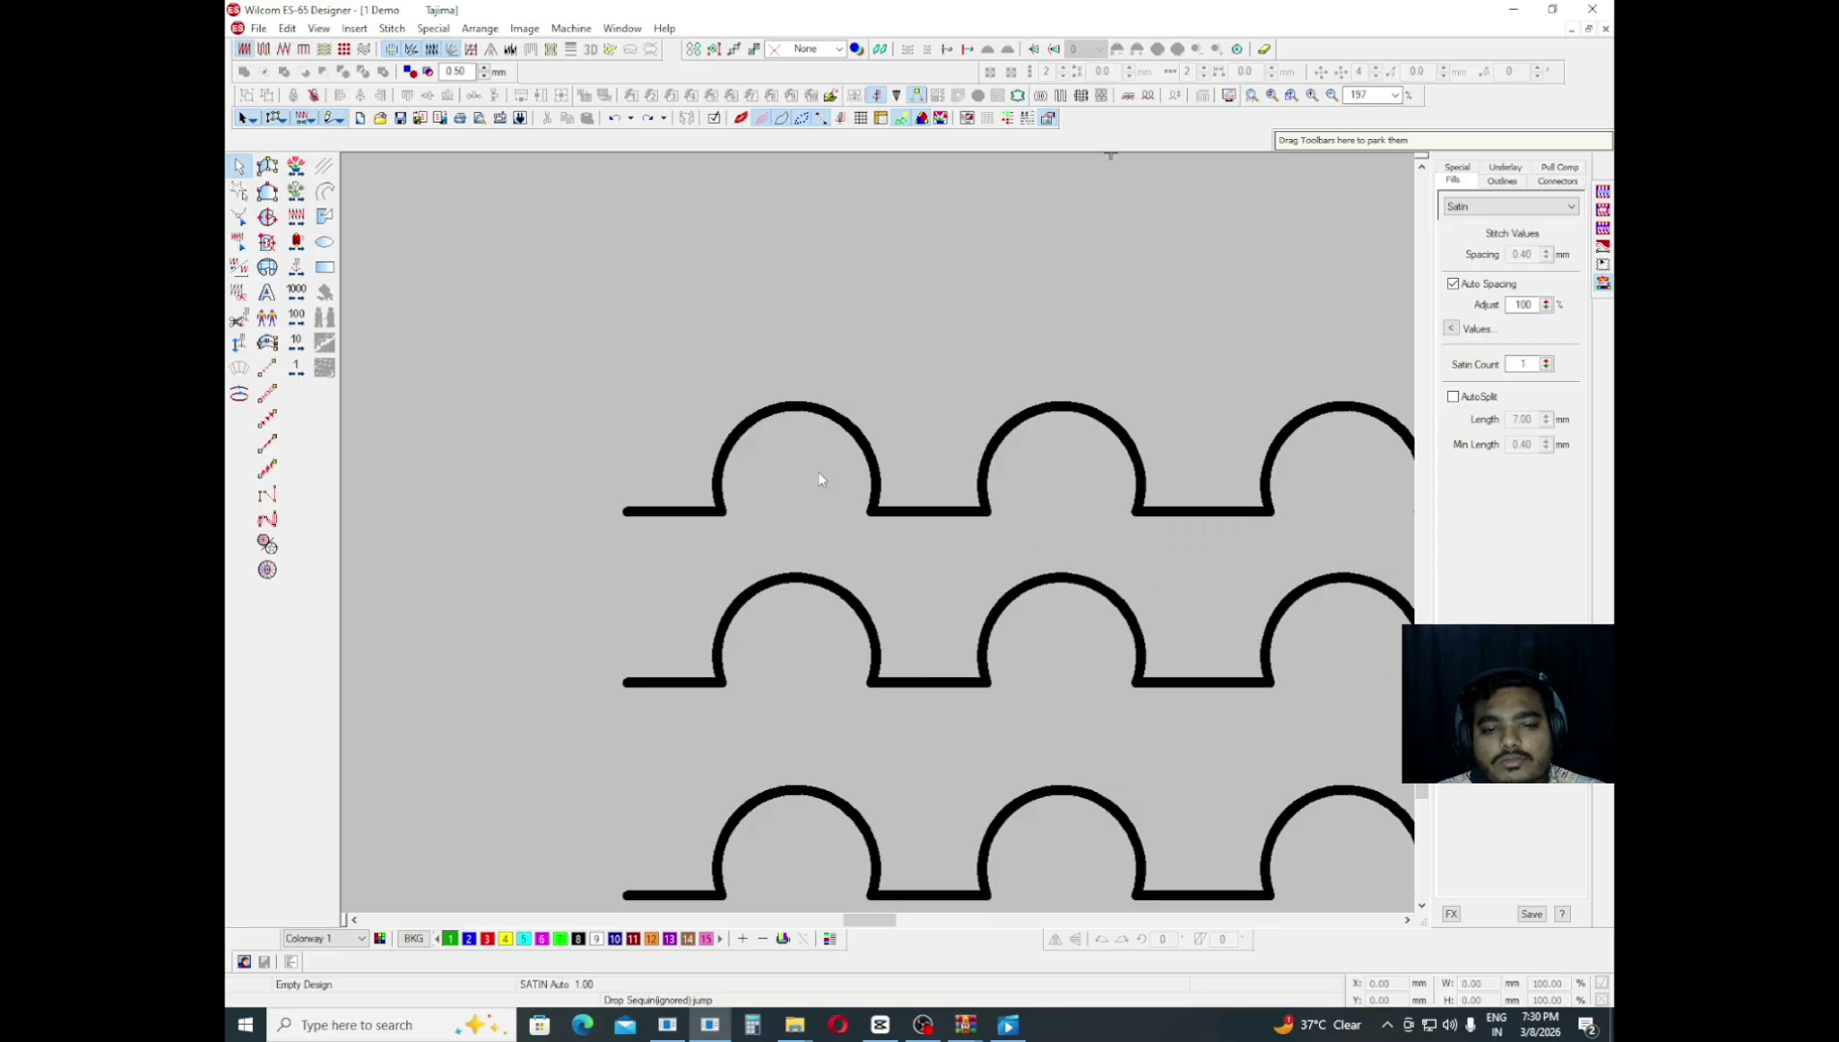
pyautogui.press('z')
pyautogui.press('Escape')
pyautogui.hotkey('shift', 'z')
pyautogui.hotkey('shift', 'z')
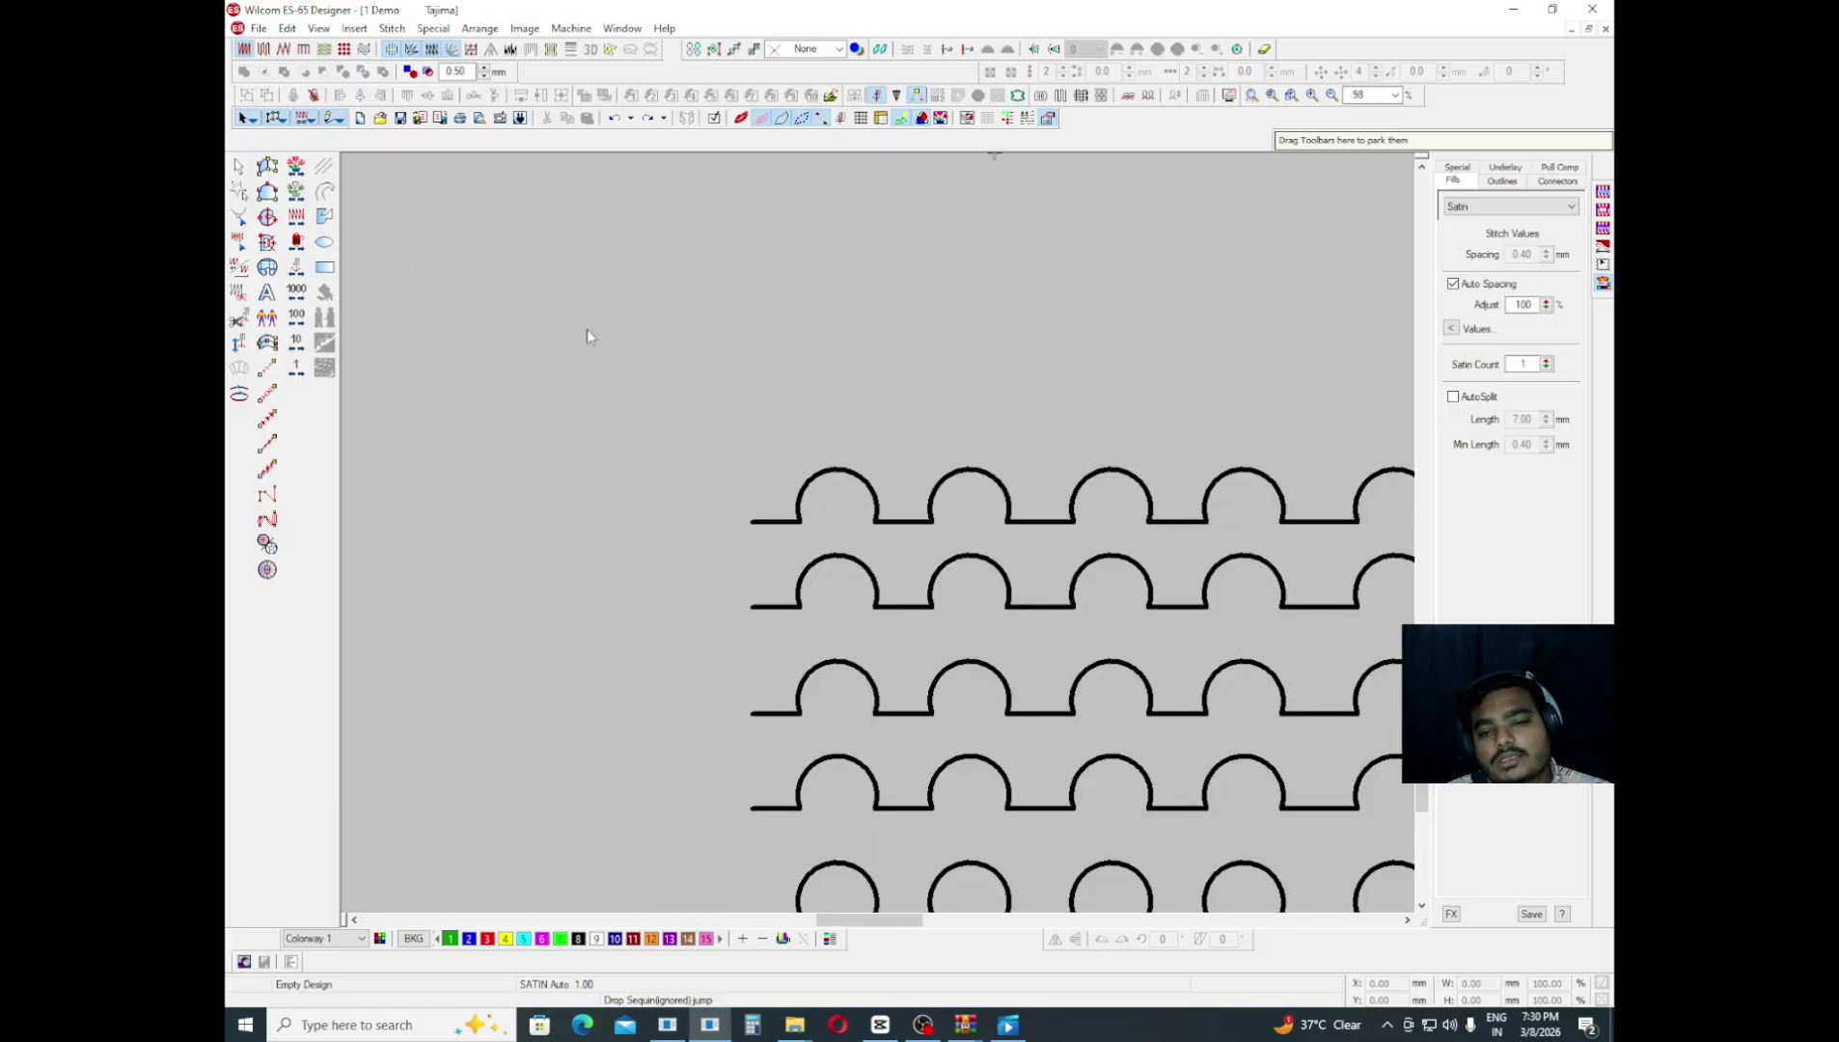
# - Try tracing the first straight segment of the top scalloped line with a red line about 9 mm long, removing it again
pyautogui.scroll(1, 681, 534)
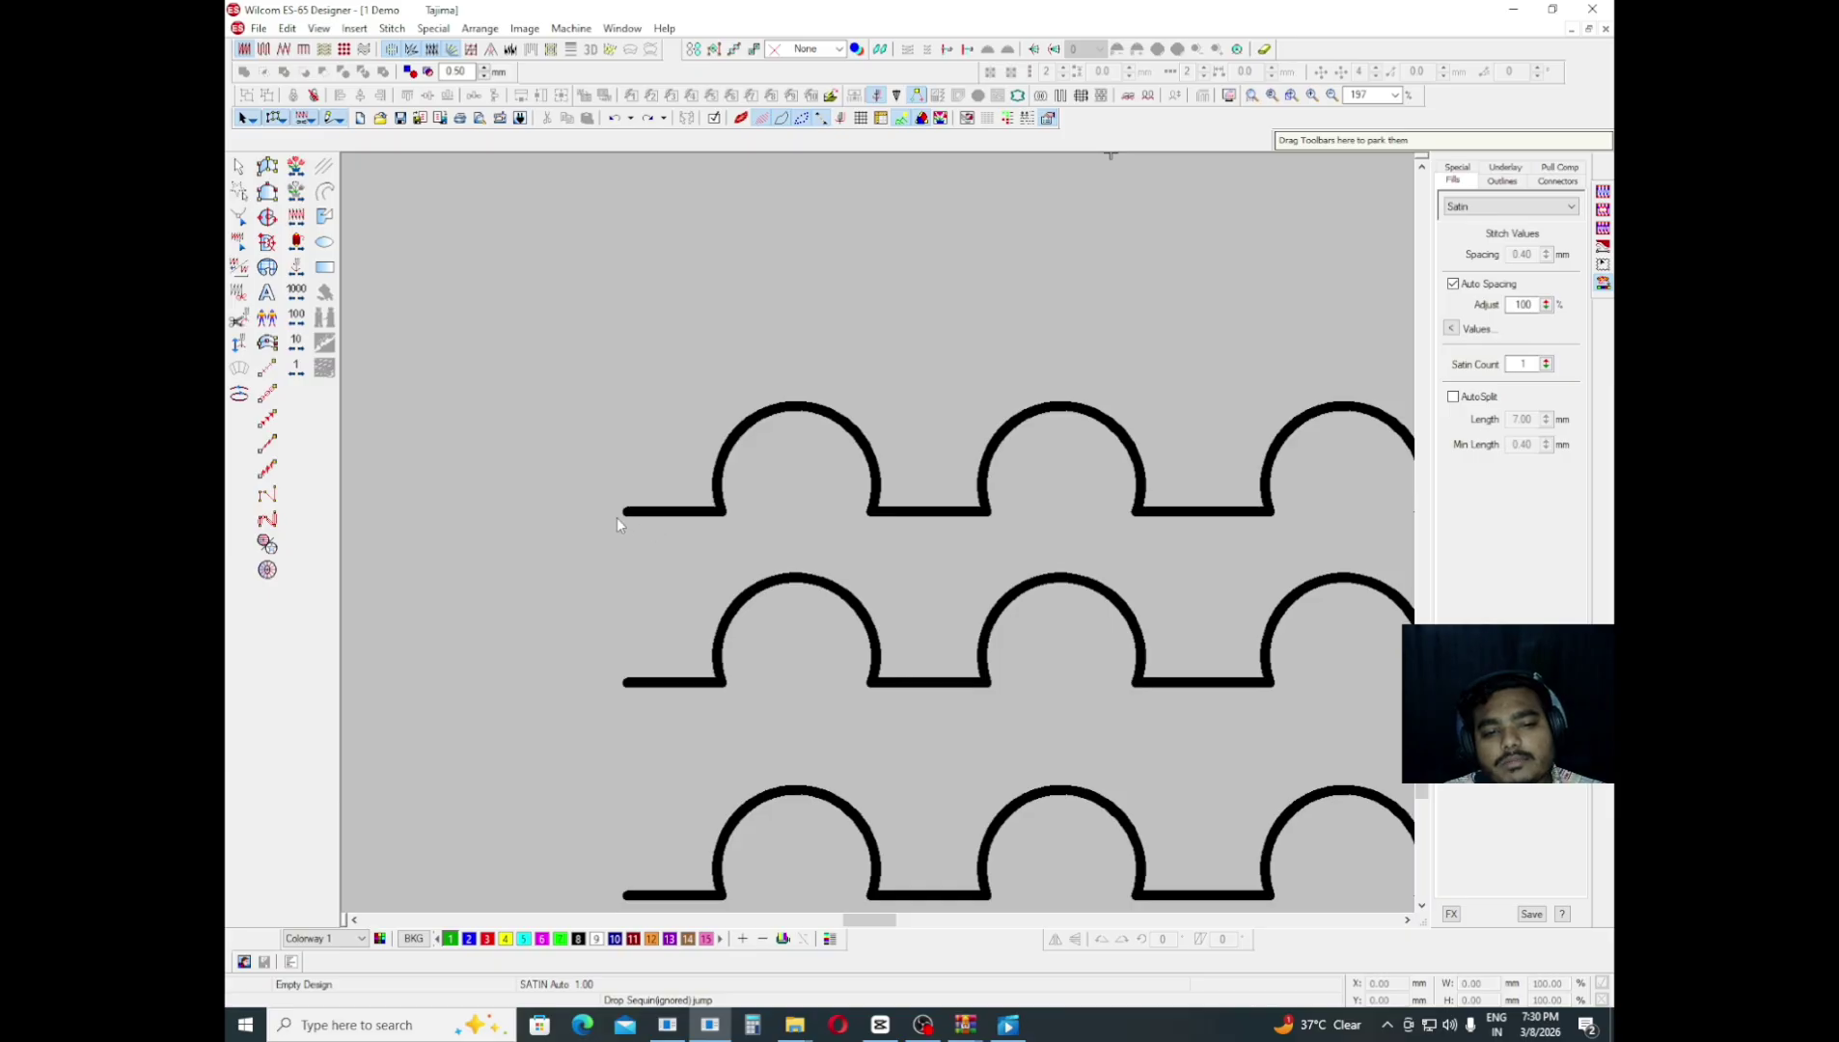
pyautogui.click(324, 166)
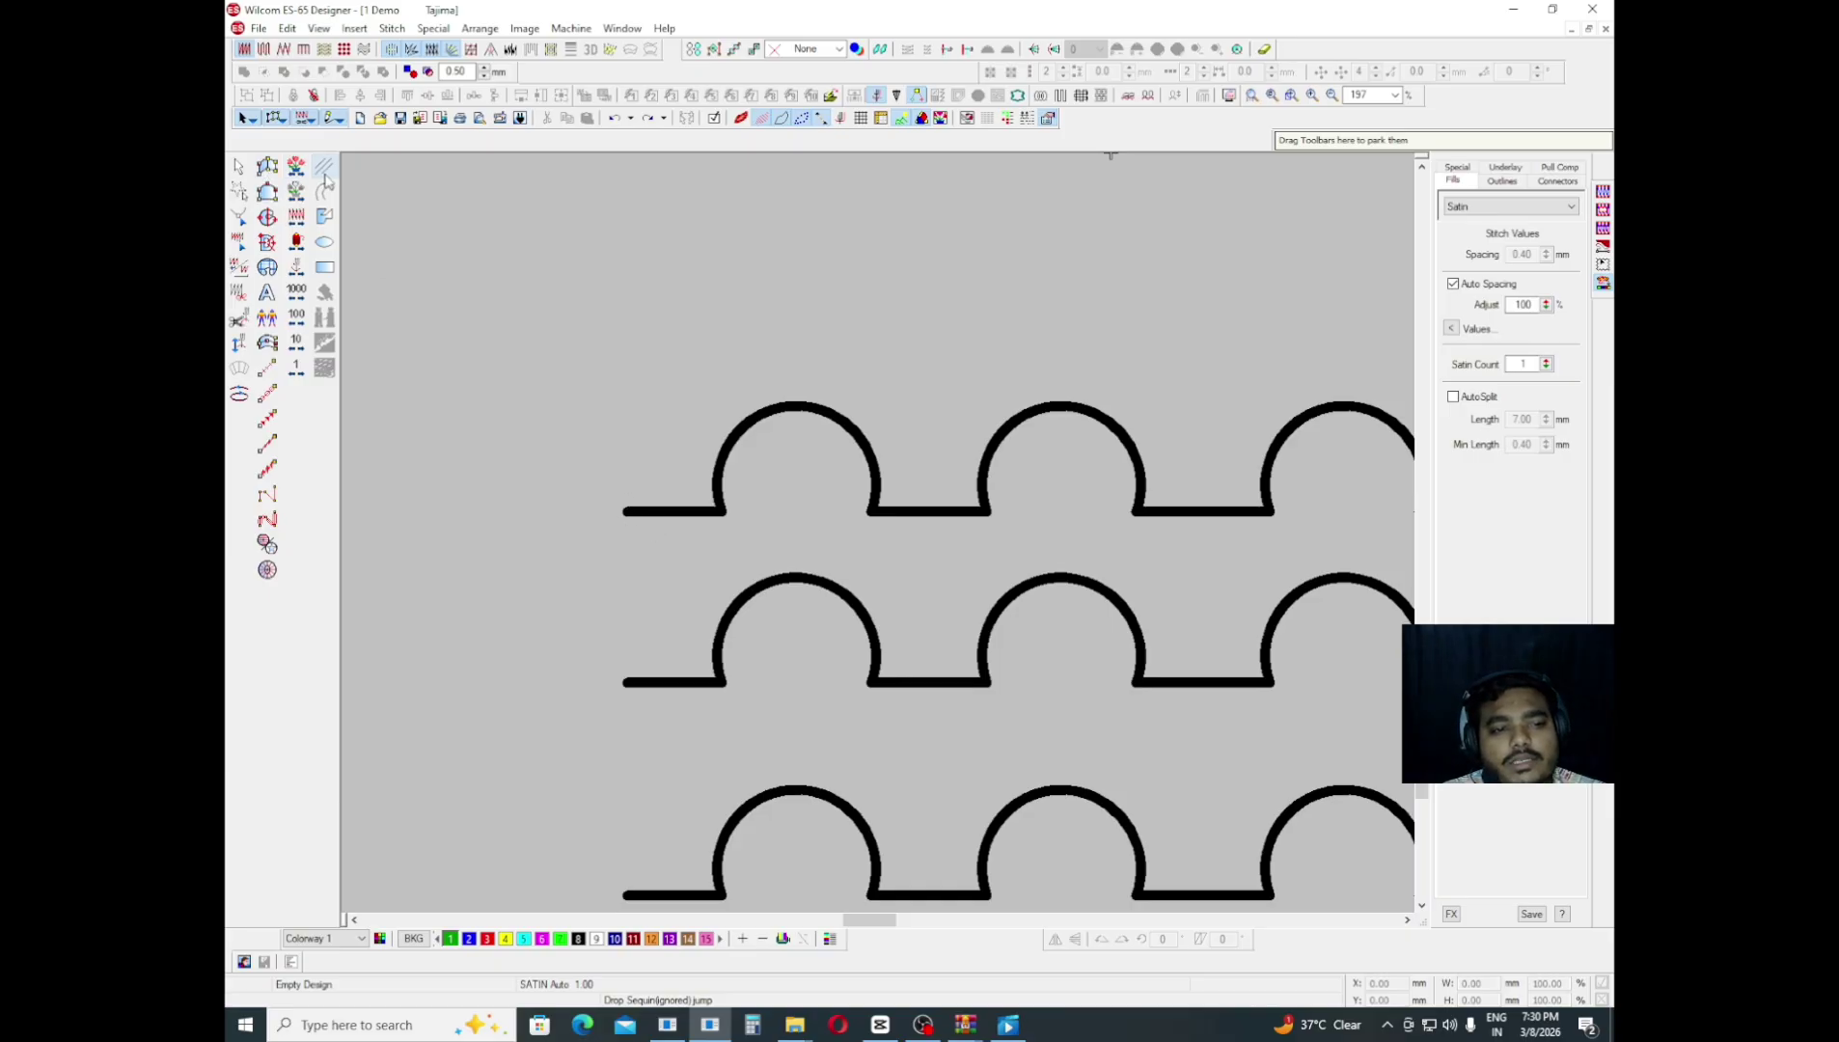
pyautogui.click(625, 511)
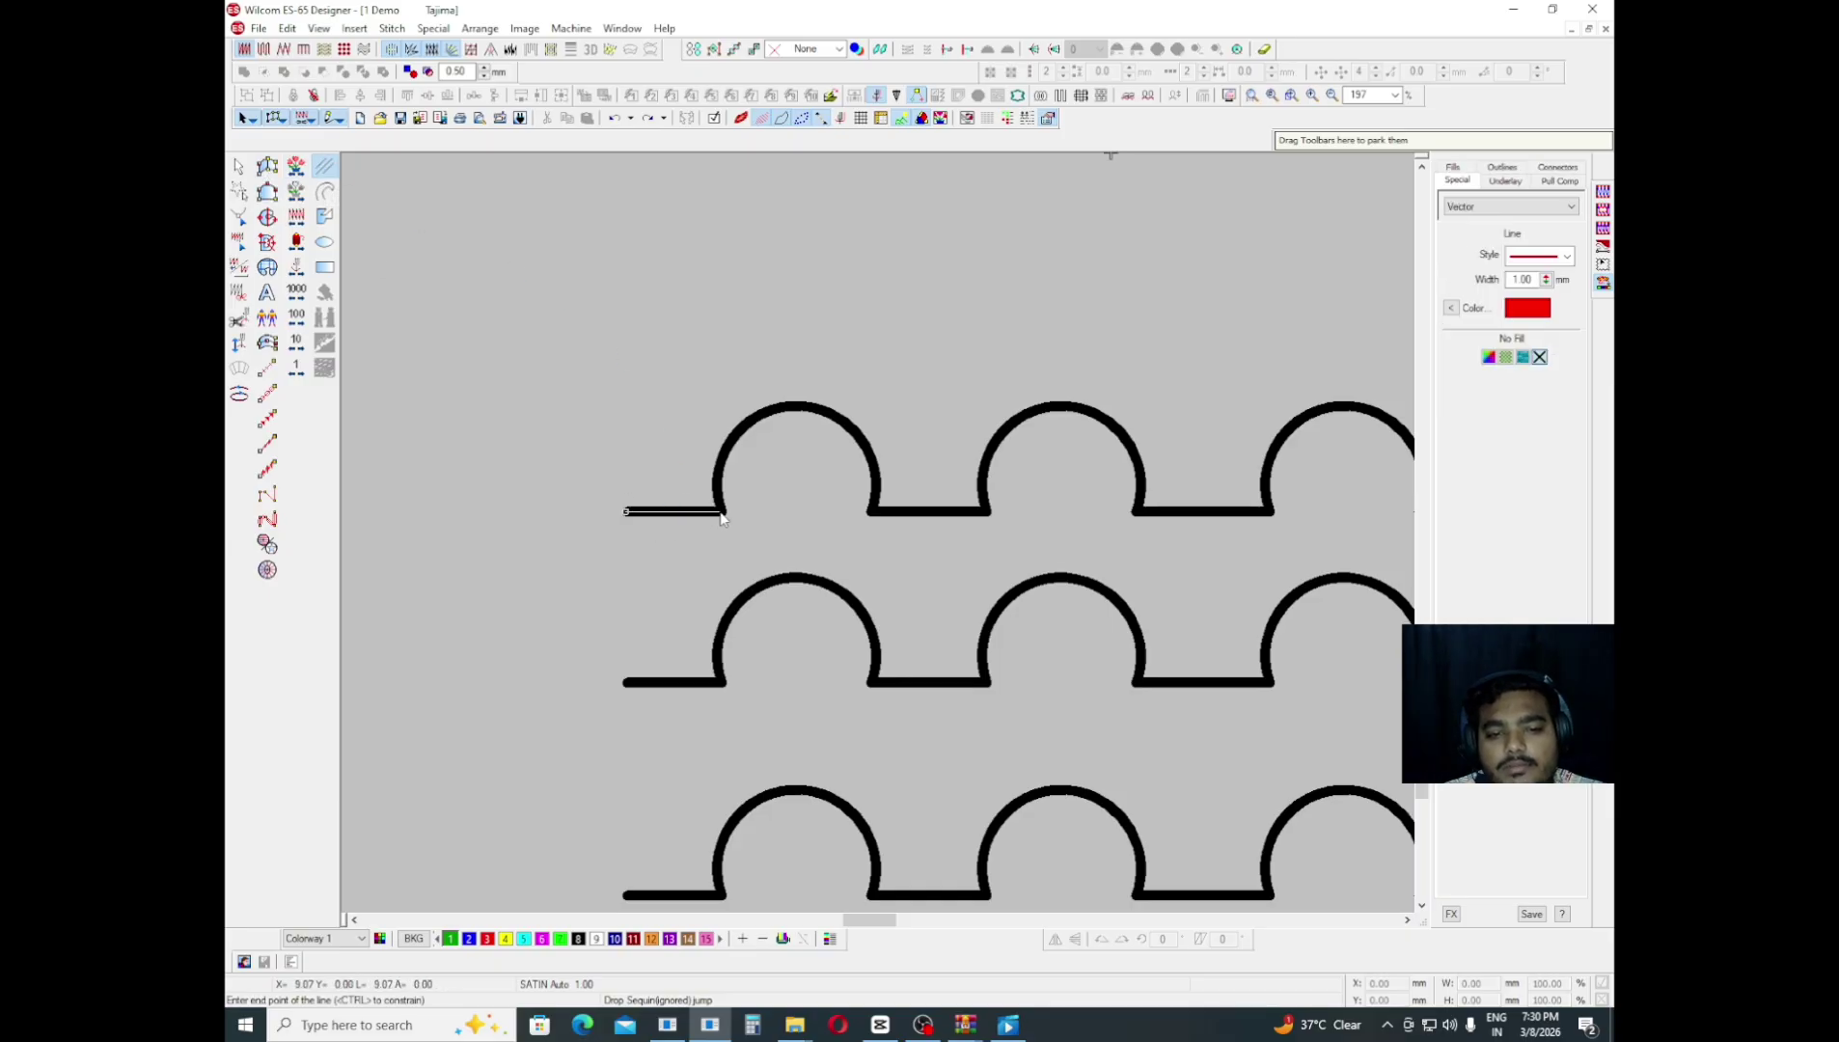
pyautogui.click(726, 511)
pyautogui.press('Return')
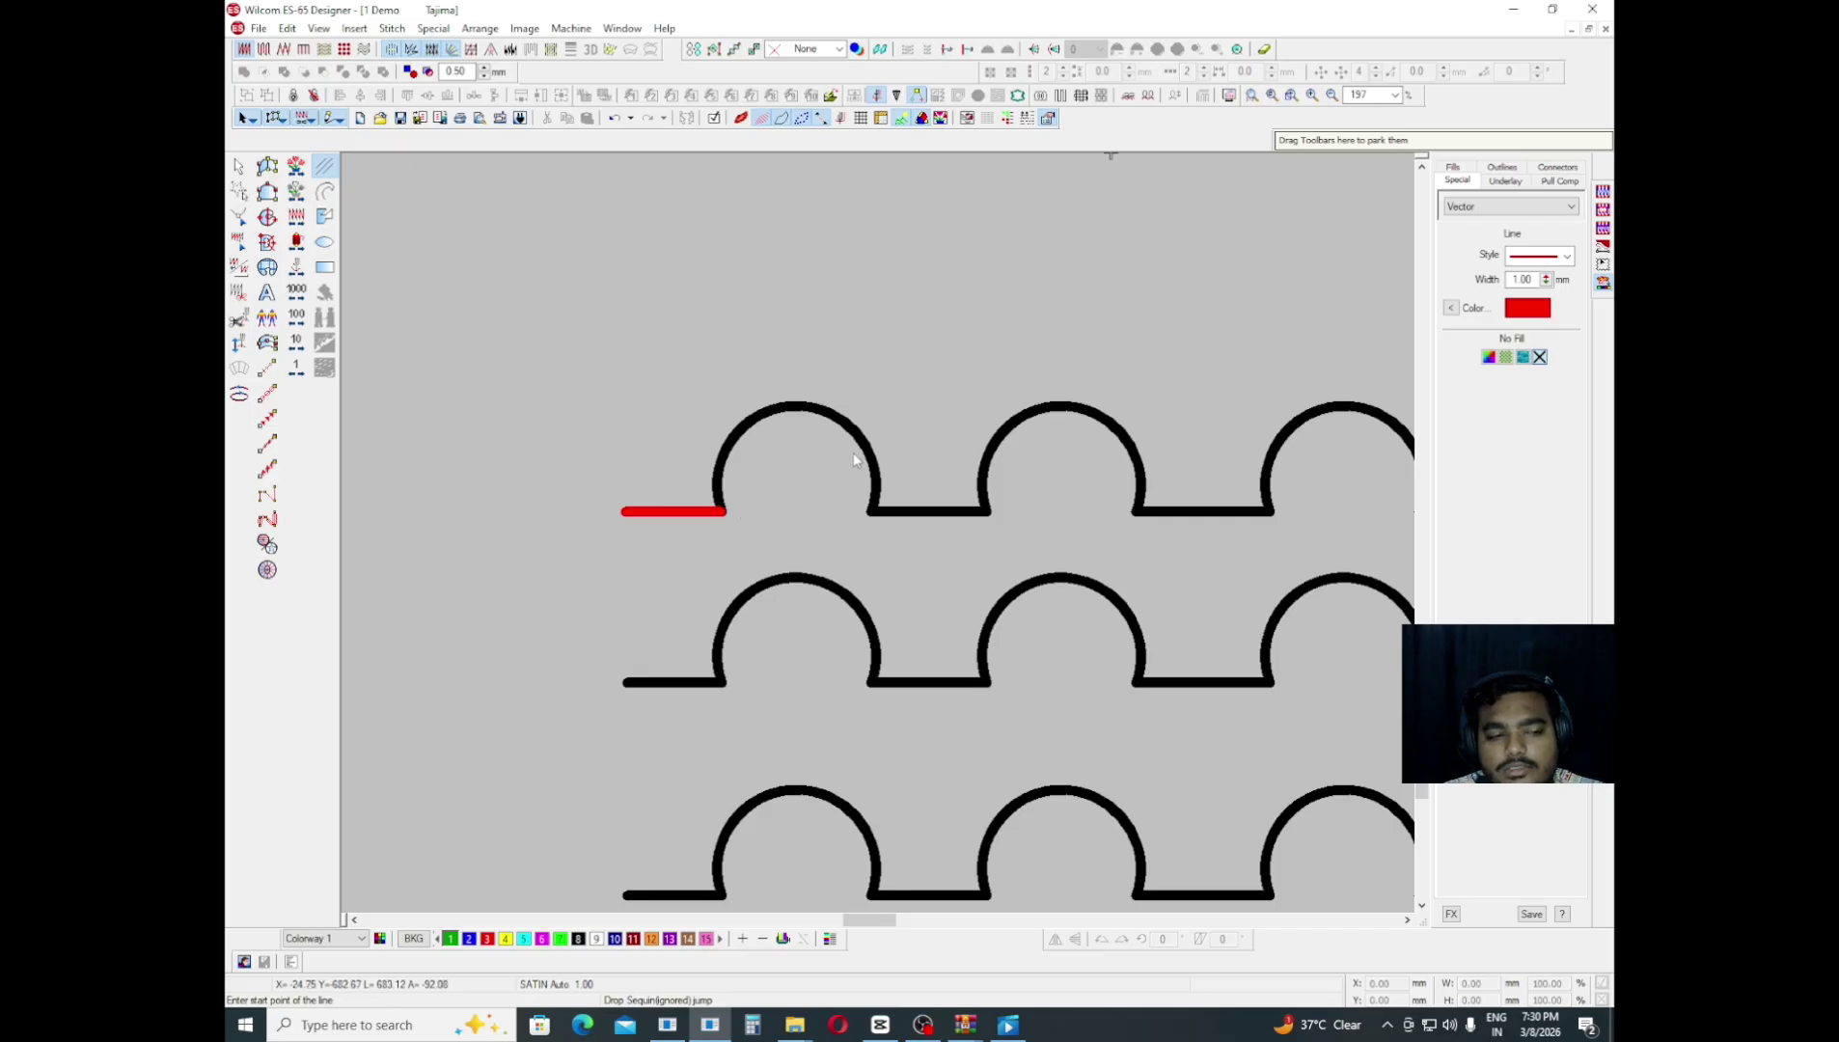
pyautogui.press('Escape')
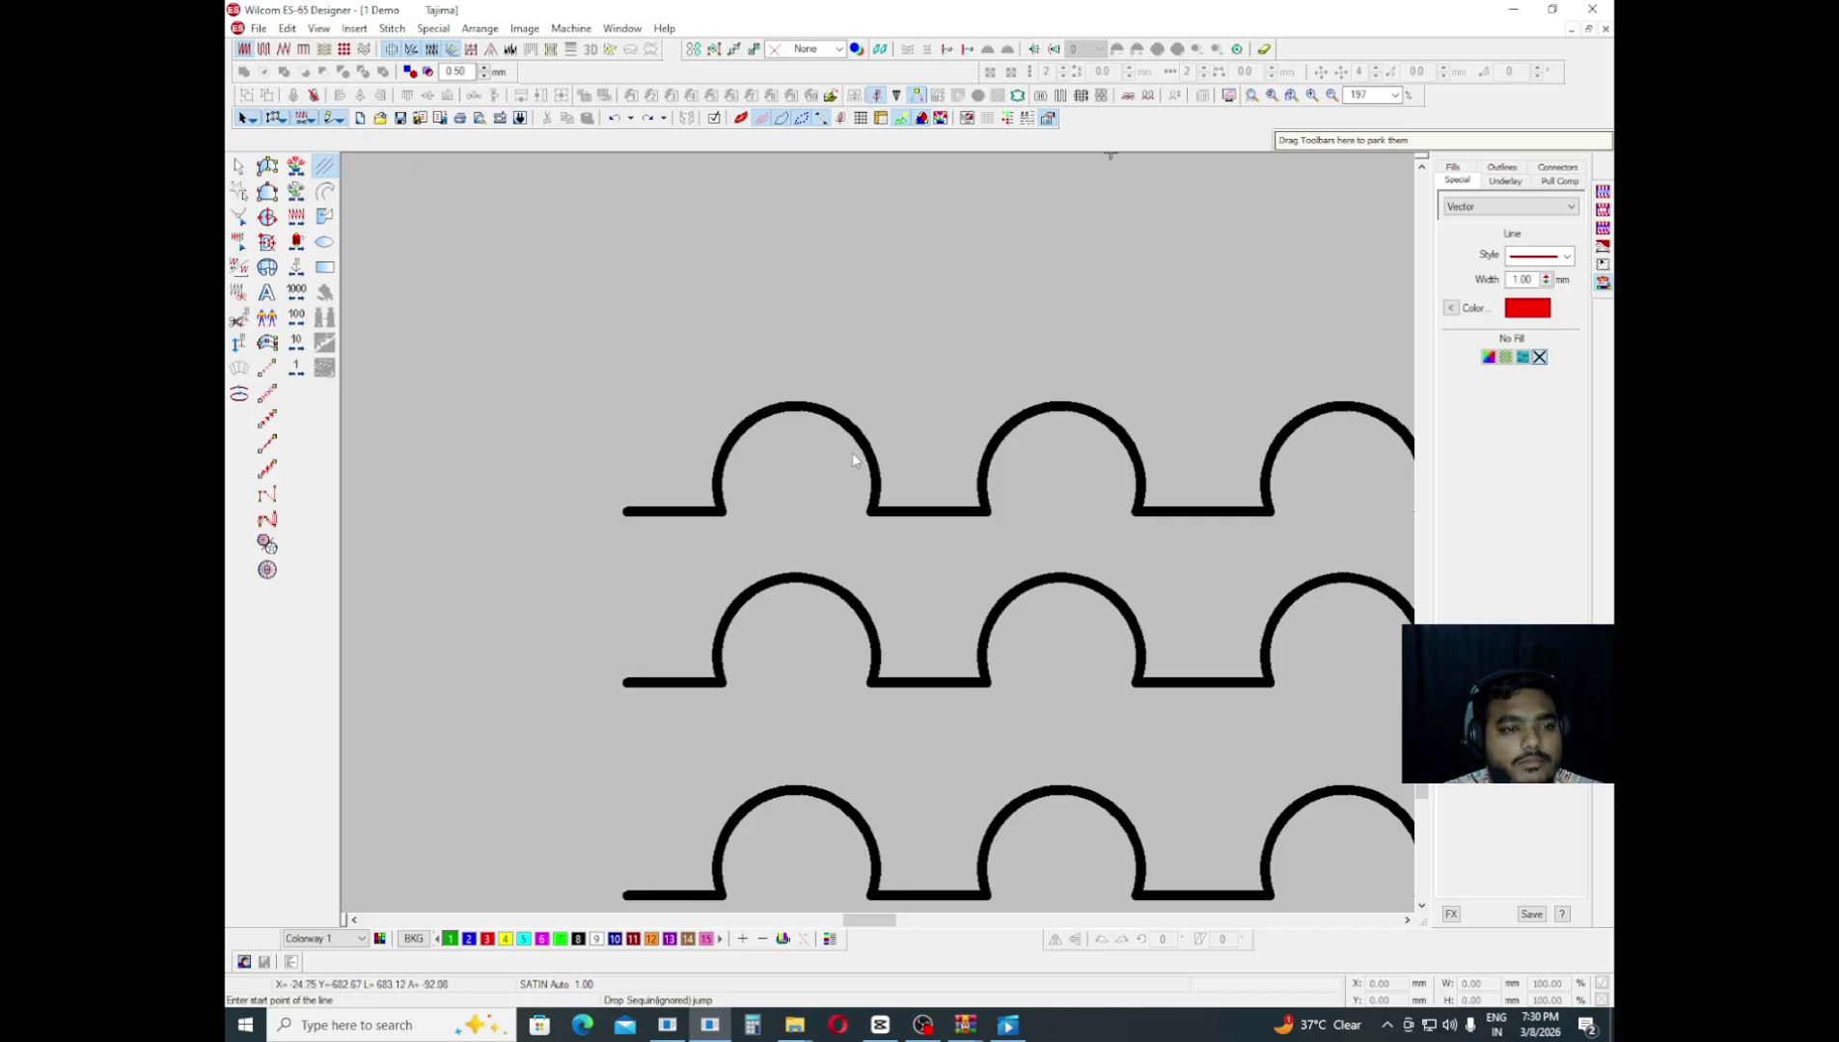
# - Start a vector curve at the left end of the top scalloped line and trace its first straight segment and first arch
pyautogui.click(324, 196)
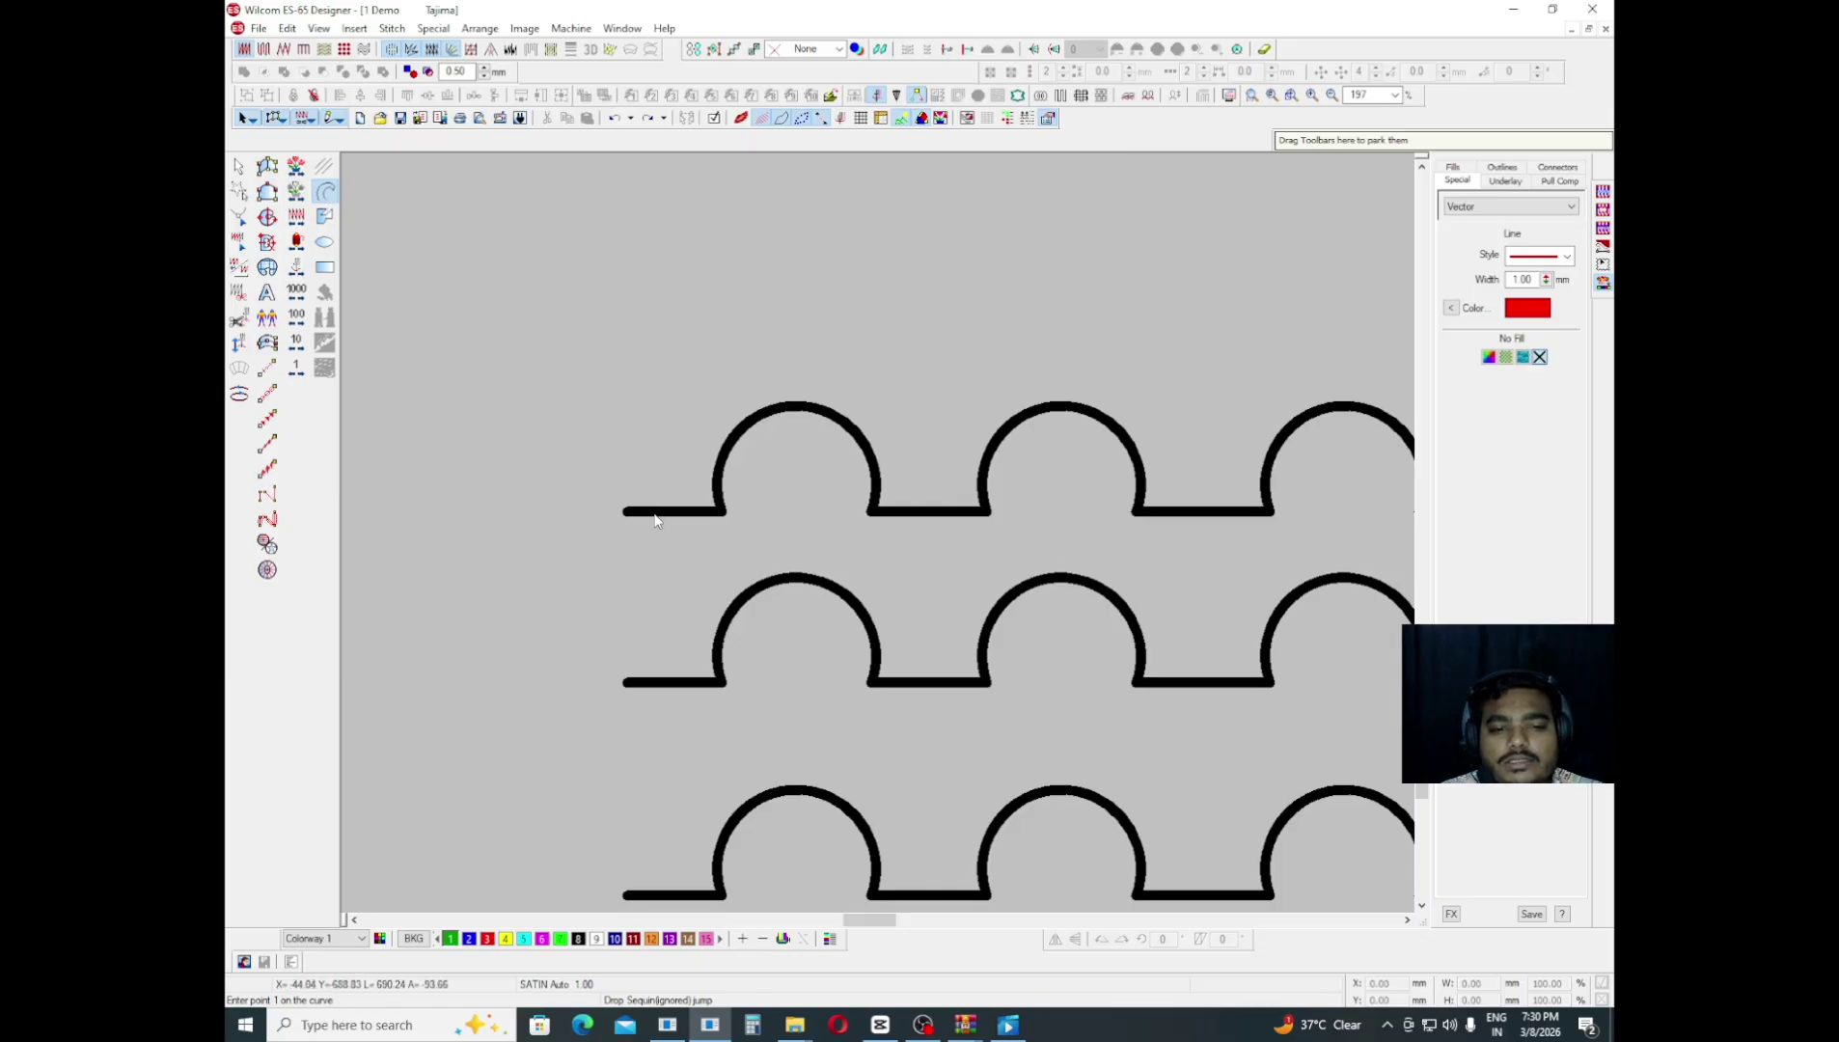
pyautogui.press('z')
pyautogui.click(378, 494)
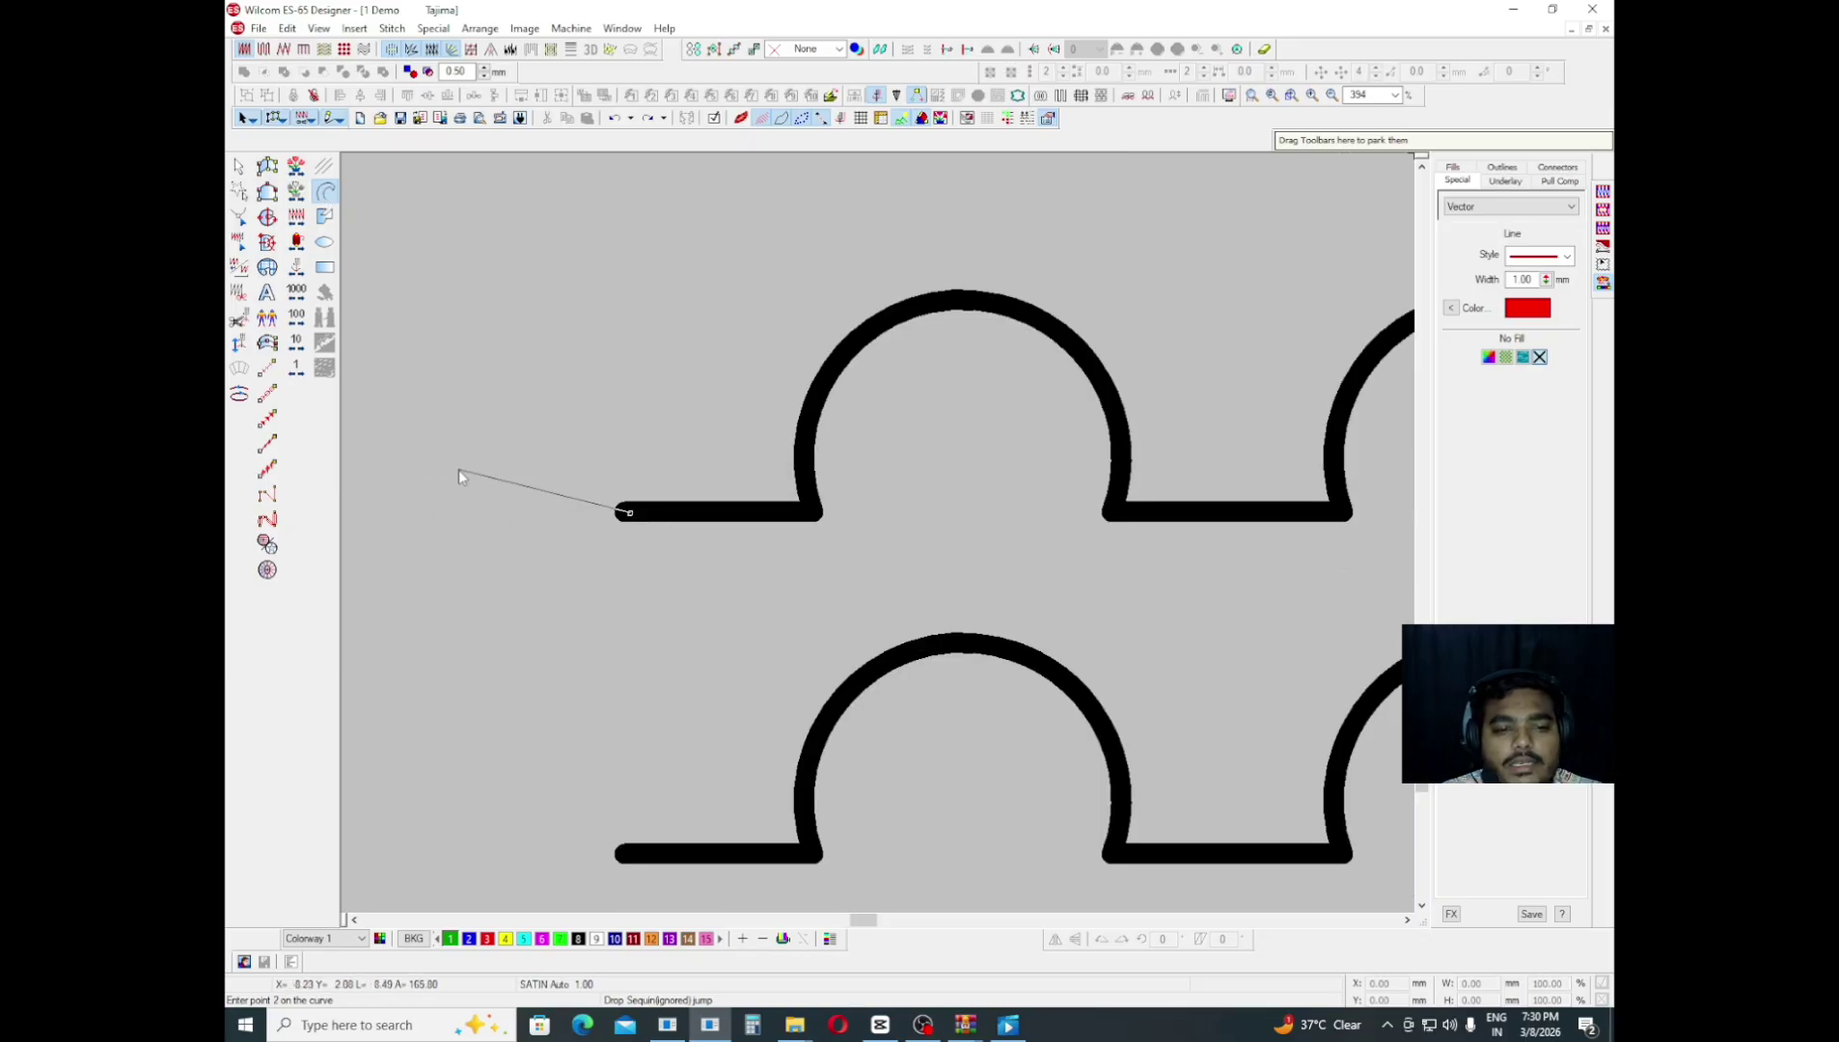
pyautogui.press('z')
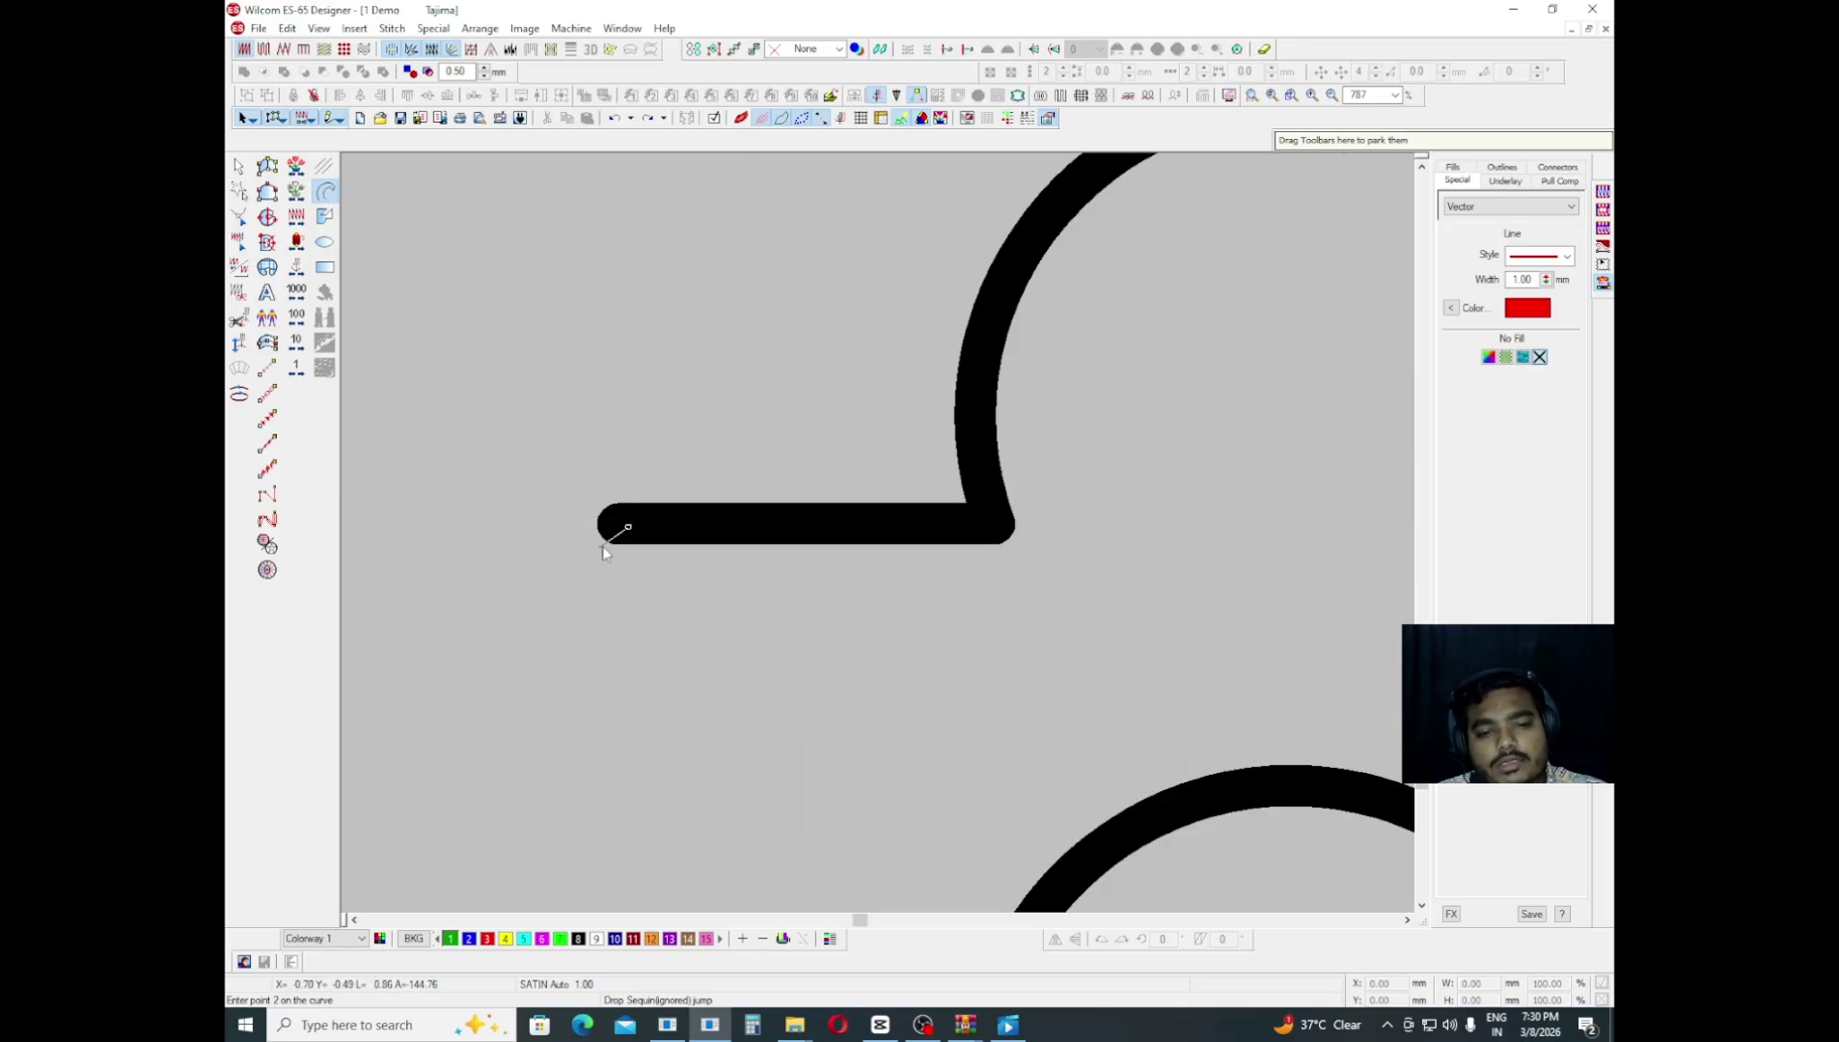
pyautogui.press('Escape')
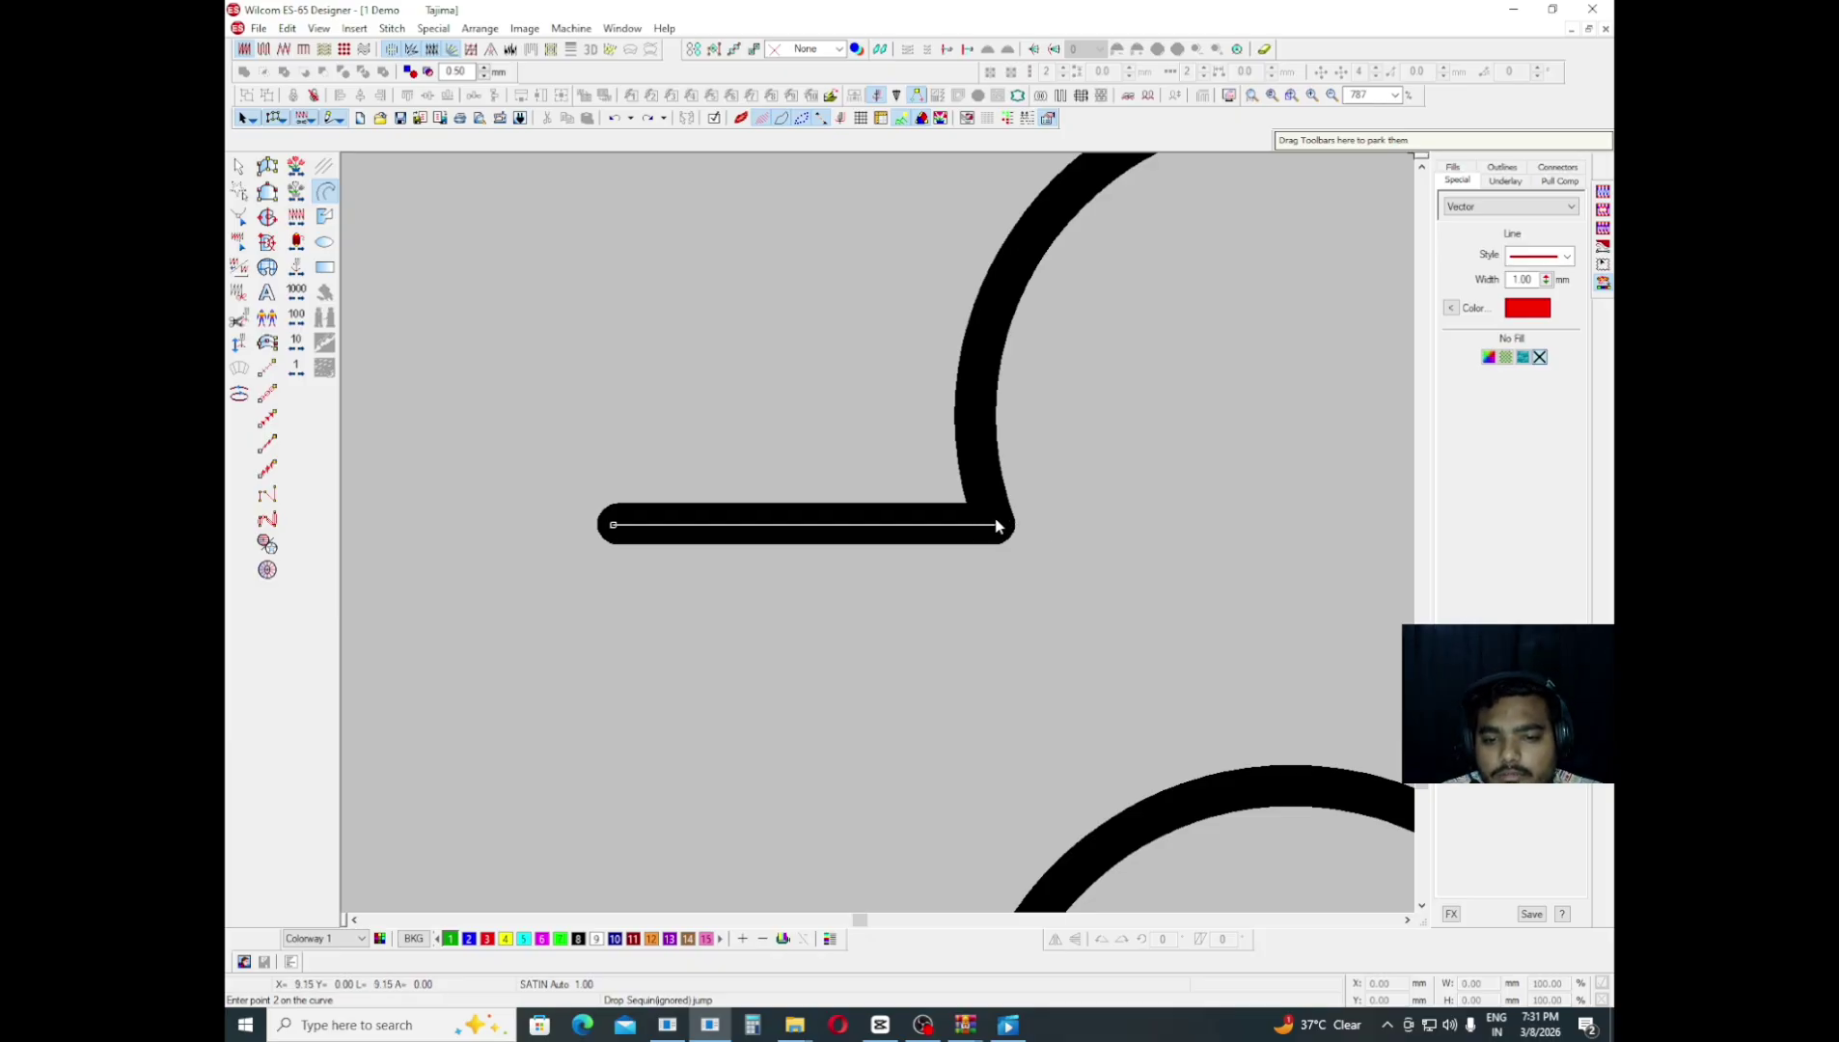
pyautogui.hotkey('shift', 'z')
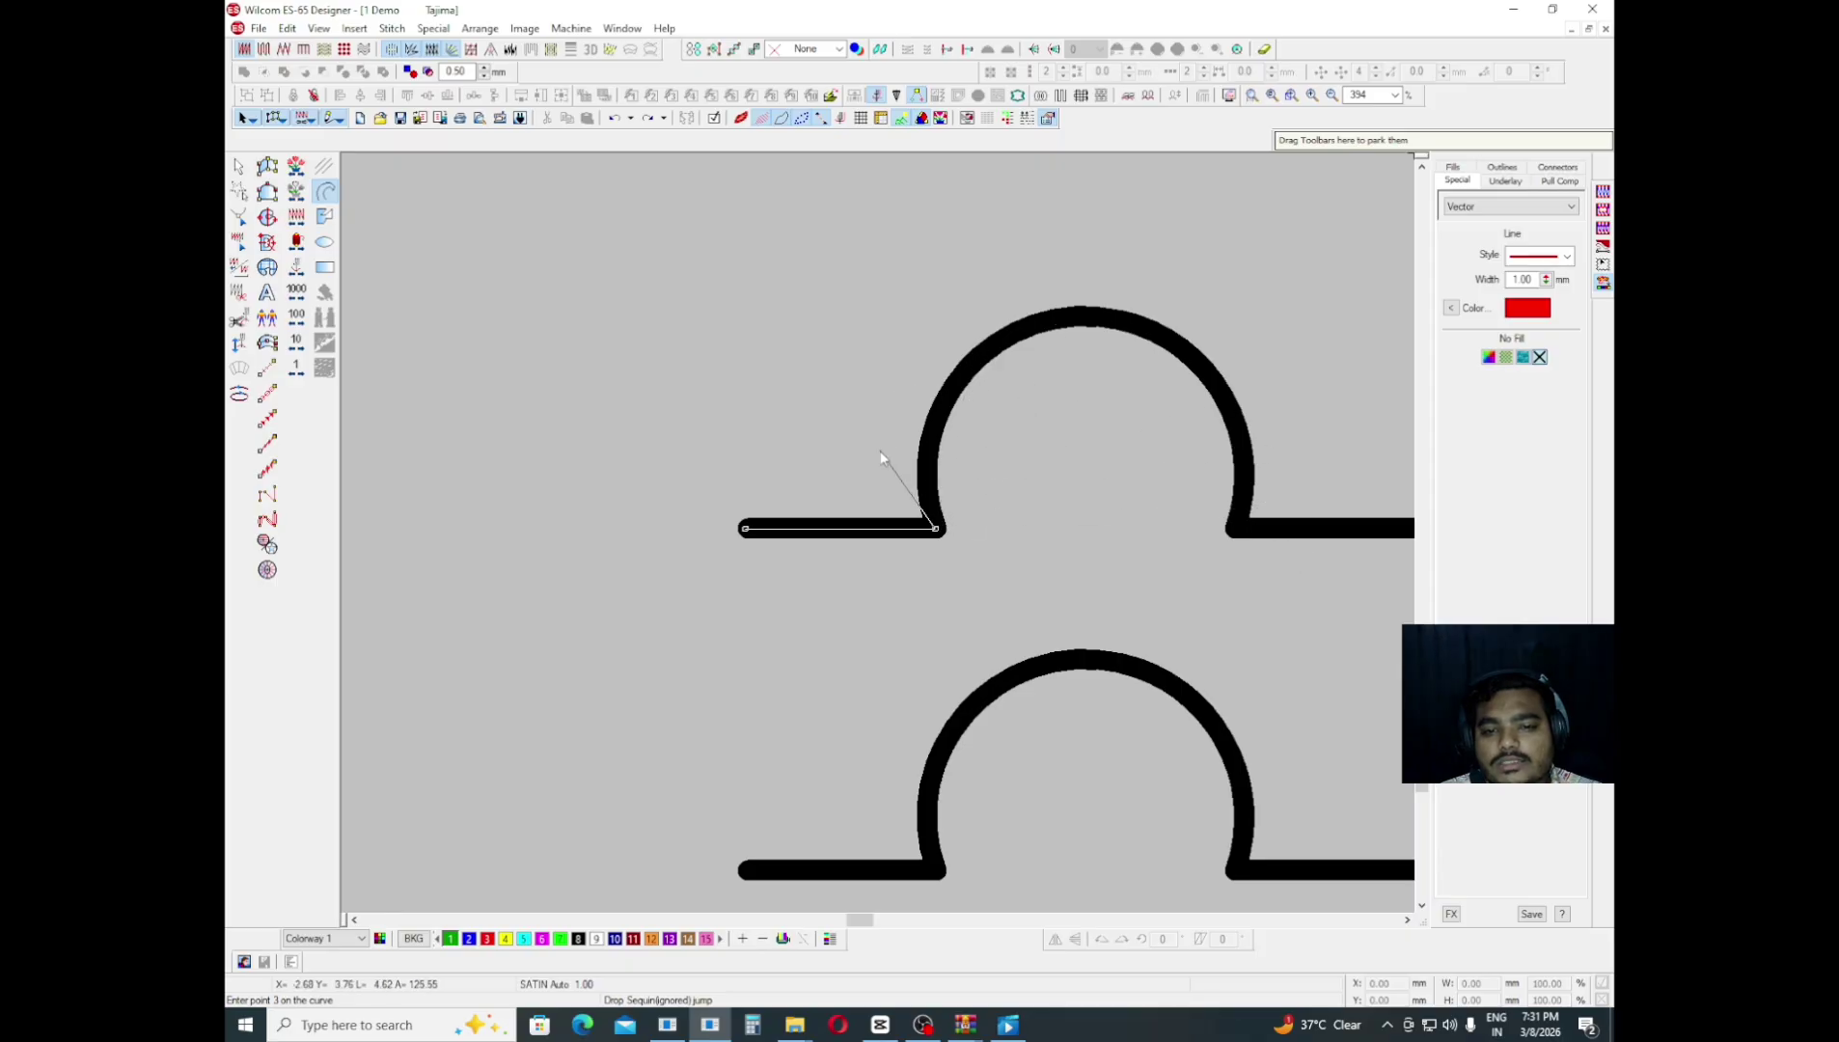
pyautogui.click(1069, 321)
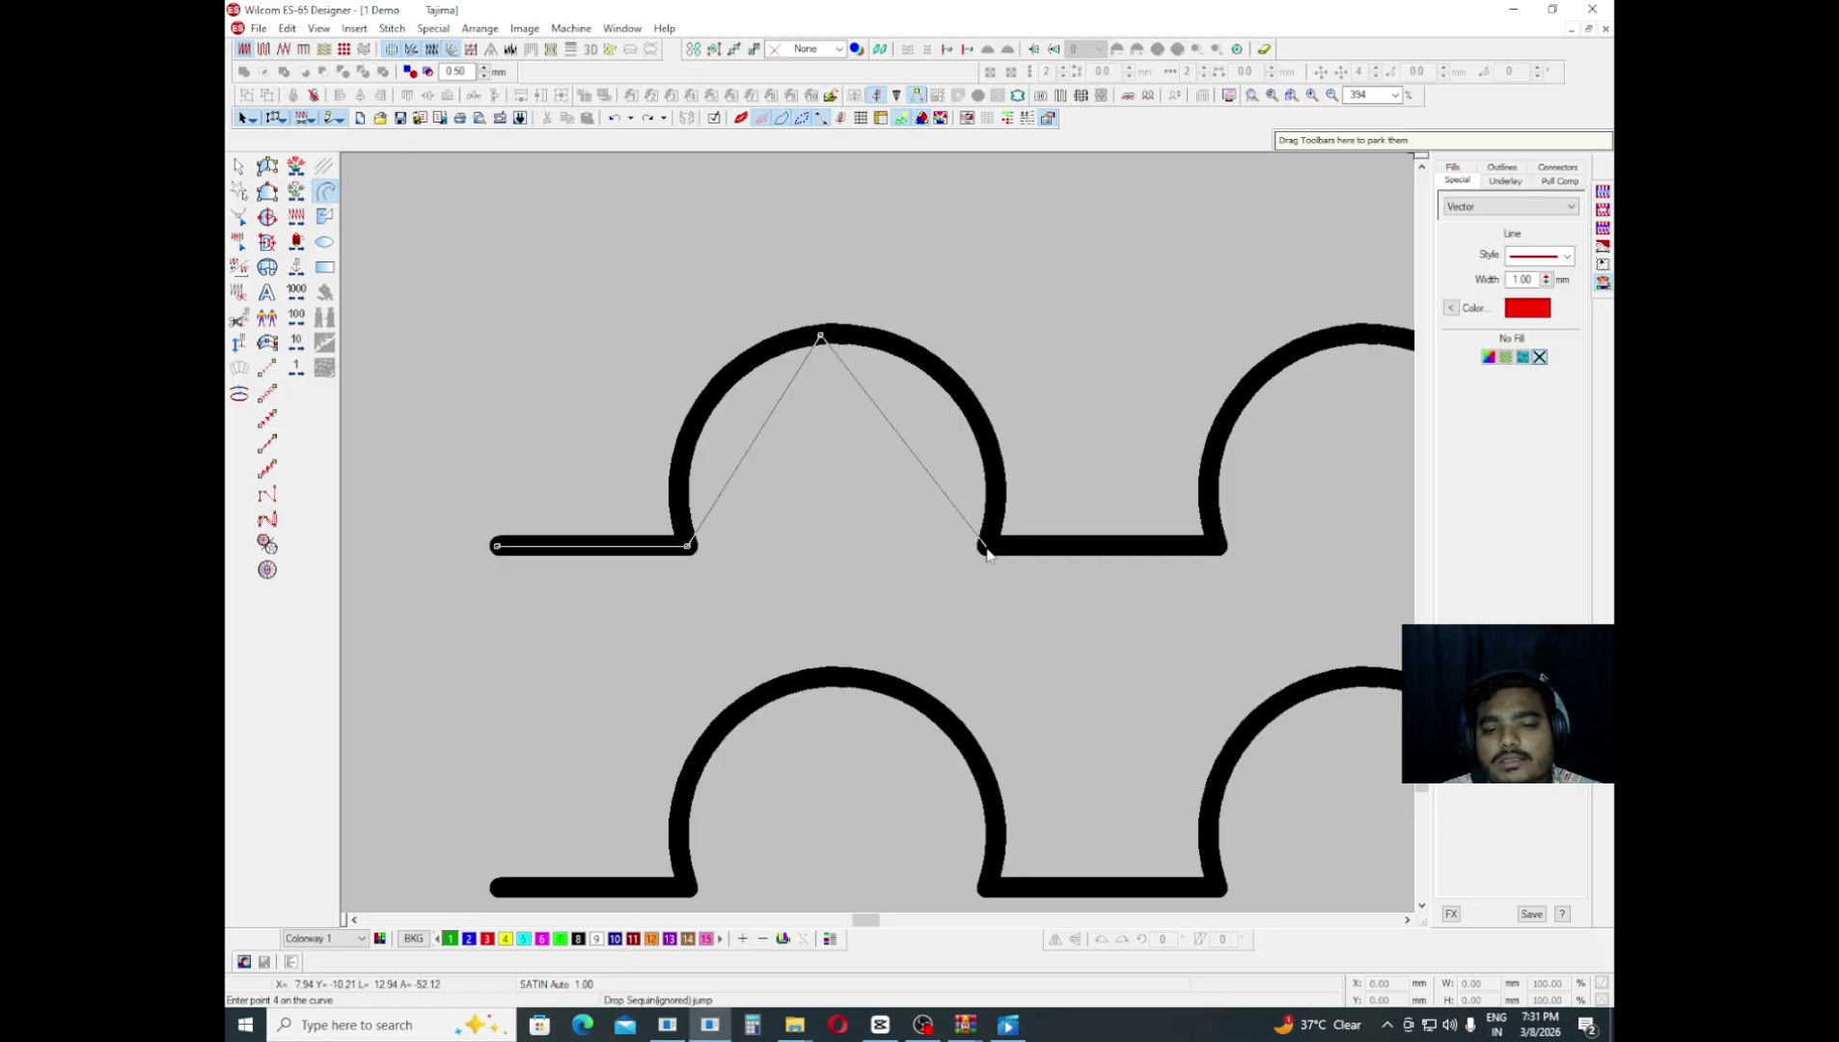
pyautogui.click(984, 549)
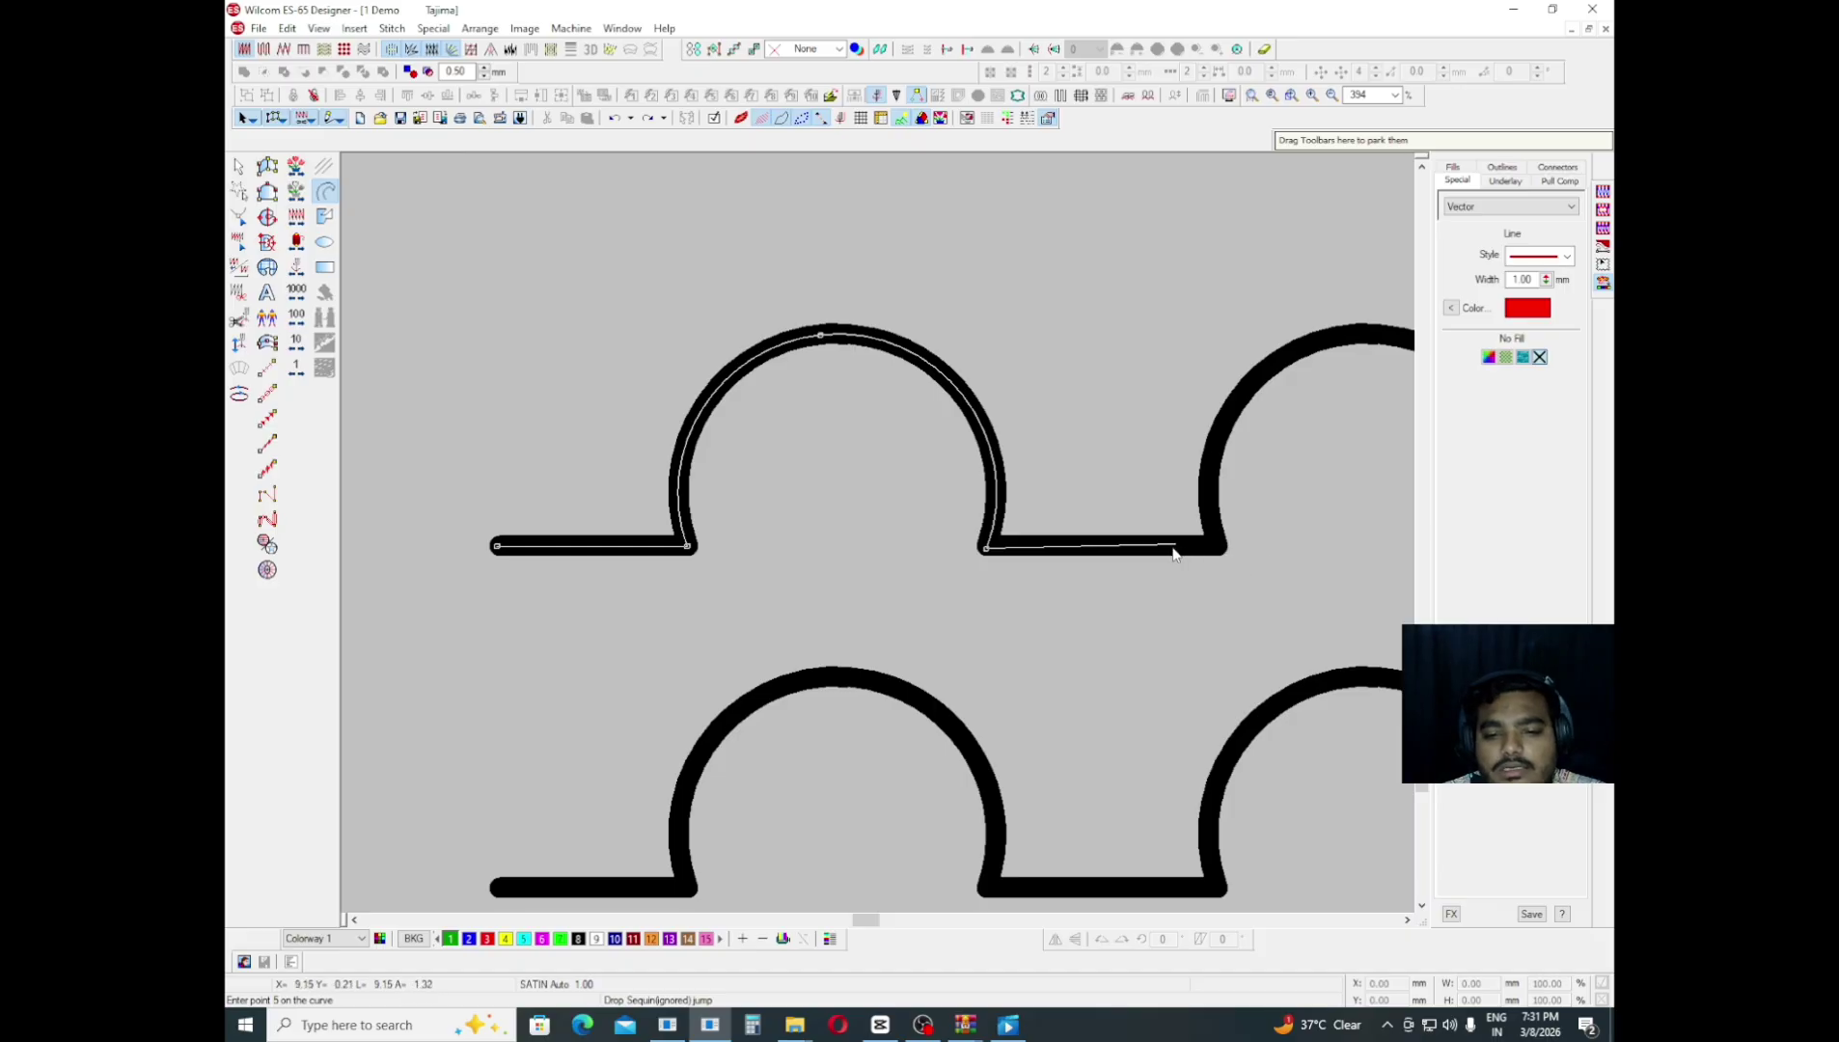
# - Continue the curve along the top line's second straight segment, second arch and third straight segment
pyautogui.scroll(1, 1134, 558)
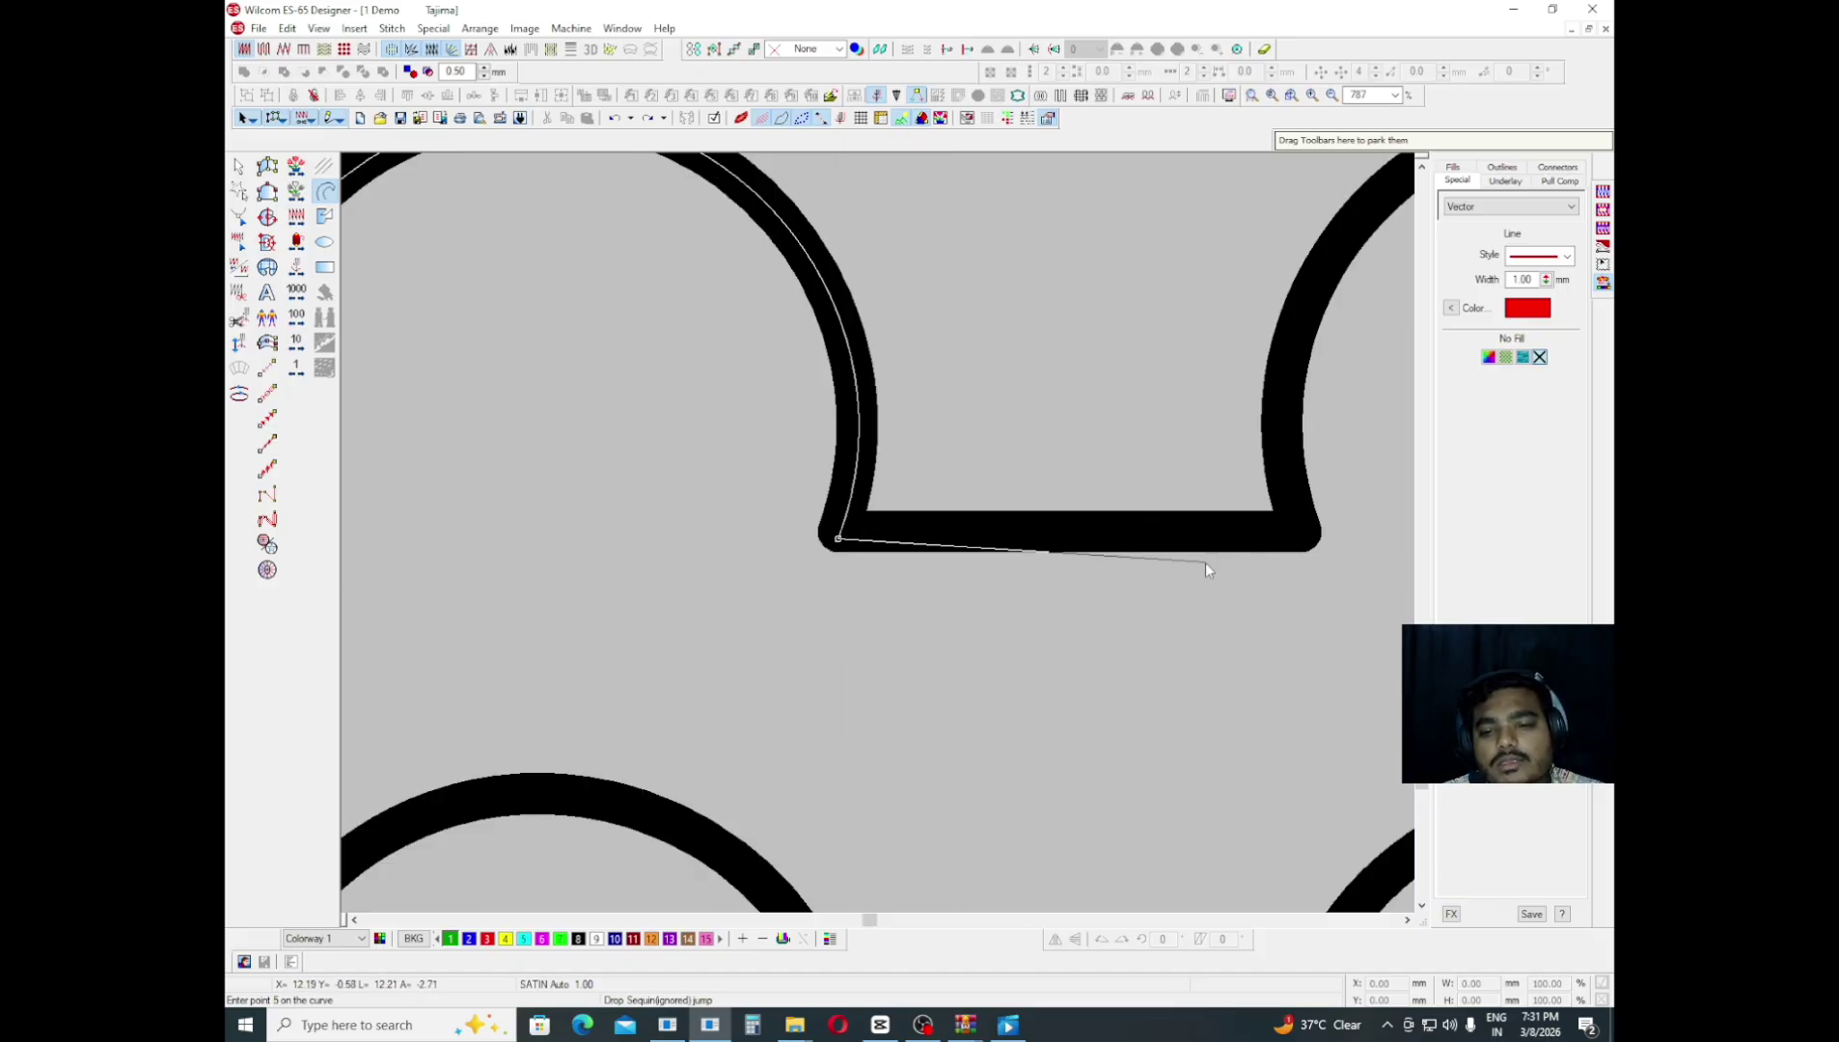
pyautogui.middleClick(1126, 539)
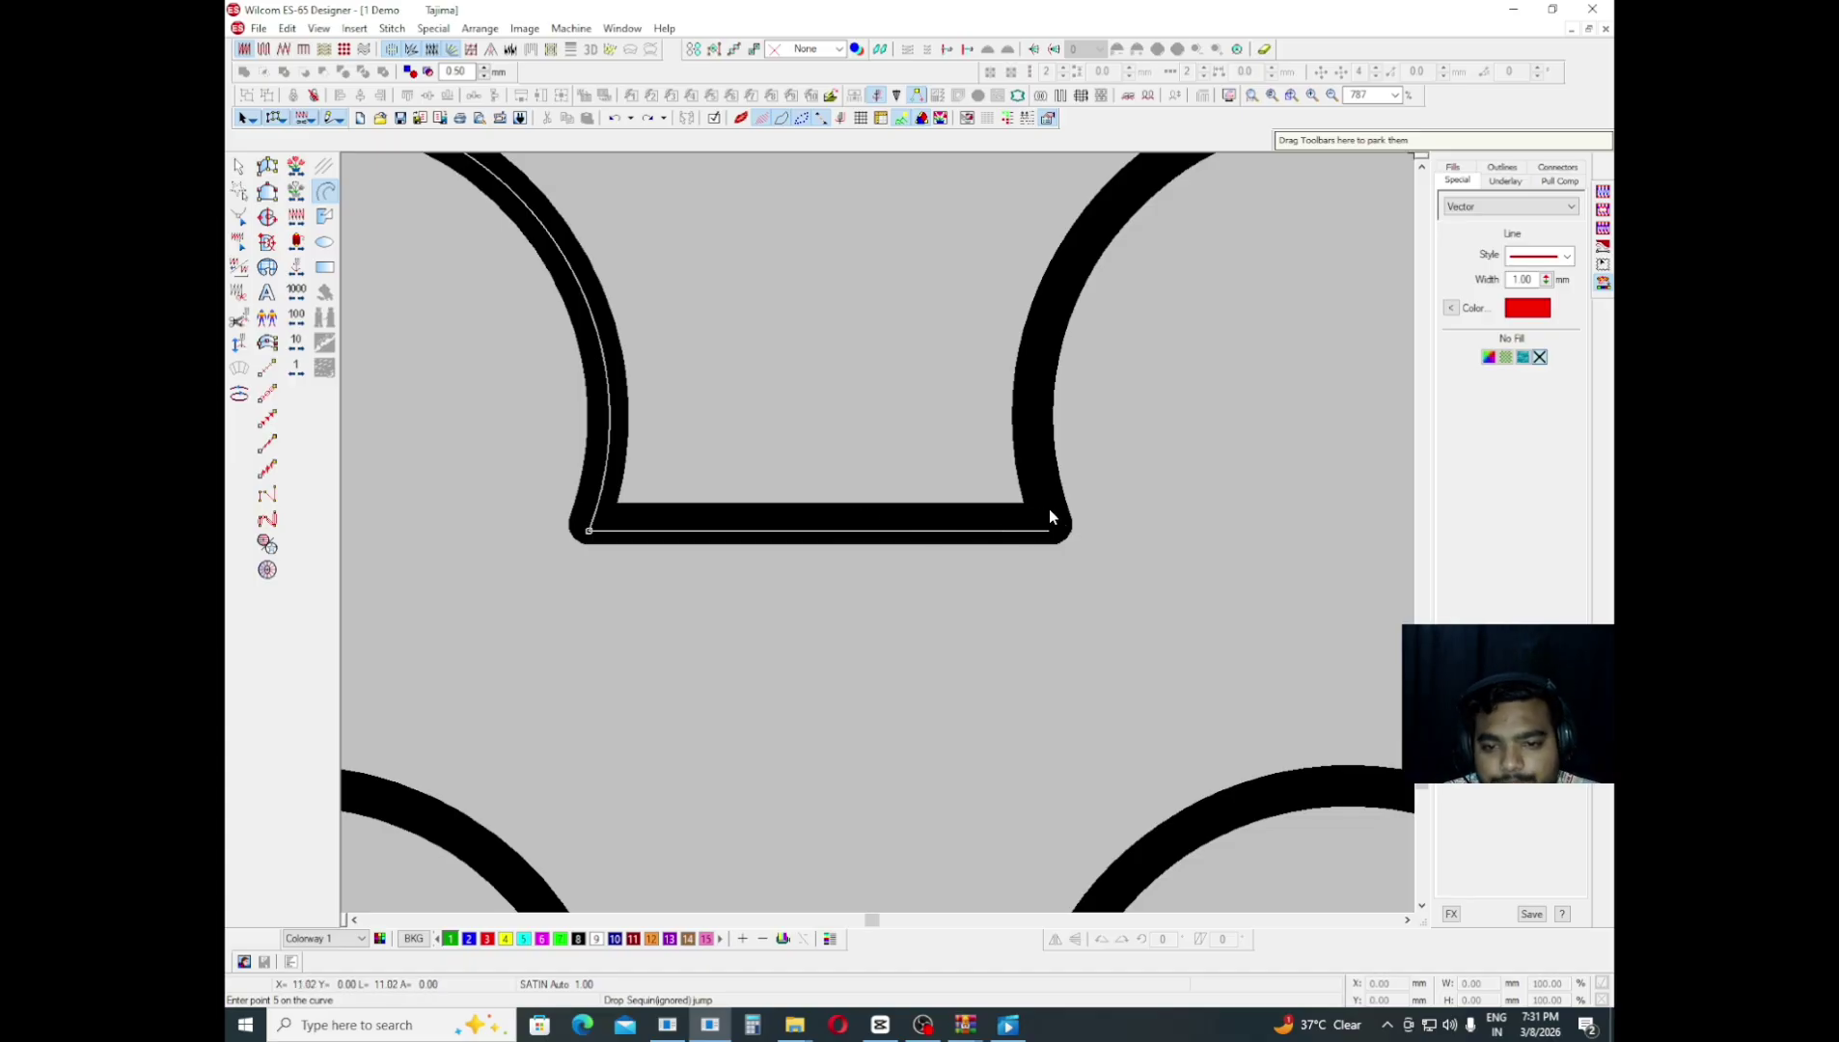
pyautogui.hotkey('shift', 'z')
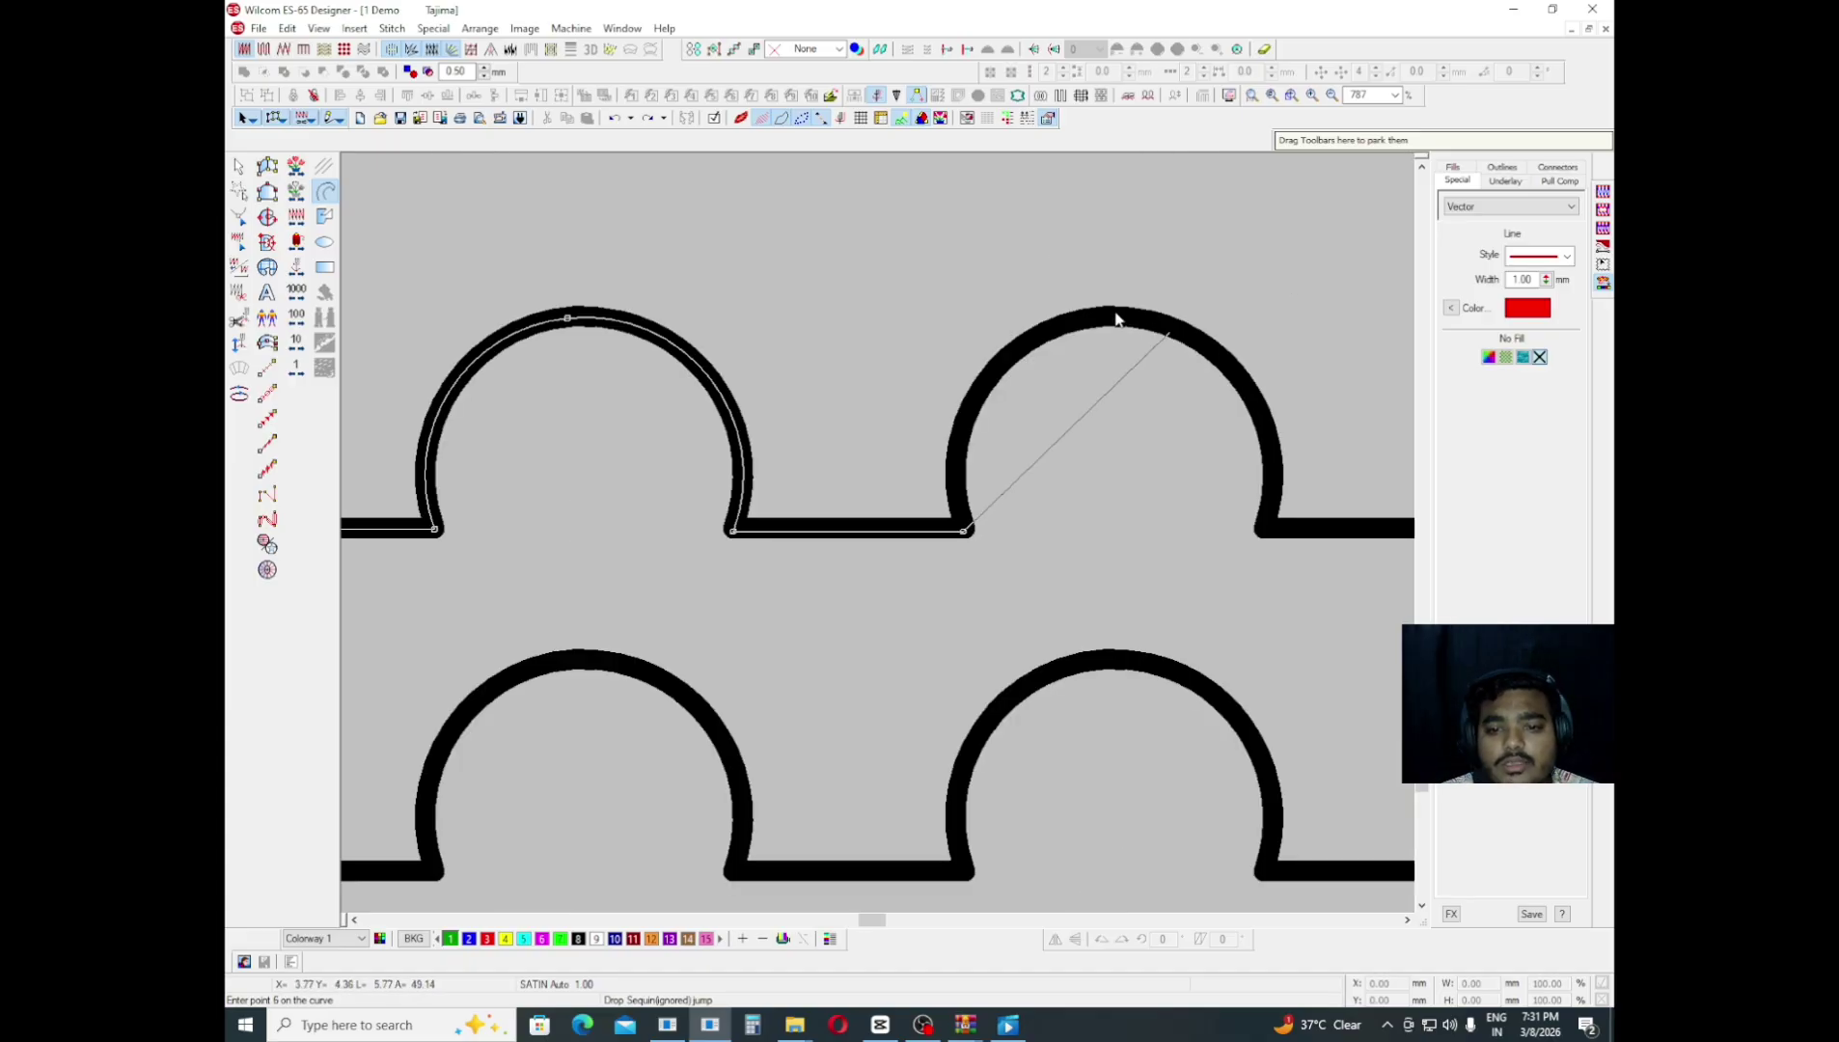
pyautogui.middleClick(1119, 421)
pyautogui.click(876, 423)
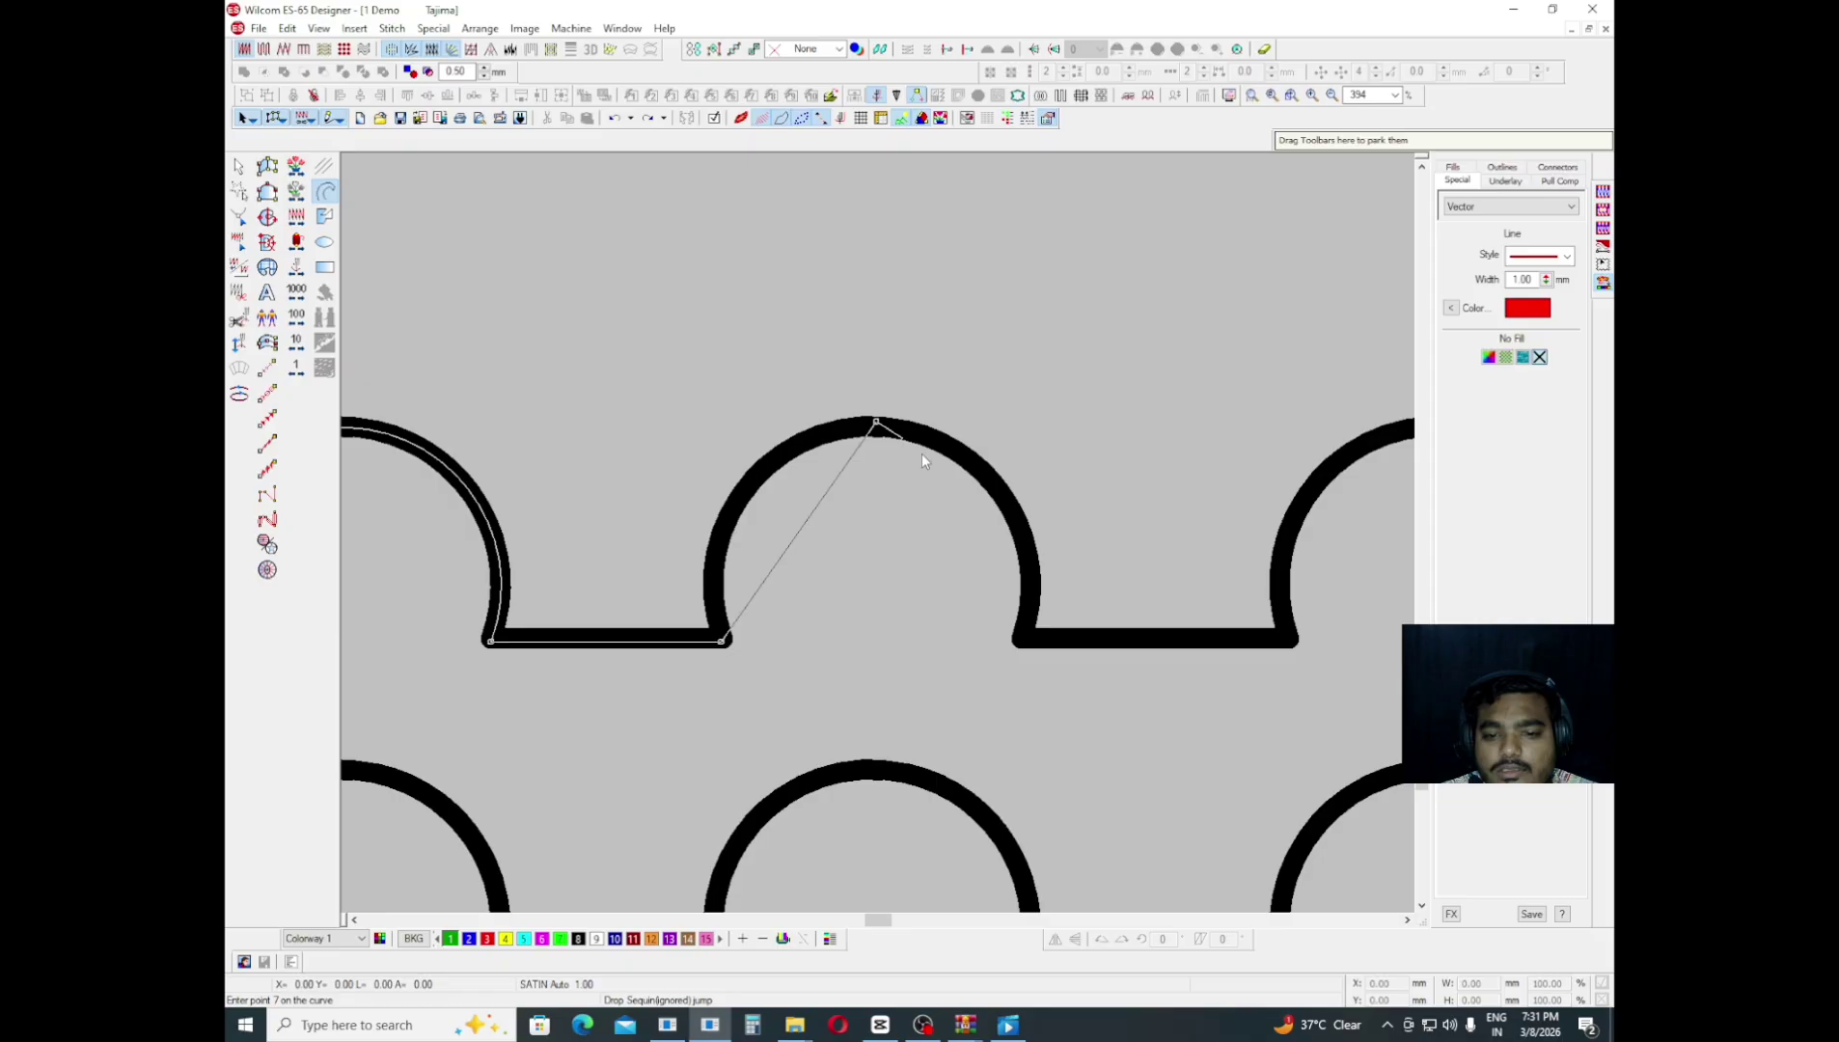
pyautogui.click(1024, 638)
pyautogui.click(1280, 637)
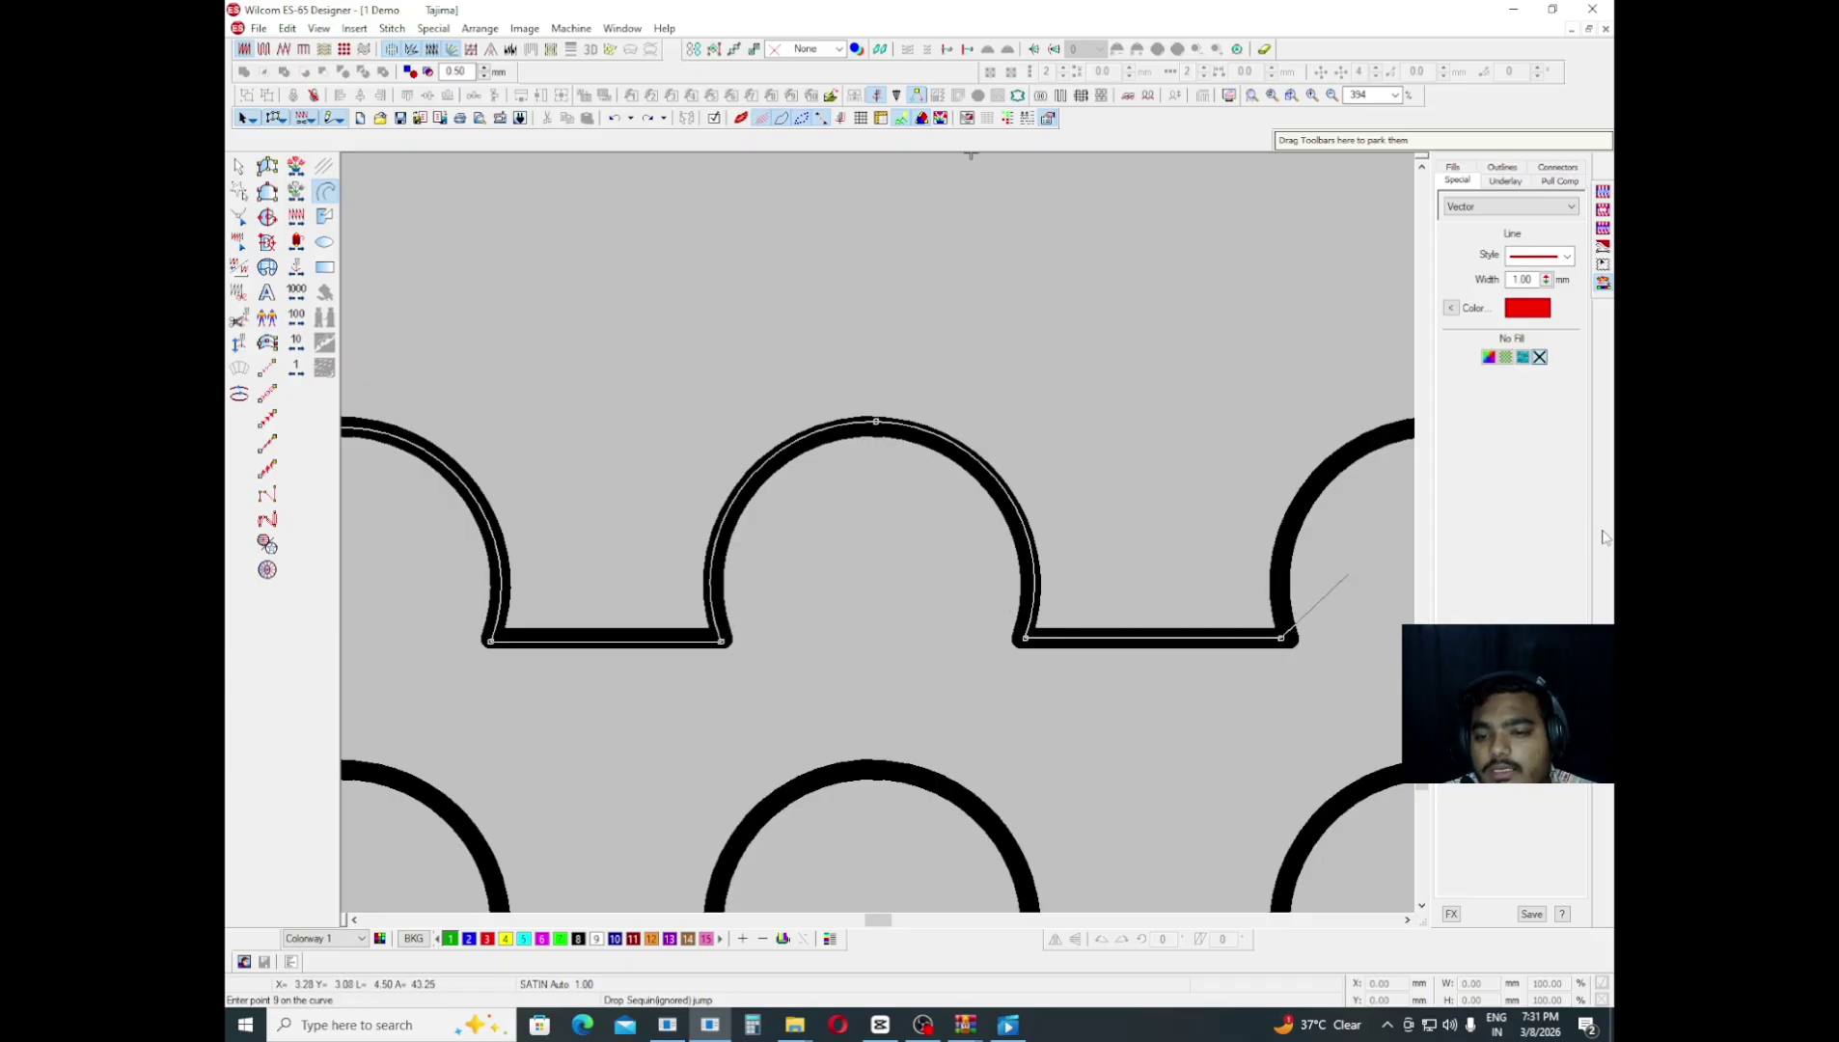
# - Extend the curve over the third arch of the top scalloped line with points at its peak and far foot
pyautogui.click(1231, 596)
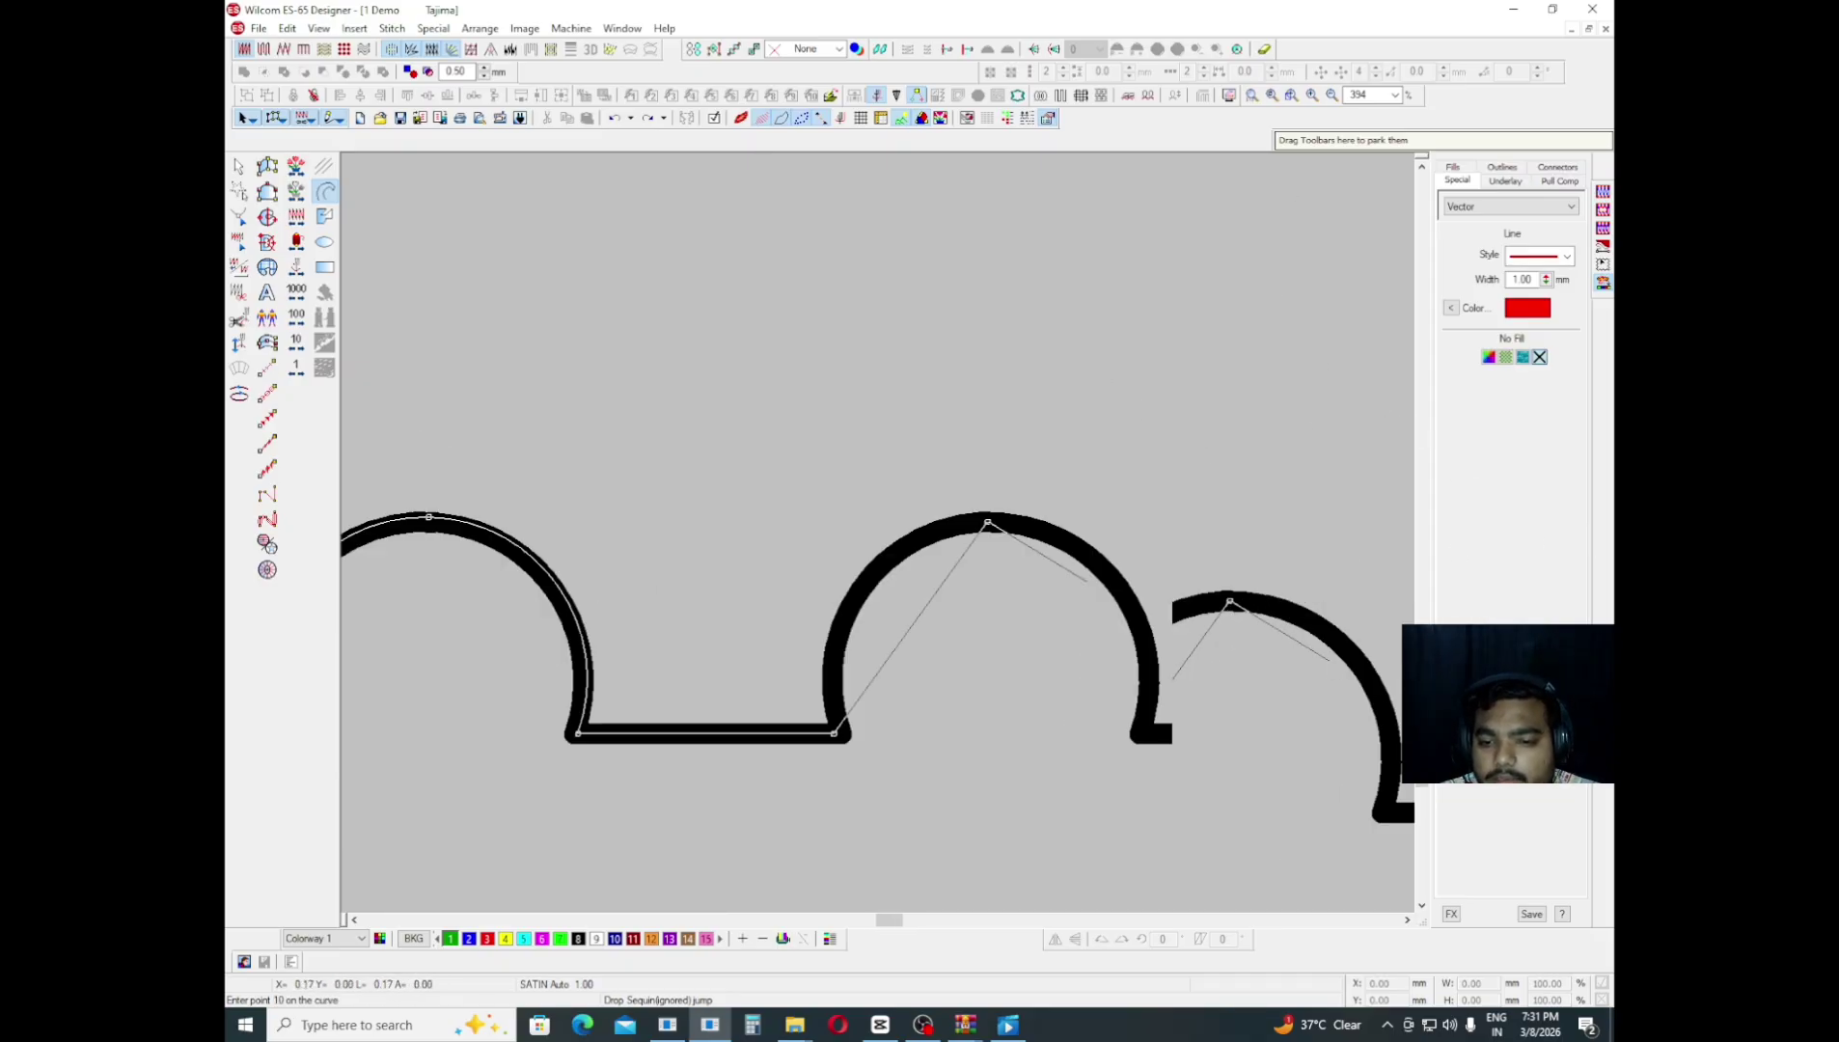
pyautogui.click(1137, 526)
pyautogui.hotkey('shift', 'z')
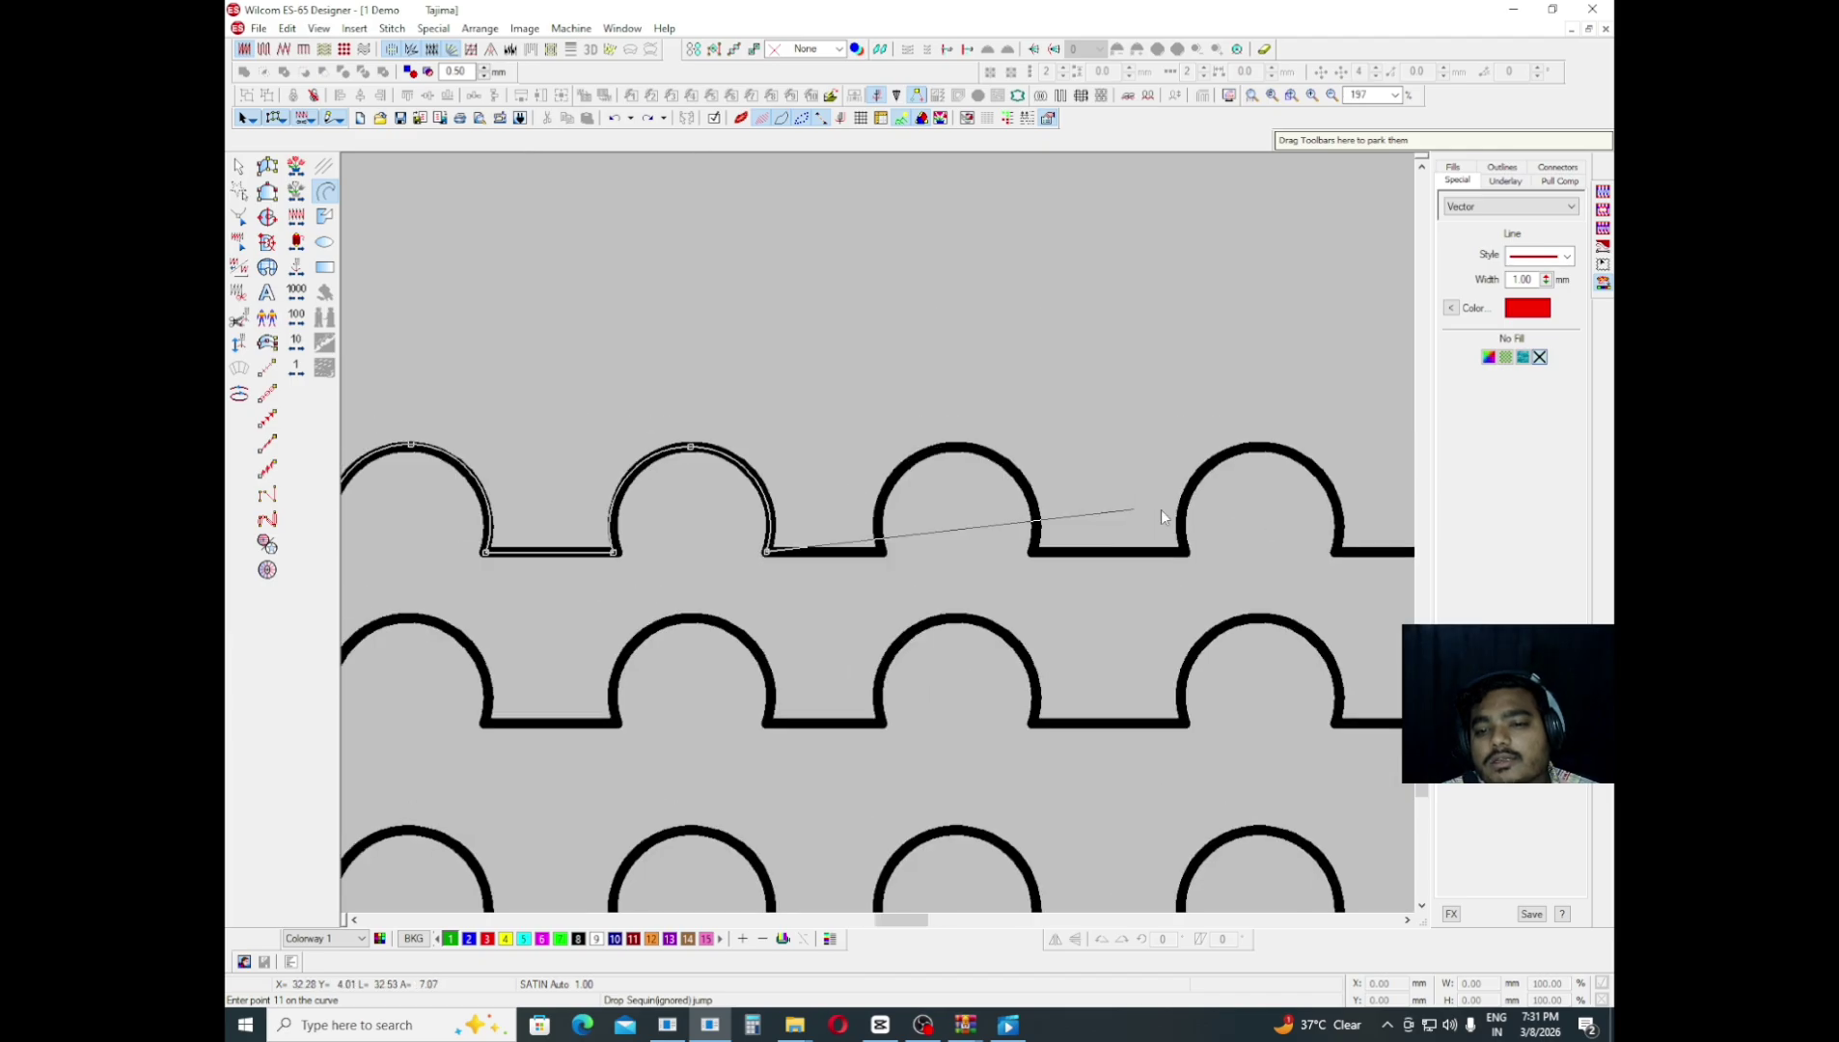
# - Continue the vector curve along the top line's fourth straight segment, fourth arch, fifth straight segment and fifth arch
pyautogui.click(632, 529)
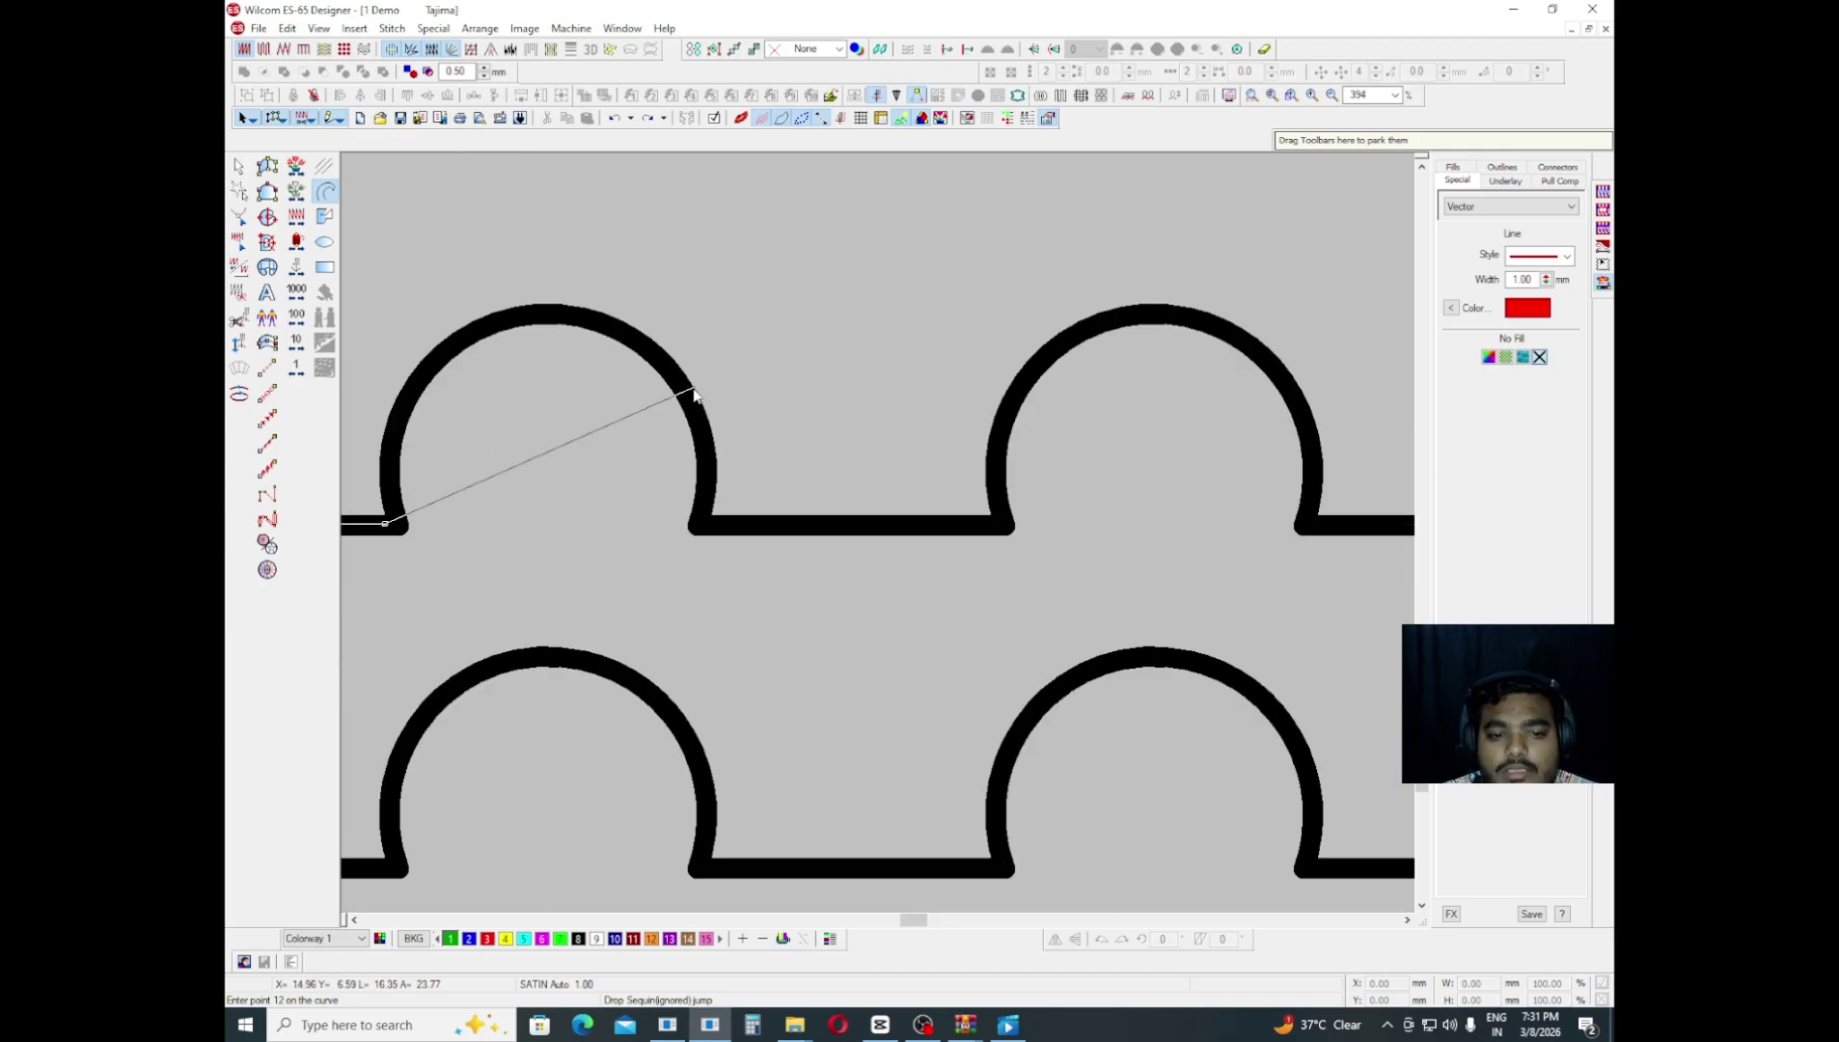
pyautogui.press('z')
pyautogui.click(708, 423)
pyautogui.click(705, 528)
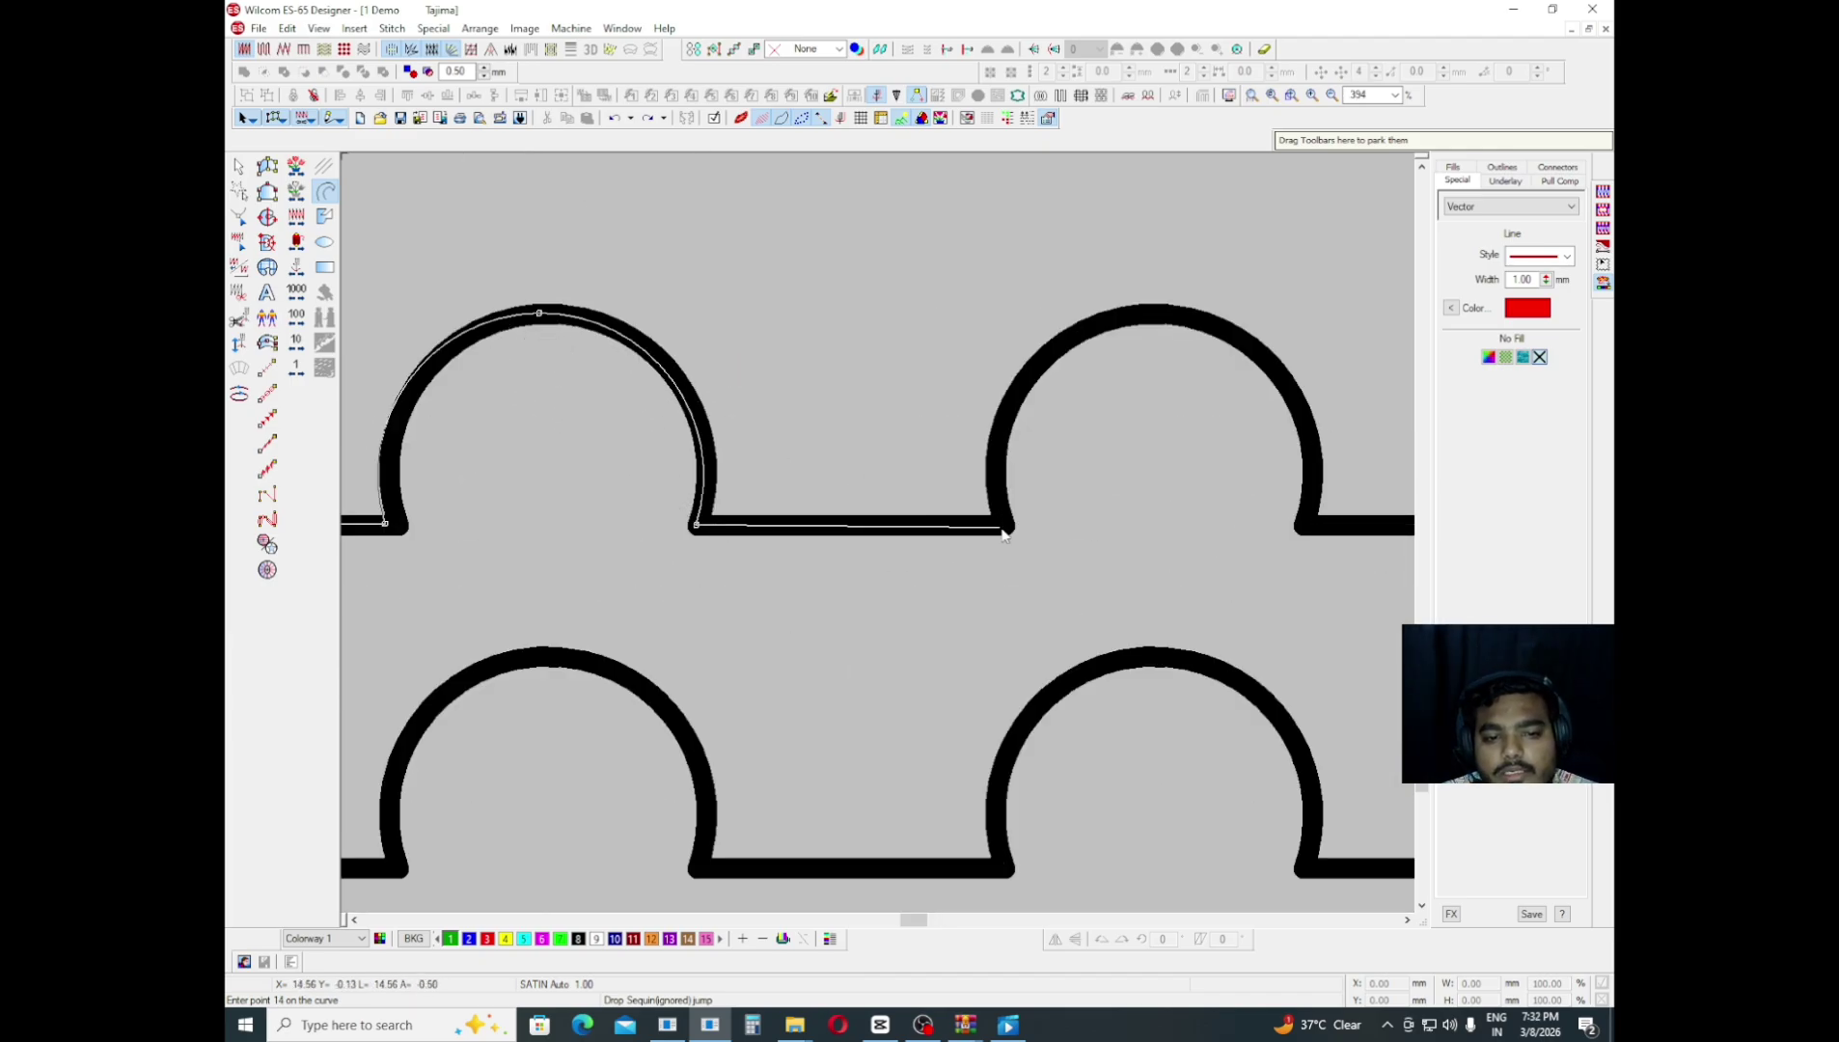
pyautogui.click(998, 526)
pyautogui.click(1144, 316)
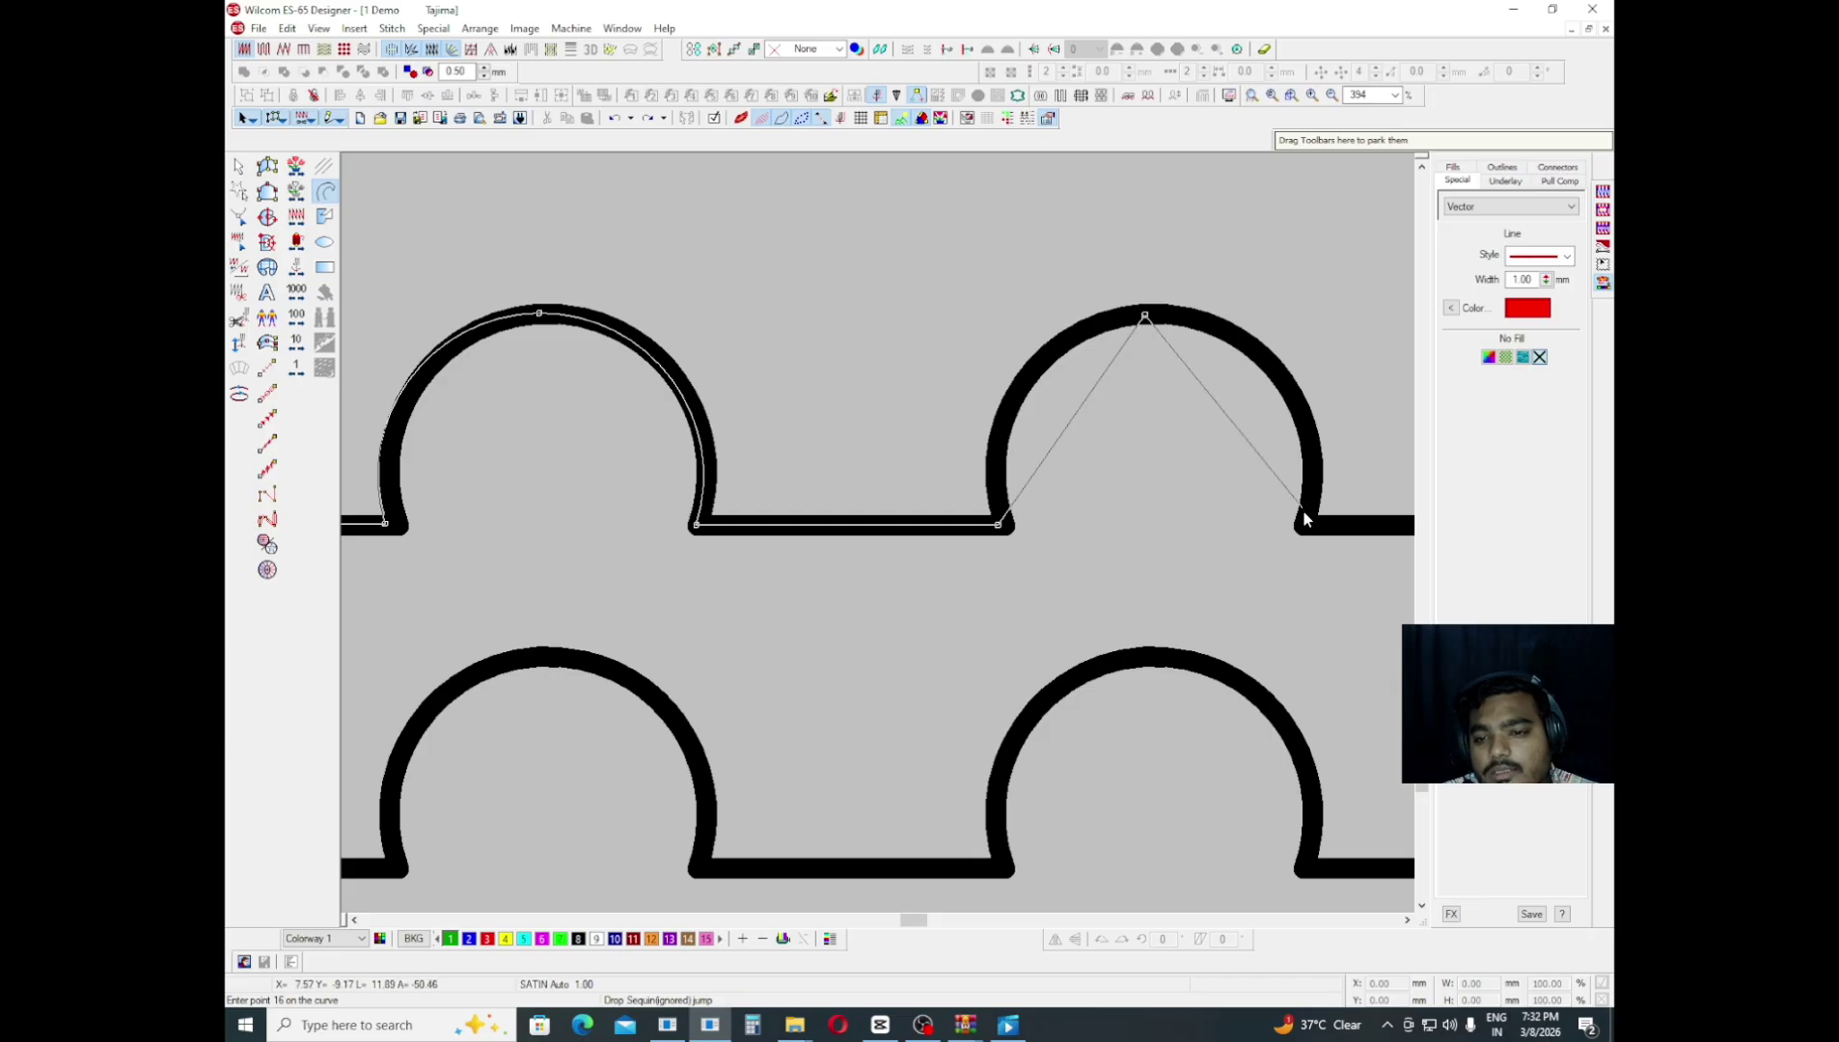
pyautogui.click(1304, 526)
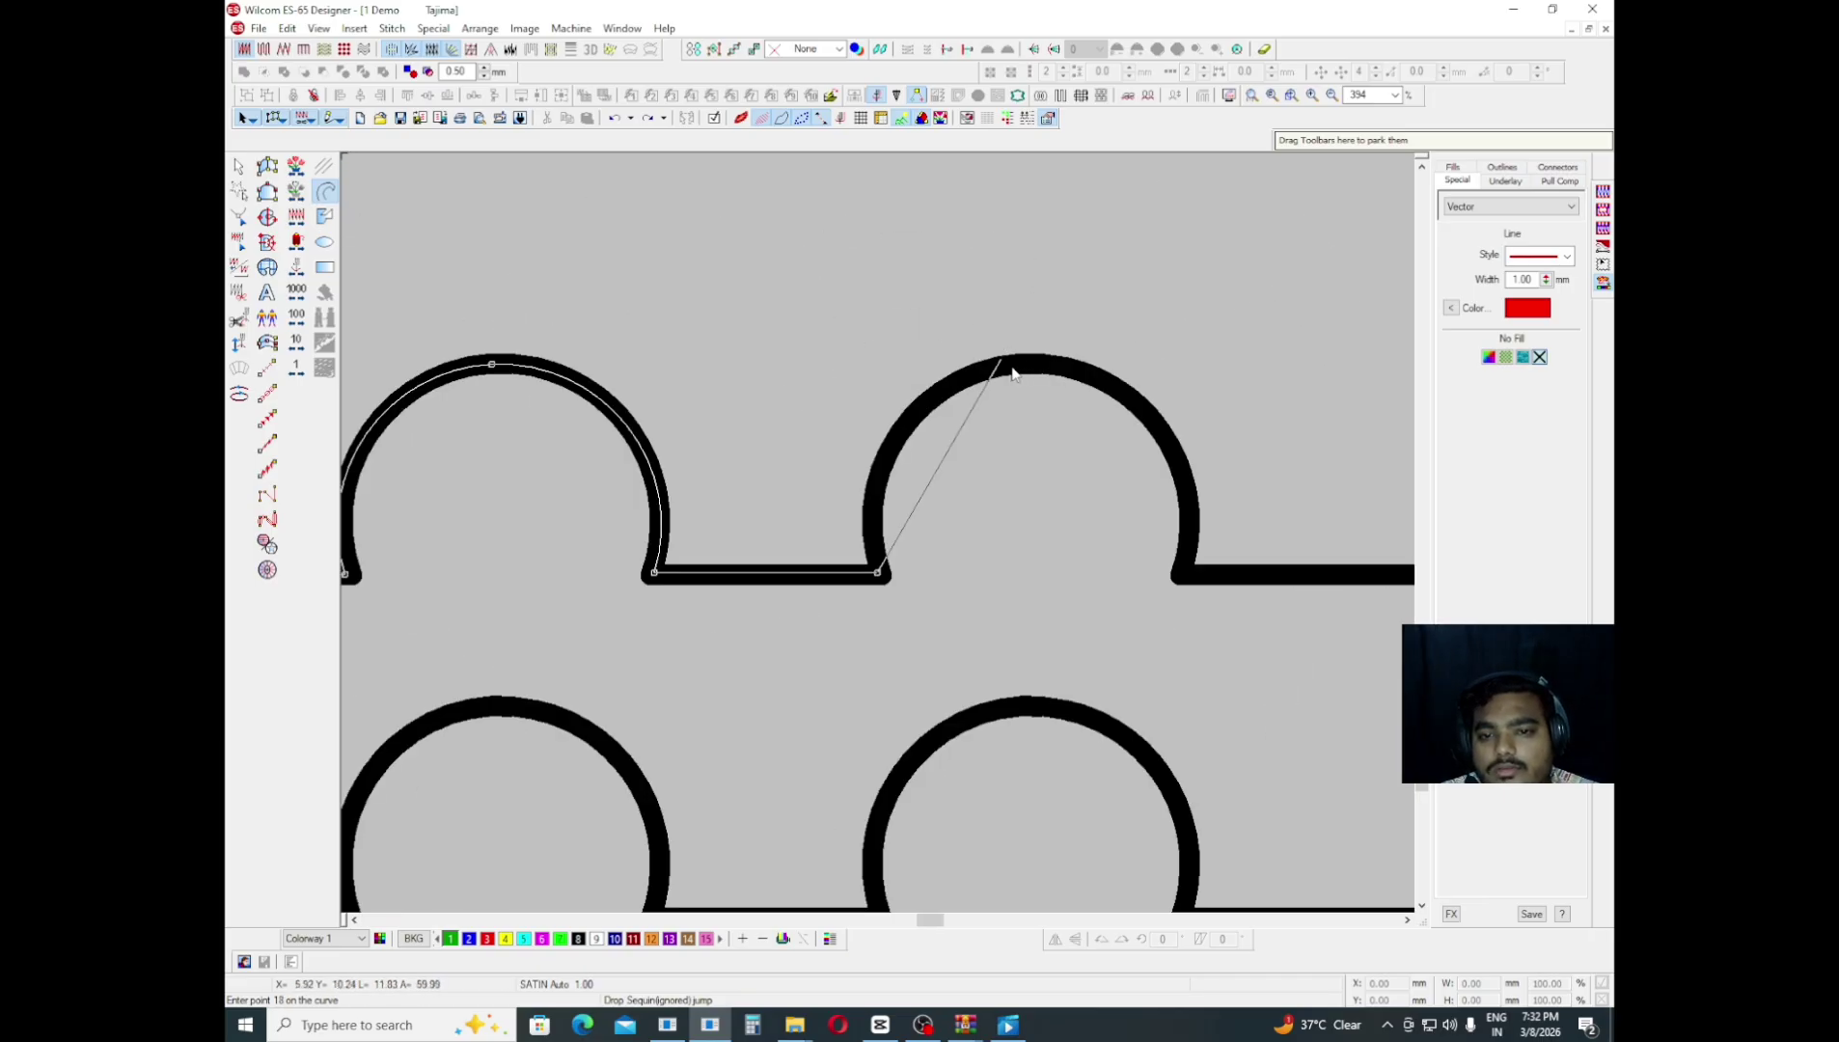
# - Extend the curve over the sixth and seventh straight segments and arches of the top scalloped line
pyautogui.click(1019, 371)
pyautogui.click(1180, 573)
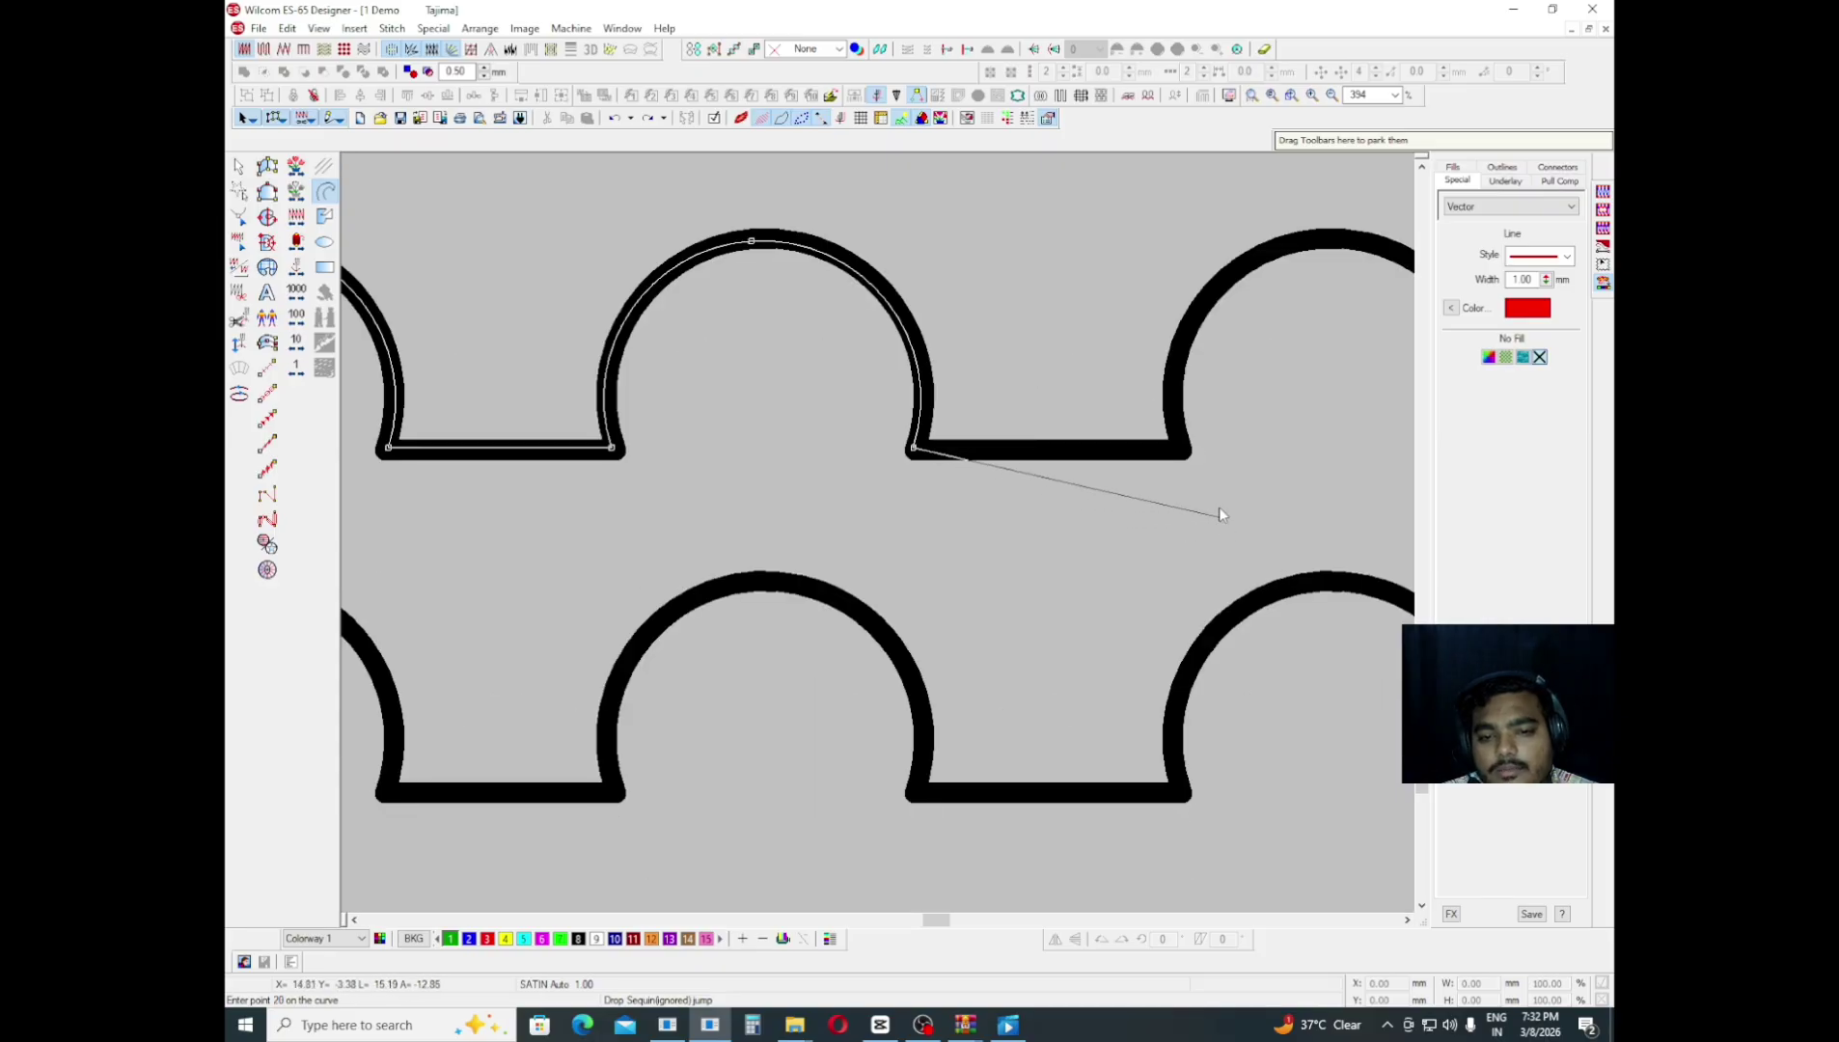
pyautogui.click(1179, 447)
pyautogui.click(1082, 388)
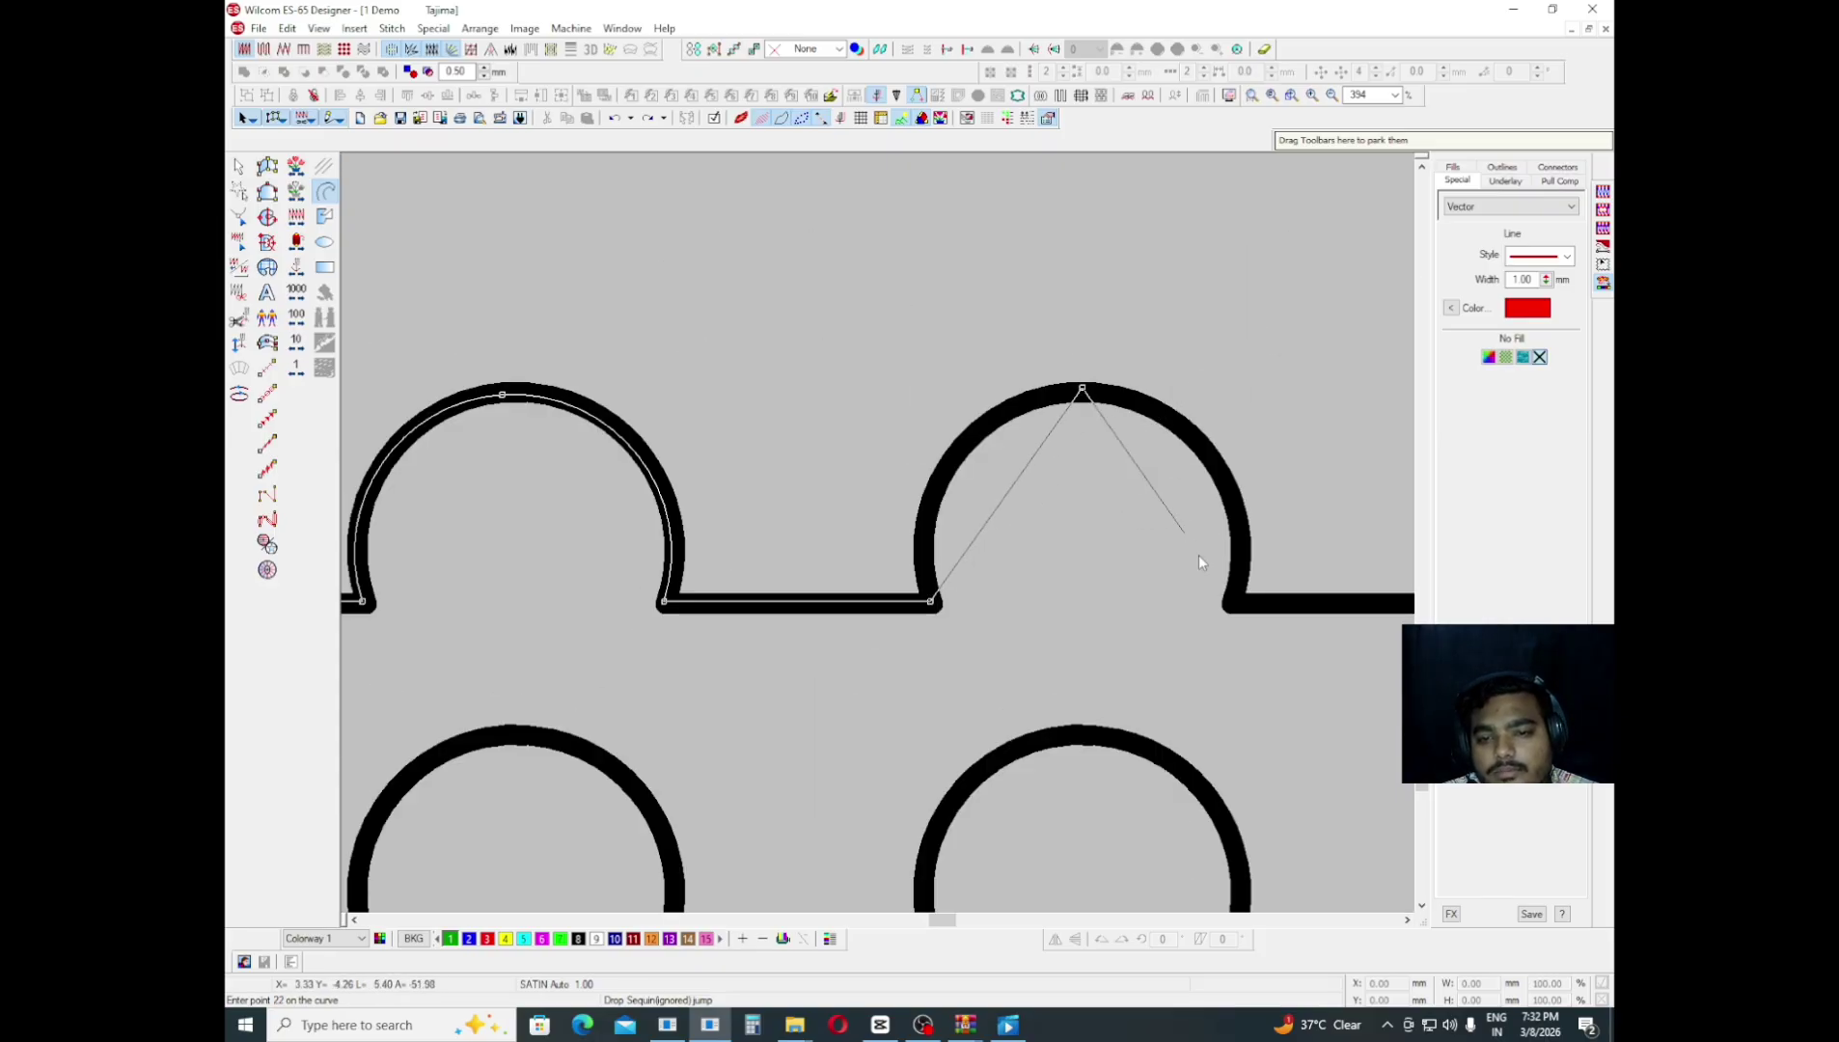
pyautogui.click(1231, 603)
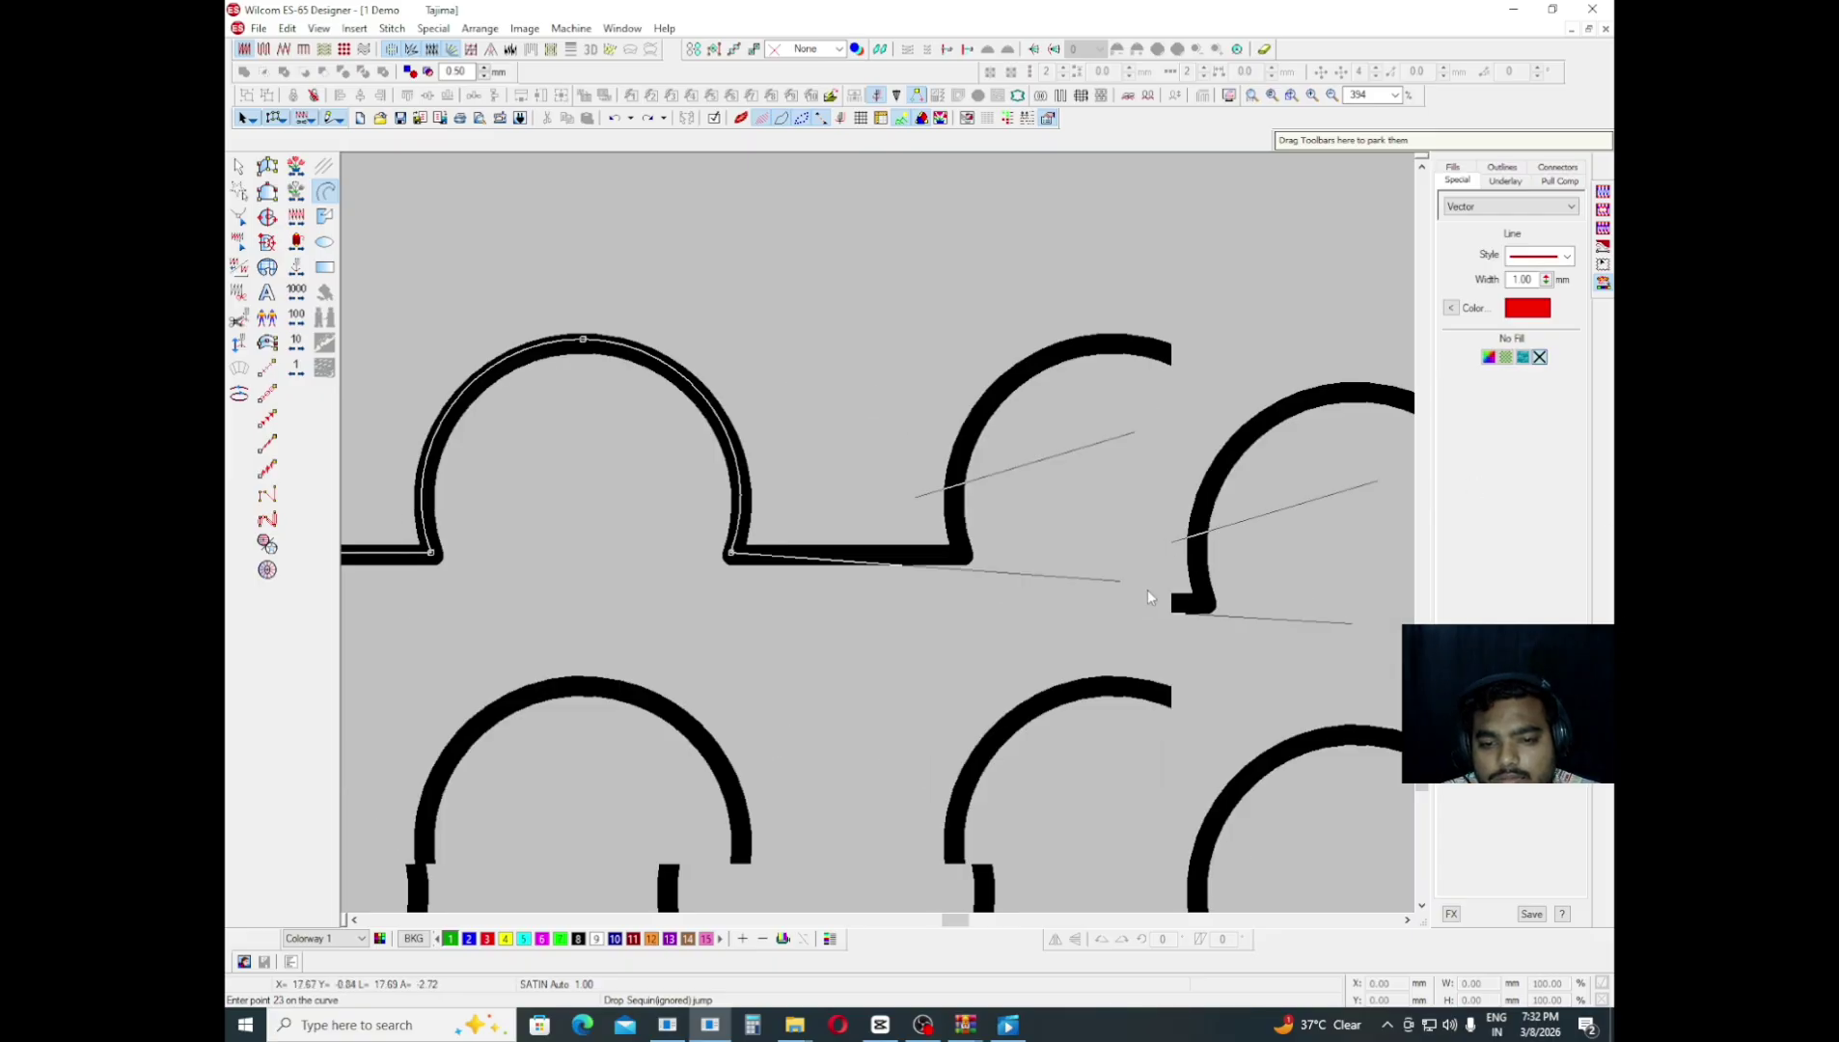
# - Trace the eighth straight segment, eighth arch and short end segment of the top line, completing the red curve
pyautogui.click(960, 552)
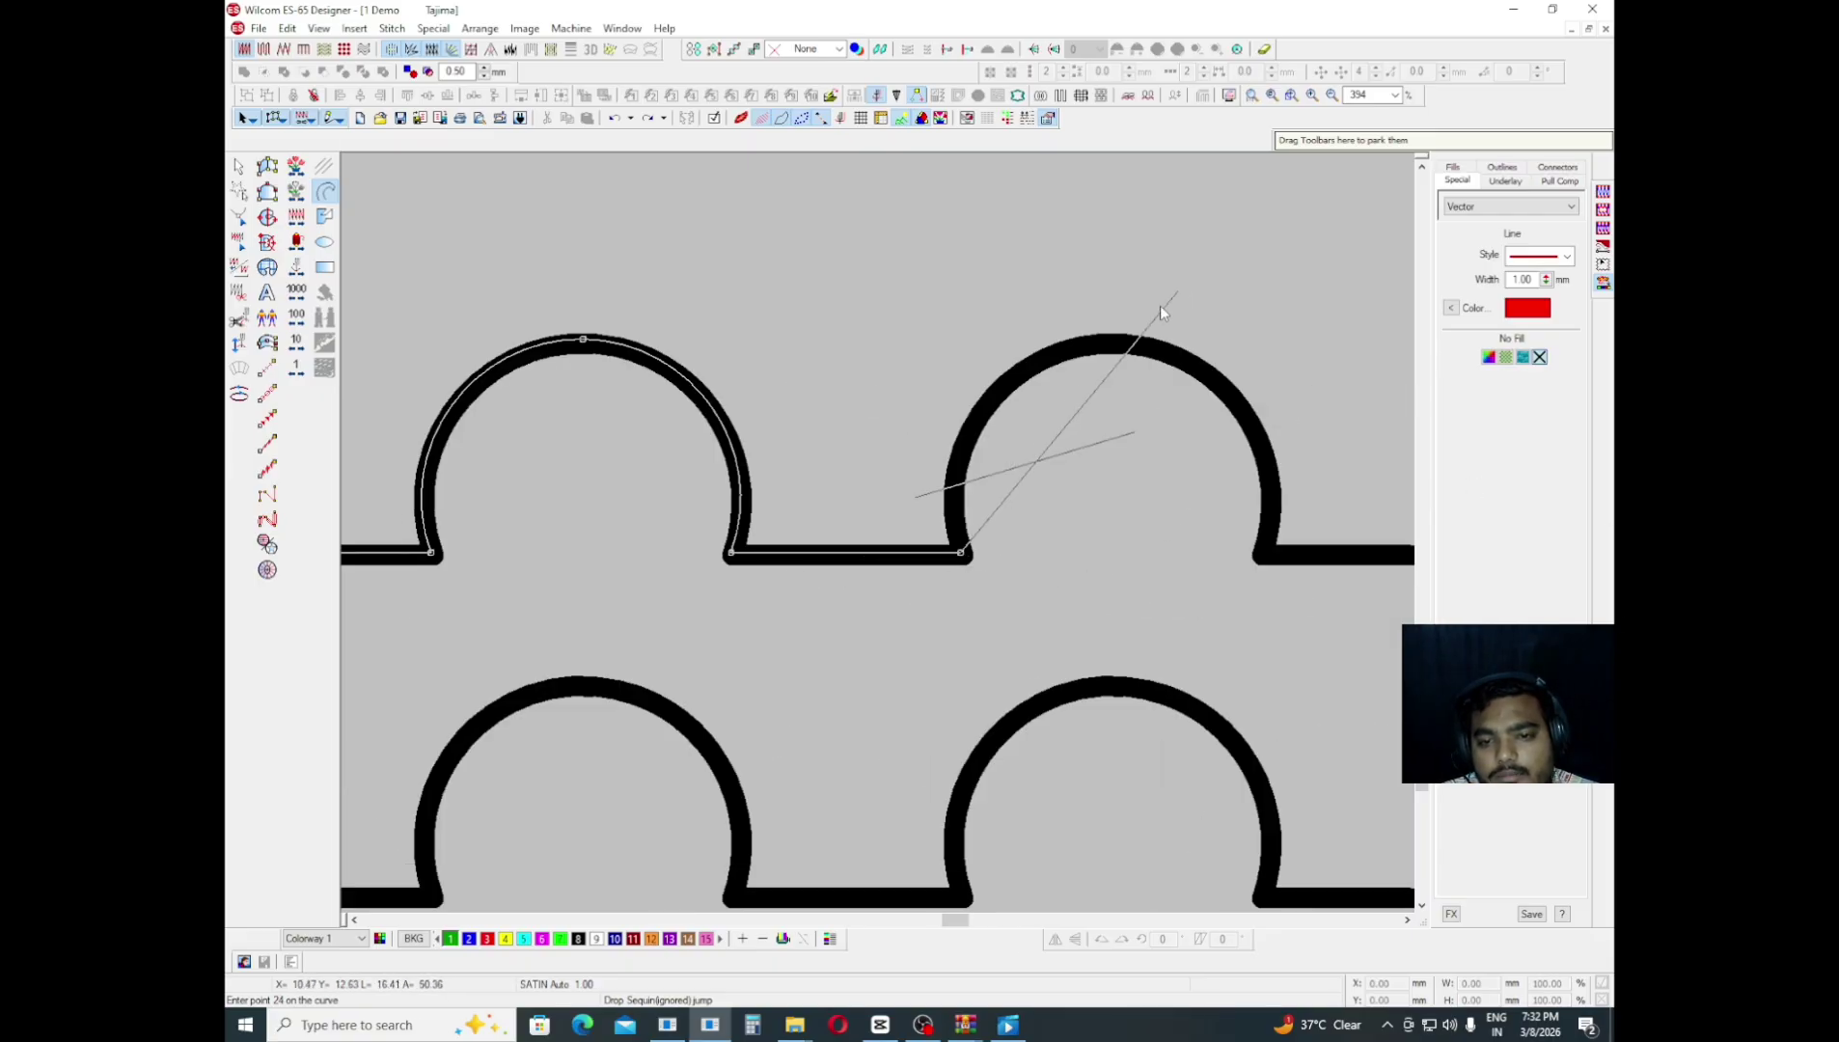
pyautogui.click(1113, 340)
pyautogui.click(1263, 556)
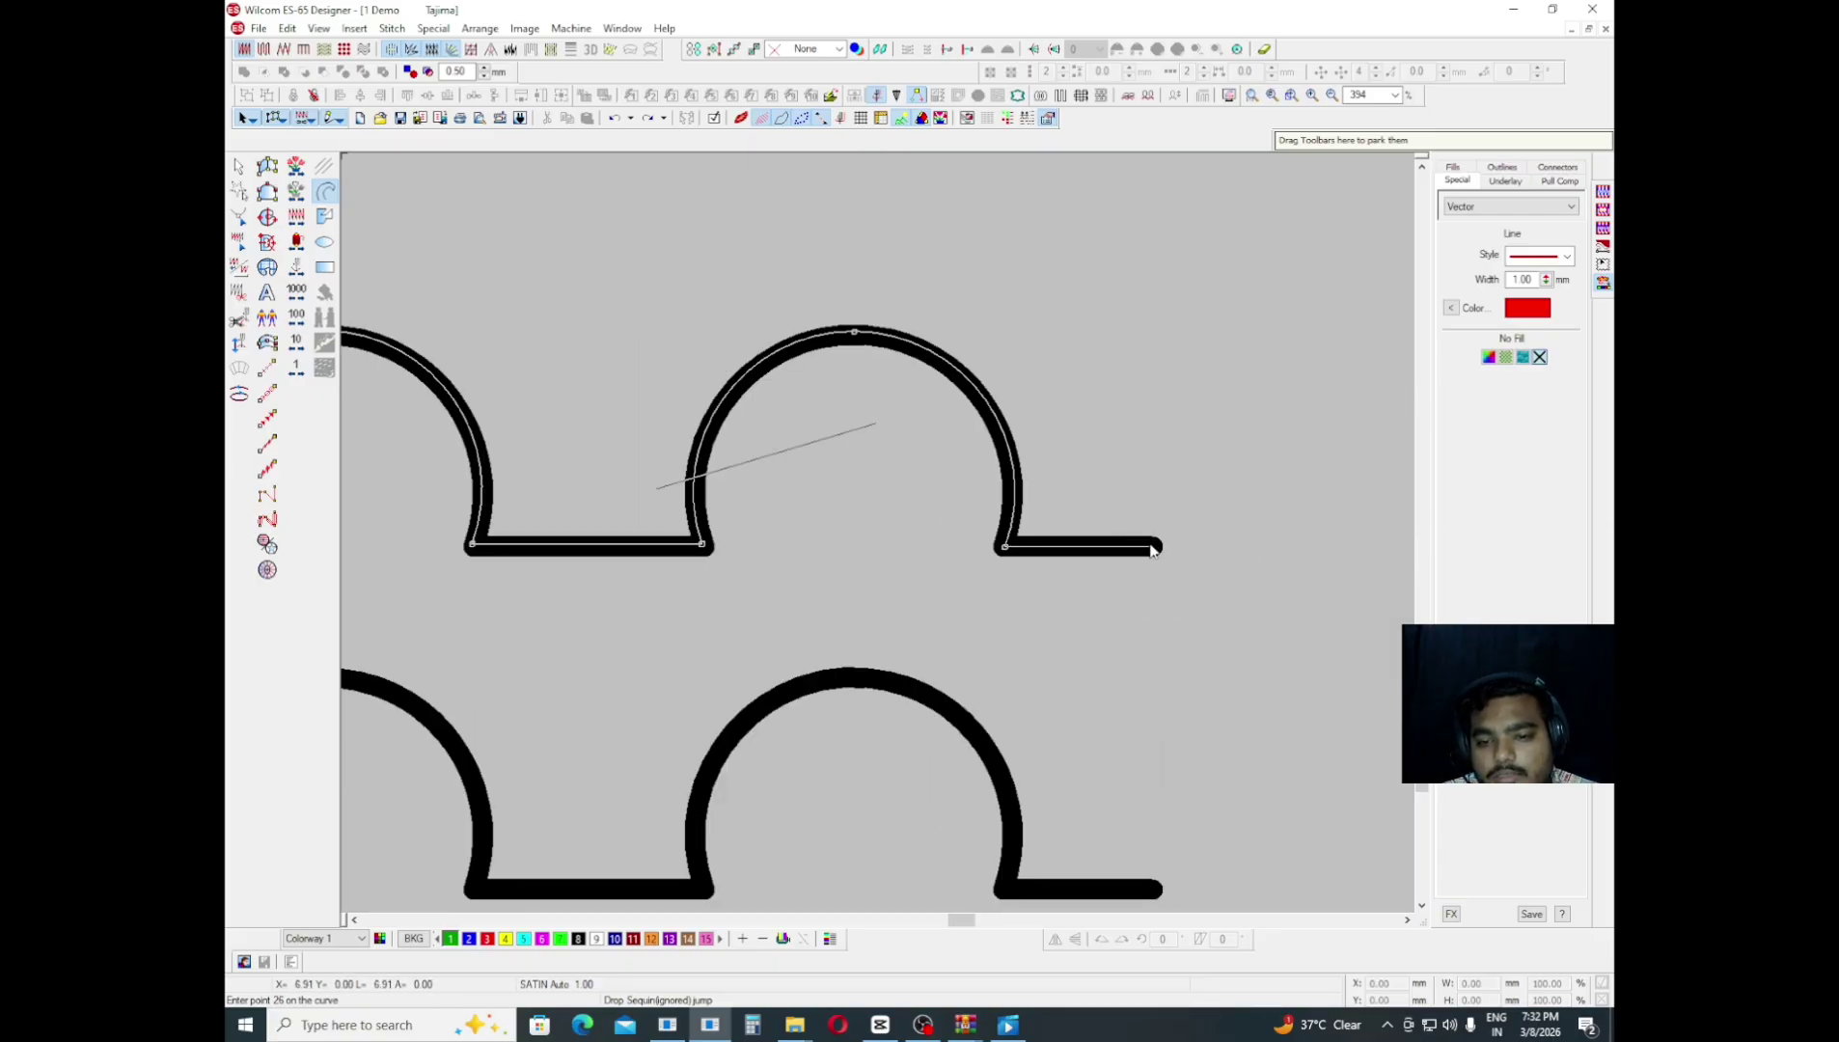
pyautogui.click(1150, 547)
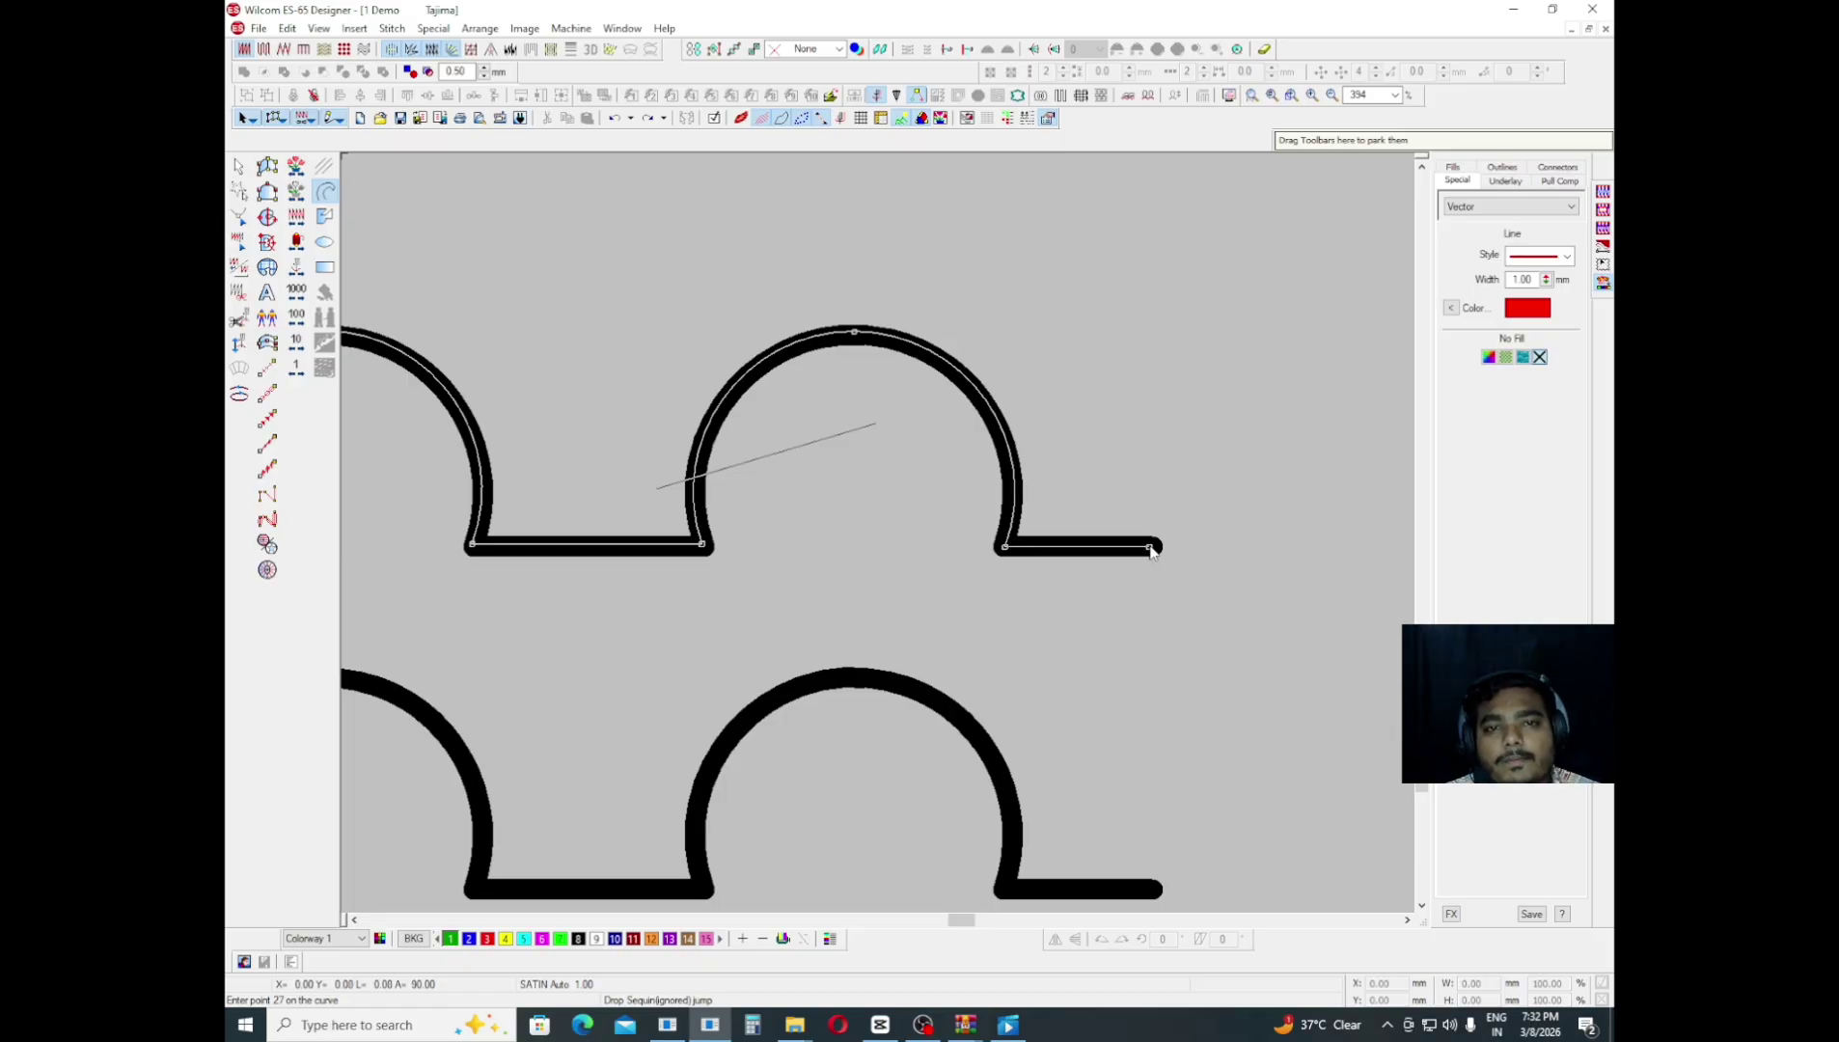
pyautogui.press('Return')
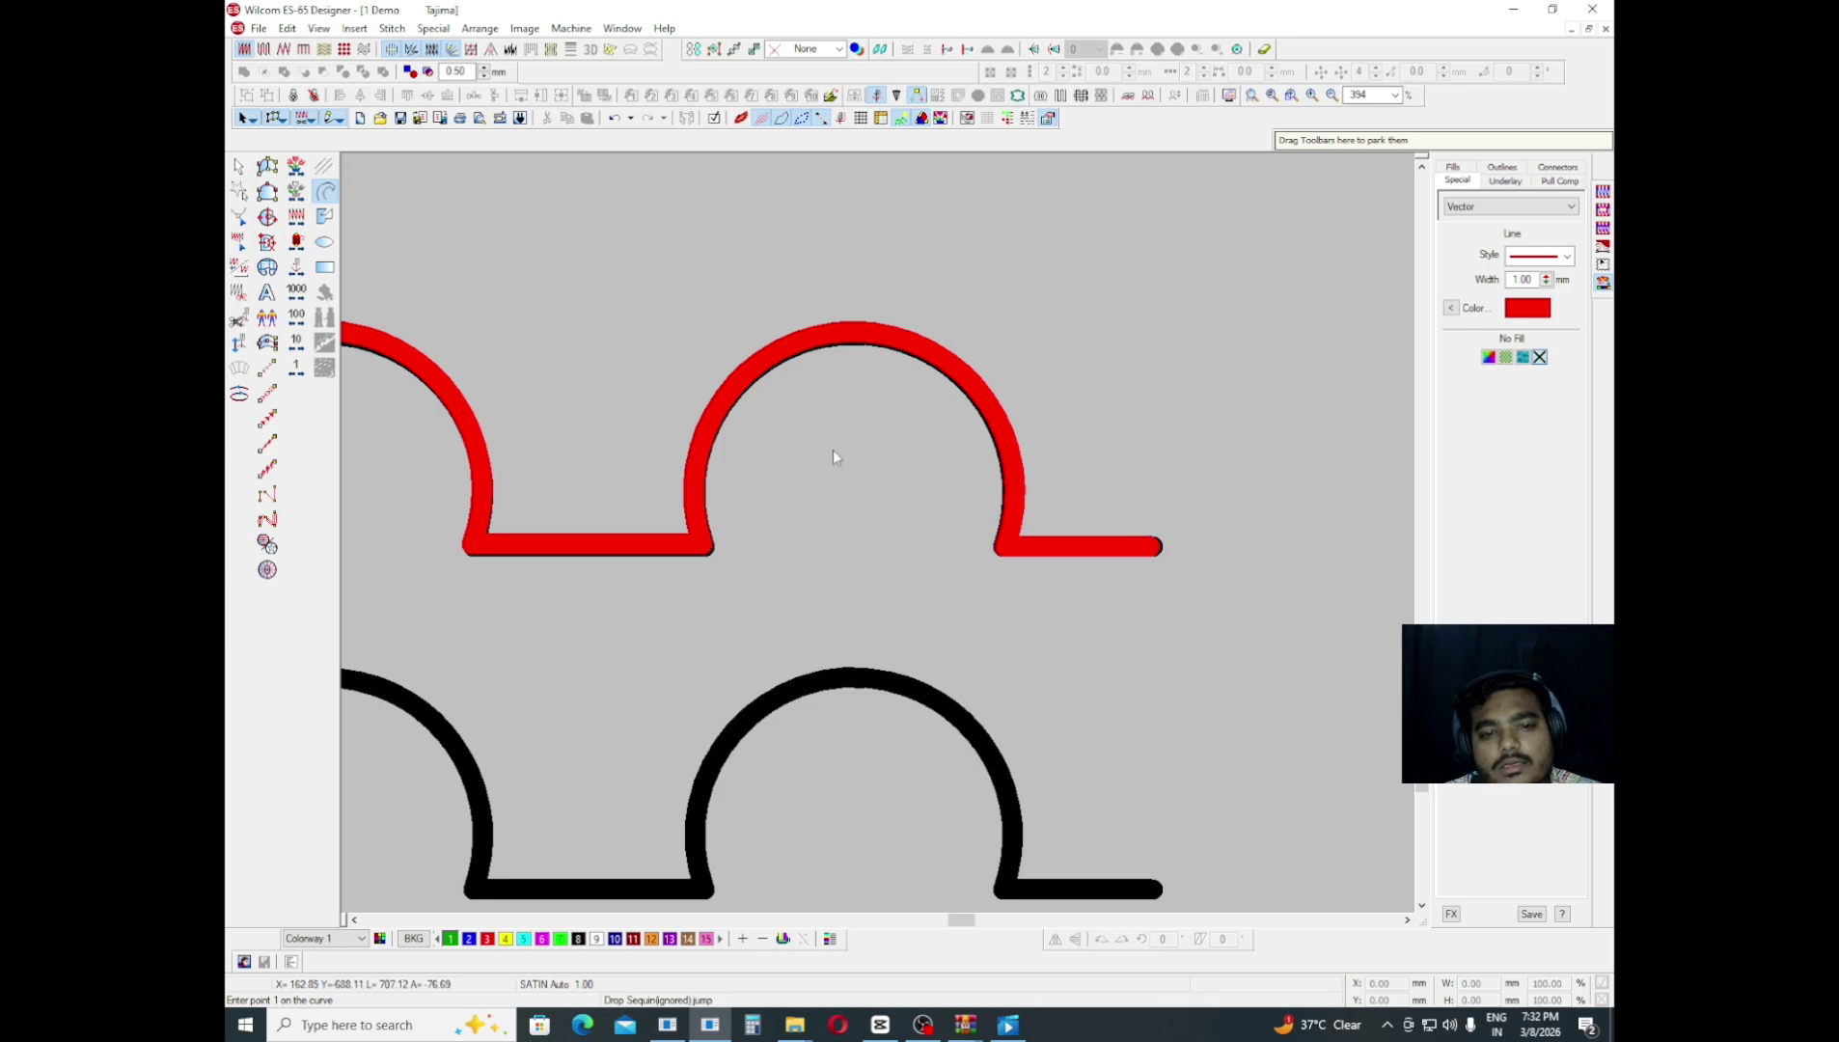
pyautogui.scroll(-1, 651, 326)
pyautogui.click(643, 300)
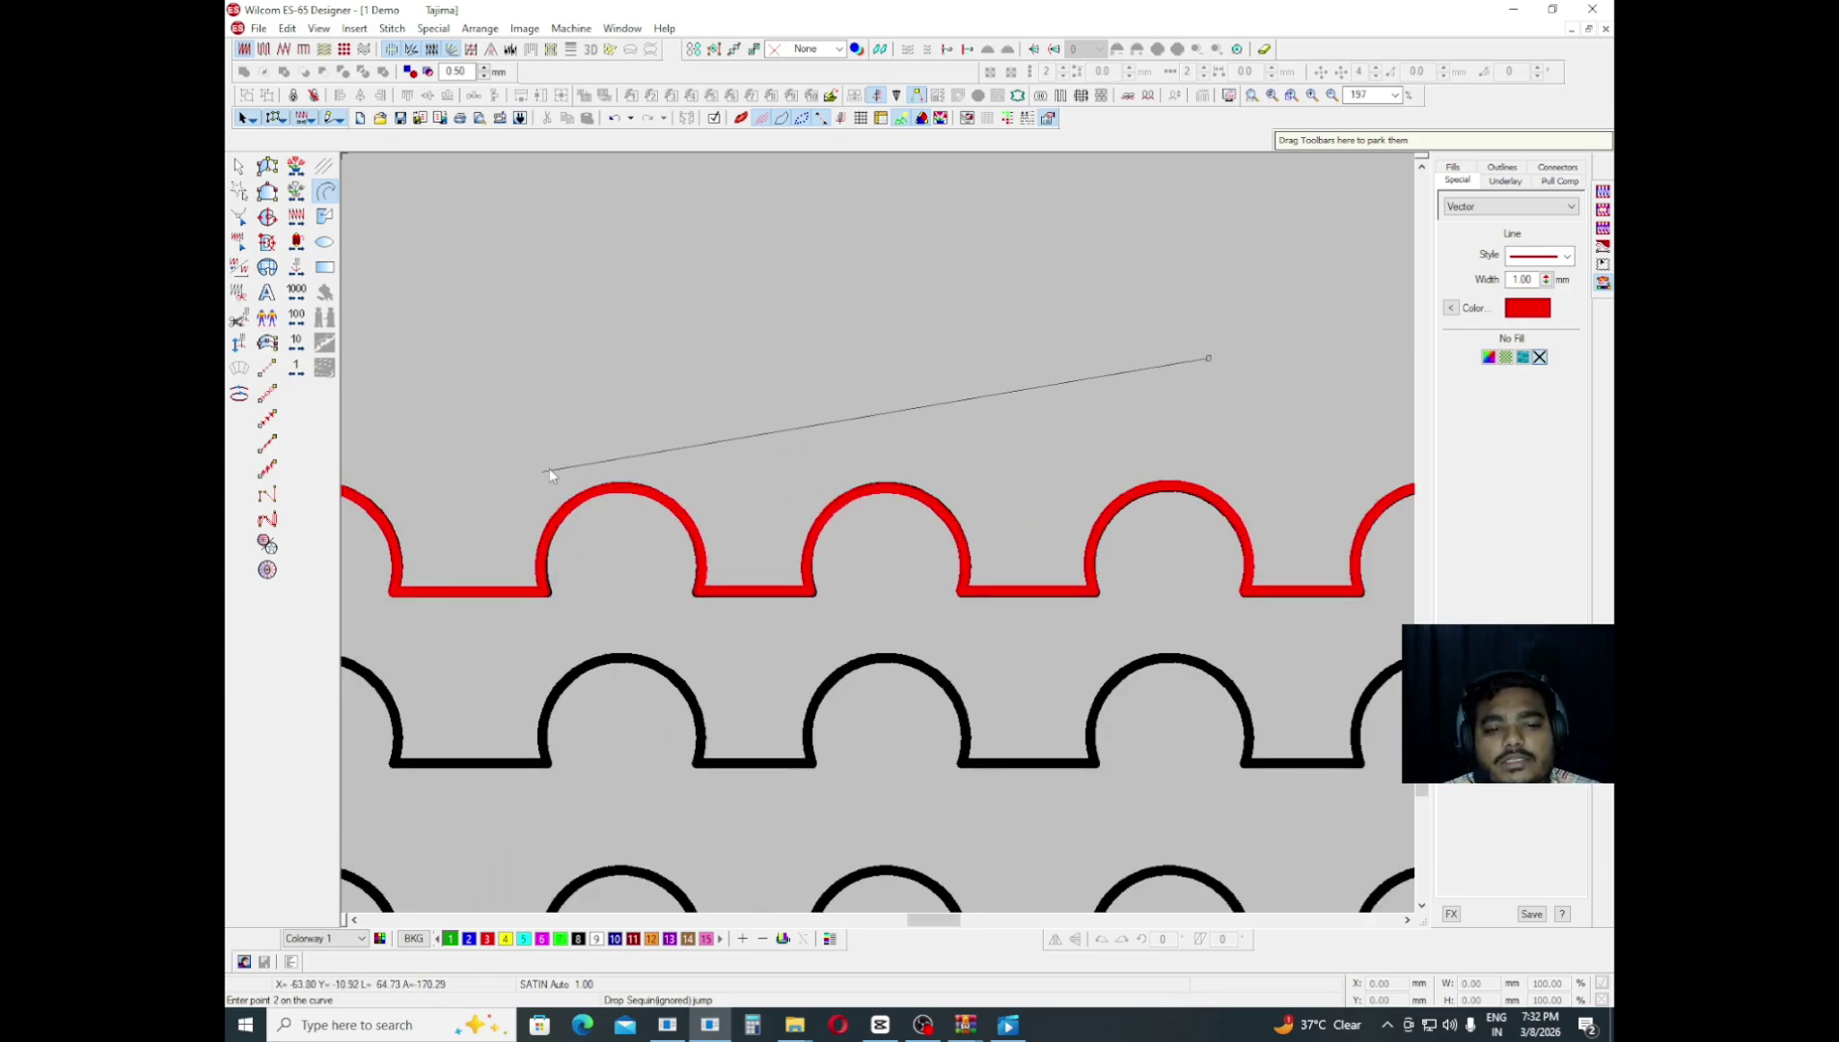
pyautogui.scroll(-1, 386, 462)
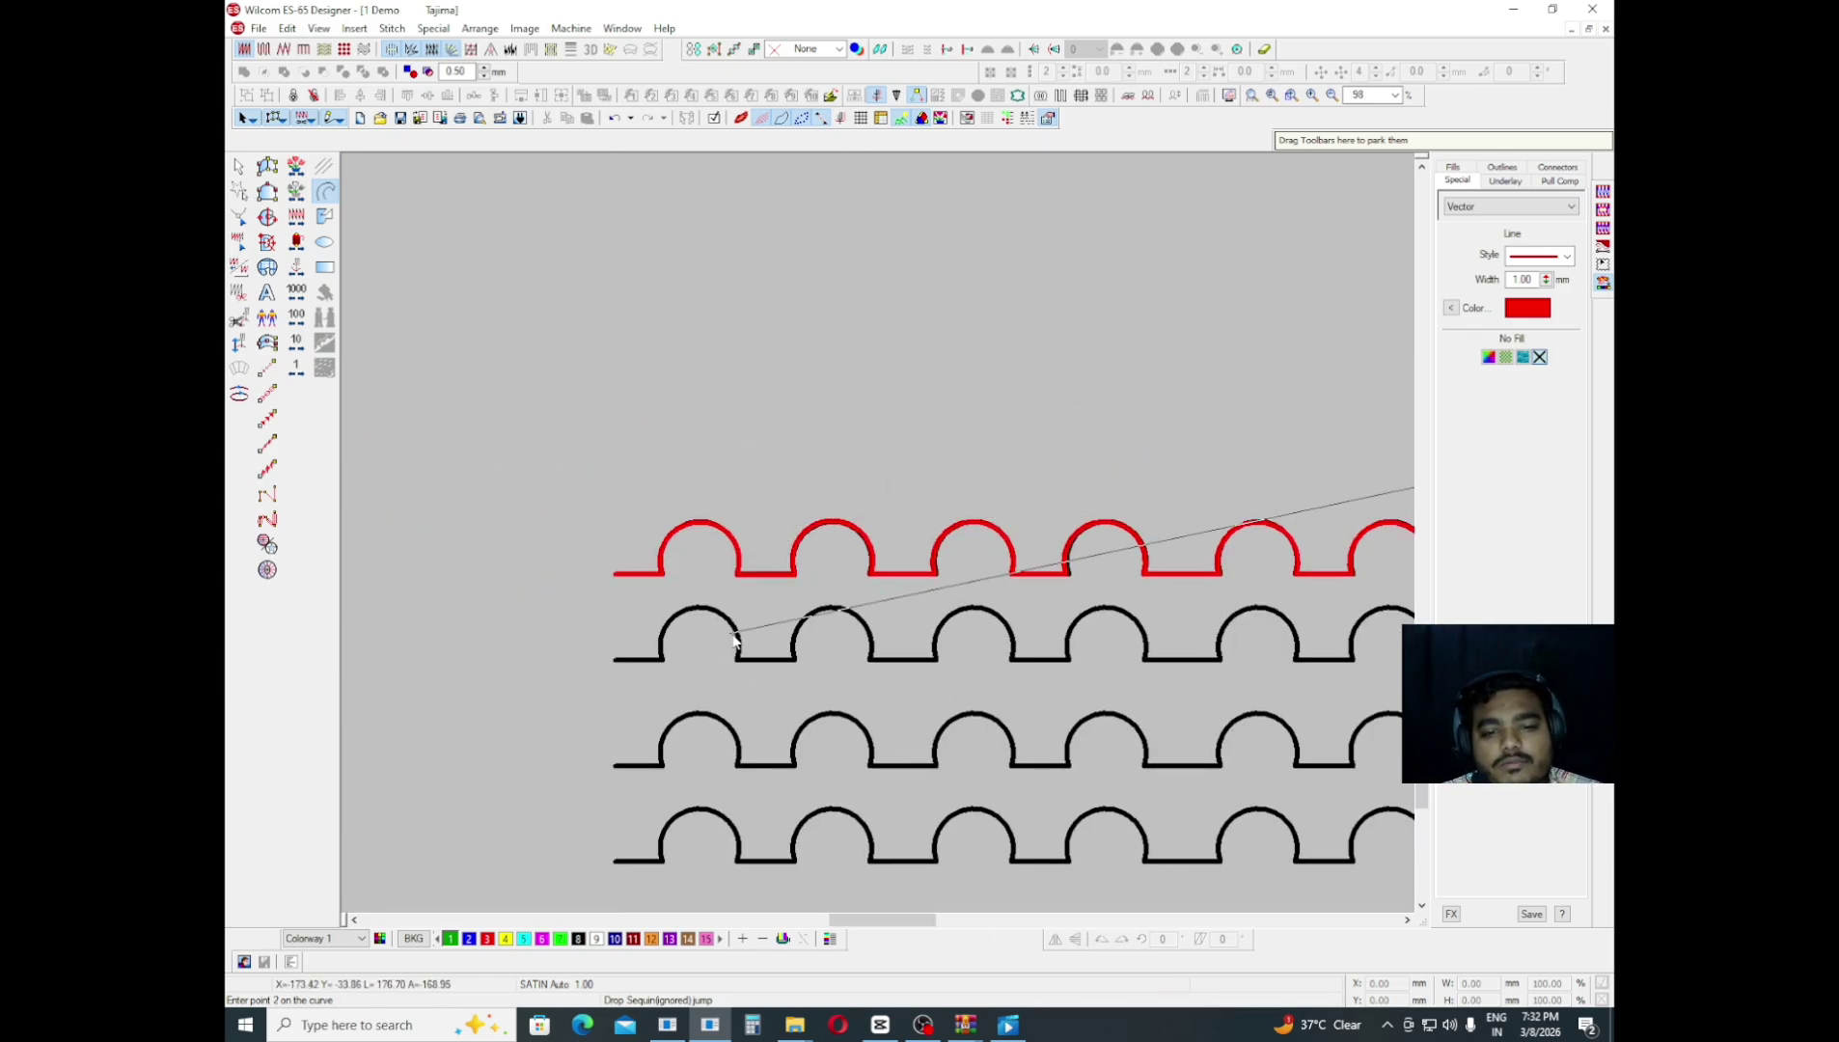
pyautogui.scroll(1, 744, 594)
pyautogui.press('Escape')
# - Select the red traced curve and set its line width to 2 mm
pyautogui.scroll(1, 523, 609)
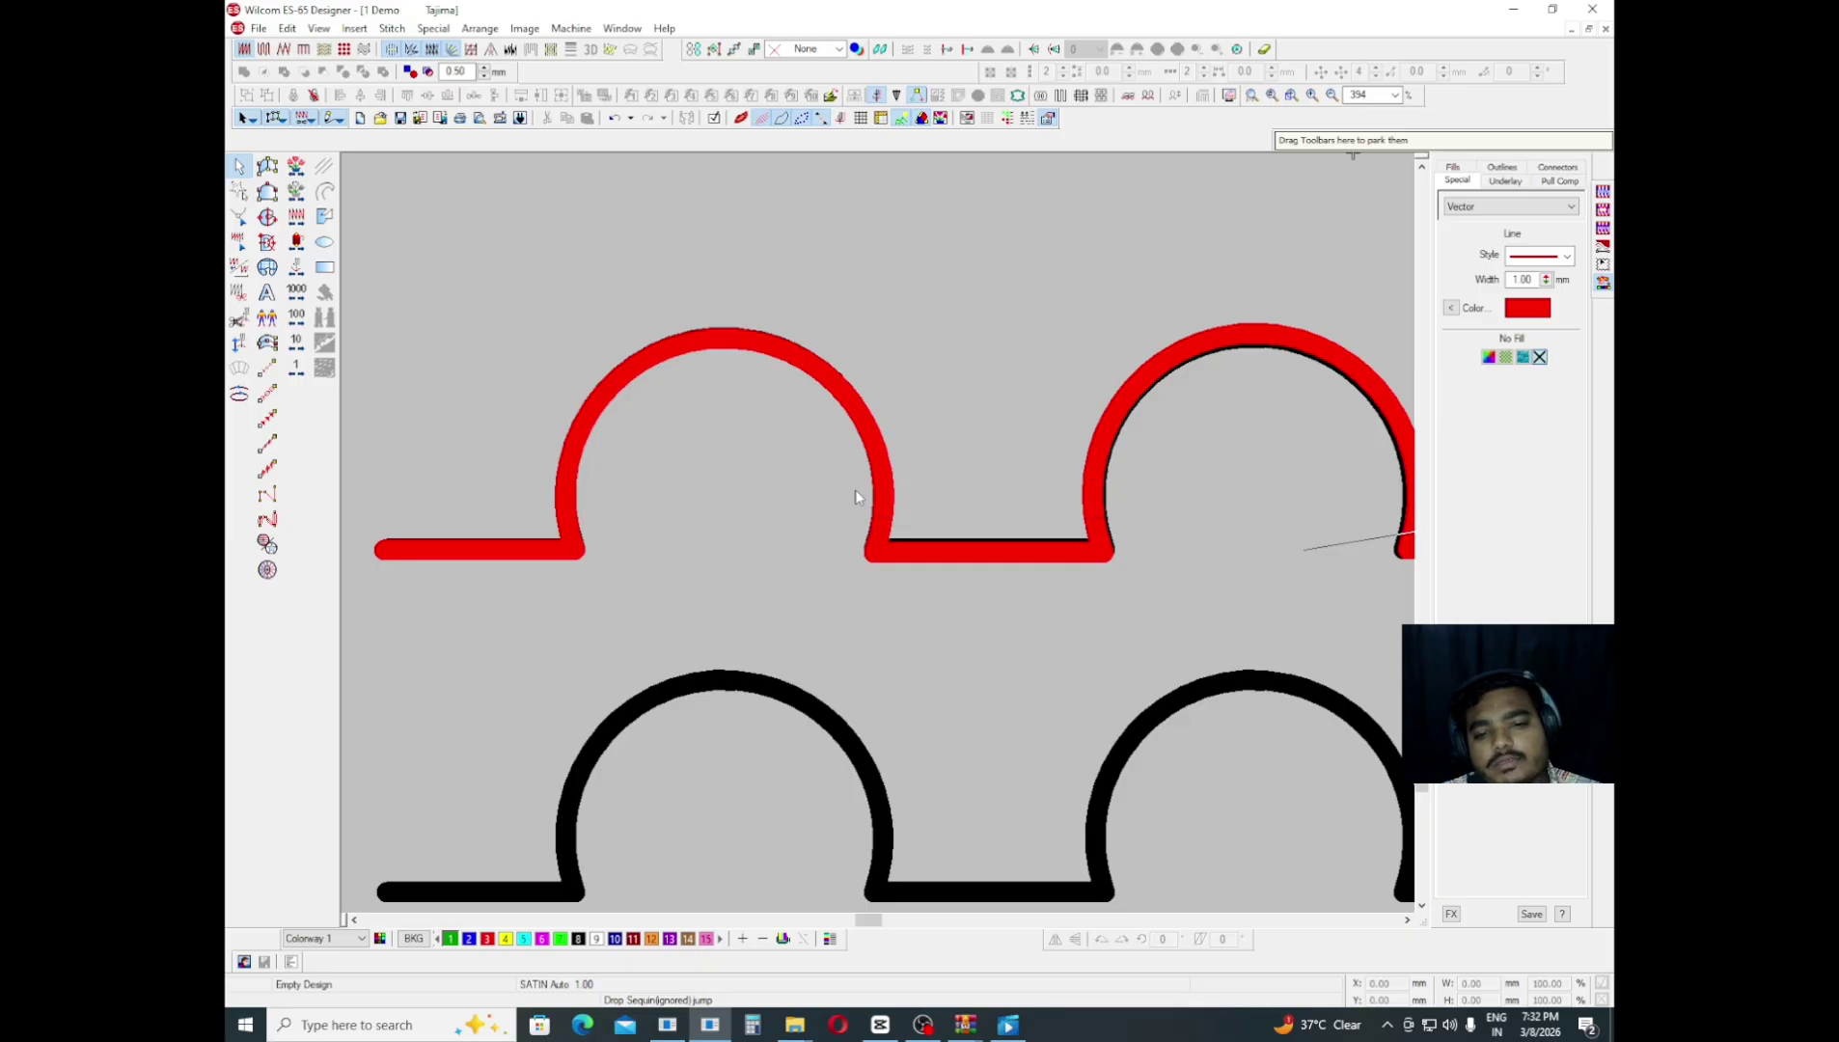
pyautogui.moveTo(981, 548); pyautogui.dragTo(954, 590)
pyautogui.hotkey('ctrl', 'z')
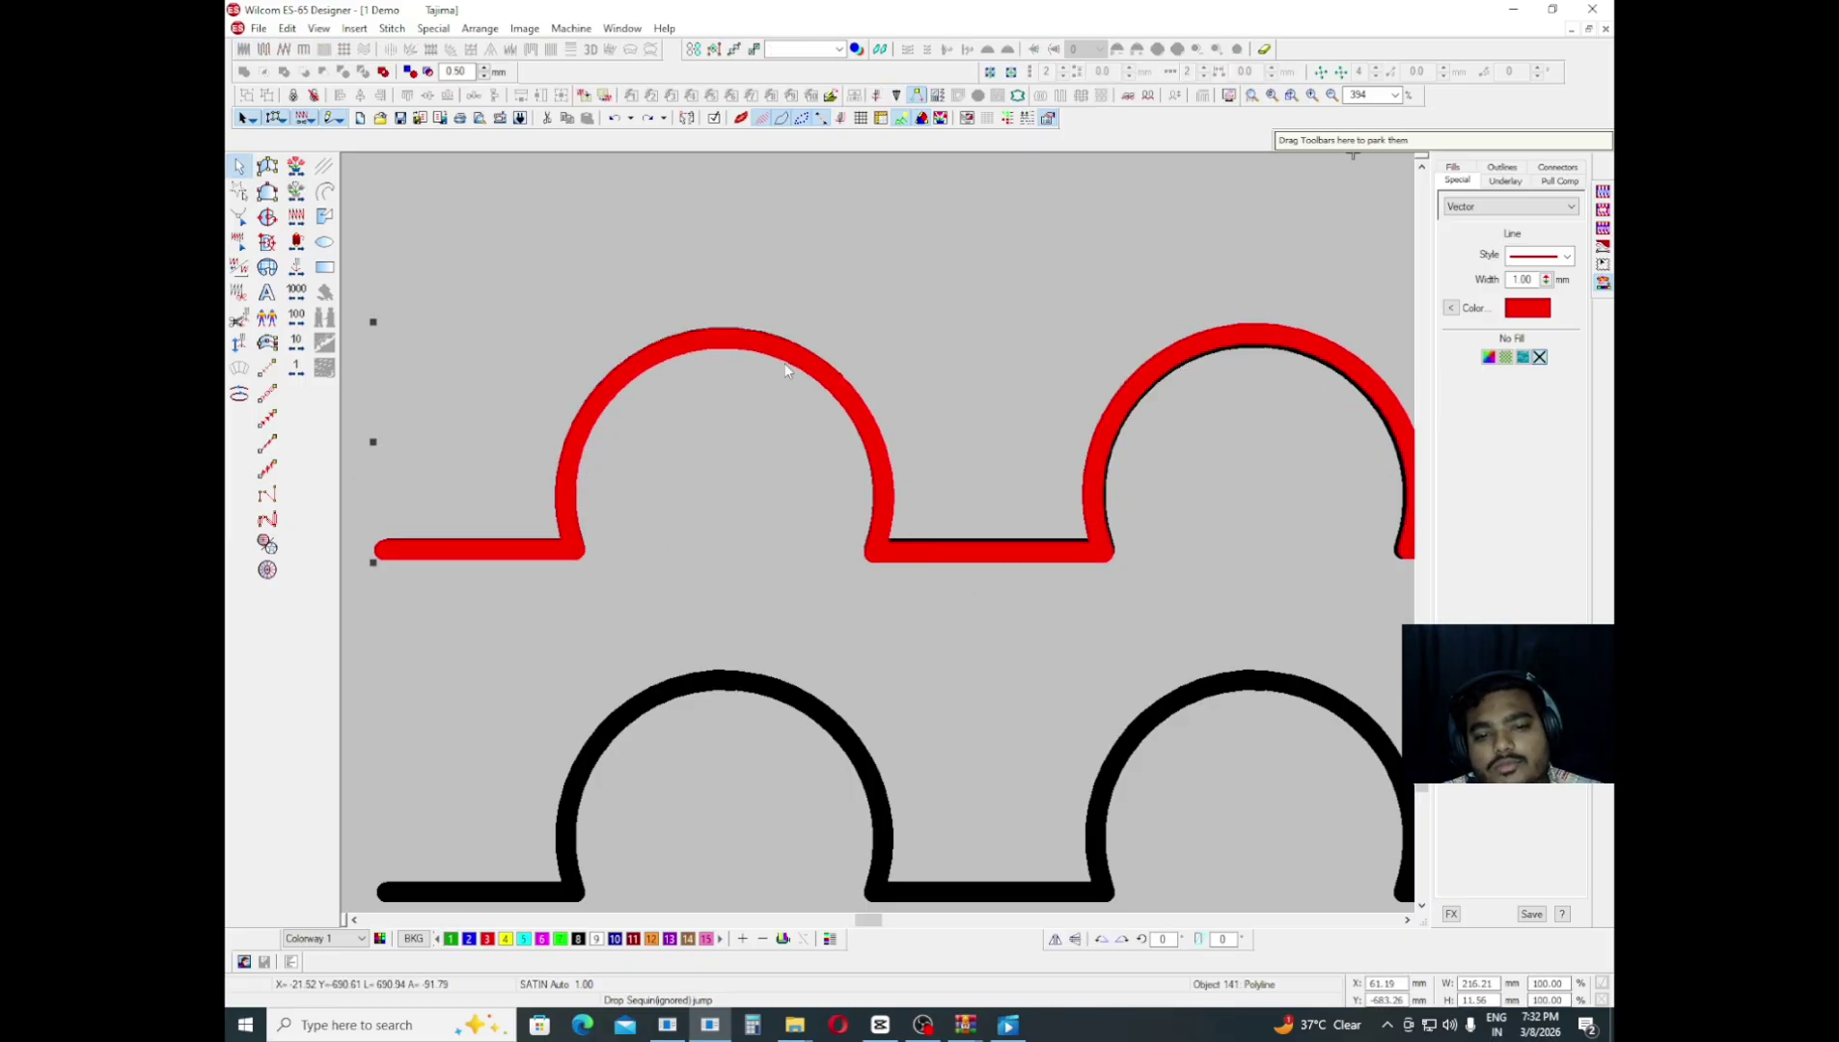
pyautogui.doubleClick(1537, 280)
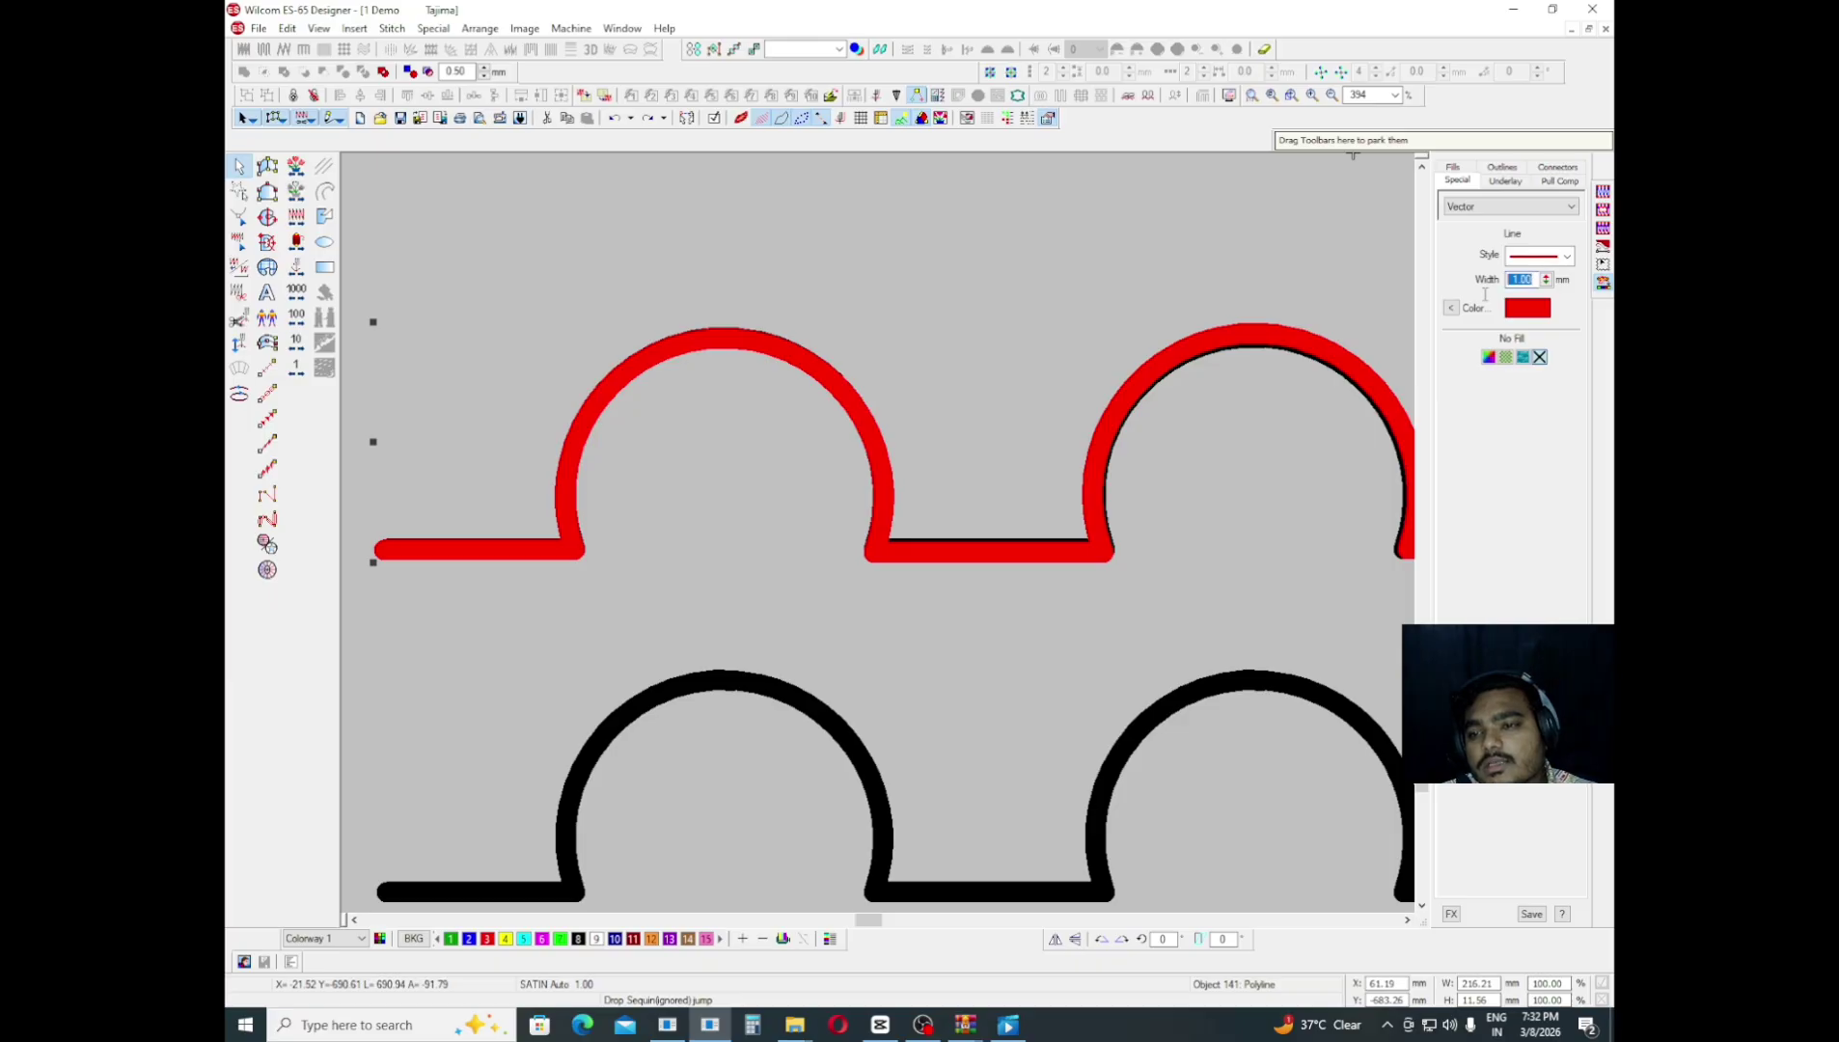
pyautogui.write('2')
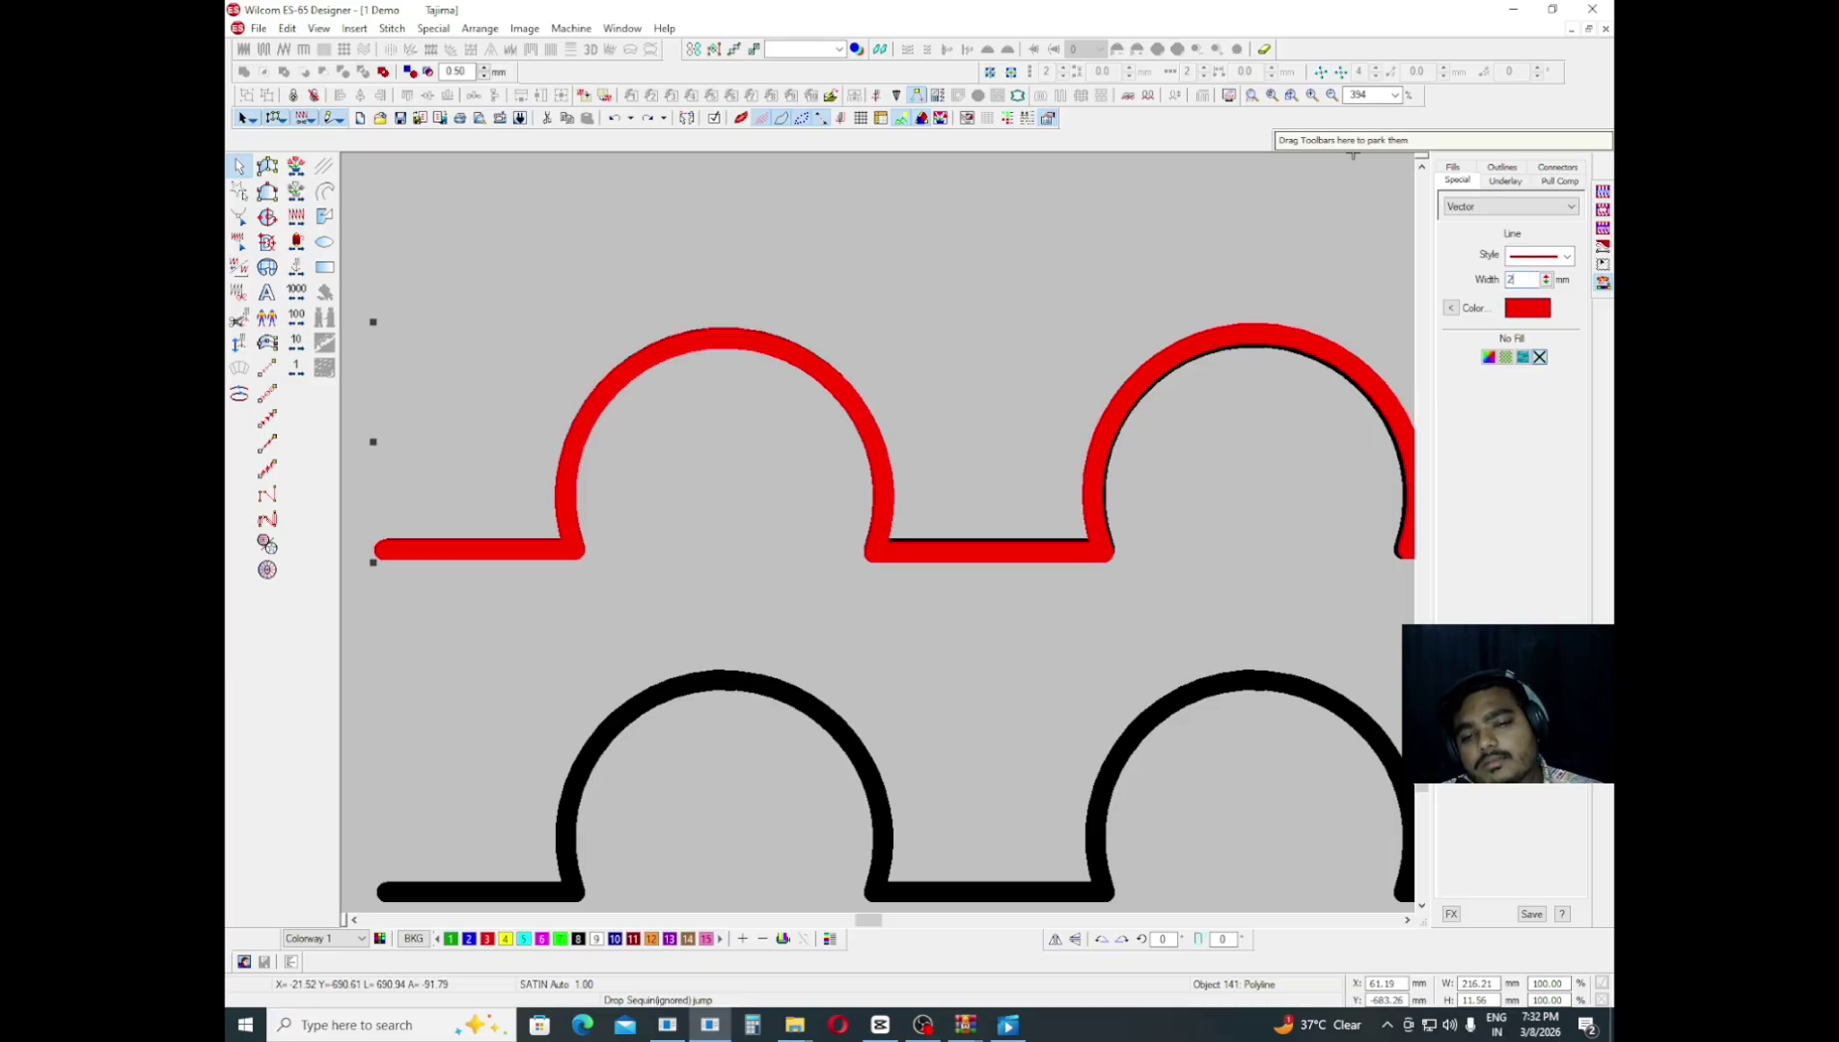
pyautogui.press('Return')
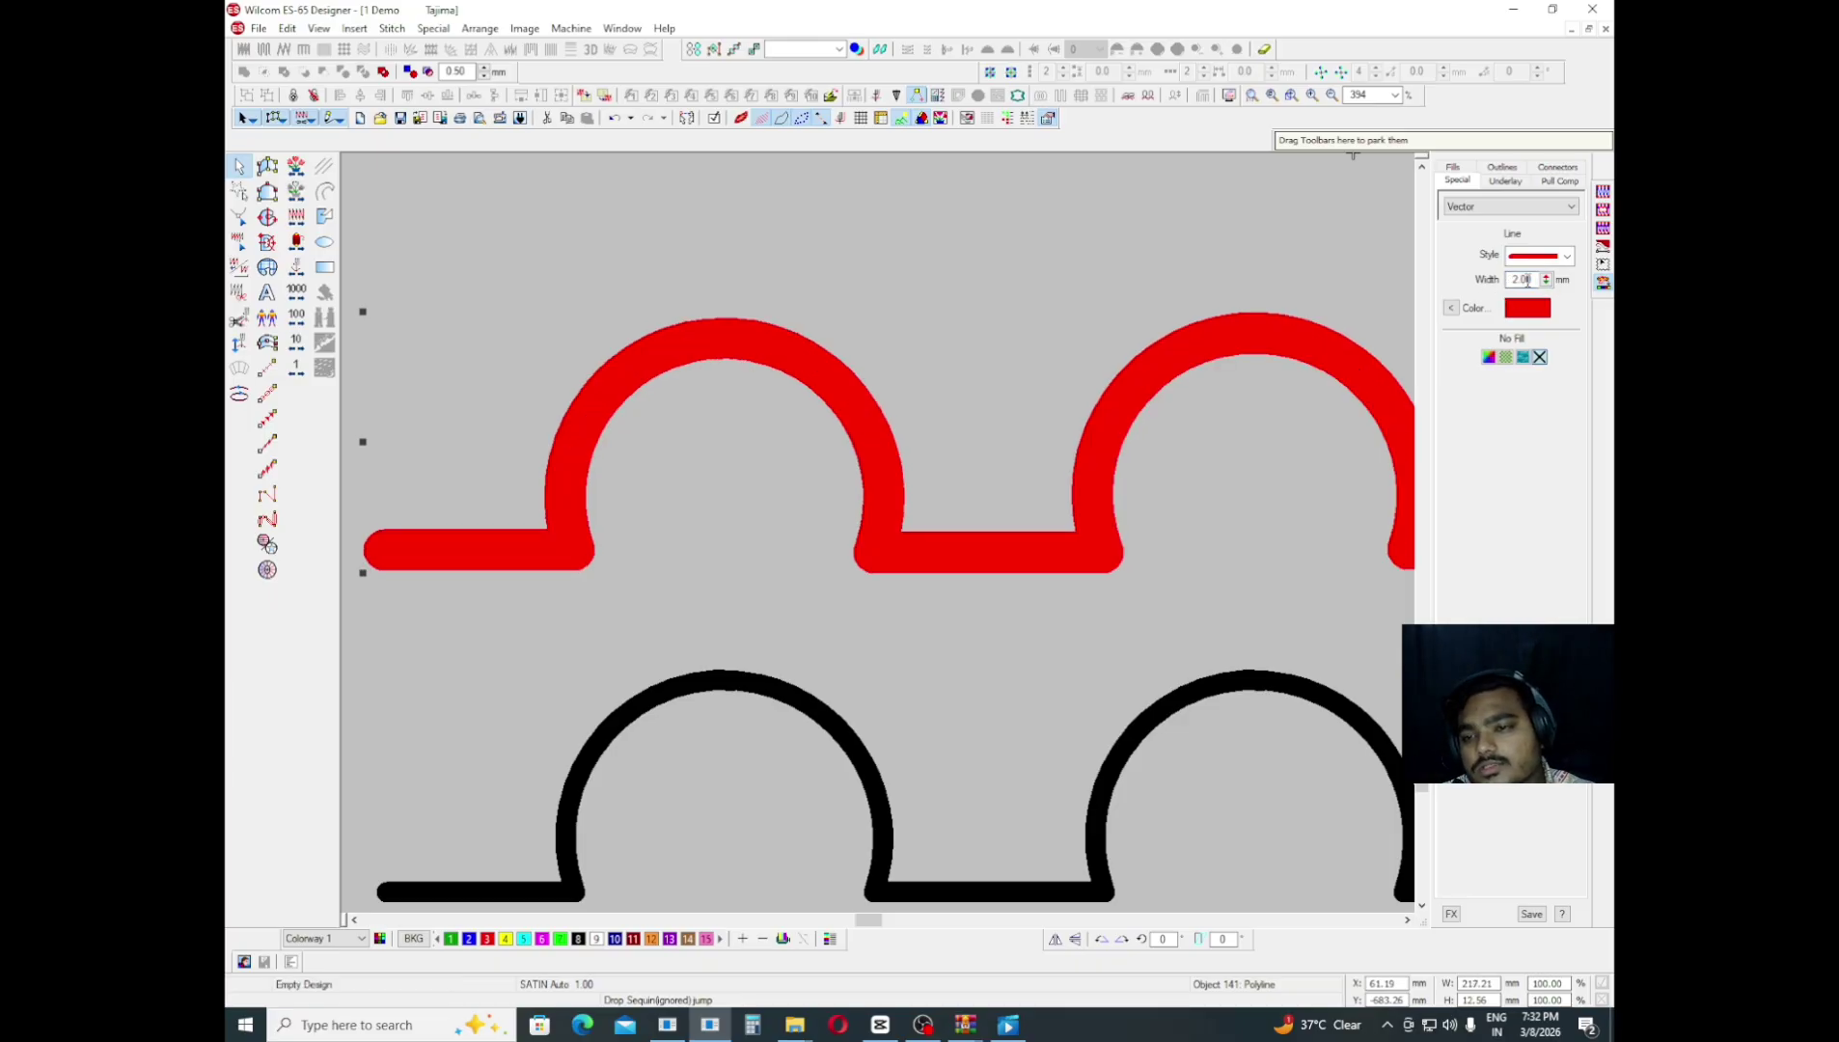
# - Set the red curve's line width back to 1 mm and deselect it
pyautogui.doubleClick(1532, 279)
pyautogui.write('1')
pyautogui.press('Return')
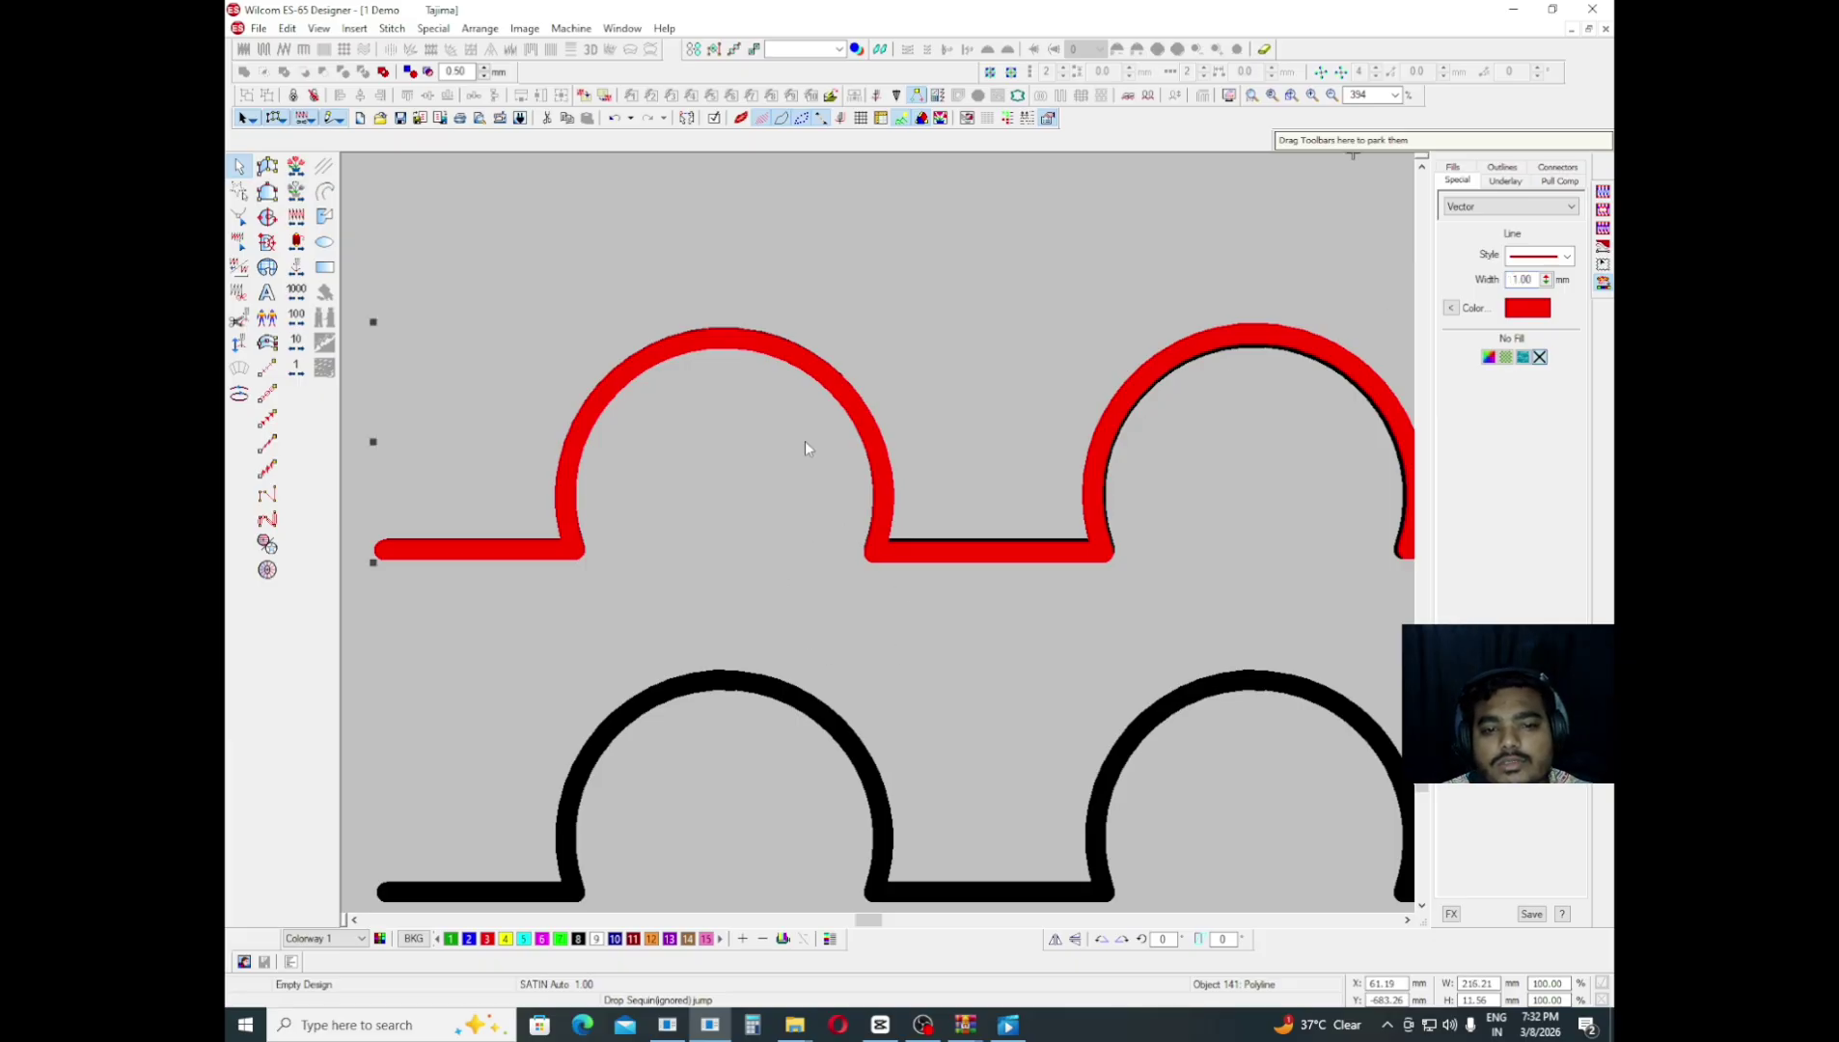
pyautogui.press('Escape')
# - Examine along the top scalloped line how closely the red curve covers the black outline
pyautogui.scroll(1, 878, 531)
pyautogui.middleClick(1134, 564)
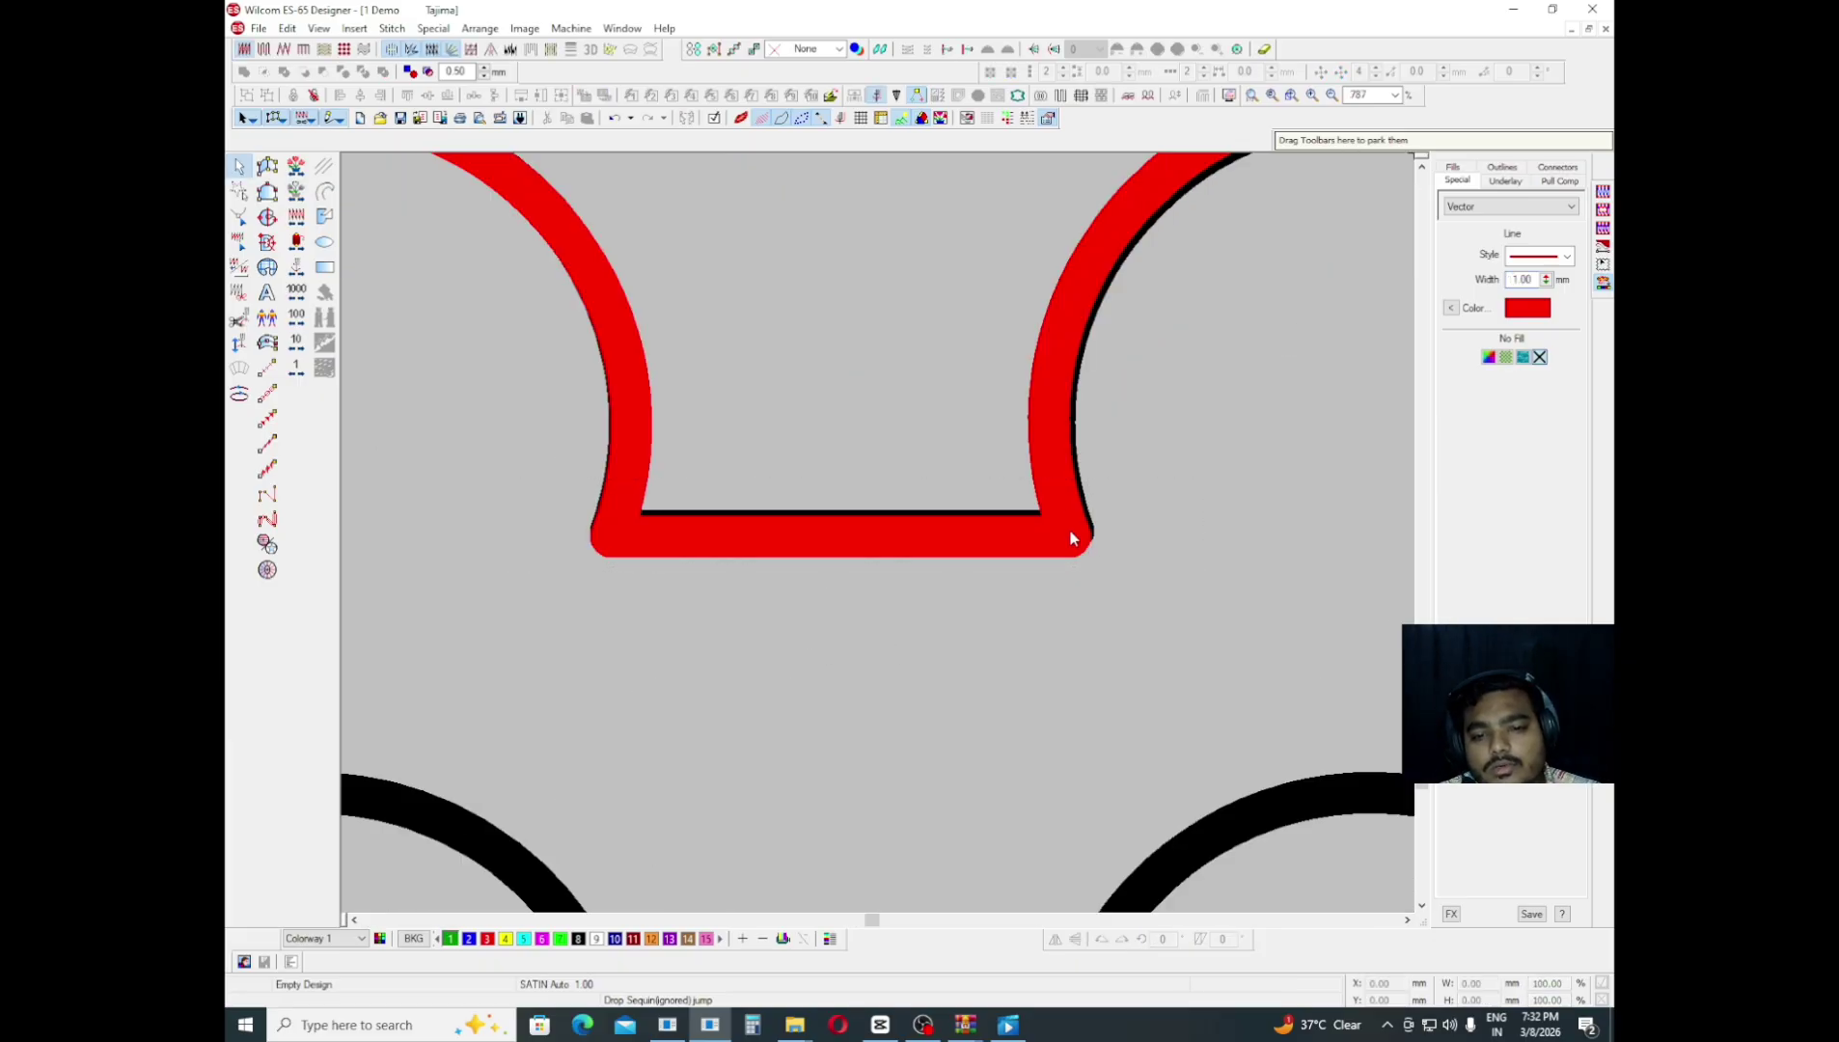
pyautogui.scroll(1, 1073, 538)
pyautogui.scroll(-2, 984, 532)
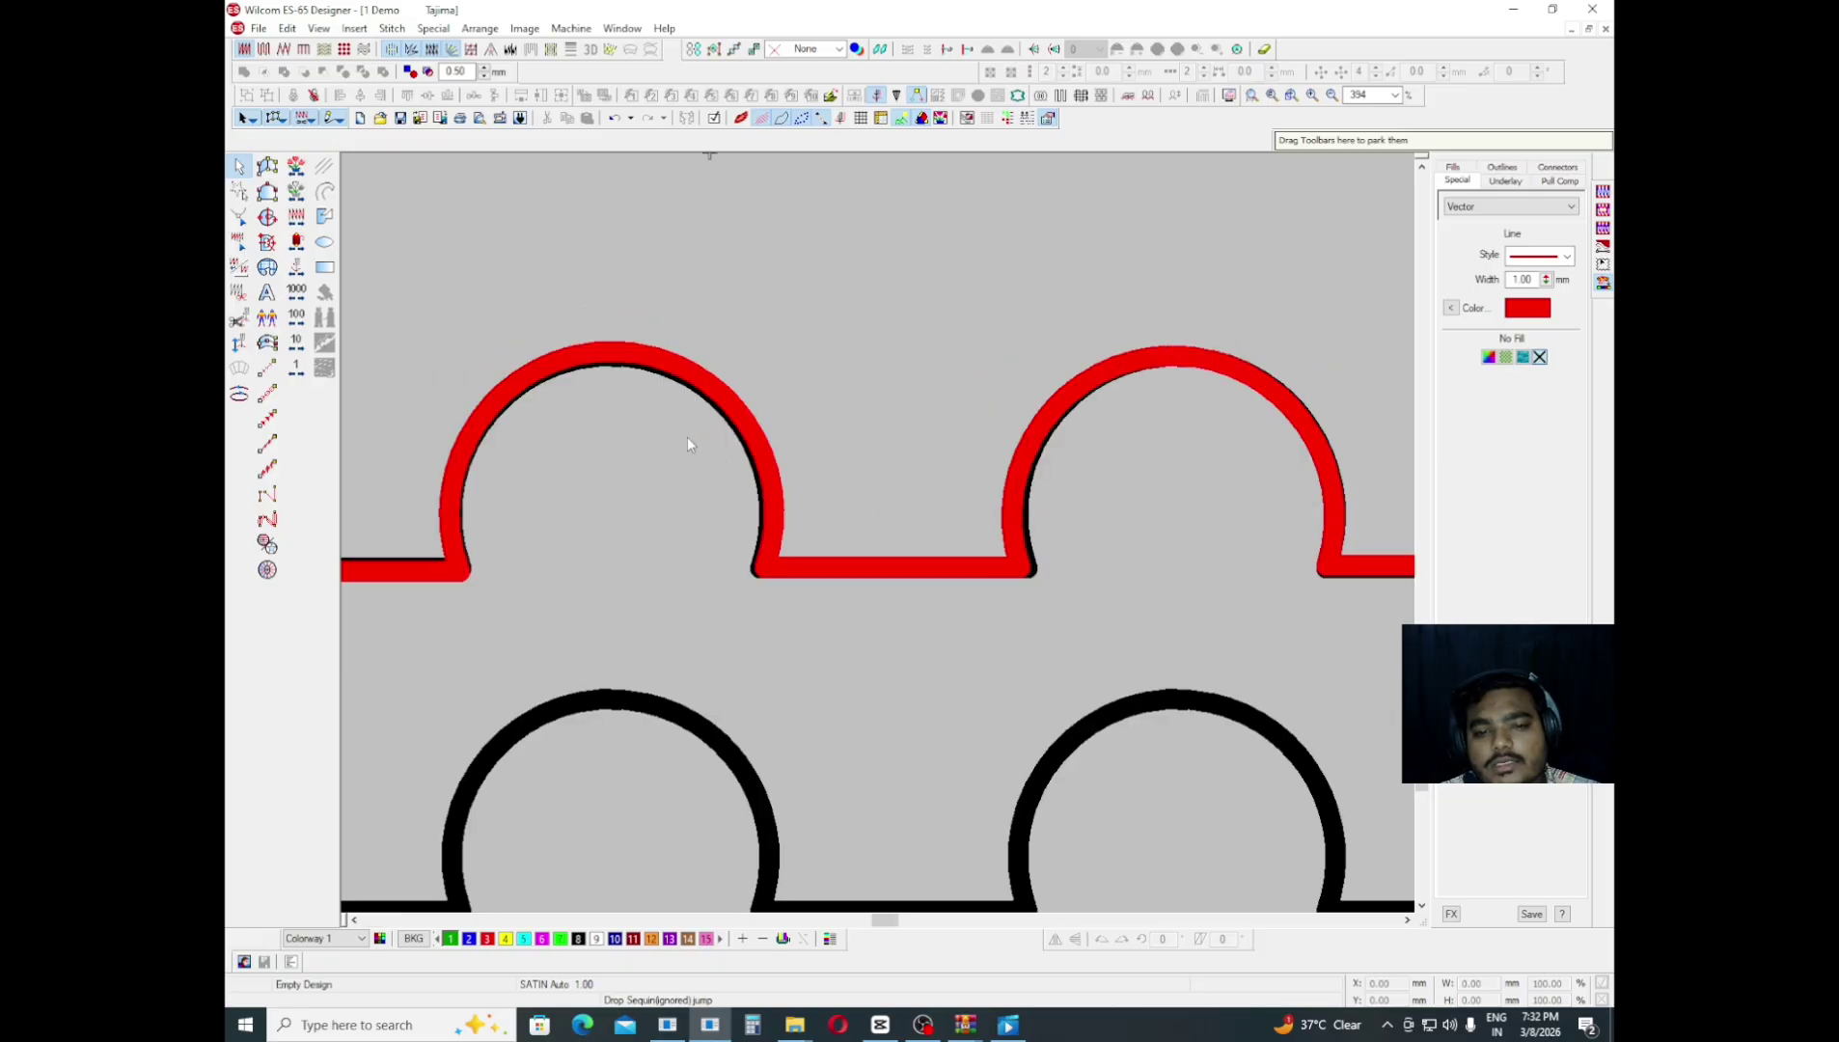
pyautogui.scroll(-1, 1081, 541)
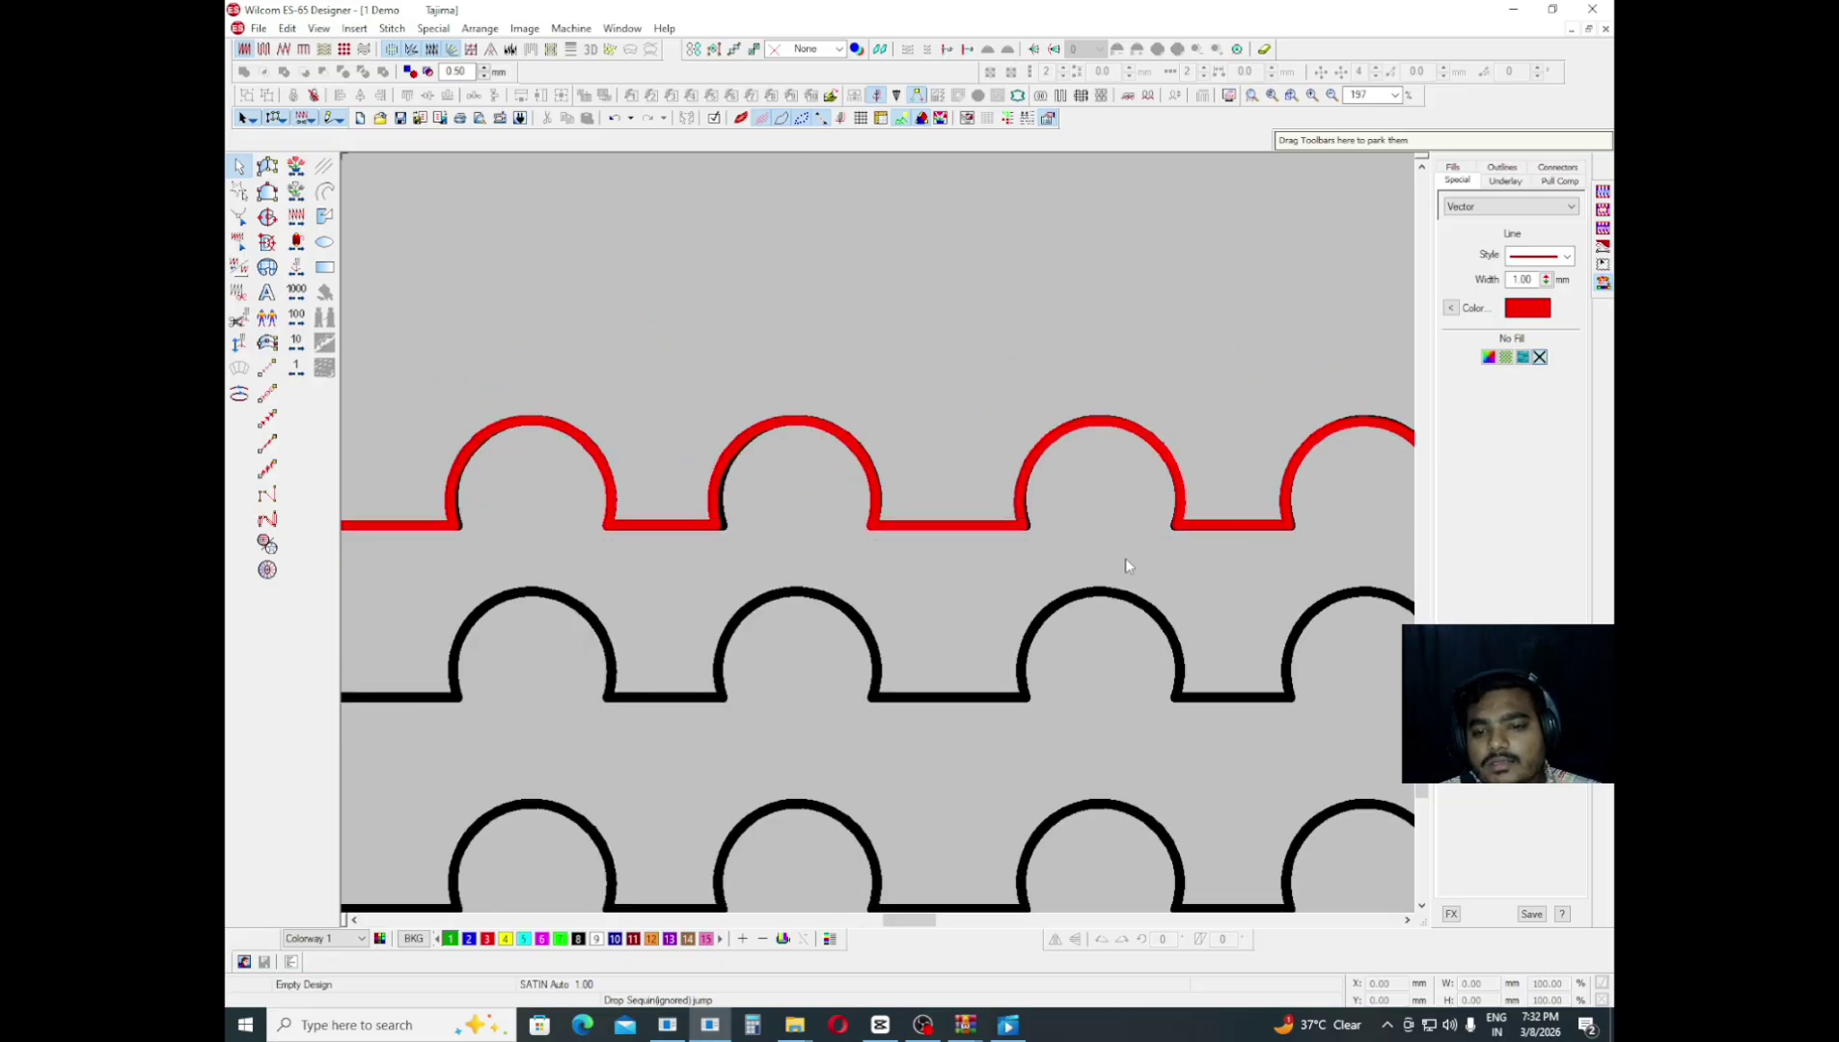
pyautogui.middleClick(1124, 545)
pyautogui.scroll(-1, 569, 401)
pyautogui.middleClick(584, 465)
pyautogui.scroll(1, 701, 491)
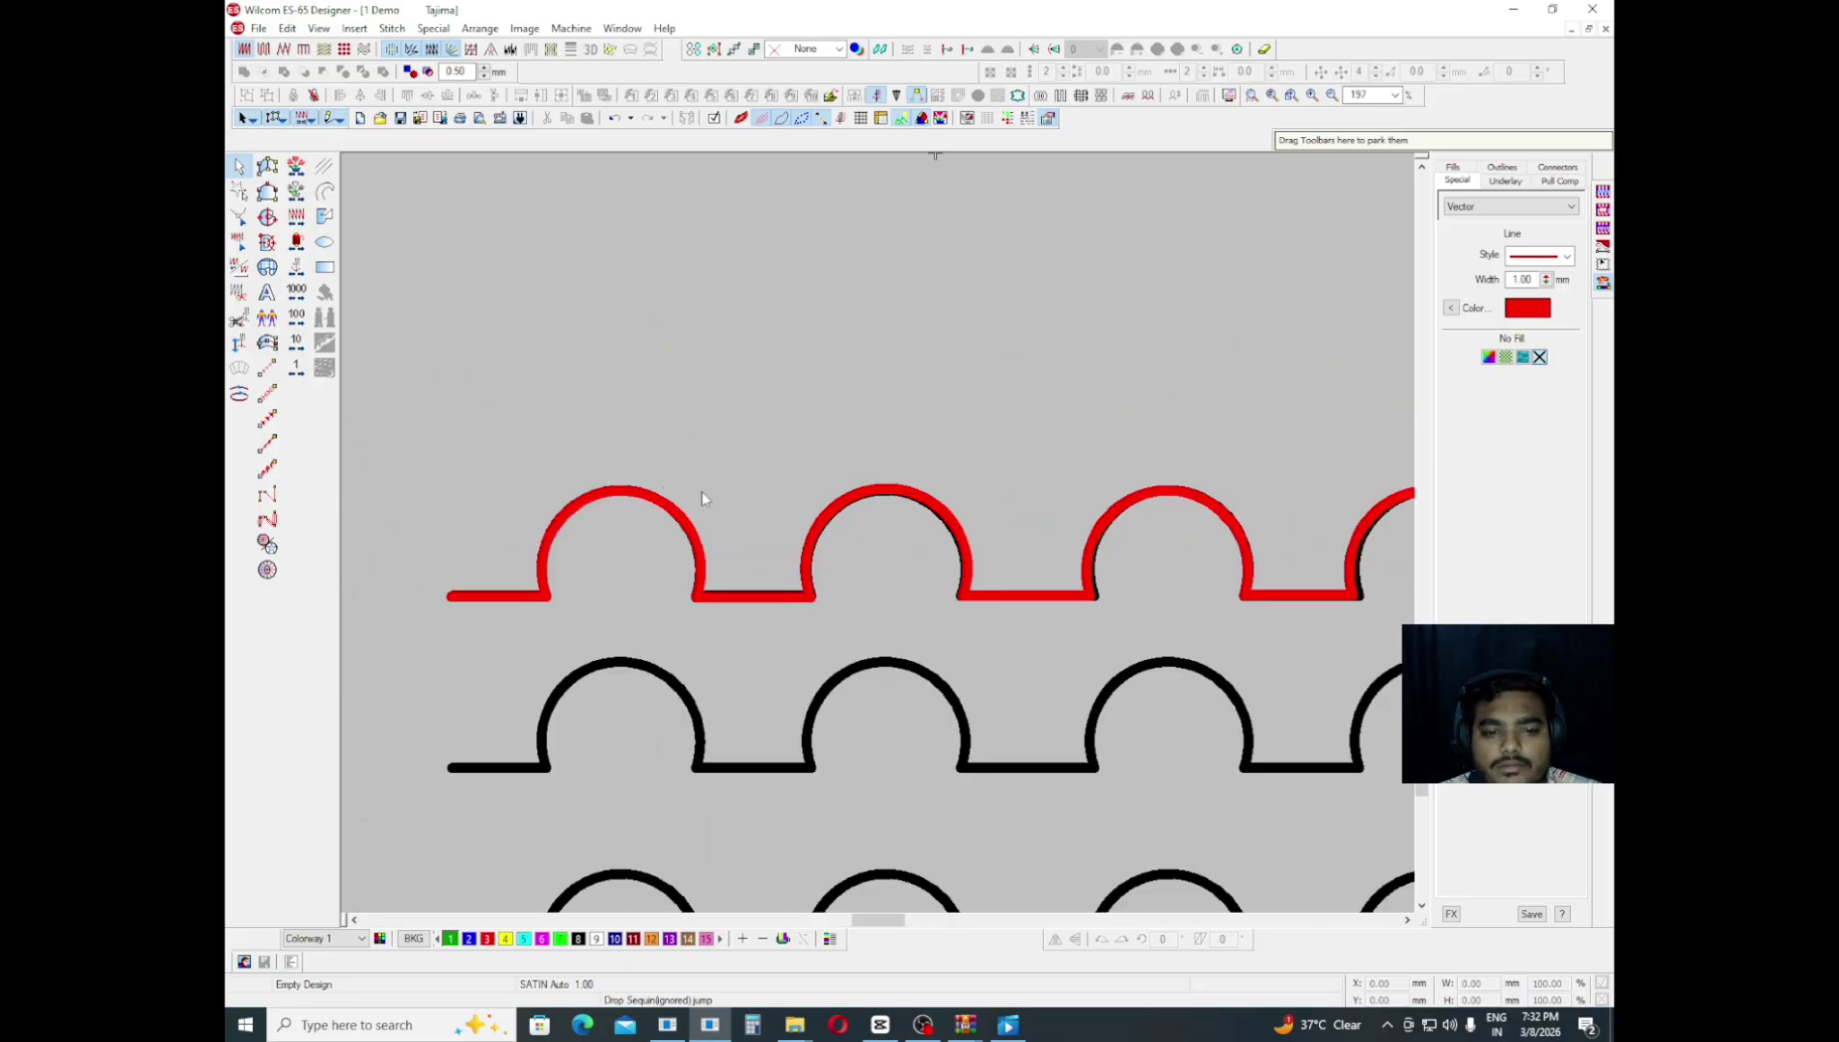
# - Select the red traced curve and display its control points with the Reshape tool
pyautogui.click(588, 502)
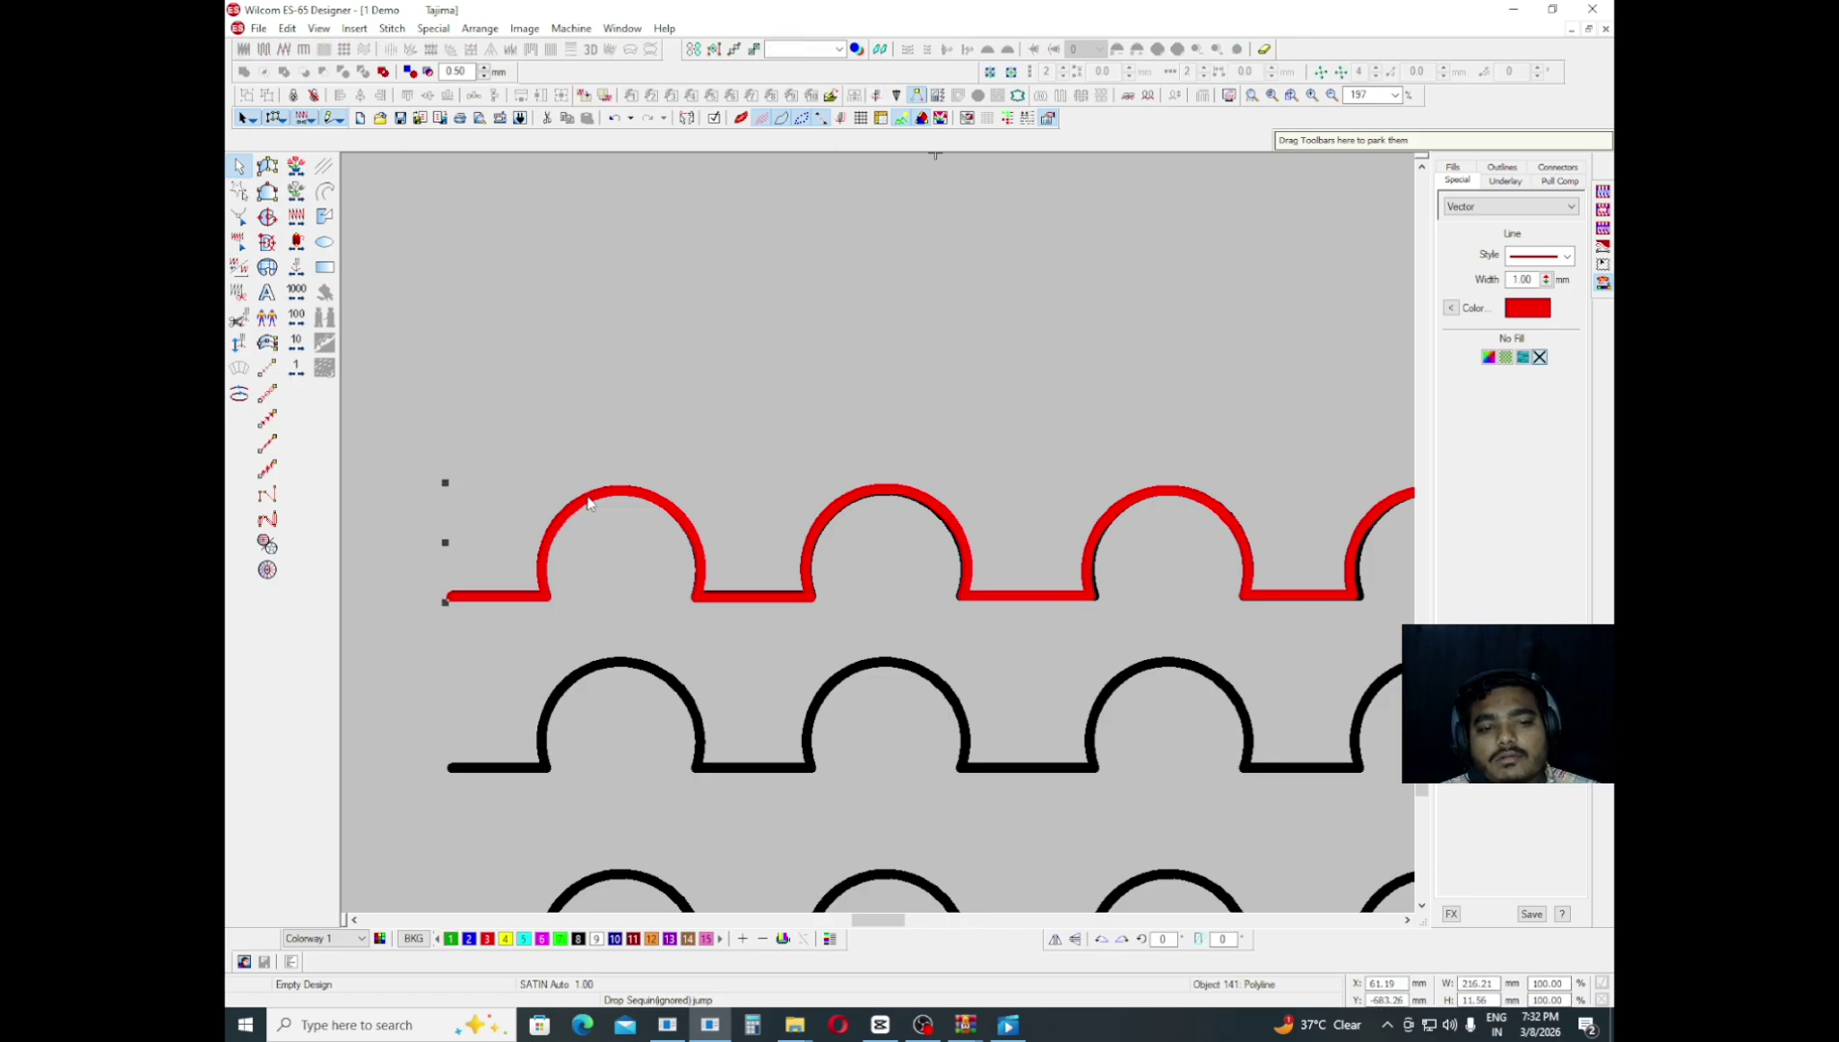
pyautogui.press('Escape')
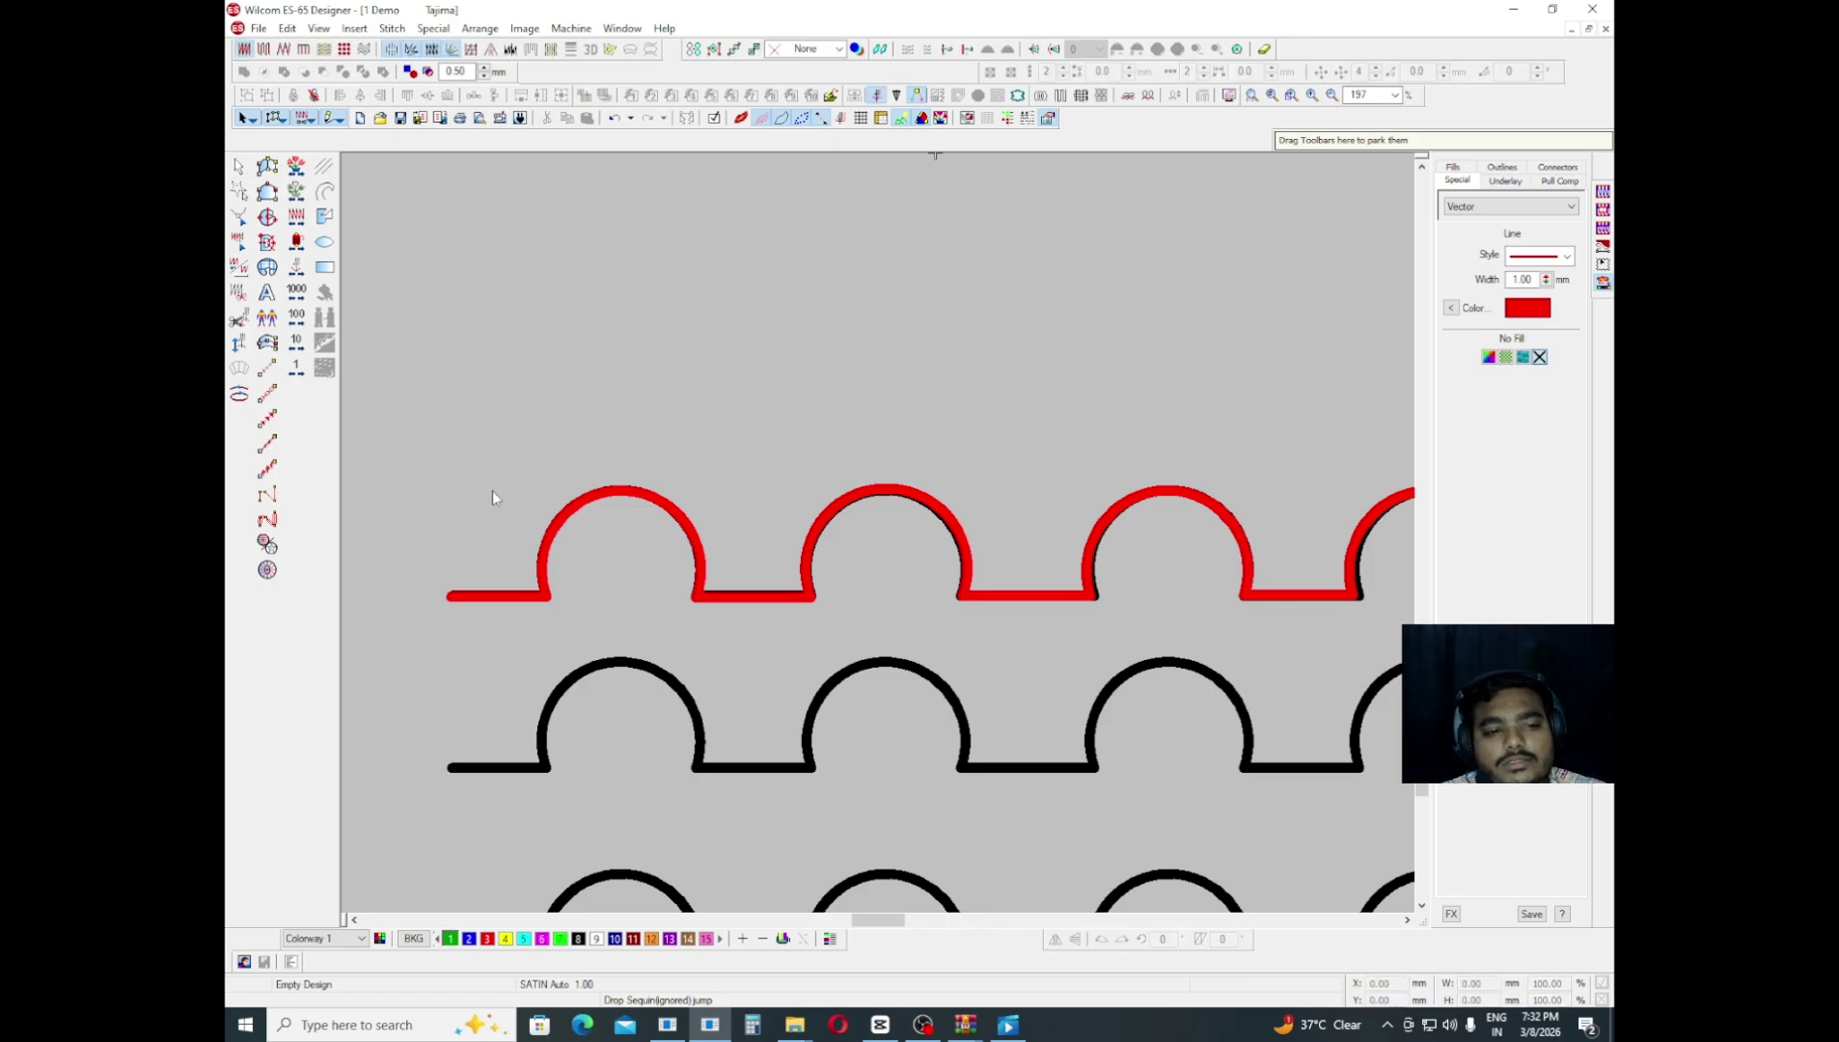
pyautogui.click(611, 499)
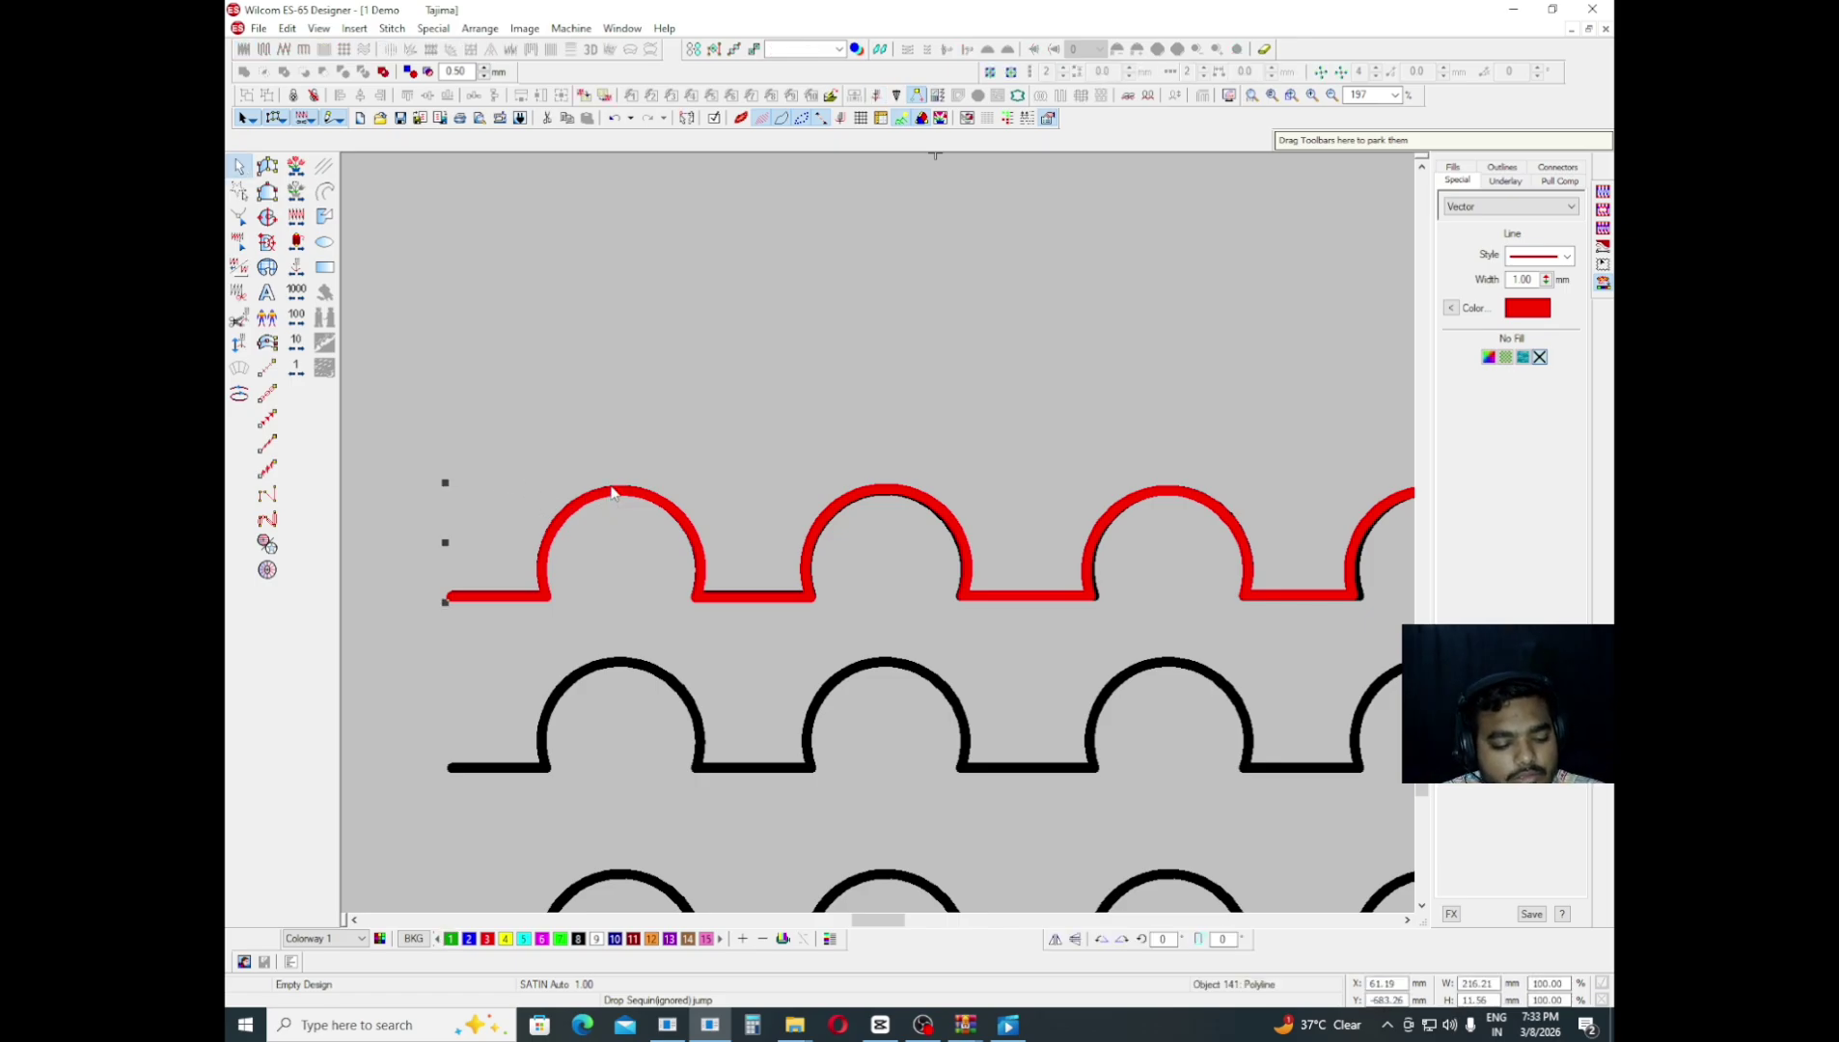
pyautogui.press('h')
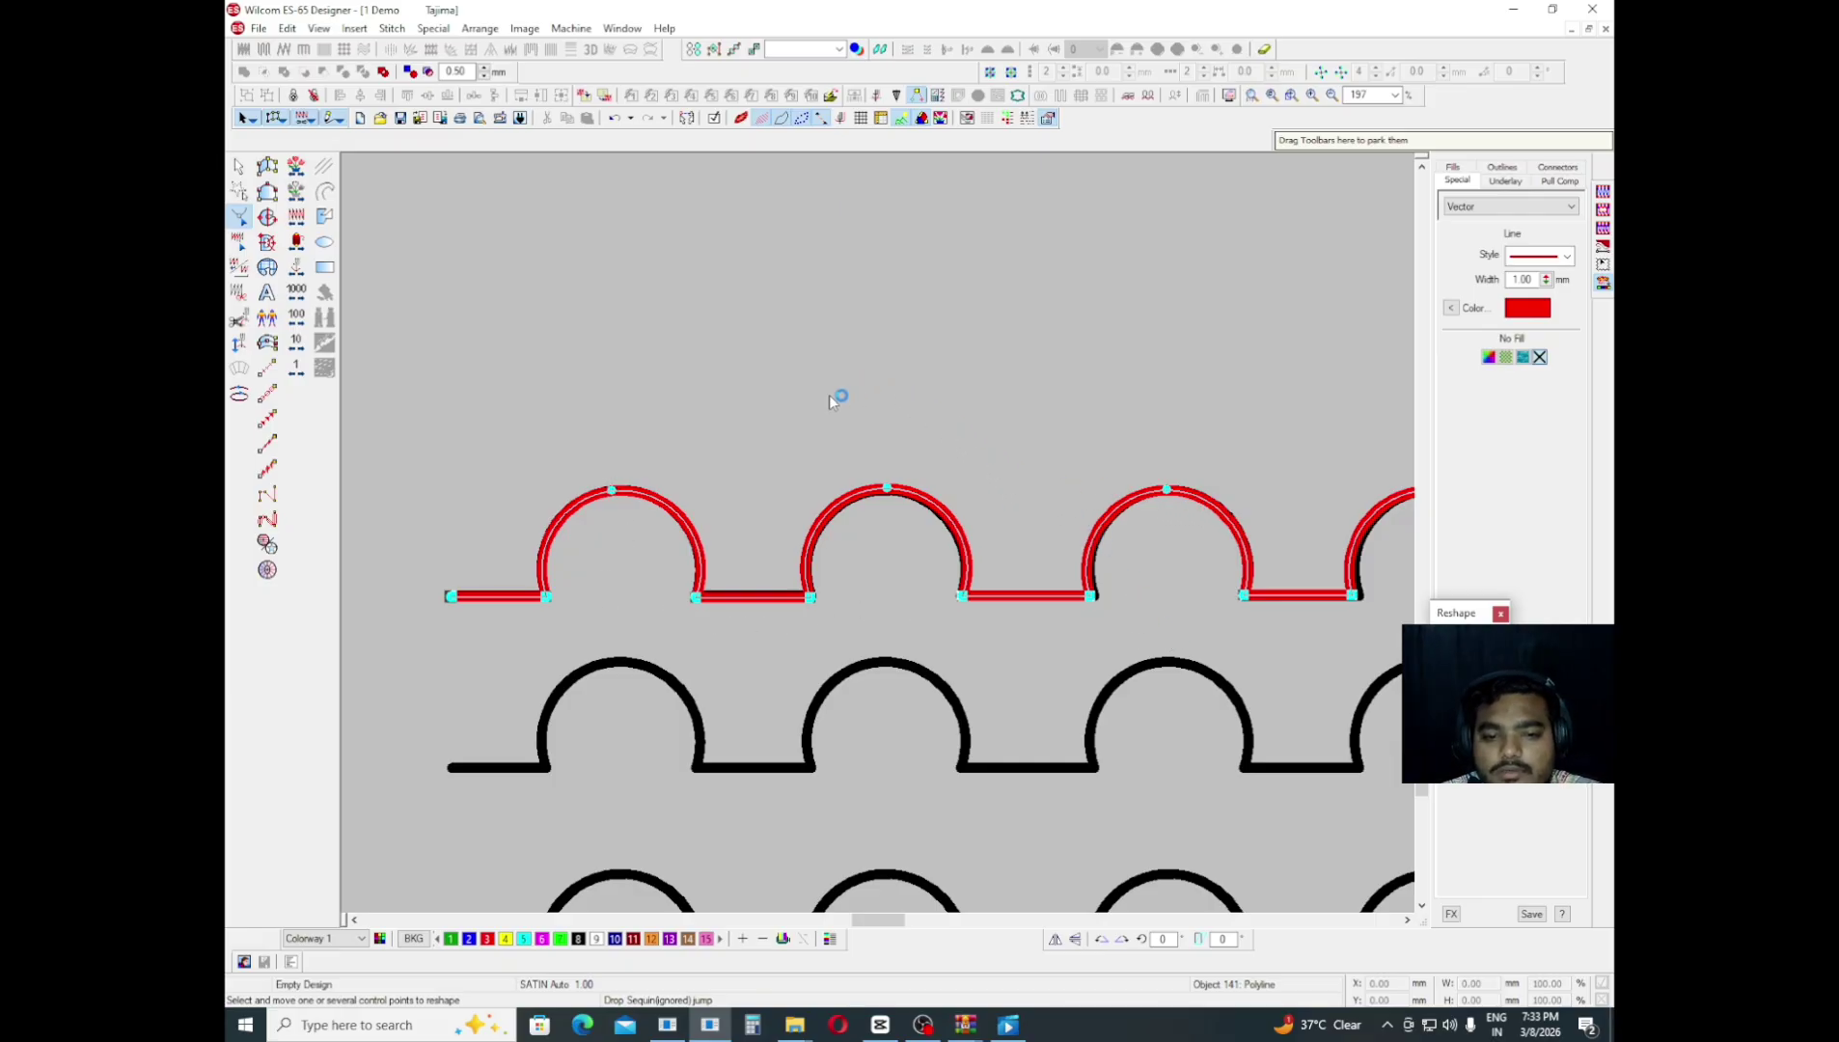
# - Select both control points of the red curve's first straight segment and nudge them slightly upward
pyautogui.moveTo(829, 395); pyautogui.dragTo(500, 464)
pyautogui.press('z')
pyautogui.scroll(-1, 838, 567)
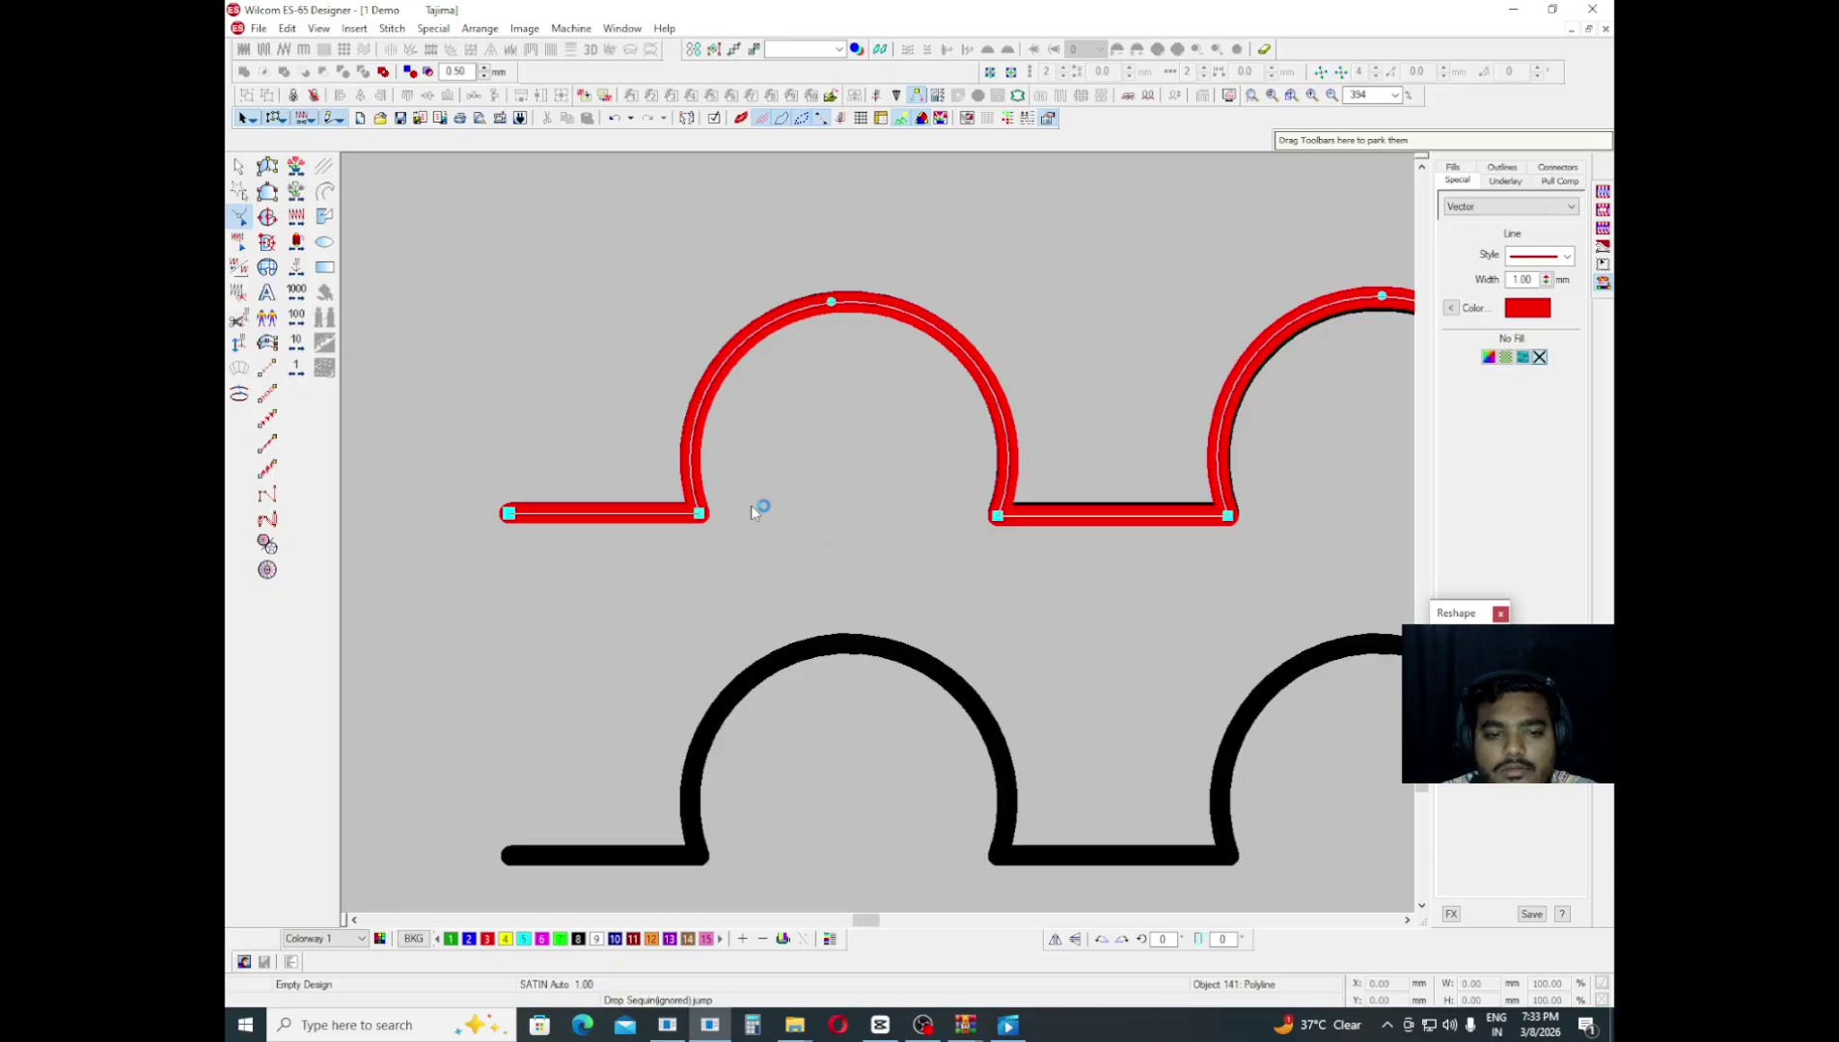
pyautogui.press('z')
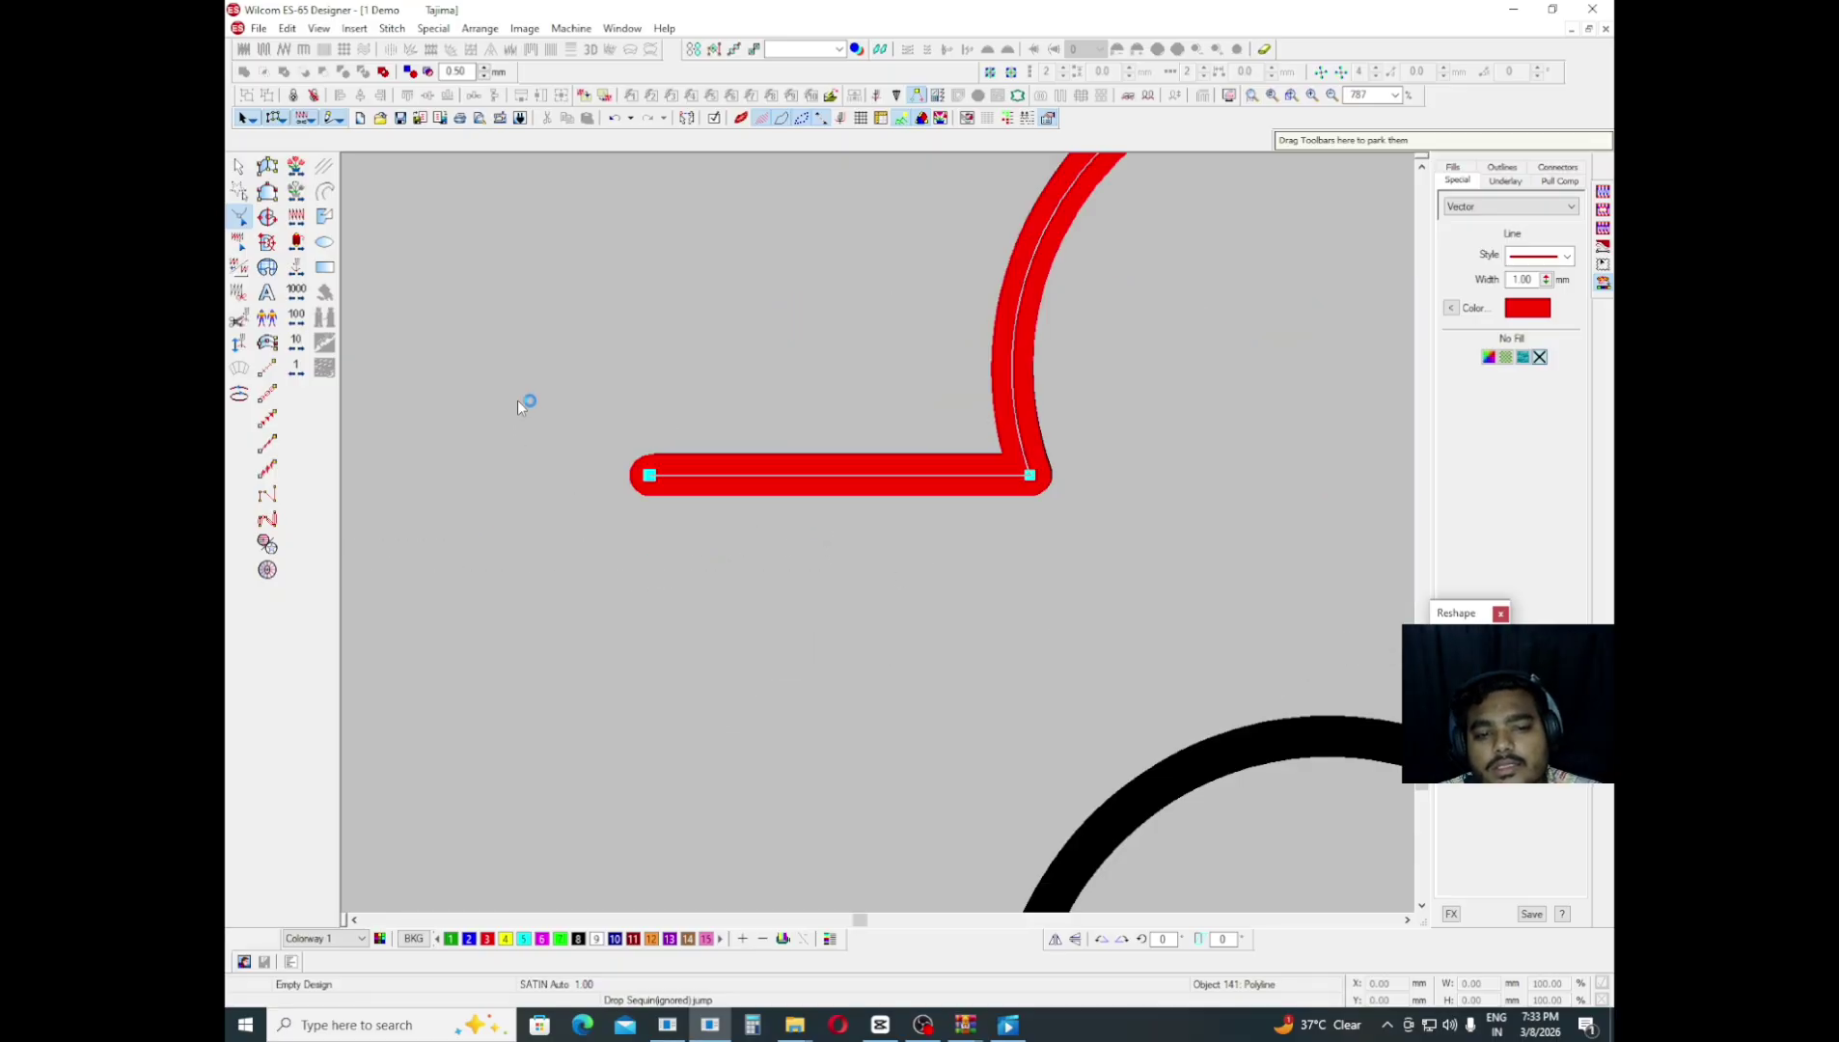
pyautogui.press('z')
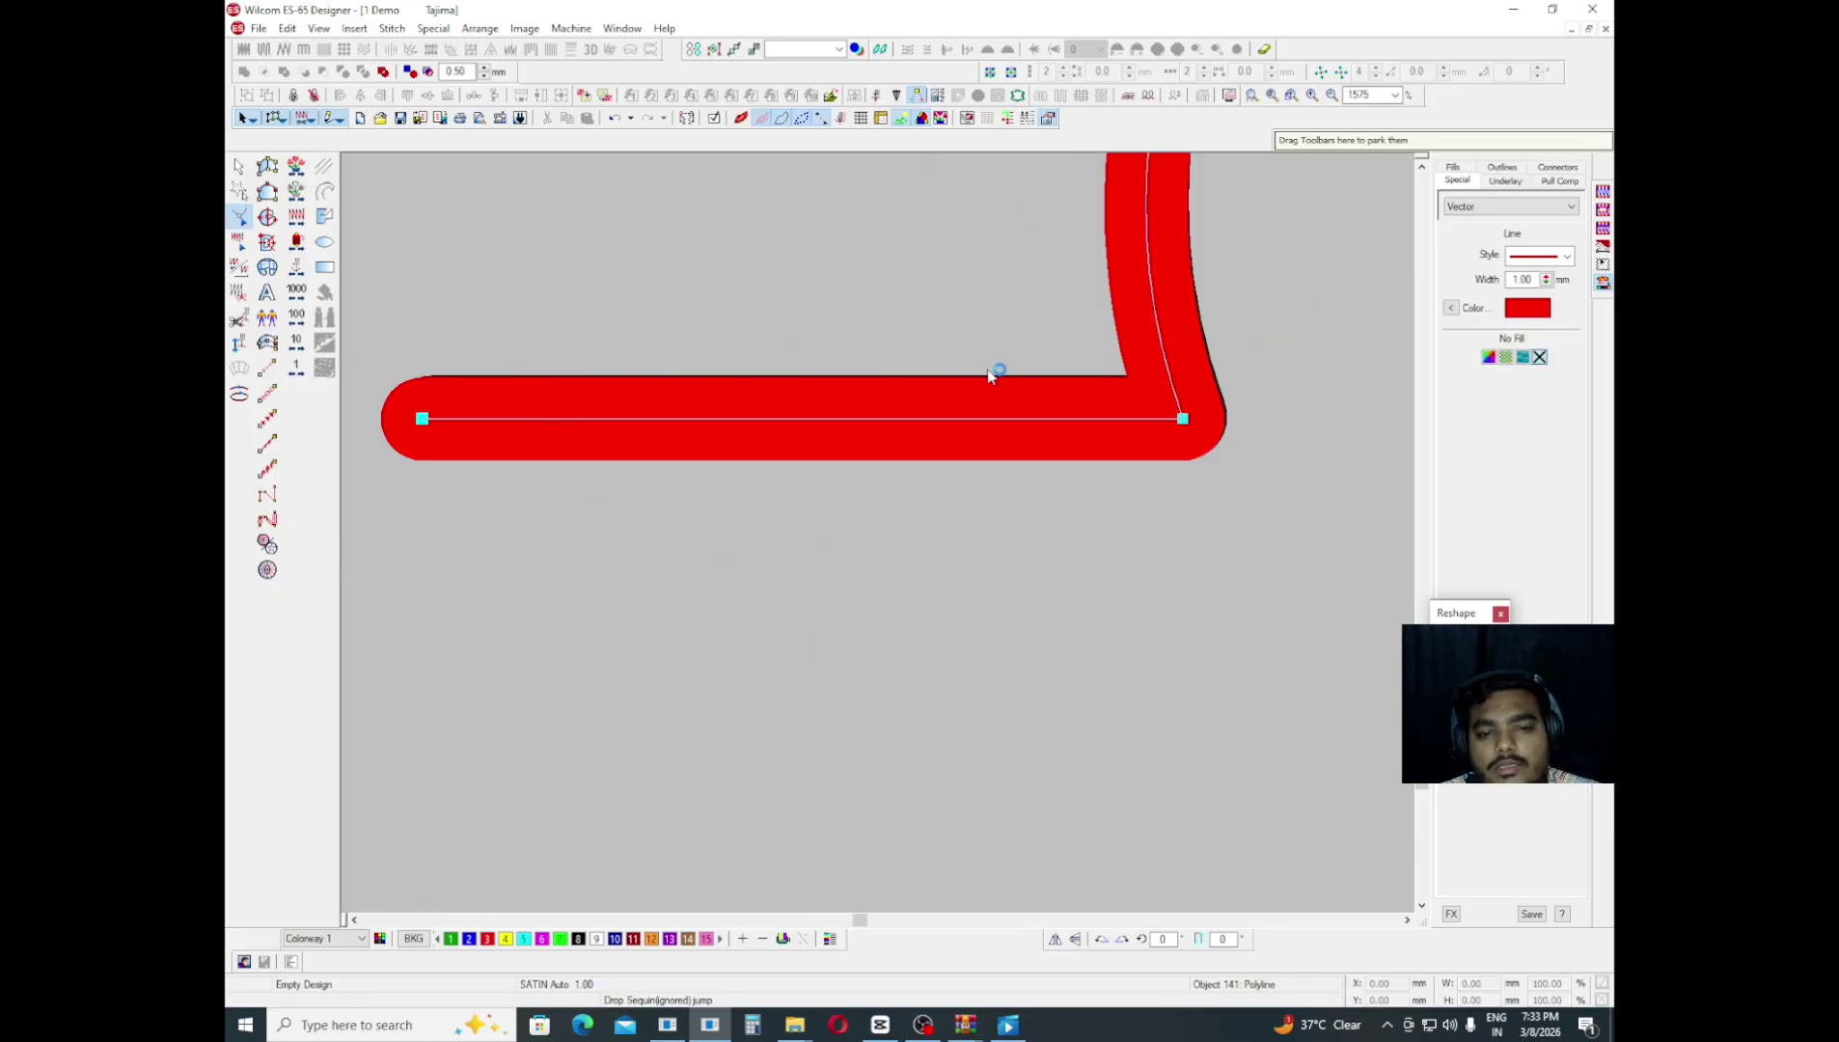
pyautogui.hotkey('shift', 'z')
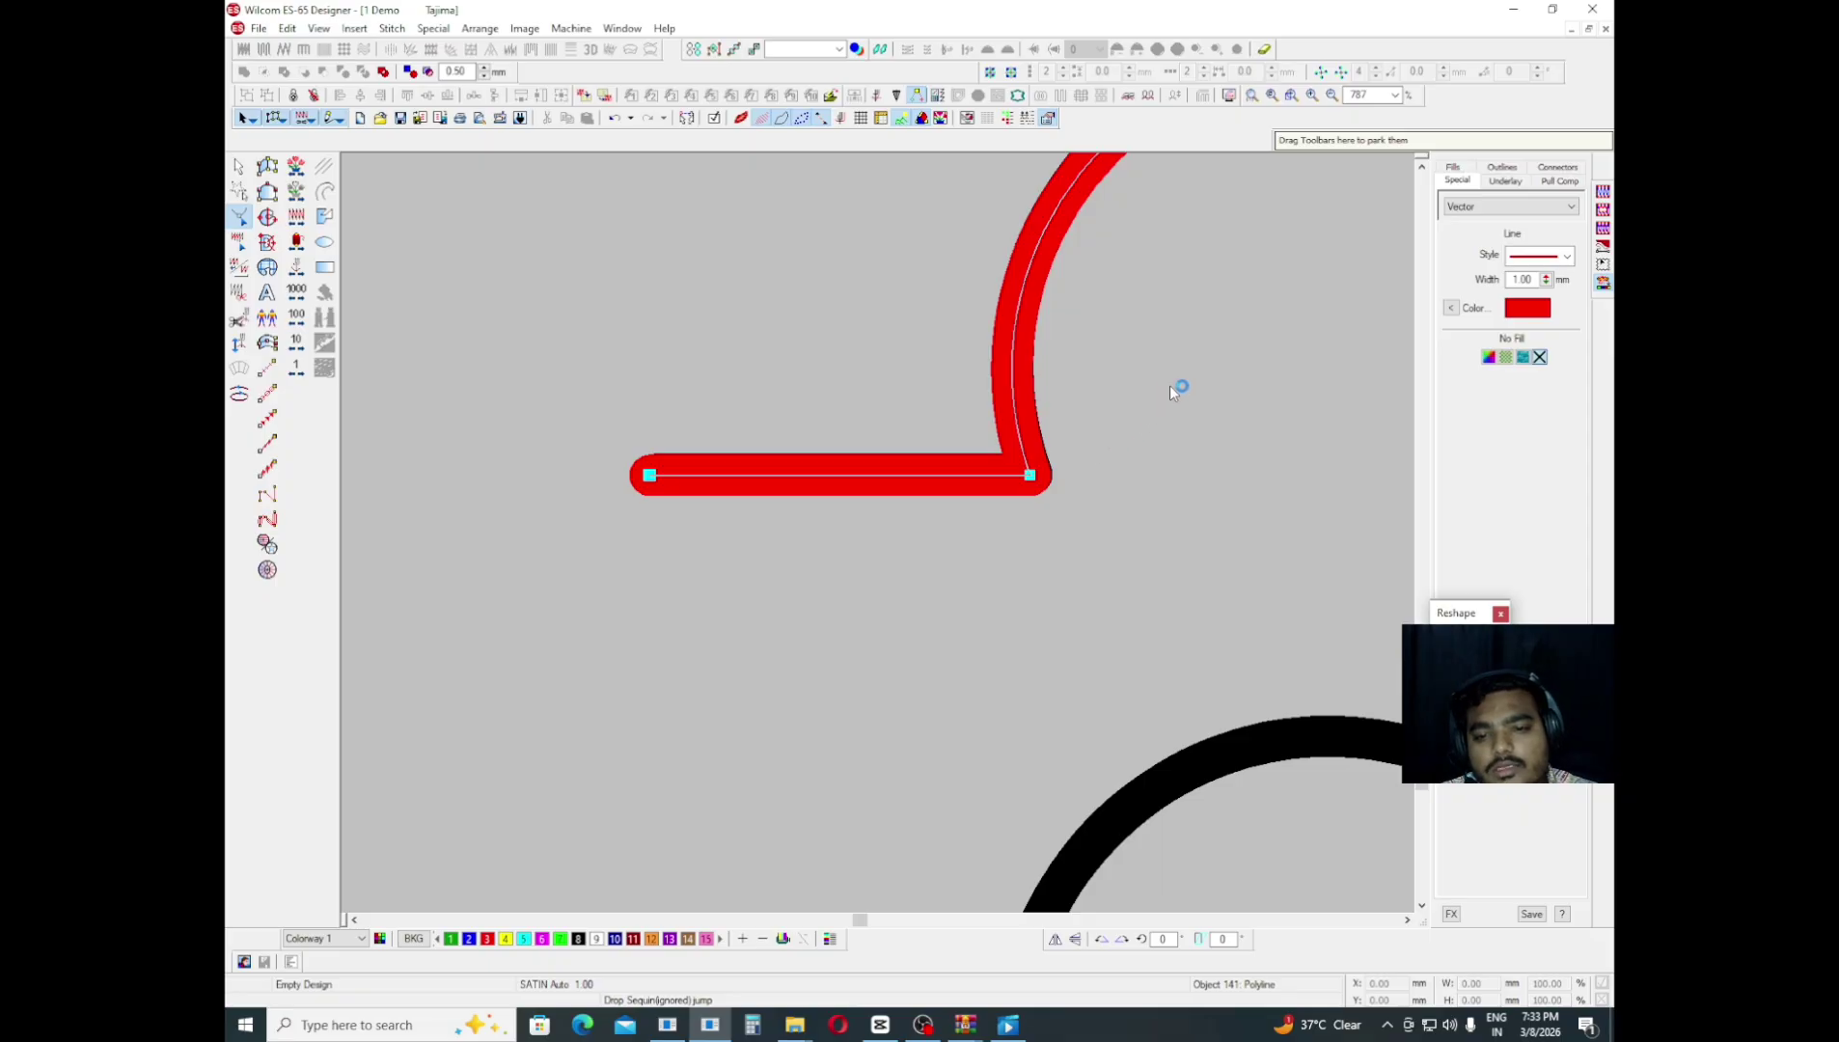
pyautogui.moveTo(1159, 391); pyautogui.dragTo(591, 558)
pyautogui.moveTo(579, 559); pyautogui.dragTo(565, 560)
pyautogui.moveTo(550, 423); pyautogui.dragTo(1097, 543)
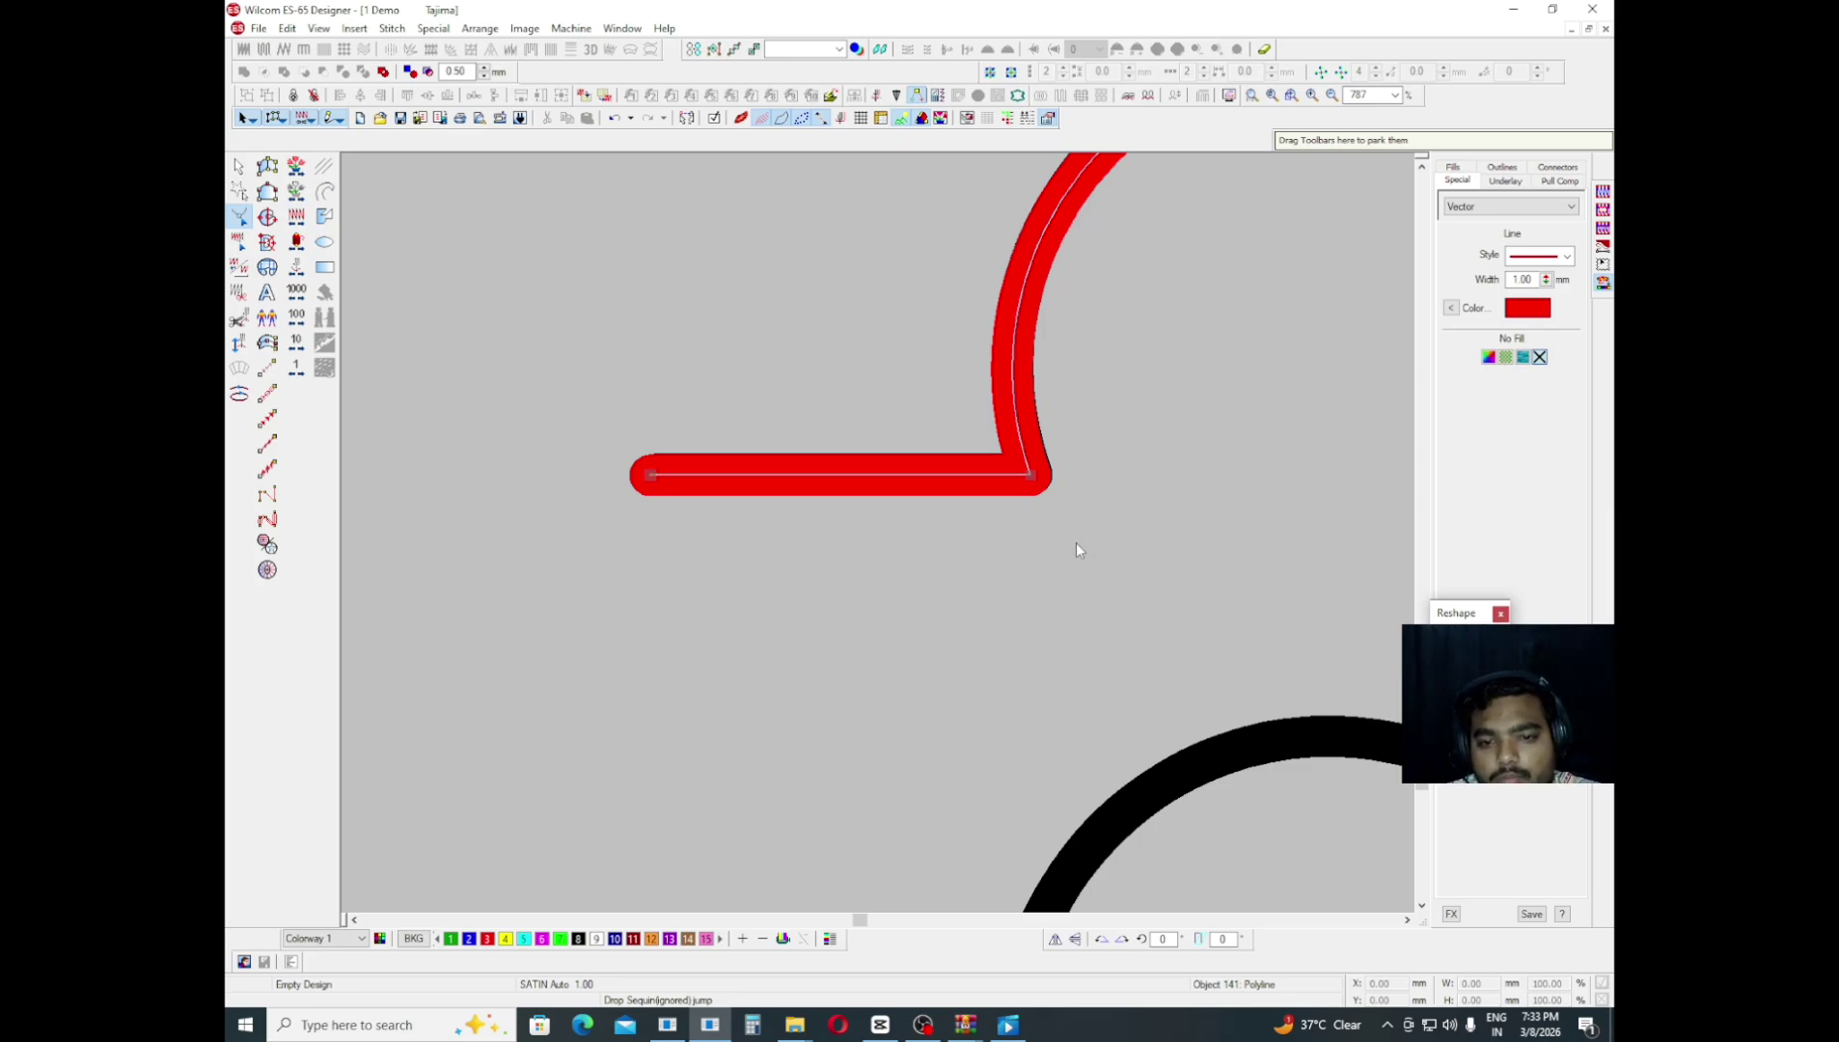
pyautogui.press('Up')
# - Try moving the first straight segment's two control points well above the black line
pyautogui.click(499, 549)
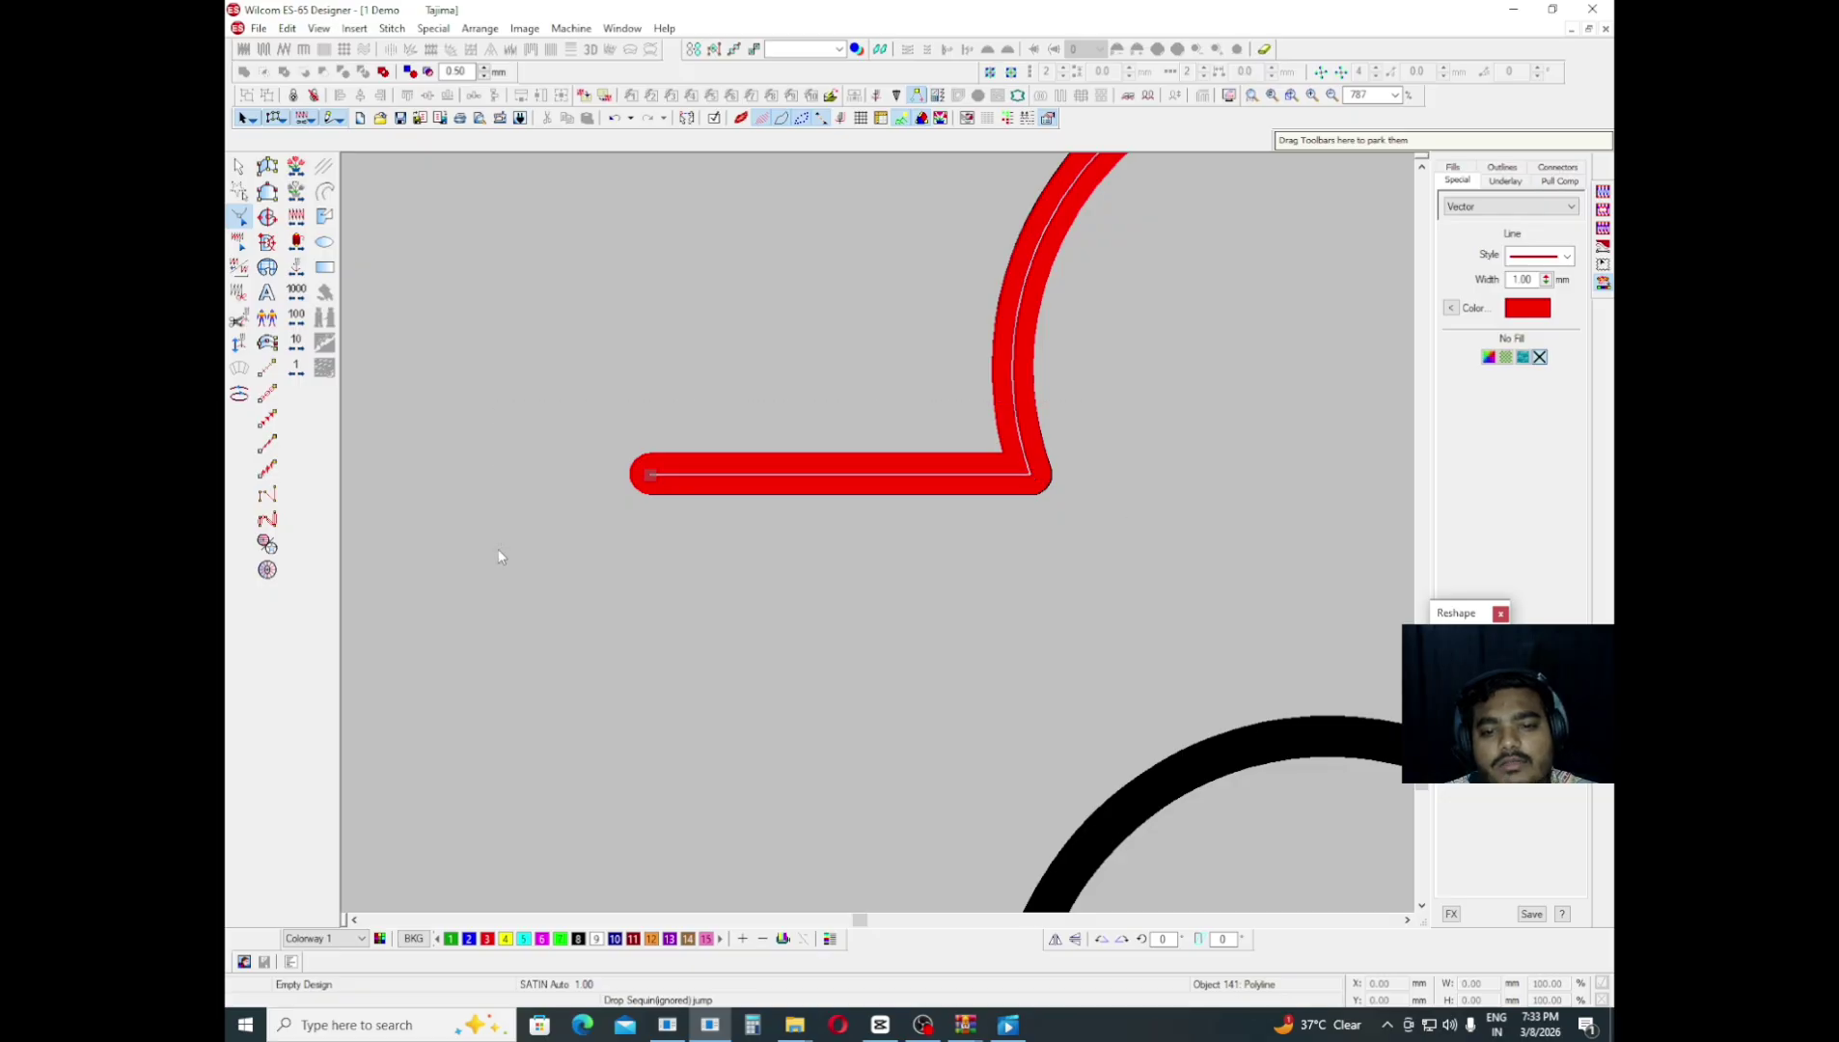
pyautogui.moveTo(1030, 474); pyautogui.dragTo(1032, 412)
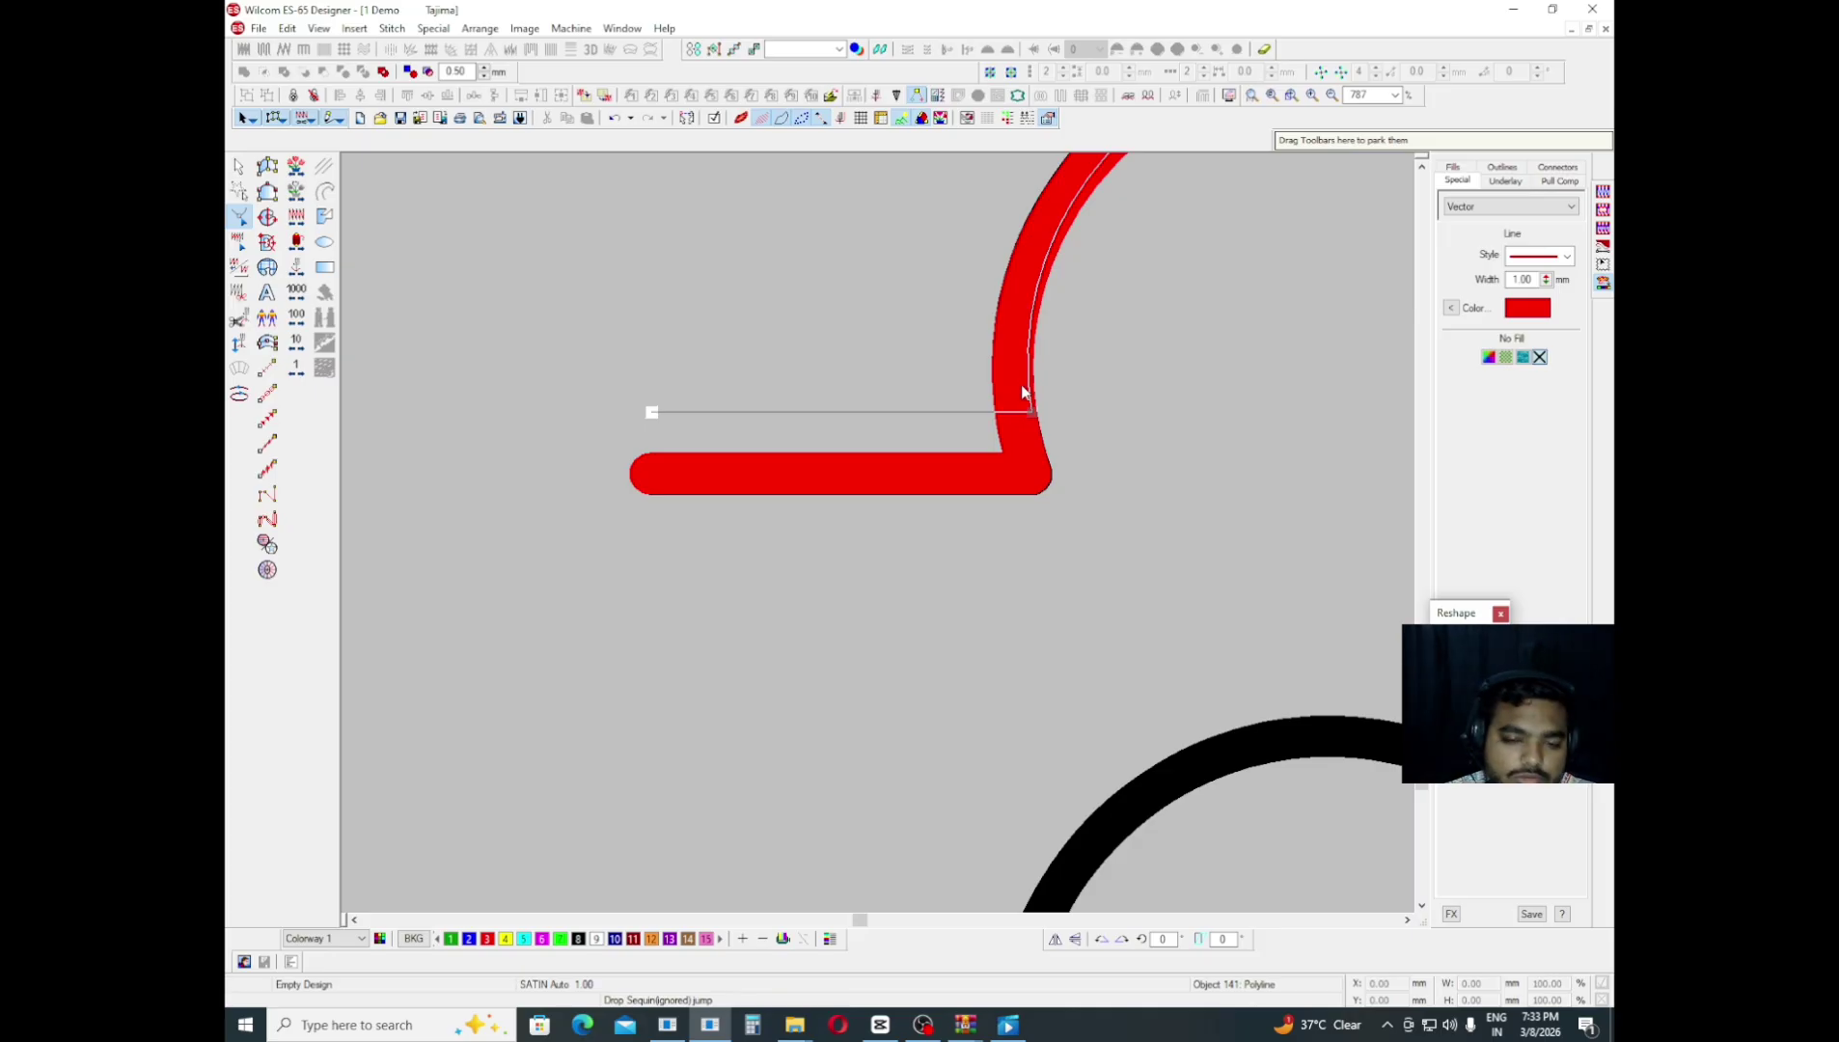
pyautogui.press('Escape')
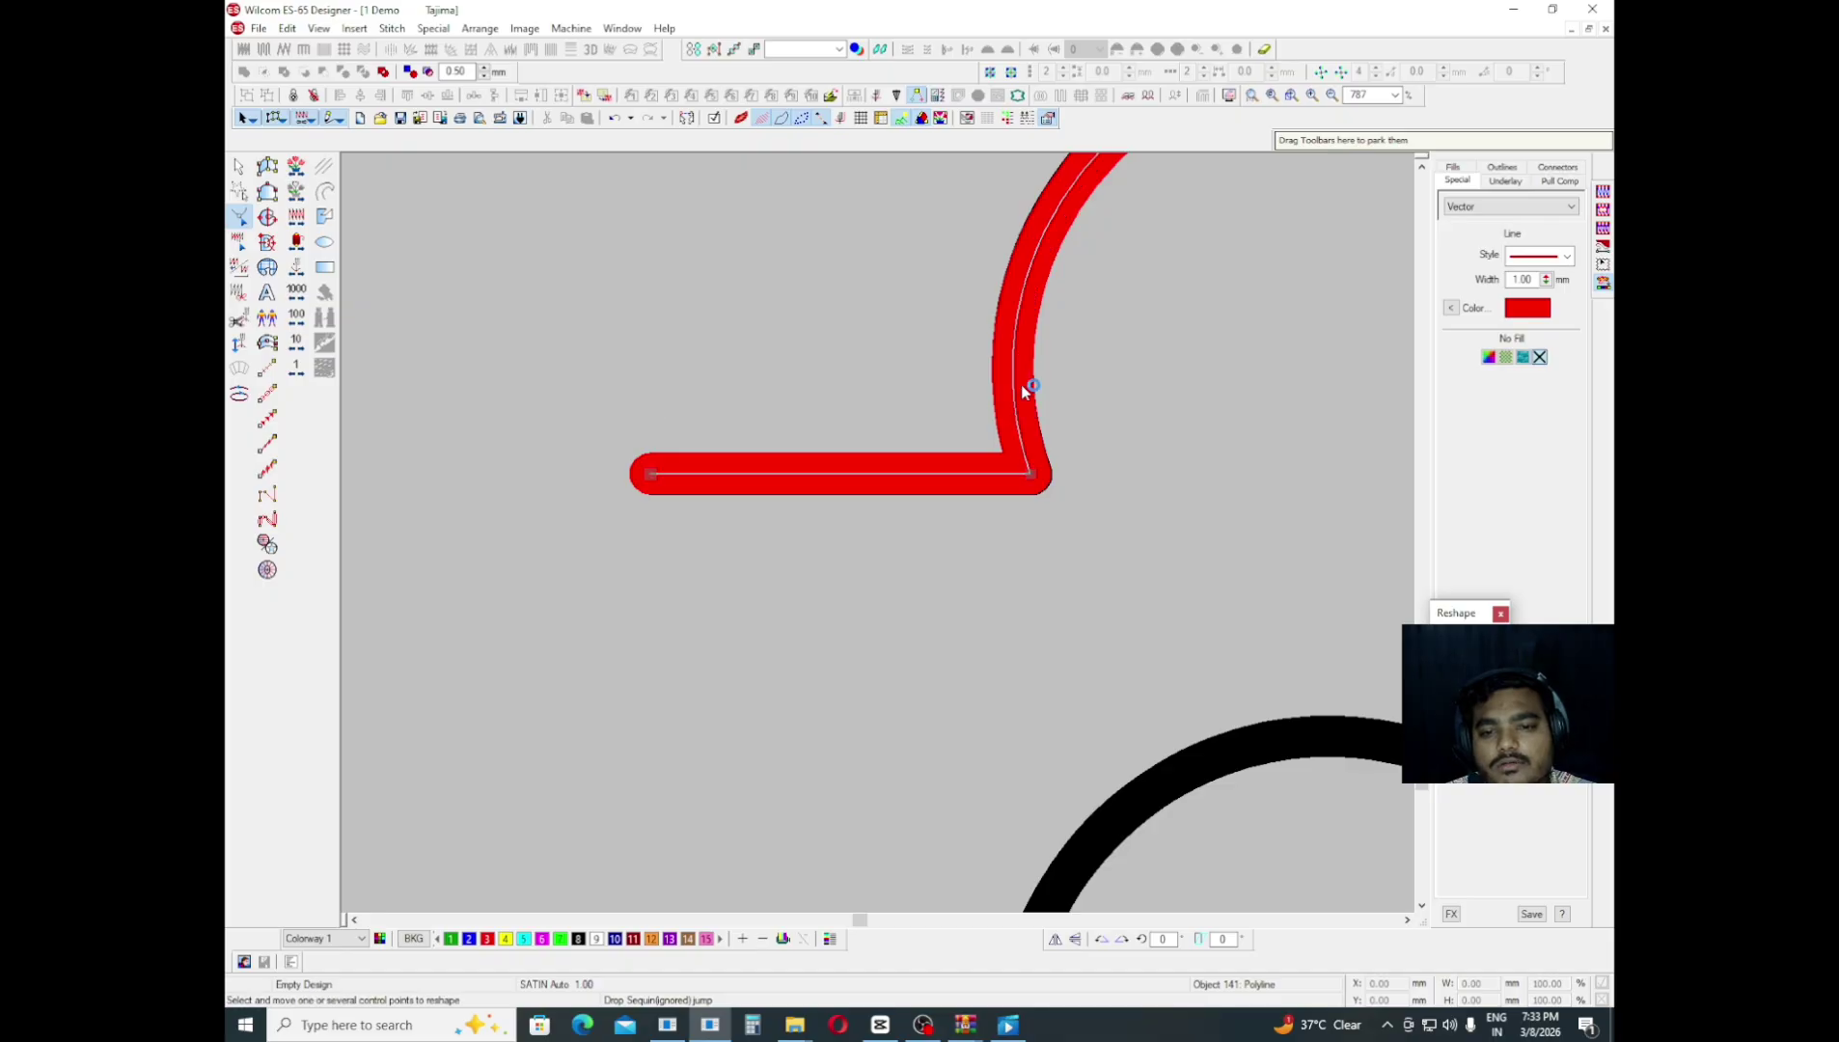
# - Try moving only the first straight segment's start point well below the black line, then undo, redo and undo that move
pyautogui.moveTo(547, 415); pyautogui.dragTo(1136, 588)
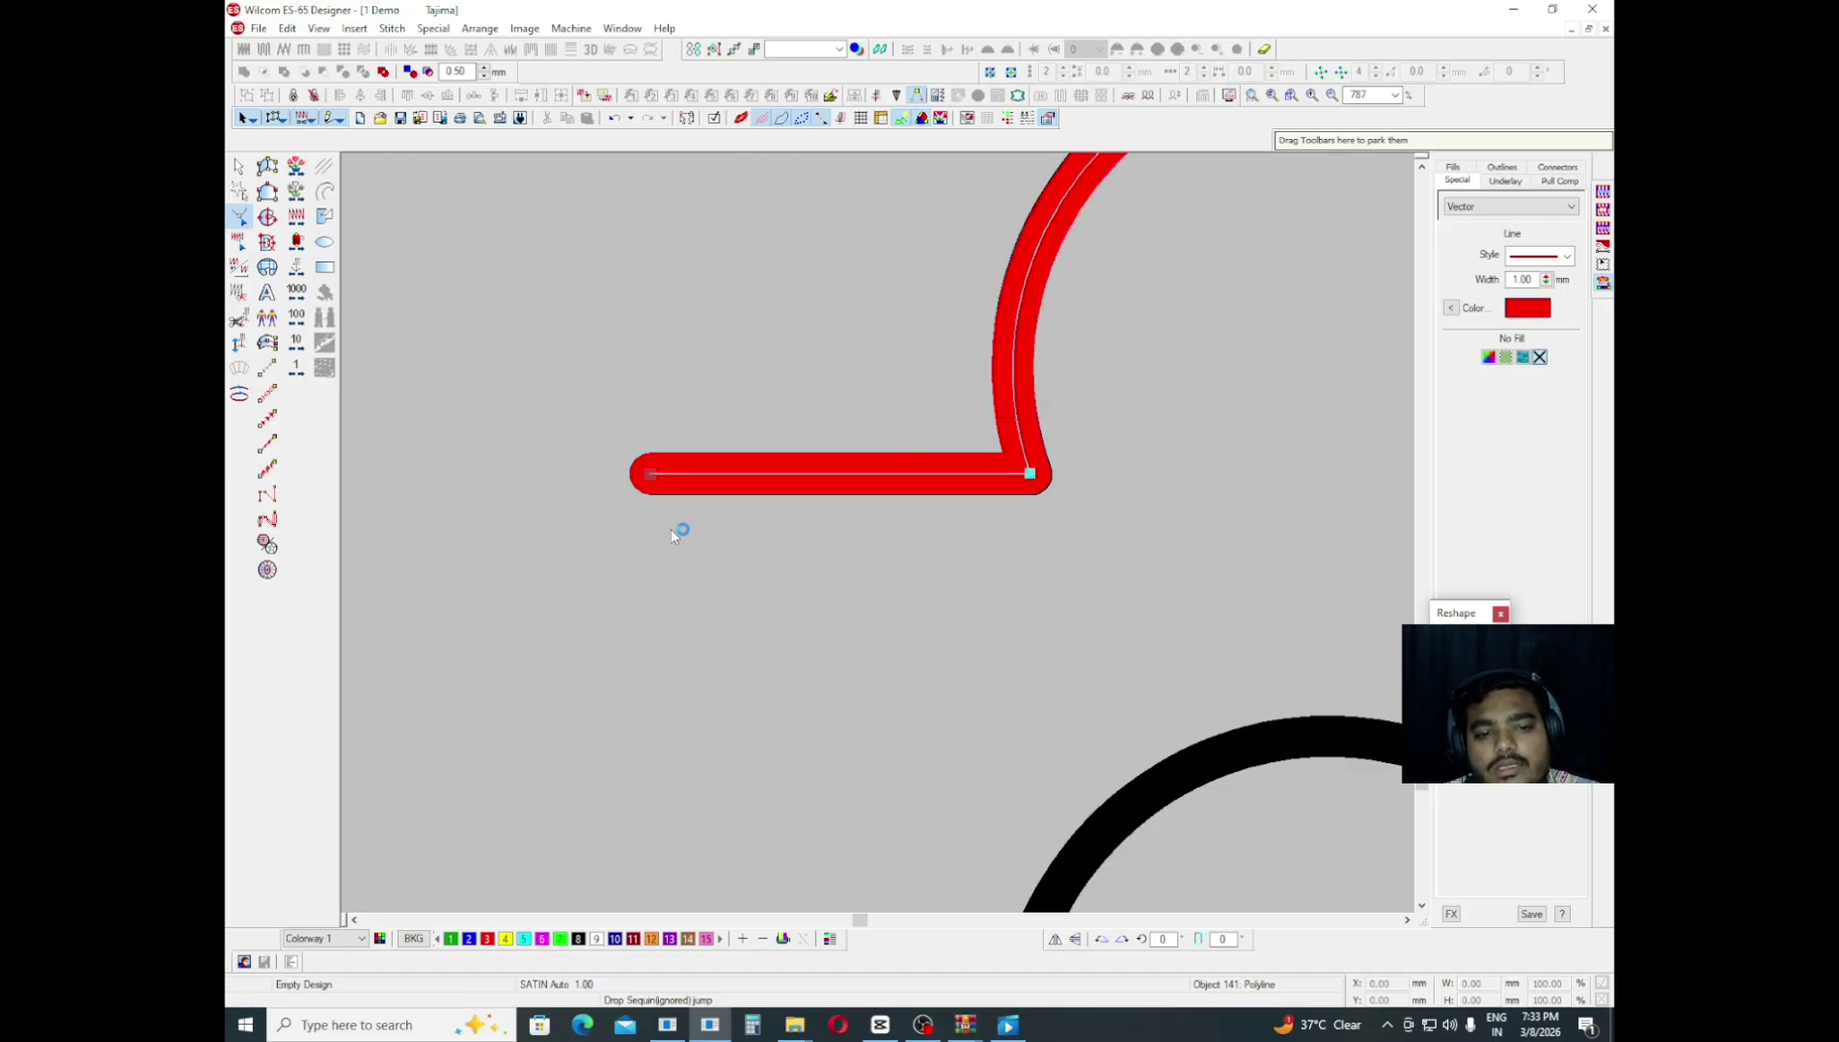
pyautogui.moveTo(573, 406); pyautogui.dragTo(713, 587)
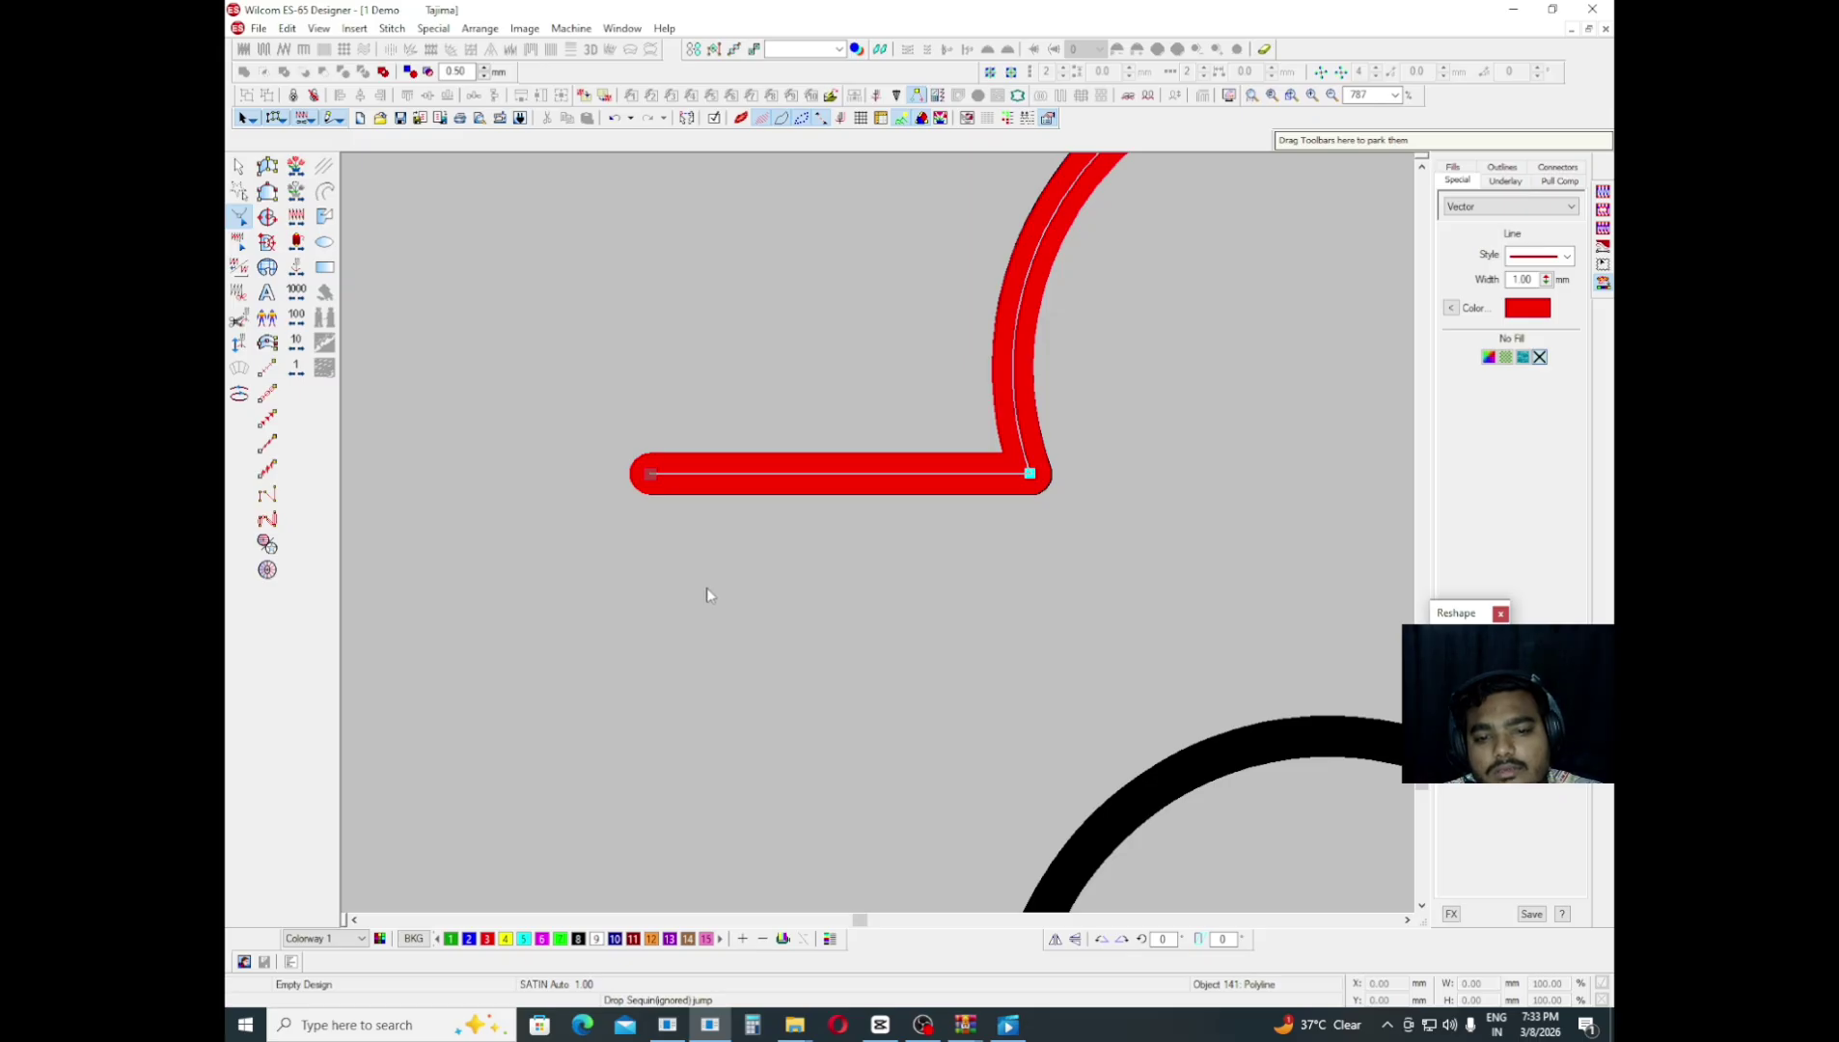
pyautogui.moveTo(650, 473); pyautogui.dragTo(656, 641)
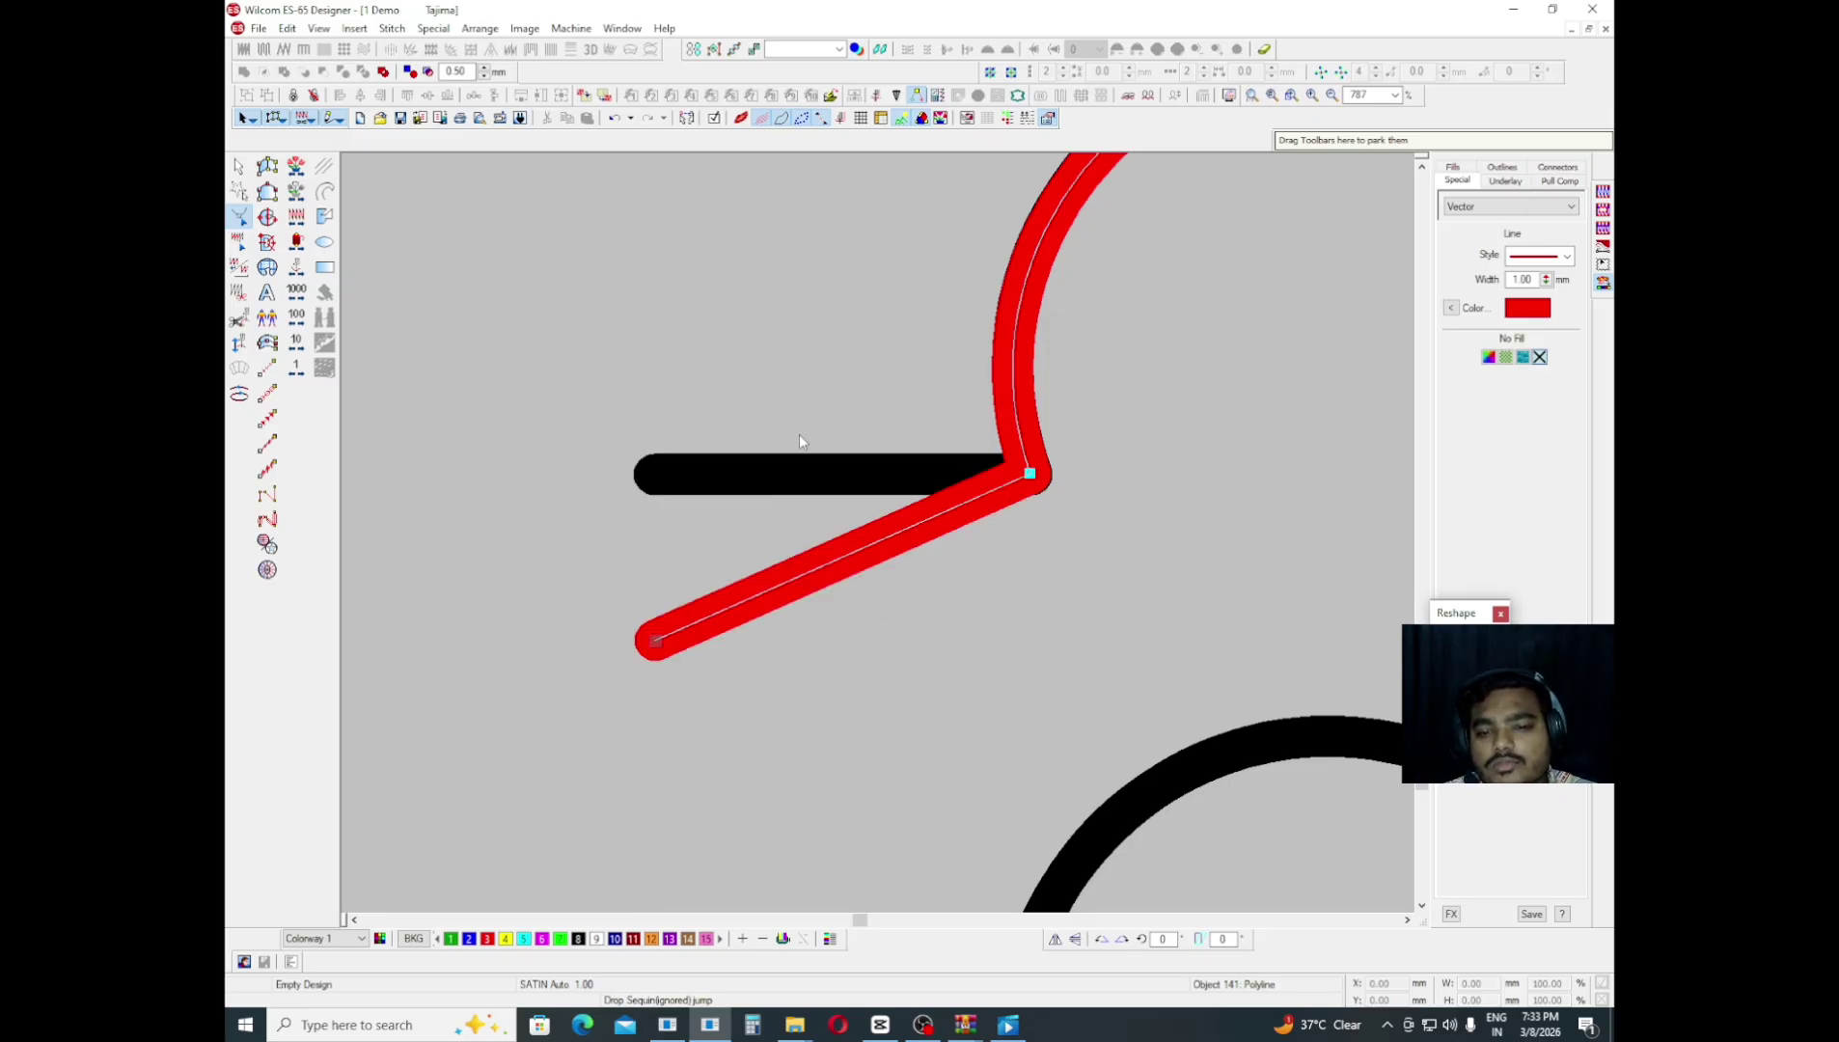
pyautogui.press('Escape')
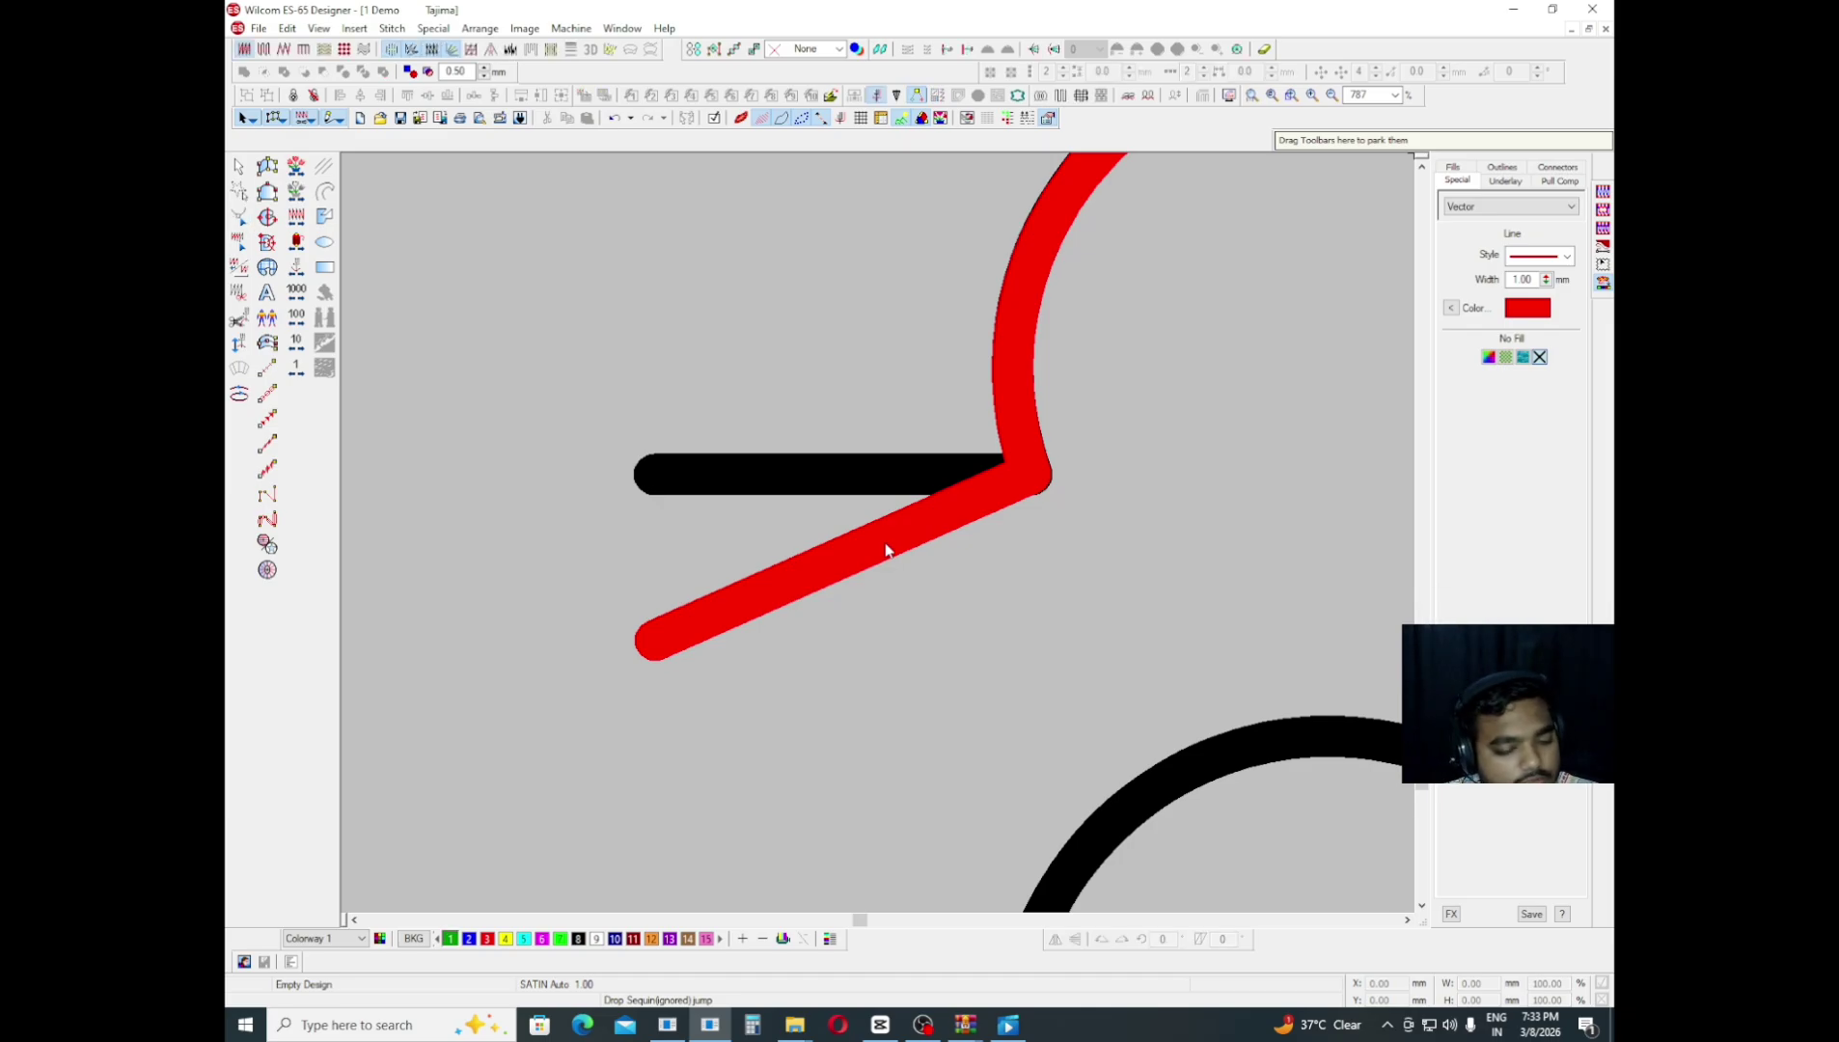
pyautogui.hotkey('ctrl', 'z')
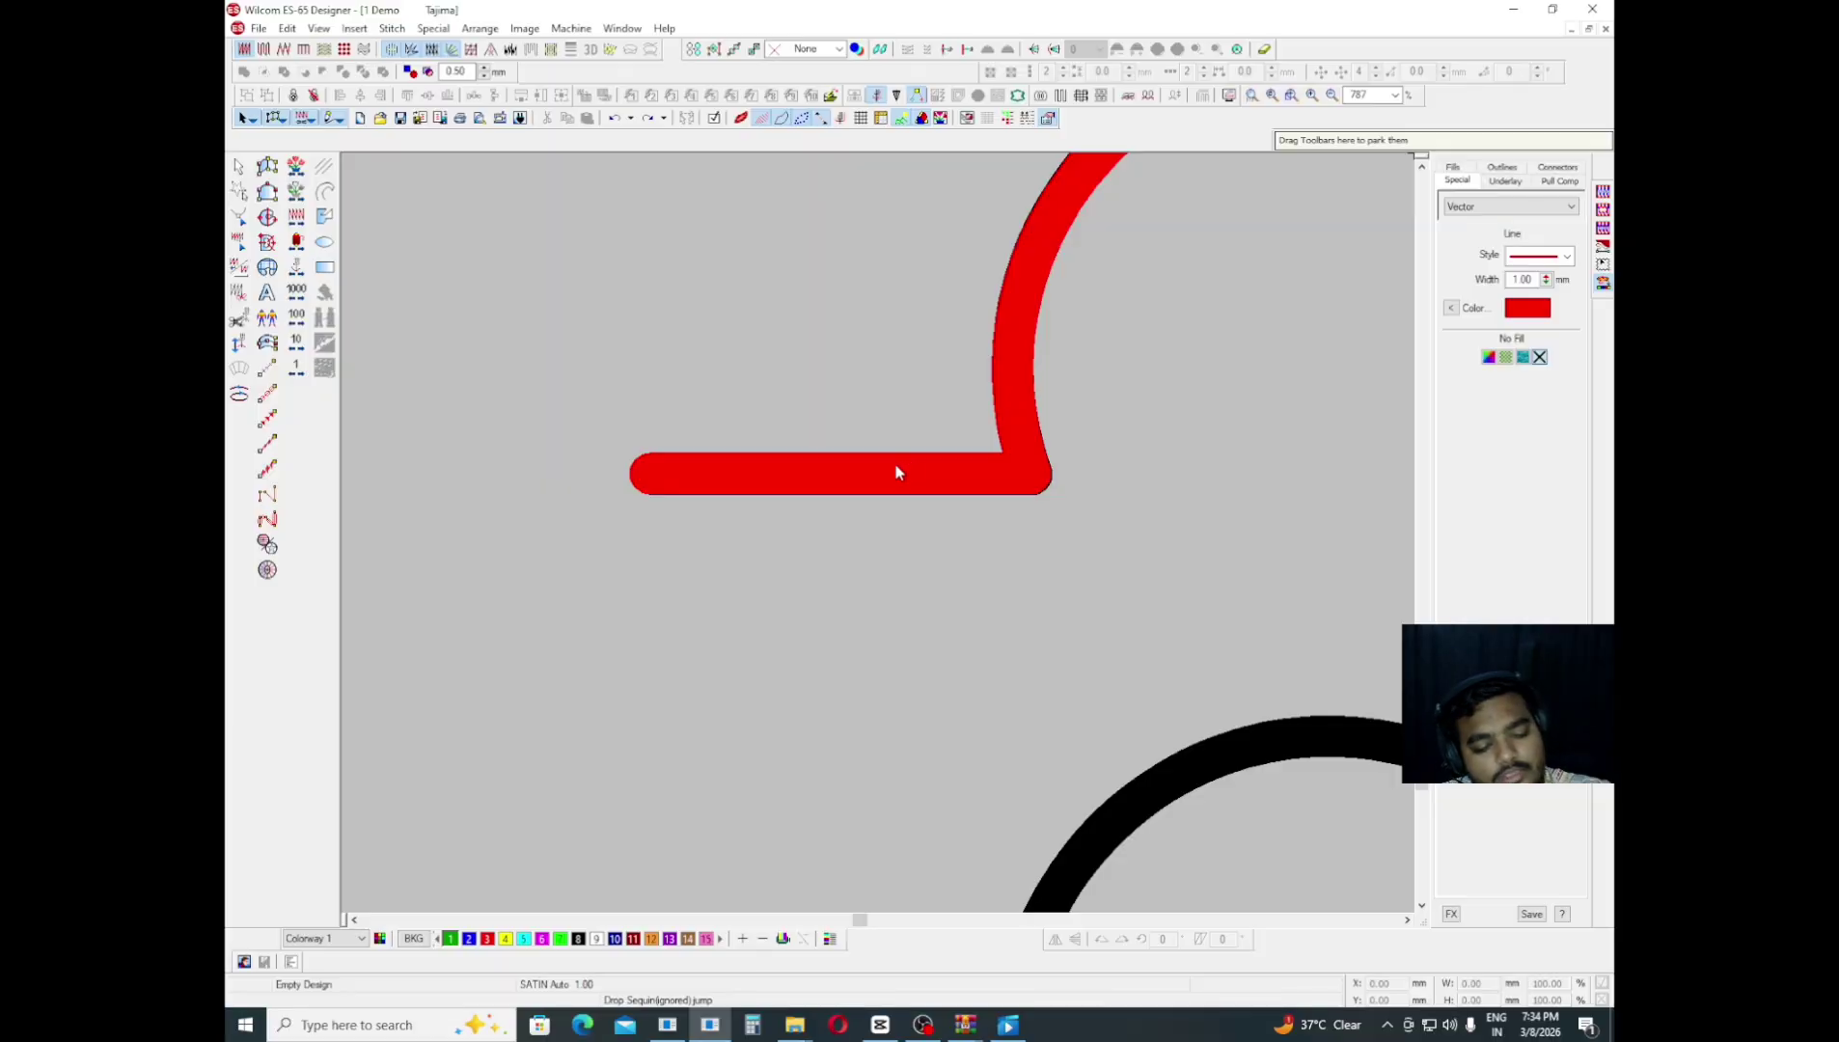
pyautogui.hotkey('ctrl', 'y')
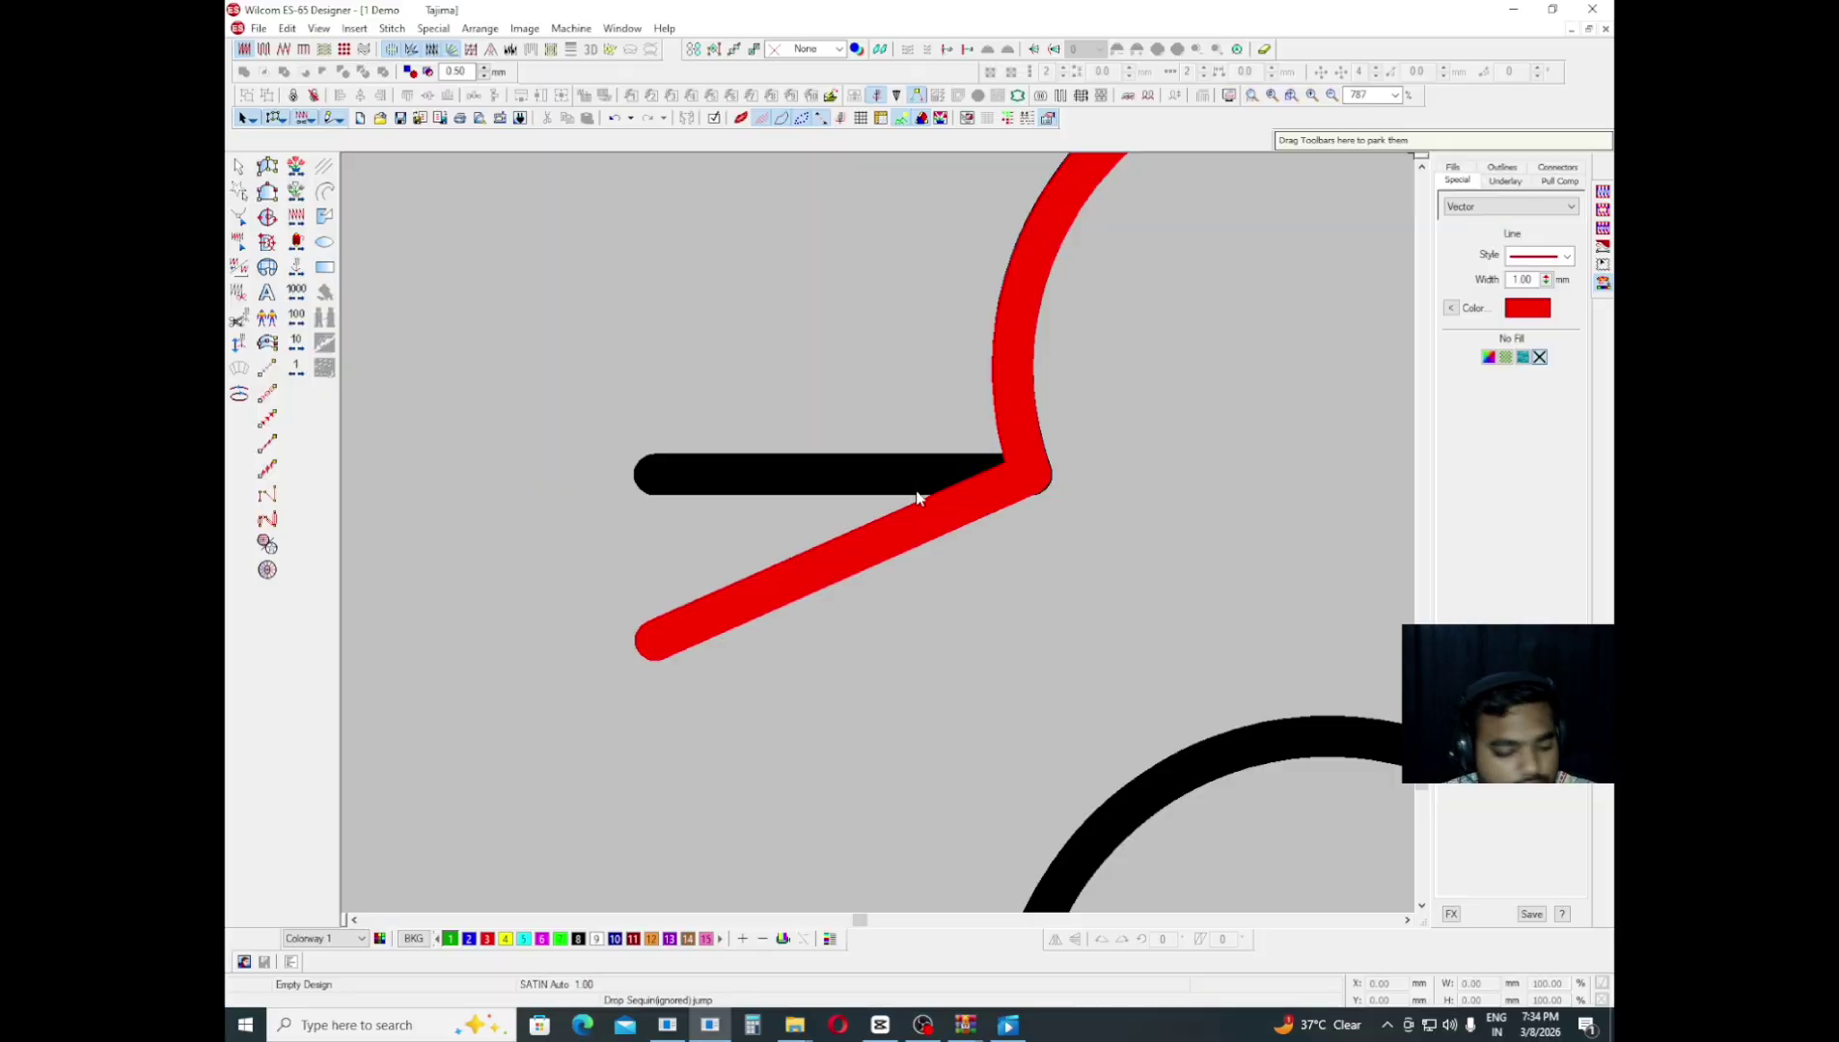
pyautogui.hotkey('ctrl', 'z')
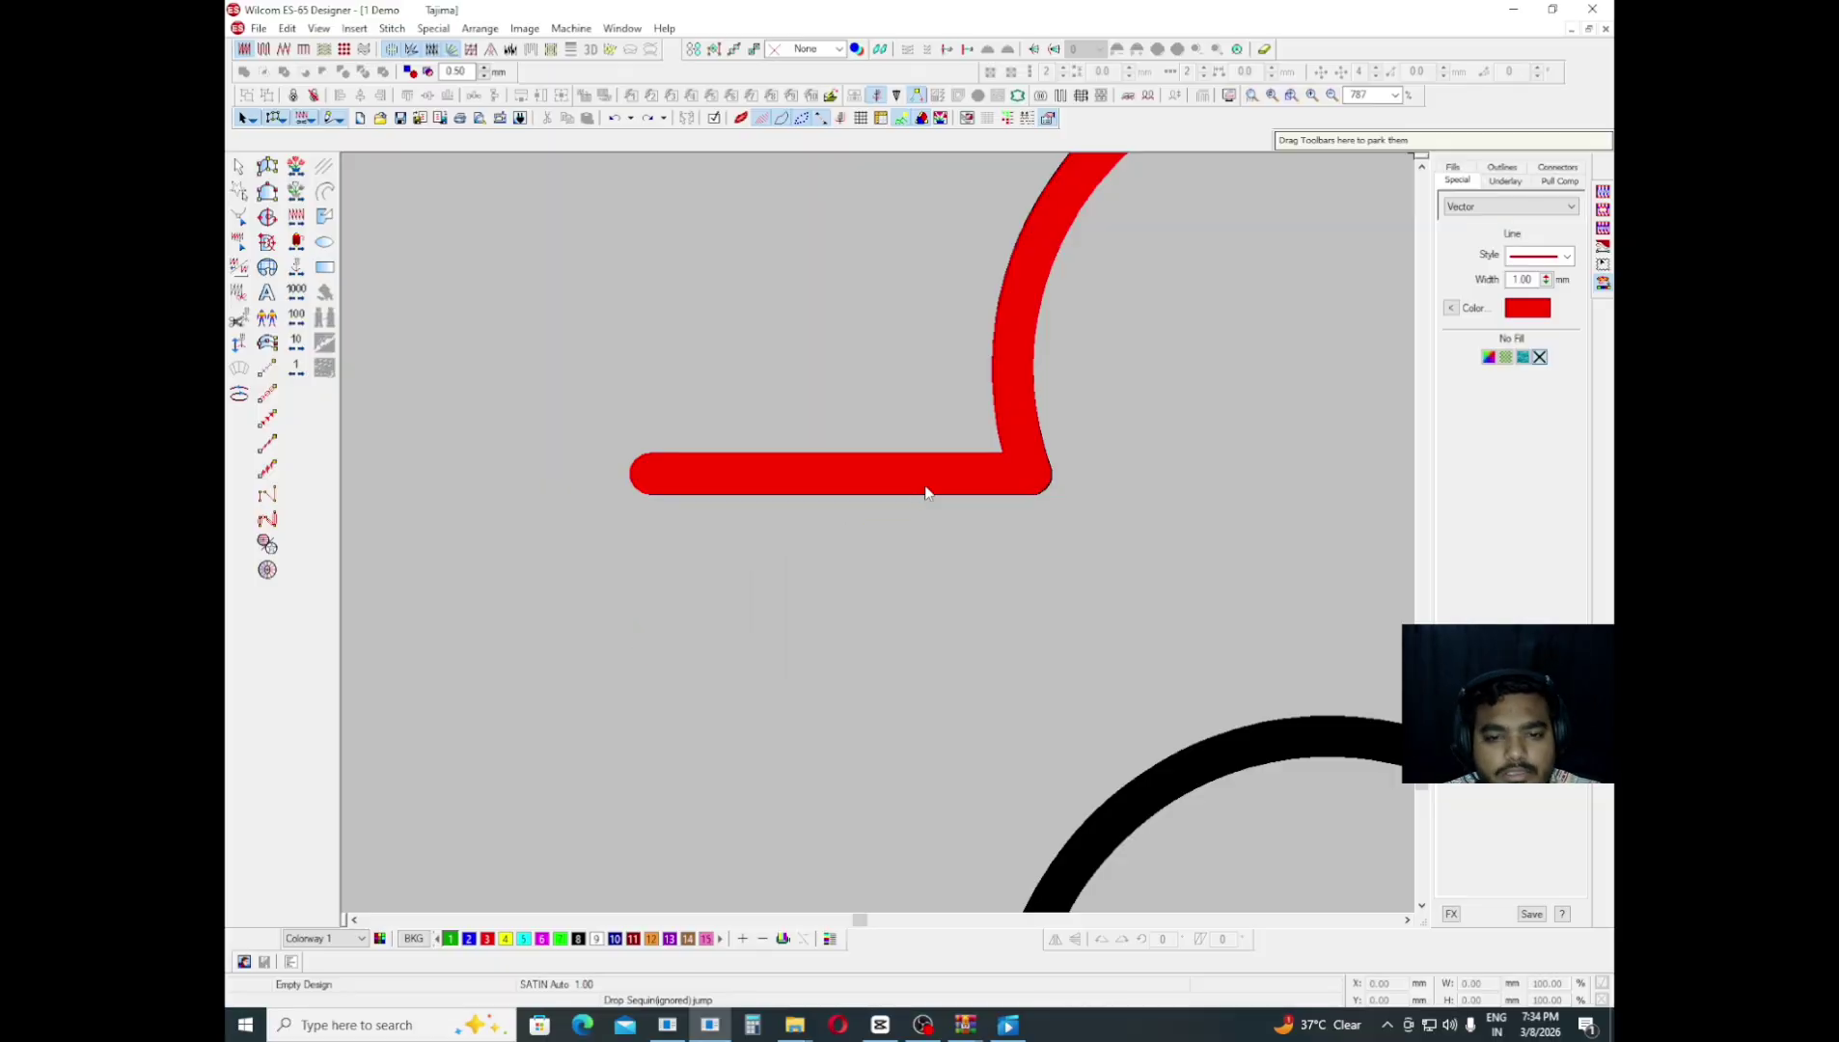
# - Display the red curve's control points with the Reshape tool and examine how closely the first straight segment covers the black line
pyautogui.click(925, 486)
pyautogui.press('h')
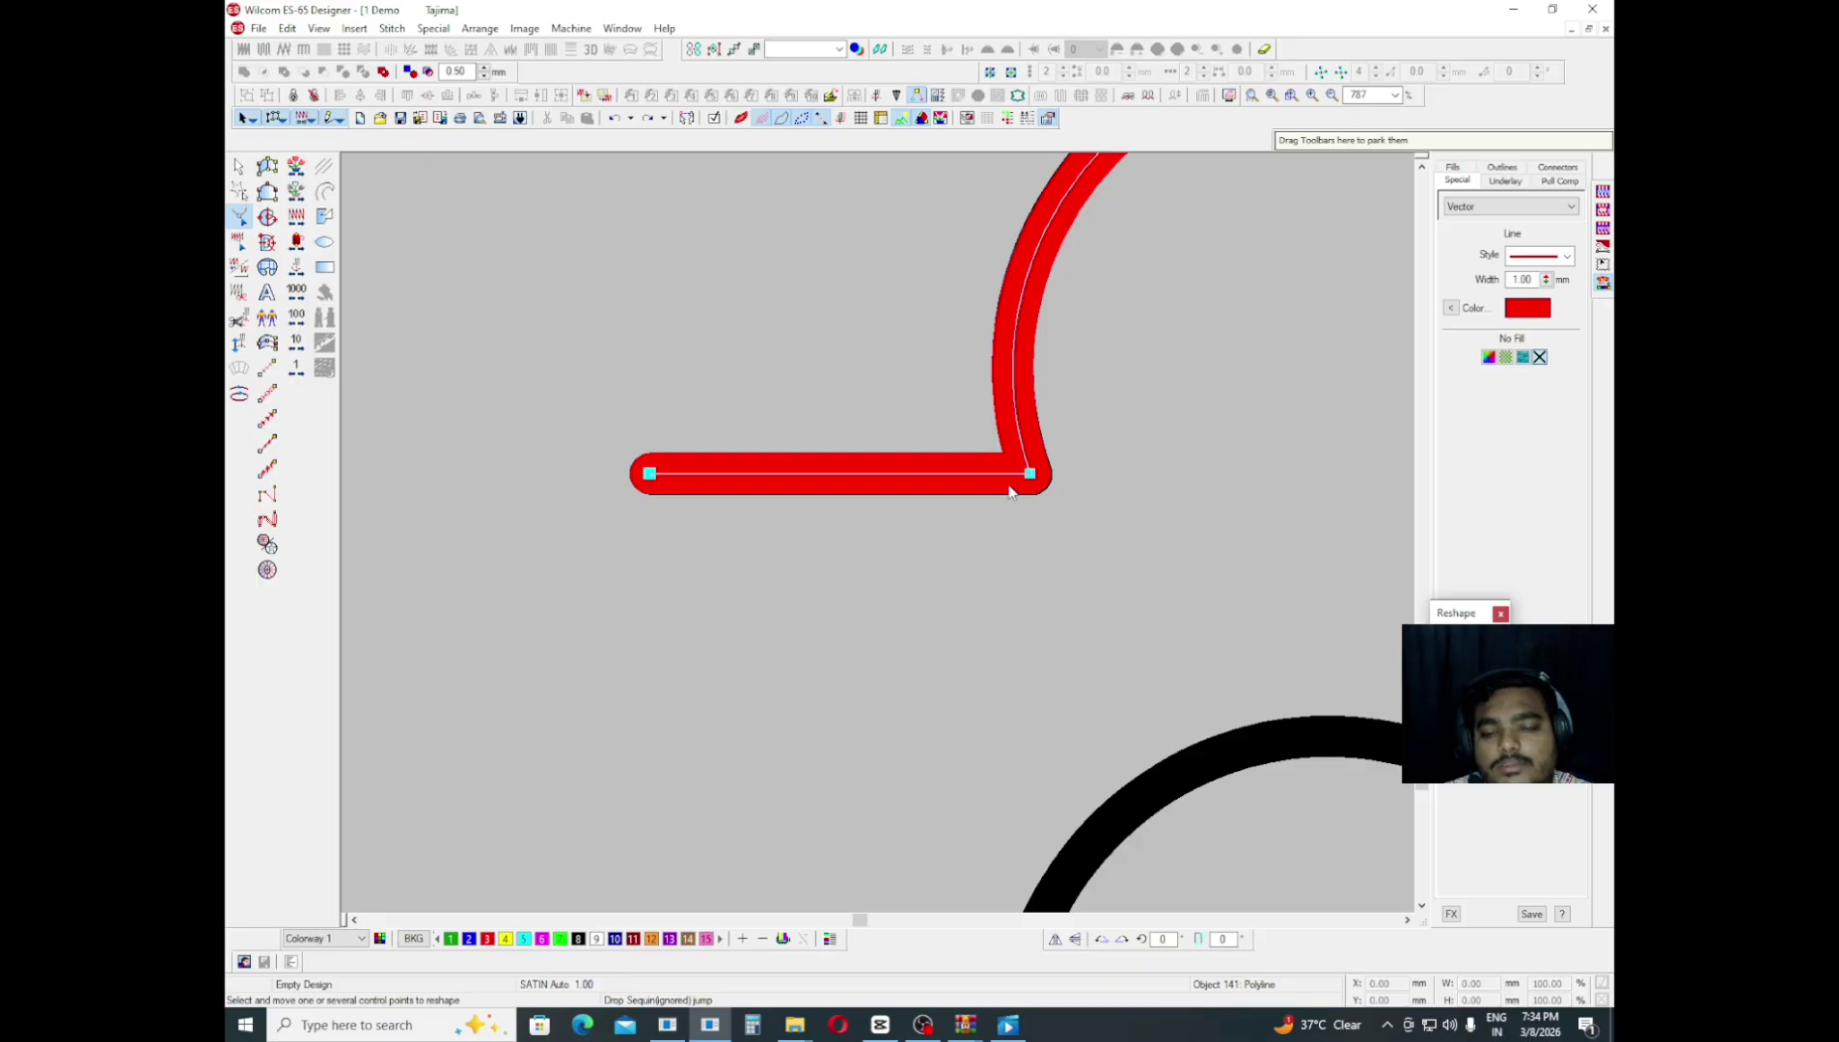
pyautogui.moveTo(609, 428); pyautogui.dragTo(1003, 523)
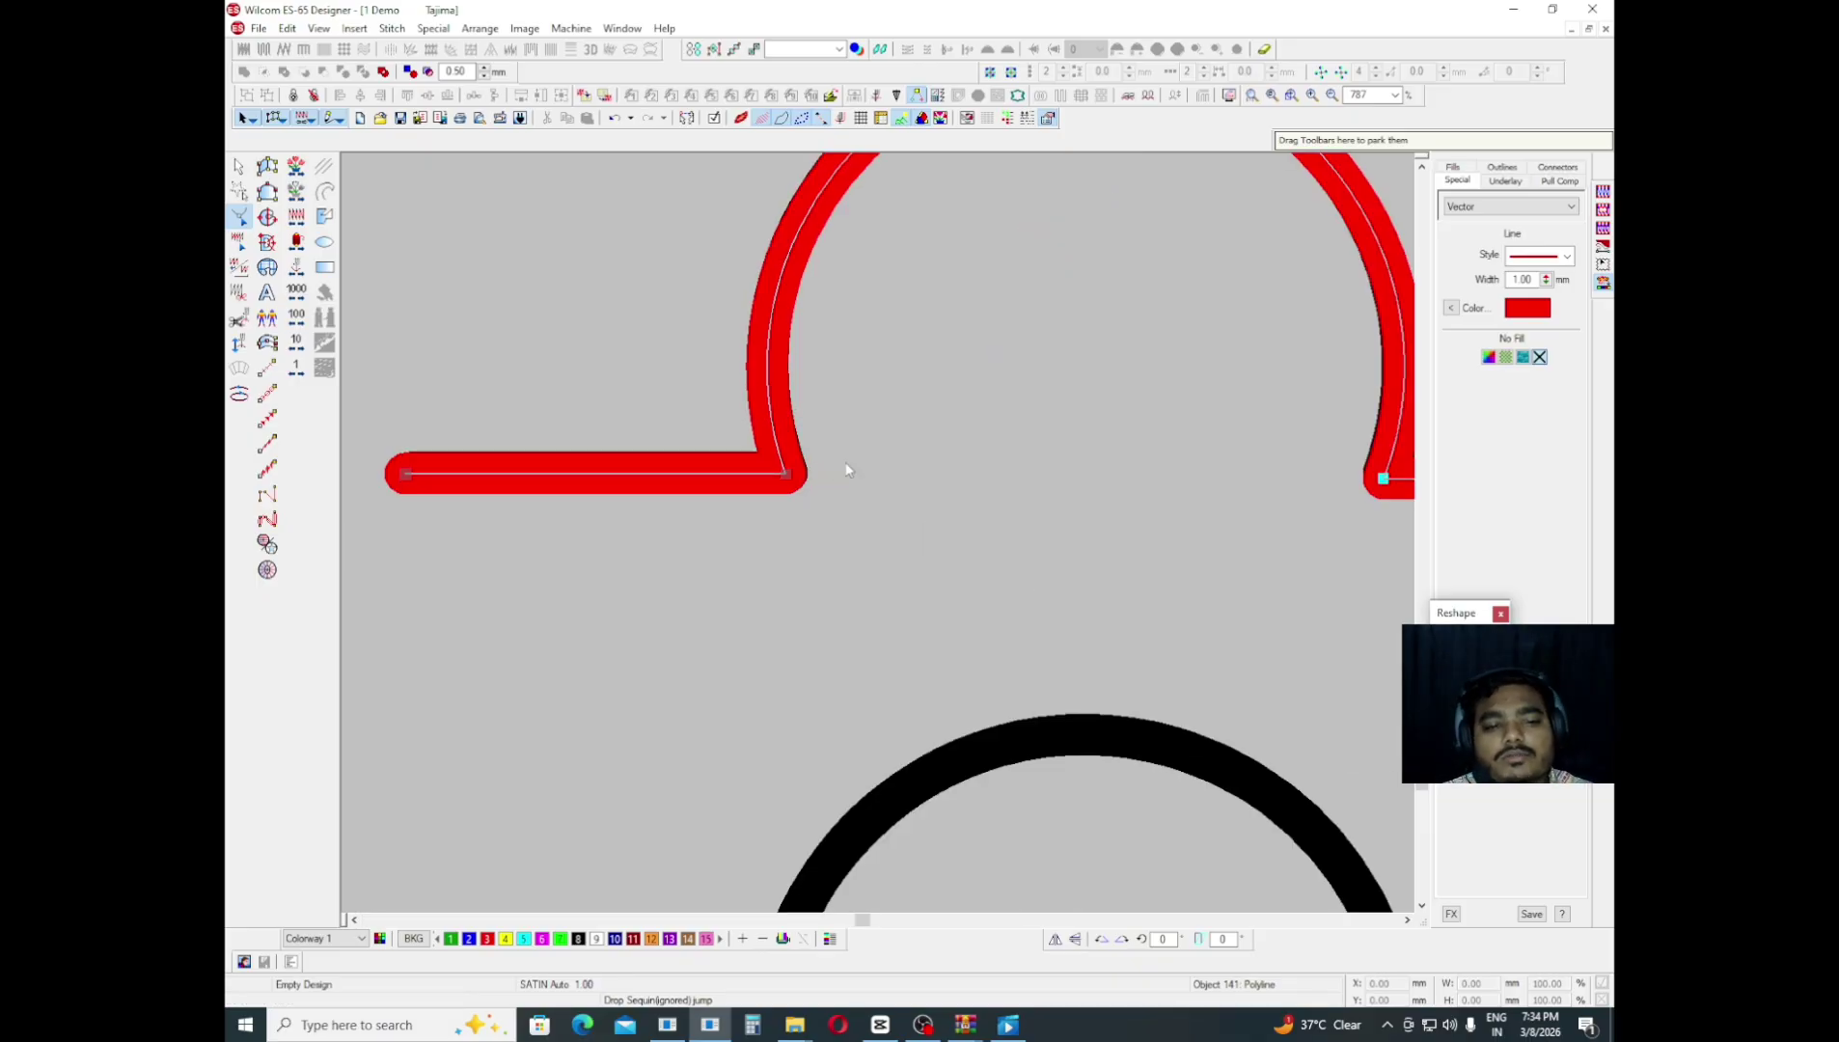
pyautogui.moveTo(861, 401); pyautogui.dragTo(569, 518)
pyautogui.scroll(2, 994, 508)
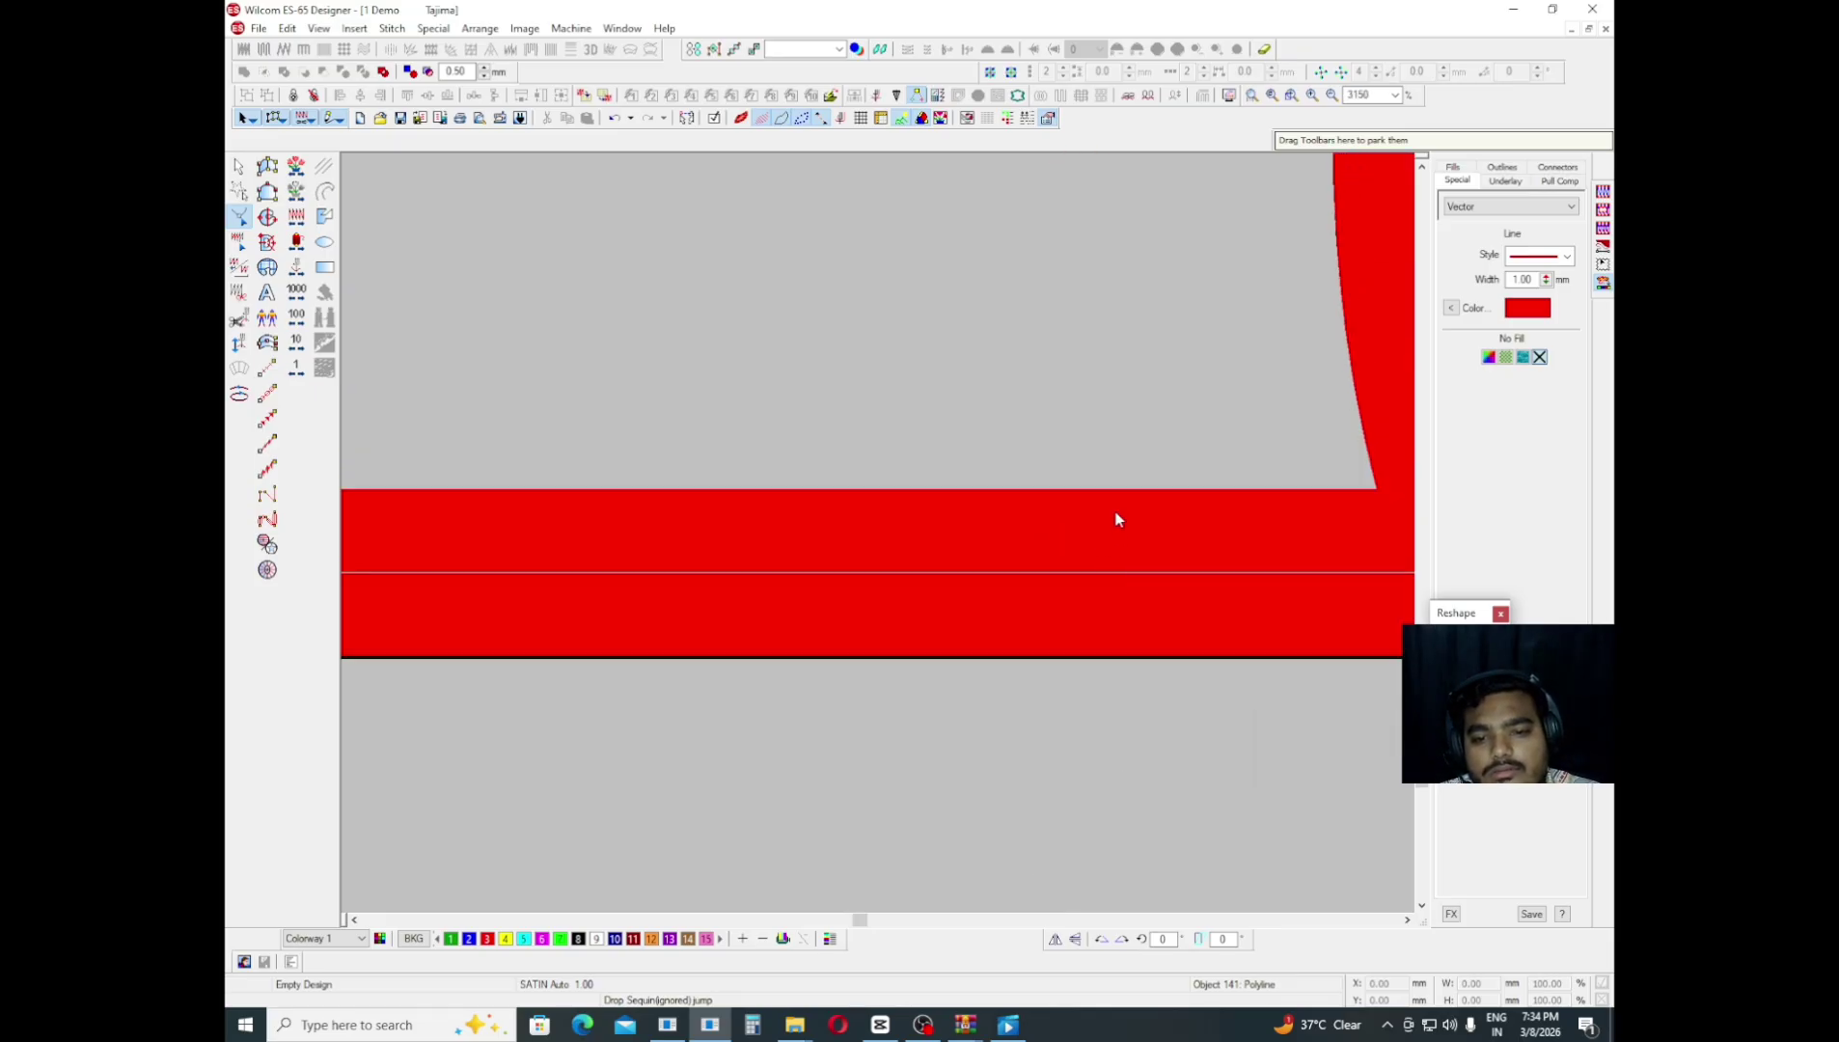
pyautogui.scroll(1, 1076, 509)
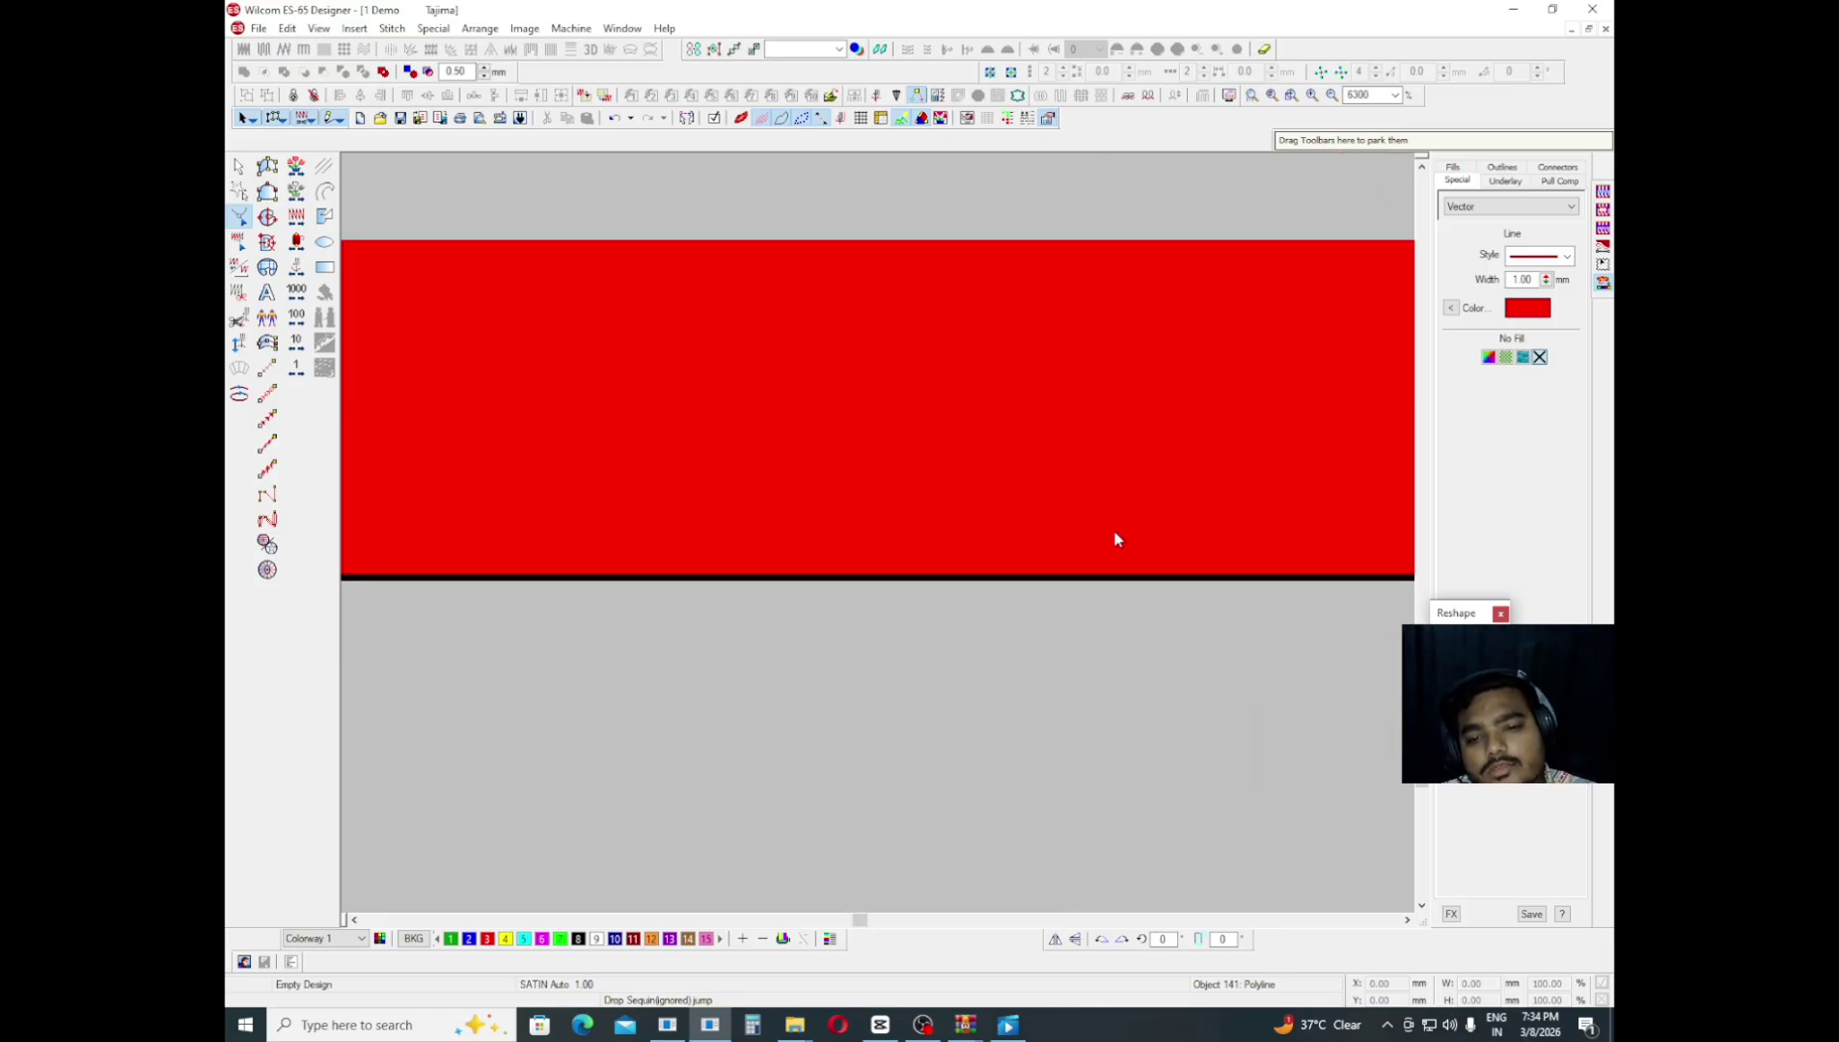
pyautogui.scroll(-1, 1119, 533)
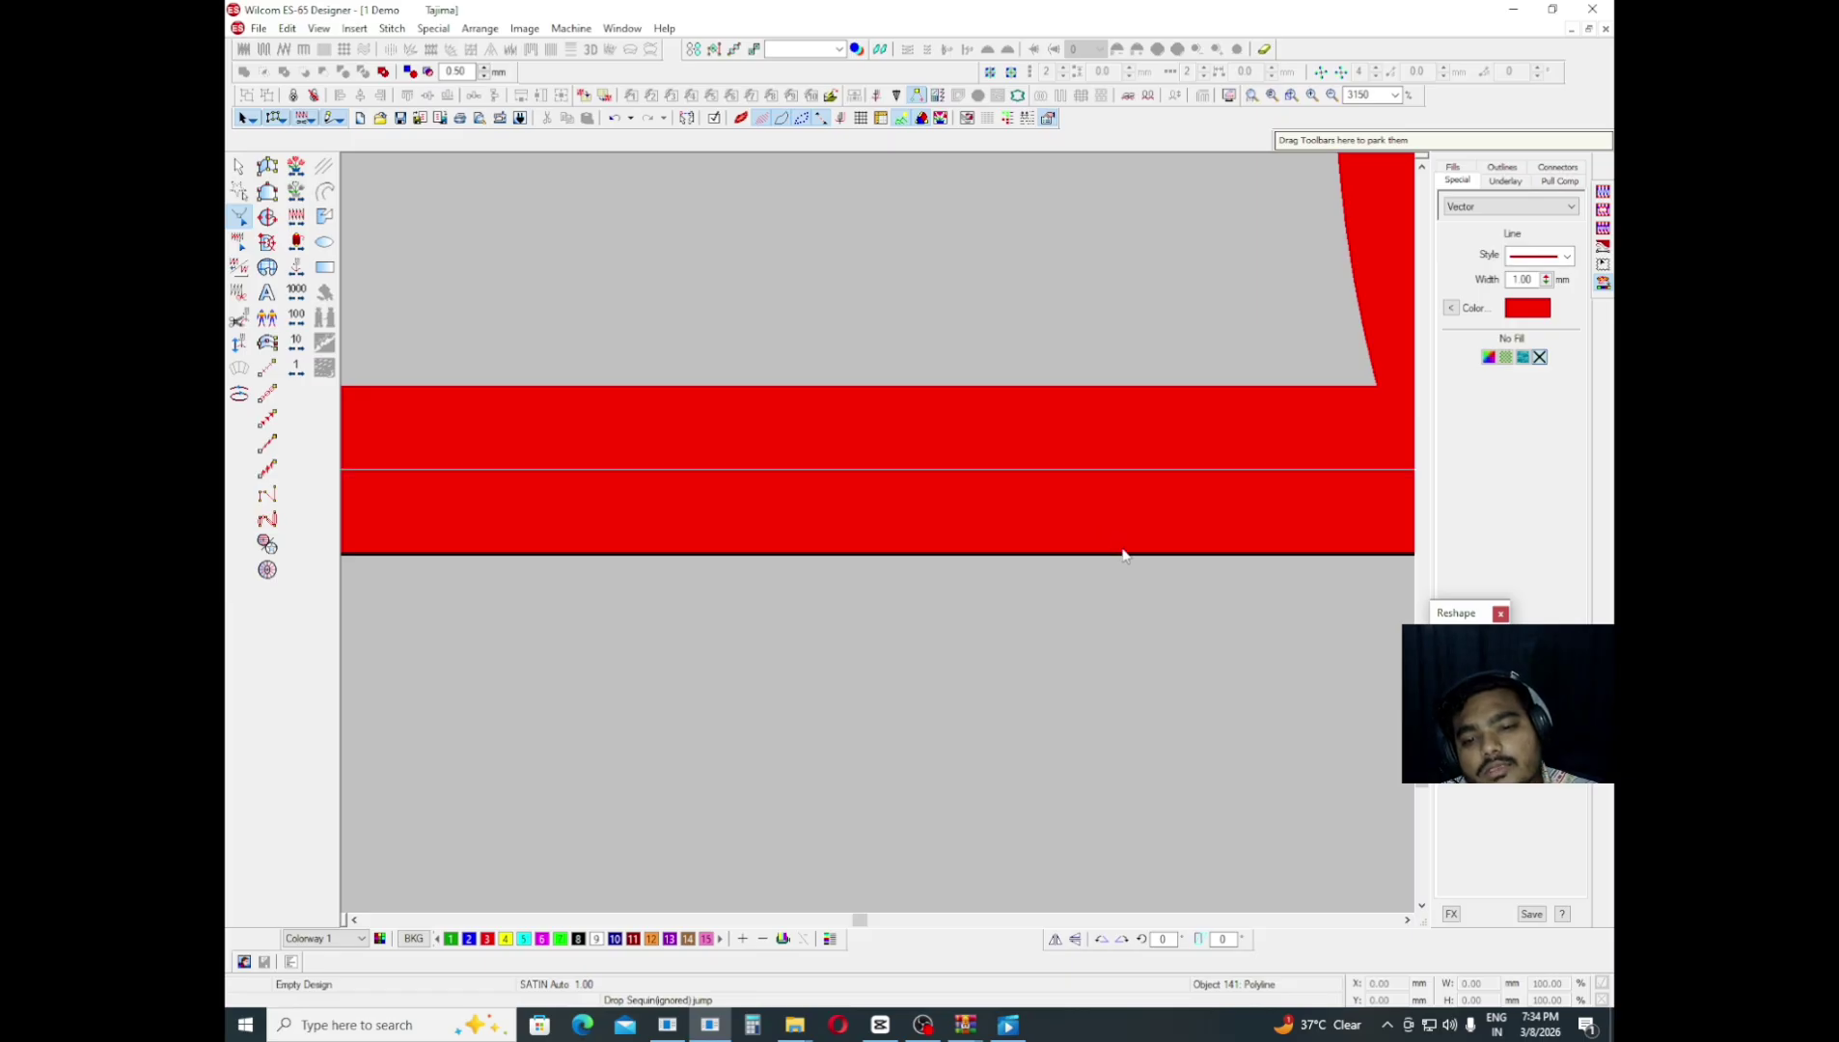
pyautogui.scroll(-2, 1056, 559)
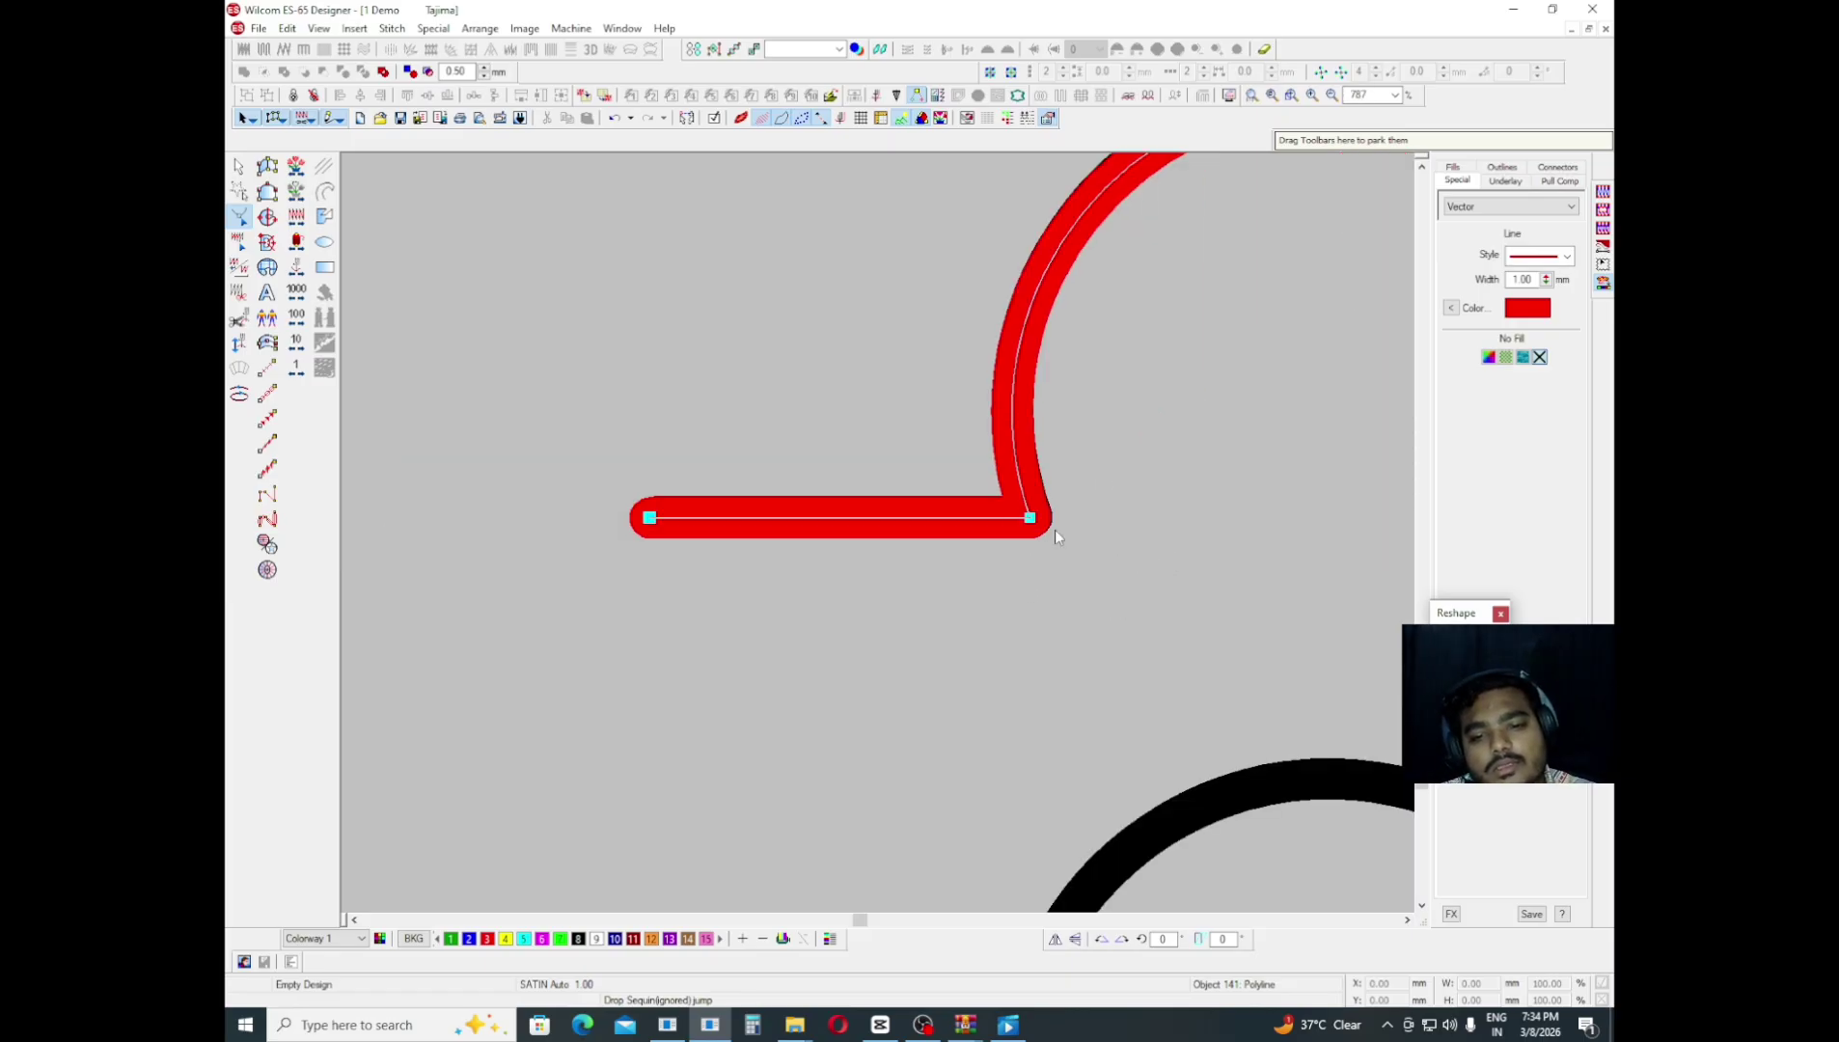
# - Nudge the corner at the end of the first straight segment slightly right and select the first arch's top control point
pyautogui.press('Right')
pyautogui.press('Right')
pyautogui.press('Right')
pyautogui.press('p')
pyautogui.moveTo(1276, 558); pyautogui.dragTo(1029, 536)
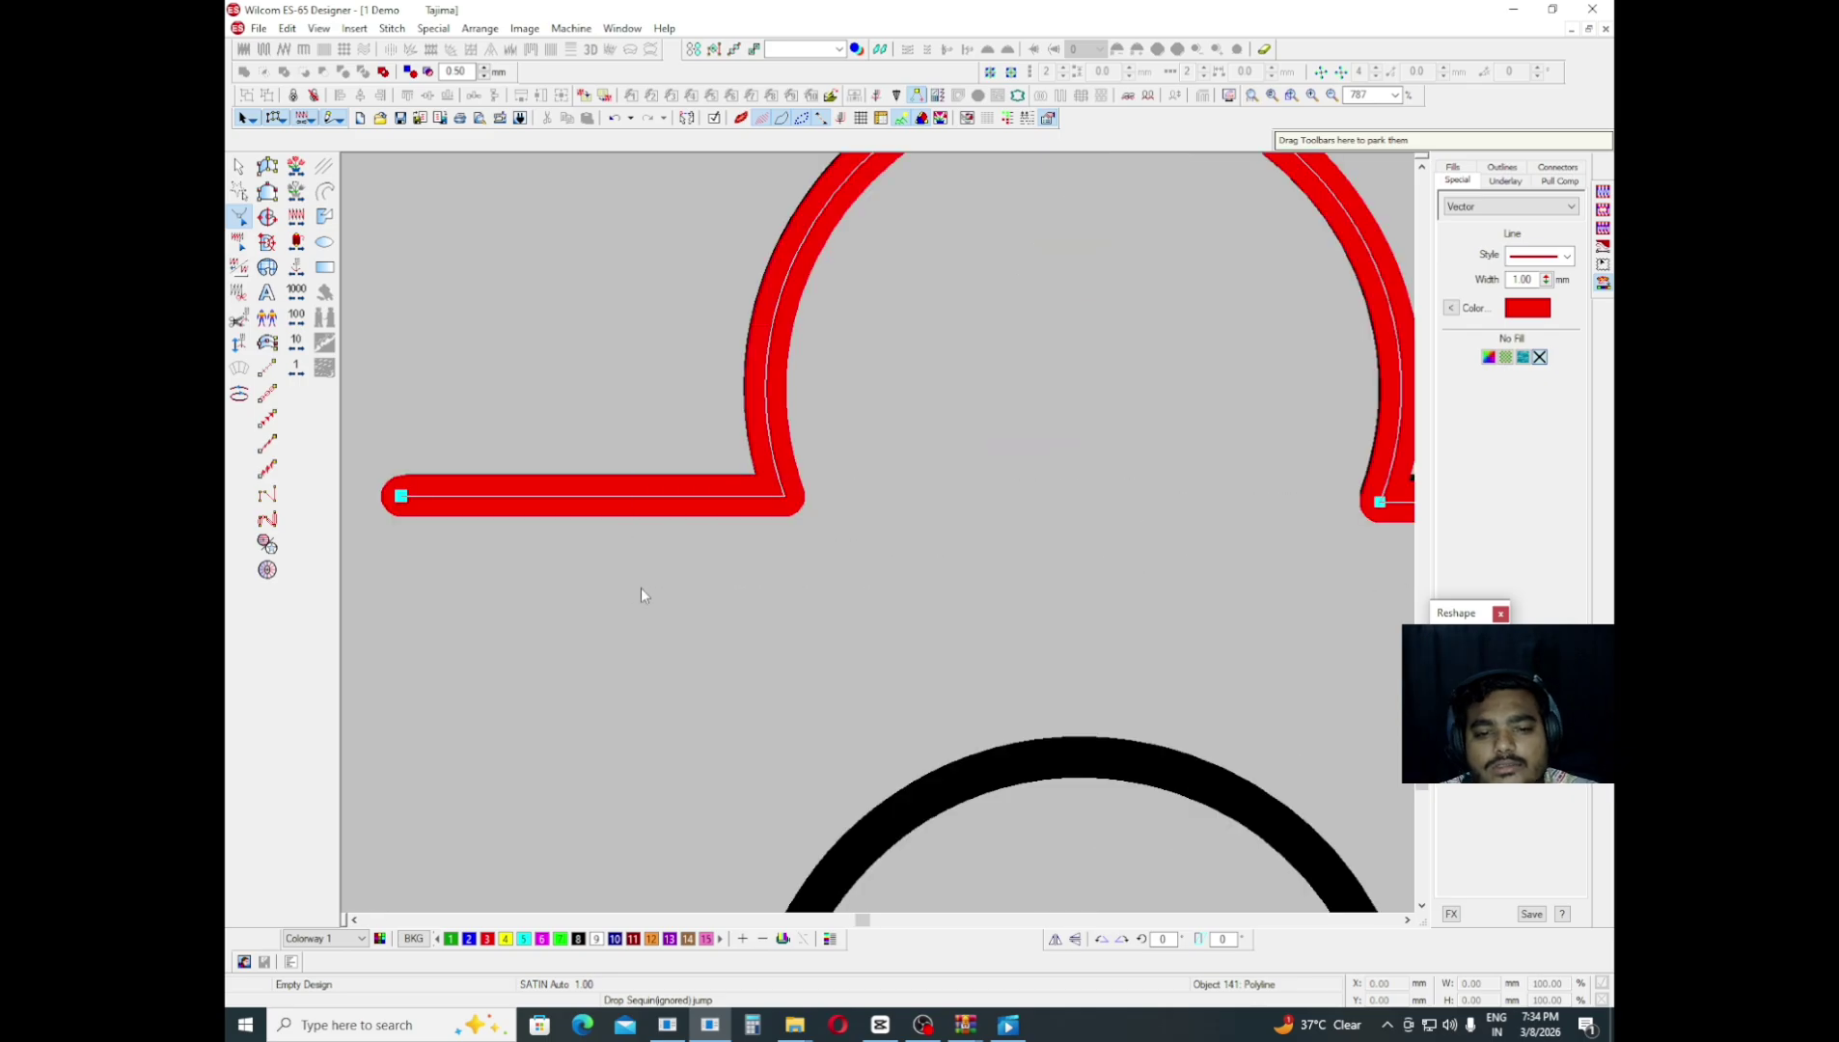
pyautogui.scroll(3, 1046, 446)
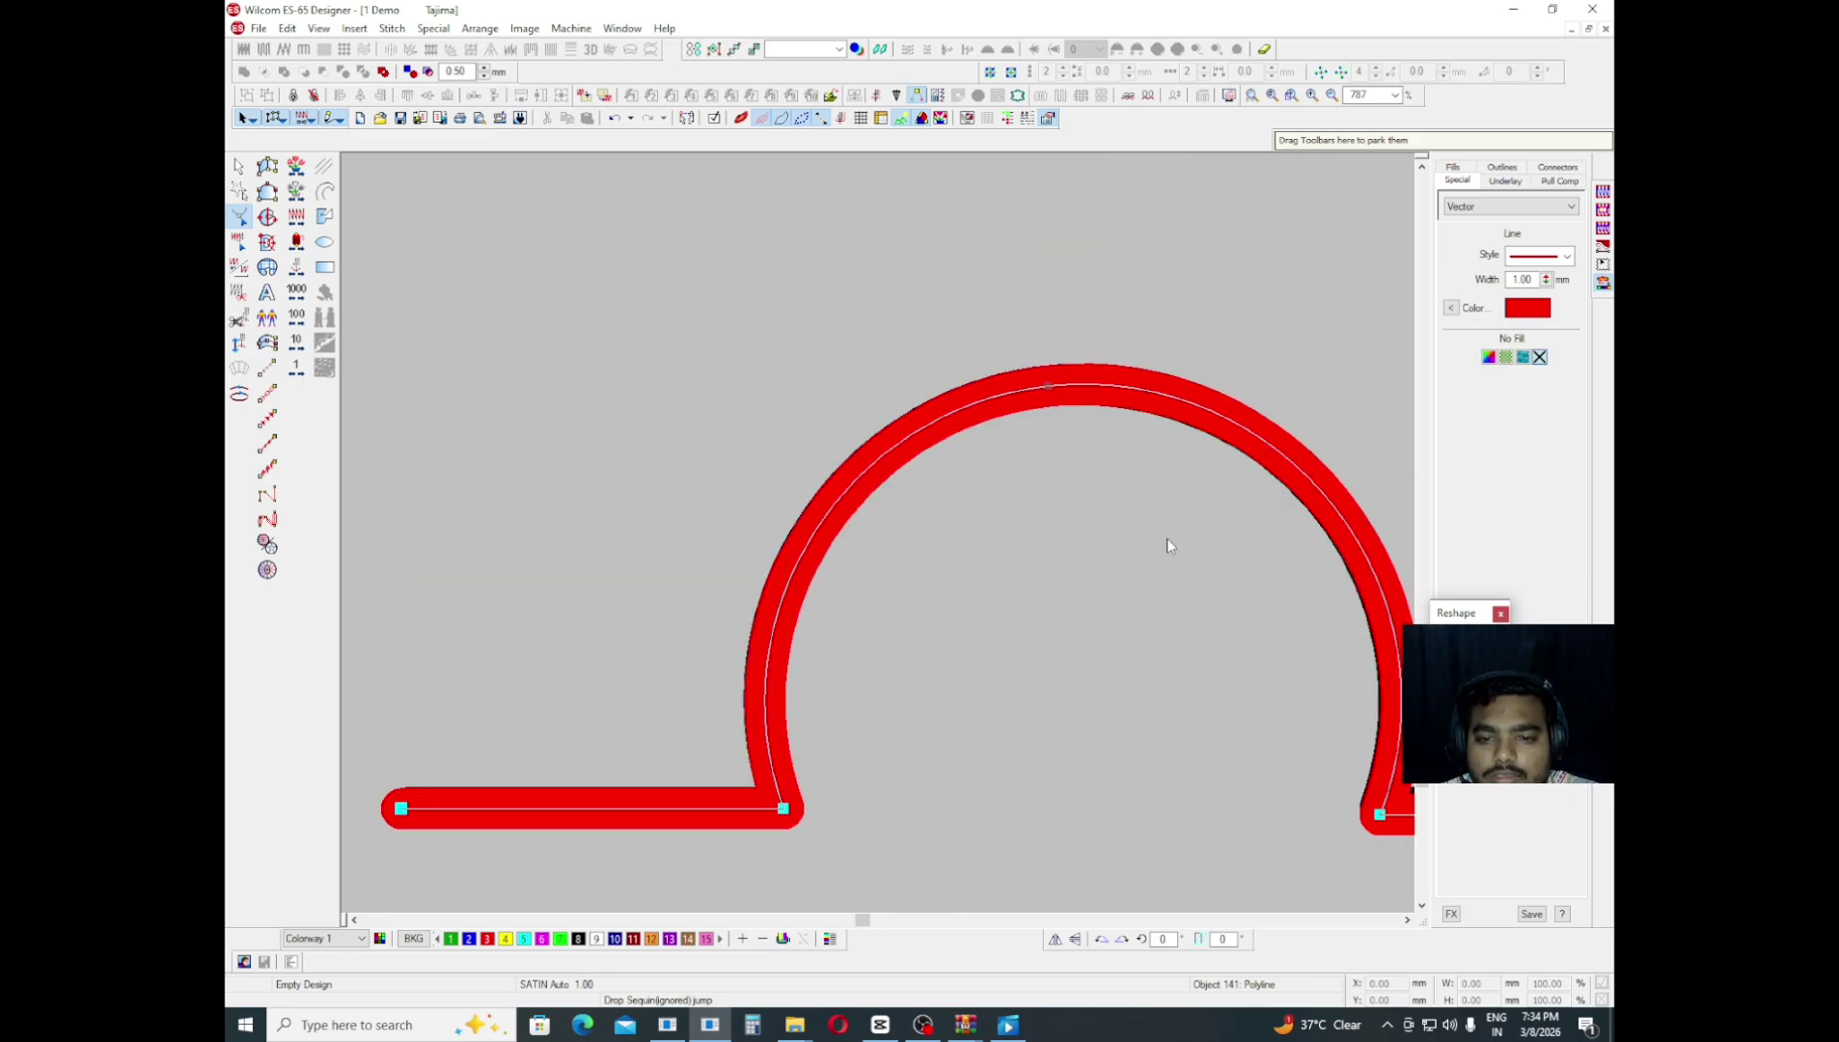
pyautogui.press('p')
# - Select both control points of the second straight segment and nudge them up onto the black line
pyautogui.moveTo(1167, 538); pyautogui.dragTo(667, 476)
pyautogui.moveTo(662, 610); pyautogui.dragTo(1039, 584)
pyautogui.moveTo(1106, 420); pyautogui.dragTo(581, 575)
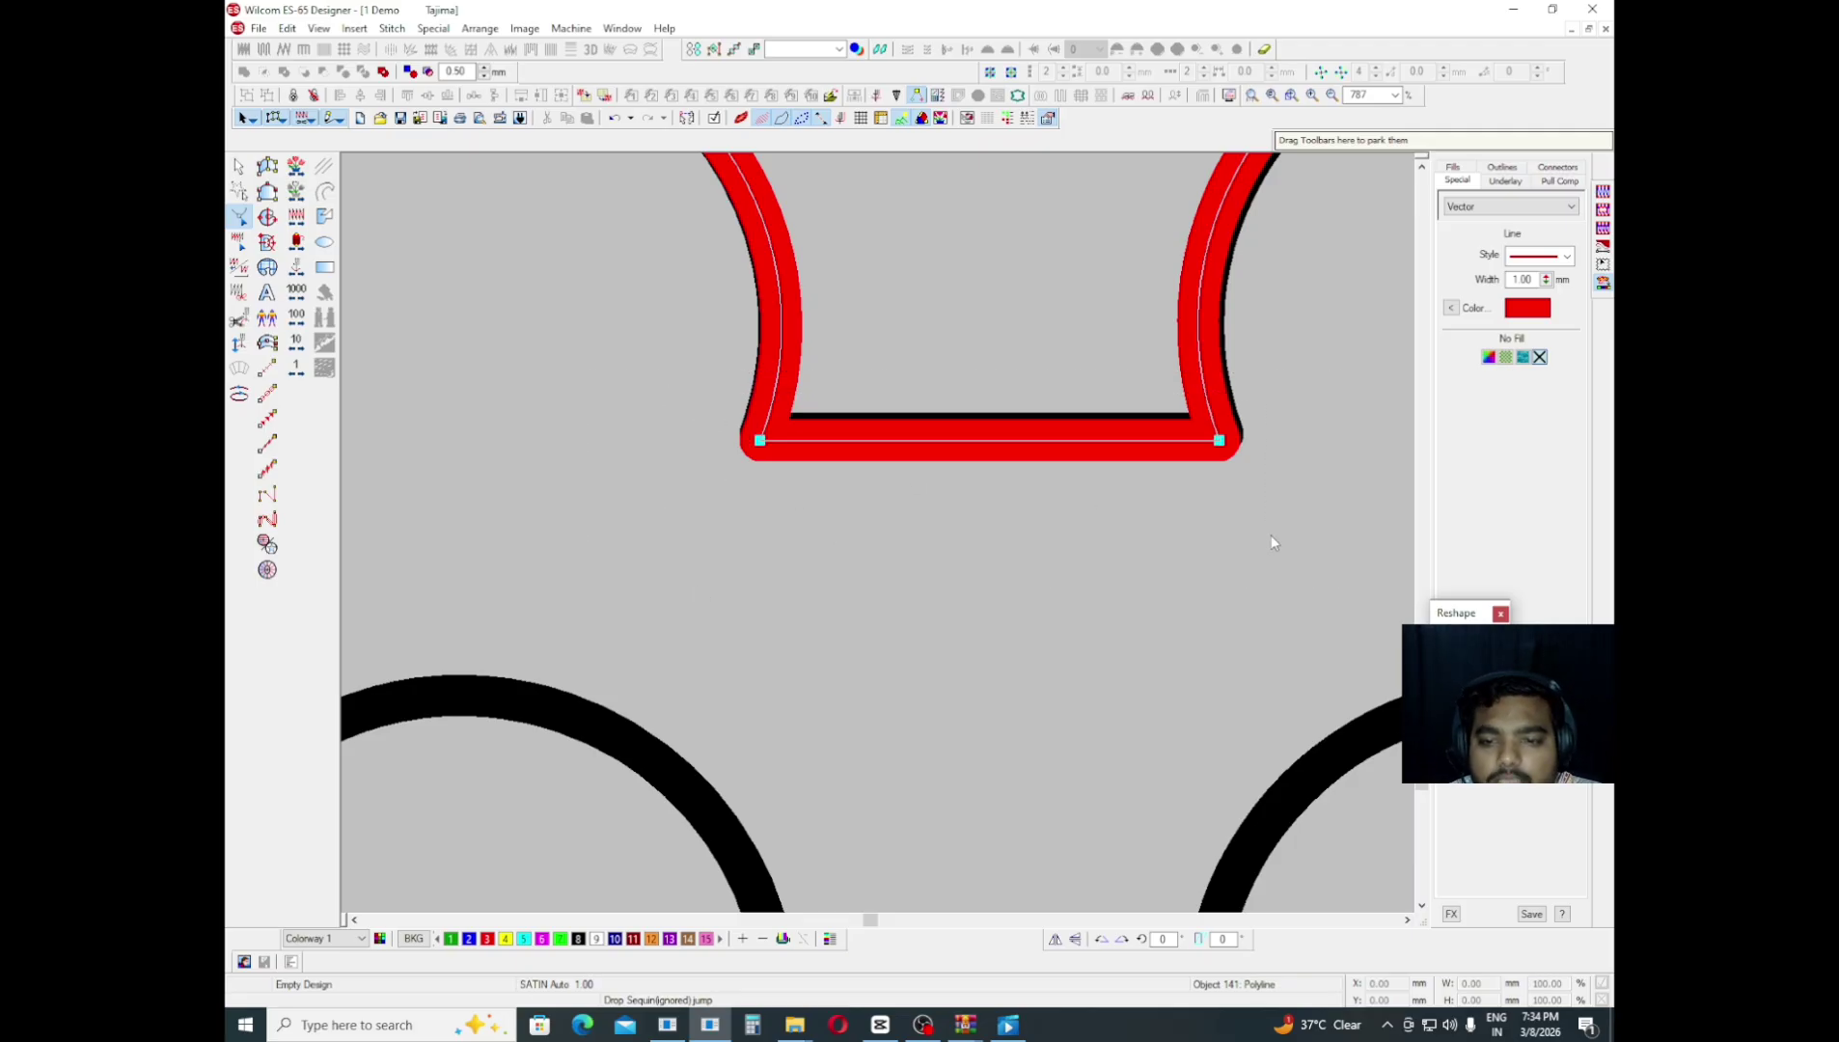
pyautogui.press('Up')
pyautogui.press('Up')
pyautogui.press('Up')
pyautogui.press('Up')
pyautogui.press('Up')
pyautogui.press('Up')
pyautogui.press('Up')
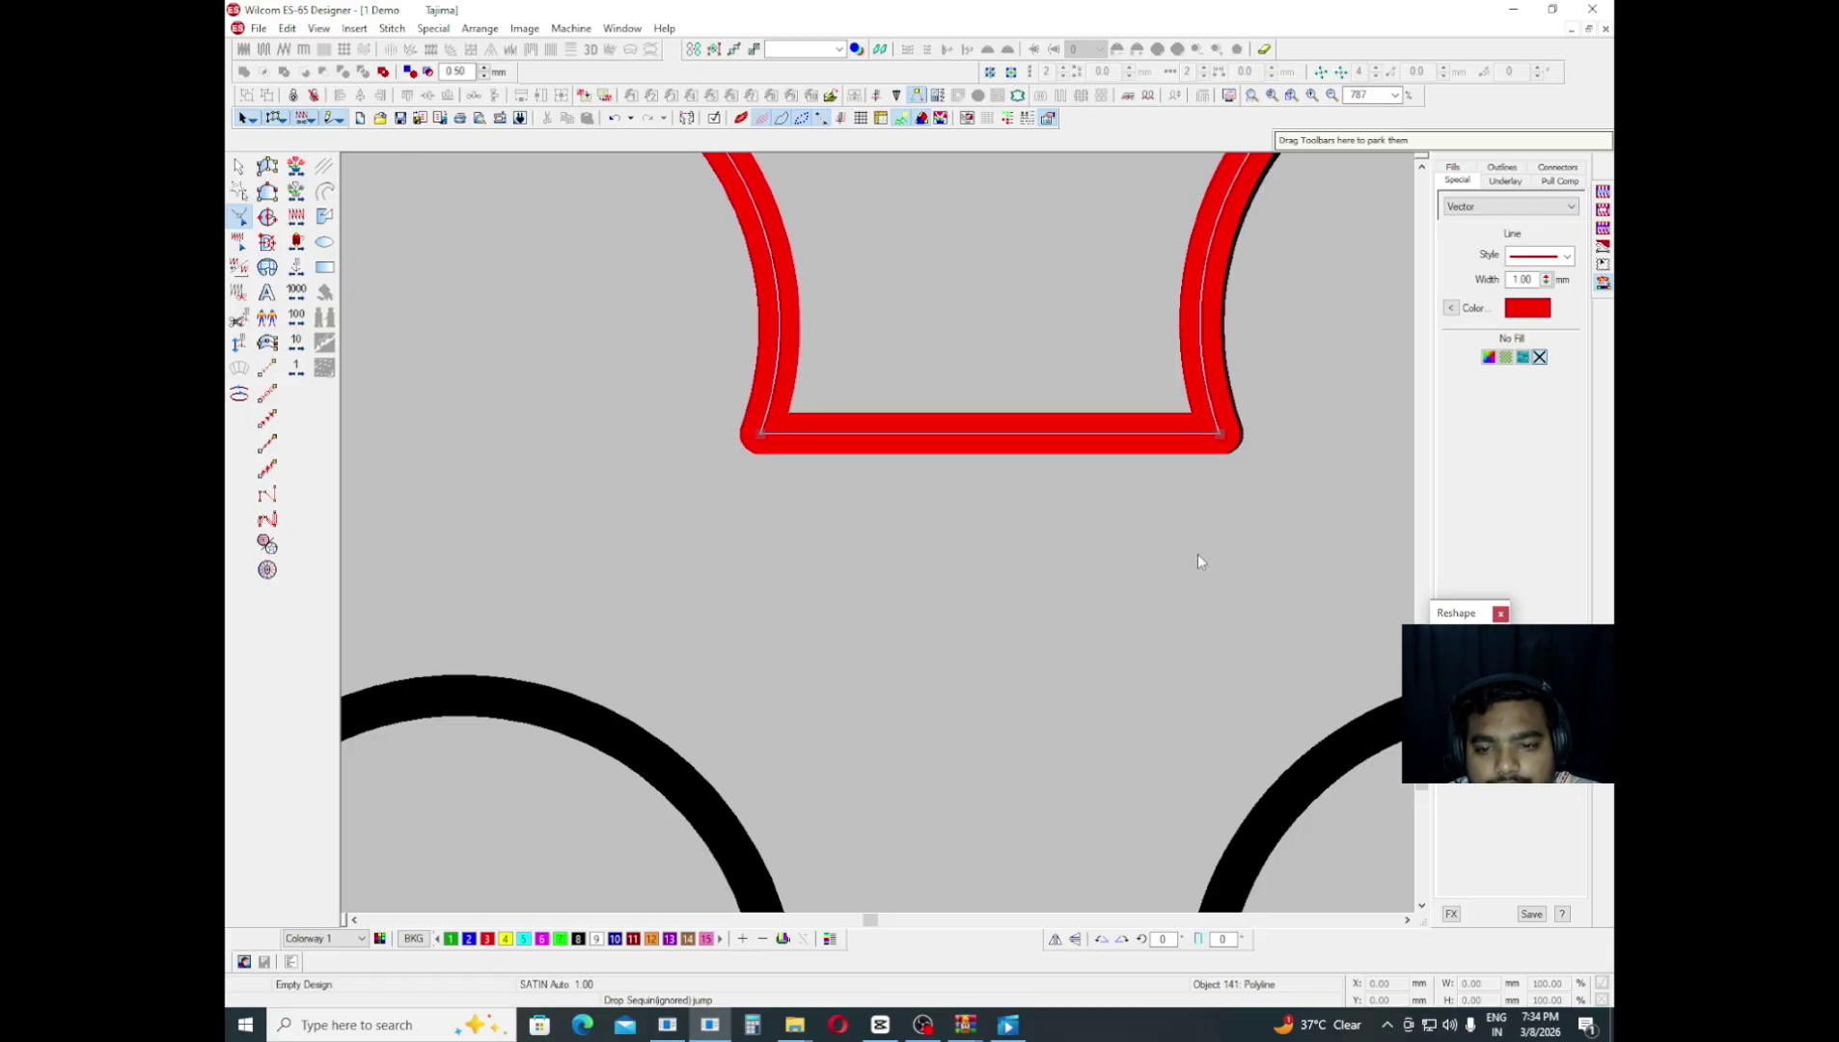
# - Select the second straight segment's right corner point and nudge it right to cover the black outline
pyautogui.moveTo(1196, 553); pyautogui.dragTo(609, 605)
pyautogui.moveTo(611, 603); pyautogui.dragTo(779, 397)
pyautogui.press('Right')
pyautogui.press('Right')
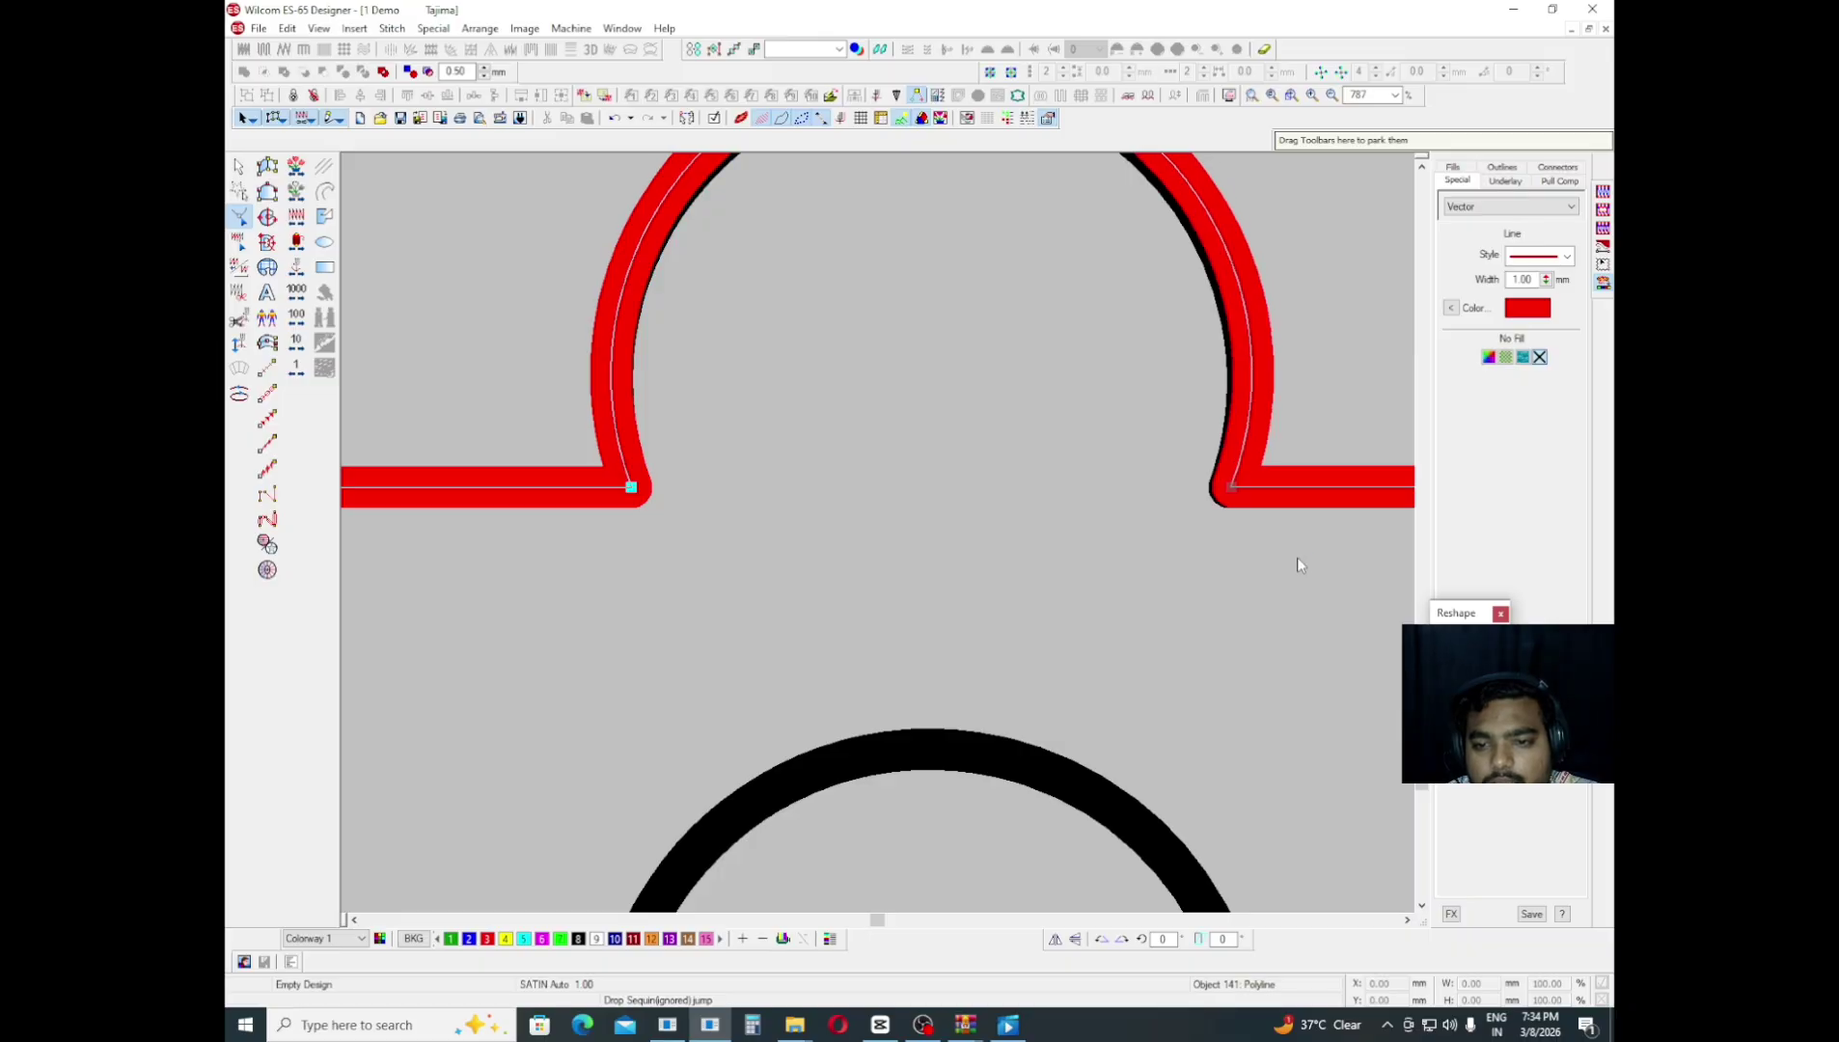
# - Select the second arch's top control point and nudge it down onto the black outline
pyautogui.scroll(3, 1293, 556)
pyautogui.moveTo(909, 264); pyautogui.dragTo(974, 443)
pyautogui.moveTo(802, 338); pyautogui.dragTo(1099, 598)
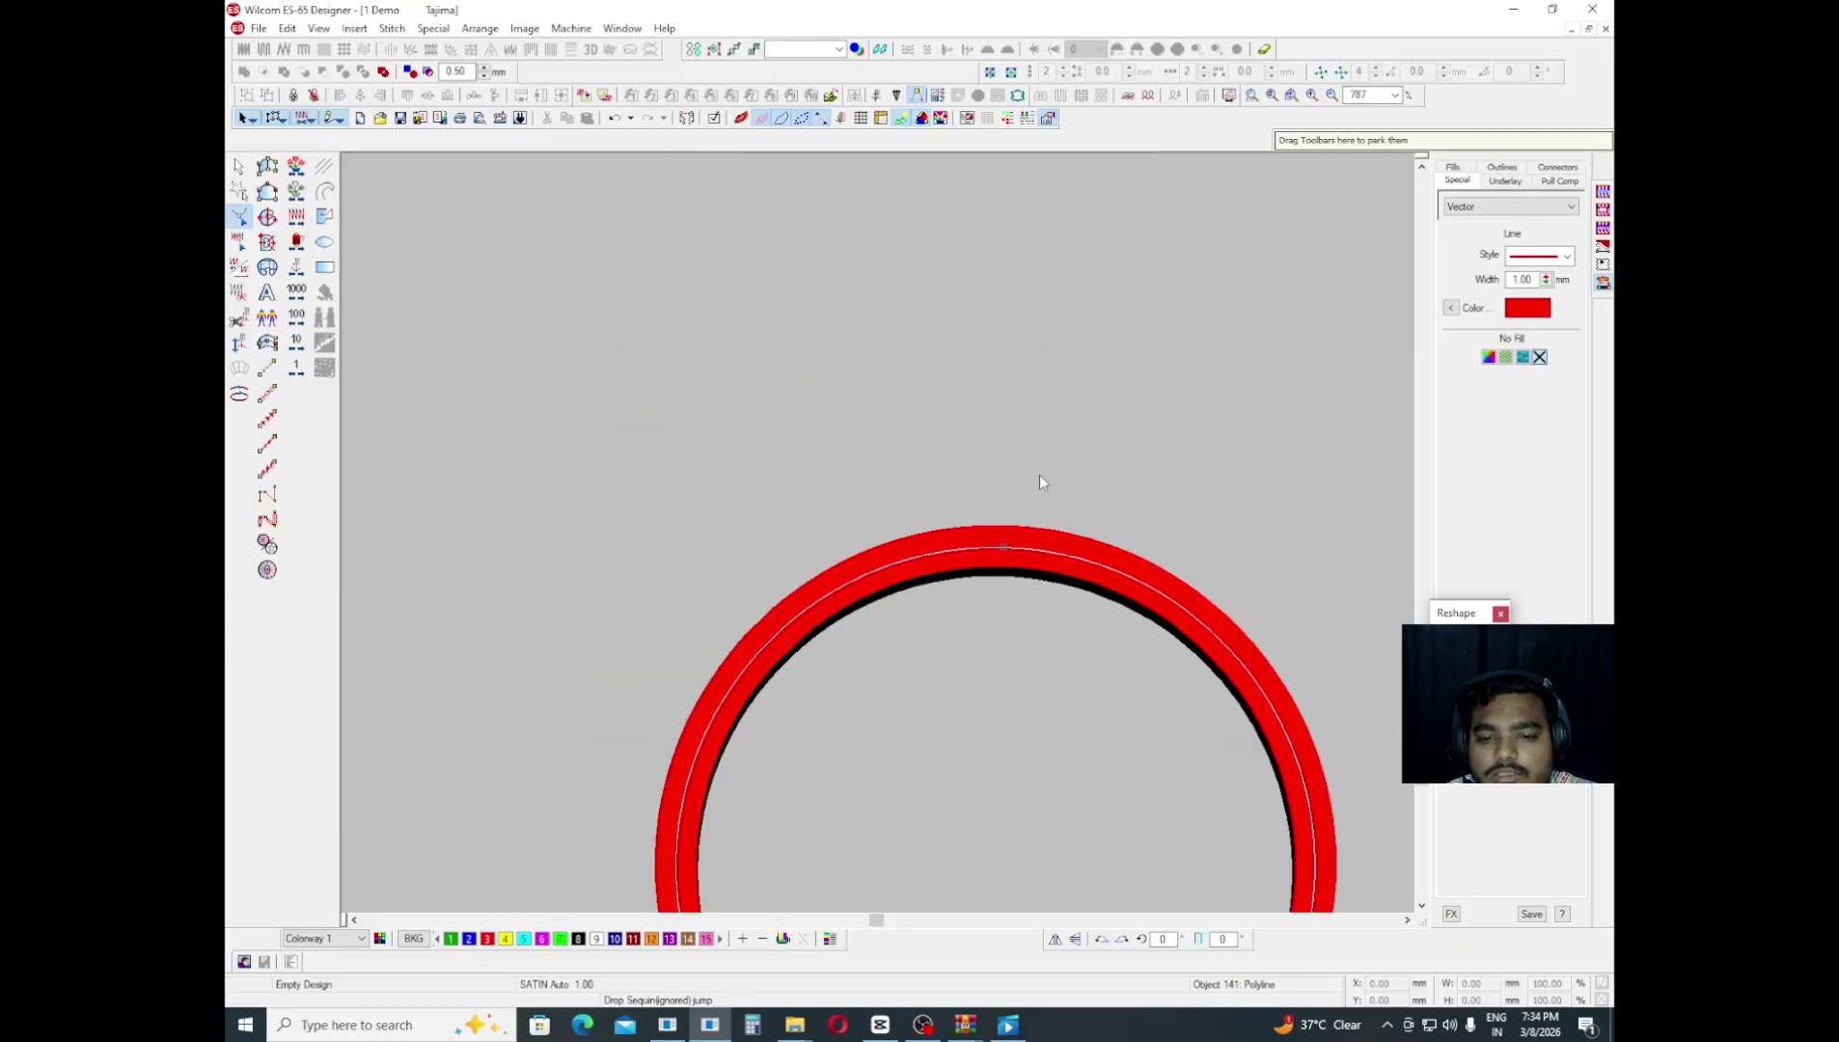
pyautogui.press('Down')
pyautogui.press('Down')
pyautogui.press('Down')
# - Nudge the third straight segment's corner points sideways until the red curve covers the black outline on both sides
pyautogui.scroll(-2, 1074, 504)
pyautogui.moveTo(1076, 507); pyautogui.dragTo(1196, 577)
pyautogui.moveTo(939, 431); pyautogui.dragTo(1085, 551)
pyautogui.press('Right')
pyautogui.press('Right')
pyautogui.press('Right')
pyautogui.press('Right')
pyautogui.press('Right')
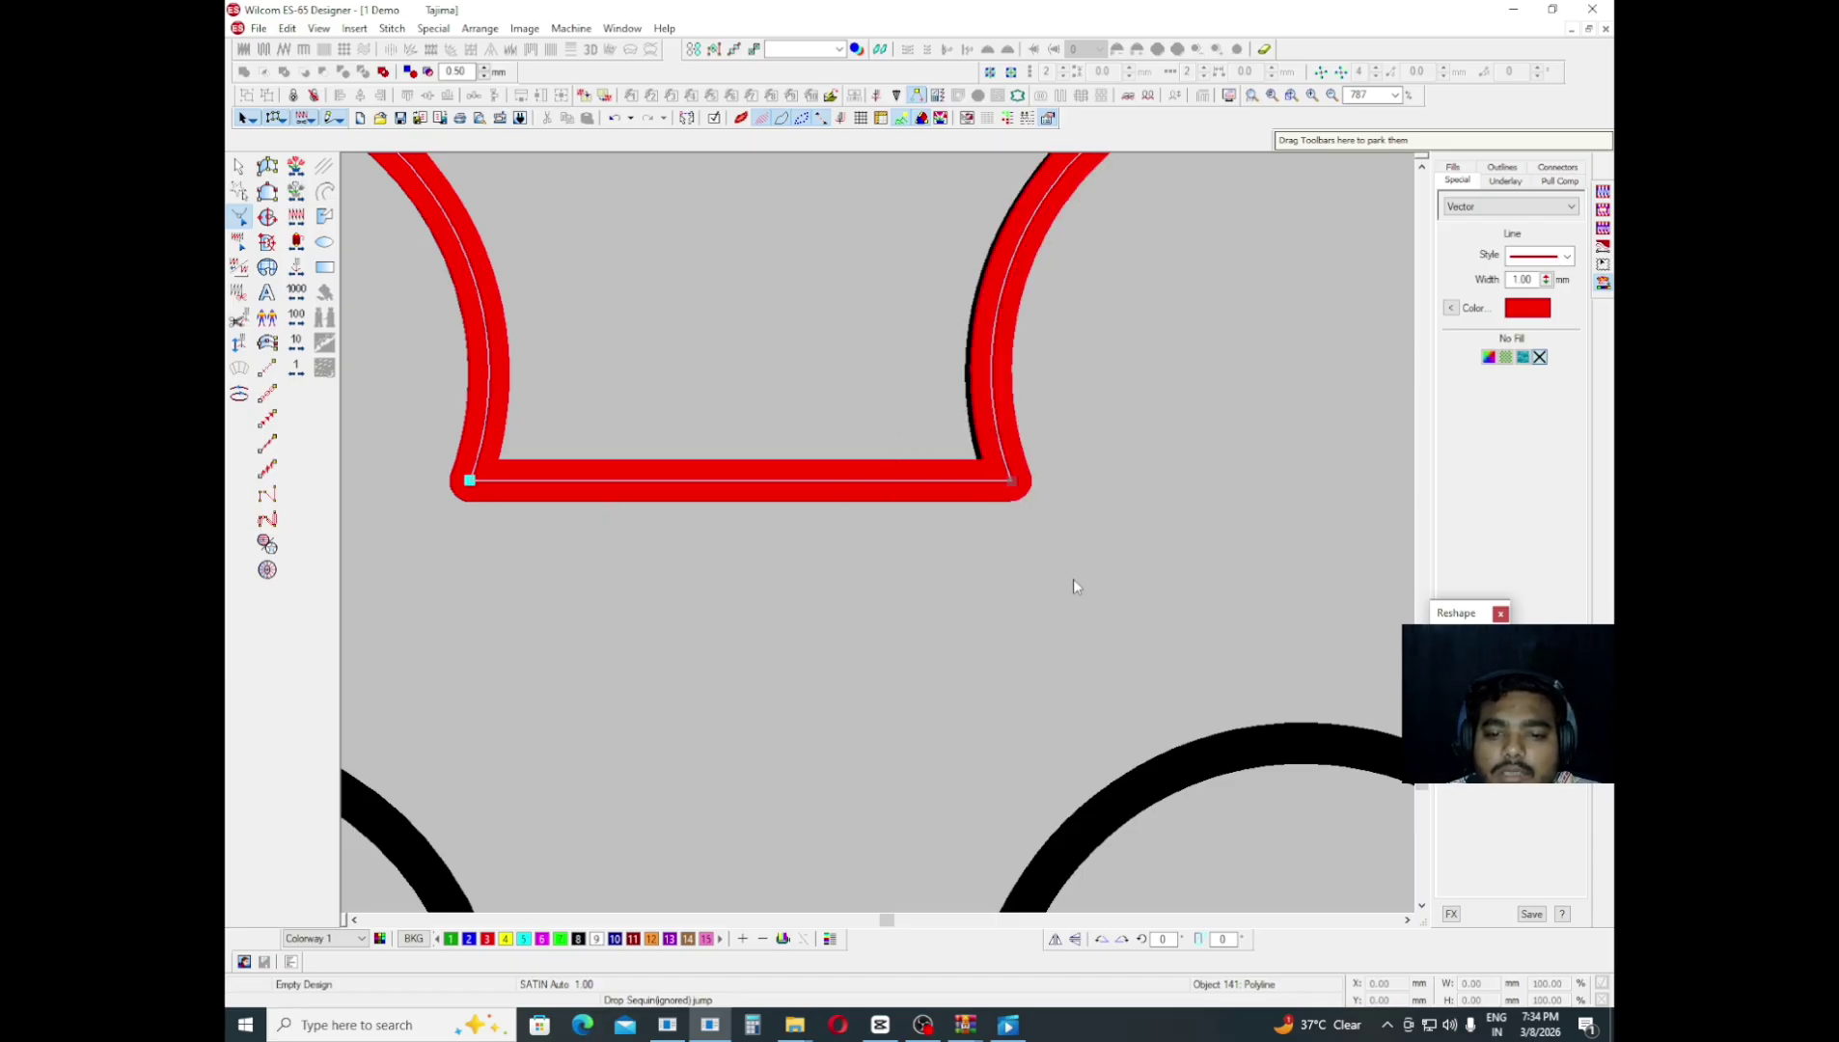
pyautogui.press('Left')
pyautogui.press('Left')
pyautogui.press('Left')
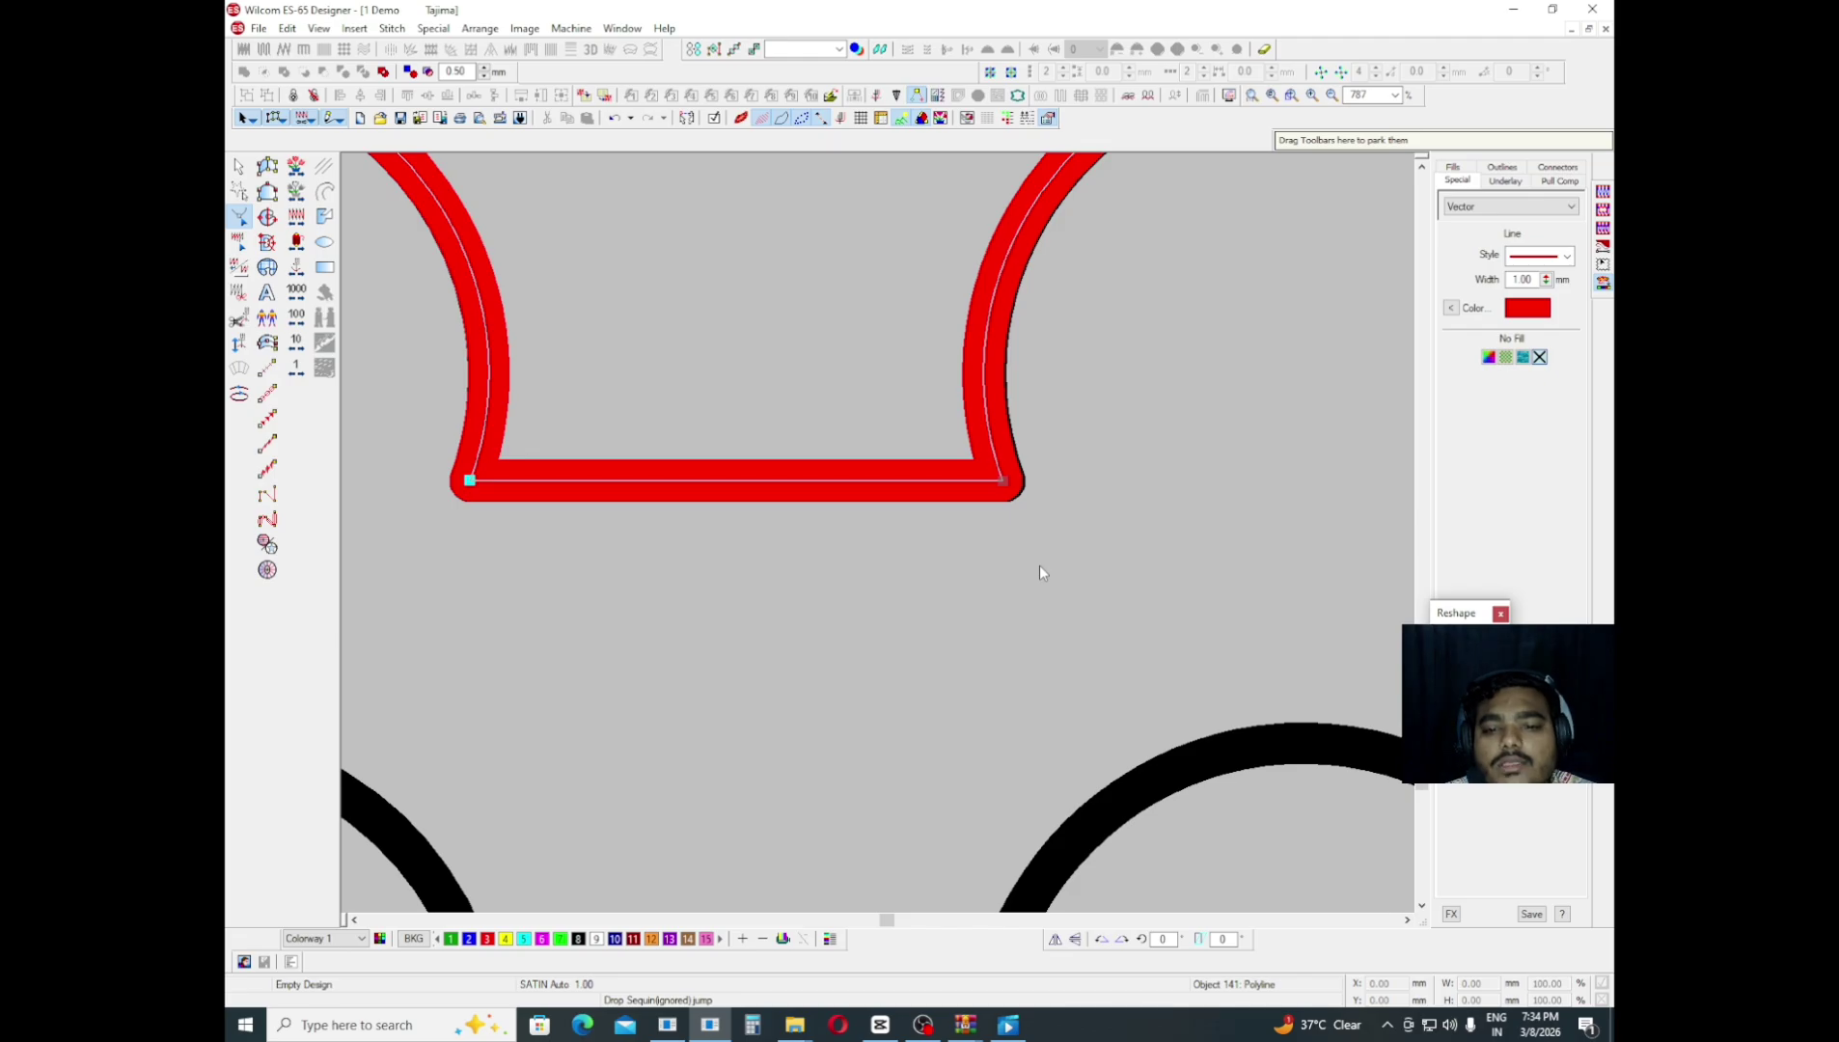
pyautogui.press('Right')
# - Select both control points of the third straight segment and fine-tune their vertical position over the black line
pyautogui.click(405, 572)
pyautogui.moveTo(583, 547); pyautogui.dragTo(831, 530)
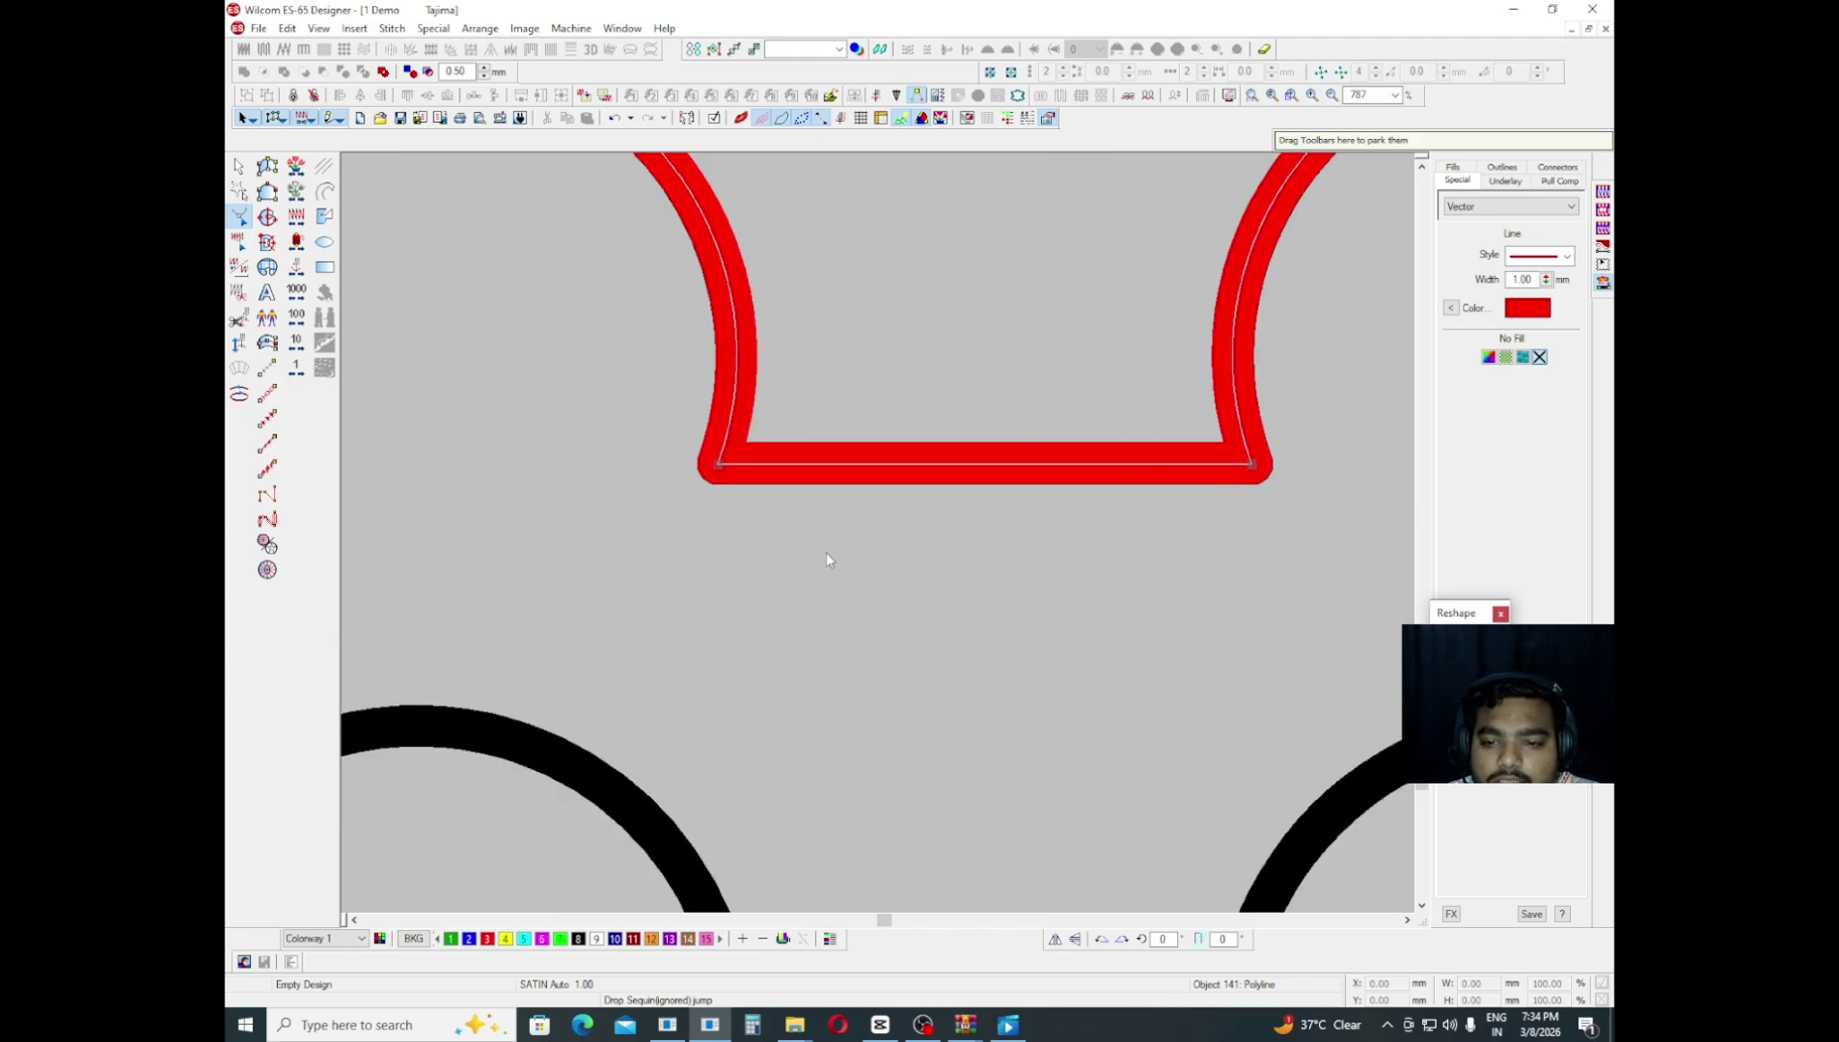
pyautogui.press('Down')
pyautogui.press('Down')
pyautogui.press('Up')
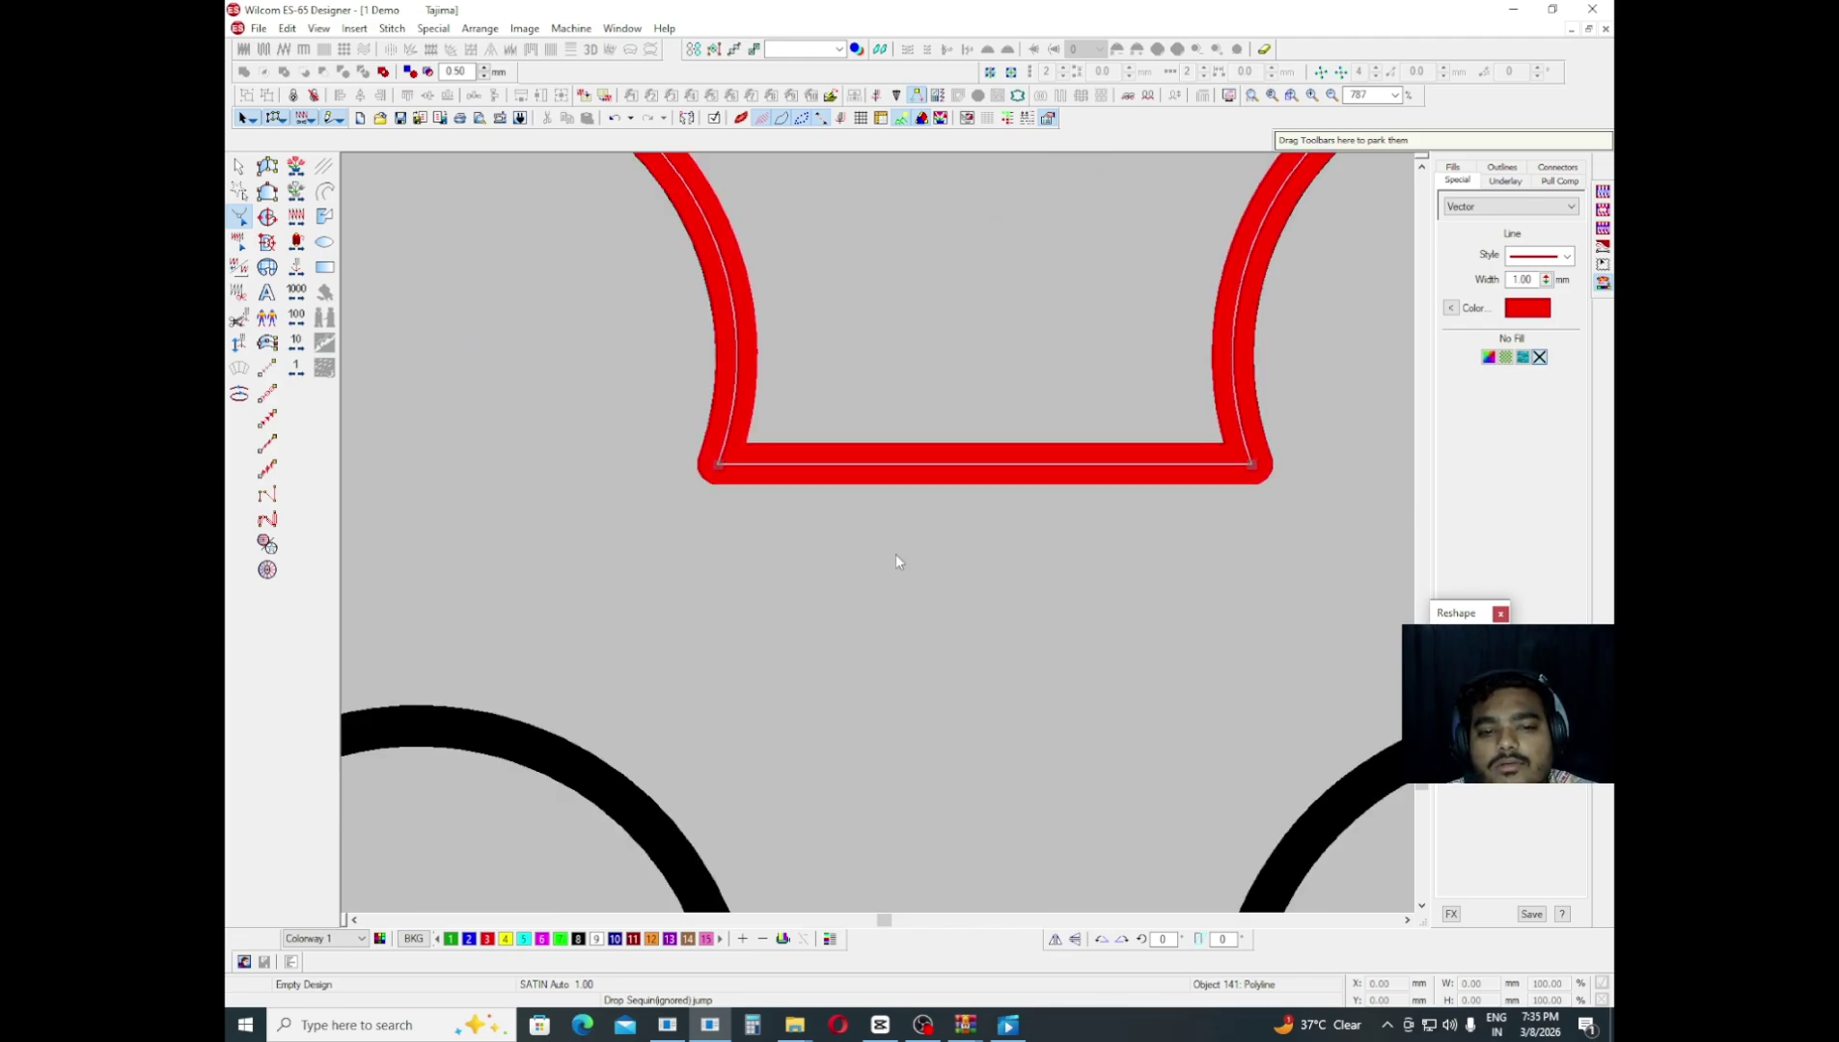
# - Select both control points of the fourth straight segment and nudge them down onto the black line
pyautogui.hscroll(3, 1008, 569)
pyautogui.scroll(3, 933, 682)
pyautogui.press('c')
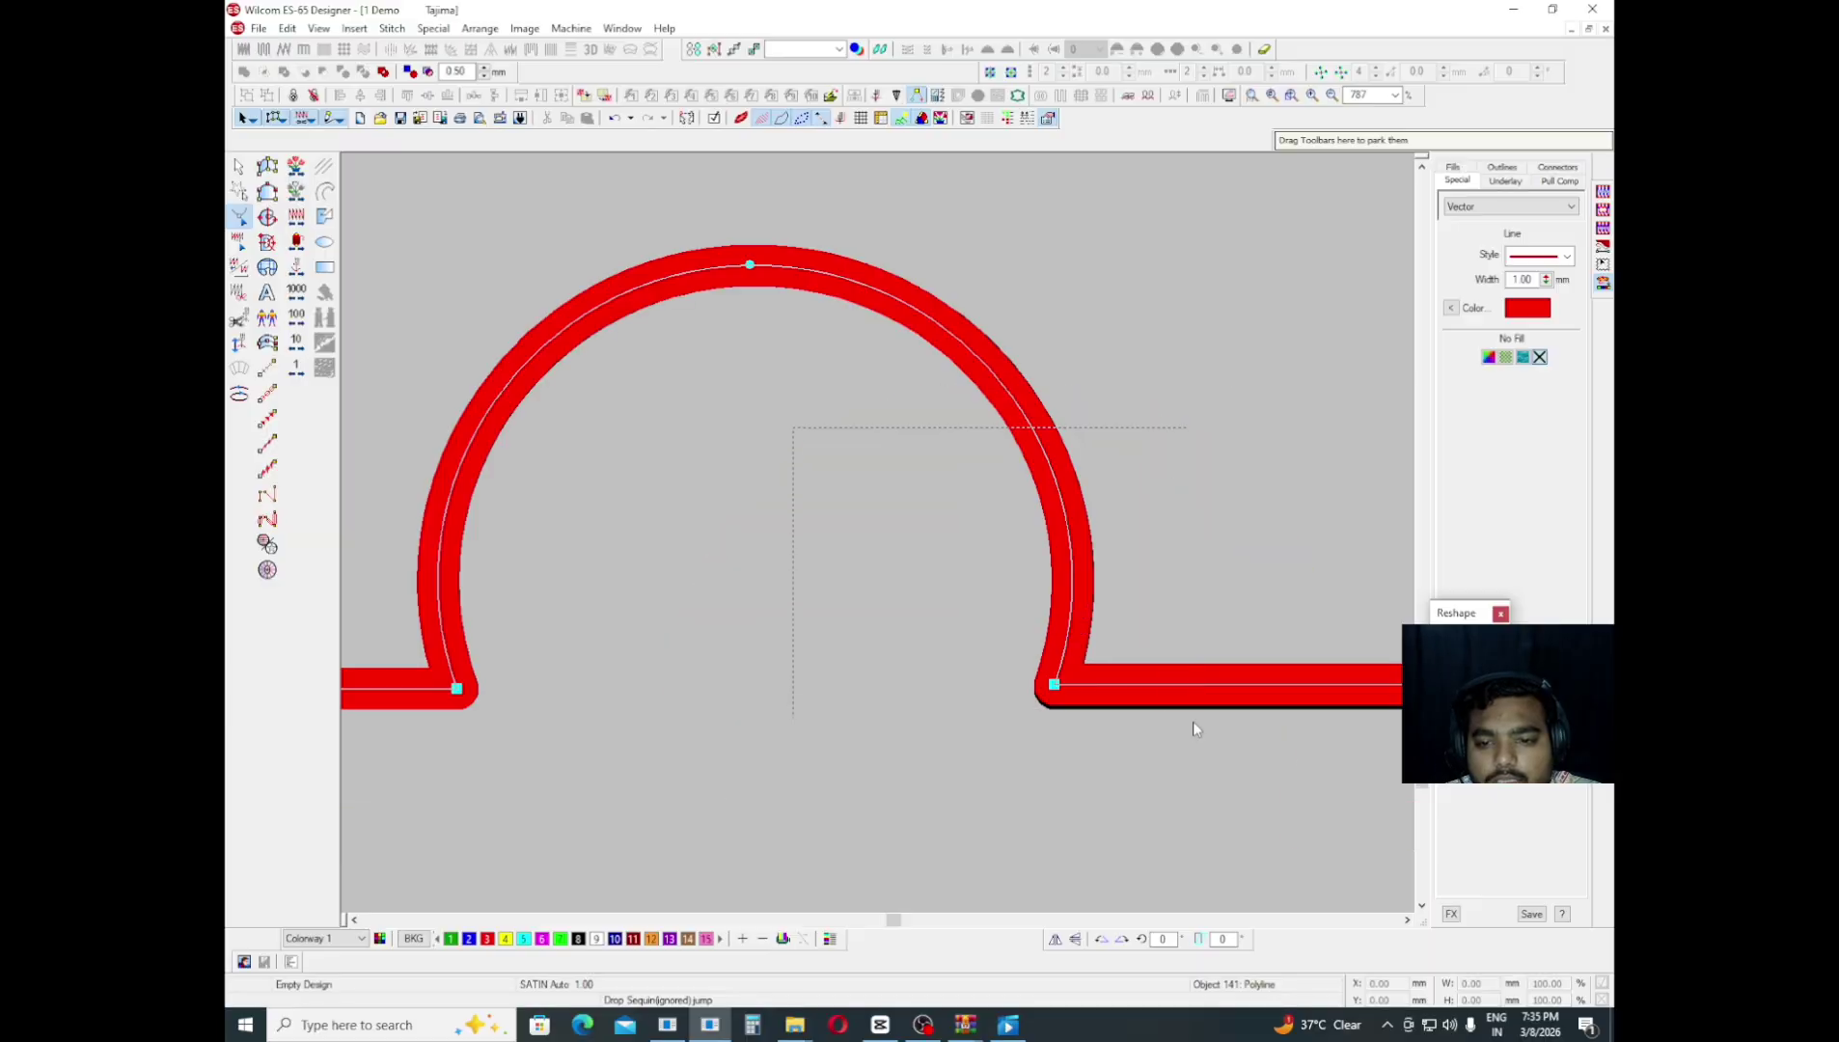
pyautogui.moveTo(376, 393); pyautogui.dragTo(1183, 557)
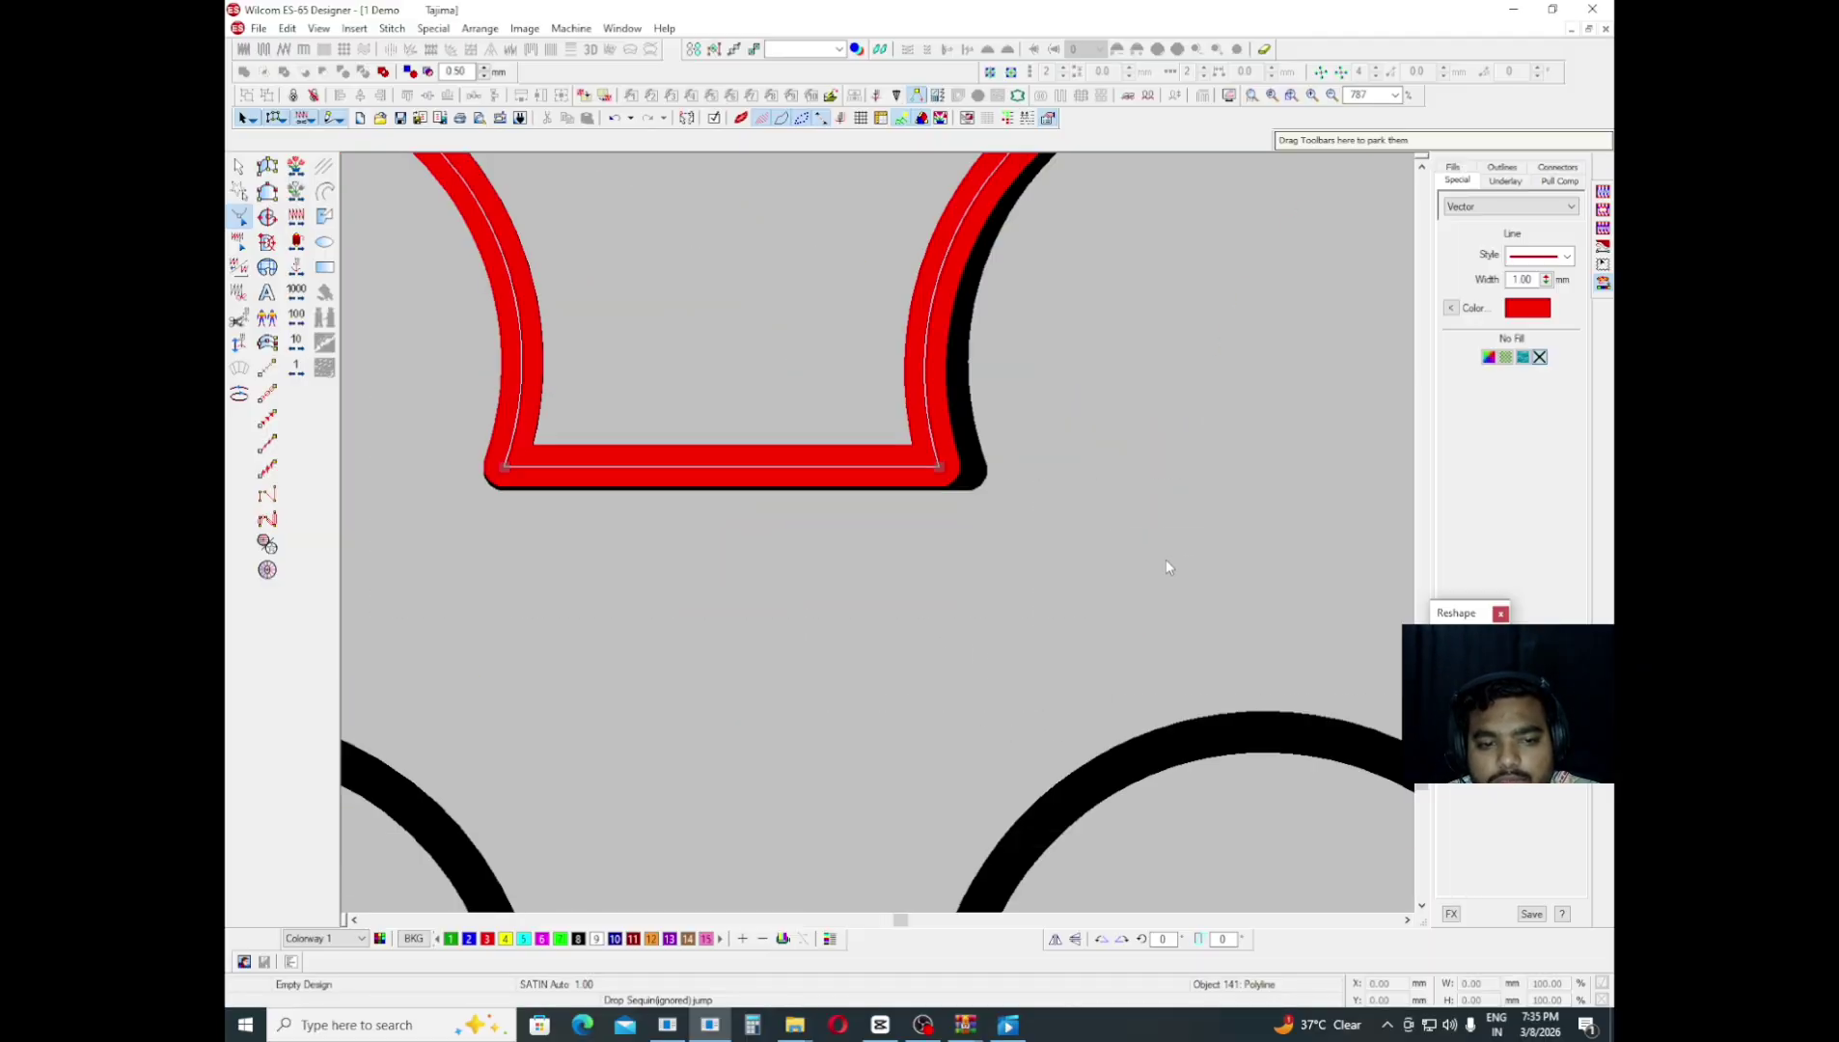
pyautogui.press('Down')
pyautogui.press('Down')
pyautogui.press('Return')
# - Nudge the fourth straight segment's right corner point well to the right and its left corner slightly right to match the outline
pyautogui.press('Right')
pyautogui.press('Right')
pyautogui.press('Right')
pyautogui.press('Right')
pyautogui.press('Right')
pyautogui.press('Right')
pyautogui.press('Right')
pyautogui.press('Right')
pyautogui.press('Right')
pyautogui.press('Right')
pyautogui.press('Right')
pyautogui.press('Right')
pyautogui.press('Right')
pyautogui.press('Right')
pyautogui.press('Right')
pyautogui.press('Right')
pyautogui.press('Right')
pyautogui.press('Right')
pyautogui.press('Right')
pyautogui.press('Right')
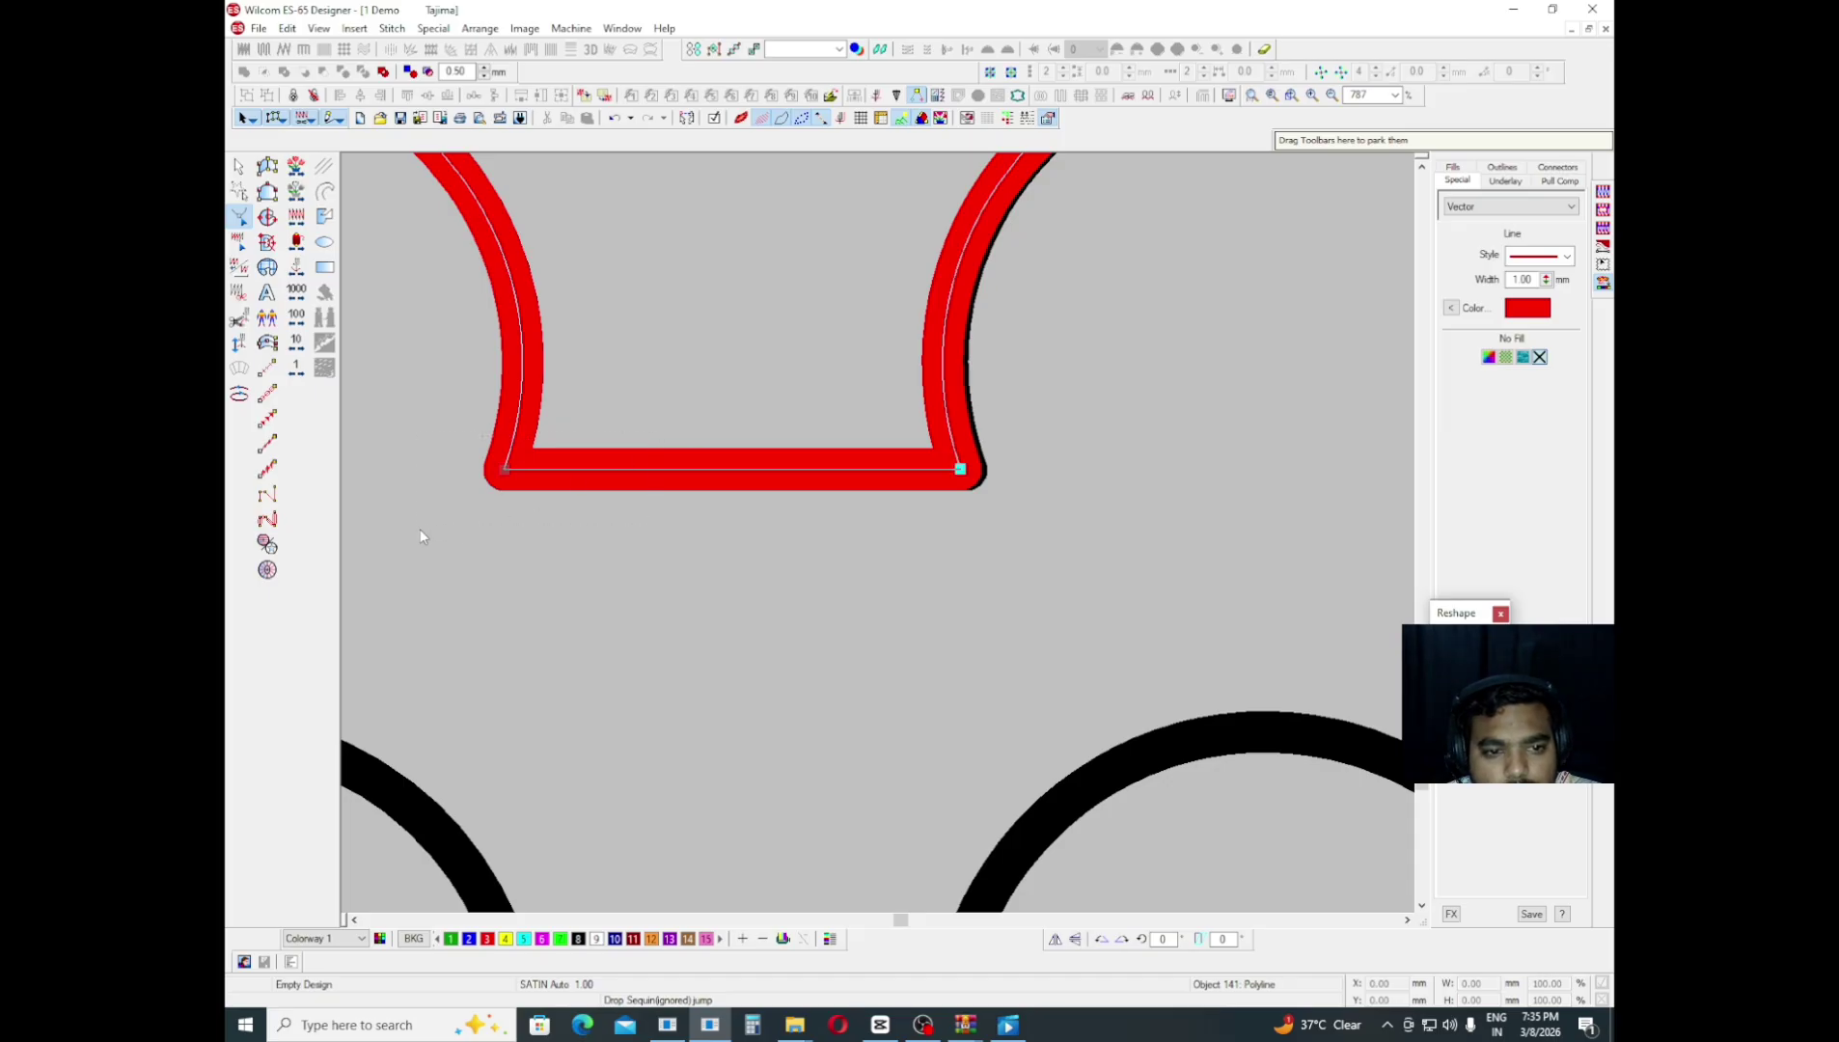
pyautogui.press('Right')
pyautogui.press('Right')
pyautogui.press('Right')
pyautogui.press('Right')
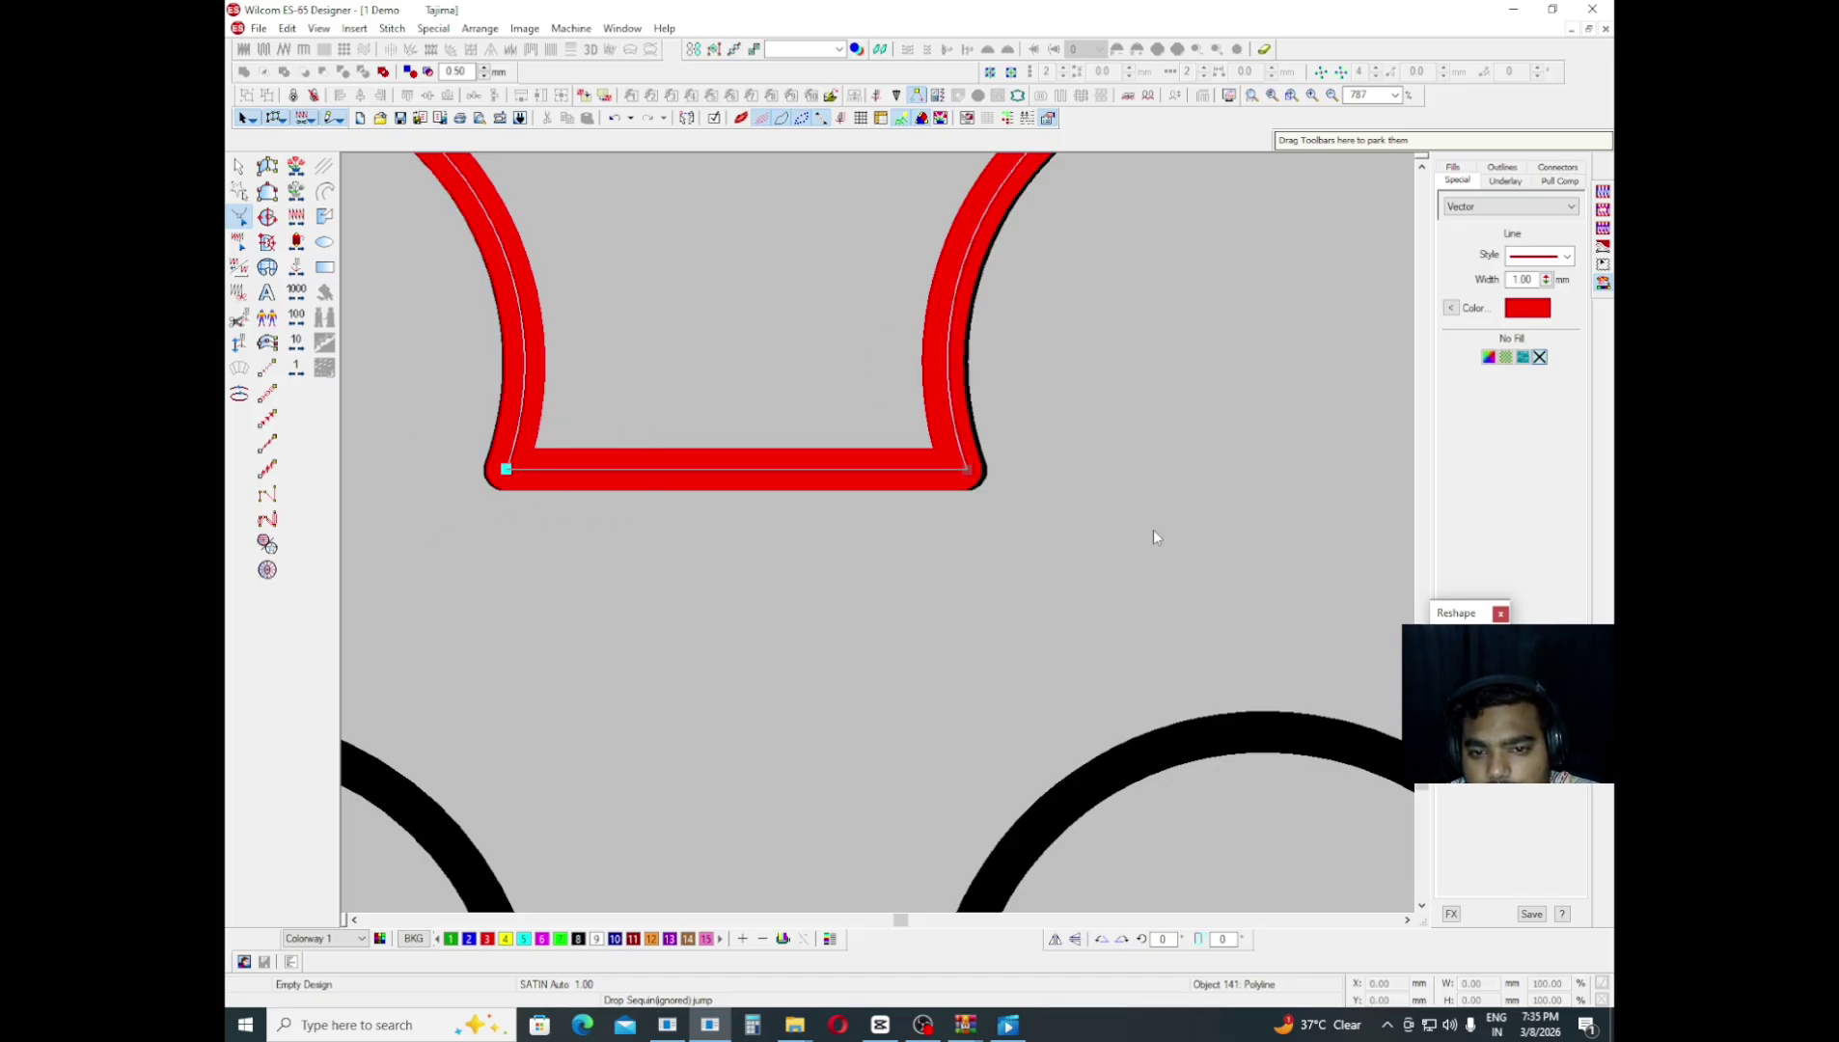
pyautogui.press('Return')
# - Select both control points of the fifth straight segment and nudge them vertically onto the black line
pyautogui.moveTo(1120, 406); pyautogui.dragTo(1268, 802)
pyautogui.scroll(2, 627, 270)
pyautogui.scroll(-1, 890, 525)
pyautogui.press('Return')
pyautogui.moveTo(1193, 736); pyautogui.dragTo(649, 546)
pyautogui.moveTo(377, 471); pyautogui.dragTo(1289, 587)
pyautogui.press('Down')
pyautogui.press('Down')
pyautogui.press('Return')
pyautogui.press('Up')
pyautogui.press('Return')
# - Nudge the fifth straight segment's right corner point right and adjust the following arch's top point to fit the black outline
pyautogui.moveTo(732, 672); pyautogui.dragTo(843, 321)
pyautogui.press('Right')
pyautogui.press('Right')
pyautogui.press('Right')
pyautogui.press('Right')
pyautogui.press('Right')
pyautogui.press('Right')
pyautogui.press('Right')
pyautogui.press('Right')
pyautogui.press('Right')
pyautogui.press('Right')
pyautogui.press('Return')
pyautogui.press('Up')
pyautogui.press('Return')
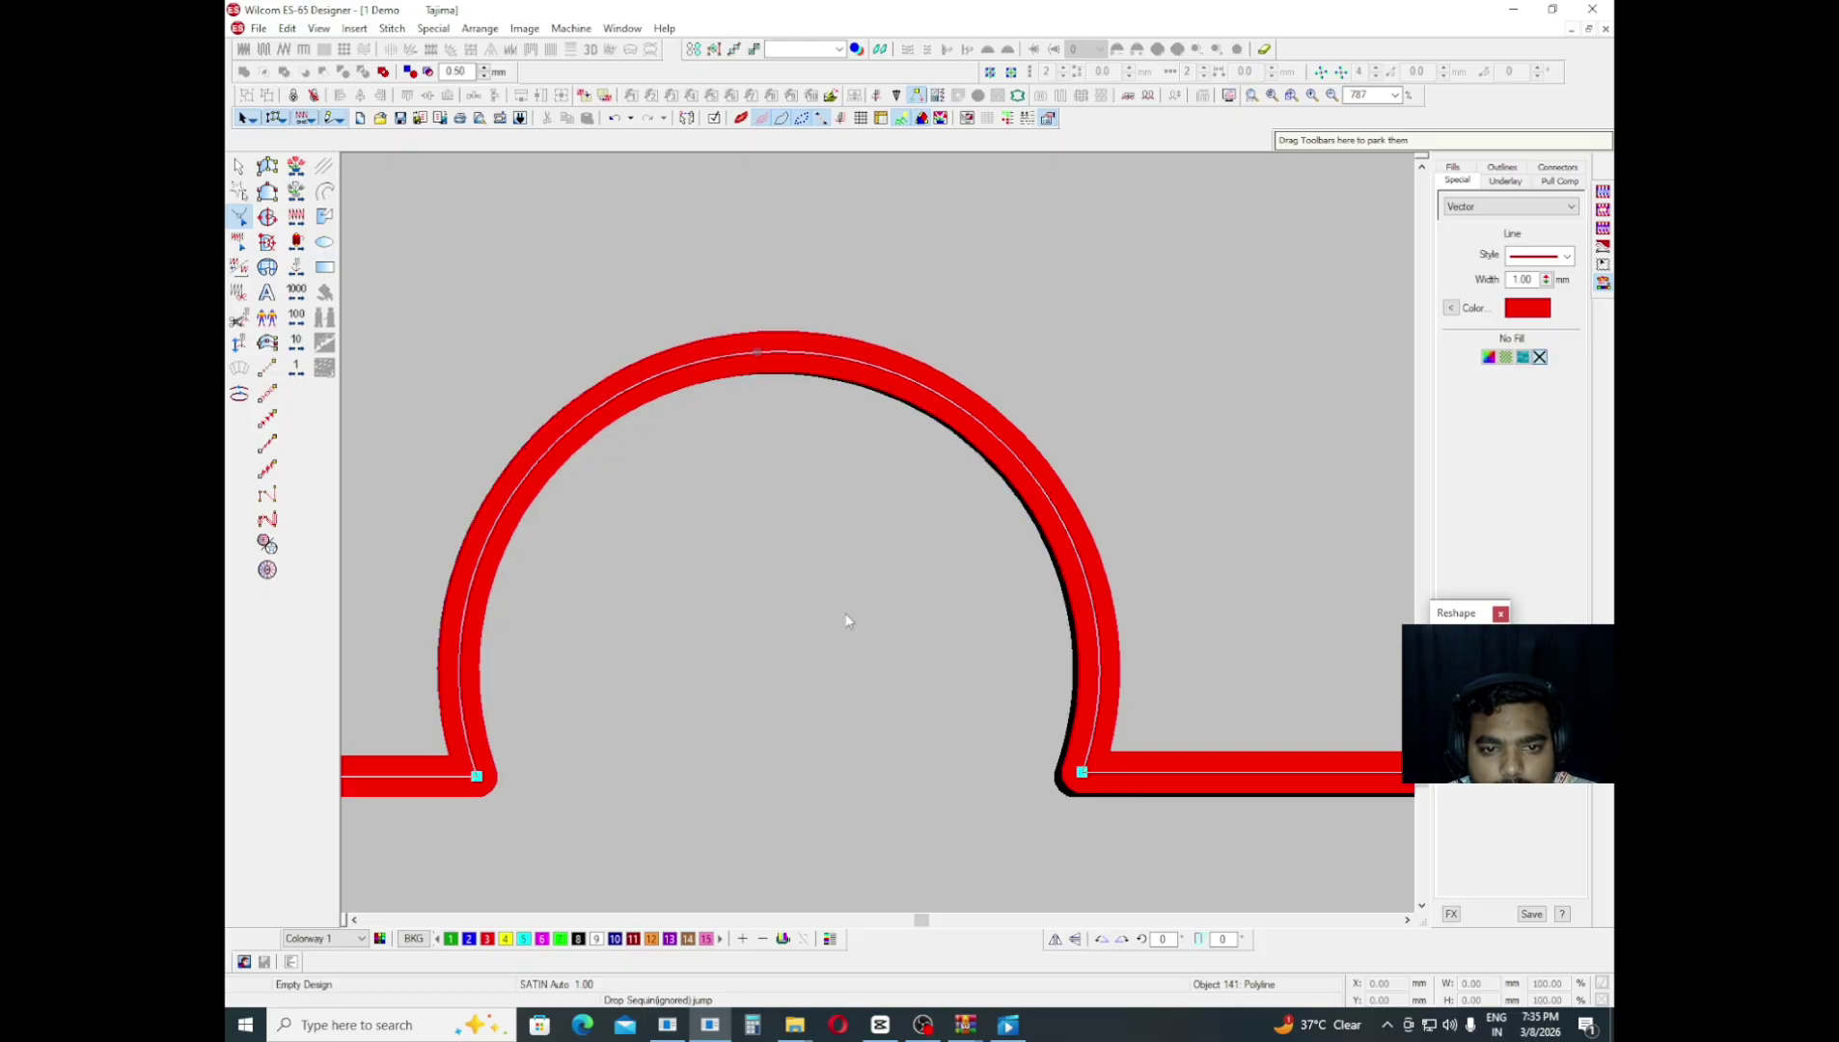
# - Try nudging the sixth straight segment's left corner point down and left
pyautogui.moveTo(850, 620); pyautogui.dragTo(684, 449)
pyautogui.moveTo(834, 540); pyautogui.dragTo(1036, 685)
pyautogui.press('Down')
pyautogui.press('Down')
pyautogui.press('Down')
pyautogui.press('Down')
pyautogui.press('Down')
pyautogui.press('Down')
pyautogui.press('Down')
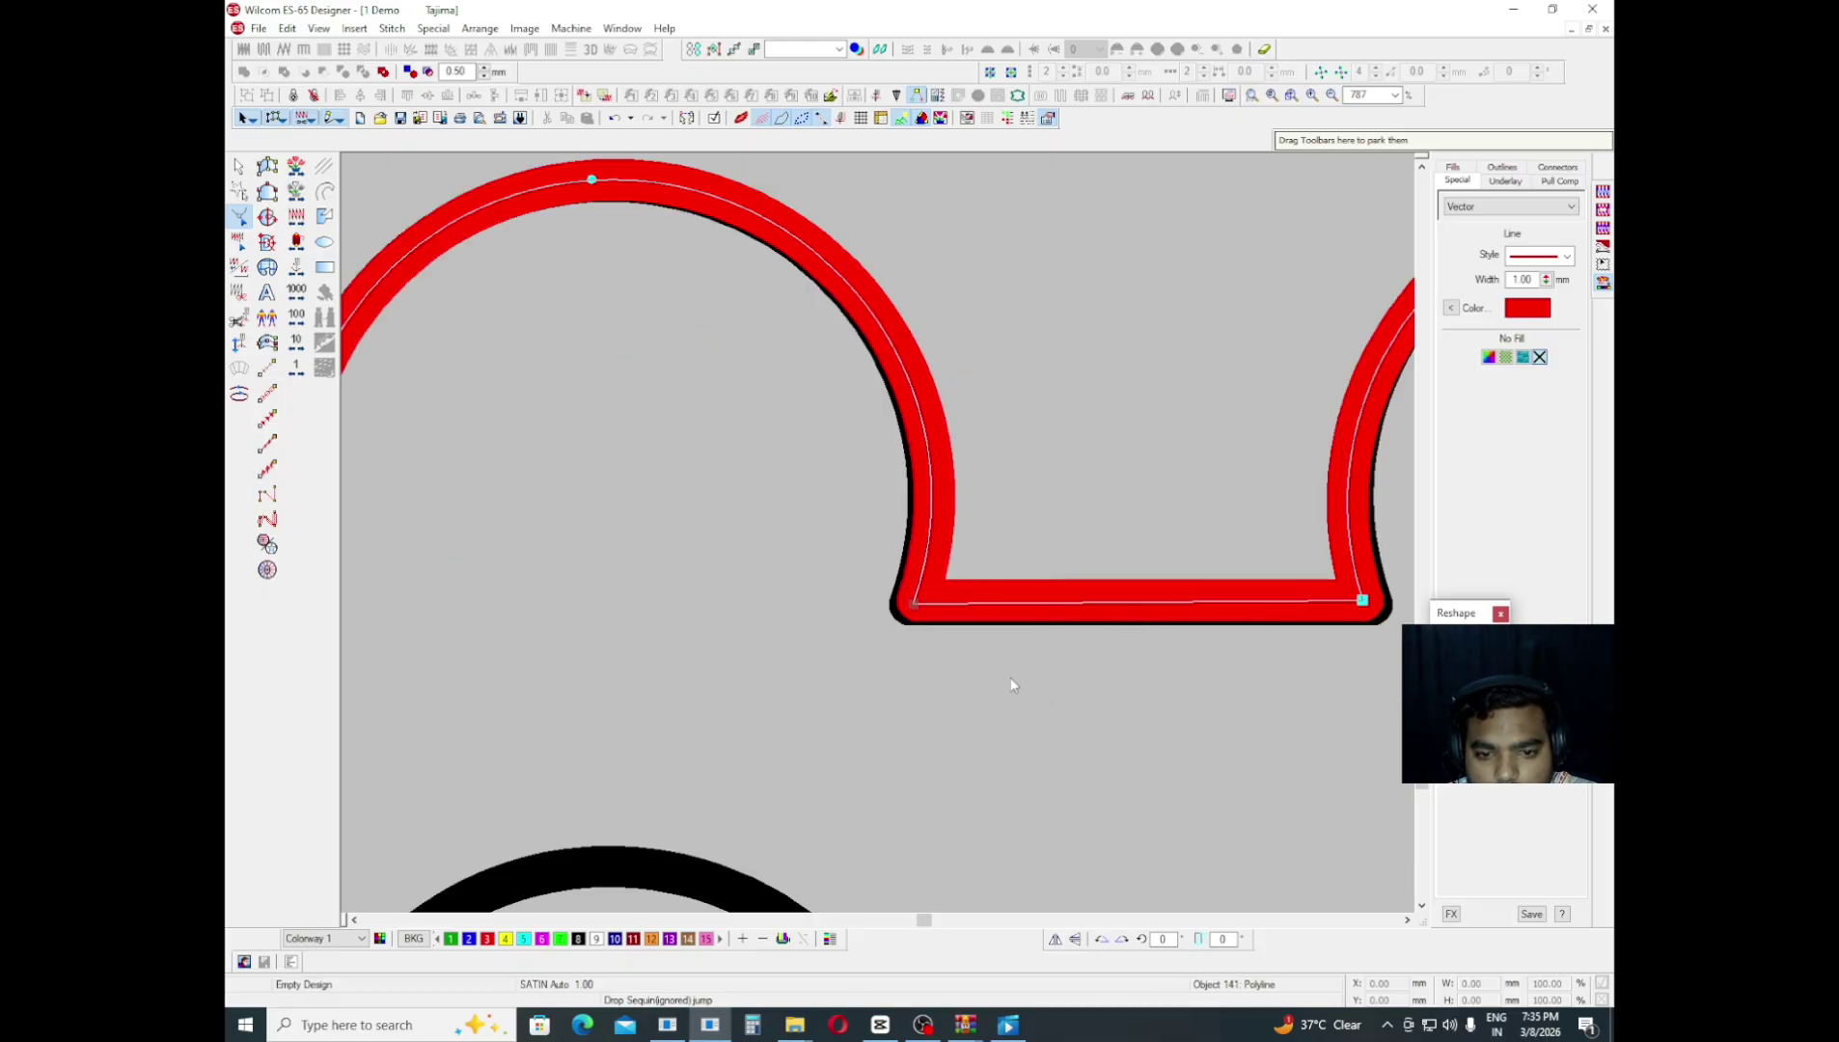
pyautogui.press('Left')
pyautogui.press('Left')
pyautogui.press('Left')
pyautogui.press('Escape')
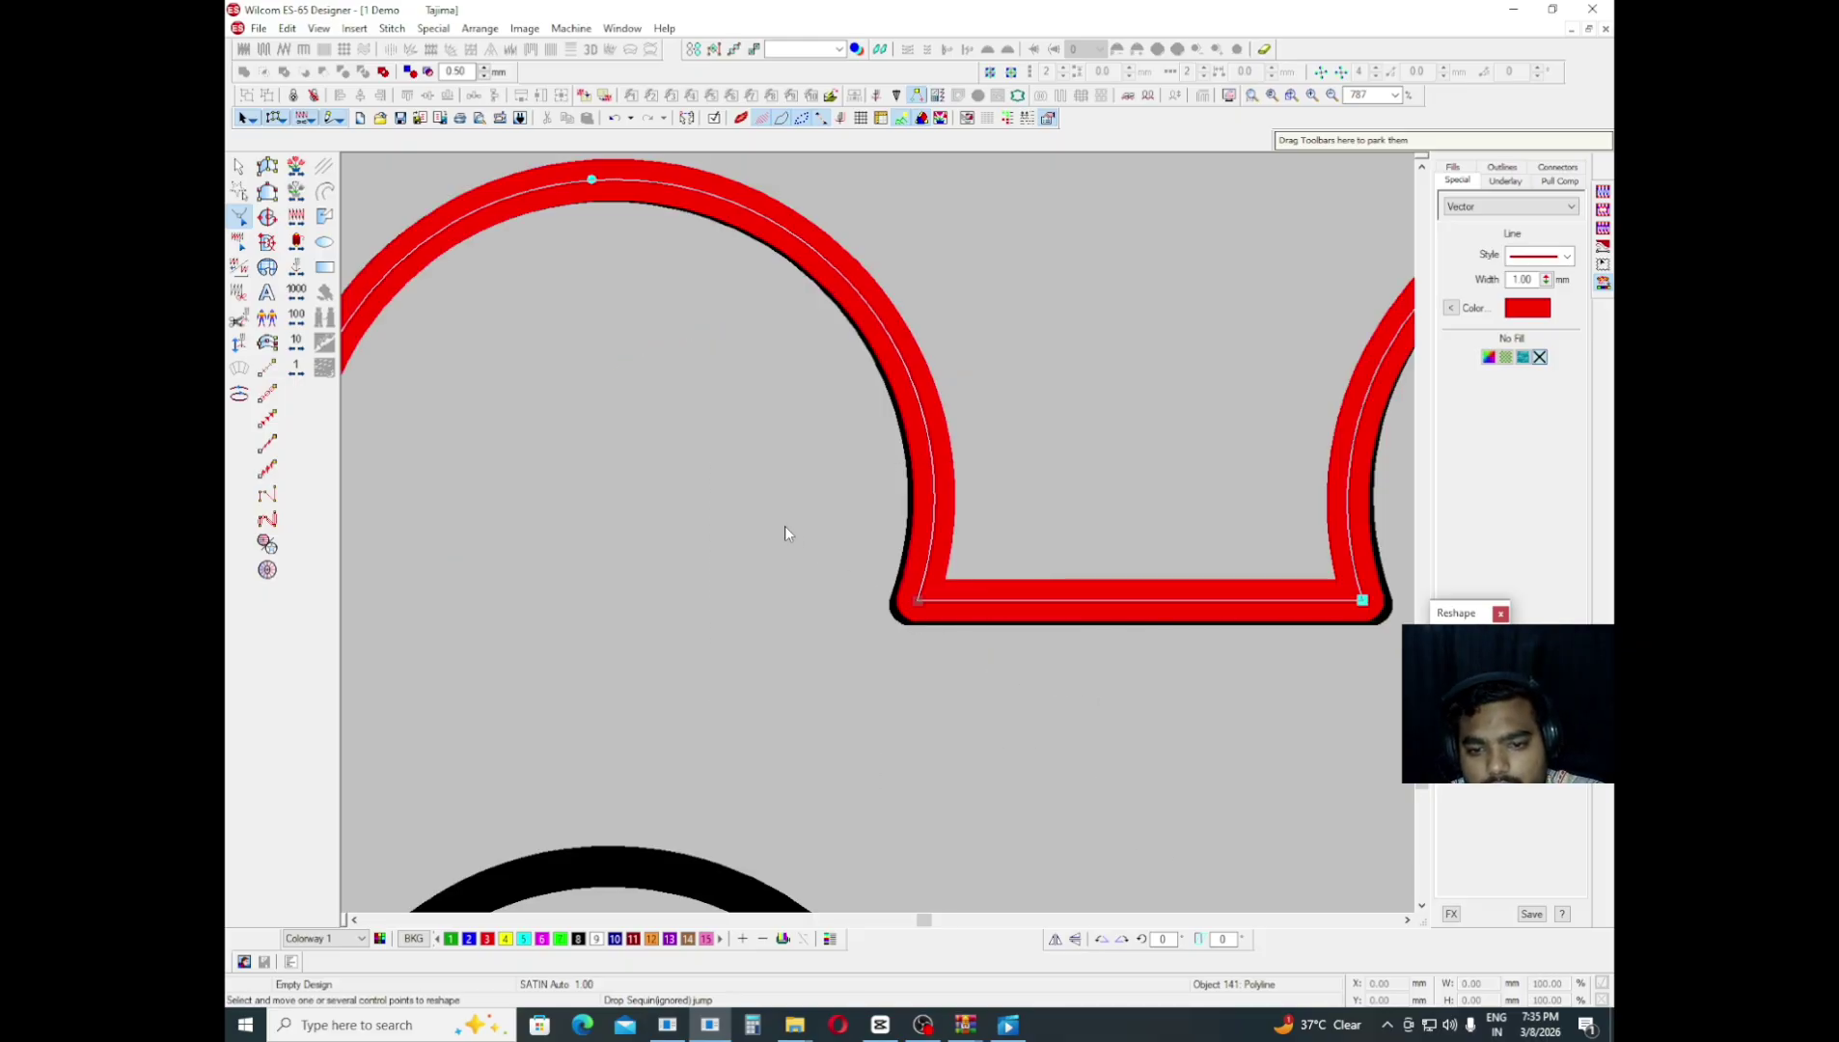
# - Select both control points of the sixth straight segment and nudge them down onto the black line
pyautogui.moveTo(784, 526); pyautogui.dragTo(1233, 597)
pyautogui.press('Down')
pyautogui.press('Down')
pyautogui.press('Down')
pyautogui.press('Down')
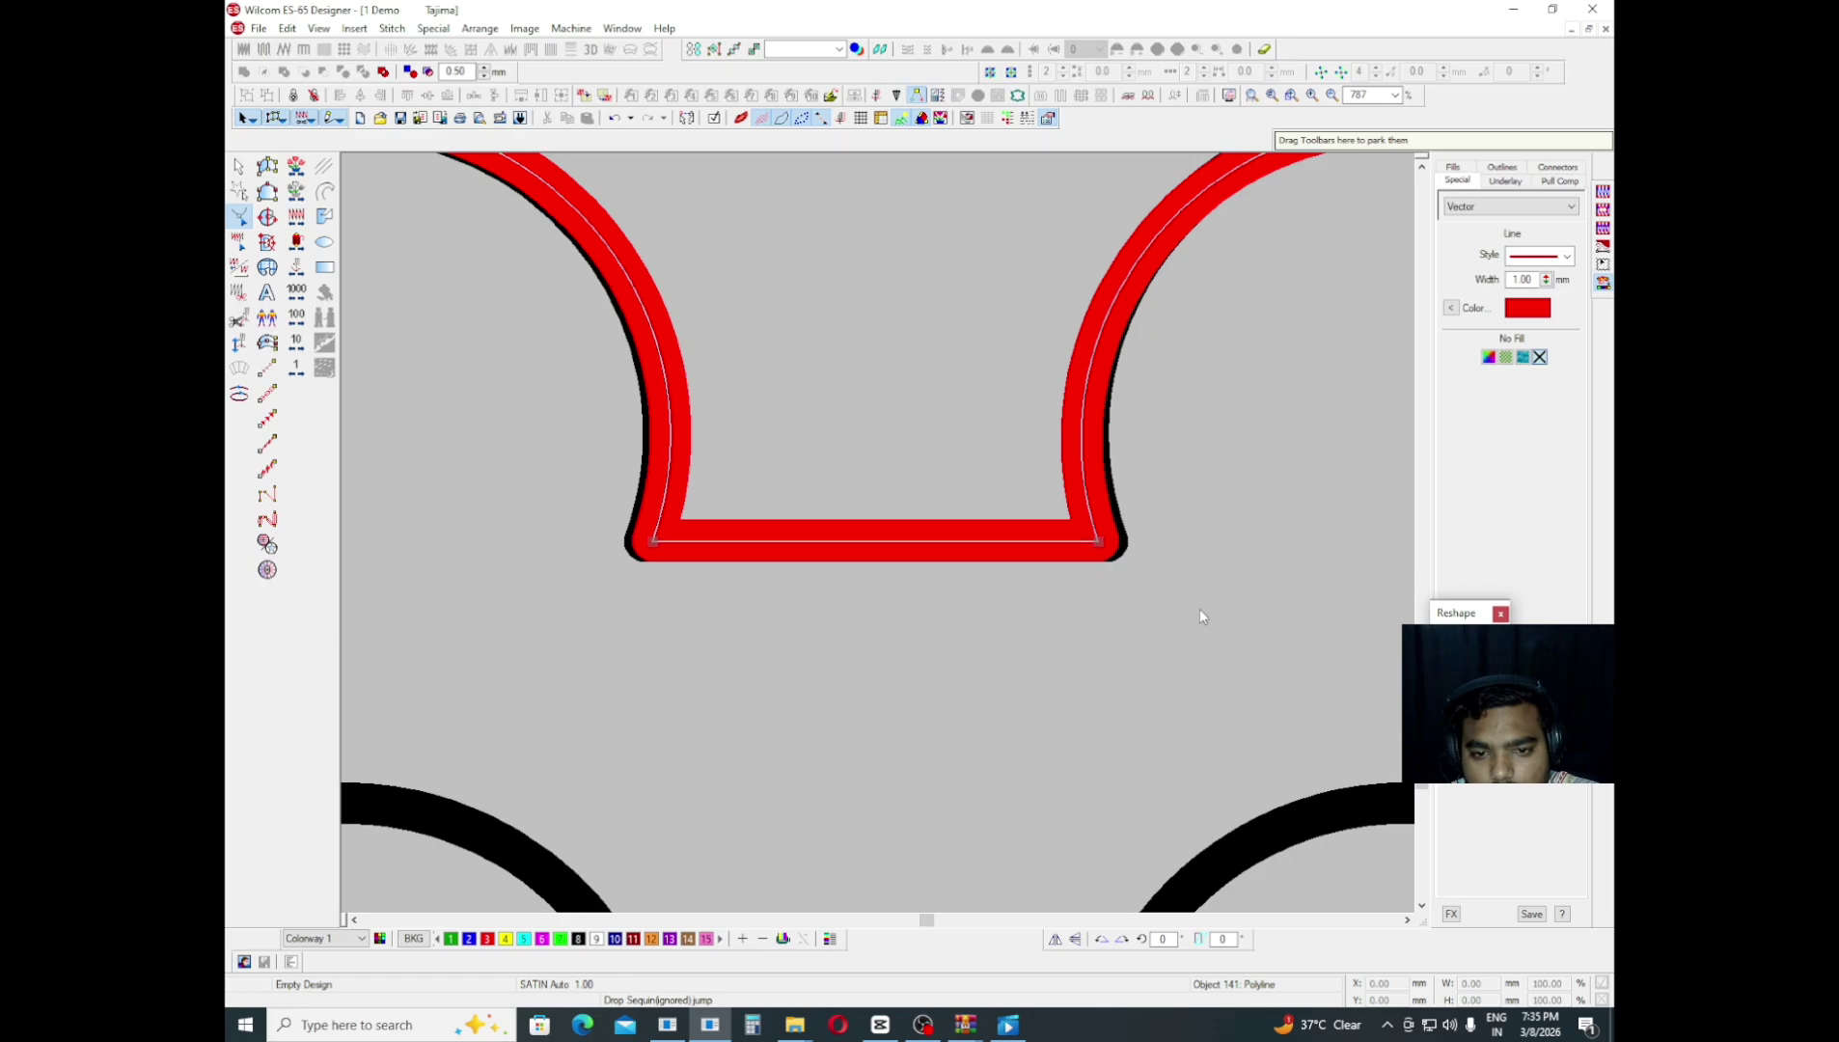
# - Select the sixth straight segment's left corner point and nudge it left until it covers the black outline
pyautogui.moveTo(573, 513); pyautogui.dragTo(889, 623)
pyautogui.press('Left')
pyautogui.press('Left')
pyautogui.press('Left')
pyautogui.press('Left')
pyautogui.press('Left')
pyautogui.press('Left')
pyautogui.press('Left')
pyautogui.press('Left')
pyautogui.press('Left')
pyautogui.press('Left')
pyautogui.press('Left')
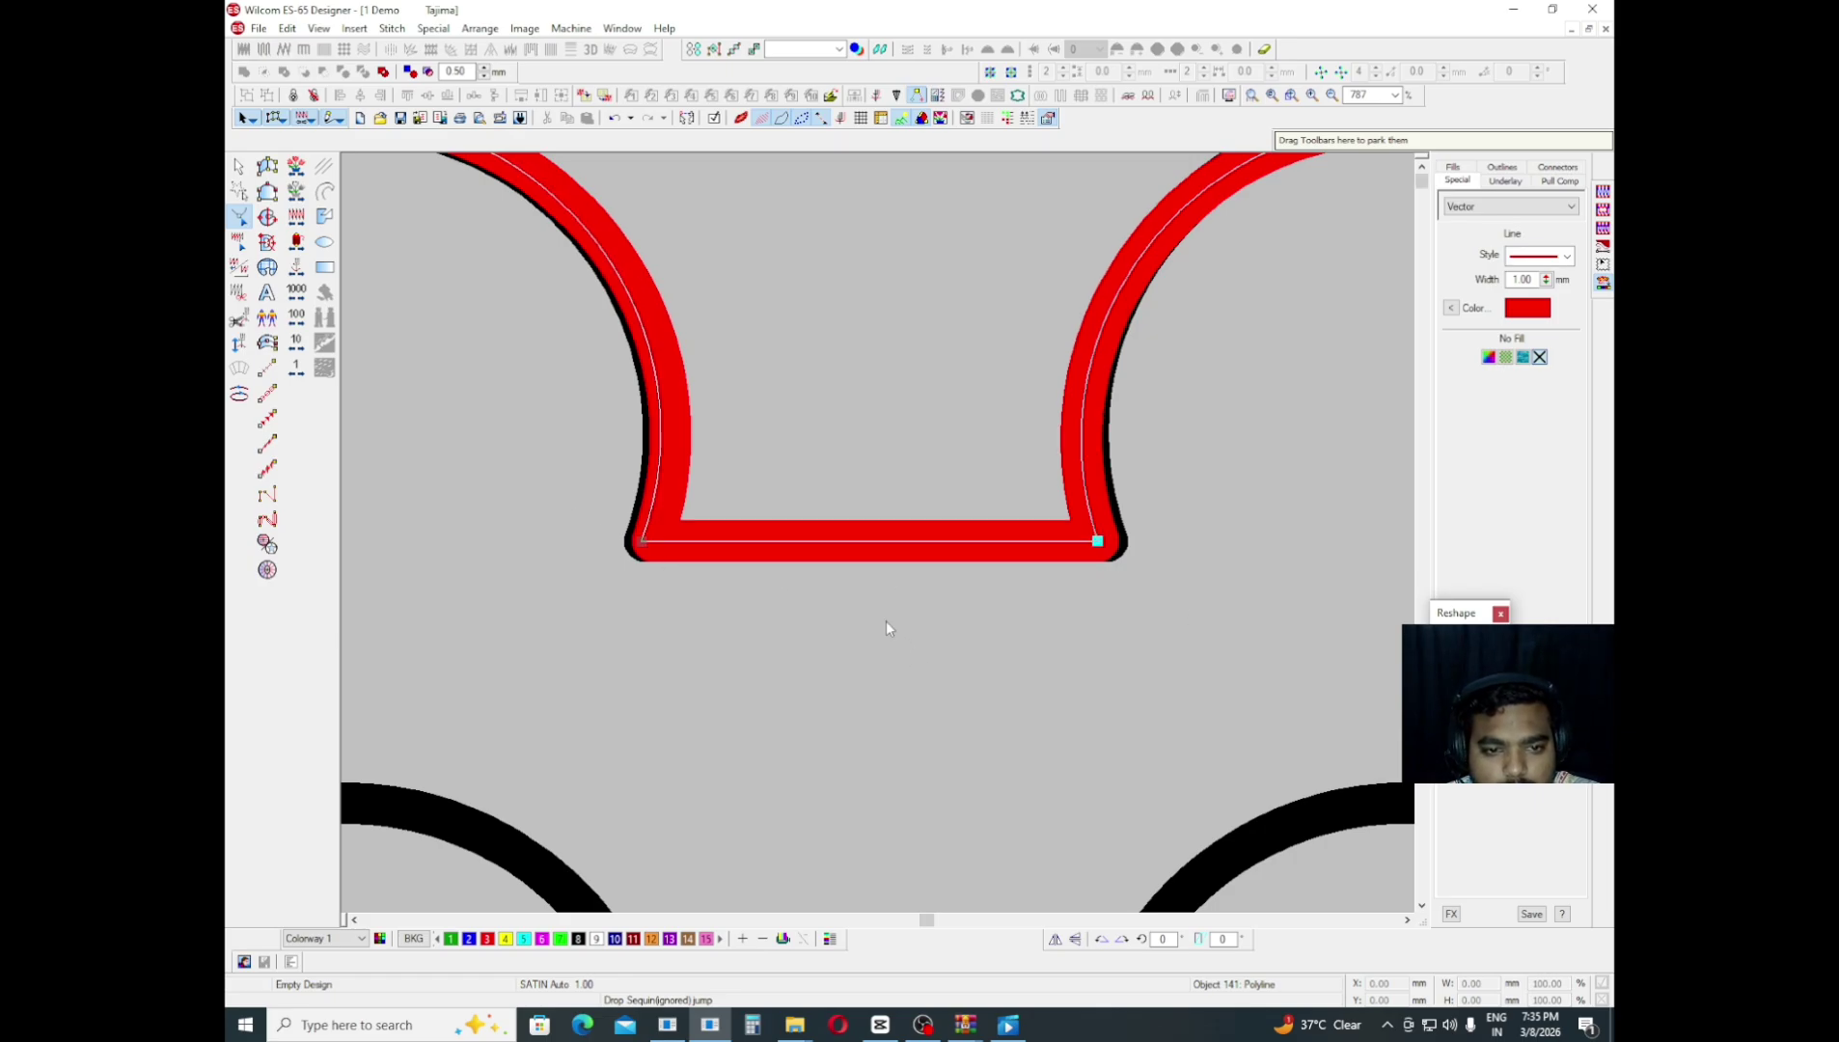
pyautogui.press('Right')
# - Nudge the sixth straight segment's right corner point right onto the black outline and select the next arch's top control point
pyautogui.click(1098, 540)
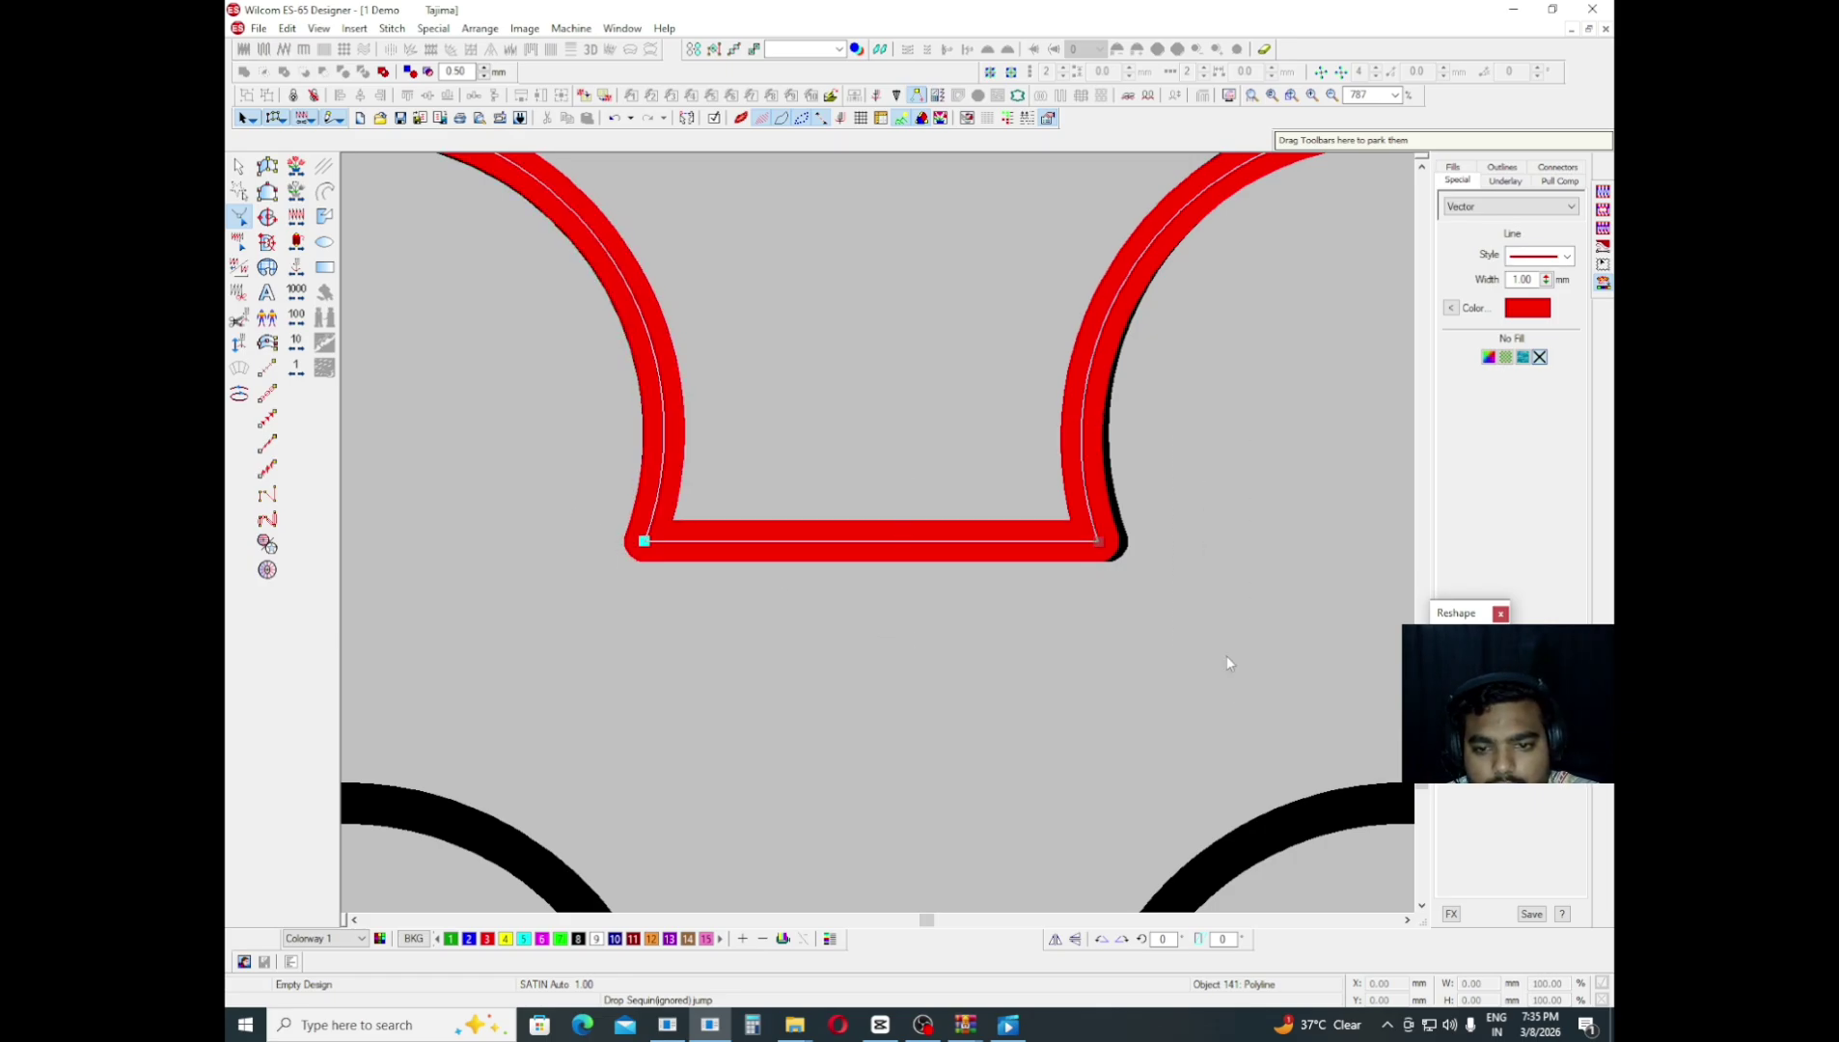
pyautogui.press('Right')
pyautogui.press('Right')
pyautogui.press('Right')
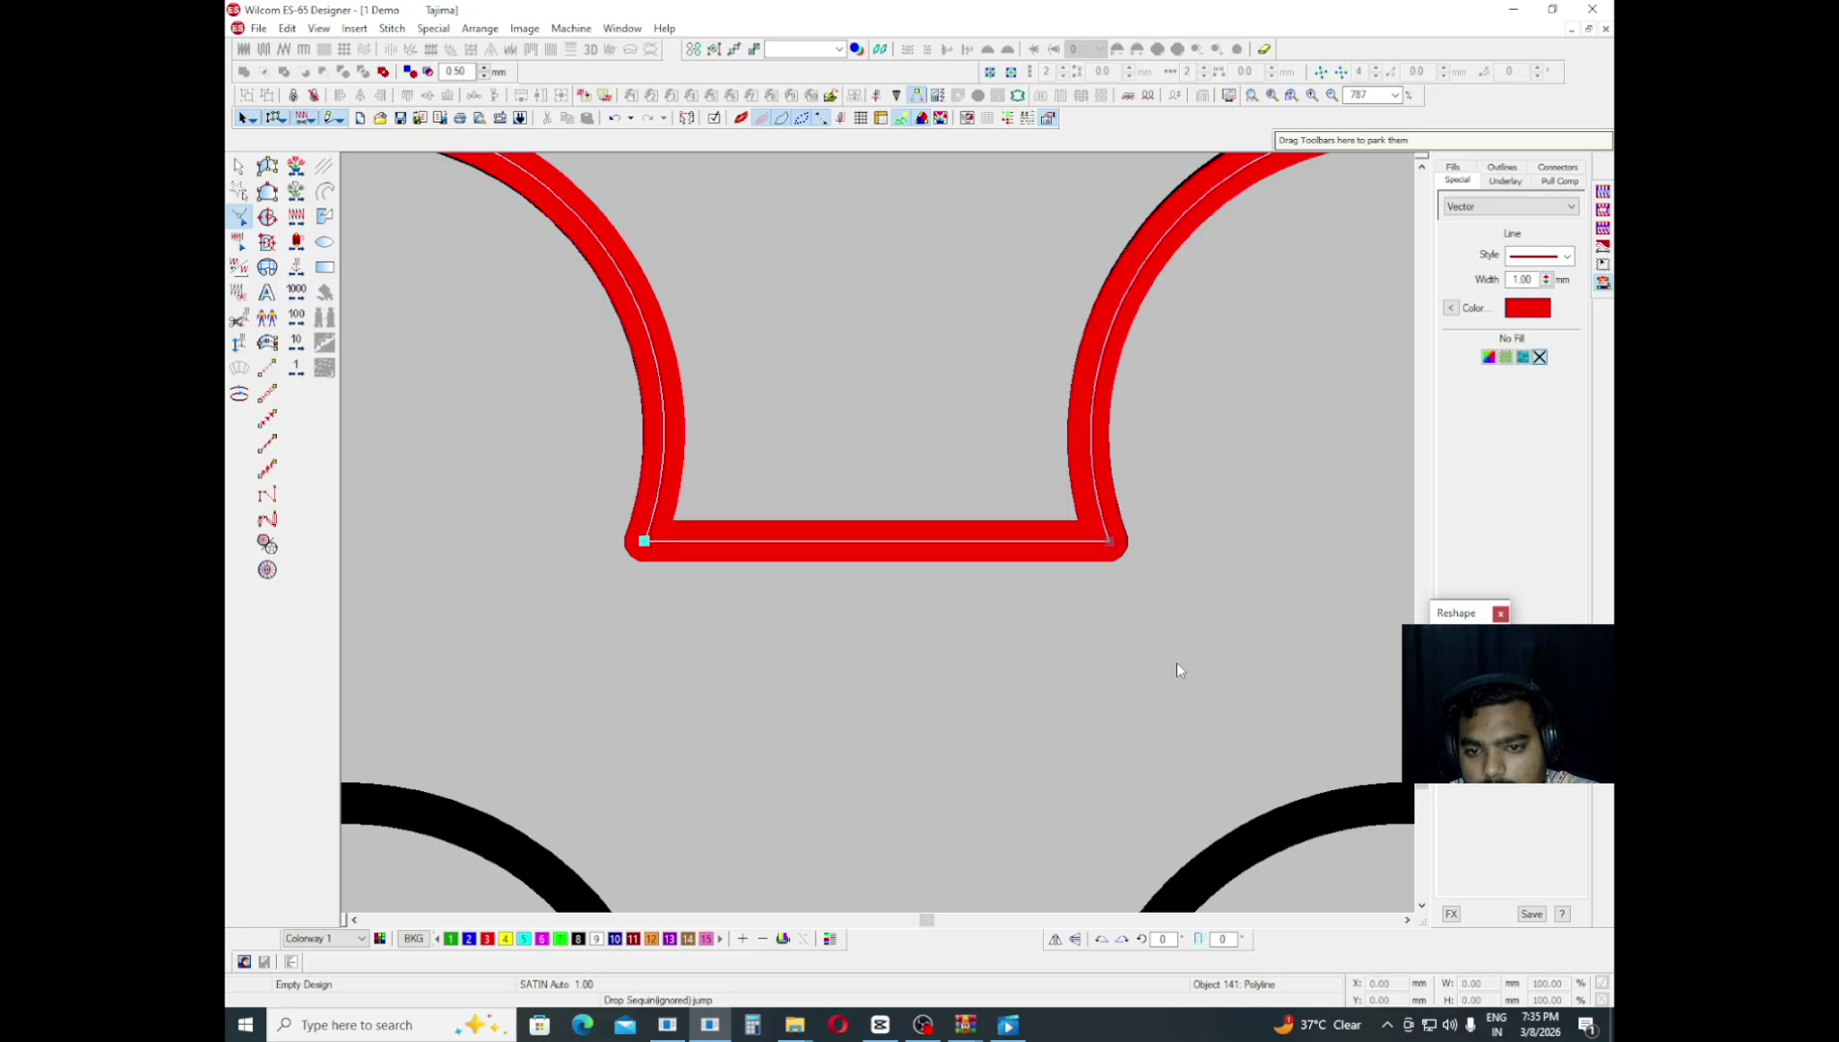
pyautogui.moveTo(1307, 394); pyautogui.dragTo(1157, 249)
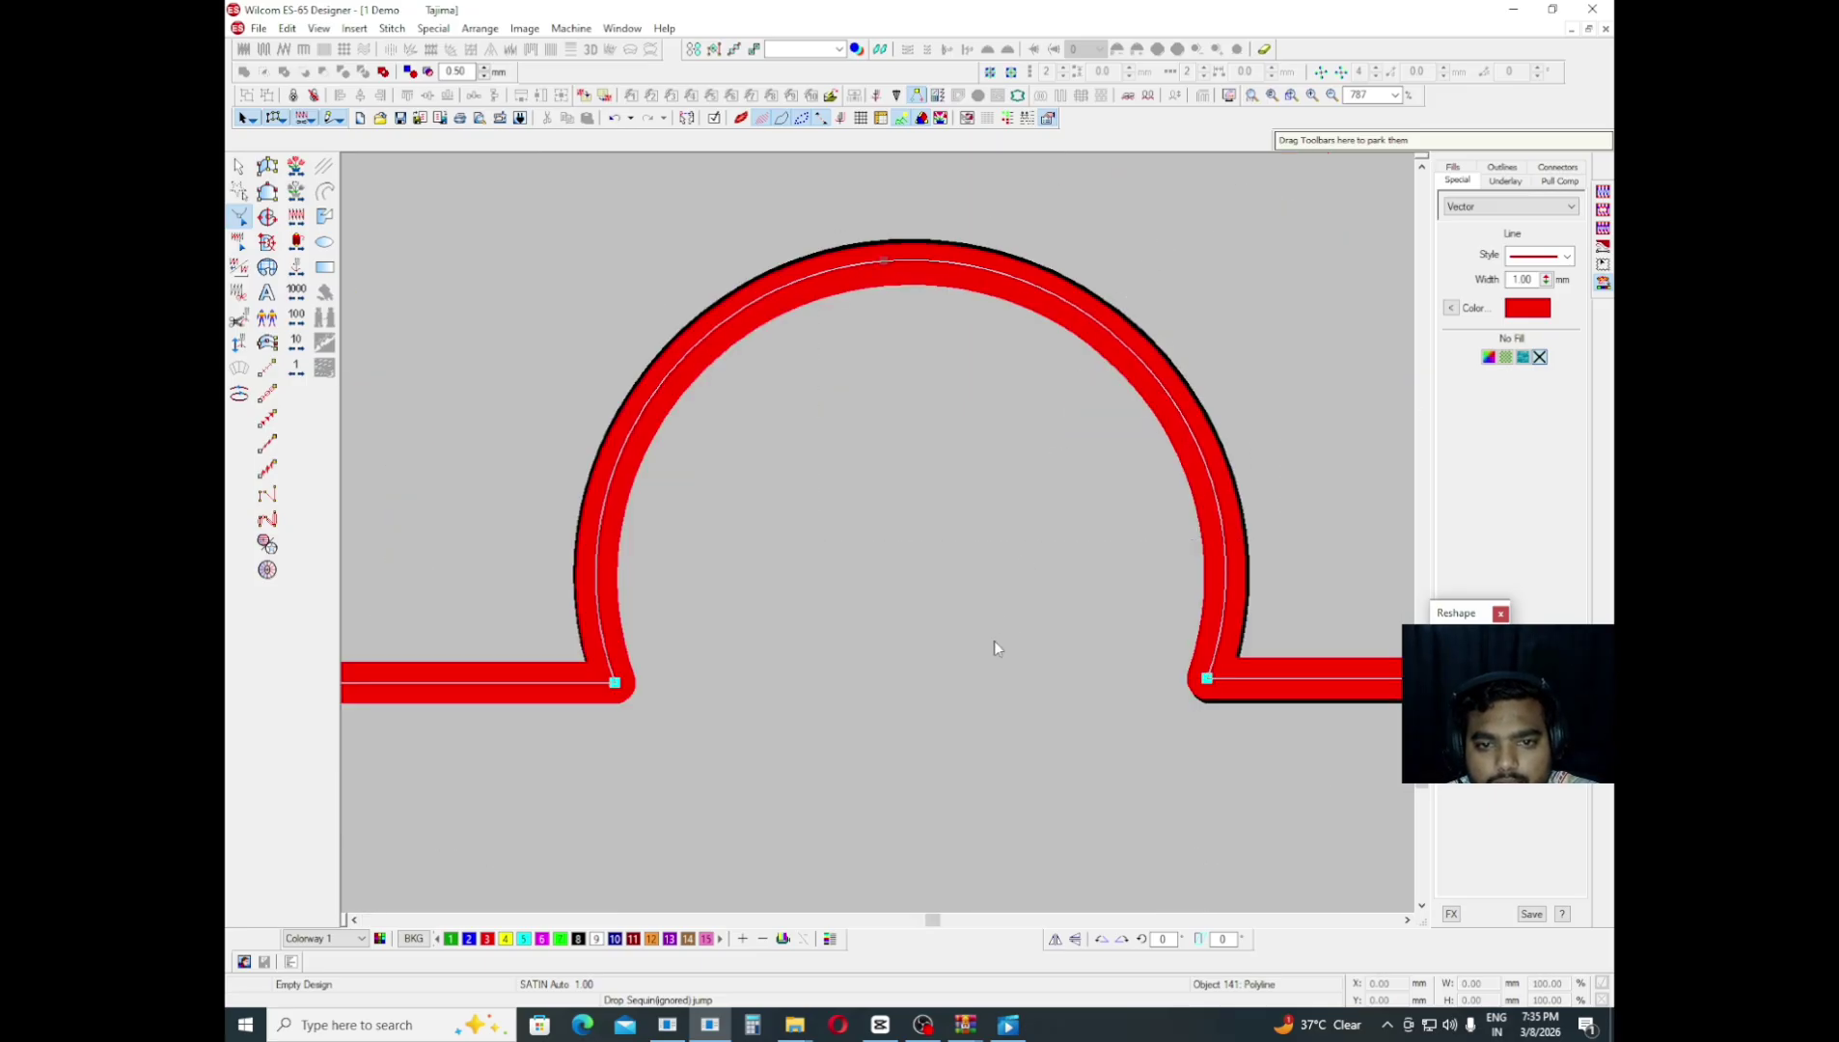
# - Nudge the sixth arch's right corner point right onto the black outline and move the seventh straight segment's two control points down
pyautogui.moveTo(1031, 596); pyautogui.dragTo(1227, 772)
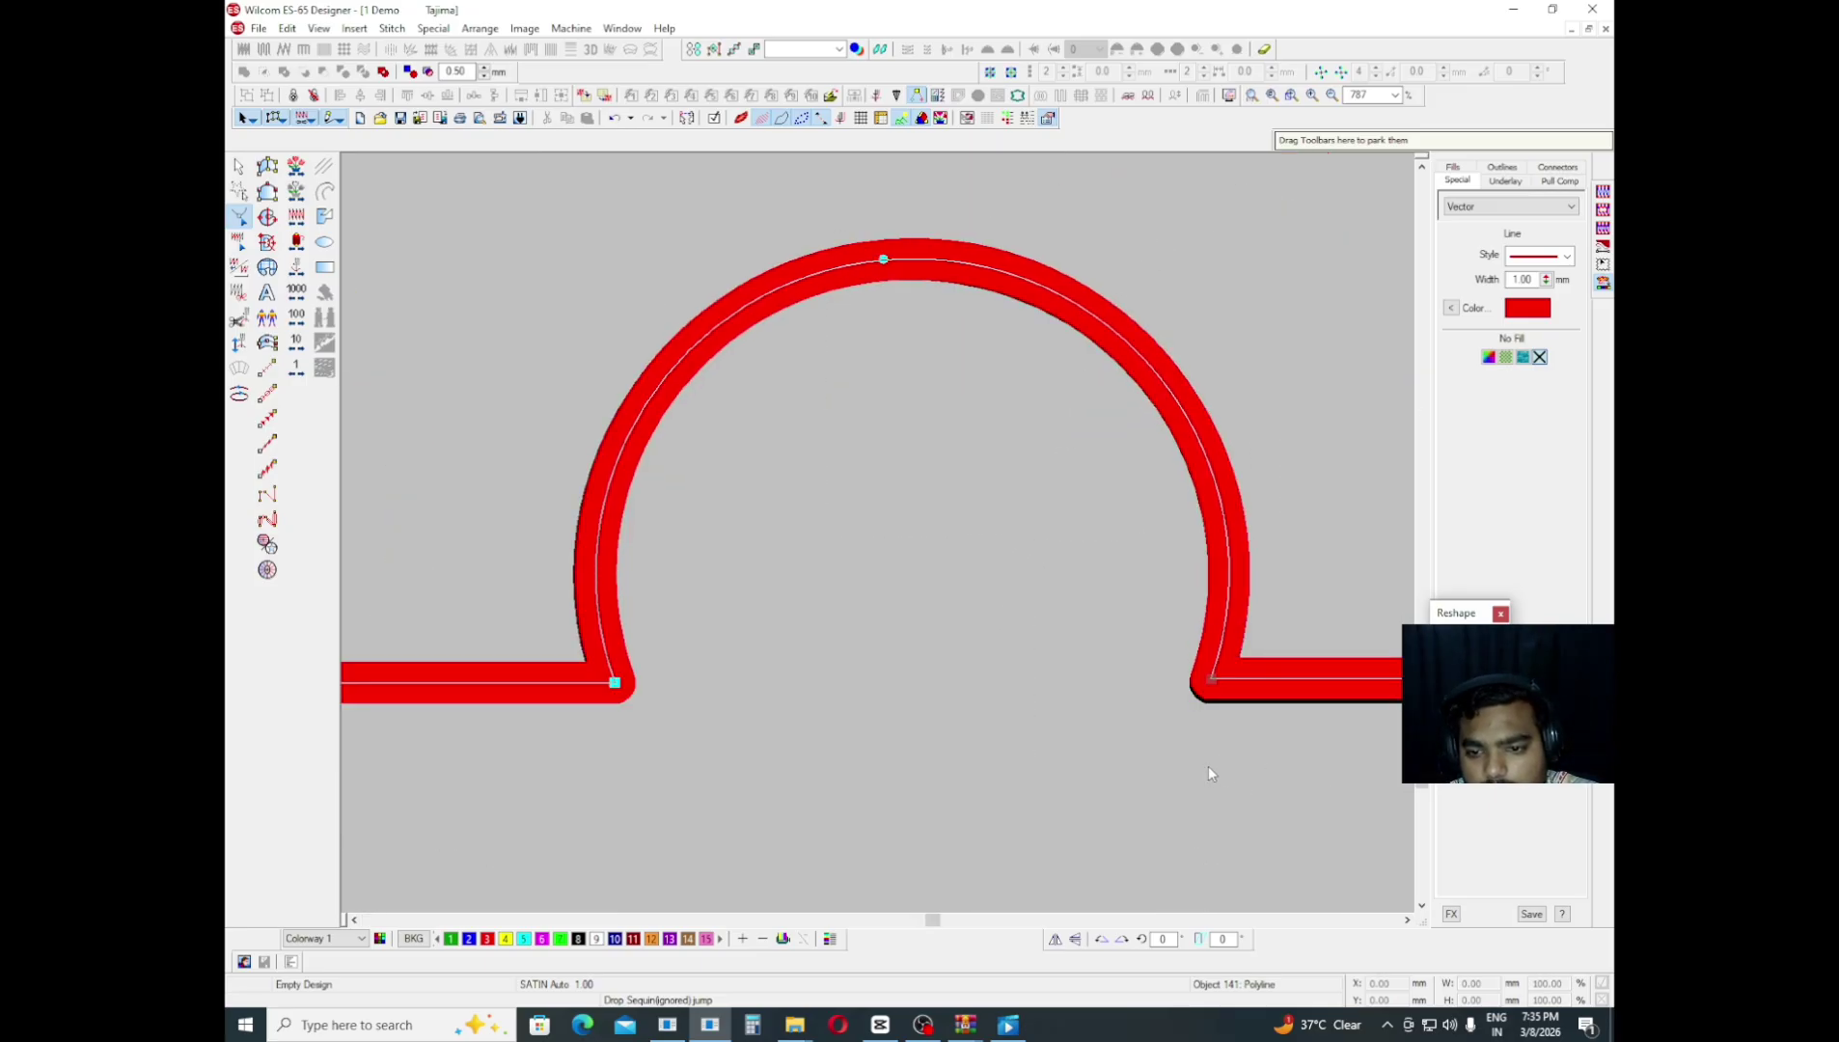
pyautogui.moveTo(1055, 584); pyautogui.dragTo(1369, 702)
pyautogui.press('Down')
pyautogui.press('Down')
pyautogui.press('Down')
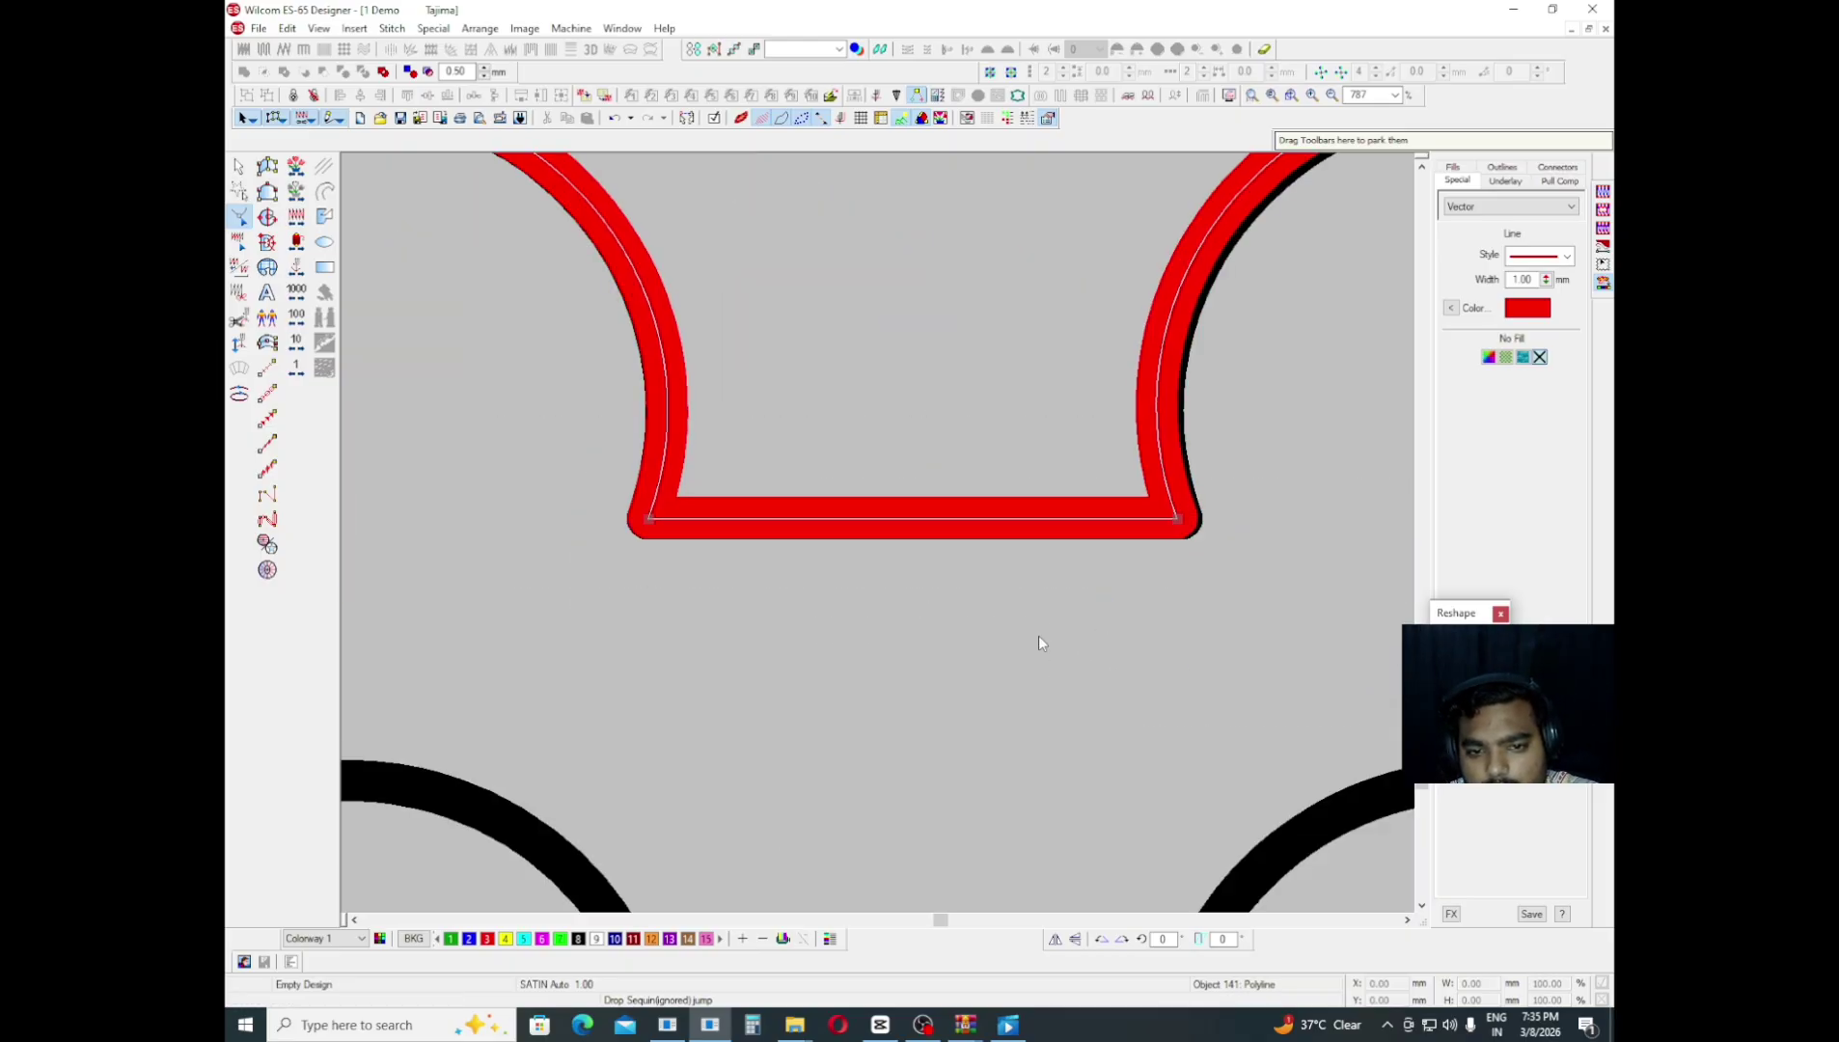
# - Nudge the seventh straight segment's right corner point right until the red line covers the black outline
pyautogui.middleClick(1131, 495)
pyautogui.press('Right')
pyautogui.press('Right')
pyautogui.press('Right')
# - Select the seventh arch's top control point and nudge it down onto the black arc
pyautogui.scroll(2, 1085, 518)
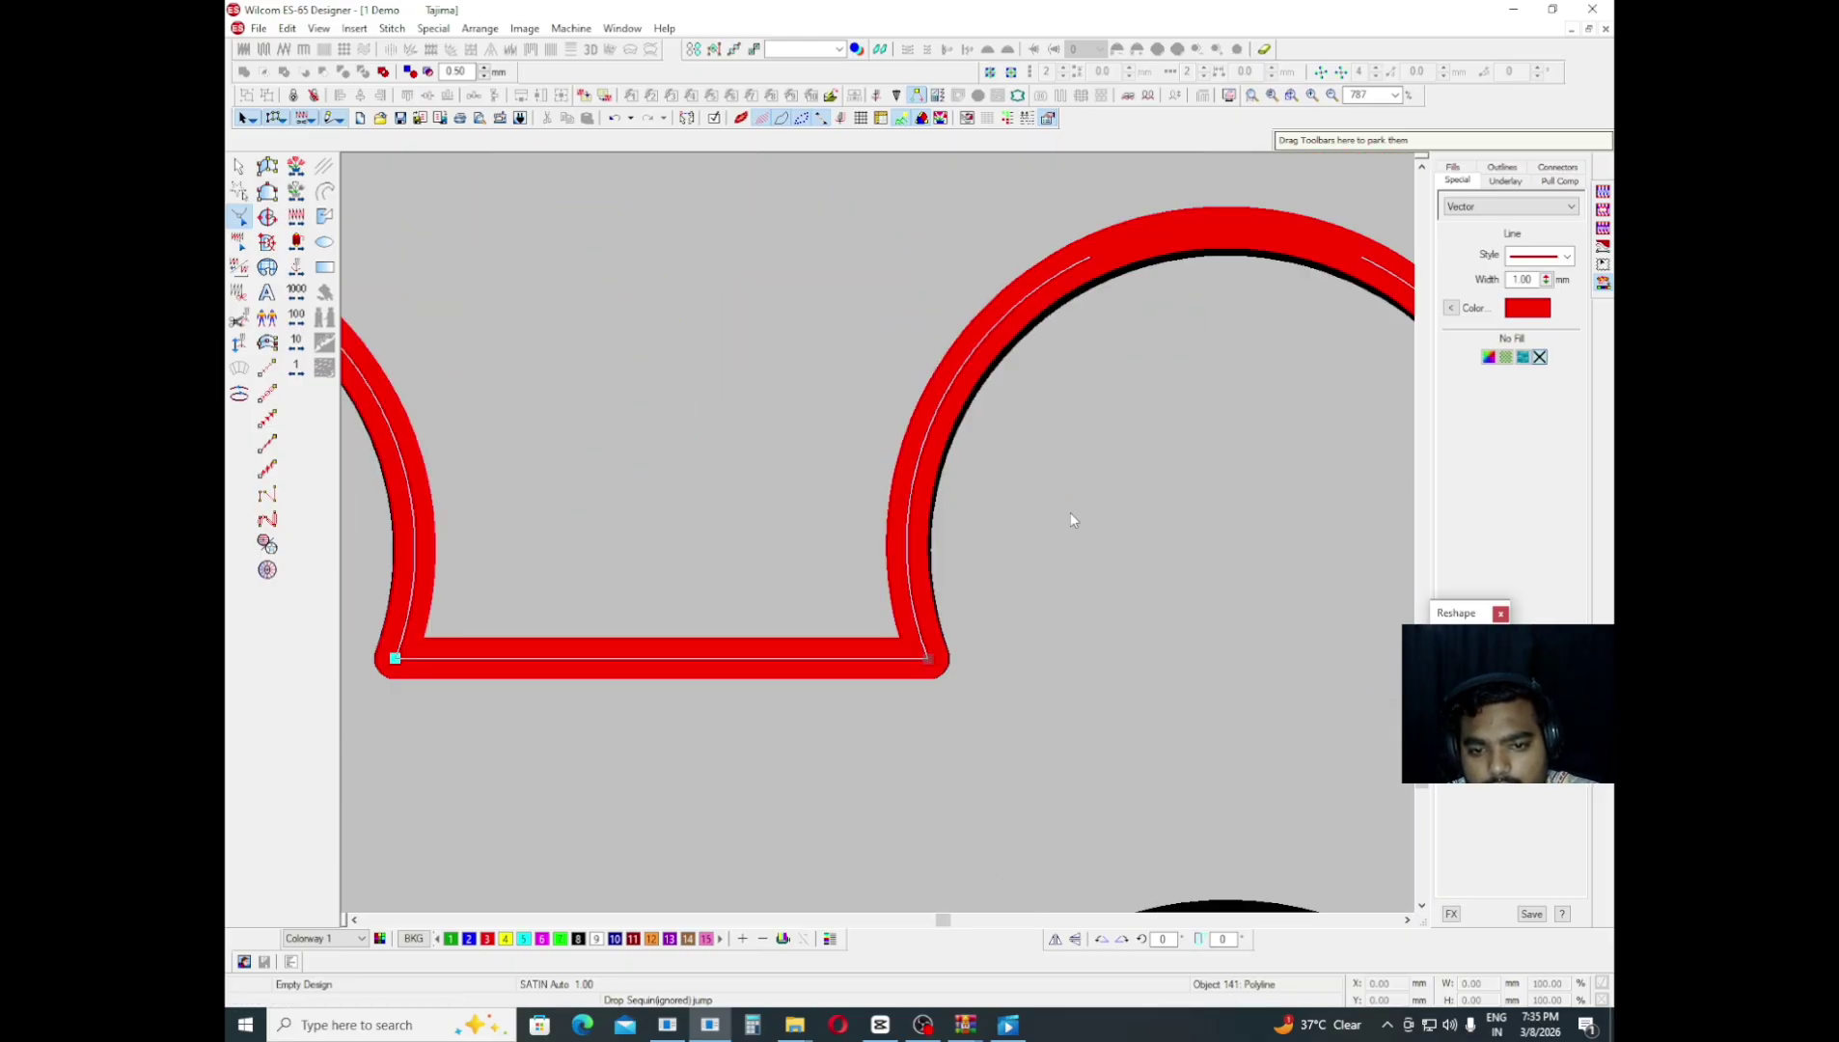
pyautogui.moveTo(1016, 319); pyautogui.dragTo(1246, 409)
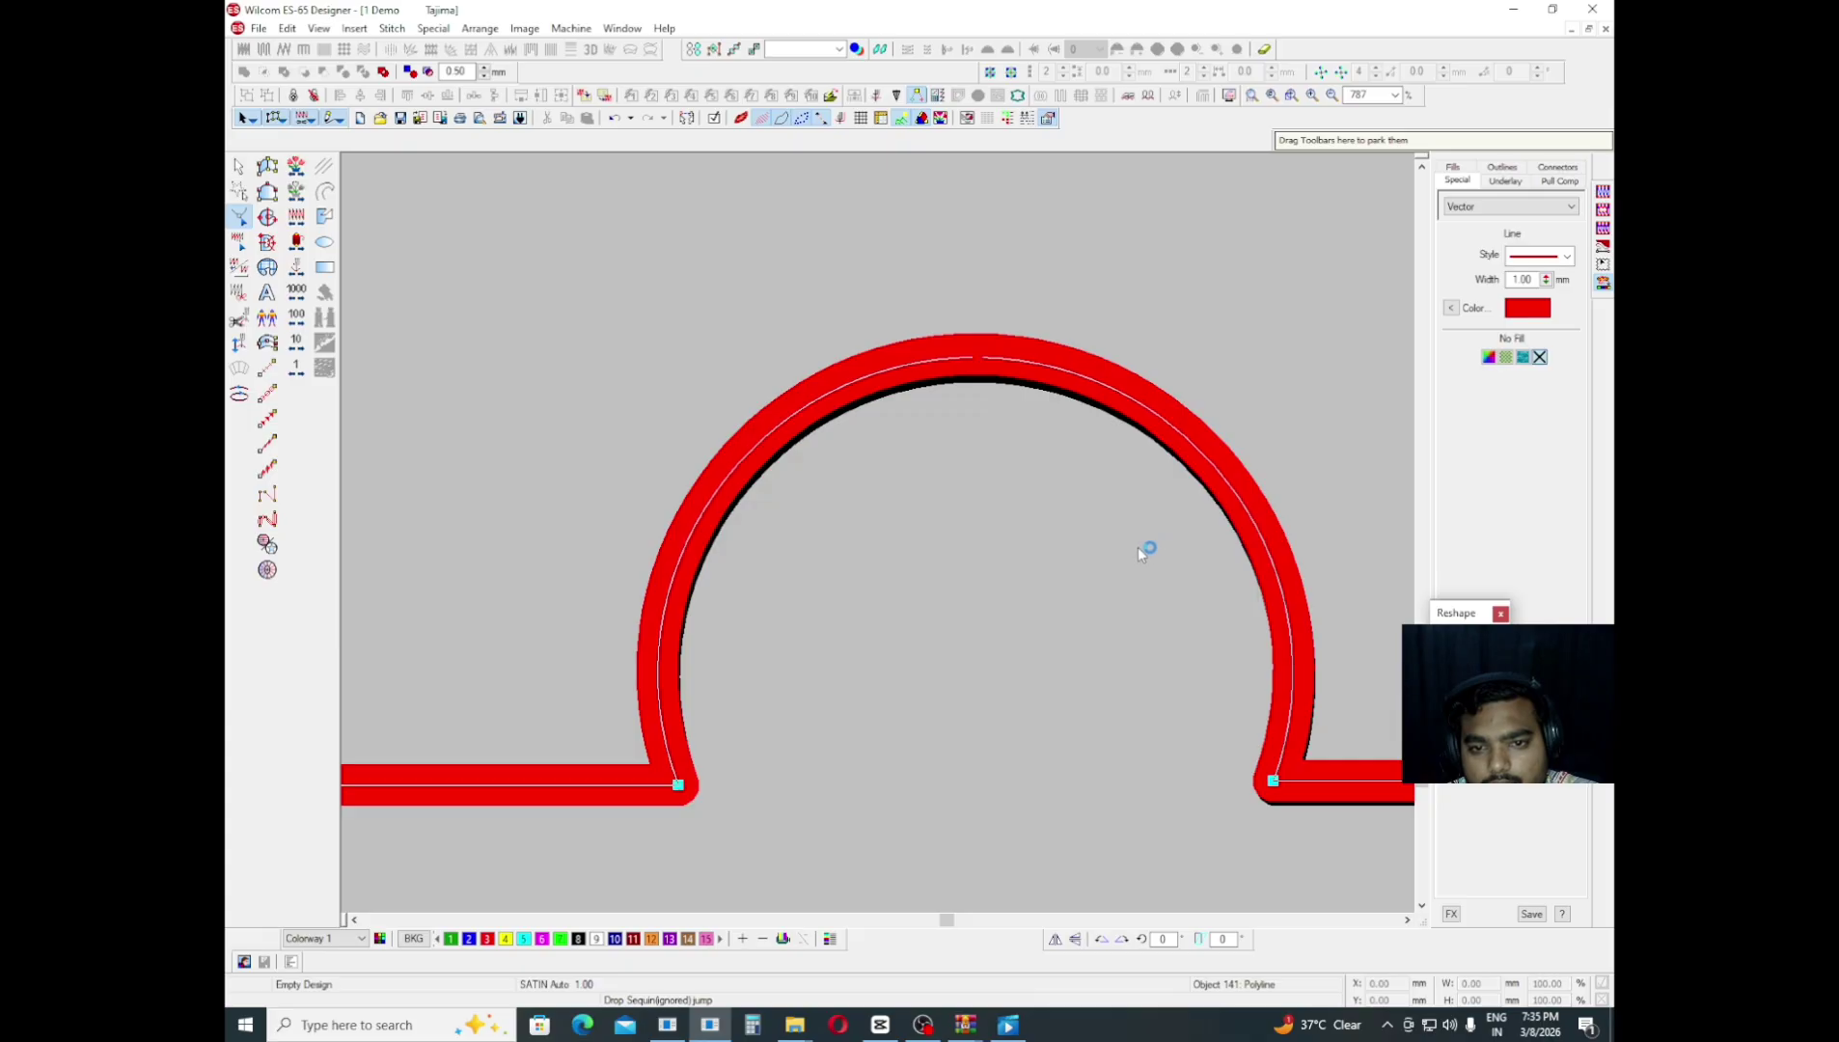
pyautogui.press('Down')
pyautogui.press('Down')
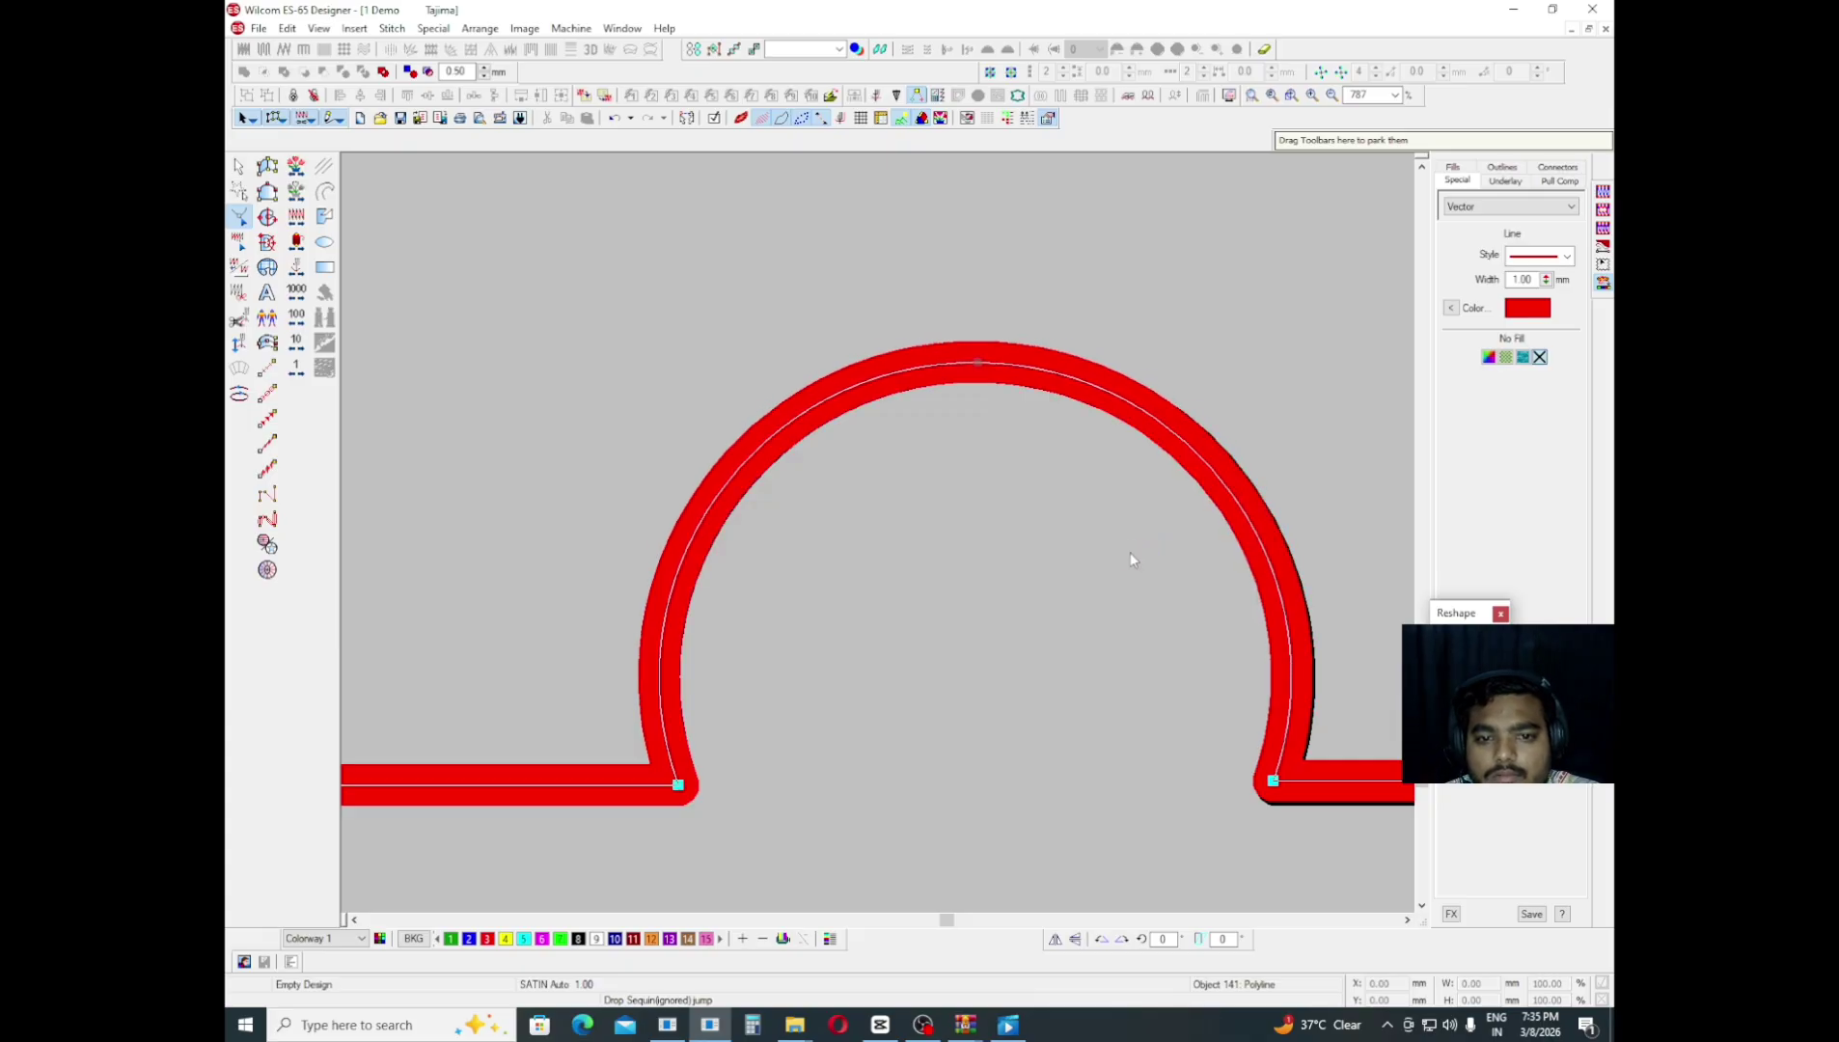
# - Select the seventh arch's right corner point and nudge it right and down toward the black outline
pyautogui.middleClick(1150, 672)
pyautogui.moveTo(861, 480); pyautogui.dragTo(1160, 683)
pyautogui.press('Right')
pyautogui.press('Right')
pyautogui.press('Down')
pyautogui.press('Down')
pyautogui.press('Down')
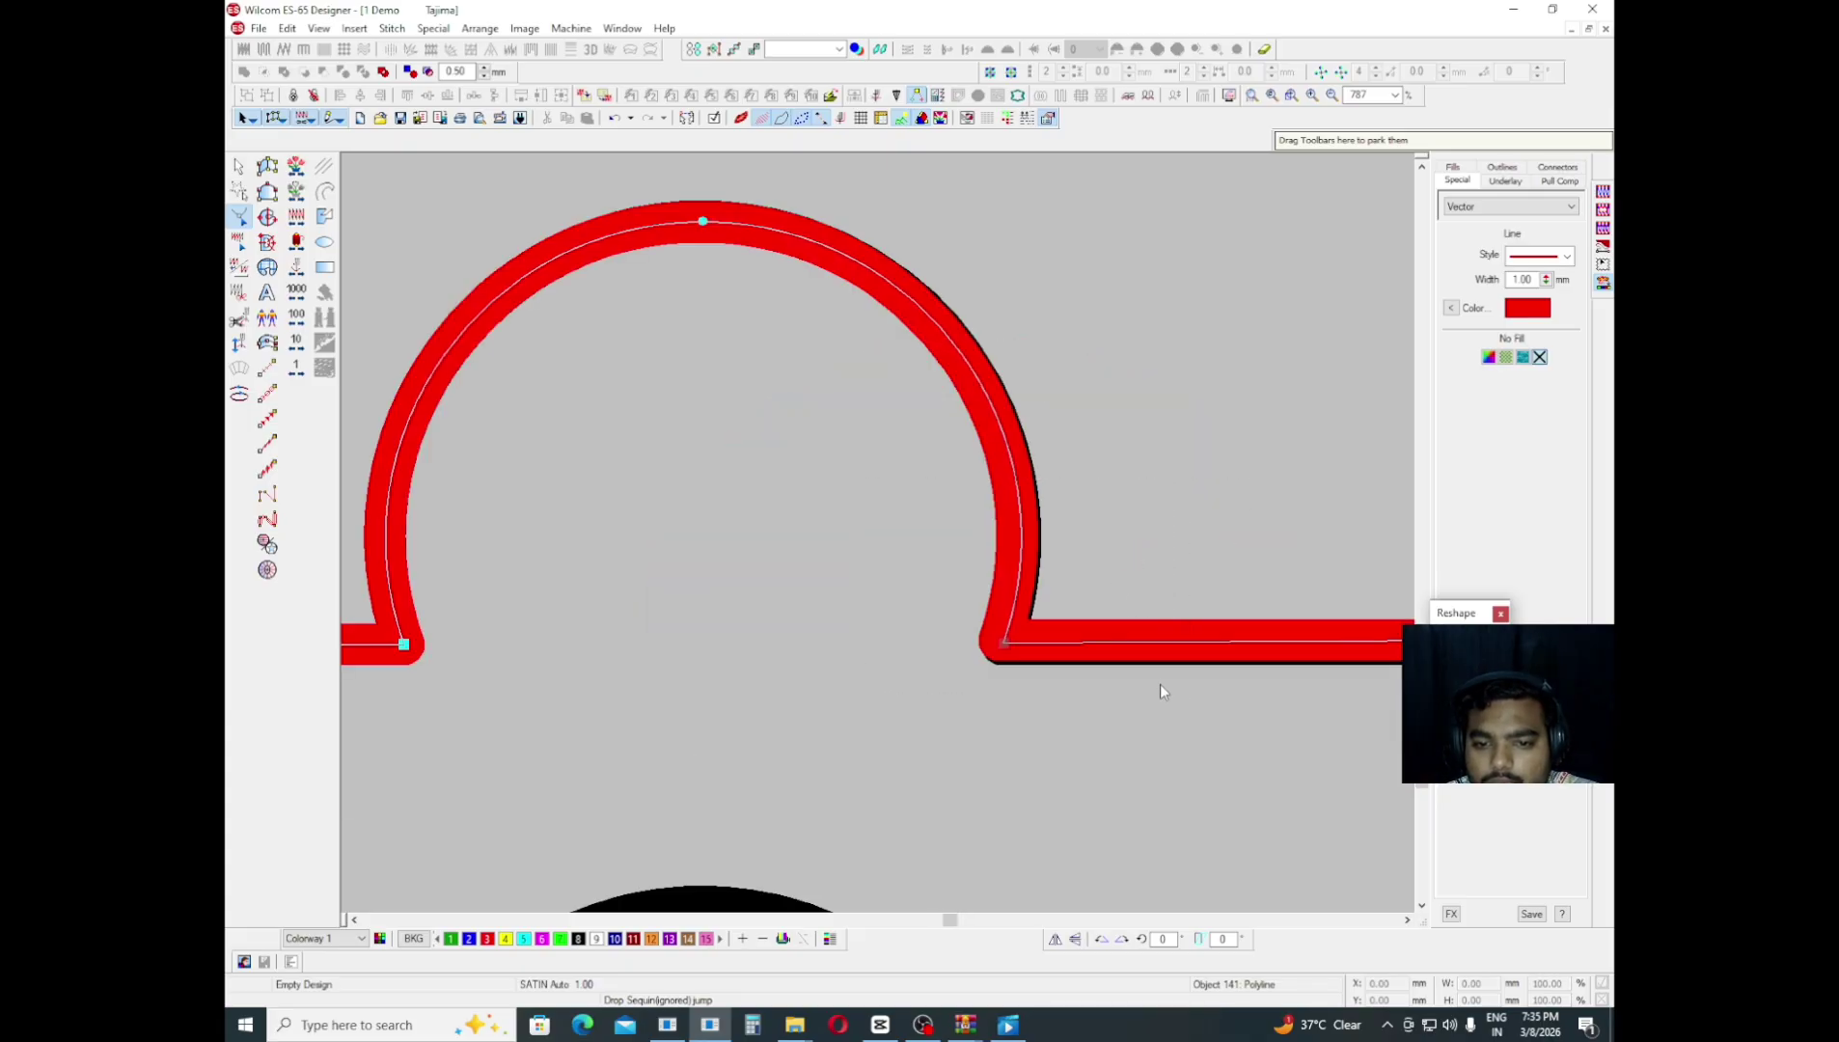
# - Level the eighth straight segment by nudging its corner point, and move both its control points down onto the black line
pyautogui.middleClick(1387, 700)
pyautogui.moveTo(419, 398); pyautogui.dragTo(1171, 601)
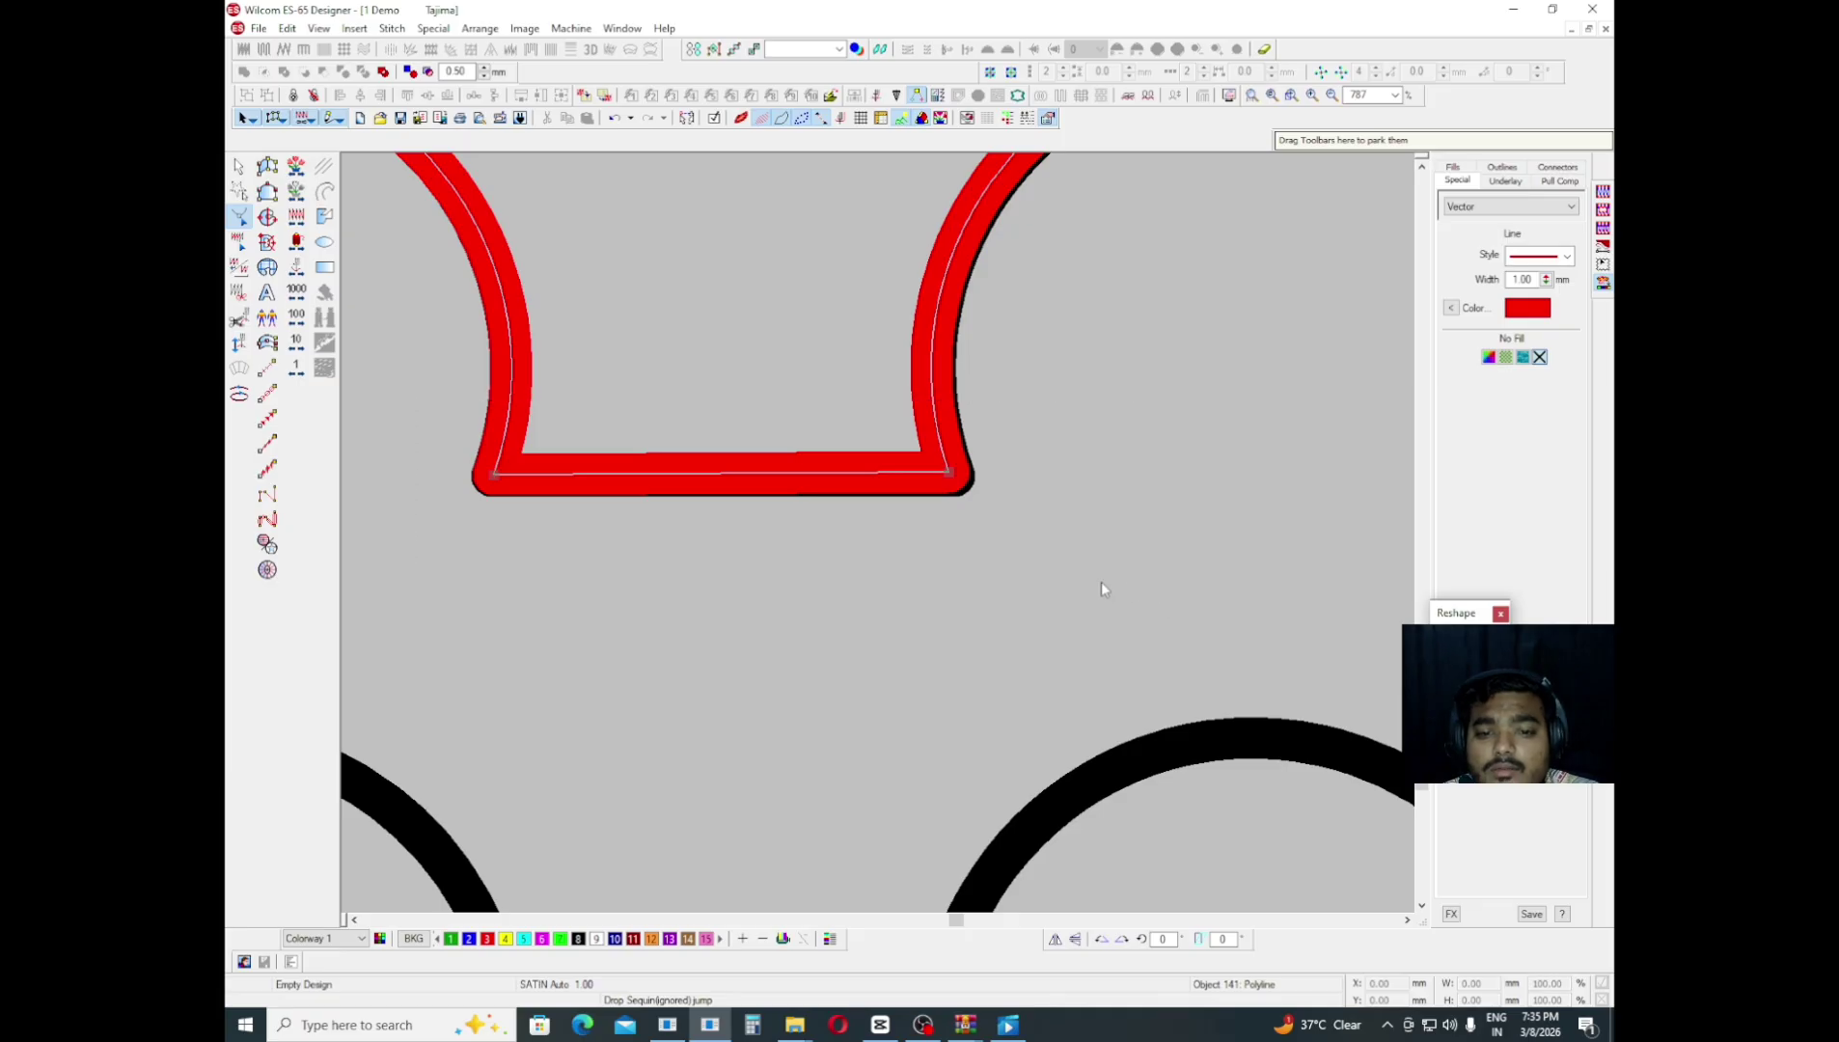
pyautogui.moveTo(1045, 412); pyautogui.dragTo(897, 498)
pyautogui.middleClick(635, 528)
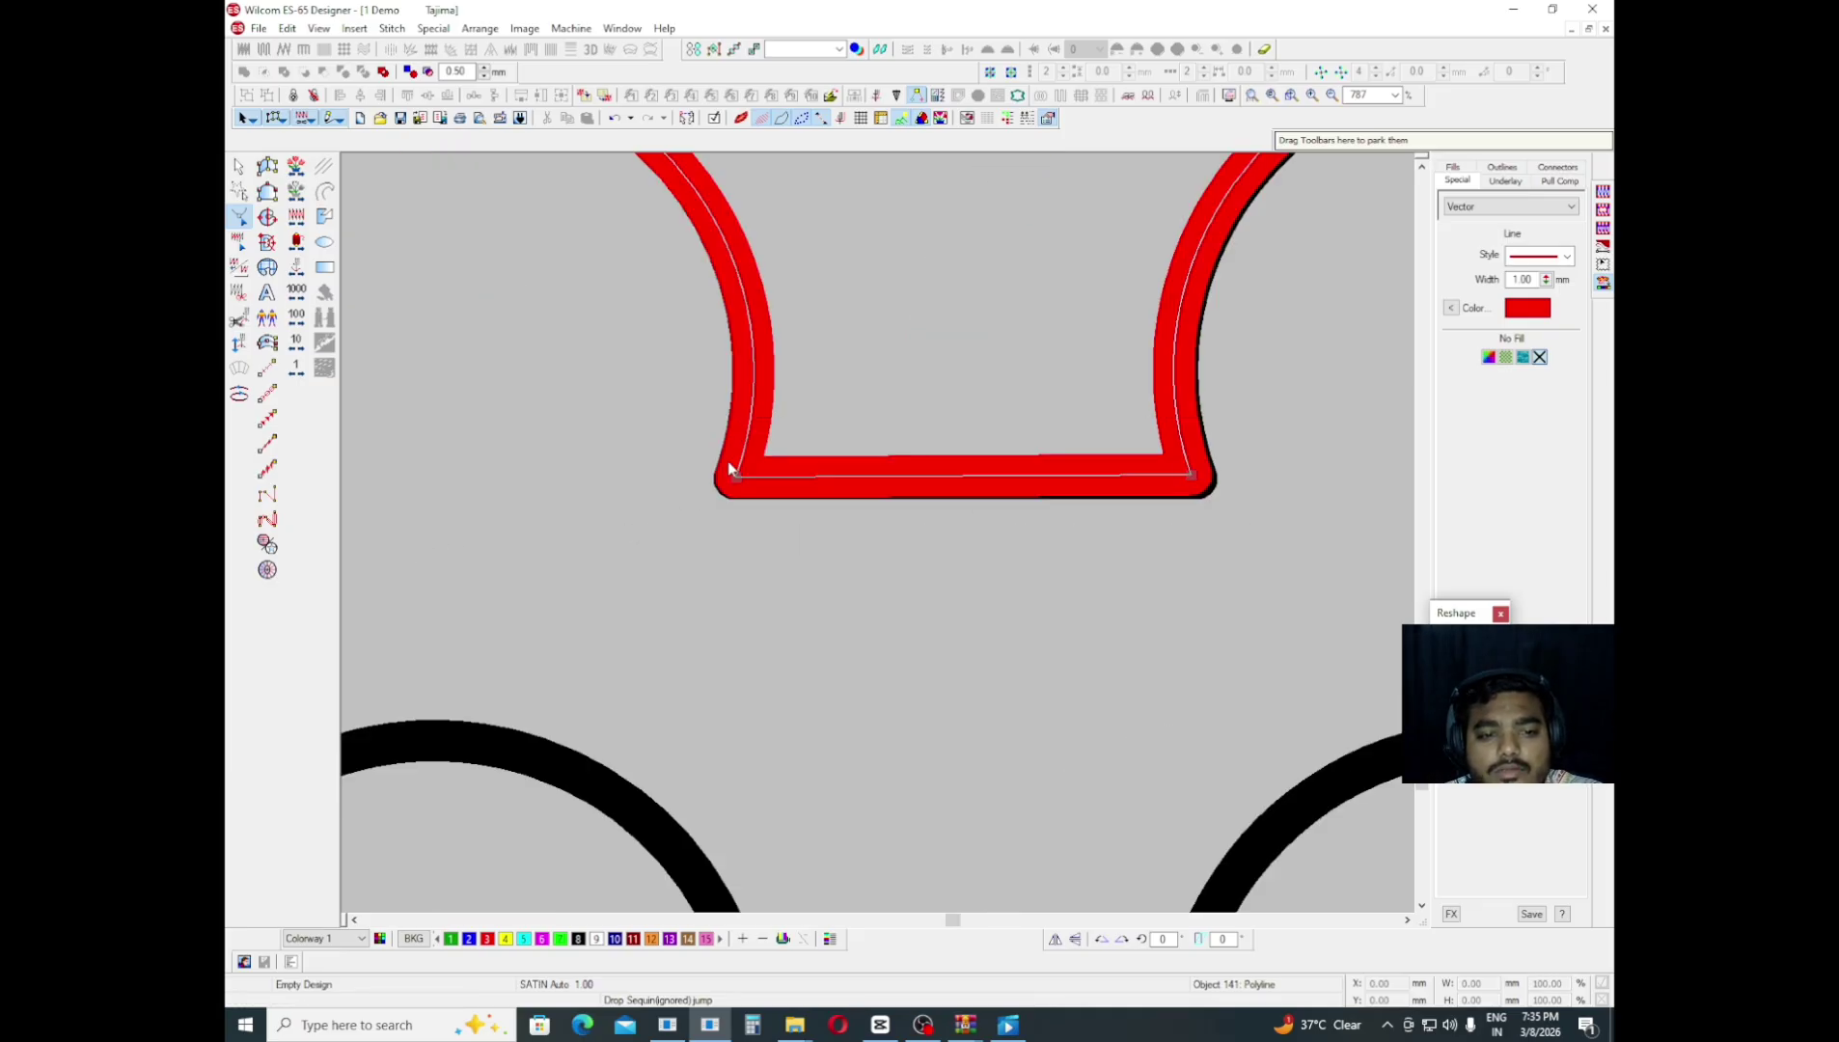
pyautogui.moveTo(956, 578); pyautogui.dragTo(1283, 420)
pyautogui.press('Down')
pyautogui.press('Down')
pyautogui.press('Down')
pyautogui.moveTo(586, 562); pyautogui.dragTo(1252, 349)
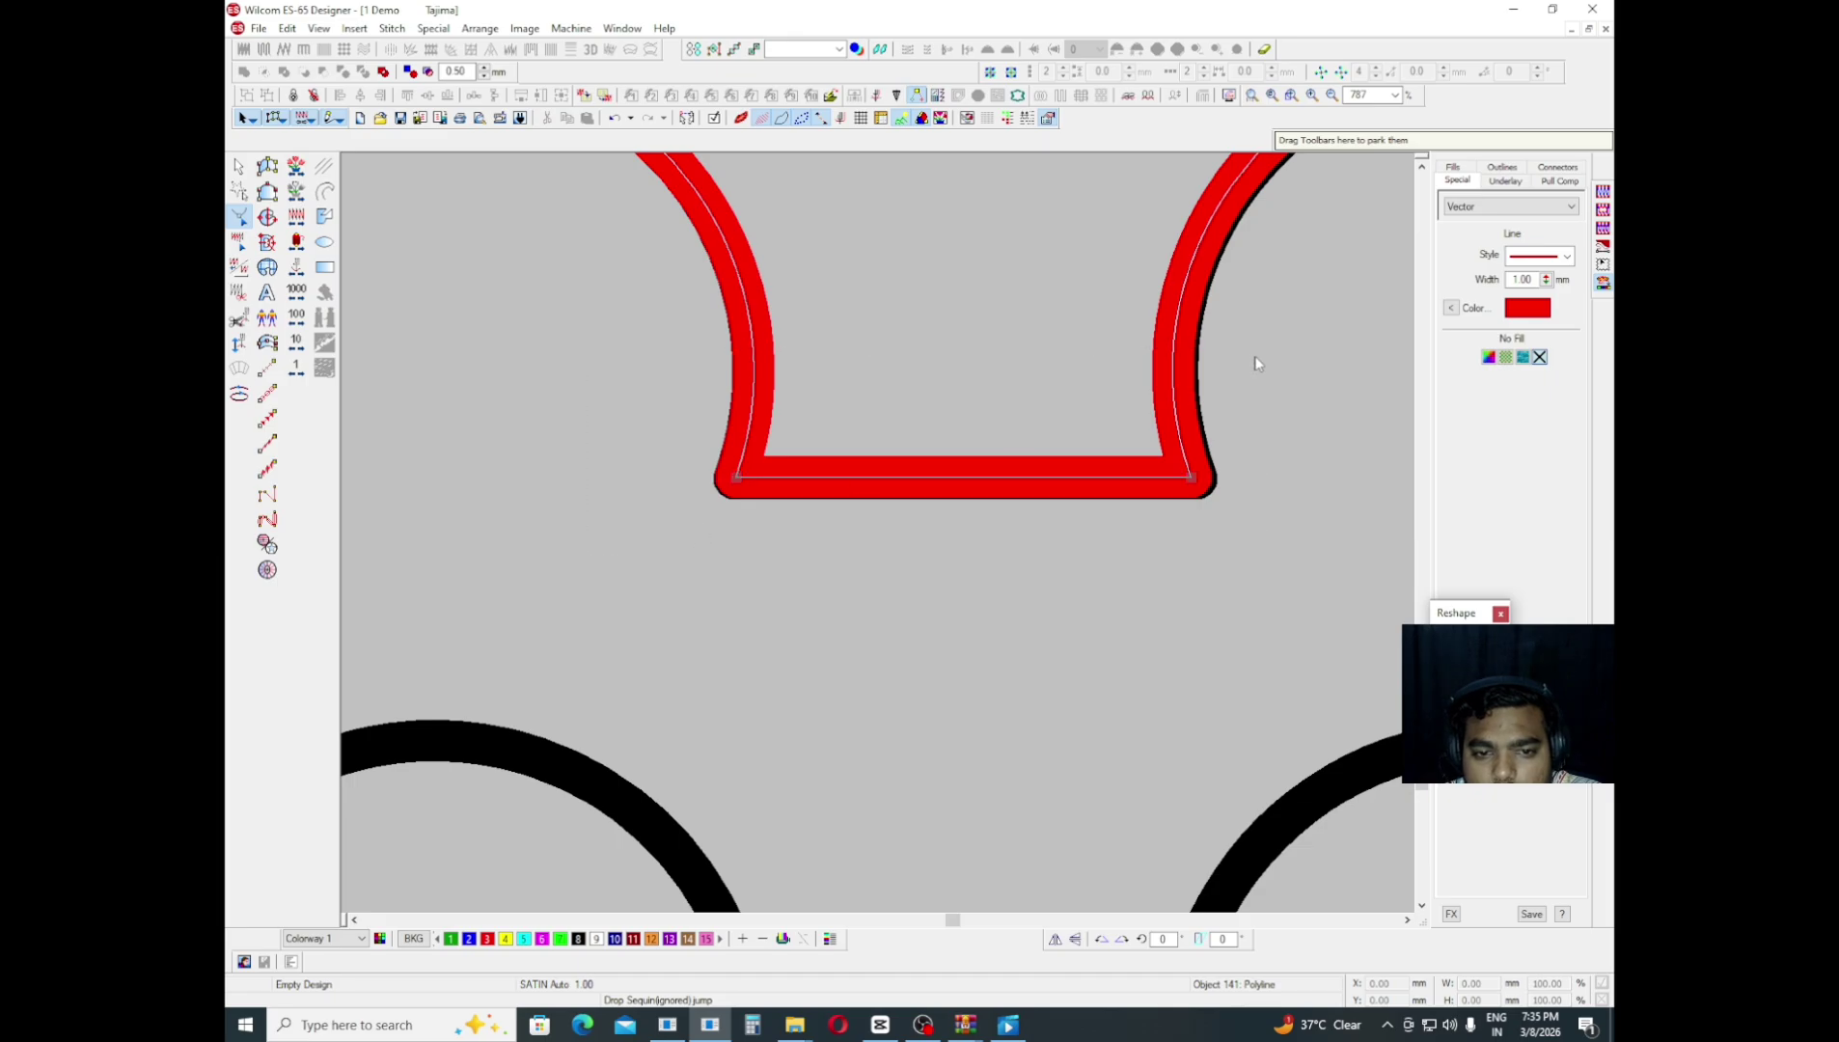
pyautogui.press('Down')
# - Select the eighth arch's top control point and nudge it down toward the black arc
pyautogui.middleClick(1365, 396)
pyautogui.moveTo(793, 631); pyautogui.dragTo(1157, 168)
pyautogui.middleClick(1009, 359)
pyautogui.press('Right')
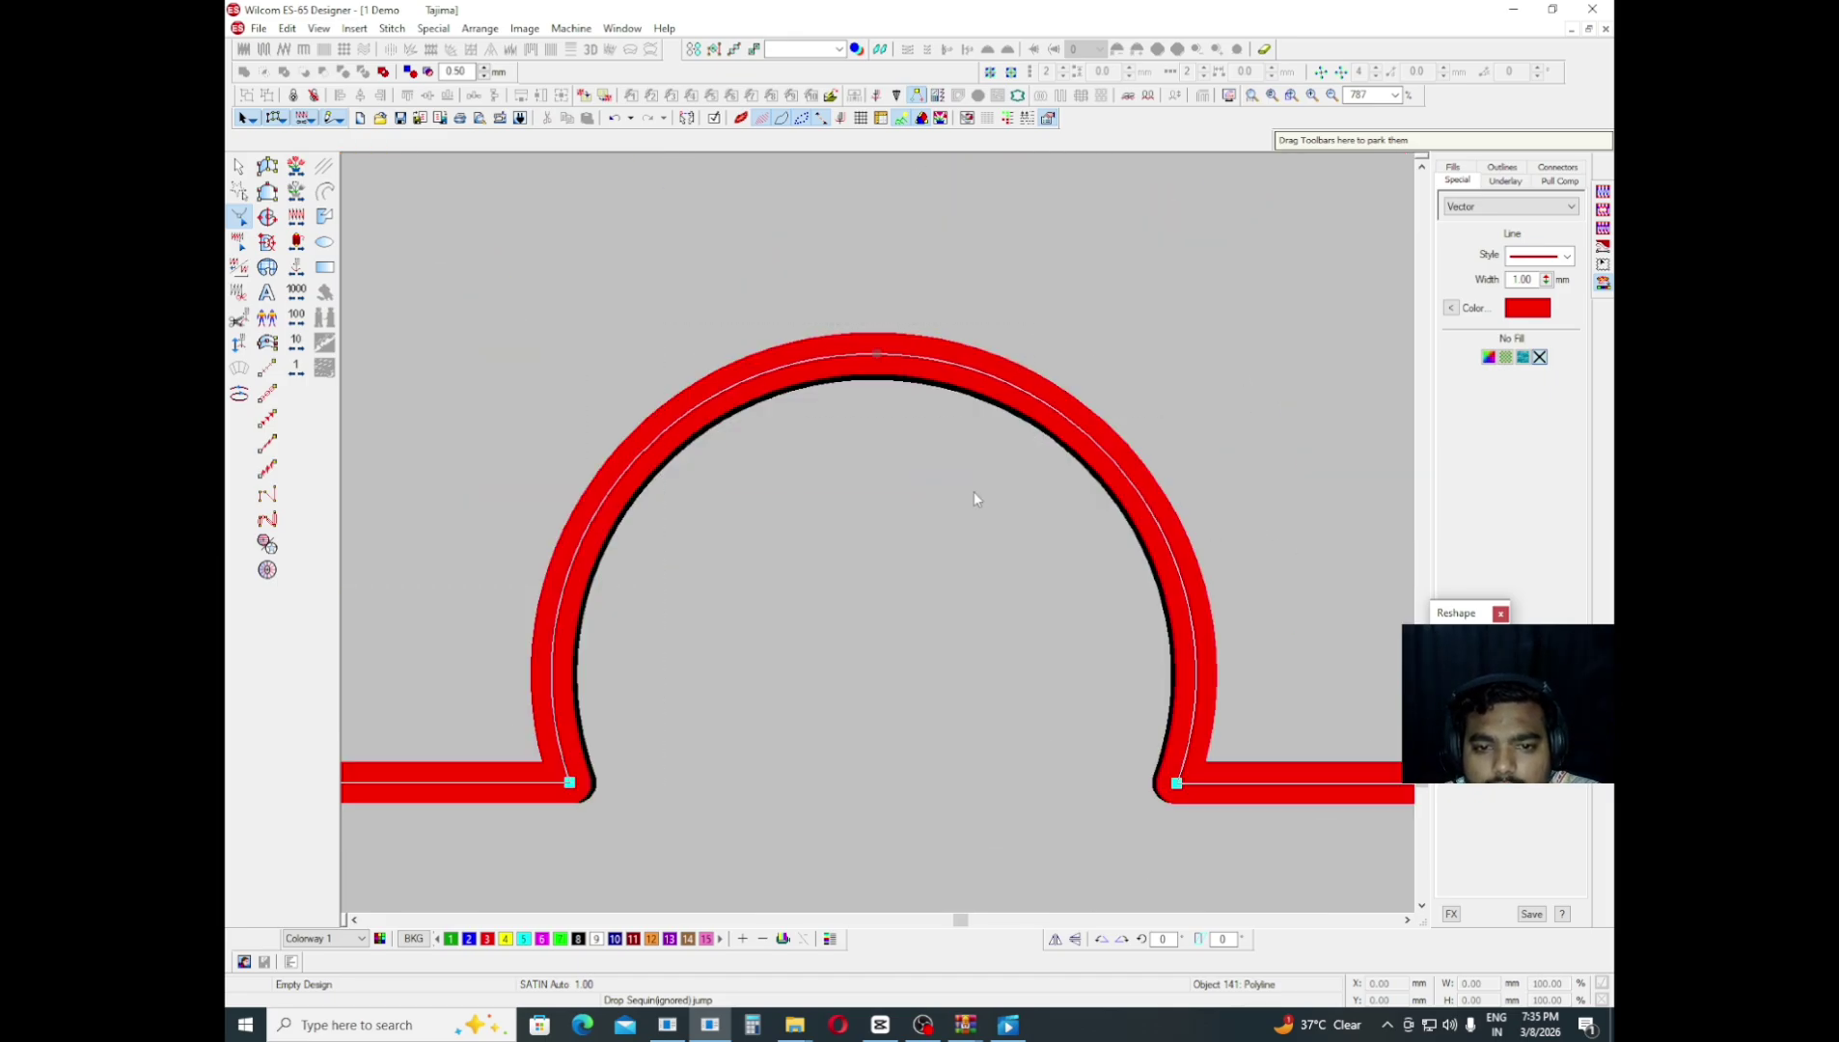
pyautogui.press('Down')
# - Nudge the eighth arch's left corner point right and its right corner point left onto the black outline
pyautogui.moveTo(832, 665); pyautogui.dragTo(550, 859)
pyautogui.middleClick(689, 702)
pyautogui.press('Right')
pyautogui.press('Right')
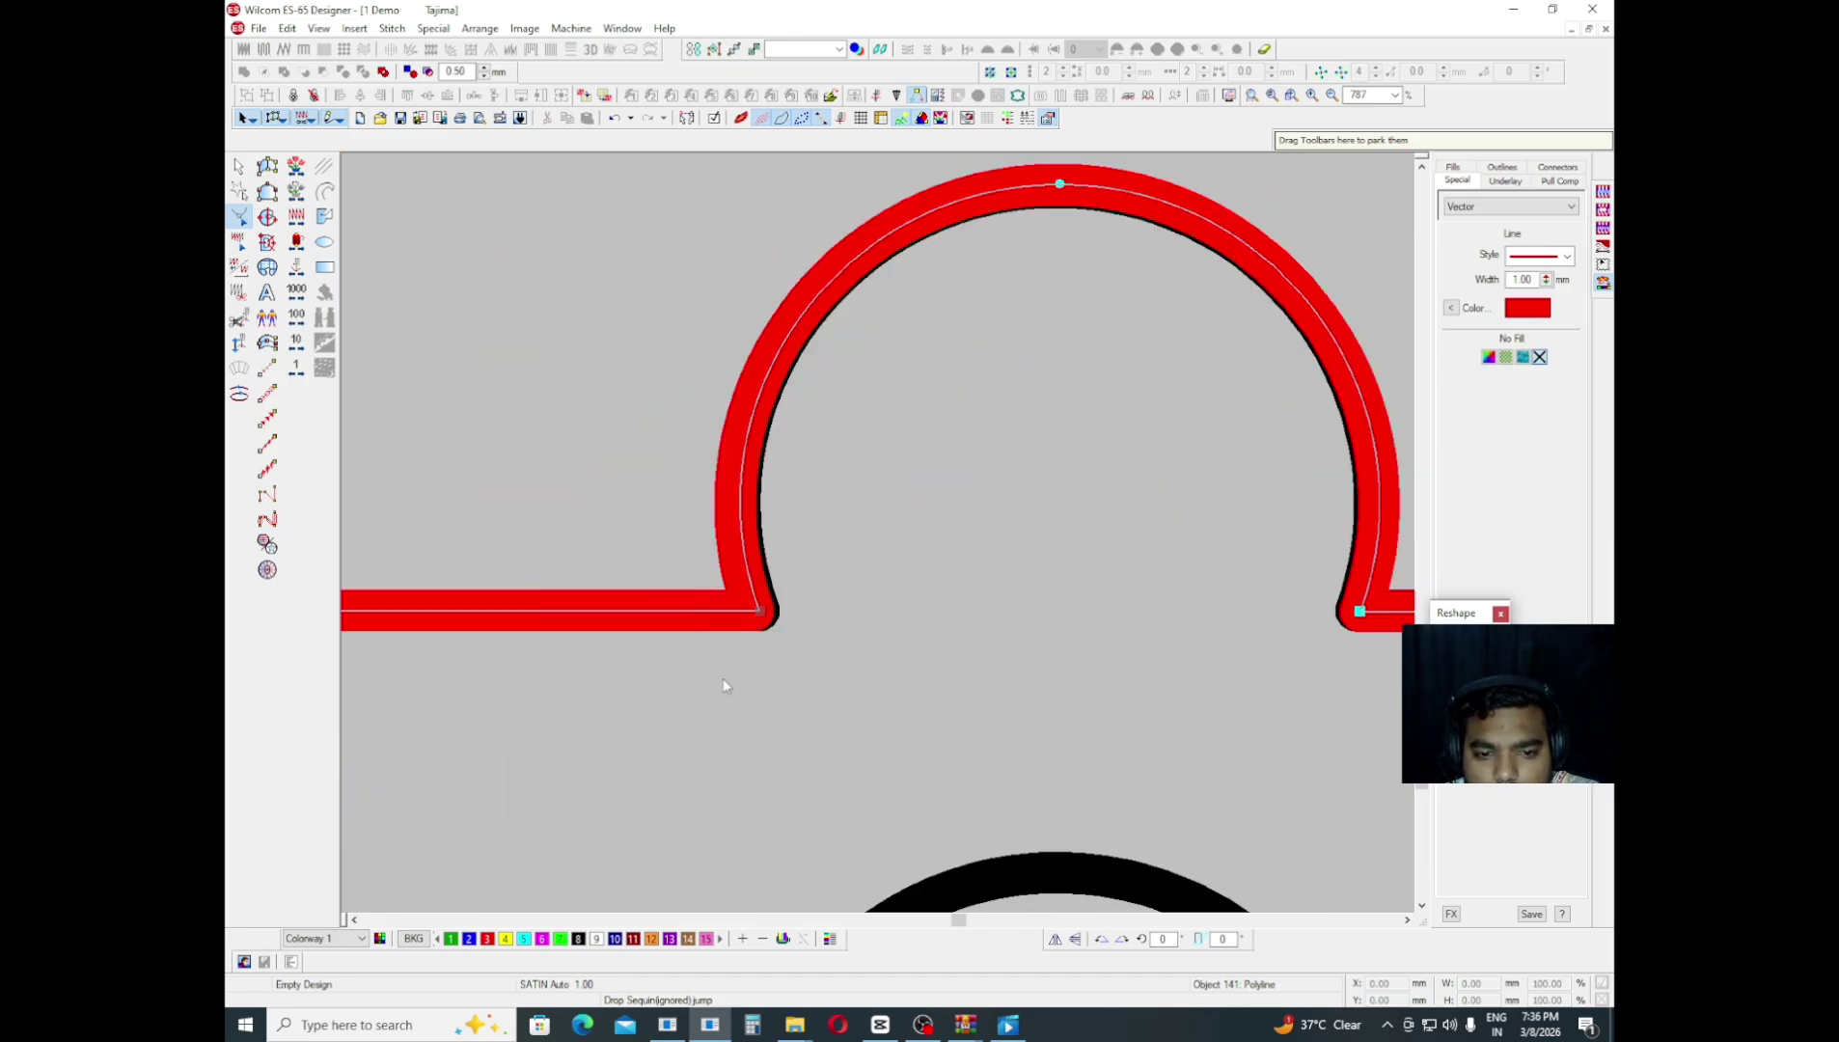
pyautogui.middleClick(1125, 570)
pyautogui.middleClick(1123, 576)
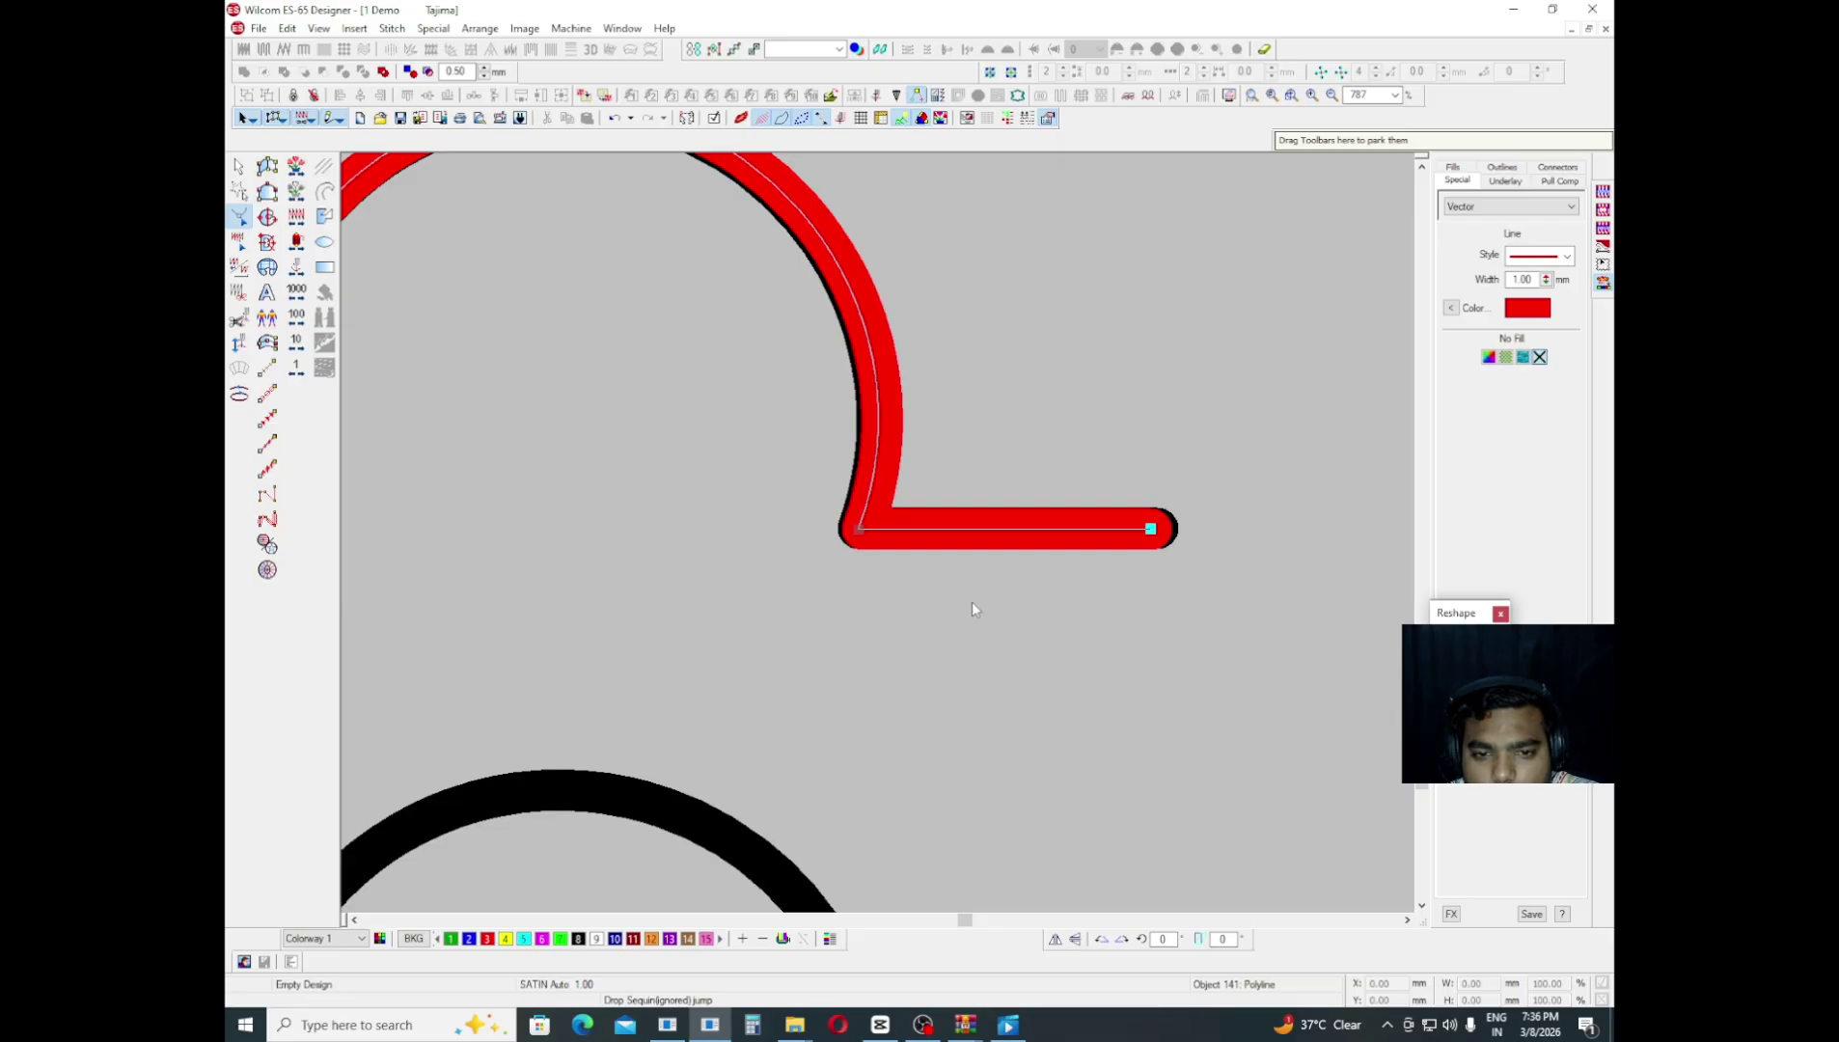
# - Fine-tune the eighth arch's top control point slightly down so the red arc covers the black outline
pyautogui.scroll(2, 868, 550)
pyautogui.scroll(3, 714, 415)
pyautogui.hscroll(-3, 675, 357)
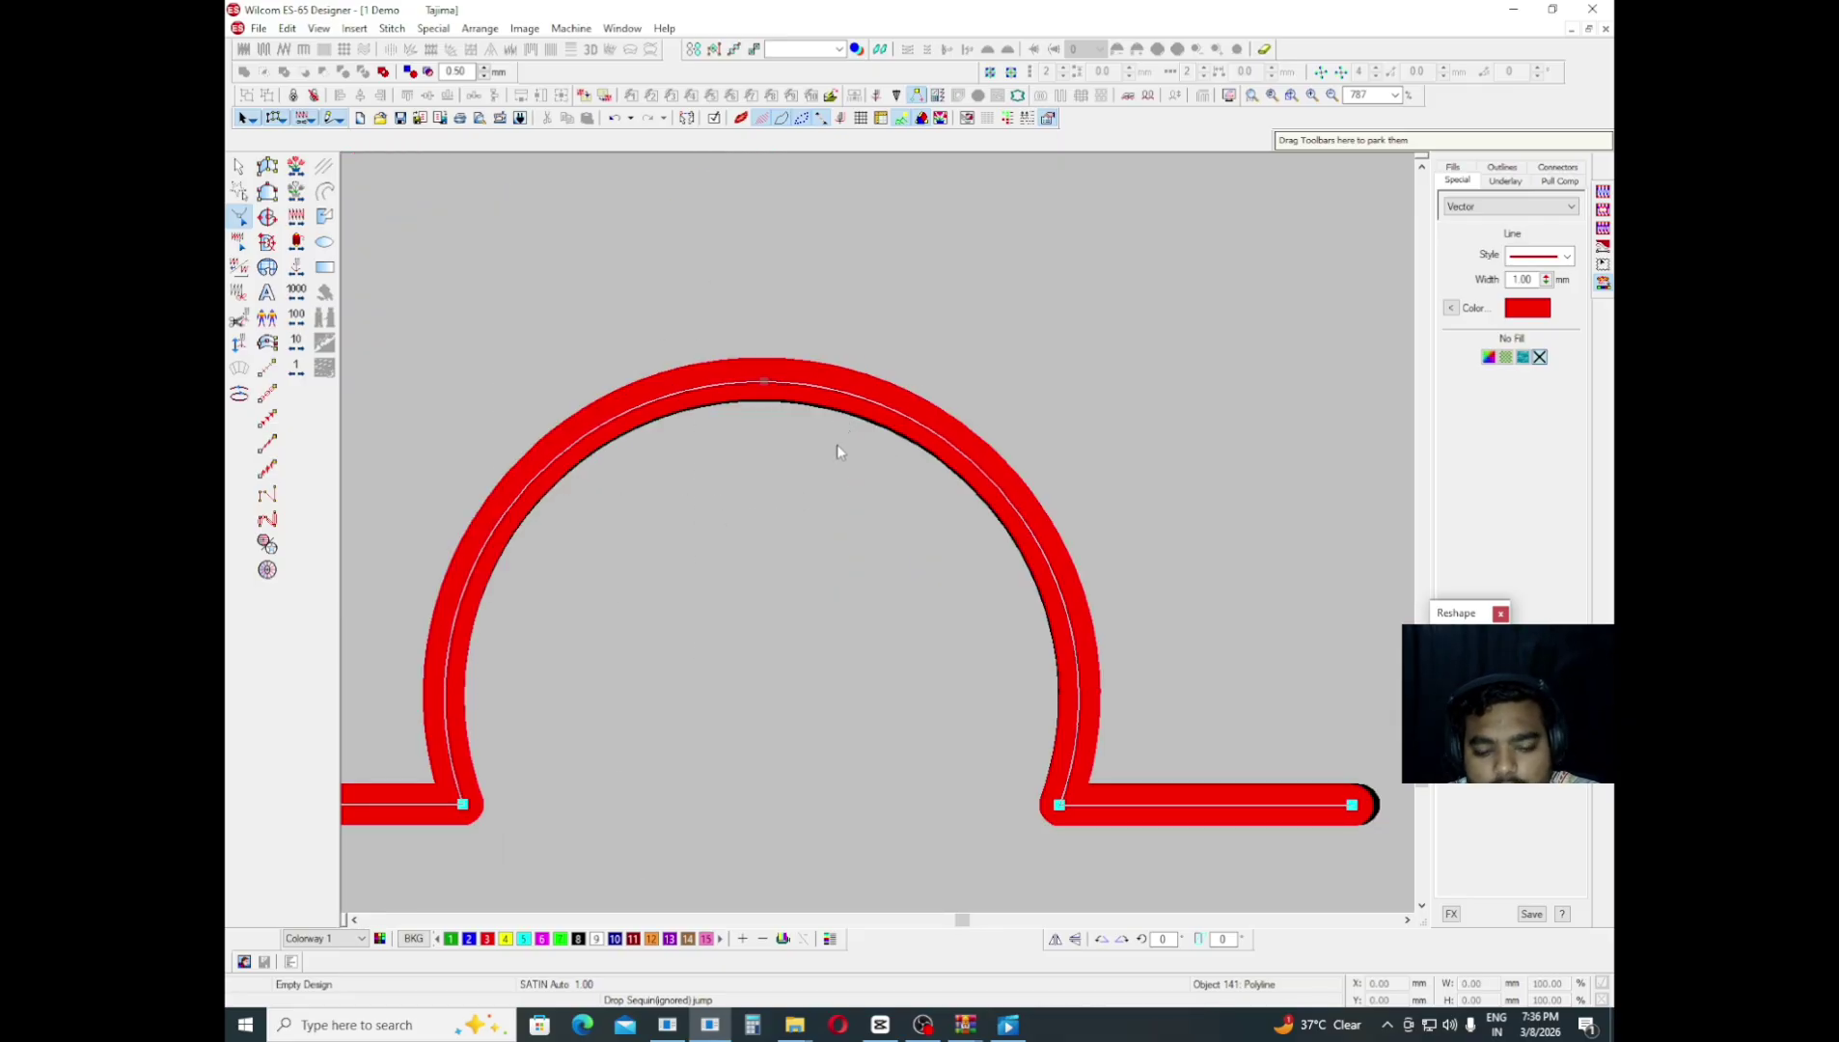
pyautogui.click(763, 380)
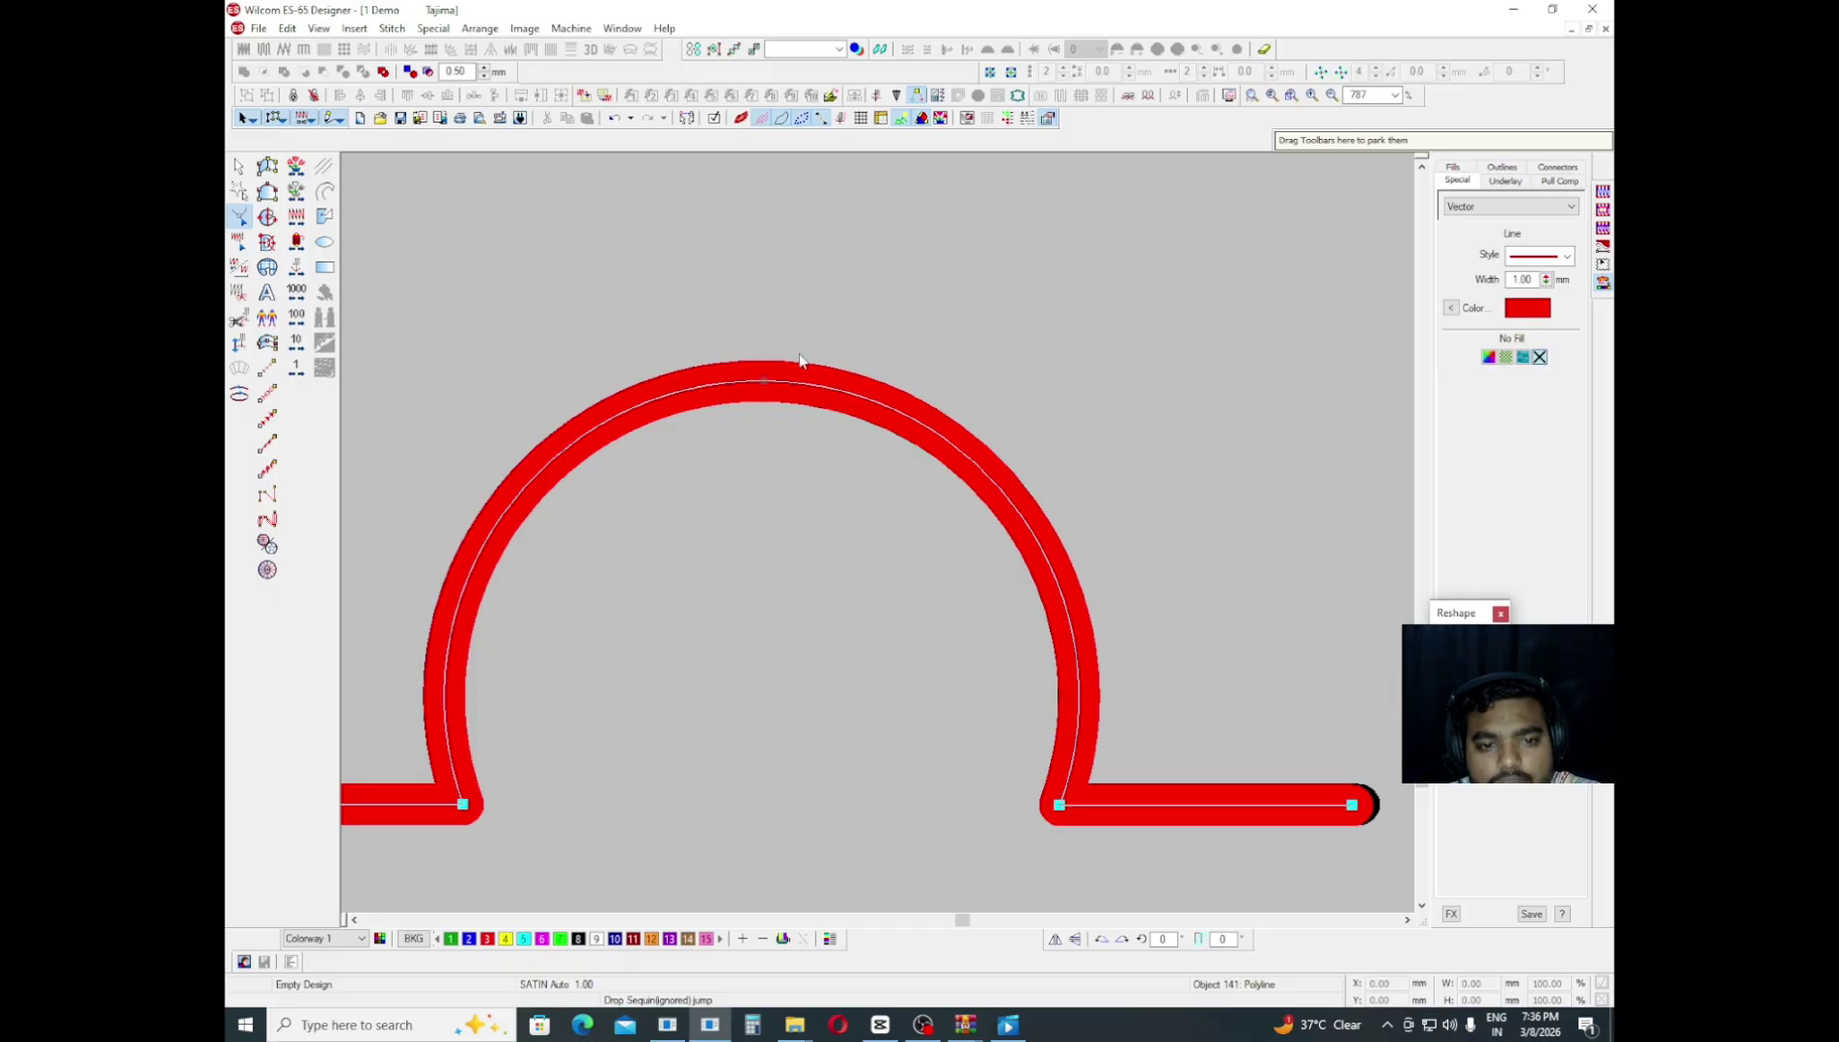
# - Move the trace's end point right over the black line's rounded end and nudge the last straight segment up
pyautogui.scroll(-1, 920, 581)
pyautogui.moveTo(1198, 612); pyautogui.dragTo(1161, 652)
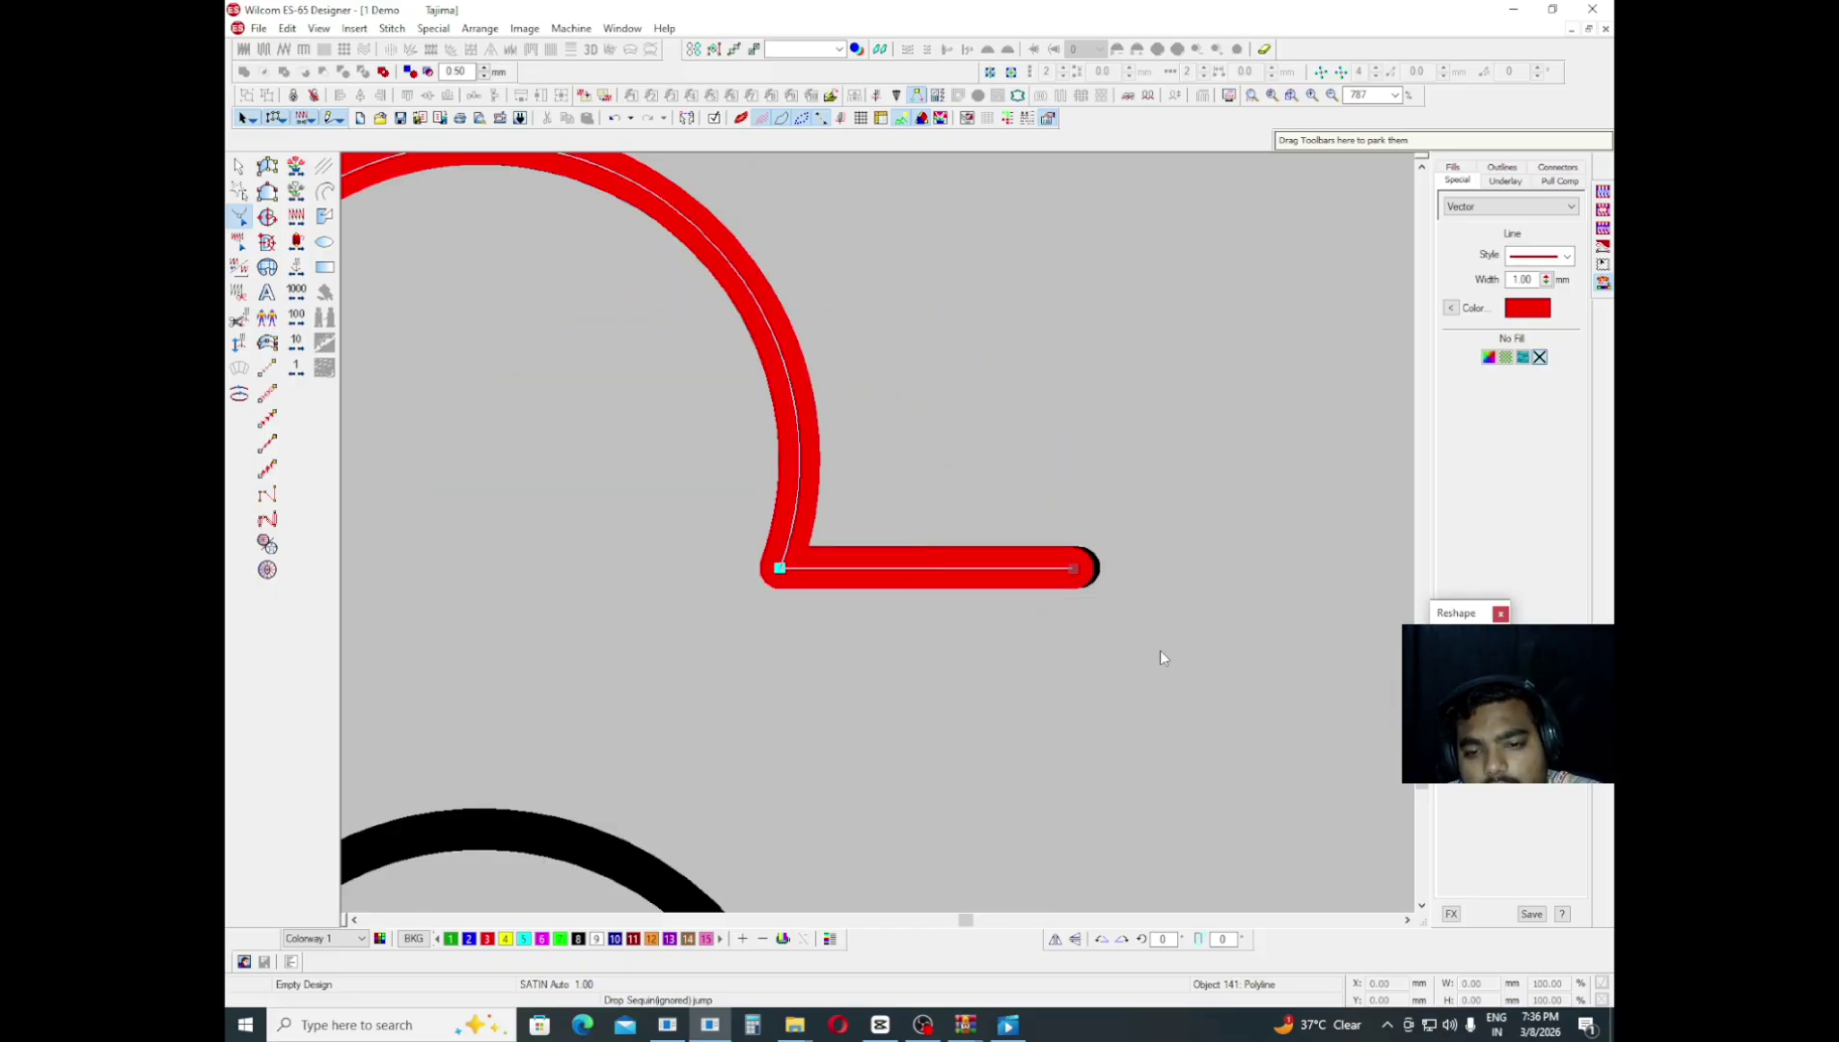
pyautogui.press('Right')
pyautogui.press('Right')
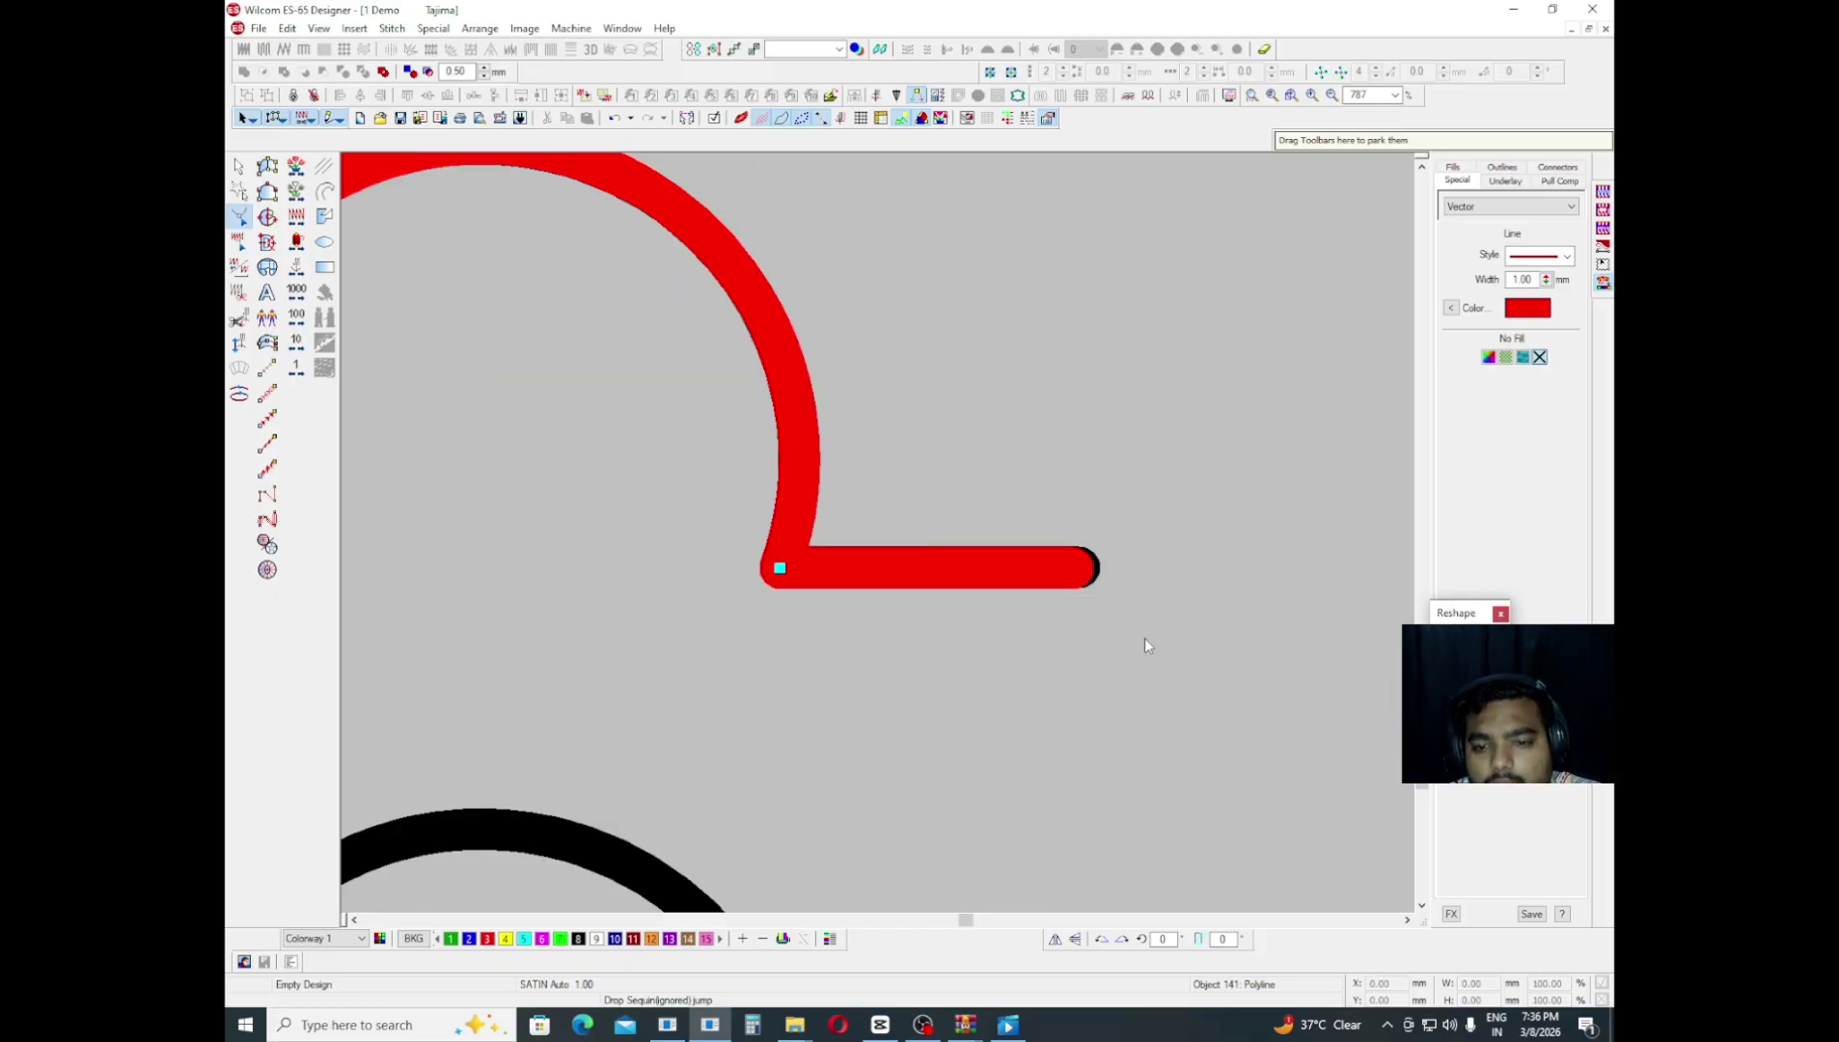
pyautogui.moveTo(1140, 472); pyautogui.dragTo(536, 664)
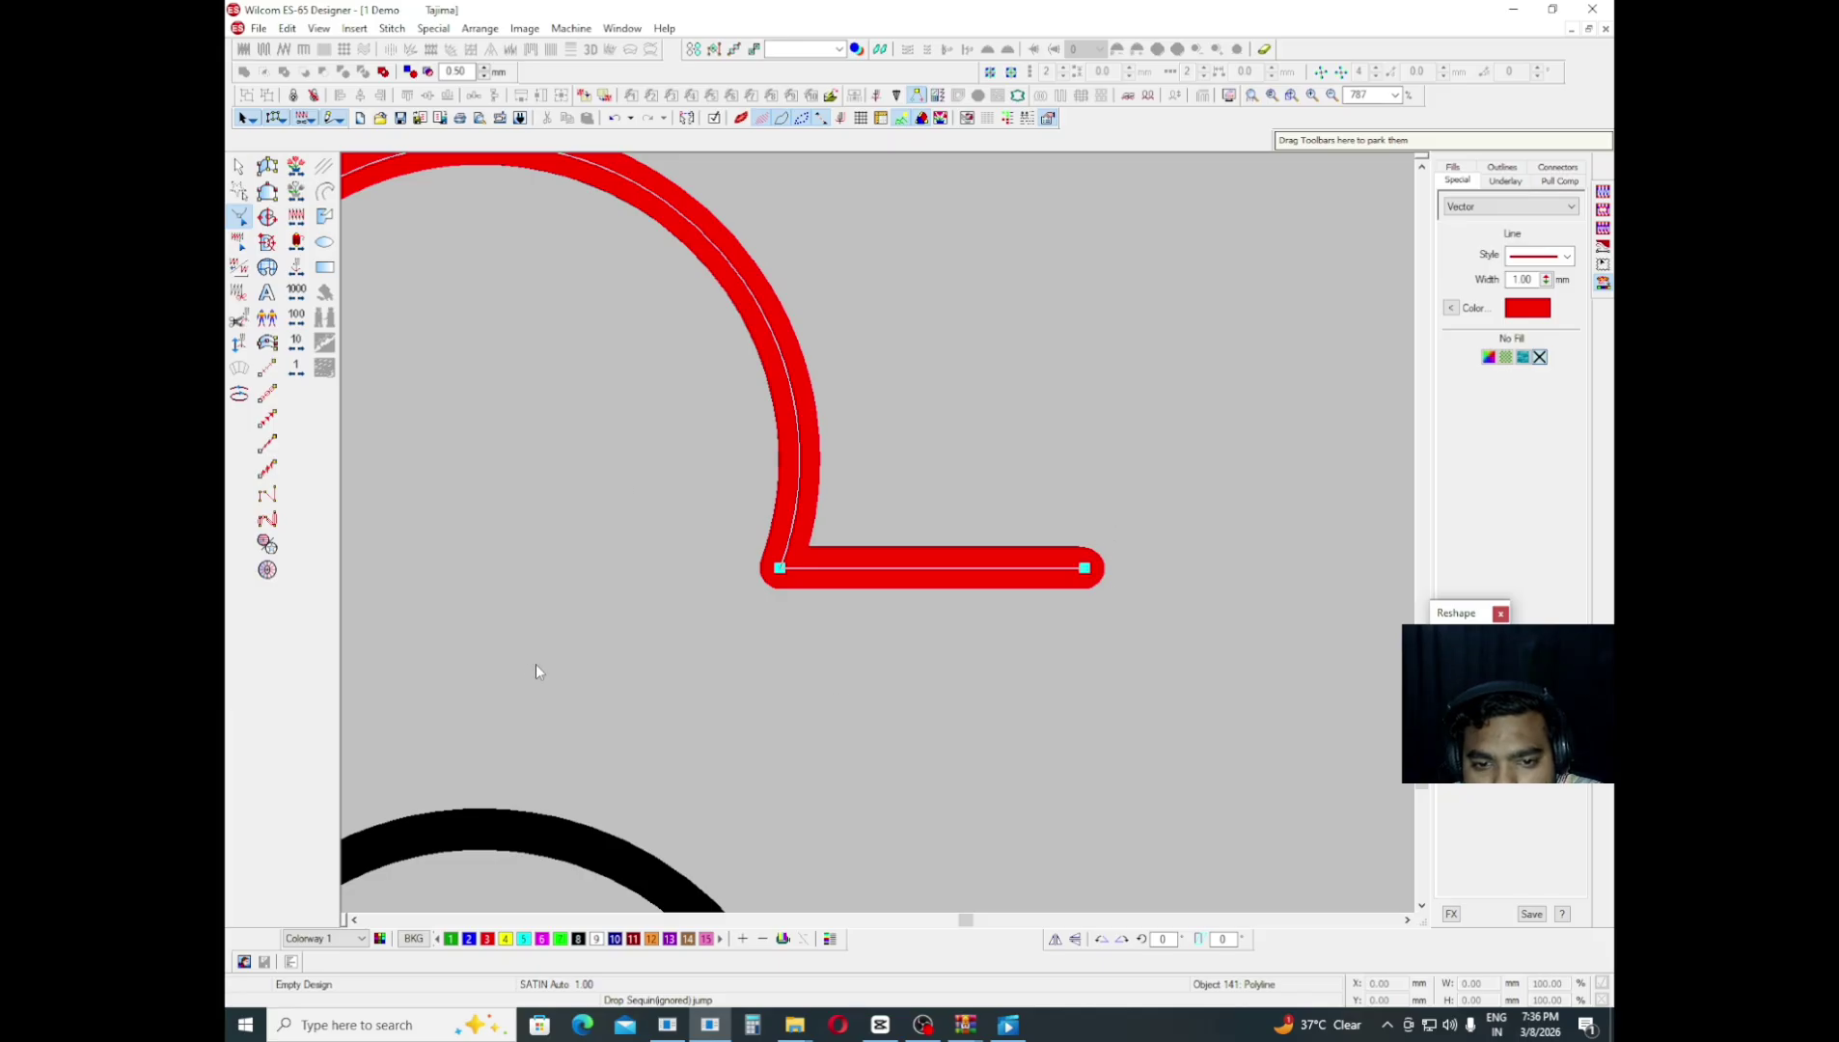
pyautogui.press('Up')
# - Leave reshaping and examine the red trace along the whole top scalloped line
pyautogui.hotkey('shift', 'z')
pyautogui.hotkey('shift', 'z')
pyautogui.hotkey('shift', 'z')
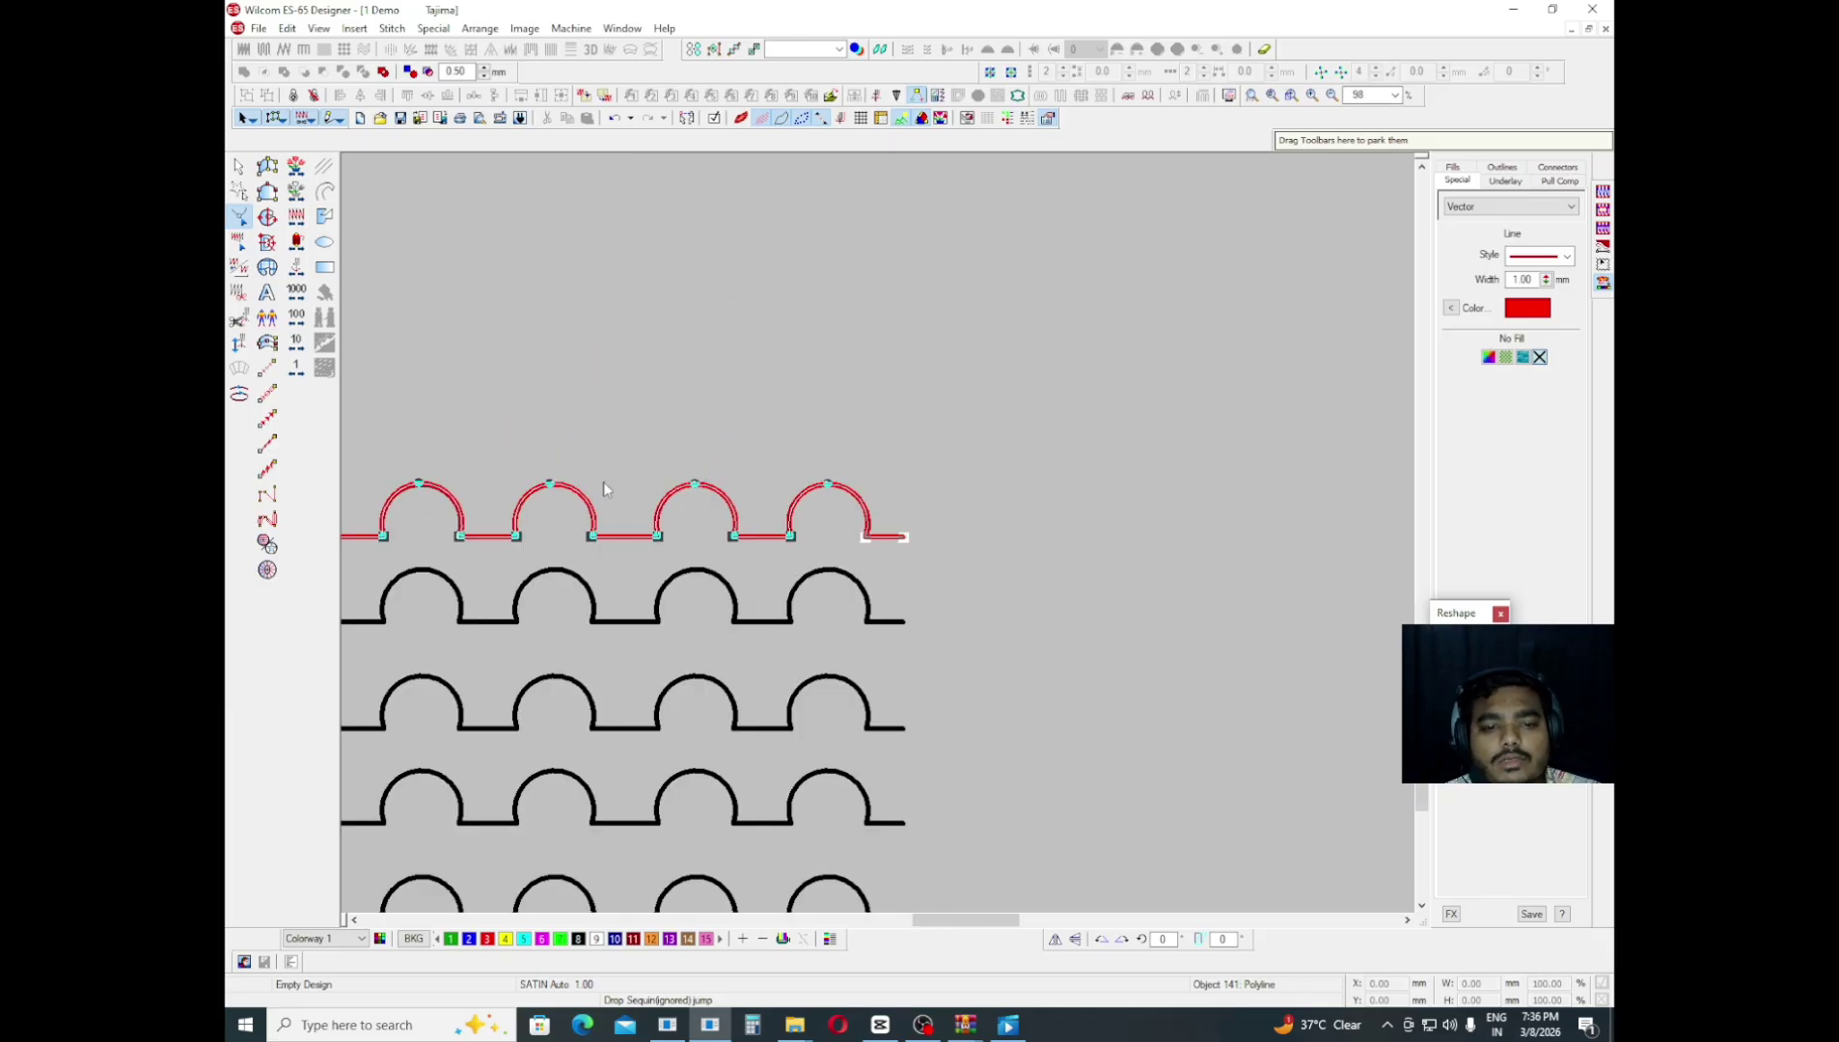
pyautogui.press('c')
pyautogui.press('z')
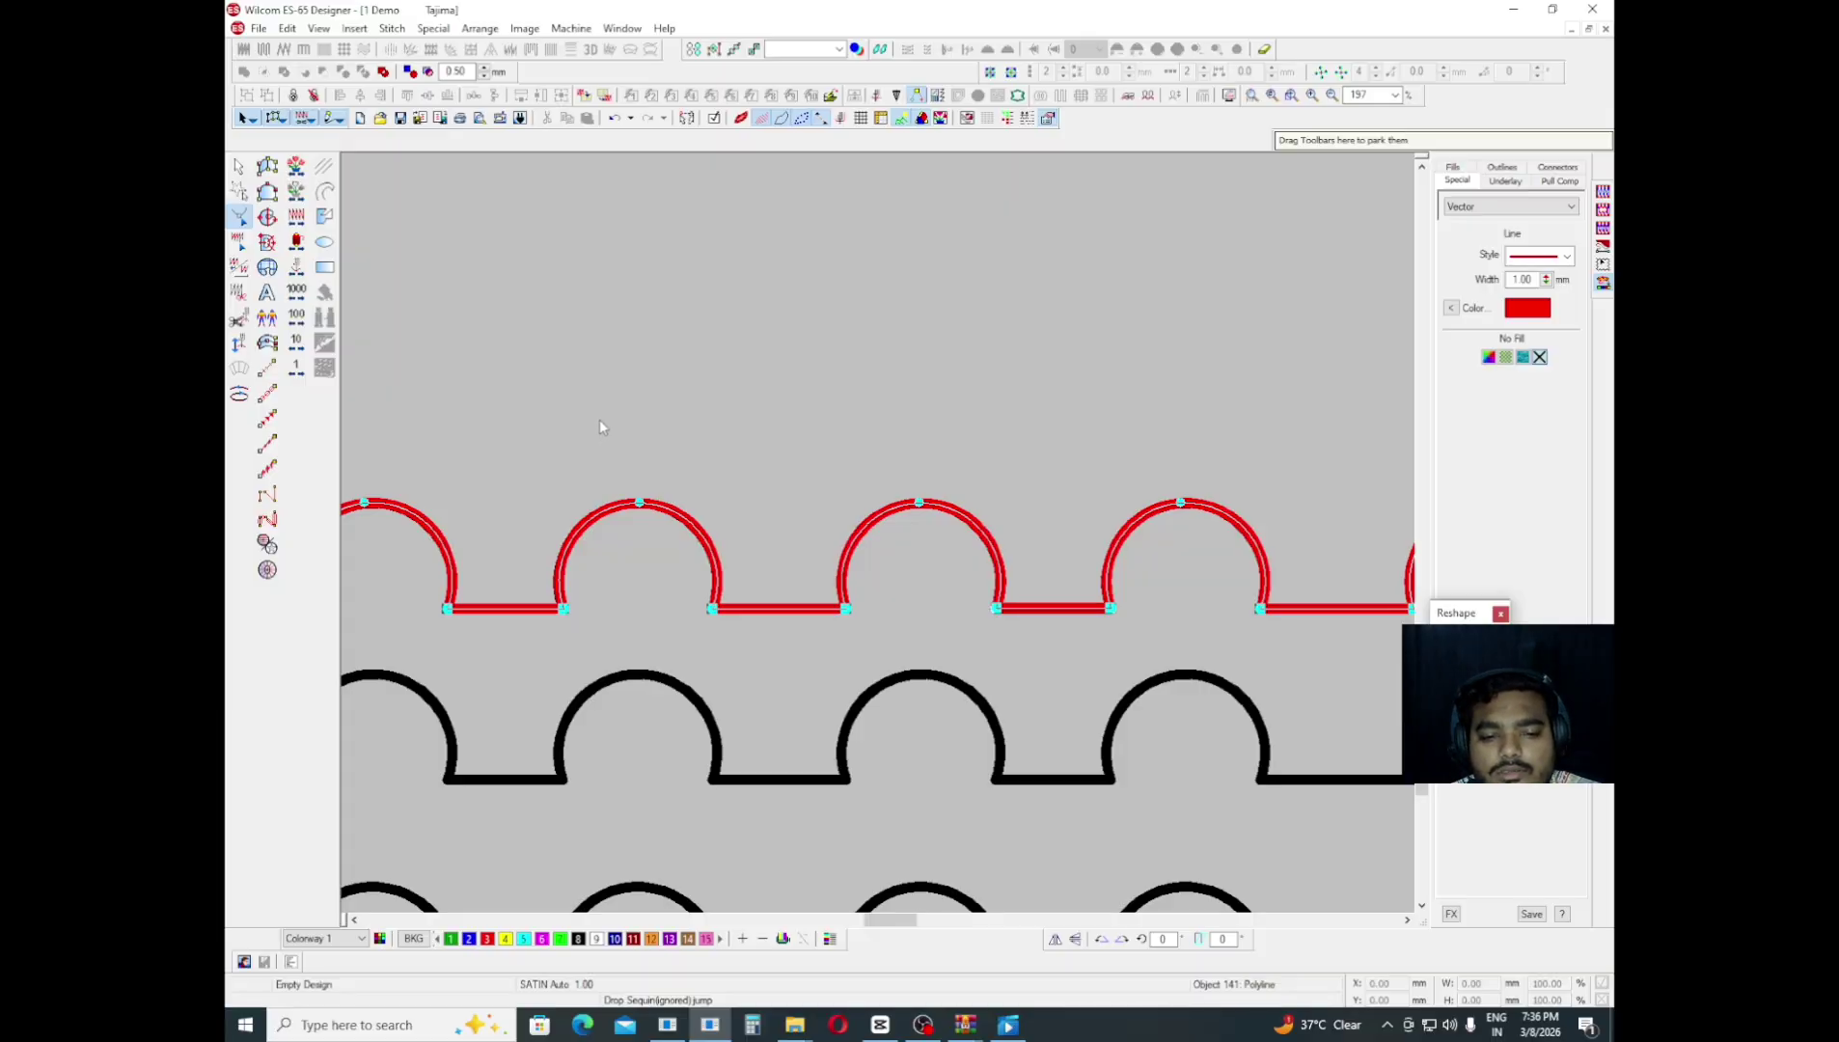
pyautogui.press('Escape')
pyautogui.press('Escape')
pyautogui.moveTo(636, 320); pyautogui.dragTo(474, 533)
pyautogui.scroll(-2, 817, 468)
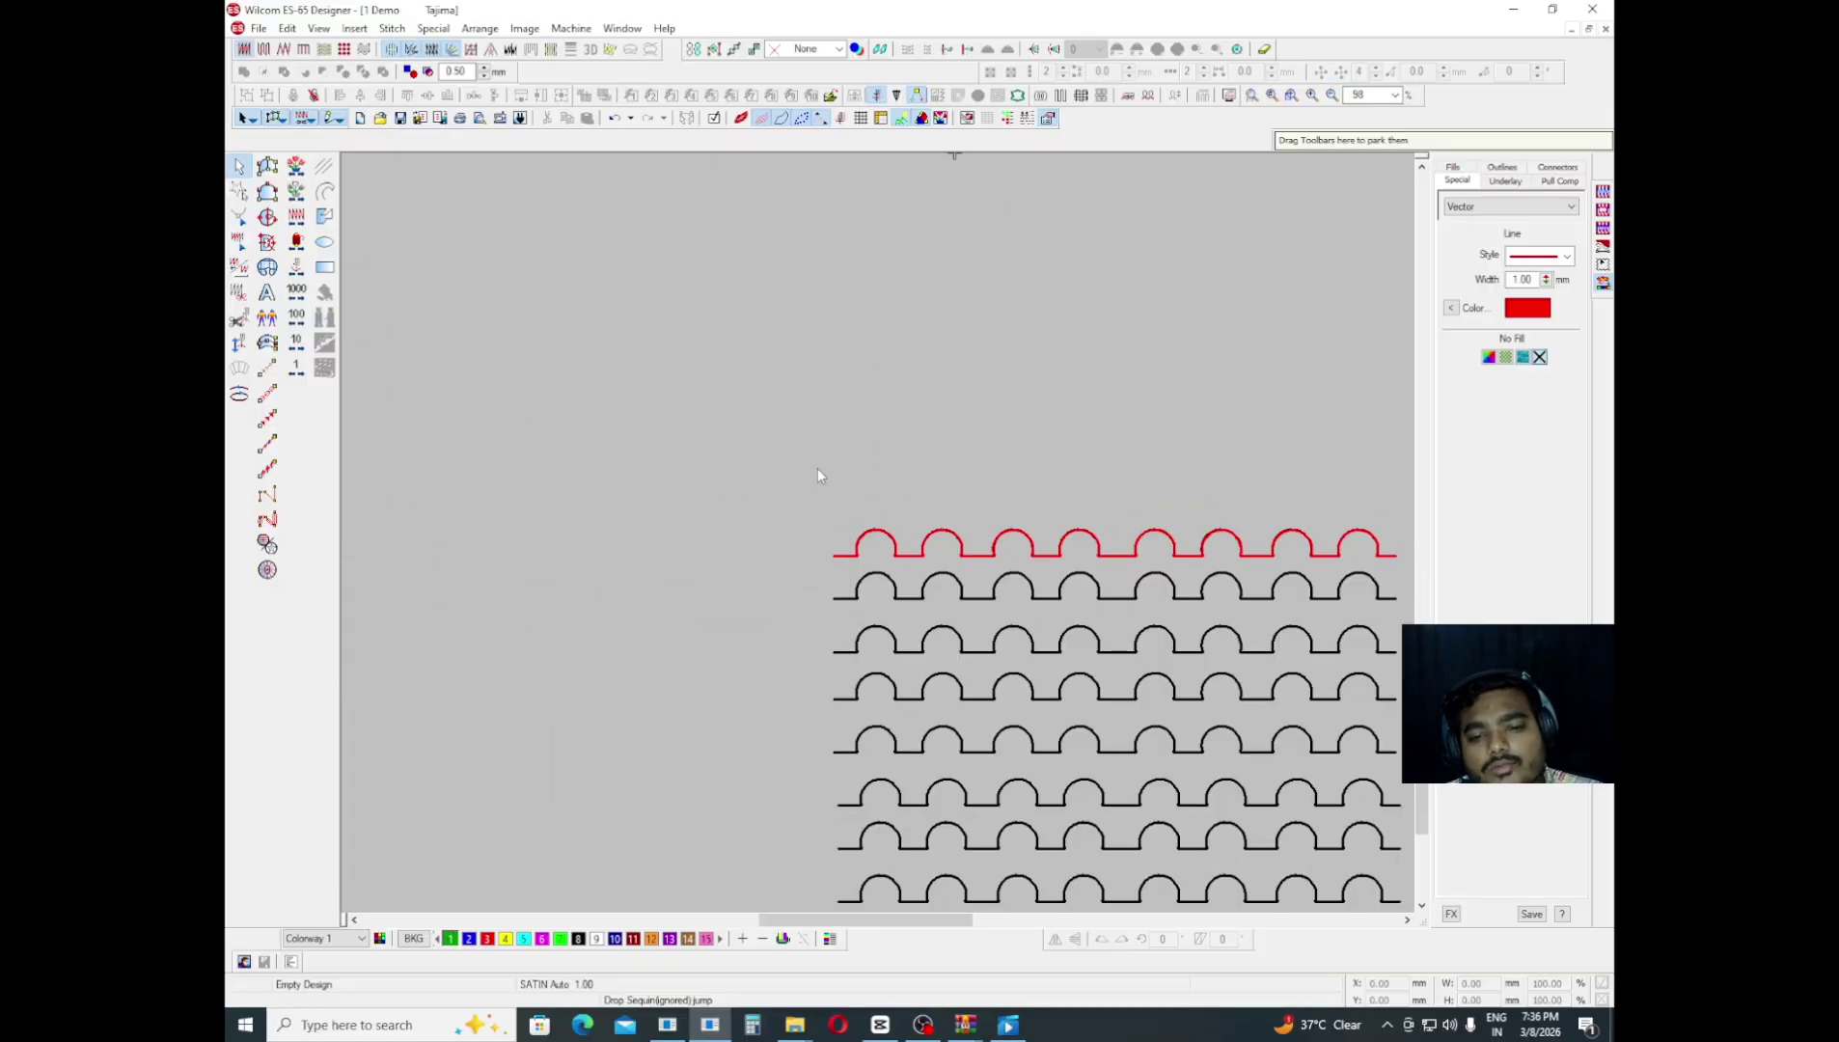
pyautogui.scroll(2, 938, 499)
pyautogui.scroll(-1, 997, 484)
pyautogui.scroll(1, 845, 437)
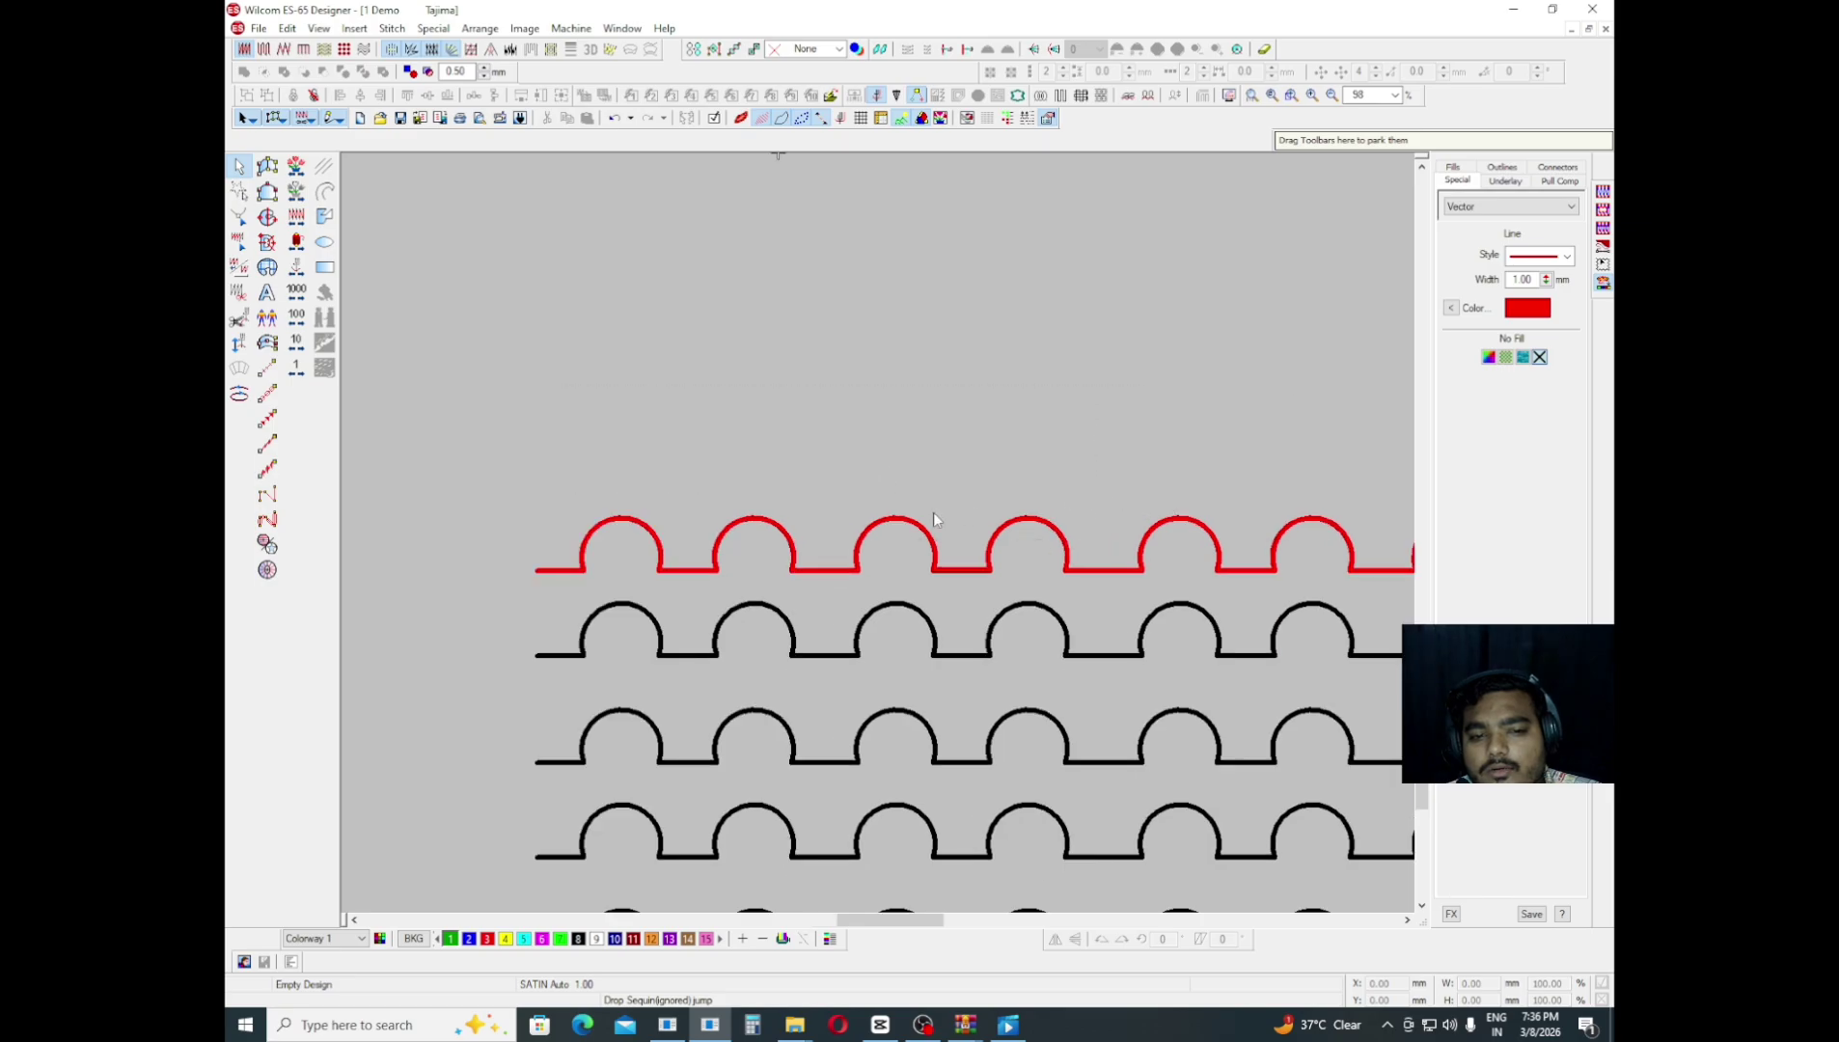
pyautogui.scroll(1, 932, 513)
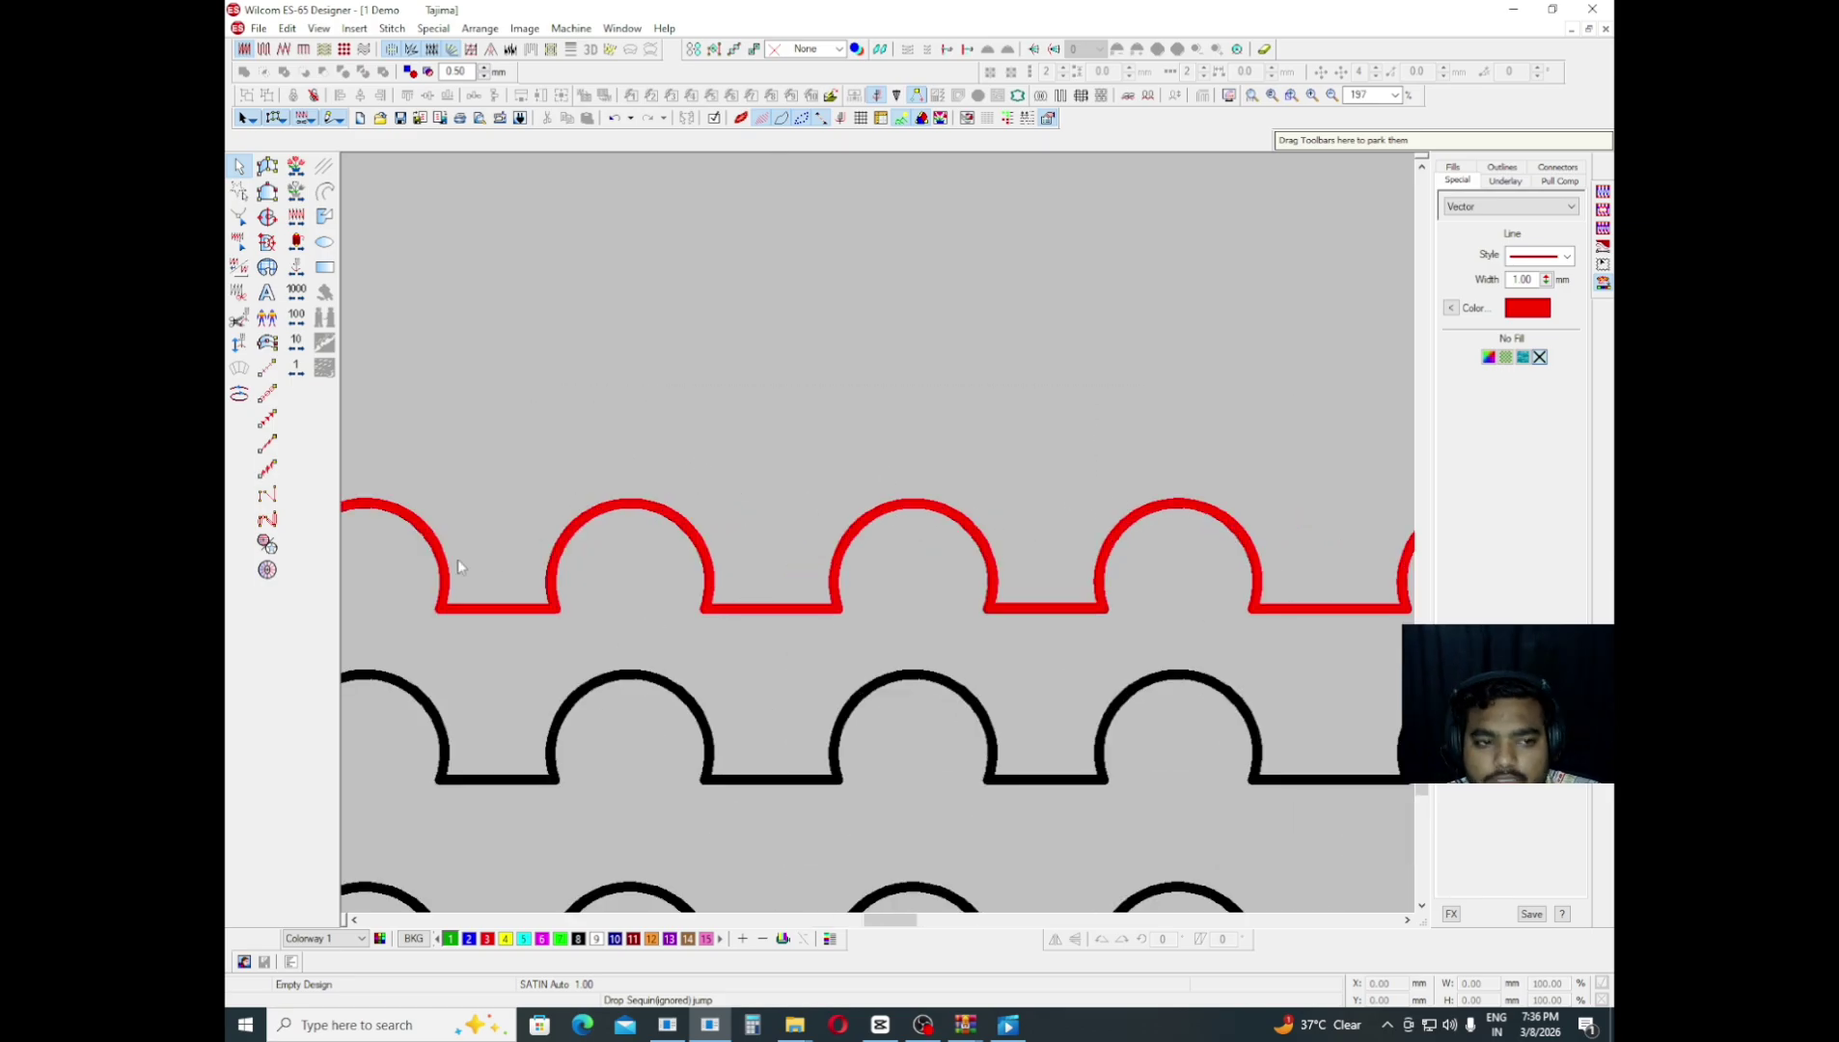
# - Start a new open vector line with its first point above the left end of the red scalloped trace
pyautogui.click(325, 191)
pyautogui.click(428, 483)
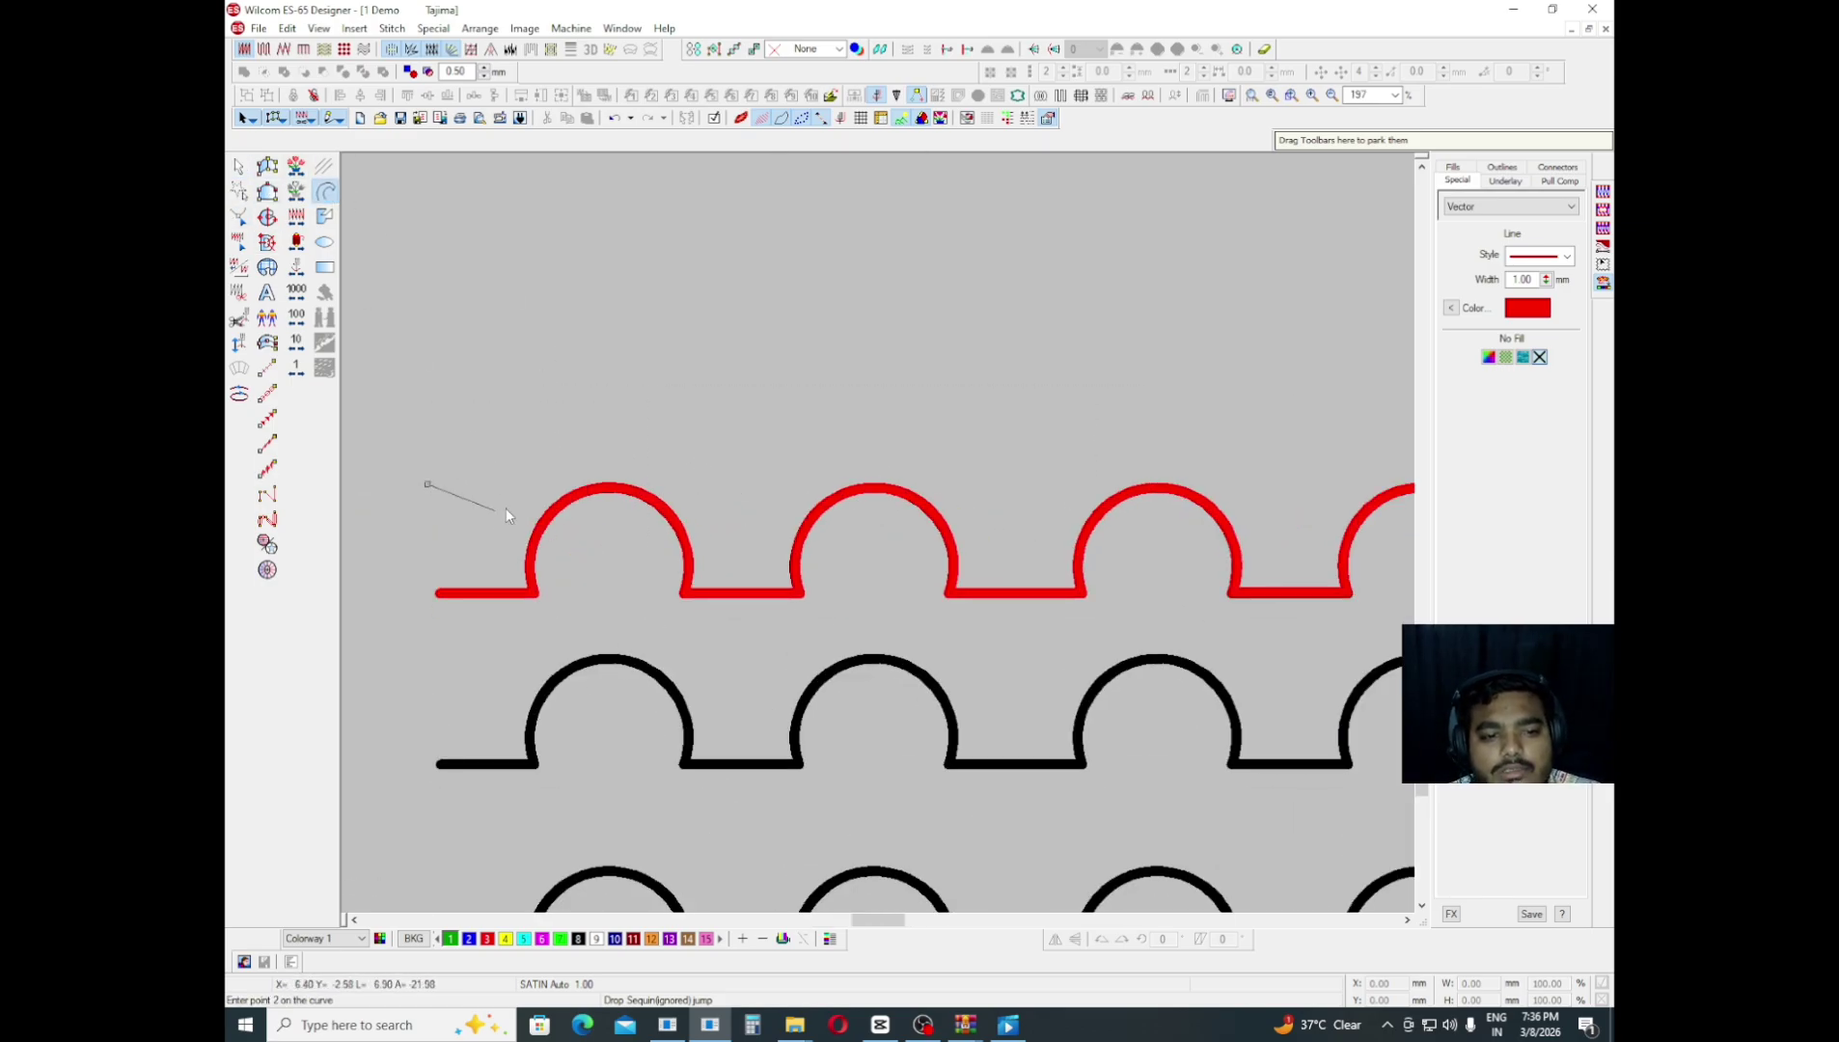
# - Try placing straight zigzag points above the scalloped trace, and remove them back toward the line's start
pyautogui.click(533, 456)
pyautogui.click(558, 287)
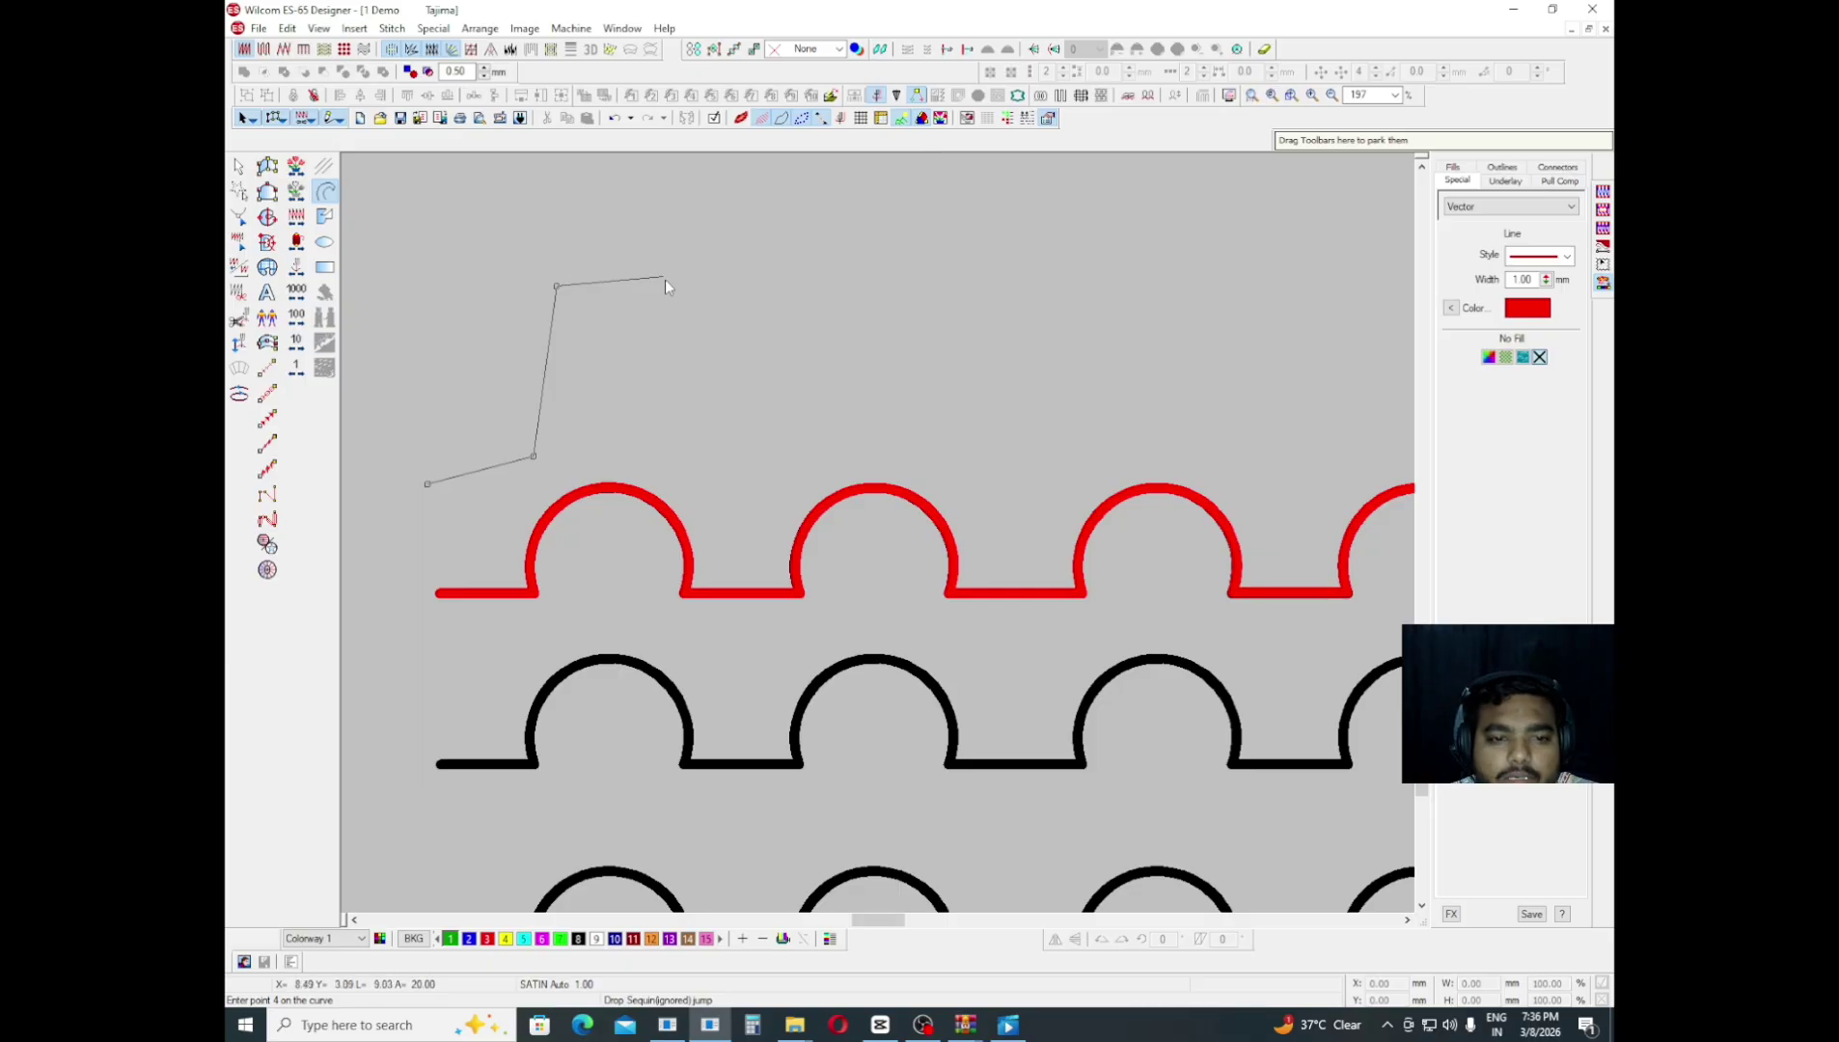
pyautogui.press('BackSpace')
pyautogui.click(587, 243)
pyautogui.press('BackSpace')
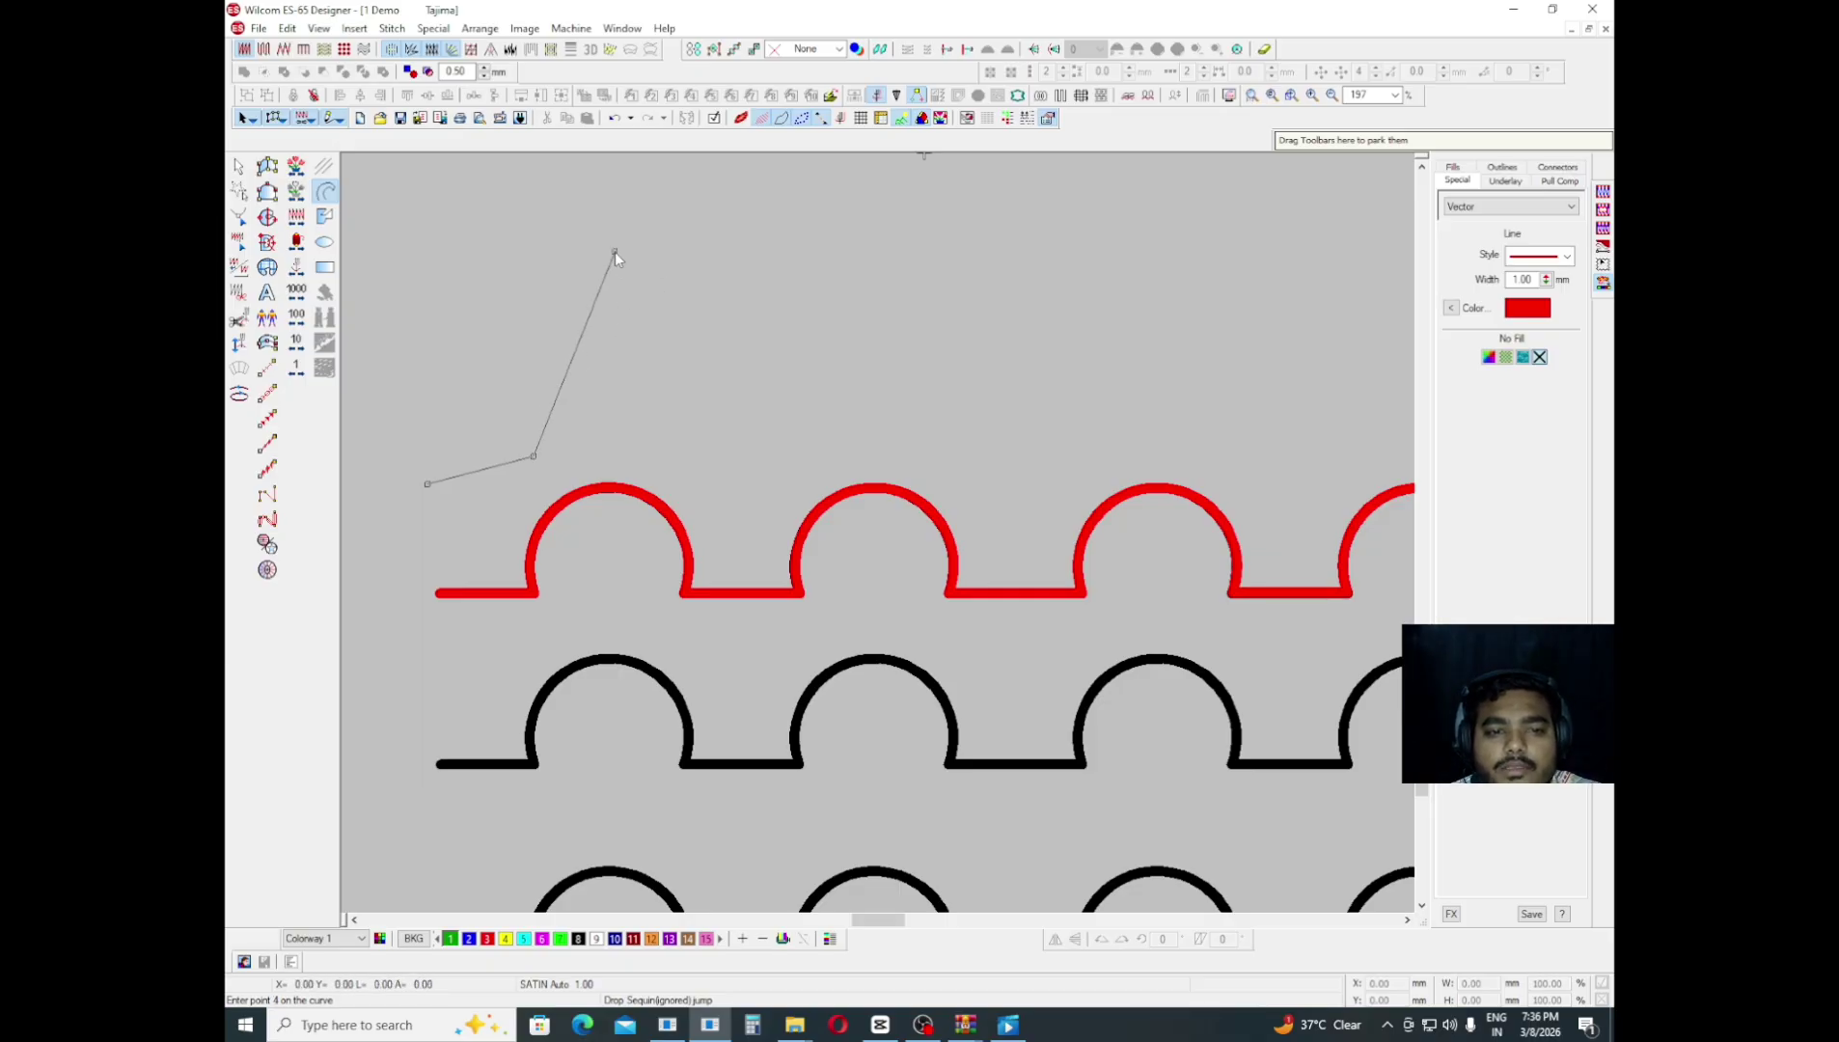
pyautogui.click(614, 252)
pyautogui.click(691, 428)
pyautogui.click(858, 415)
pyautogui.click(868, 259)
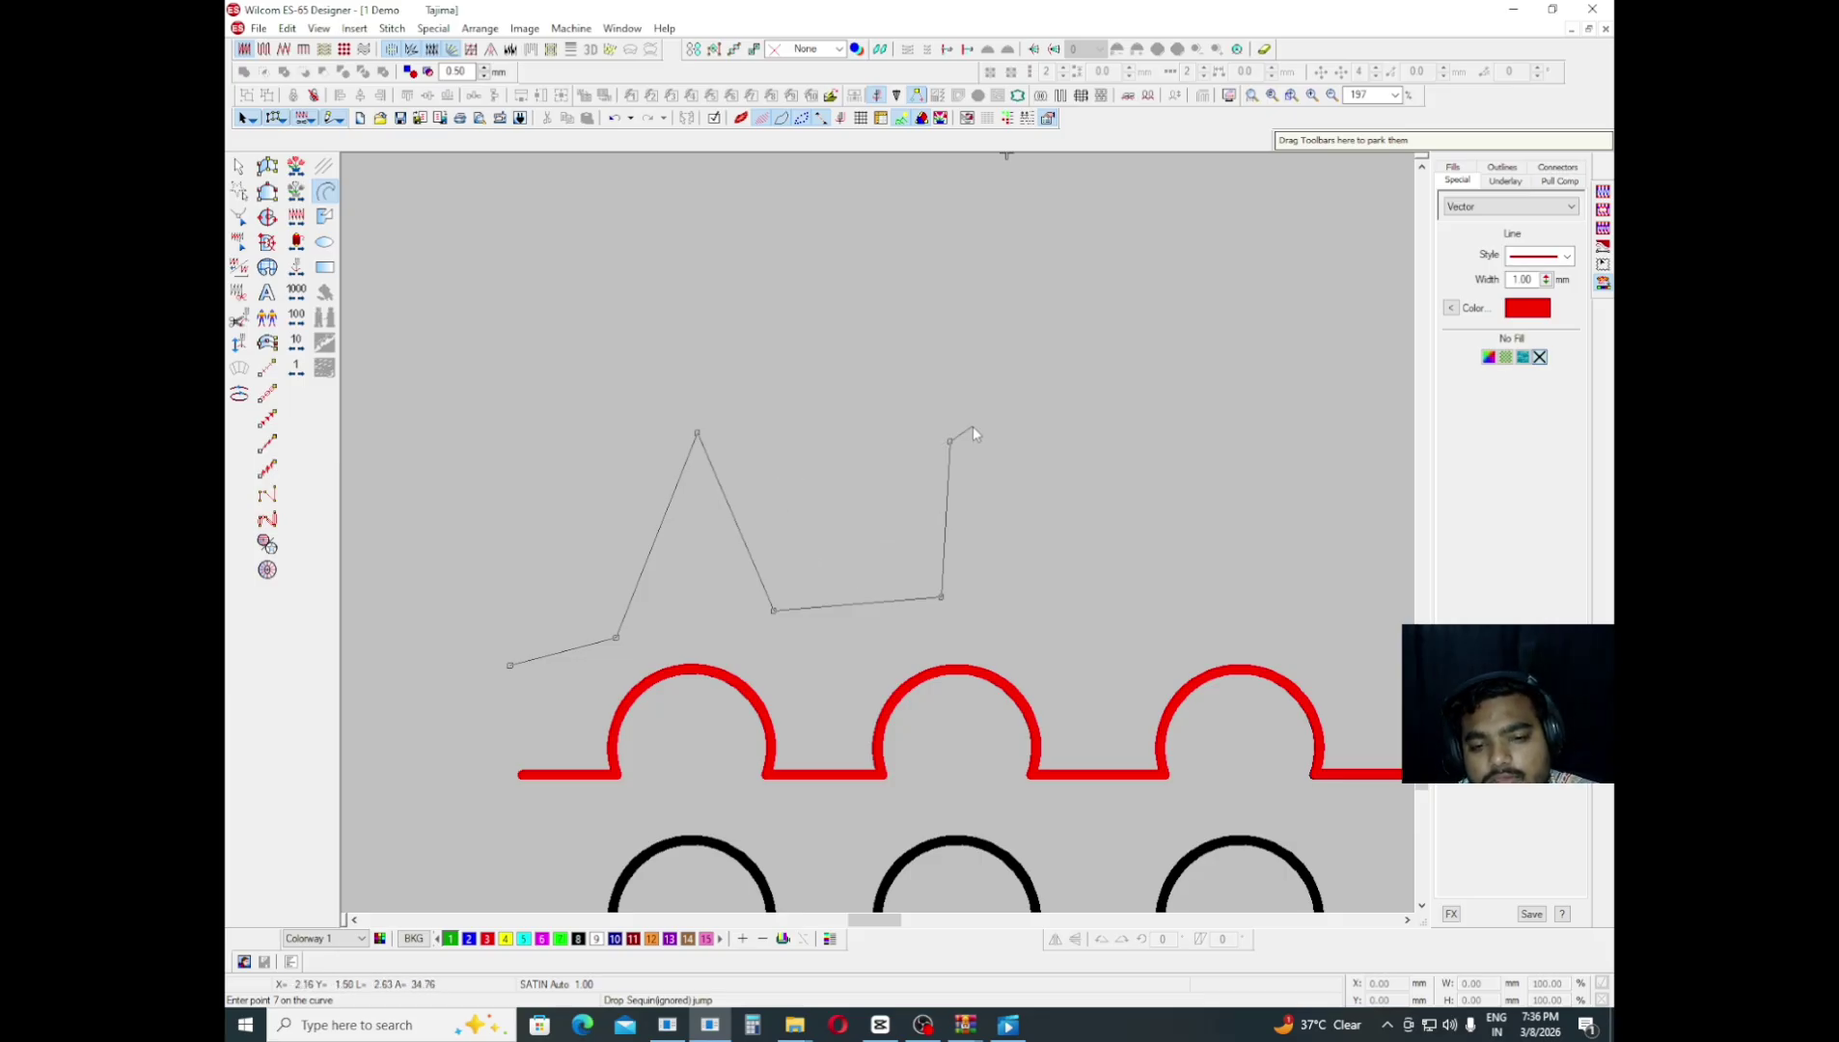
pyautogui.press('BackSpace')
pyautogui.press('BackSpace')
pyautogui.press('BackSpace')
pyautogui.press('BackSpace')
pyautogui.press('BackSpace')
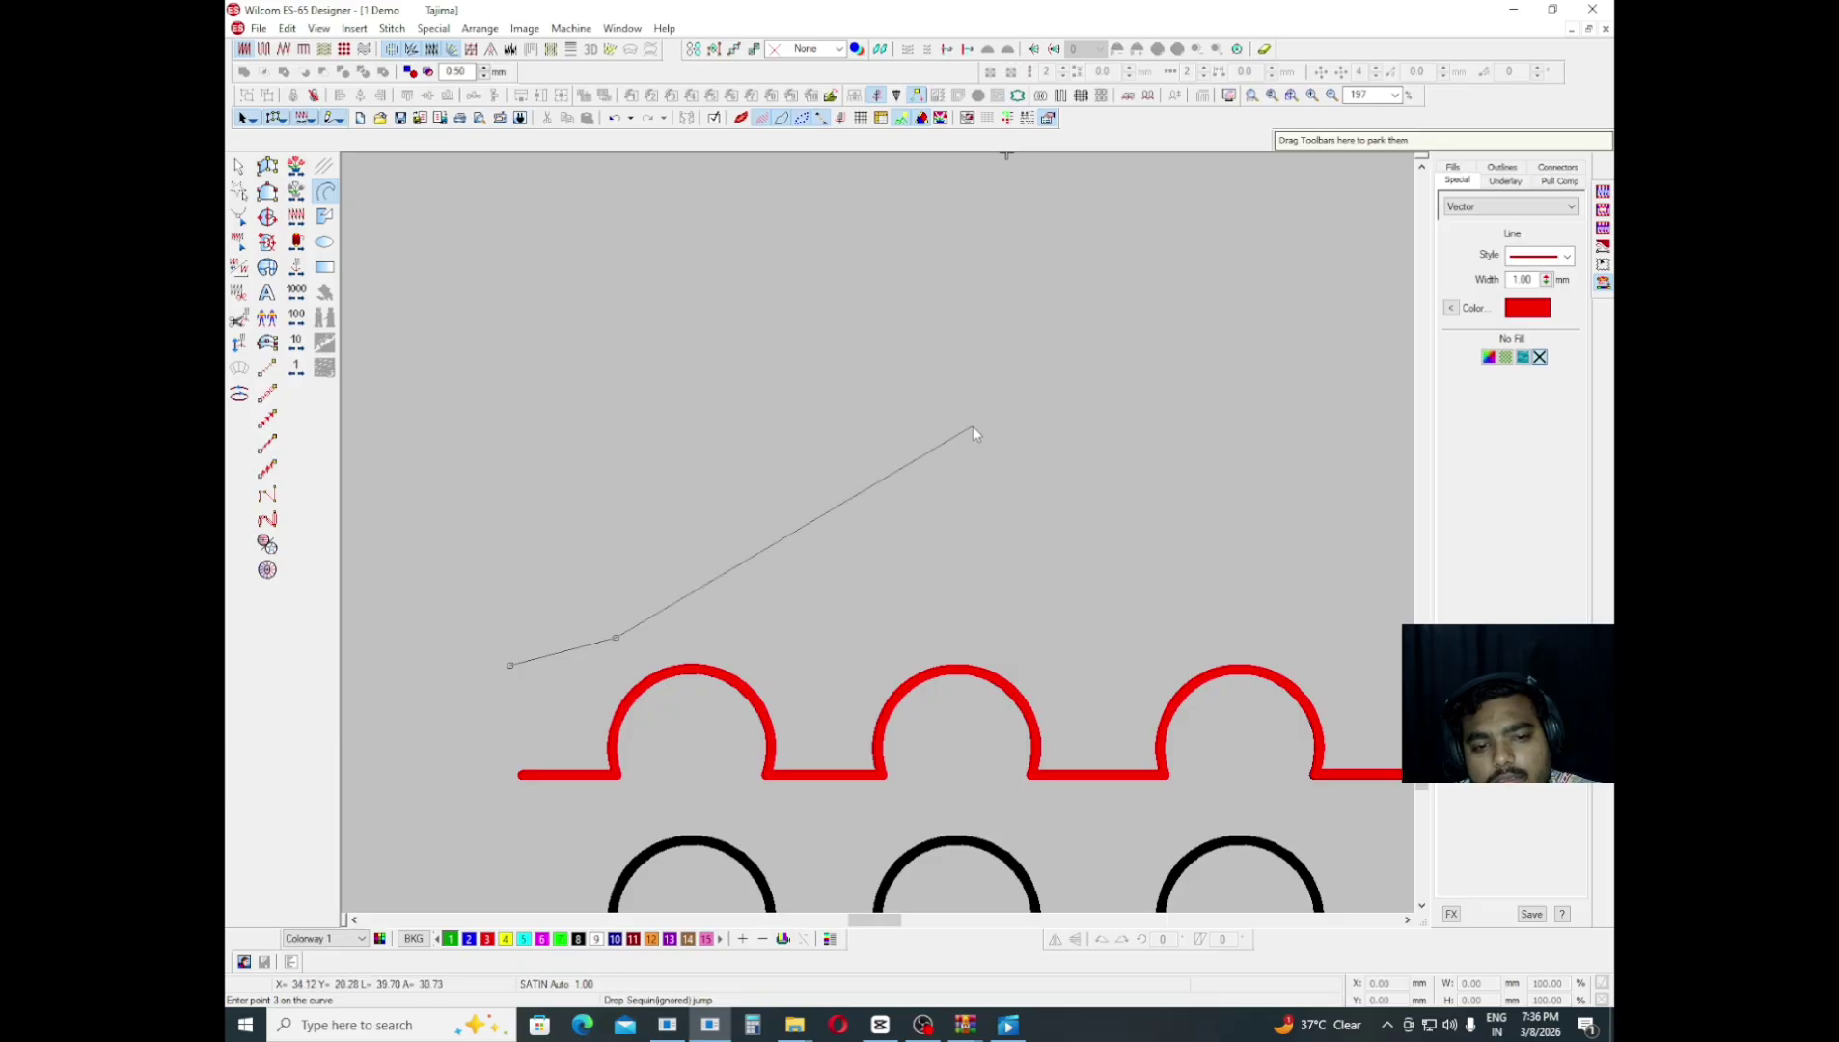
# - Draw one large scallop on the new line: a short straight lead-in, a round arch and a horizontal segment about 20 mm long
pyautogui.click(603, 665)
pyautogui.click(707, 516)
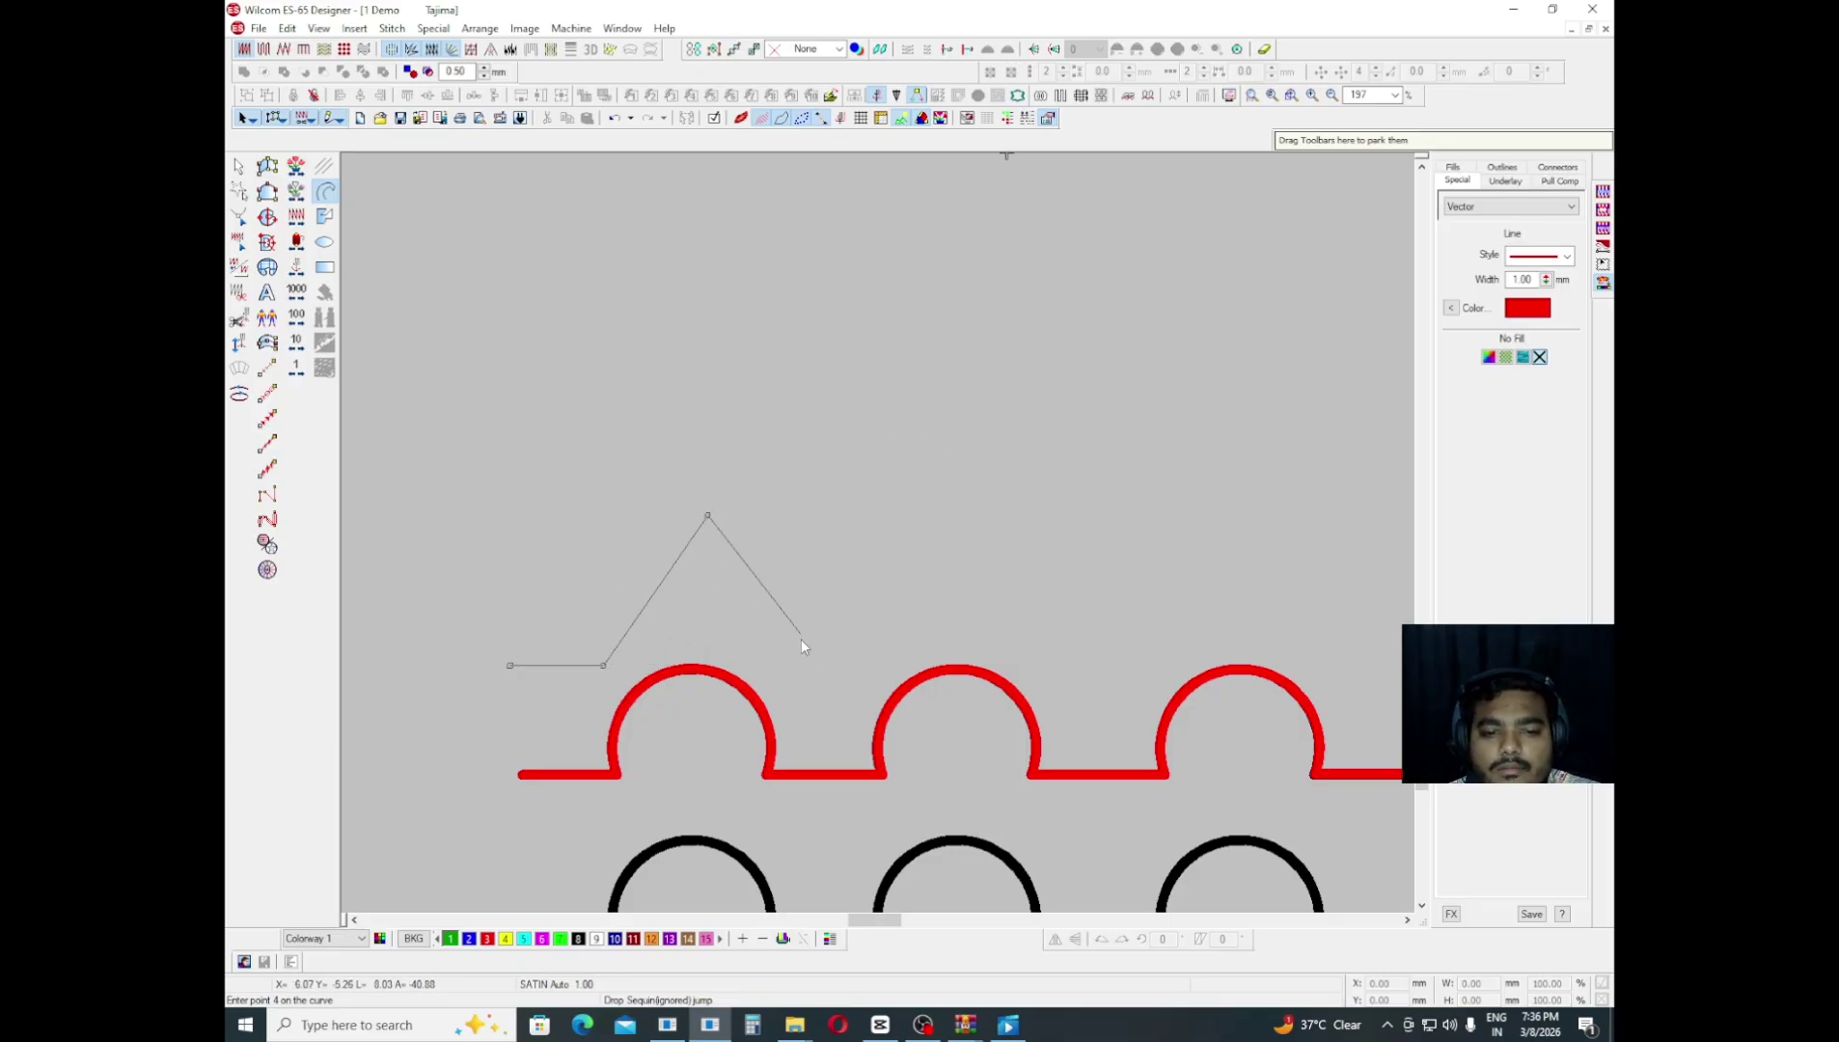
pyautogui.click(809, 656)
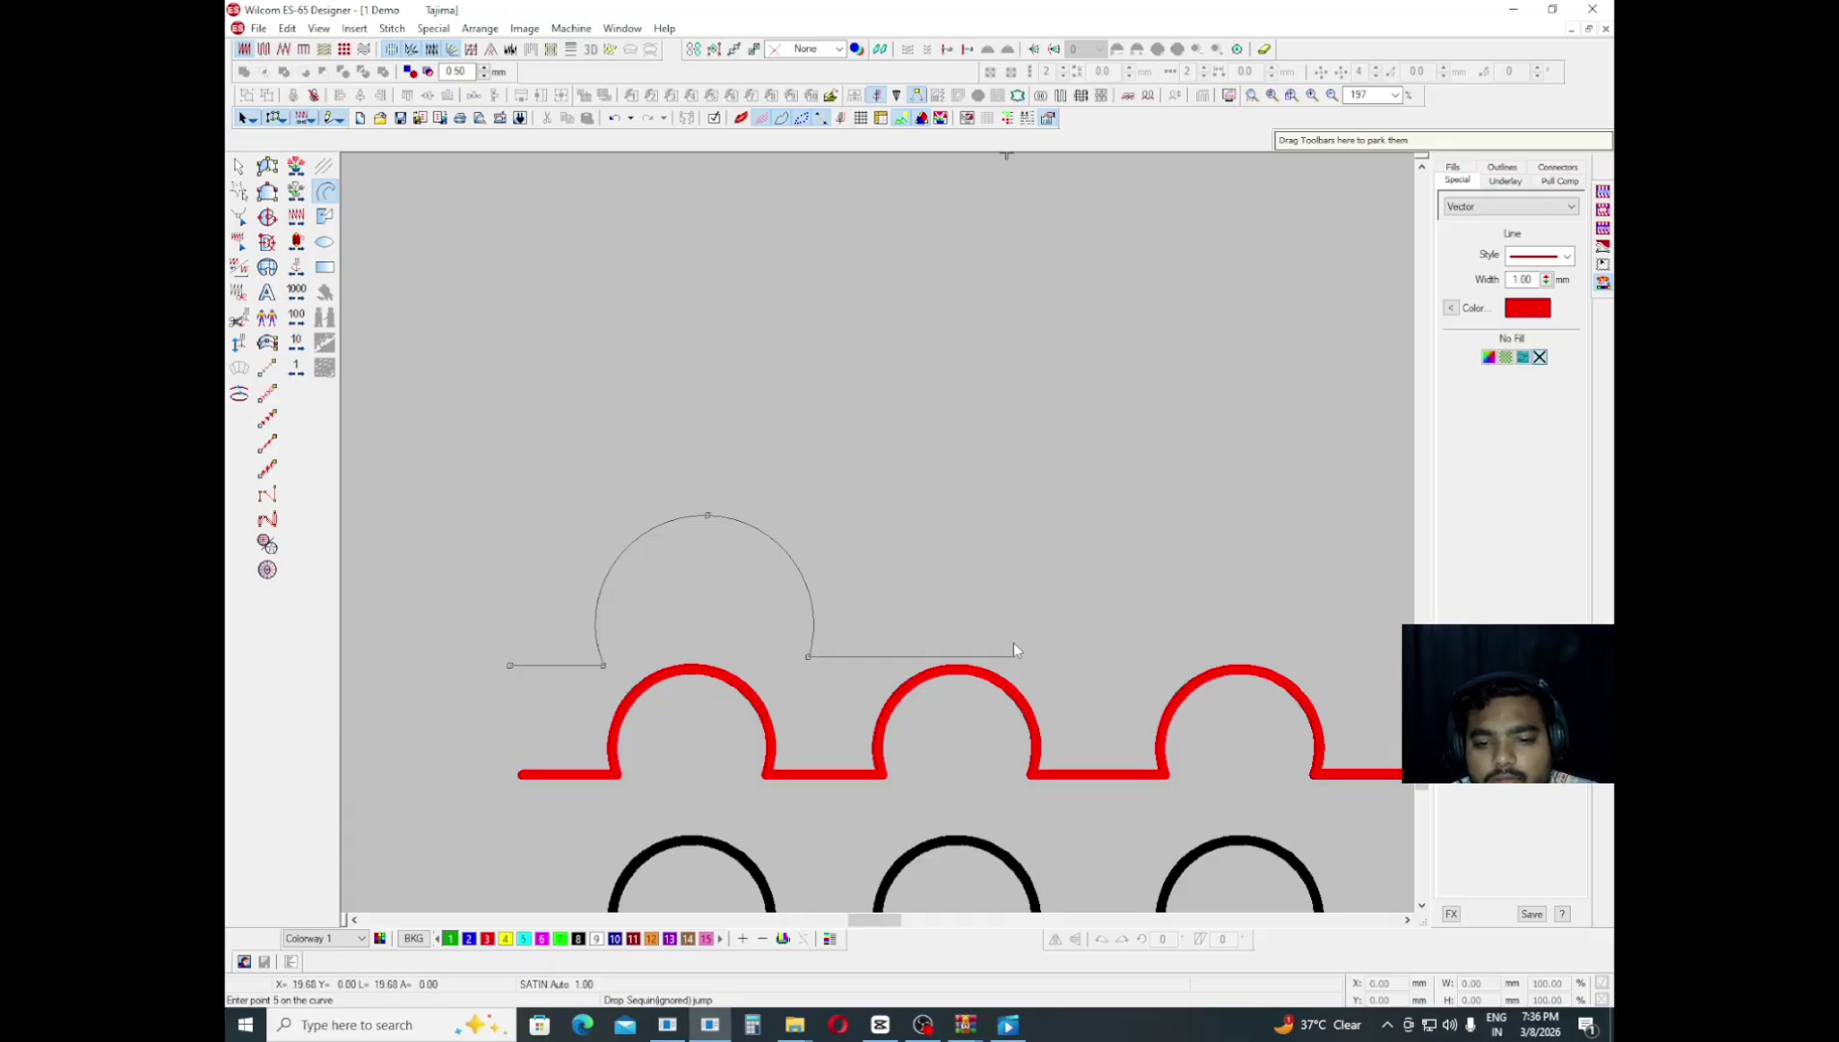
pyautogui.click(1013, 655)
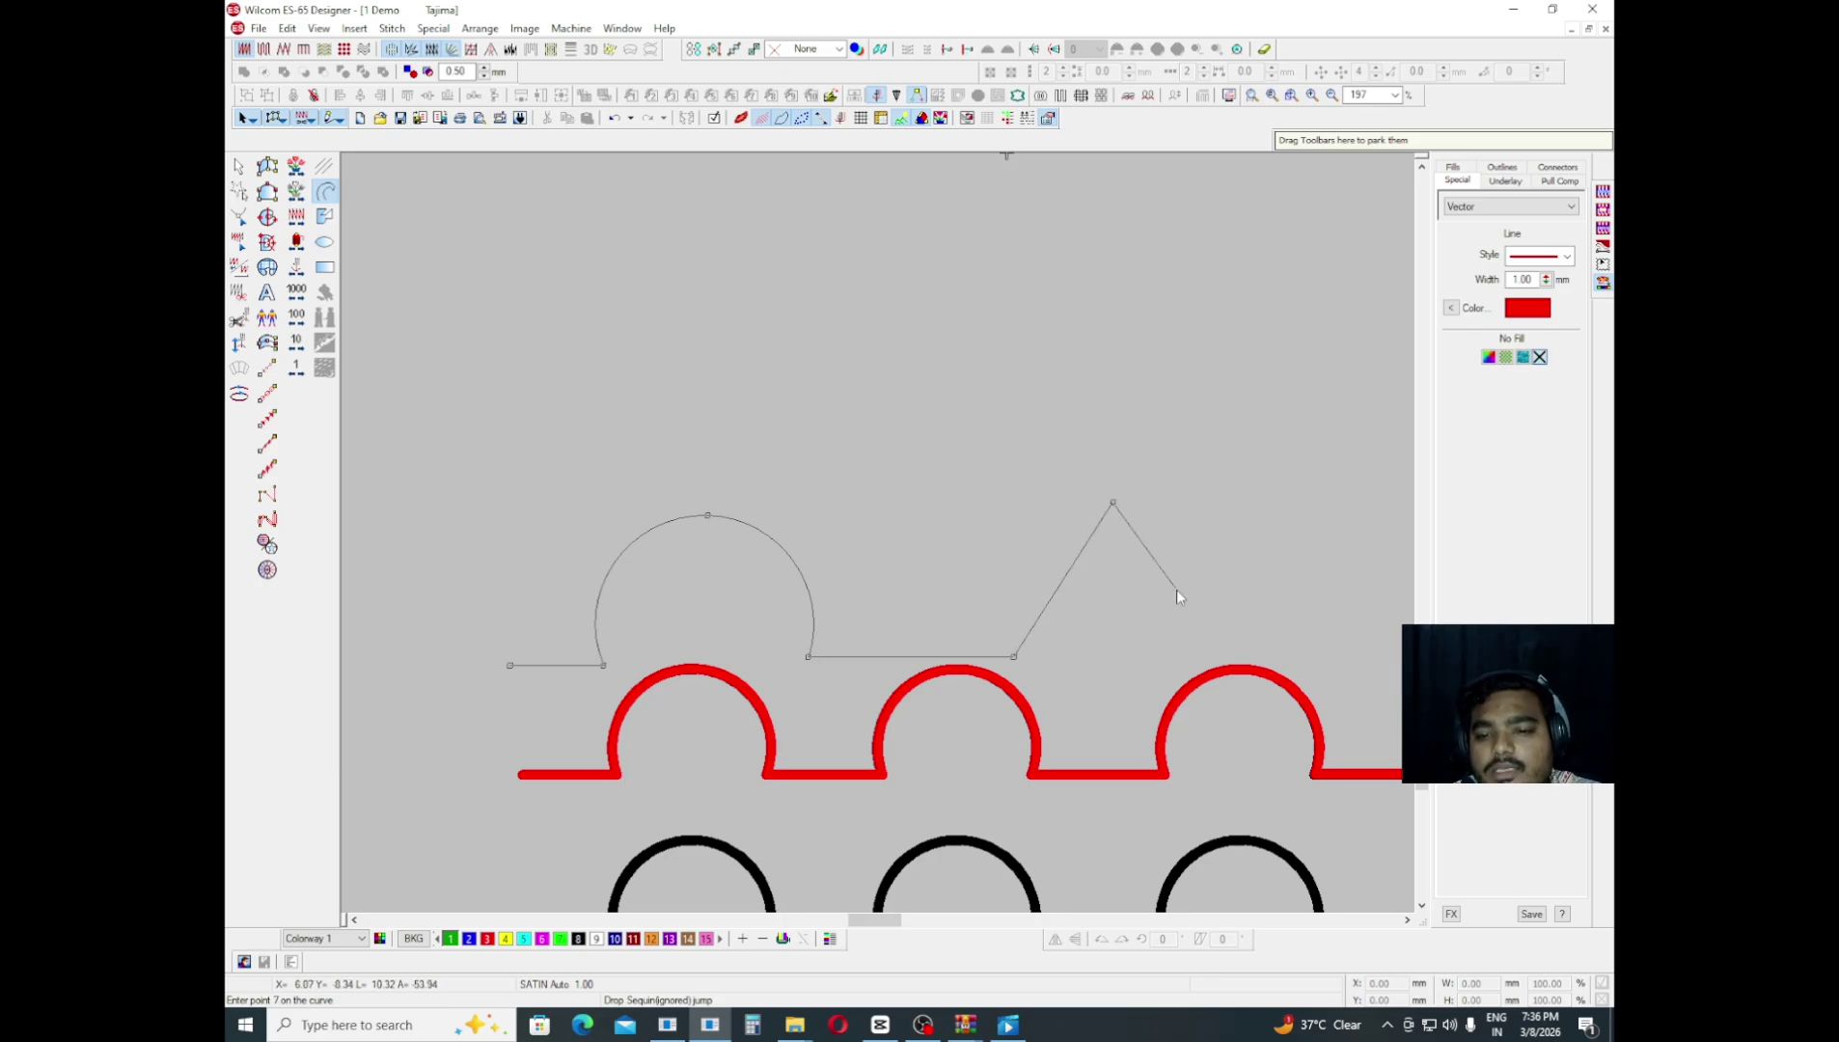
# - Continue the line with two pointed straight-sided peaks joined by a slanting segment, and finish it as an open red line
pyautogui.click(1199, 637)
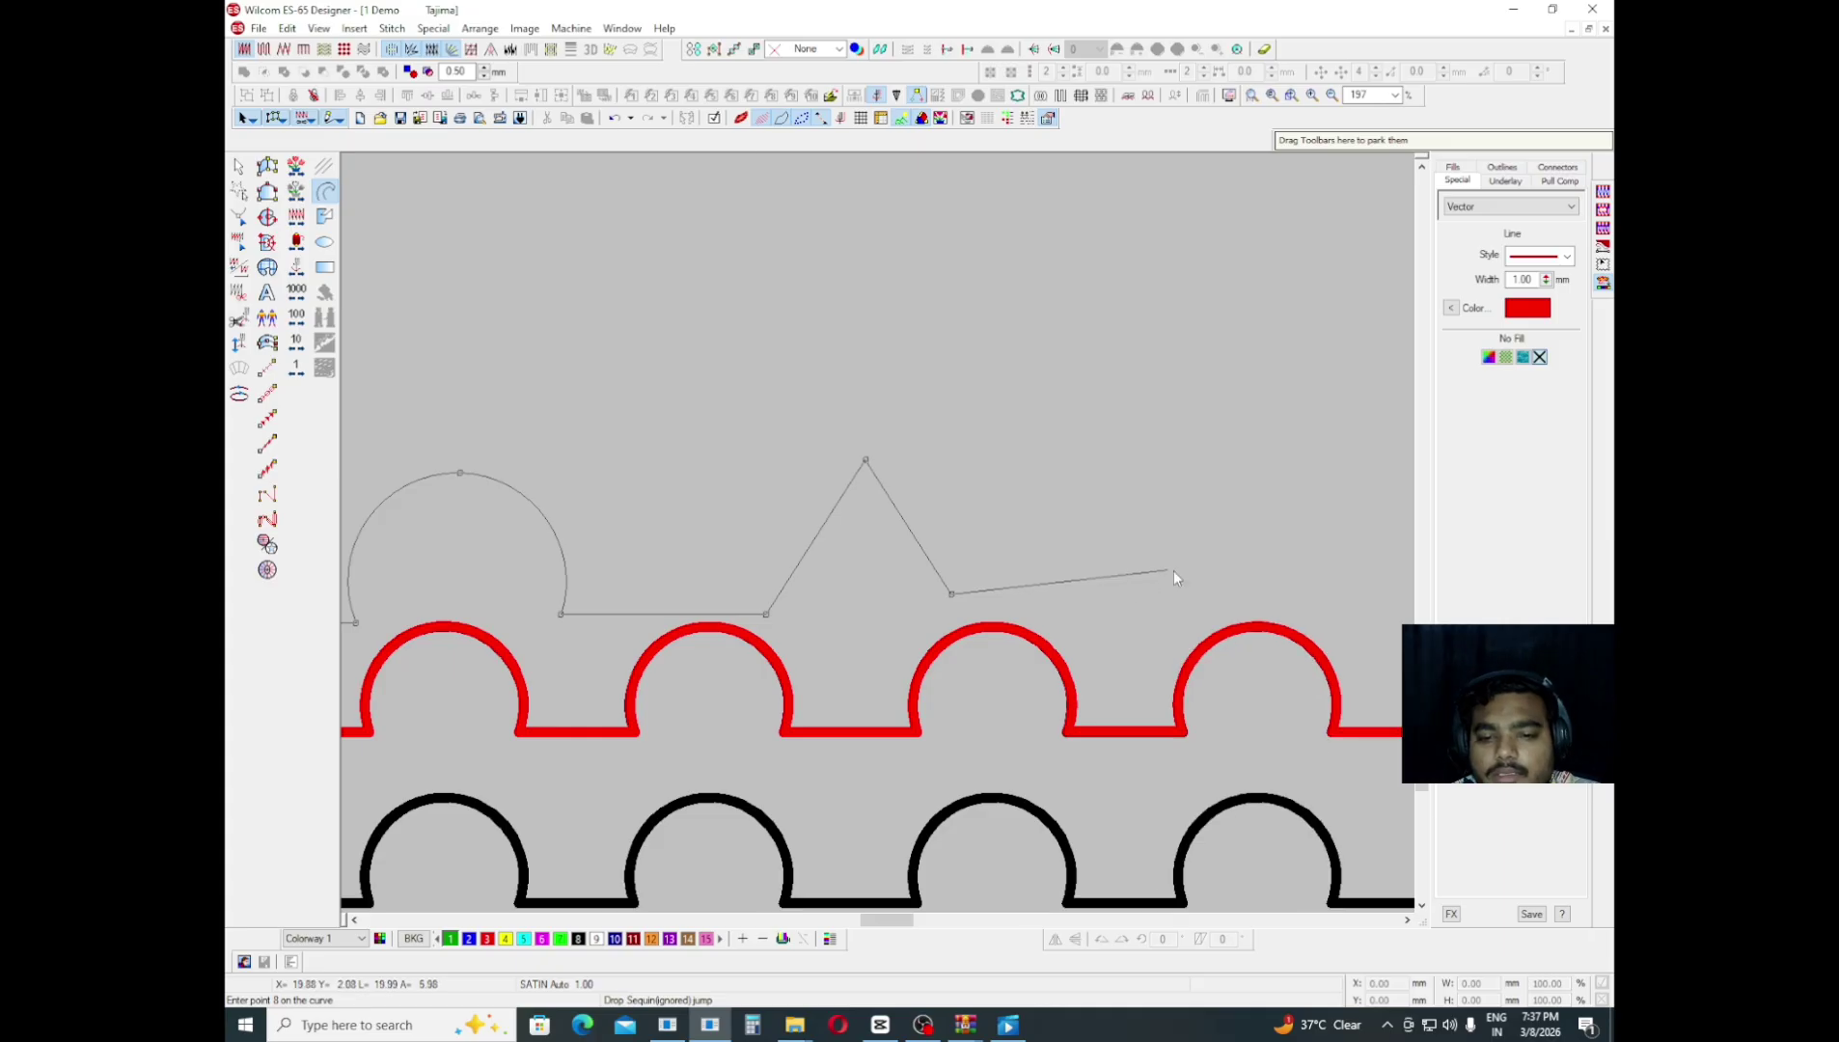
pyautogui.click(1160, 652)
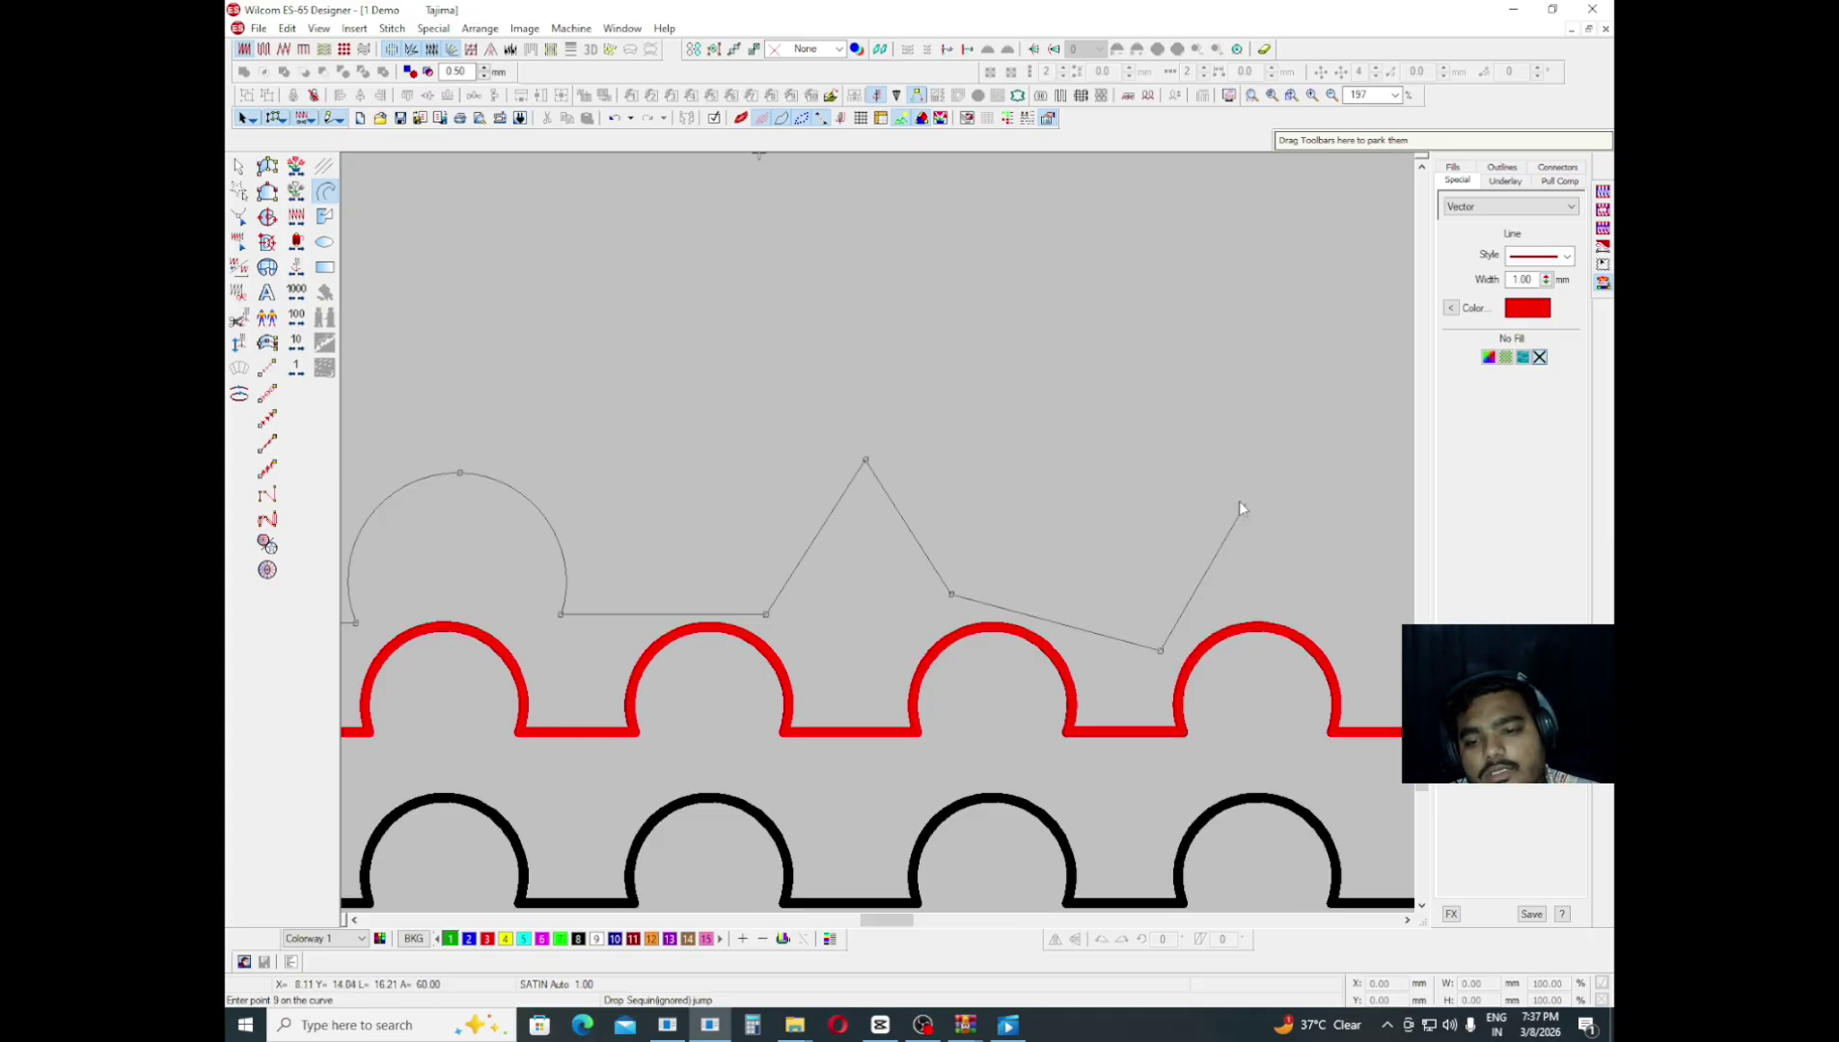
pyautogui.click(1219, 424)
pyautogui.click(1343, 545)
pyautogui.press('Return')
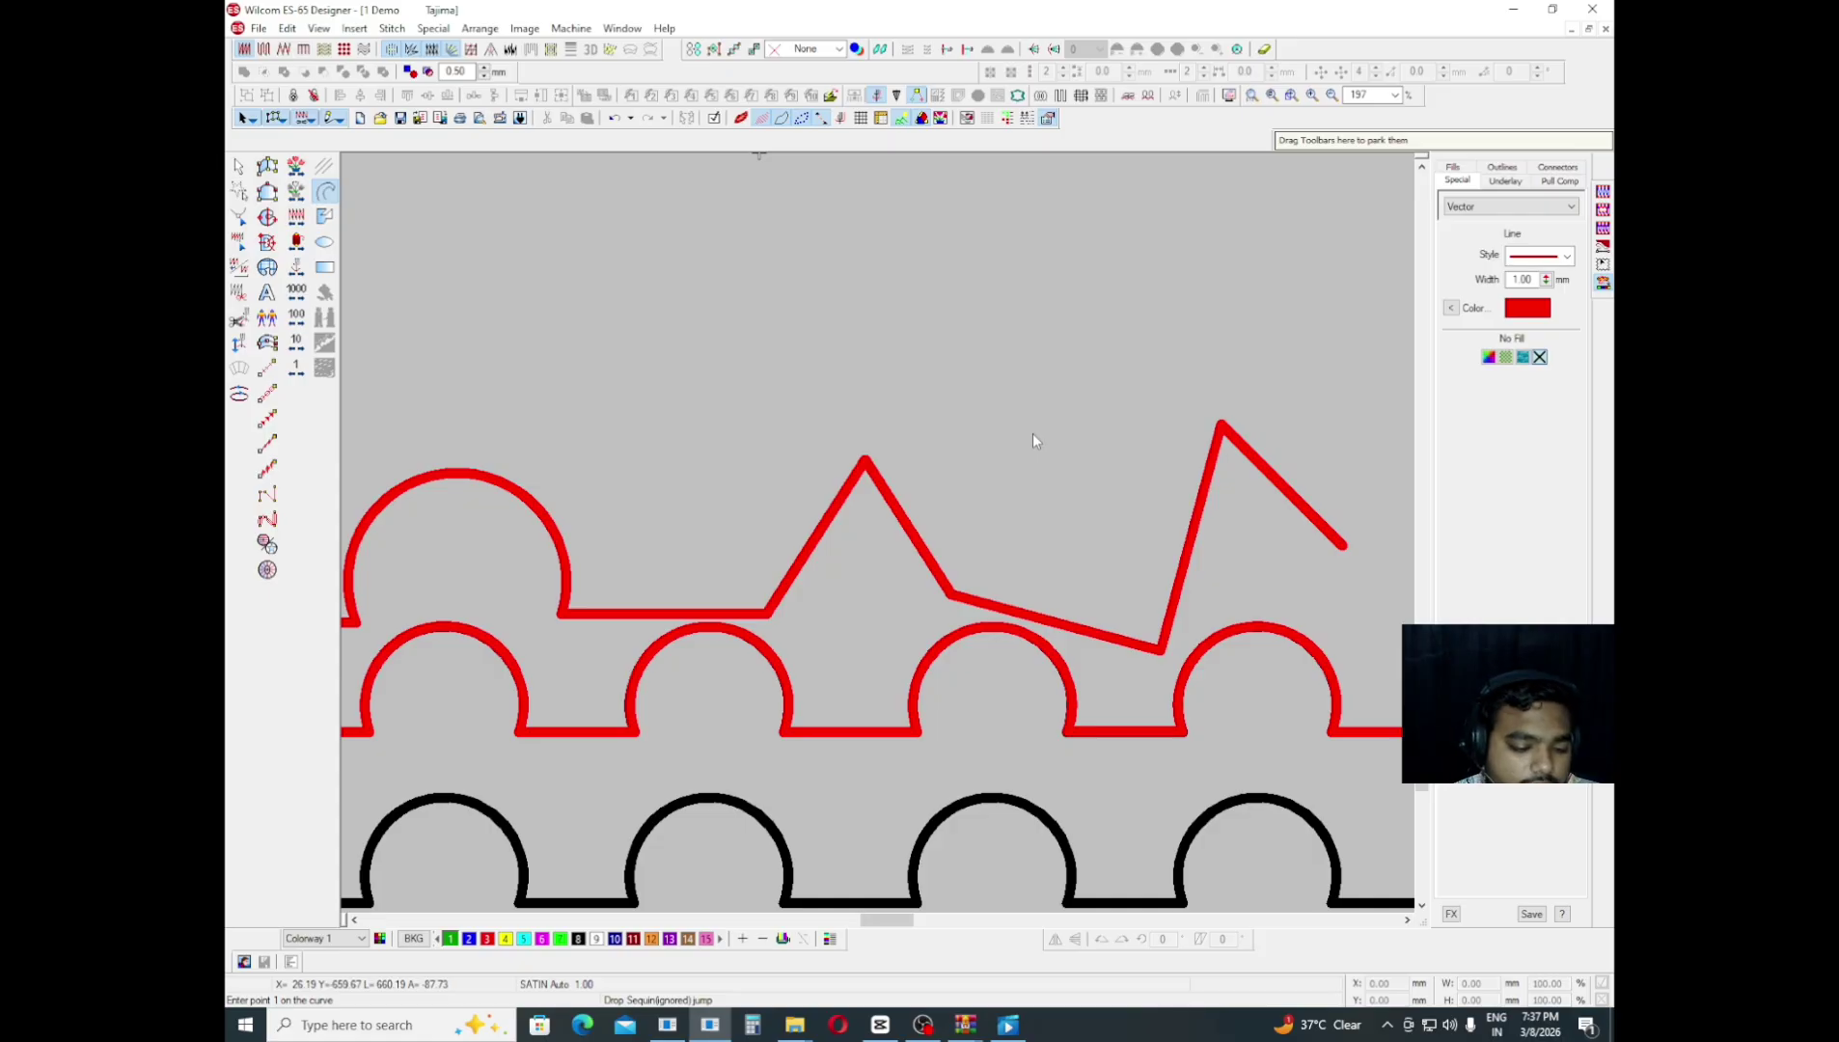
# - Reshape the first pointed peak of the new line into a round arch by converting its tip to a curve point
pyautogui.press('h')
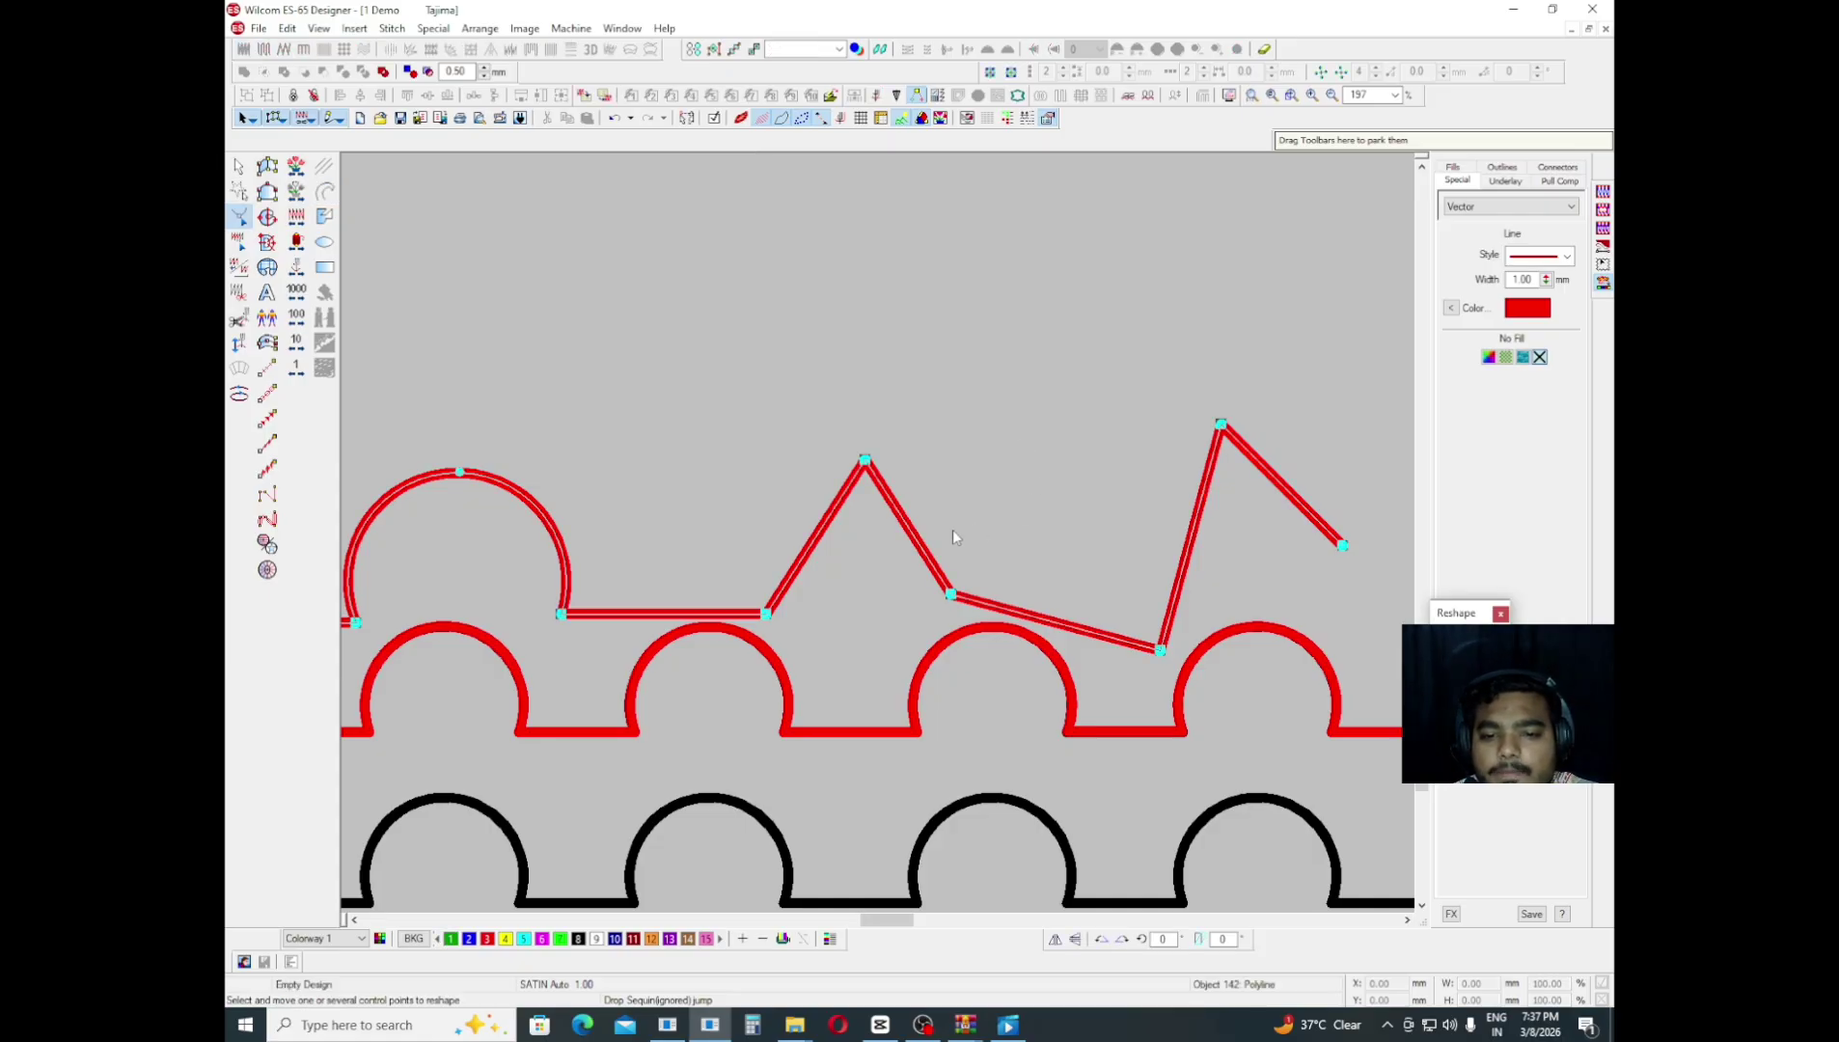
pyautogui.moveTo(932, 374); pyautogui.dragTo(752, 499)
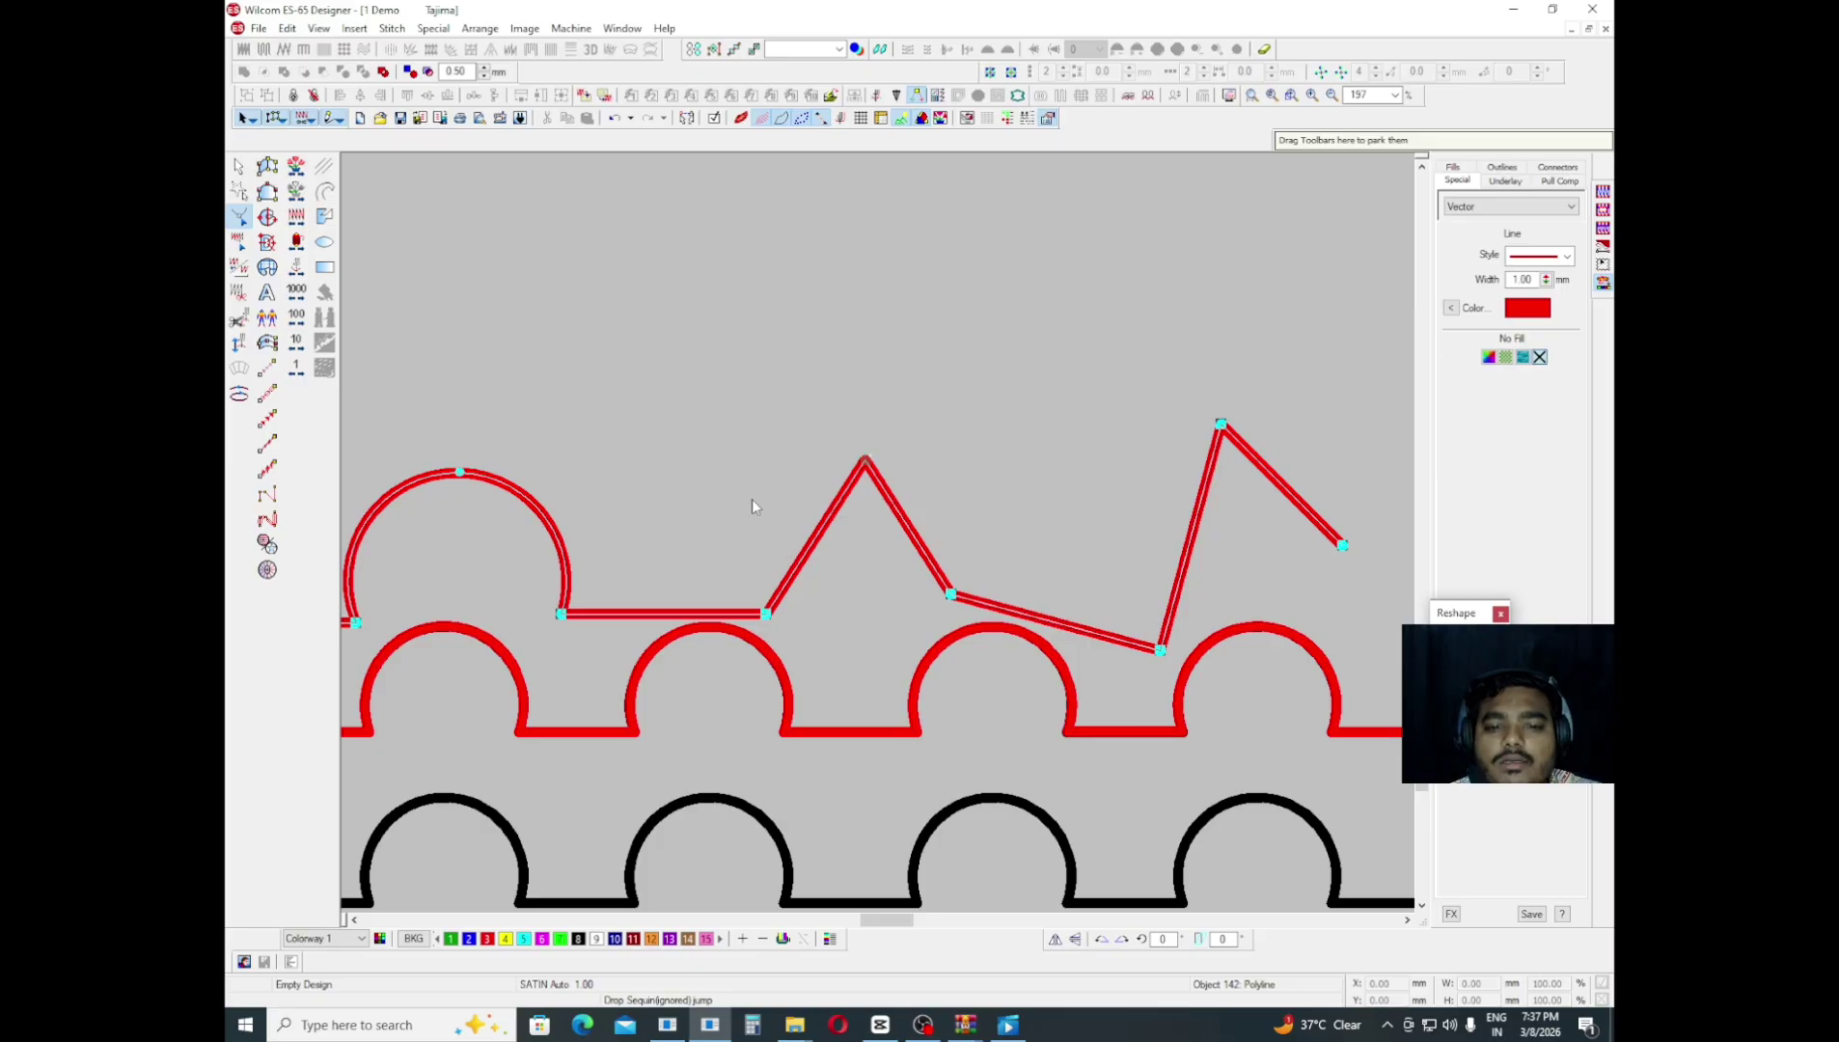
pyautogui.press('space')
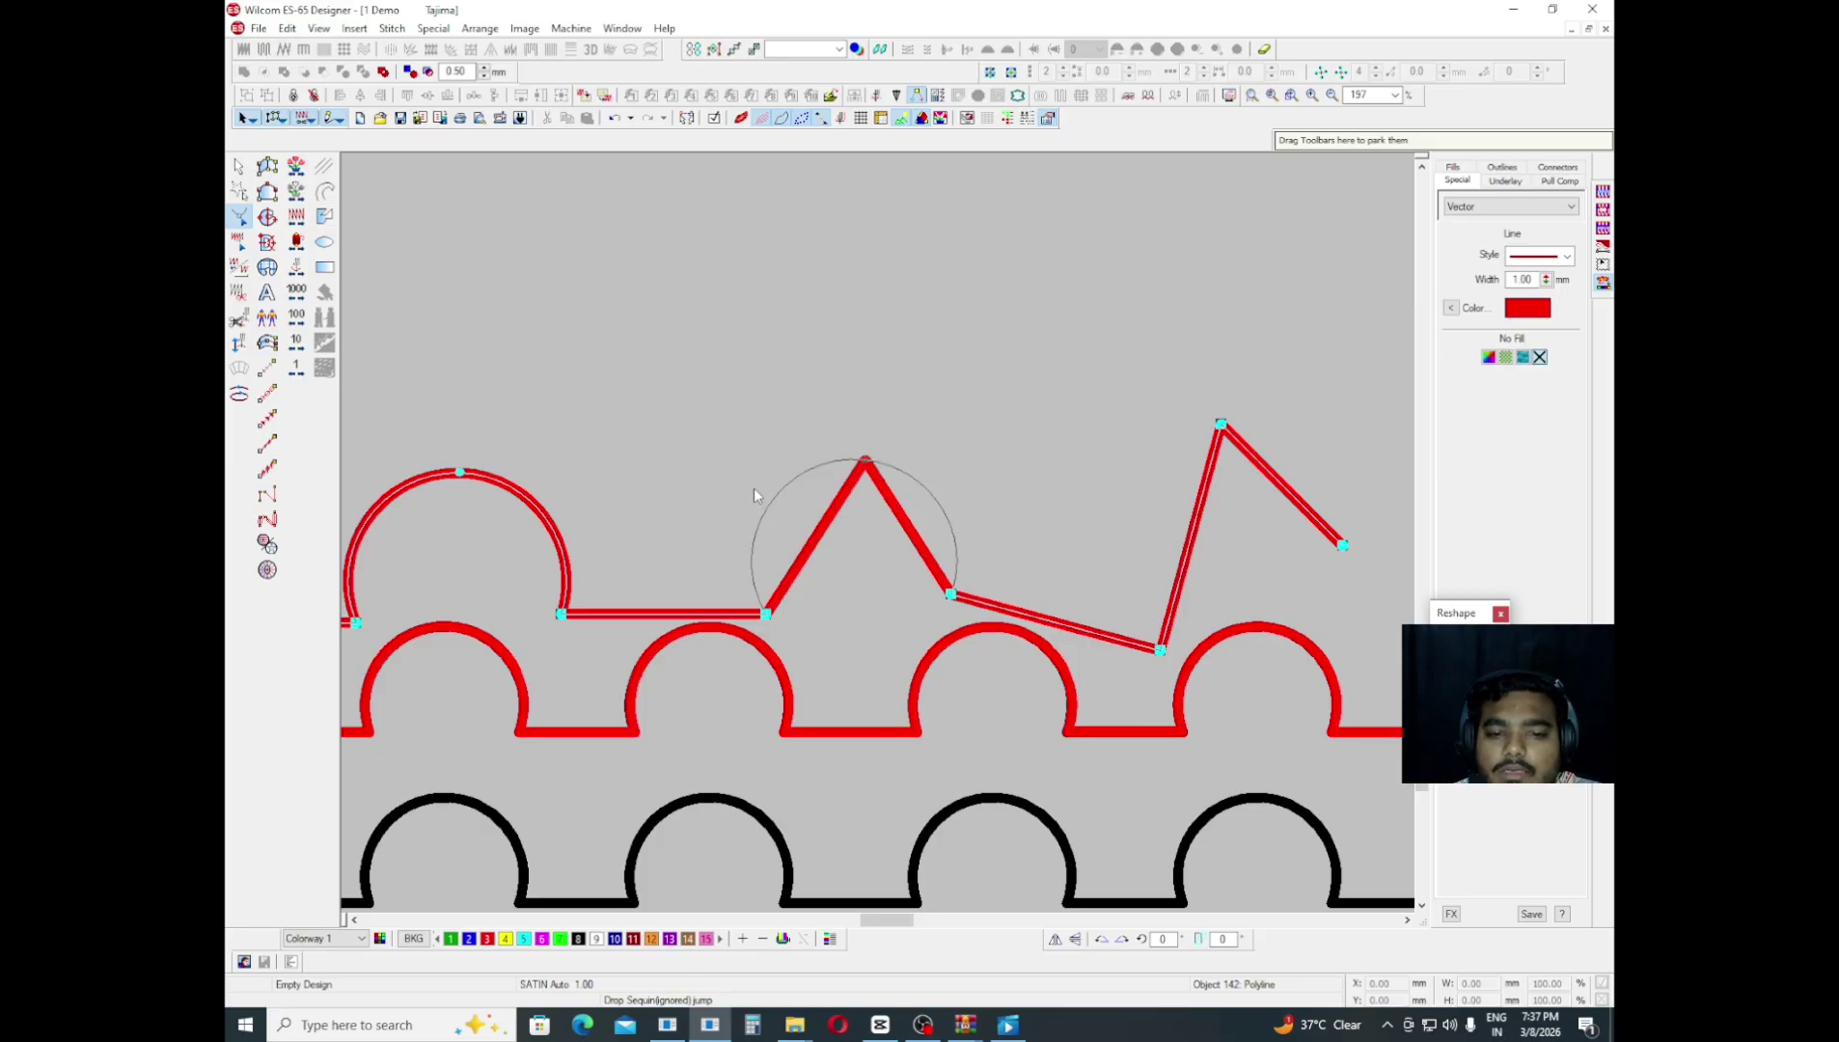
pyautogui.press('Return')
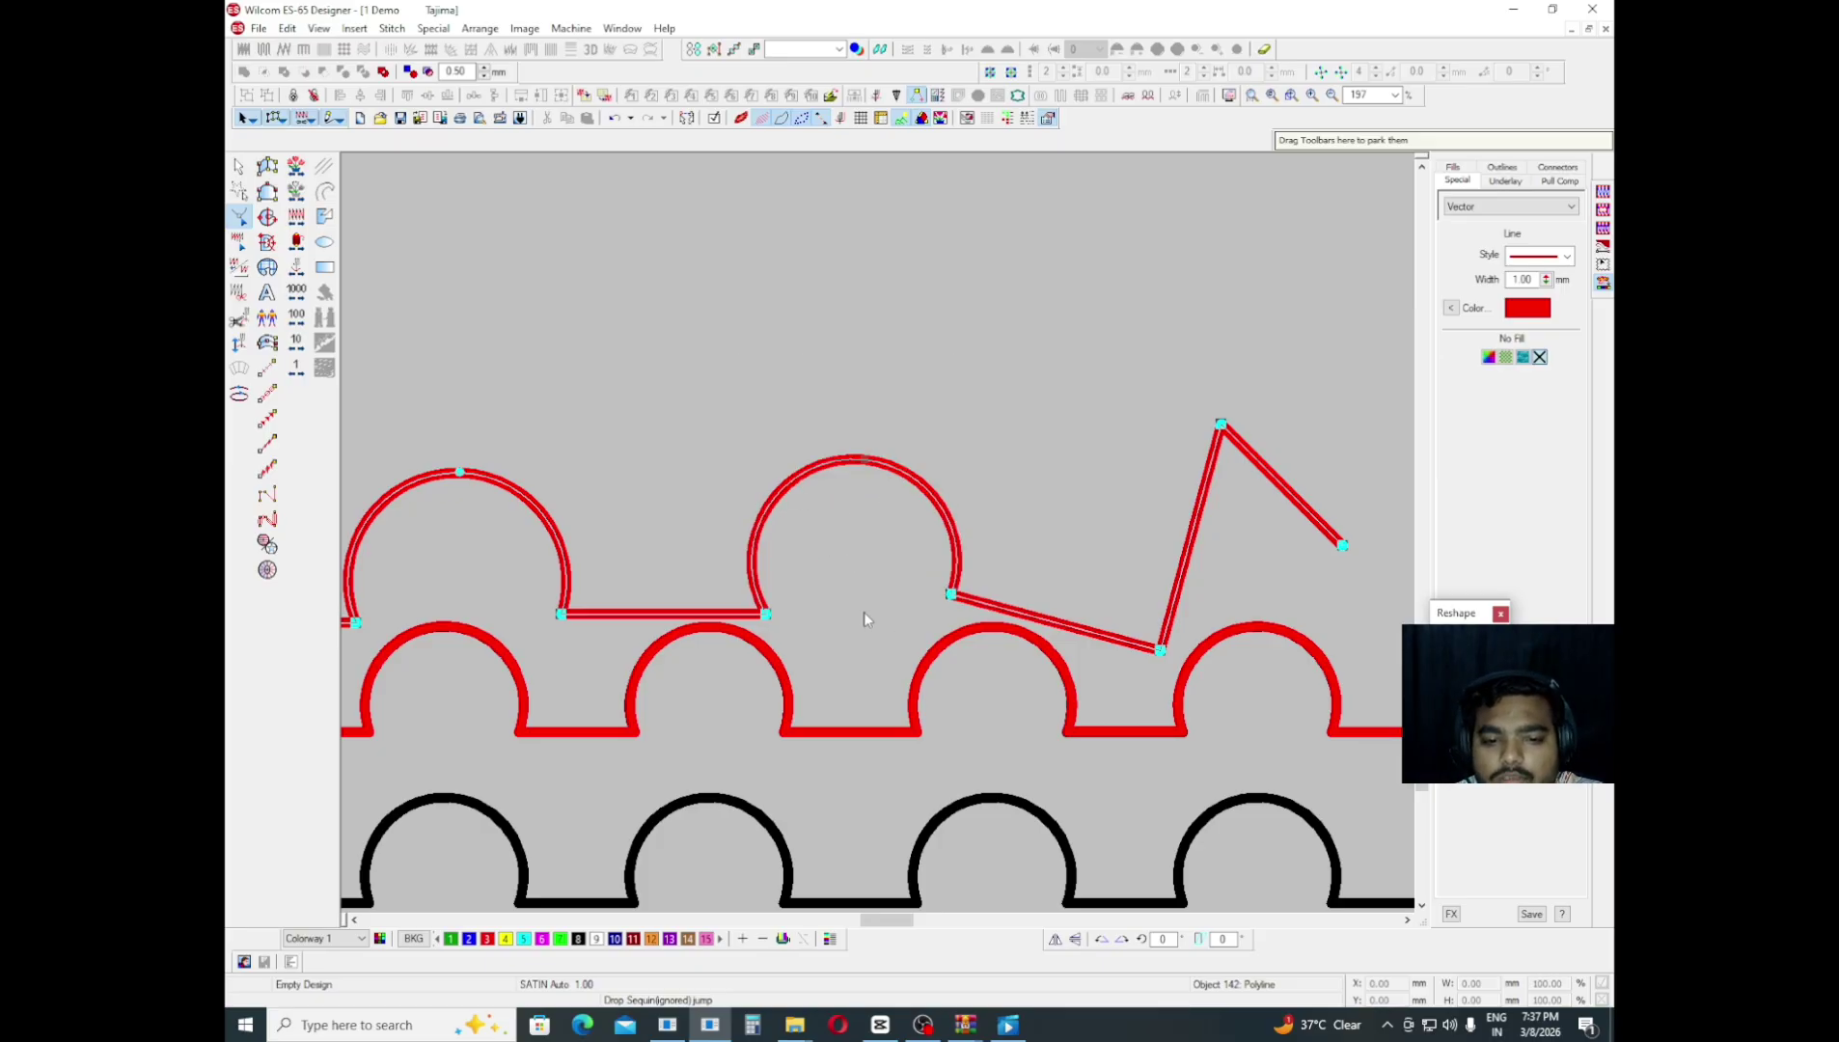
# - Move the valley point to nearly level the slanting segment, and convert the second peak's tip to a curve point to form an arch
pyautogui.moveTo(1160, 650); pyautogui.dragTo(1121, 599)
pyautogui.moveTo(1155, 404); pyautogui.dragTo(1109, 522)
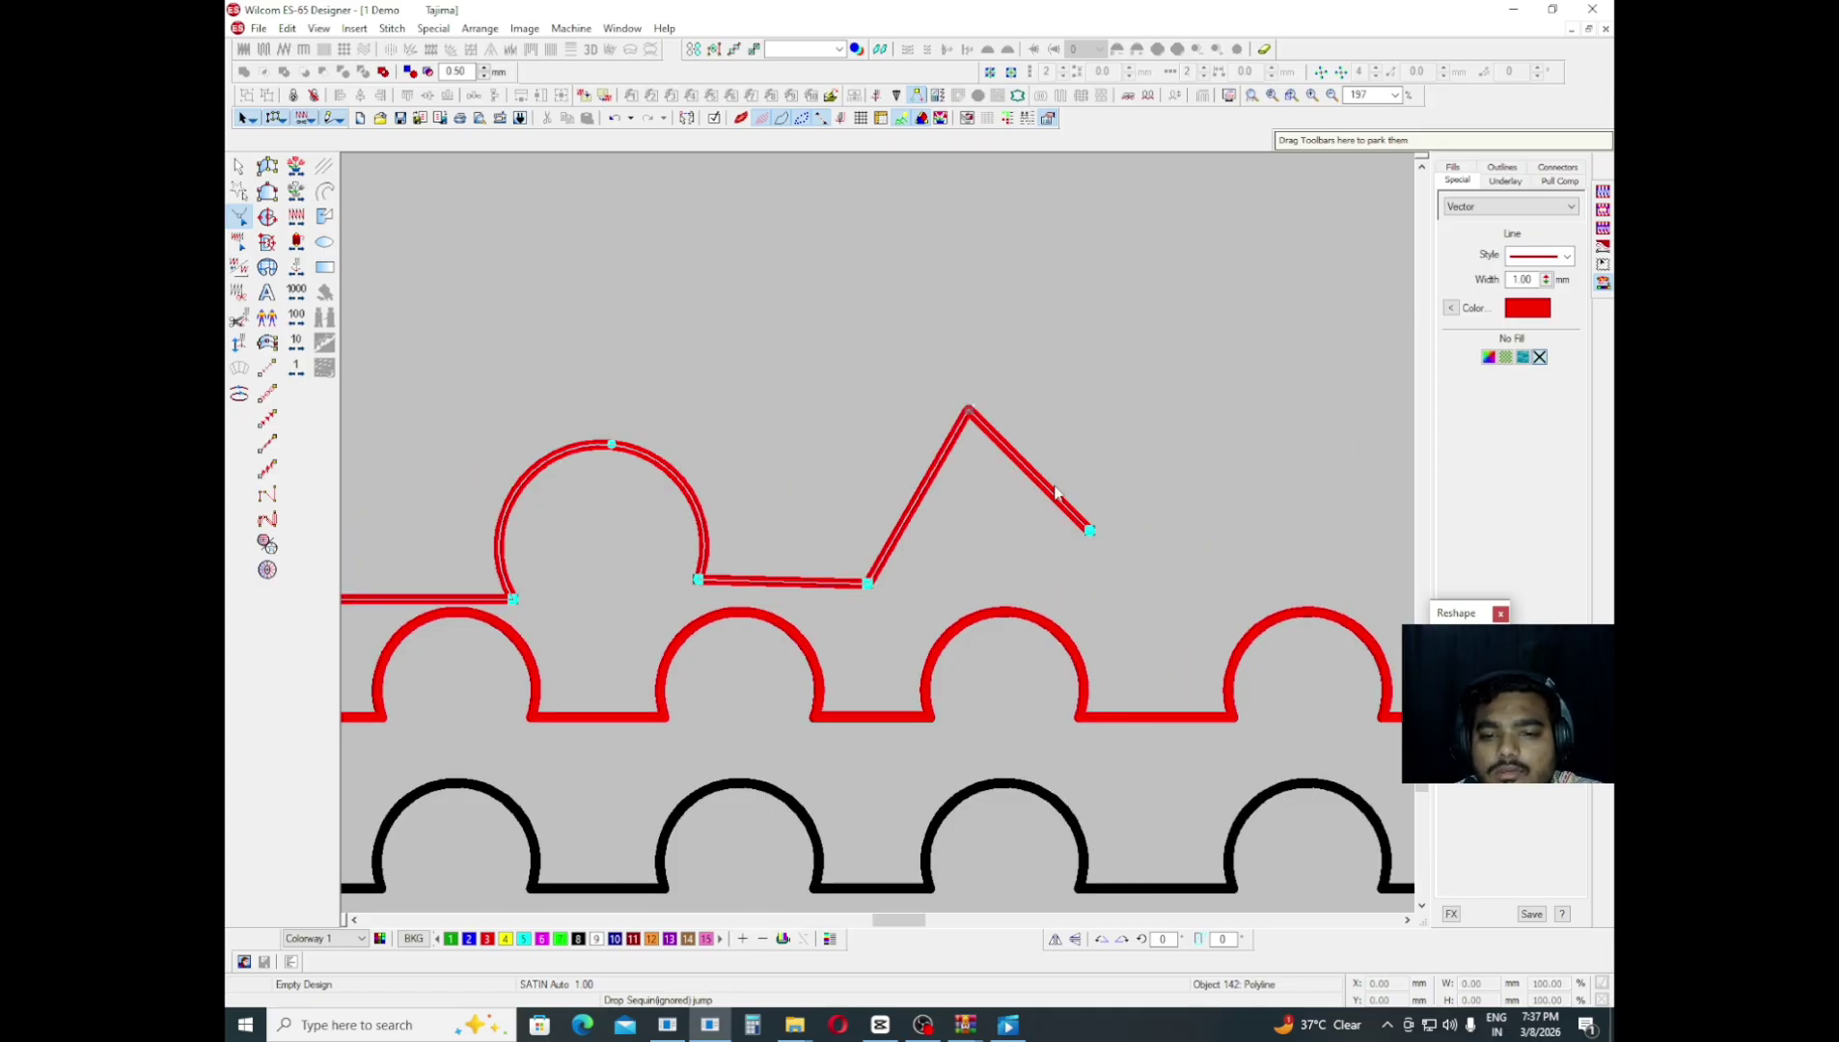
pyautogui.press('space')
pyautogui.press('Return')
pyautogui.press('Escape')
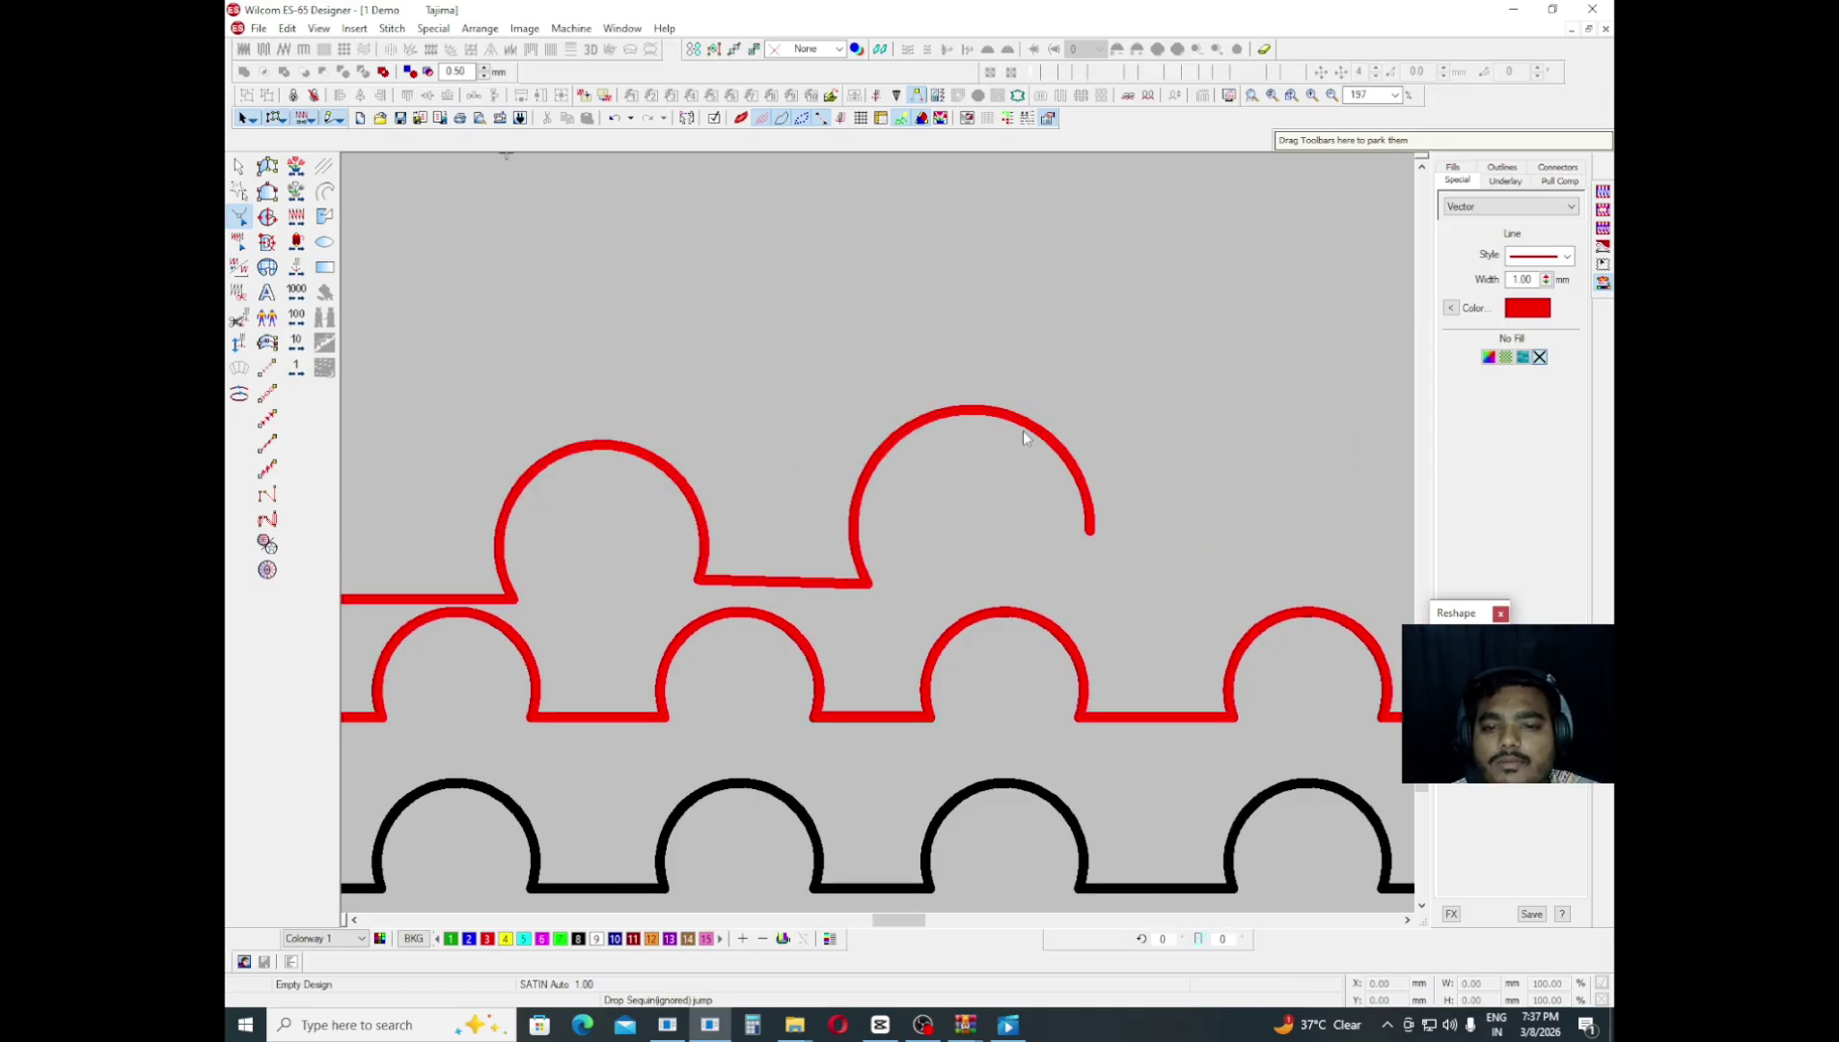
# - Delete the practice line above the red scalloped trace
pyautogui.press('Delete')
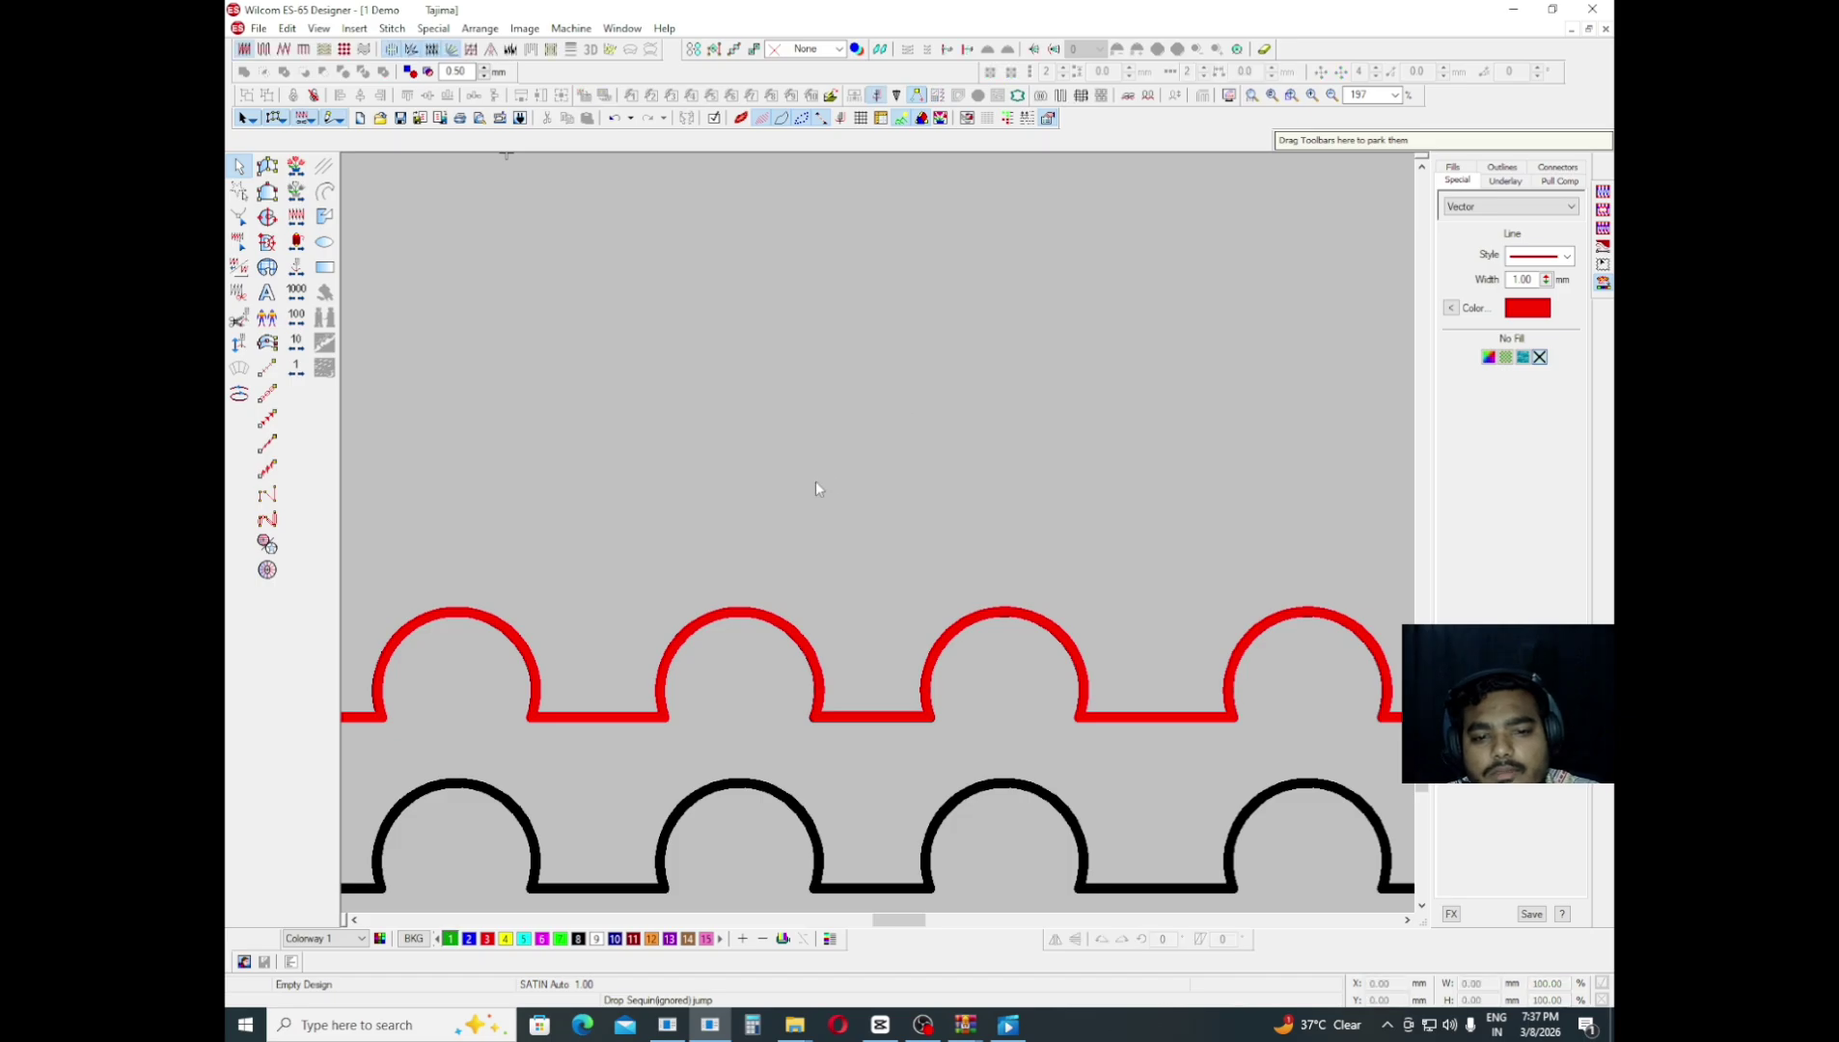
pyautogui.hotkey('ctrl', 'z')
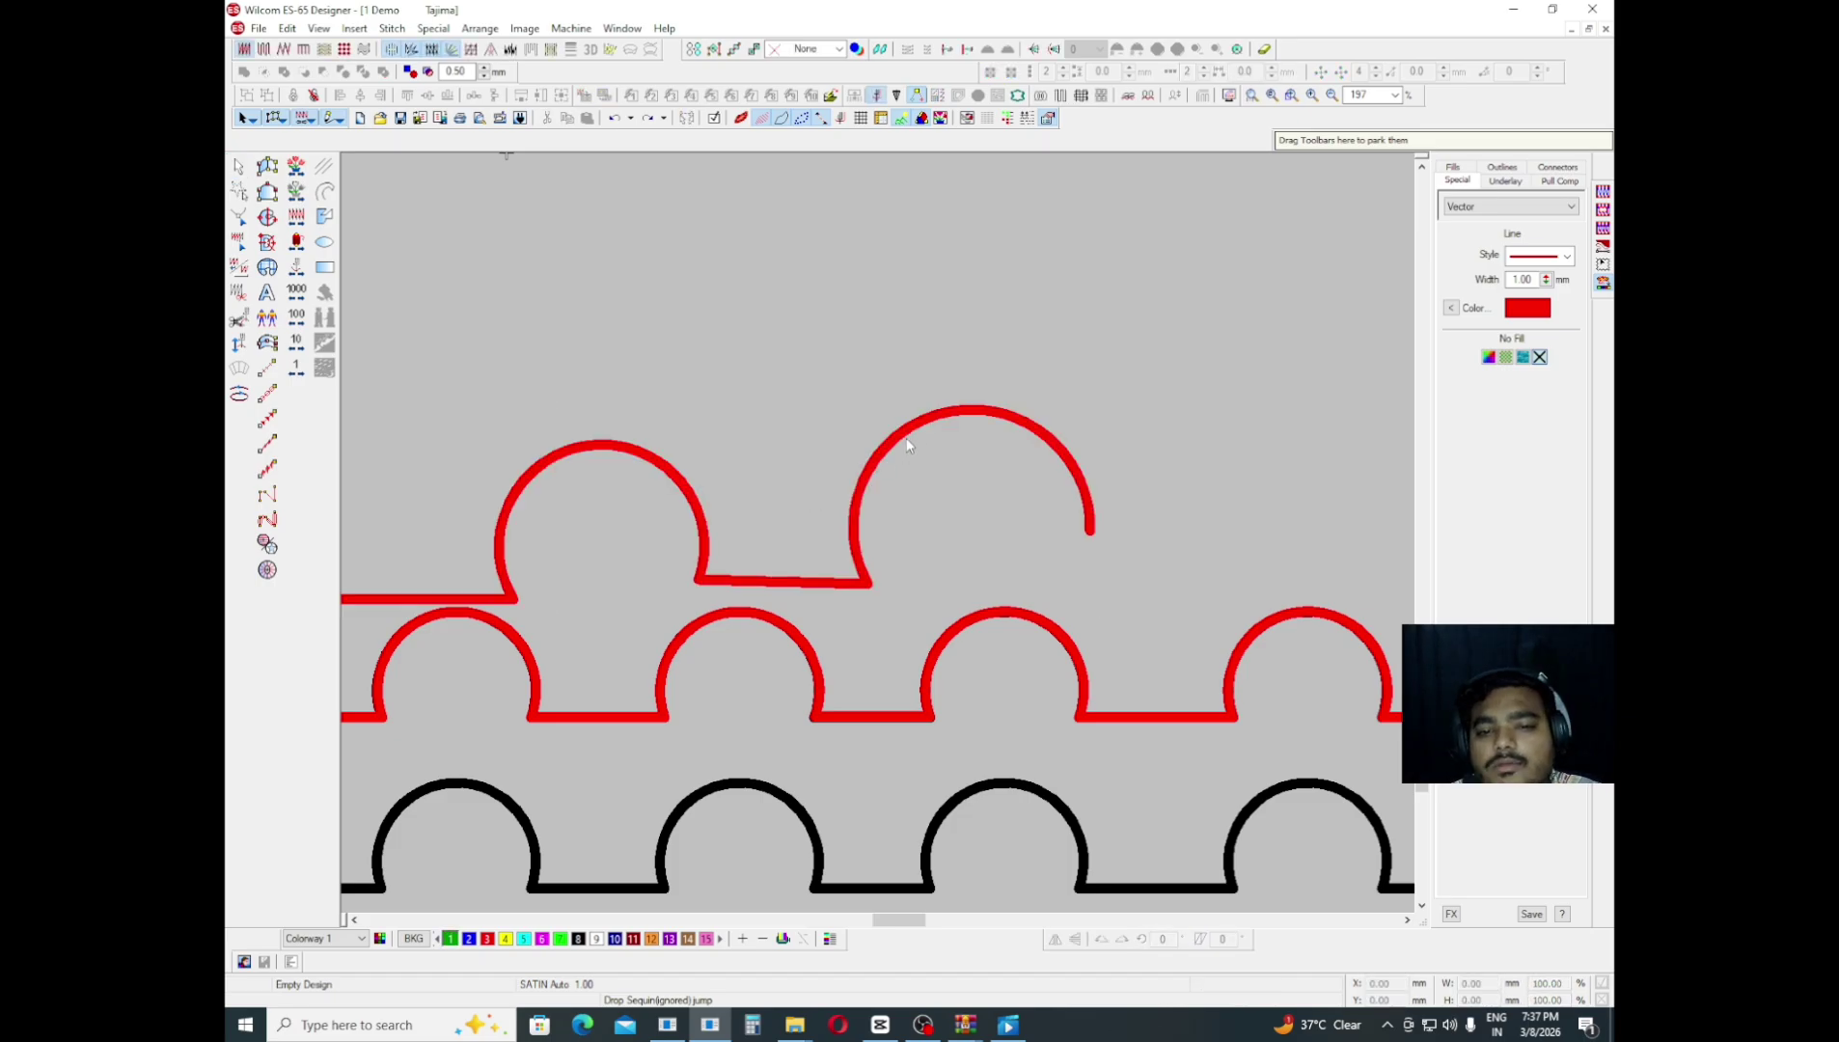
pyautogui.press('Delete')
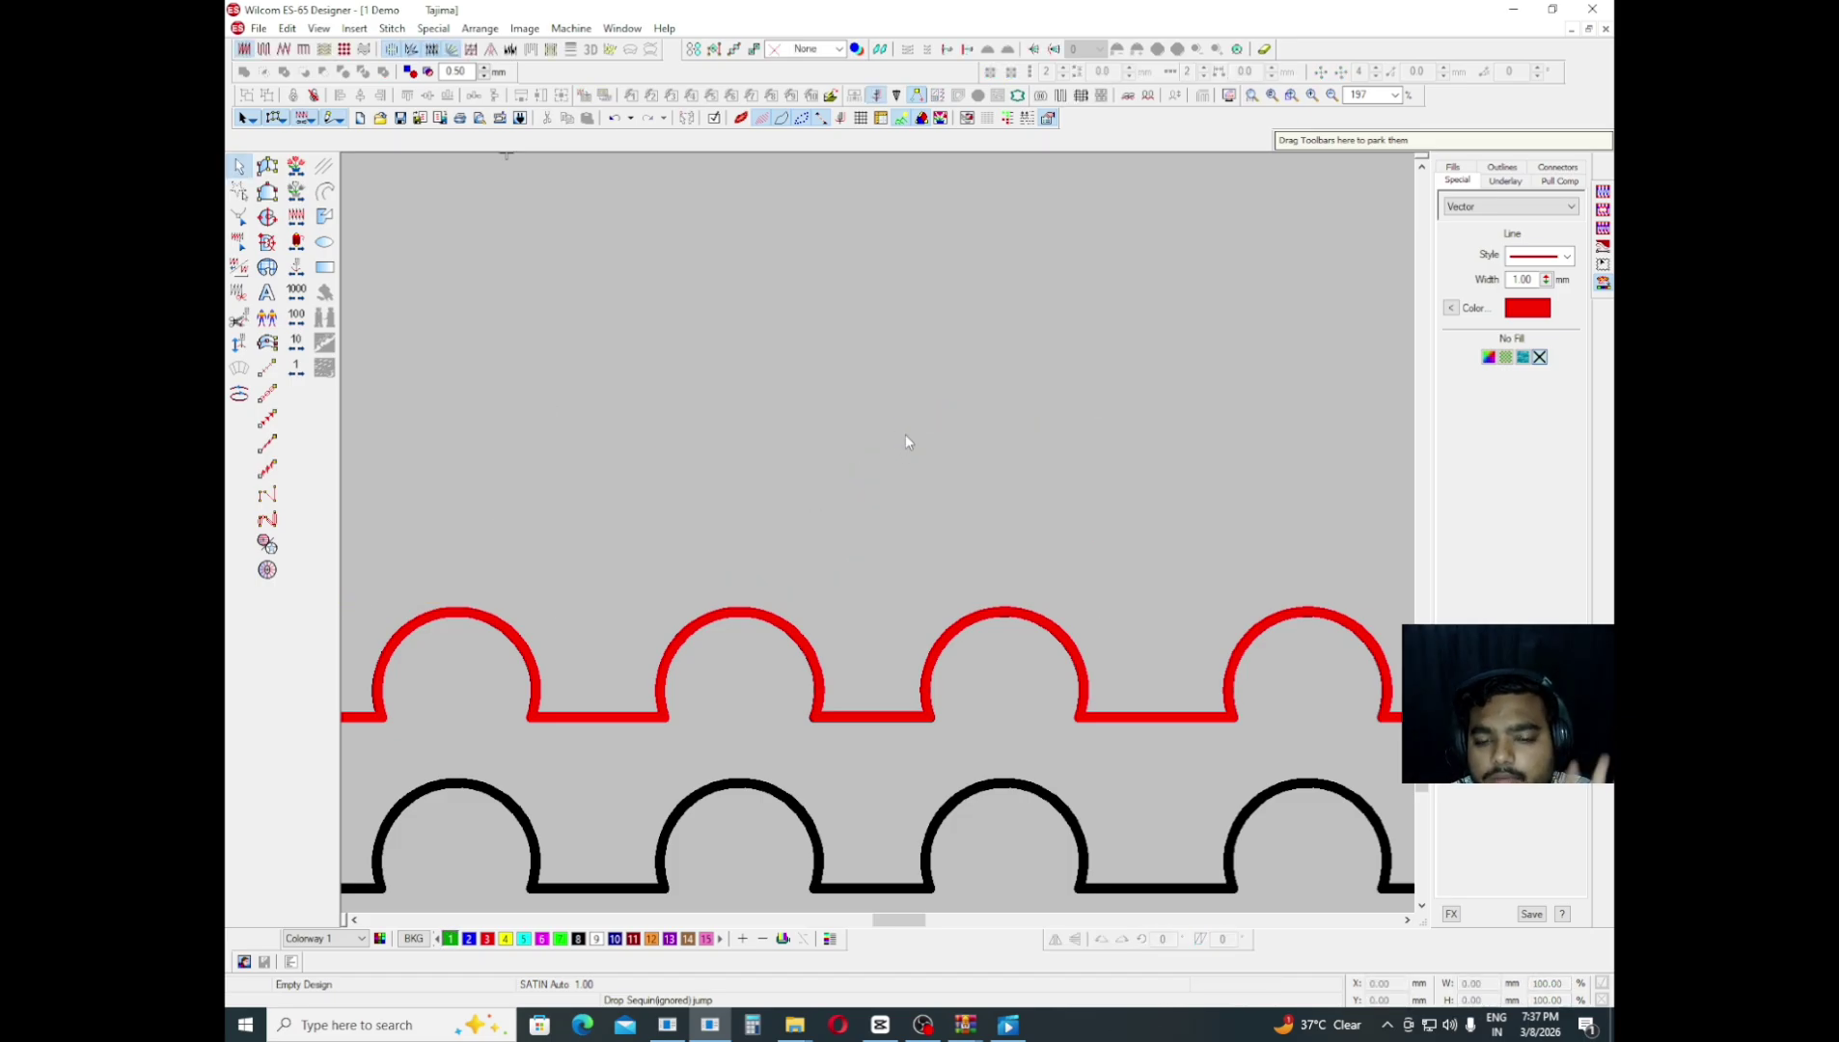
# - Try copying the red scalloped trace down onto the second black line, and delete that copy
pyautogui.scroll(-2, 1018, 544)
pyautogui.scroll(-1, 1017, 537)
pyautogui.click(925, 505)
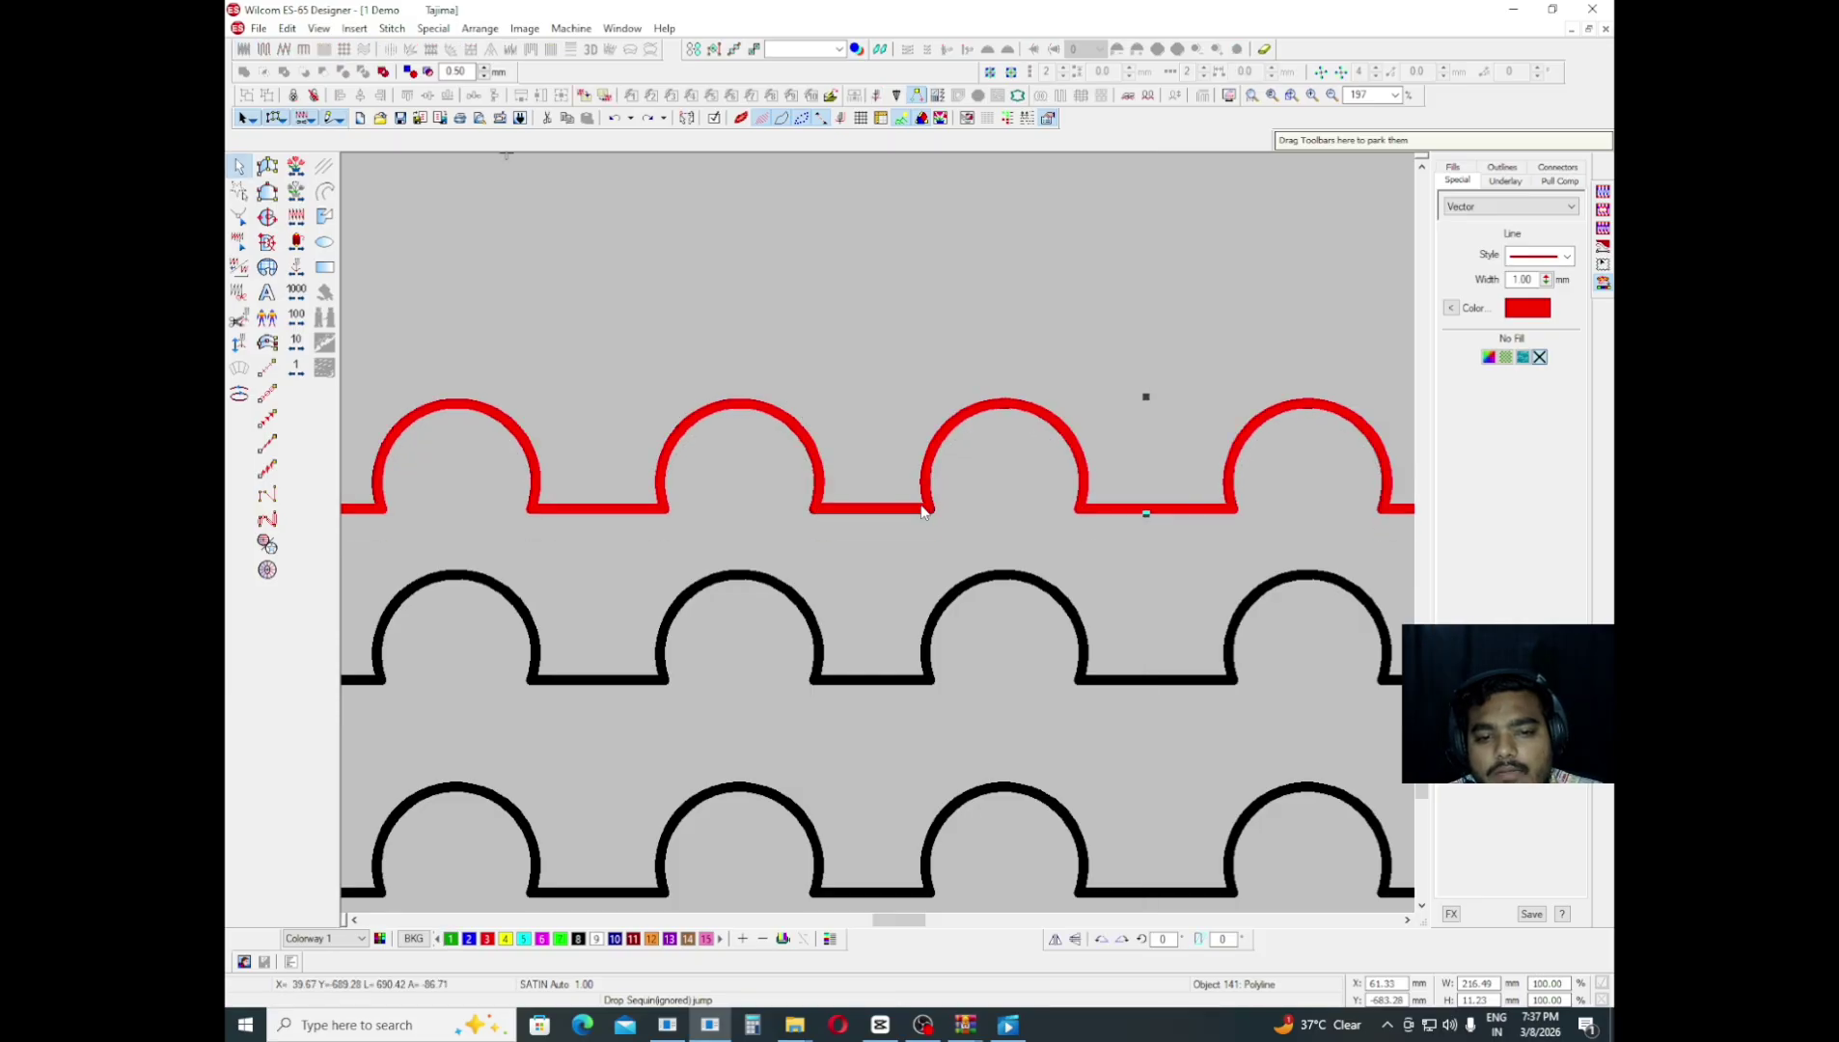
pyautogui.hotkey('shift', 'z')
pyautogui.scroll(-3, 979, 566)
pyautogui.hotkey('shift', 'z')
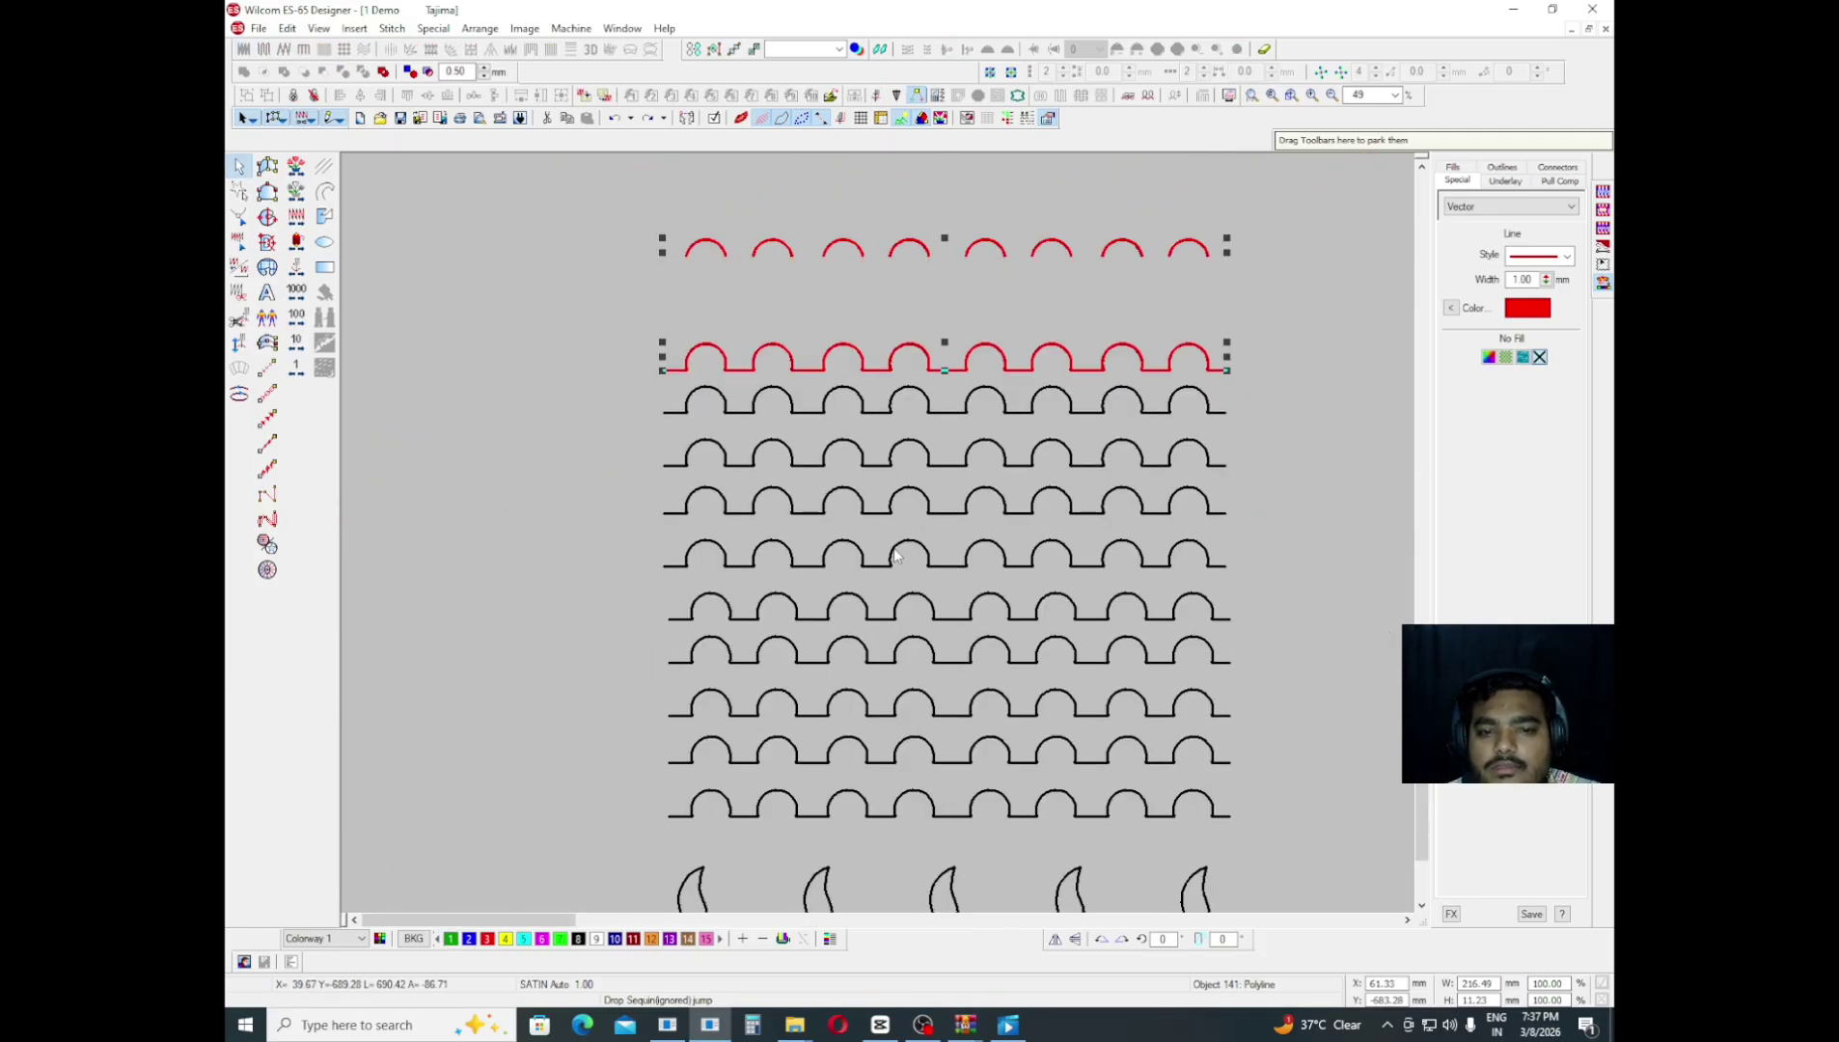
pyautogui.press('z')
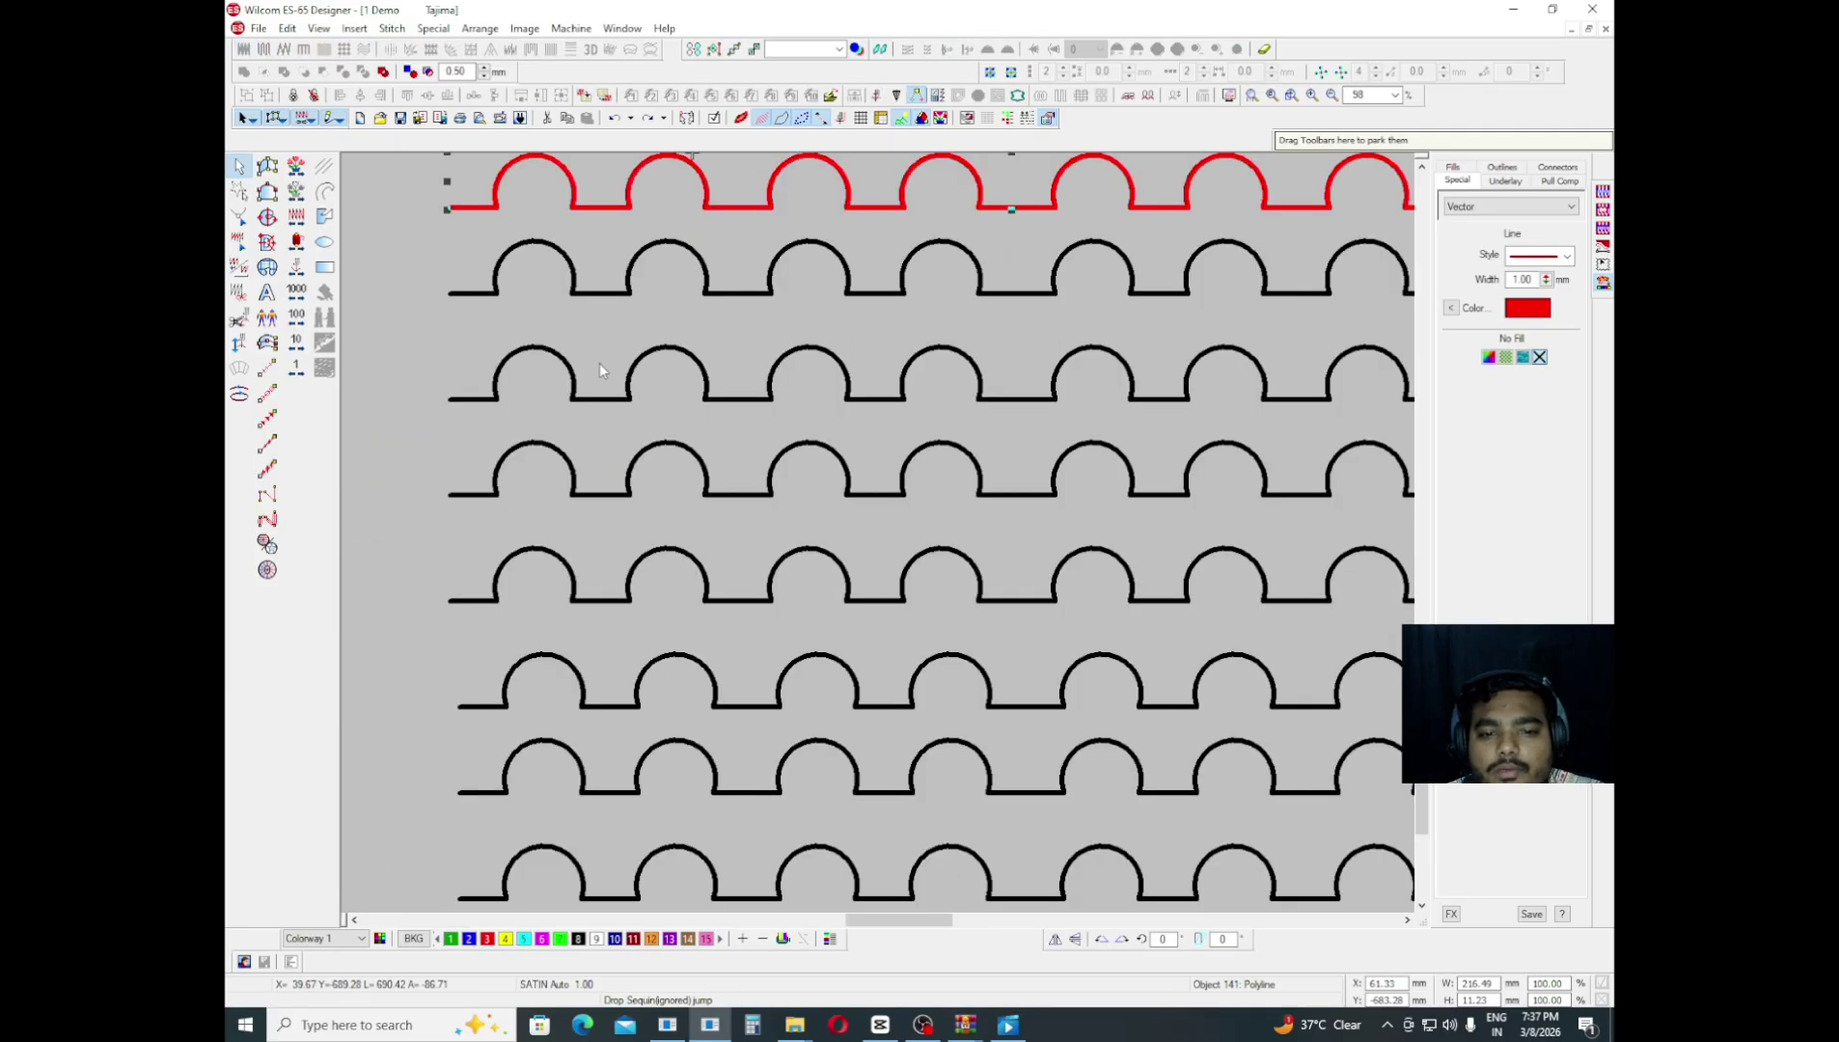
pyautogui.scroll(3, 986, 232)
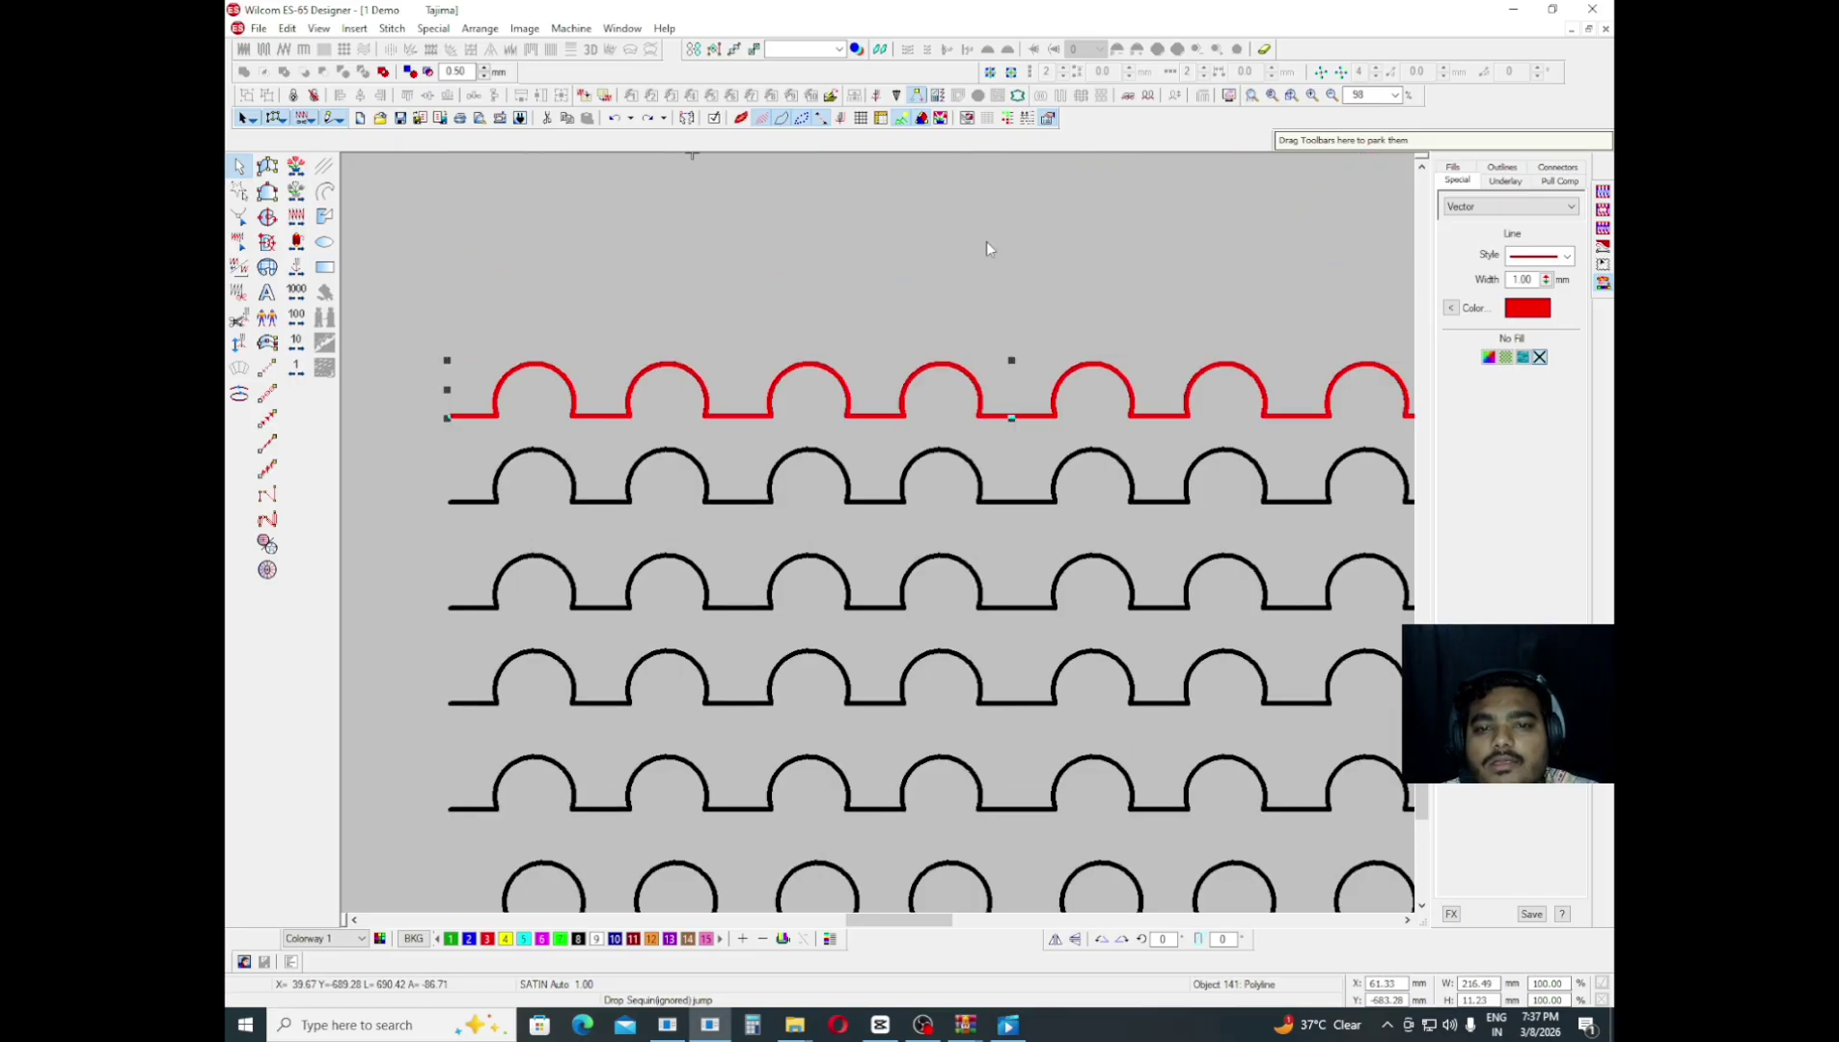
pyautogui.press('z')
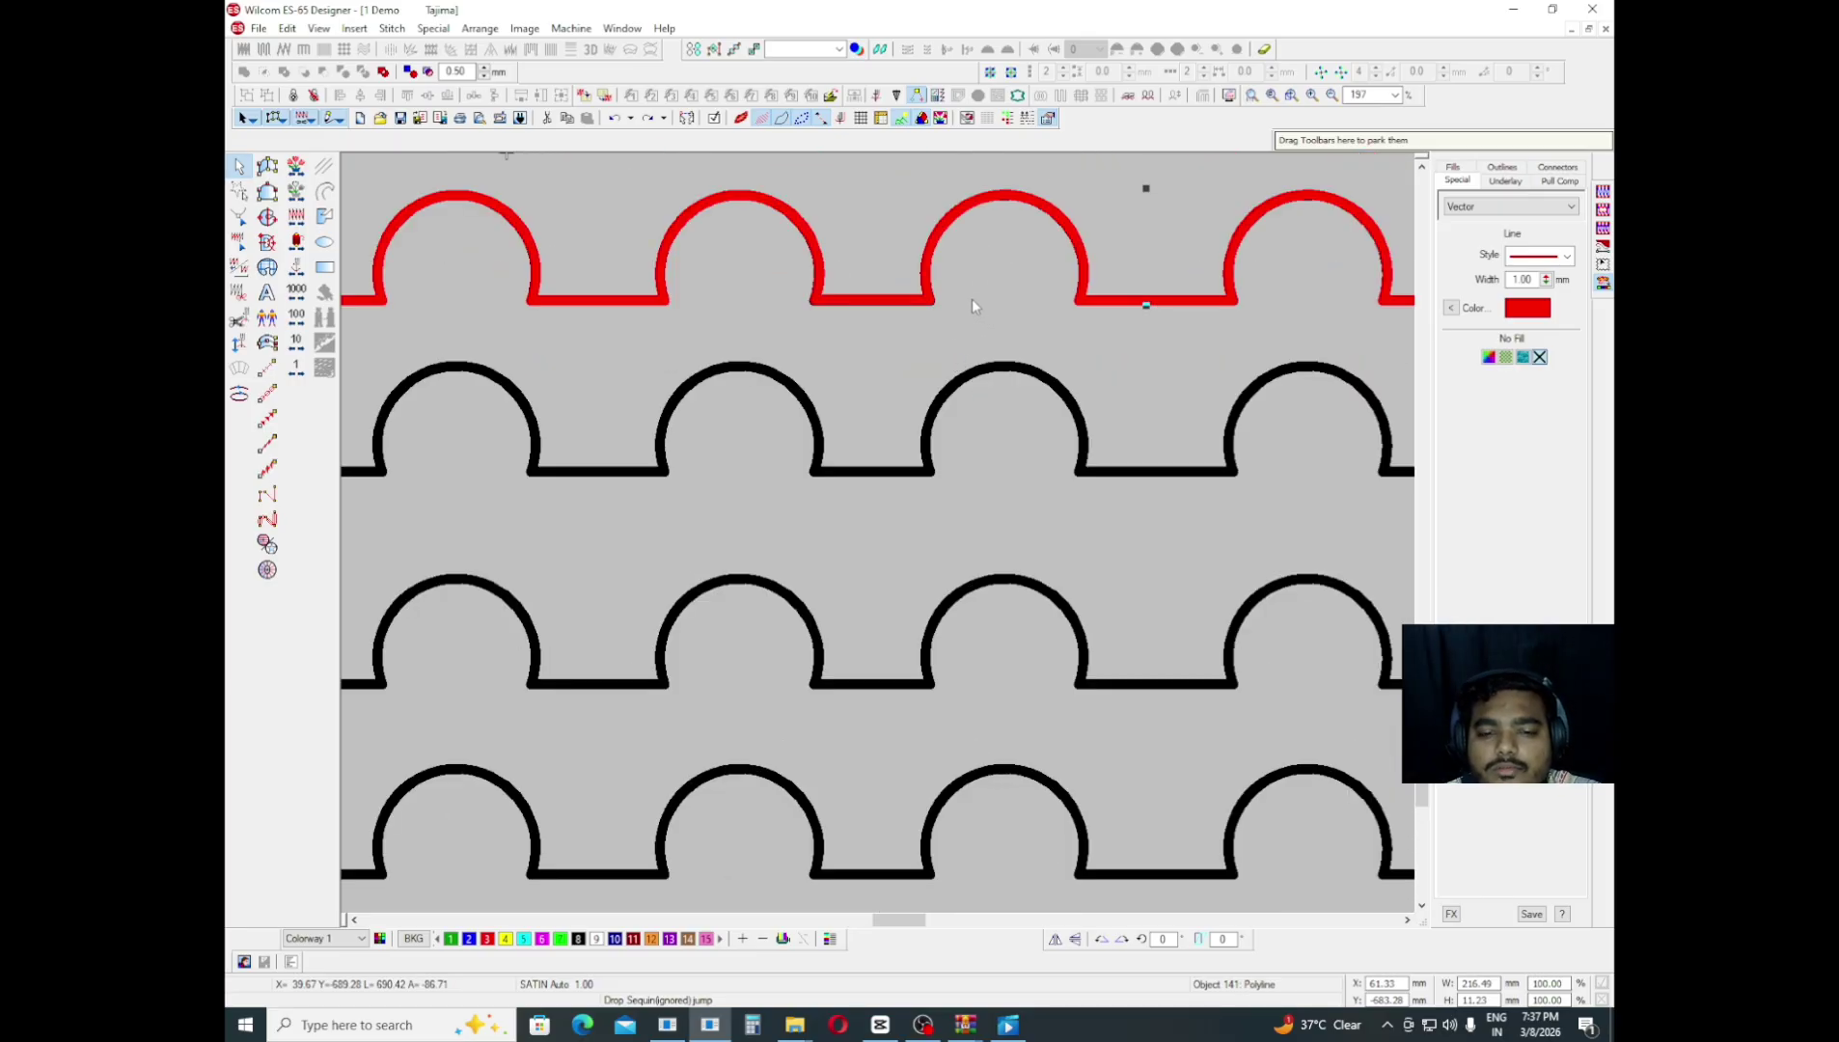
pyautogui.rightClick(959, 429)
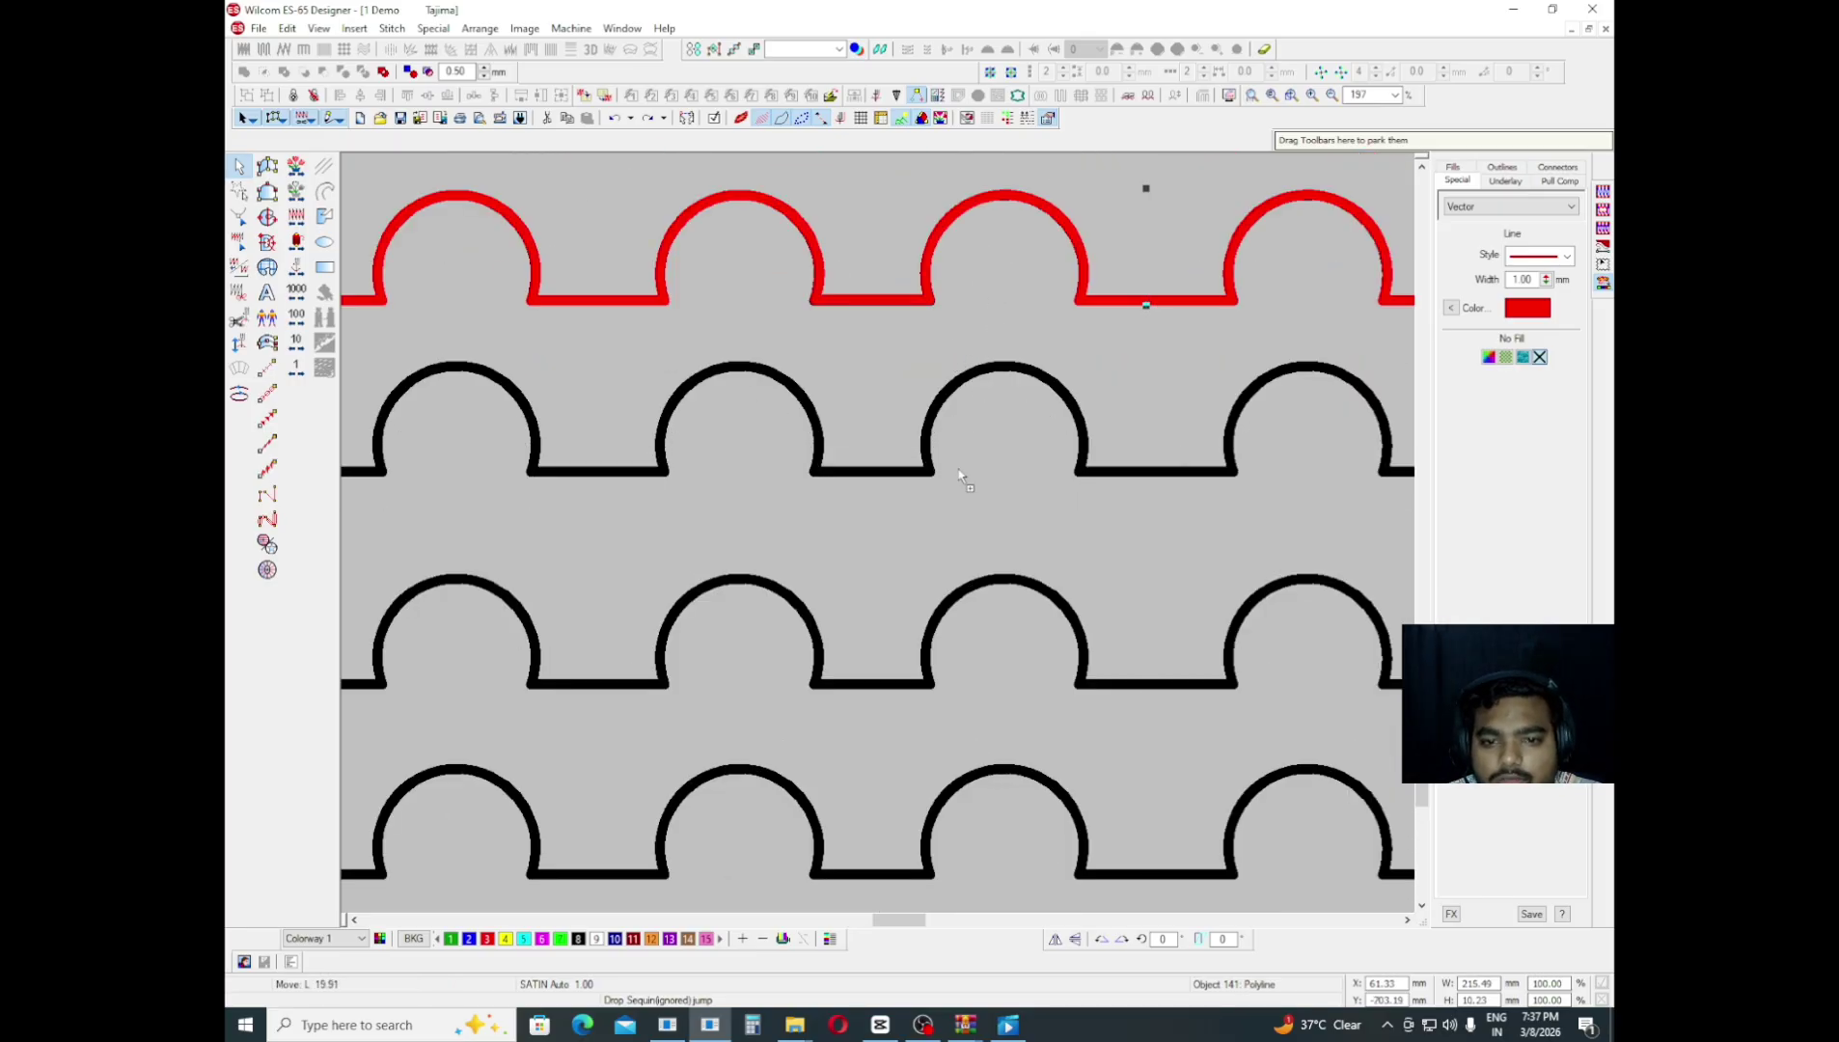
pyautogui.moveTo(936, 447)
pyautogui.mouseDown()
pyautogui.moveTo(889, 502)
pyautogui.moveTo(871, 470)
pyautogui.moveTo(847, 504)
pyautogui.moveTo(870, 501)
pyautogui.moveTo(863, 533)
pyautogui.moveTo(857, 511)
pyautogui.mouseUp()
pyautogui.press('Delete')
# - Copy the red scalloped trace and paste a duplicate in place
pyautogui.click(913, 307)
pyautogui.hotkey('shift', 'z')
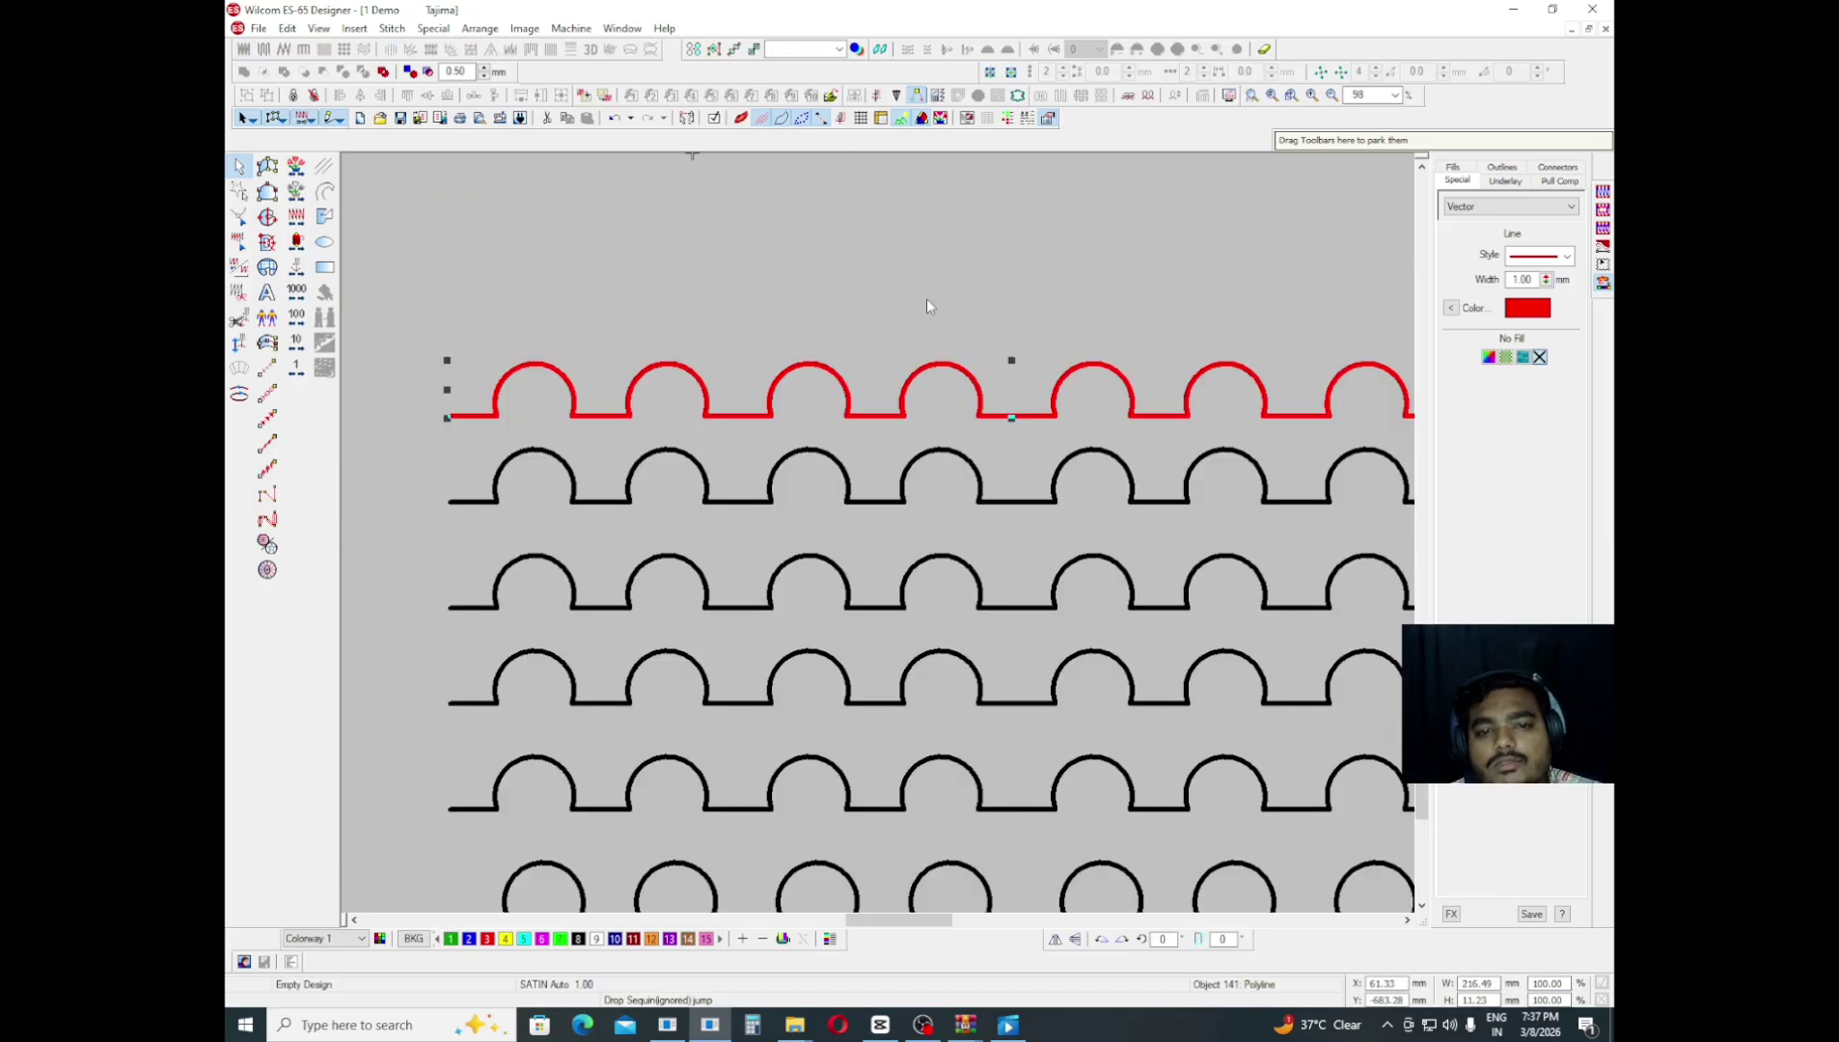
pyautogui.hotkey('ctrl', 'c')
pyautogui.hotkey('ctrl', 'v')
# - Try moving the pasted trace down, and undo the move
pyautogui.press('z')
pyautogui.press('z')
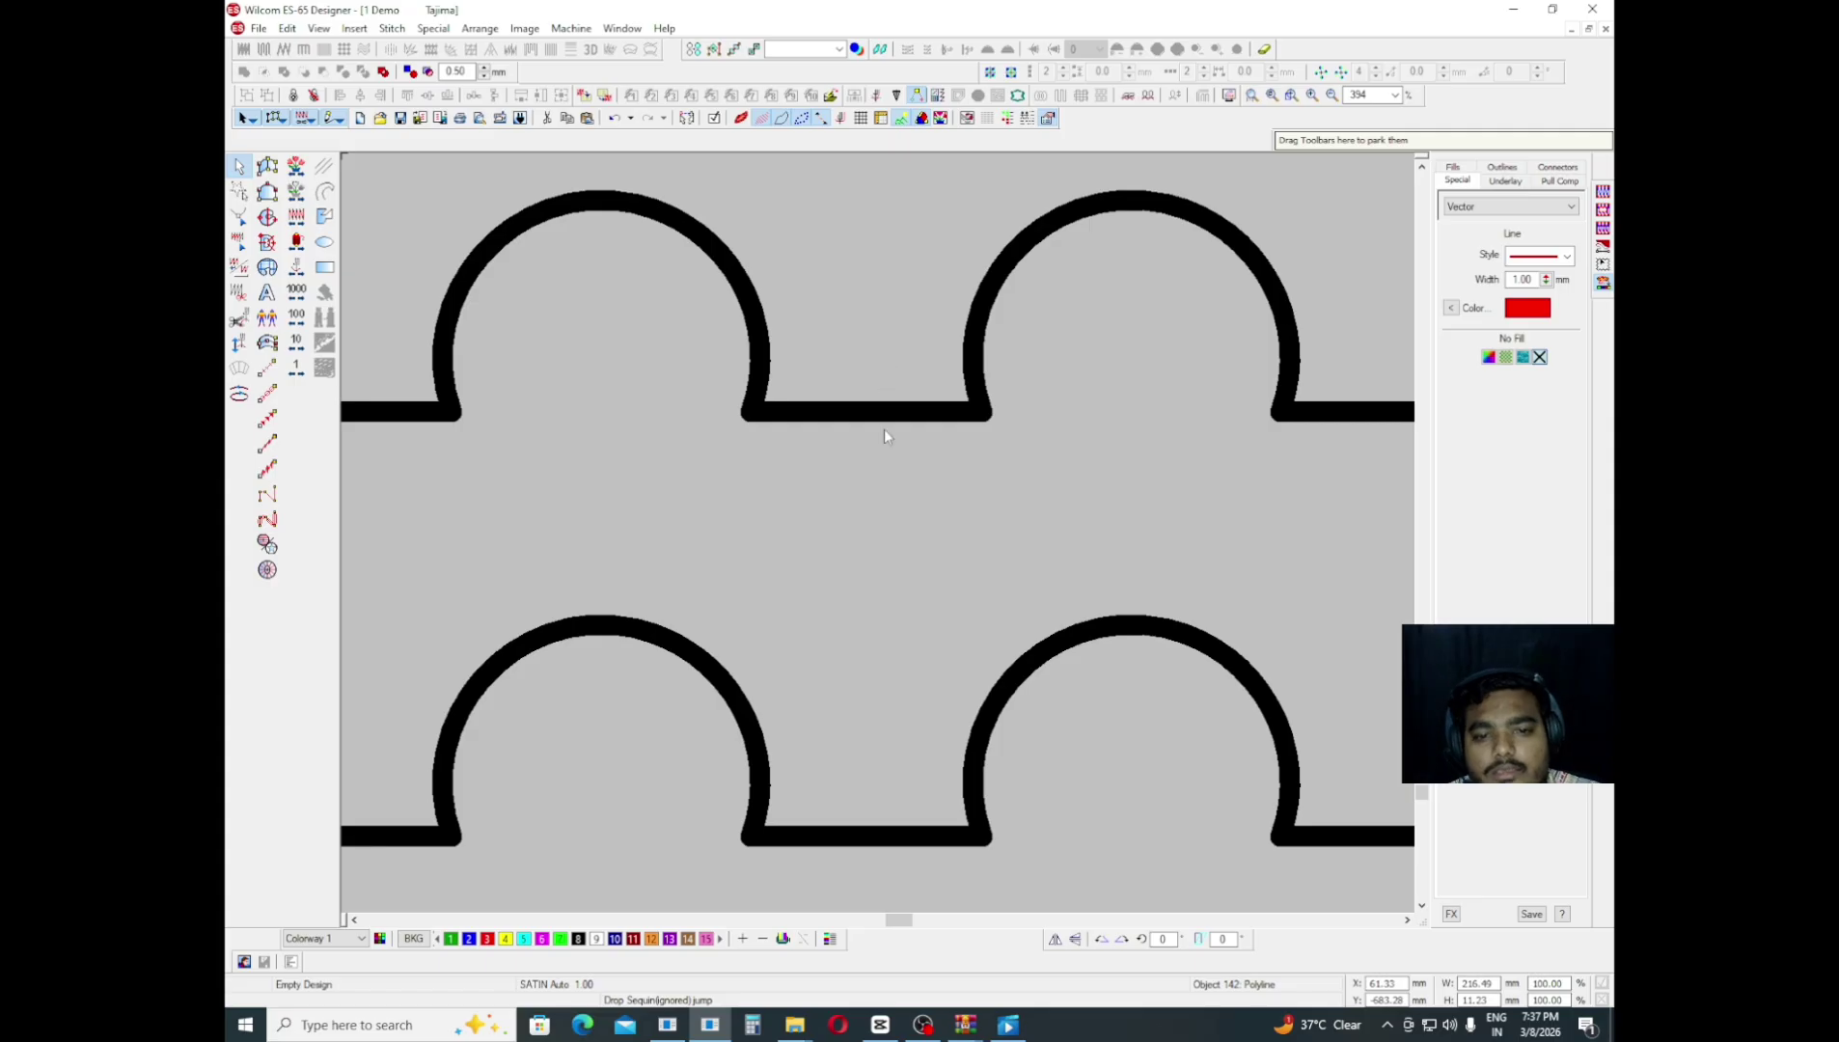
pyautogui.scroll(3, 882, 435)
pyautogui.moveTo(867, 488); pyautogui.dragTo(817, 687)
pyautogui.hotkey('ctrl', 'z')
pyautogui.hotkey('shift', 'z')
pyautogui.hotkey('shift', 'z')
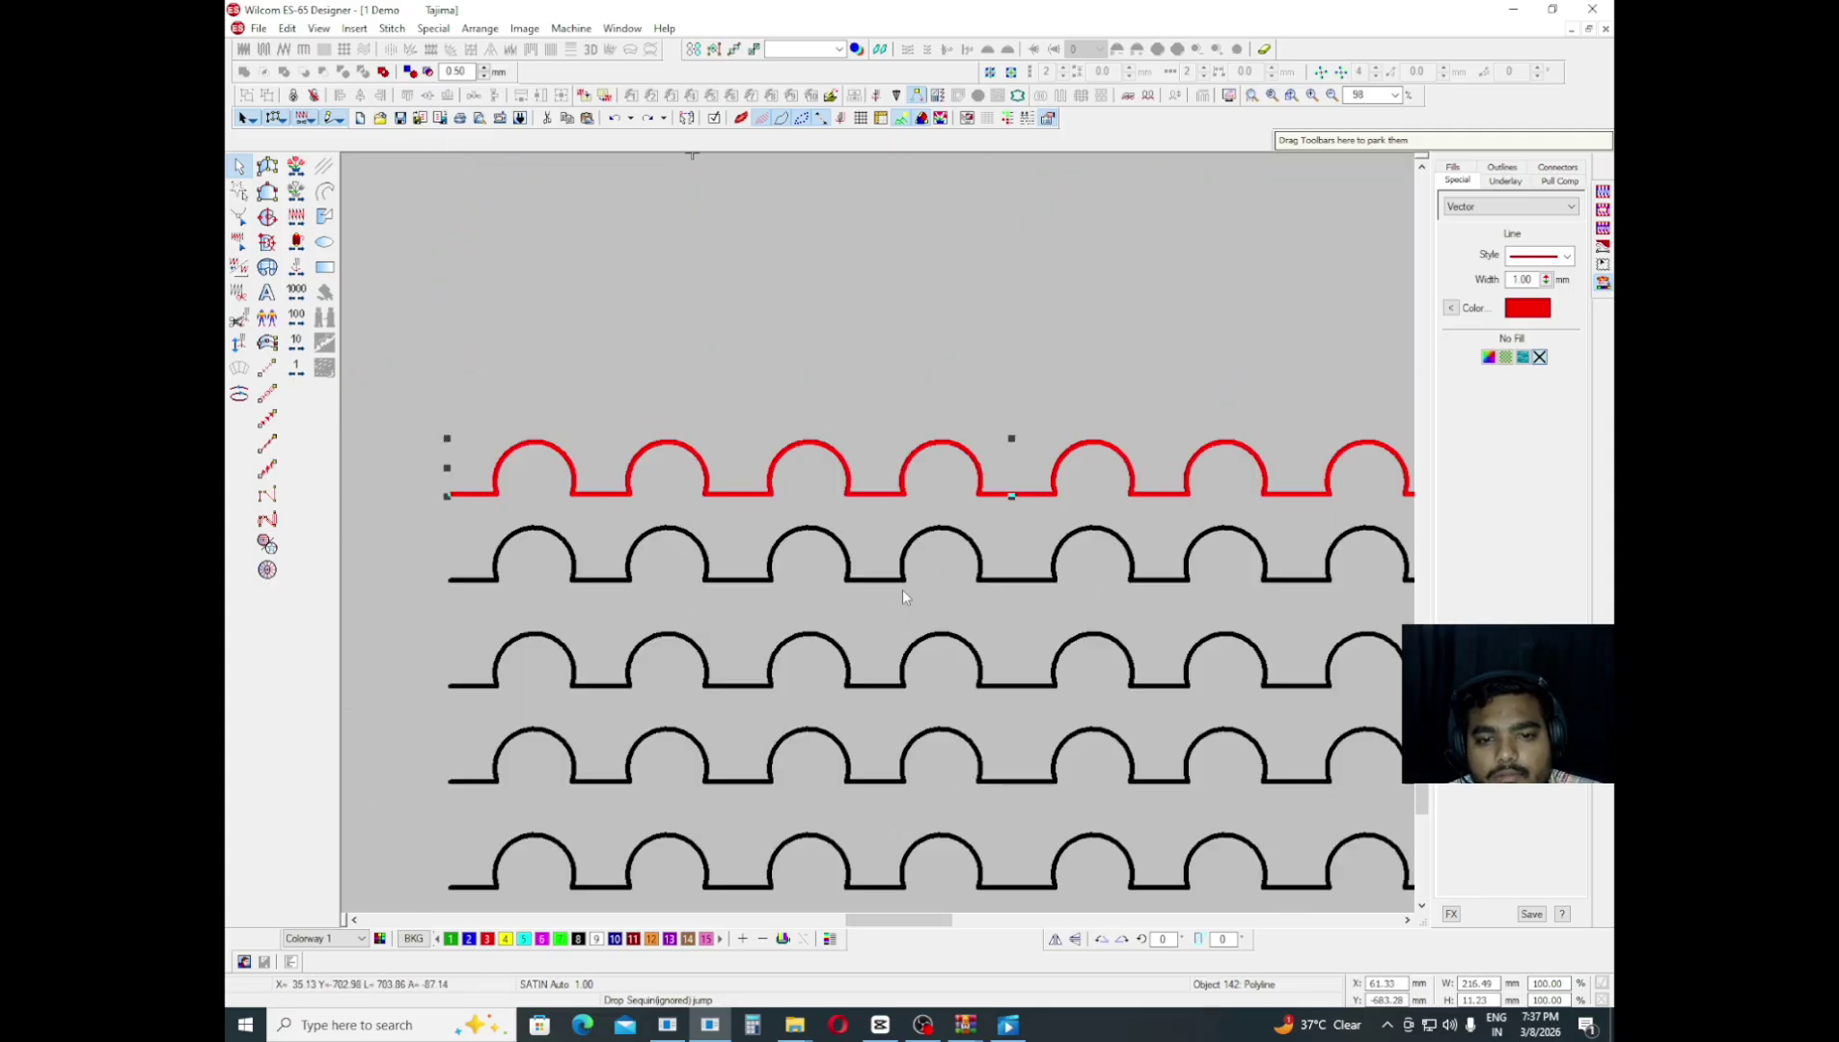
# - Move the duplicate trace down so it covers the second black scalloped line
pyautogui.hotkey('shift', 'z')
pyautogui.press('p')
pyautogui.moveTo(1047, 206); pyautogui.dragTo(961, 273)
pyautogui.press('z')
pyautogui.scroll(-2, 804, 644)
pyautogui.press('z')
pyautogui.scroll(2, 818, 505)
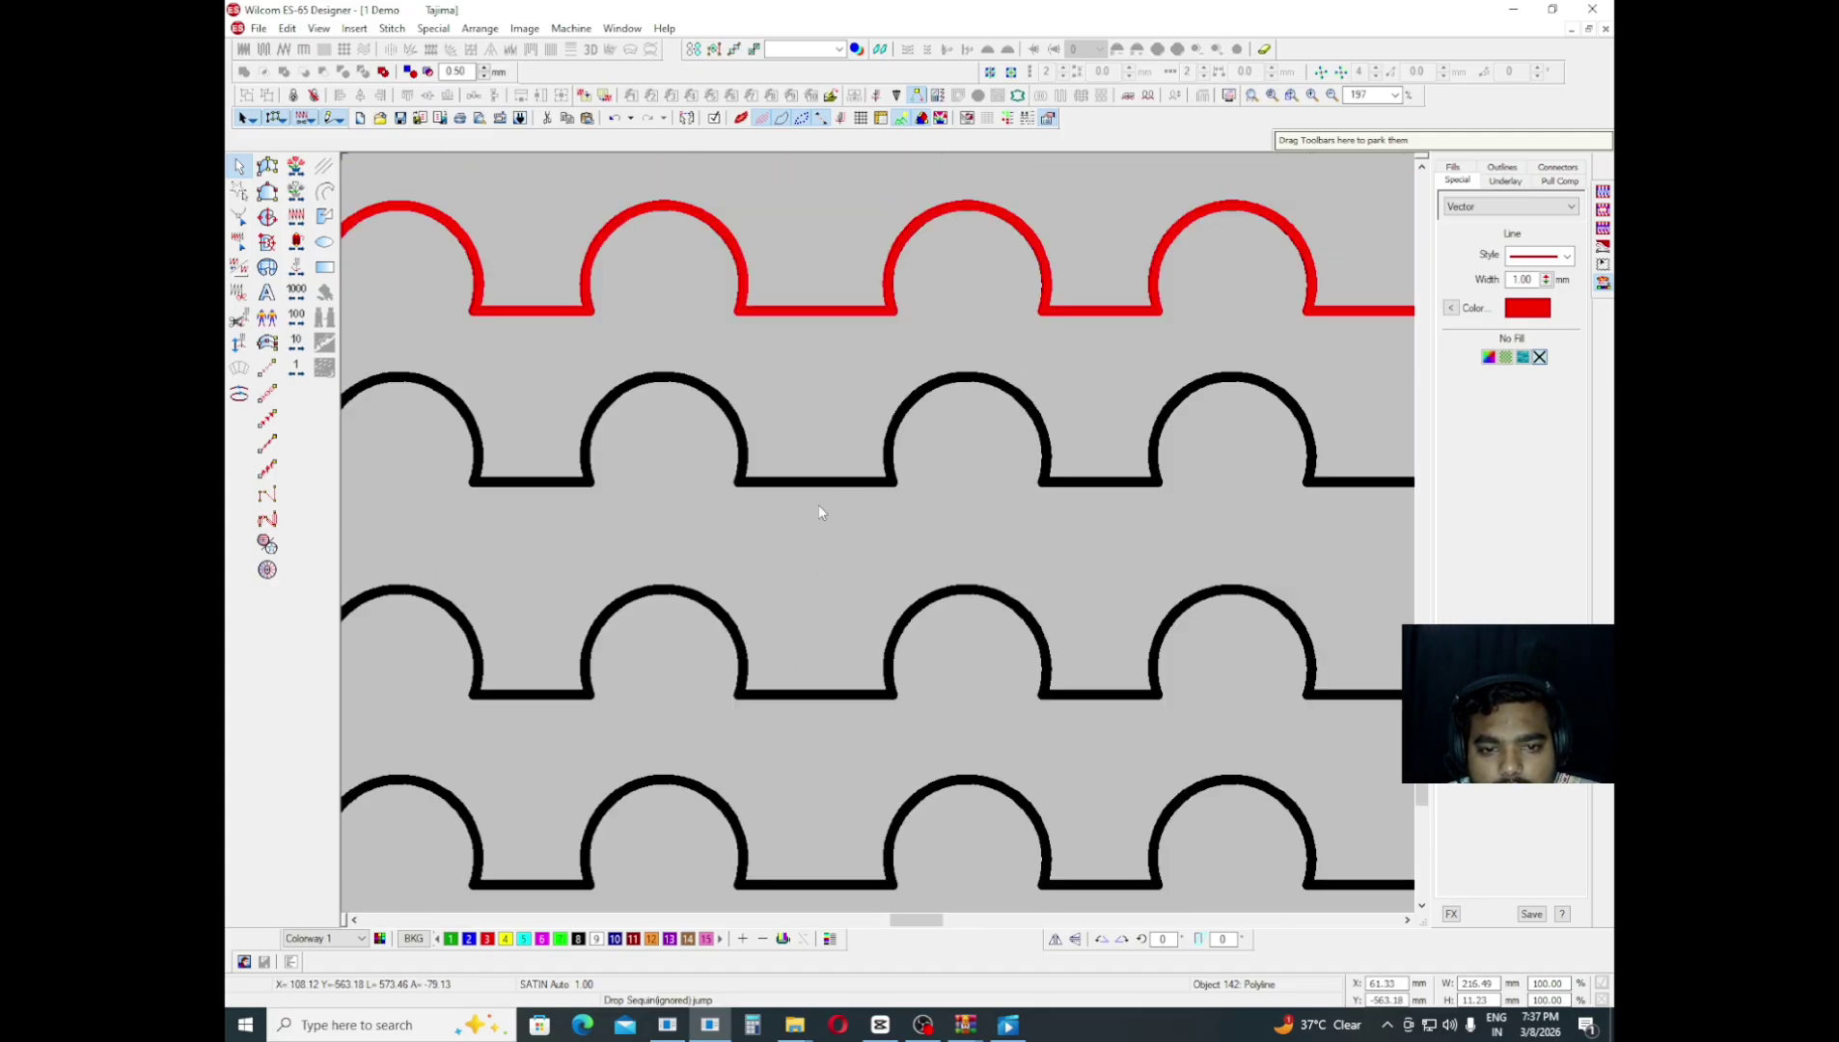
pyautogui.press('z')
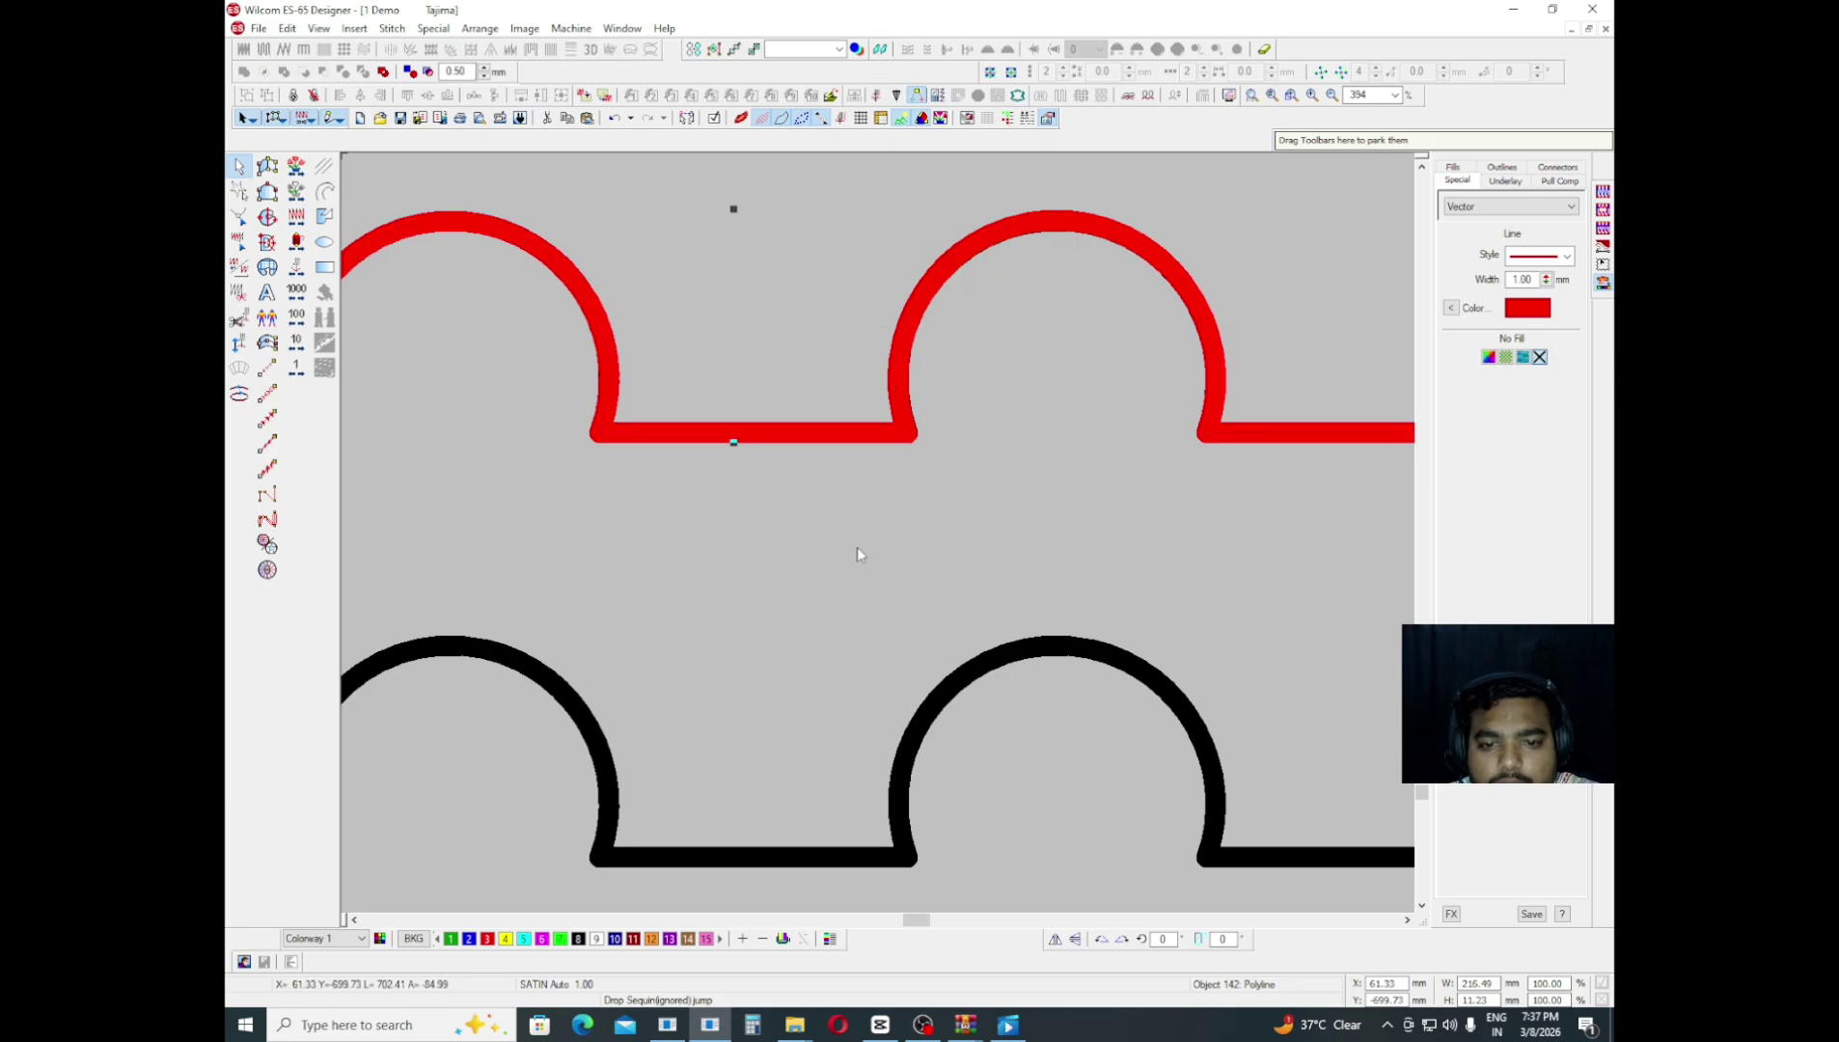
pyautogui.hotkey('shift', 'z')
pyautogui.hotkey('shift', 'z')
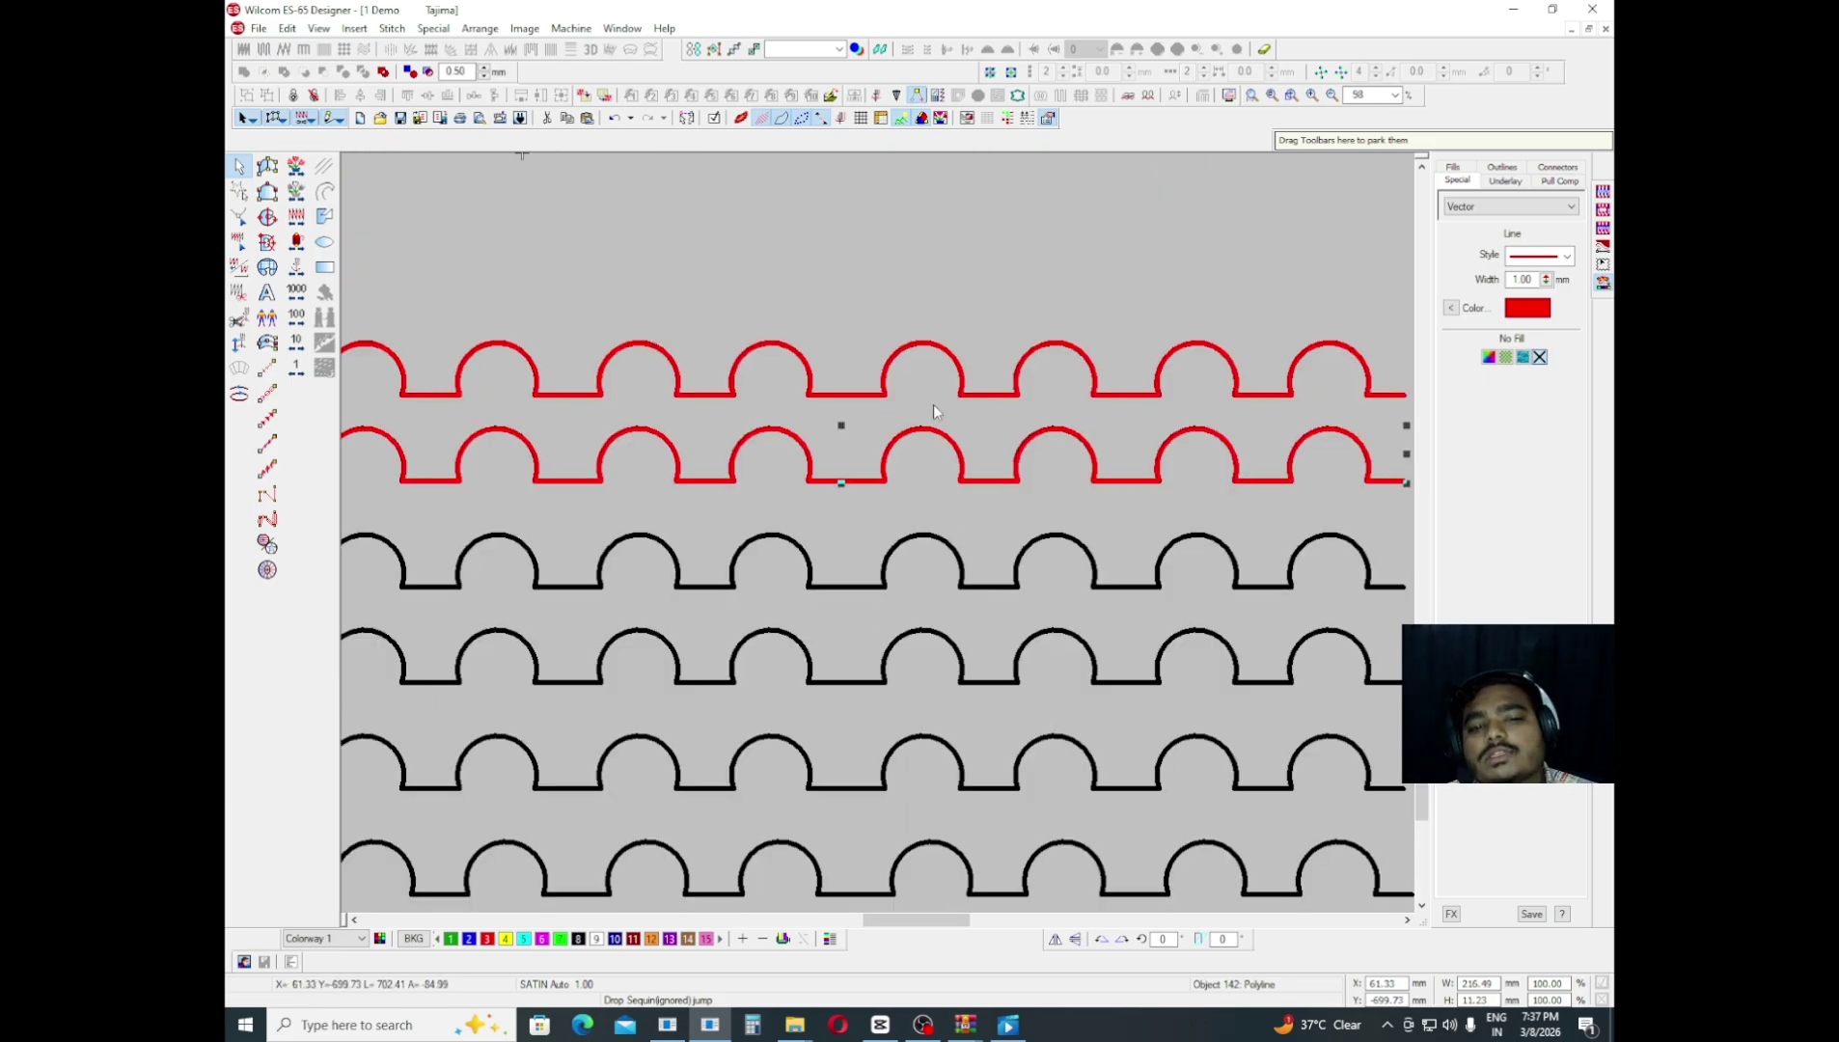
# - Select both red traces and place a duplicate pair over the third and fourth black scalloped lines
pyautogui.scroll(-2, 932, 403)
pyautogui.press('z')
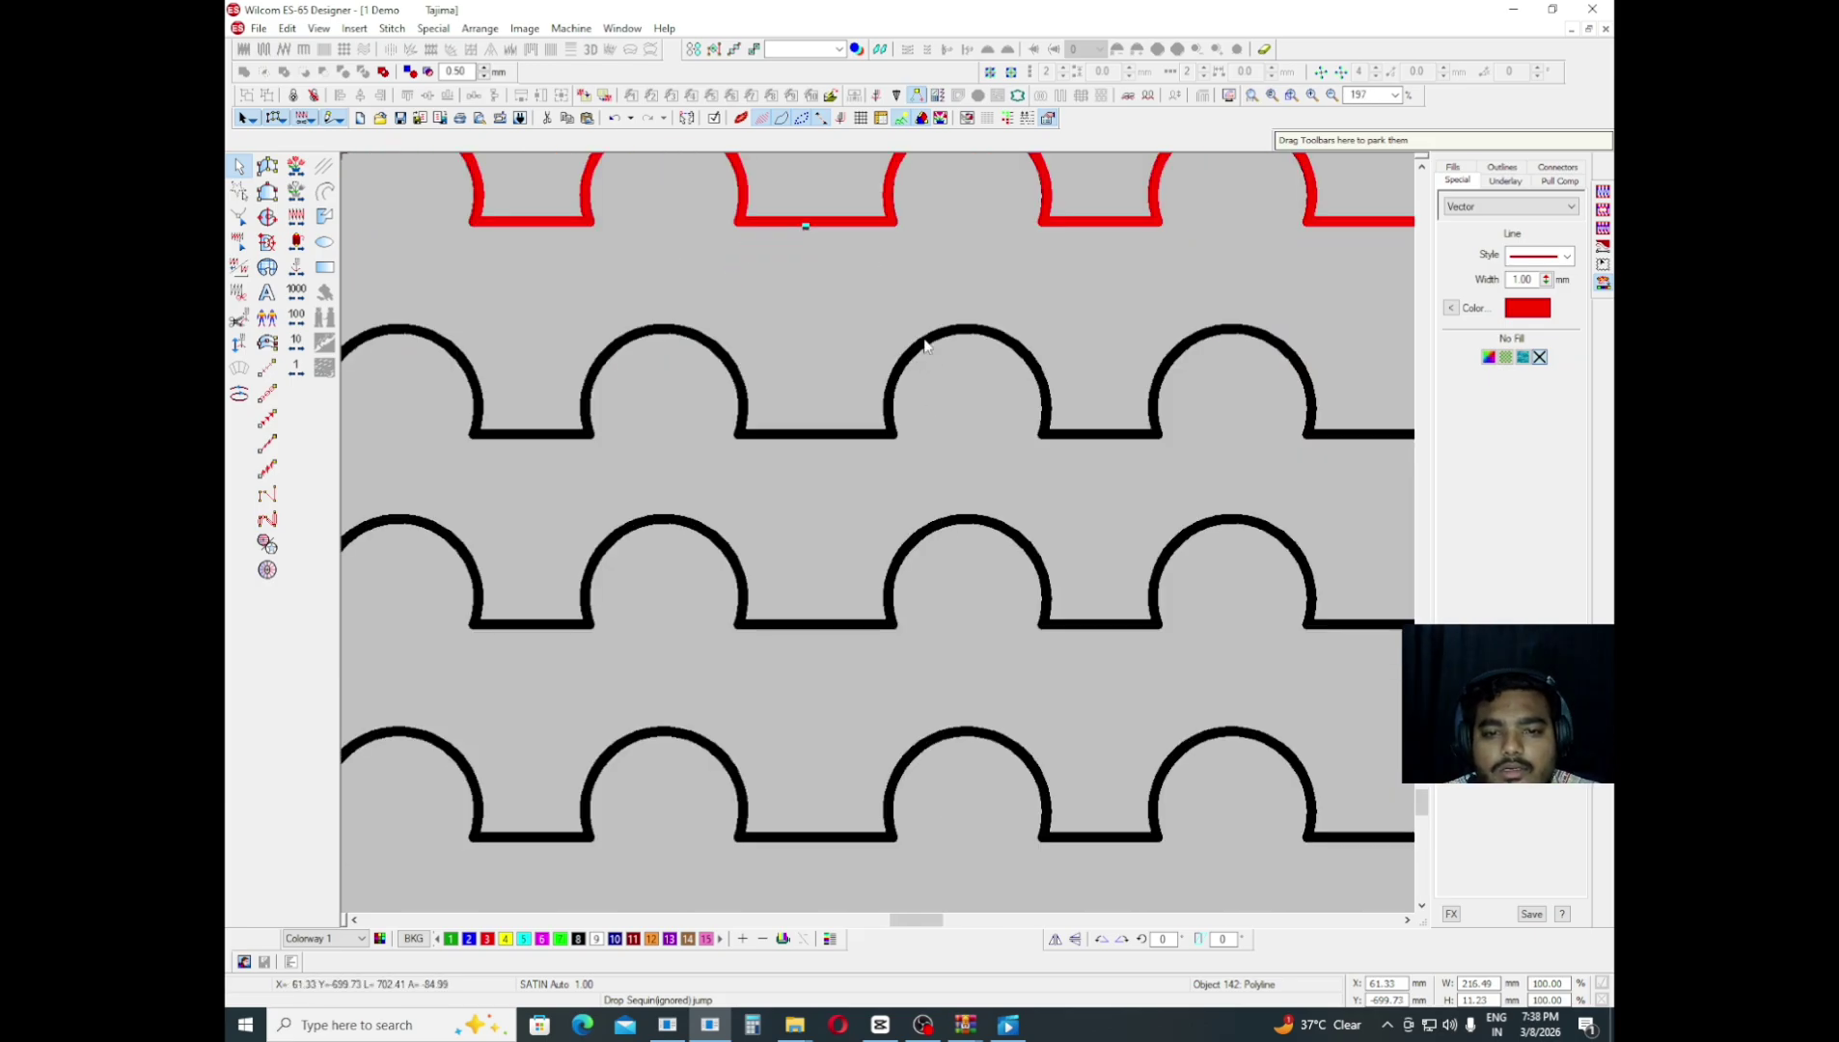
pyautogui.scroll(3, 925, 345)
pyautogui.hotkey('shift', 'z')
pyautogui.hotkey('shift', 'z')
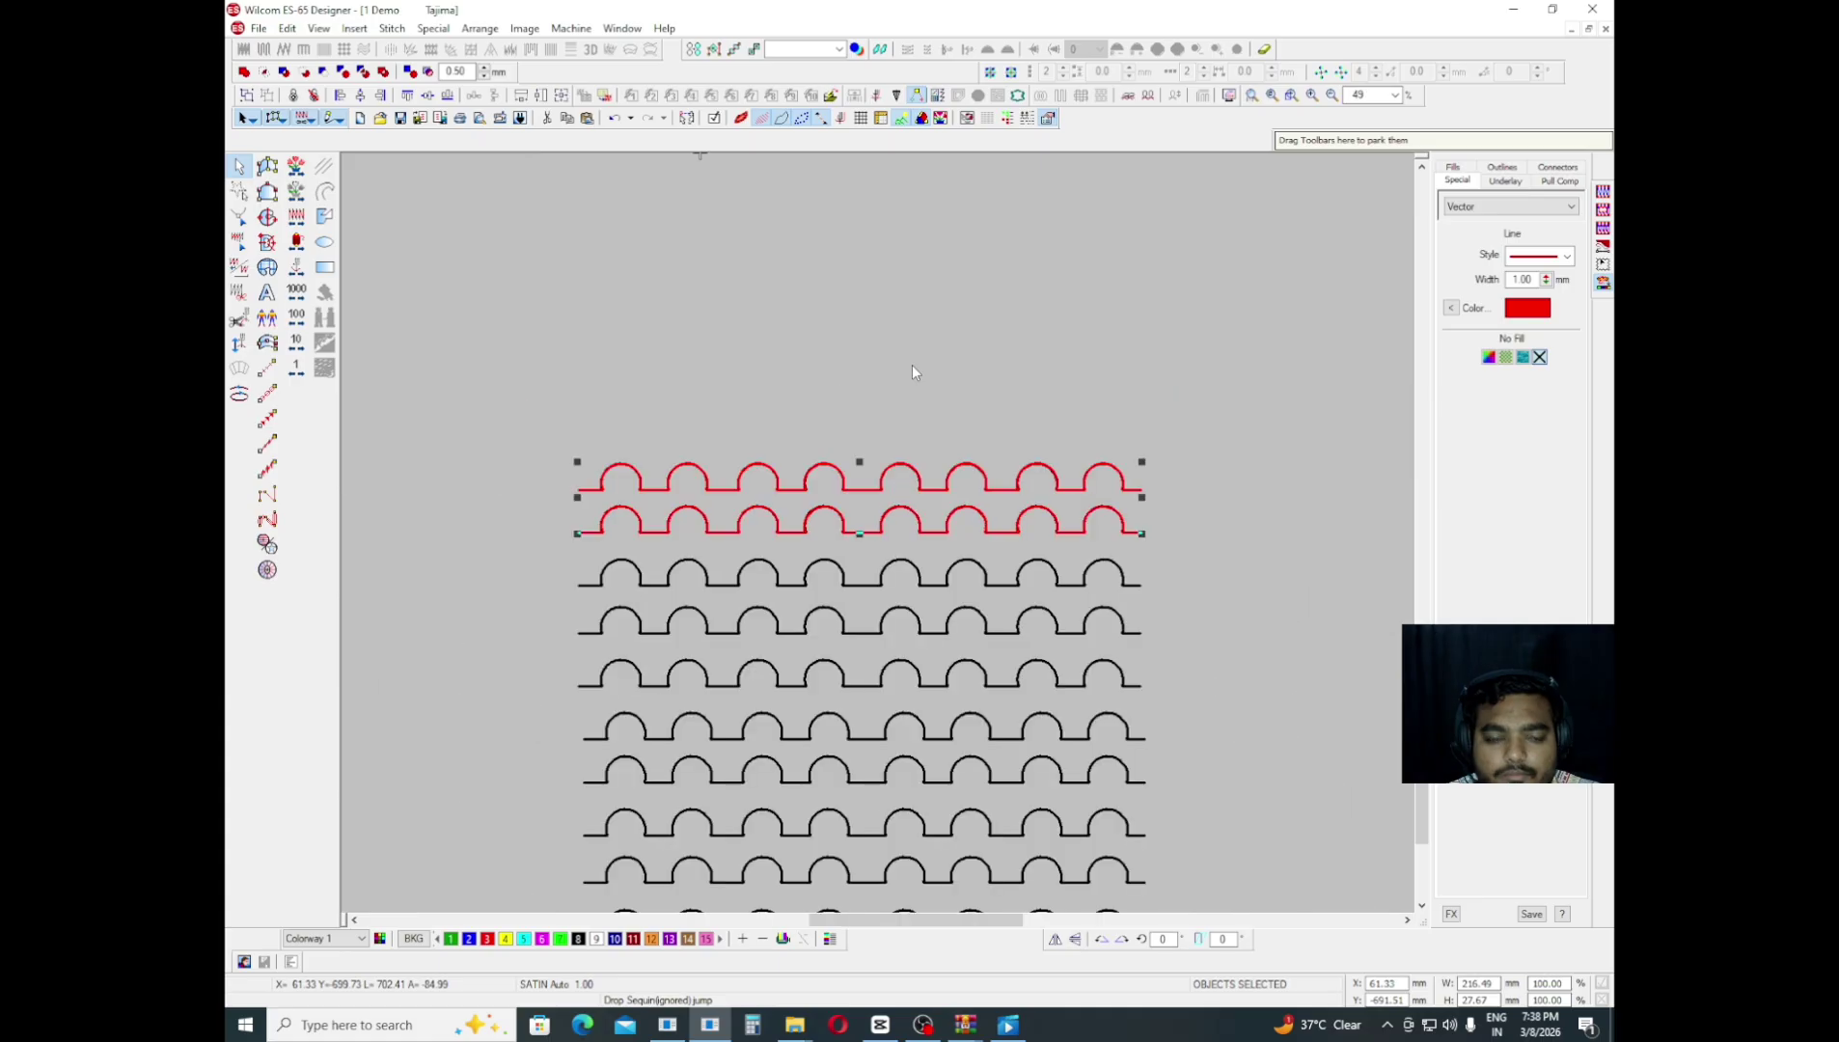
pyautogui.keyDown('ctrl'); pyautogui.rightClick(1205, 768); pyautogui.keyUp('ctrl')
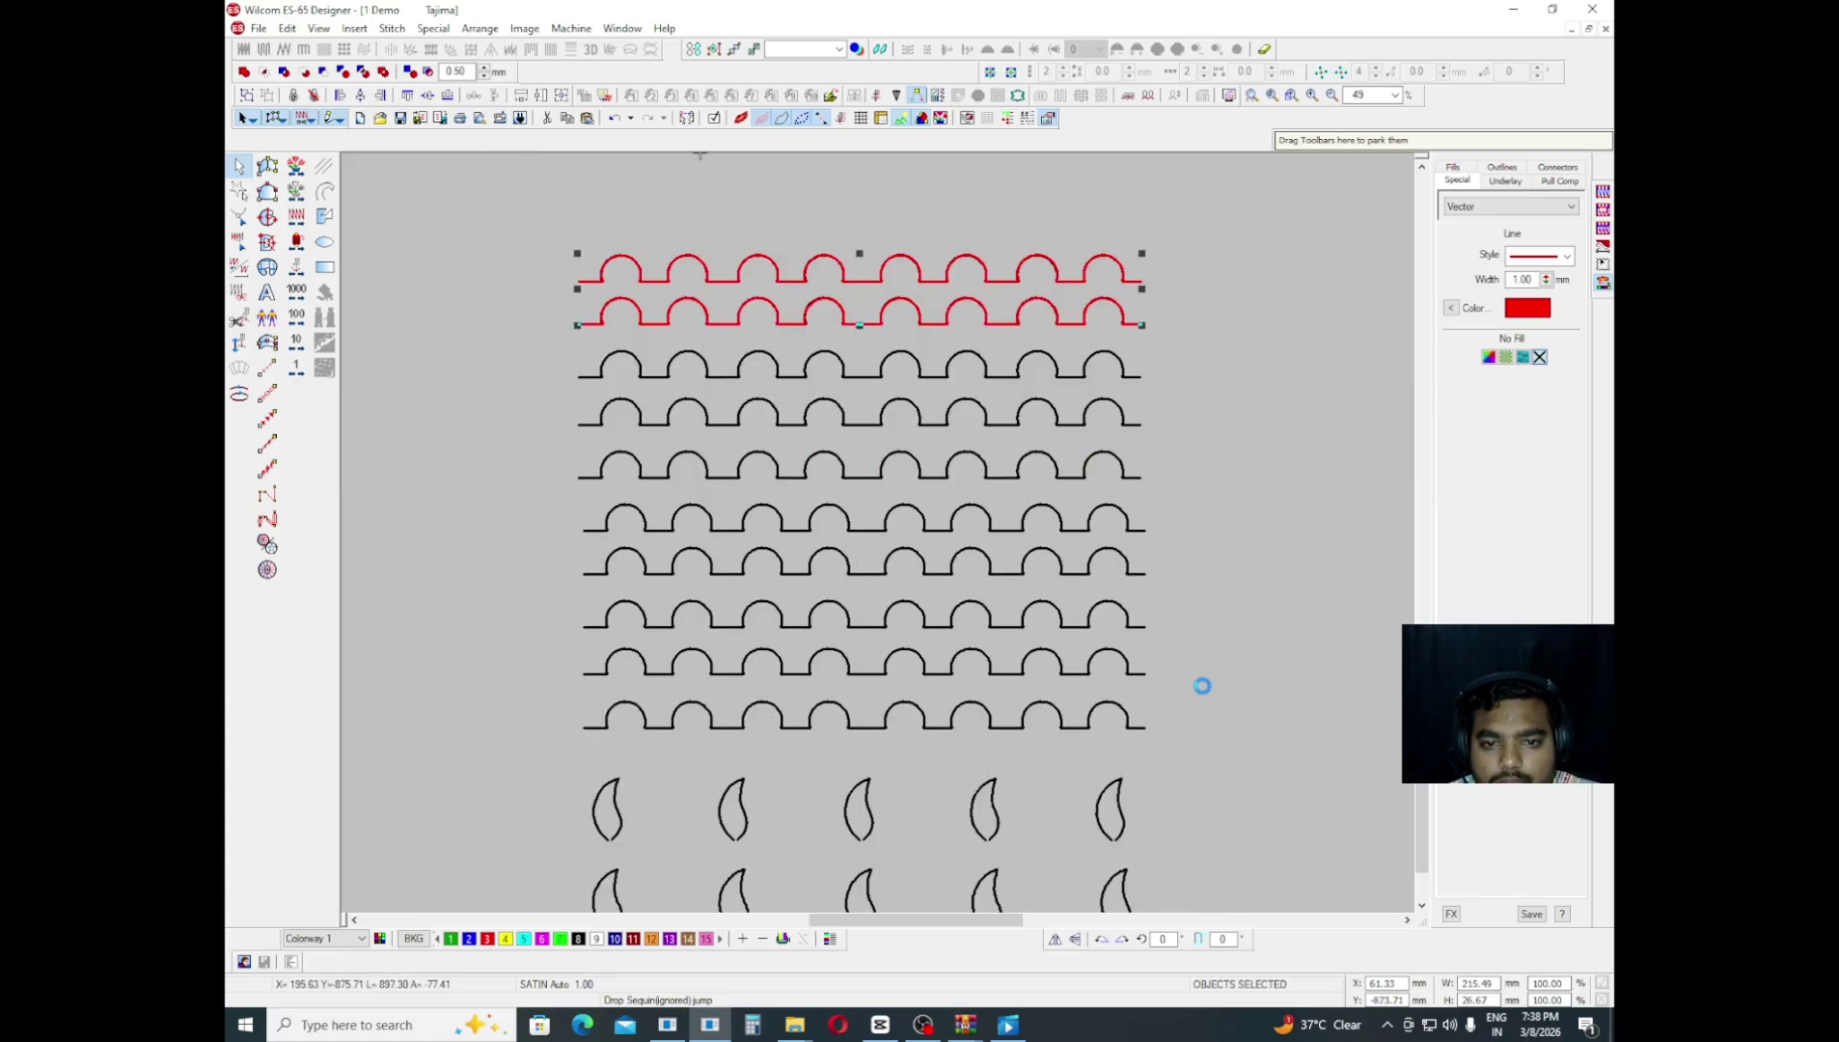
pyautogui.keyDown('ctrl'); pyautogui.rightClick(1127, 387); pyautogui.keyUp('ctrl')
pyautogui.press('z')
pyautogui.press('z')
pyautogui.scroll(4, 872, 322)
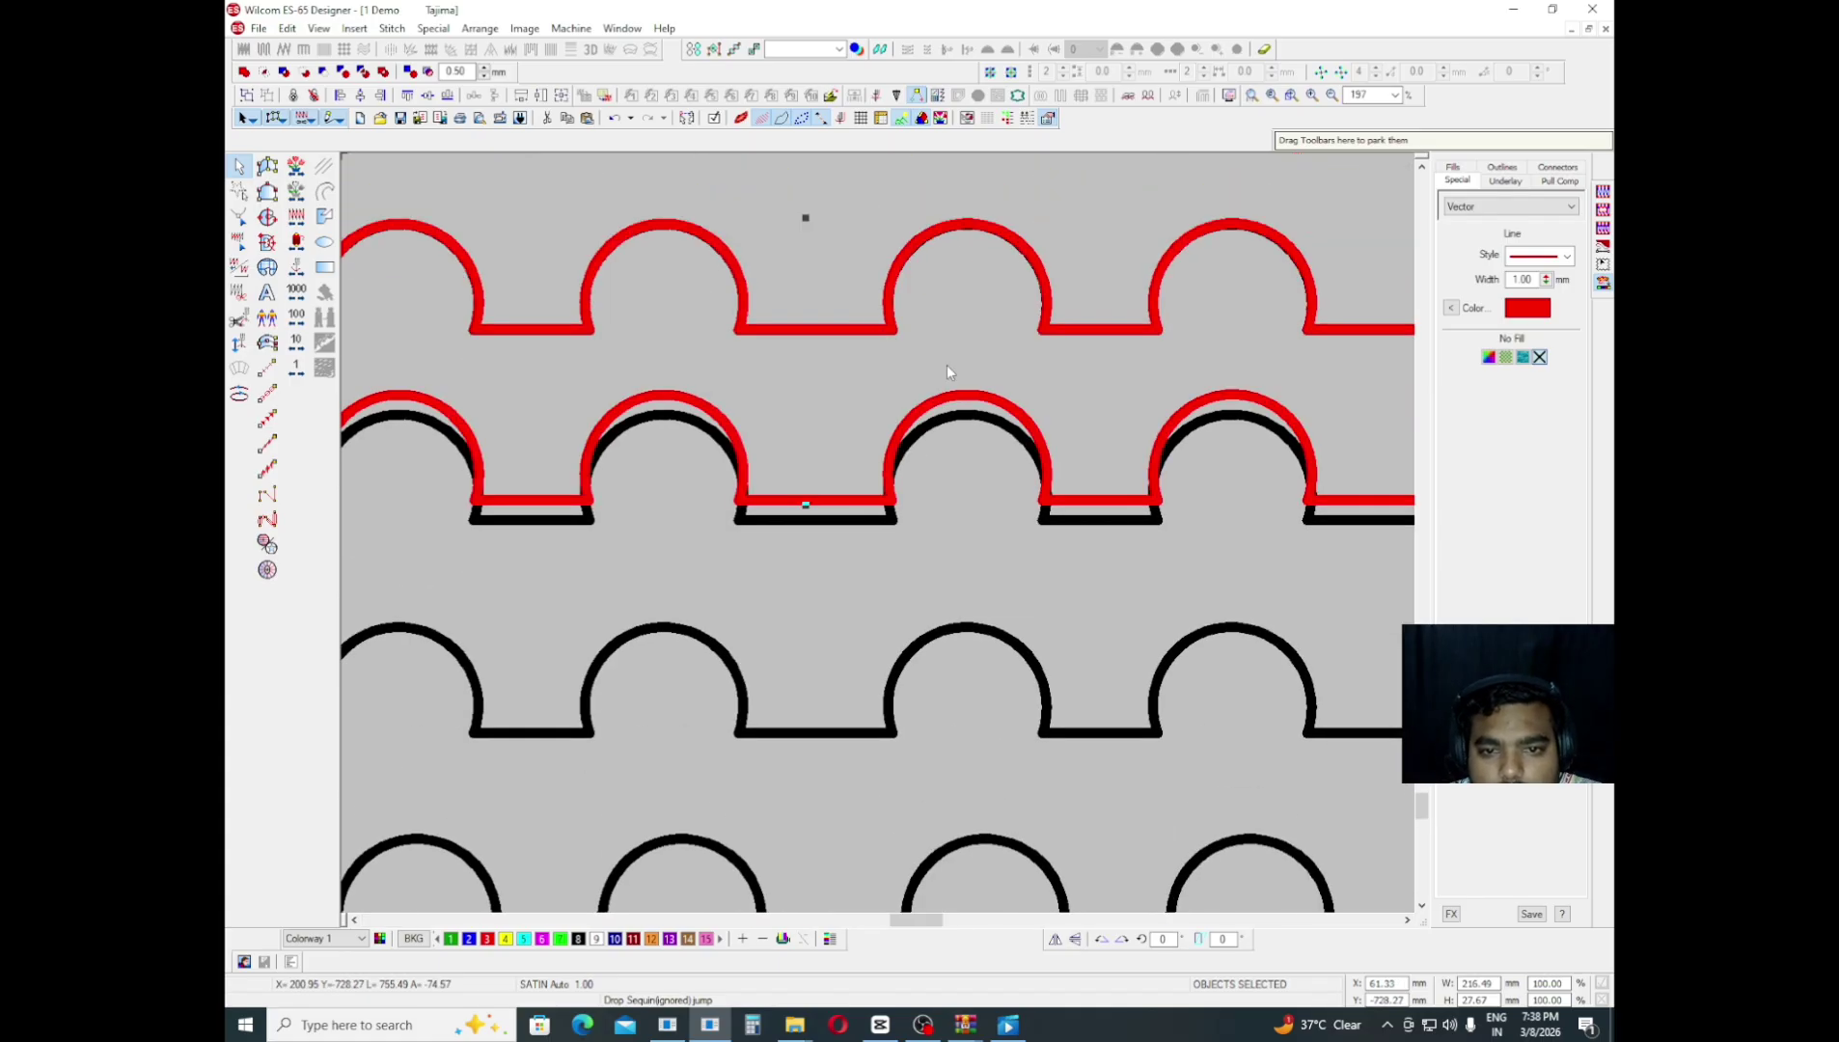
# - Move the lower trace of the duplicate pair down to align exactly with the fourth scalloped line
pyautogui.click(975, 399)
pyautogui.moveTo(976, 403); pyautogui.dragTo(958, 437)
pyautogui.scroll(-2, 958, 440)
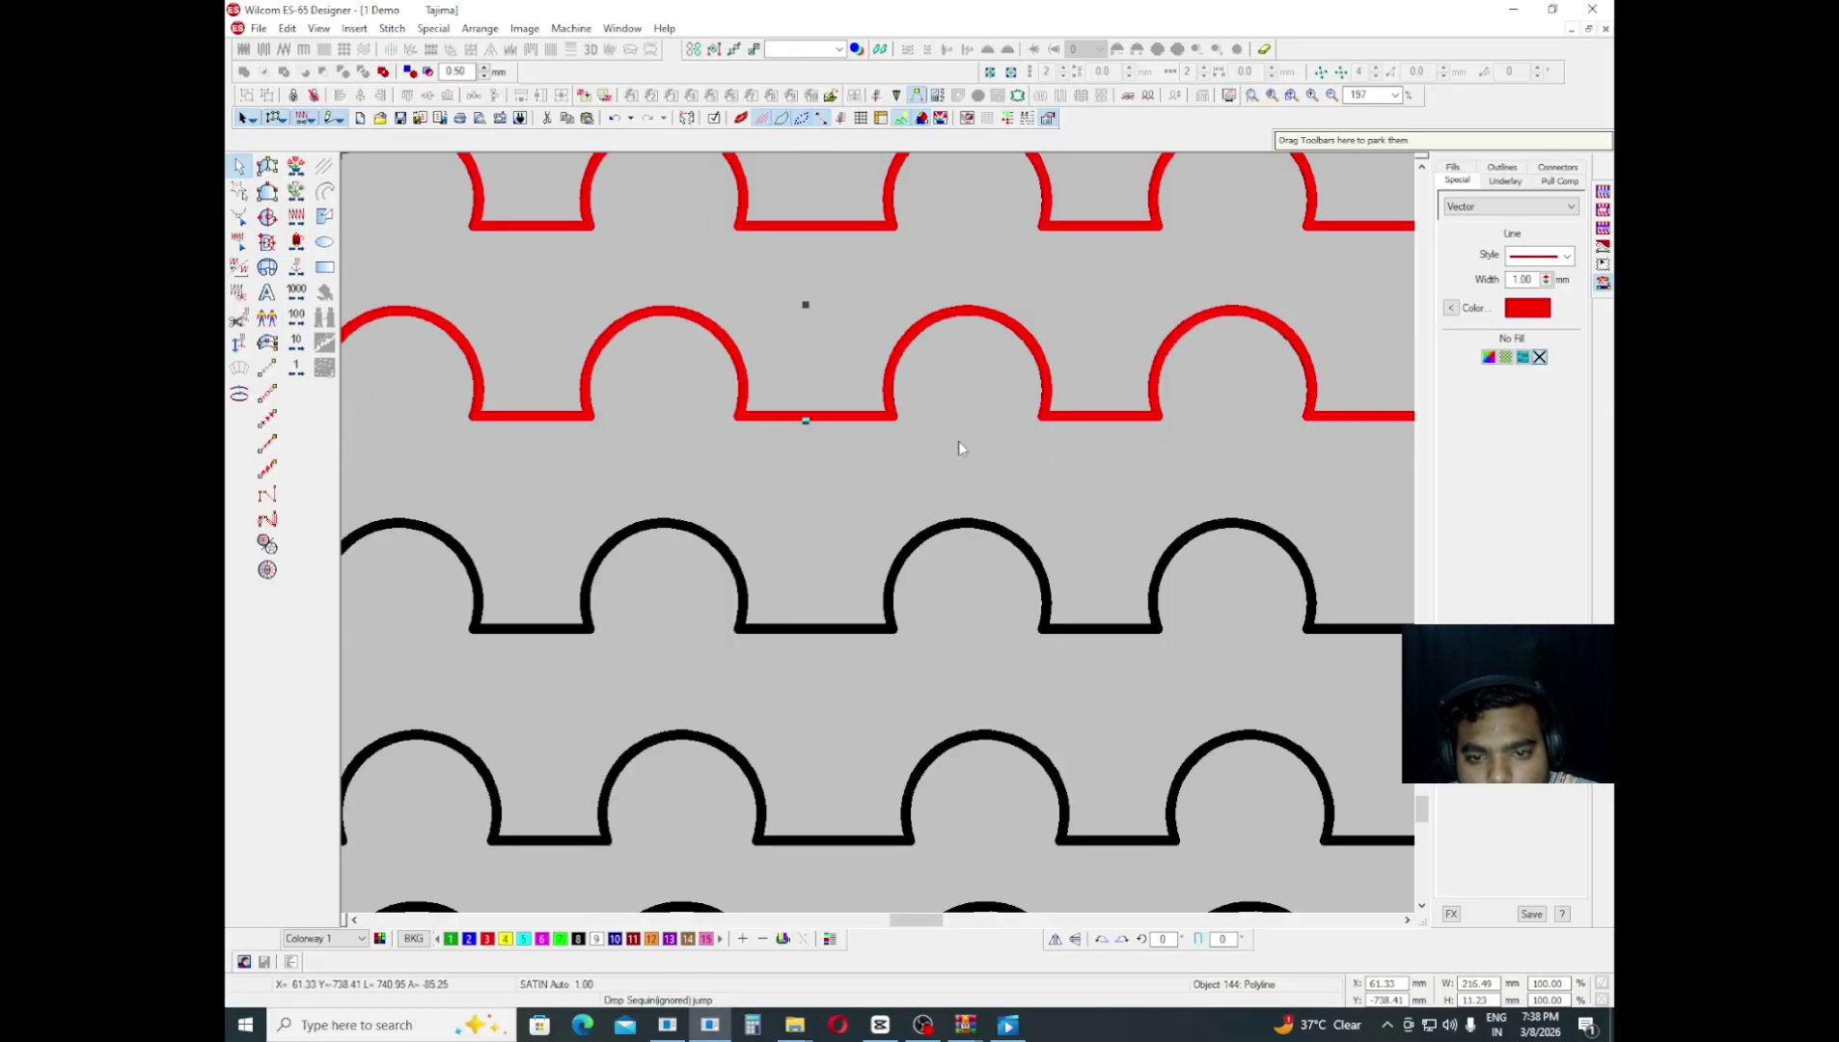
# - Duplicate the red trace onto the fifth and sixth scalloped lines
pyautogui.moveTo(943, 539)
pyautogui.mouseDown()
pyautogui.moveTo(940, 572)
pyautogui.moveTo(955, 539)
pyautogui.moveTo(932, 555)
pyautogui.mouseUp()
pyautogui.scroll(-4, 955, 540)
pyautogui.hotkey('shift', 'z')
pyautogui.hotkey('ctrl', 'z')
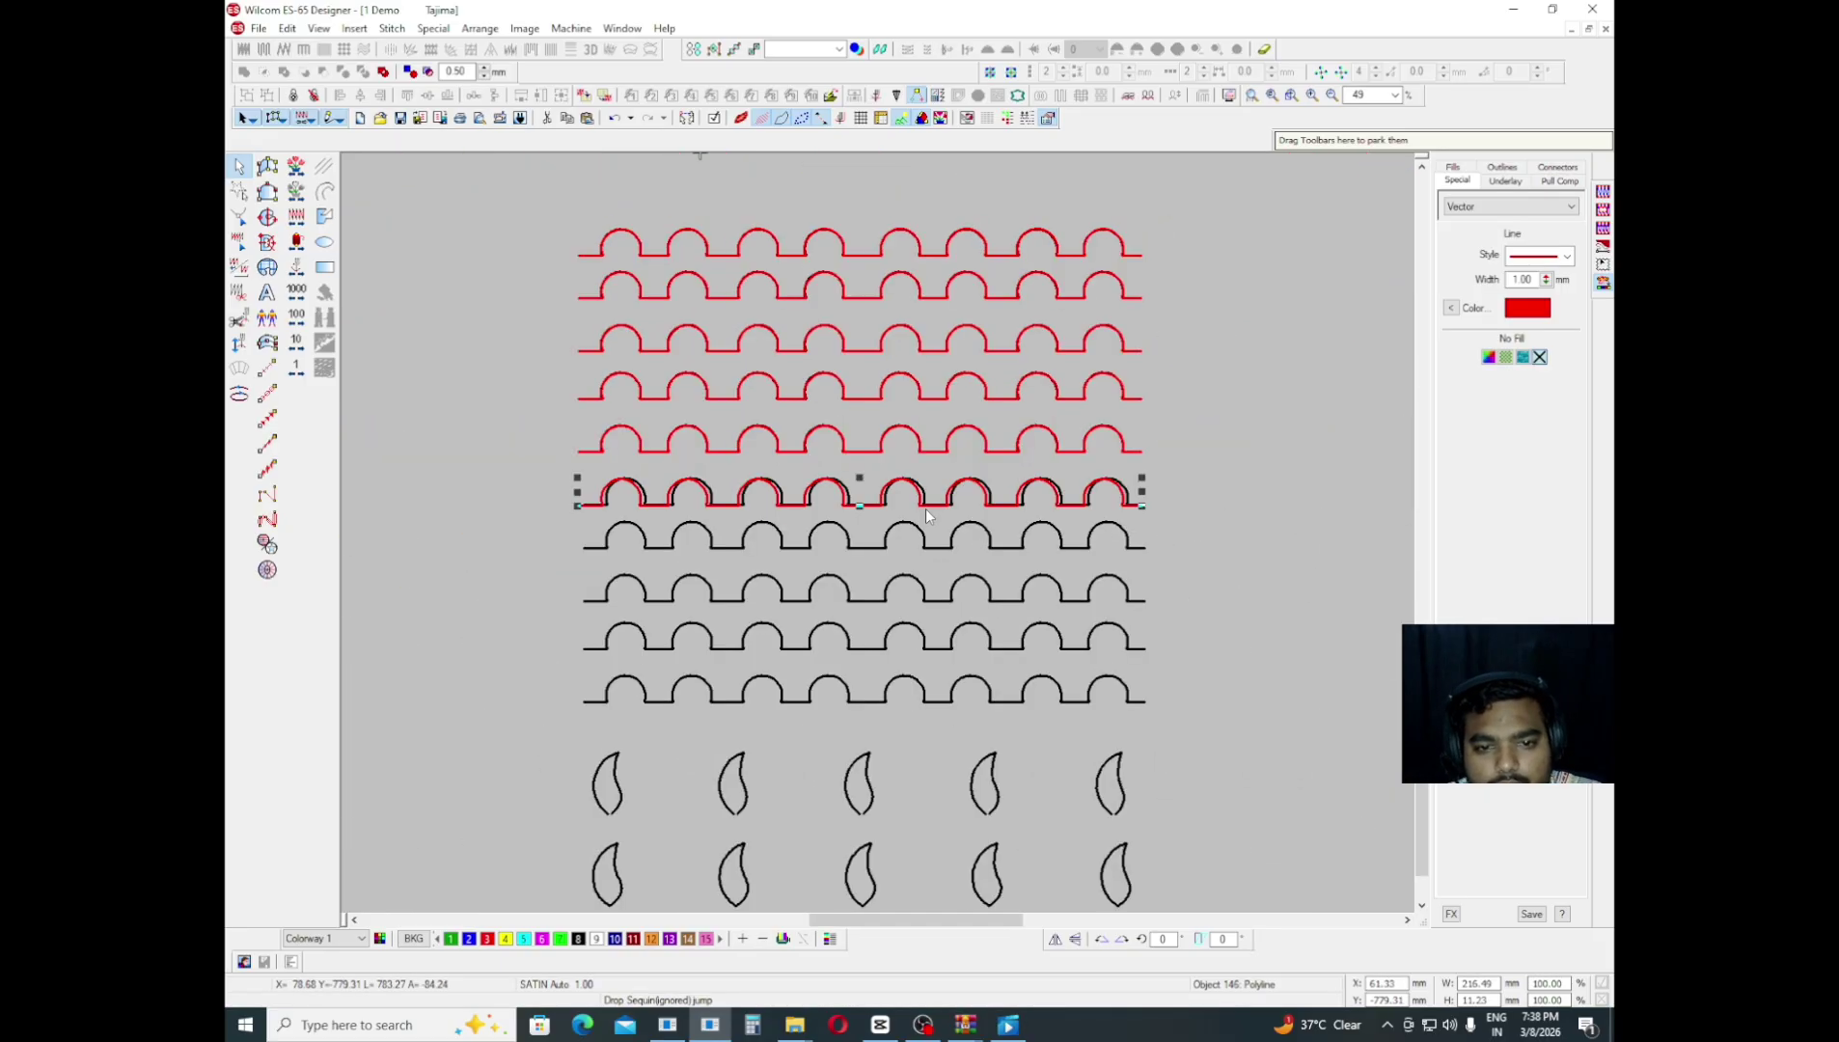
# - Nudge the sixth red trace sideways and slightly up until it exactly covers the offset black scalloped line
pyautogui.press('Right')
pyautogui.press('Right')
pyautogui.press('Right')
pyautogui.press('Right')
pyautogui.press('Right')
pyautogui.press('Right')
pyautogui.press('Right')
pyautogui.press('Right')
pyautogui.press('Right')
pyautogui.press('Right')
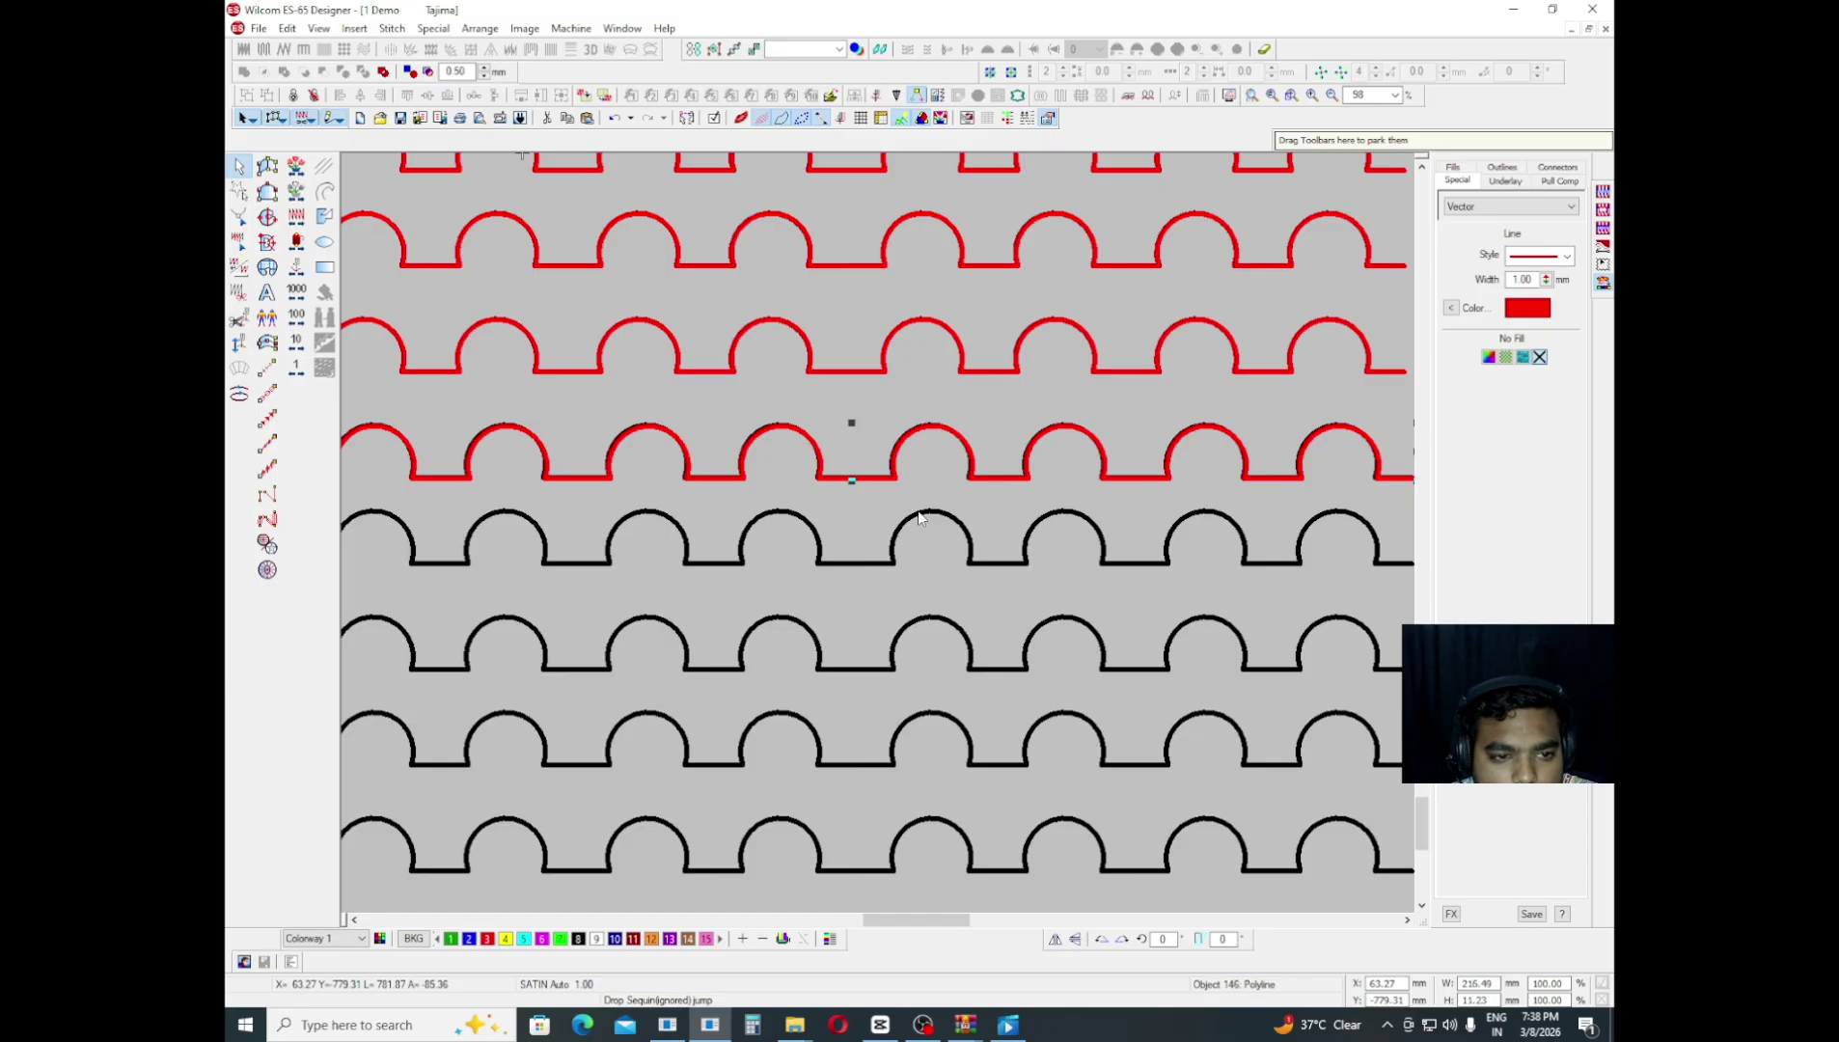
pyautogui.press('Left')
pyautogui.press('Up')
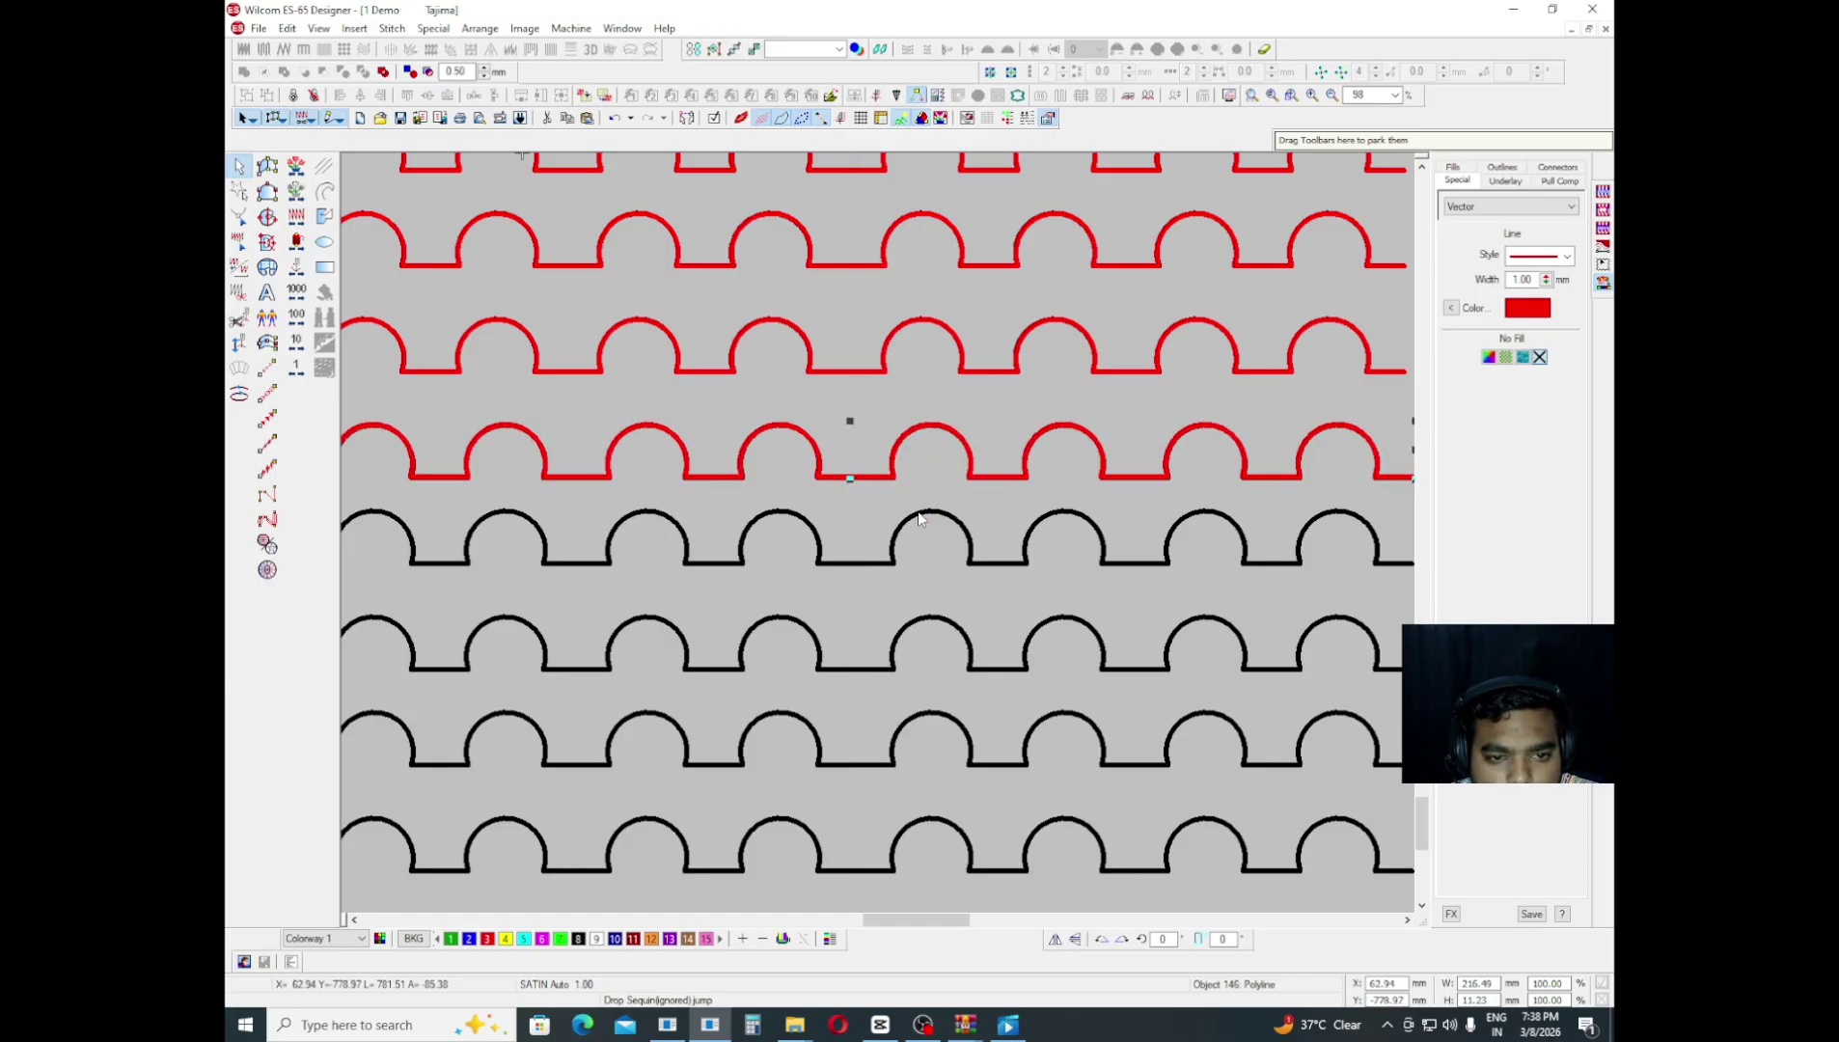
pyautogui.scroll(3, 910, 495)
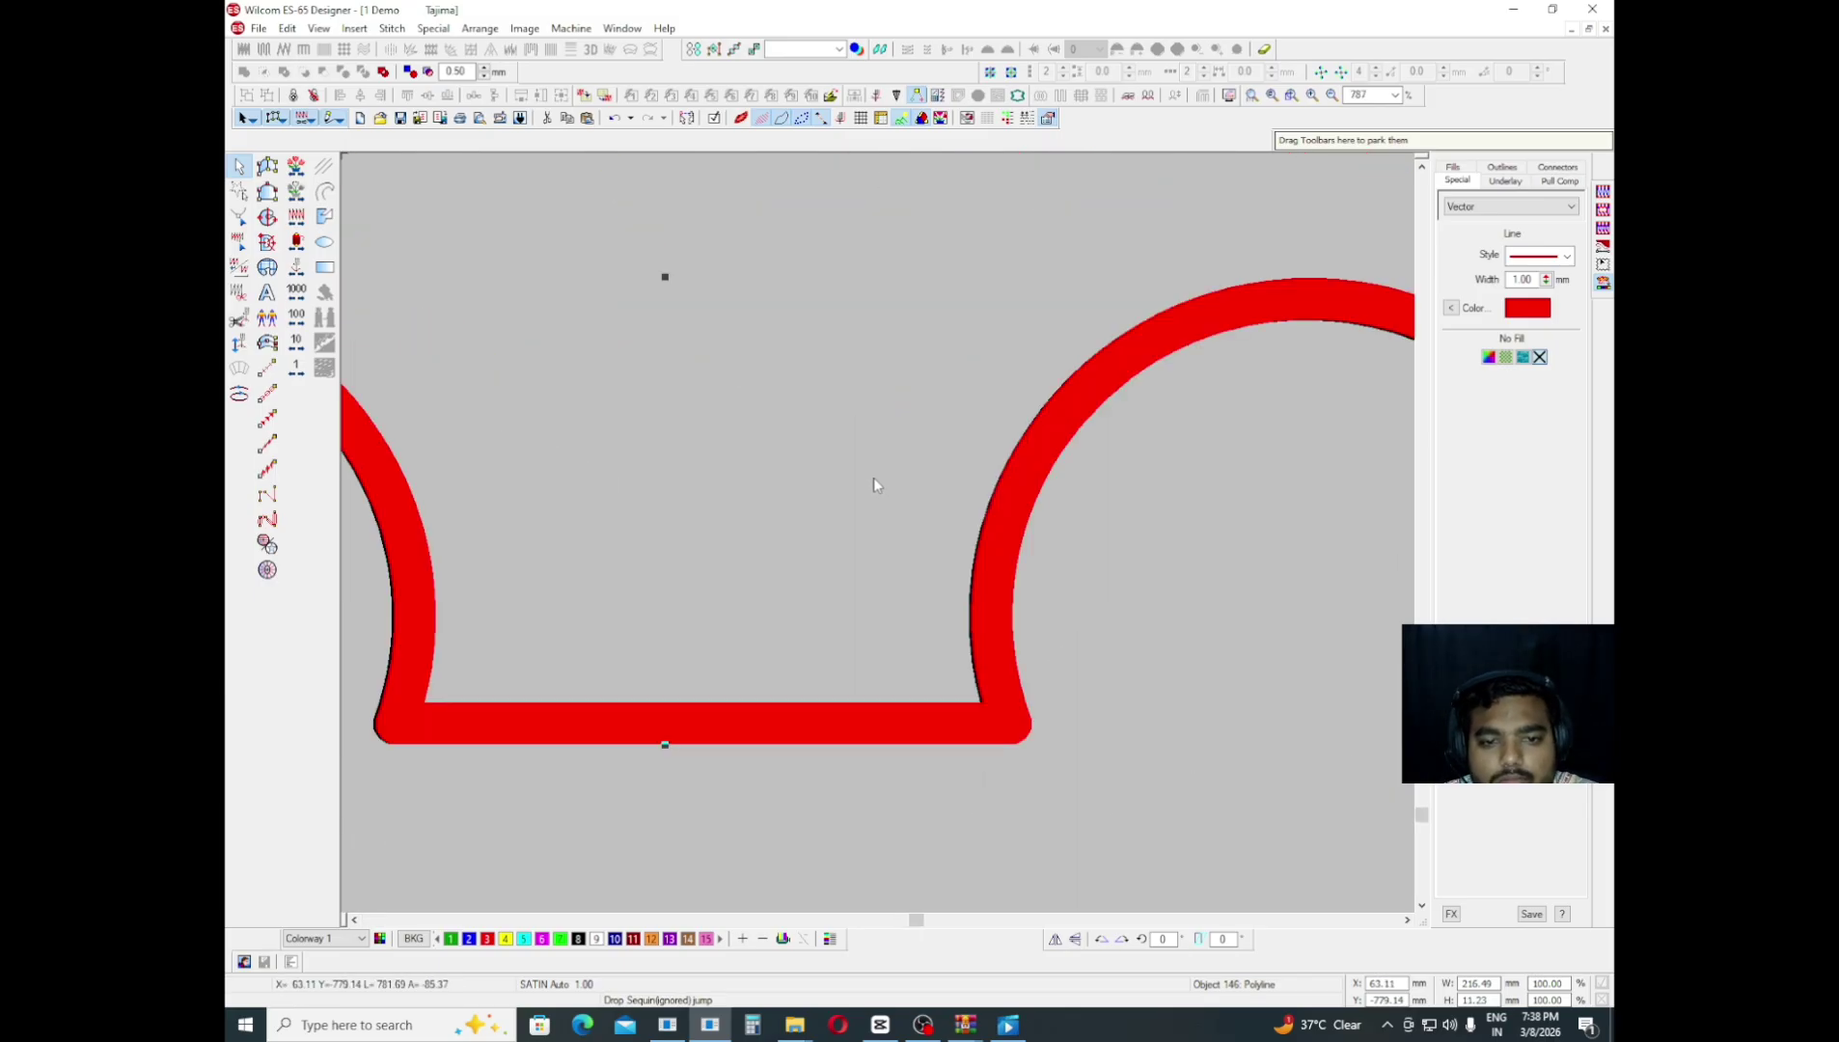
pyautogui.press('Left')
pyautogui.press('Left')
pyautogui.press('Left')
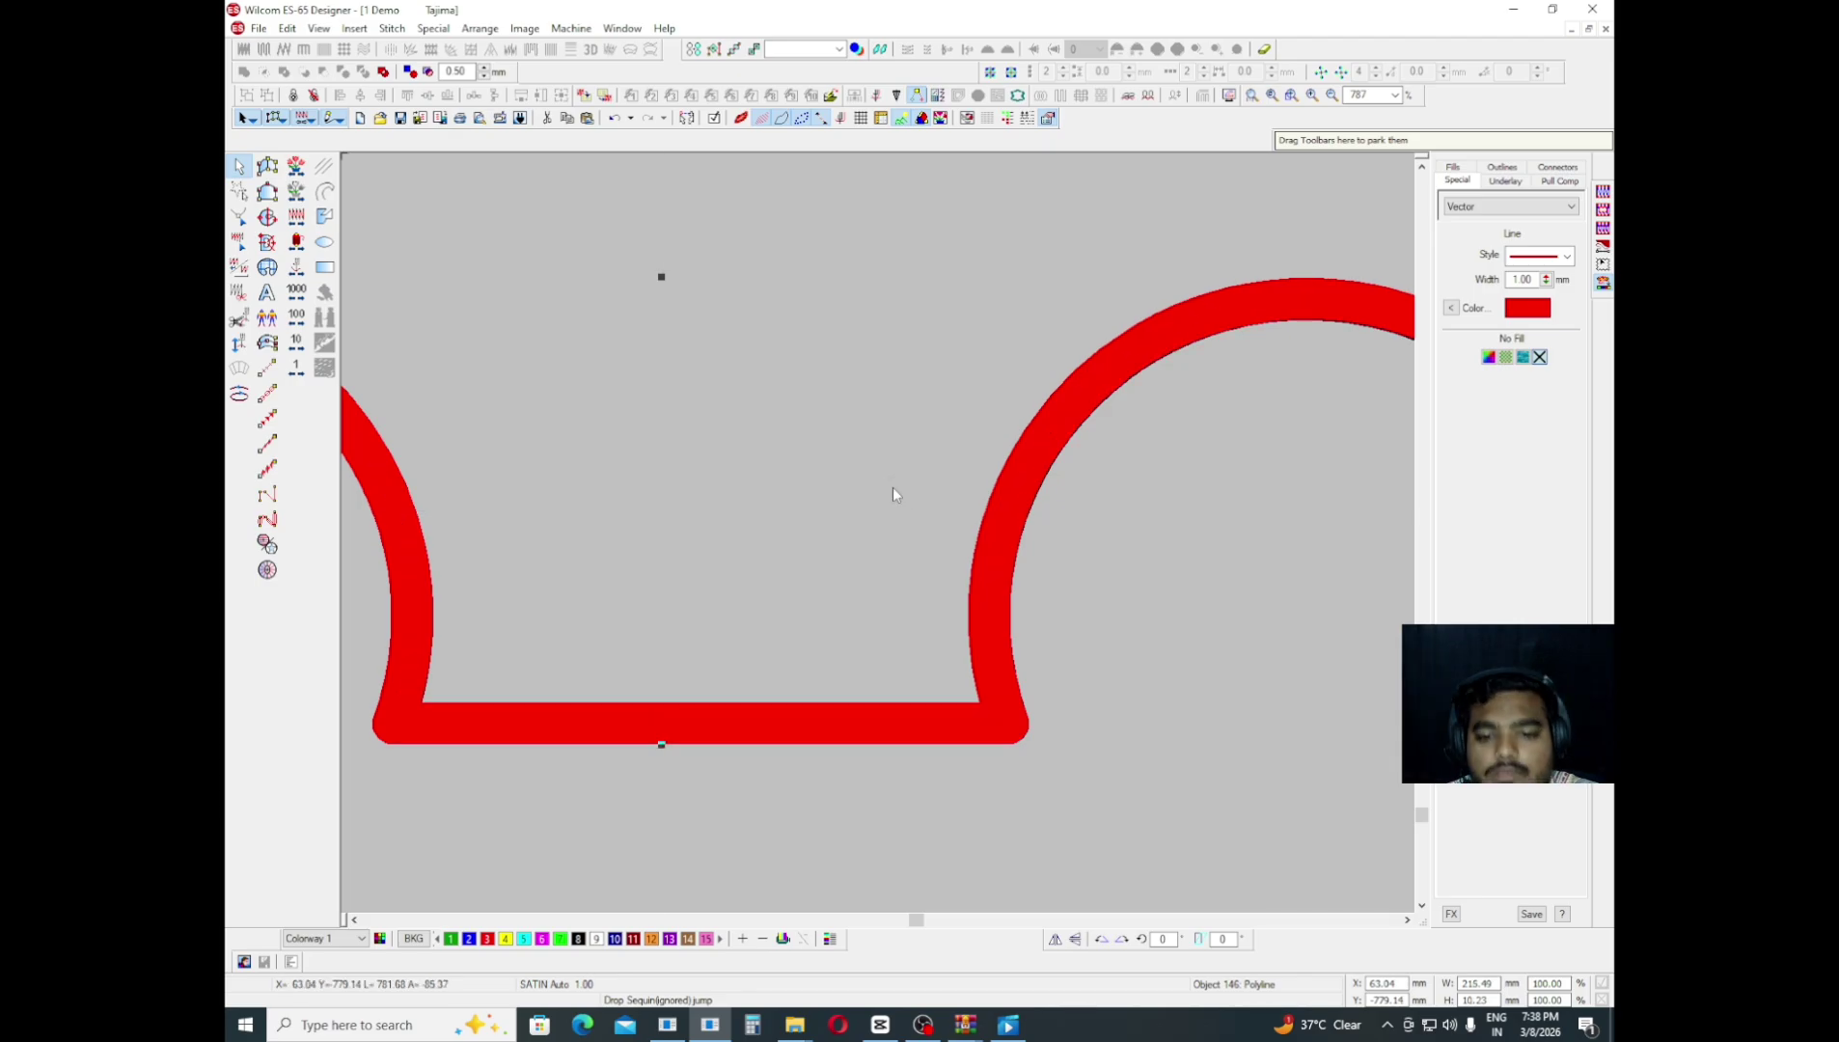
# - Place another copy of the red trace over the seventh scalloped line
pyautogui.scroll(-3, 885, 423)
pyautogui.click(884, 423)
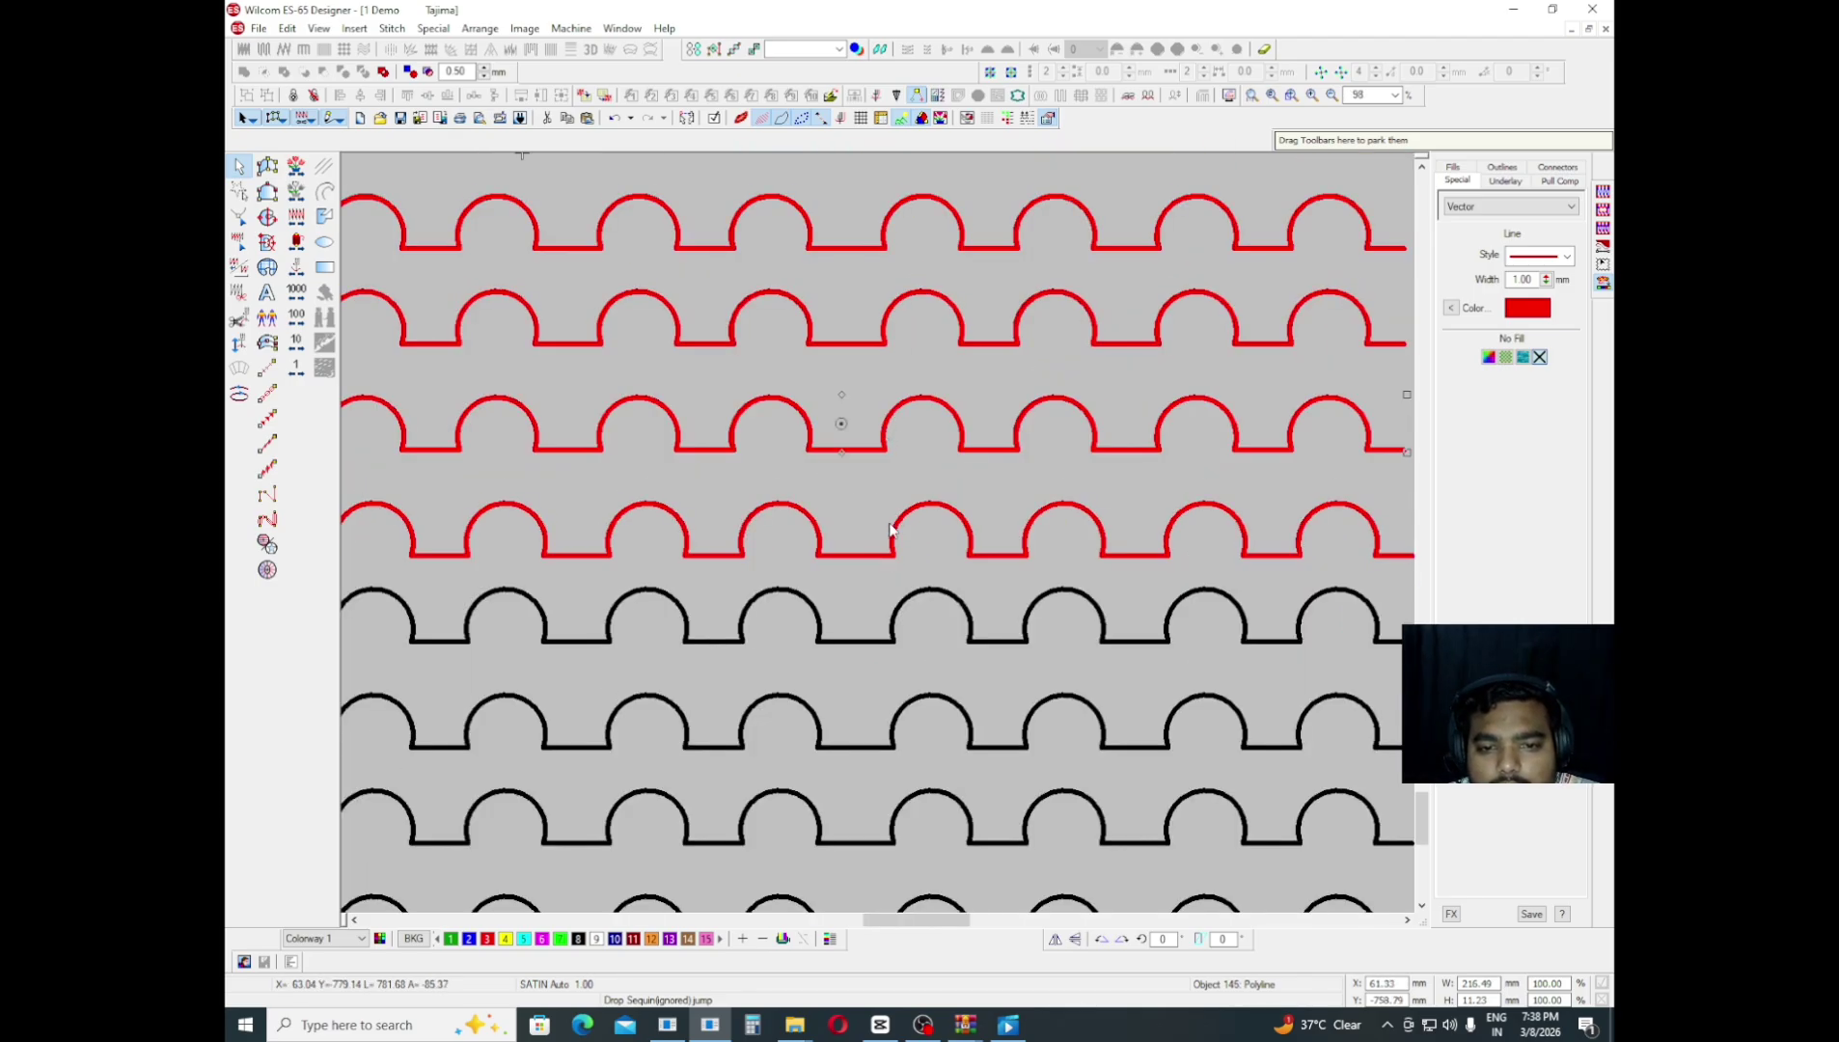
pyautogui.scroll(-2, 873, 483)
pyautogui.scroll(3, 855, 407)
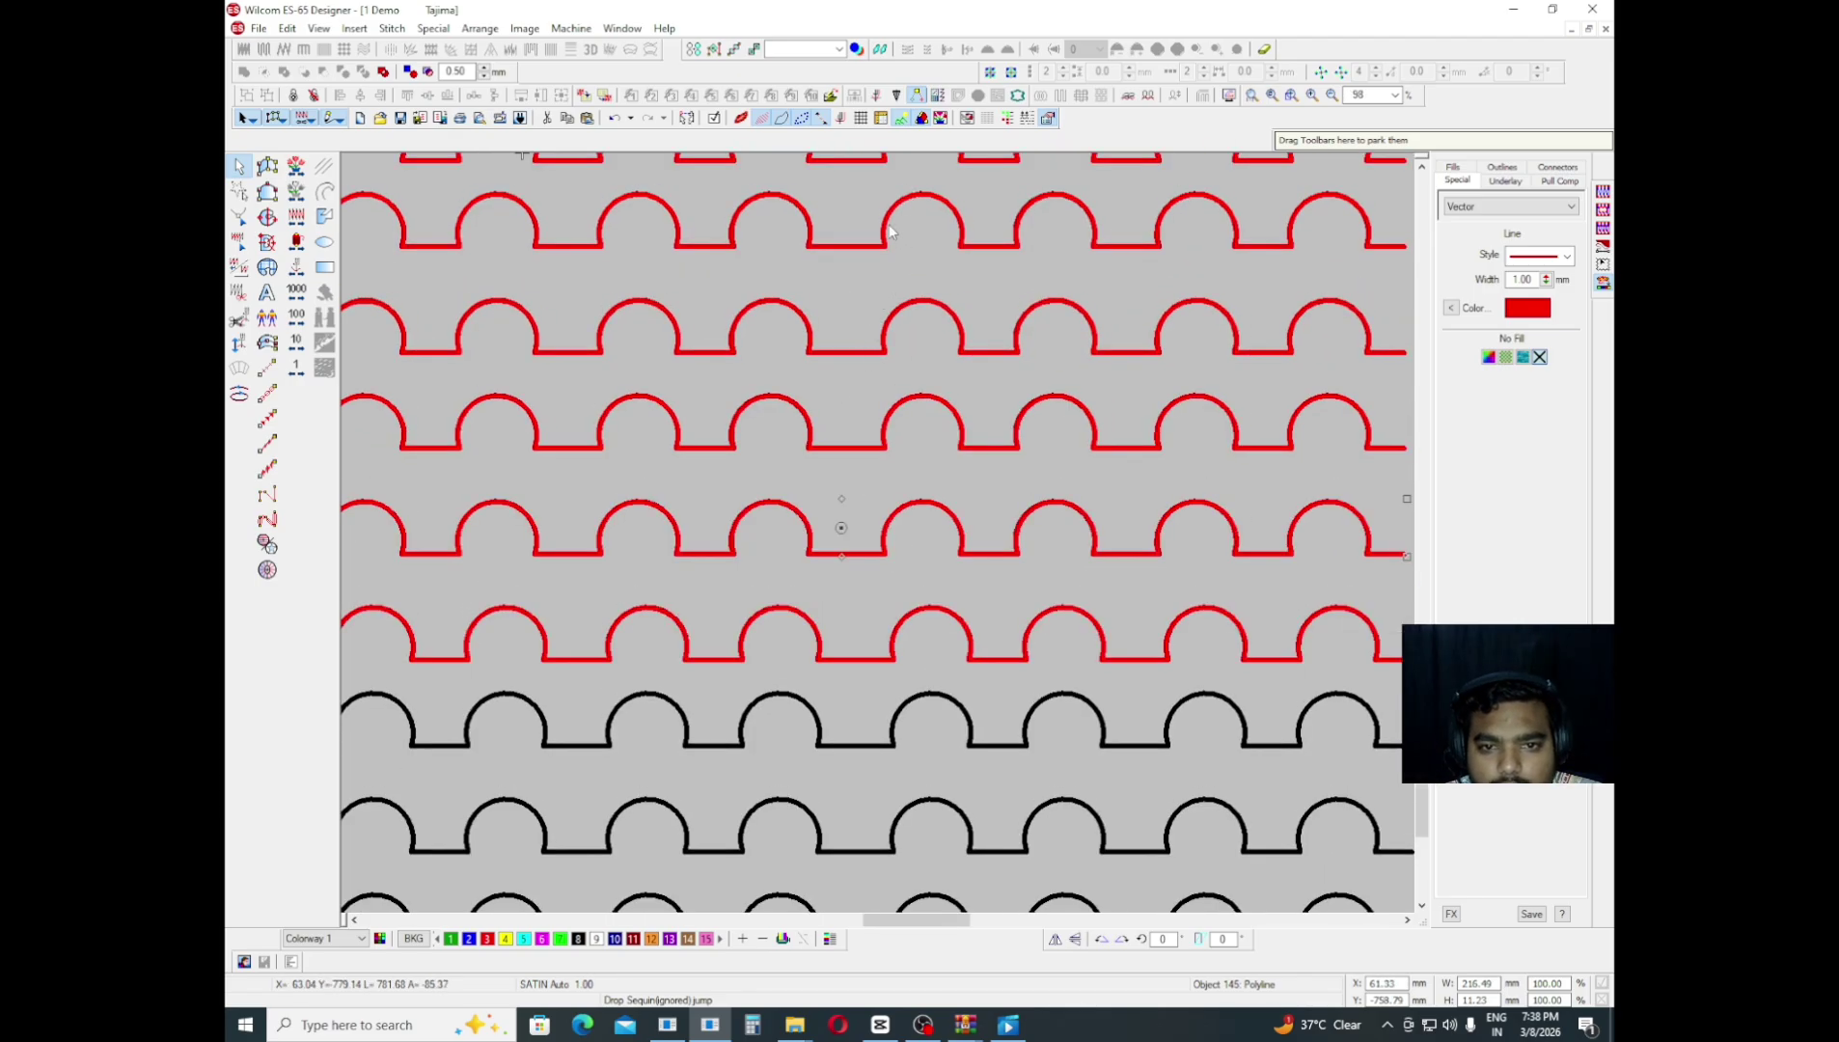
pyautogui.scroll(-2, 881, 362)
pyautogui.moveTo(849, 424); pyautogui.dragTo(814, 500)
# - Nudge the seventh red trace right and slightly up to align it with the black scallops beneath
pyautogui.press('z')
pyautogui.press('Right')
pyautogui.press('Right')
pyautogui.press('Right')
pyautogui.press('Right')
pyautogui.press('Right')
pyautogui.press('Right')
pyautogui.press('Right')
pyautogui.press('Right')
pyautogui.press('Right')
pyautogui.press('Right')
pyautogui.press('Right')
pyautogui.press('Right')
pyautogui.press('Right')
pyautogui.press('Right')
pyautogui.press('Right')
pyautogui.press('Right')
pyautogui.press('Right')
pyautogui.press('Right')
pyautogui.press('Right')
pyautogui.press('Right')
pyautogui.press('Up')
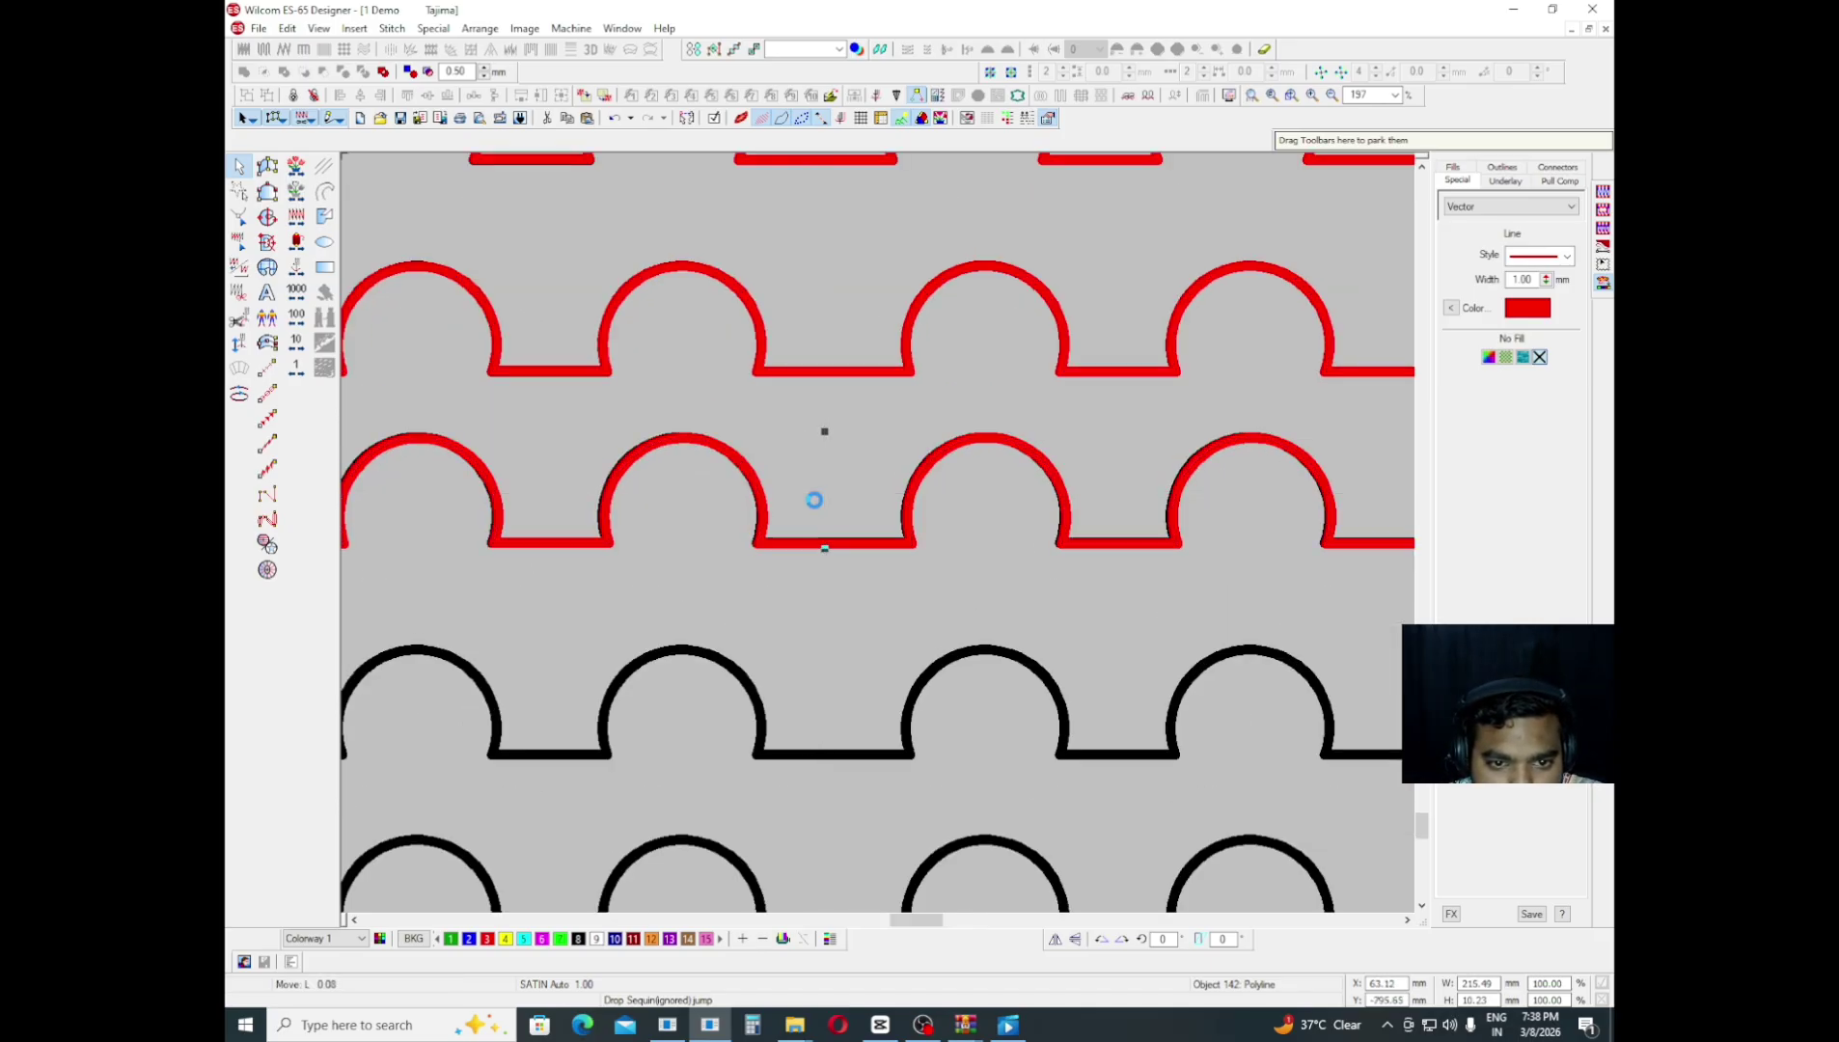
pyautogui.scroll(-1, 828, 508)
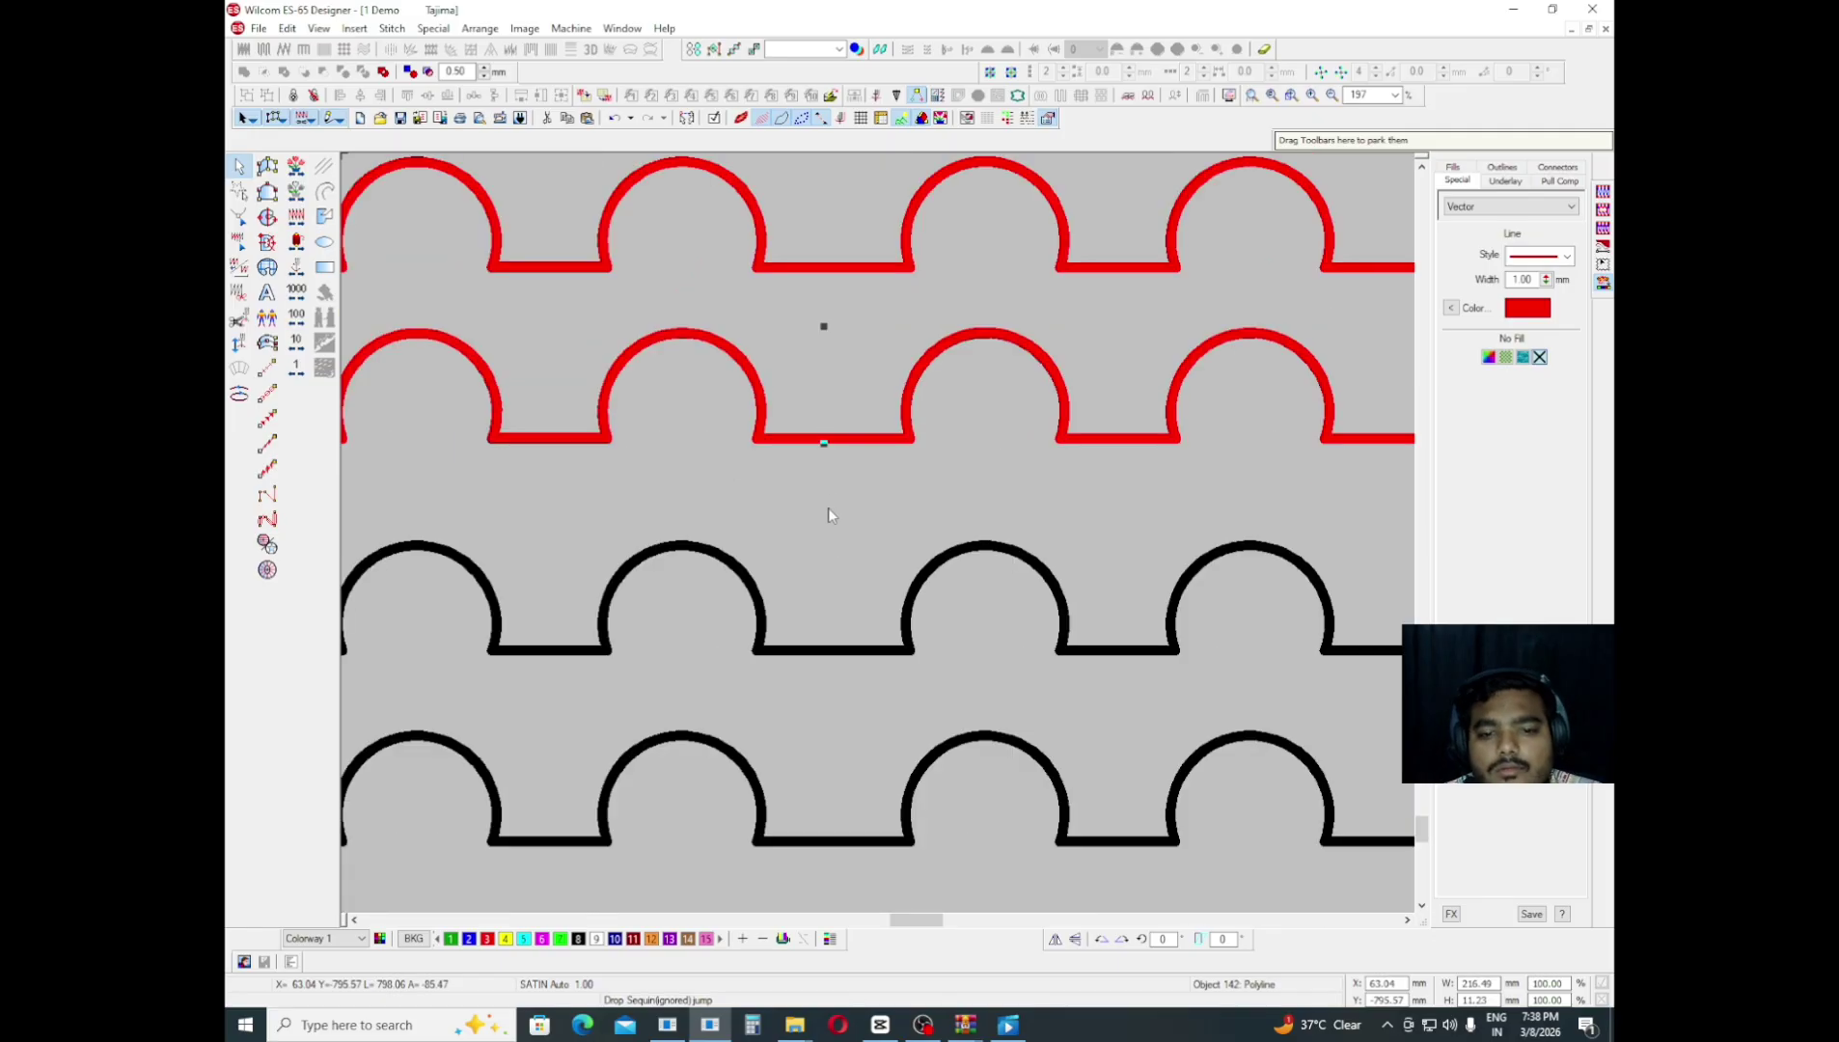
# - Place another copy of the red trace over the eighth scalloped line from the top
pyautogui.moveTo(826, 439); pyautogui.dragTo(825, 707)
pyautogui.hotkey('ctrl', 'z')
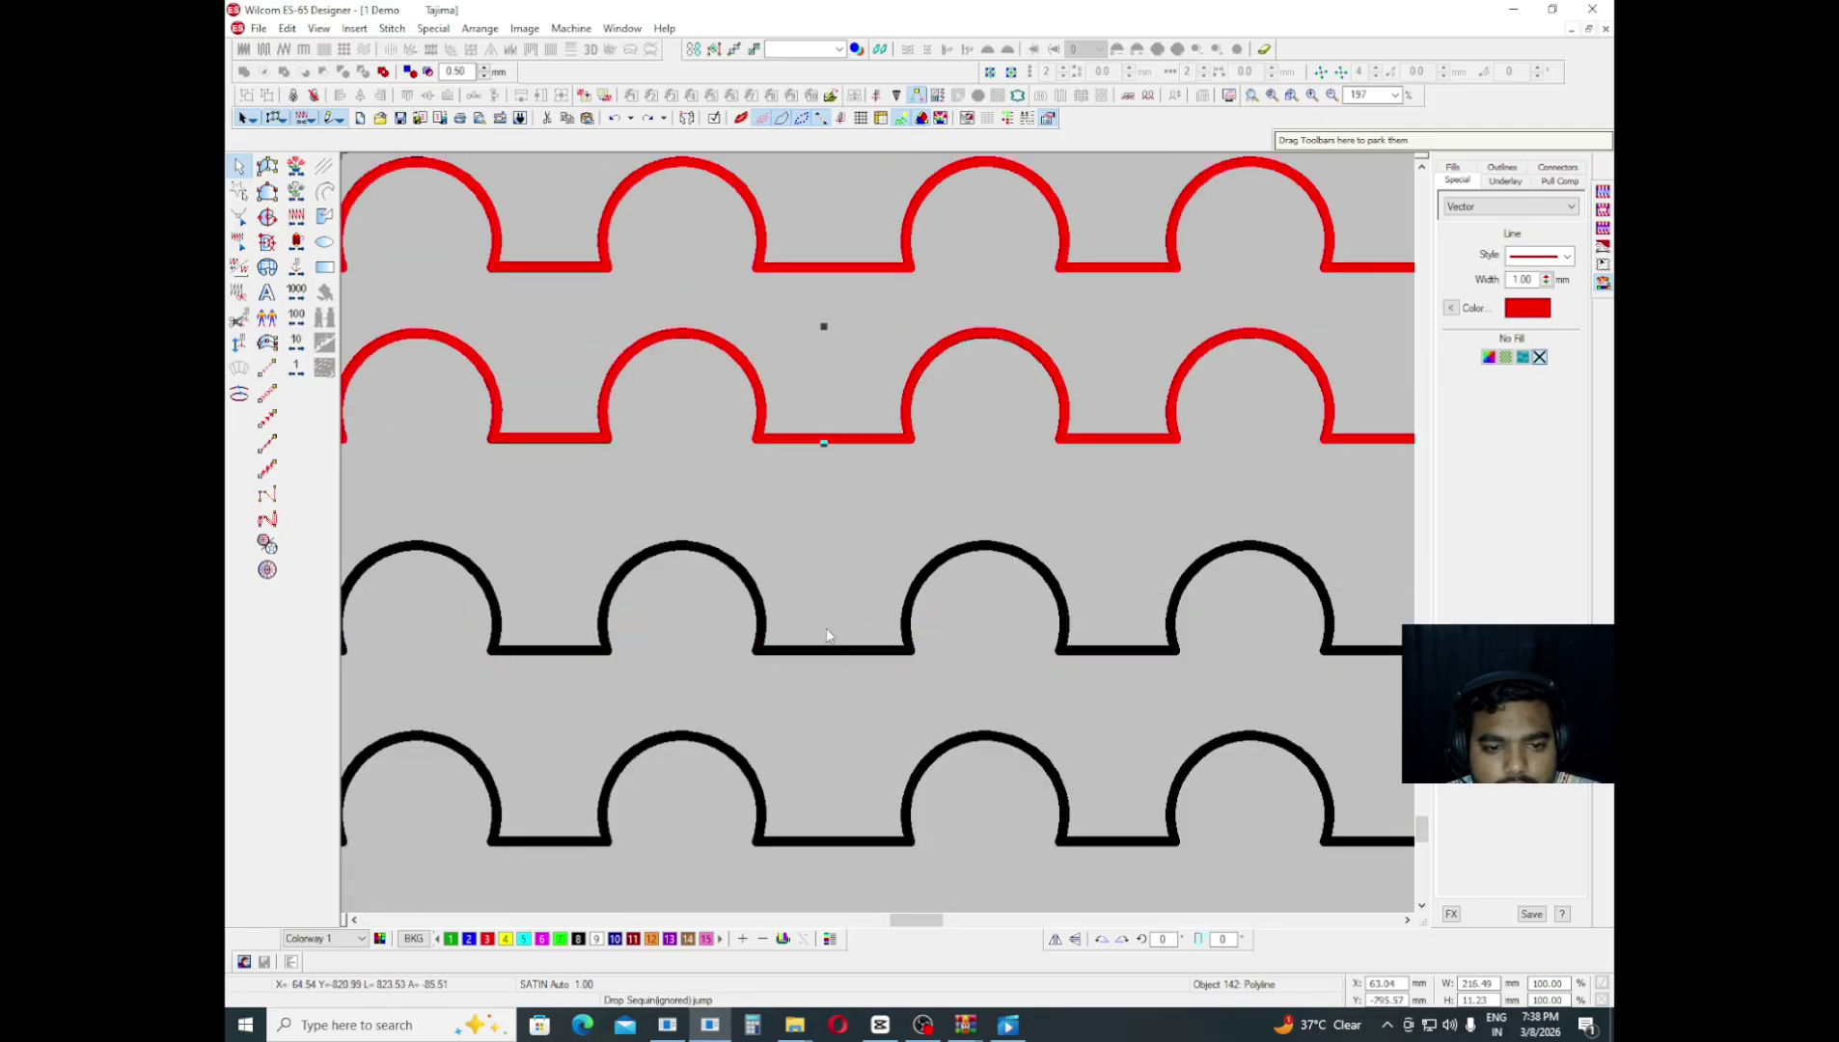
pyautogui.moveTo(825, 439); pyautogui.dragTo(811, 597)
pyautogui.scroll(-6, 813, 619)
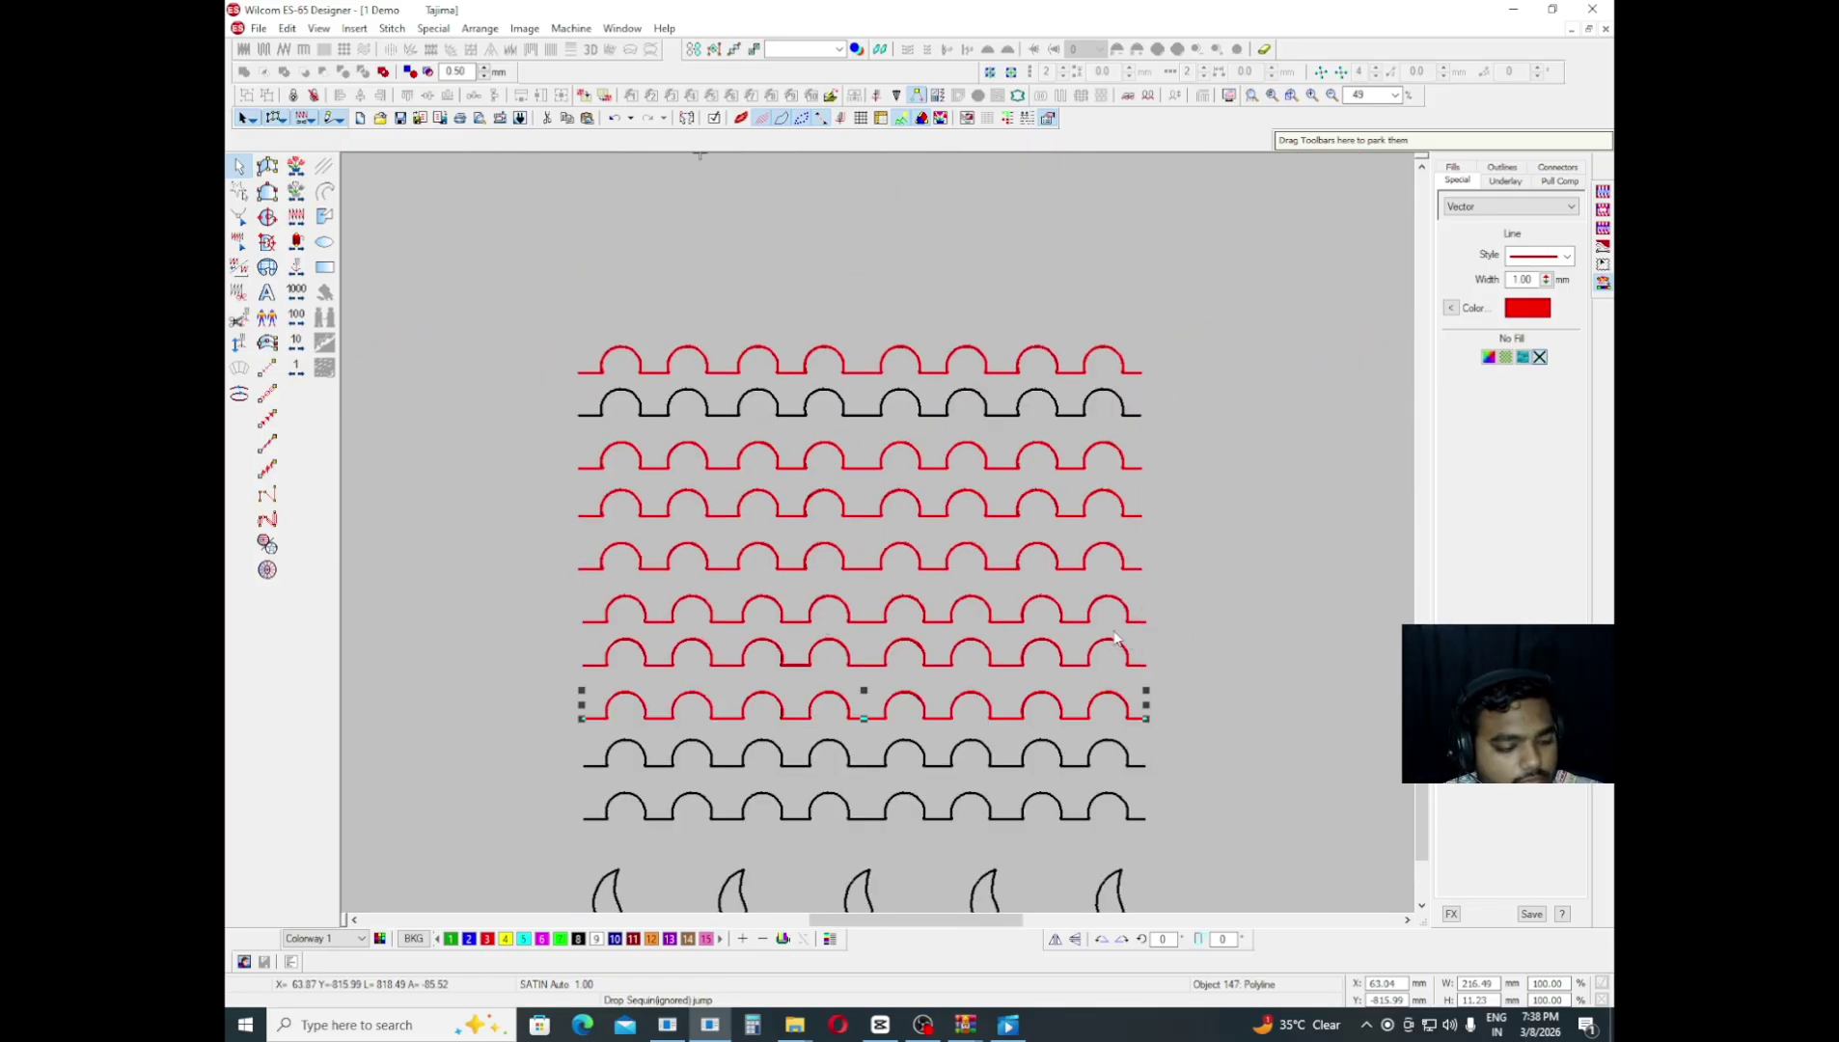
# - Duplicate the red trace onto the skipped black second scalloped line near the top of the group
pyautogui.hotkey('ctrl', 'd')
pyautogui.moveTo(797, 447); pyautogui.dragTo(797, 410)
pyautogui.scroll(6, 862, 431)
pyautogui.press('z')
pyautogui.scroll(-1, 895, 540)
# - Move the second line's red trace left and slightly down until it exactly covers the black scallops
pyautogui.press('Left')
pyautogui.press('Left')
pyautogui.press('Left')
pyautogui.press('Left')
pyautogui.press('Left')
pyautogui.press('Left')
pyautogui.press('Left')
pyautogui.press('Left')
pyautogui.press('Left')
pyautogui.press('Left')
pyautogui.press('Left')
pyautogui.press('Left')
pyautogui.press('Left')
pyautogui.press('Left')
pyautogui.press('Left')
pyautogui.press('Left')
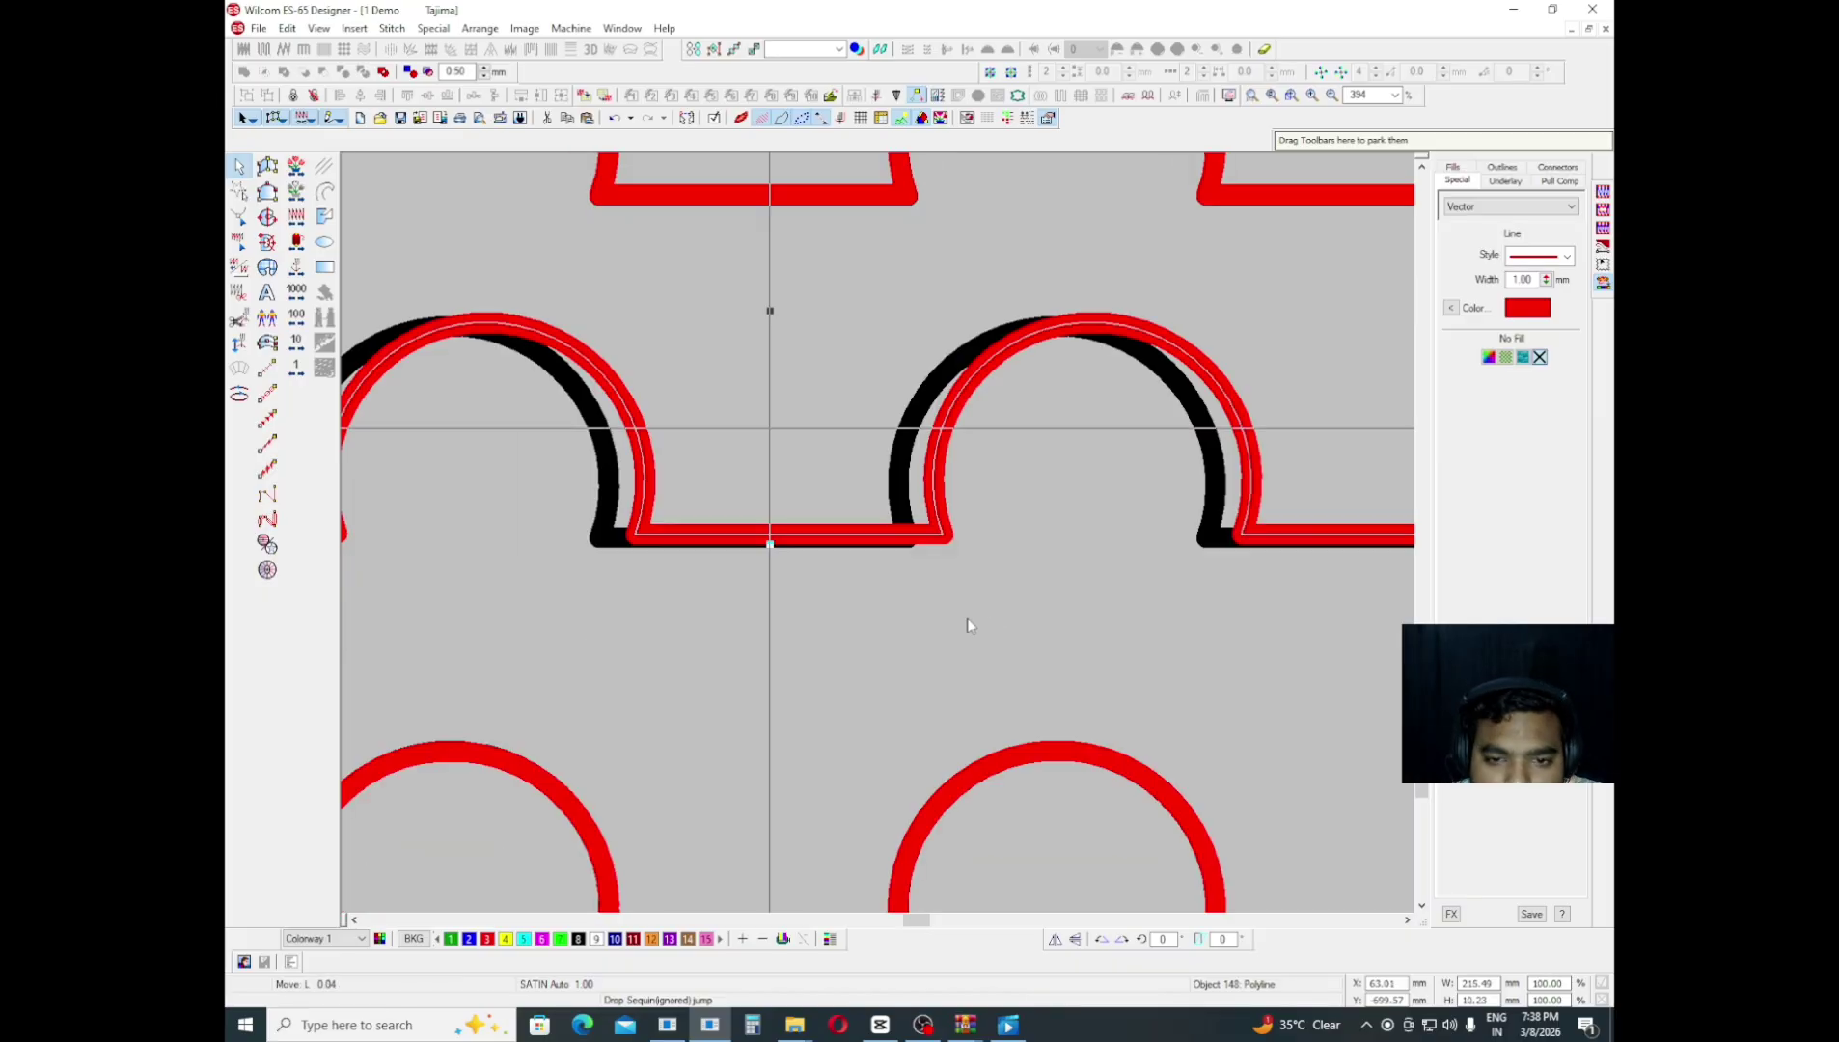
pyautogui.moveTo(926, 541); pyautogui.dragTo(927, 540)
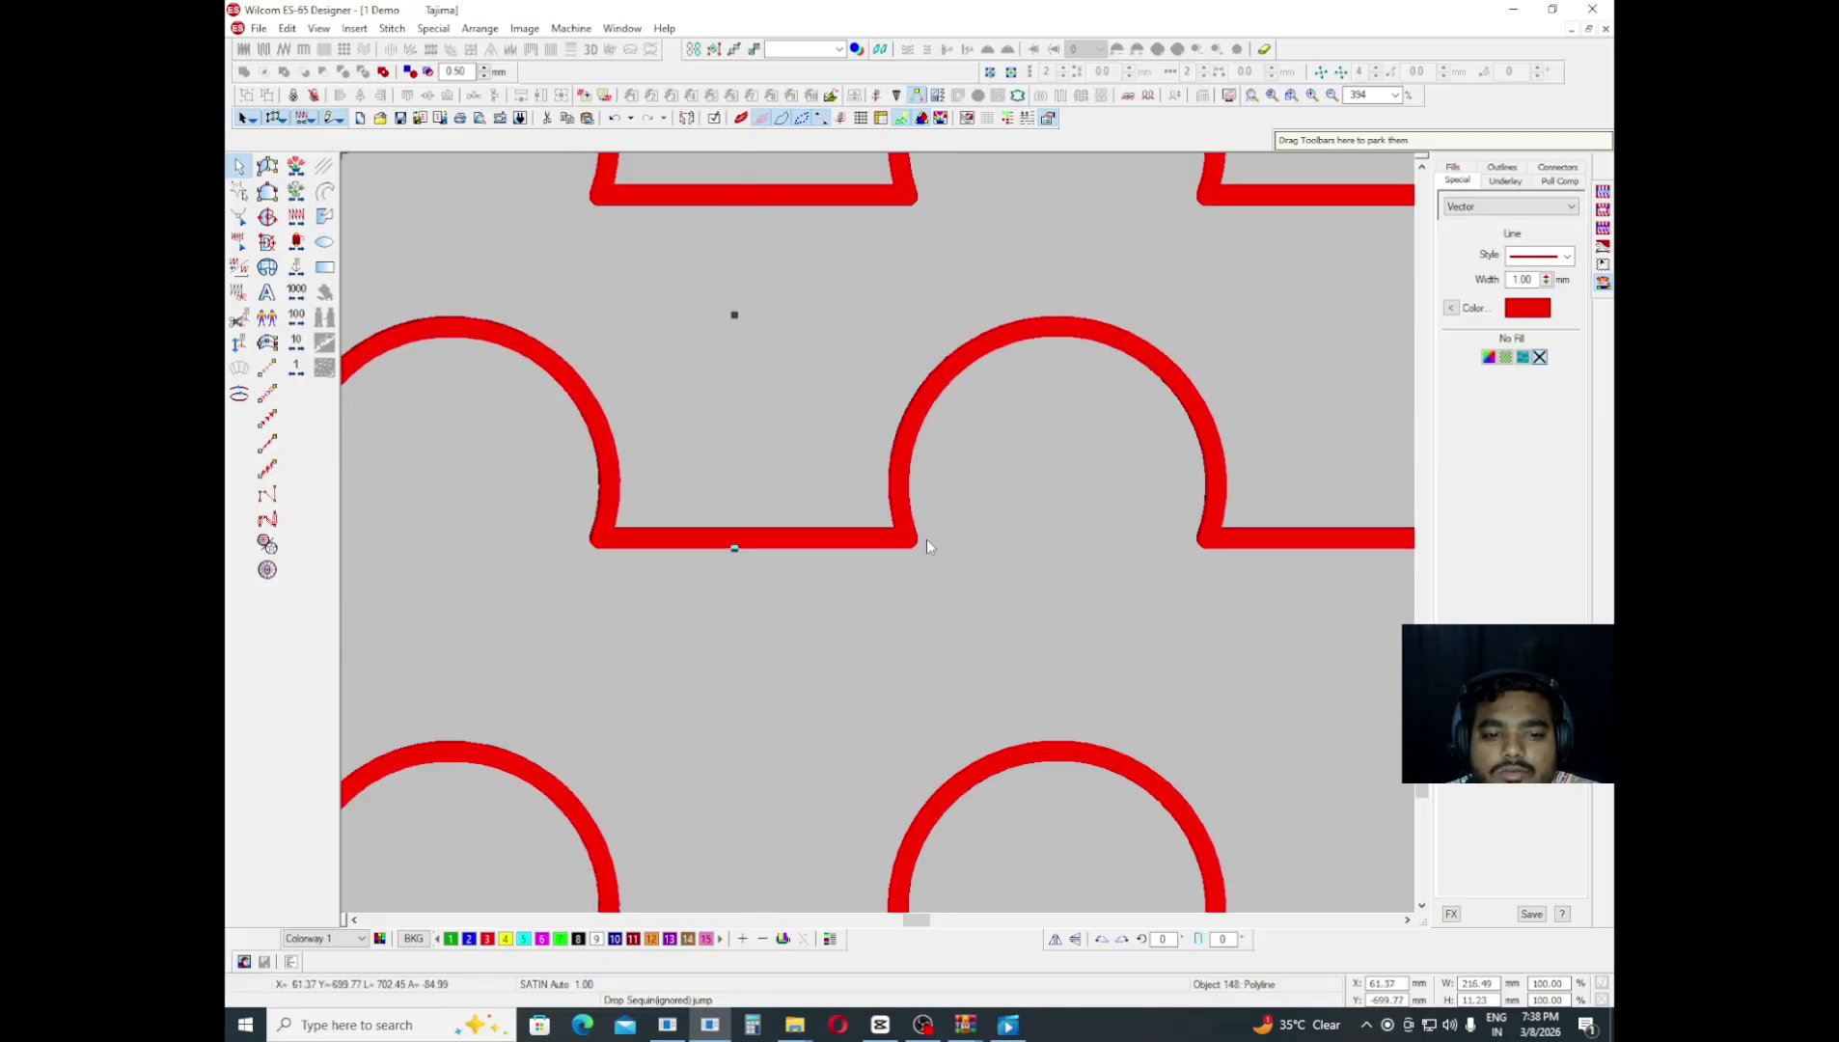
# - Select the seventh and eighth red traces together and place copies of both over the ninth and tenth scalloped lines
pyautogui.hotkey('shift', 'z')
pyautogui.hotkey('shift', 'z')
pyautogui.hotkey('shift', 'z')
pyautogui.scroll(-3, 911, 547)
pyautogui.press('z')
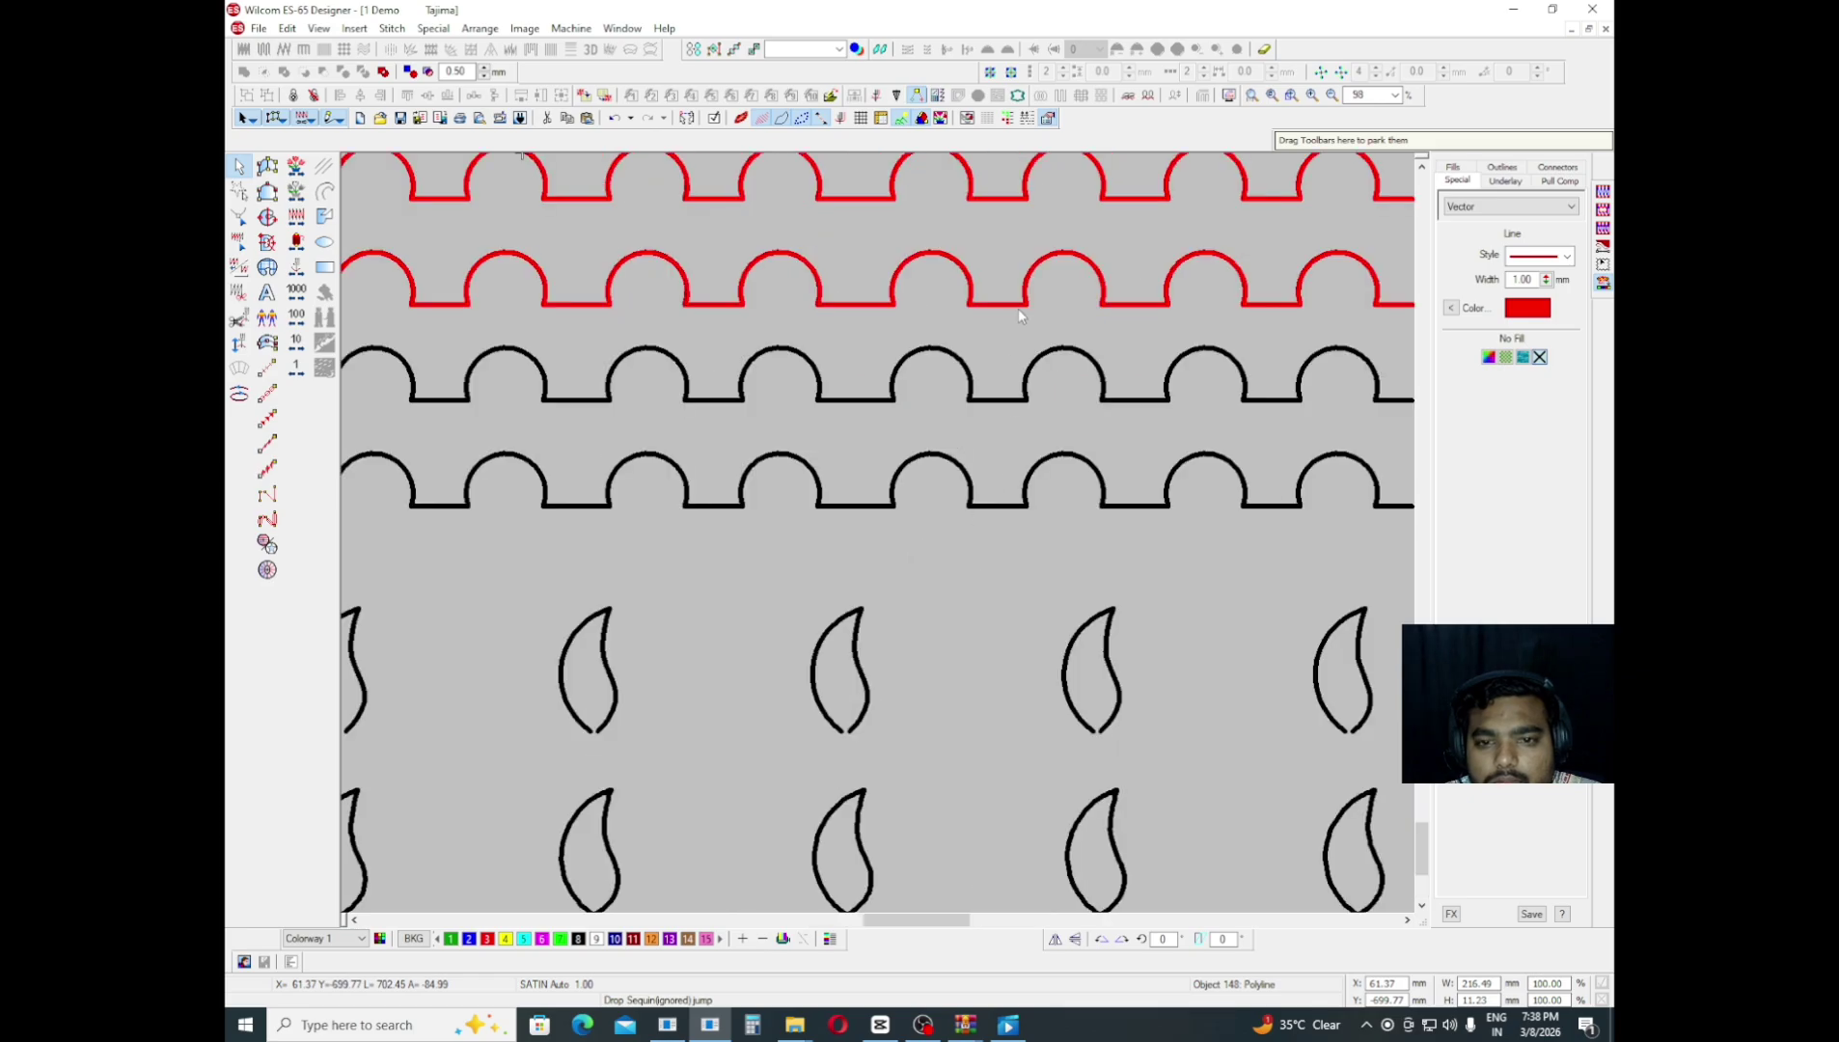
pyautogui.click(1011, 300)
pyautogui.hotkey('shift', 'z')
pyautogui.keyDown('ctrl'); pyautogui.click(962, 345); pyautogui.keyUp('ctrl')
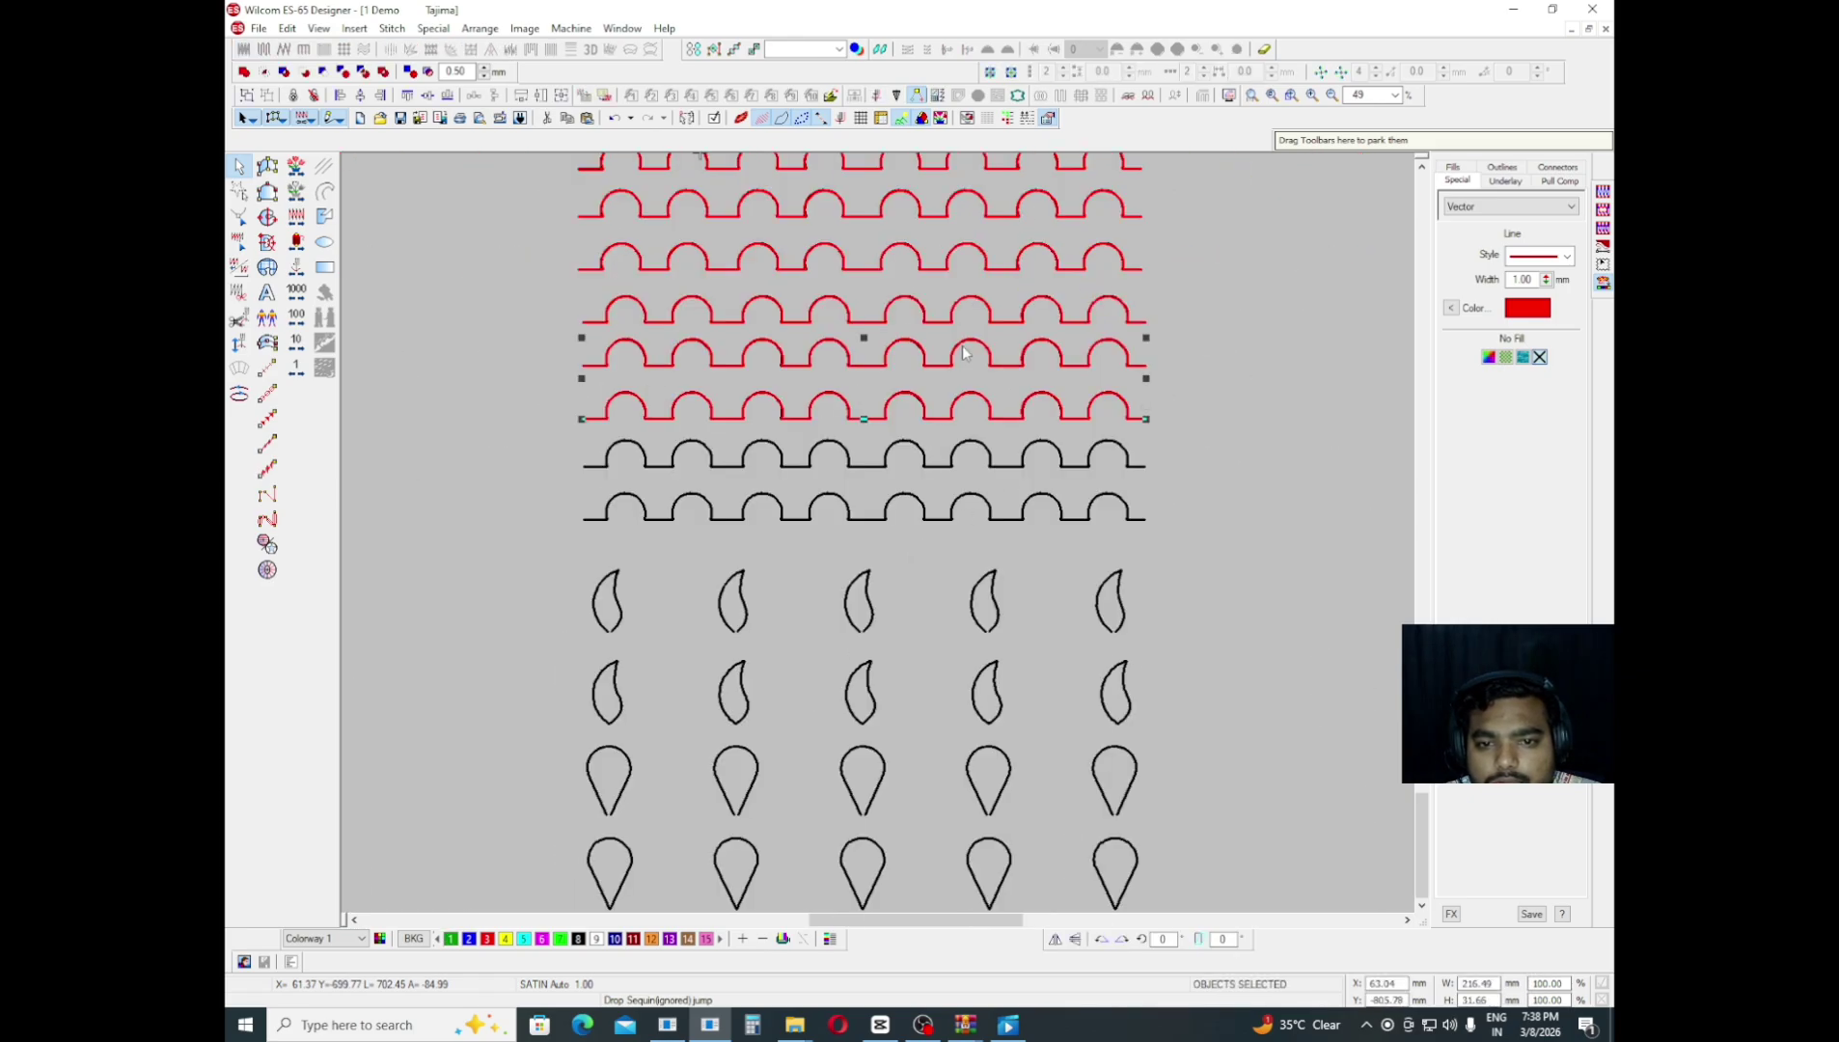
pyautogui.moveTo(963, 344); pyautogui.dragTo(795, 518)
pyautogui.hotkey('ctrl', 'z')
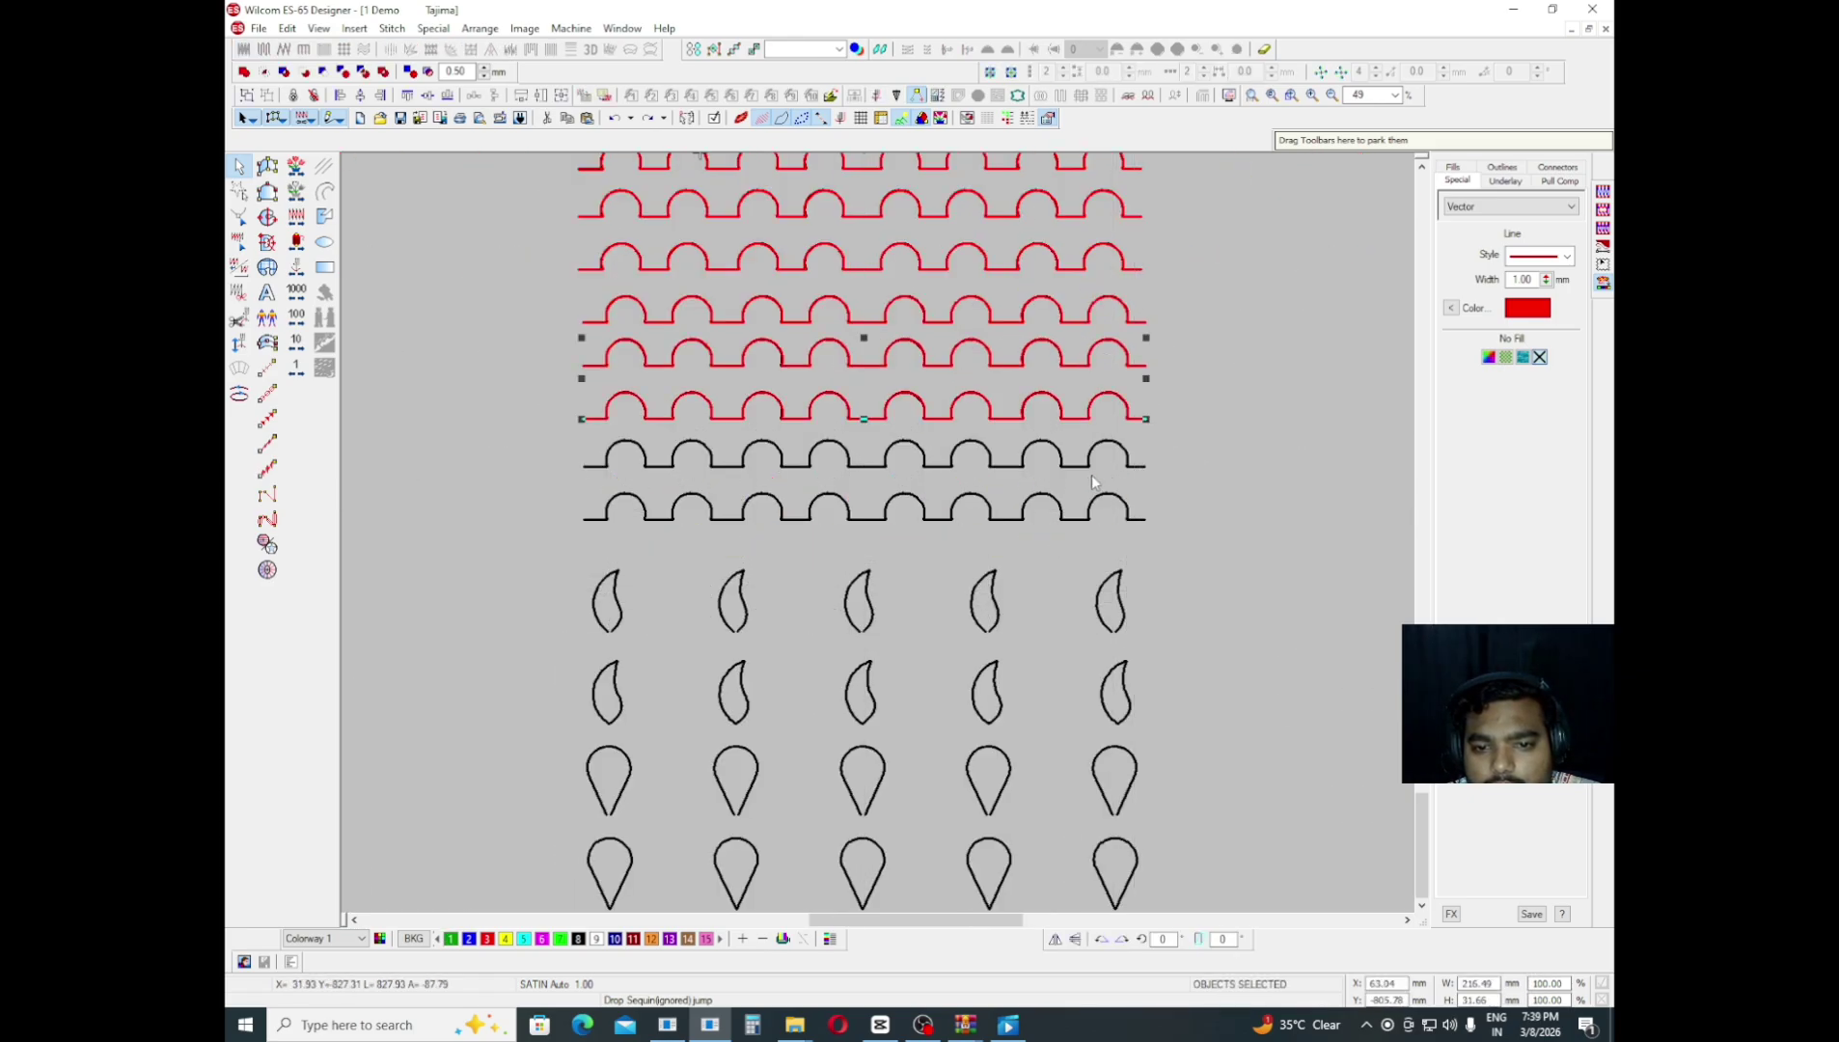
pyautogui.moveTo(1137, 458); pyautogui.dragTo(742, 526)
pyautogui.scroll(2, 740, 525)
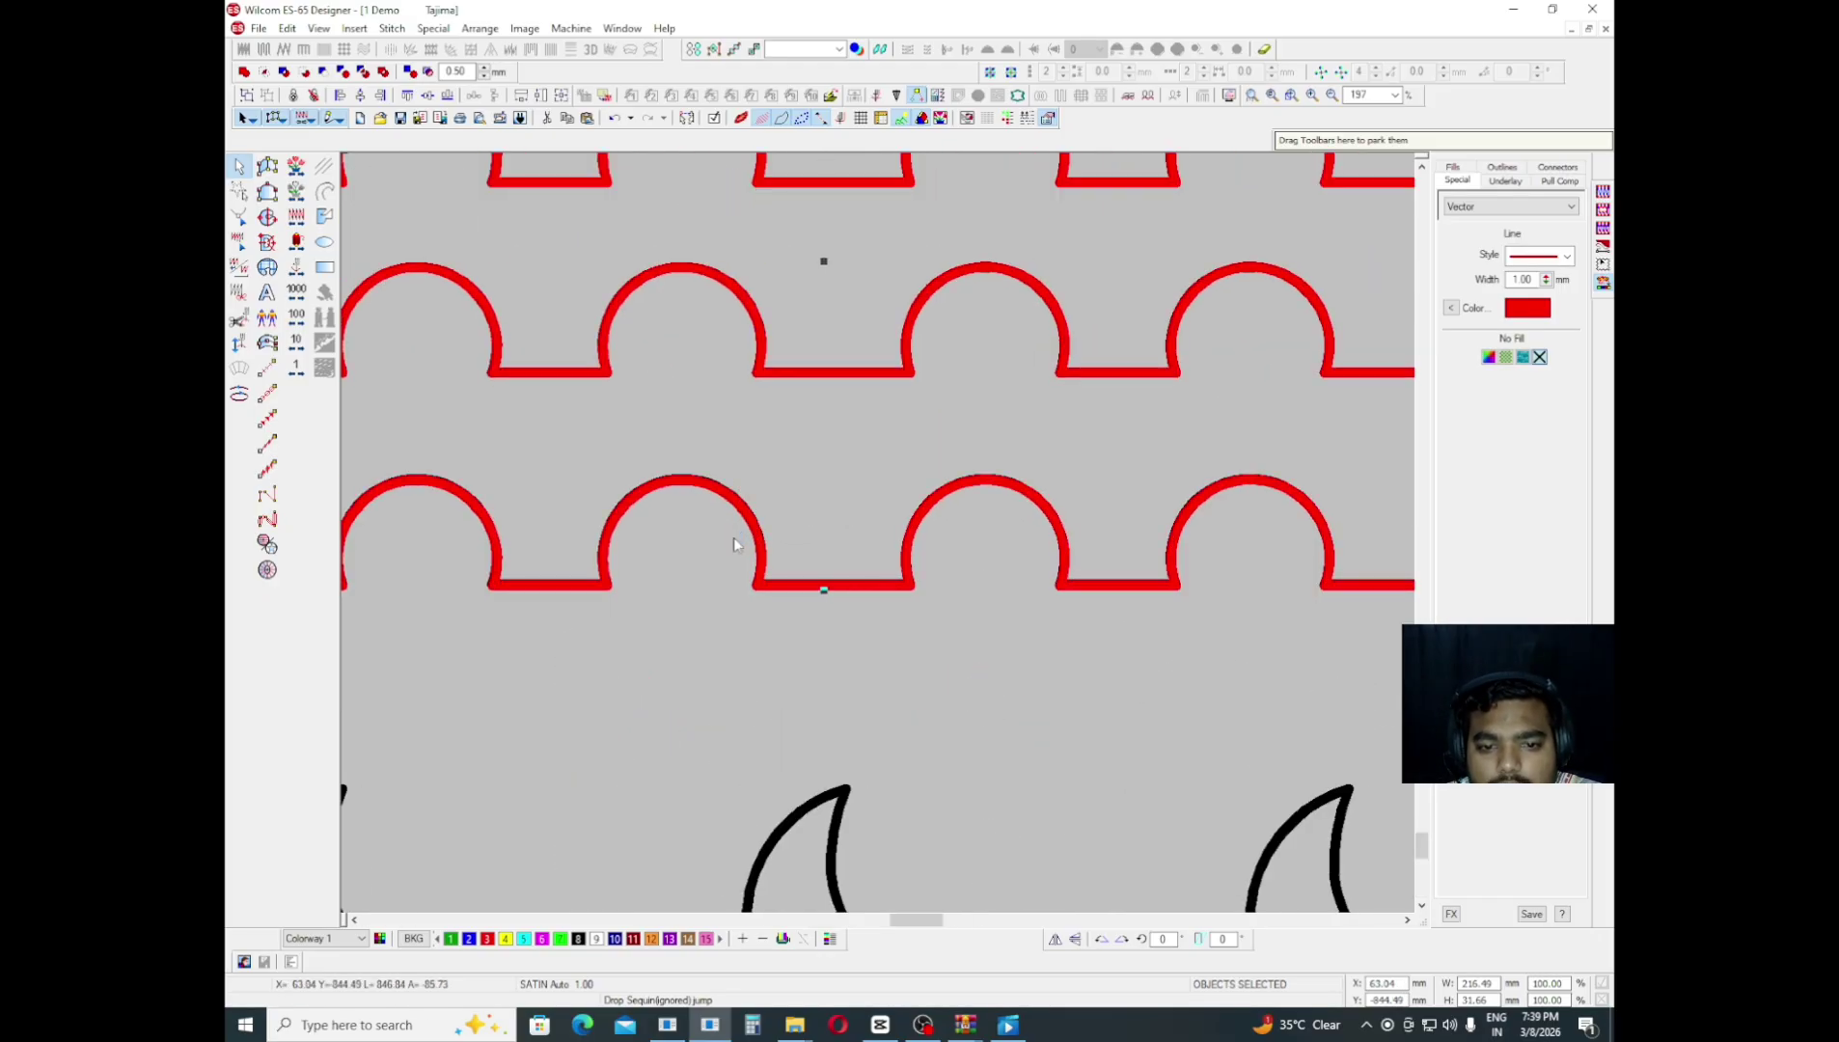
pyautogui.click(892, 660)
pyautogui.scroll(-3, 896, 656)
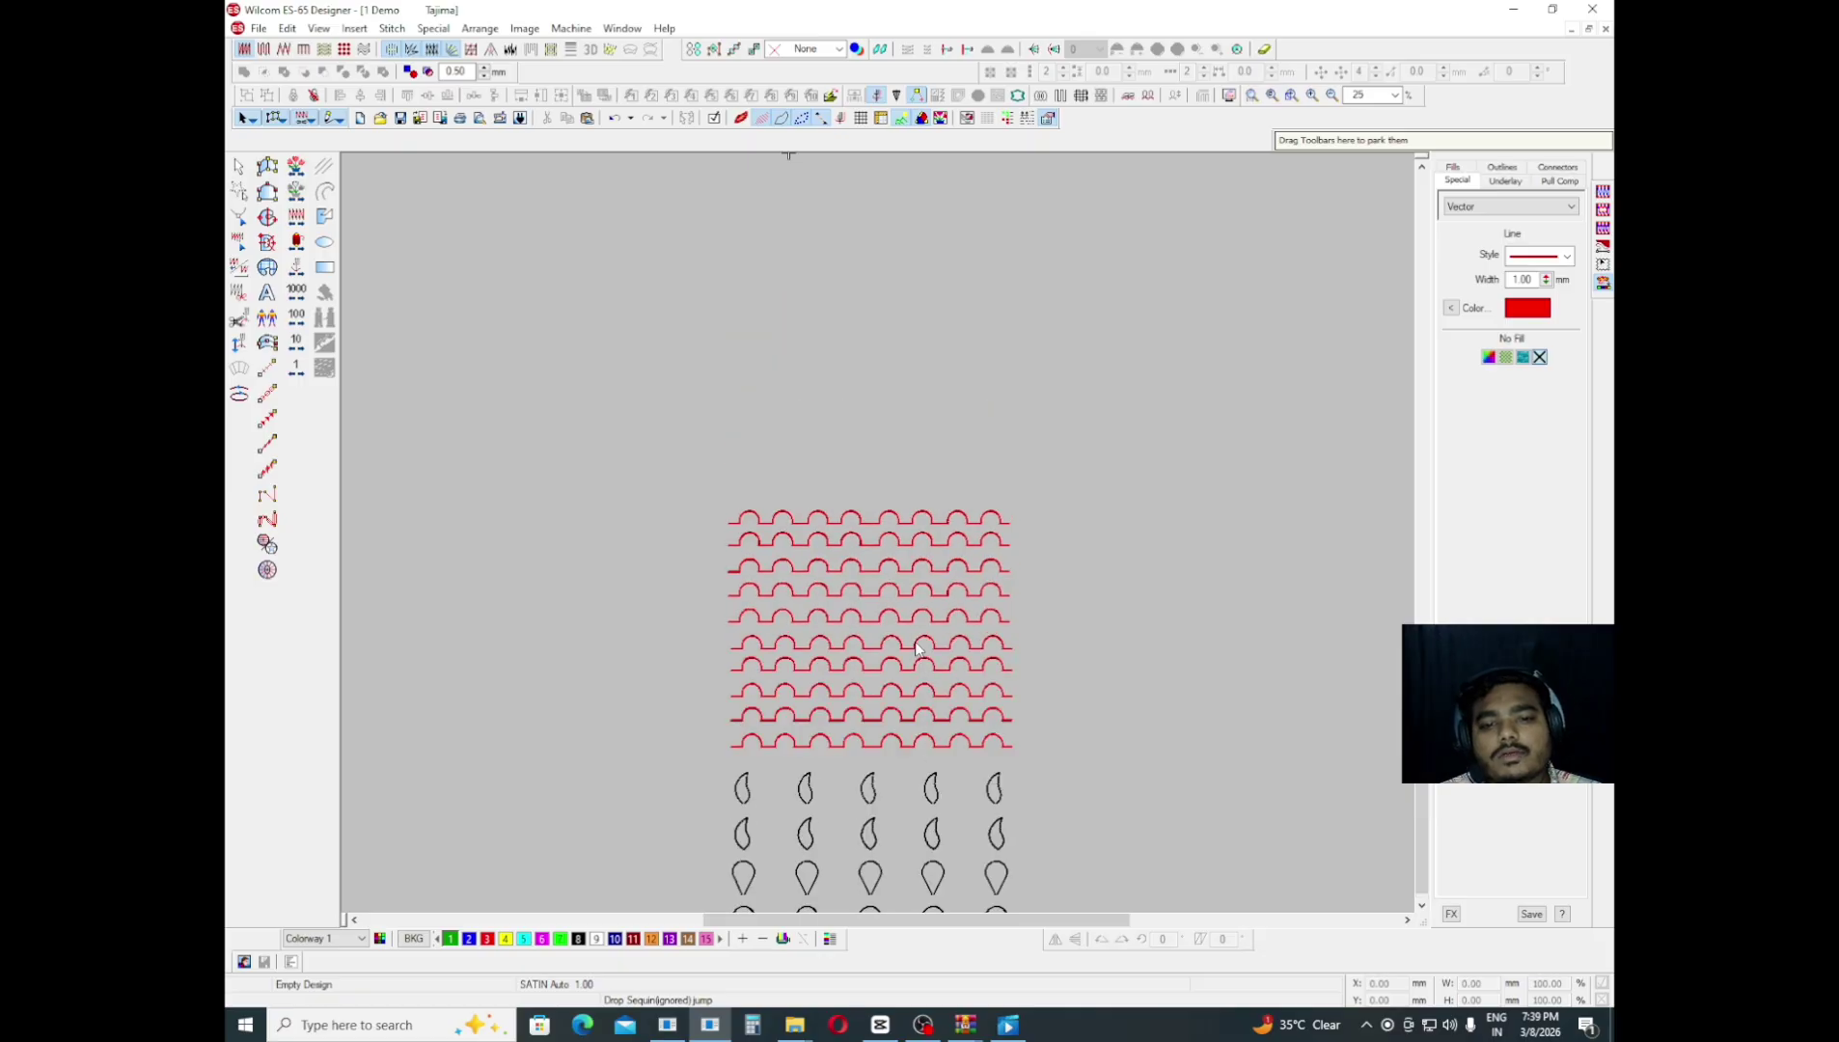
# - Examine the leaf shapes below the scalloped lines, focusing on the first leaf of the upper row
pyautogui.scroll(-2, 914, 644)
pyautogui.press('z')
pyautogui.press('o')
pyautogui.moveTo(660, 599); pyautogui.dragTo(563, 582)
pyautogui.scroll(2, 843, 576)
pyautogui.scroll(-2, 775, 605)
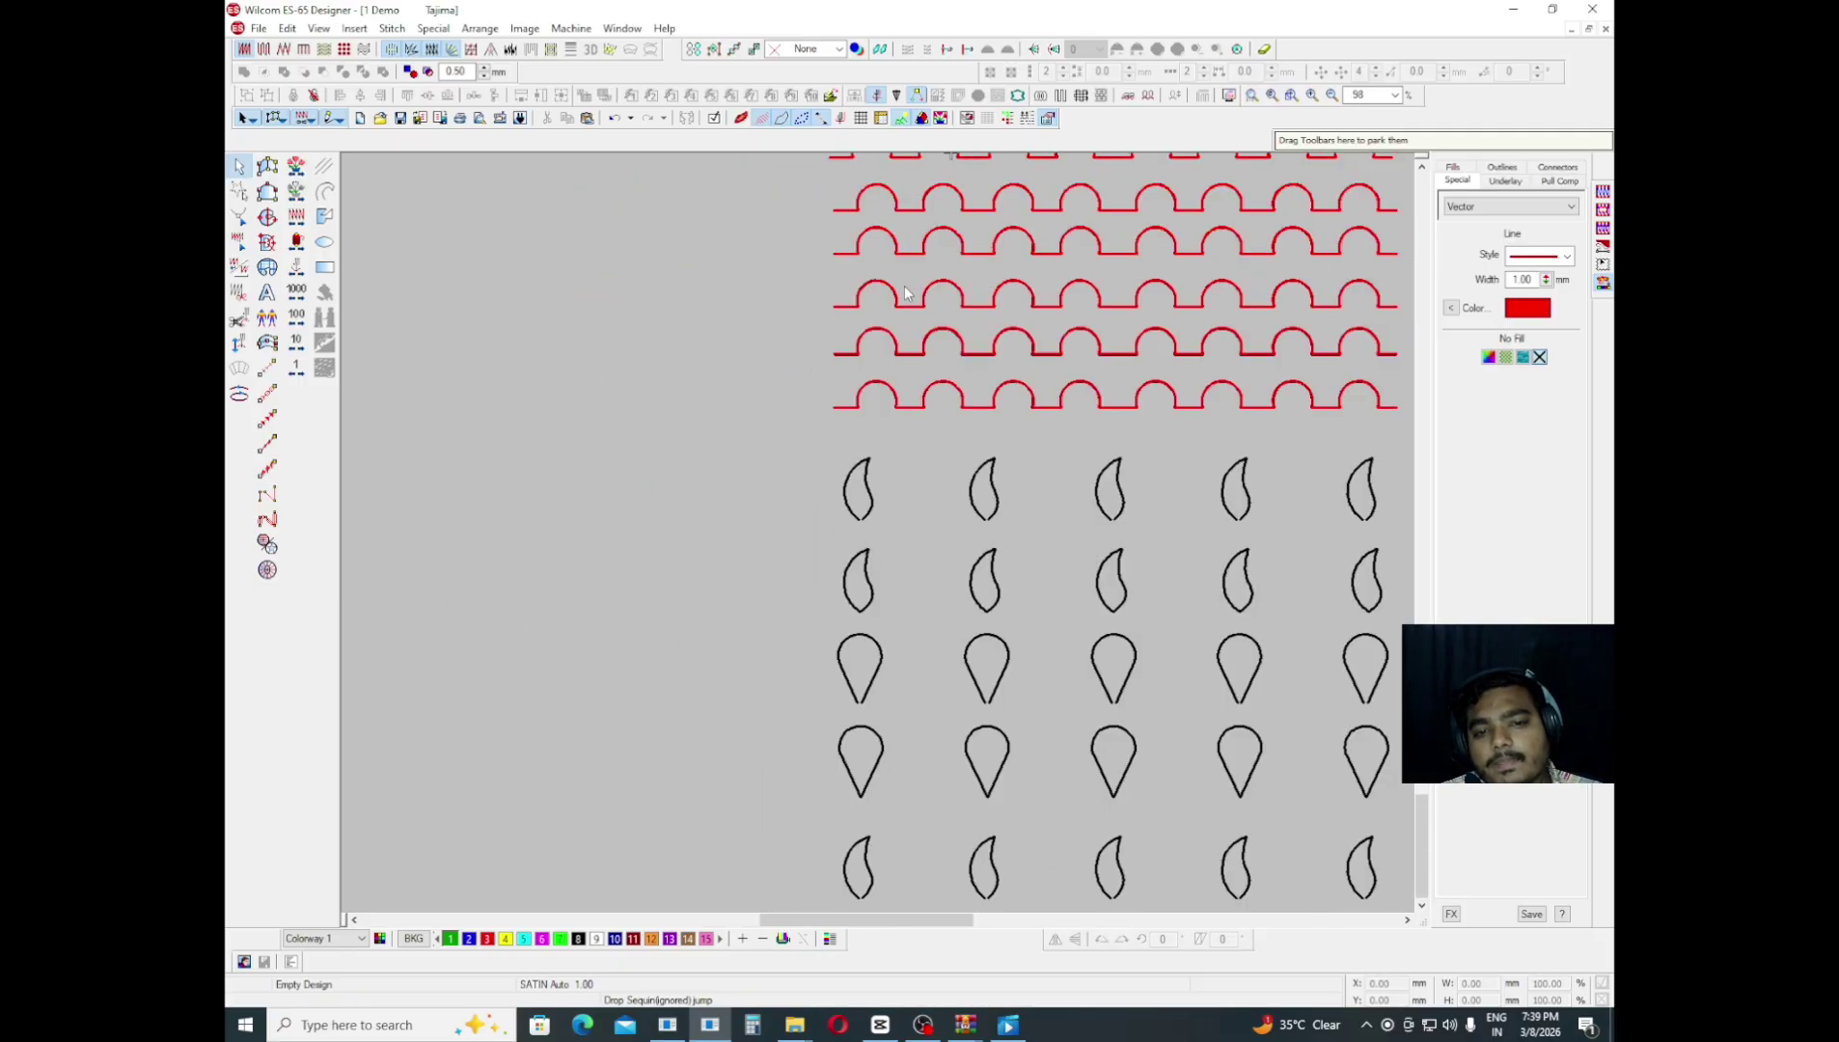
pyautogui.scroll(2, 870, 640)
pyautogui.scroll(2, 796, 484)
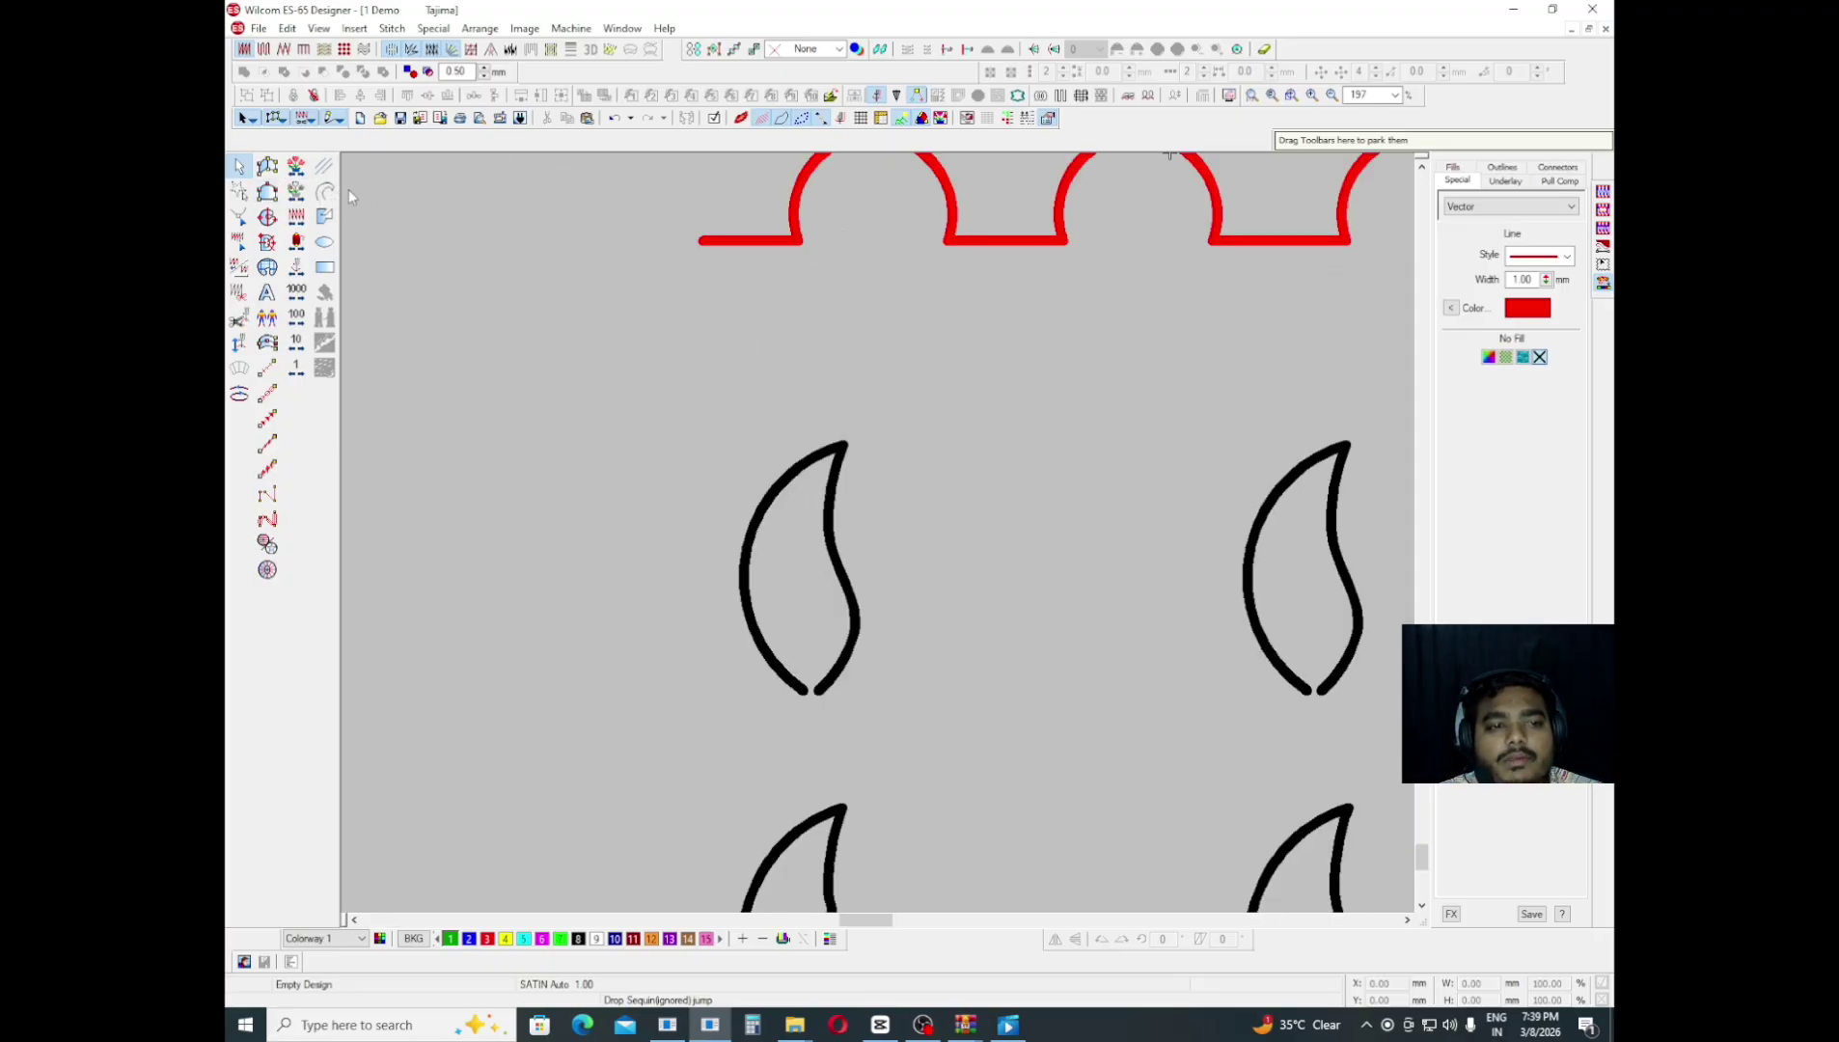
# - Try out a straight red vector line beside the first leaf shape and undo it
pyautogui.click(324, 166)
pyautogui.click(505, 595)
pyautogui.click(465, 387)
pyautogui.press('Return')
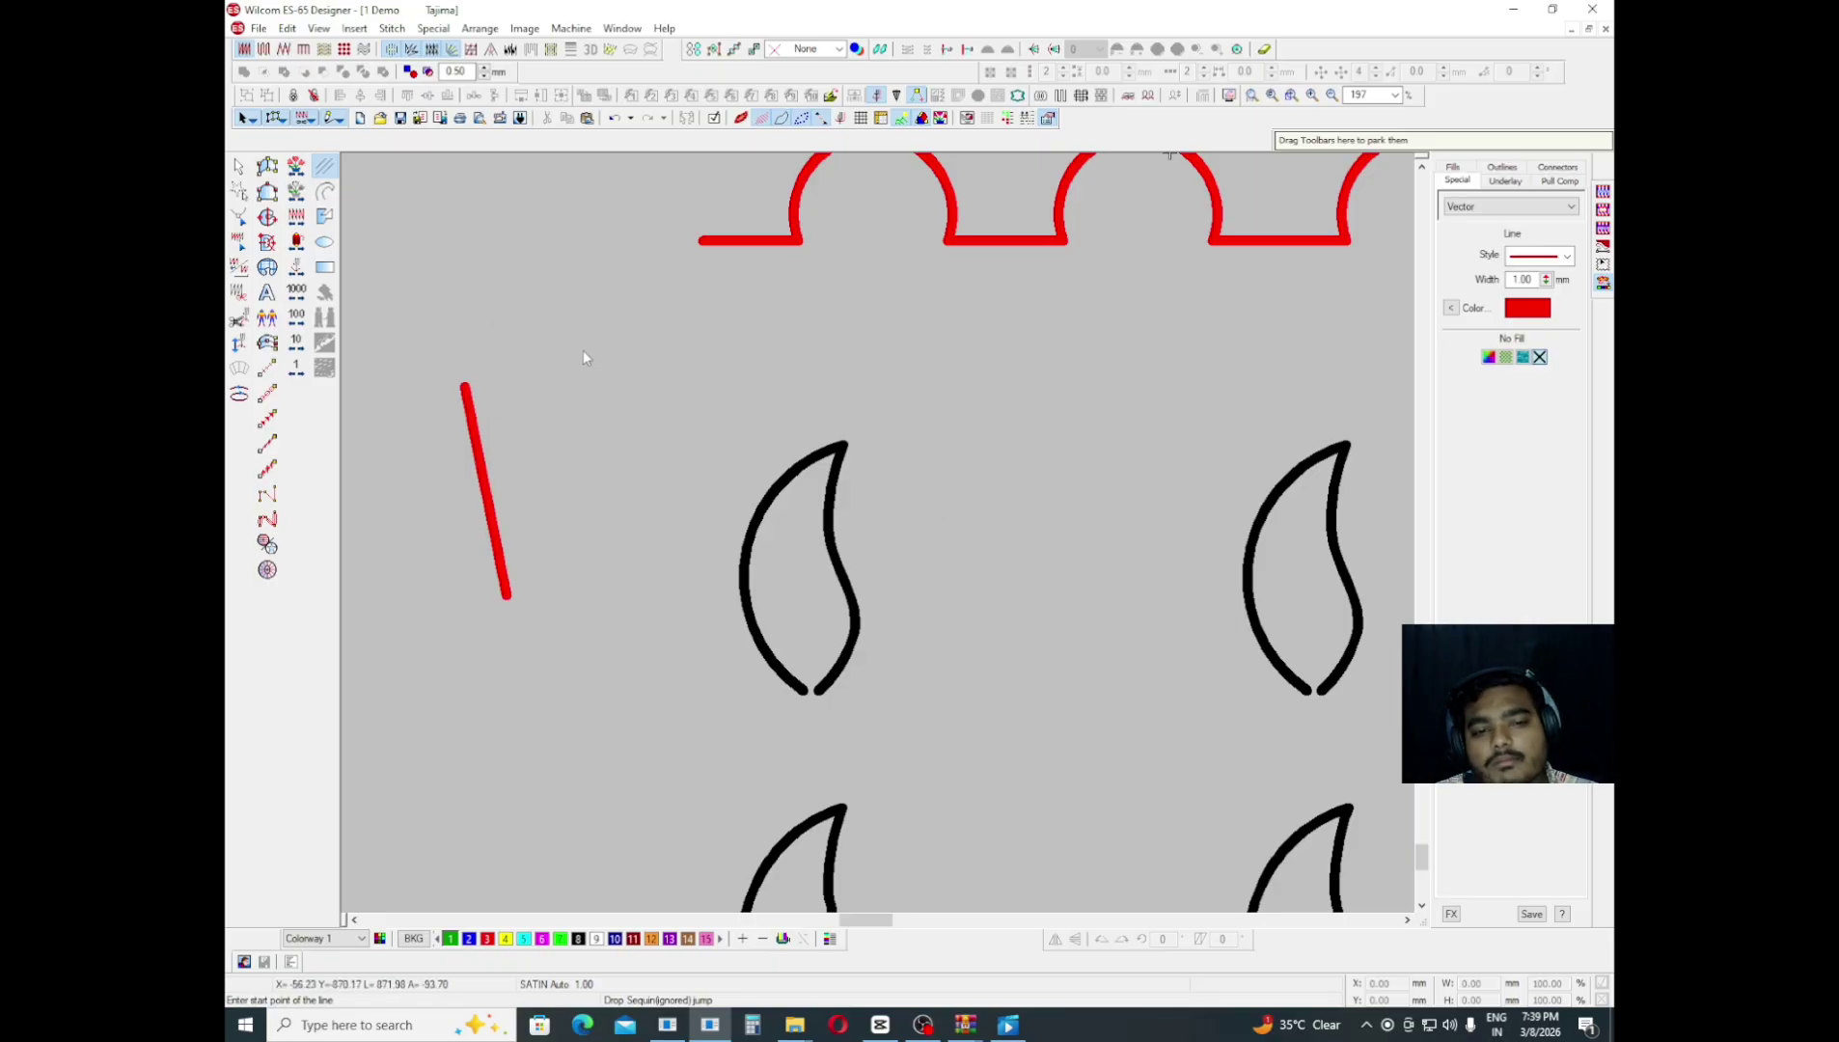
pyautogui.hotkey('ctrl', 'z')
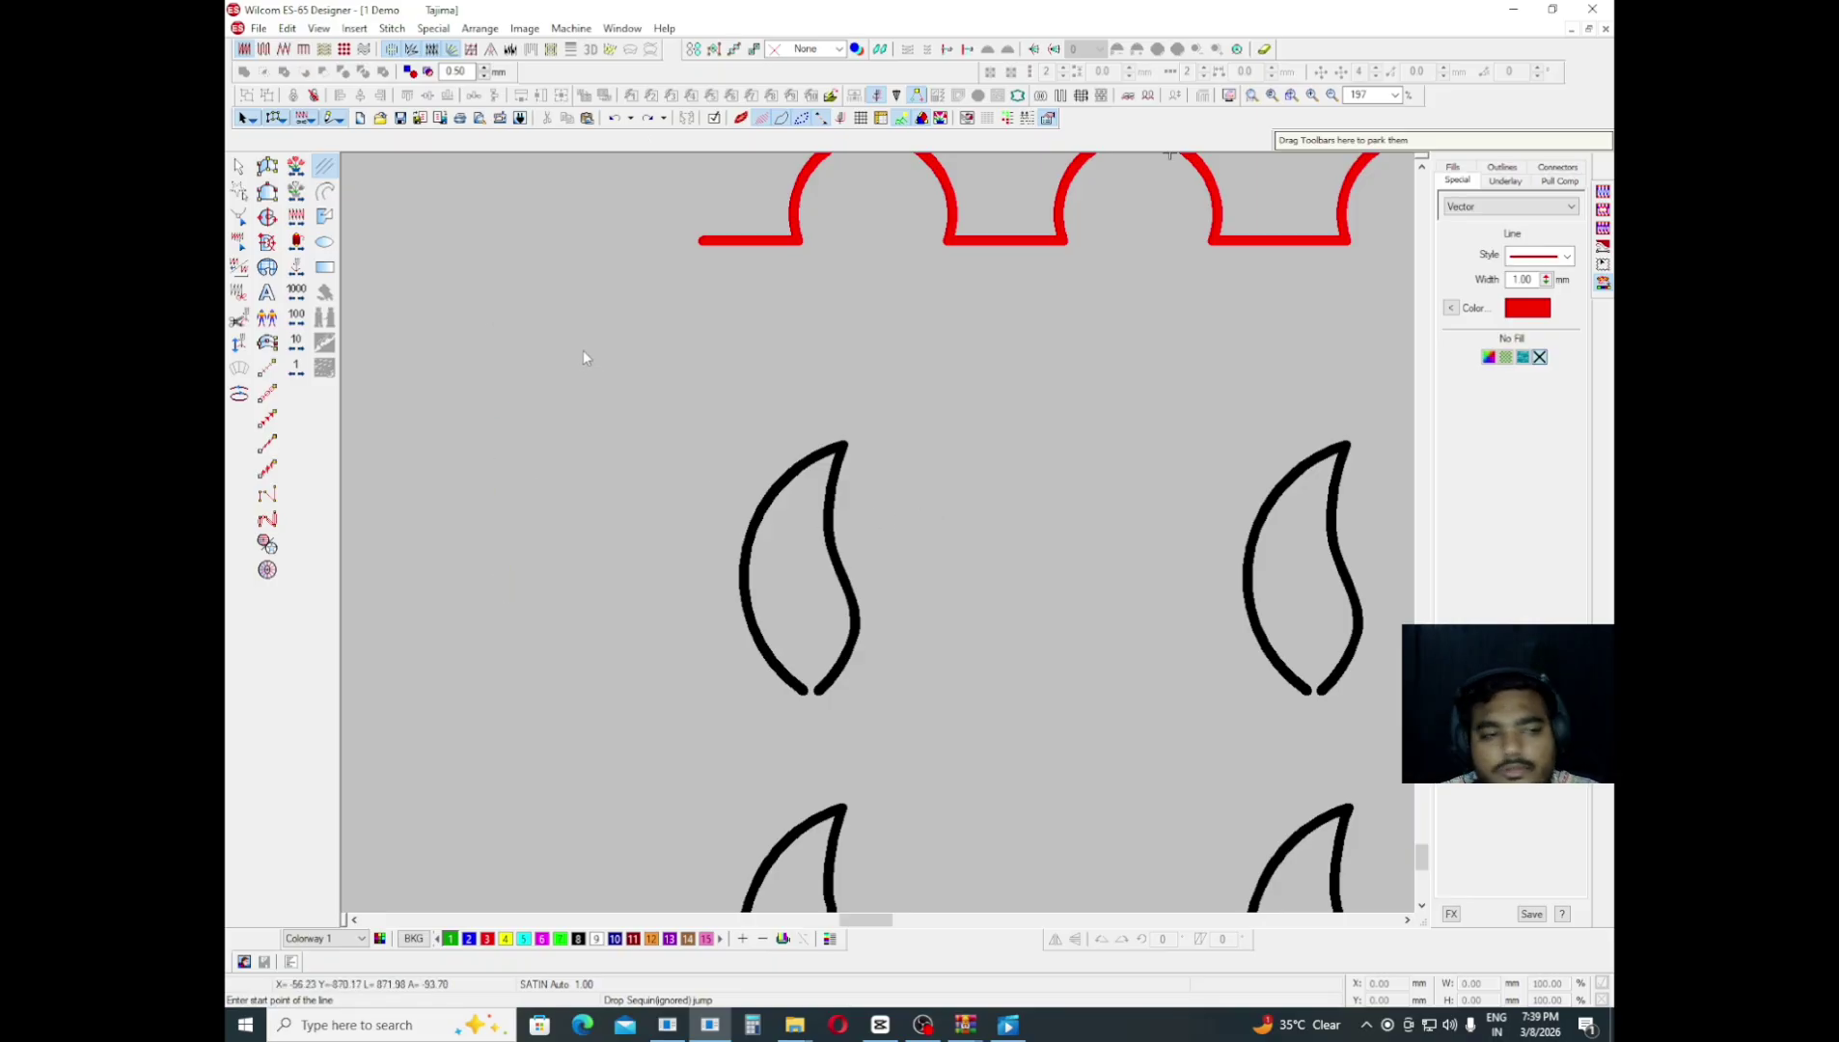
# - Start the vector curve tool and examine the first leaf's outline, from its pointed tip to the open base
pyautogui.click(325, 192)
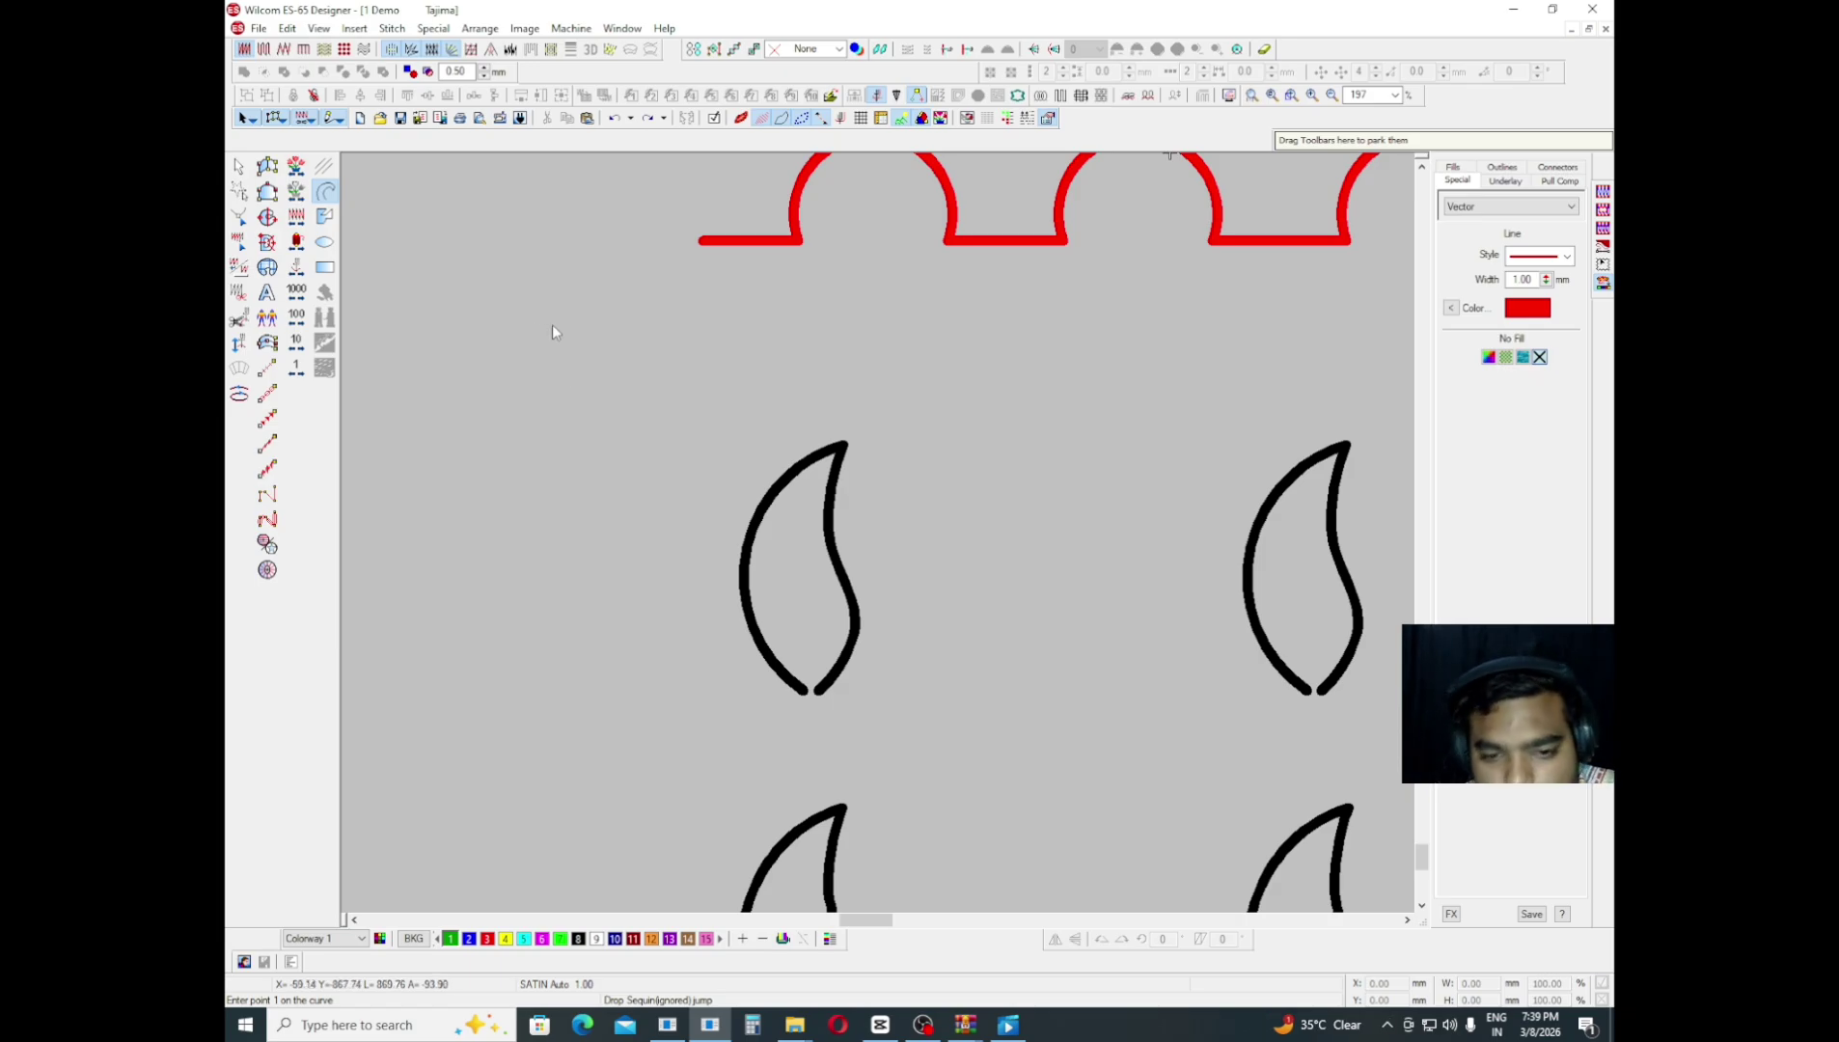
pyautogui.scroll(-1, 701, 560)
pyautogui.press('z')
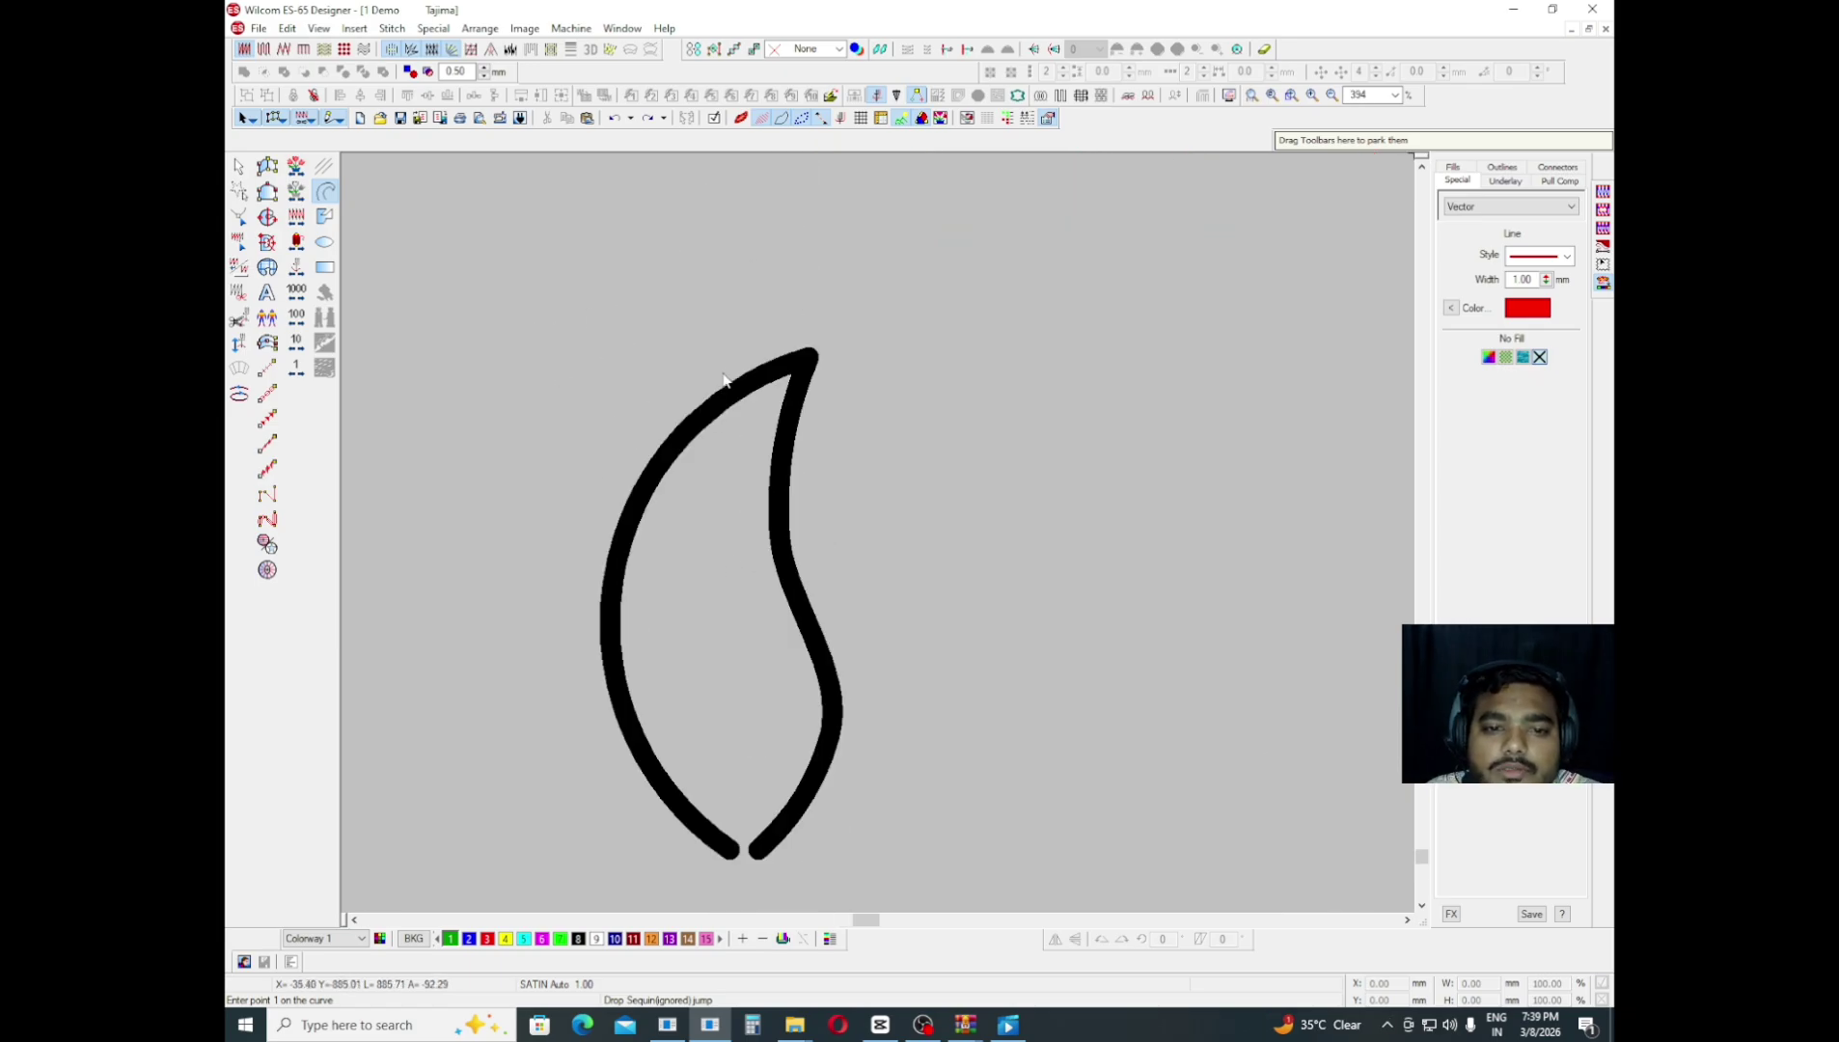
pyautogui.scroll(2, 822, 418)
pyautogui.scroll(-1, 725, 489)
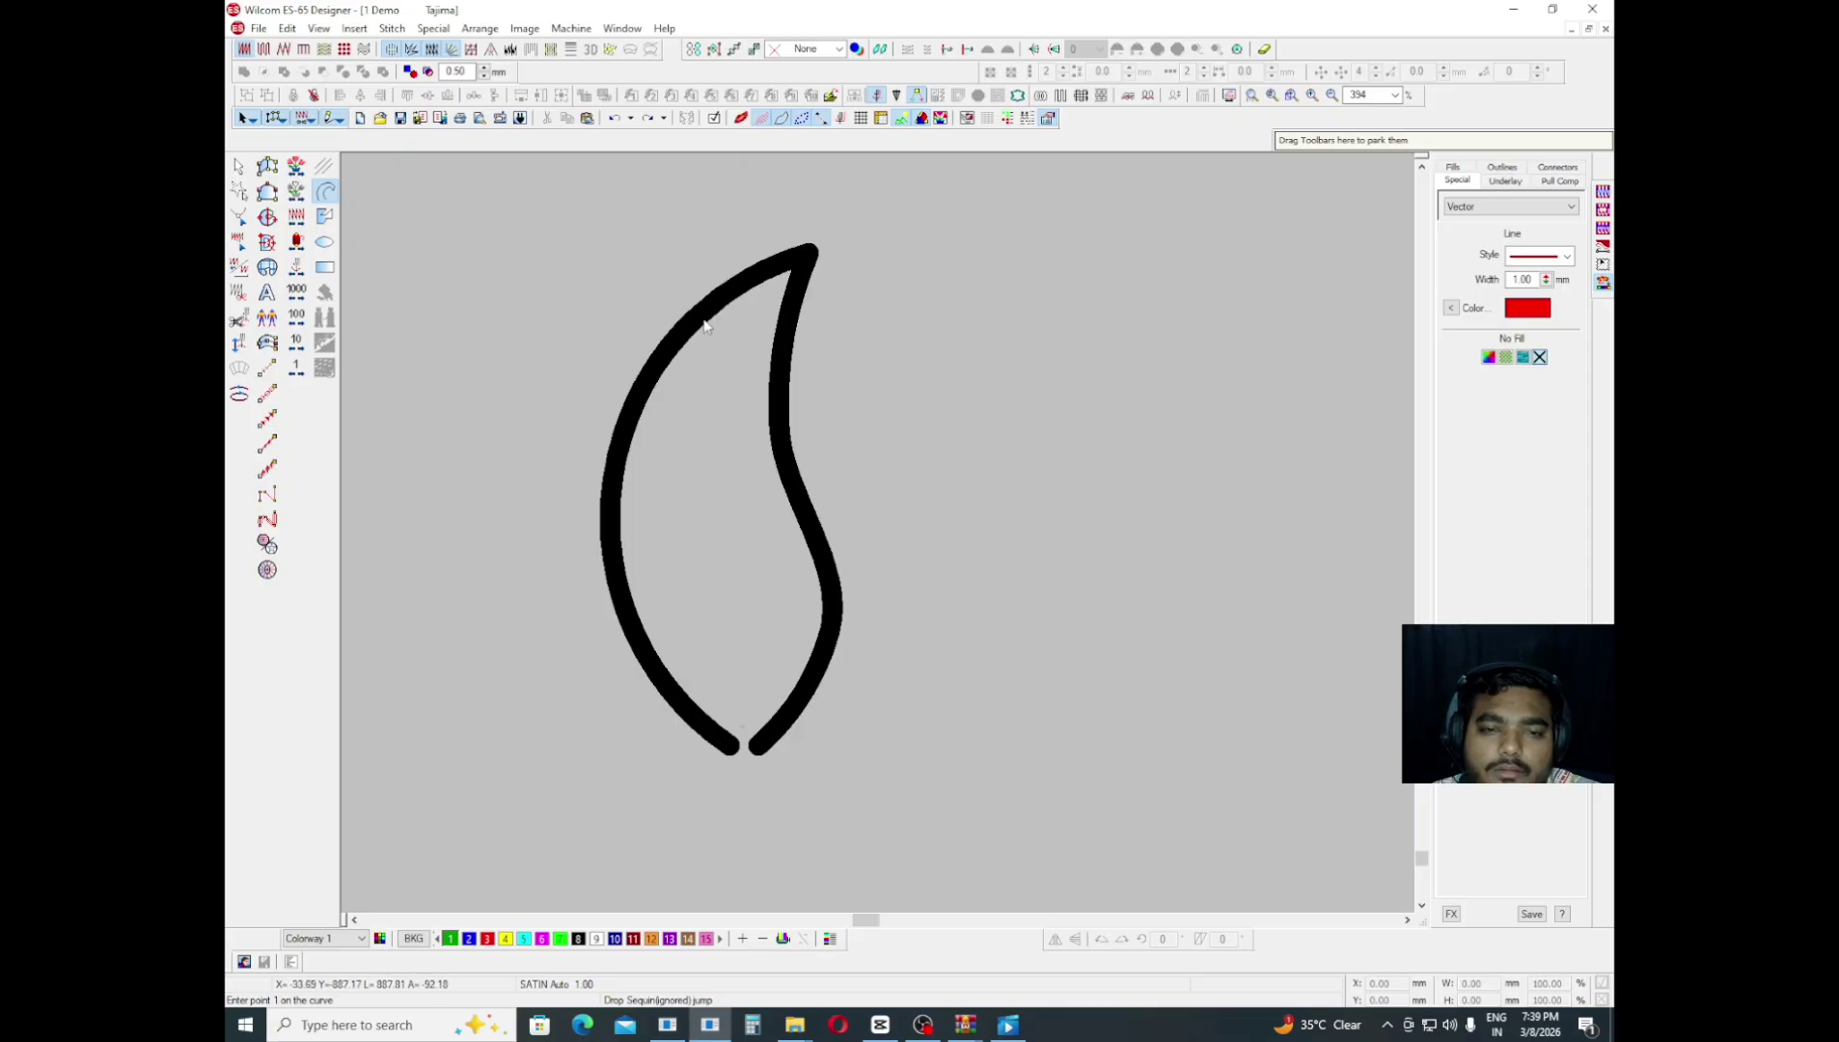
pyautogui.press('z')
pyautogui.scroll(-4, 637, 372)
pyautogui.scroll(3, 619, 392)
pyautogui.hotkey('shift', 'z')
pyautogui.scroll(1, 772, 340)
pyautogui.hotkey('shift', 'z')
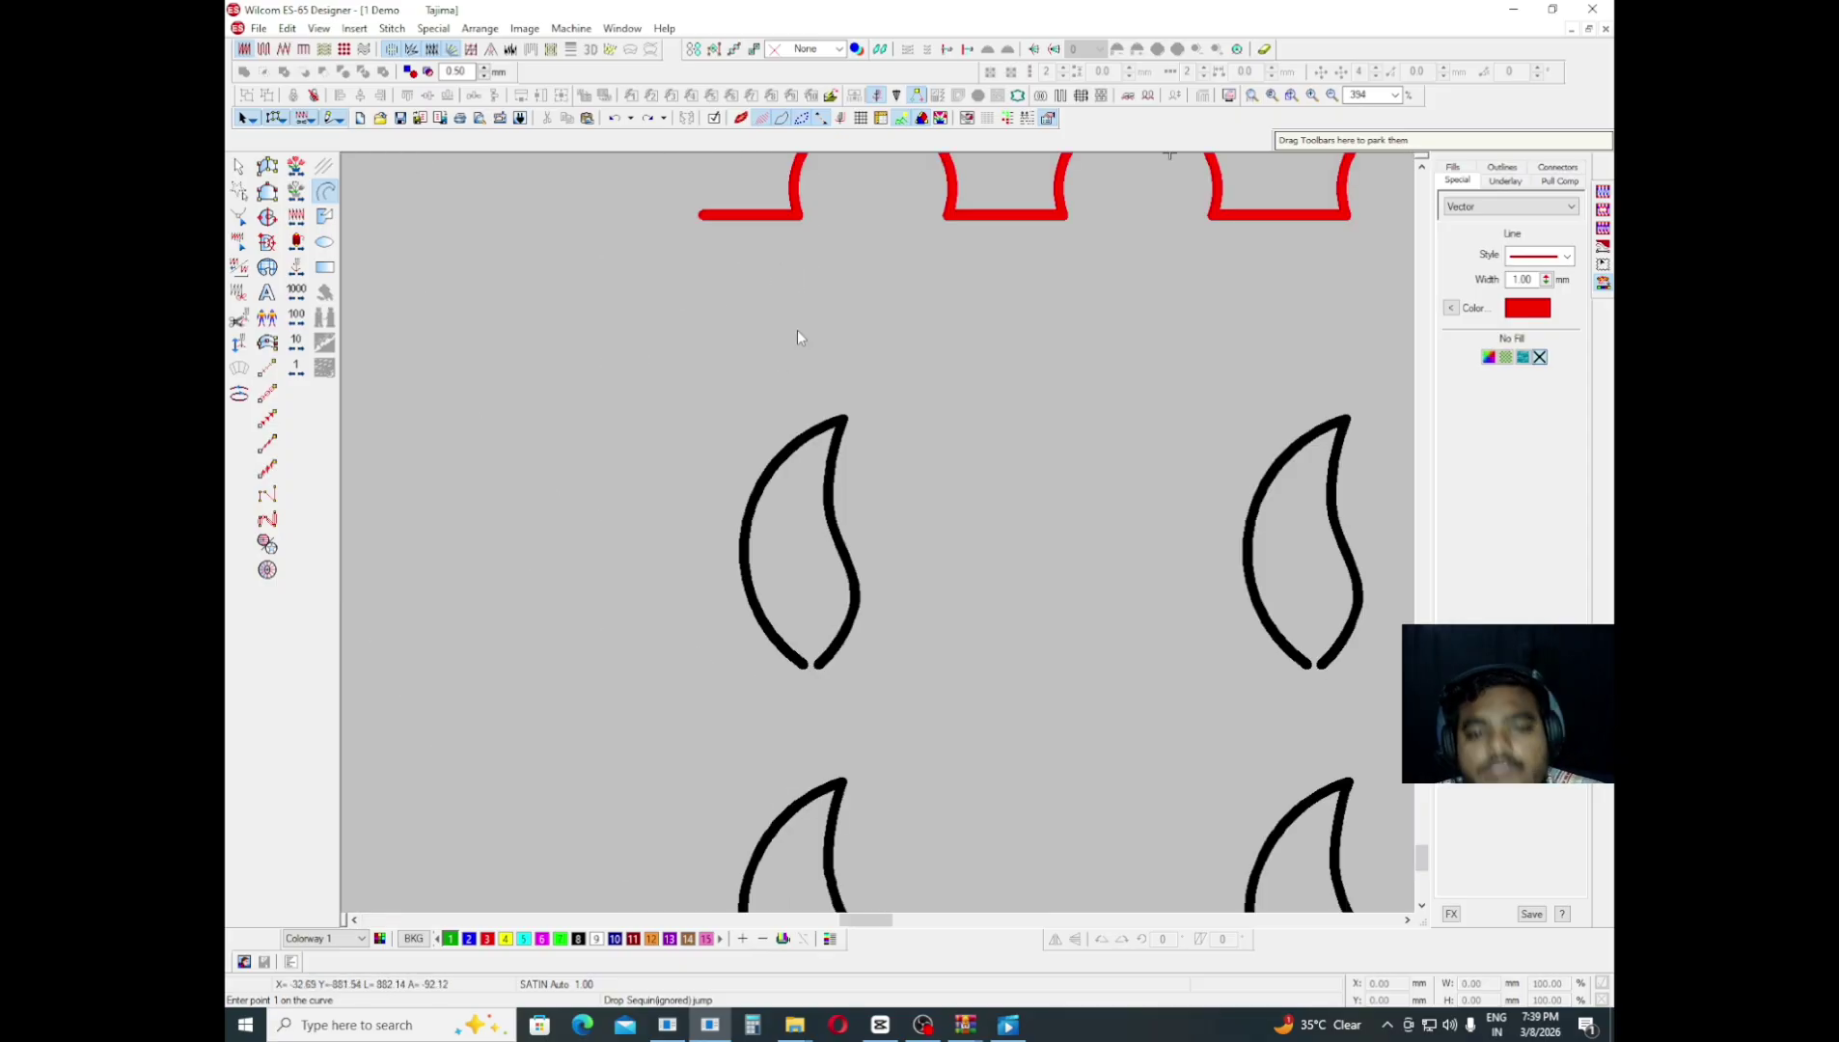
pyautogui.scroll(1, 772, 333)
pyautogui.scroll(-2, 868, 405)
pyautogui.press('z')
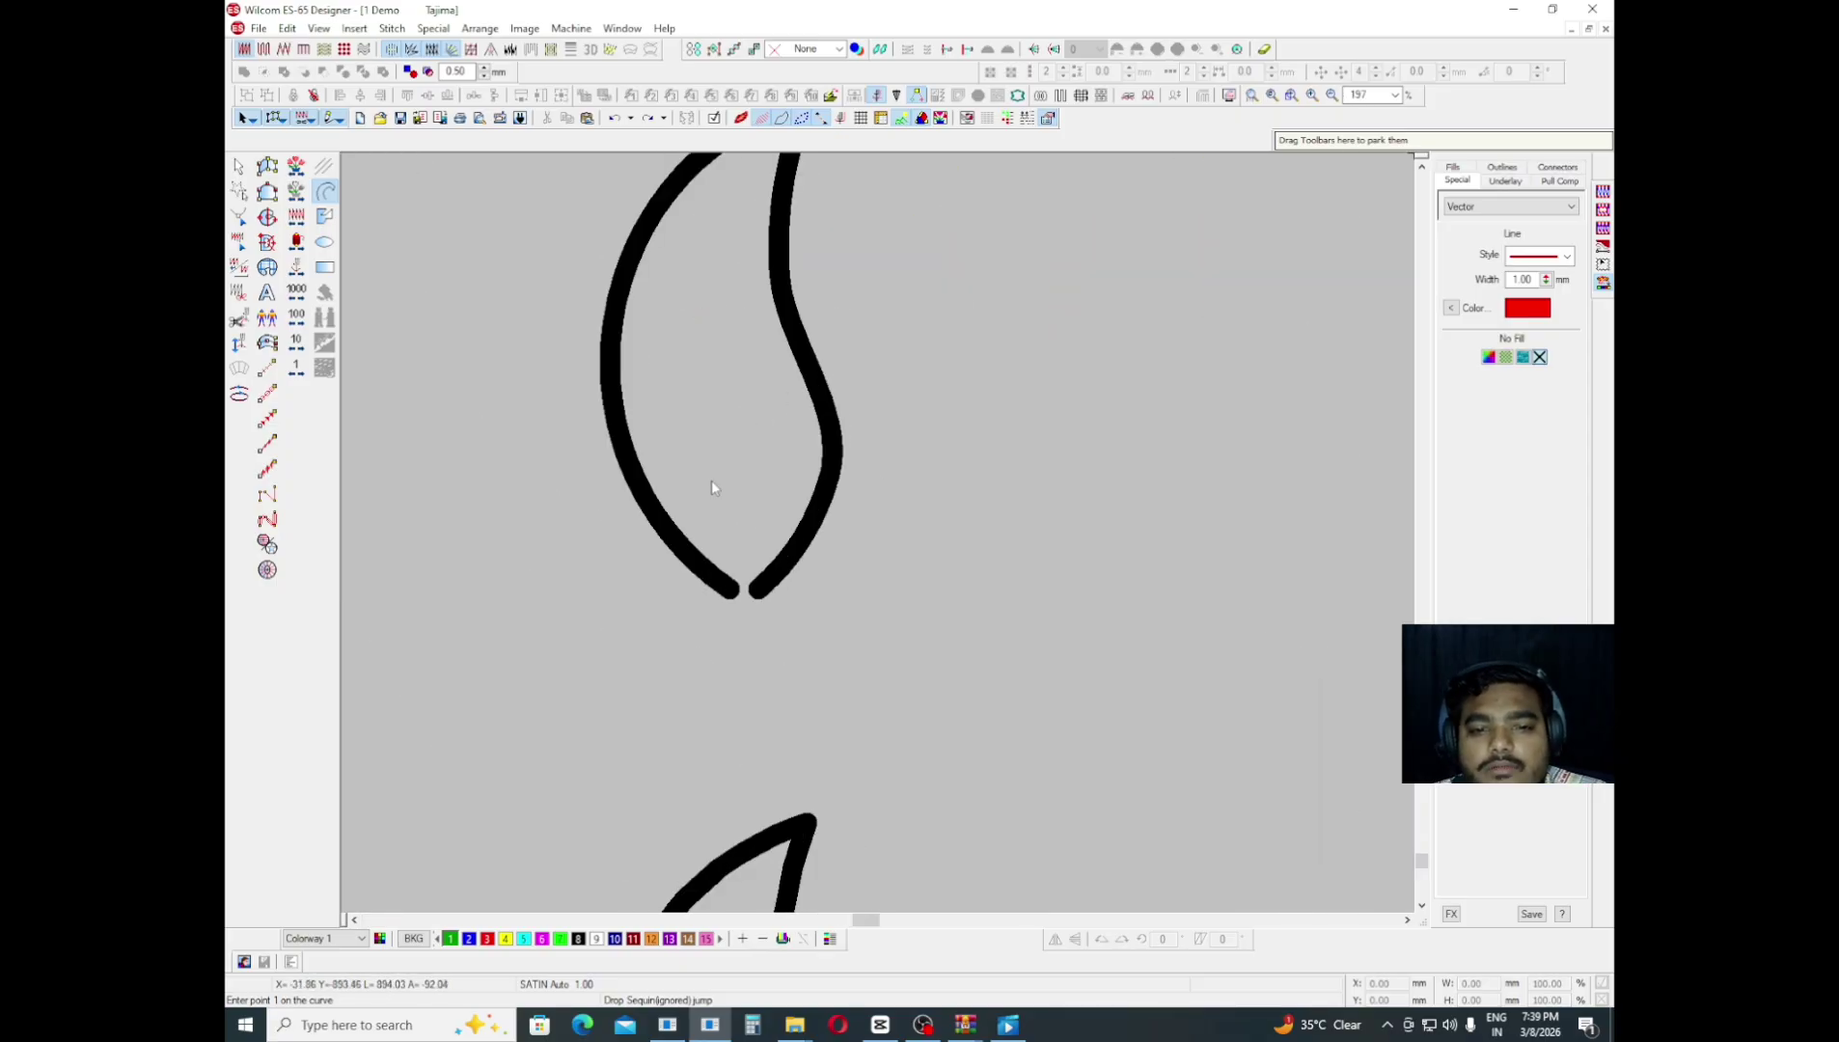
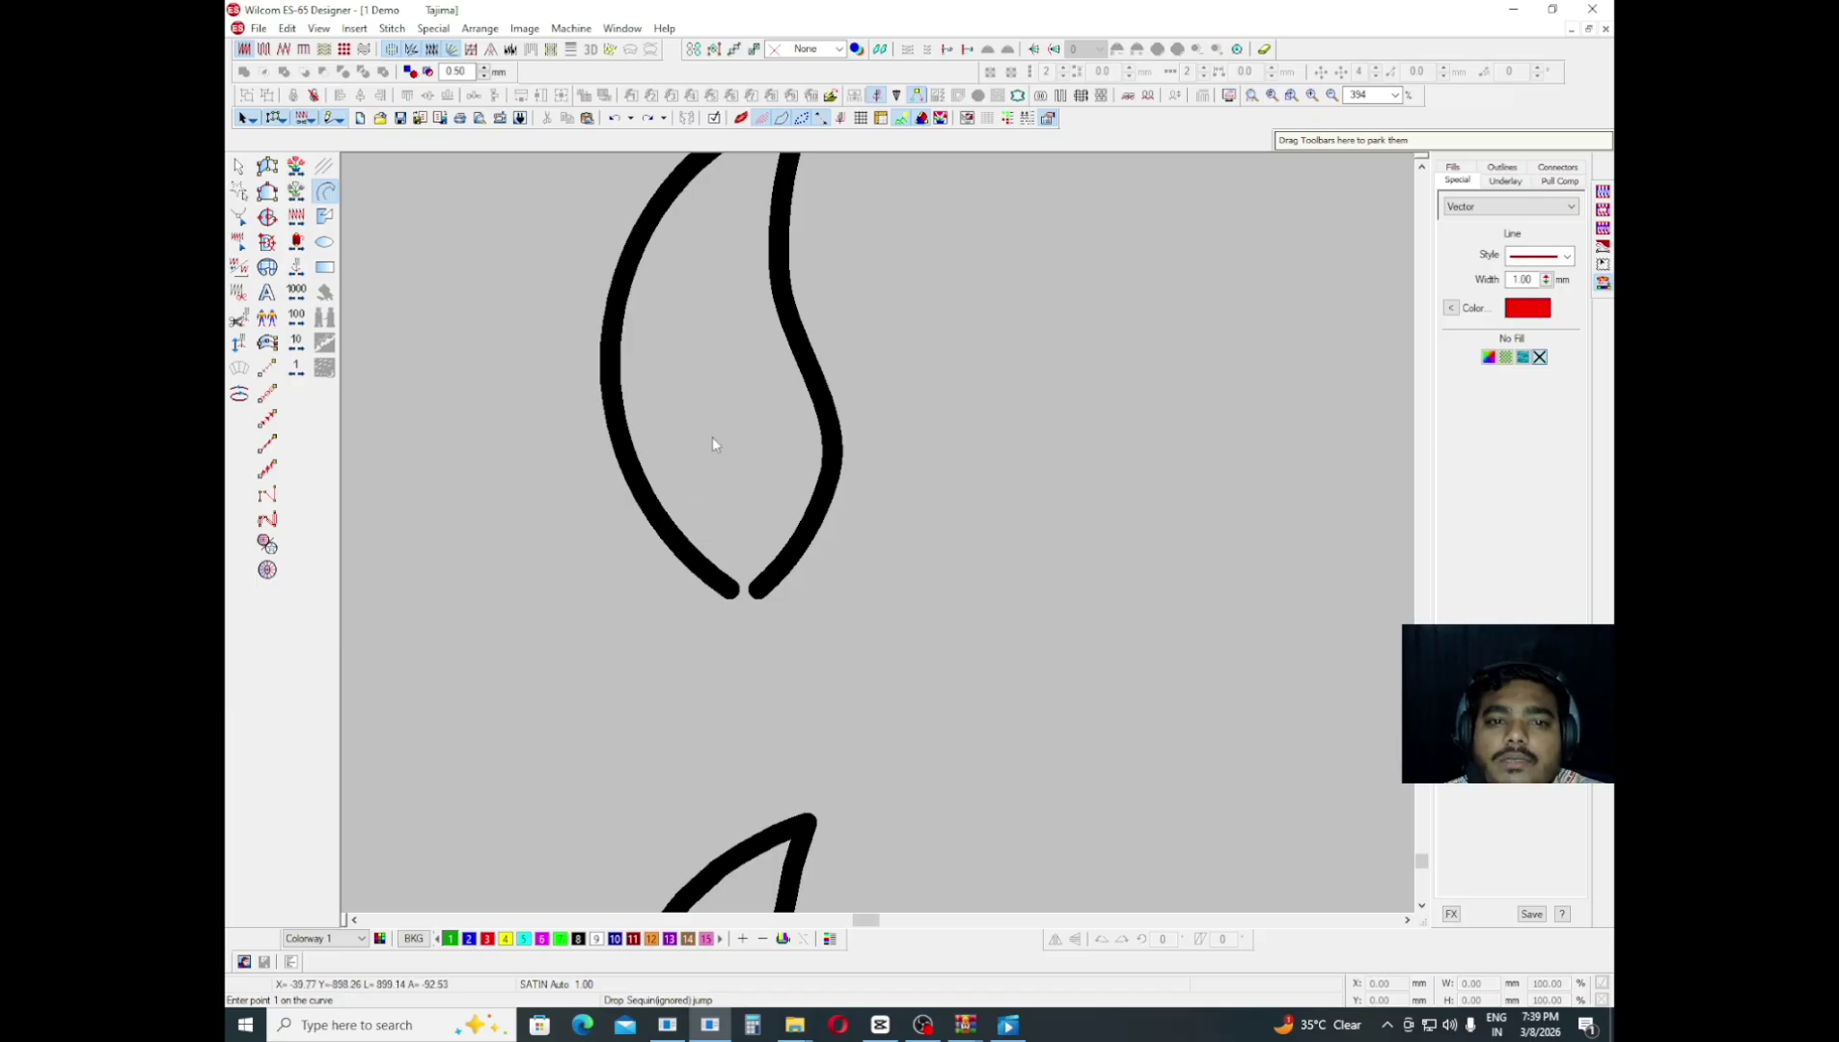
pyautogui.scroll(2, 694, 434)
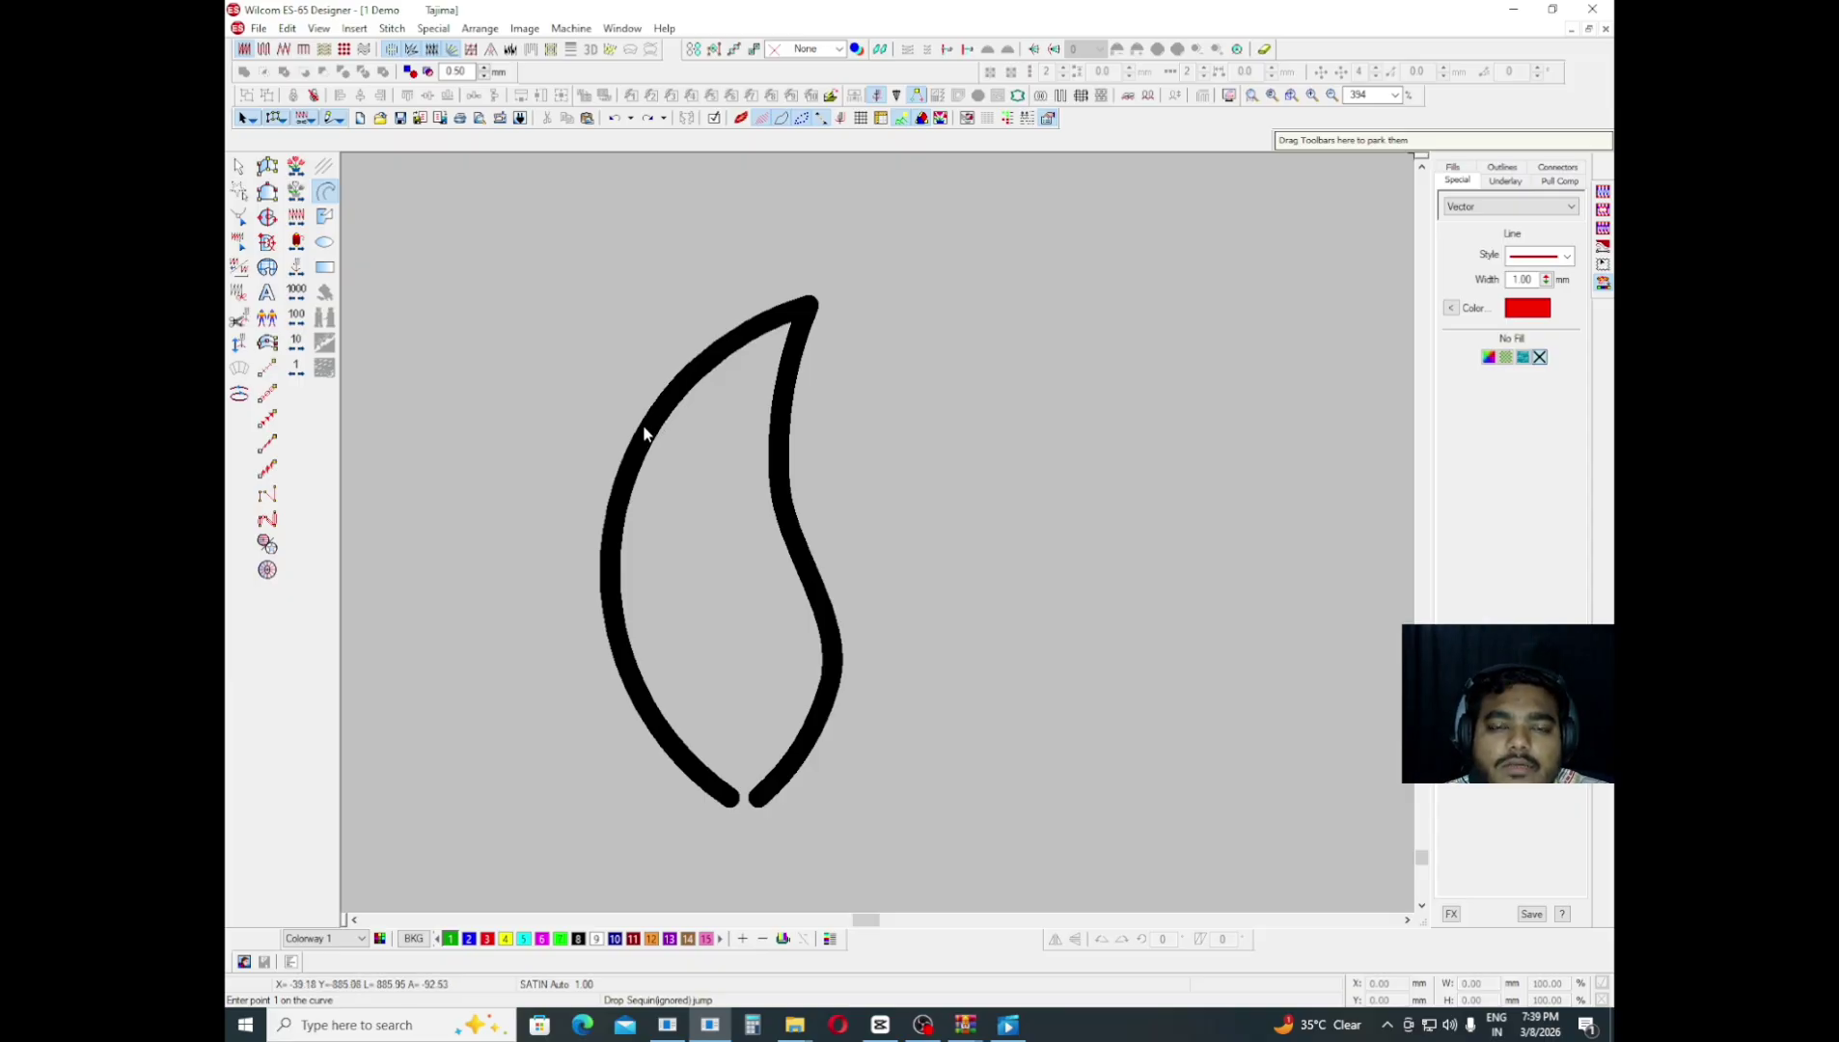
pyautogui.hotkey('shift', 'z')
pyautogui.hotkey('shift', 'z')
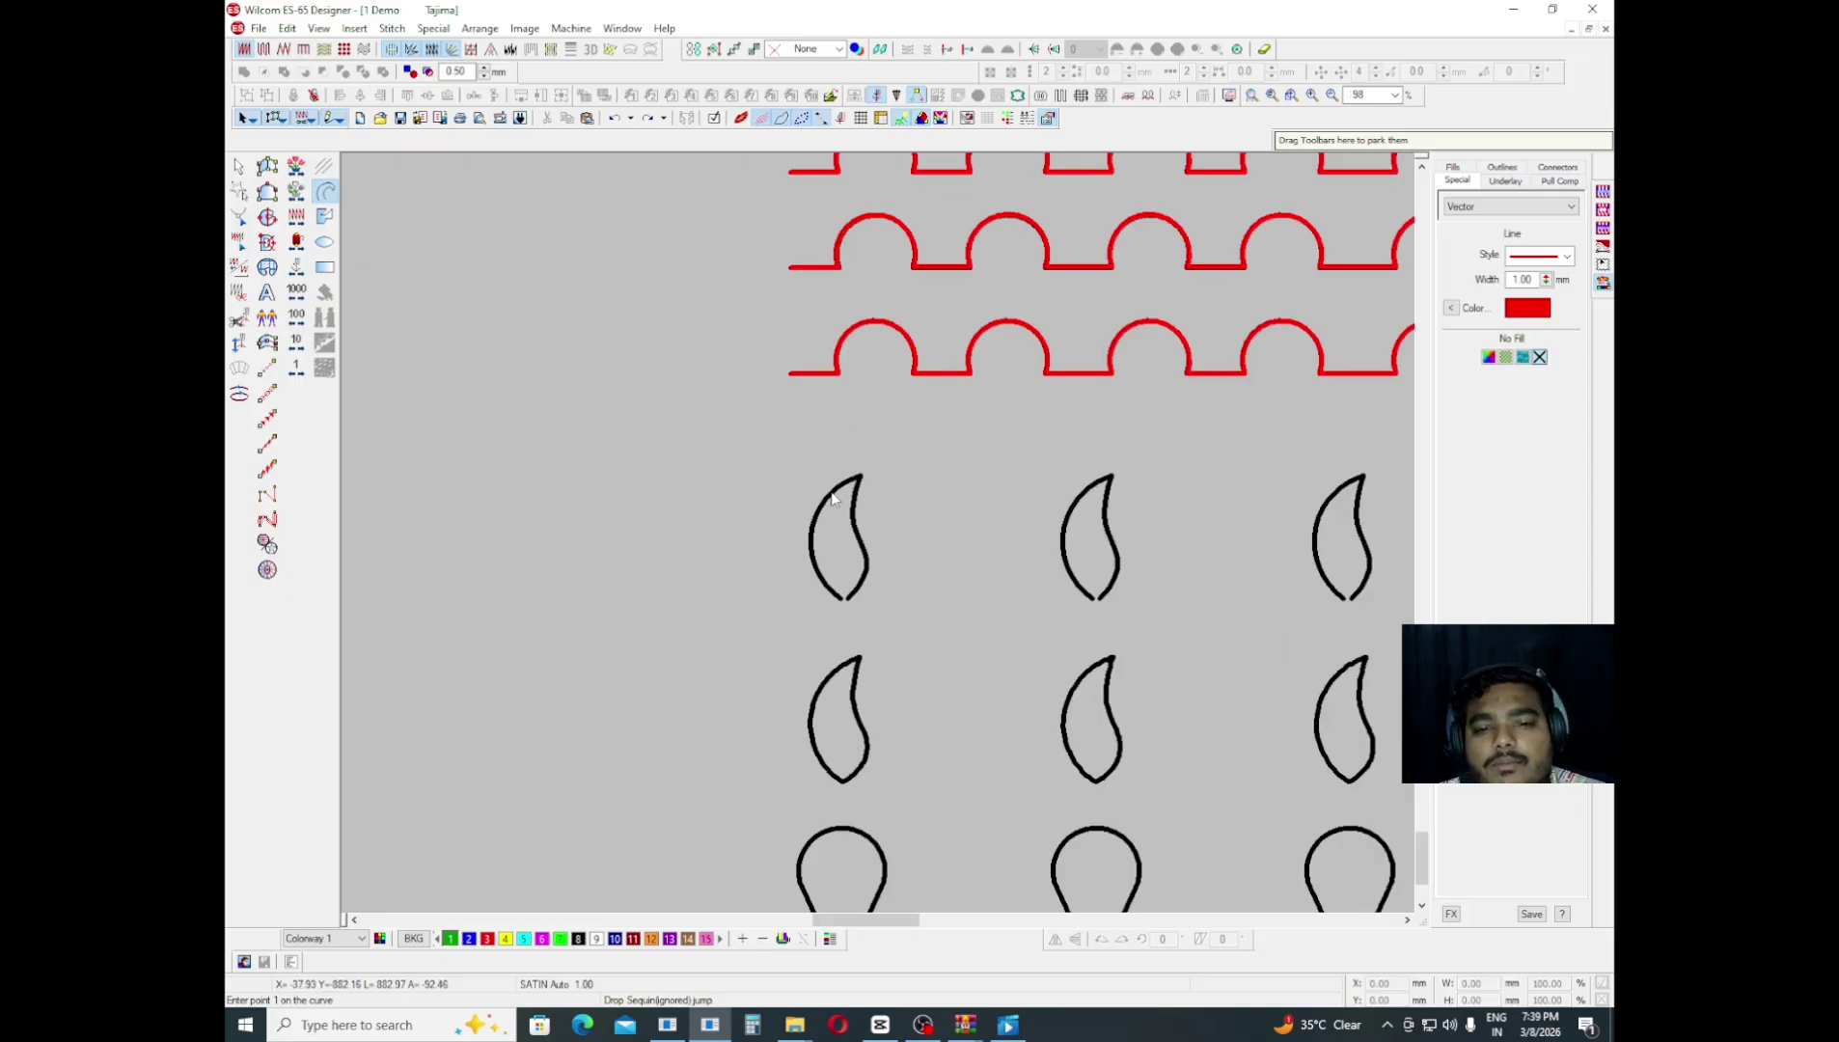
# - Trace the left side of the first open-bottomed black leaf from its lower left end up to the pointed tip
pyautogui.press('z')
pyautogui.press('z')
pyautogui.scroll(-3, 794, 482)
pyautogui.scroll(2, 792, 525)
pyautogui.press('z')
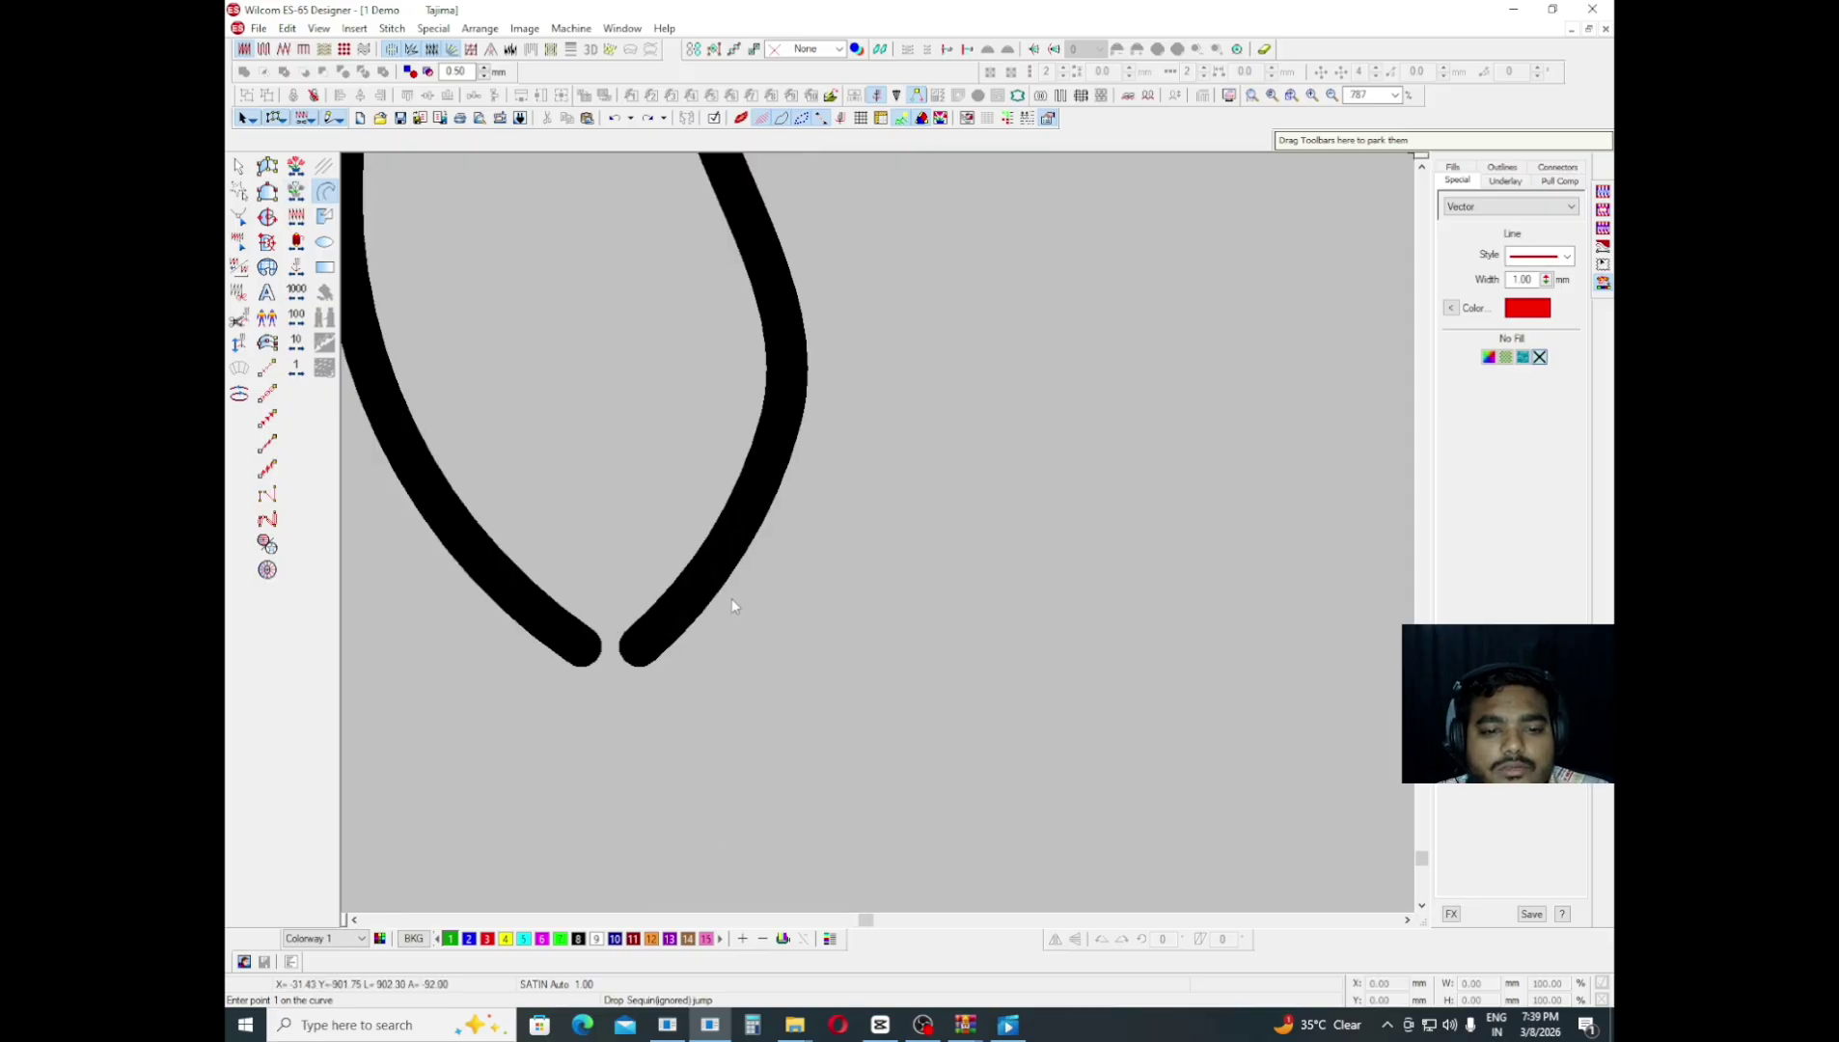
pyautogui.click(584, 659)
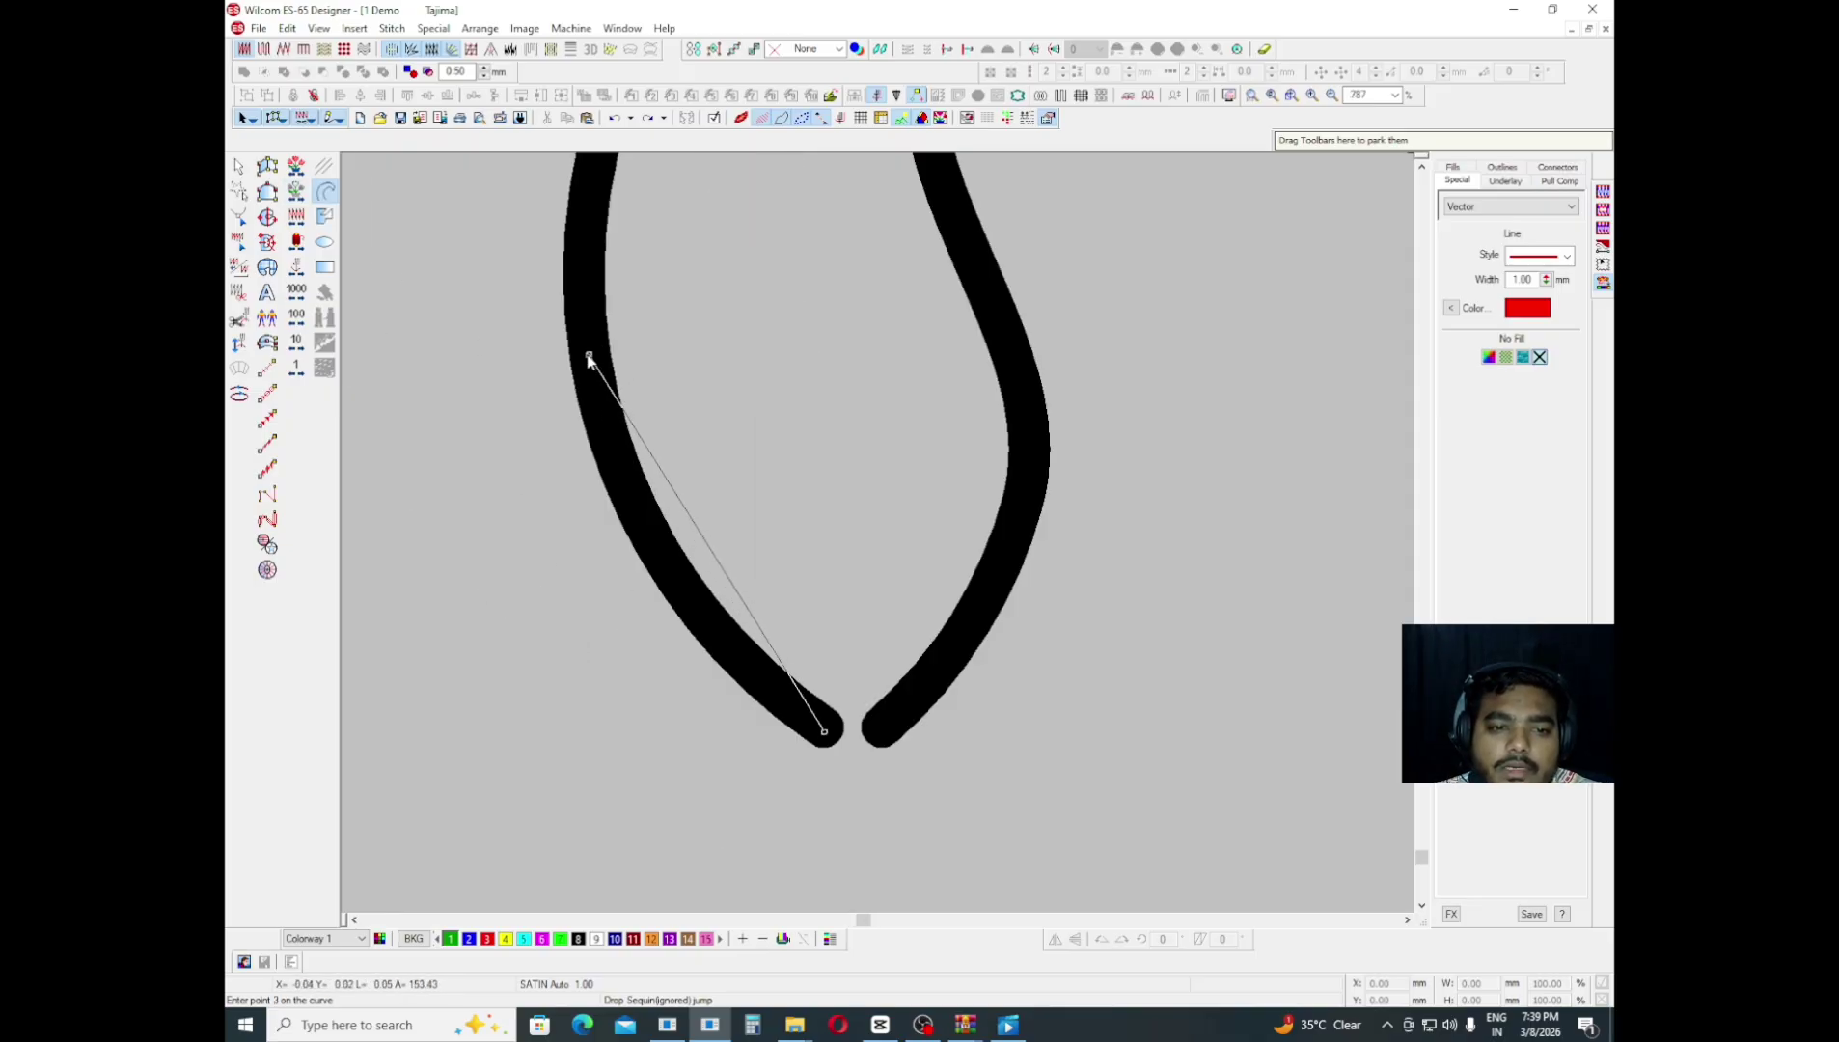
pyautogui.click(589, 361)
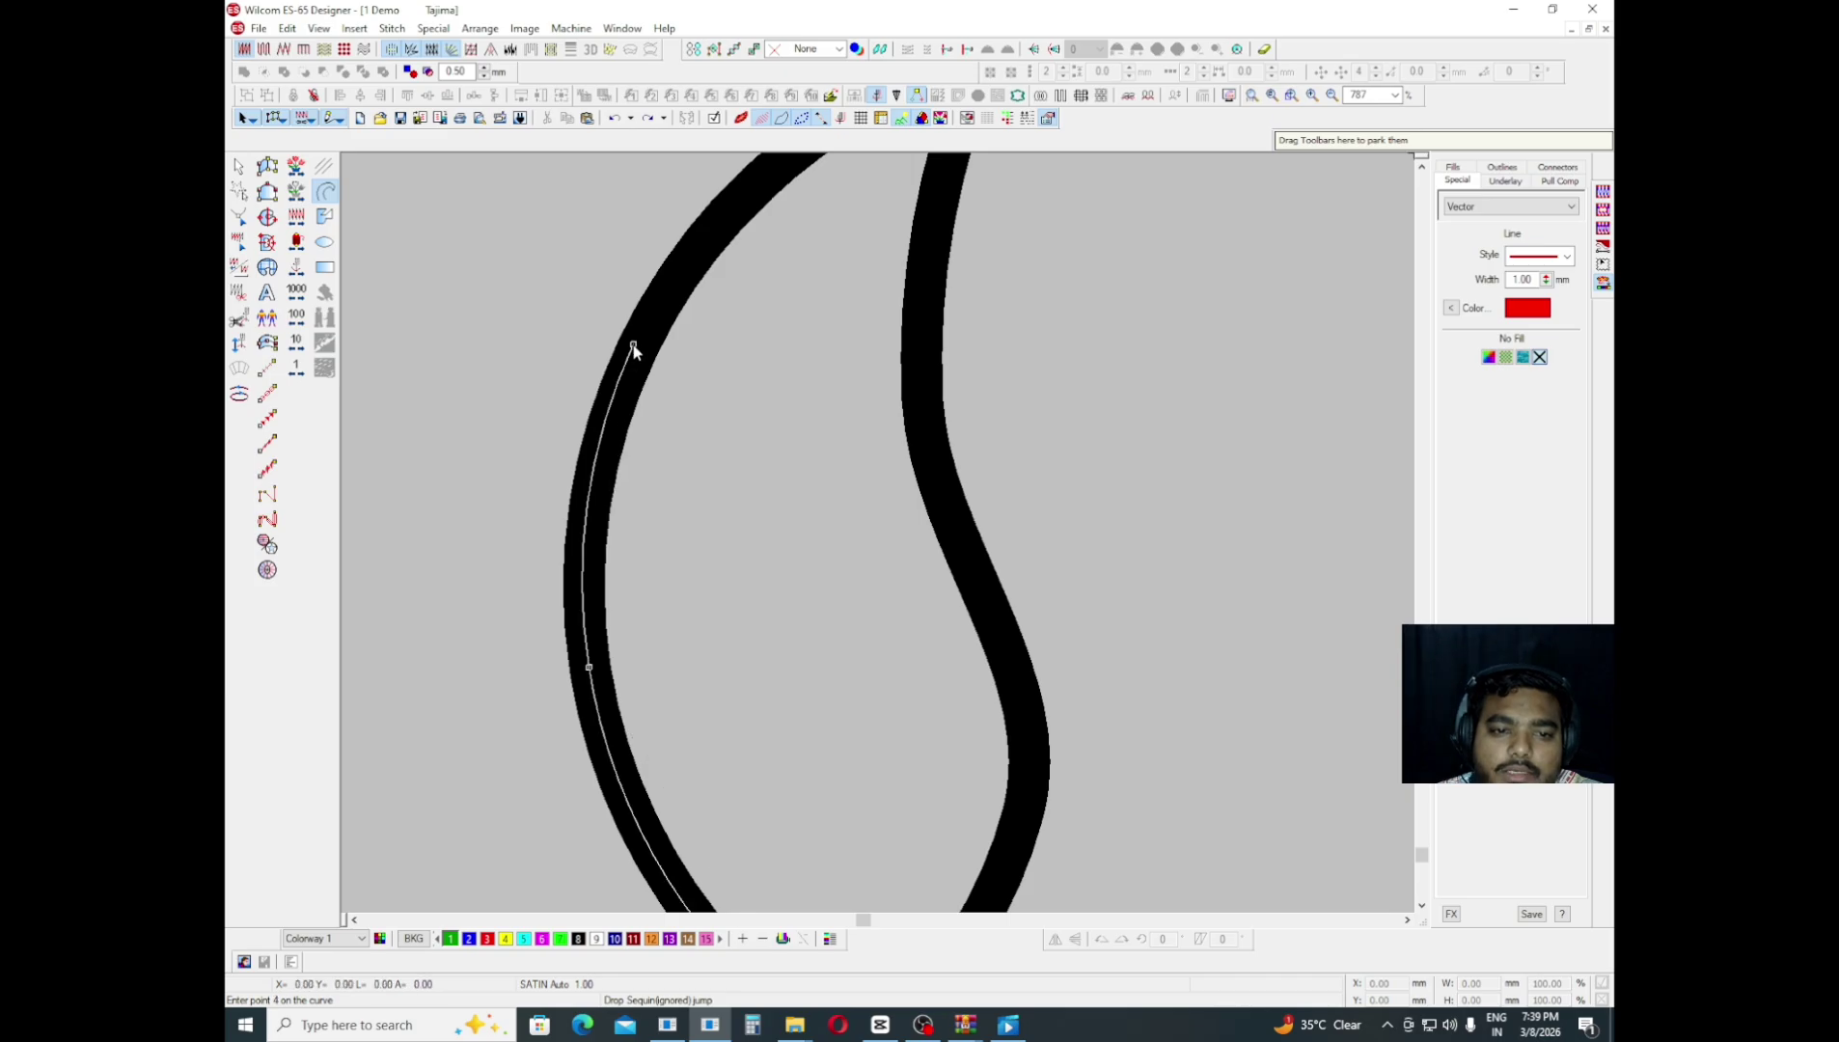
pyautogui.click(632, 344)
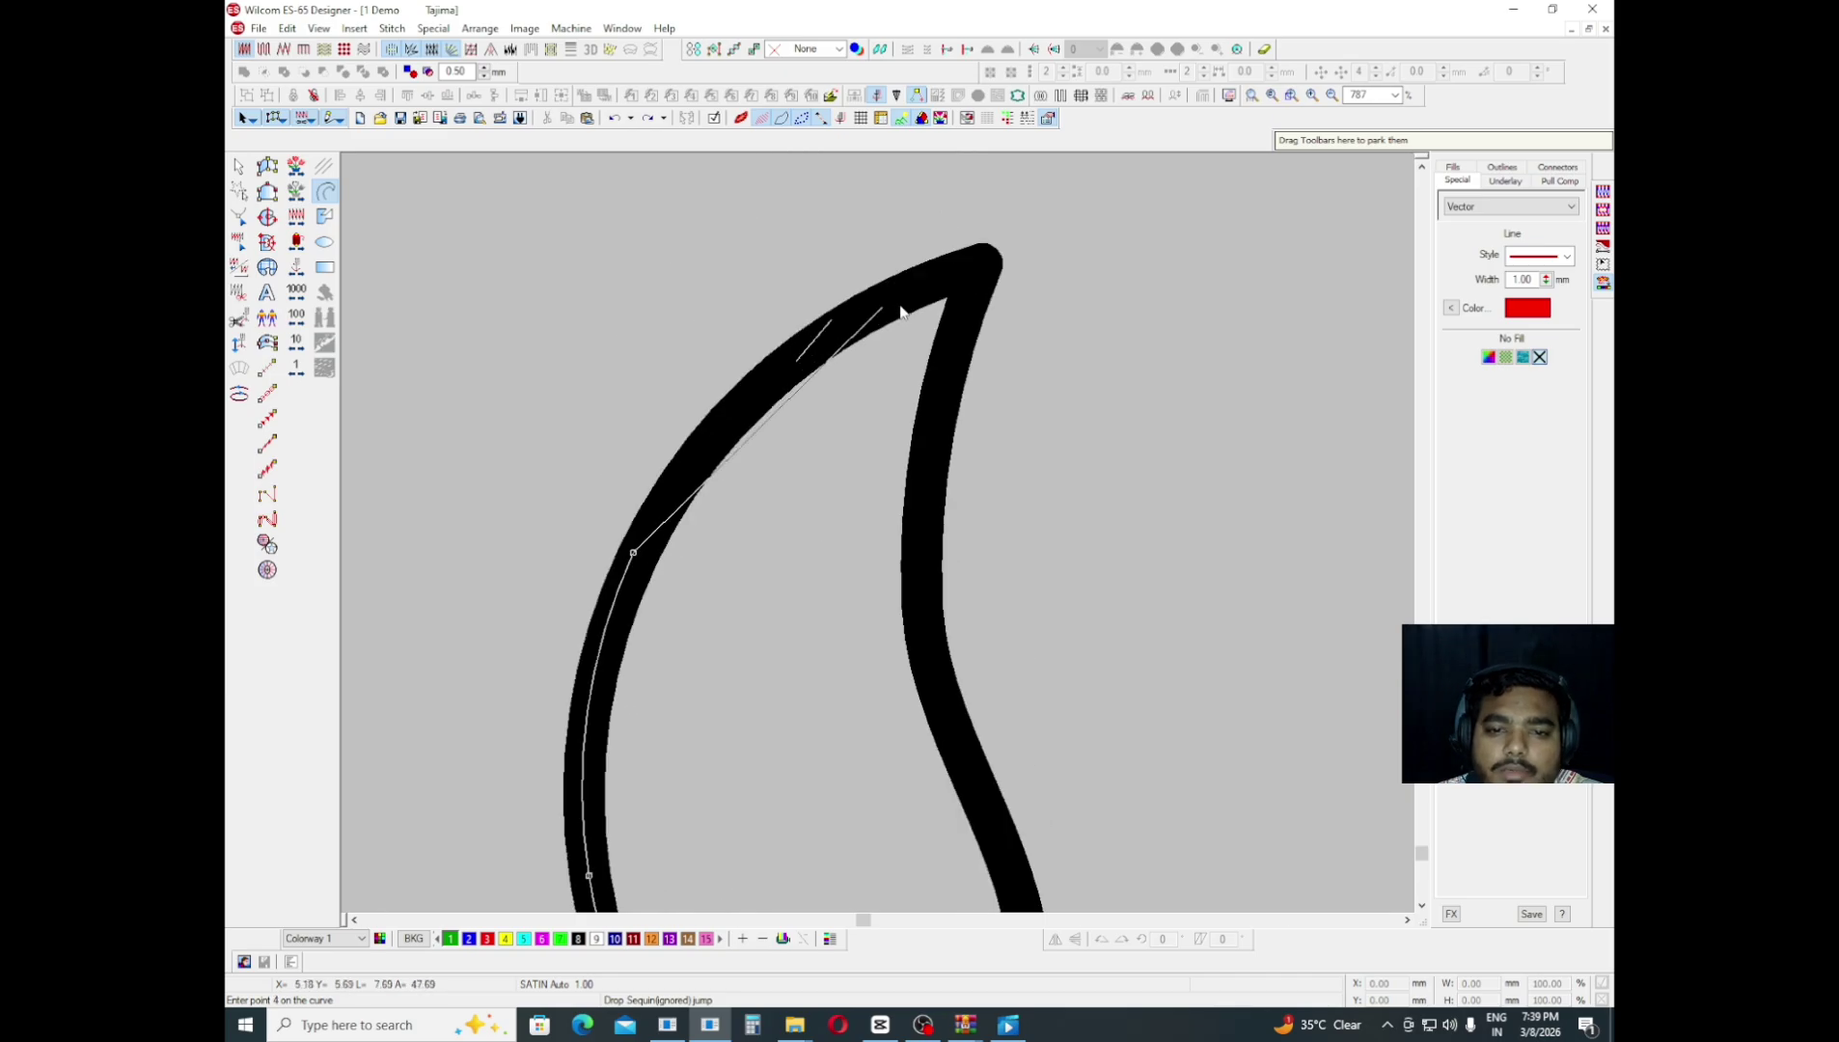
pyautogui.click(983, 263)
# - Trace the leaf's S-shaped right side from the tip down to the lower right end and finish the open outline
pyautogui.click(939, 386)
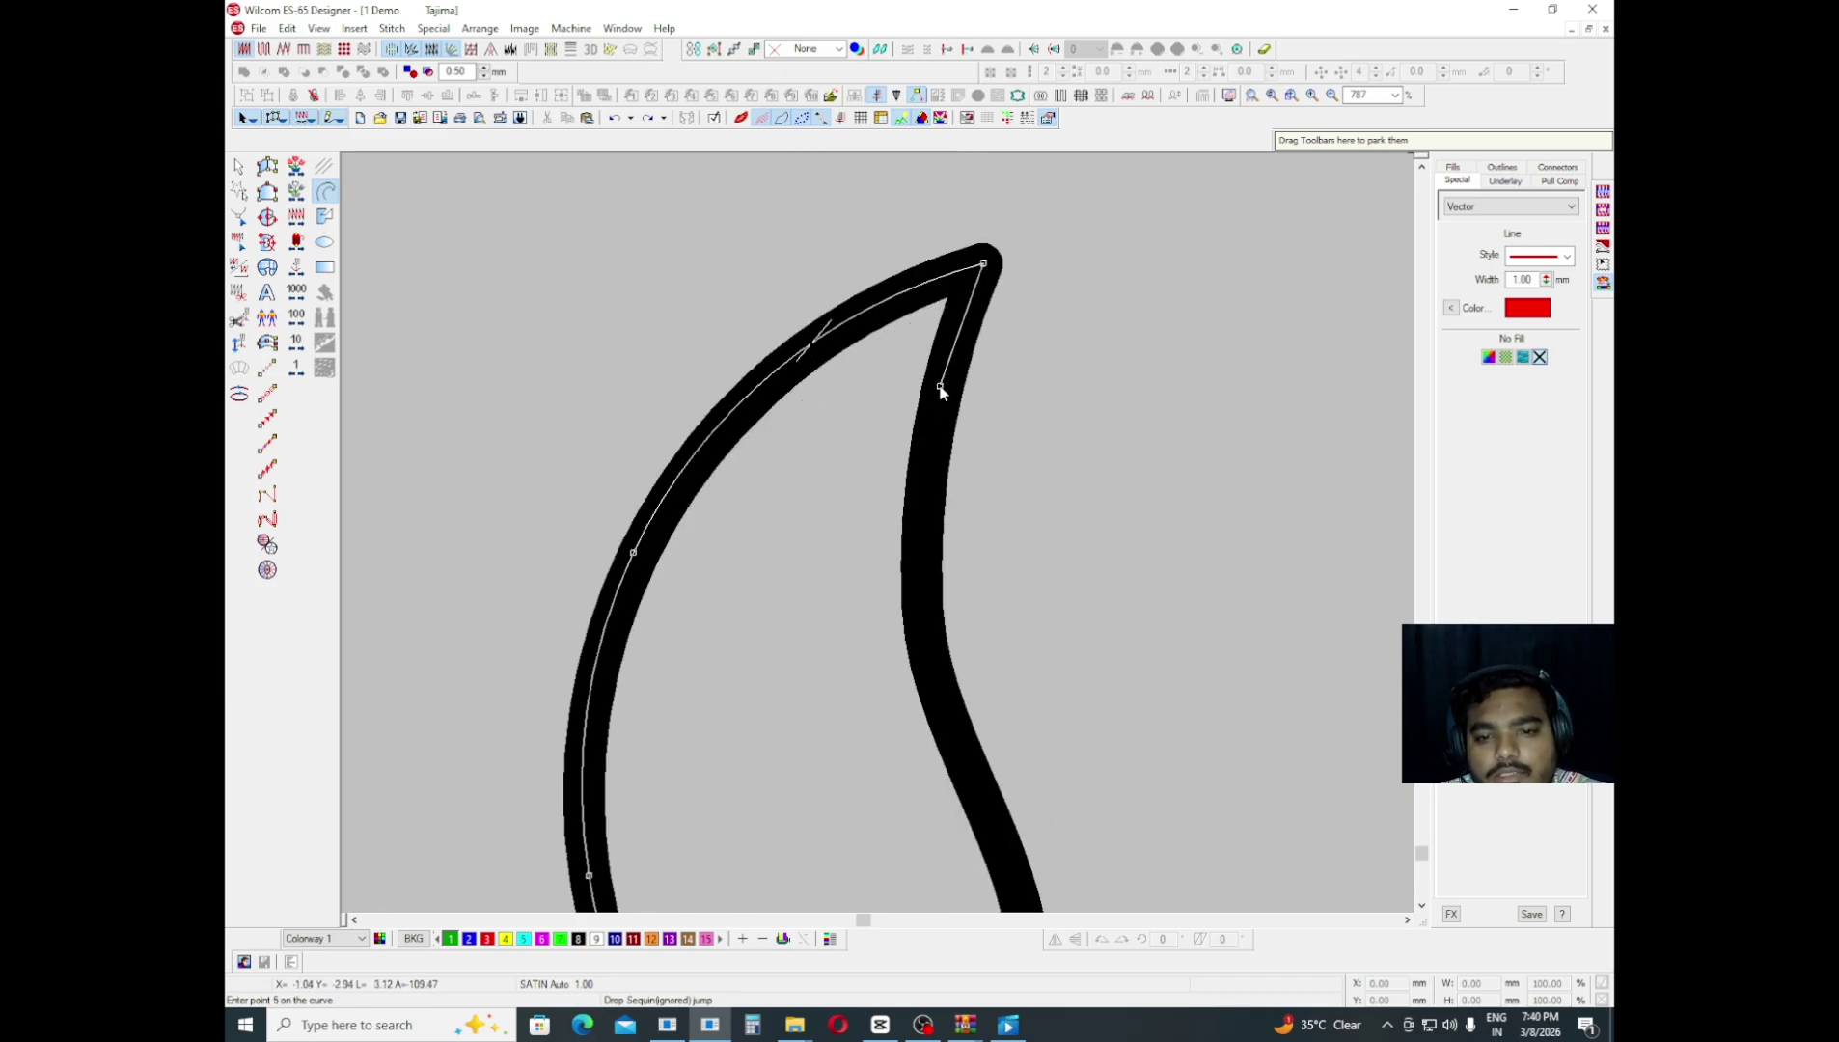
pyautogui.click(927, 603)
pyautogui.scroll(-2, 990, 737)
pyautogui.click(966, 554)
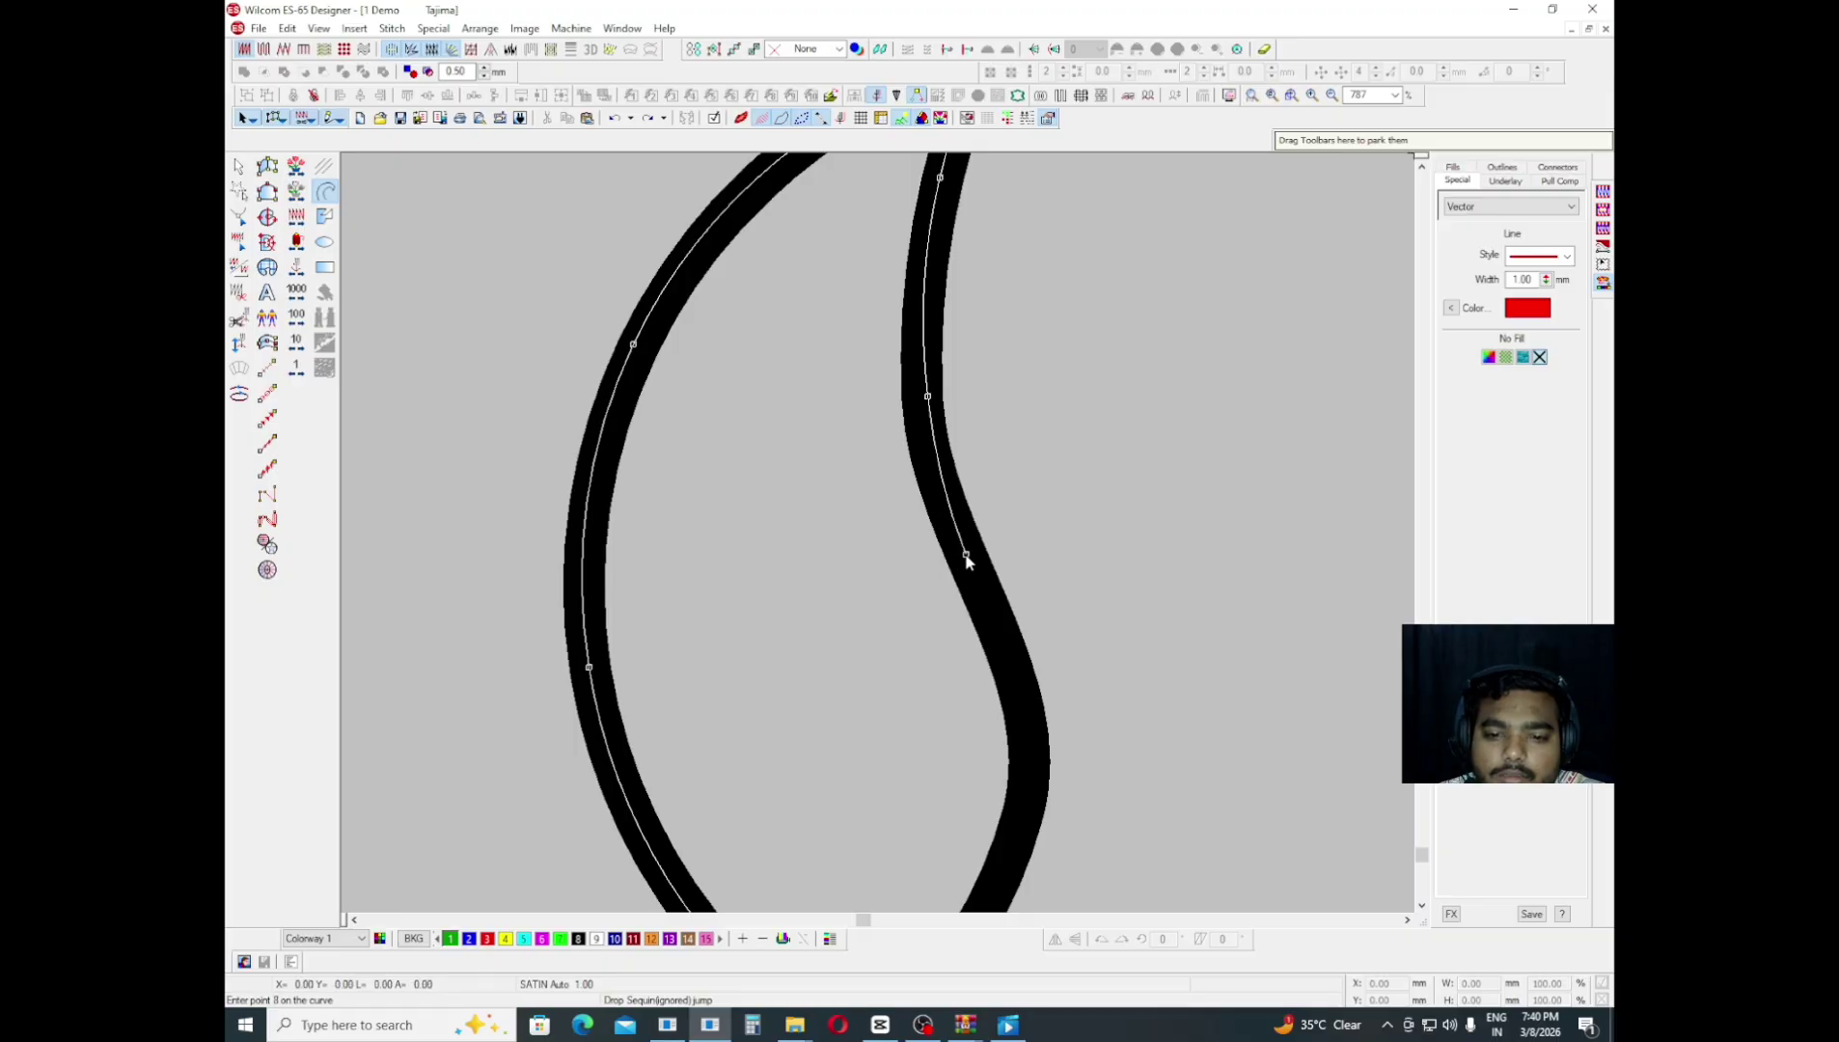
pyautogui.click(1027, 717)
pyautogui.scroll(-2, 980, 822)
pyautogui.click(994, 679)
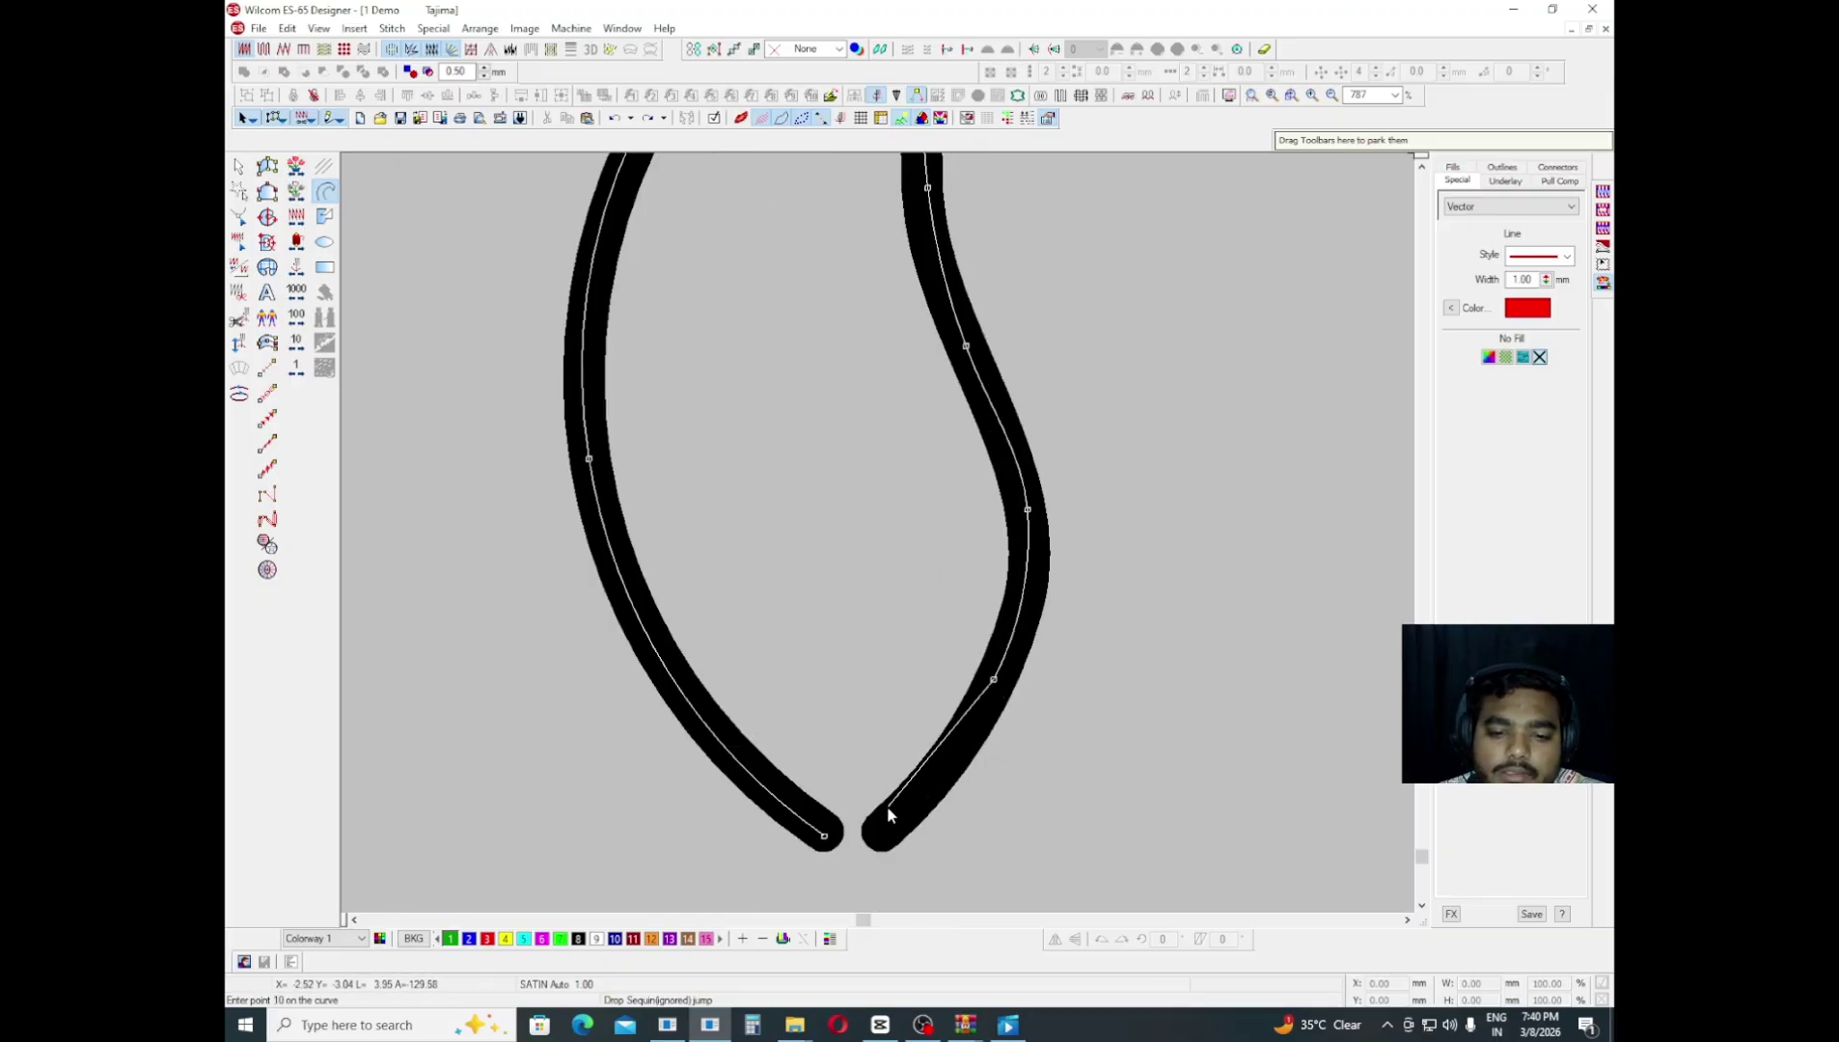
pyautogui.click(879, 840)
pyautogui.press('Return')
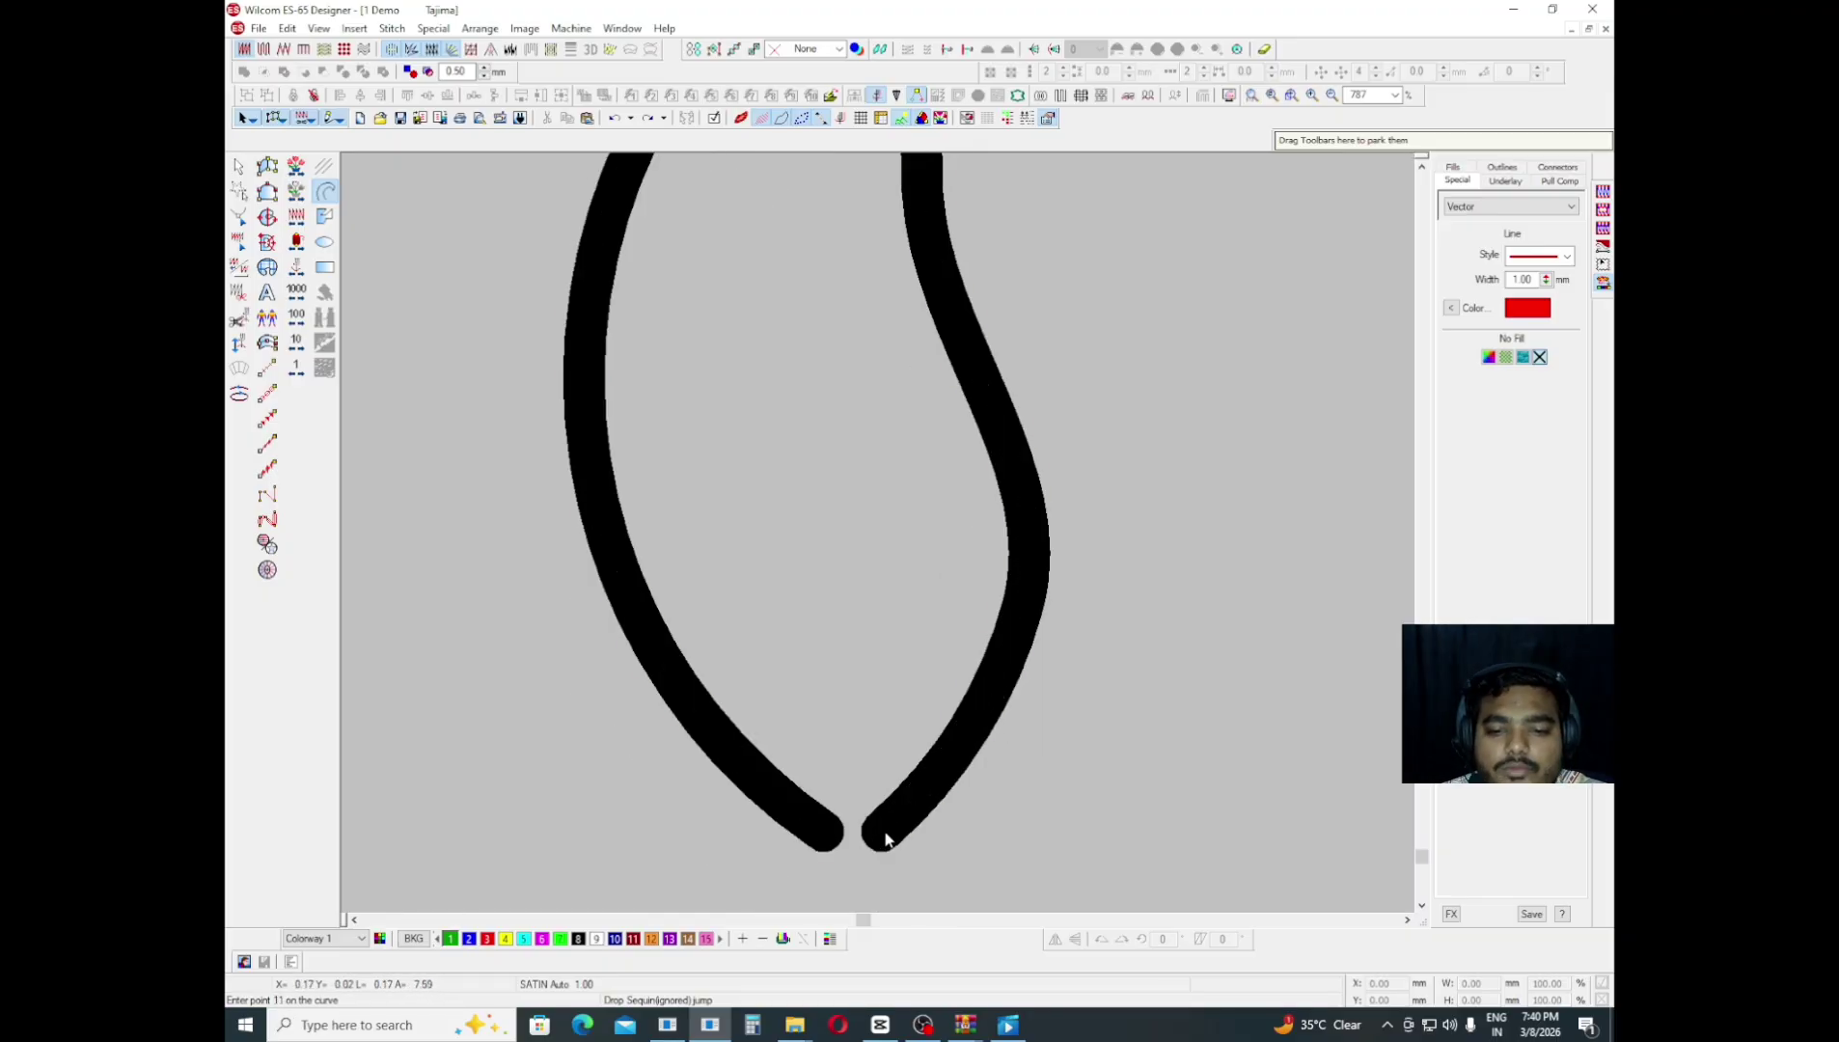
# - Reshape the red outline by nudging the lower nodes of its left side onto the black leaf line
pyautogui.hotkey('shift', 'z')
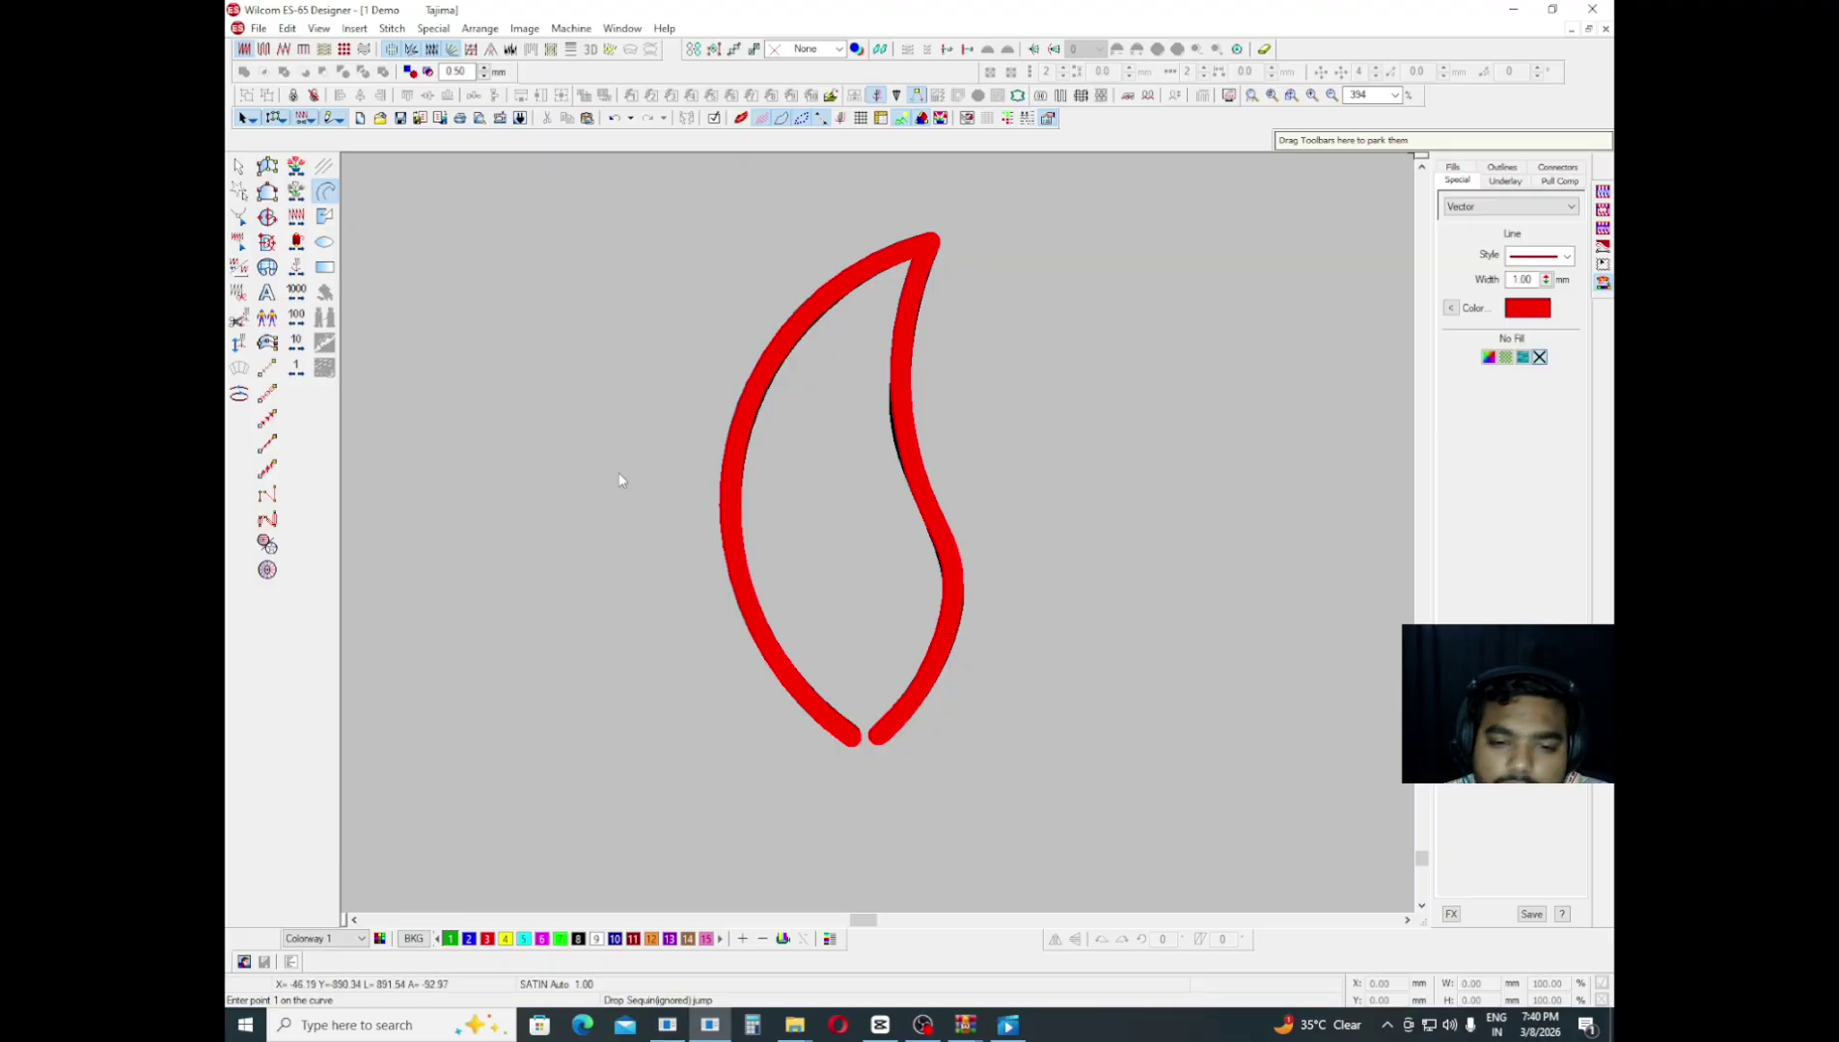
pyautogui.press('h')
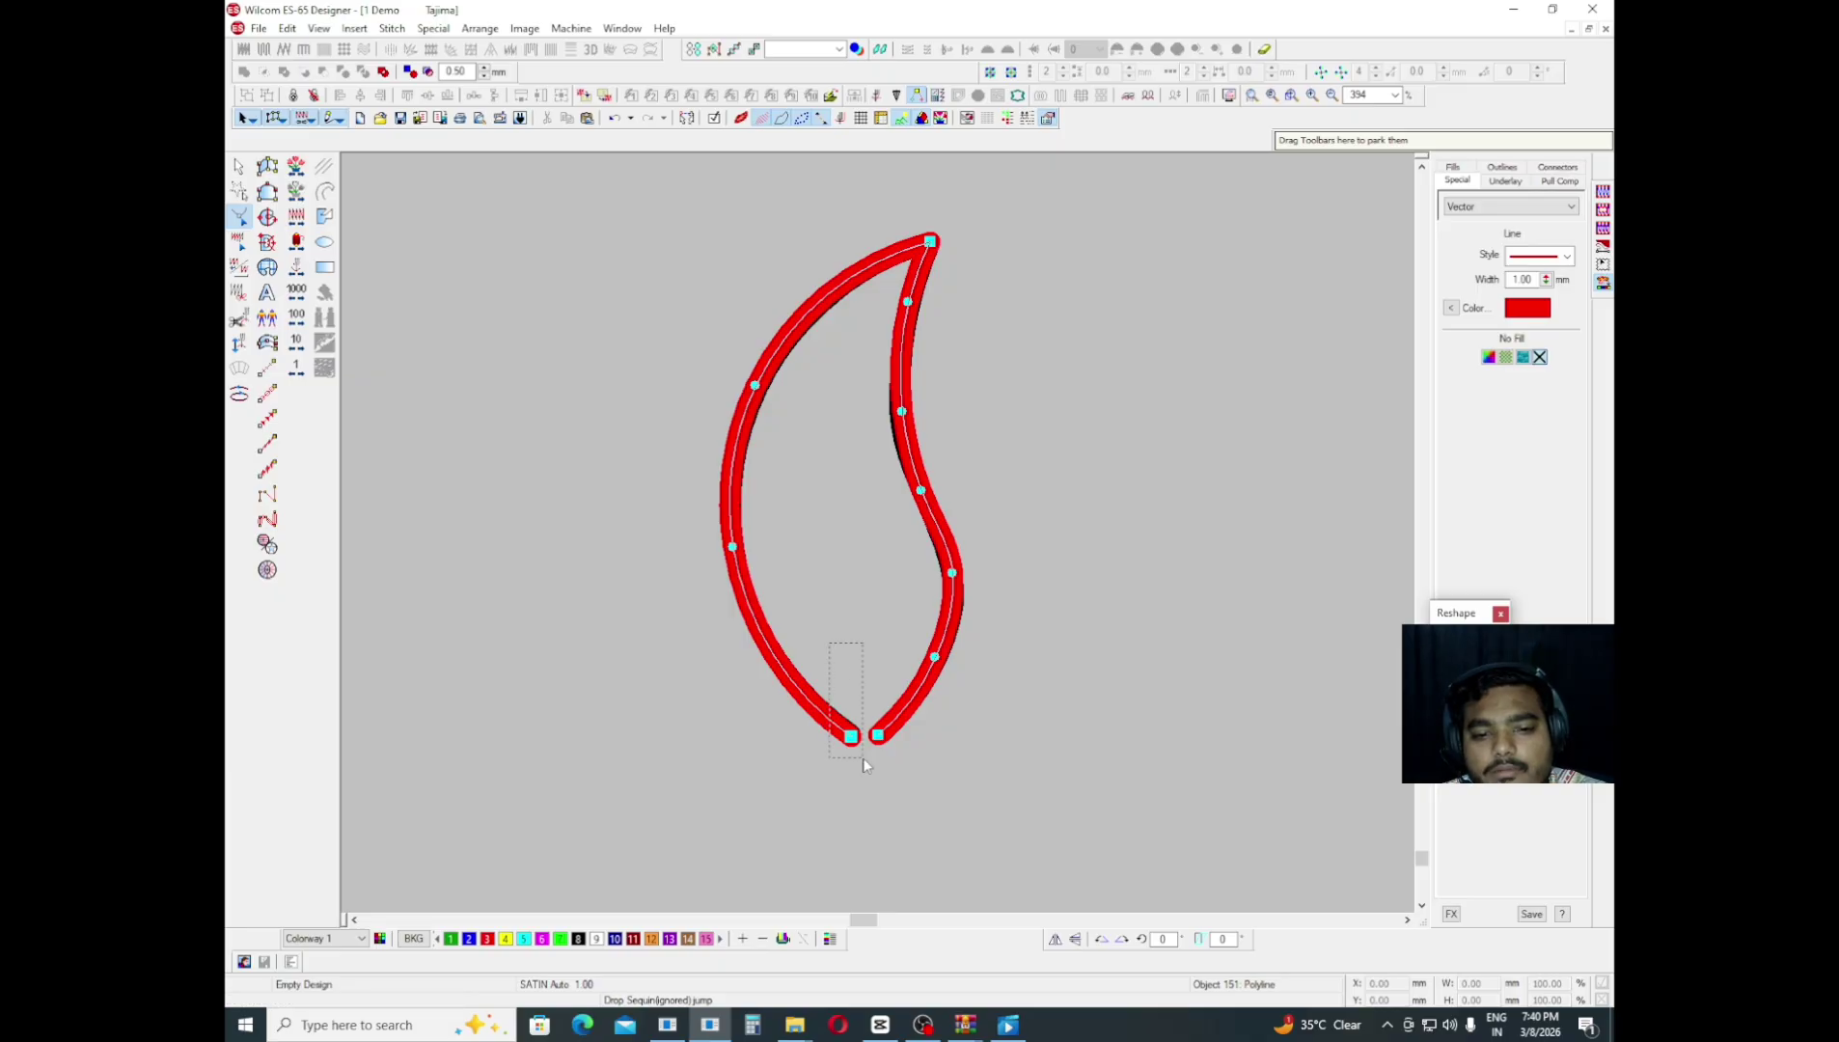
pyautogui.press('z')
pyautogui.scroll(3, 821, 644)
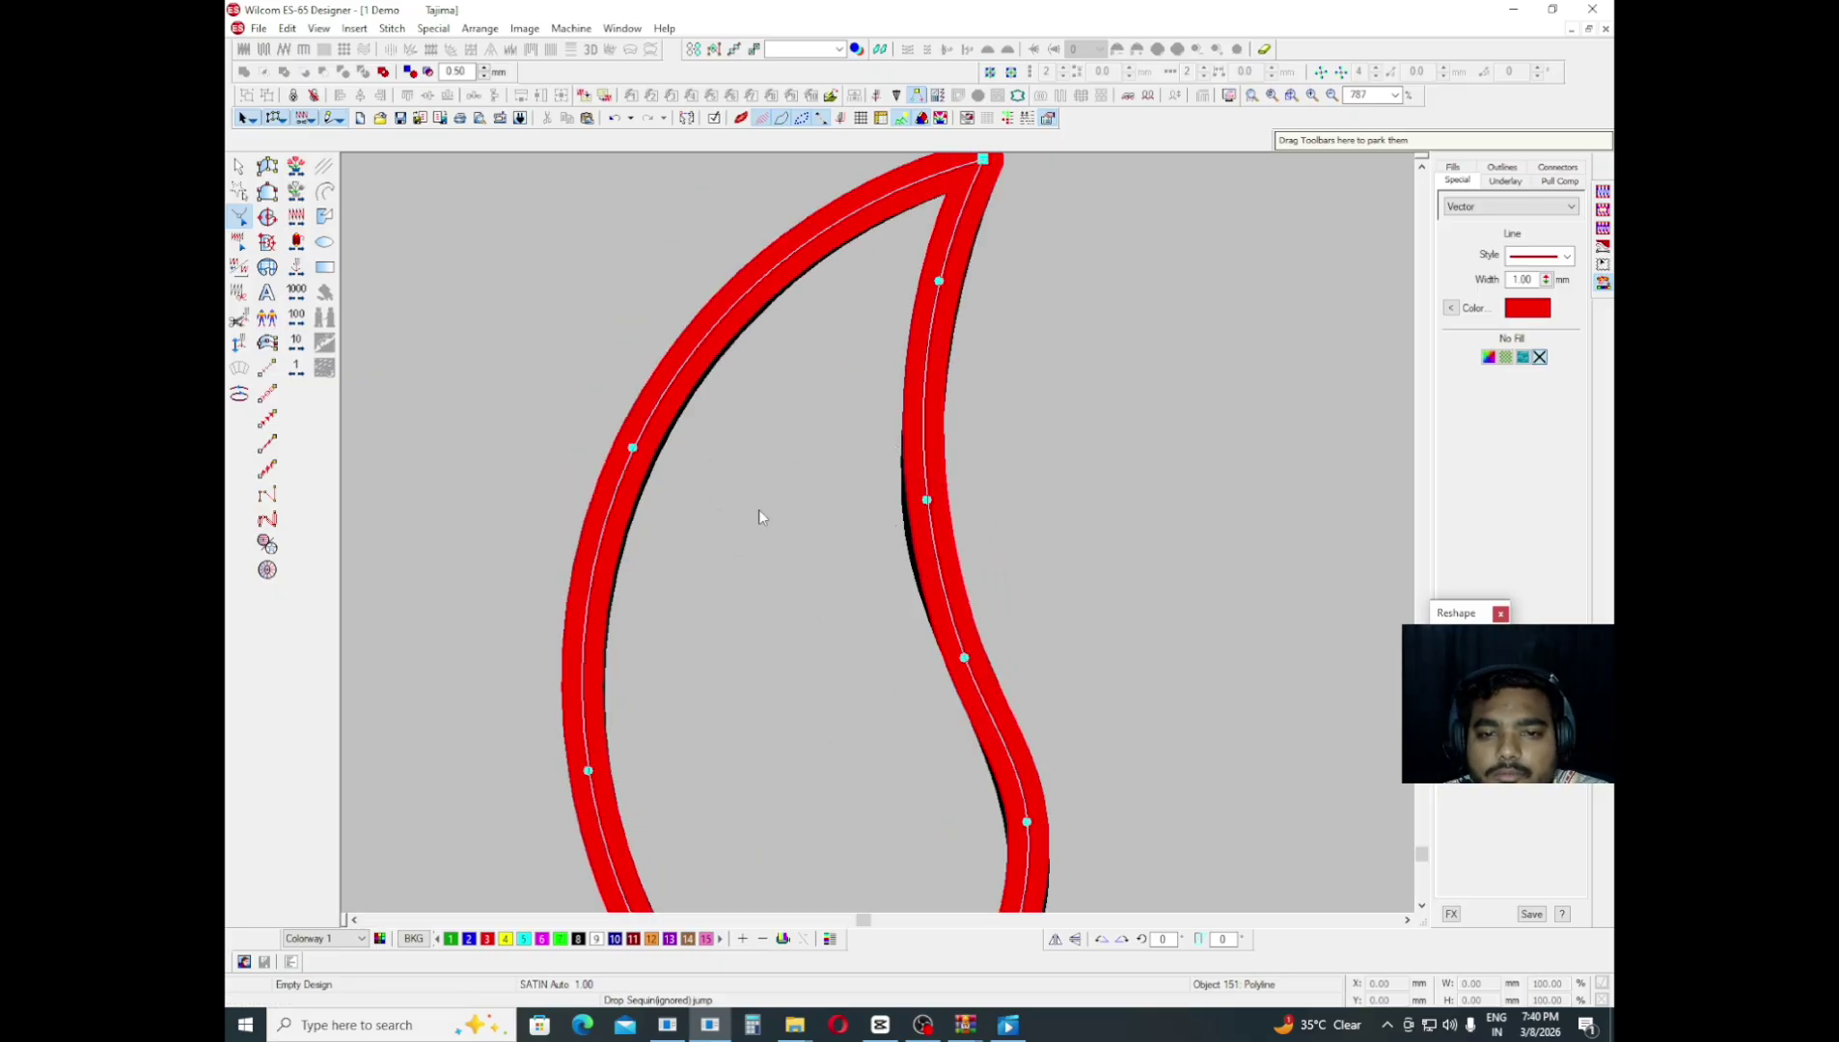
pyautogui.scroll(1, 743, 499)
pyautogui.scroll(-2, 702, 590)
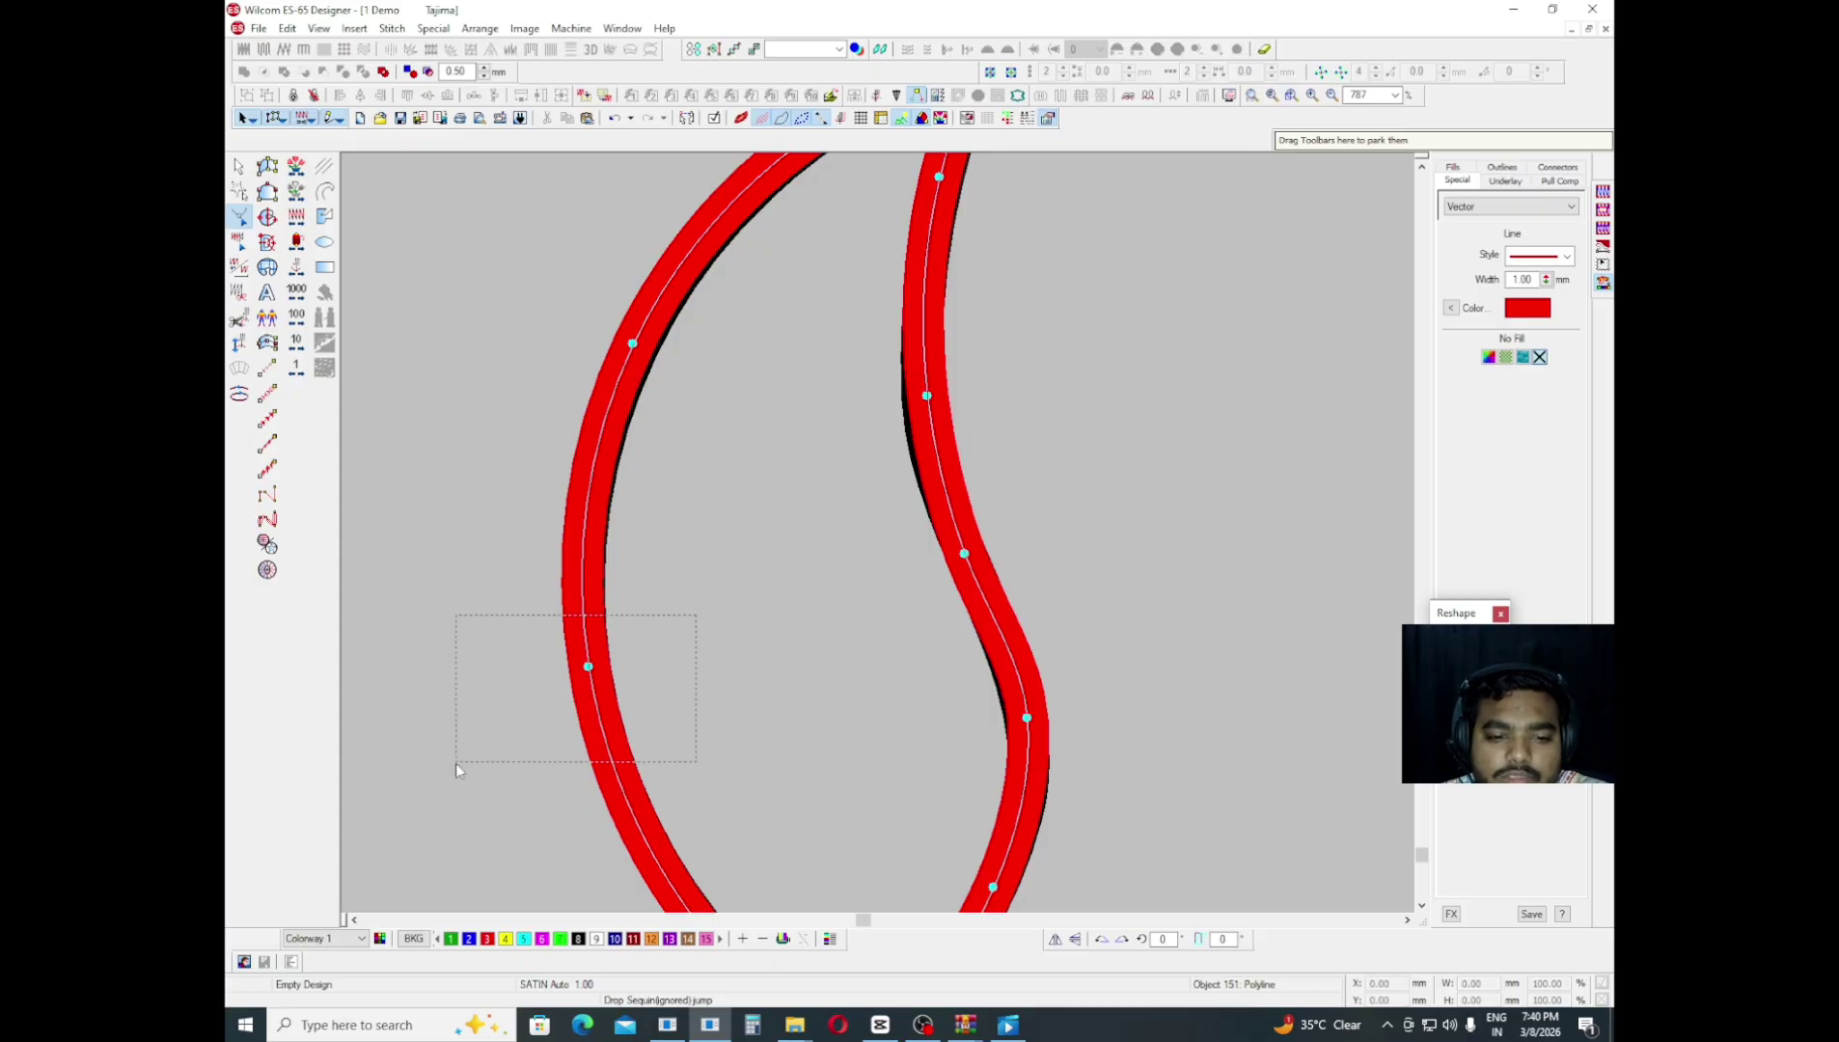
pyautogui.moveTo(455, 763); pyautogui.dragTo(603, 698)
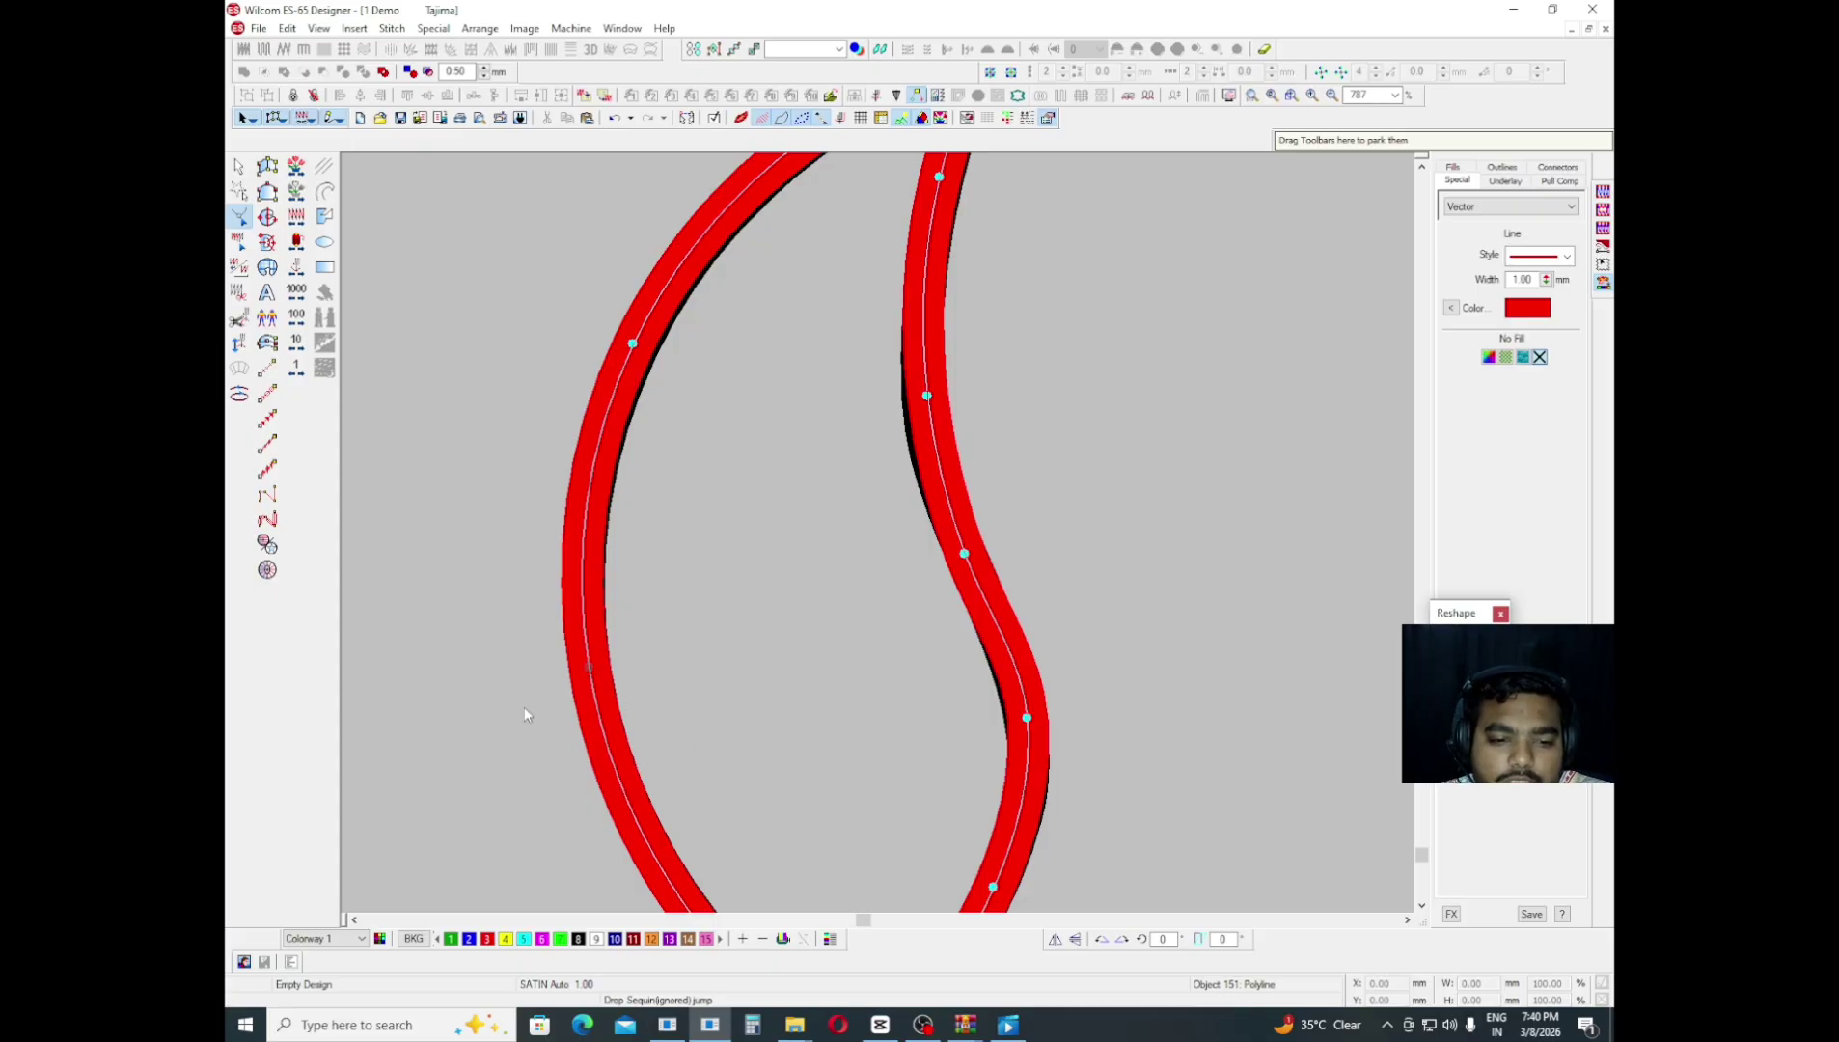
pyautogui.scroll(-3, 762, 637)
pyautogui.press('Up')
pyautogui.press('Up')
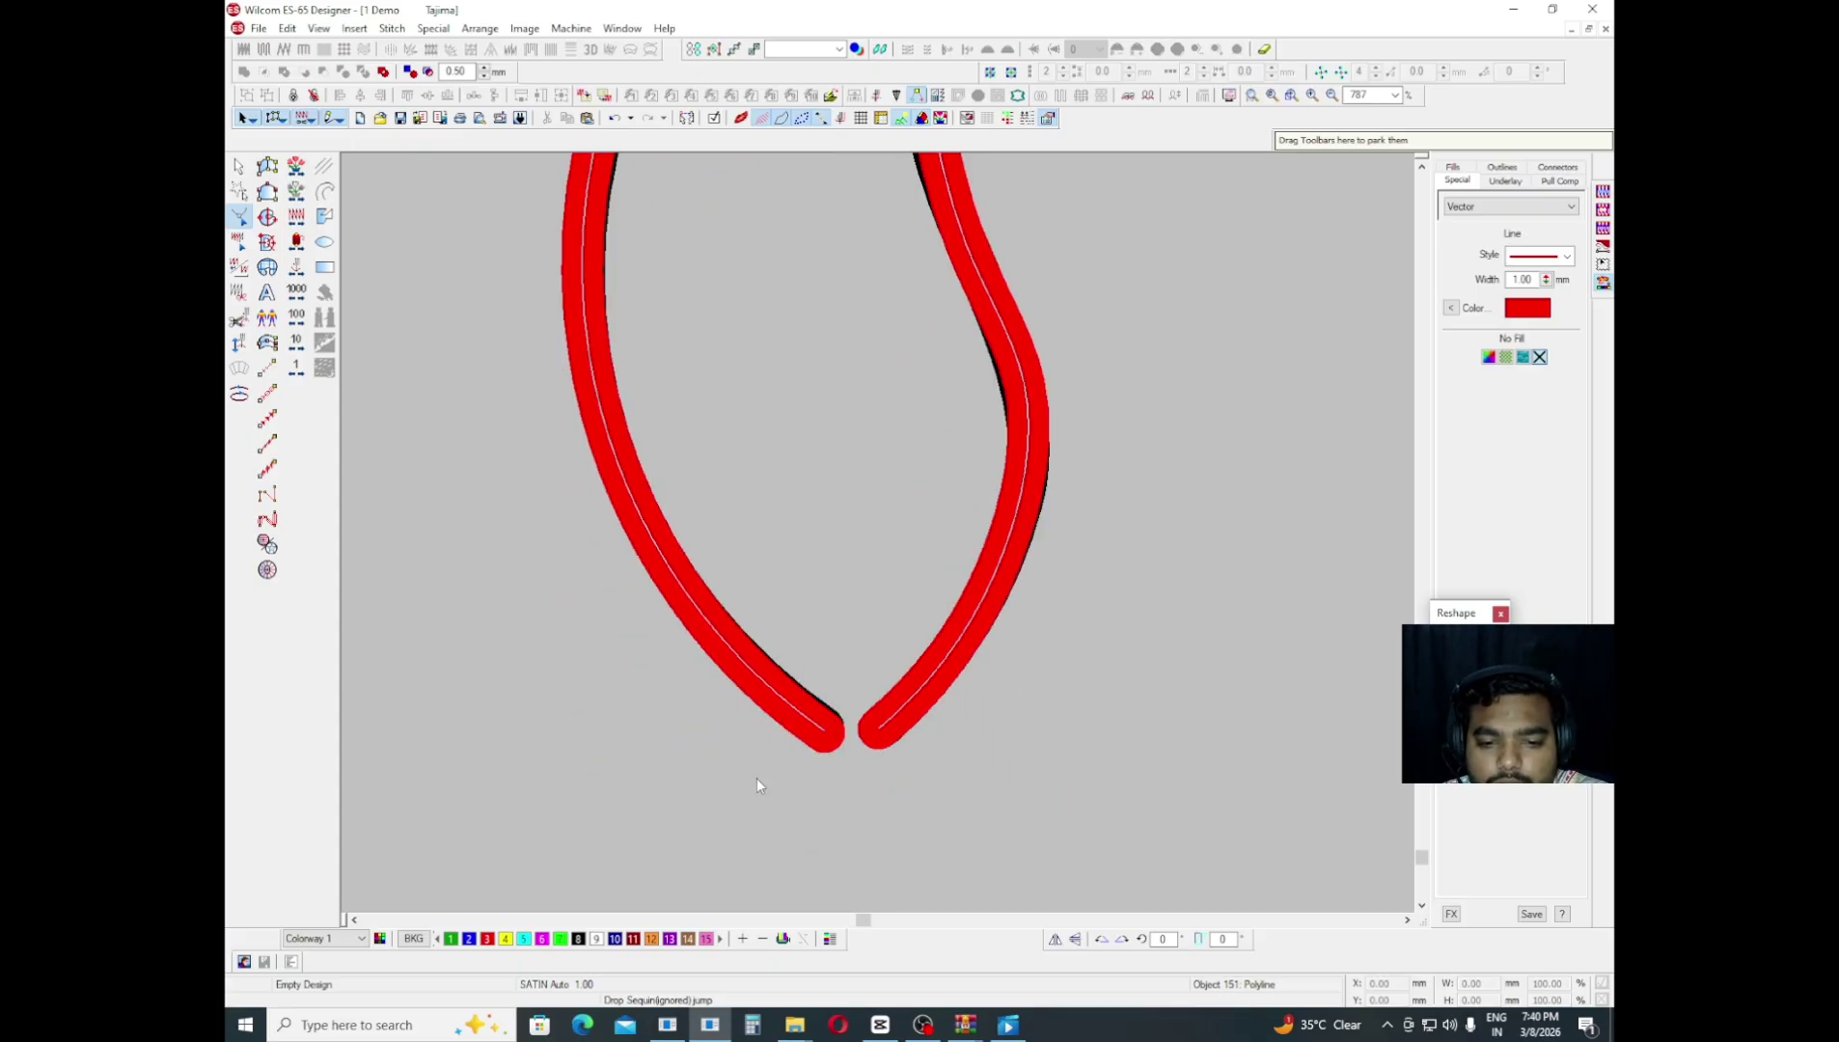
# - Nudge the upper left node and the tip node of the outline onto the black leaf line
pyautogui.scroll(4, 585, 540)
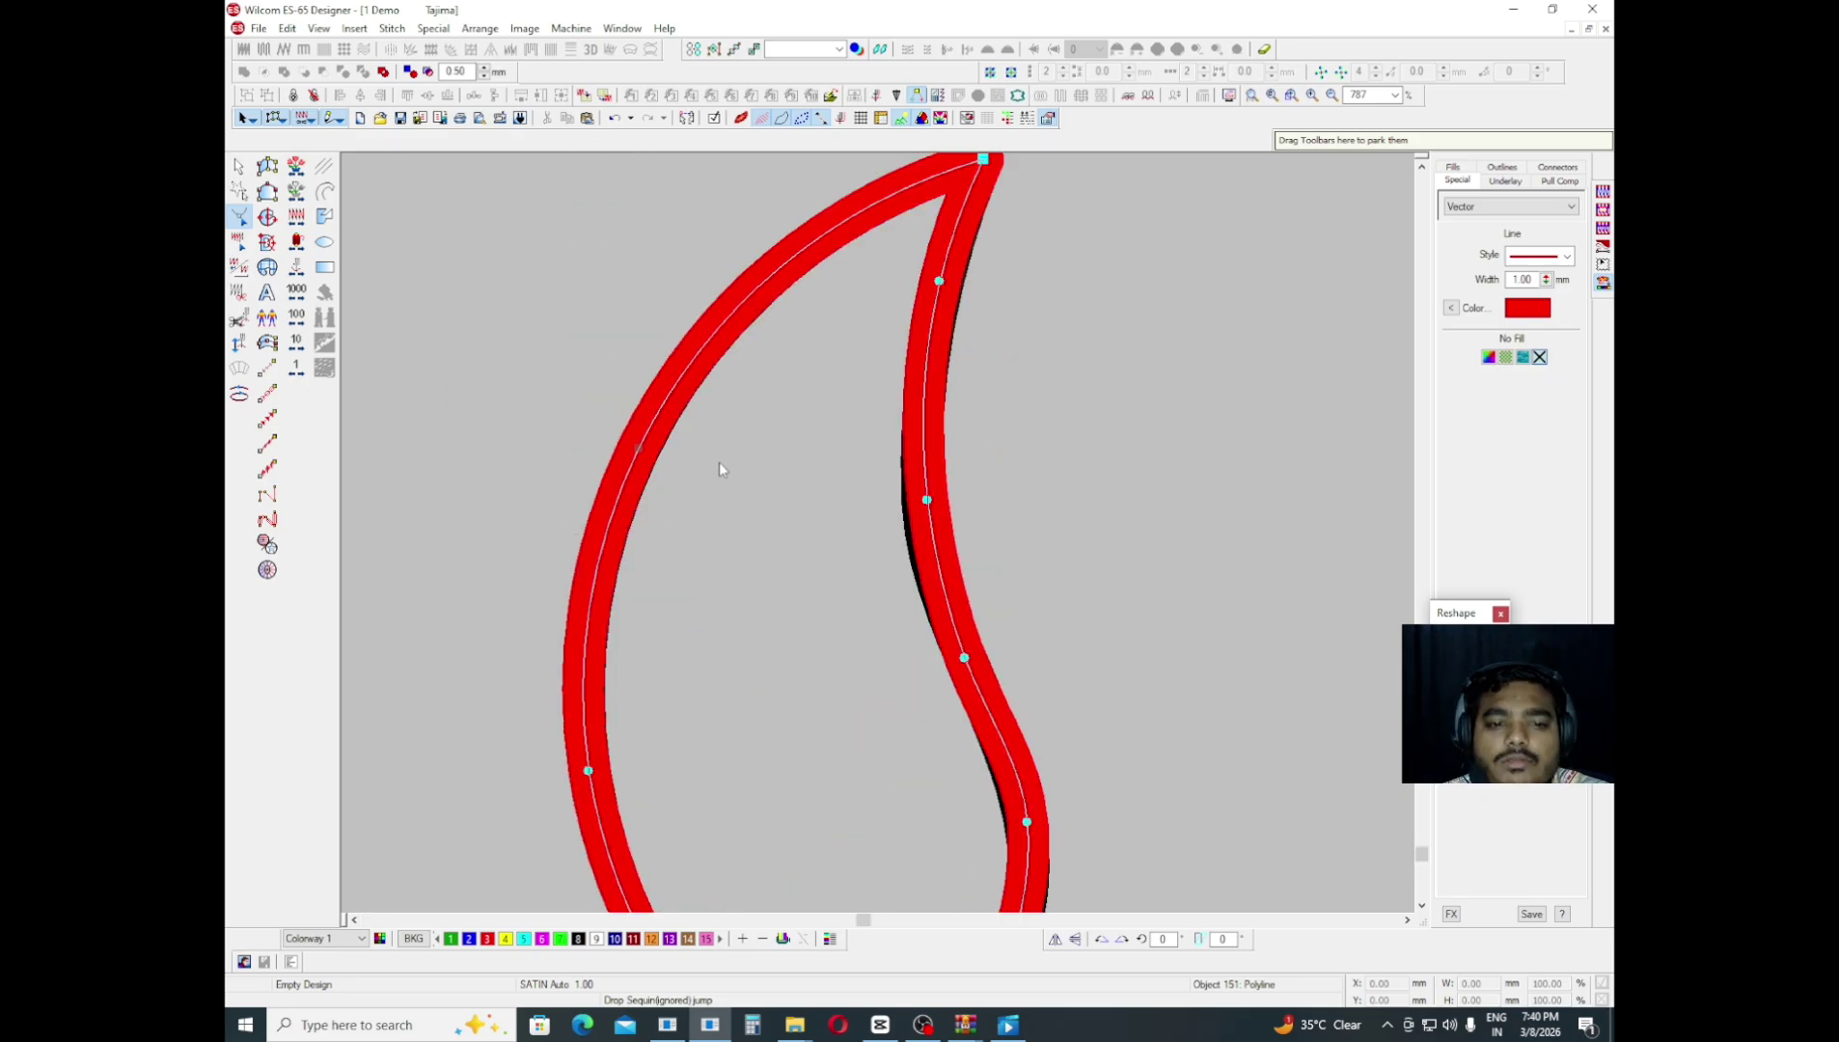
pyautogui.scroll(4, 890, 374)
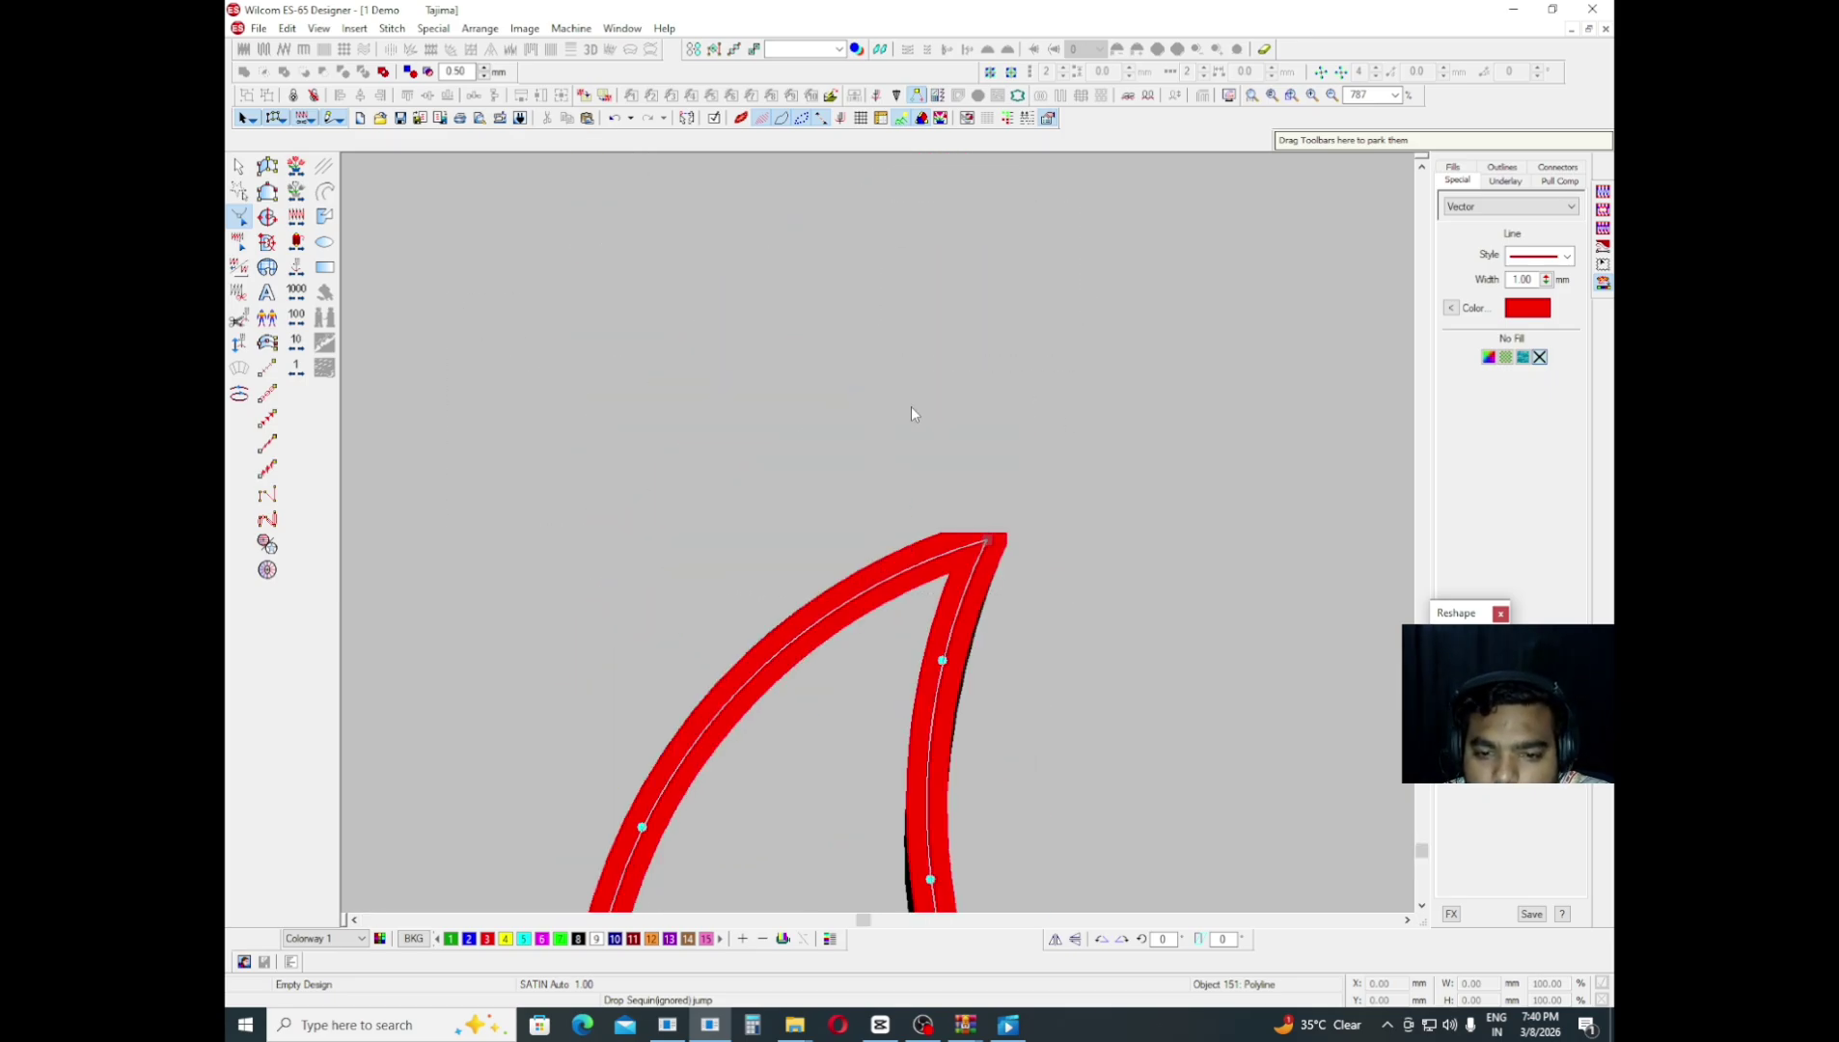
pyautogui.scroll(-1, 1004, 506)
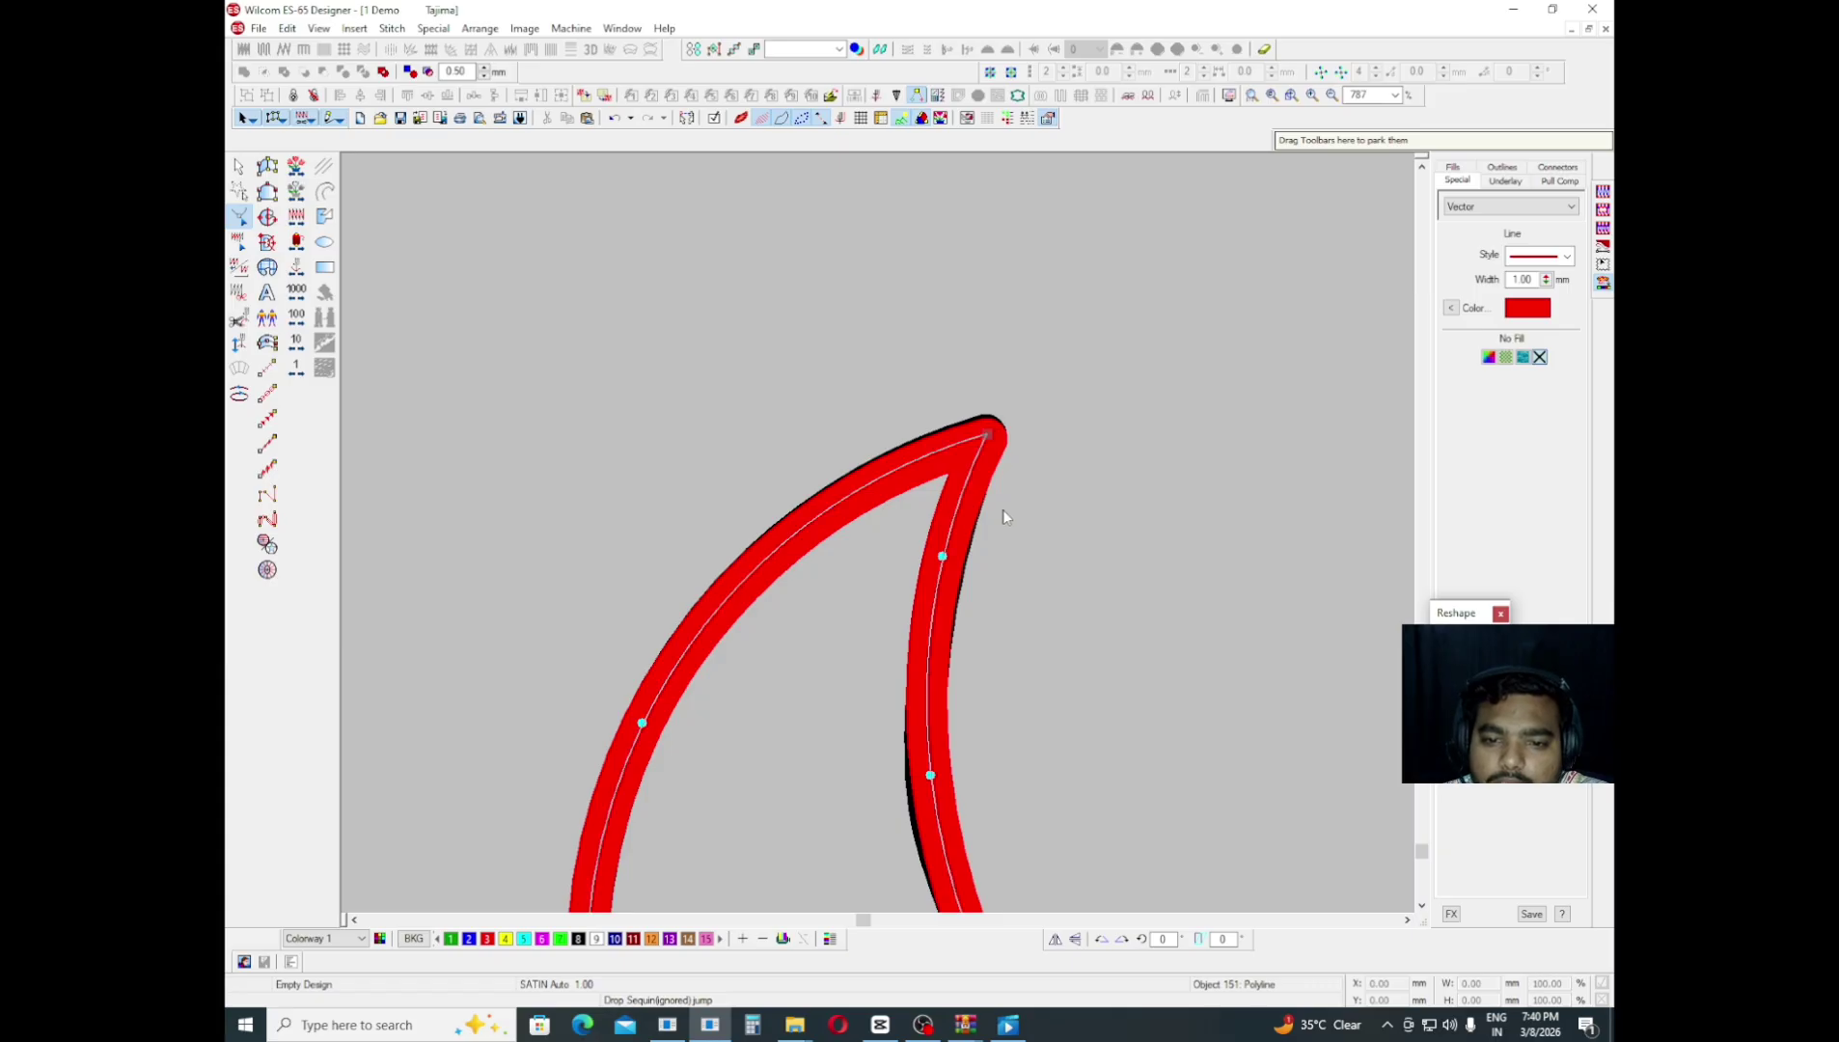
pyautogui.scroll(-1, 1003, 516)
# - Nudge the right side's node below the tip outward and the node under it inward to match the black curve
pyautogui.moveTo(1038, 398); pyautogui.dragTo(867, 505)
pyautogui.press('Right')
pyautogui.press('Right')
pyautogui.press('Right')
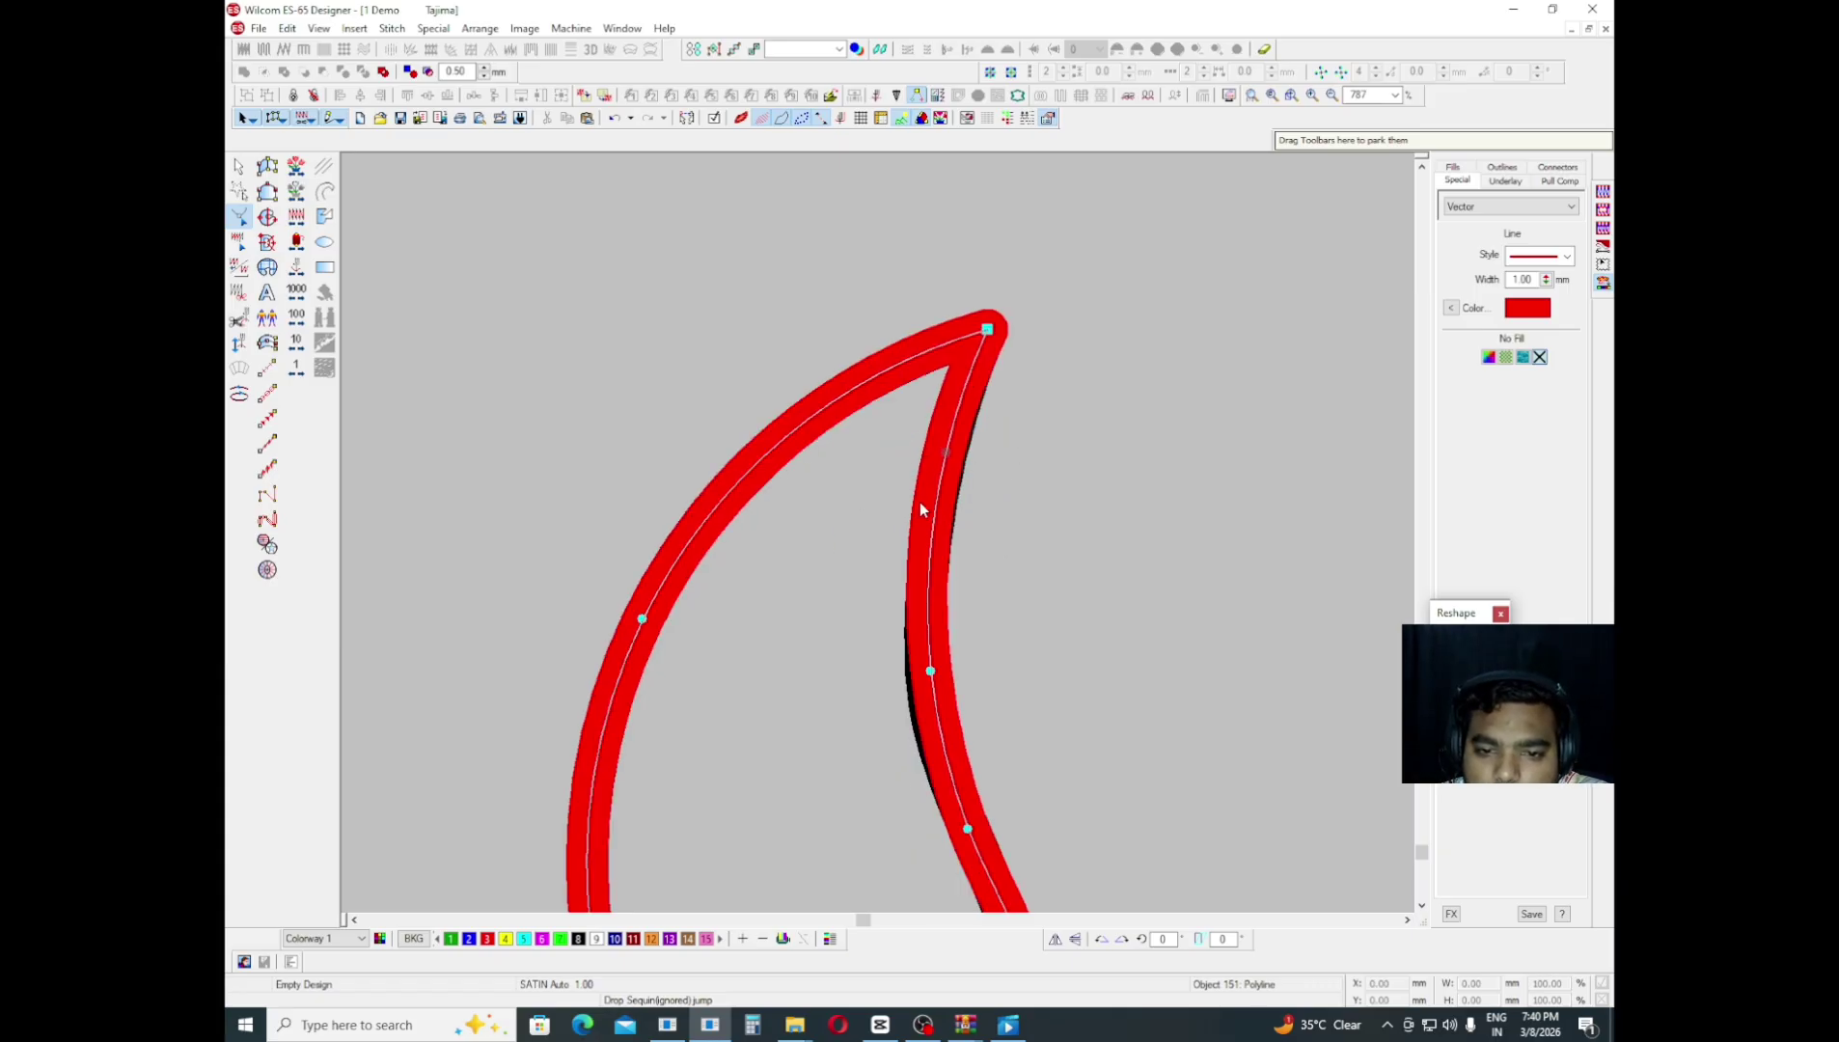
pyautogui.moveTo(997, 571); pyautogui.dragTo(855, 723)
pyautogui.press('Left')
pyautogui.press('Left')
# - Refine the right side's inward bend with extra curve nodes, positioning them to cover the black line
pyautogui.press('Return')
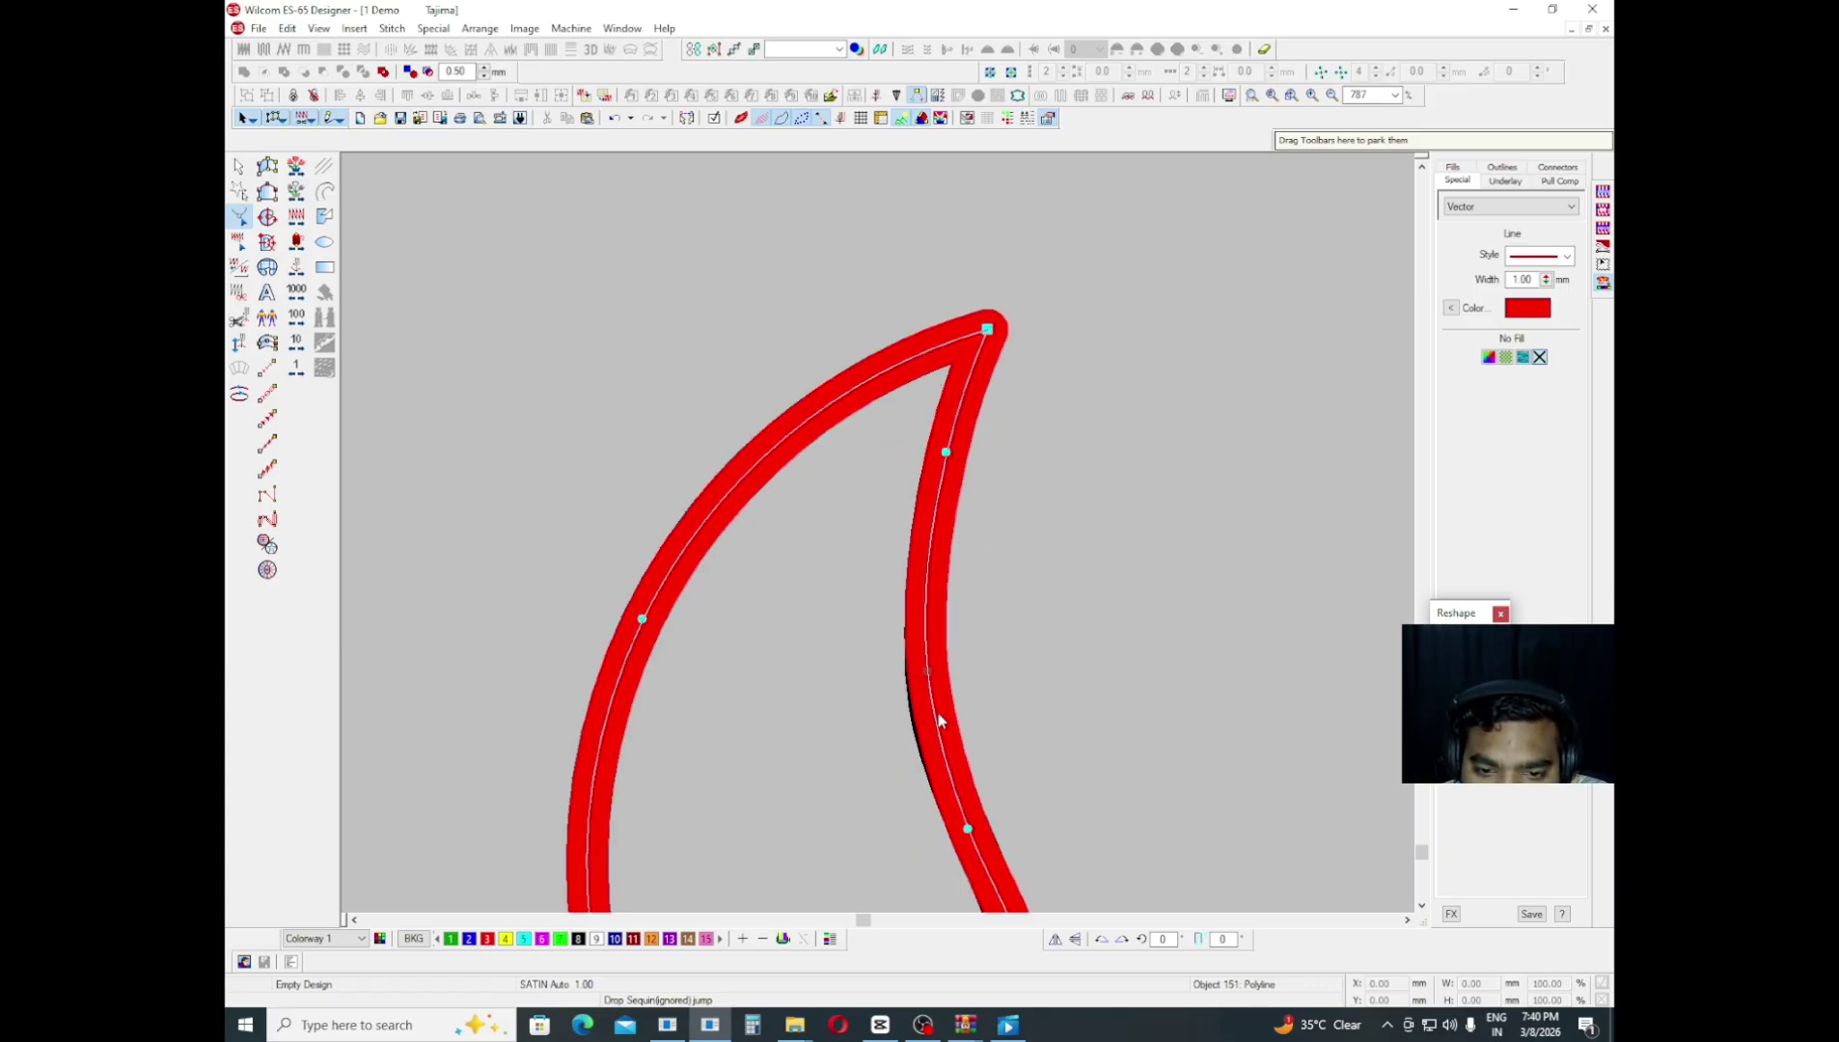
pyautogui.moveTo(1003, 868); pyautogui.dragTo(889, 757)
pyautogui.moveTo(927, 671); pyautogui.dragTo(932, 722)
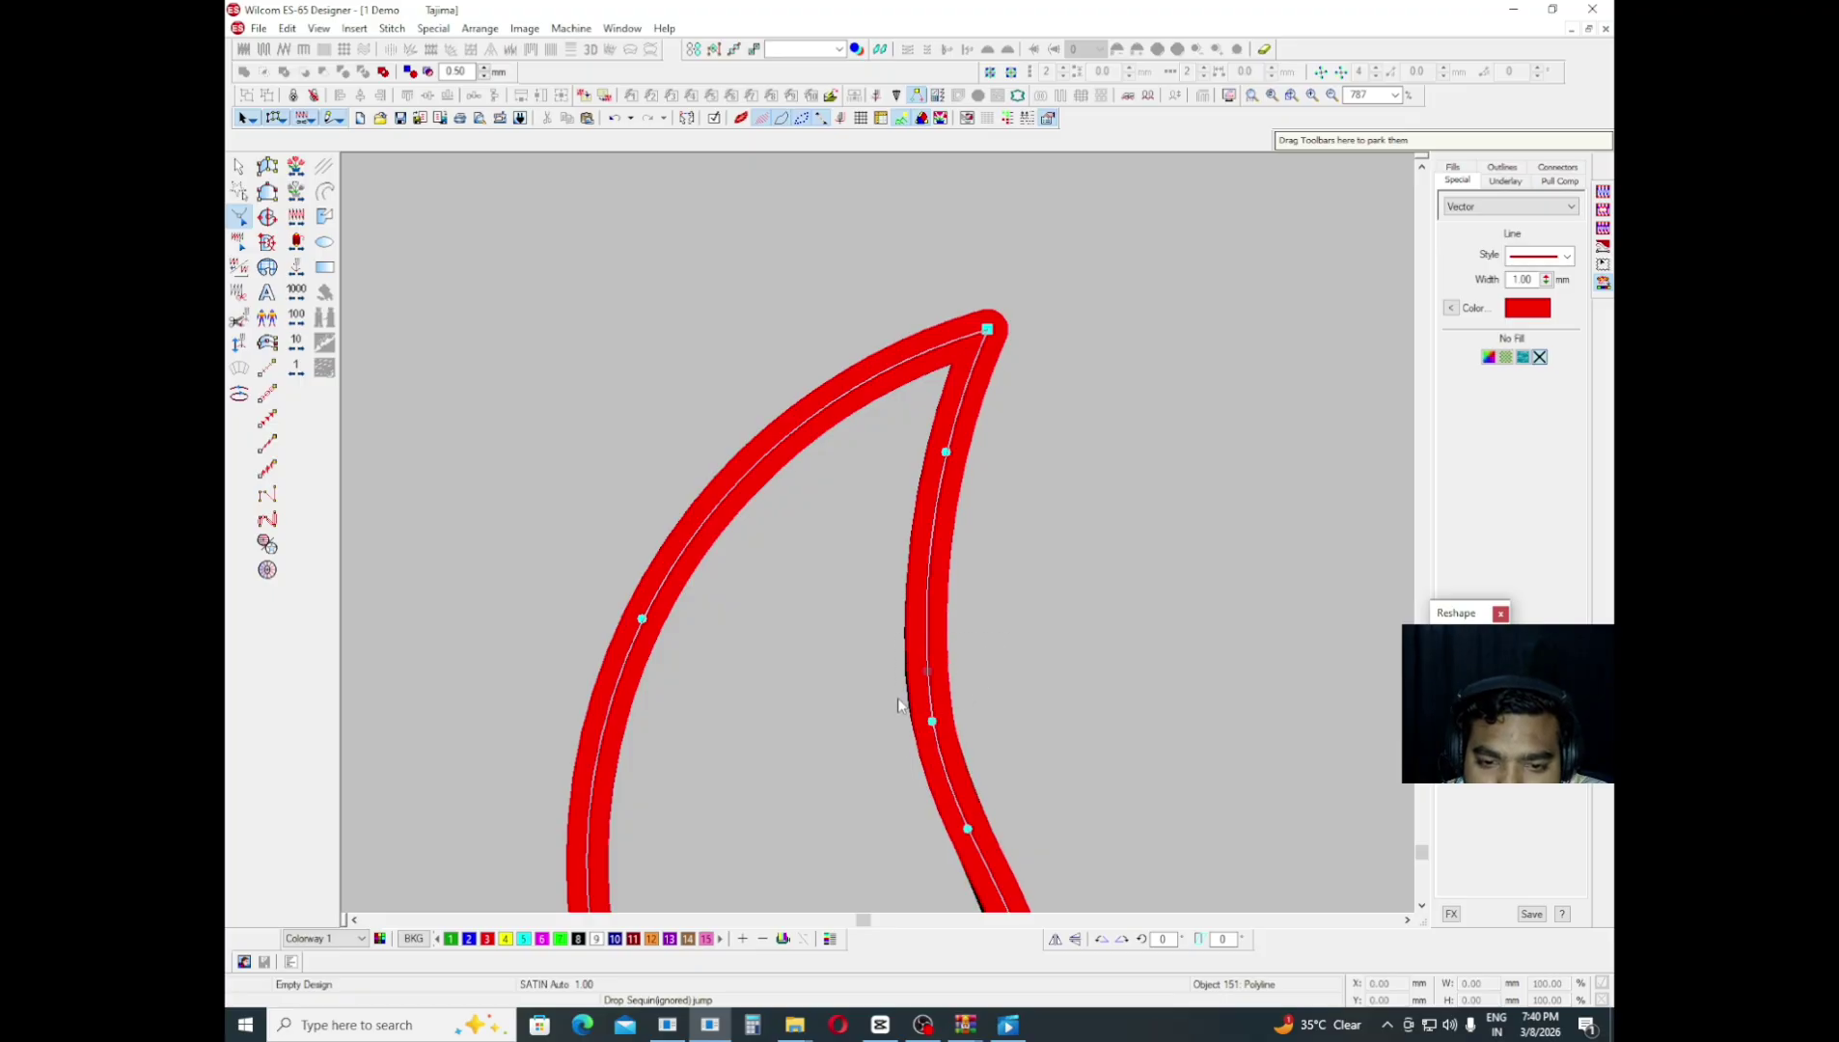
pyautogui.press('Delete')
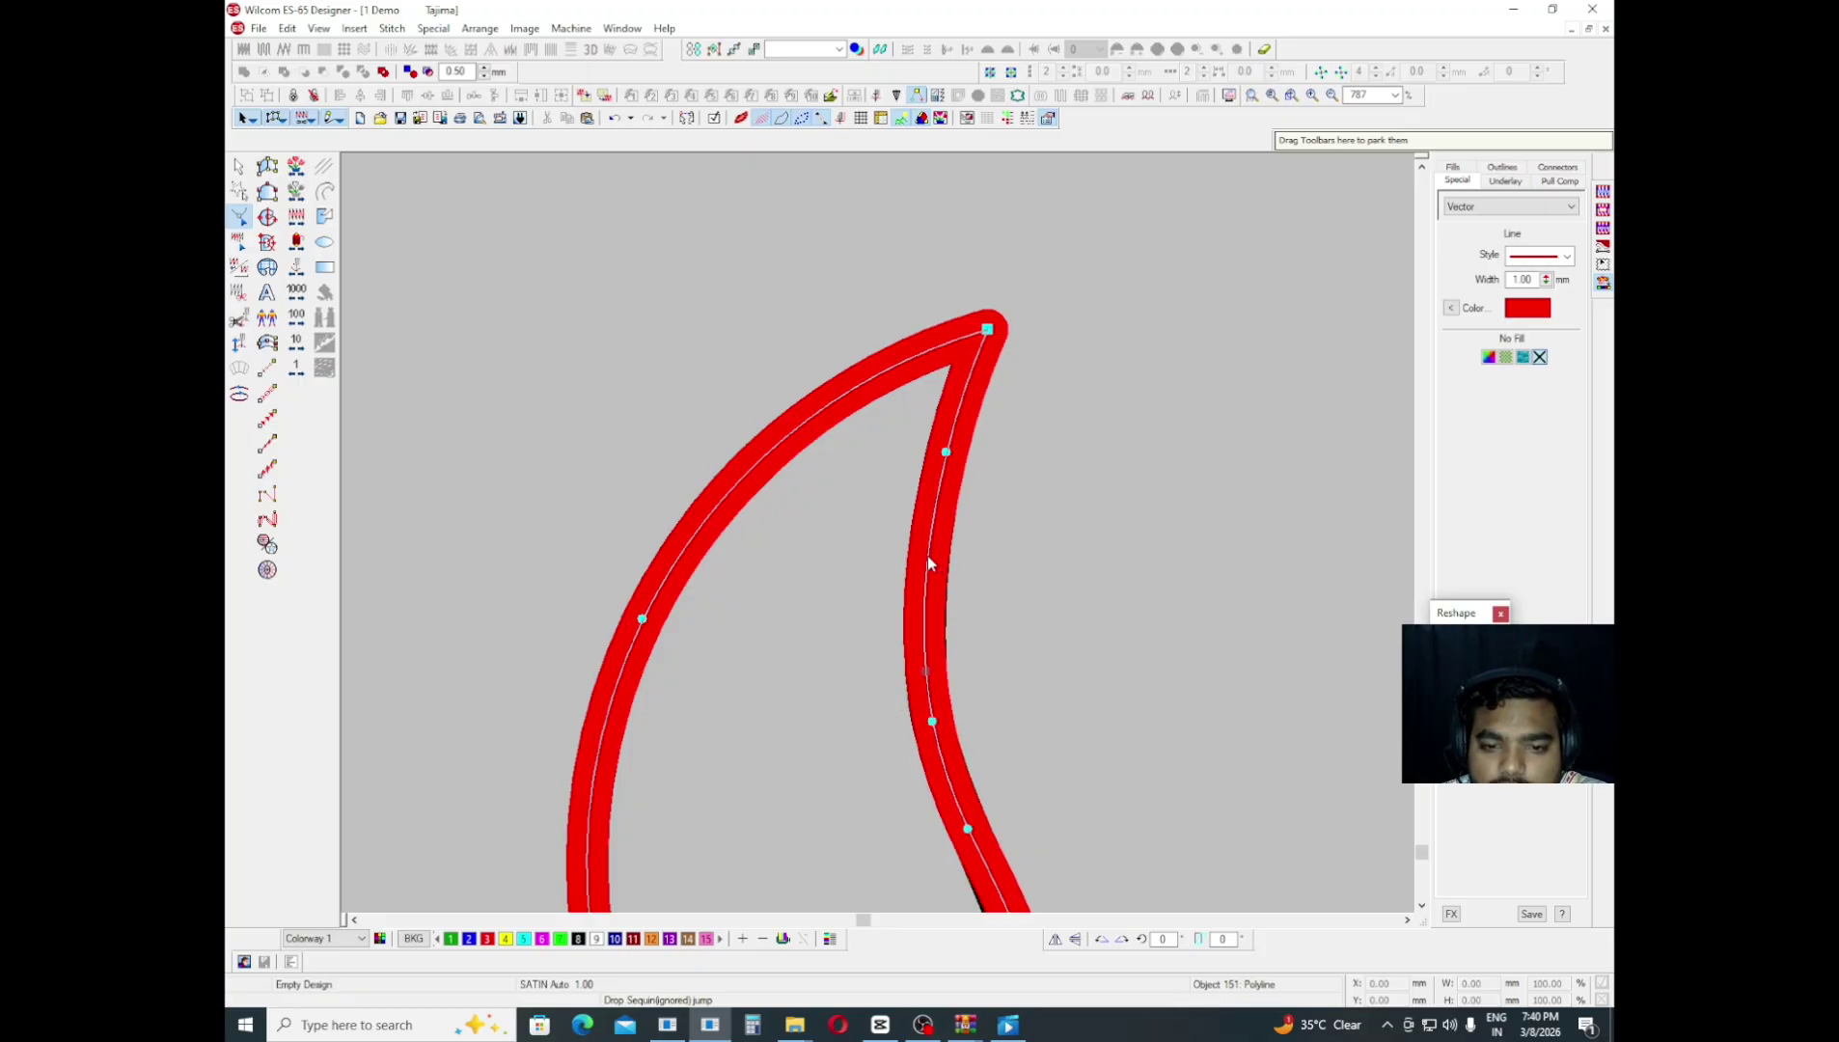
pyautogui.click(926, 555)
pyautogui.moveTo(1016, 522); pyautogui.dragTo(876, 596)
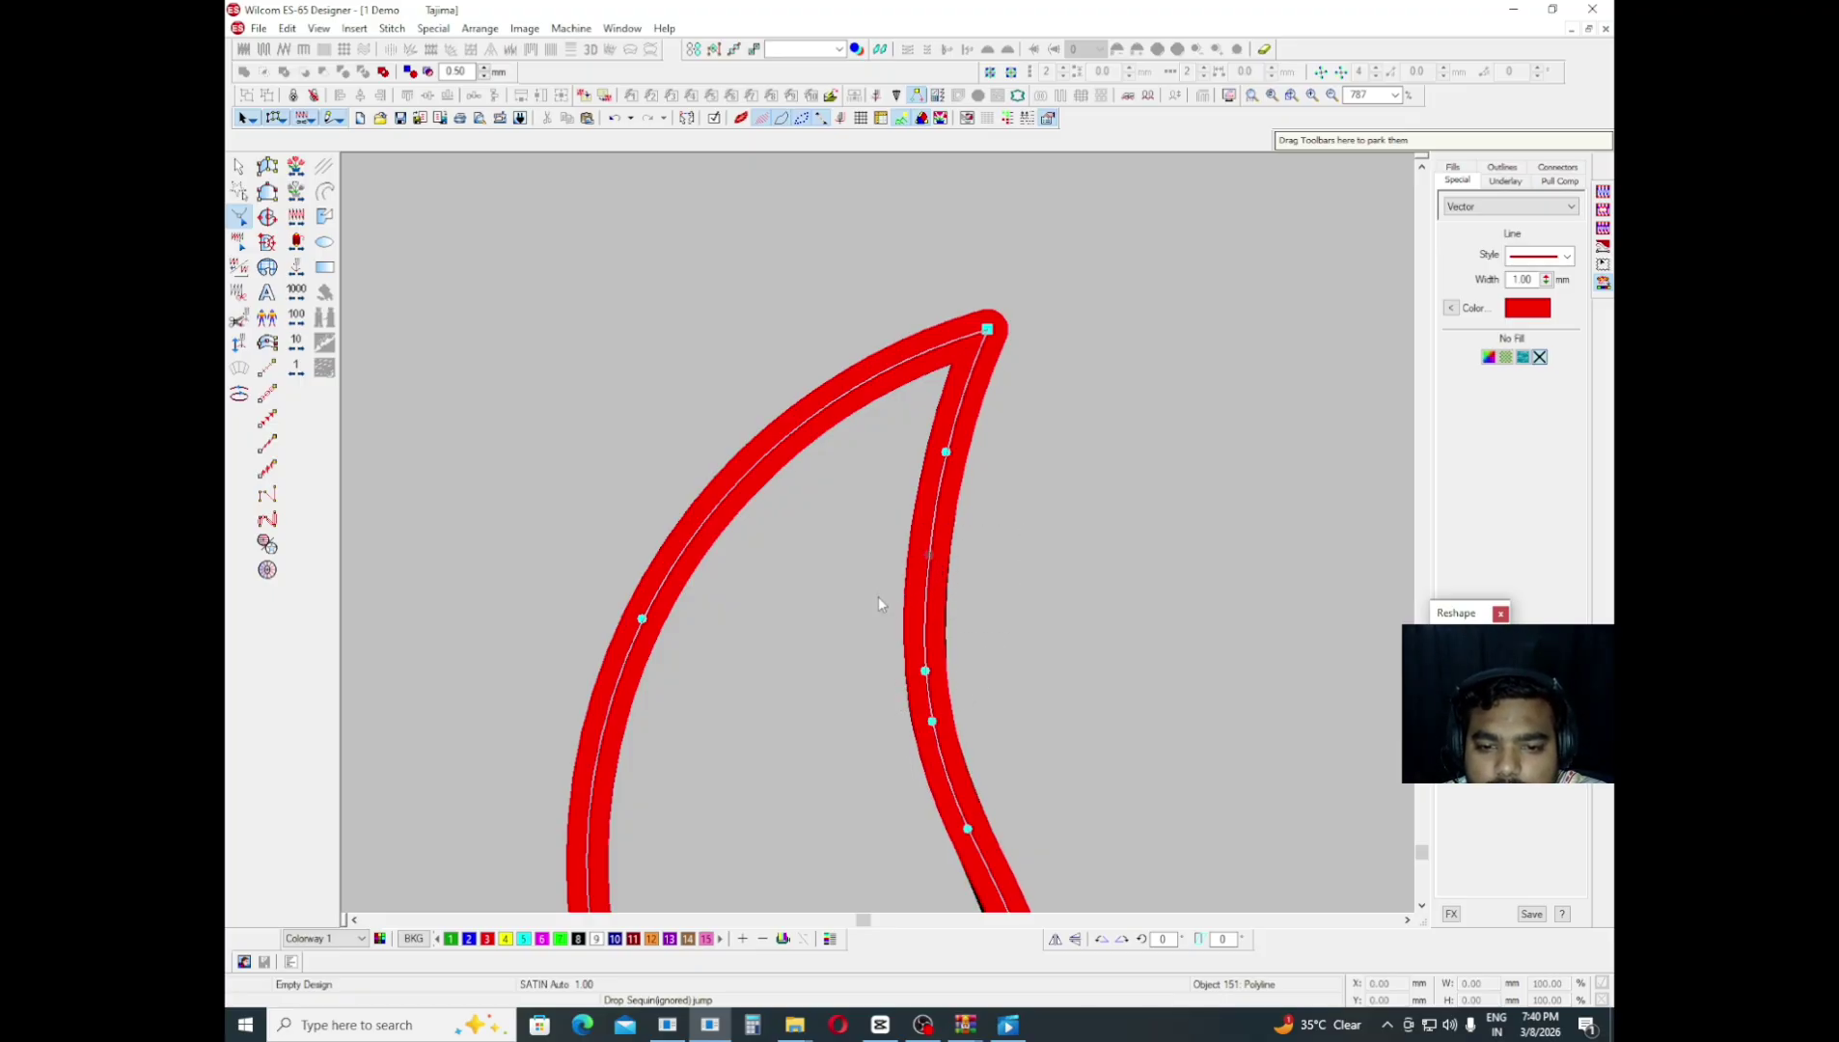
# - Add curve nodes between the inward bend and the lower bulge and shift them inward onto the black line
pyautogui.scroll(-5, 878, 596)
pyautogui.click(953, 480)
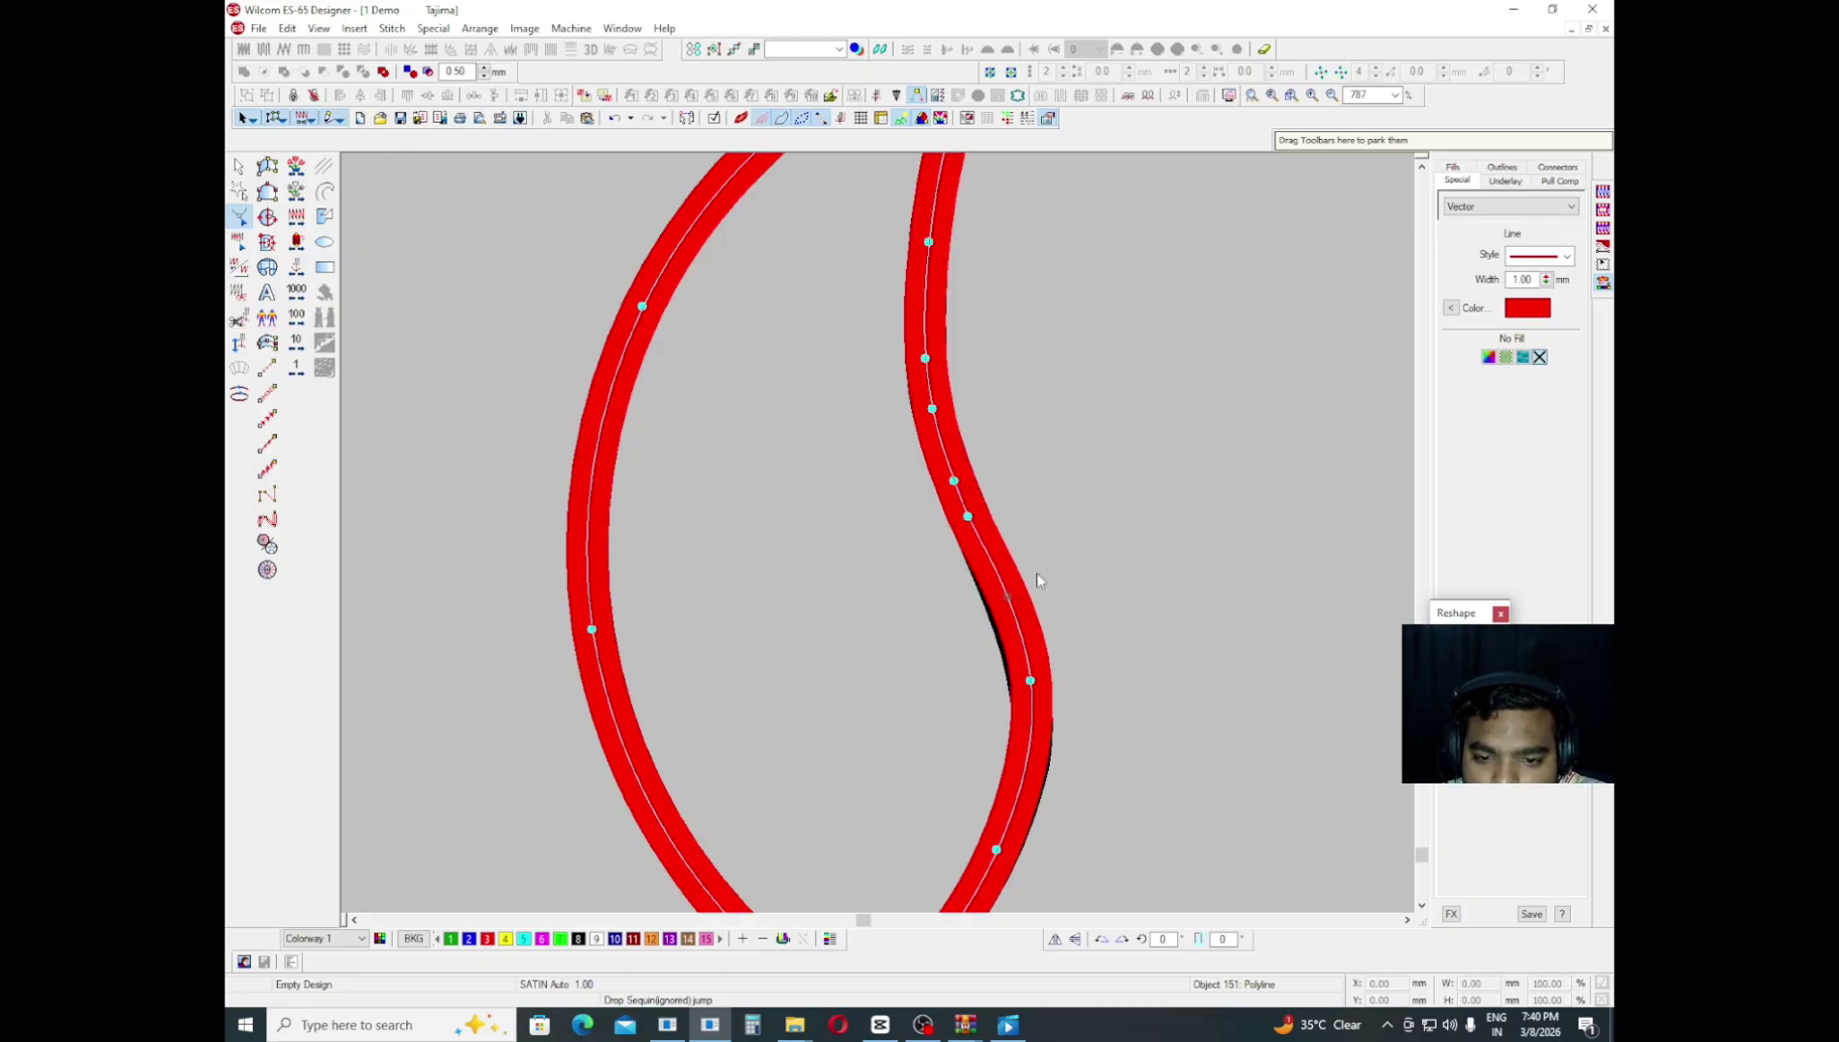
pyautogui.moveTo(1007, 596); pyautogui.dragTo(1002, 596)
pyautogui.moveTo(968, 516); pyautogui.dragTo(969, 517)
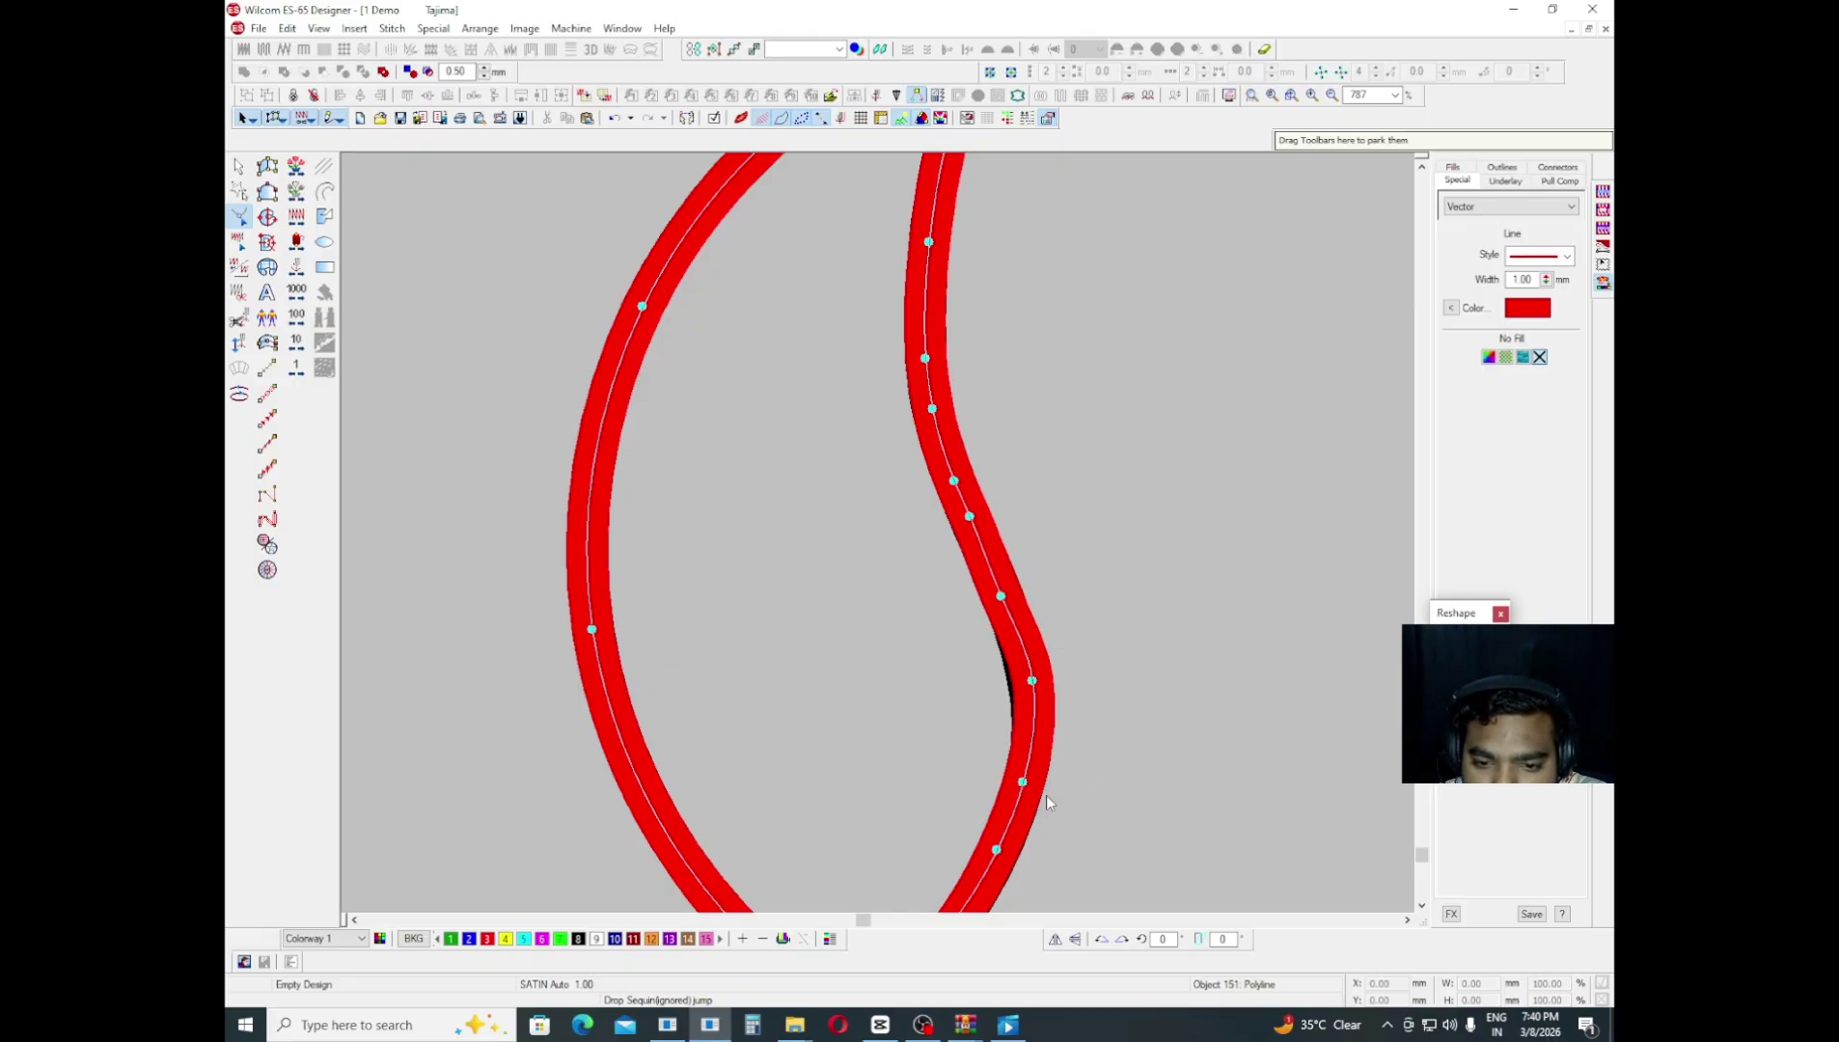
pyautogui.click(1033, 681)
pyautogui.press('Left')
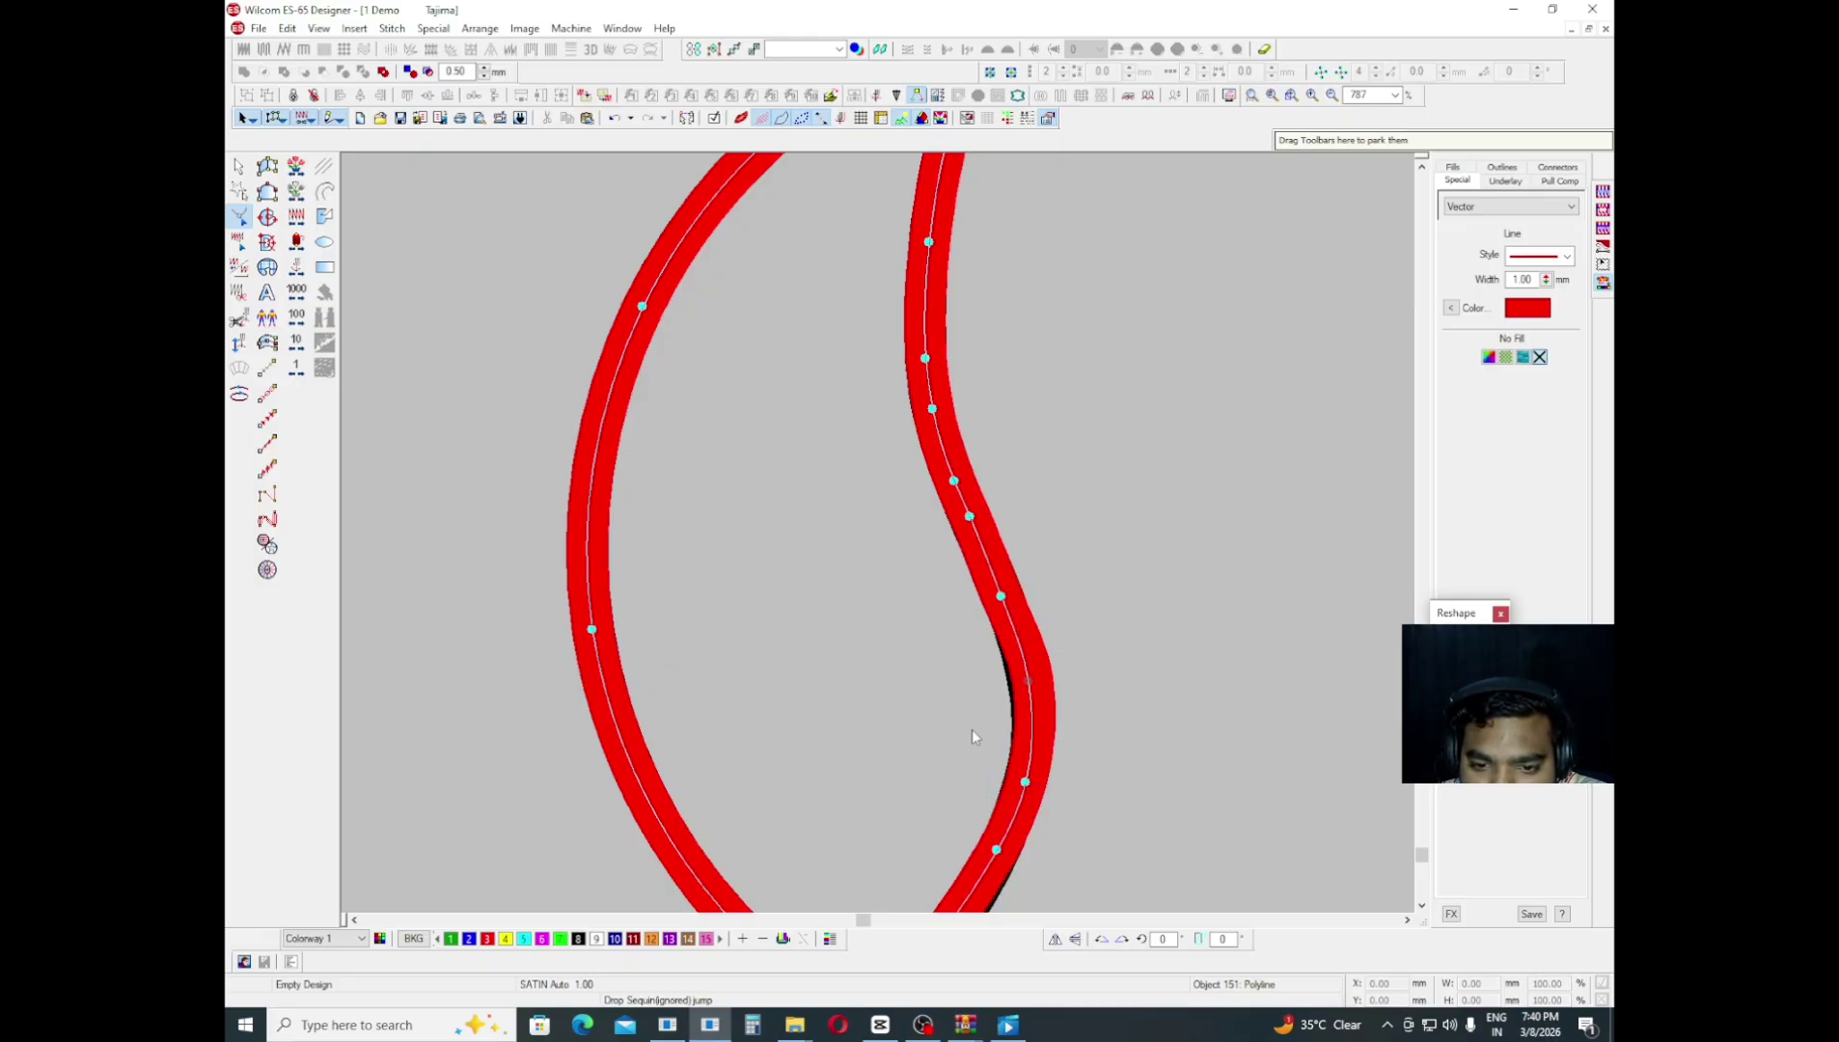
# - Adjust the nodes below the right bulge, placing the lowest curve node closer to the outline's lower right end
pyautogui.scroll(-3, 1014, 669)
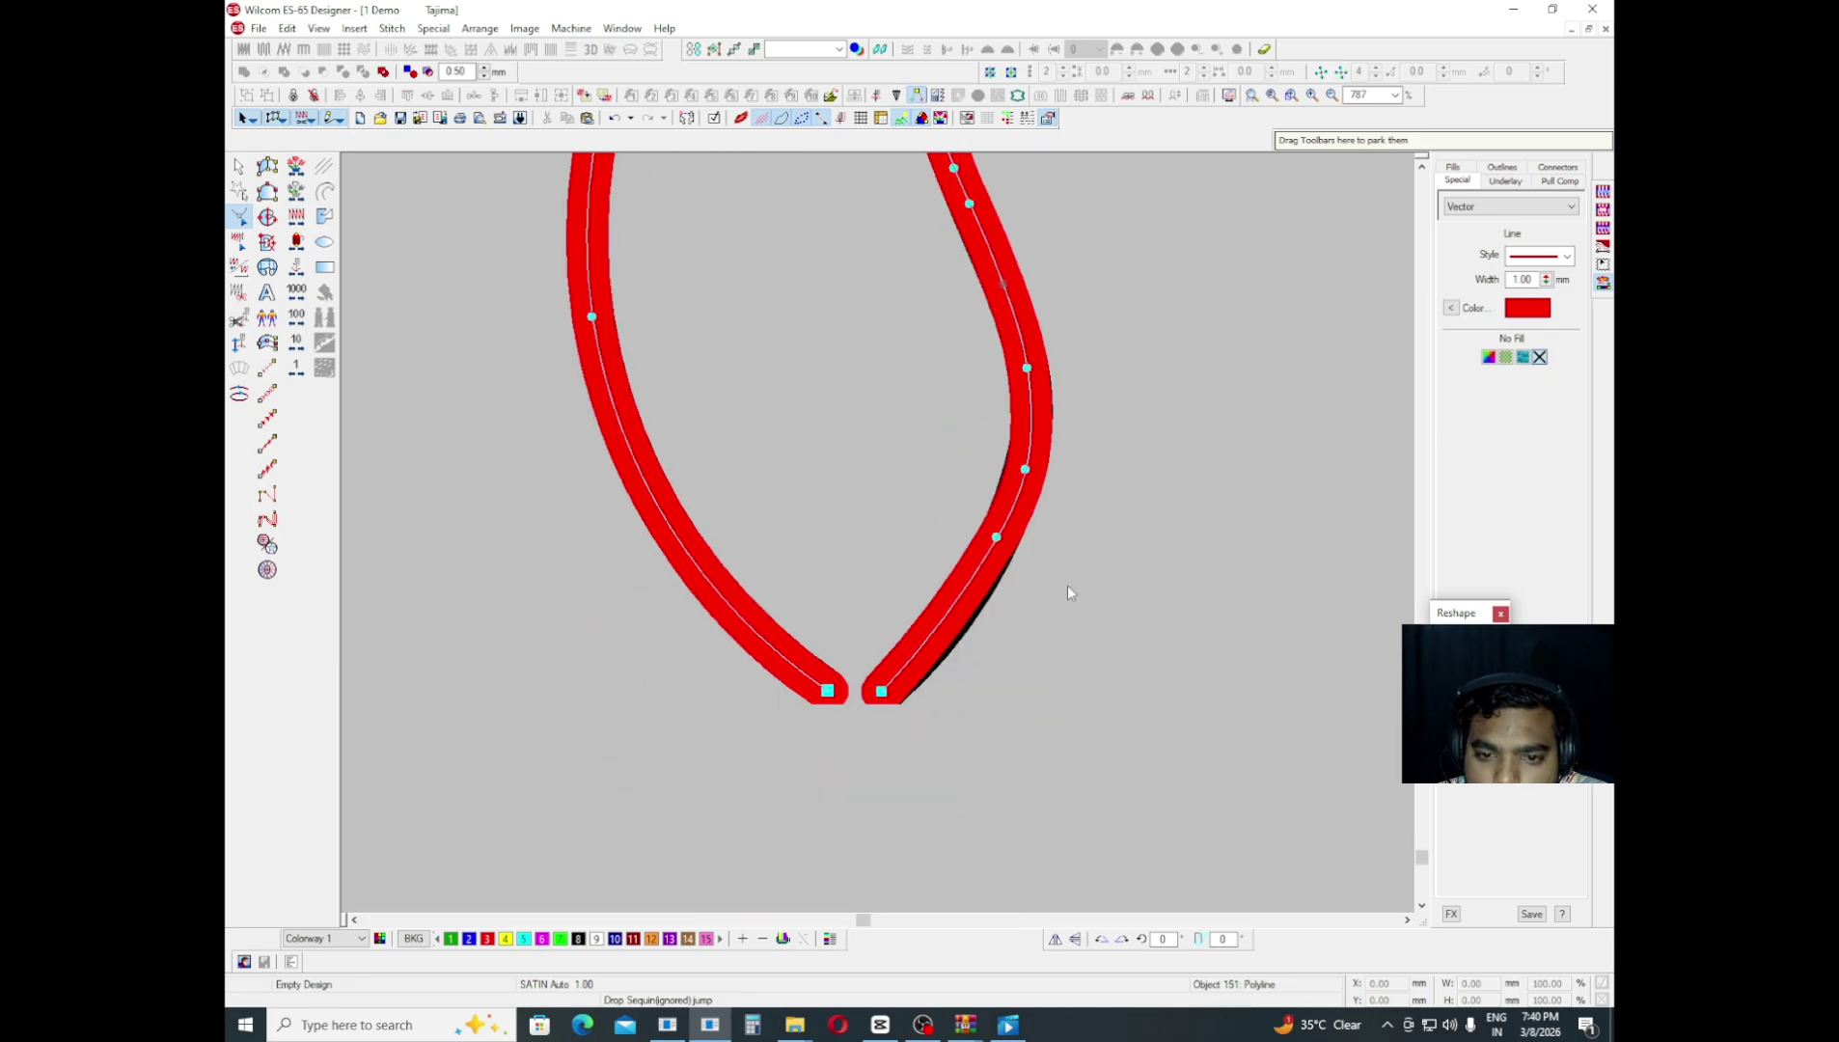
pyautogui.press('Right')
pyautogui.press('Tab')
pyautogui.press('Right')
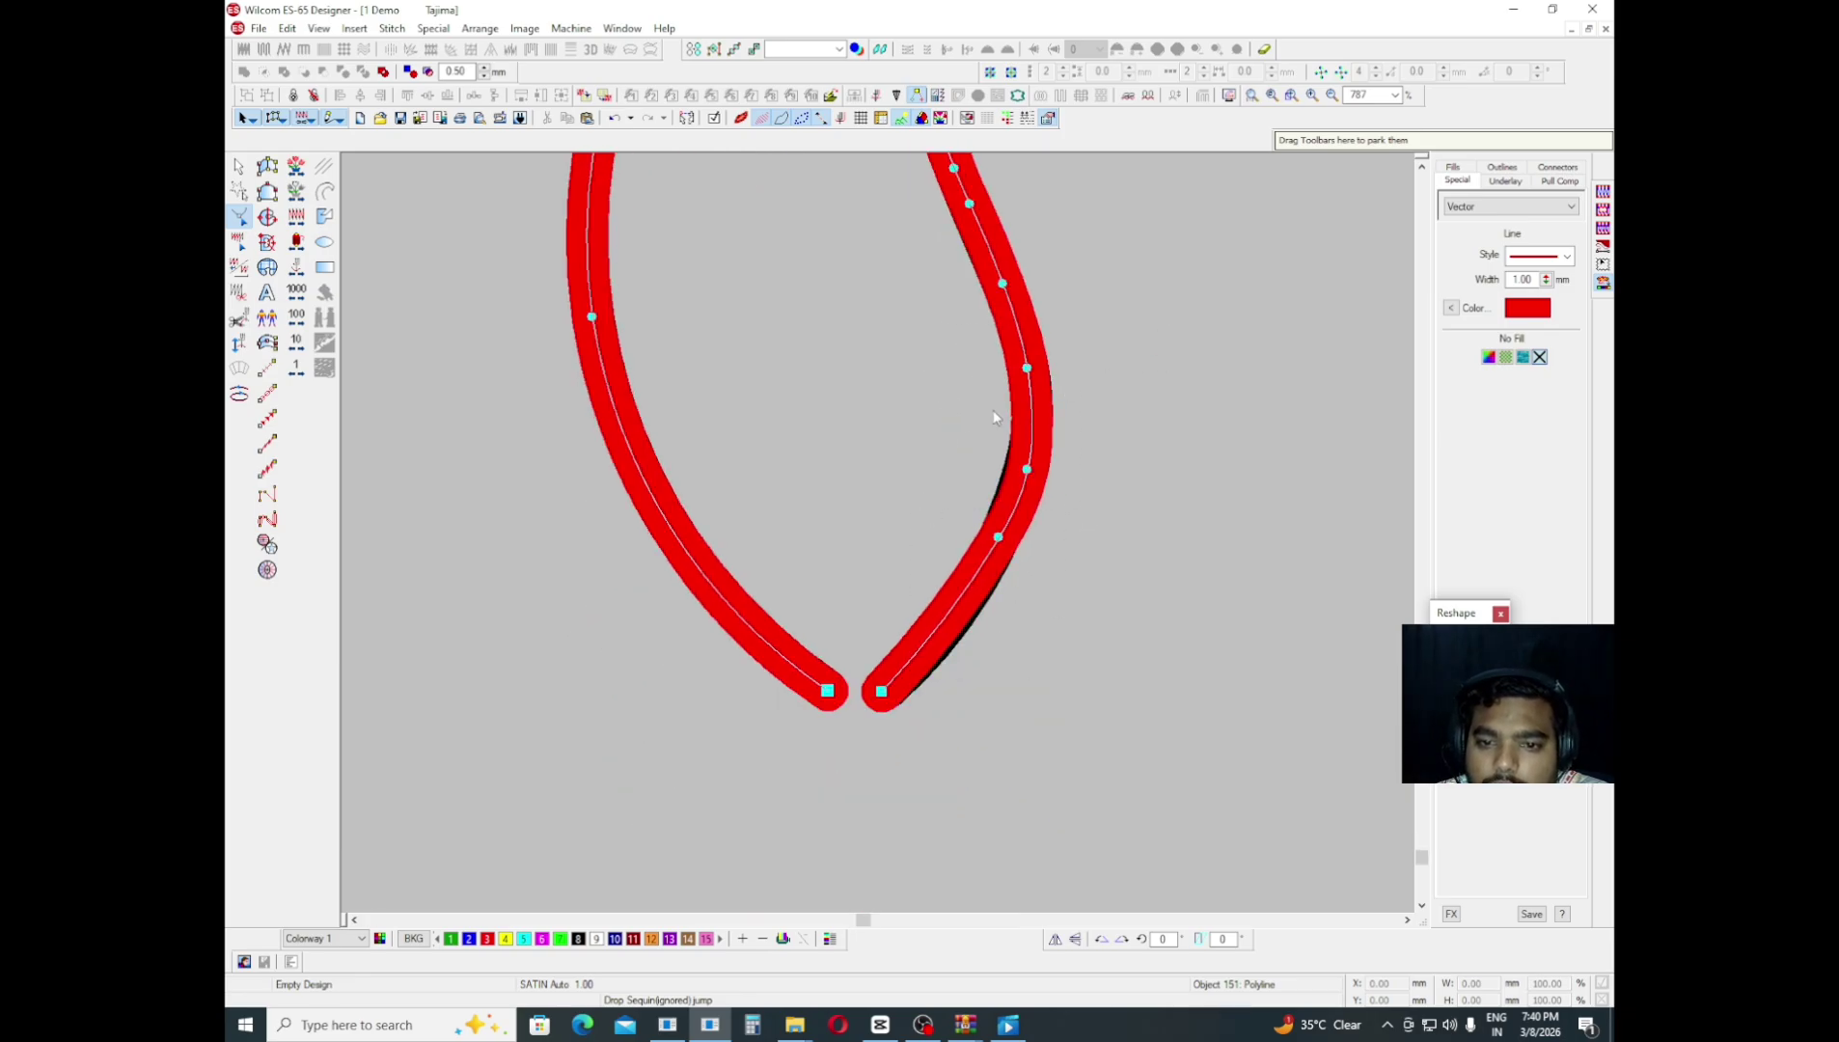
pyautogui.press('Tab')
pyautogui.moveTo(997, 535); pyautogui.dragTo(962, 606)
pyautogui.moveTo(957, 435); pyautogui.dragTo(958, 437)
pyautogui.press('Left')
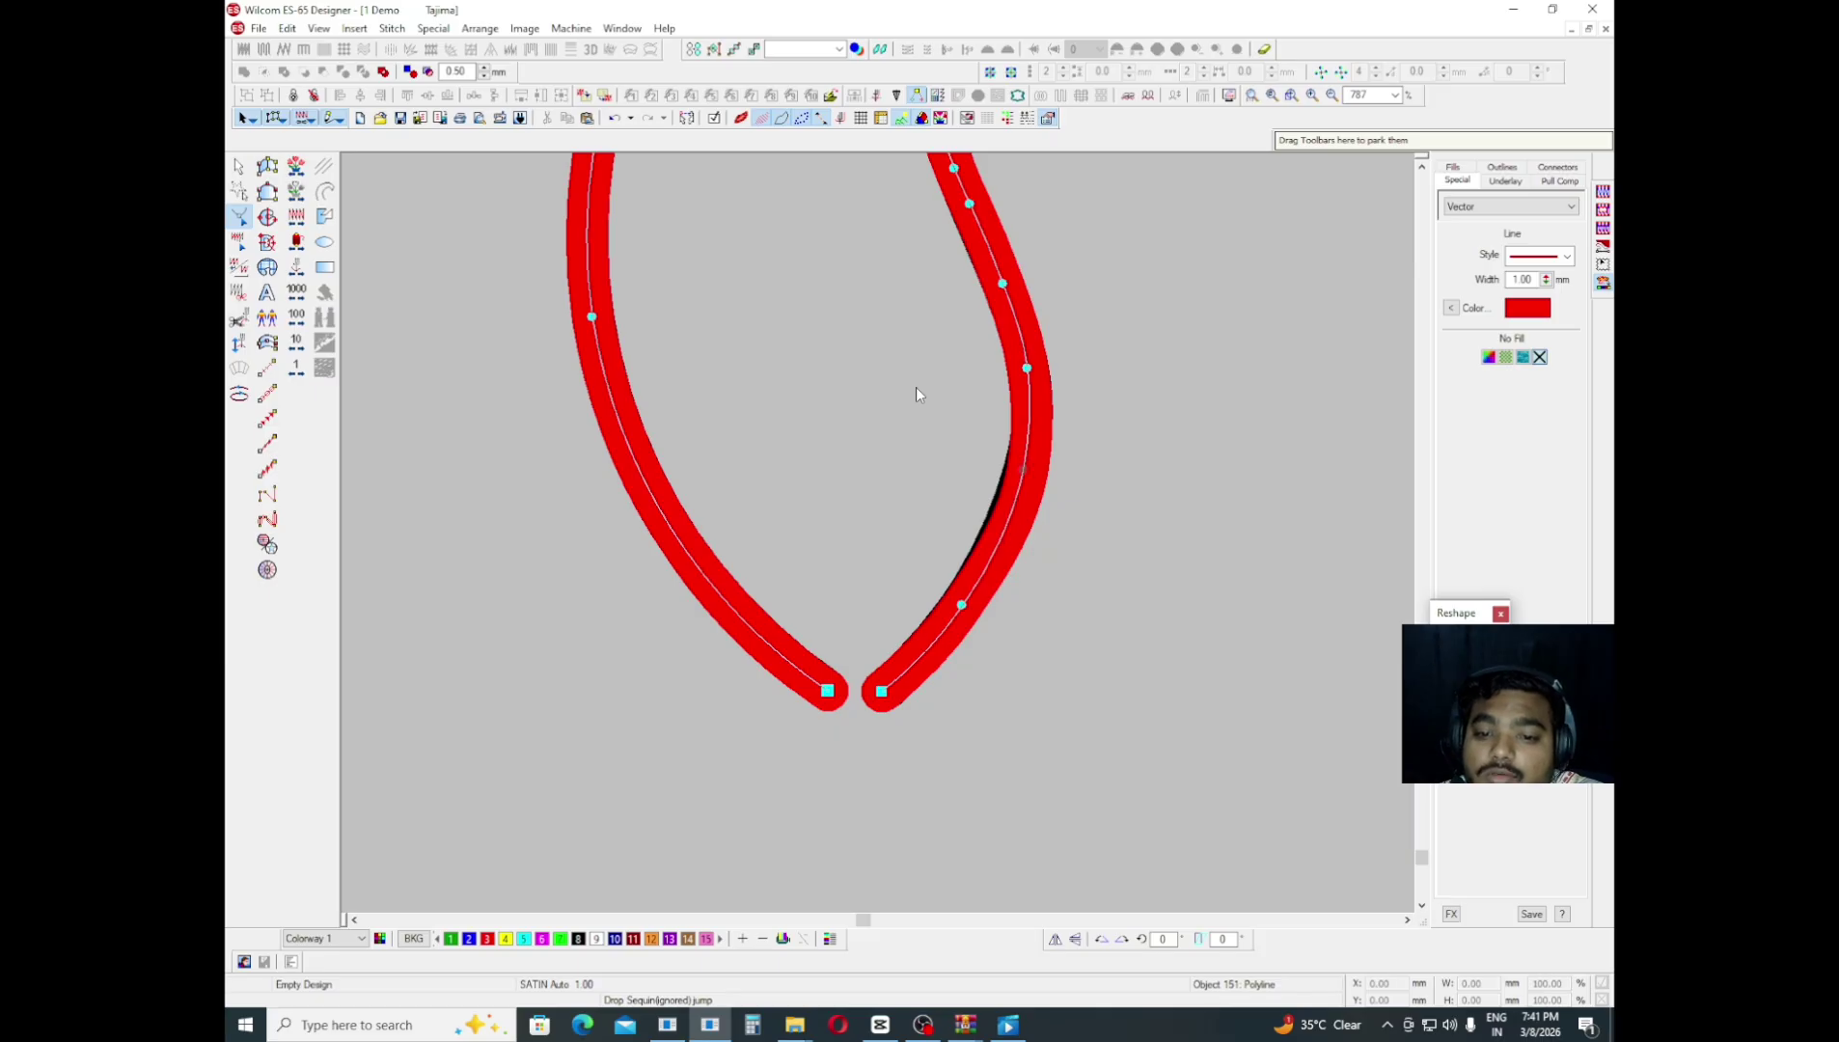
# - Fine-tune the lowest curve node and the end node of the right side to follow the black line
pyautogui.press('Return')
pyautogui.moveTo(1068, 546); pyautogui.dragTo(985, 617)
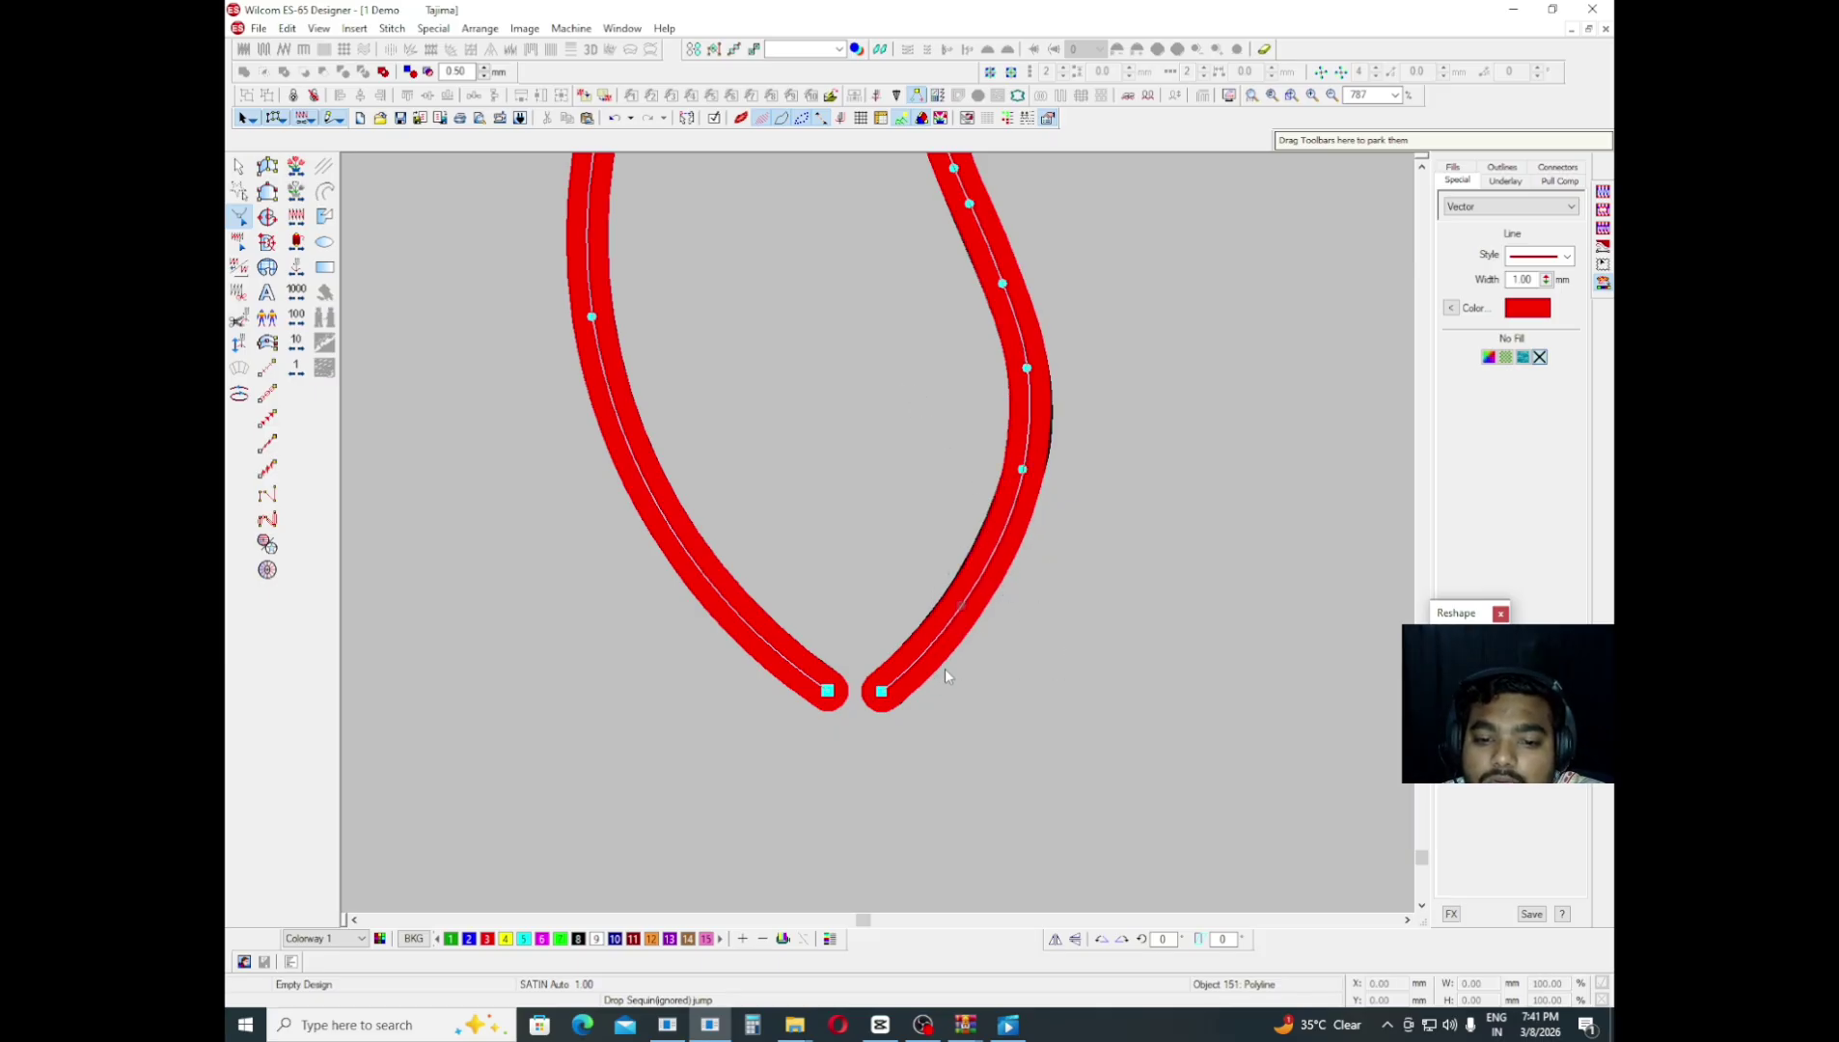
pyautogui.moveTo(981, 727); pyautogui.dragTo(859, 656)
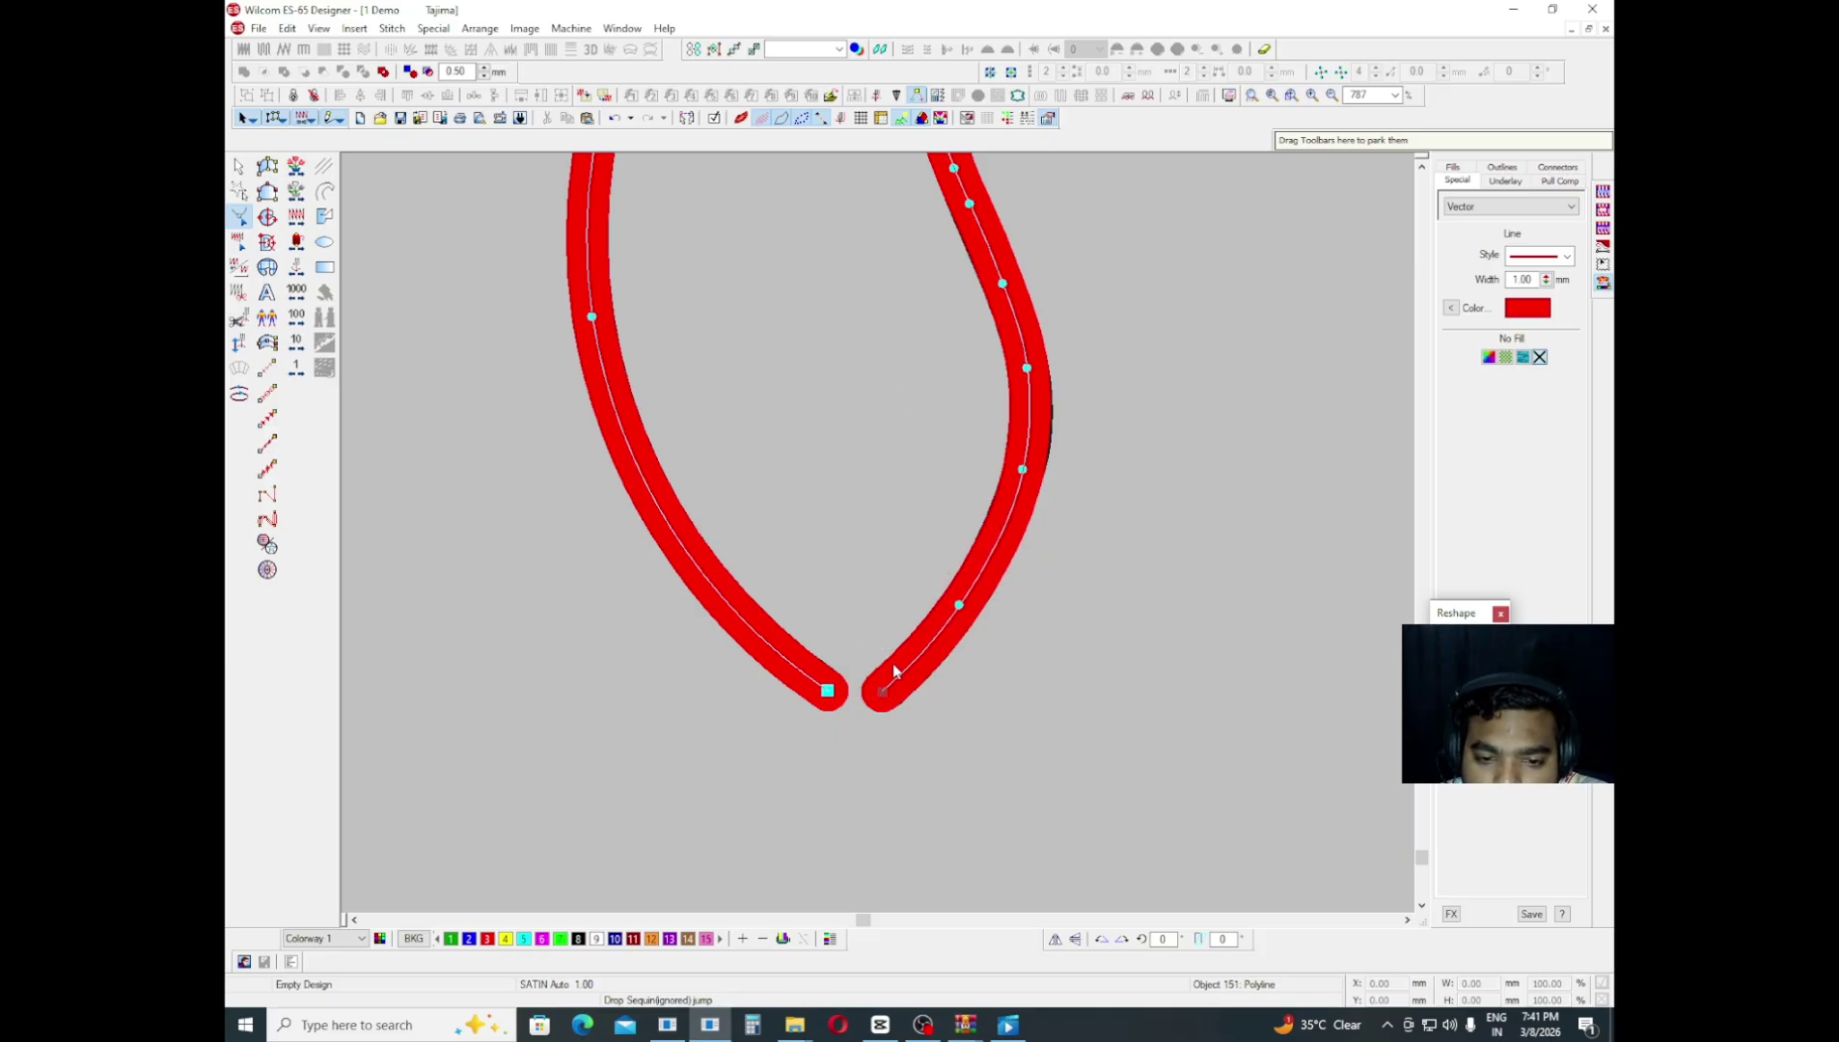
# - Add a node at the widest part of the right bulge and shift the node below it slightly down to smooth the curve
pyautogui.scroll(1, 1089, 531)
pyautogui.click(1031, 525)
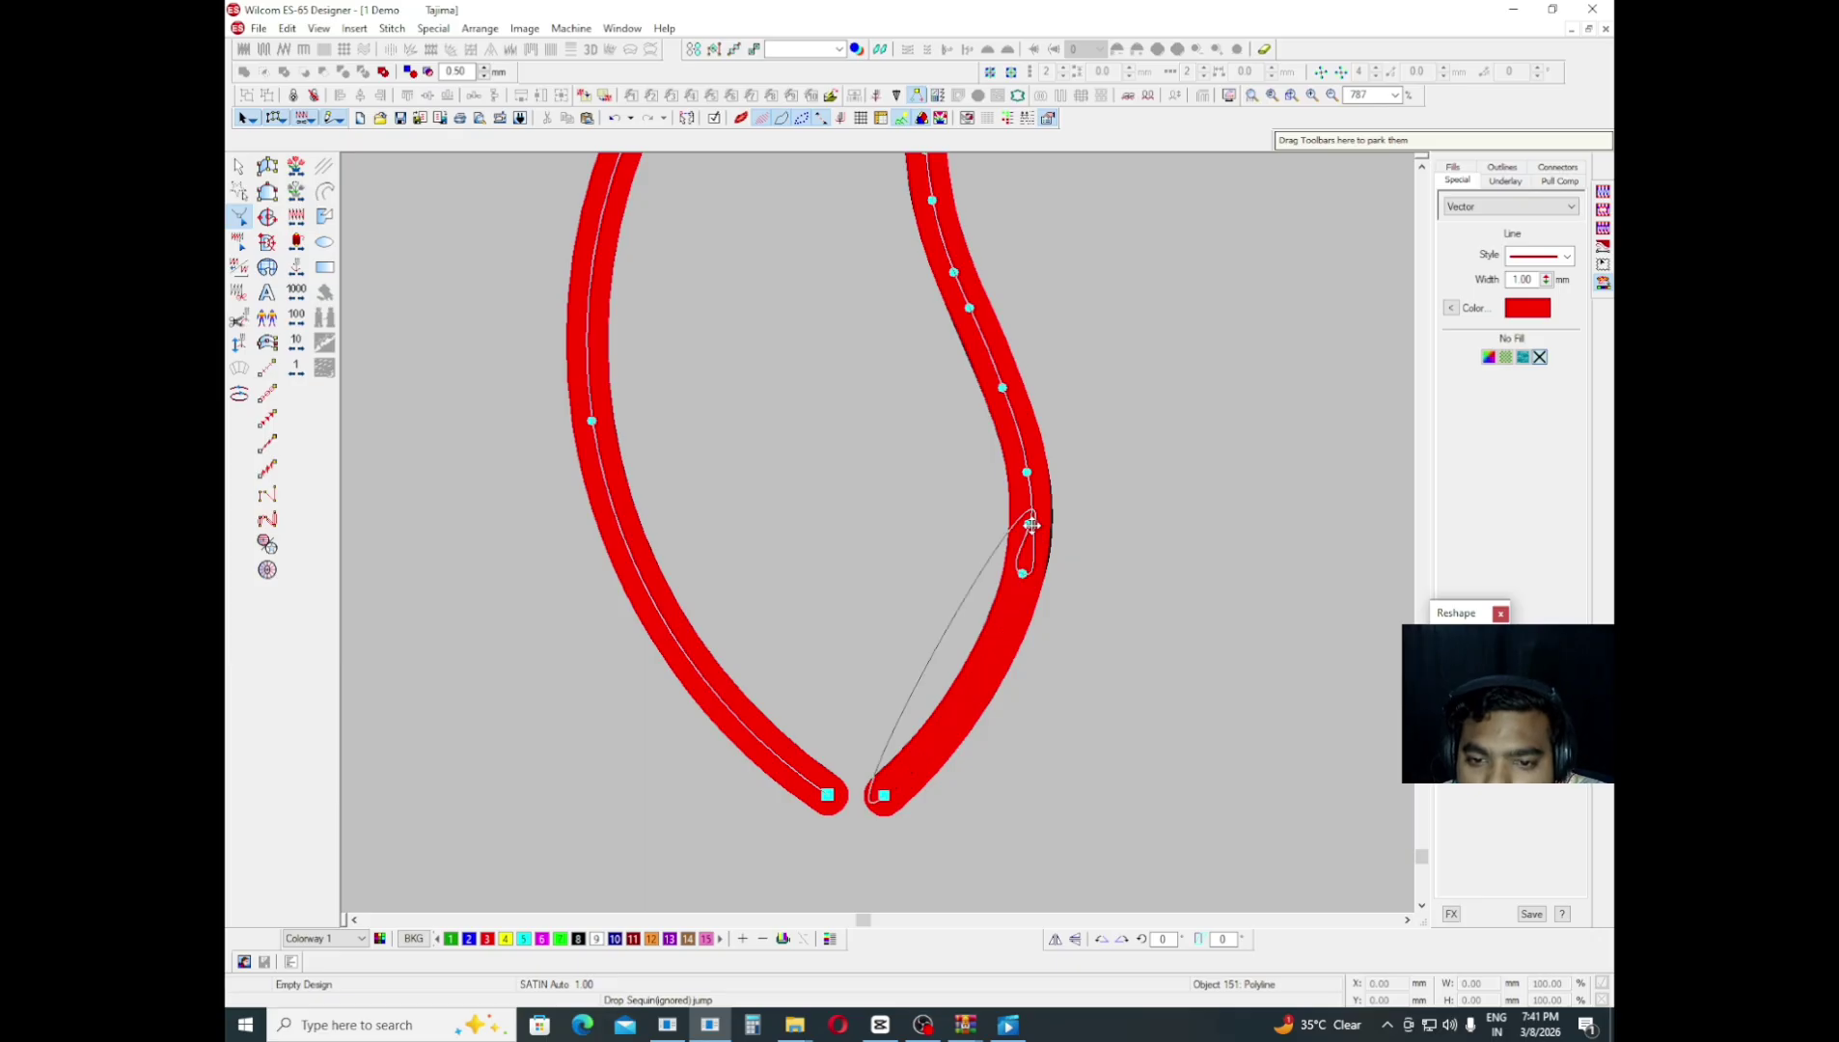
pyautogui.press('Right')
pyautogui.press('Right')
pyautogui.press('Right')
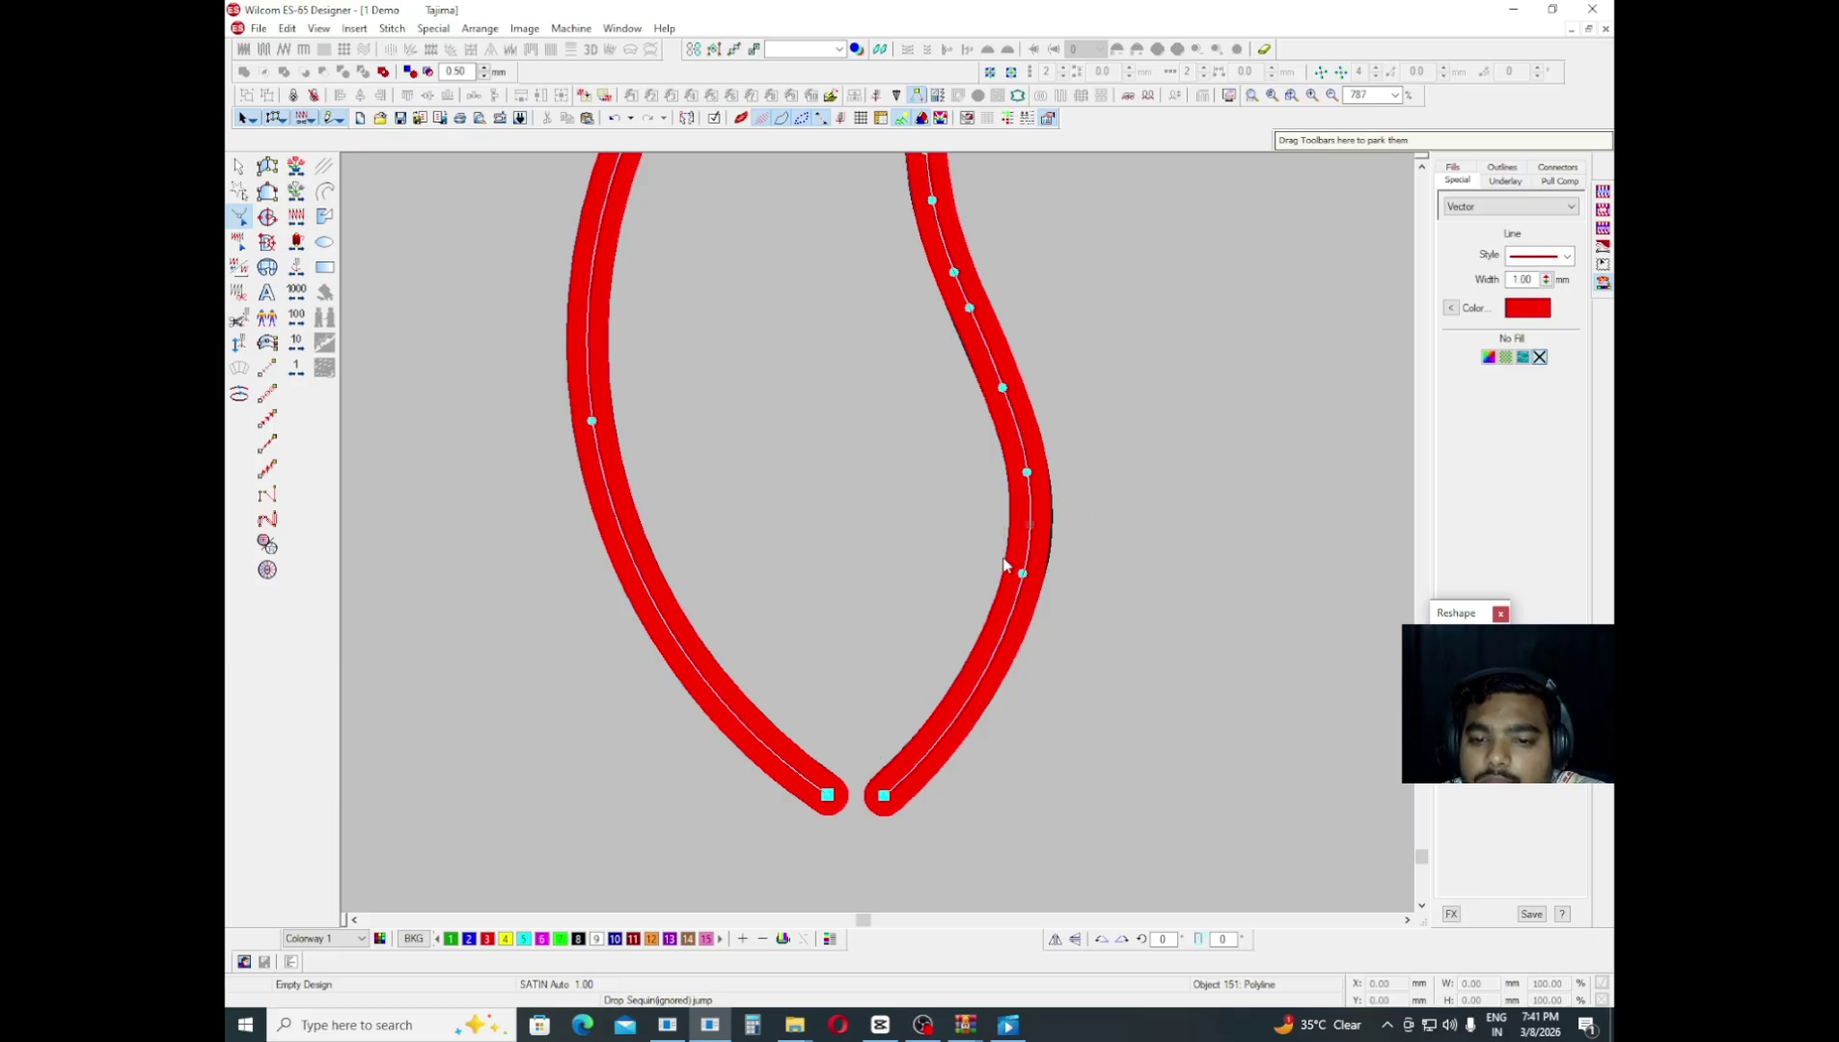
pyautogui.moveTo(1028, 573); pyautogui.dragTo(1022, 589)
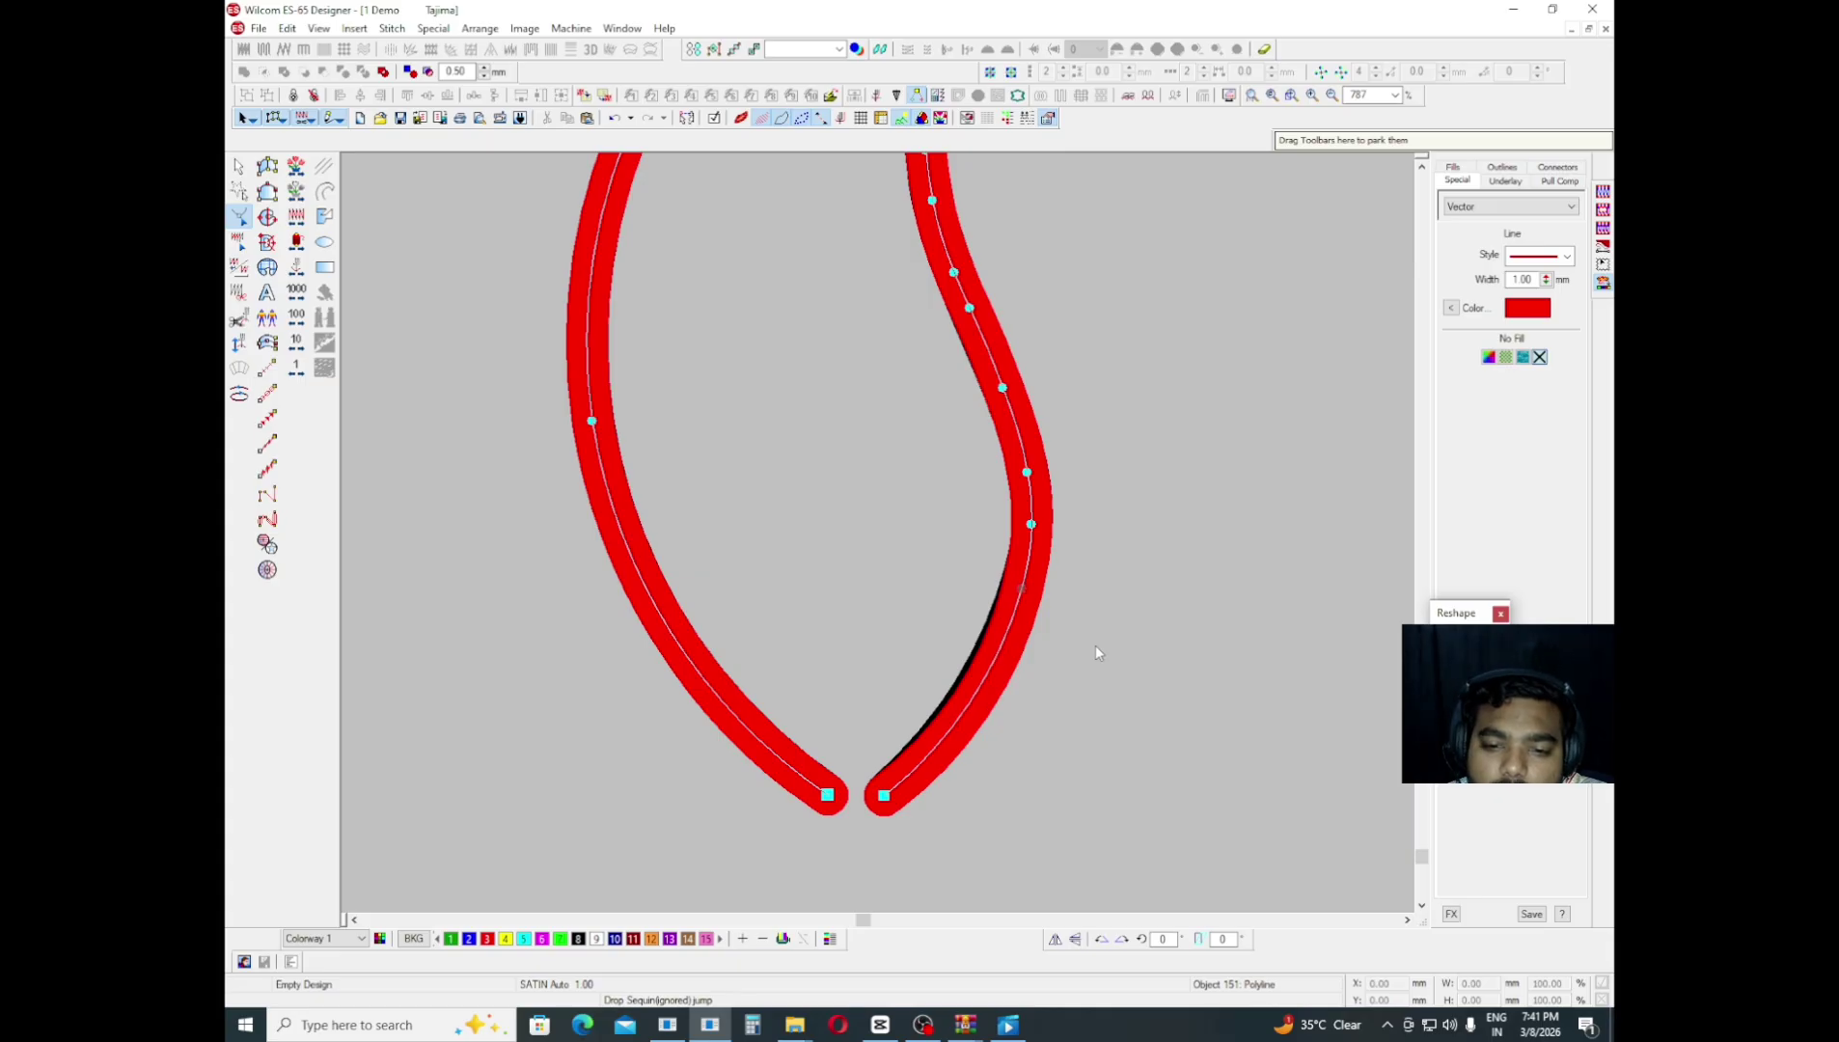
pyautogui.press('Down')
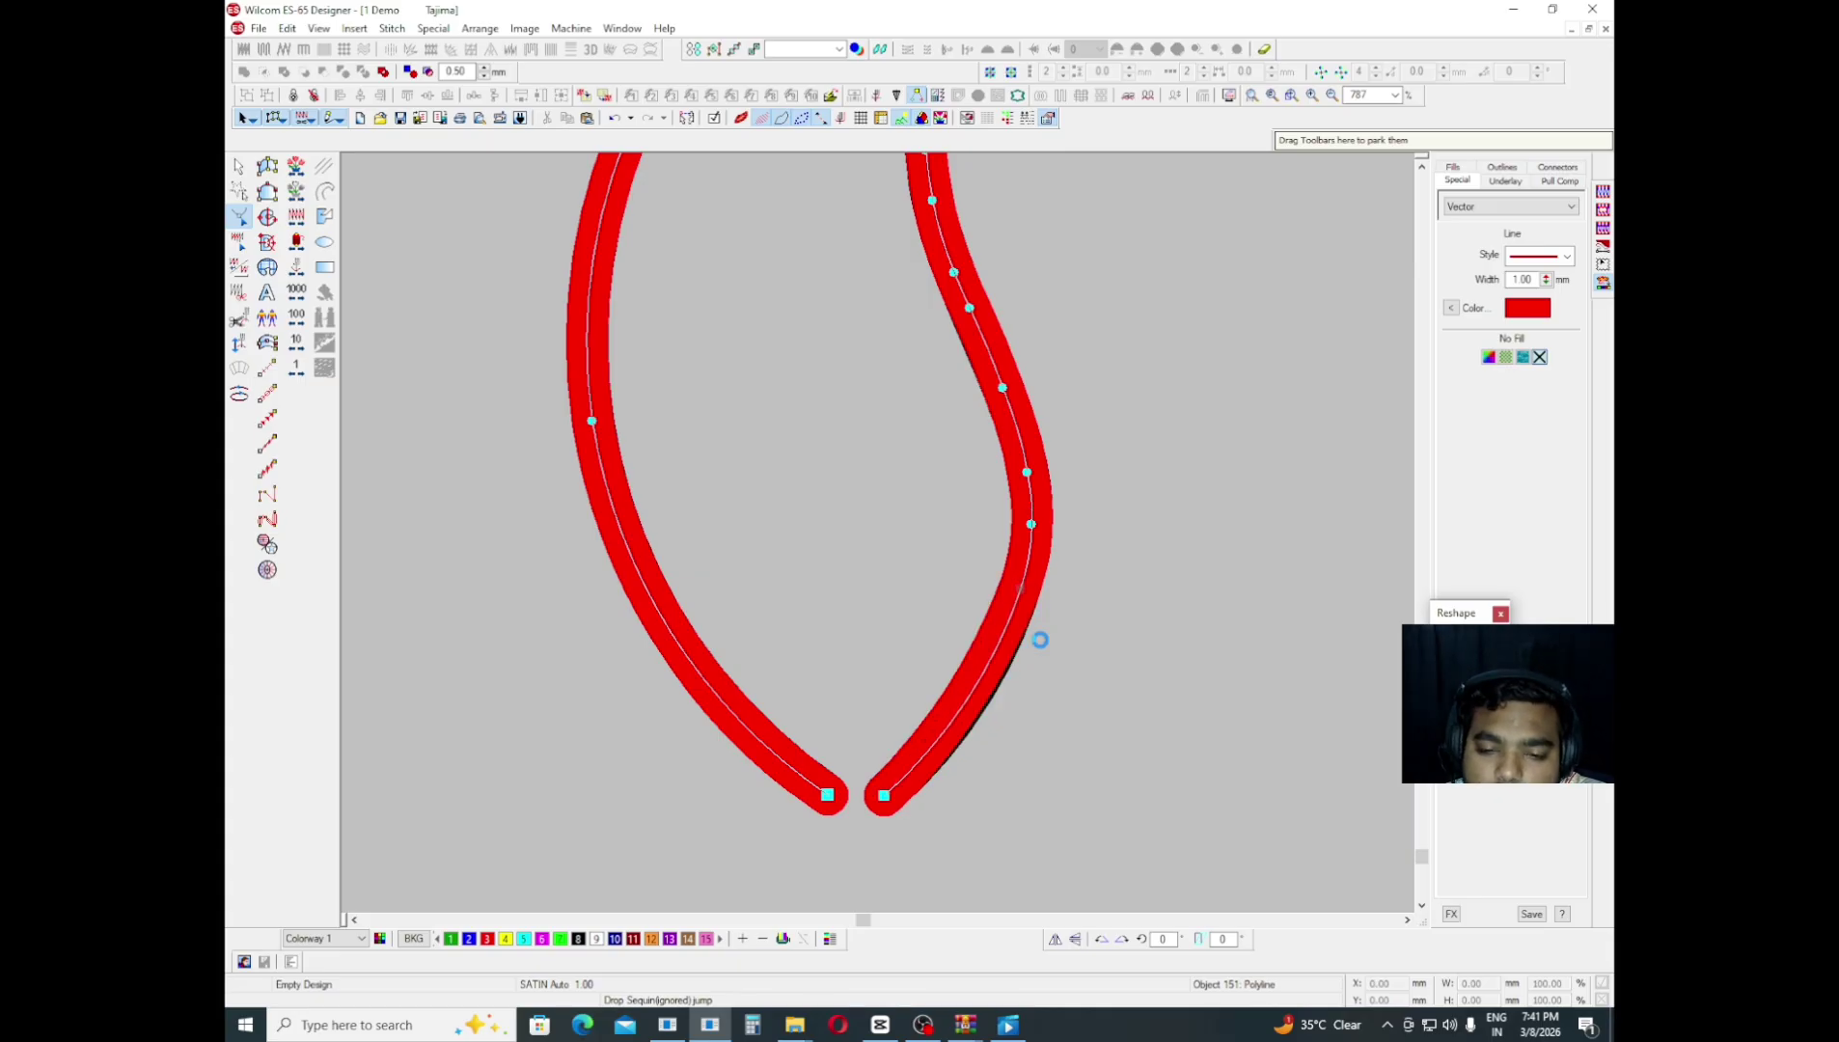
pyautogui.scroll(1, 1013, 552)
pyautogui.hotkey('shift', 'z')
pyautogui.scroll(-2, 1005, 474)
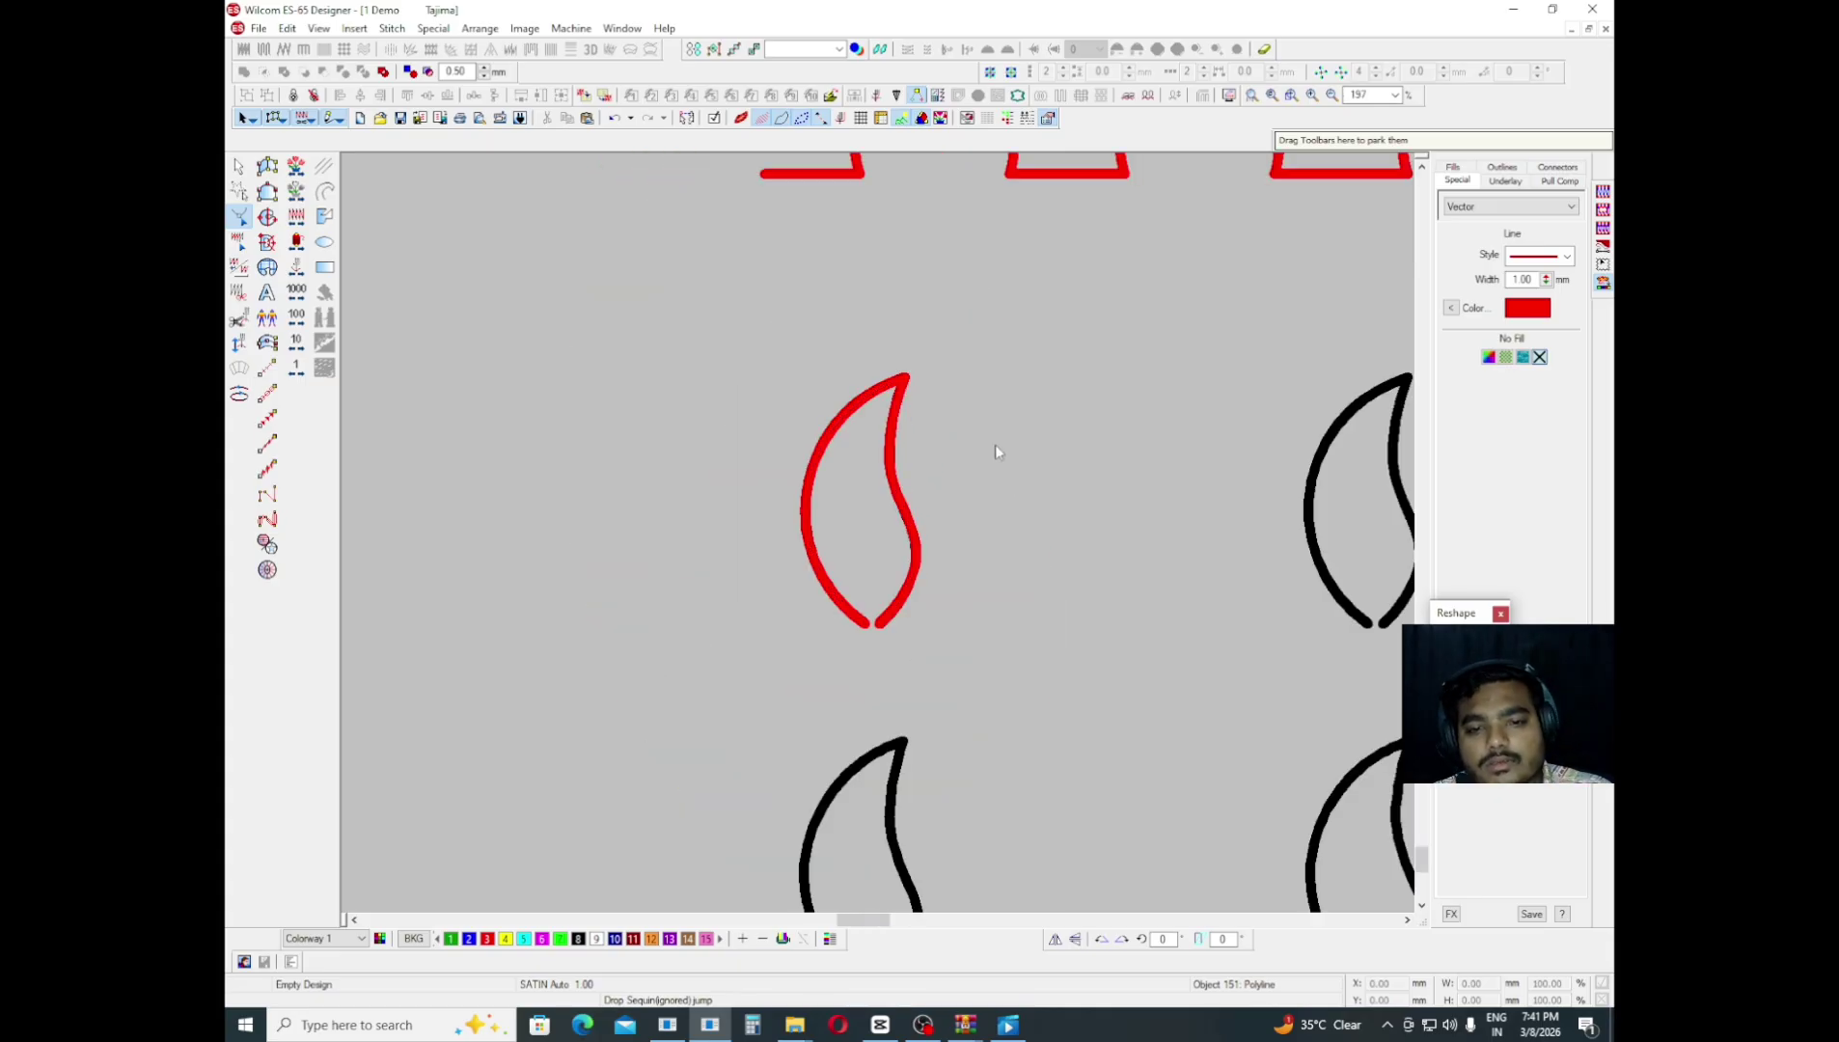
# - Finish reshaping the first red leaf outline and place a copy of it over the second black leaf in the row
pyautogui.press('Escape')
pyautogui.scroll(-2, 1131, 507)
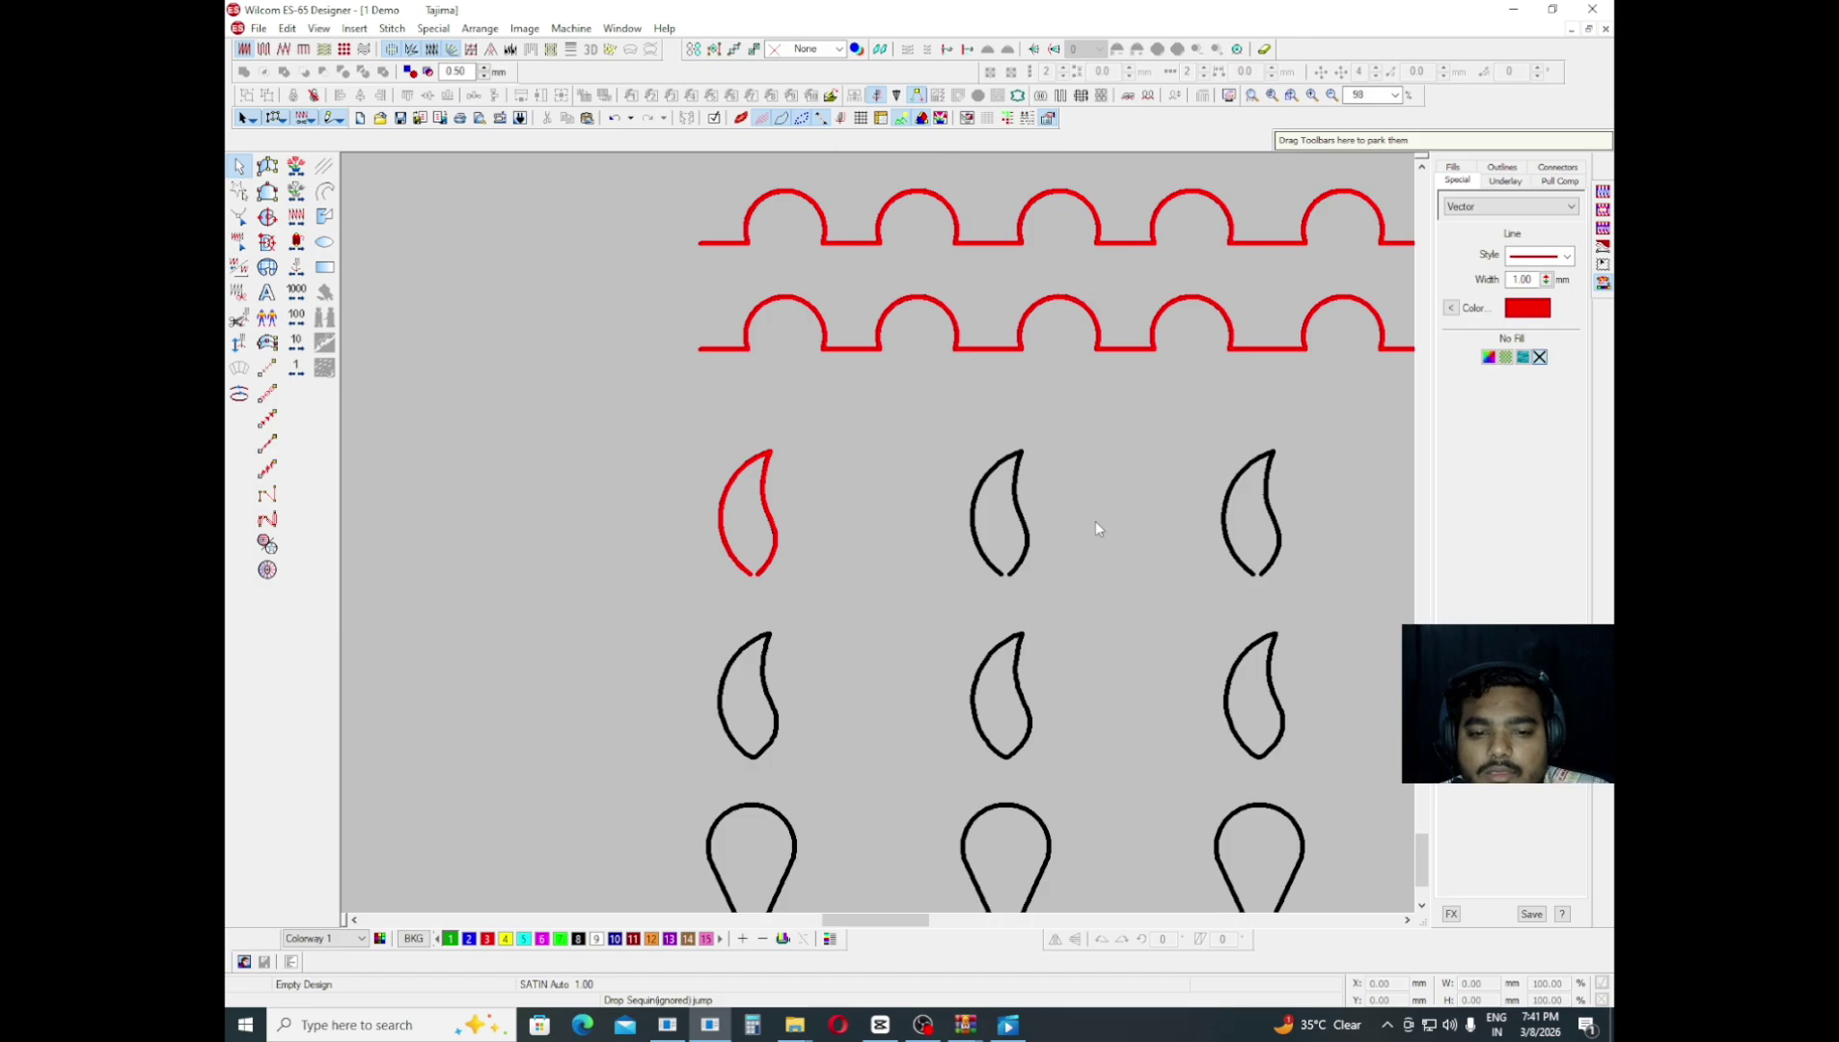
pyautogui.scroll(1, 878, 534)
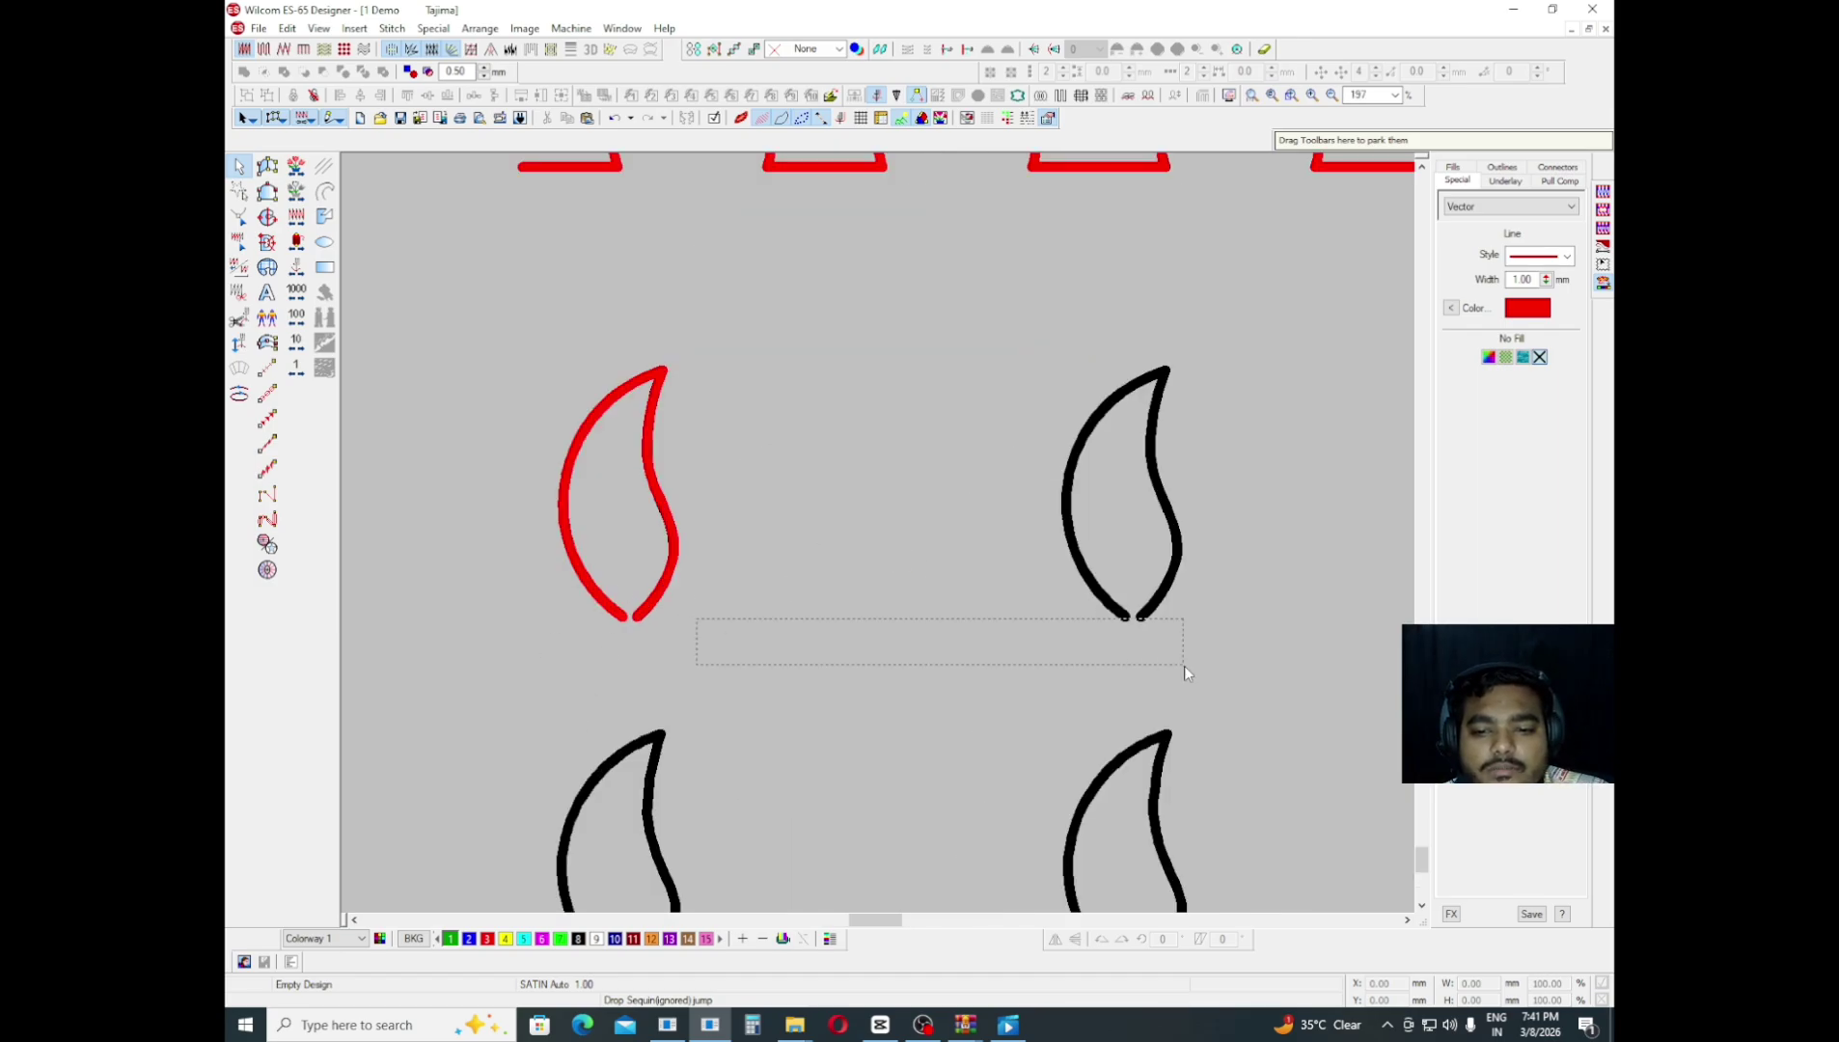
pyautogui.scroll(-1, 814, 583)
pyautogui.moveTo(618, 573); pyautogui.dragTo(1138, 548)
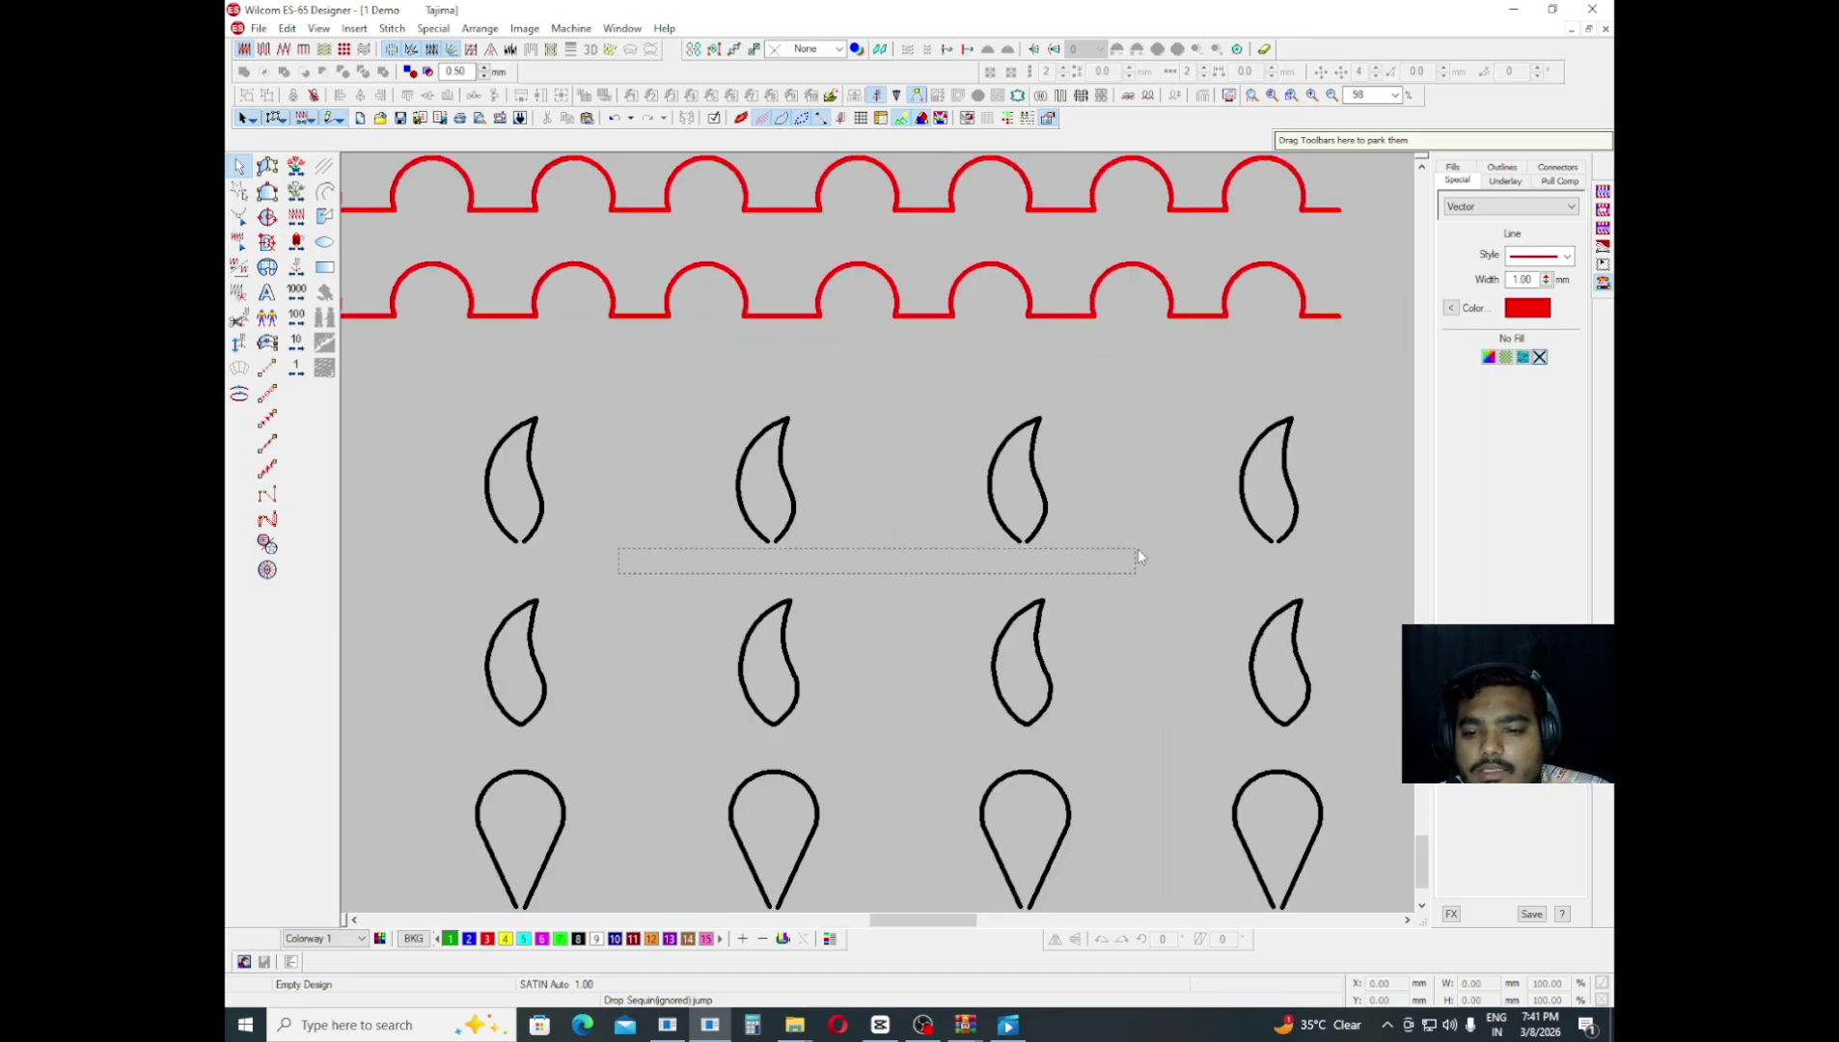
pyautogui.scroll(-1, 1056, 511)
pyautogui.scroll(1, 586, 567)
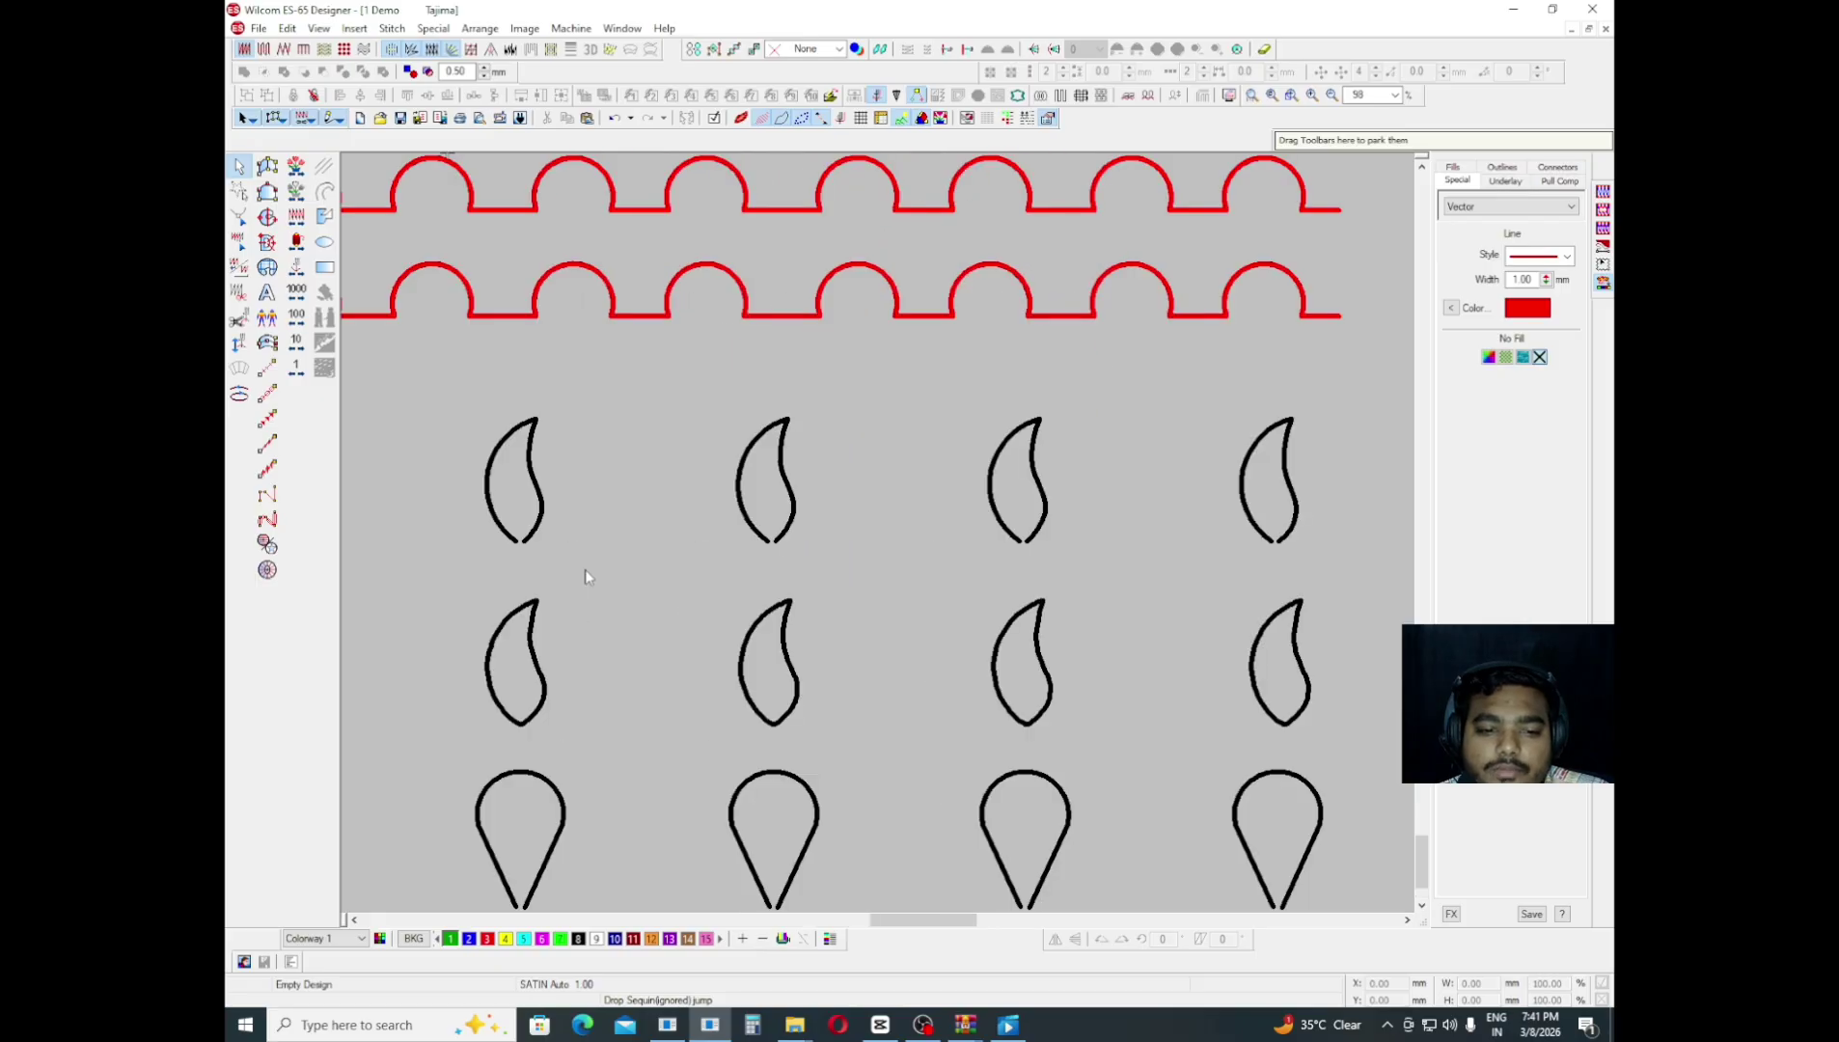
pyautogui.moveTo(472, 530); pyautogui.dragTo(972, 541)
pyautogui.click(790, 526)
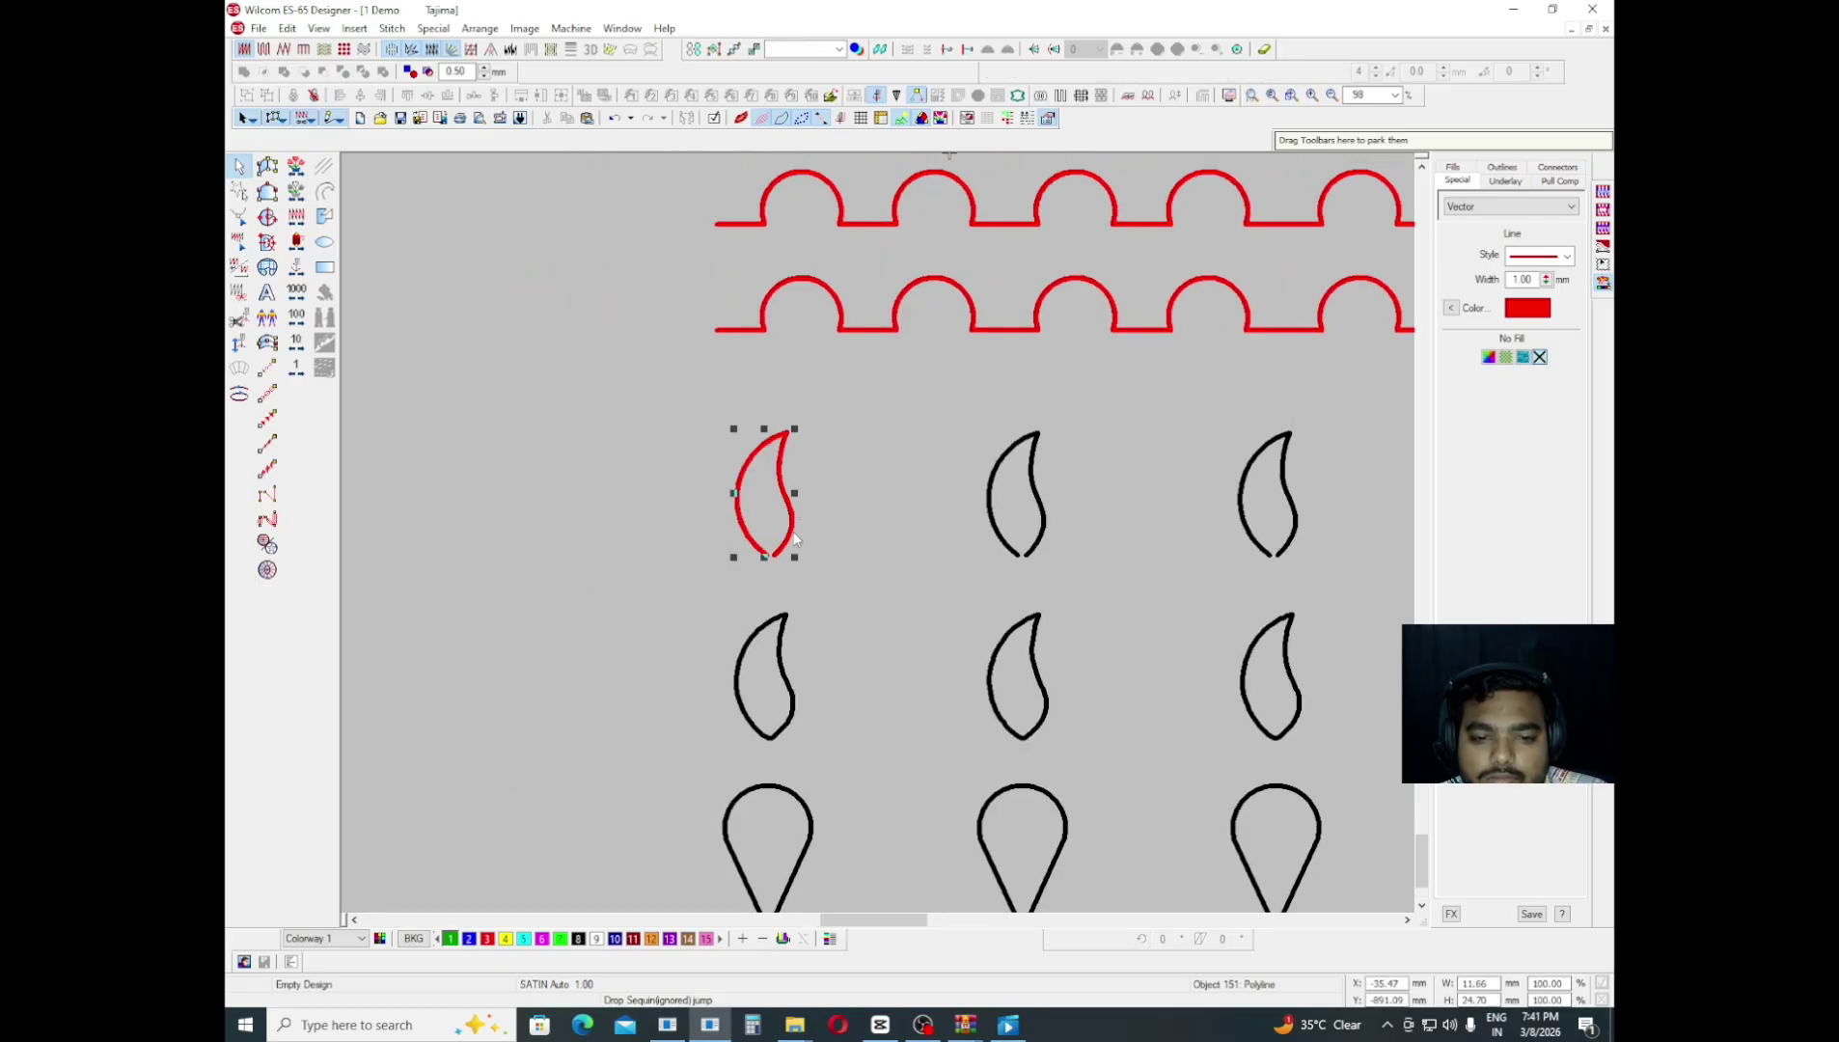
pyautogui.scroll(1, 697, 531)
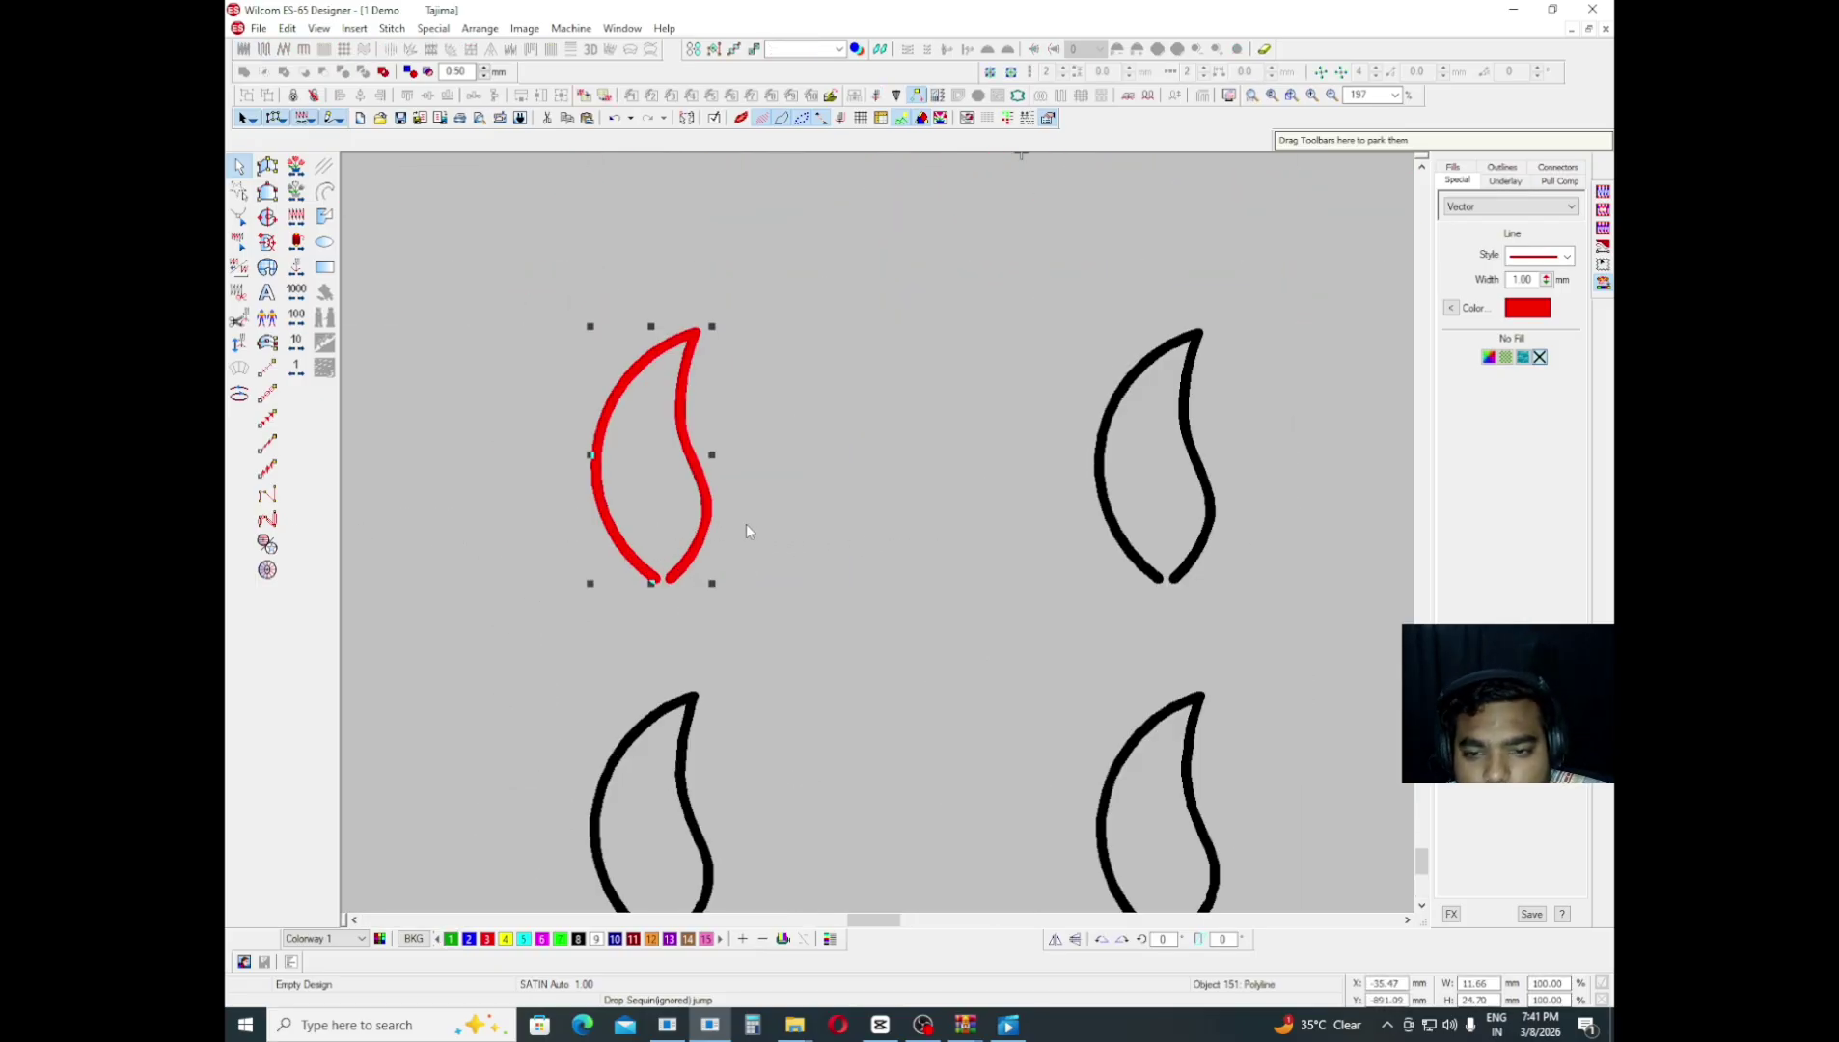
pyautogui.moveTo(746, 523); pyautogui.dragTo(1163, 511)
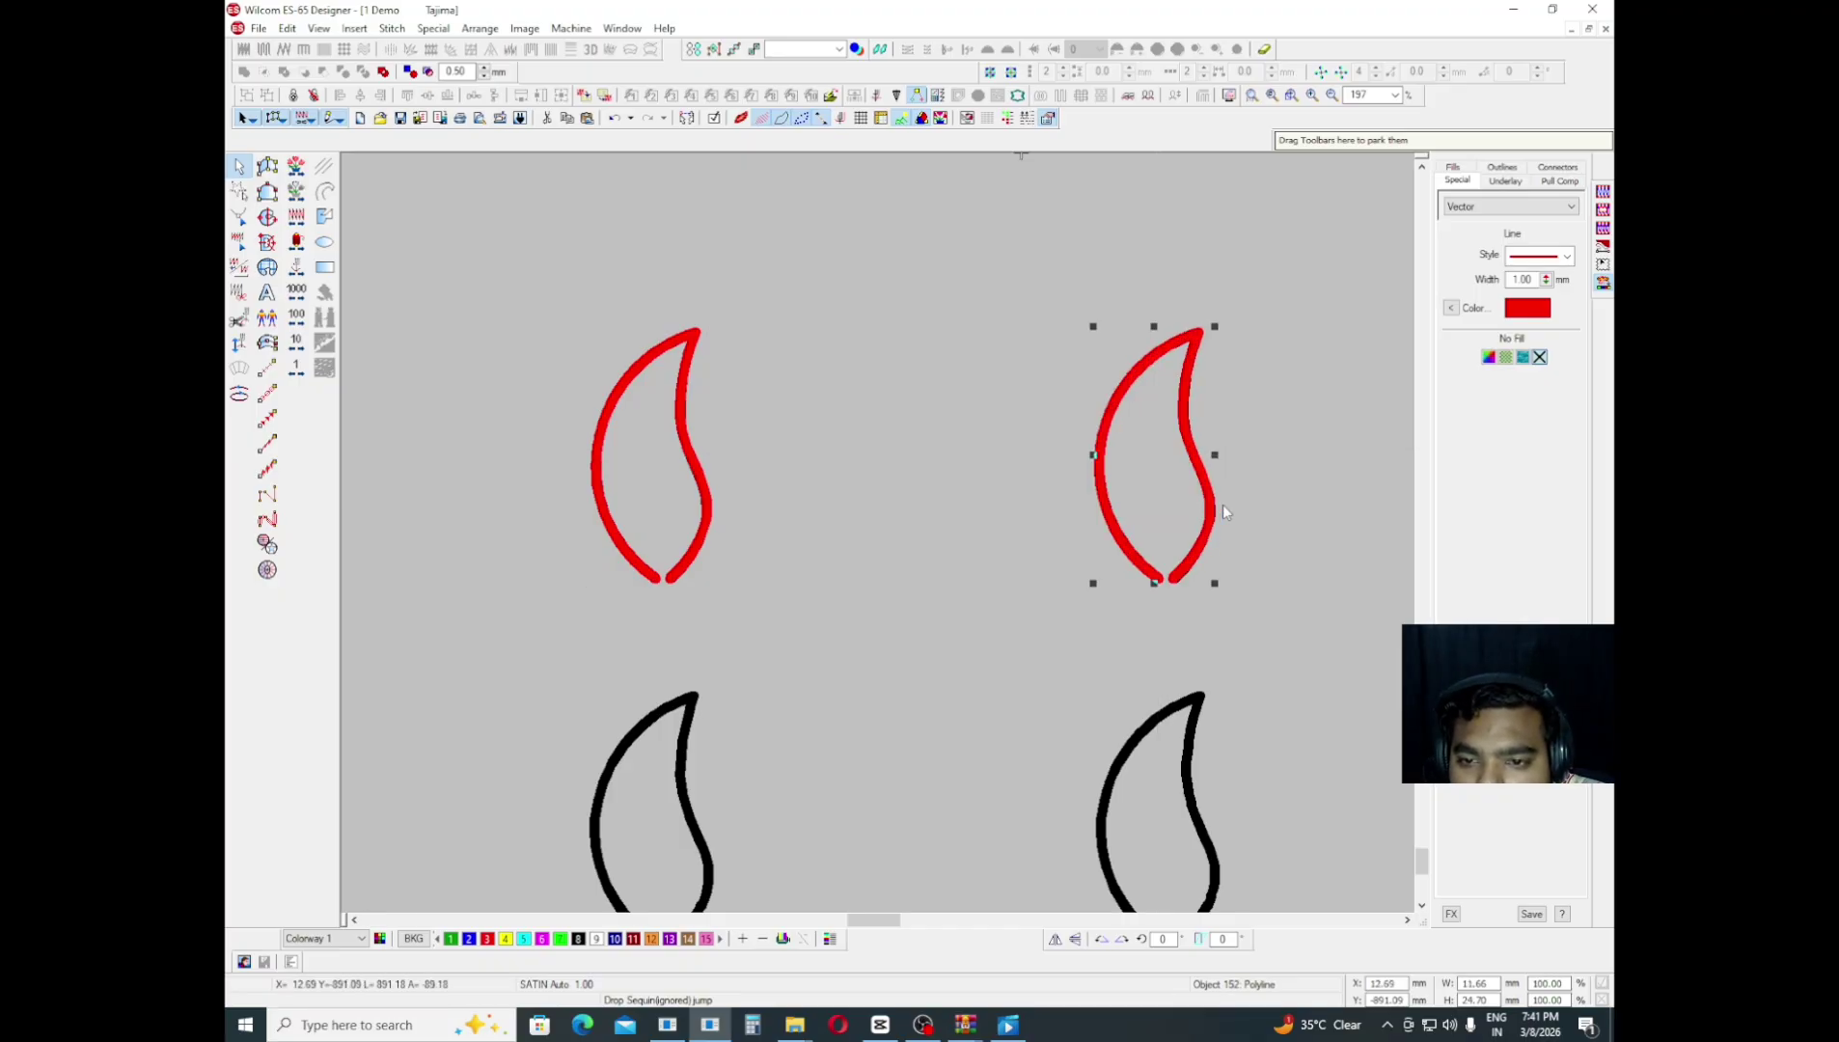
pyautogui.scroll(-1, 1243, 513)
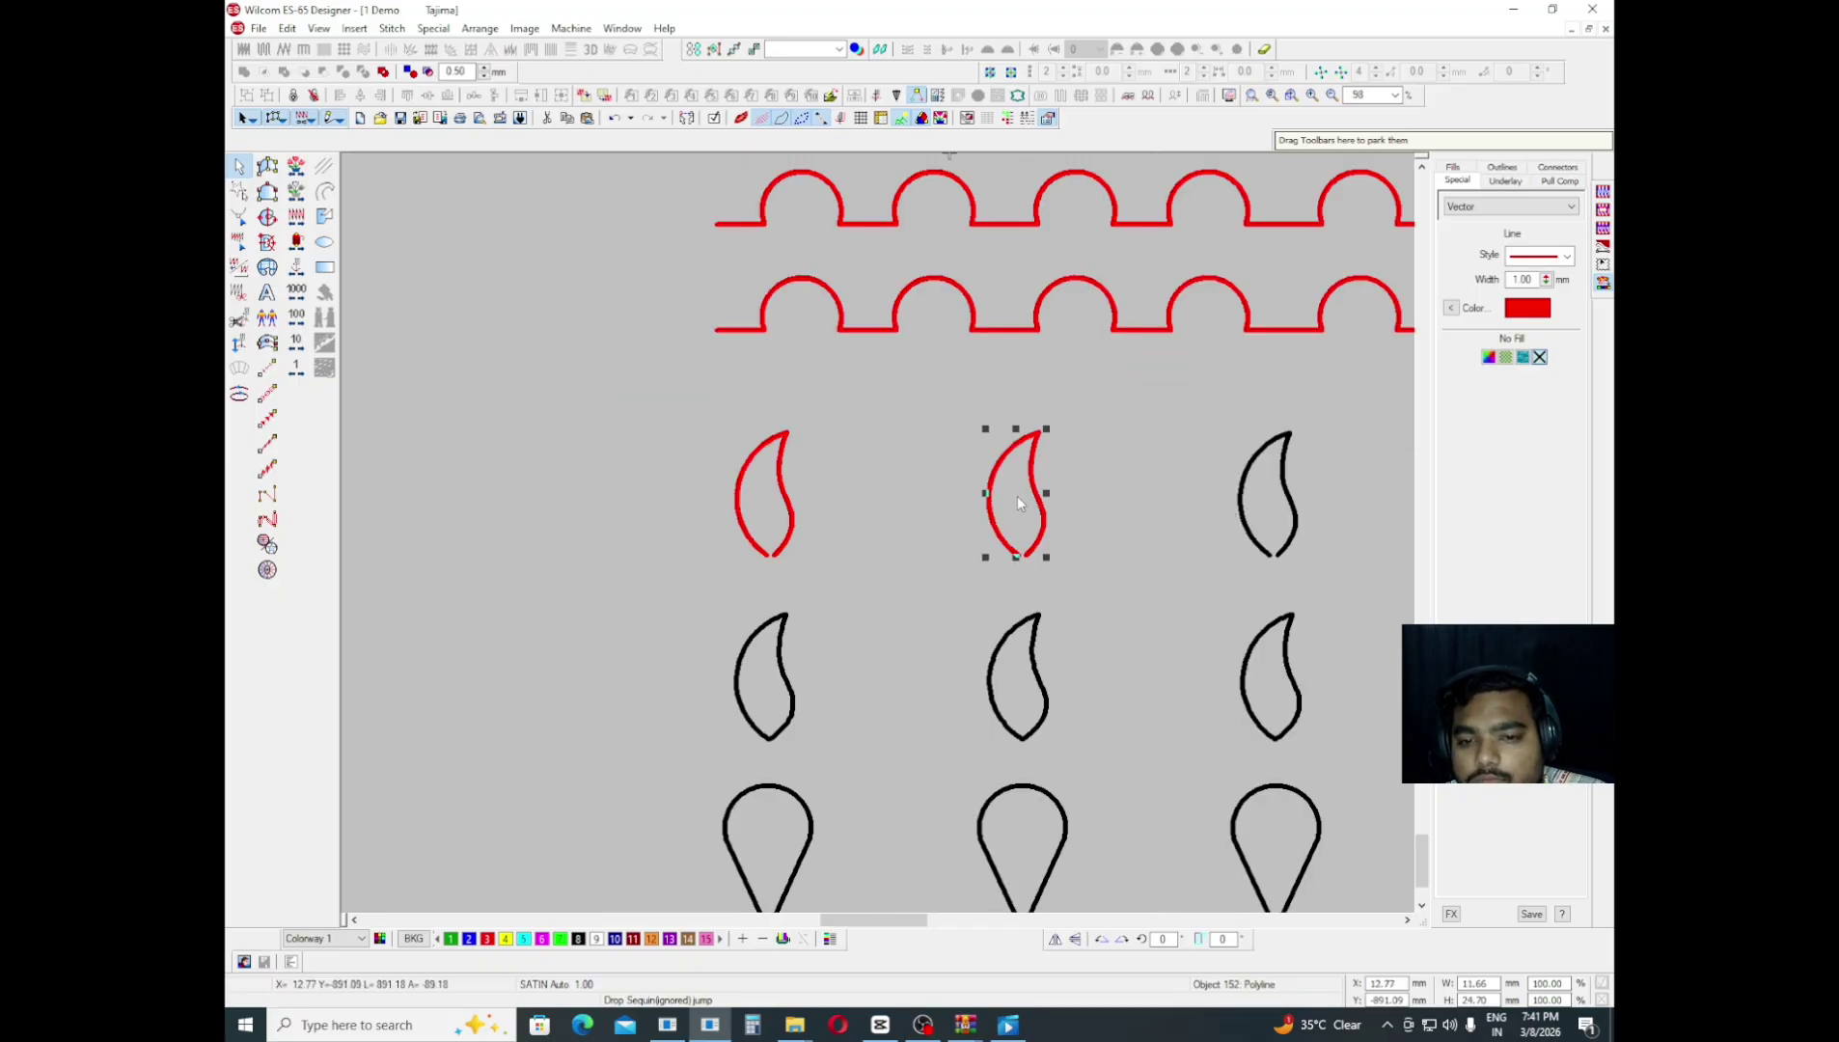
# - Place another copy of the red leaf over the third black leaf and align it with the template
pyautogui.middleClick(1146, 495)
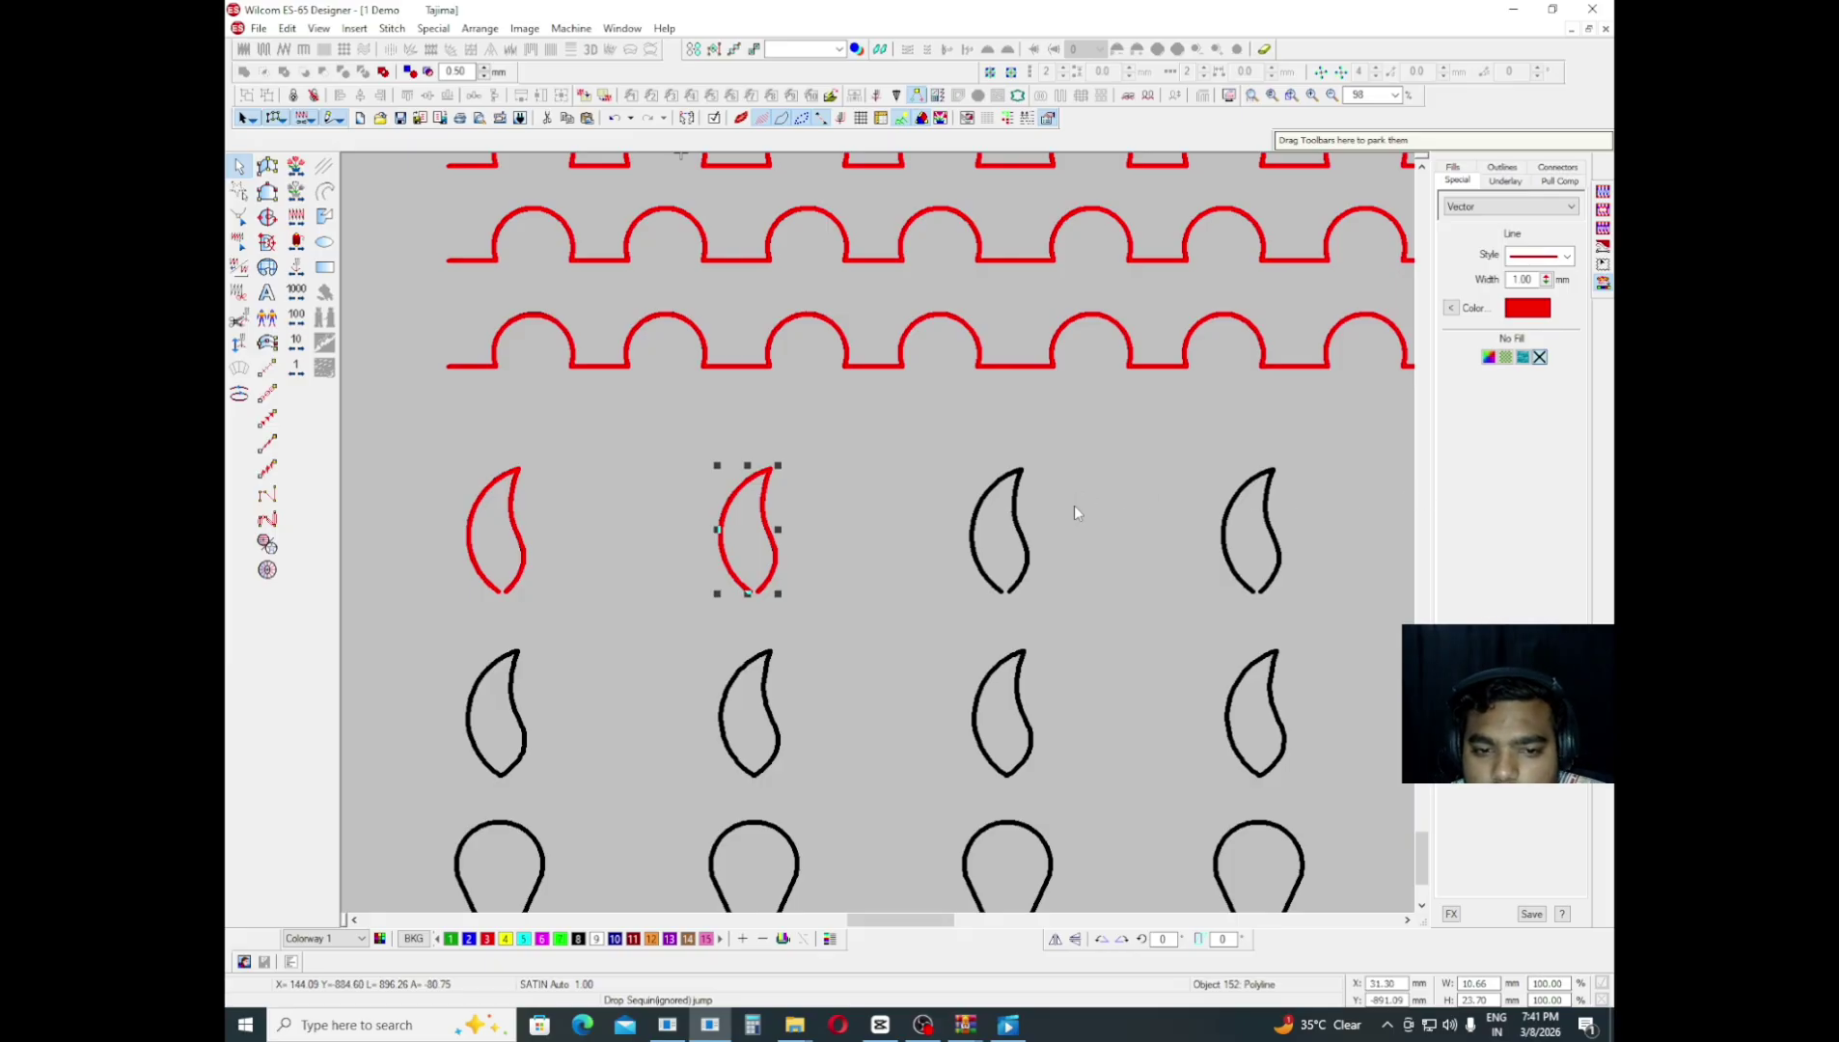
pyautogui.moveTo(748, 529); pyautogui.dragTo(1005, 522)
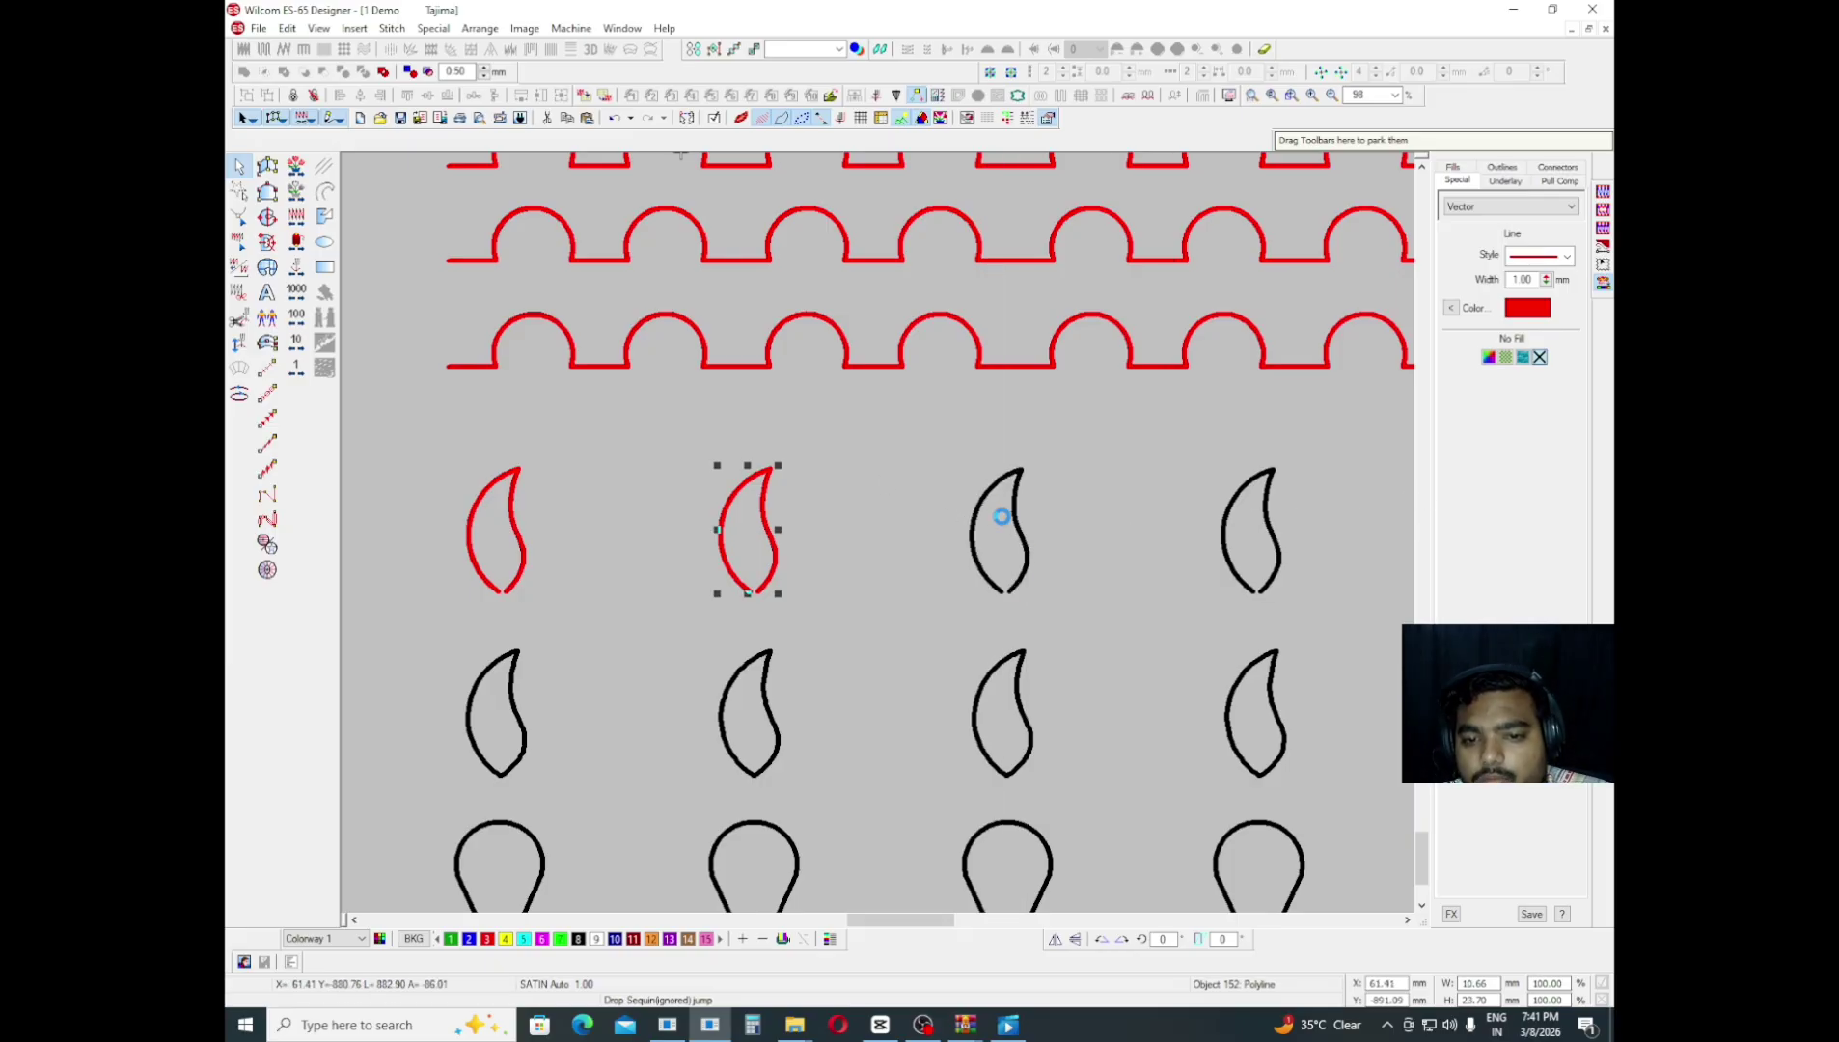
pyautogui.scroll(2, 1161, 511)
pyautogui.moveTo(1247, 580); pyautogui.dragTo(1247, 600)
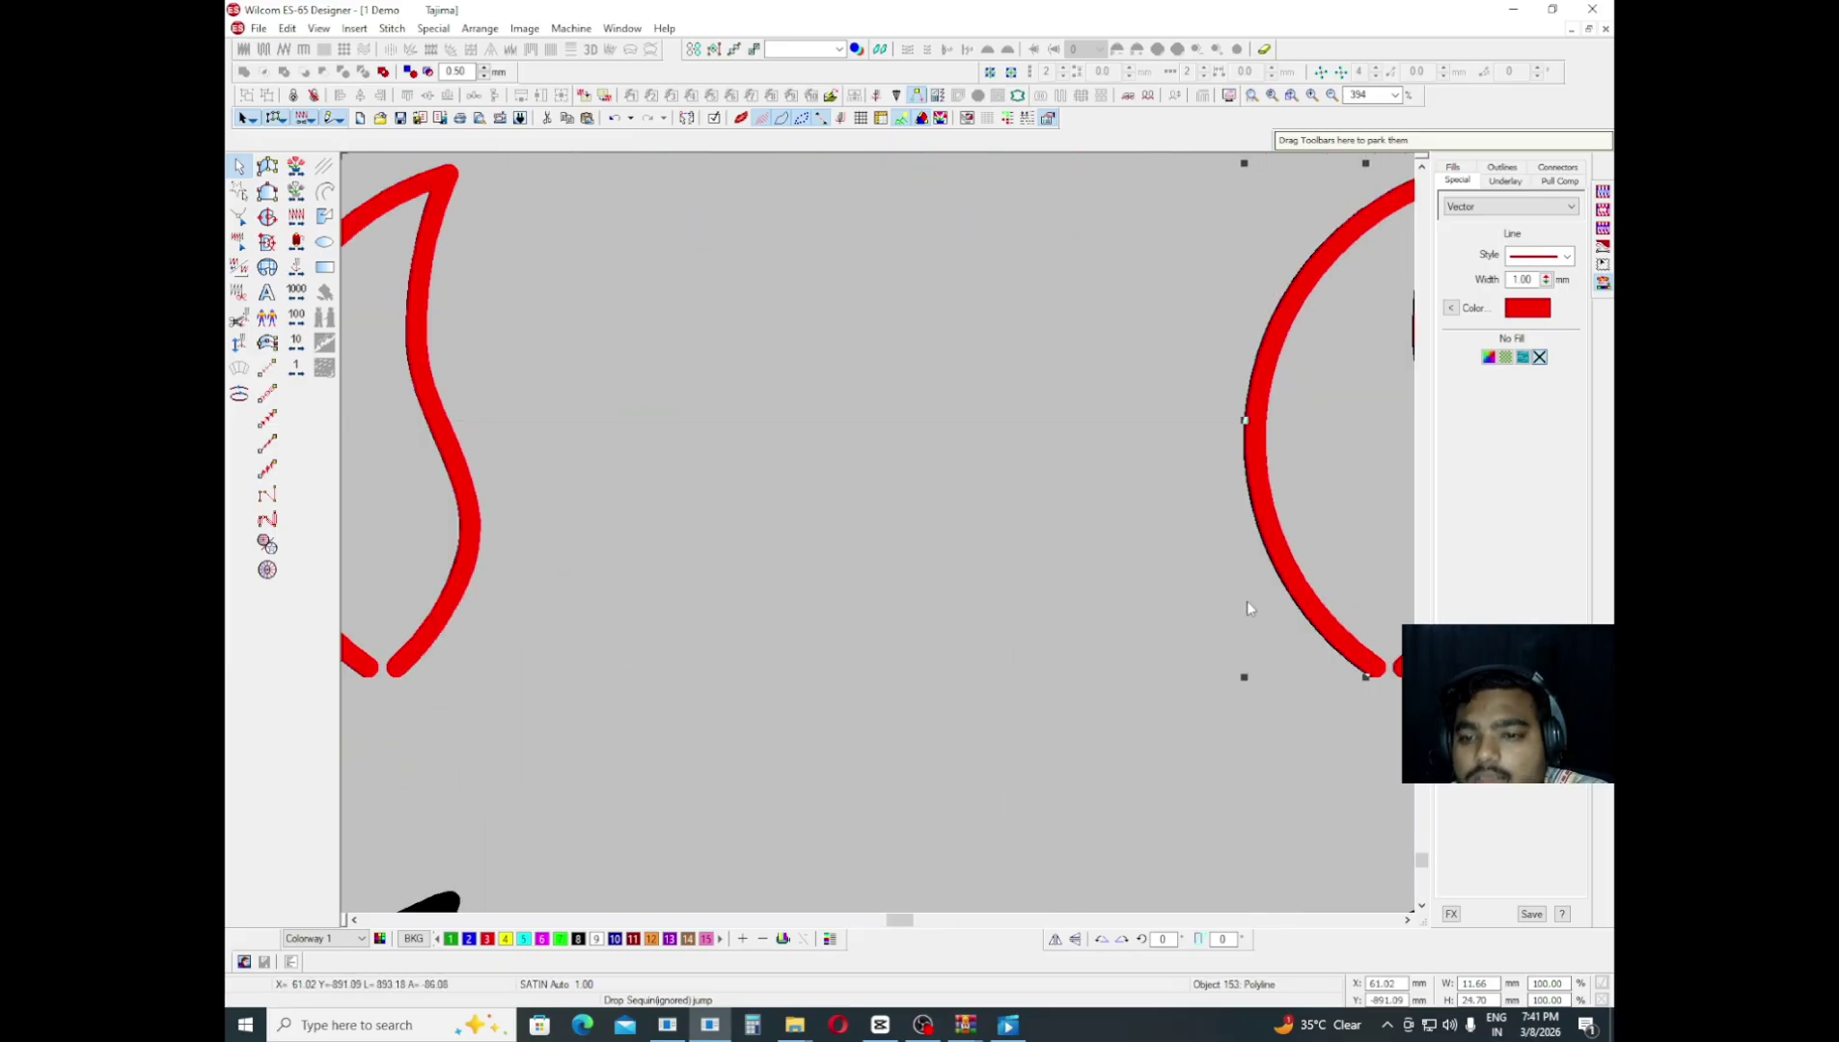
pyautogui.middleClick(1149, 543)
pyautogui.middleClick(1184, 515)
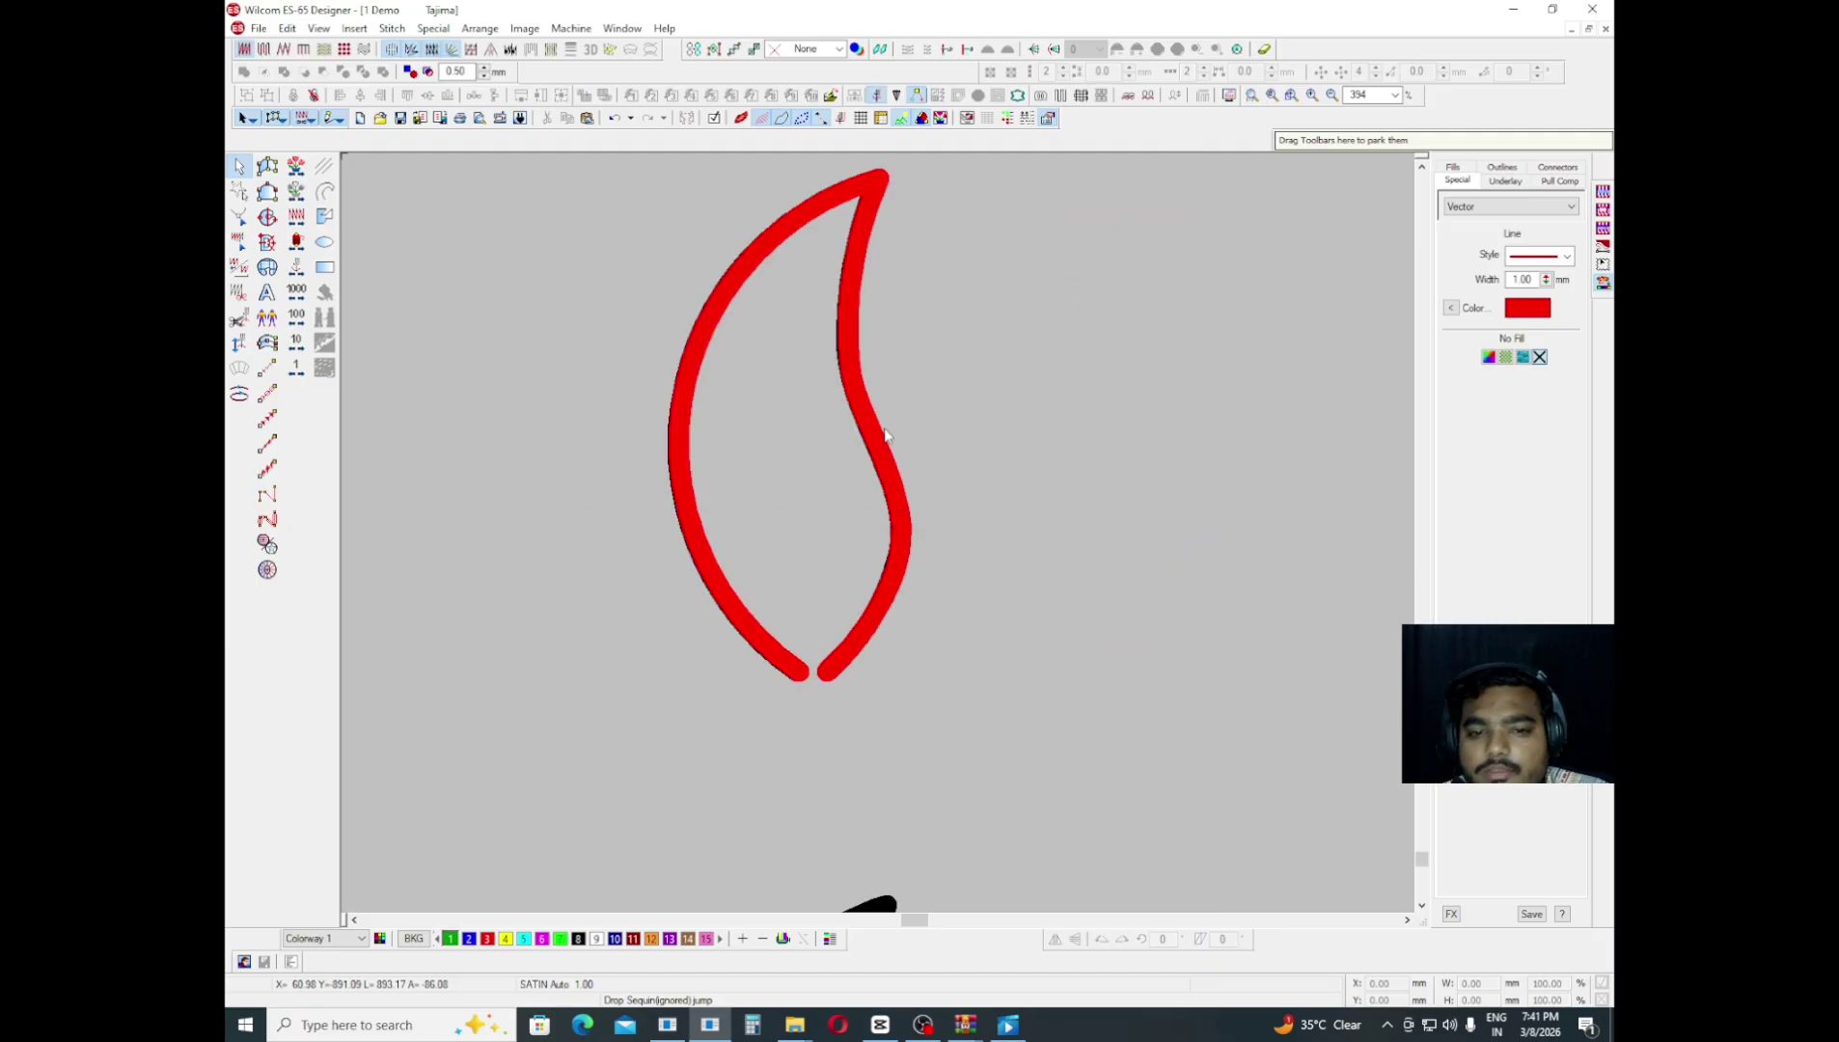
# - Copy the third red leaf onto the fourth black leaf and fine-tune its position over the black line
pyautogui.scroll(-1, 873, 420)
pyautogui.hscroll(3, 946, 450)
pyautogui.moveTo(583, 521); pyautogui.dragTo(1082, 521)
pyautogui.scroll(1, 1081, 521)
pyautogui.moveTo(1260, 546); pyautogui.dragTo(1254, 547)
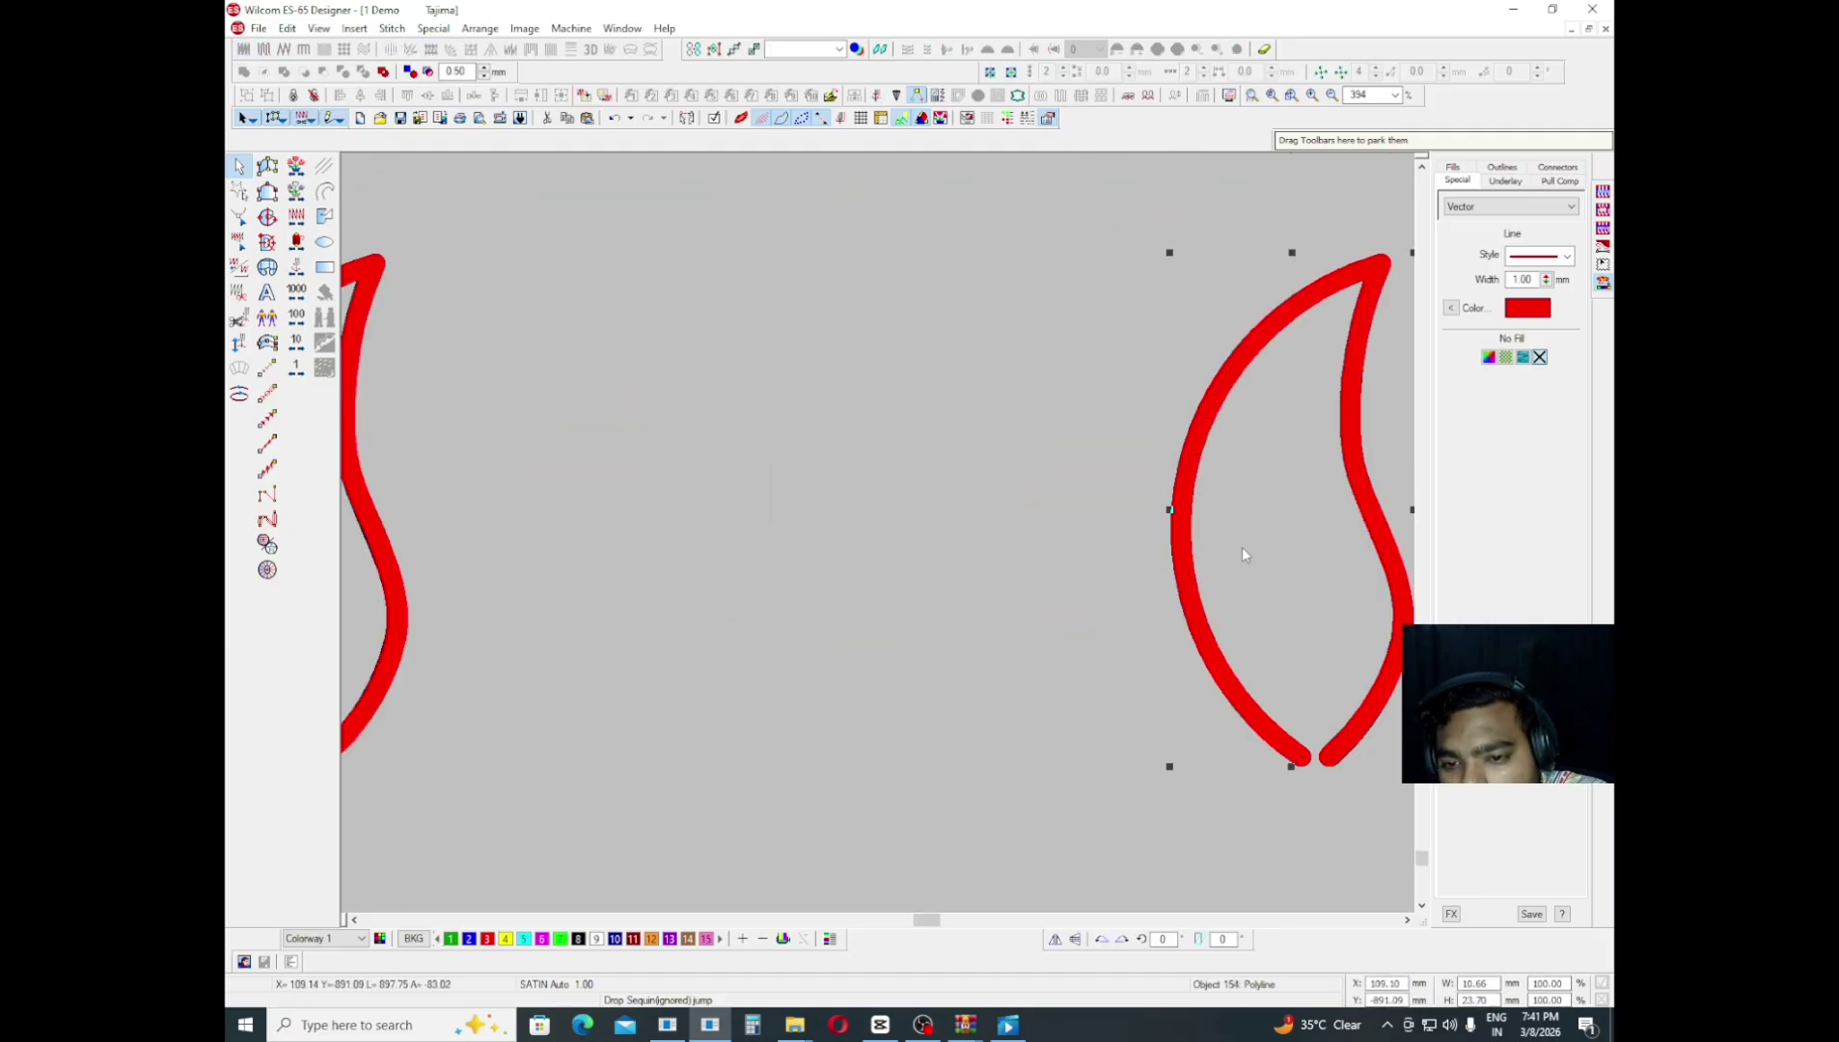
# - Copy the fourth red leaf onto the fifth black leaf at the end of the row
pyautogui.scroll(-3, 1091, 533)
pyautogui.scroll(1, 941, 574)
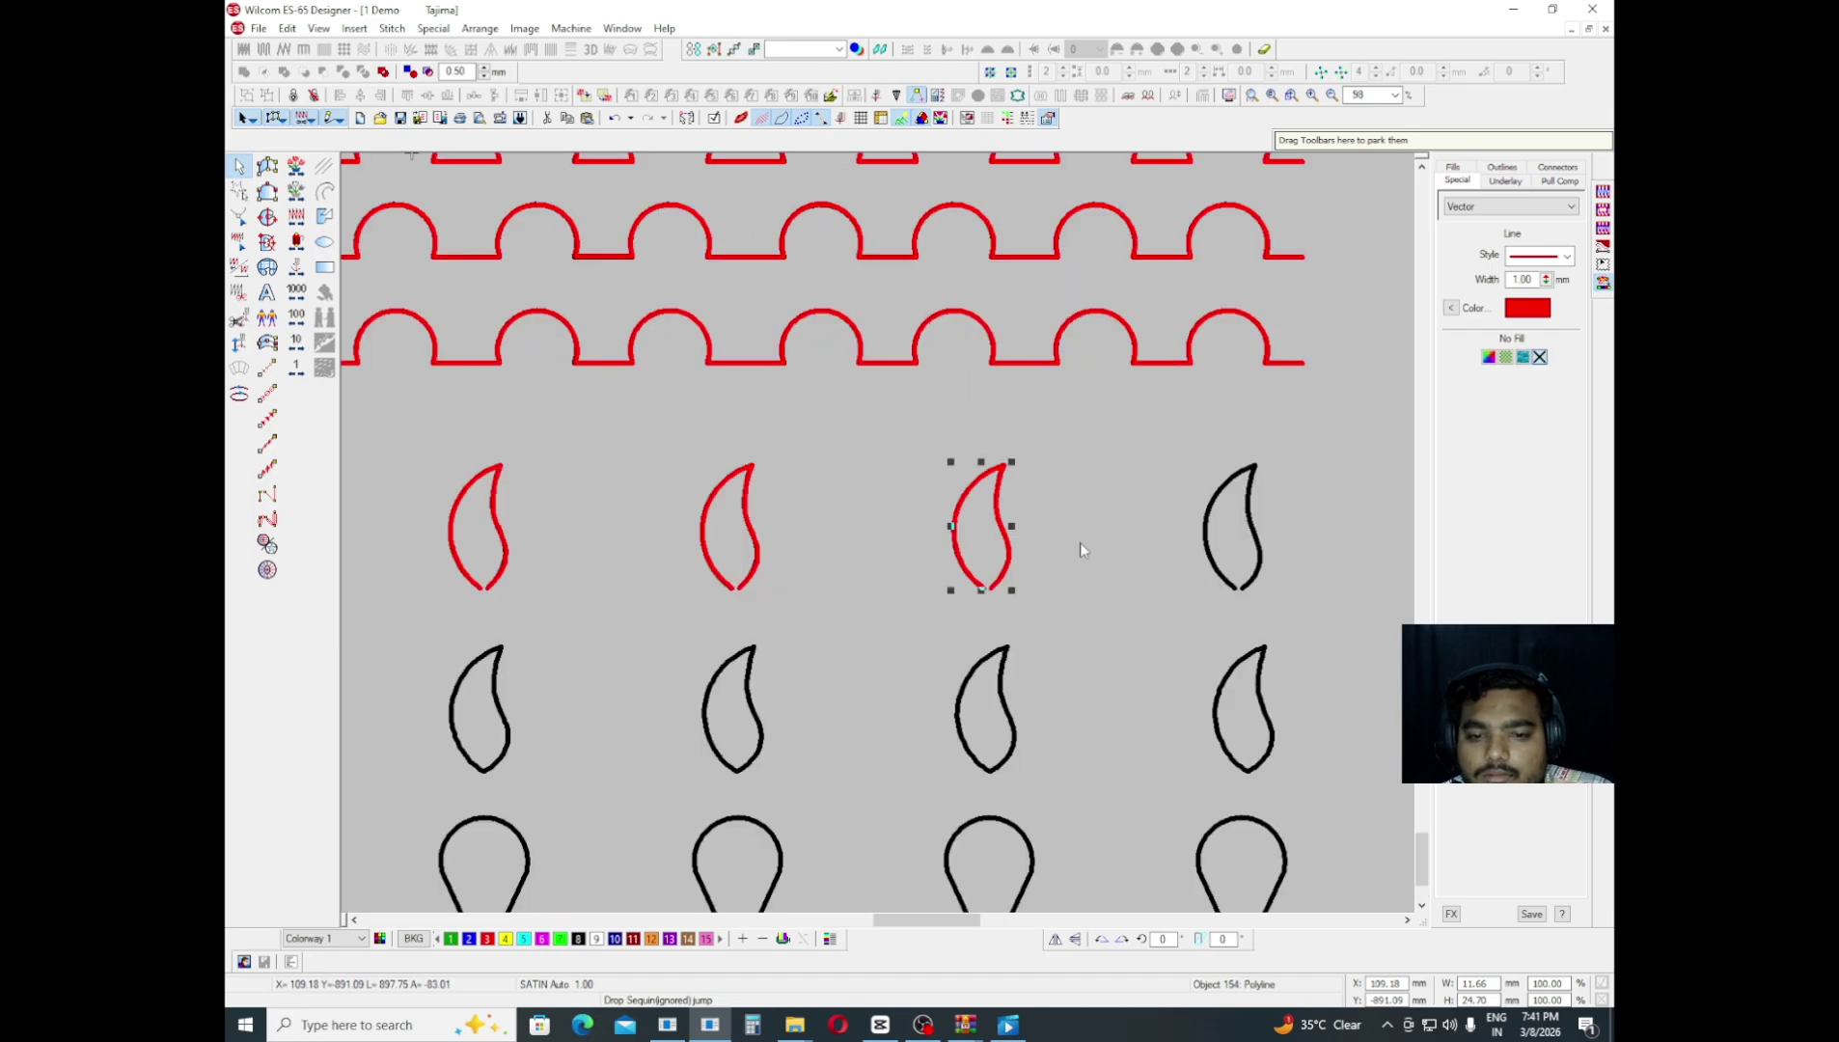
pyautogui.moveTo(982, 526); pyautogui.dragTo(1221, 553)
pyautogui.scroll(1, 1238, 517)
pyautogui.scroll(-1, 1272, 538)
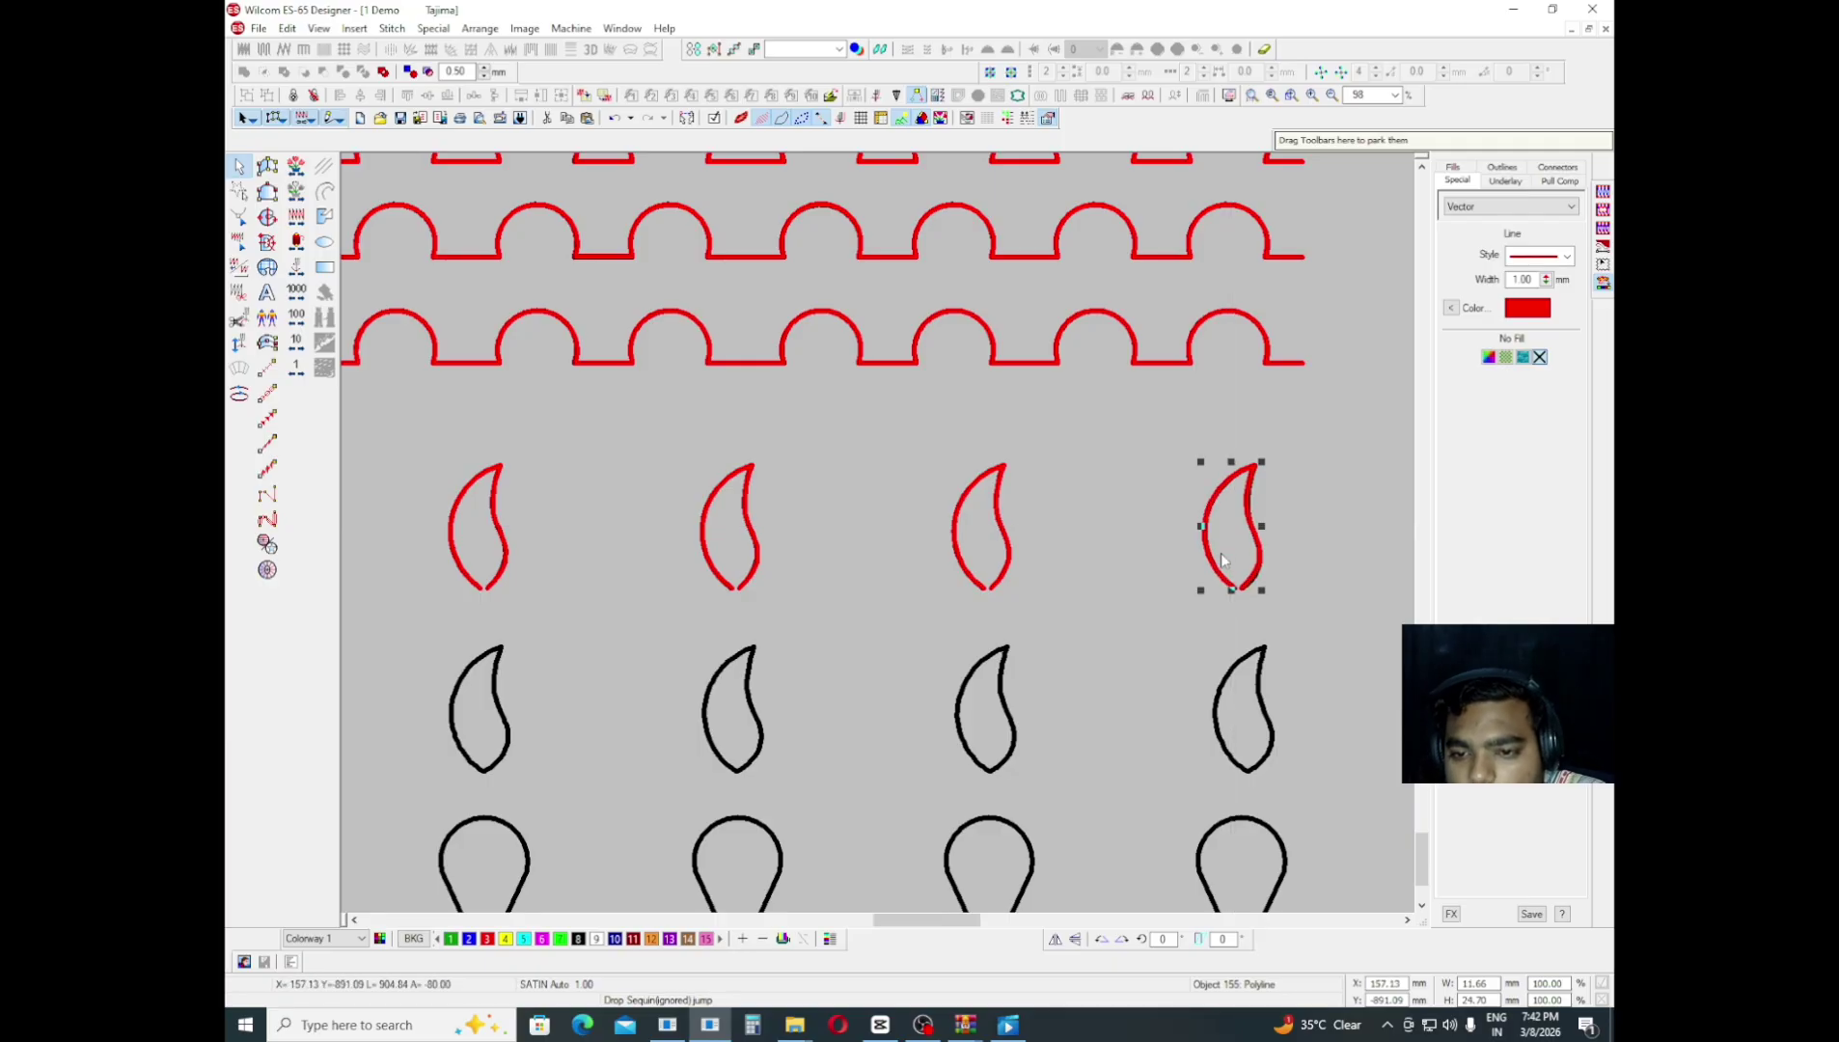
# - Reshape the fifth leaf's right side by moving its lowest curve node further down and deleting a surplus node above the bulge
pyautogui.click(1308, 518)
pyautogui.scroll(2, 1049, 498)
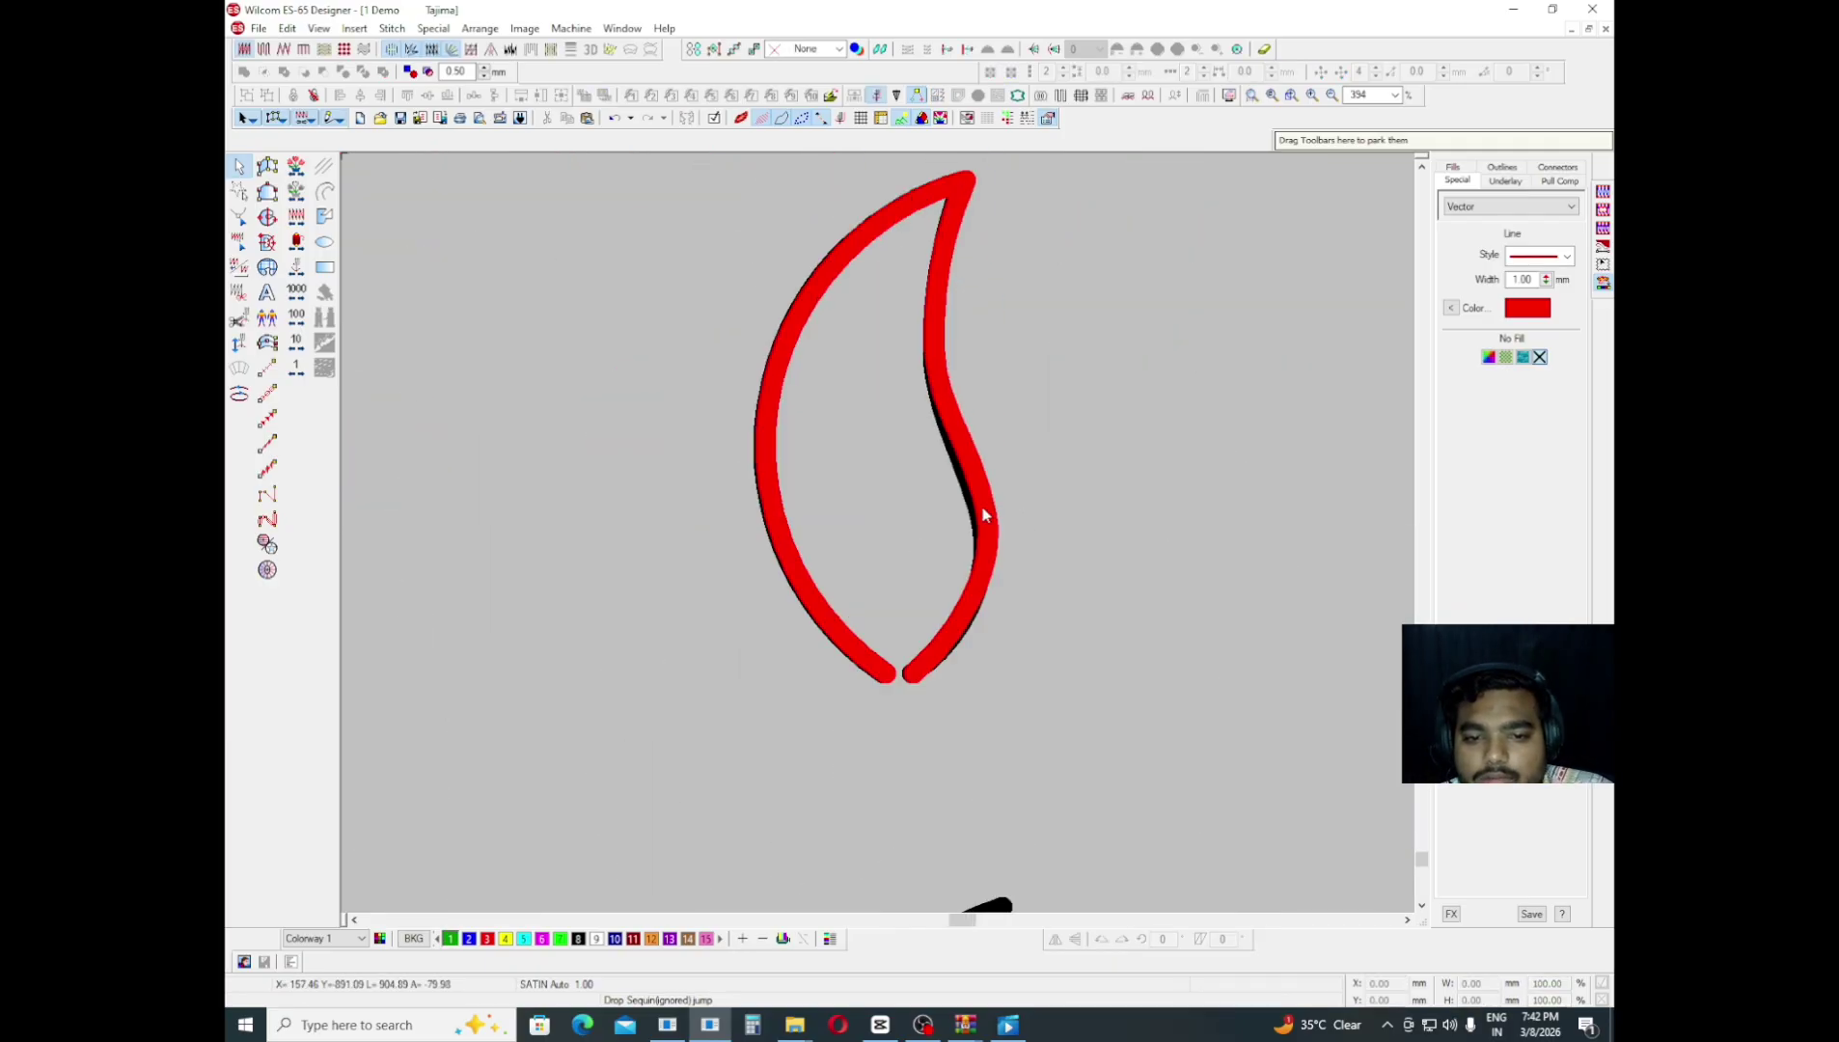
pyautogui.click(983, 514)
pyautogui.press('h')
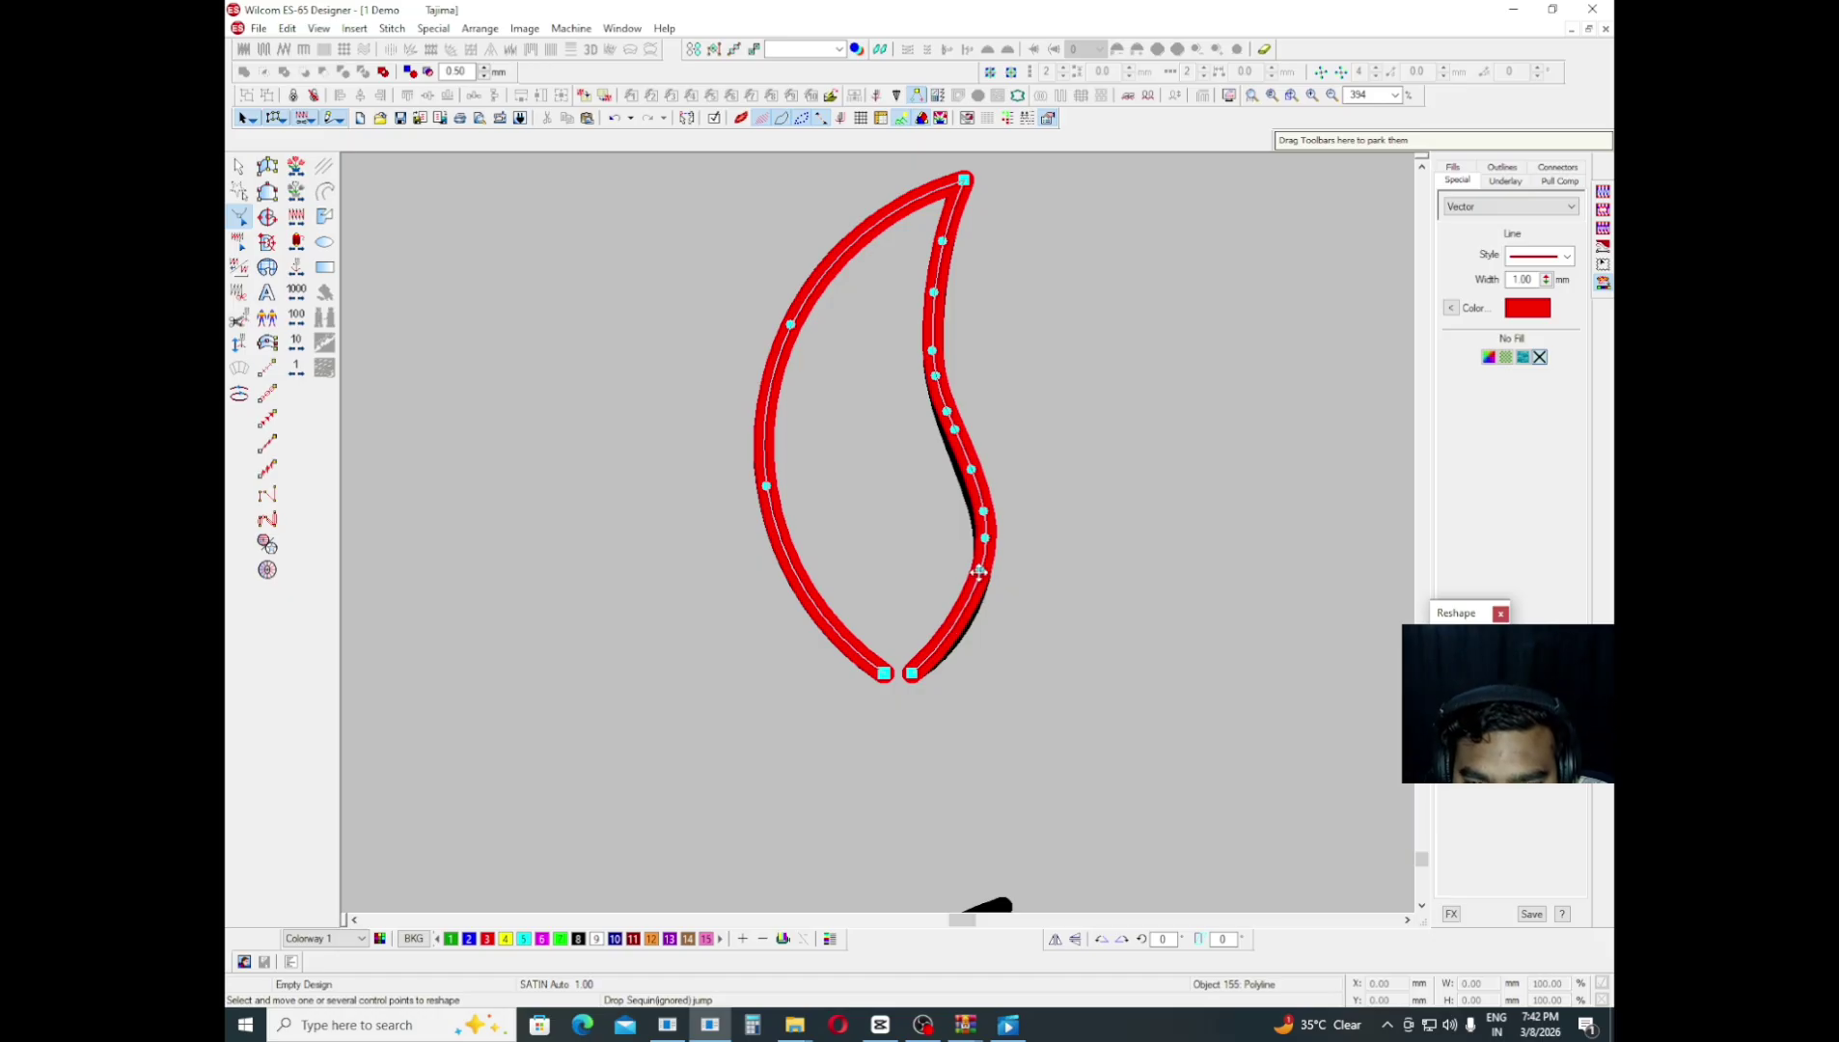
pyautogui.moveTo(979, 572); pyautogui.dragTo(960, 619)
pyautogui.moveTo(1031, 559); pyautogui.dragTo(944, 479)
pyautogui.press('Delete')
pyautogui.press('z')
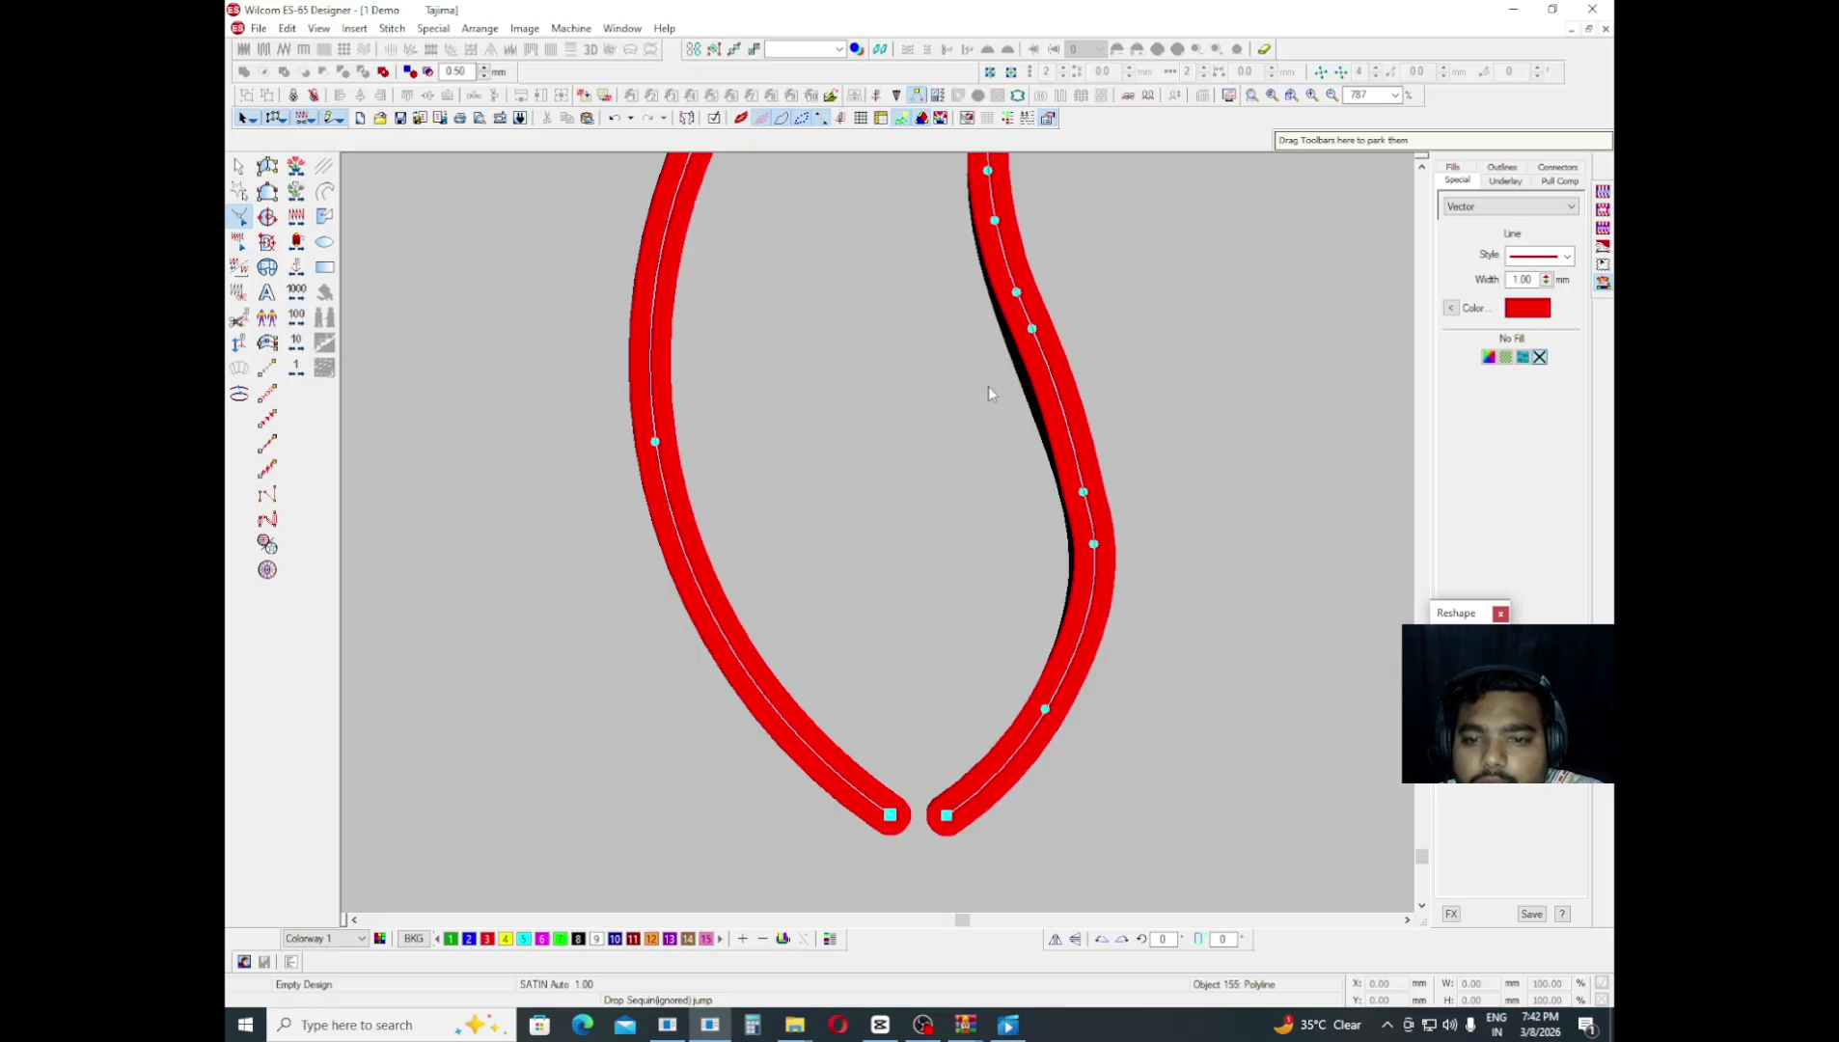
# - Shift the nodes between the fifth leaf's inward bend and right bulge left until the outline covers the black line
pyautogui.moveTo(1030, 281); pyautogui.dragTo(943, 371)
pyautogui.press('Delete')
pyautogui.hotkey('ctrl', 'z')
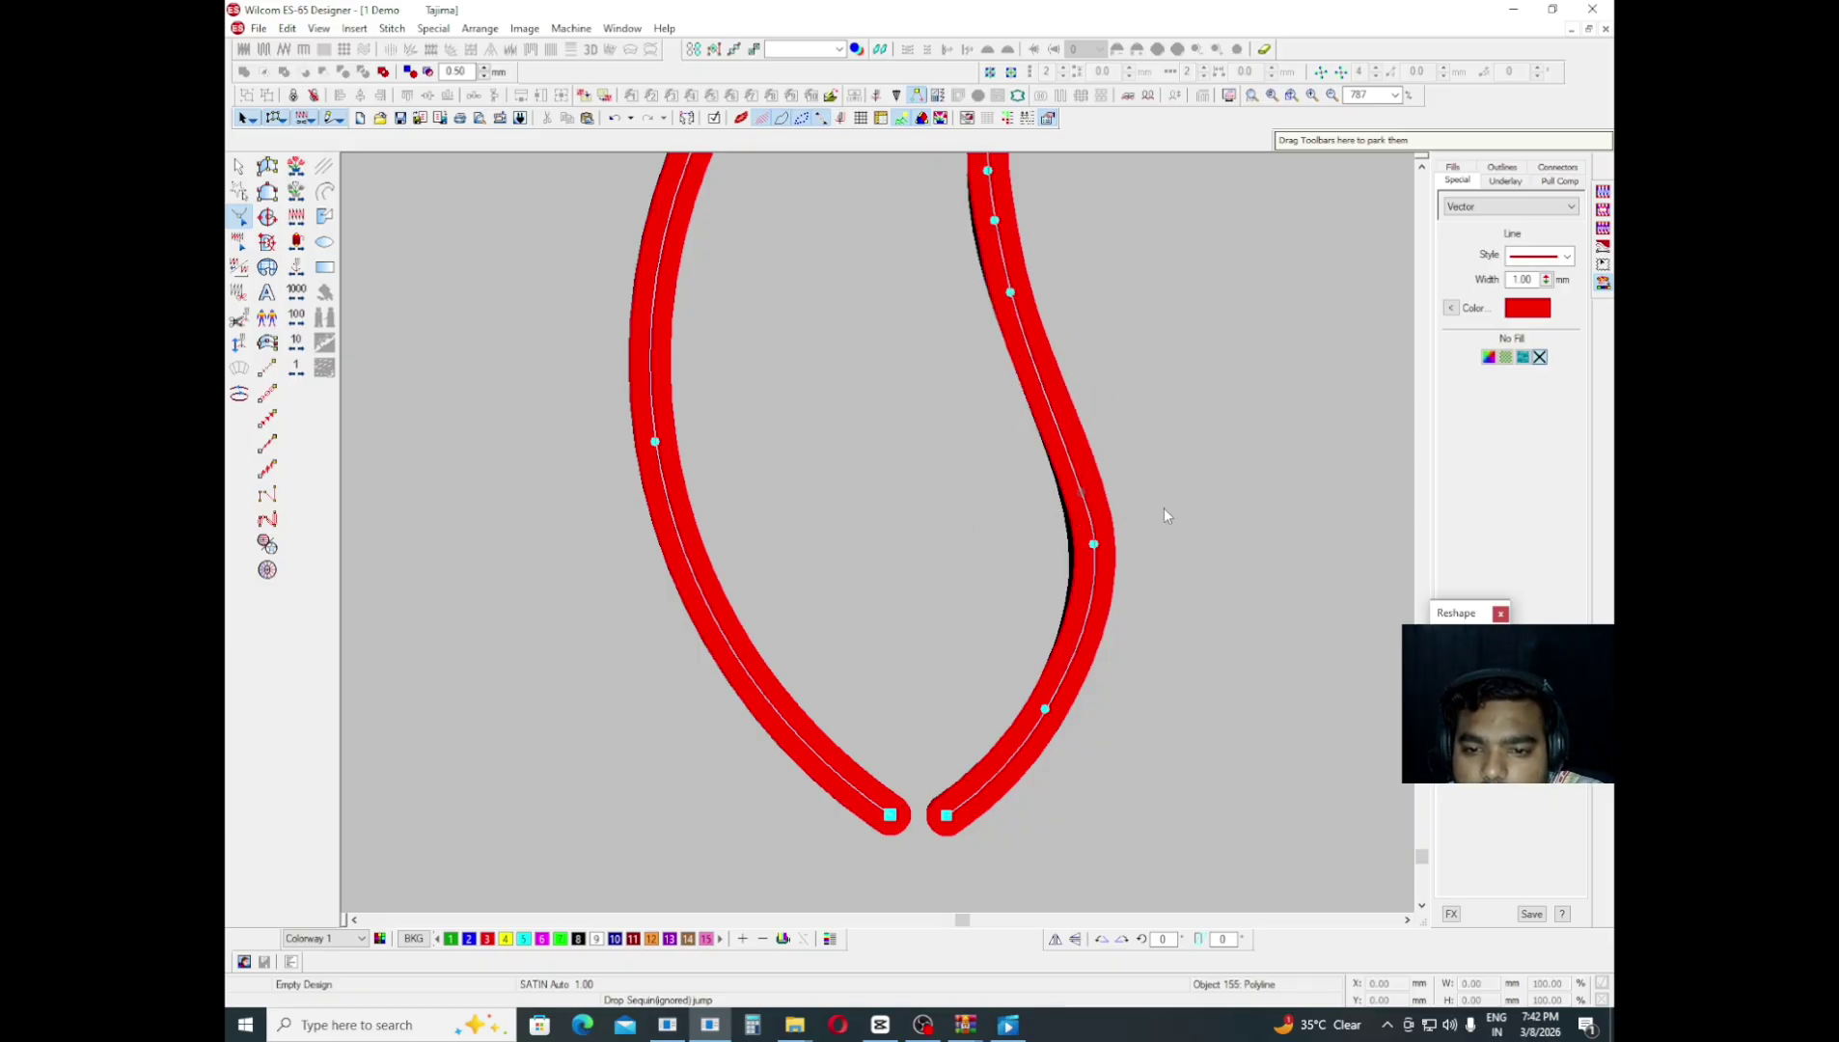
pyautogui.press('Left')
pyautogui.moveTo(1163, 509); pyautogui.dragTo(1004, 586)
pyautogui.press('Left')
pyautogui.press('Left')
pyautogui.press('Left')
pyautogui.press('Left')
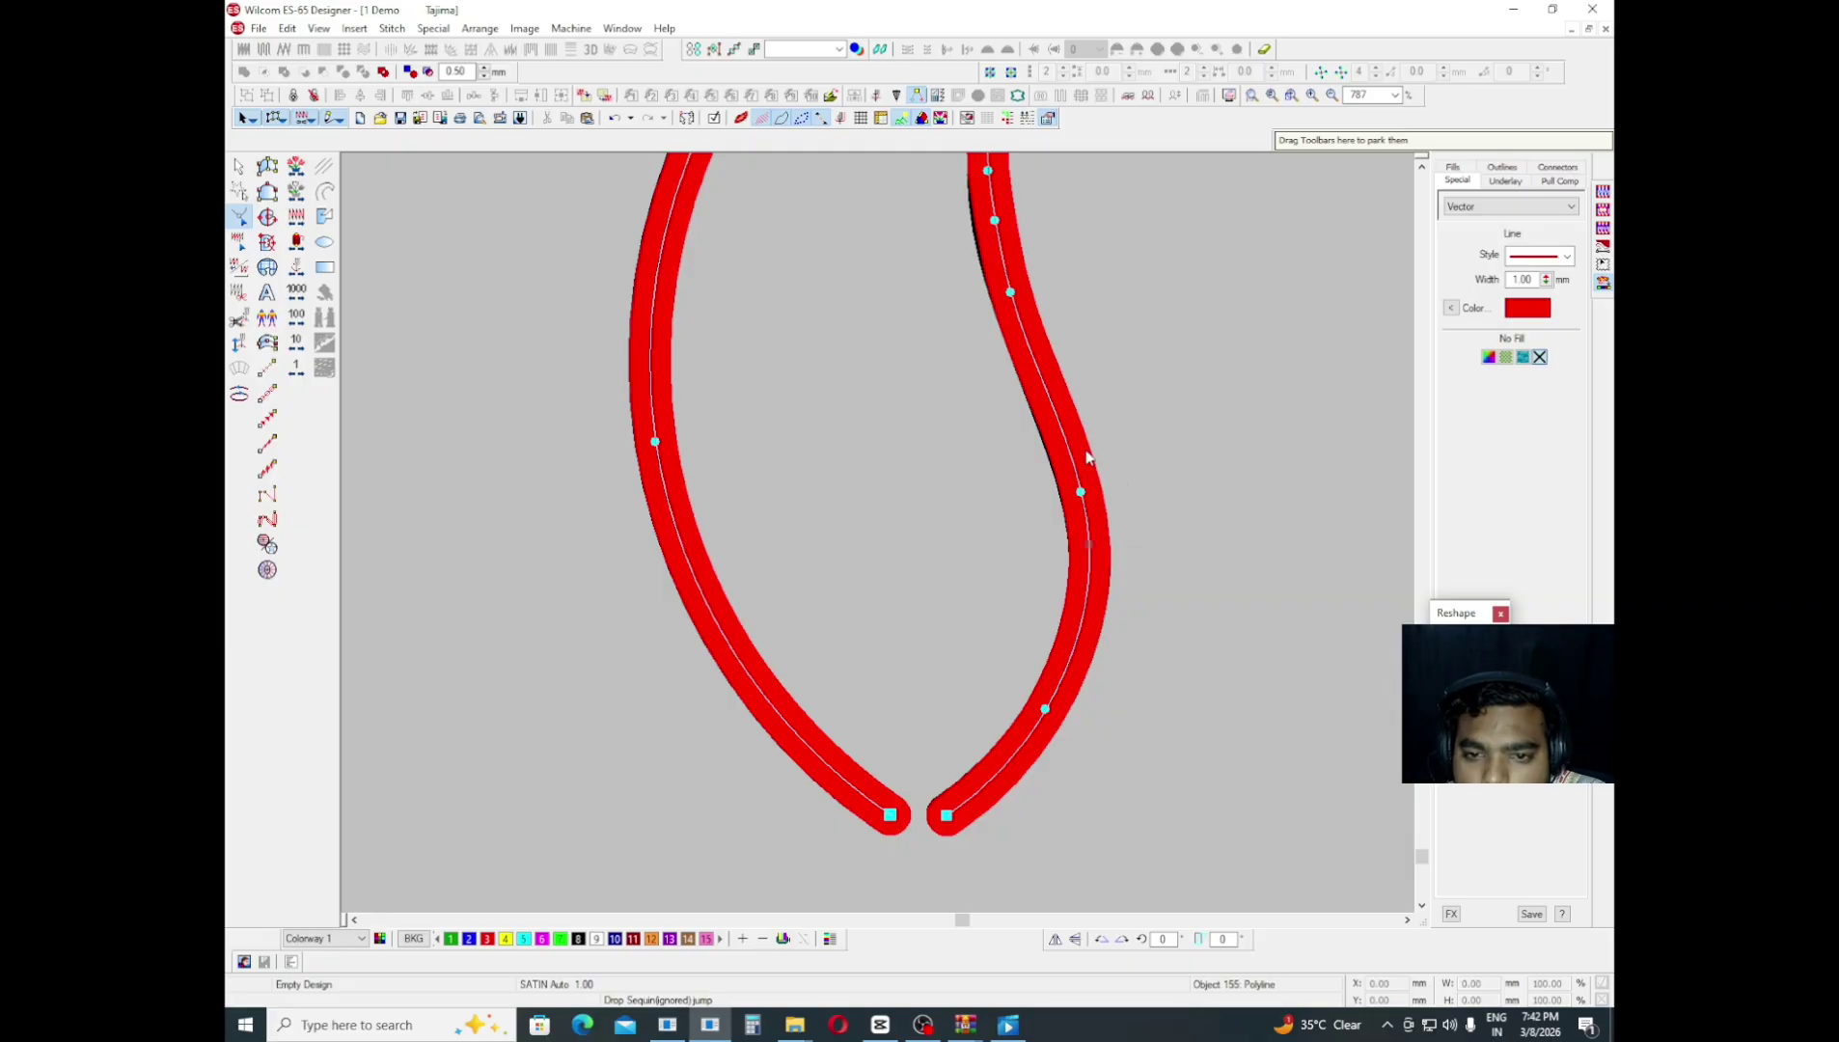
# - Nudge the nodes around and above the fifth leaf's inward bend sideways onto the black line
pyautogui.scroll(3, 1017, 442)
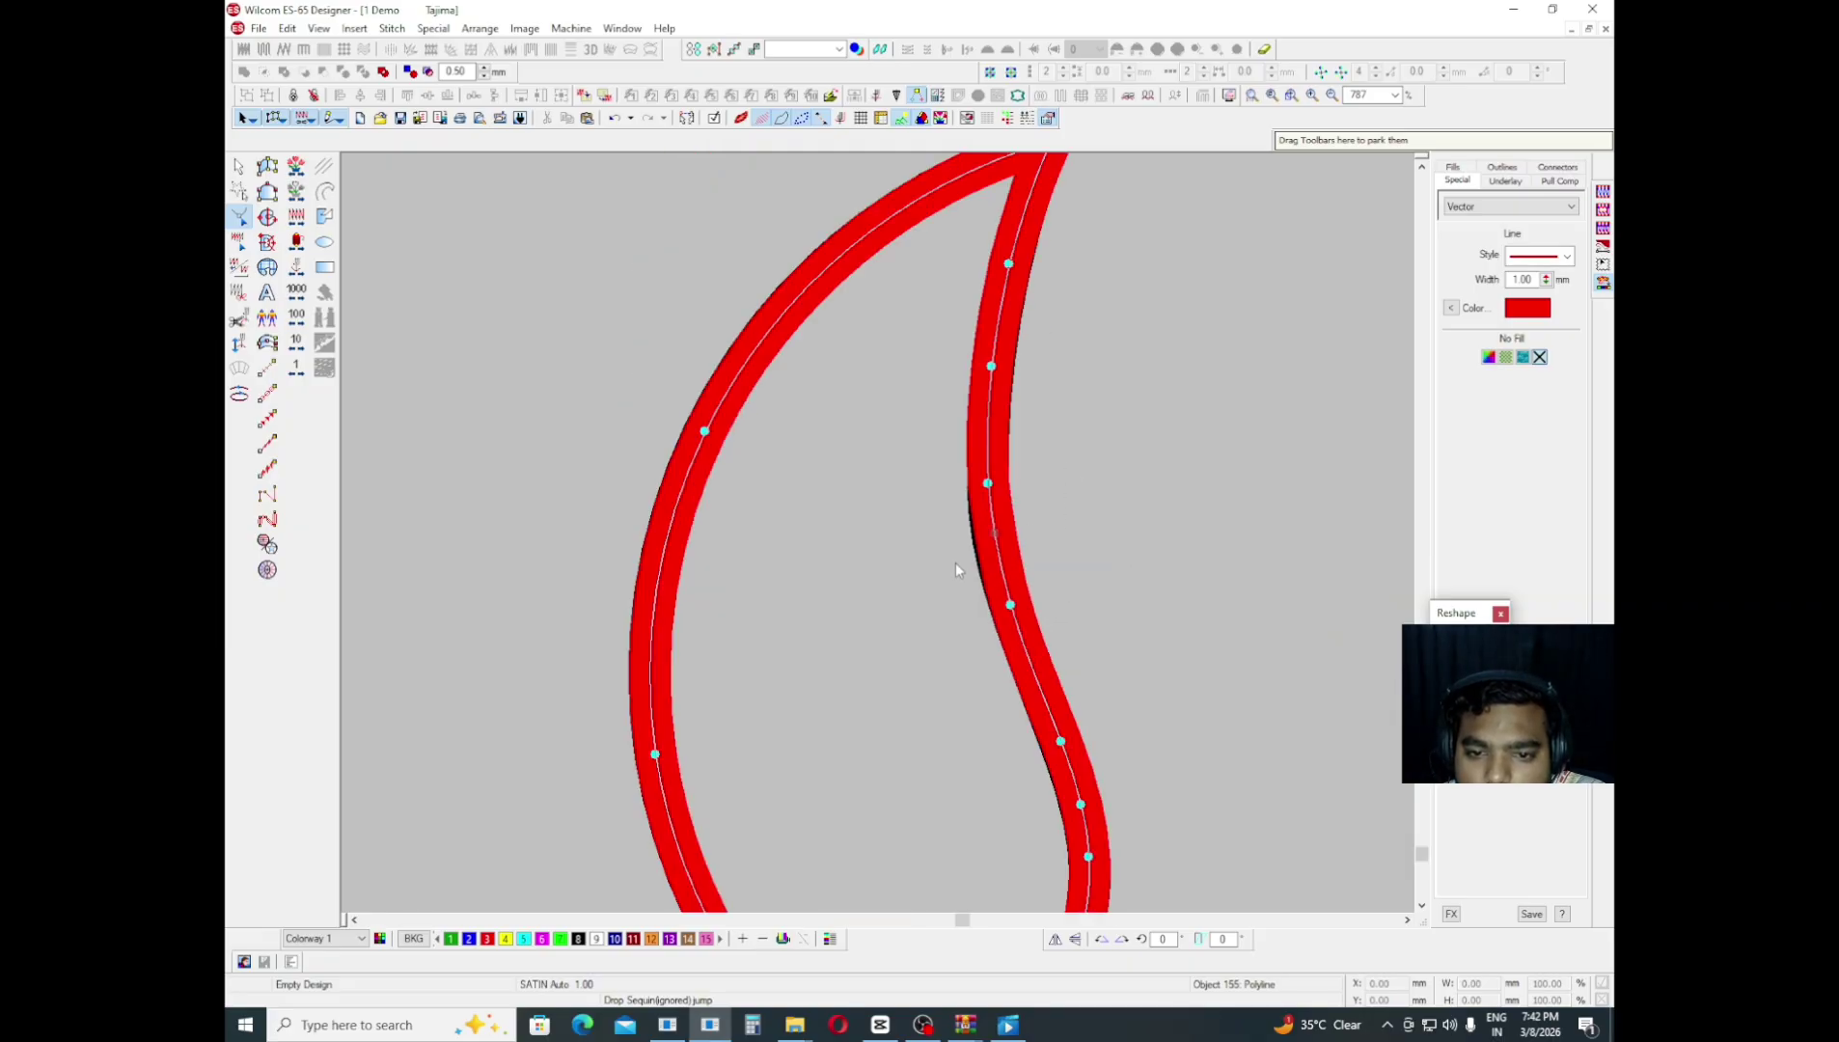
pyautogui.moveTo(1095, 415); pyautogui.dragTo(967, 296)
pyautogui.press('Right')
pyautogui.press('Right')
pyautogui.press('Right')
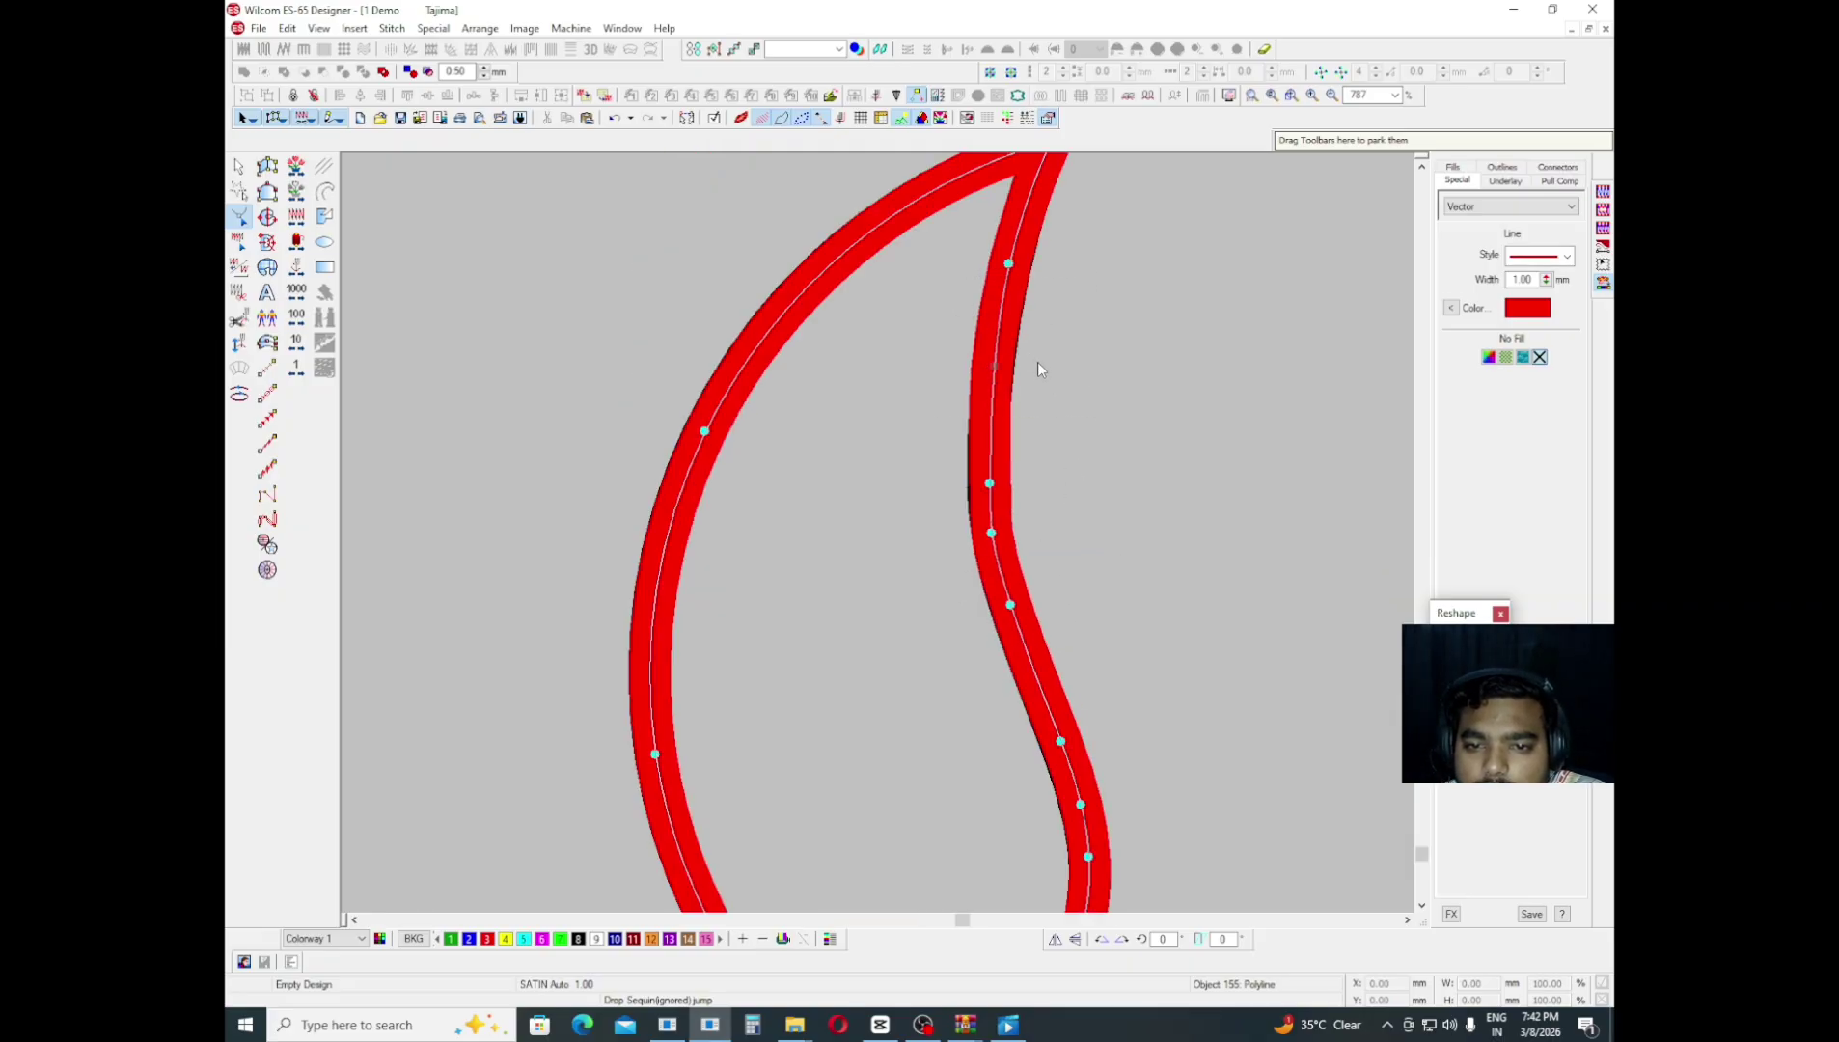
pyautogui.moveTo(1051, 415); pyautogui.dragTo(904, 509)
pyautogui.press('Left')
pyautogui.press('Left')
pyautogui.press('Left')
# - Fine-tune the nodes just below the fifth leaf's tip to match the template and finish reshaping
pyautogui.scroll(2, 929, 496)
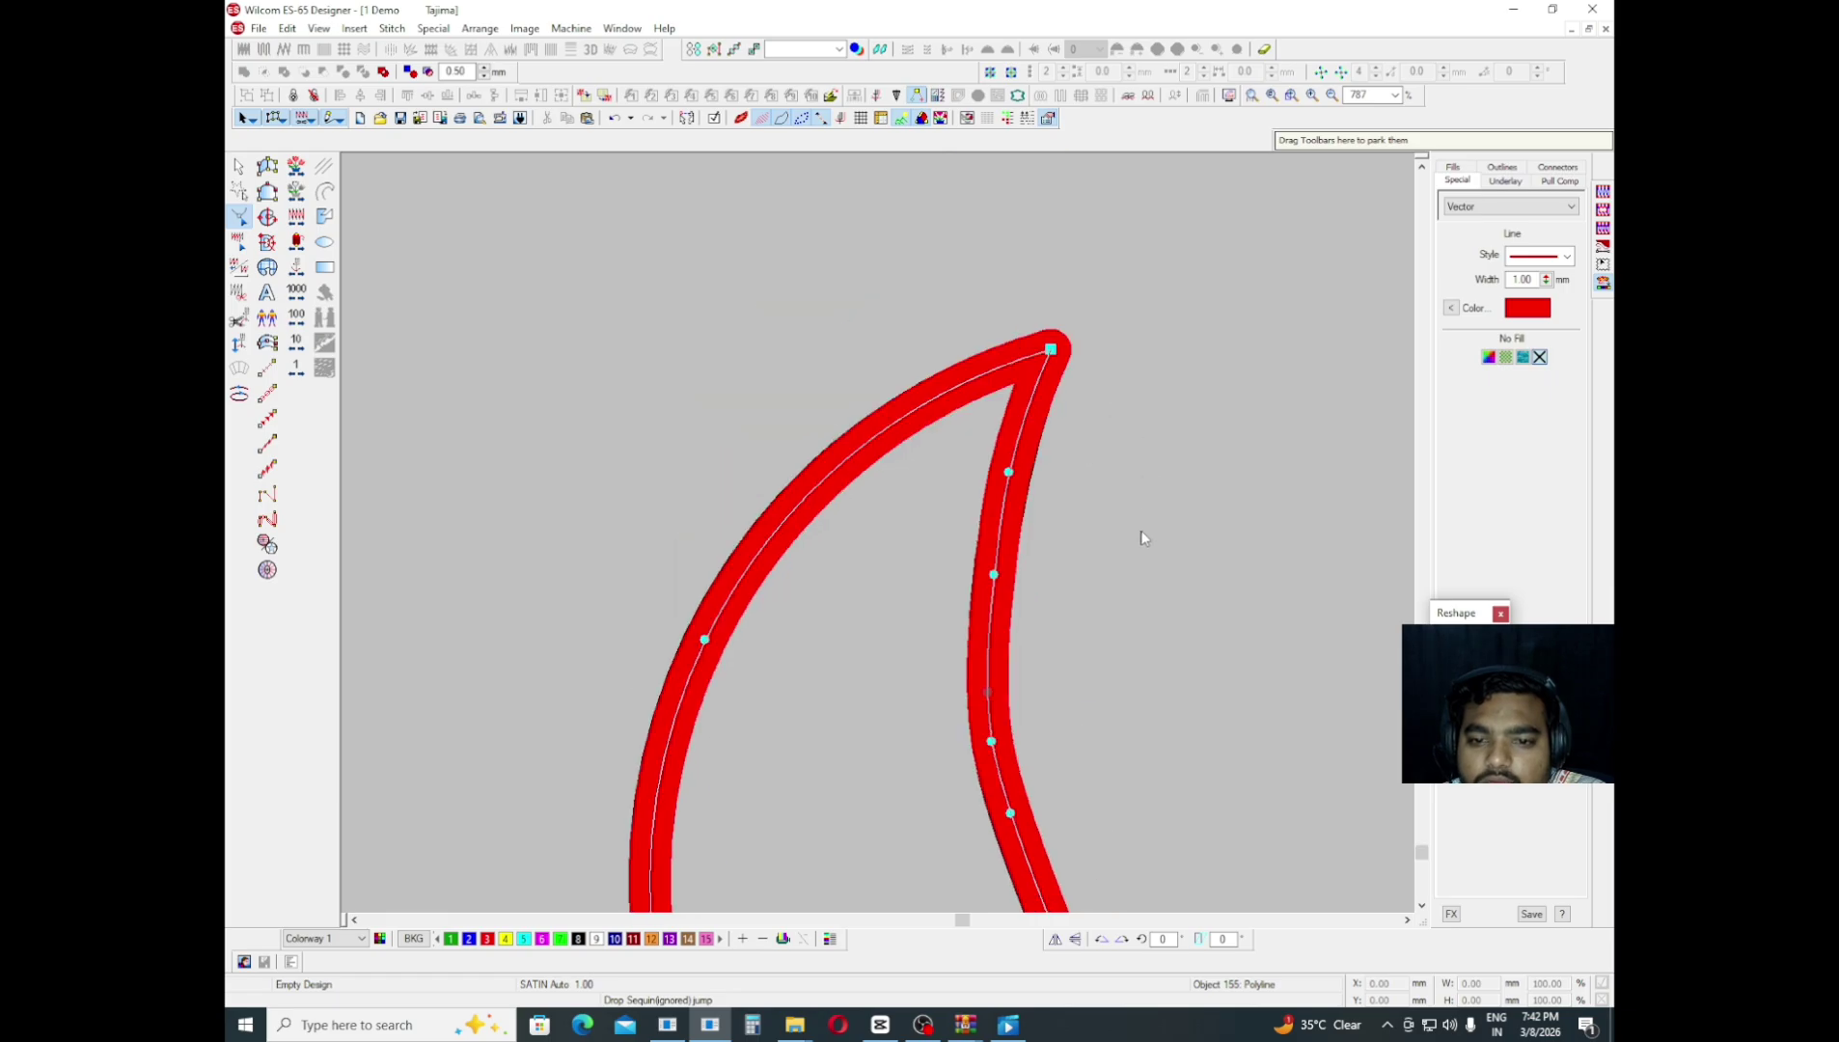
pyautogui.click(1008, 467)
pyautogui.press('Left')
pyautogui.press('Left')
pyautogui.press('Left')
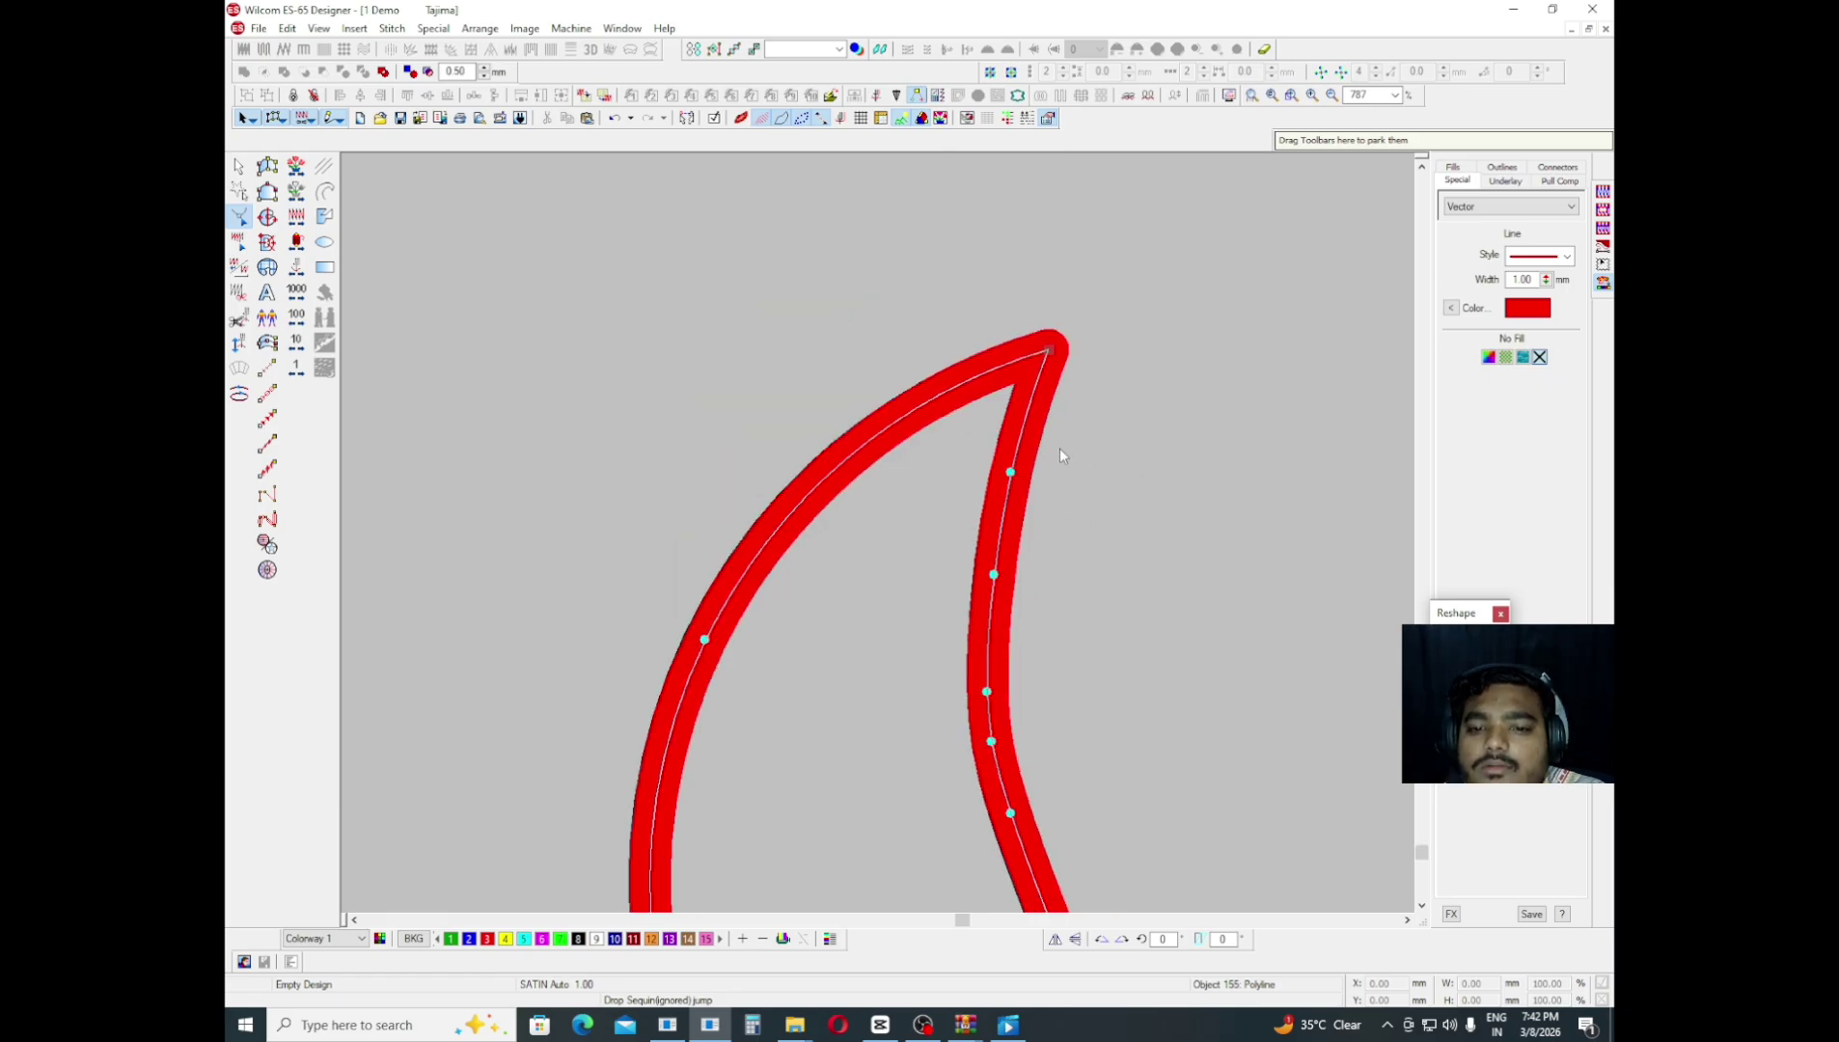
pyautogui.moveTo(994, 574); pyautogui.dragTo(991, 573)
pyautogui.scroll(-3, 938, 704)
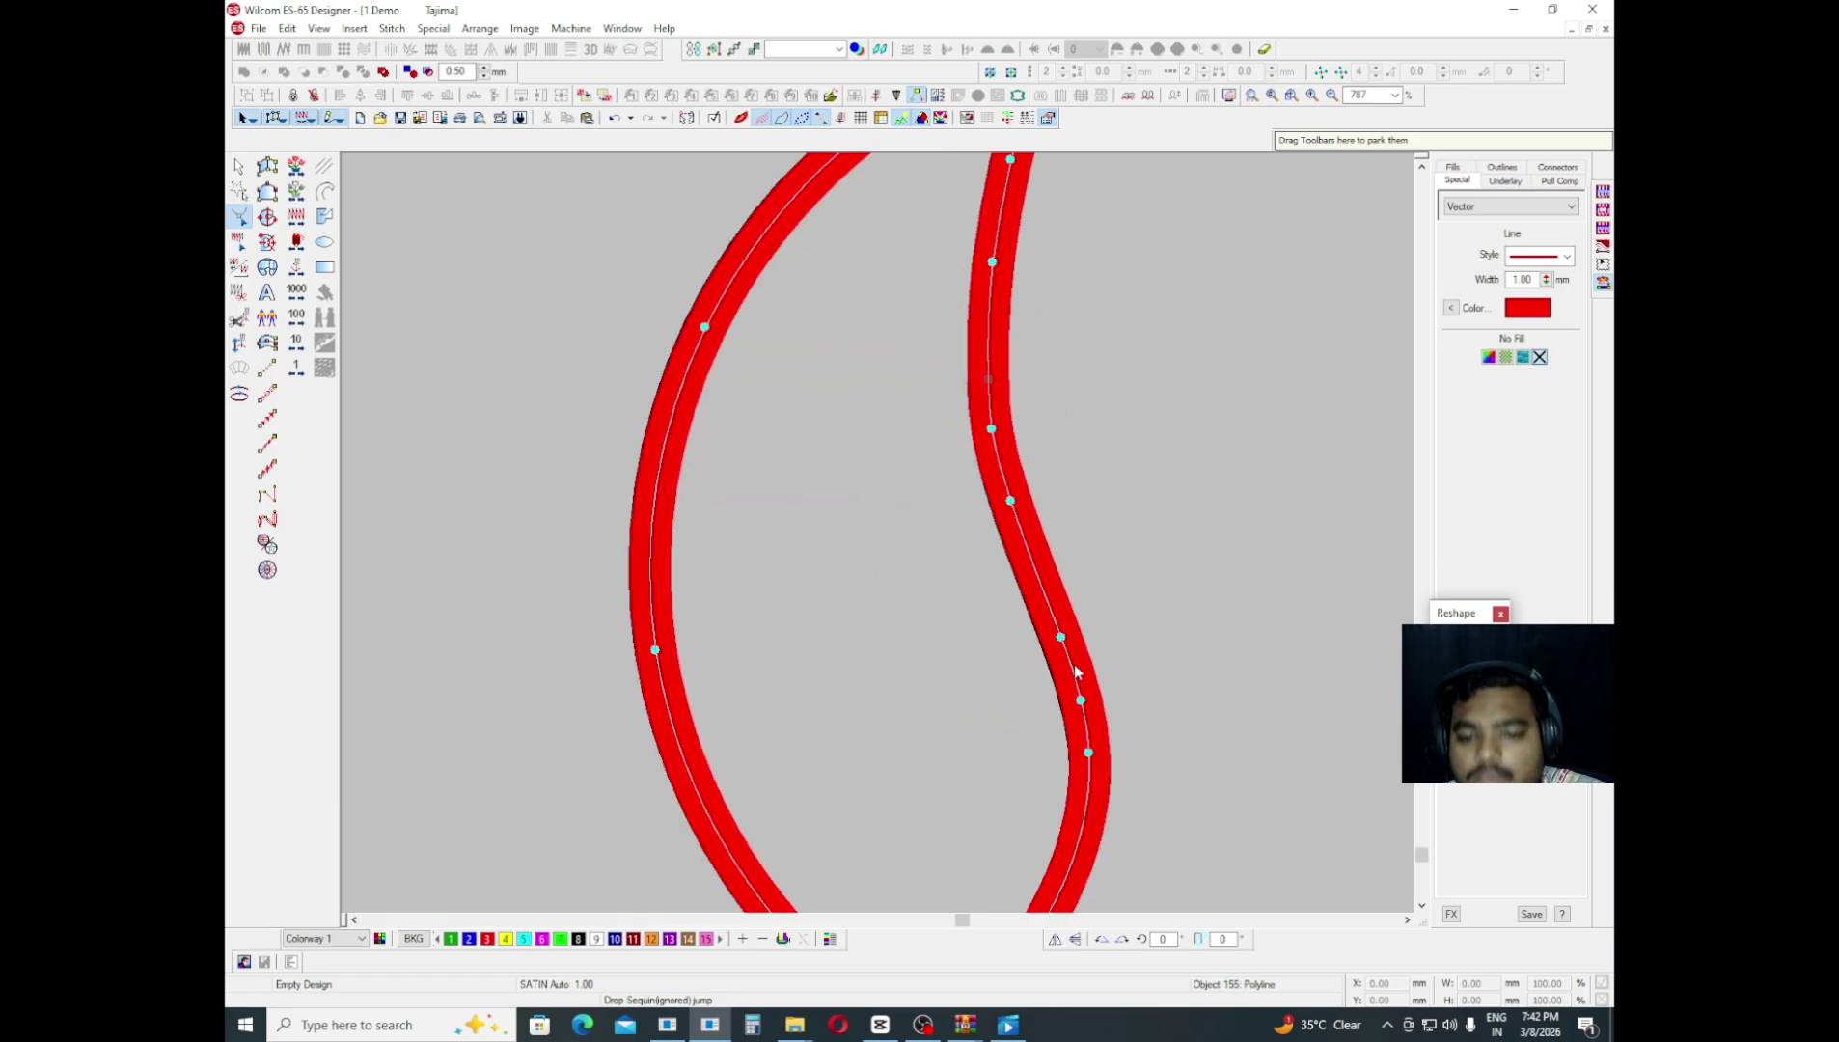
pyautogui.hotkey('shift', 'z')
pyautogui.press('Escape')
pyautogui.press('Escape')
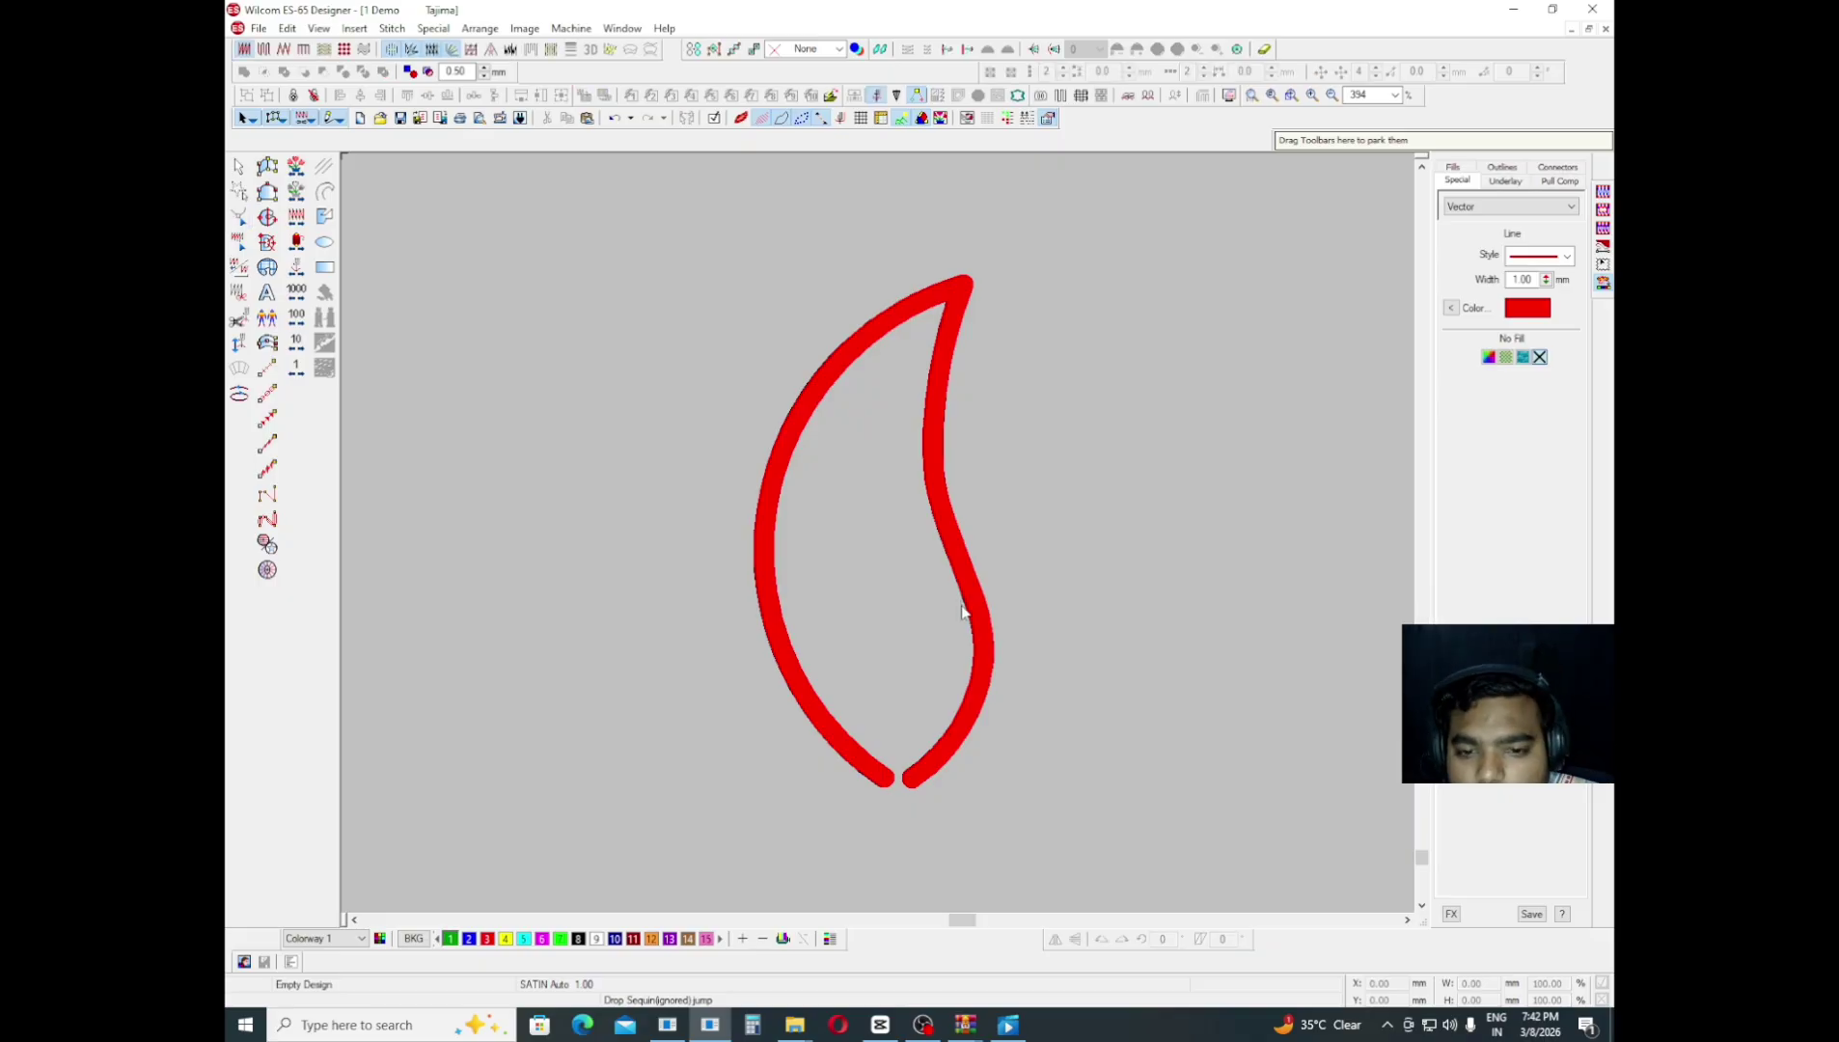
# - Examine the first closed black leaf in the row below the red leaves
pyautogui.hotkey('shift', 'z')
pyautogui.hotkey('shift', 'z')
pyautogui.hotkey('shift', 'z')
pyautogui.press('o')
pyautogui.moveTo(950, 551); pyautogui.dragTo(581, 543)
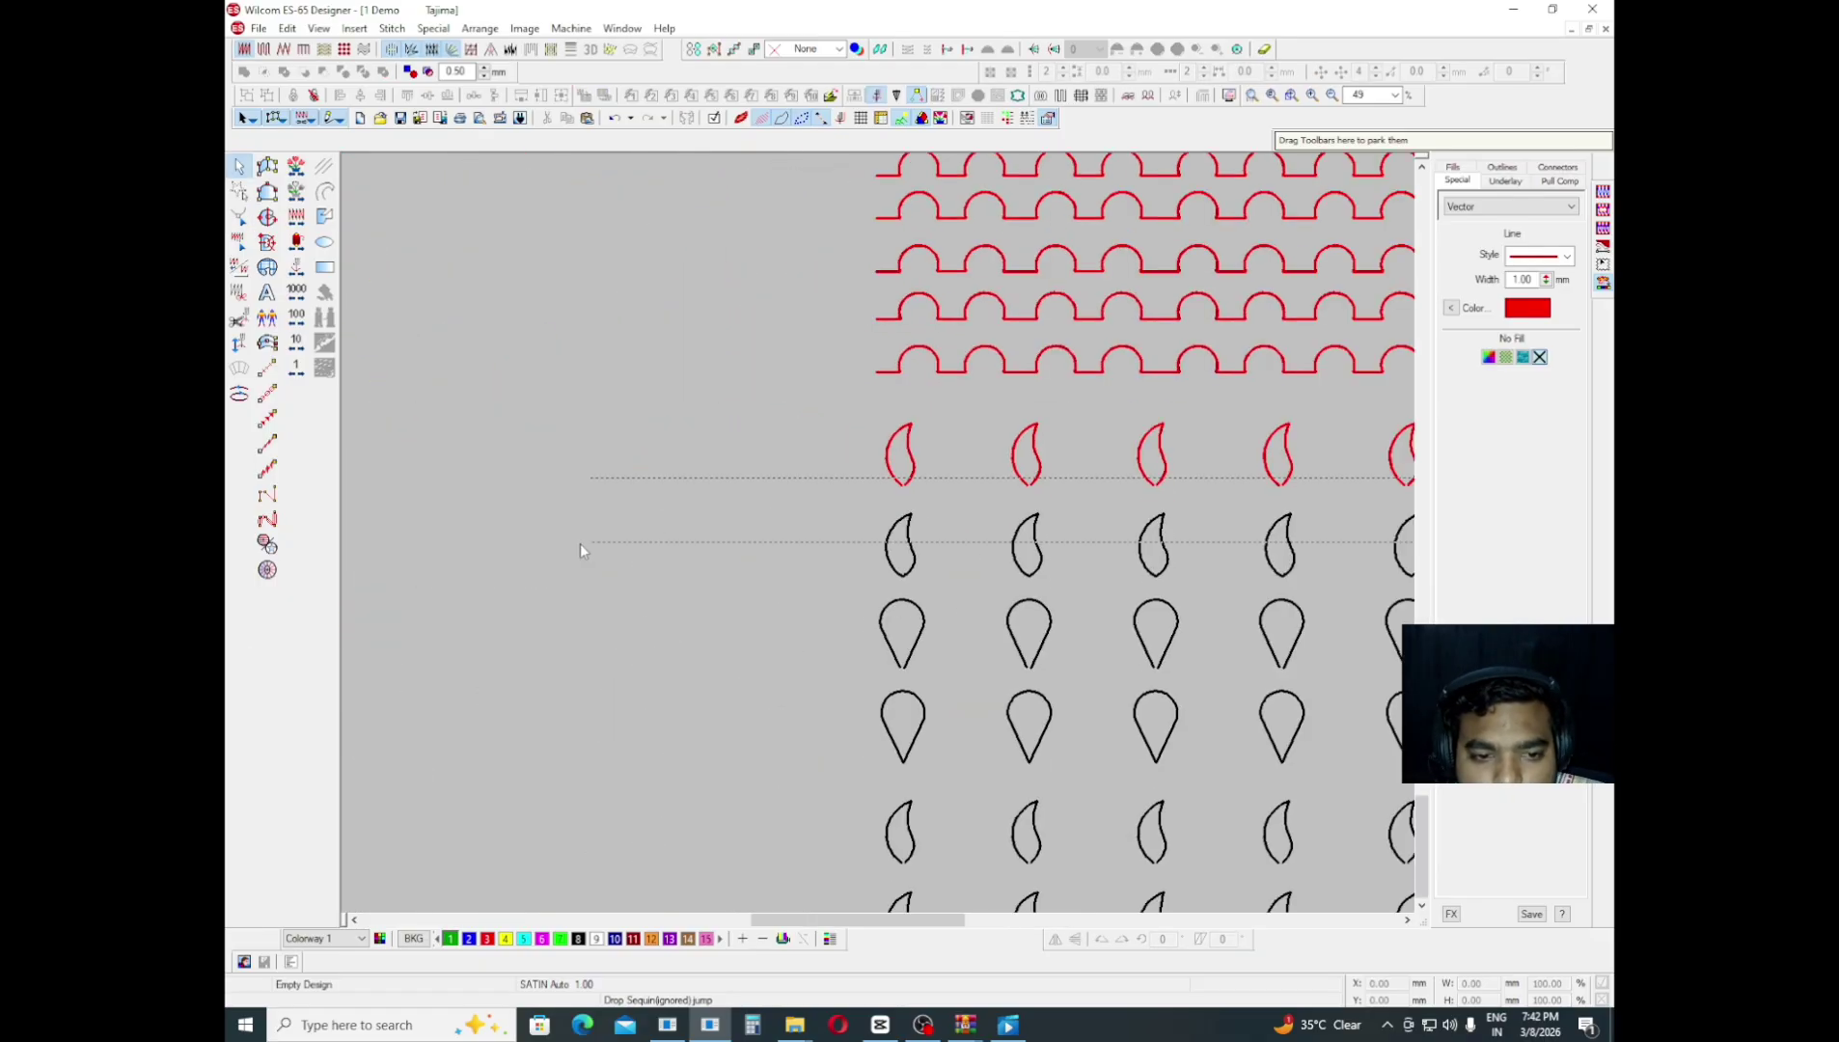
pyautogui.press('z')
pyautogui.press('z')
pyautogui.scroll(-1, 999, 598)
pyautogui.moveTo(1132, 539); pyautogui.dragTo(881, 555)
pyautogui.hotkey('shift', 'z')
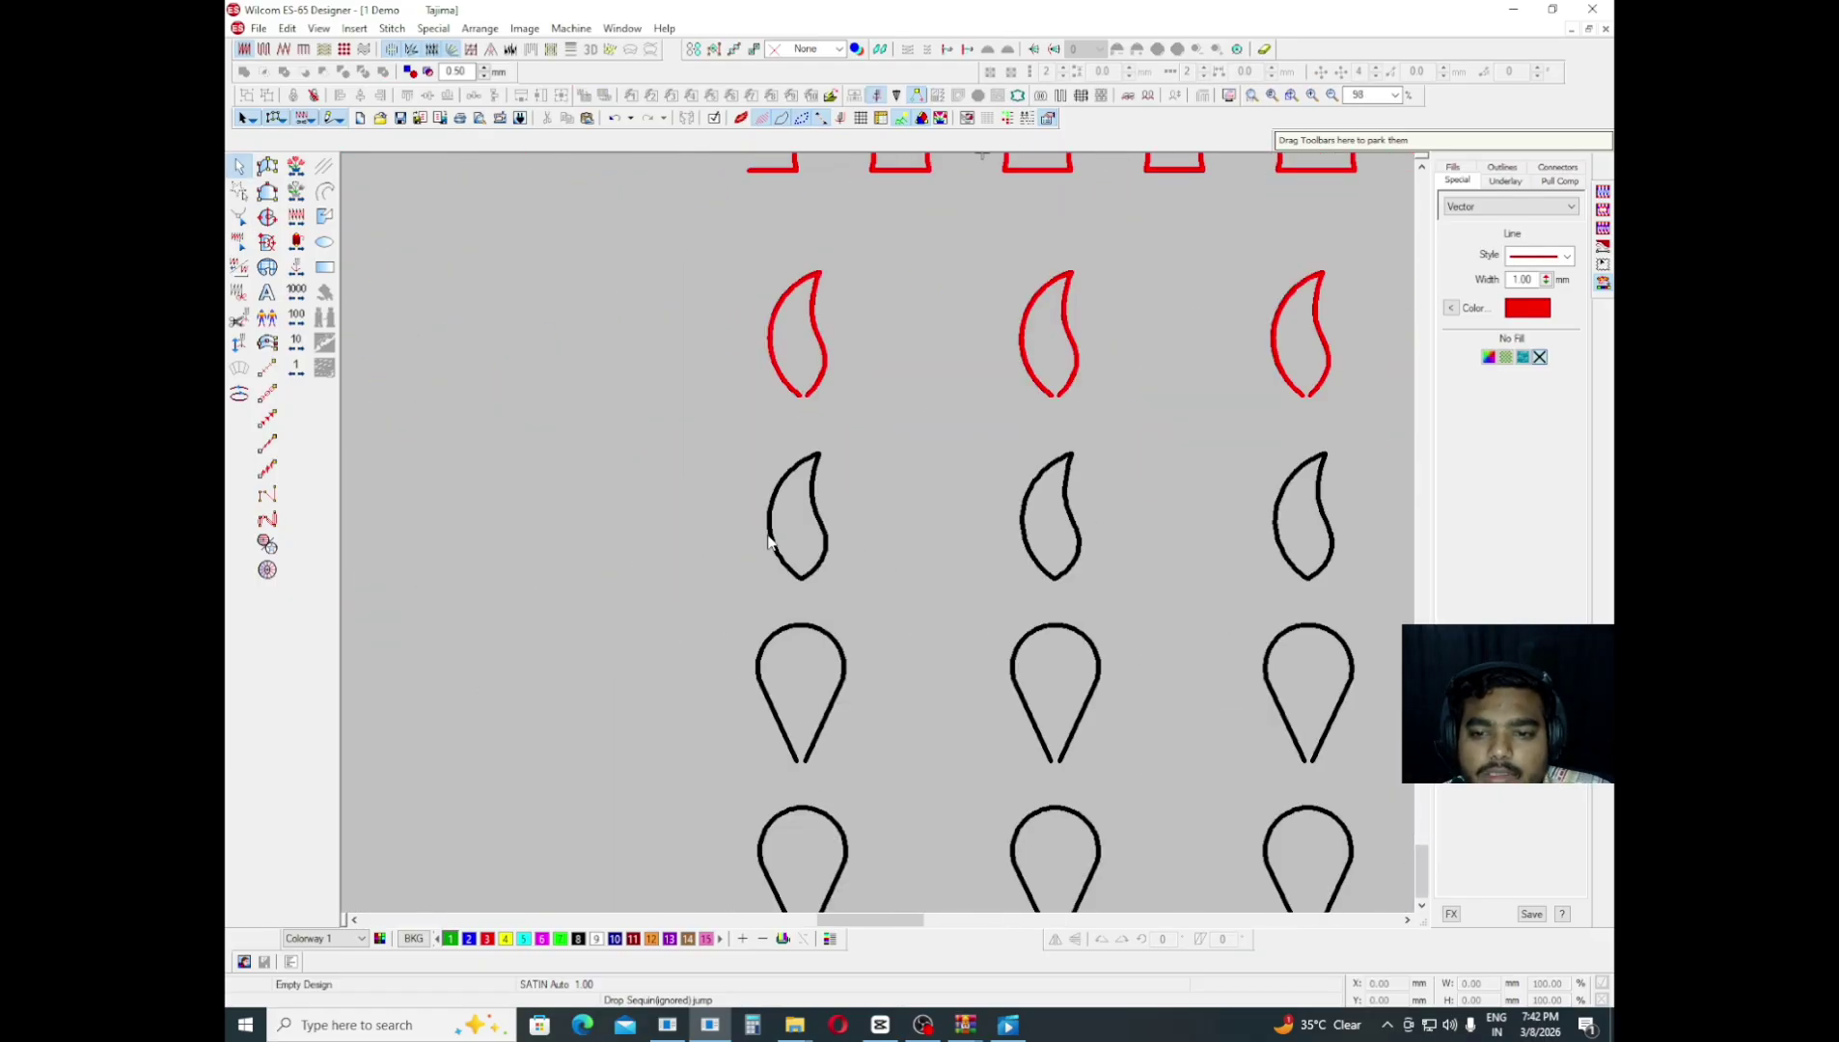
pyautogui.press('z')
pyautogui.moveTo(1225, 619); pyautogui.dragTo(961, 612)
pyautogui.press('z')
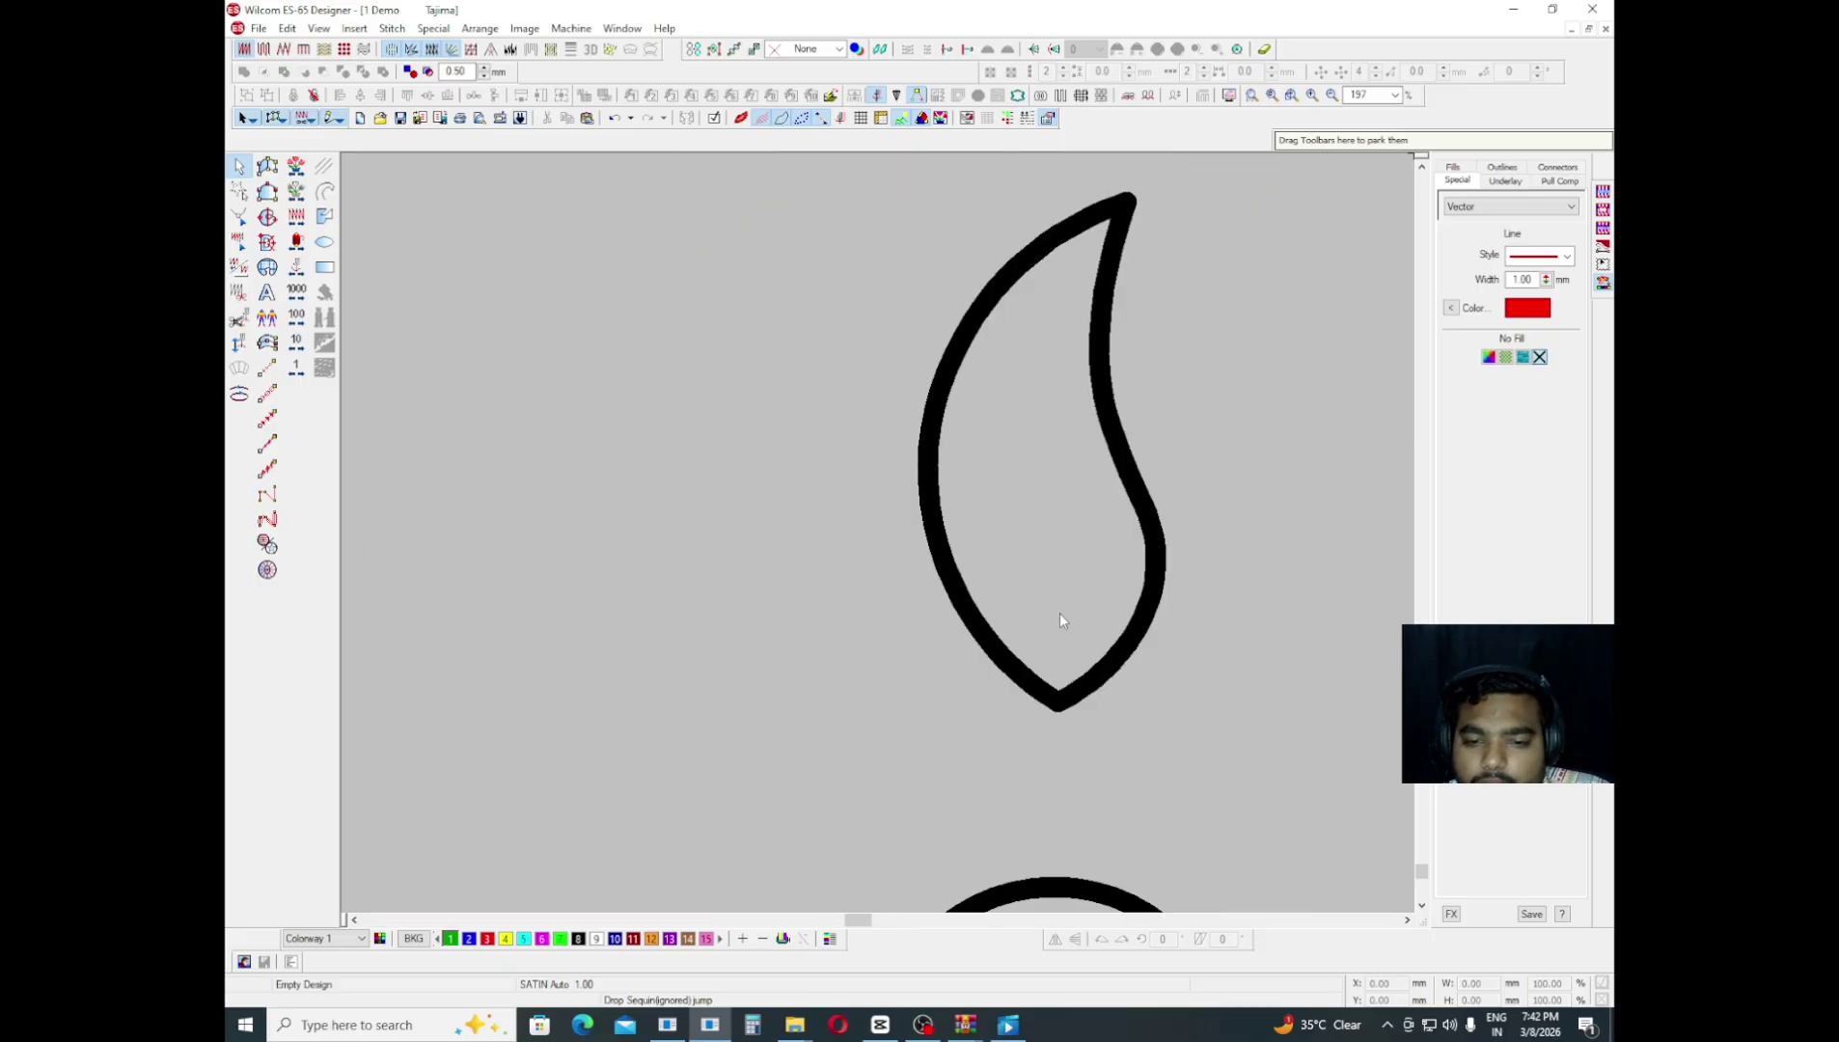
pyautogui.moveTo(1331, 666); pyautogui.dragTo(1073, 585)
pyautogui.moveTo(1343, 617); pyautogui.dragTo(1097, 580)
pyautogui.press('Escape')
pyautogui.scroll(1, 488, 475)
pyautogui.moveTo(476, 357); pyautogui.dragTo(718, 451)
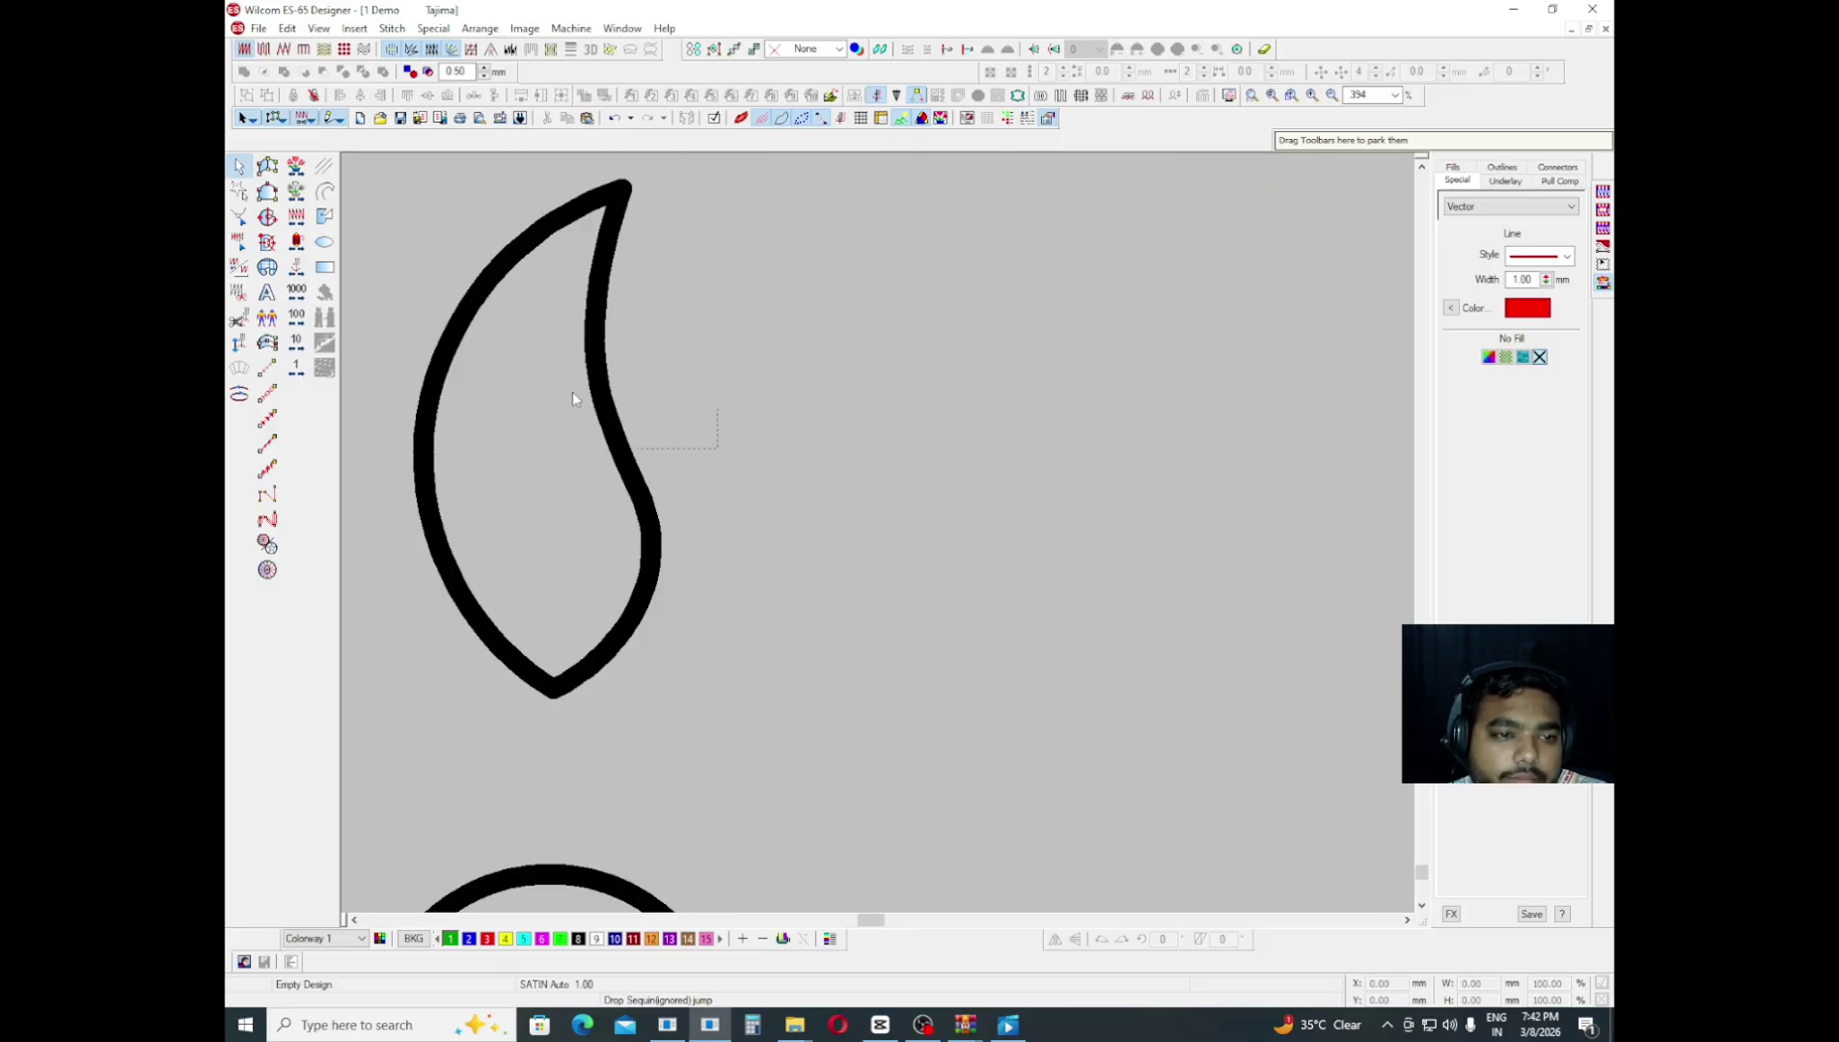
# - Try drawing a closed outline with five corner points beside the closed black leaf, and undo it
pyautogui.click(325, 218)
pyautogui.click(721, 750)
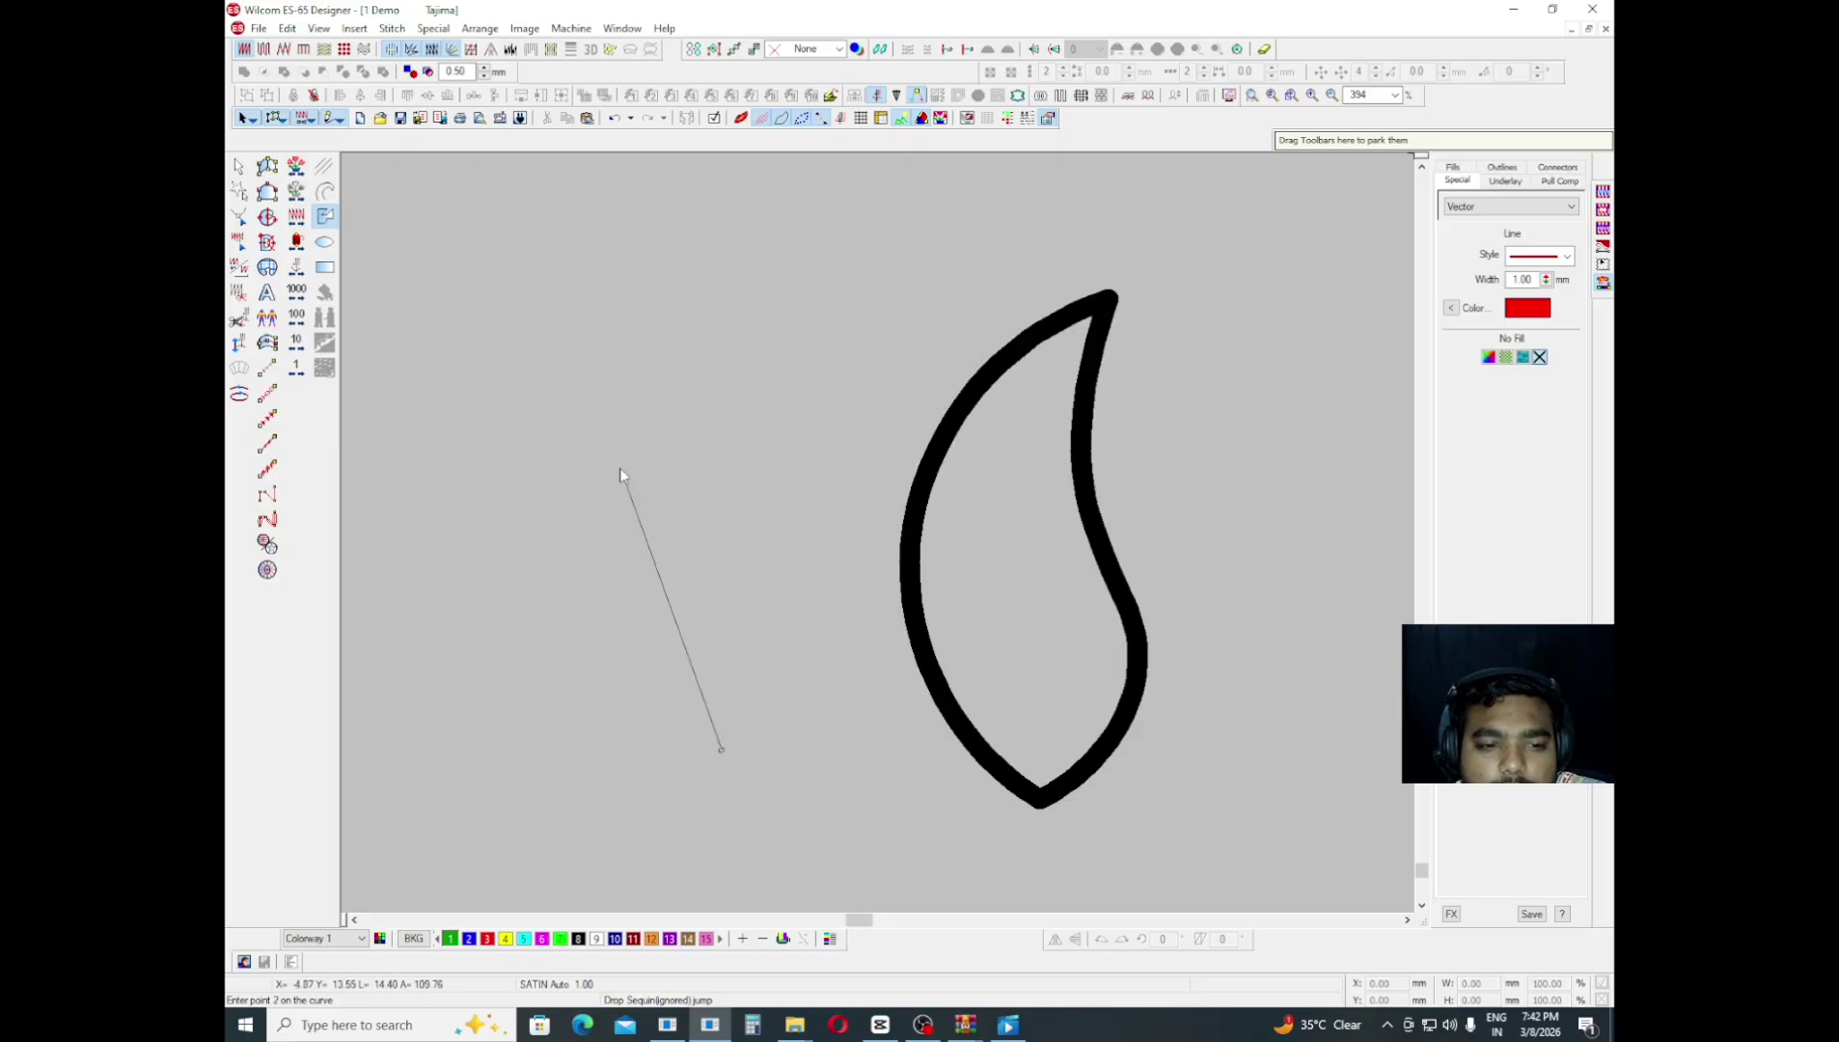
pyautogui.click(620, 469)
pyautogui.click(756, 250)
pyautogui.click(712, 536)
pyautogui.click(840, 682)
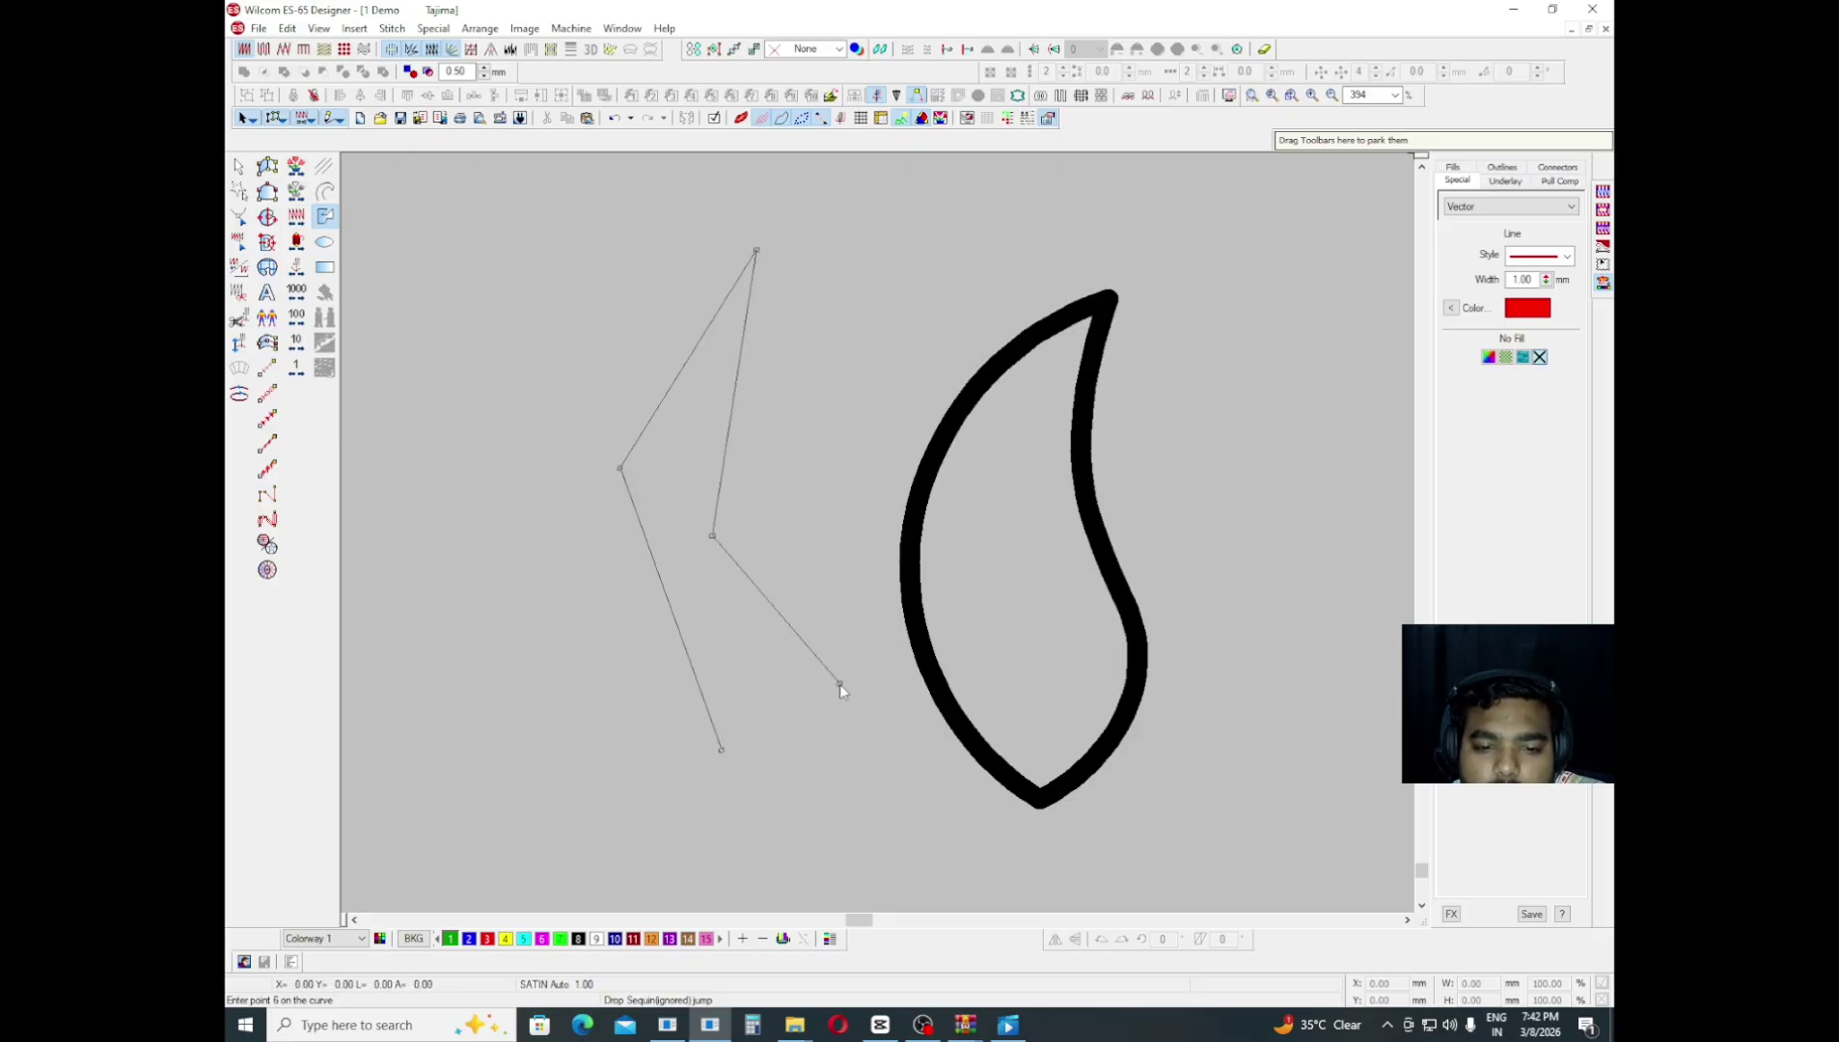
pyautogui.press('Return')
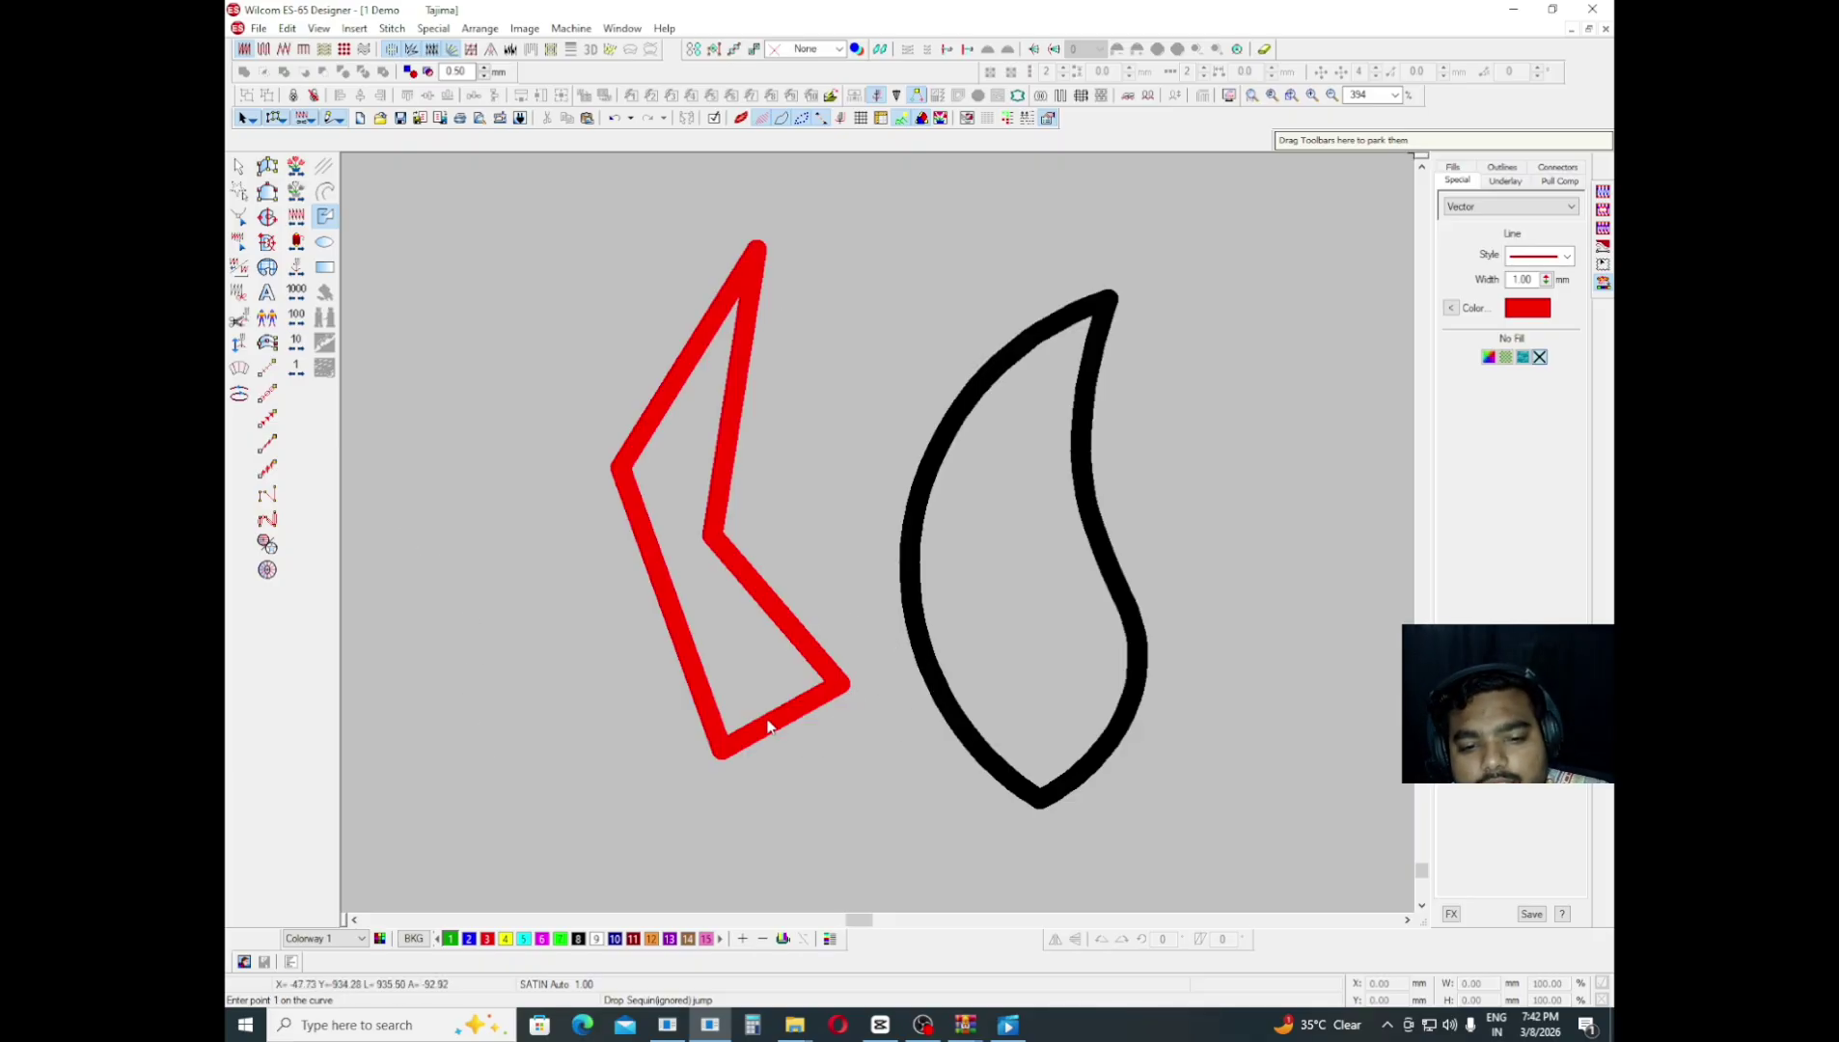
pyautogui.hotkey('ctrl', 'z')
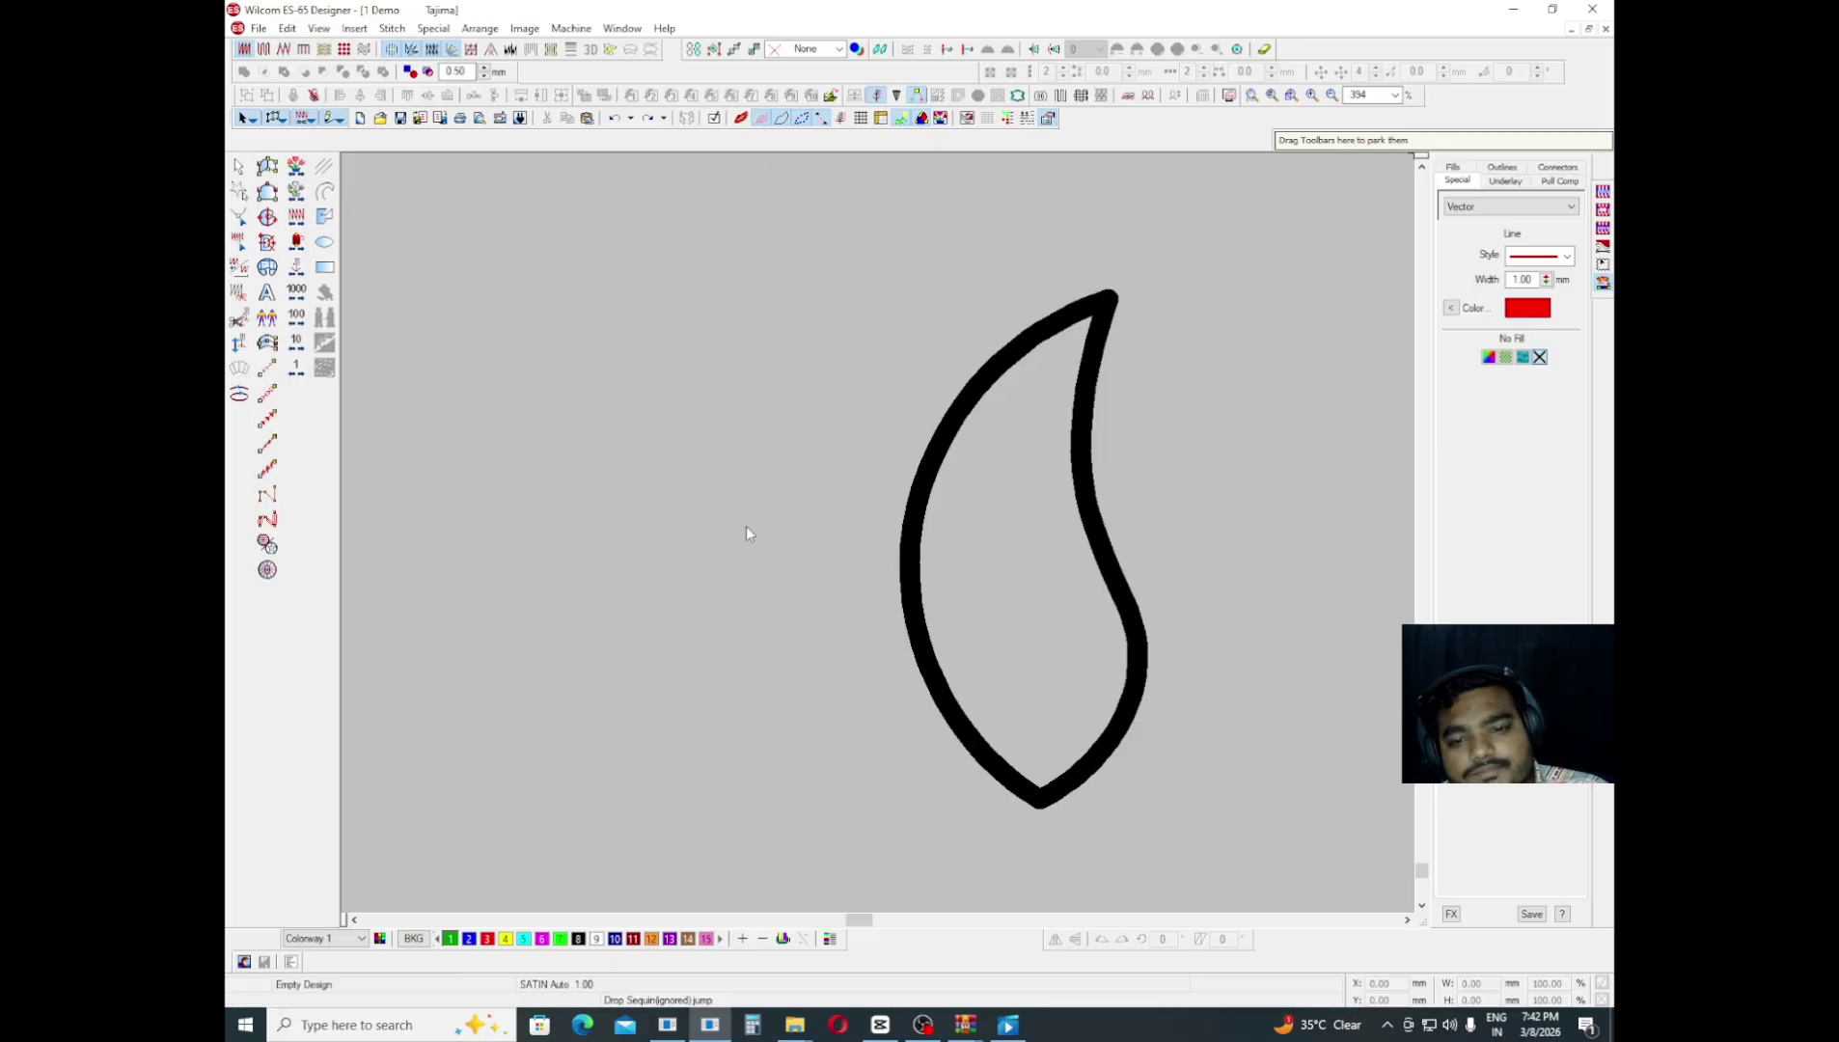
pyautogui.scroll(-3, 746, 526)
pyautogui.scroll(2, 655, 611)
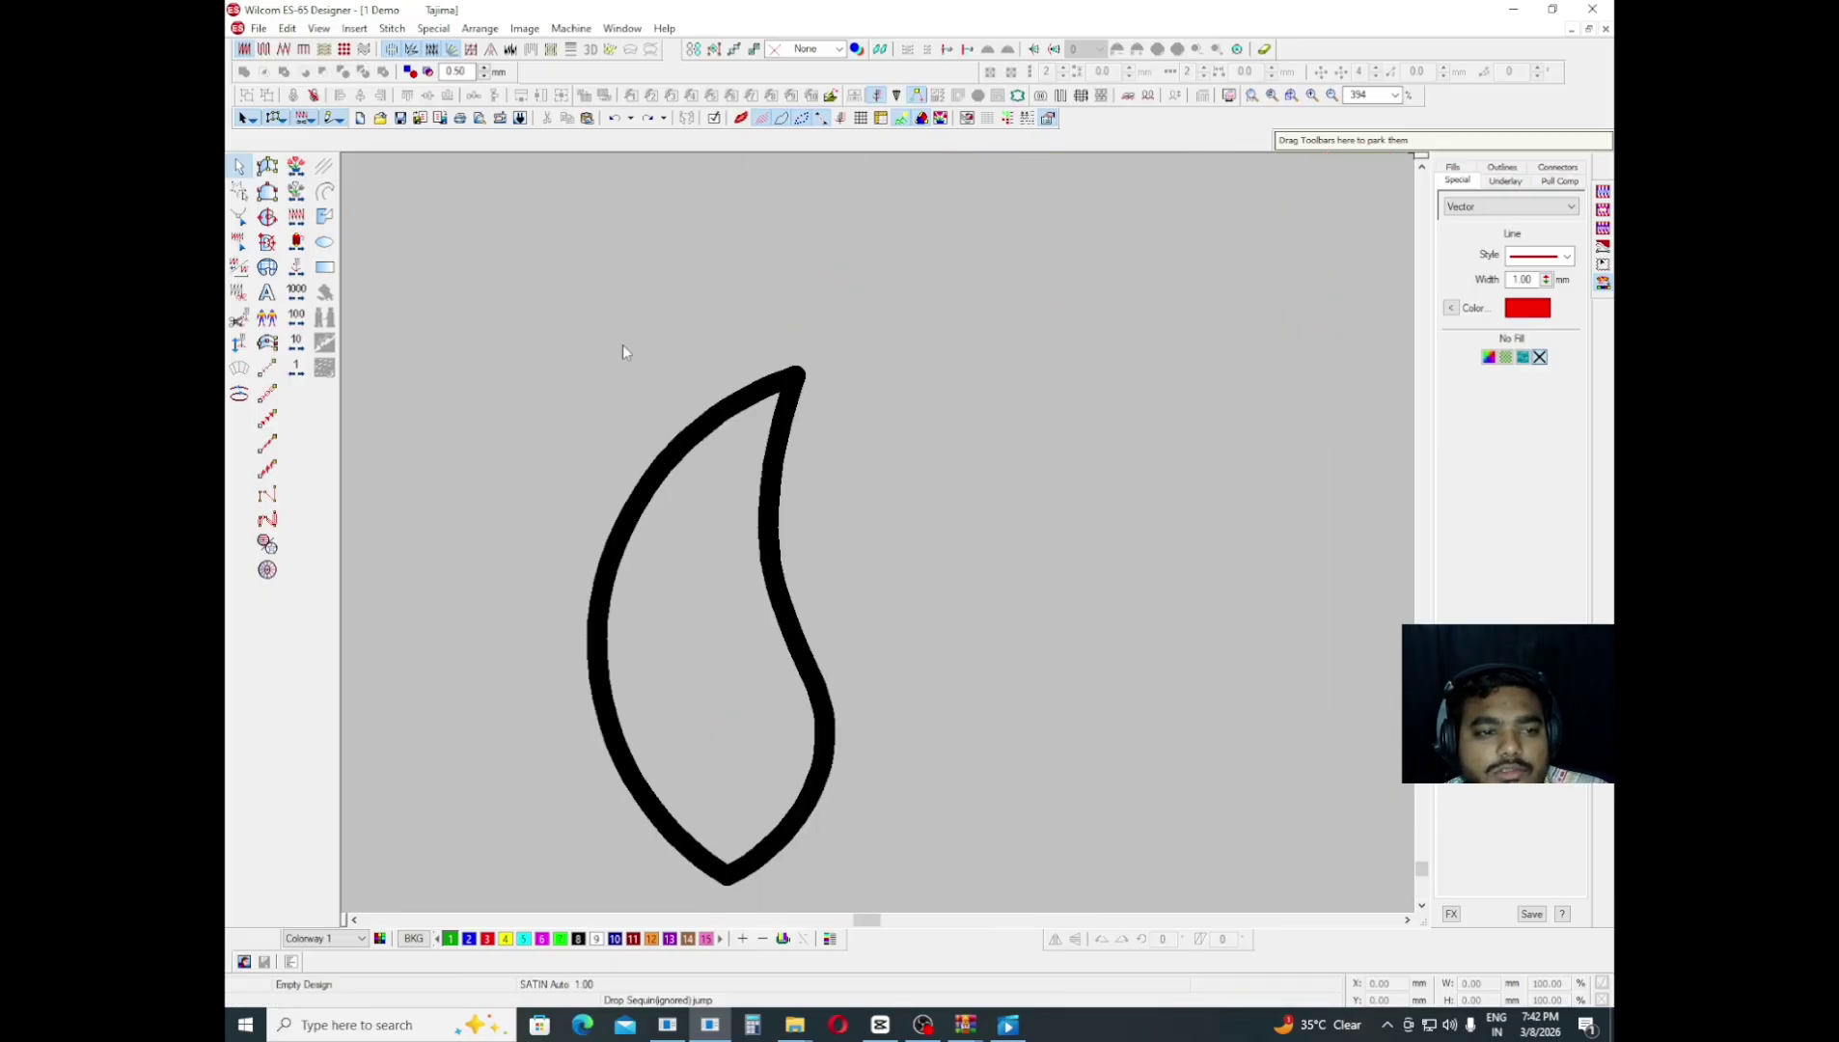
# - Start a closed vector outline on the first closed black leaf with points at its bottom corner, outer left curve and pointed tip
pyautogui.scroll(-3, 685, 396)
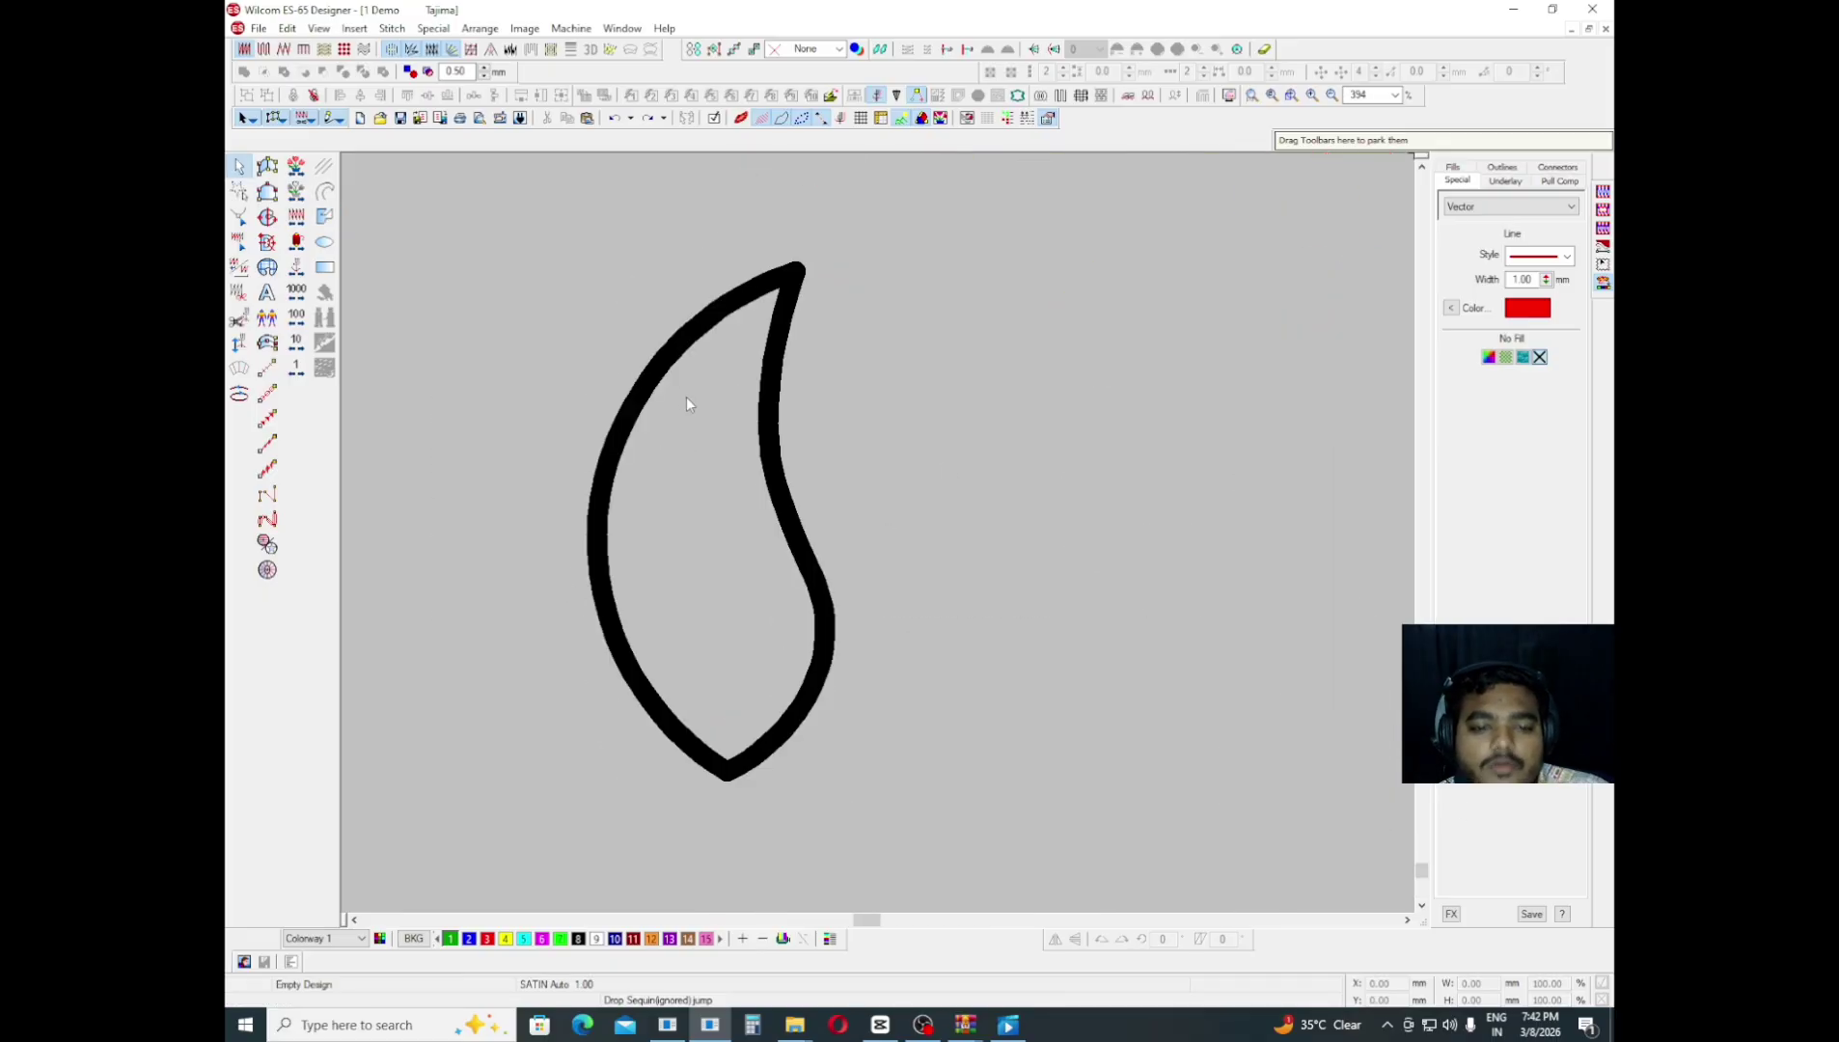
pyautogui.click(325, 216)
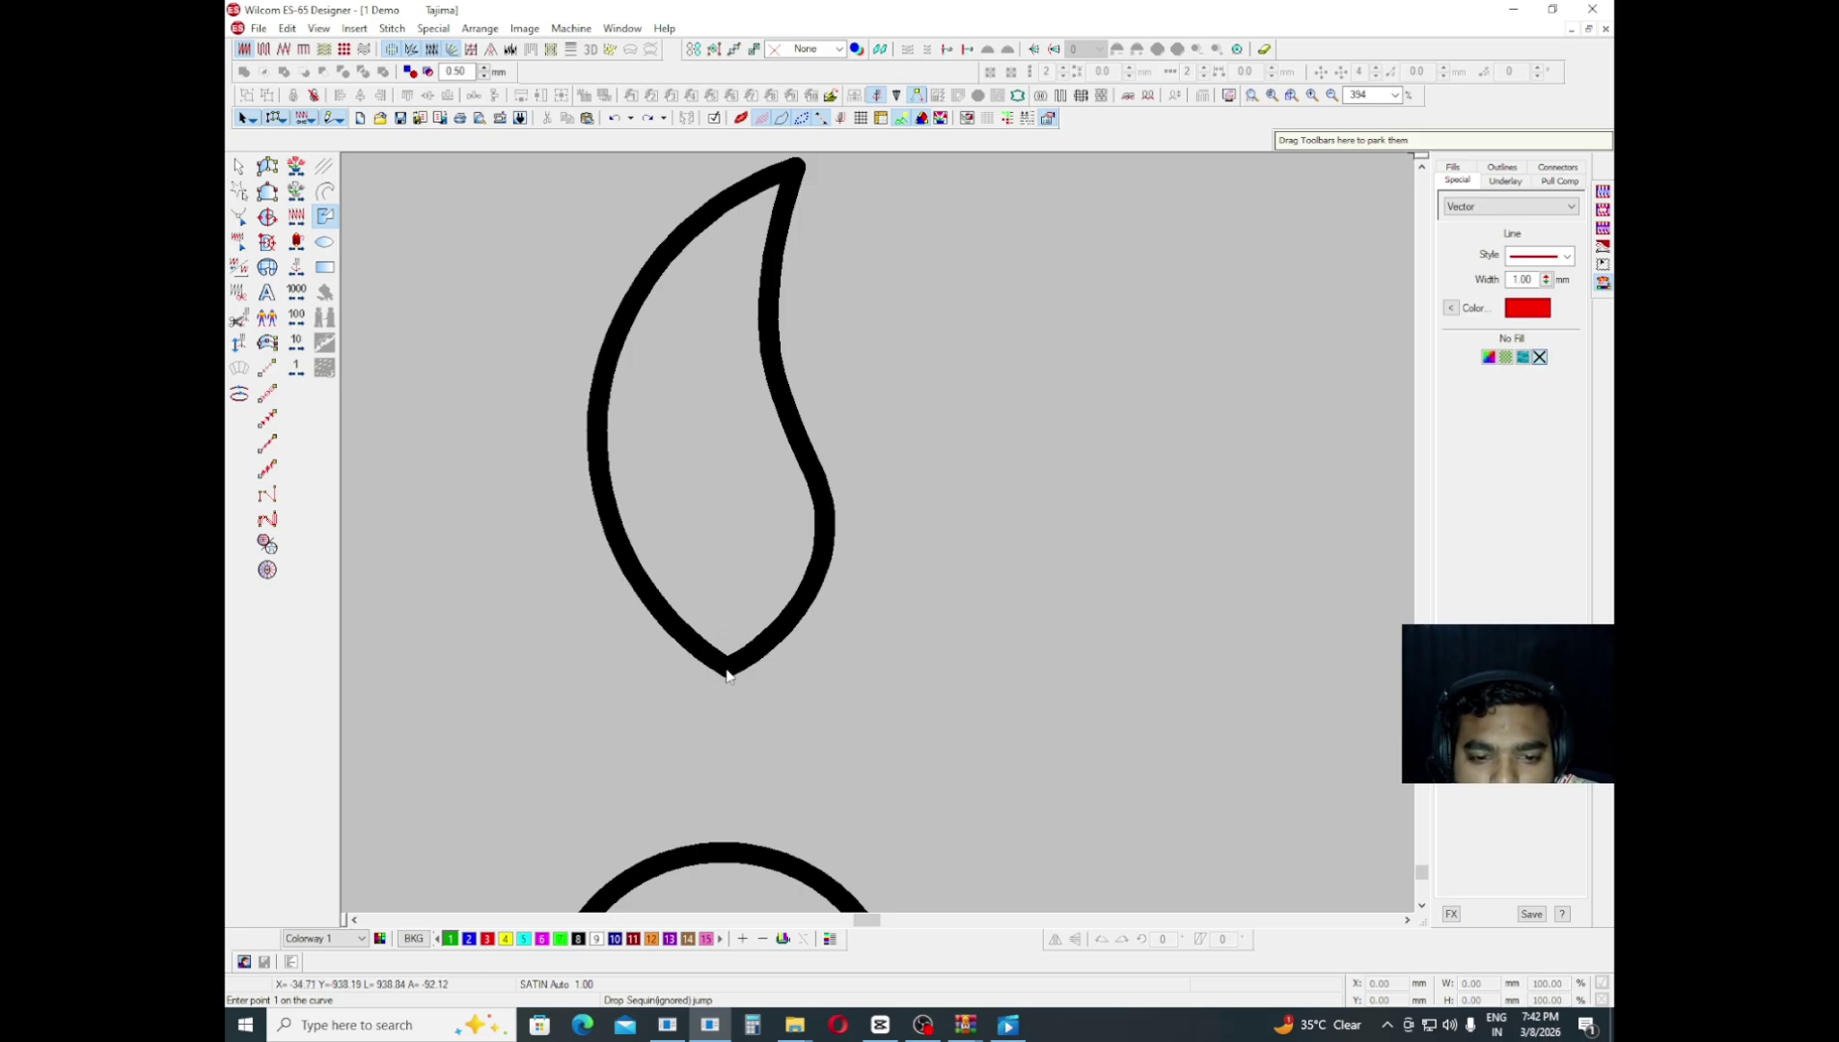
pyautogui.click(596, 452)
pyautogui.scroll(5, 705, 347)
pyautogui.press('z')
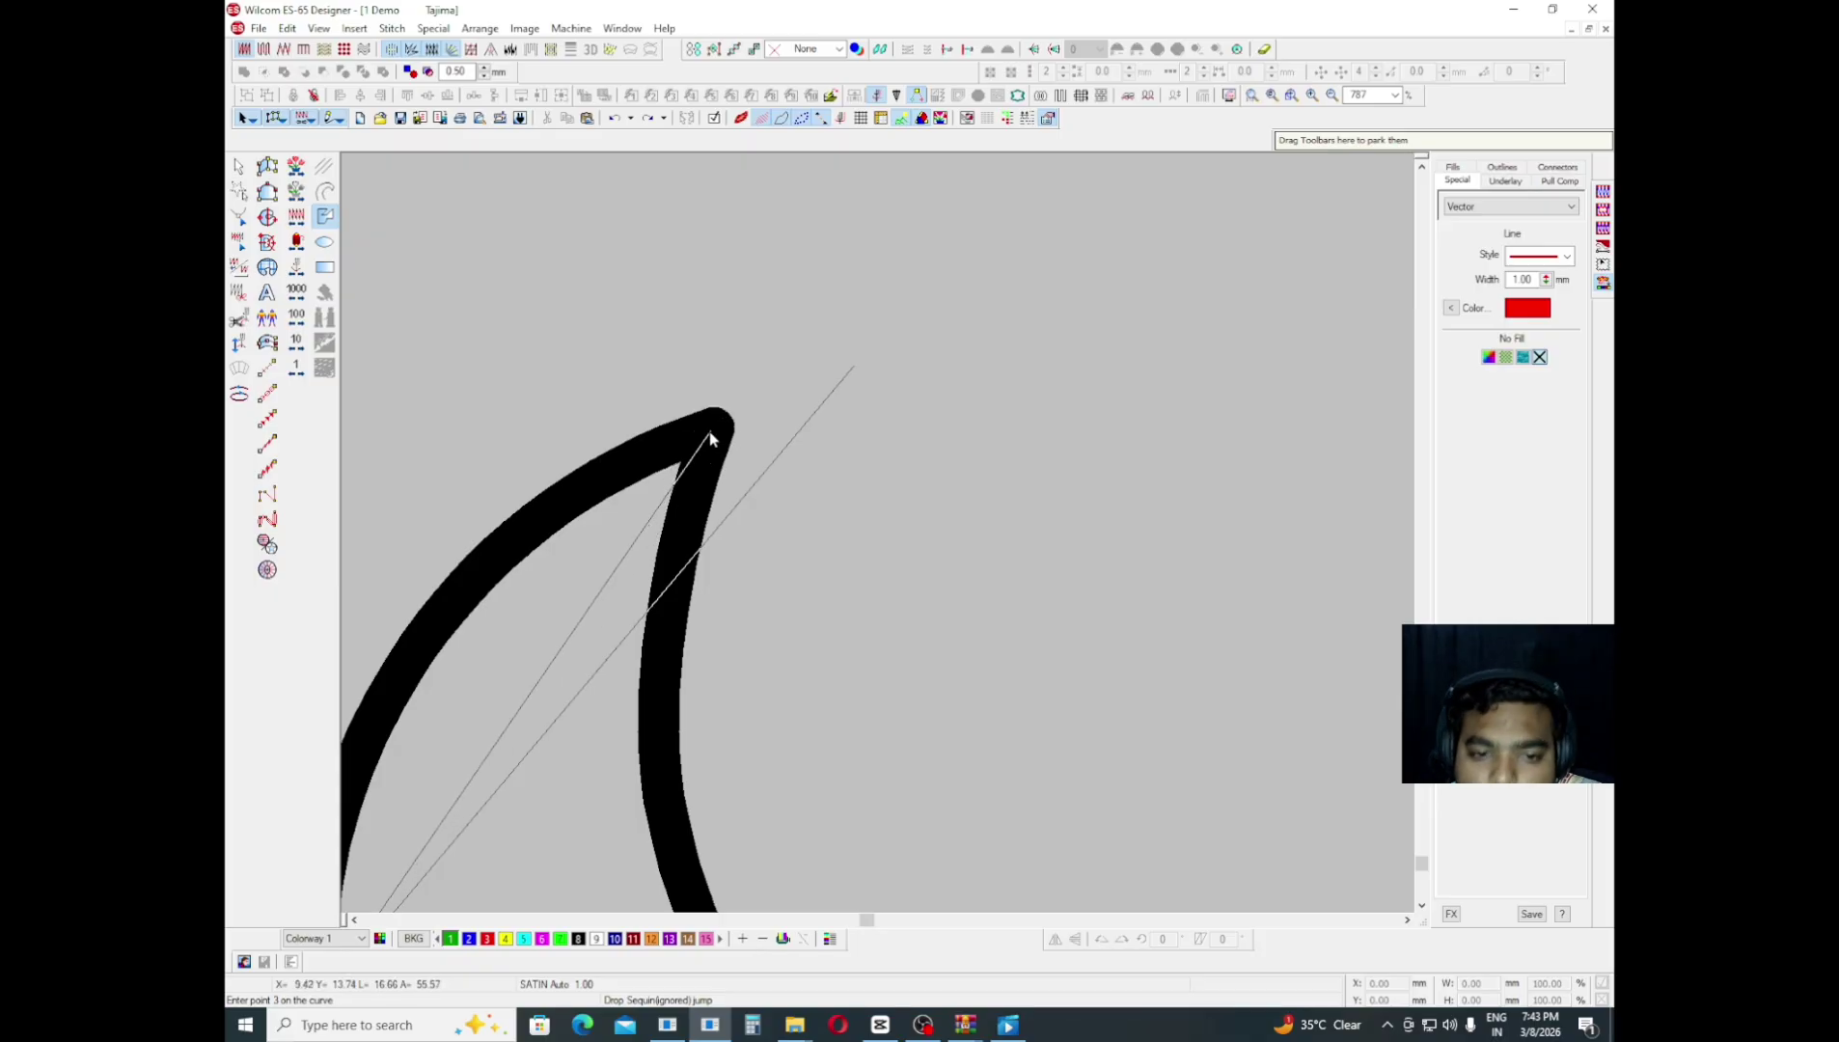
pyautogui.click(715, 432)
pyautogui.scroll(-3, 680, 449)
# - Trace the leaf's right side with points down the inward bend and around the lower bulge, and close the outline
pyautogui.click(659, 390)
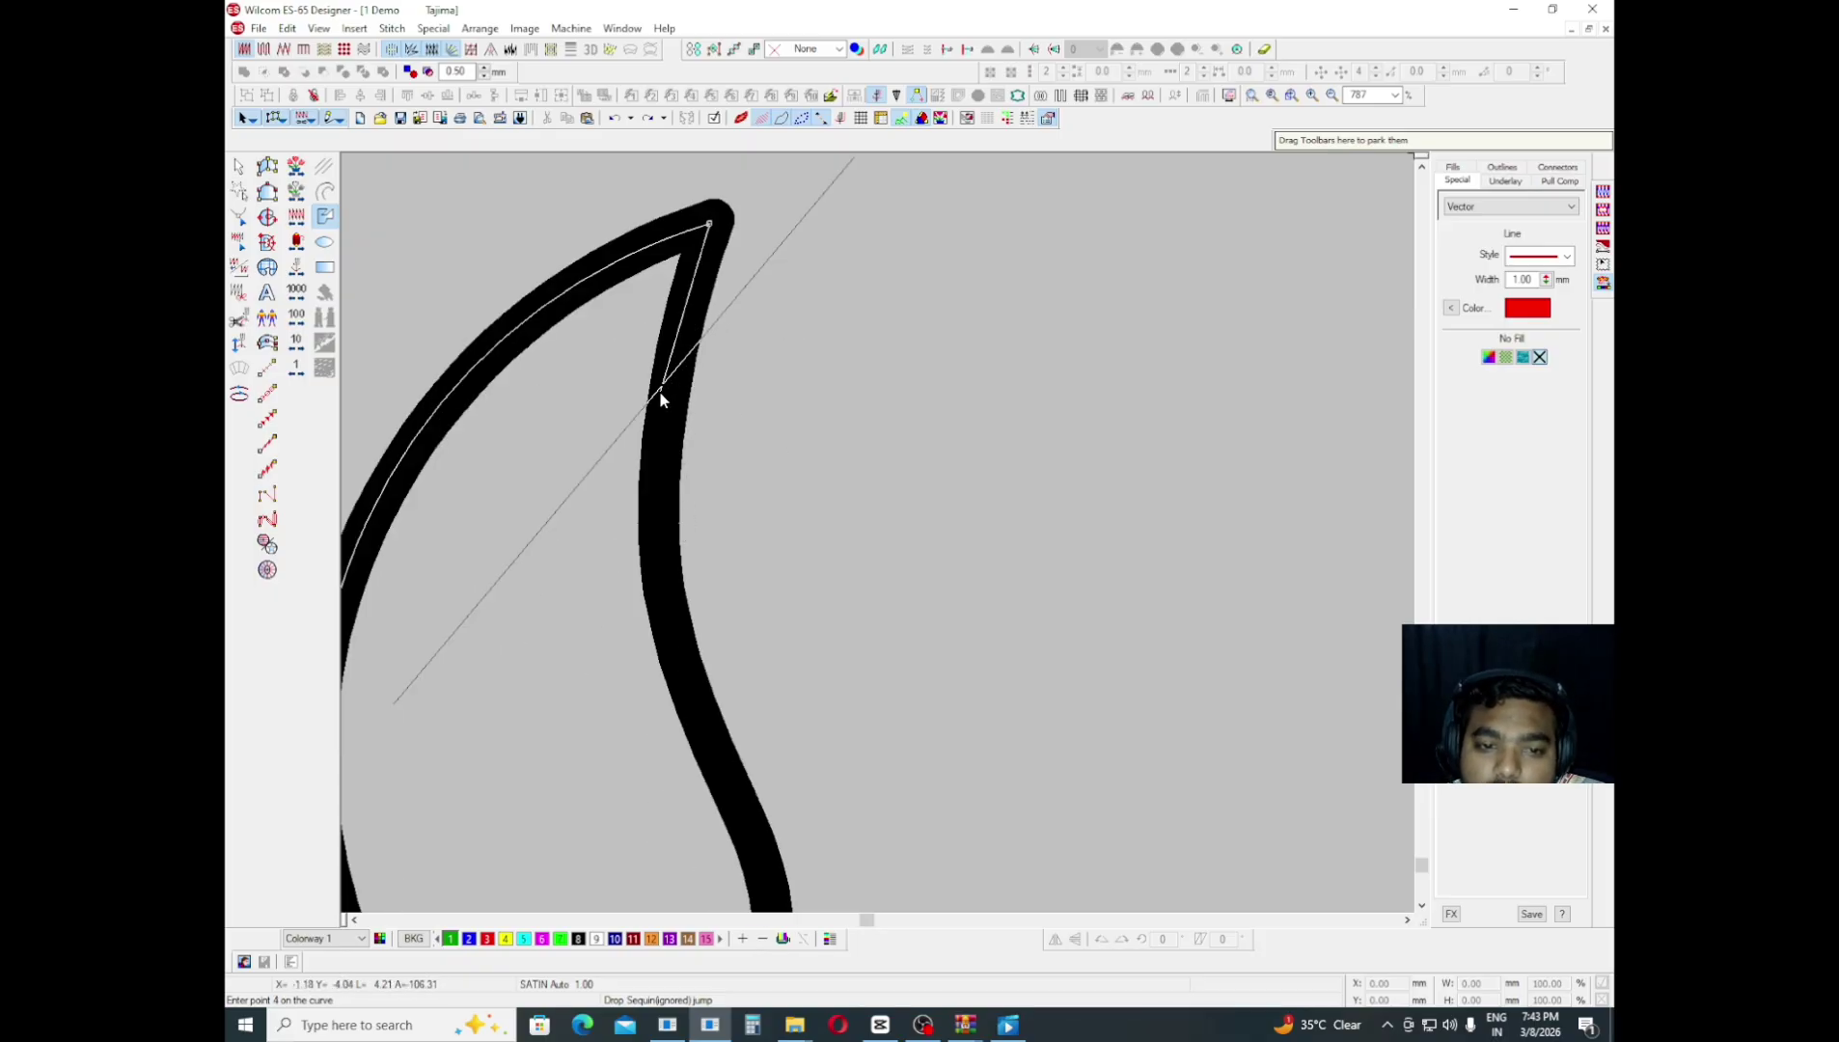
pyautogui.click(657, 563)
pyautogui.click(703, 714)
pyautogui.scroll(-3, 763, 763)
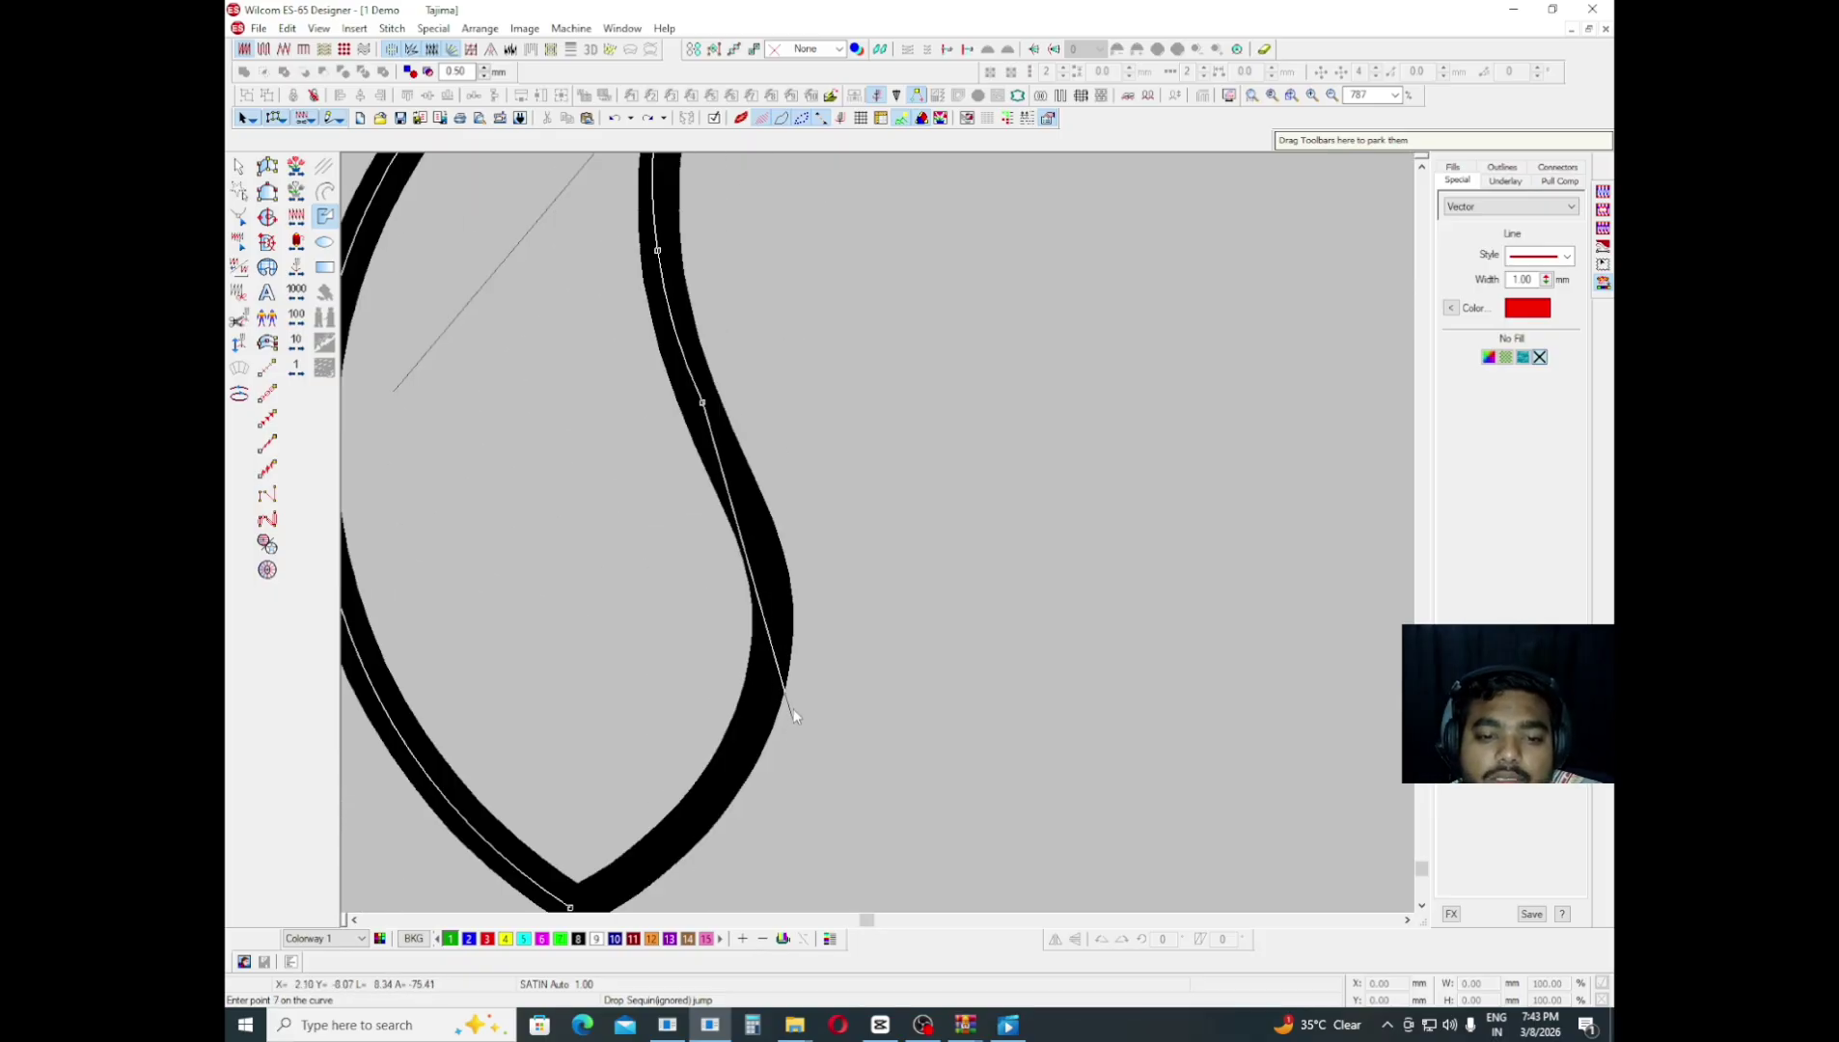
pyautogui.click(780, 614)
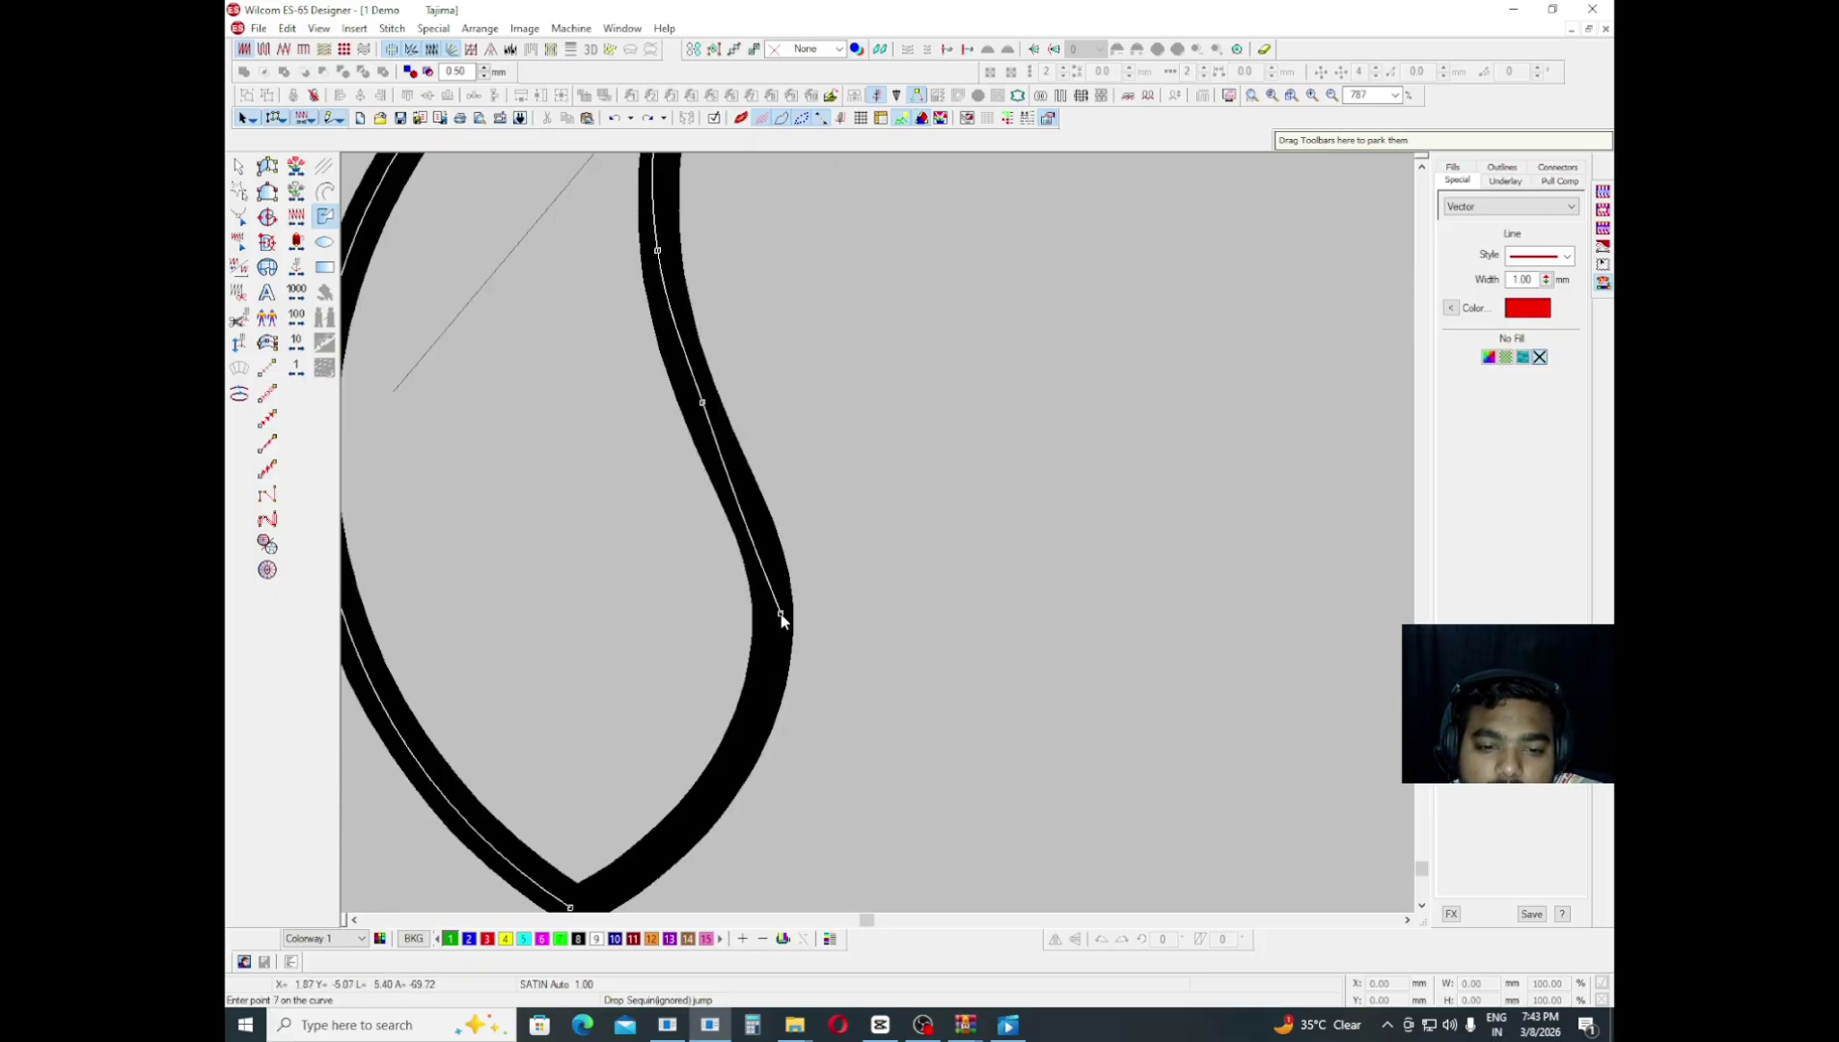
pyautogui.click(715, 782)
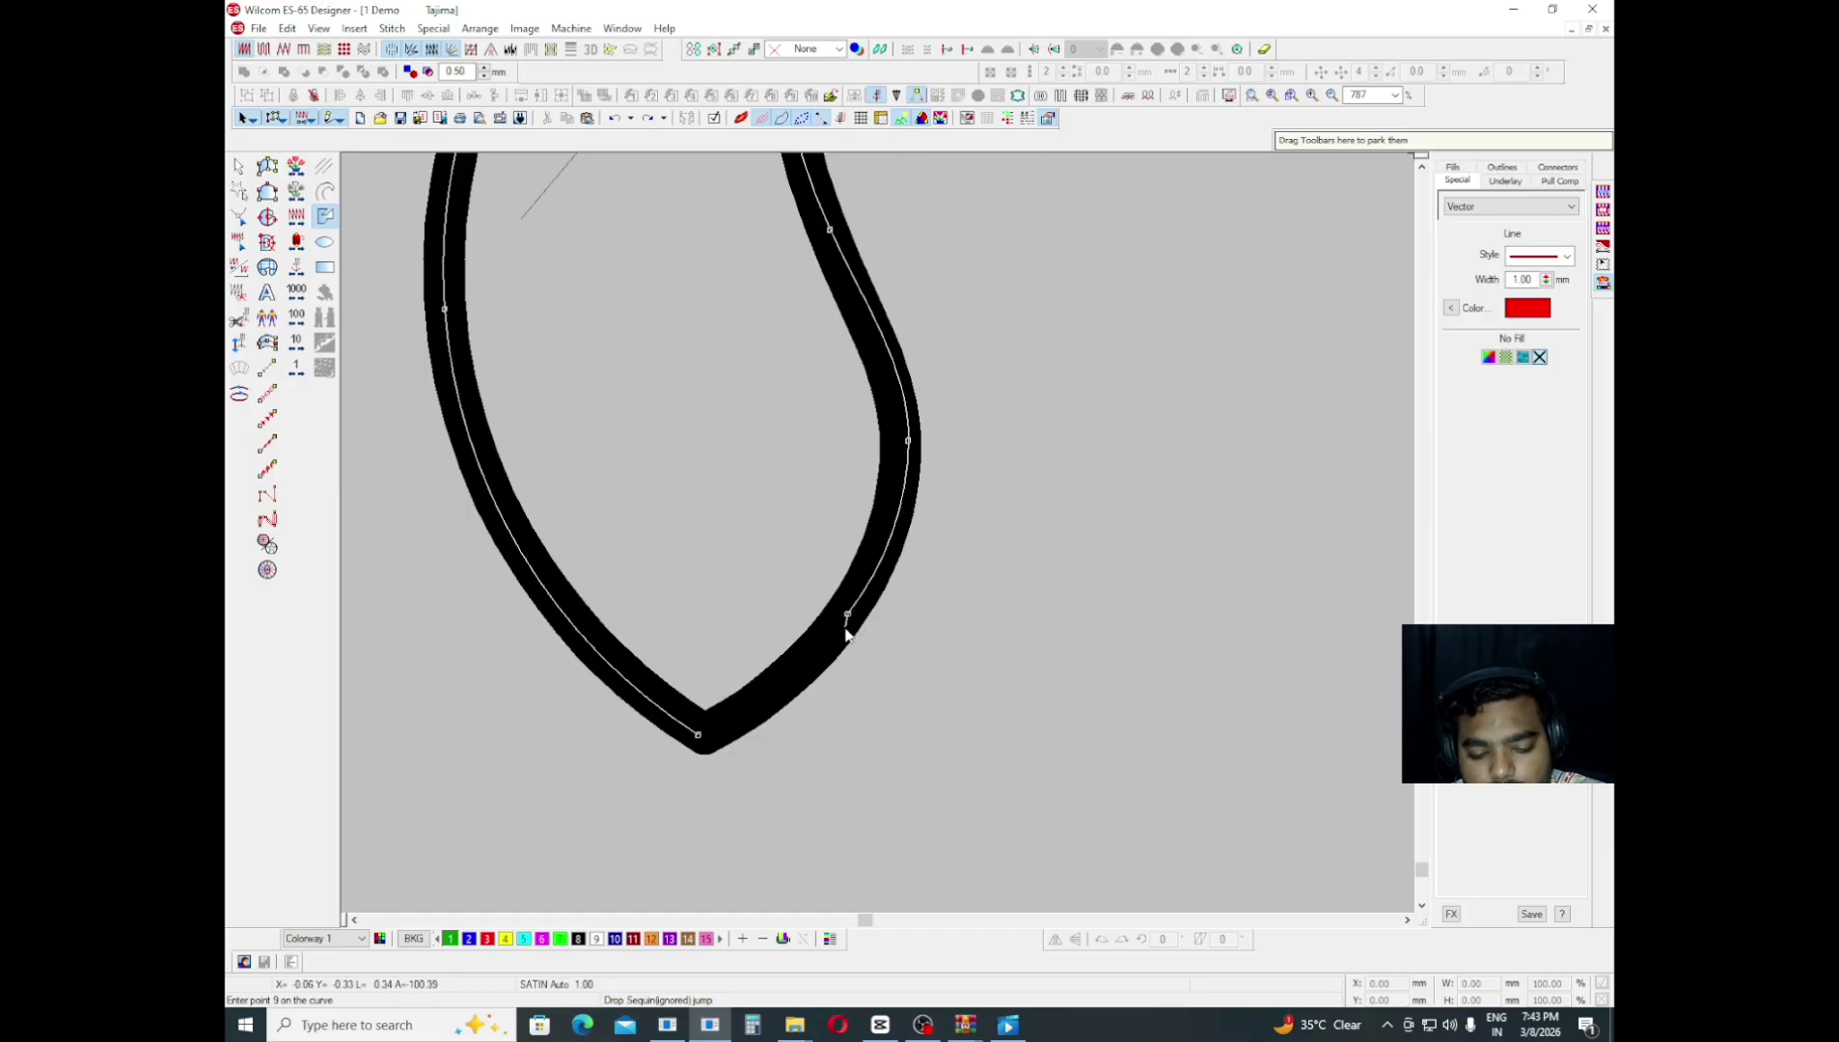
pyautogui.press('Return')
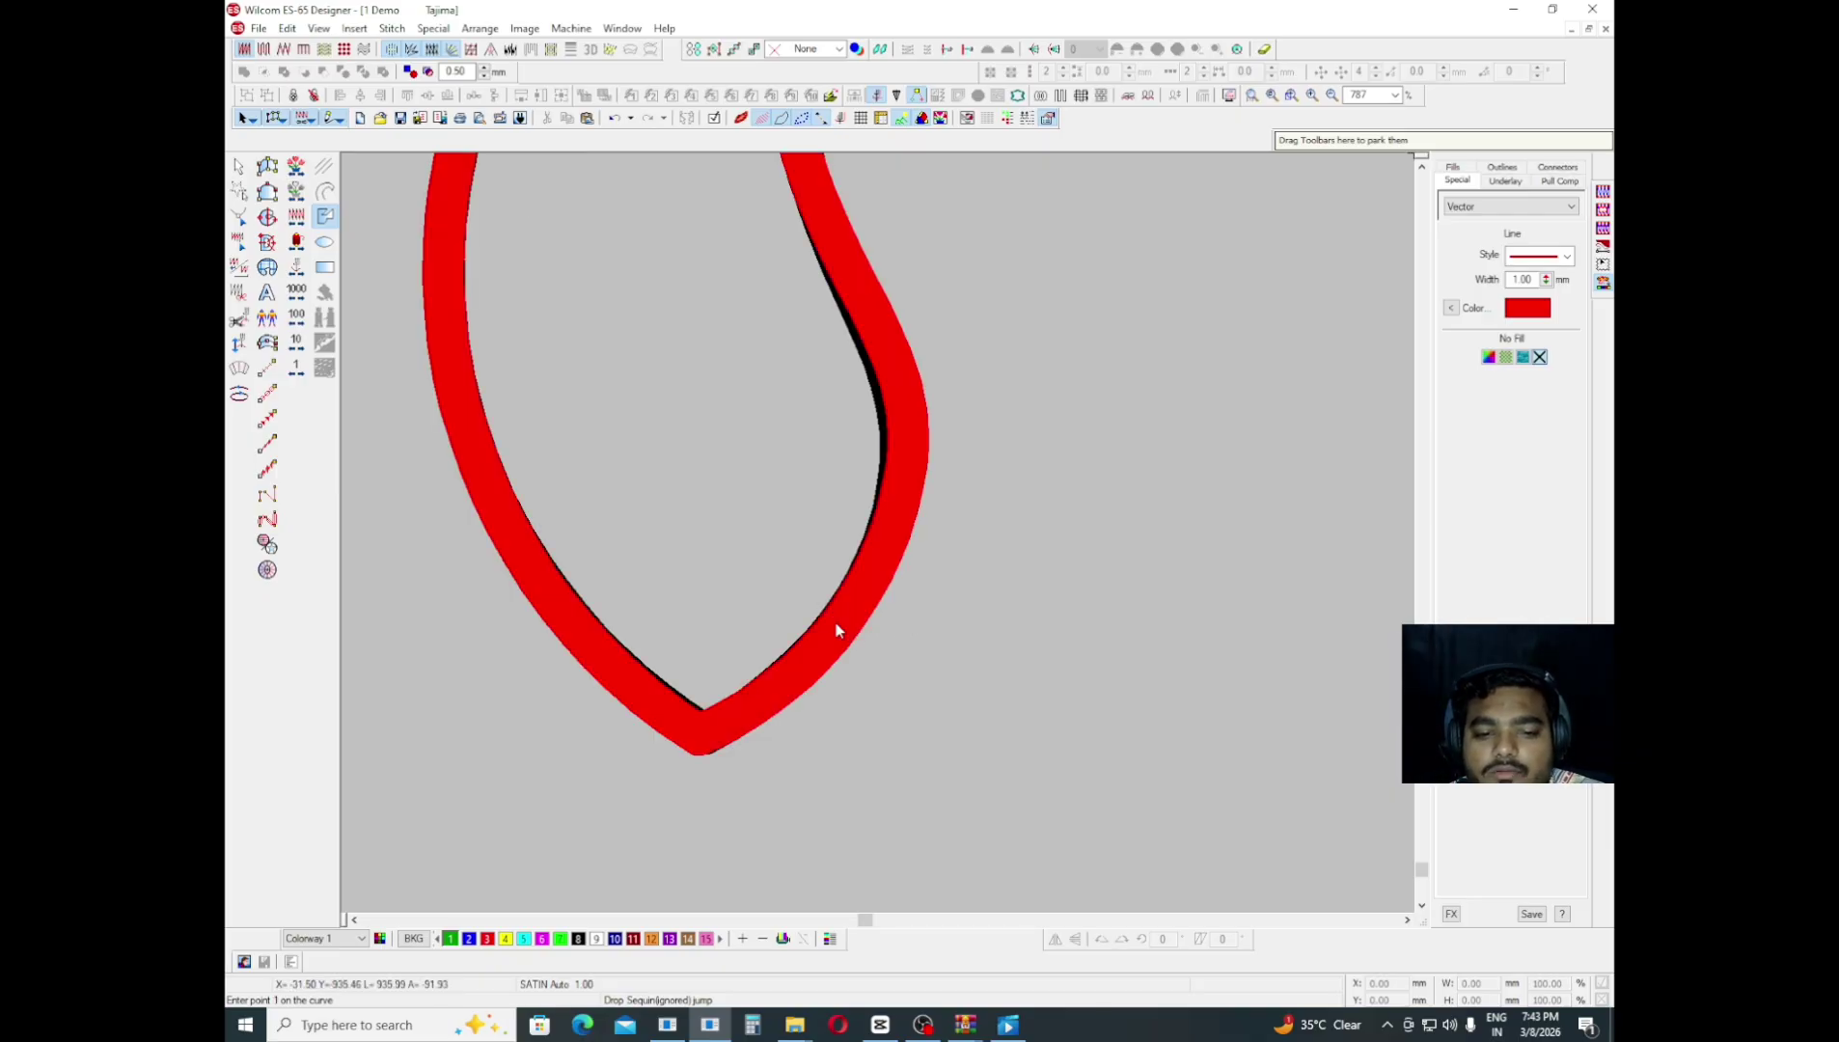
# - Reshape the new outline by aligning its bottom corner node with the black leaf's lower point
pyautogui.press('h')
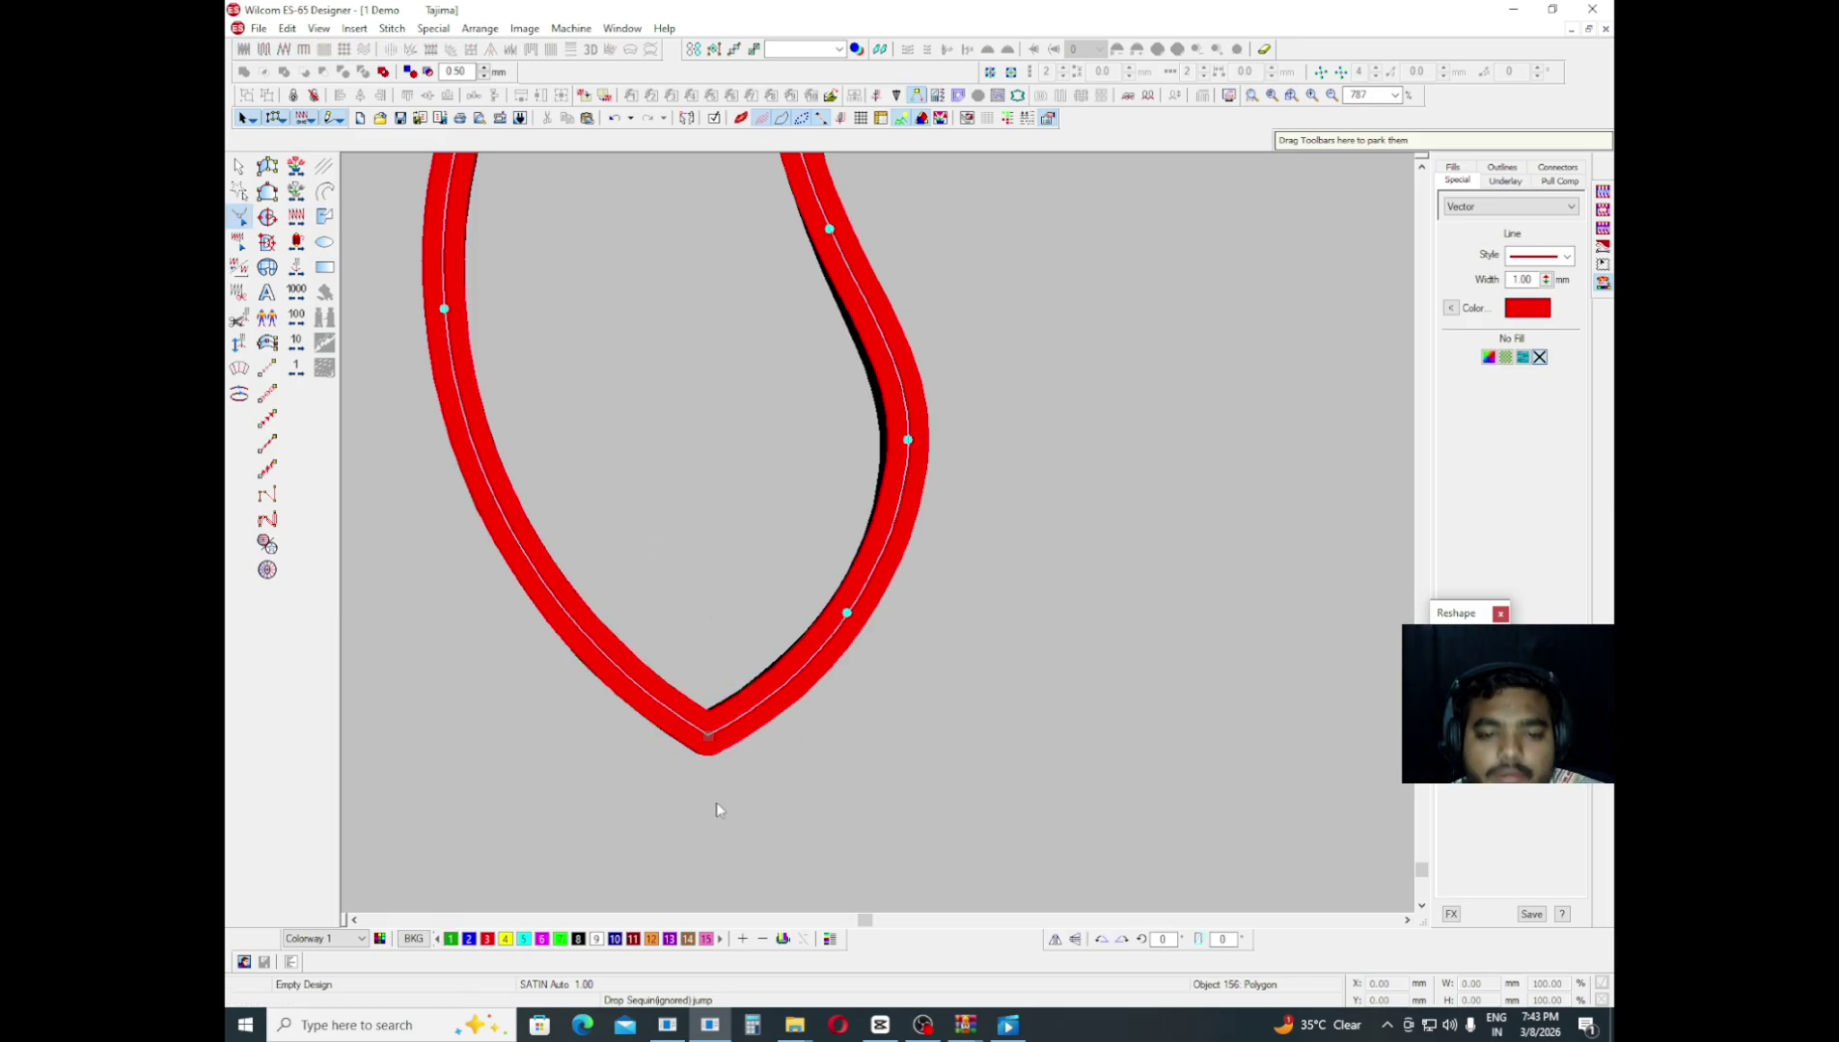
pyautogui.hotkey('shift', 'z')
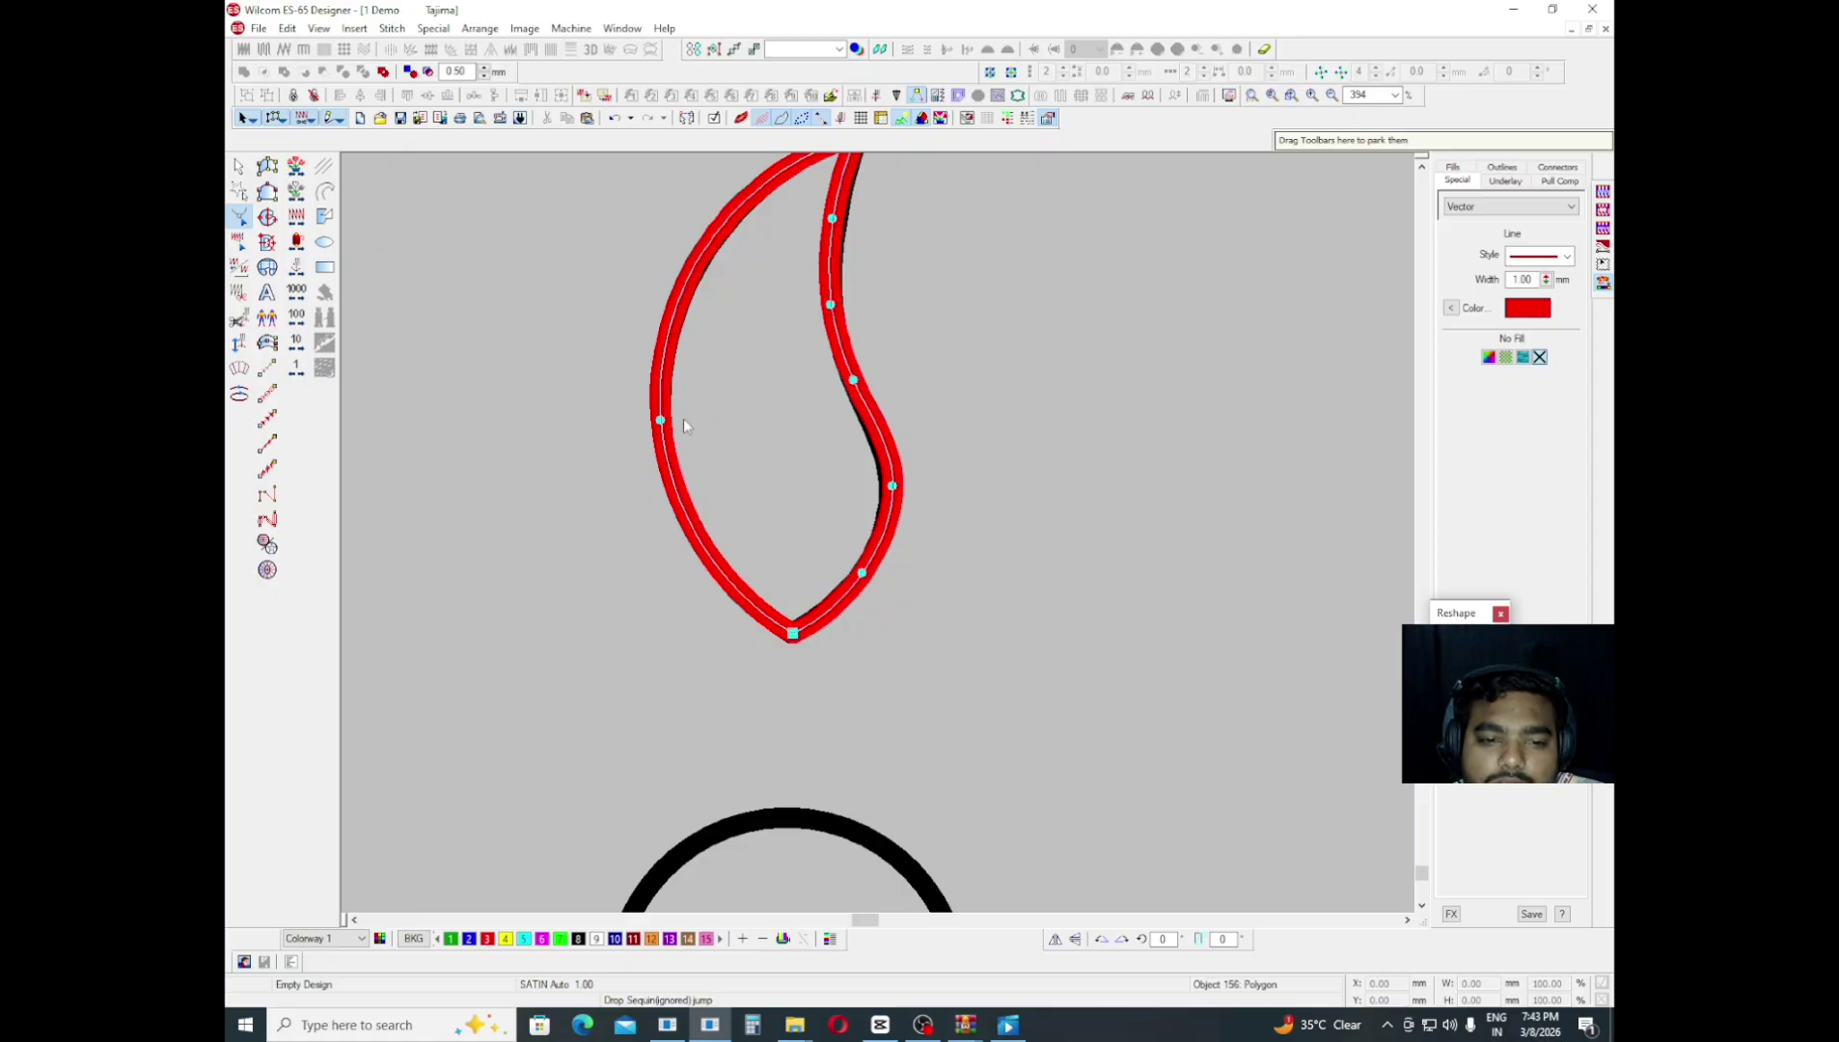
pyautogui.press('Escape')
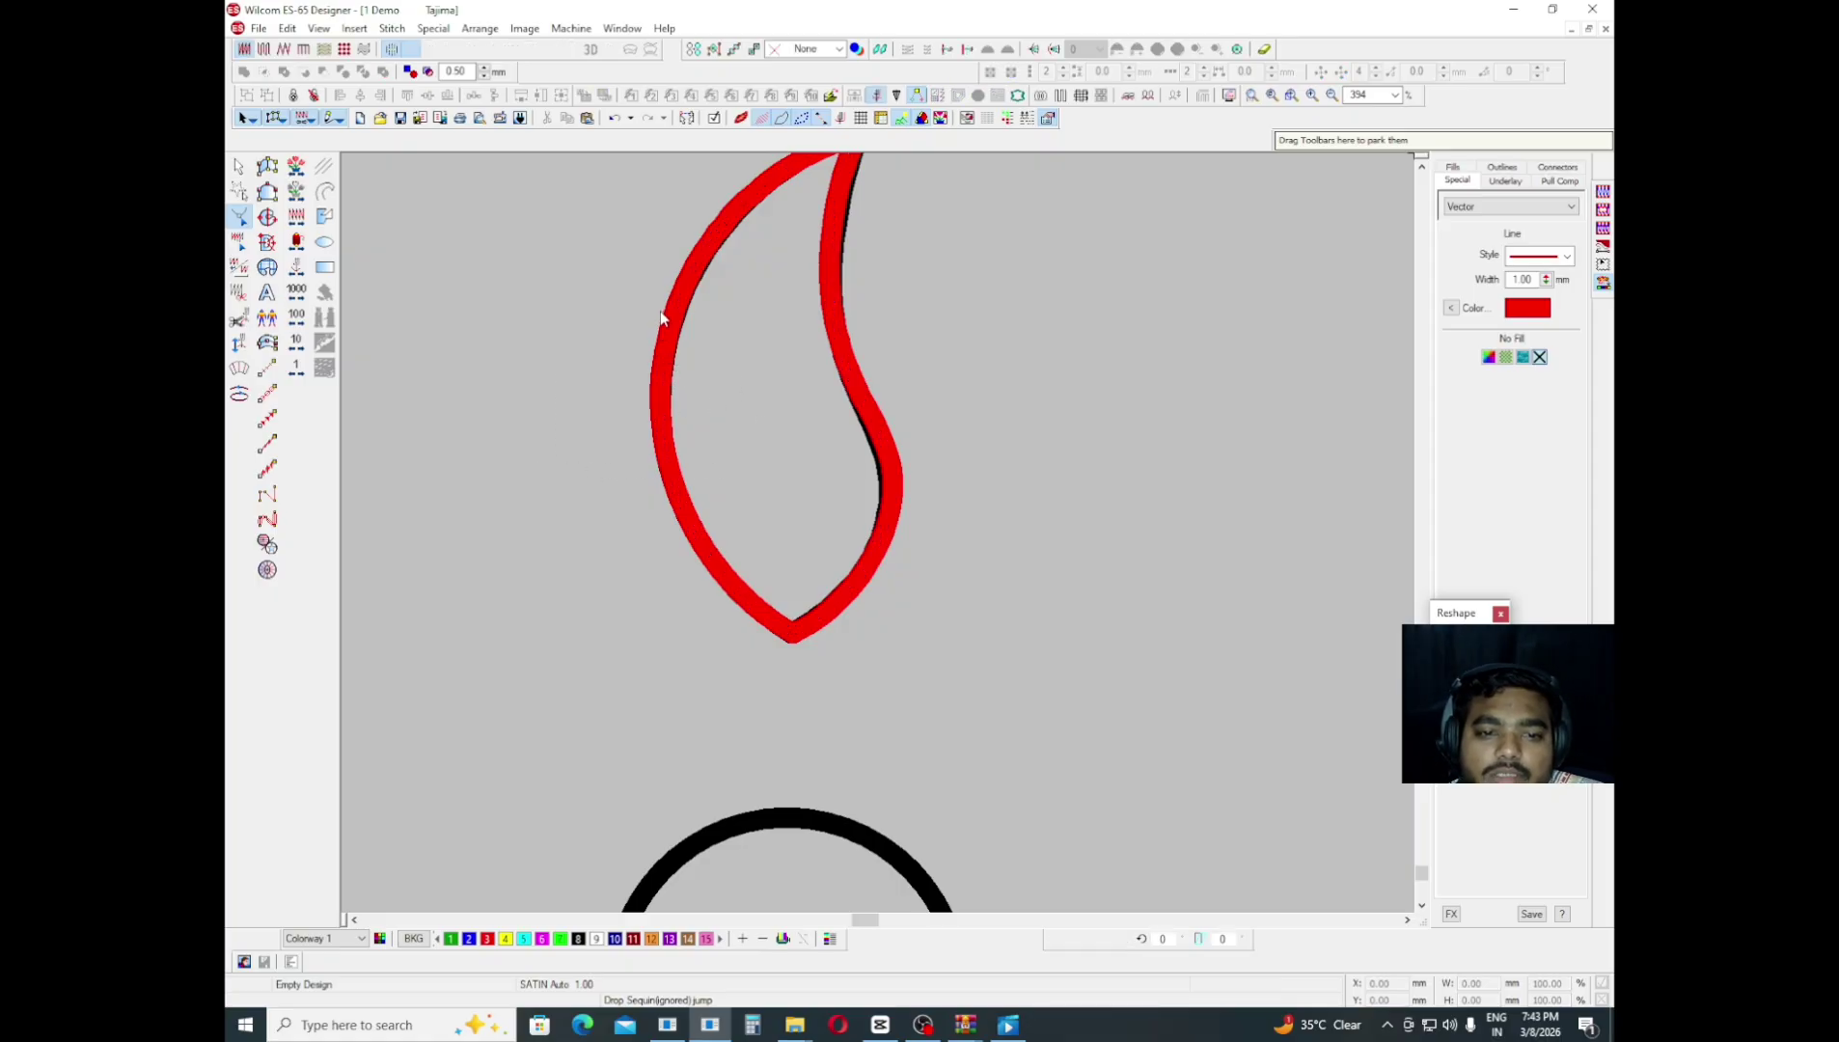
# - Reshape the leaf outline again, nudging the nodes along the upper right side sideways onto the black line
pyautogui.press('h')
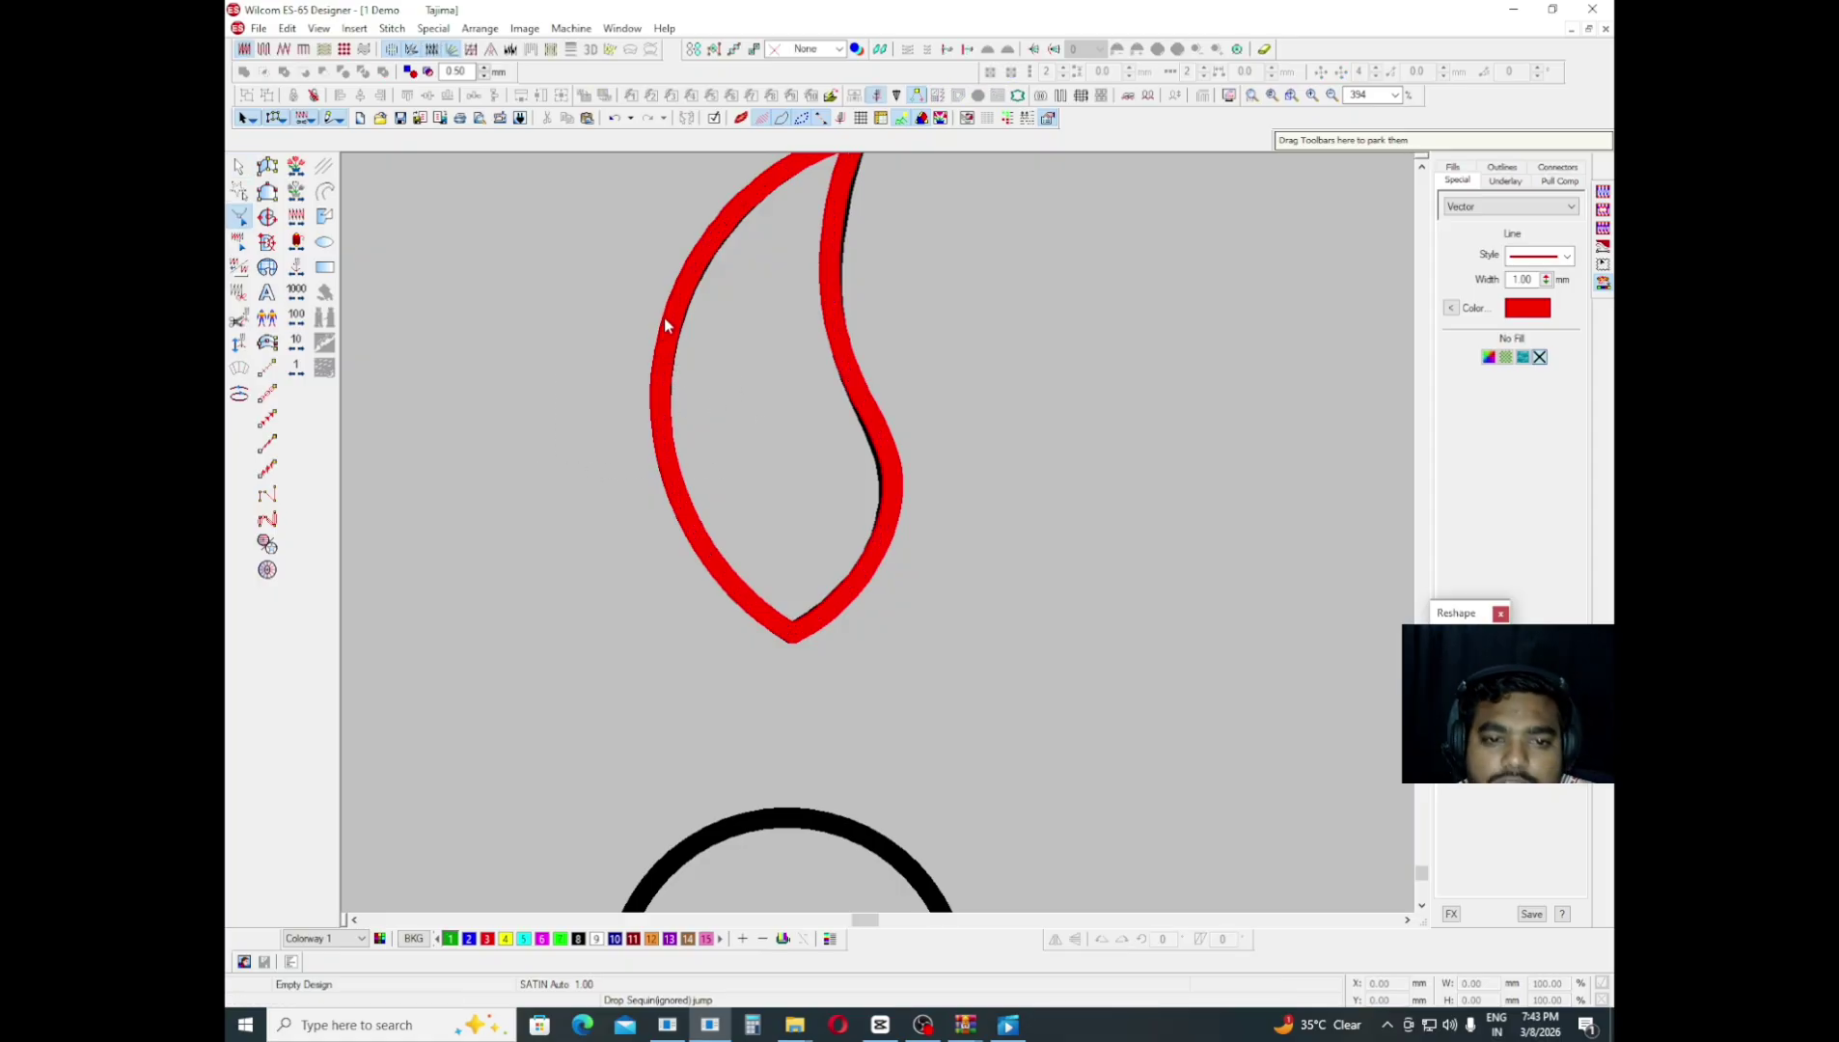
pyautogui.click(668, 322)
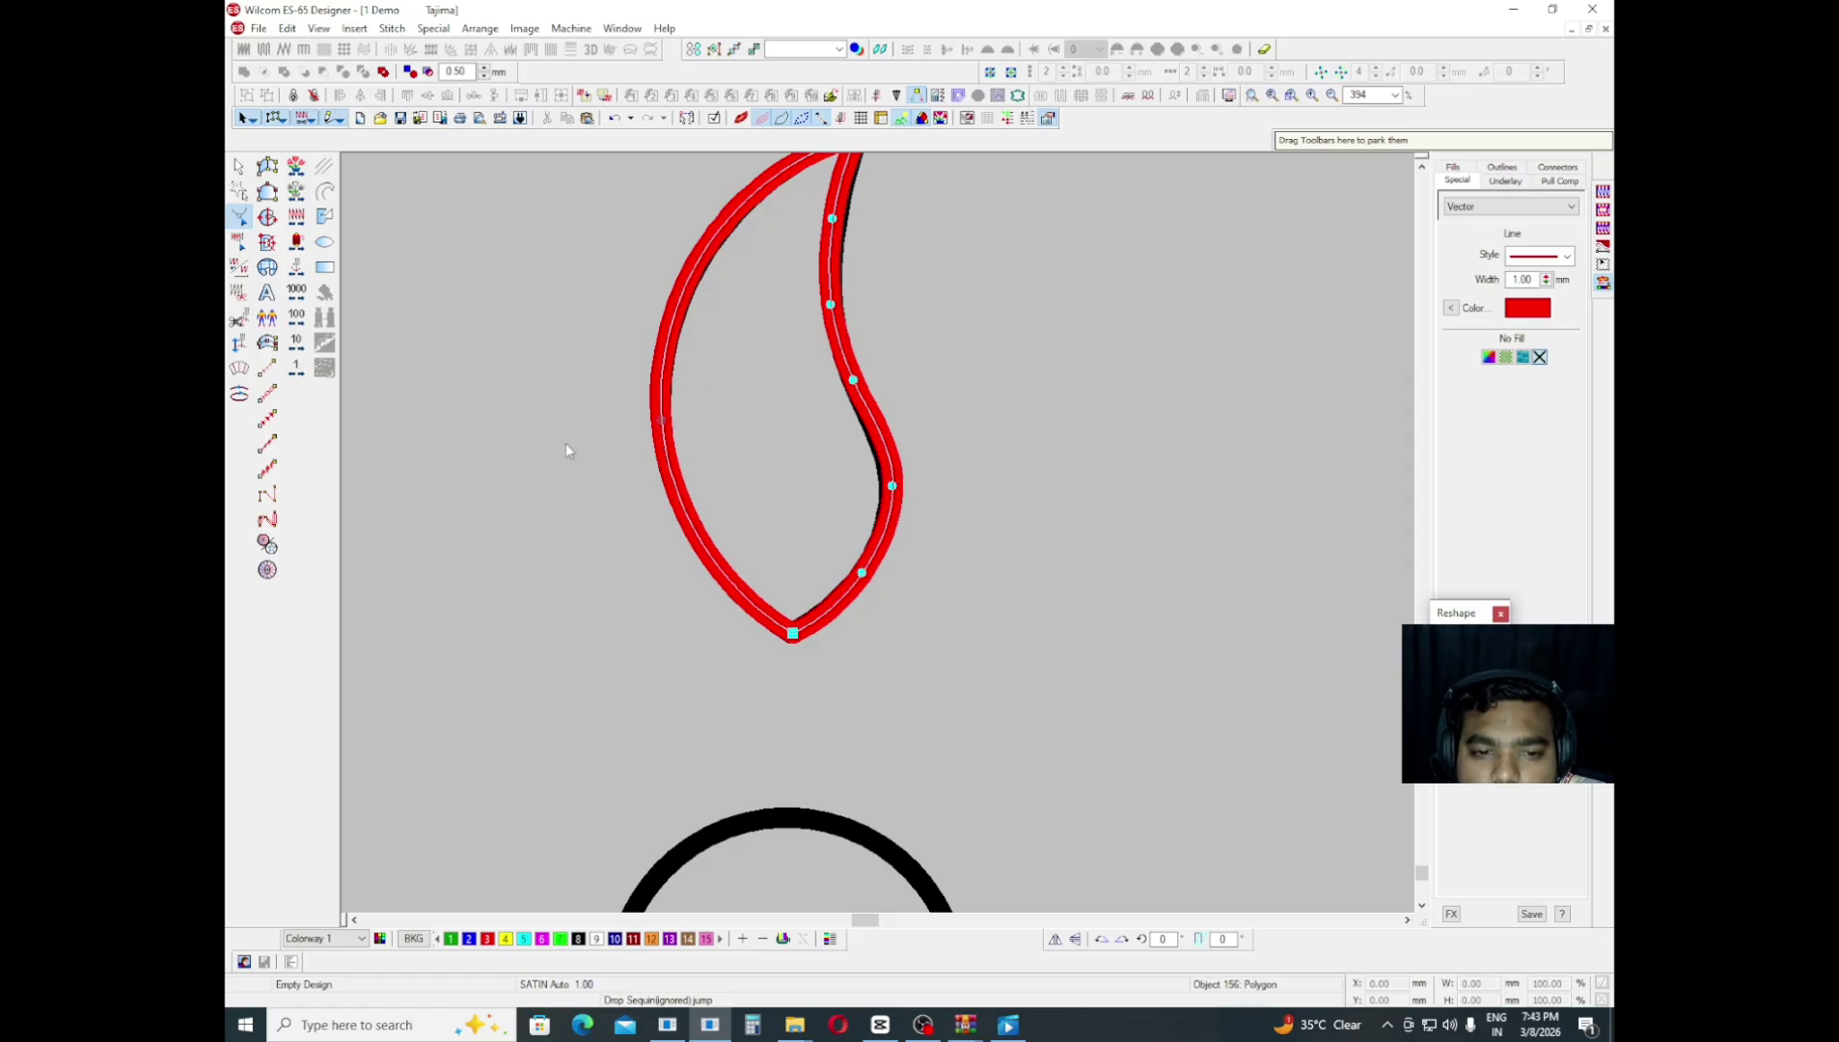
pyautogui.scroll(3, 699, 468)
pyautogui.moveTo(863, 356); pyautogui.dragTo(889, 457)
pyautogui.moveTo(823, 569); pyautogui.dragTo(808, 629)
pyautogui.press('Right')
pyautogui.press('Right')
pyautogui.press('Right')
pyautogui.press('Right')
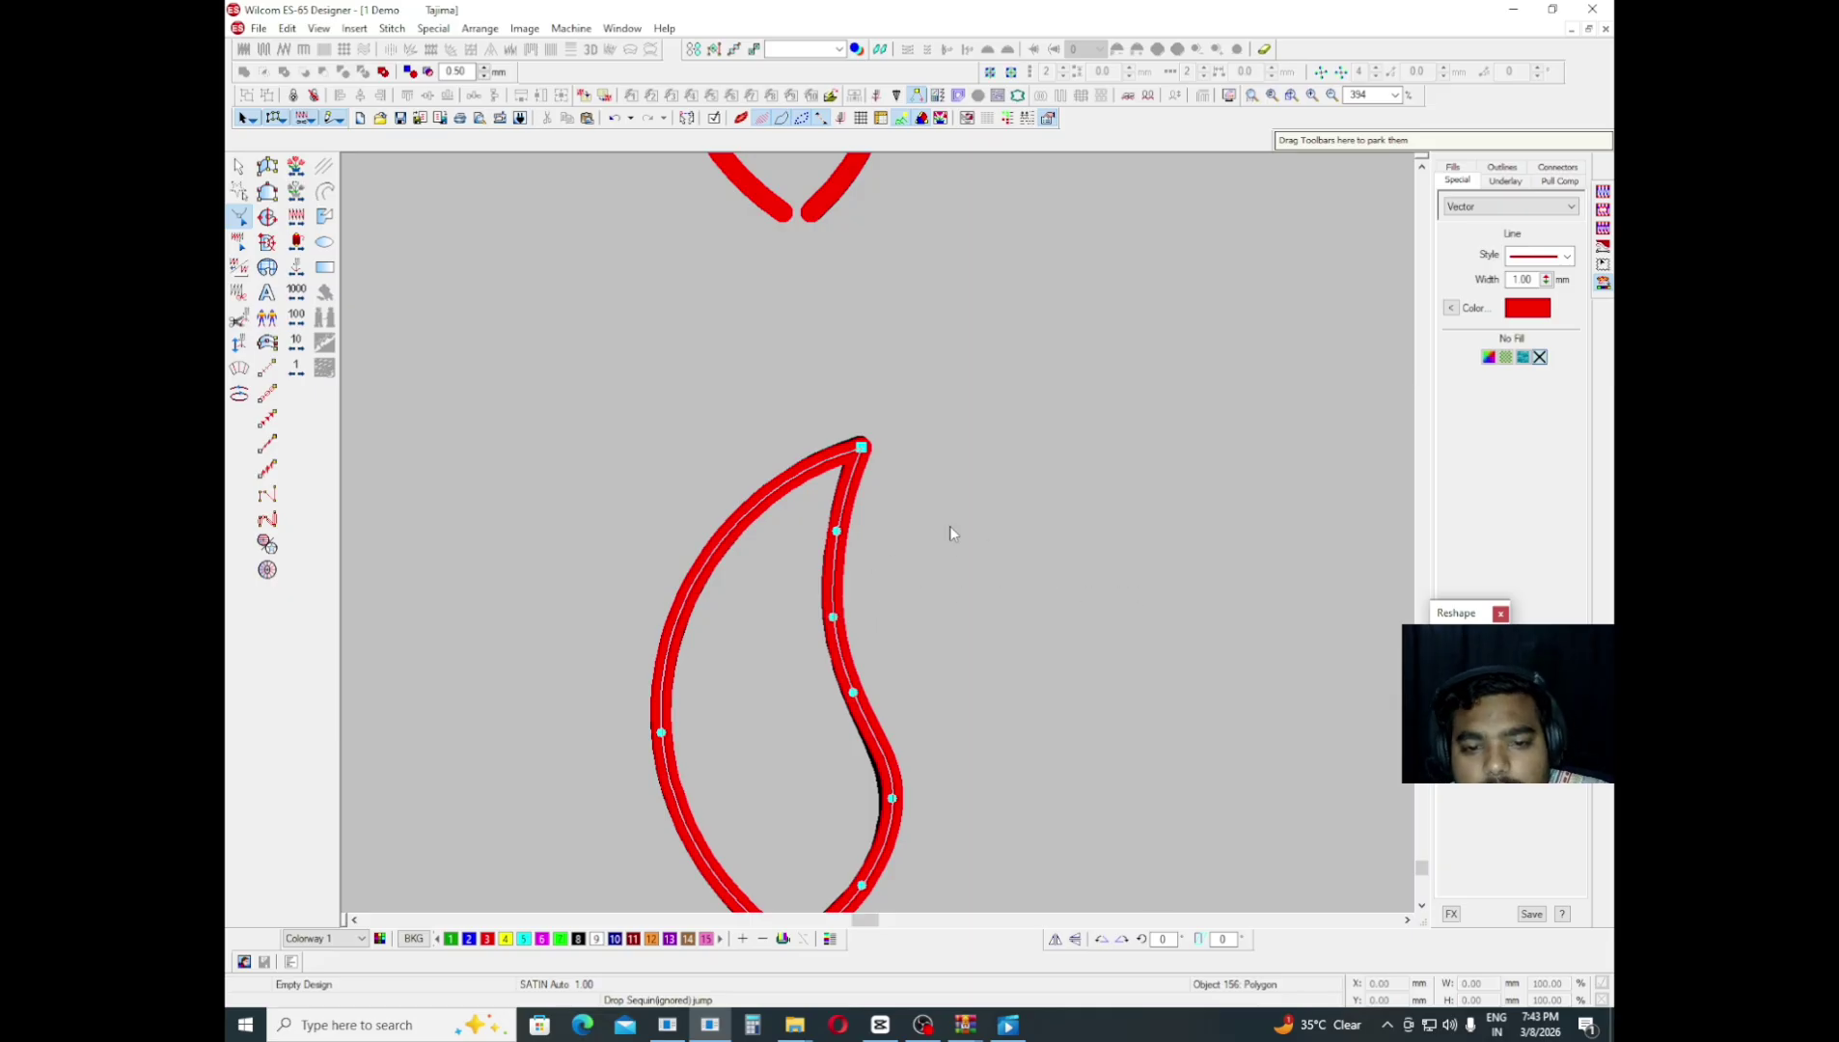
# - Fine-tune the corner node at the leaf's pointed tip to match the black template
pyautogui.press('z')
pyautogui.press('z')
pyautogui.scroll(3, 918, 517)
pyautogui.moveTo(856, 505); pyautogui.dragTo(753, 609)
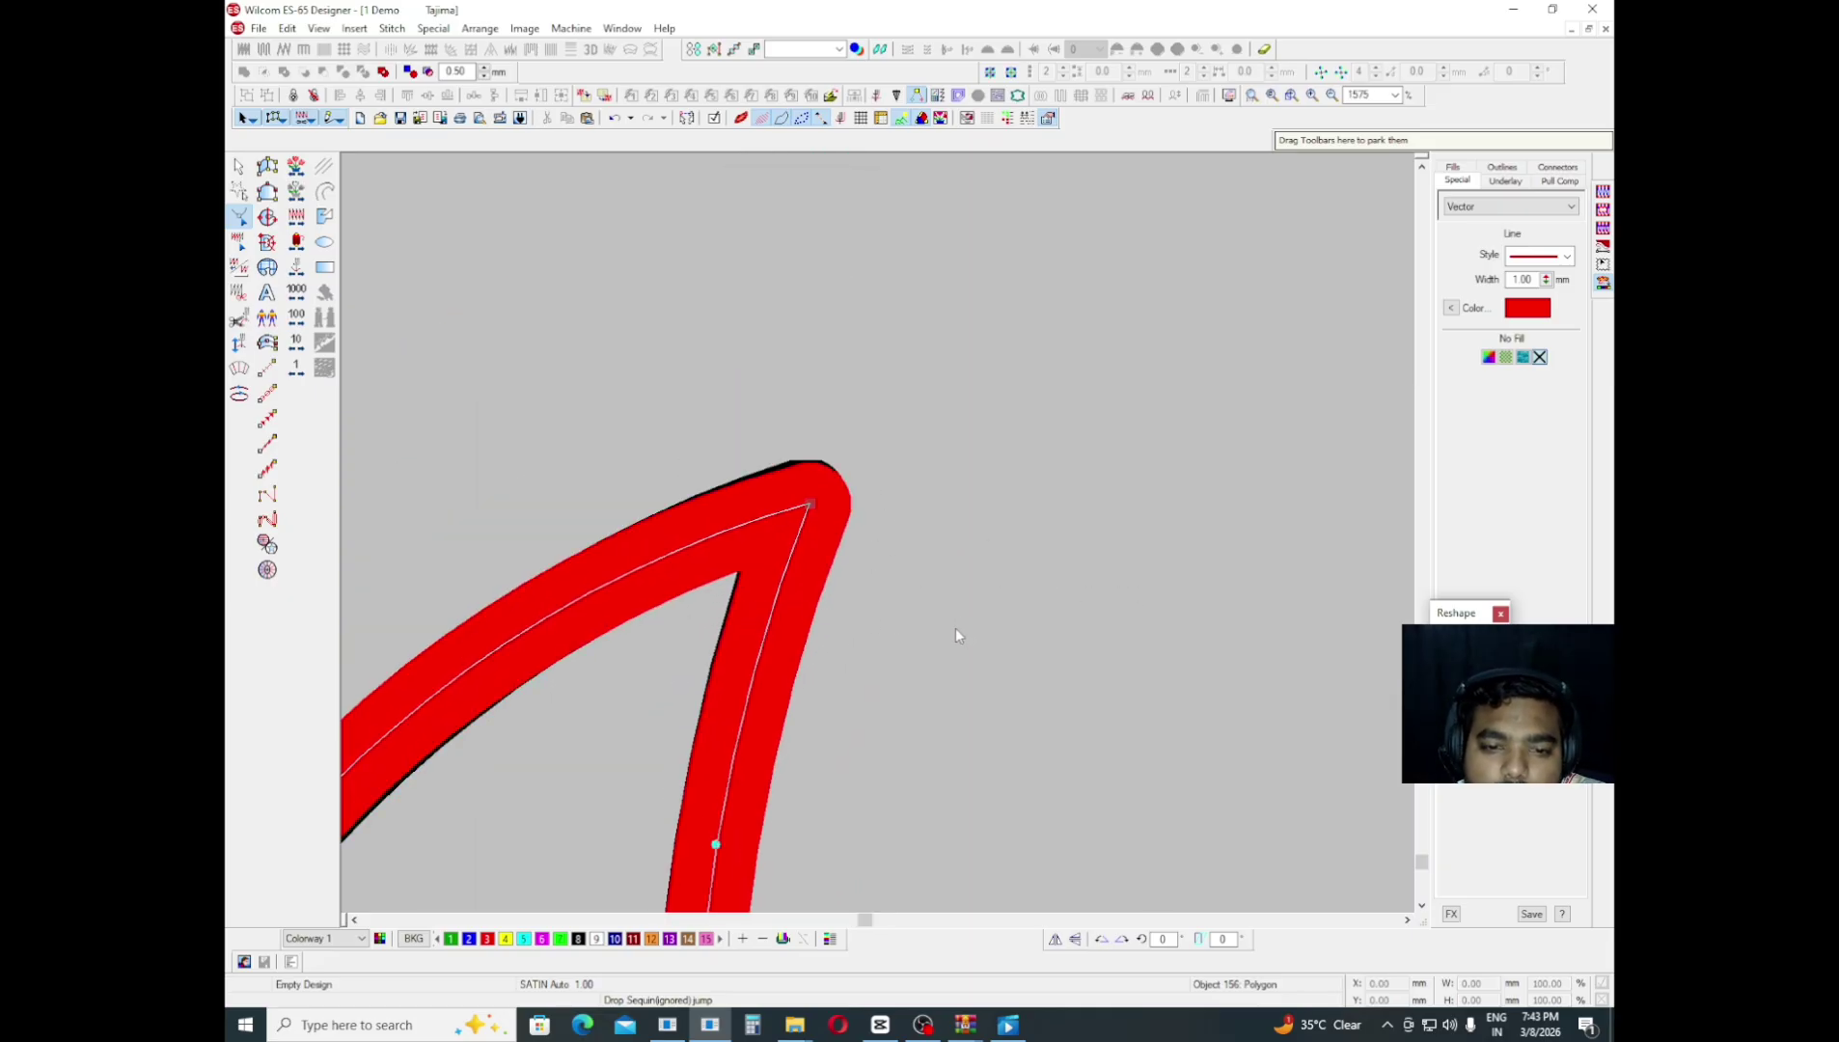
# - Add a node on the leaf's upper left curve and fit that edge to the black line
pyautogui.scroll(-2, 494, 709)
pyautogui.hscroll(-3, 487, 685)
pyautogui.scroll(-3, 487, 685)
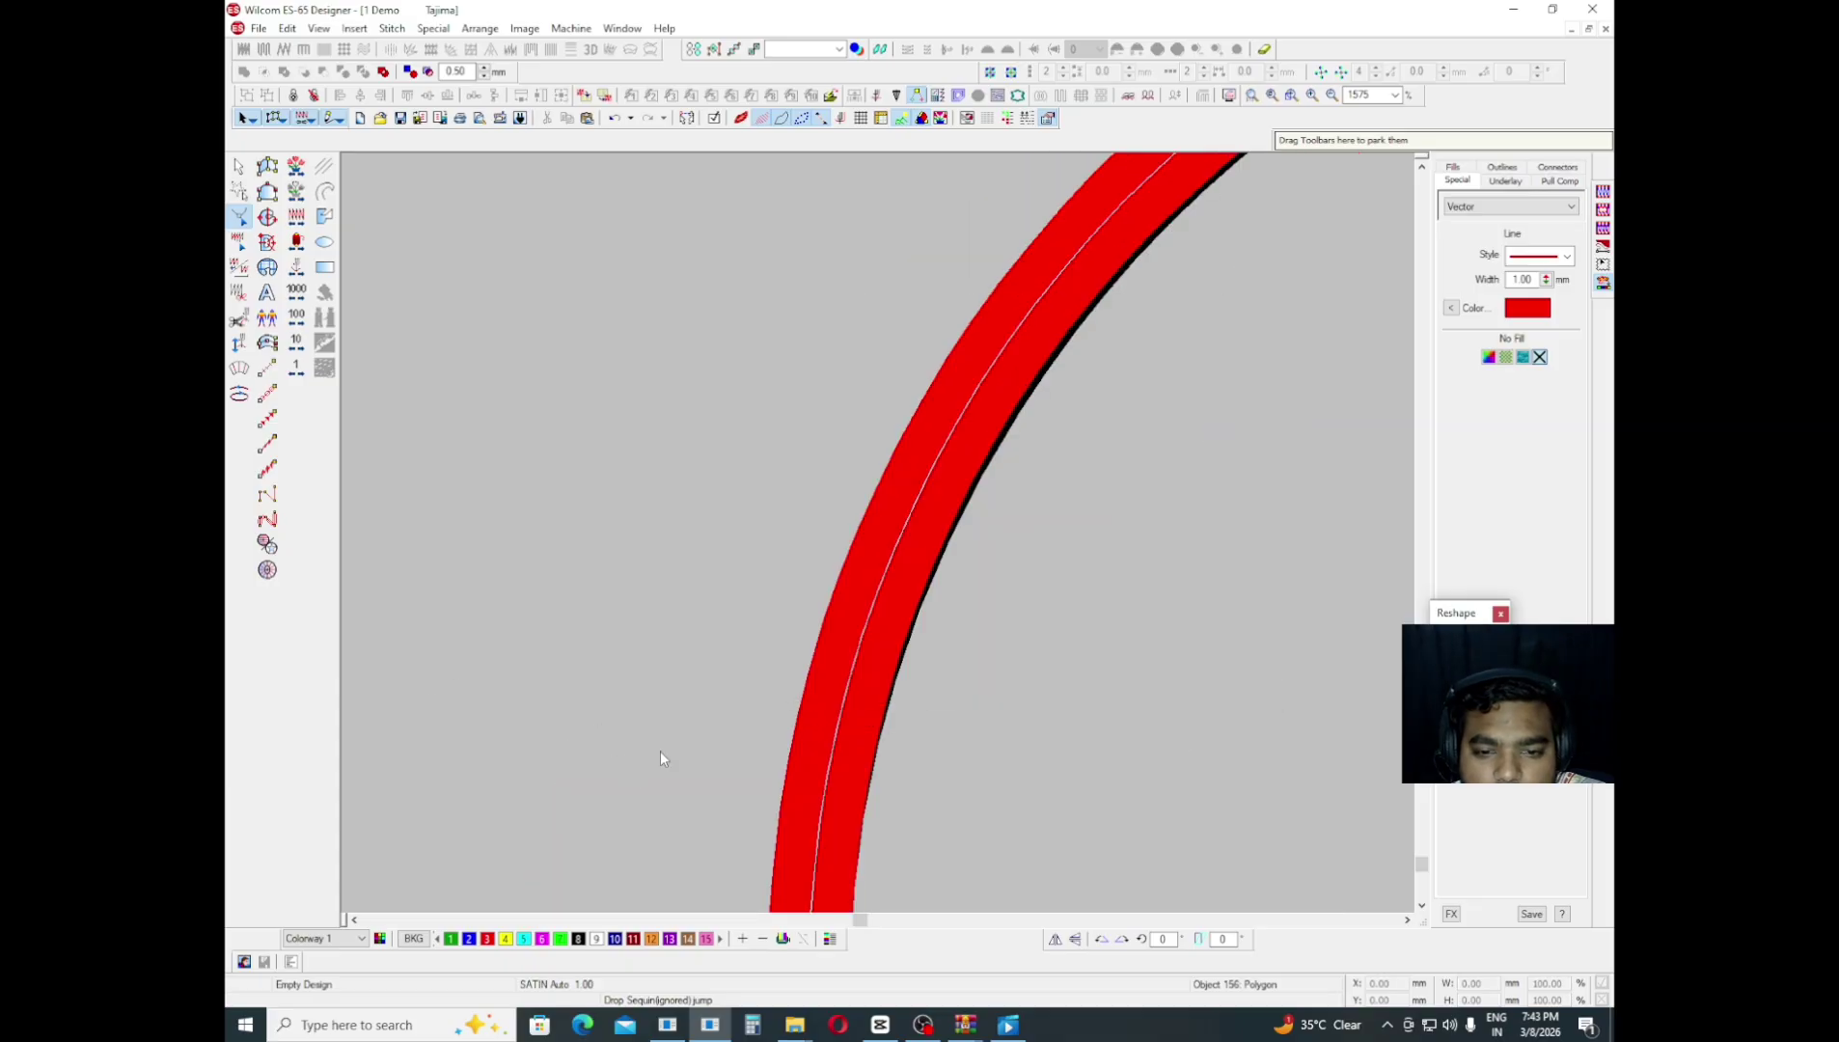
pyautogui.scroll(-2, 658, 749)
pyautogui.hotkey('shift', 'z')
pyautogui.scroll(1, 906, 523)
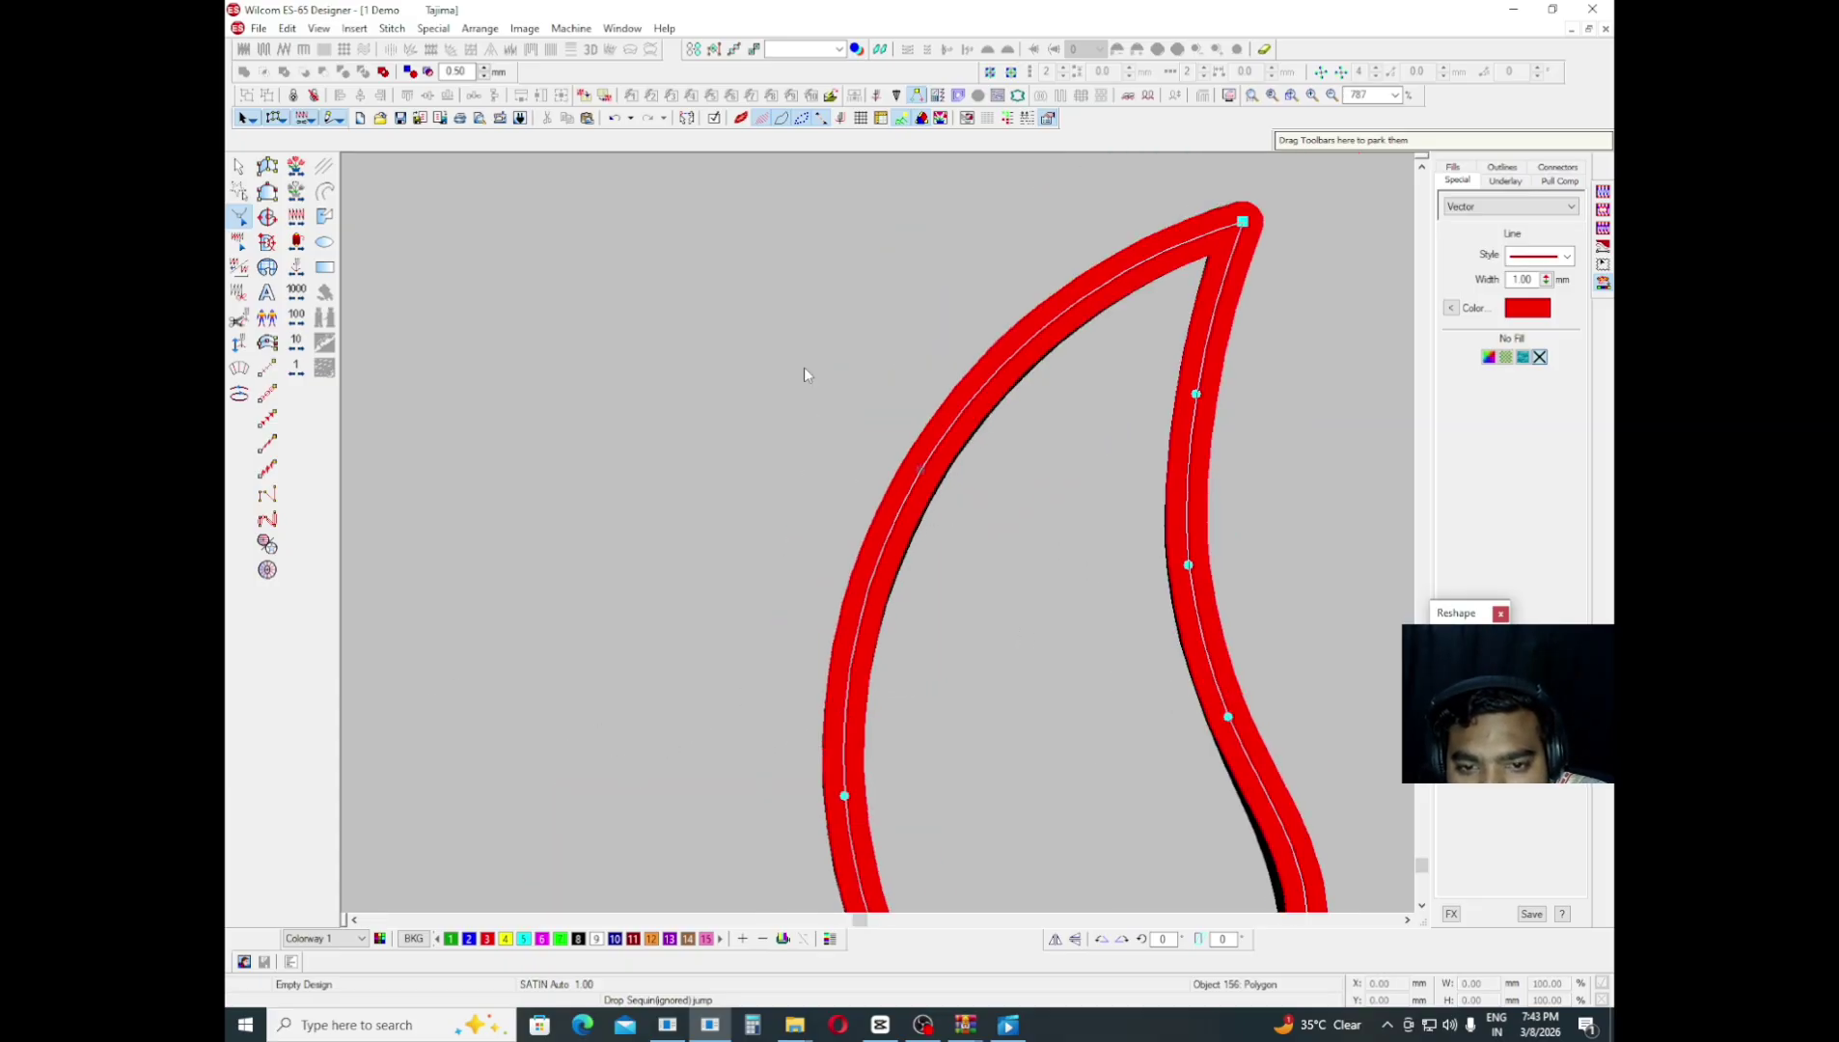
pyautogui.press('Return')
# - Adjust the lower right bulge nodes, add nodes above and below the bulge, and finish reshaping the leaf
pyautogui.hscroll(2, 1240, 615)
pyautogui.scroll(-1, 1240, 615)
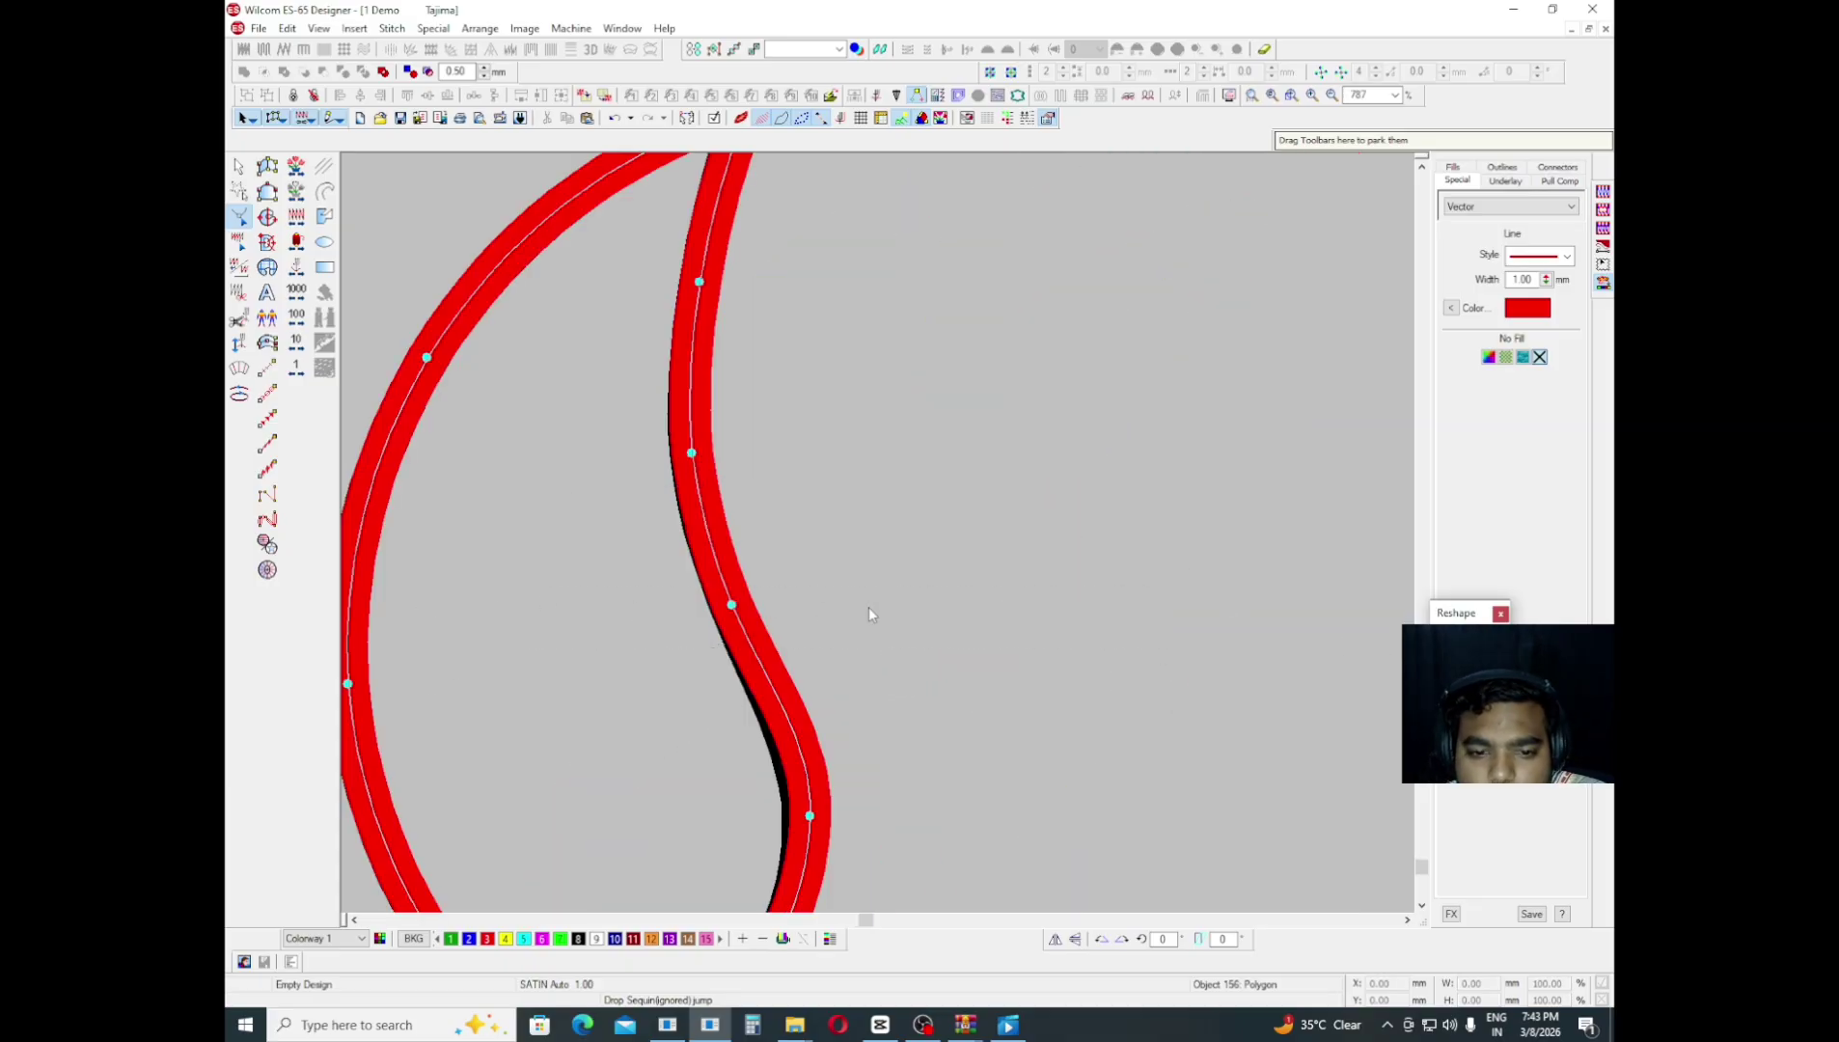
pyautogui.scroll(-2, 869, 615)
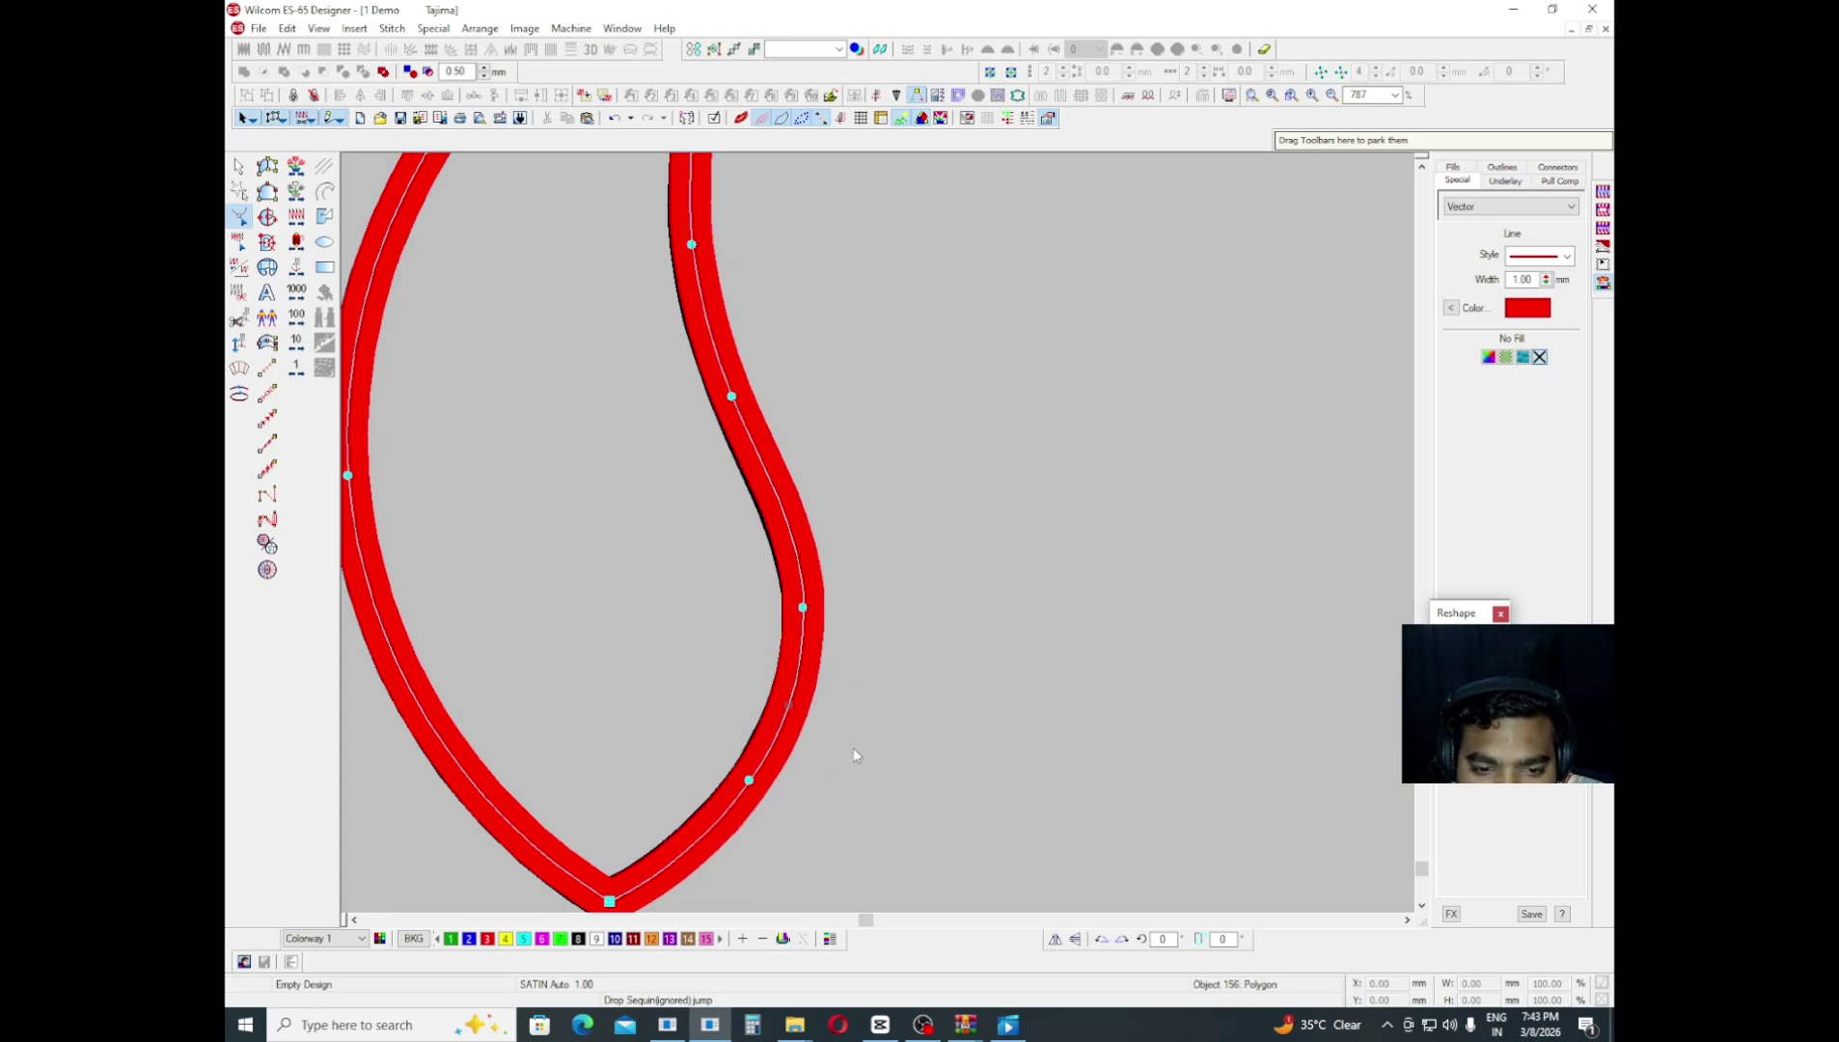
pyautogui.click(749, 780)
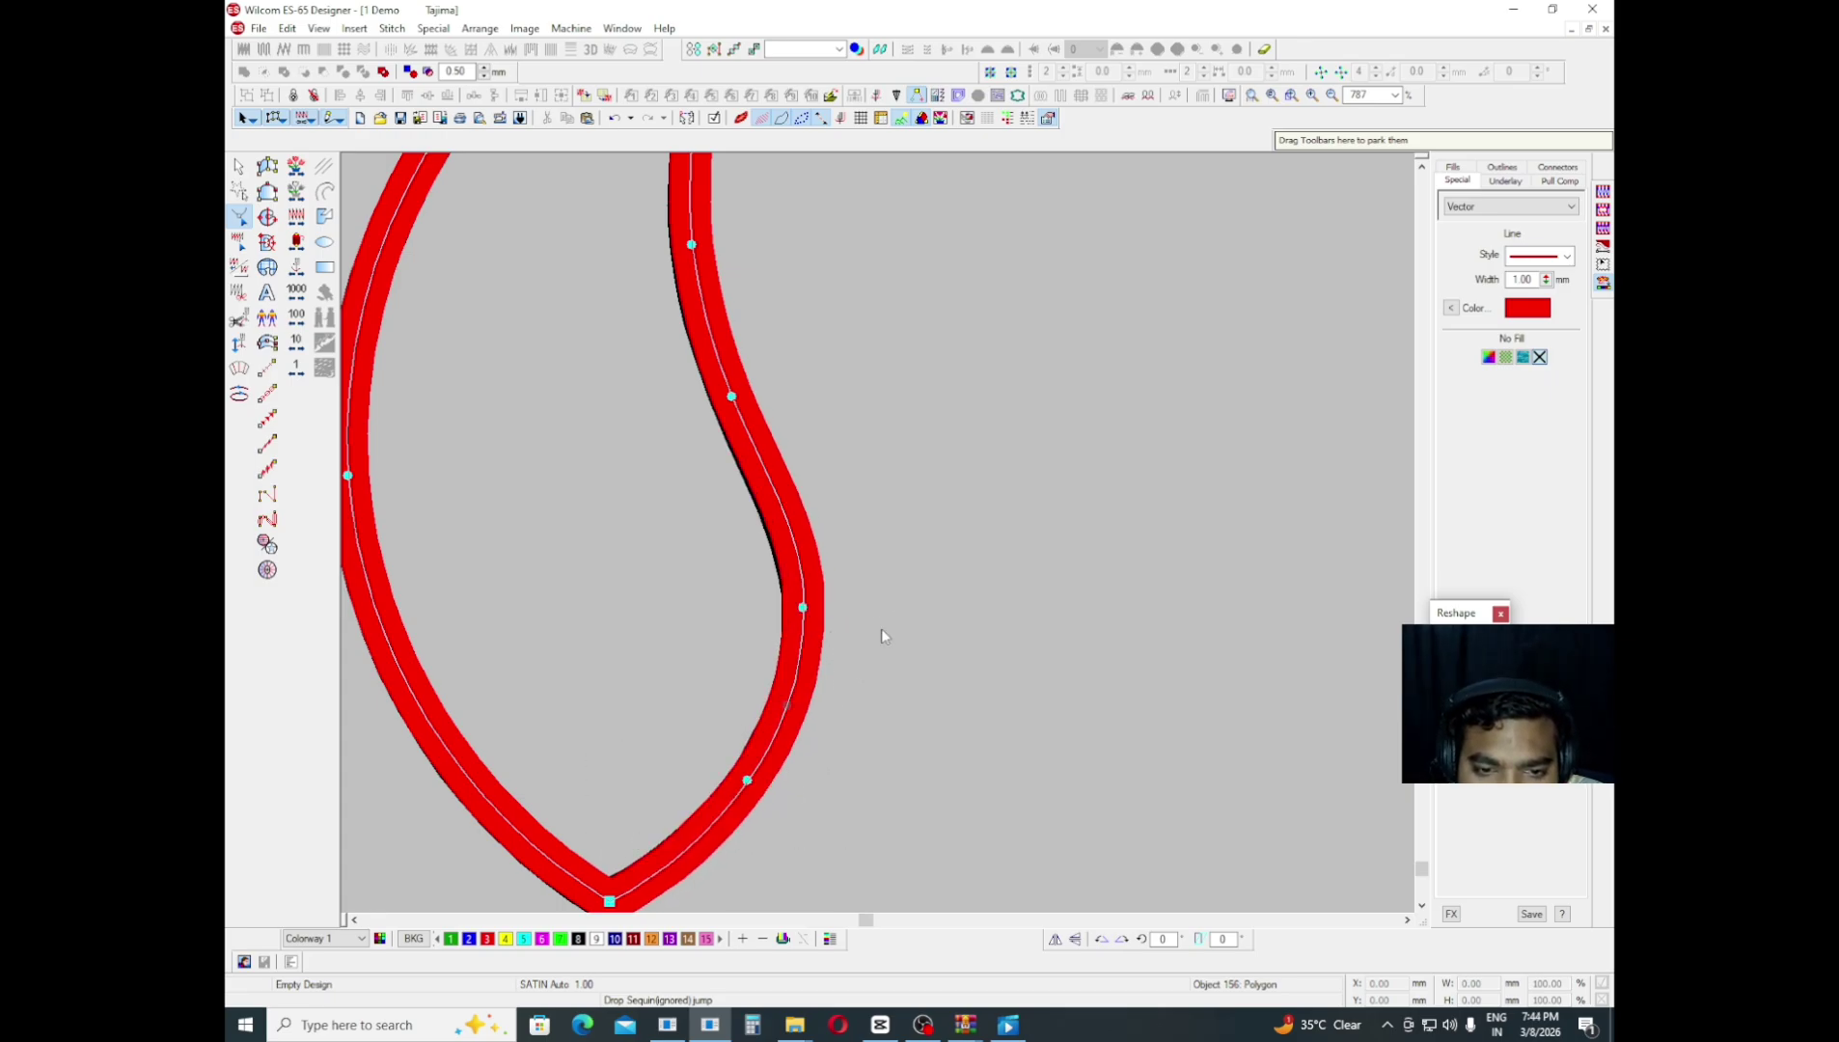
pyautogui.click(775, 496)
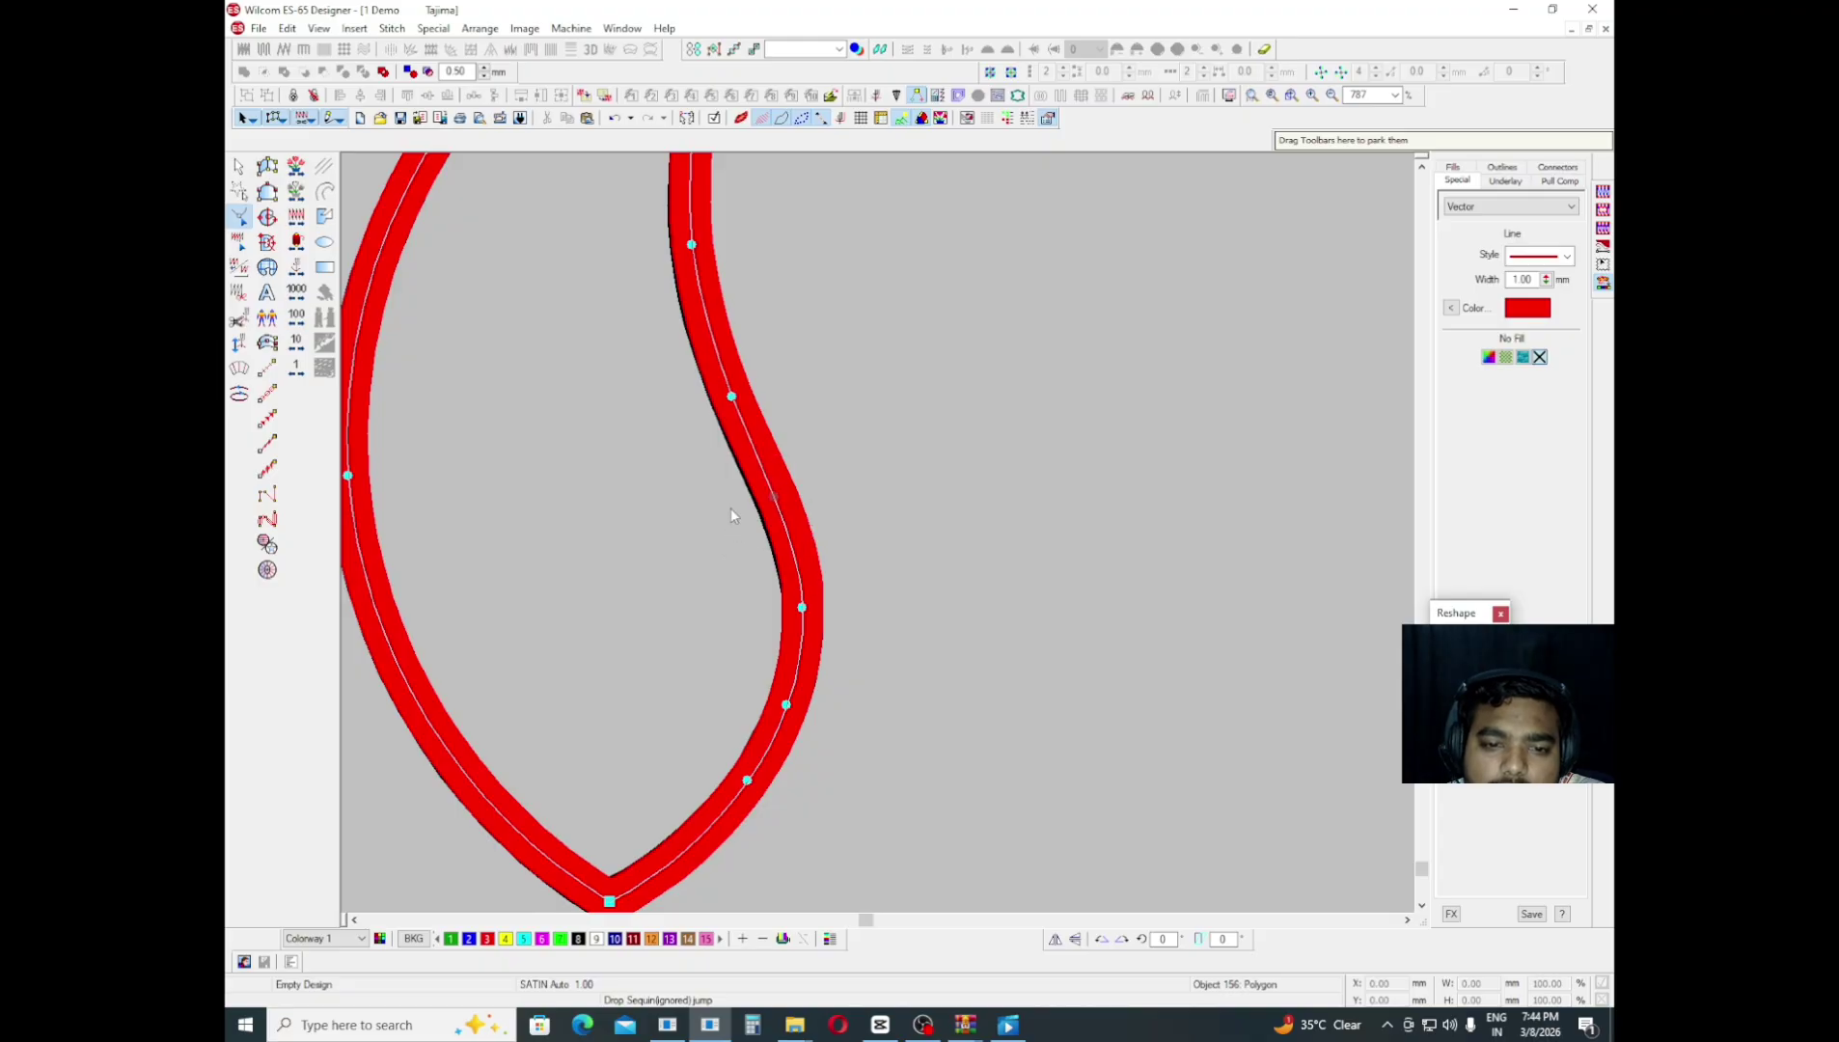
pyautogui.hotkey('shift', 'z')
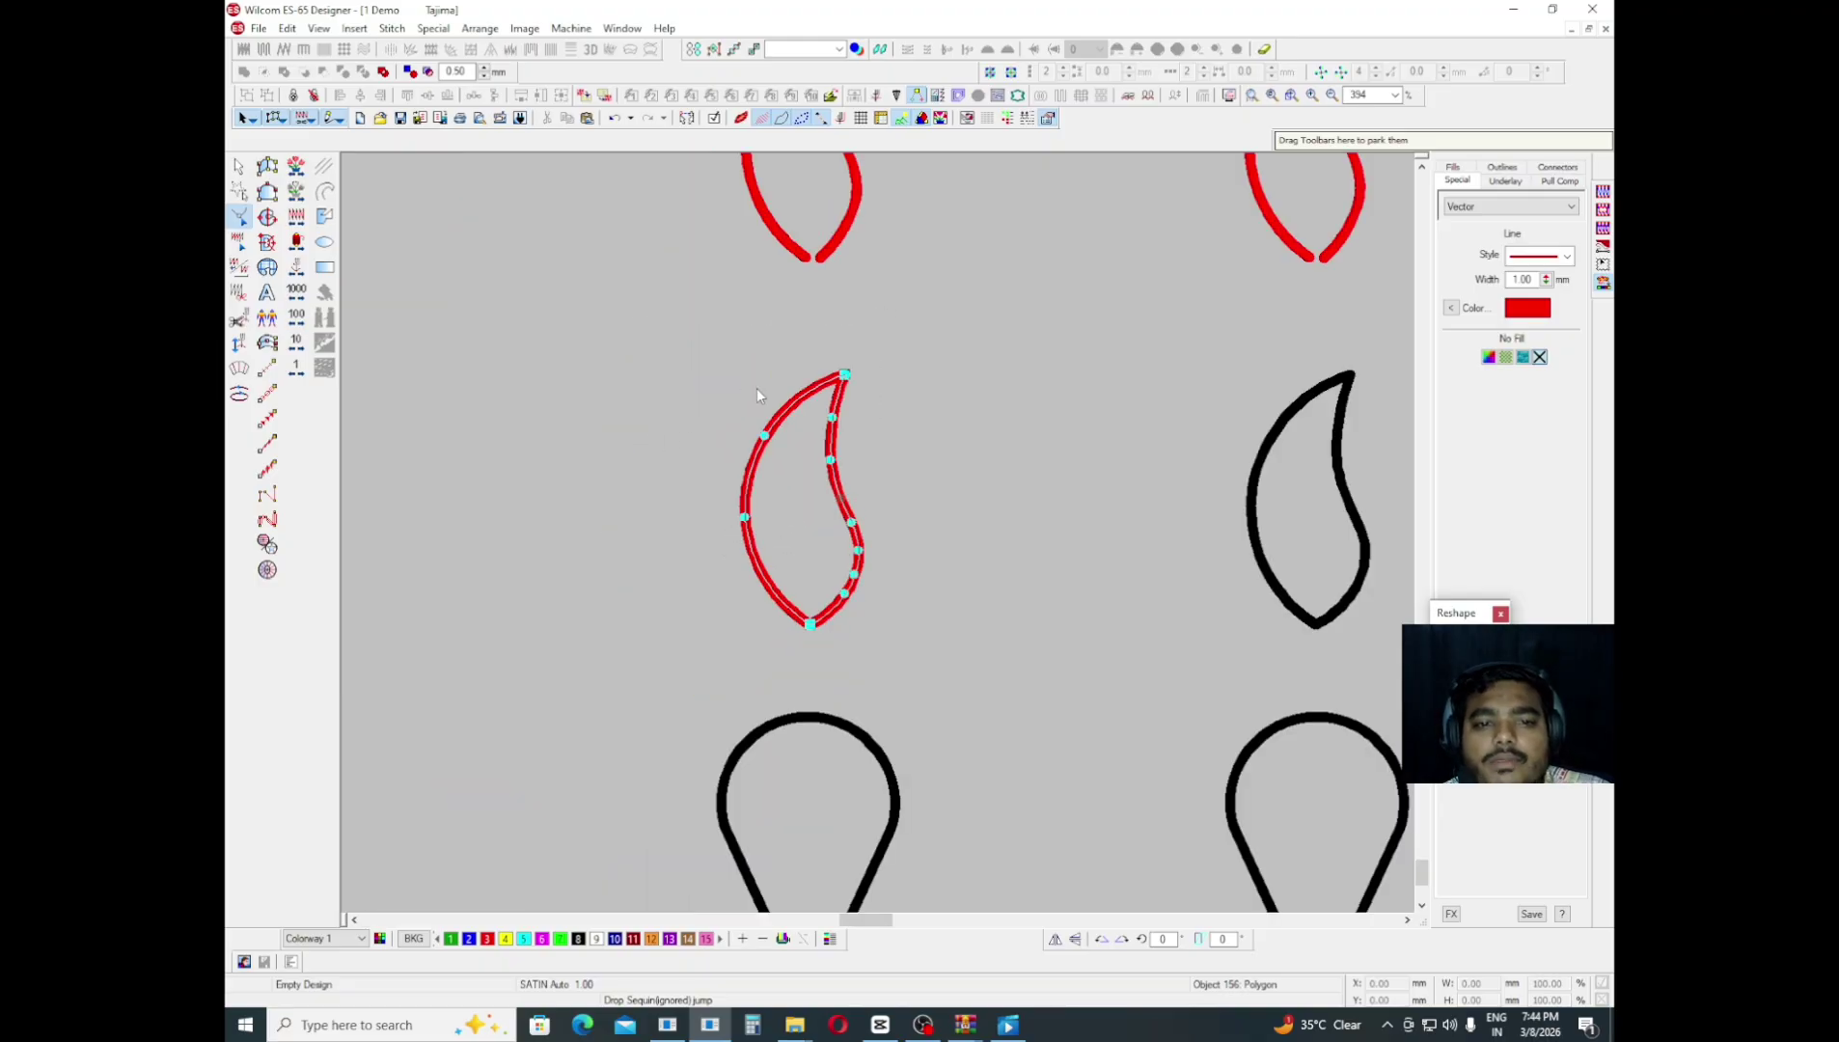
pyautogui.press('Escape')
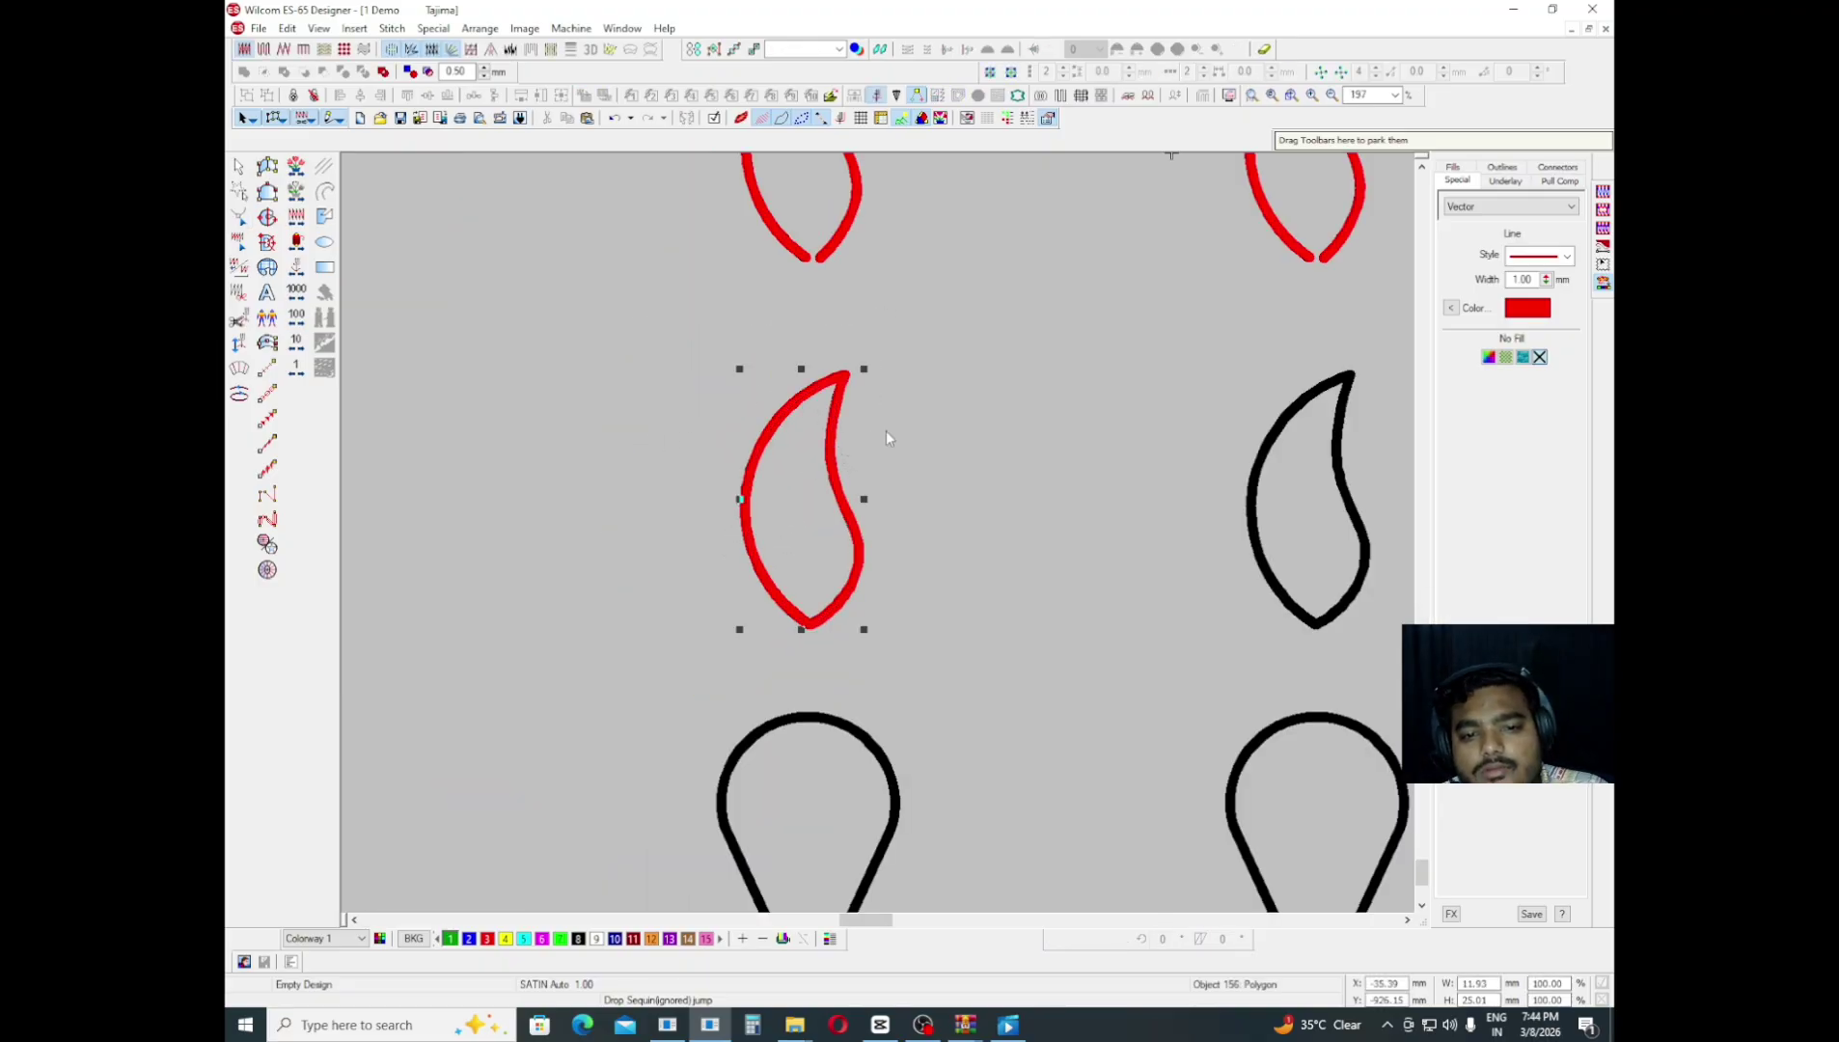
# - Copy the finished closed leaf outline onto the second leaf template in the row and nudge it into alignment
pyautogui.moveTo(831, 463); pyautogui.dragTo(1061, 481)
pyautogui.press('Right')
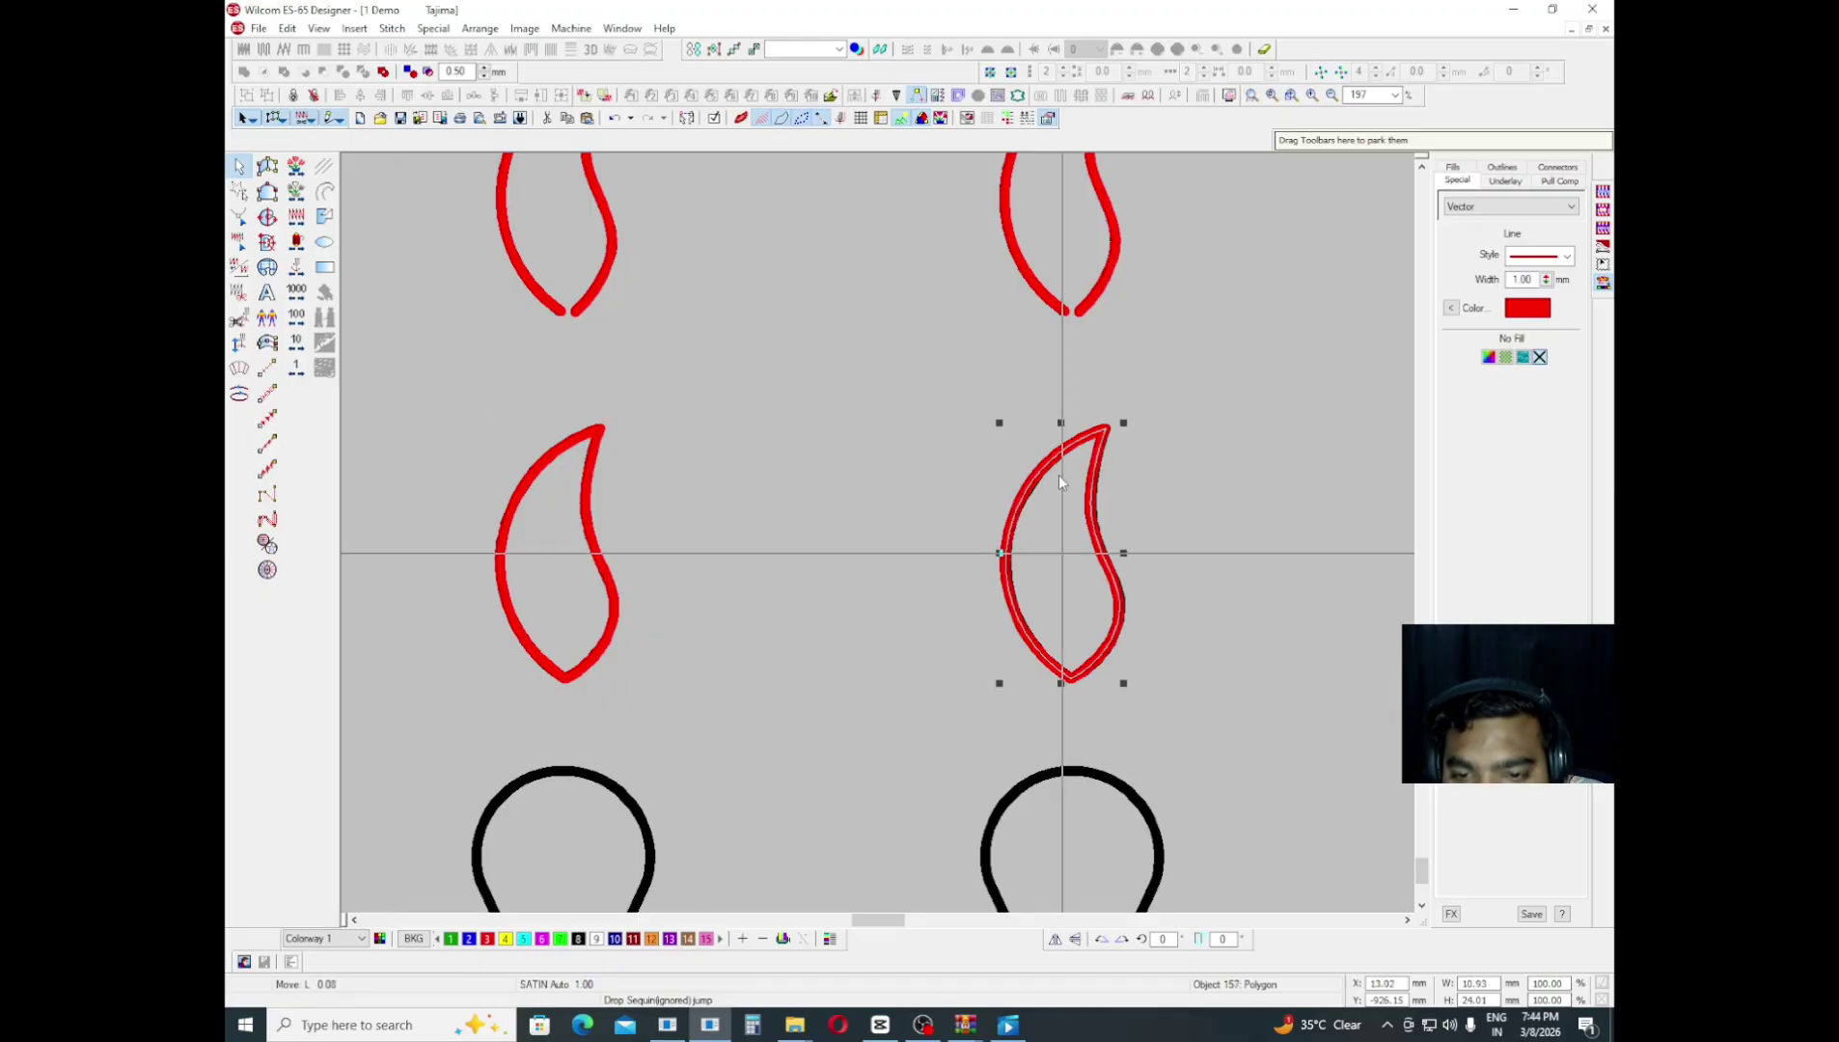
pyautogui.press('Right')
# - Copy the closed leaf outline onto the third and fourth leaf templates in the same row
pyautogui.click(1402, 920)
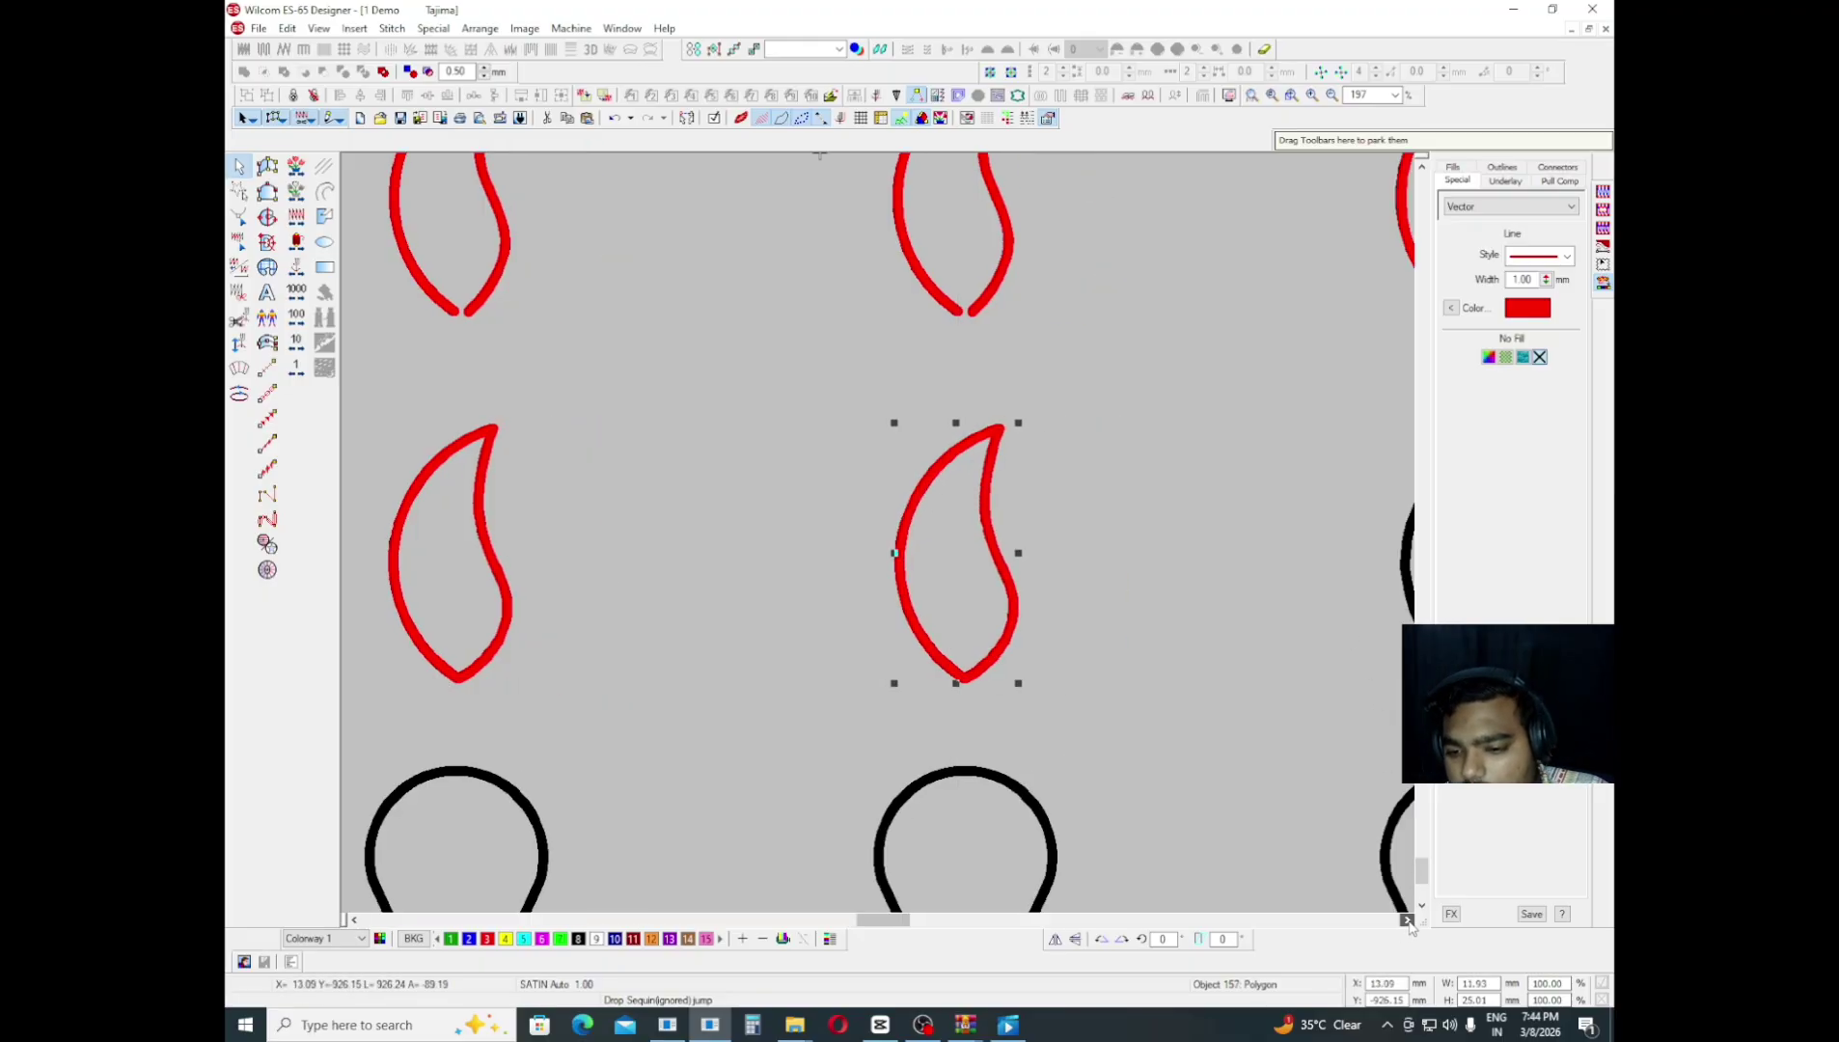
pyautogui.click(1403, 920)
pyautogui.click(1402, 920)
pyautogui.moveTo(779, 521); pyautogui.dragTo(1002, 511)
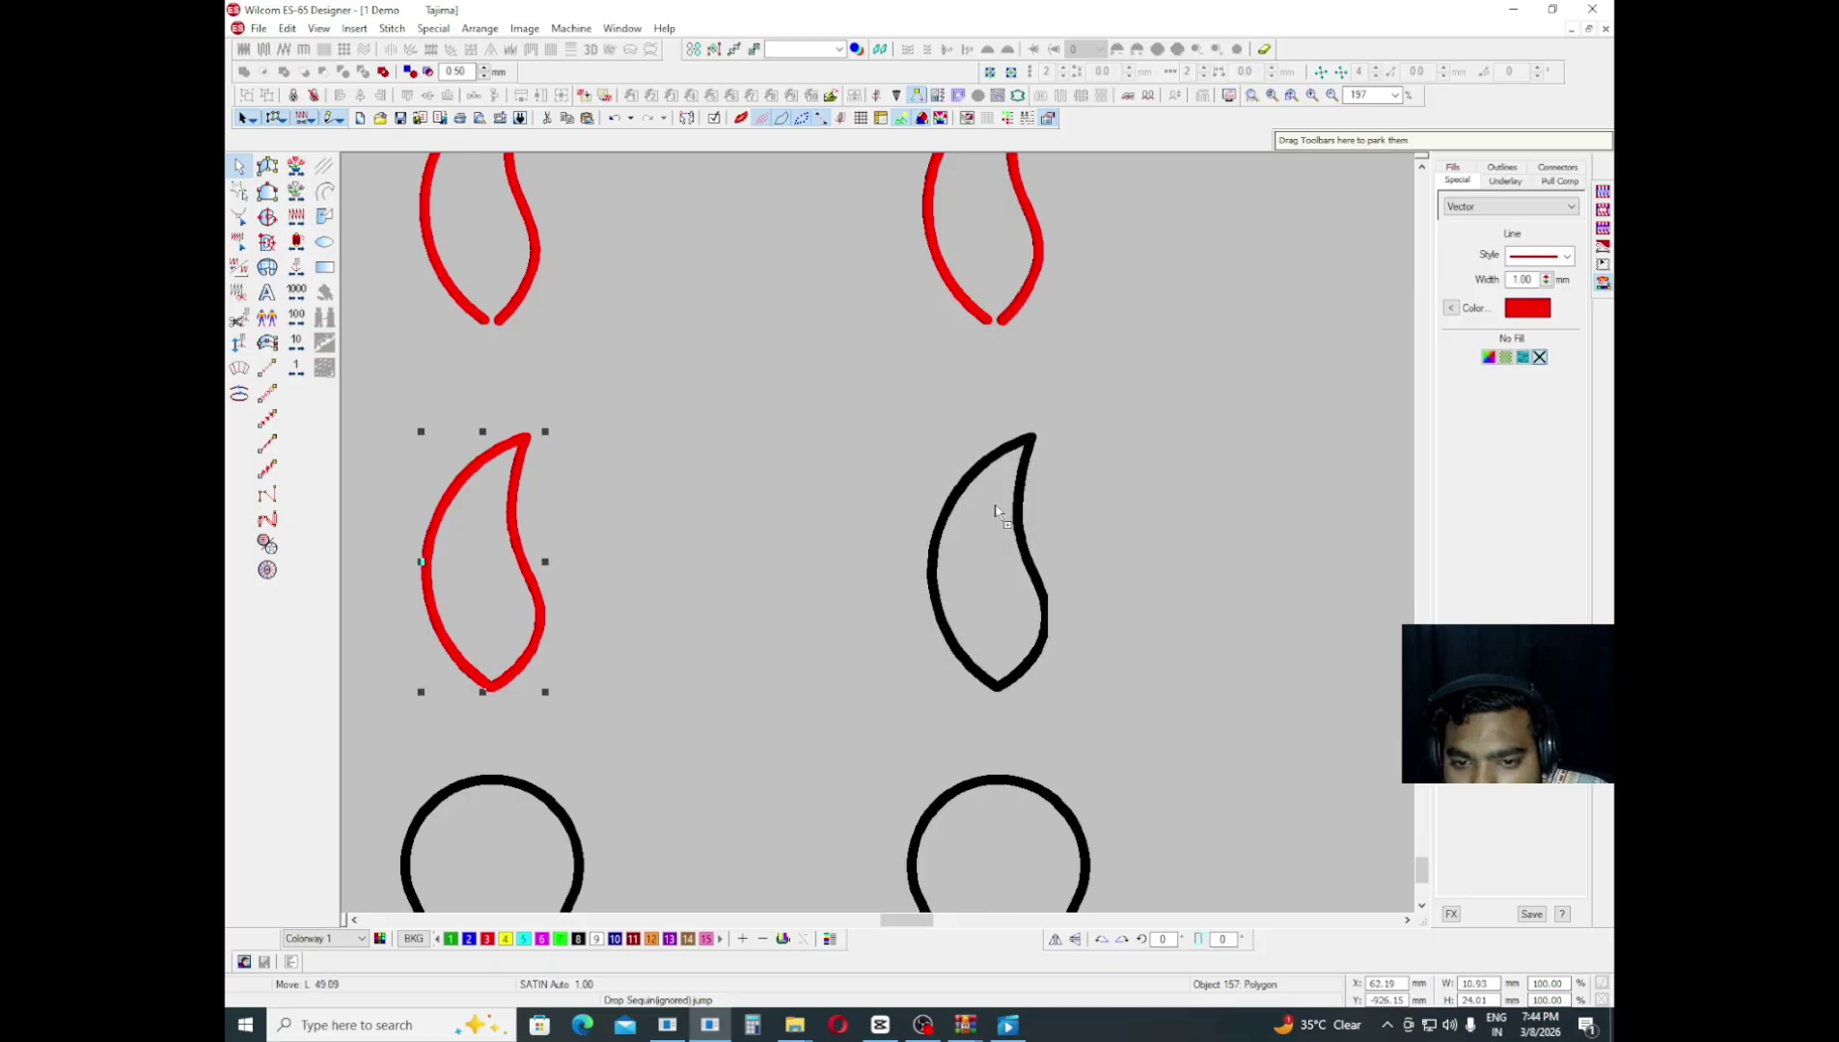
pyautogui.hscroll(1, 1392, 540)
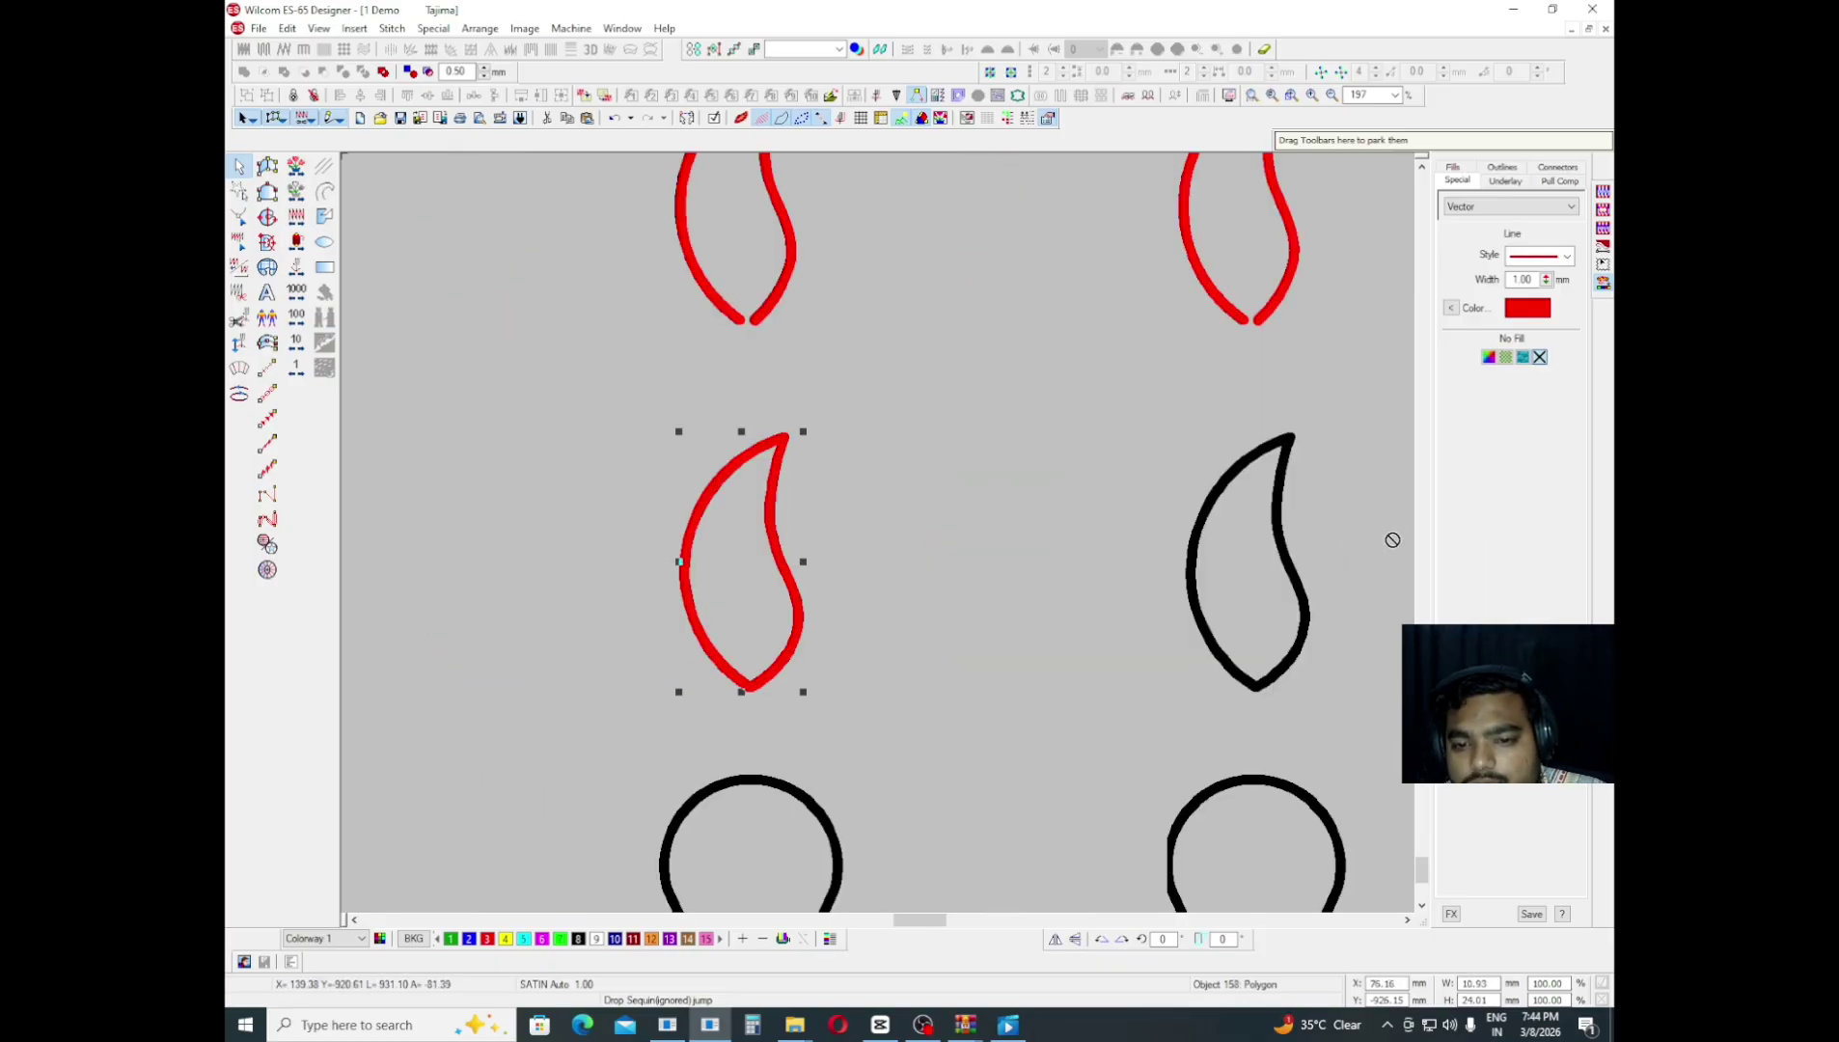
pyautogui.moveTo(758, 520); pyautogui.dragTo(1257, 520)
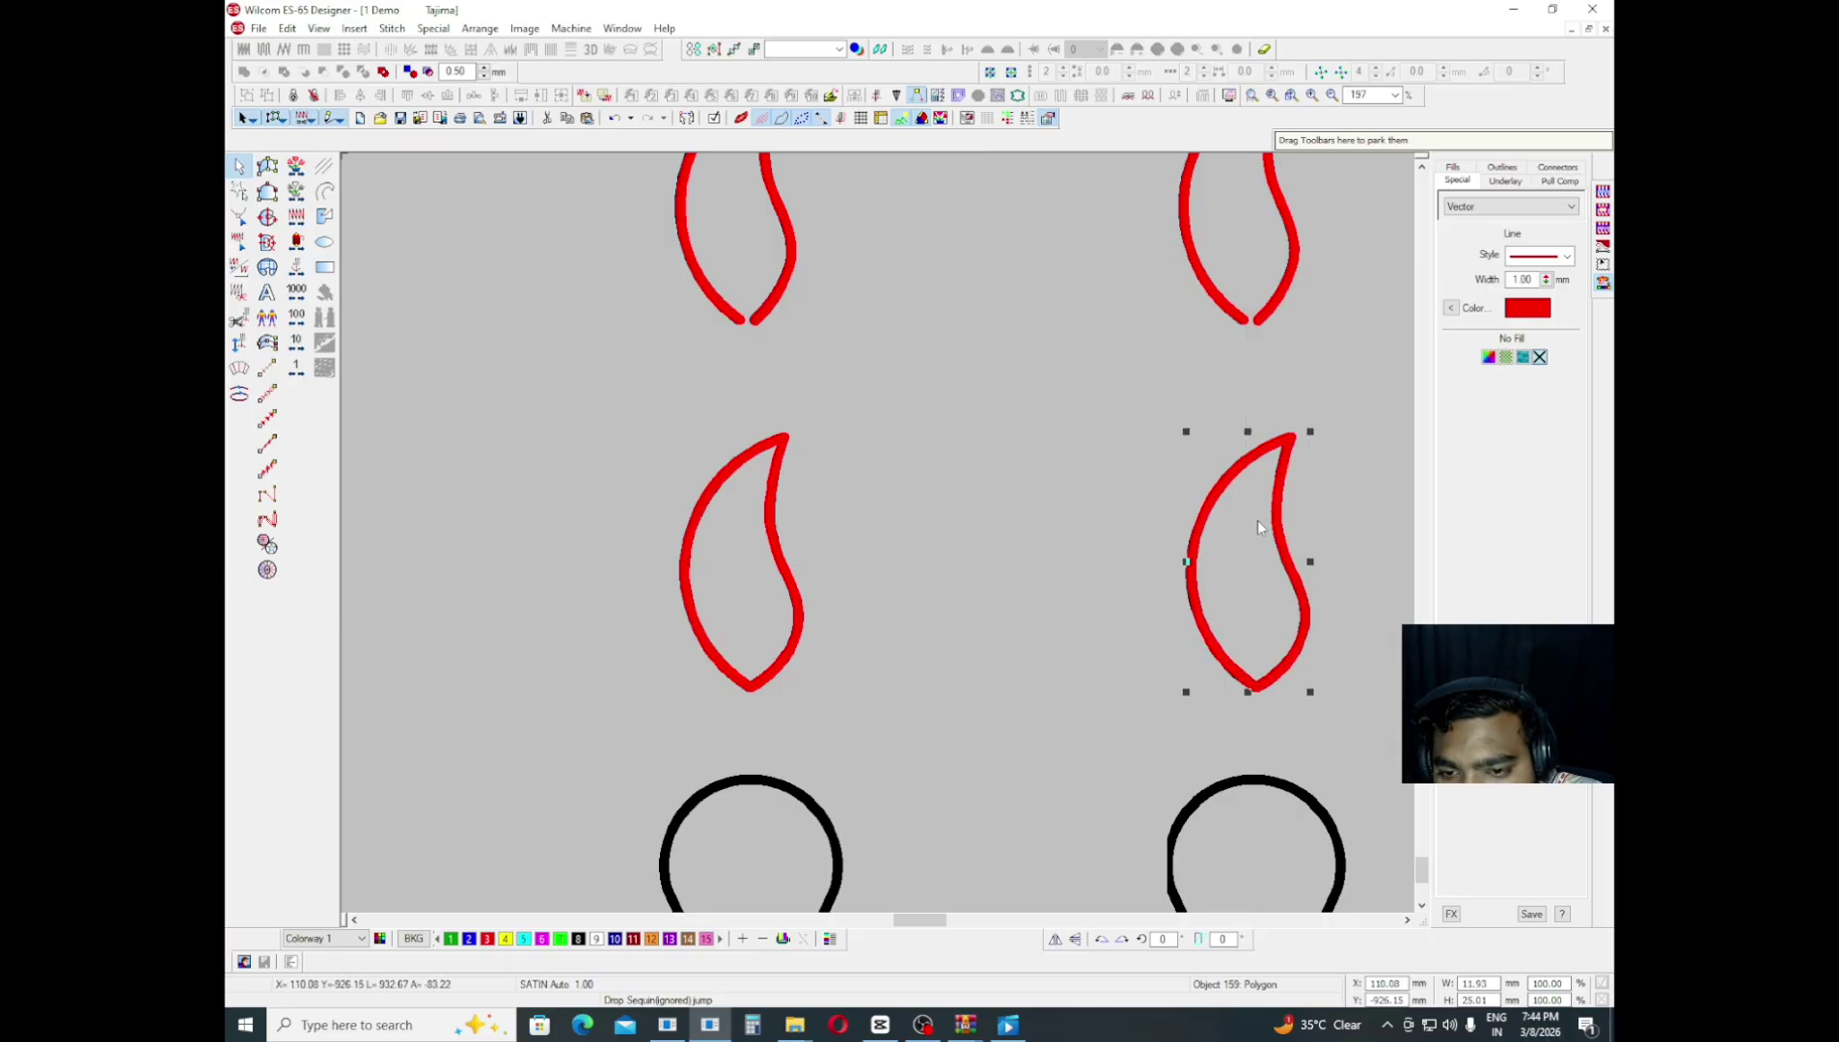
# - Copy the closed leaf outline onto the fifth template, nudge it left into alignment, and deselect it
pyautogui.hotkey('shift', 'z')
pyautogui.moveTo(1064, 546); pyautogui.dragTo(1134, 590)
pyautogui.press('b')
pyautogui.scroll(1, 808, 553)
pyautogui.press('Left')
pyautogui.press('Left')
pyautogui.press('Left')
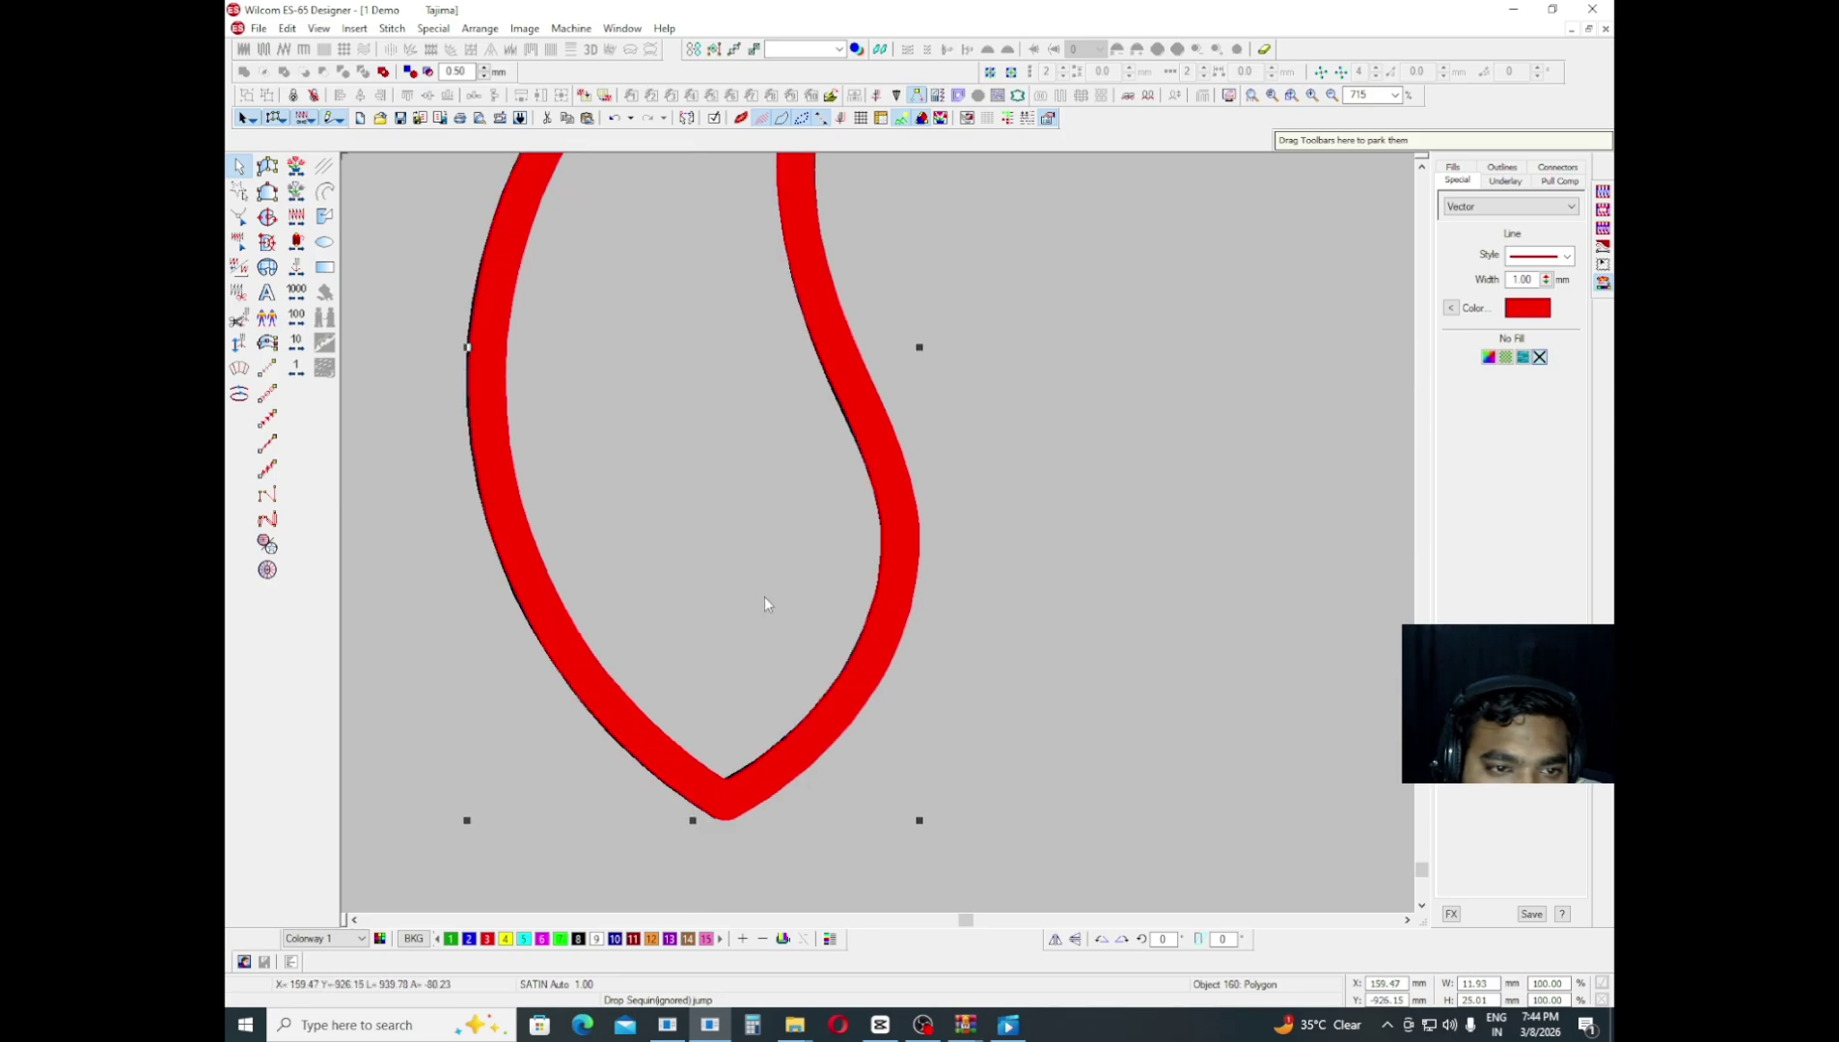
pyautogui.hotkey('shift', 'z')
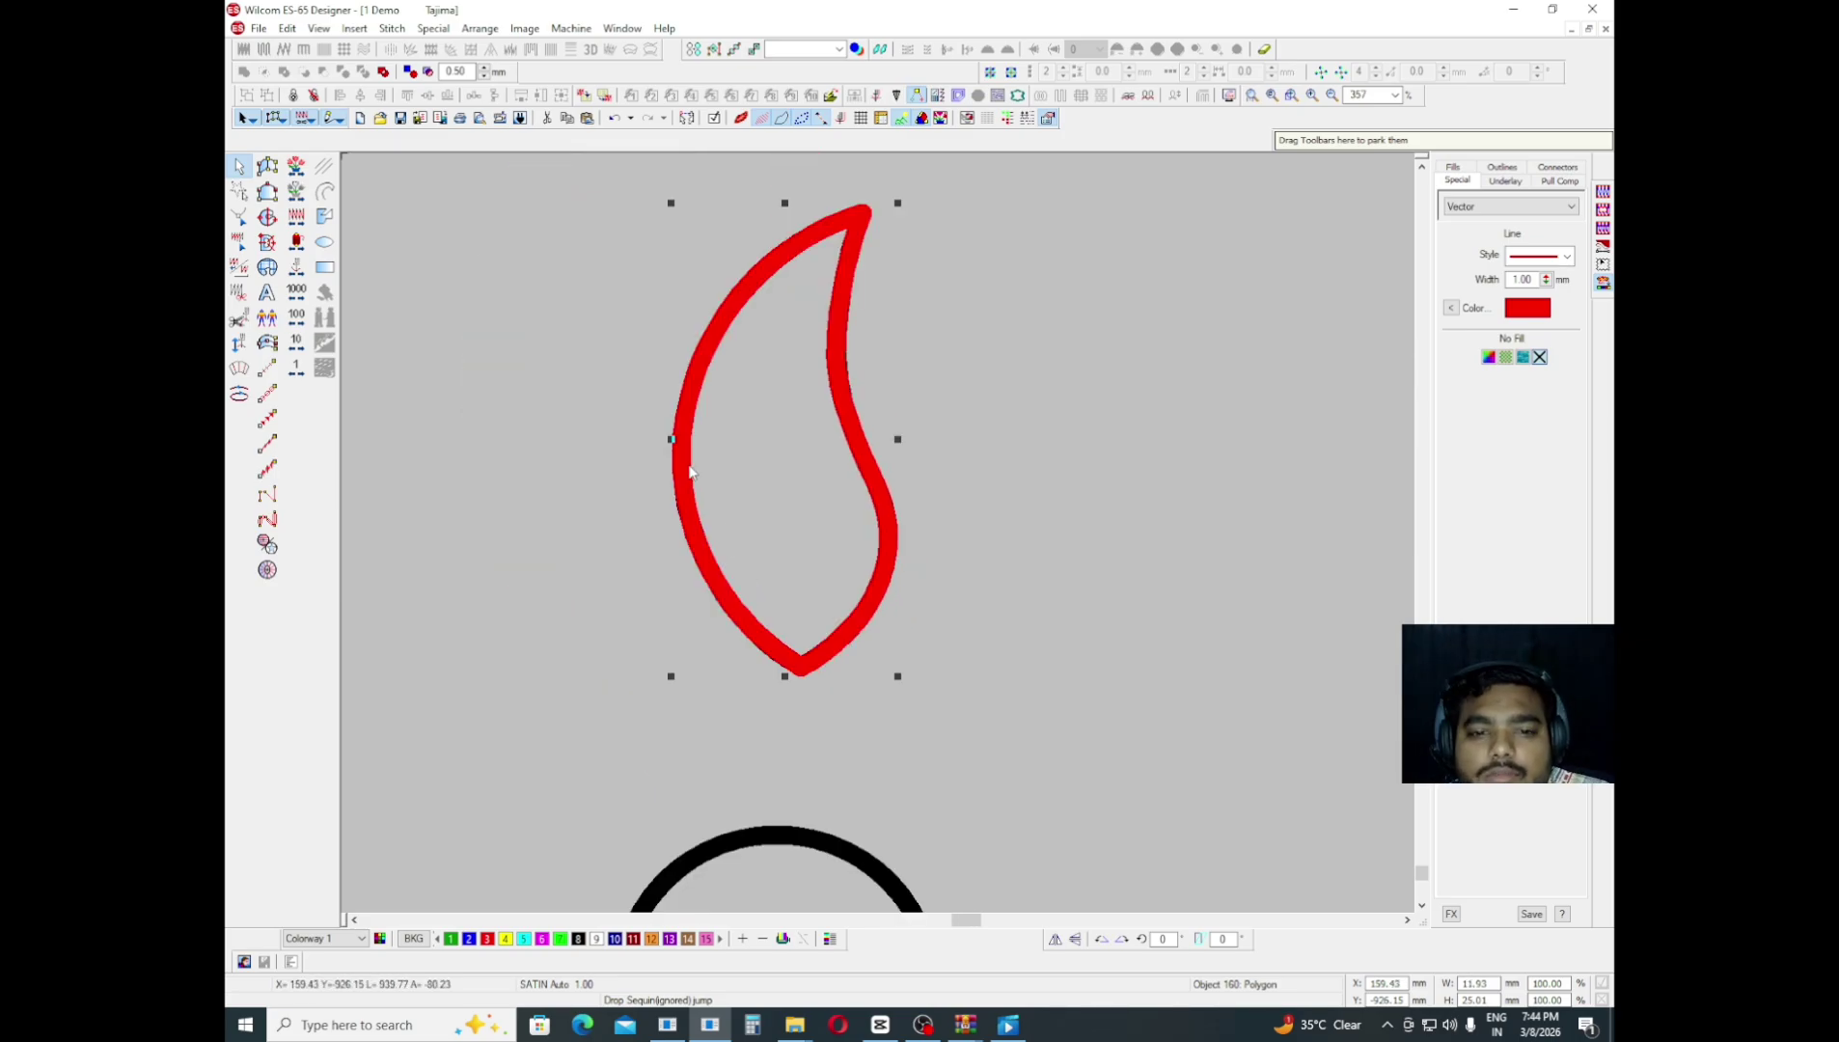
pyautogui.hotkey('shift', 'z')
pyautogui.hotkey('shift', 'z')
pyautogui.hotkey('shift', 'z')
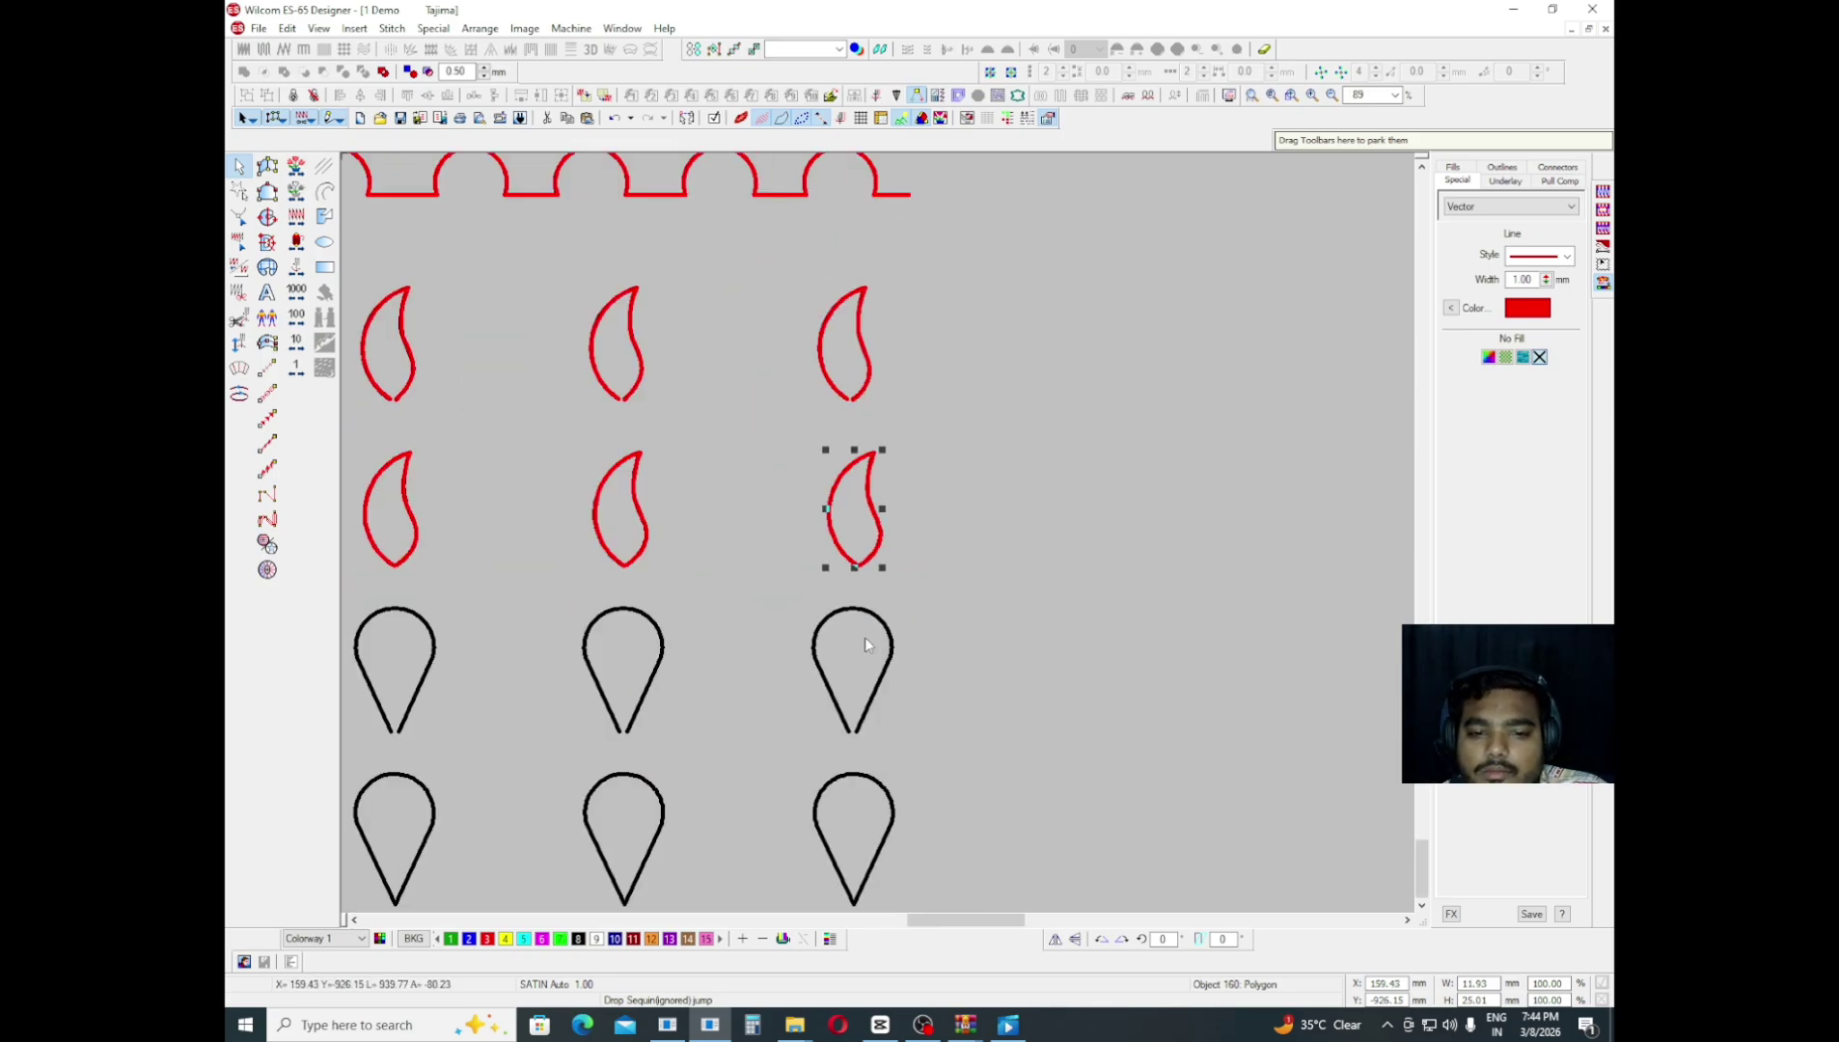
pyautogui.press('Escape')
# - Examine the first open black teardrop shape in the row below the closed red leaves
pyautogui.press('z')
pyautogui.press('p')
pyautogui.moveTo(380, 561); pyautogui.dragTo(628, 532)
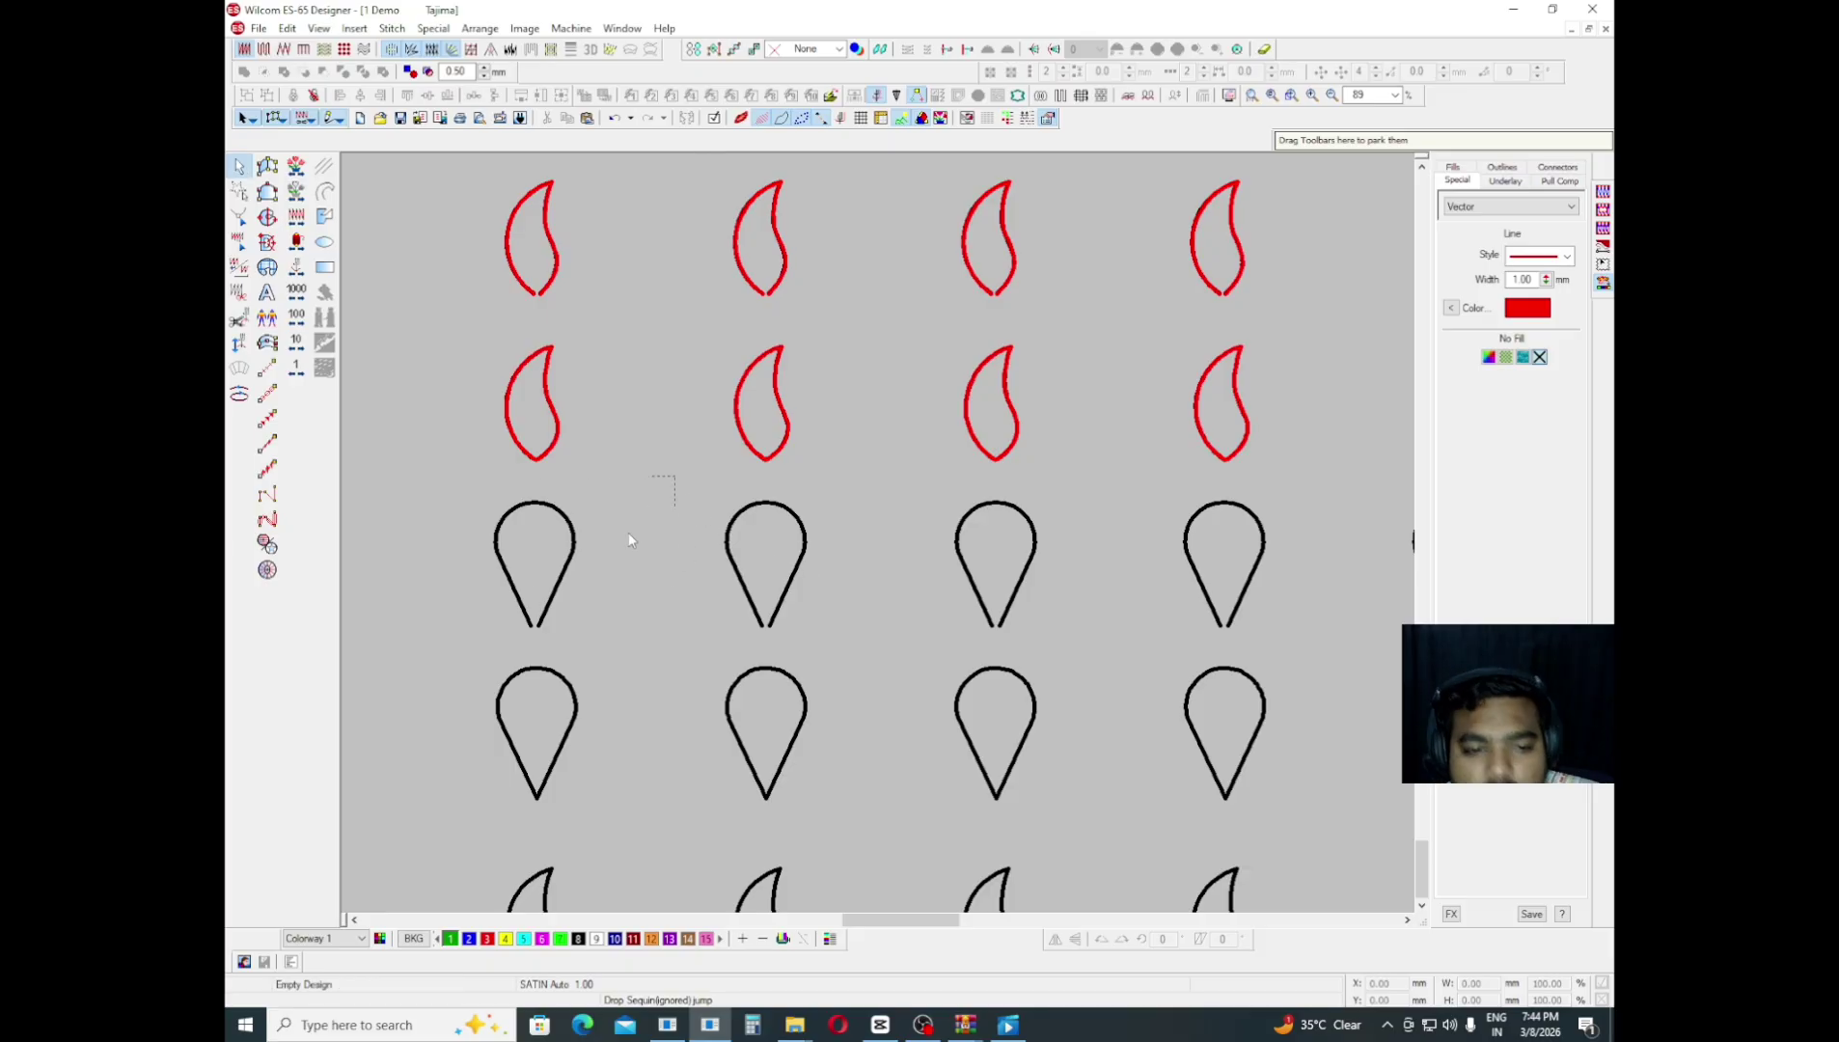
pyautogui.press('z')
pyautogui.moveTo(677, 476); pyautogui.dragTo(925, 496)
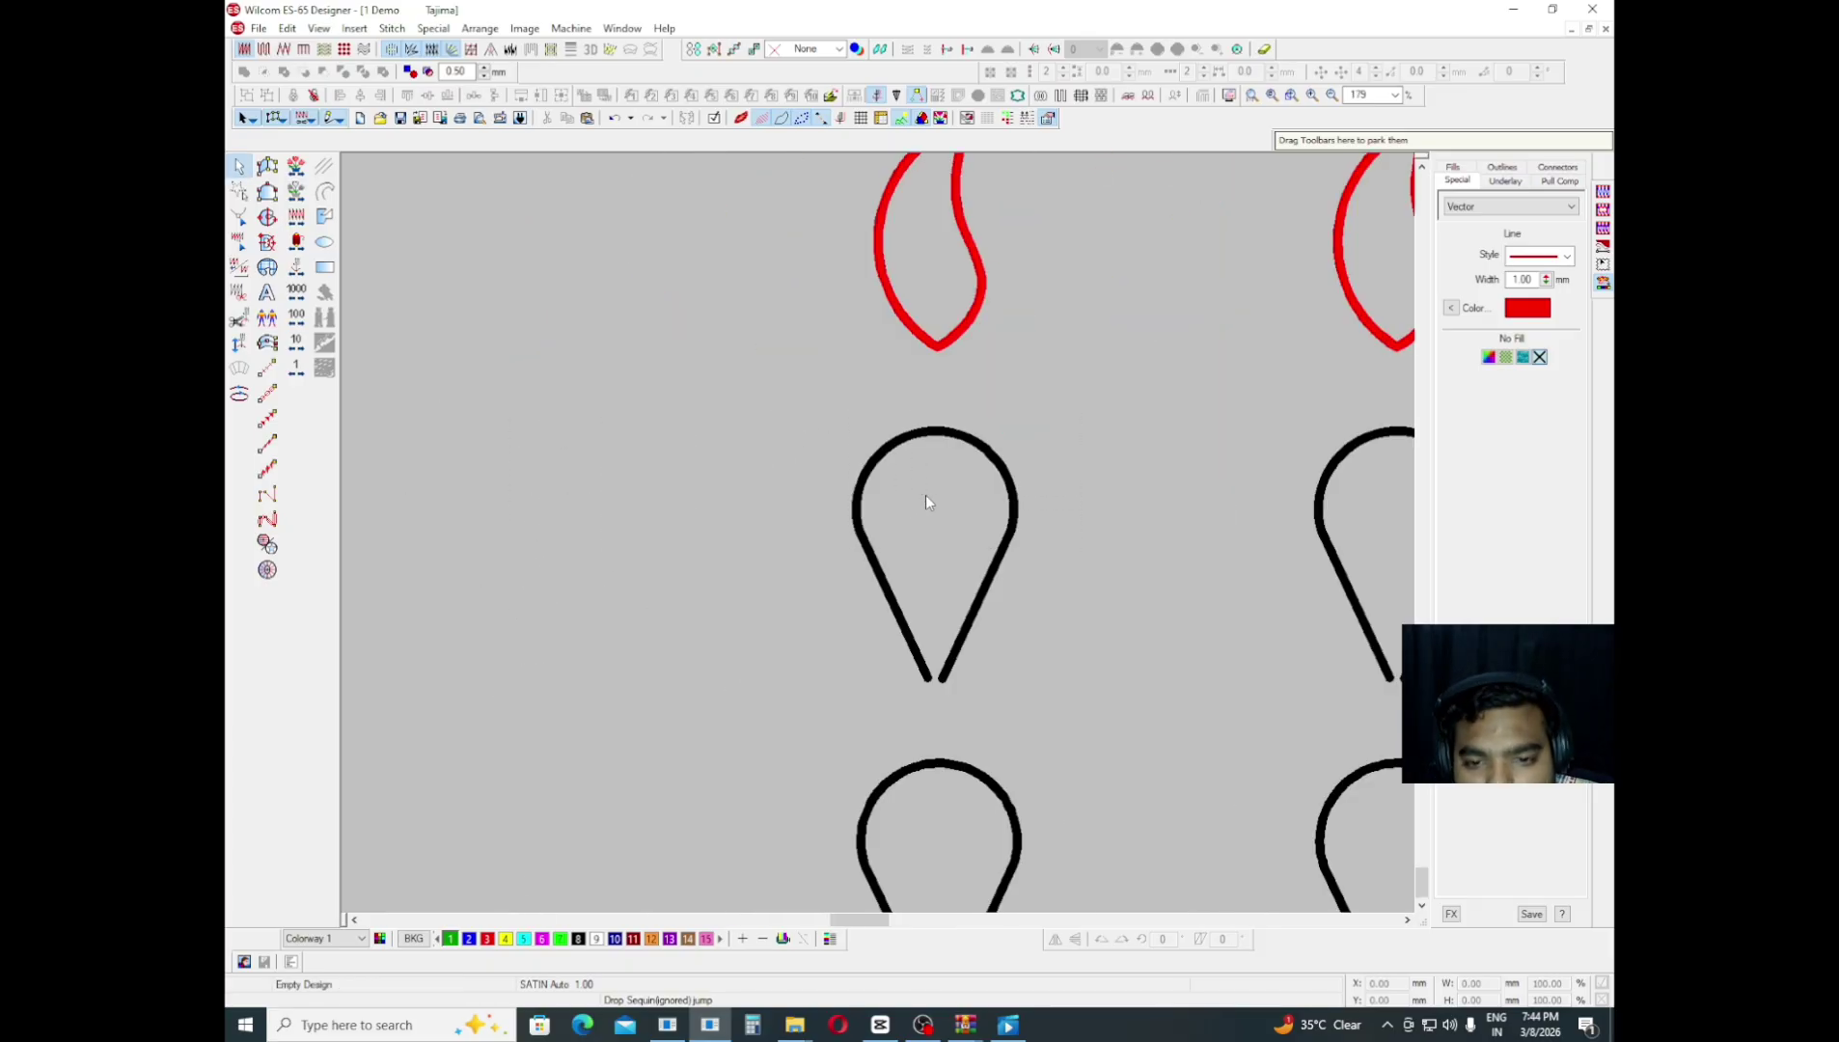
pyautogui.press('z')
pyautogui.scroll(-2, 1027, 561)
pyautogui.hotkey('shift', 'z')
pyautogui.press('p')
pyautogui.moveTo(1326, 591); pyautogui.dragTo(1050, 534)
pyautogui.press('z')
pyautogui.scroll(2, 794, 563)
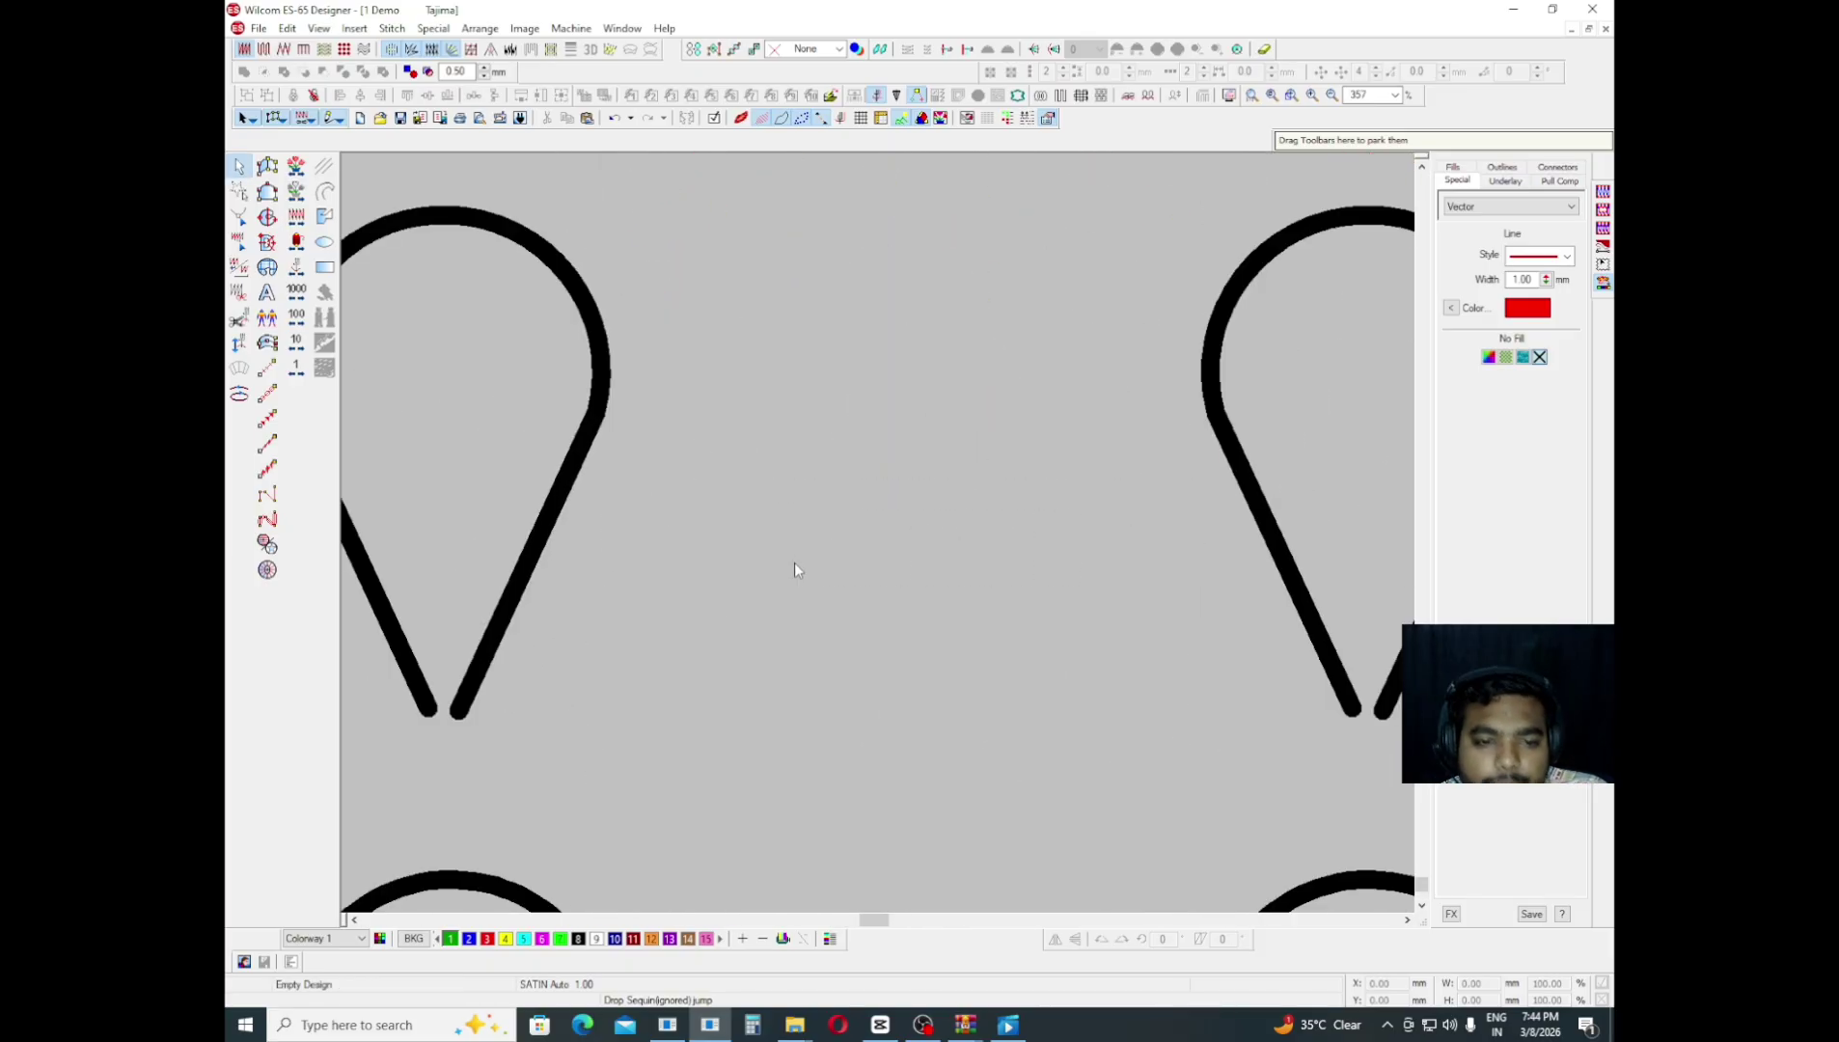
pyautogui.press('p')
pyautogui.moveTo(941, 562); pyautogui.dragTo(576, 526)
pyautogui.hotkey('shift', 'z')
pyautogui.press('z')
pyautogui.scroll(2, 988, 467)
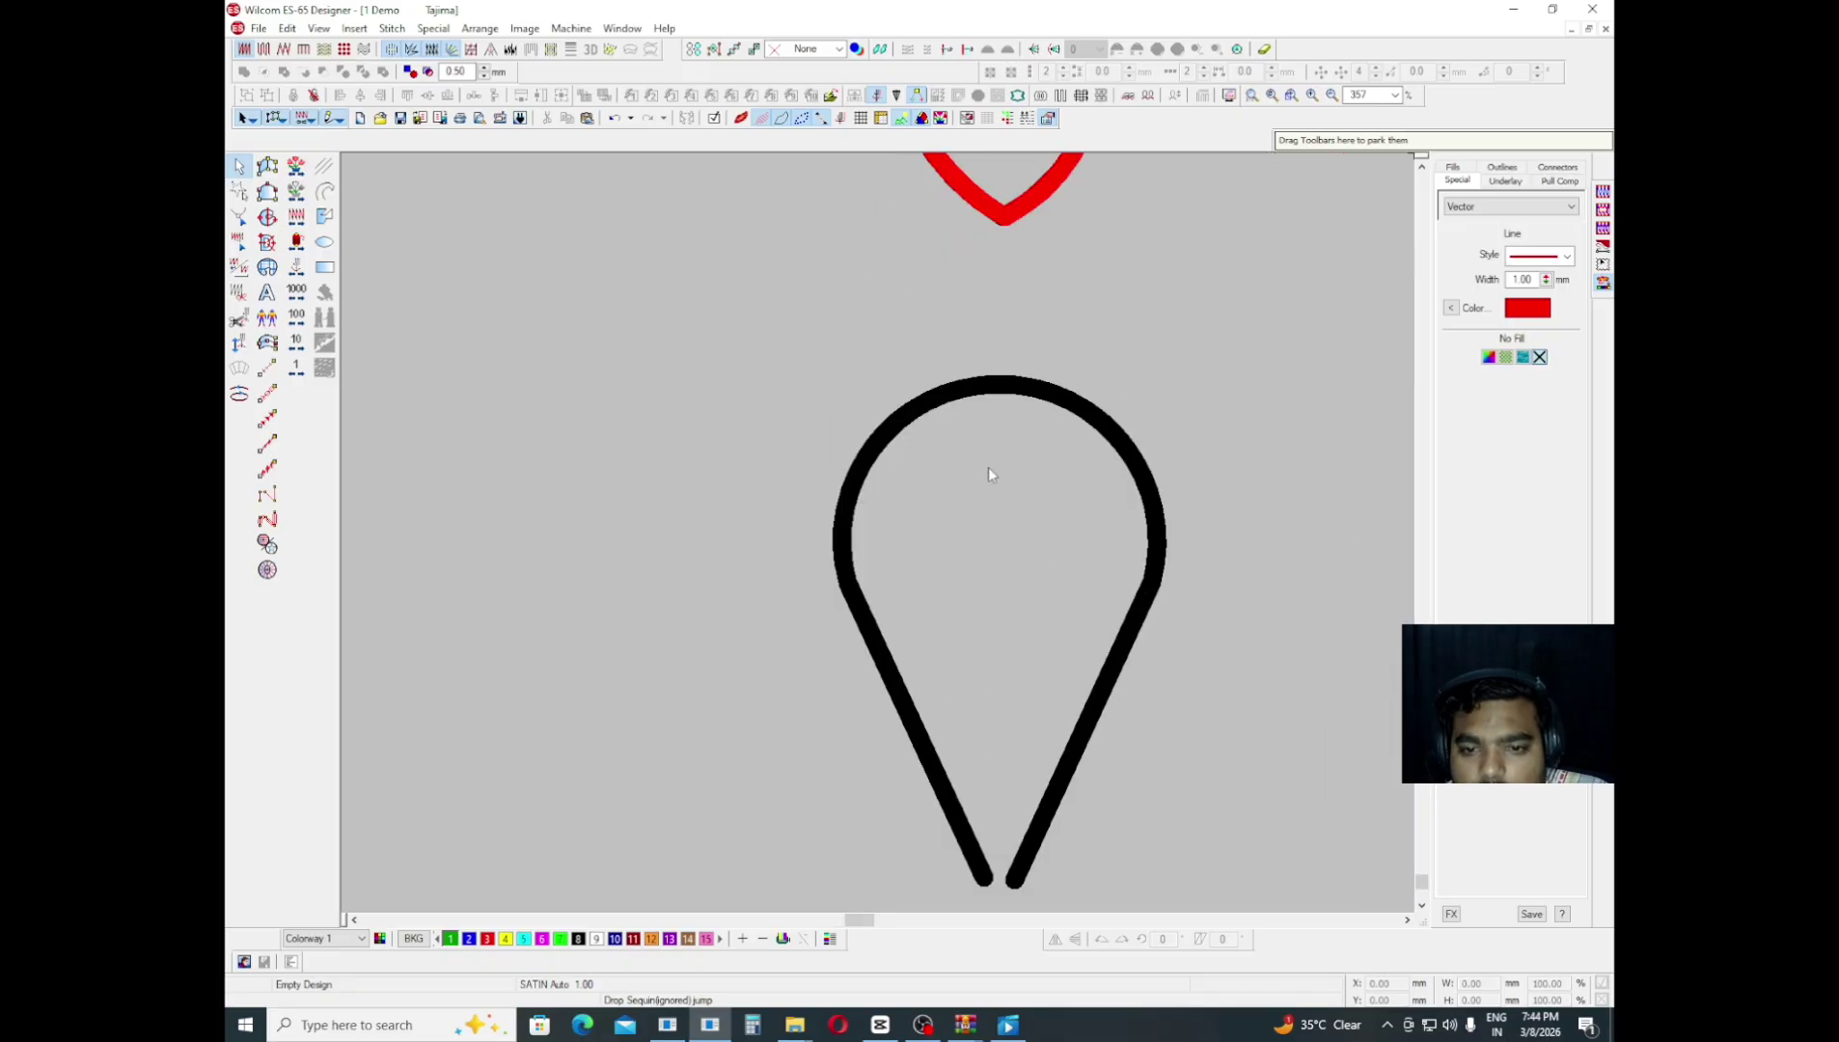
# - Compare the first open teardrop template with the closed teardrops below and the surrounding leaf and scallop rows
pyautogui.press('p')
pyautogui.moveTo(988, 467); pyautogui.dragTo(974, 500)
pyautogui.moveTo(965, 529); pyautogui.dragTo(678, 640)
pyautogui.hotkey('shift', 'z')
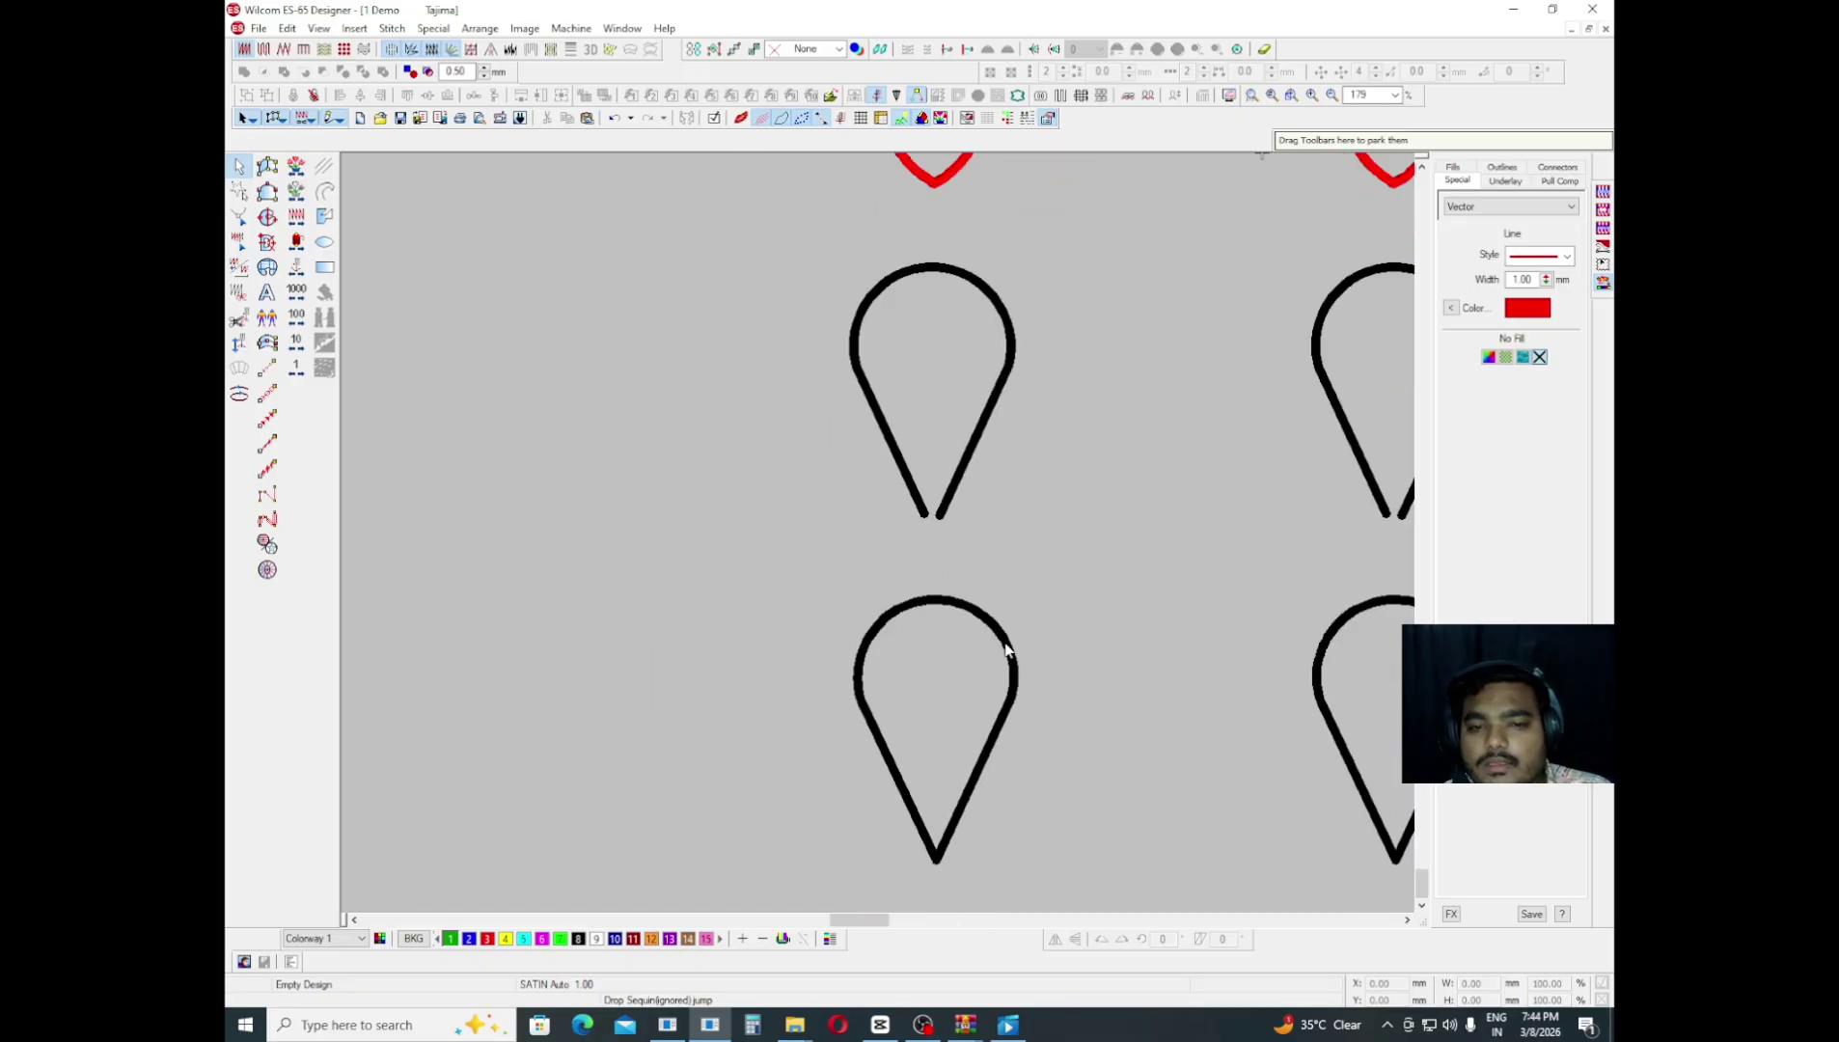
pyautogui.scroll(1, 993, 637)
pyautogui.press('z')
pyautogui.hscroll(3, 1004, 439)
pyautogui.hotkey('shift', 'z')
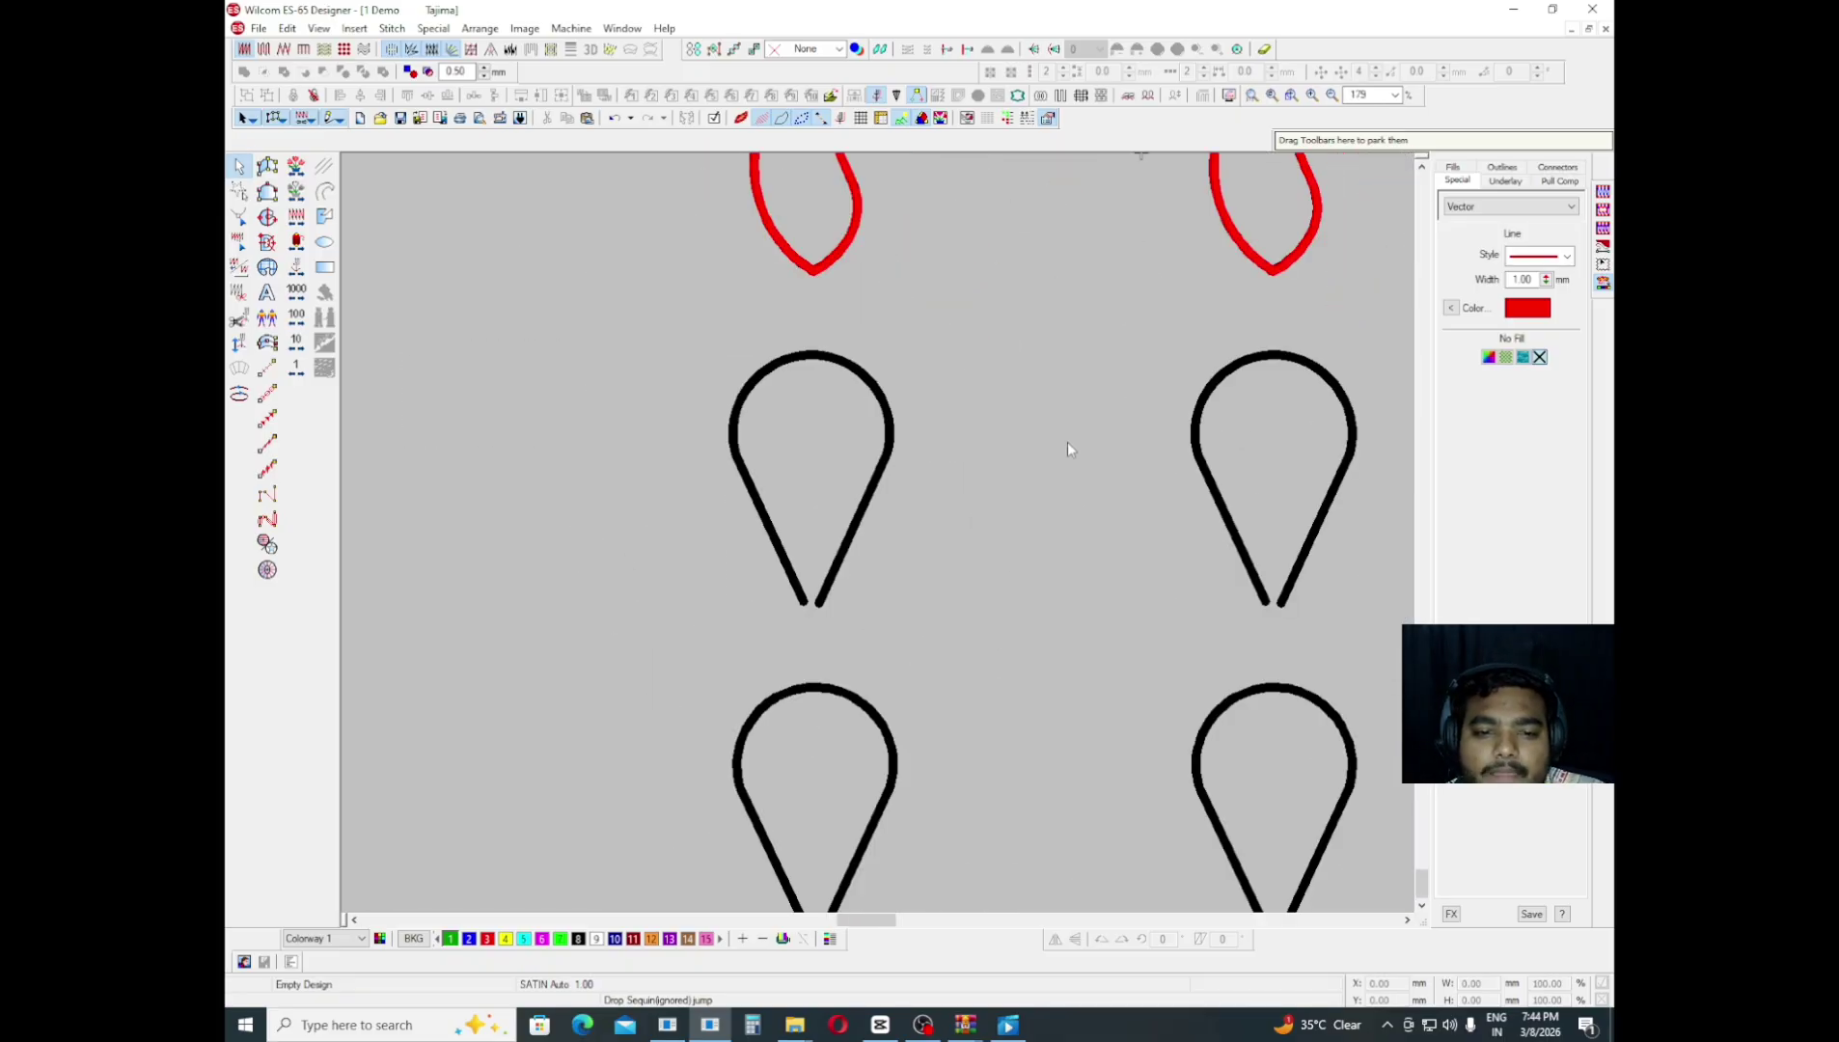
pyautogui.press('z')
pyautogui.scroll(1, 738, 551)
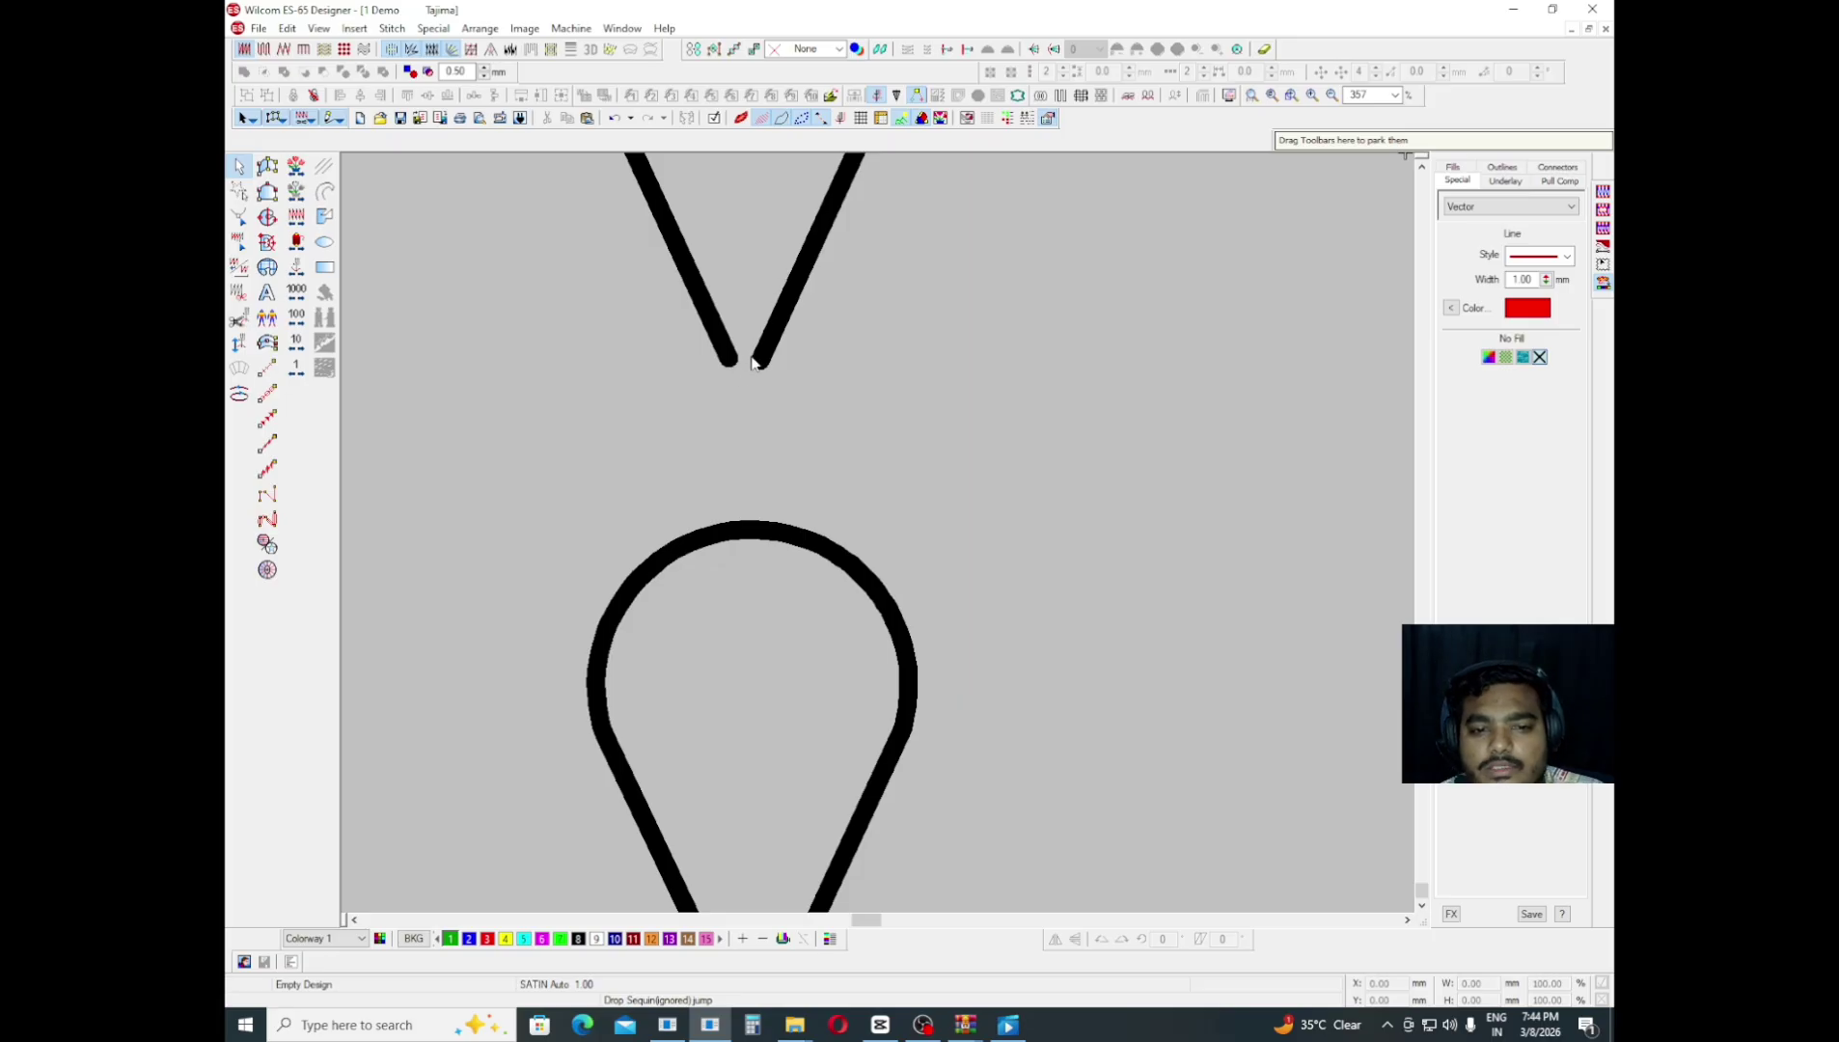
pyautogui.scroll(1, 731, 369)
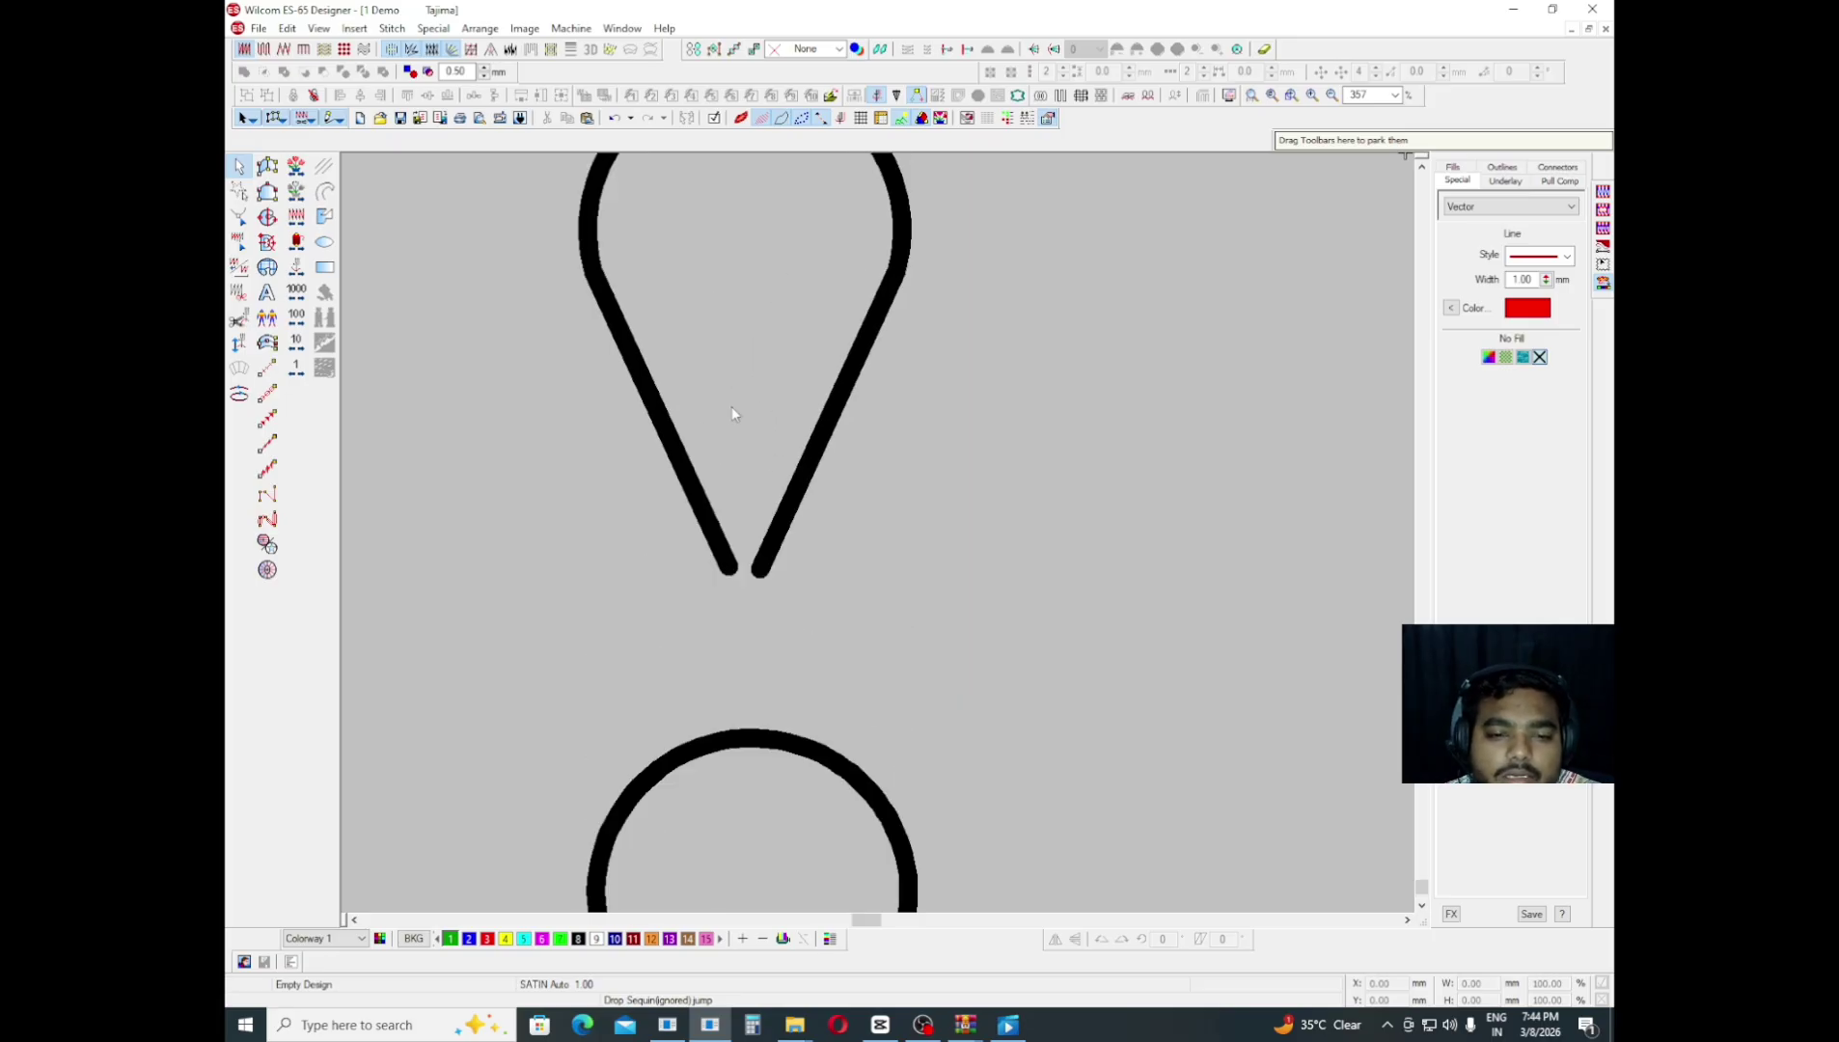
pyautogui.scroll(2, 743, 434)
pyautogui.hotkey('shift', 'z')
pyautogui.scroll(1, 828, 444)
pyautogui.press('z')
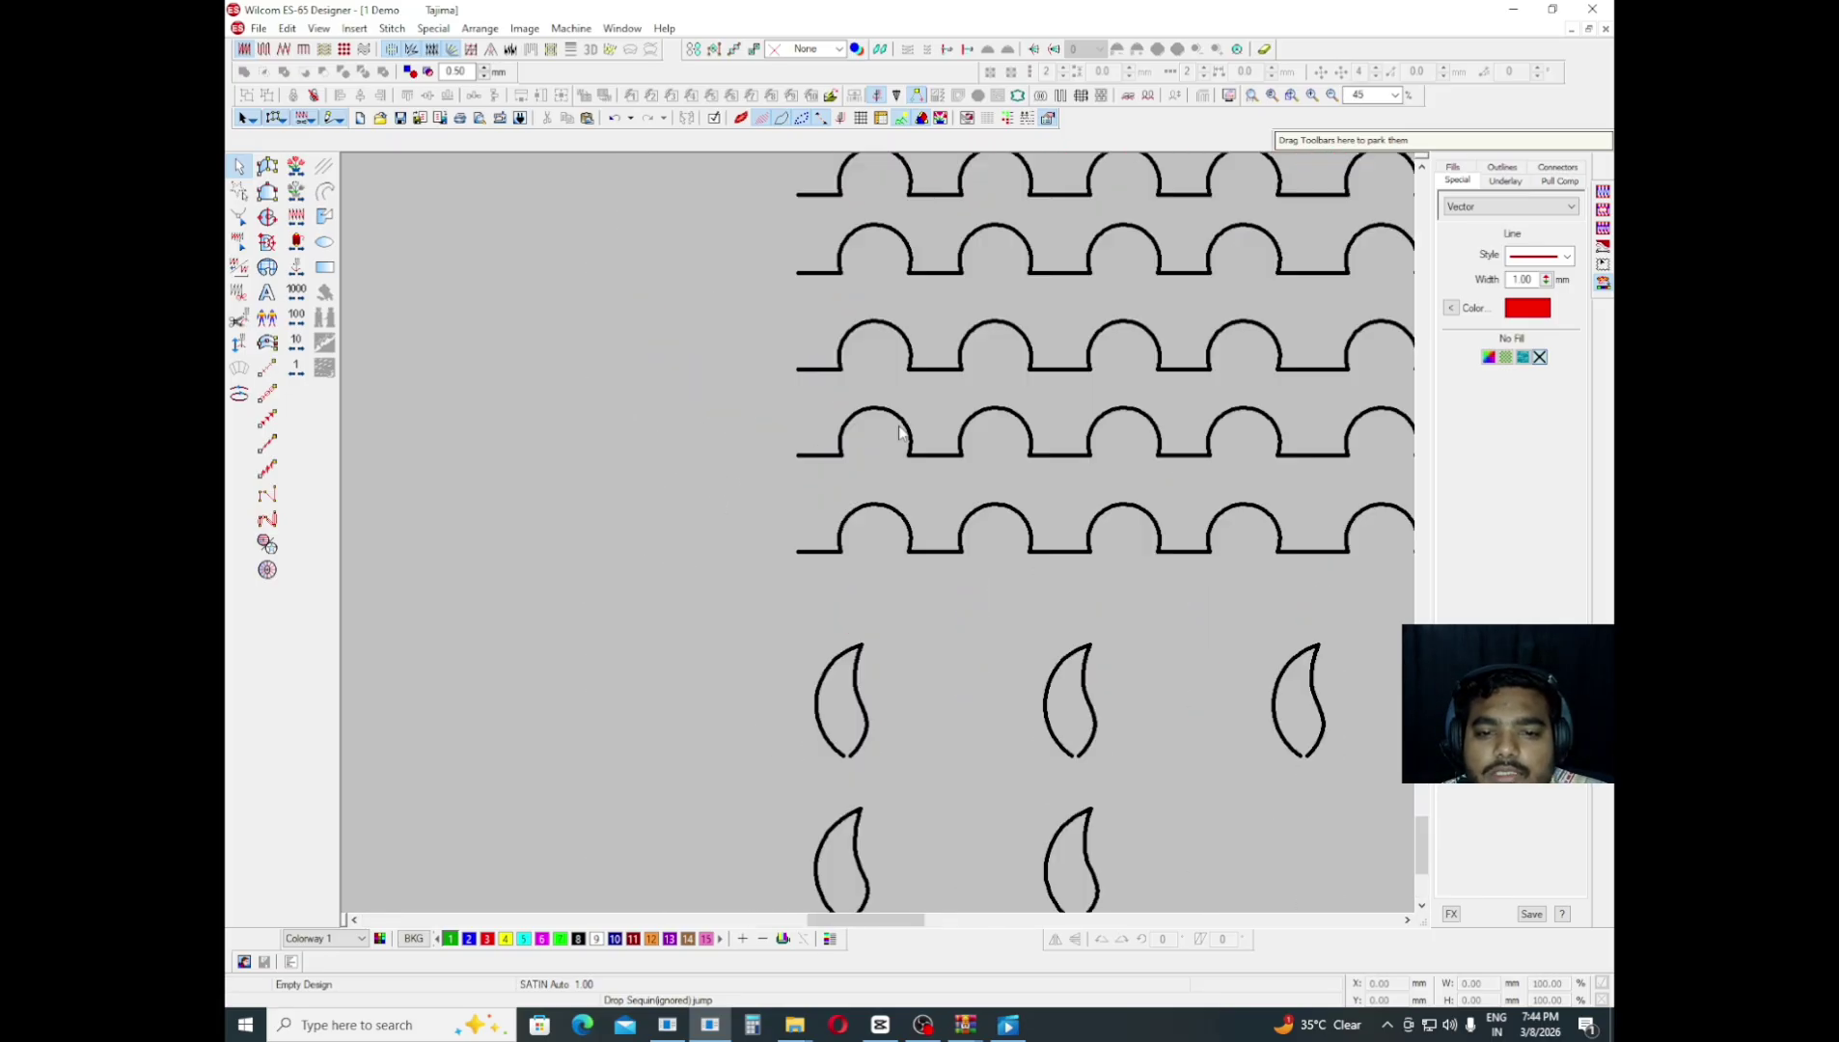
pyautogui.scroll(-1, 844, 492)
pyautogui.press('z')
pyautogui.scroll(-2, 822, 561)
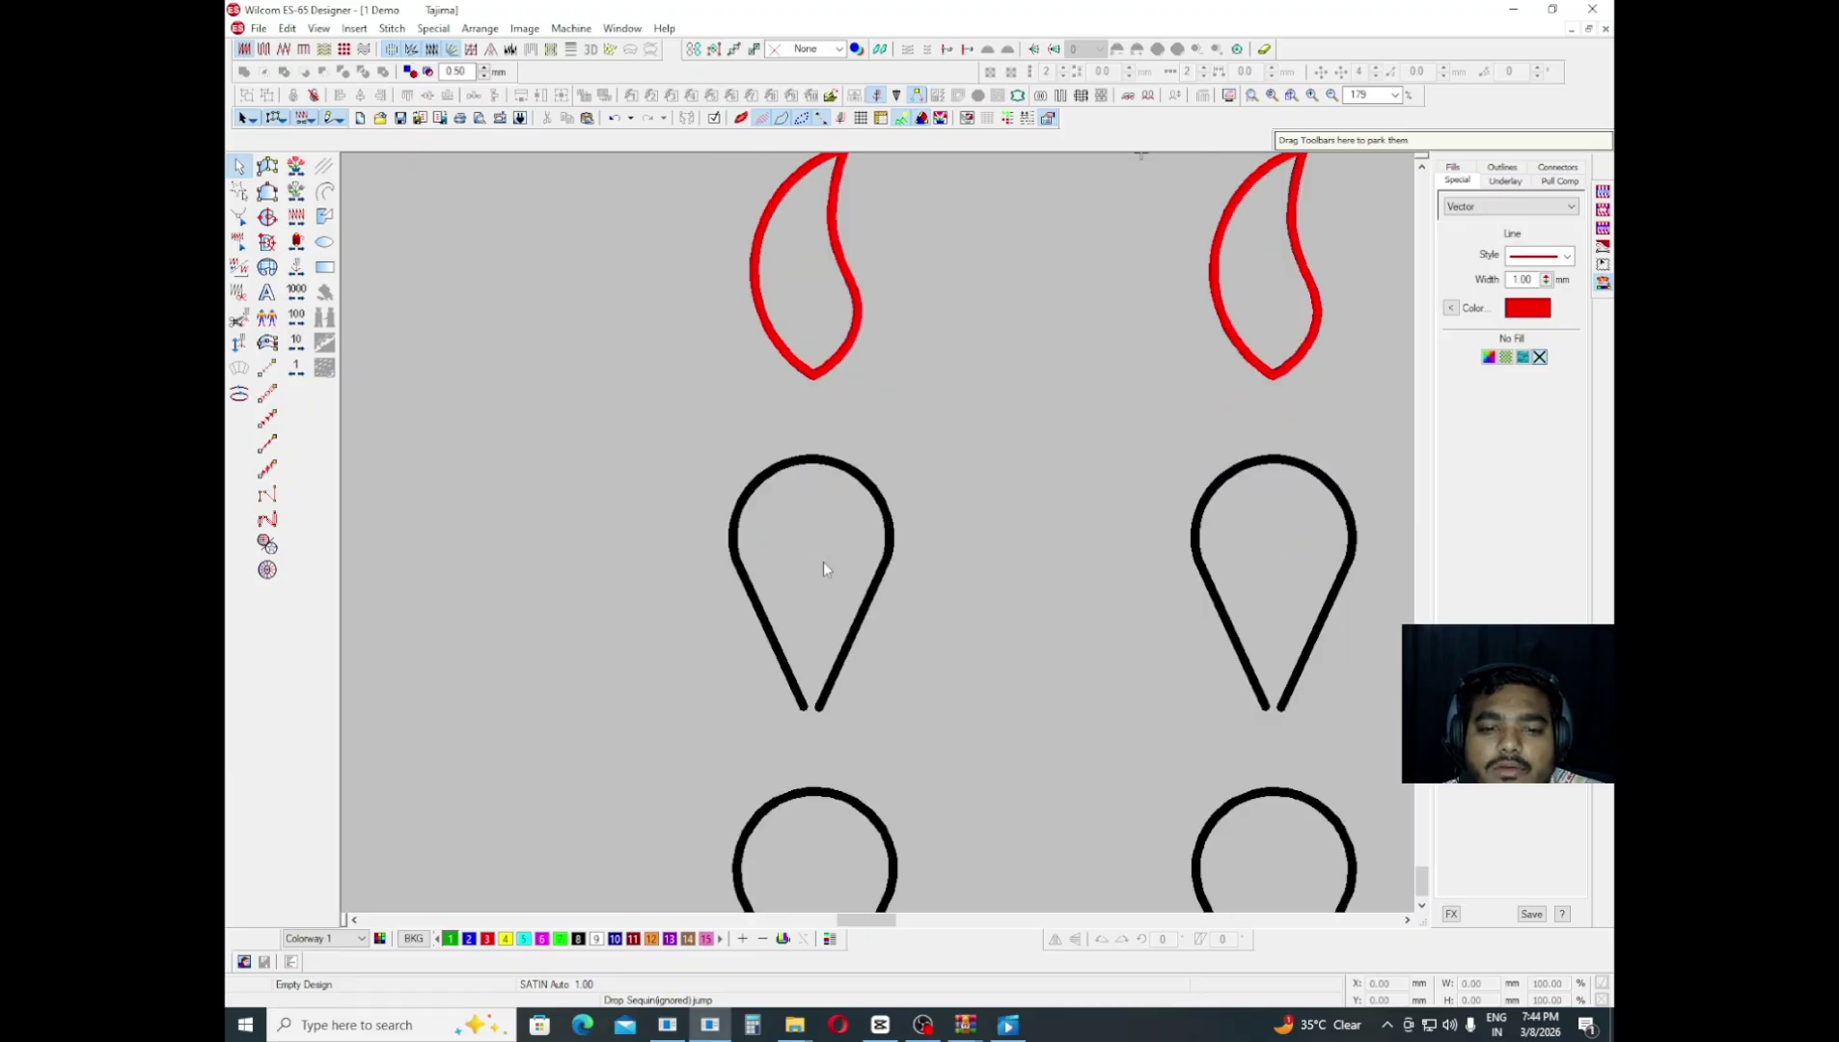
pyautogui.press('z')
pyautogui.hotkey('shift', 'z')
pyautogui.scroll(-4, 779, 538)
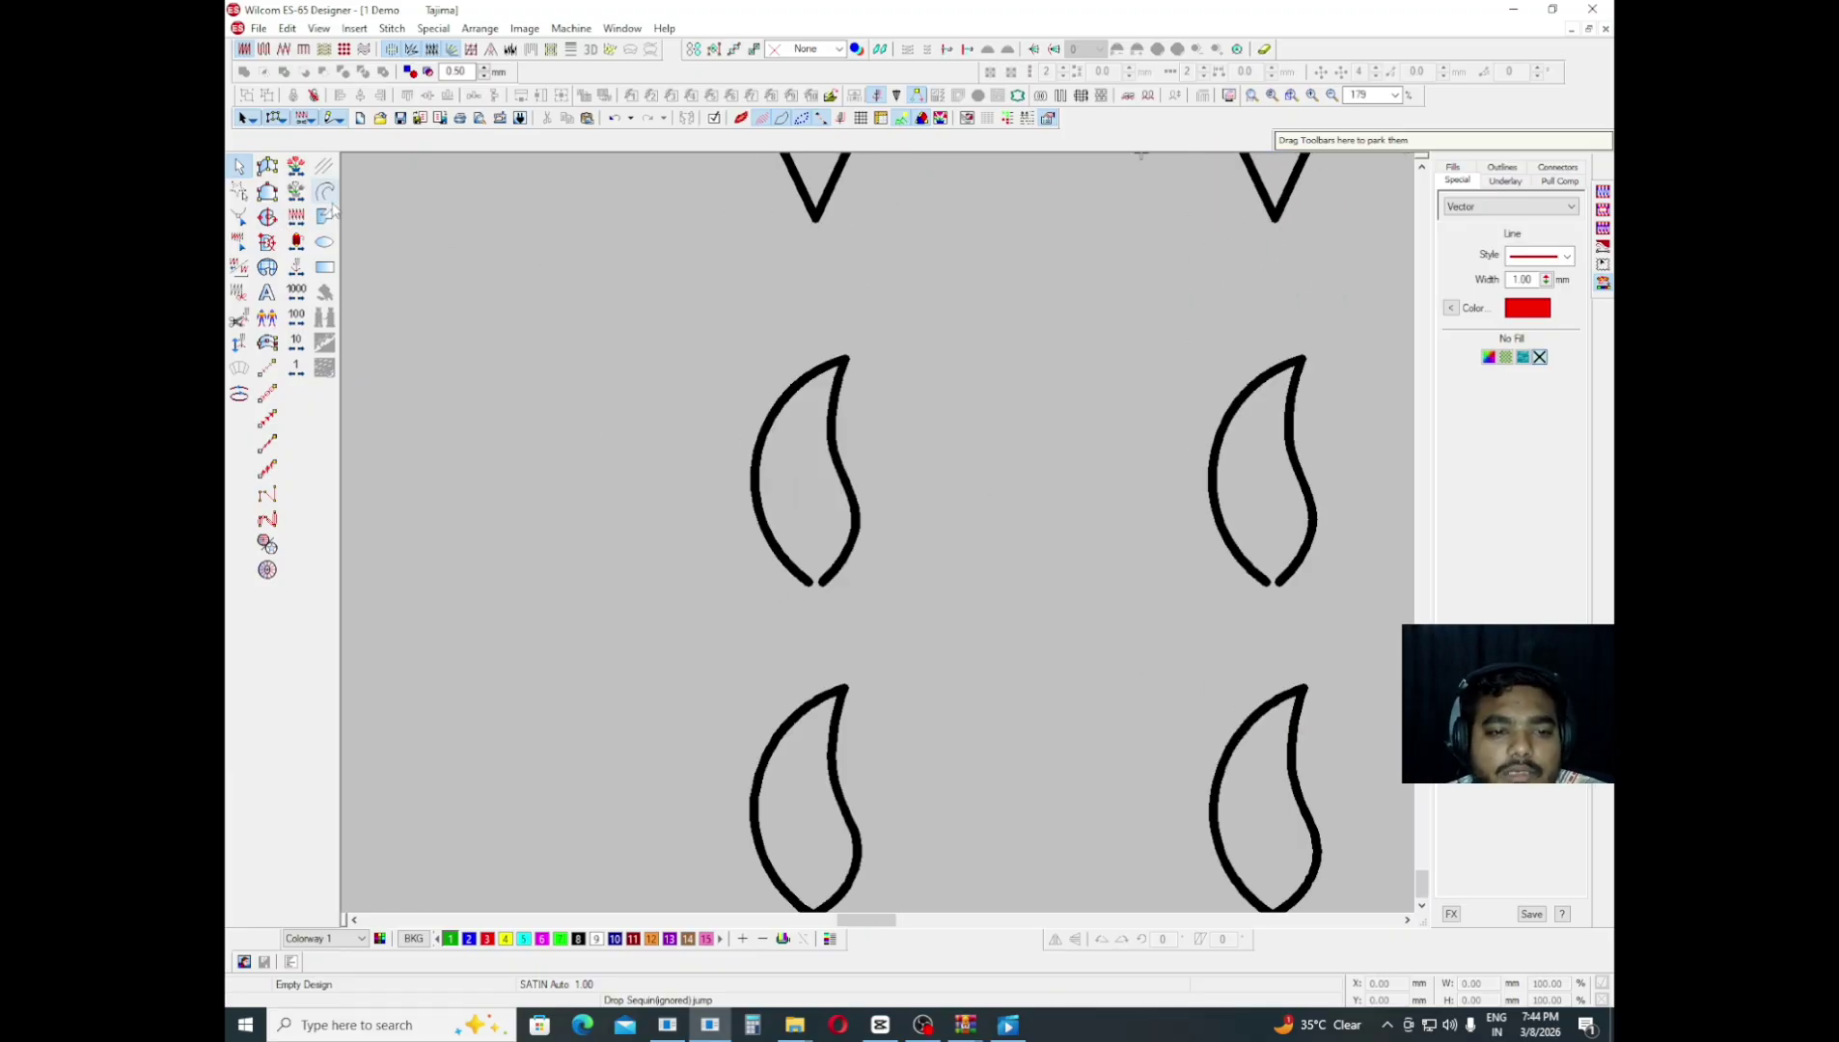
pyautogui.scroll(-1, 804, 468)
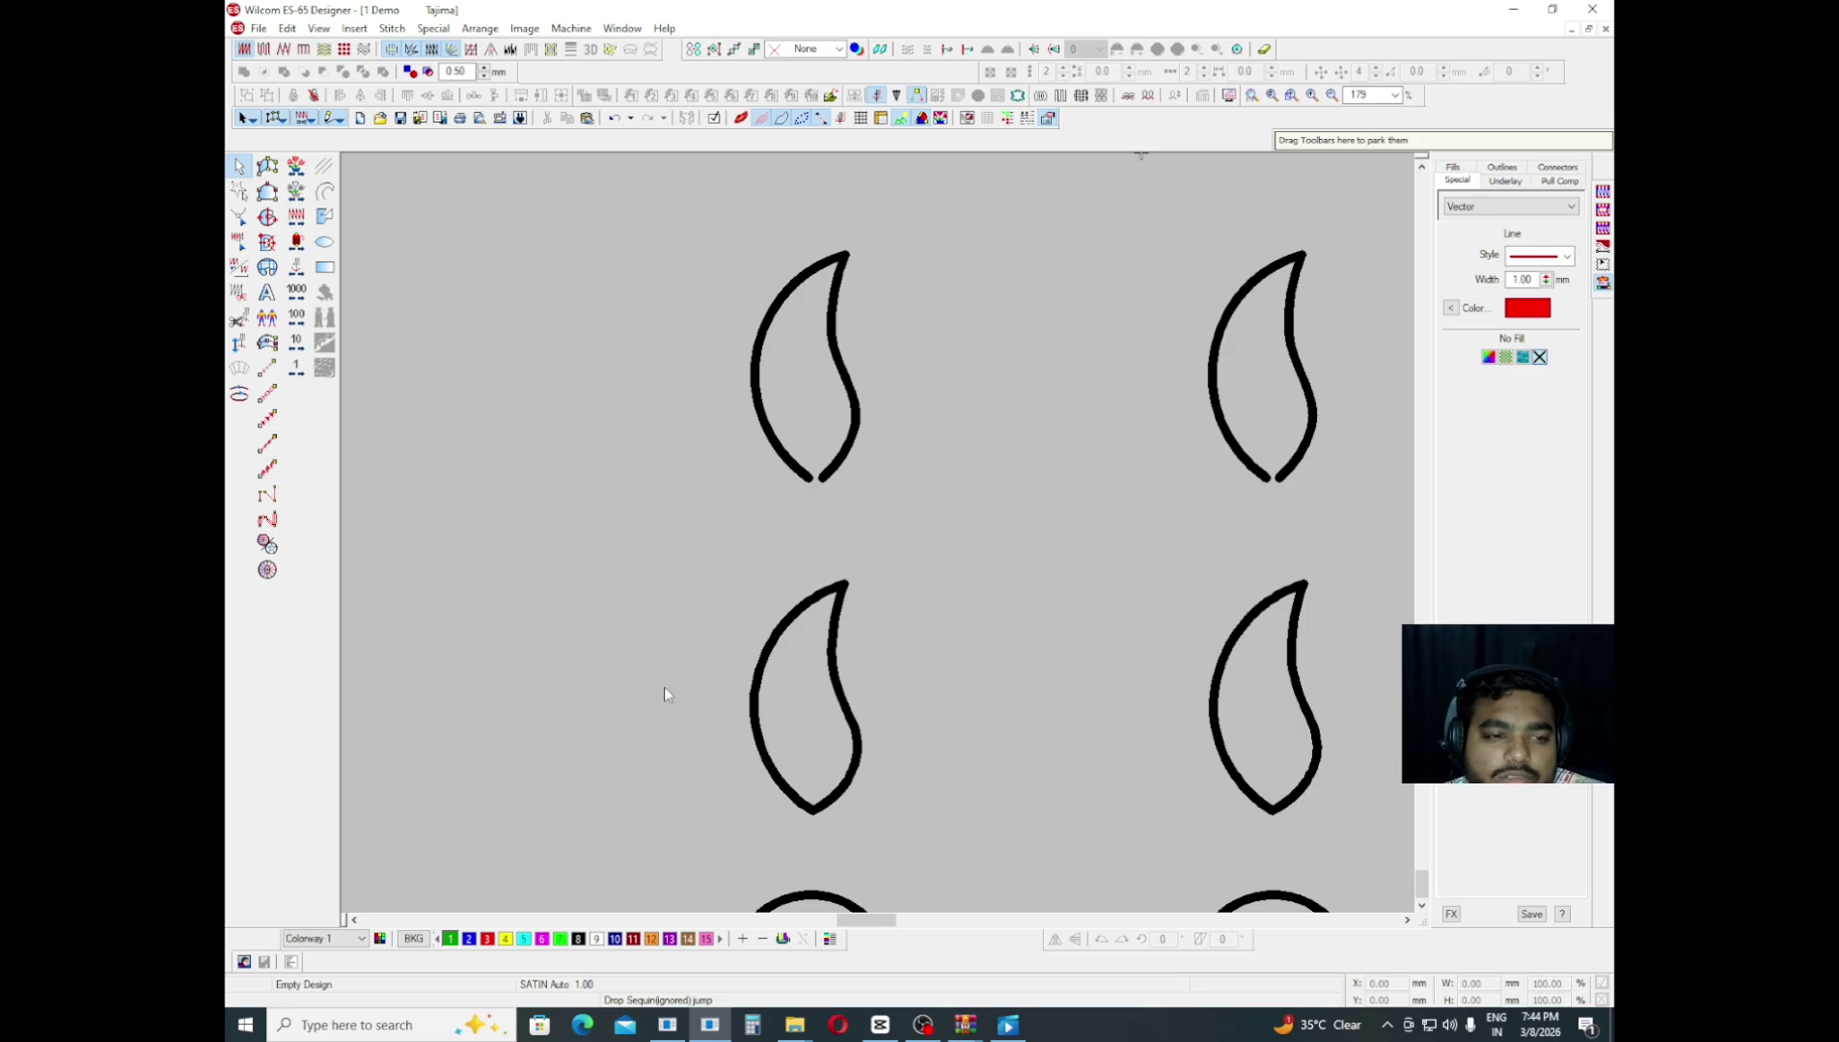
pyautogui.scroll(-5, 889, 459)
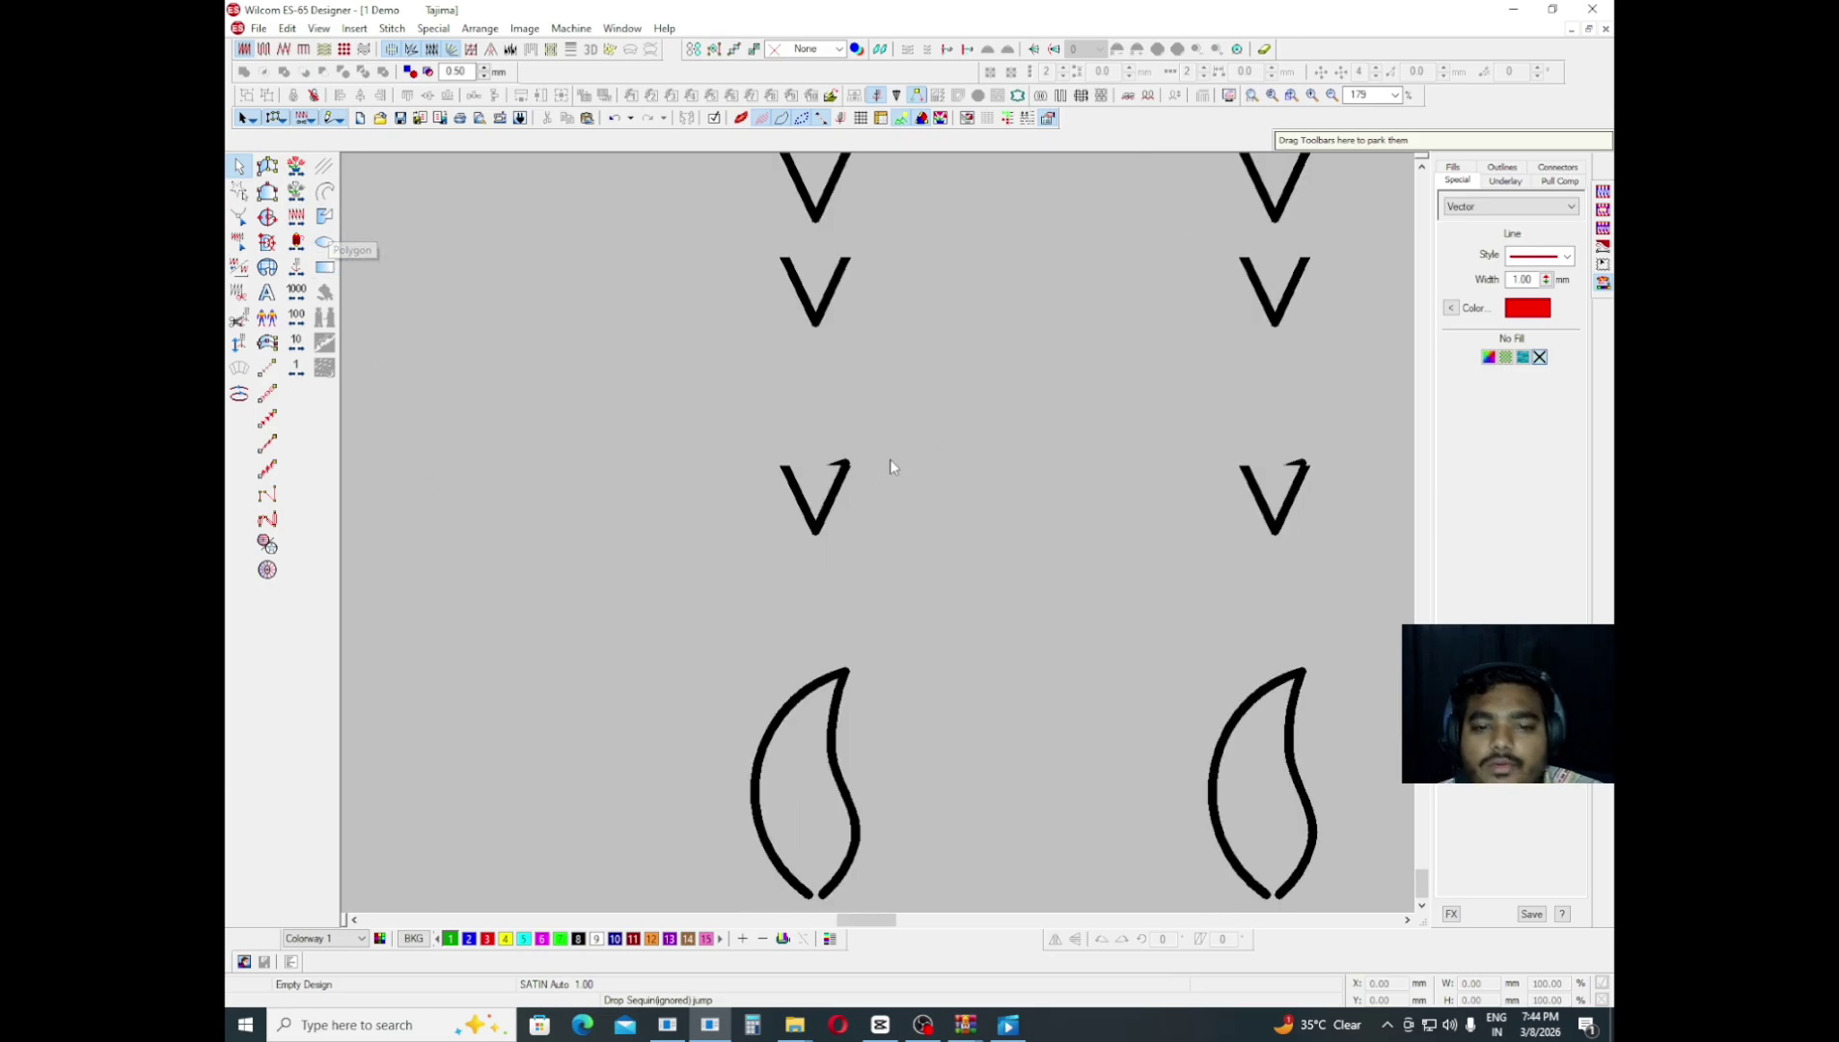
pyautogui.scroll(1, 858, 459)
pyautogui.press('z')
pyautogui.scroll(-2, 891, 468)
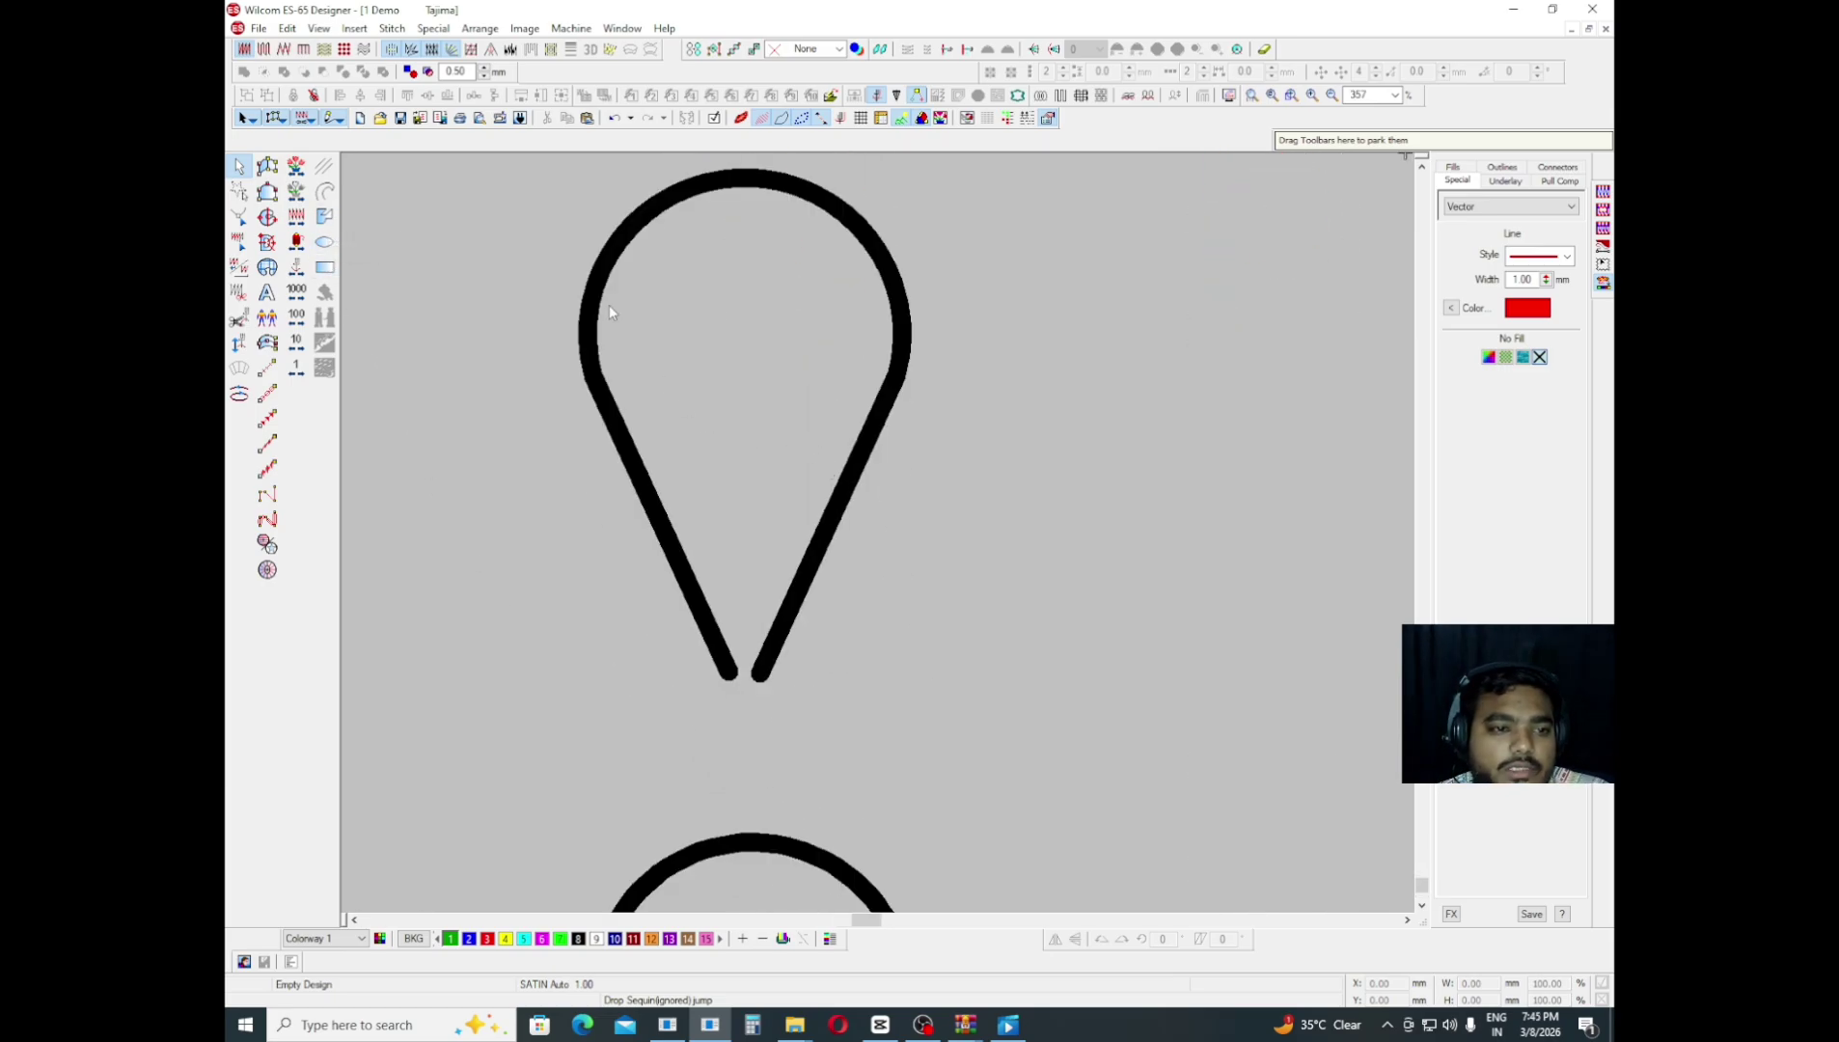
# - Start a red vector outline on the first open teardrop, tracing its straight left side from the lower end up to the arc
pyautogui.press('Escape')
pyautogui.click(328, 195)
pyautogui.scroll(-2, 754, 659)
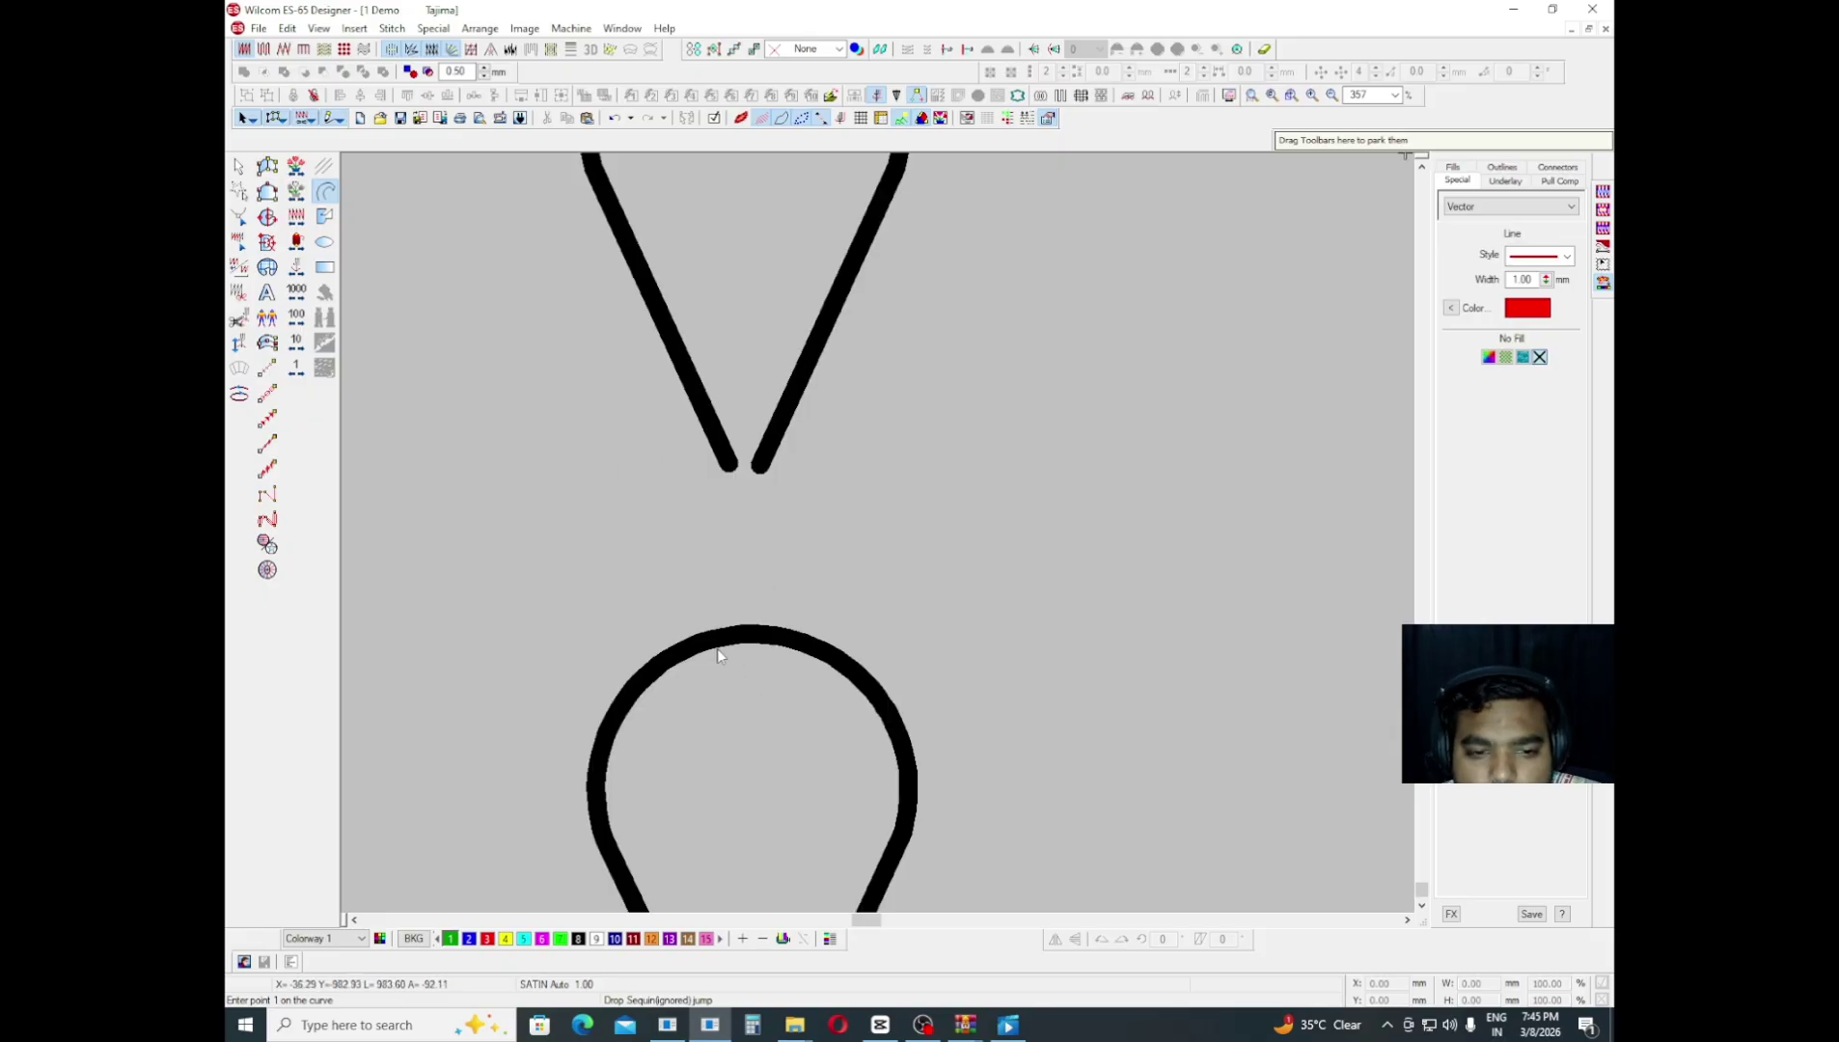
pyautogui.press('z')
pyautogui.click(582, 615)
pyautogui.scroll(3, 462, 243)
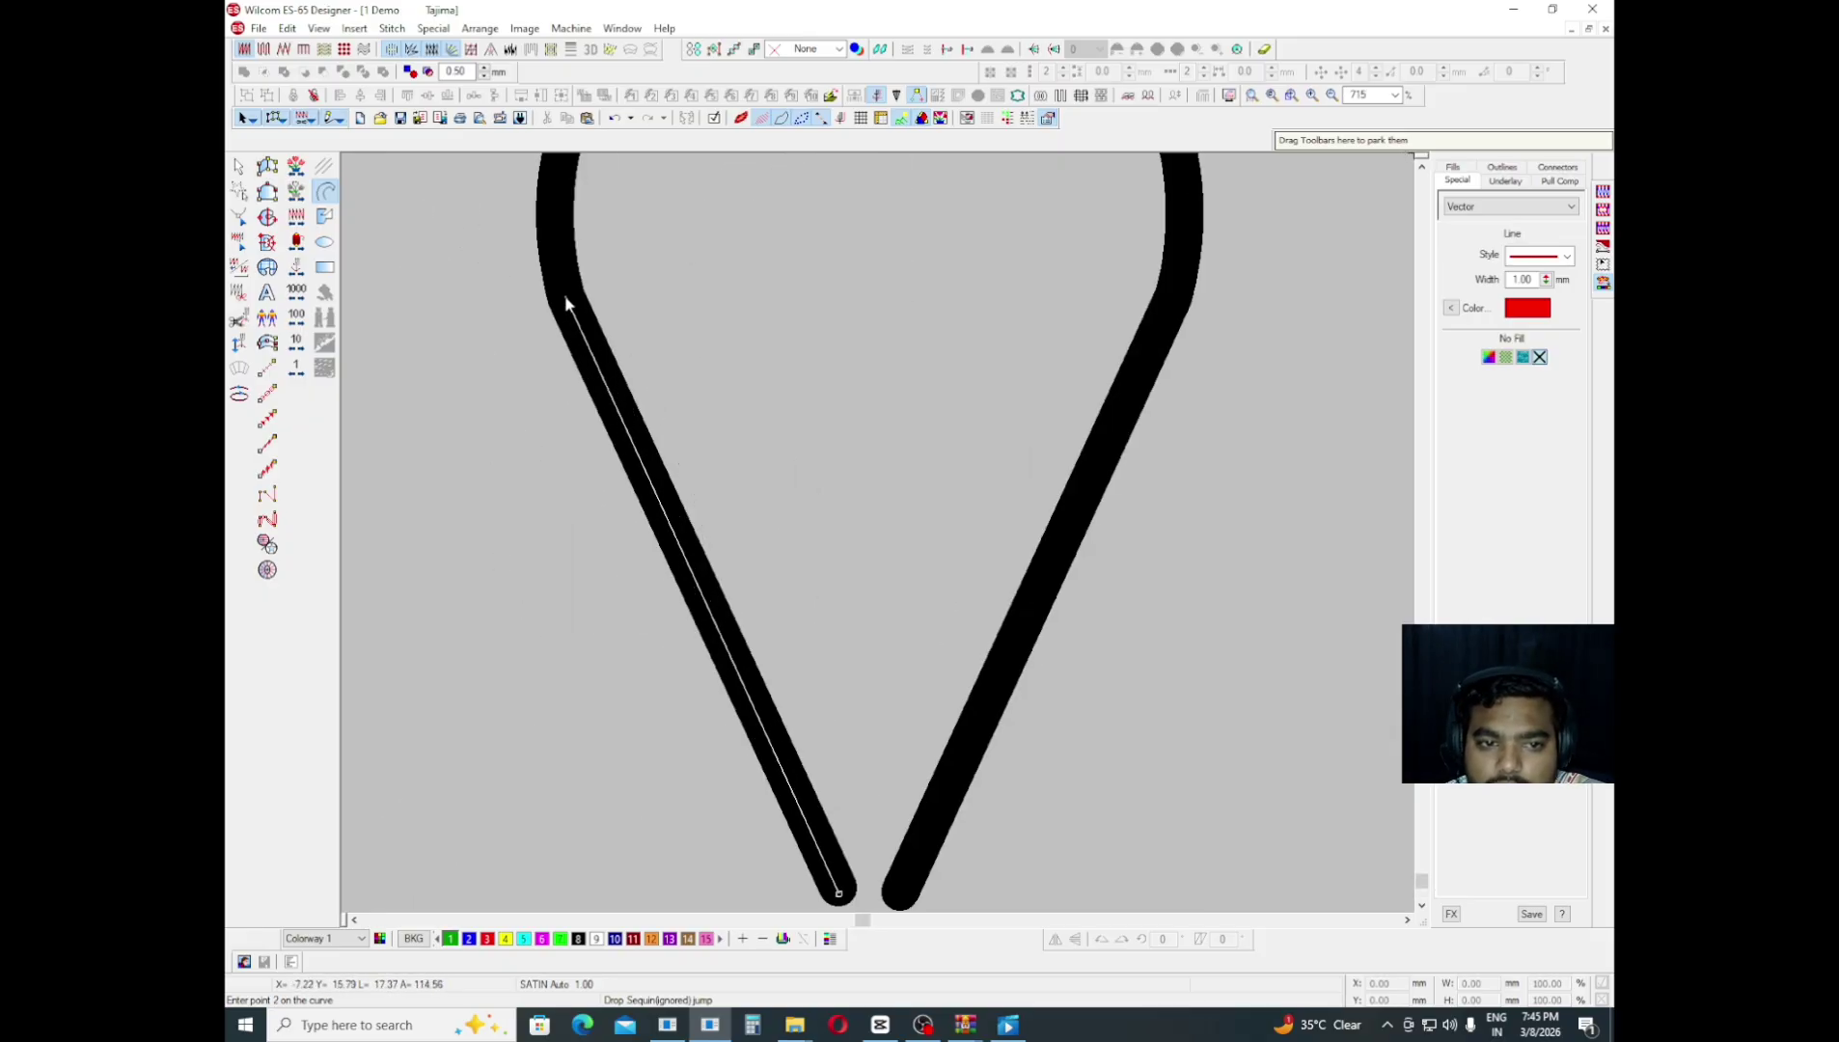
pyautogui.hotkey('shift', 'z')
pyautogui.hotkey('shift', 'z')
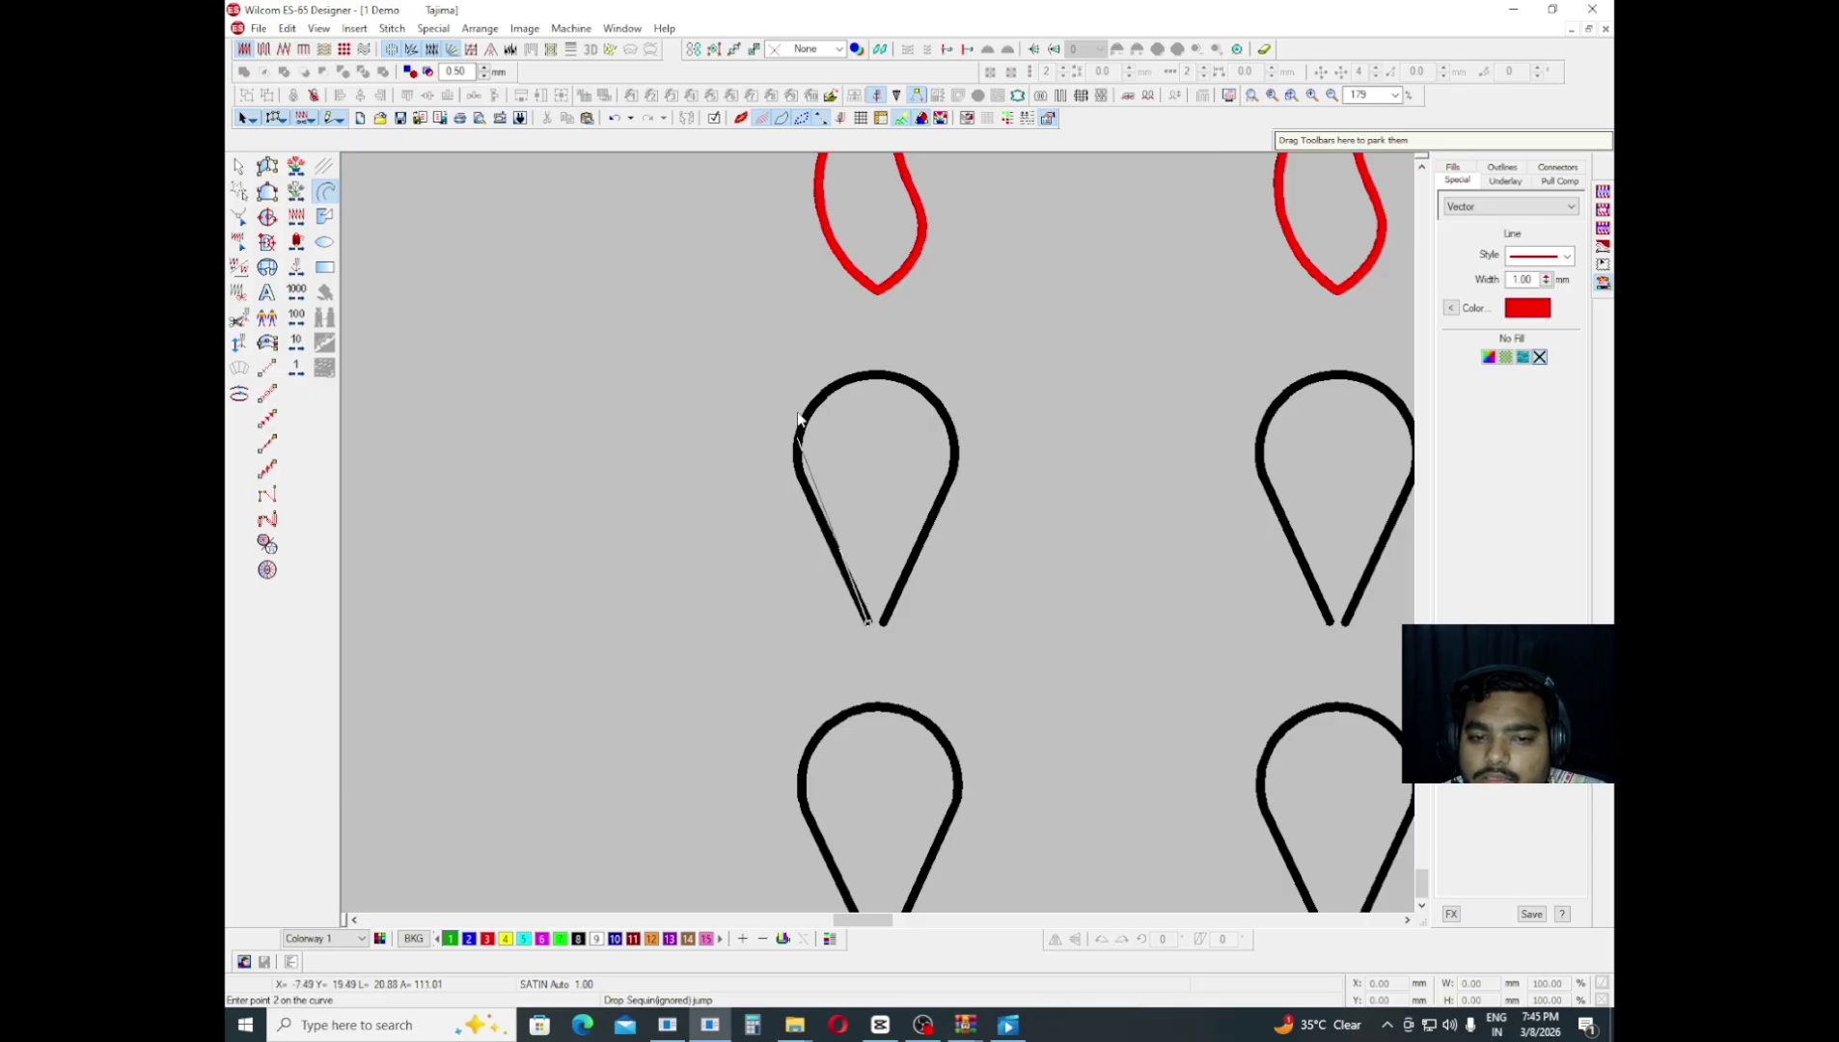
pyautogui.press('z')
pyautogui.press('z')
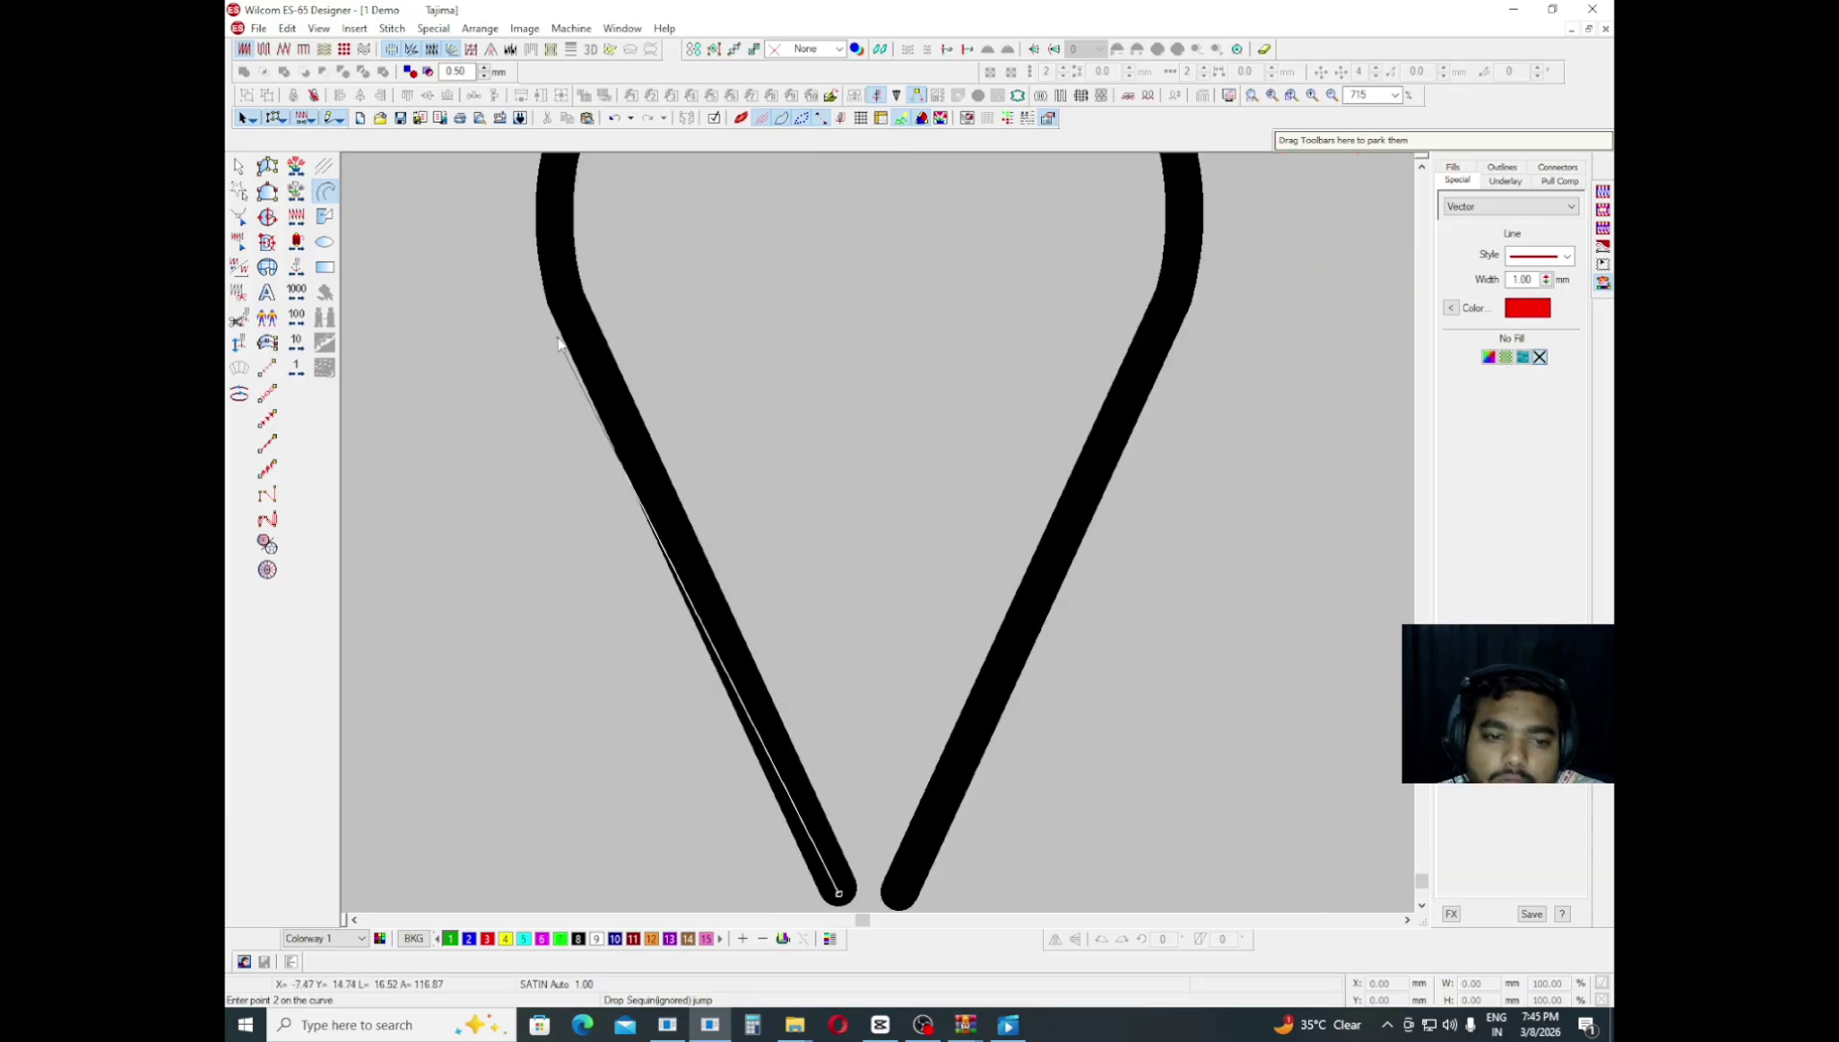
pyautogui.click(567, 302)
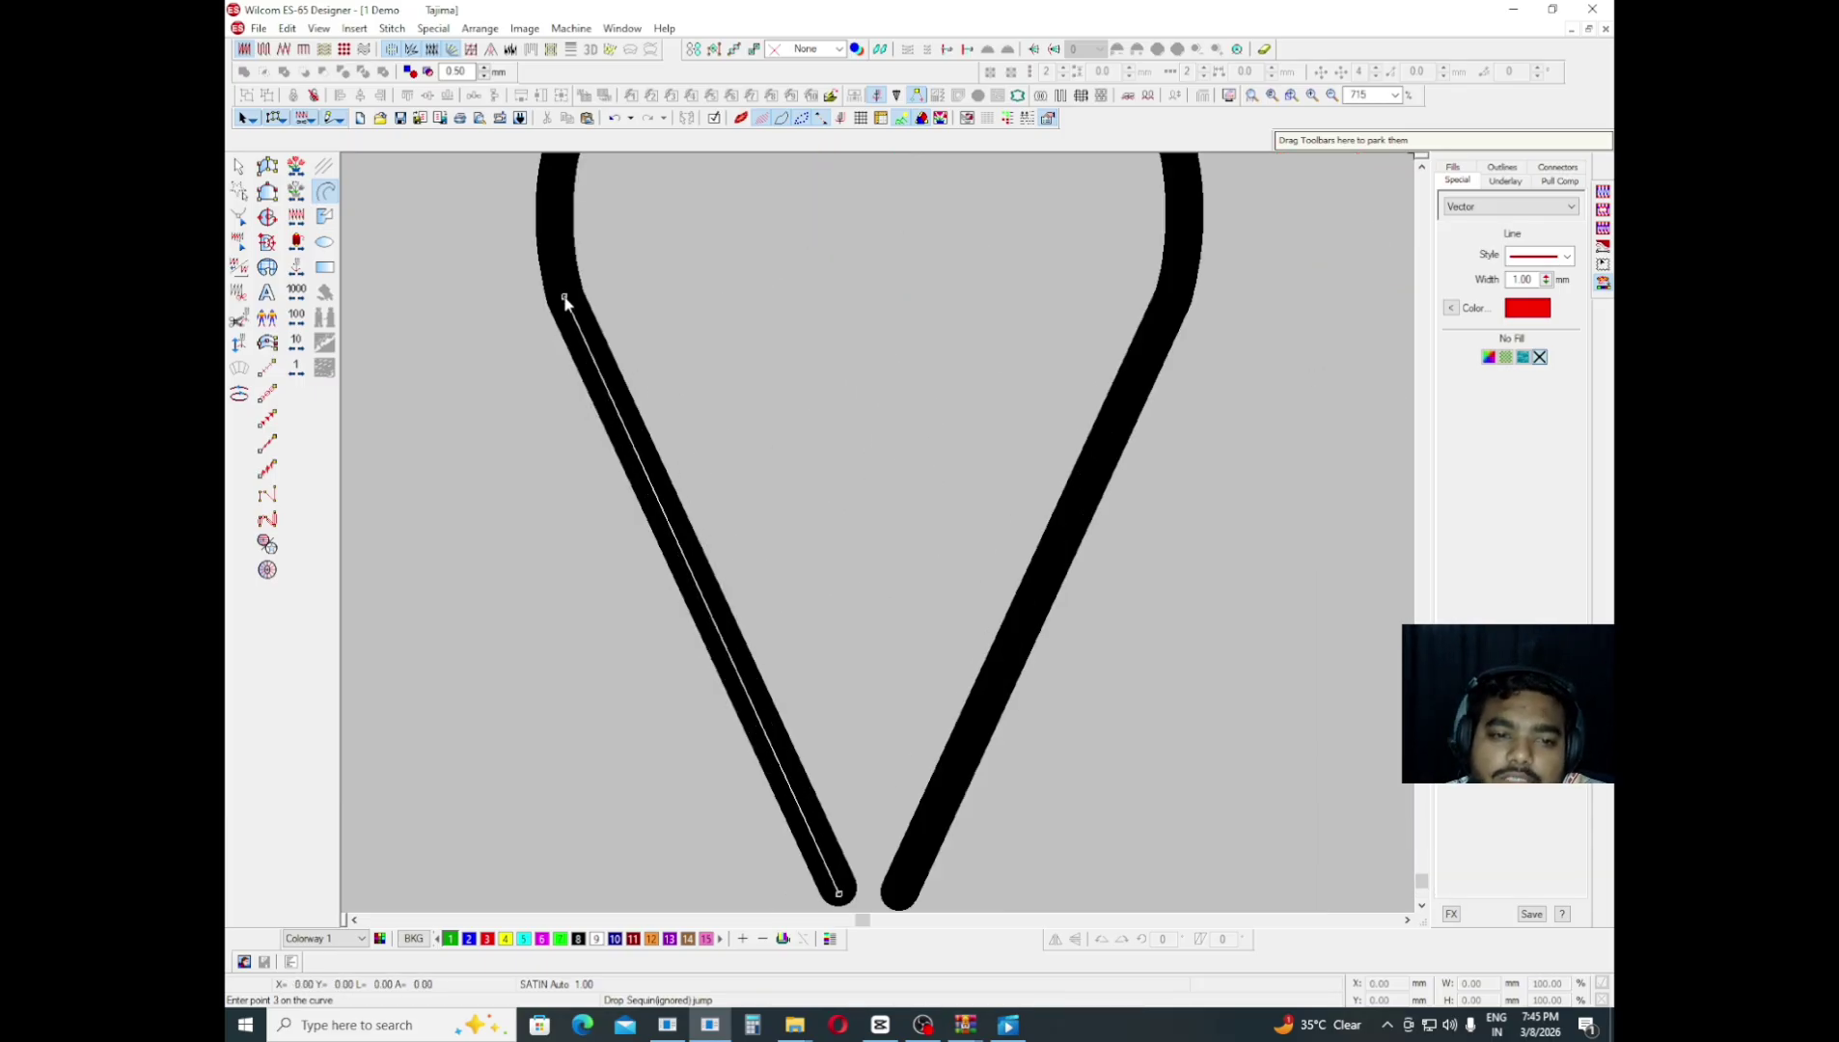
# - Continue the outline around the rounded top and down the straight right side, and finish it with the tip left open
pyautogui.scroll(5, 579, 309)
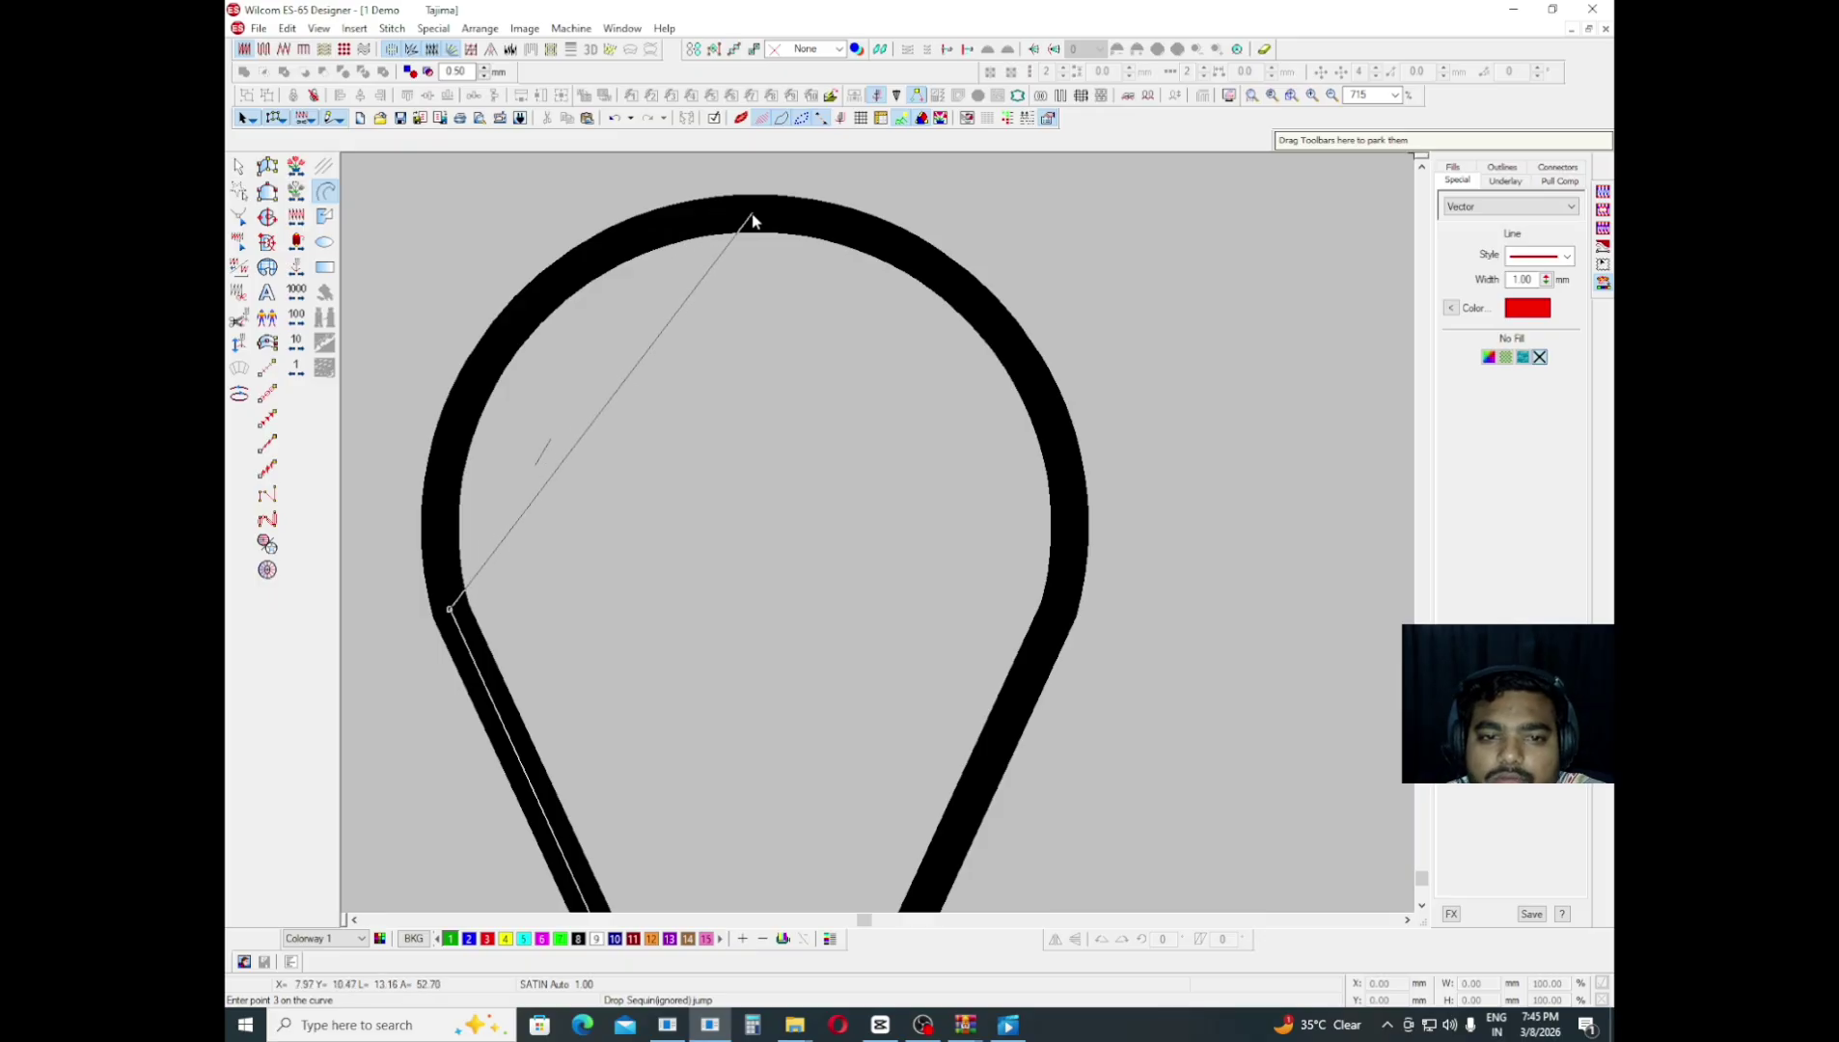
pyautogui.click(1061, 609)
pyautogui.scroll(-5, 913, 743)
pyautogui.click(791, 872)
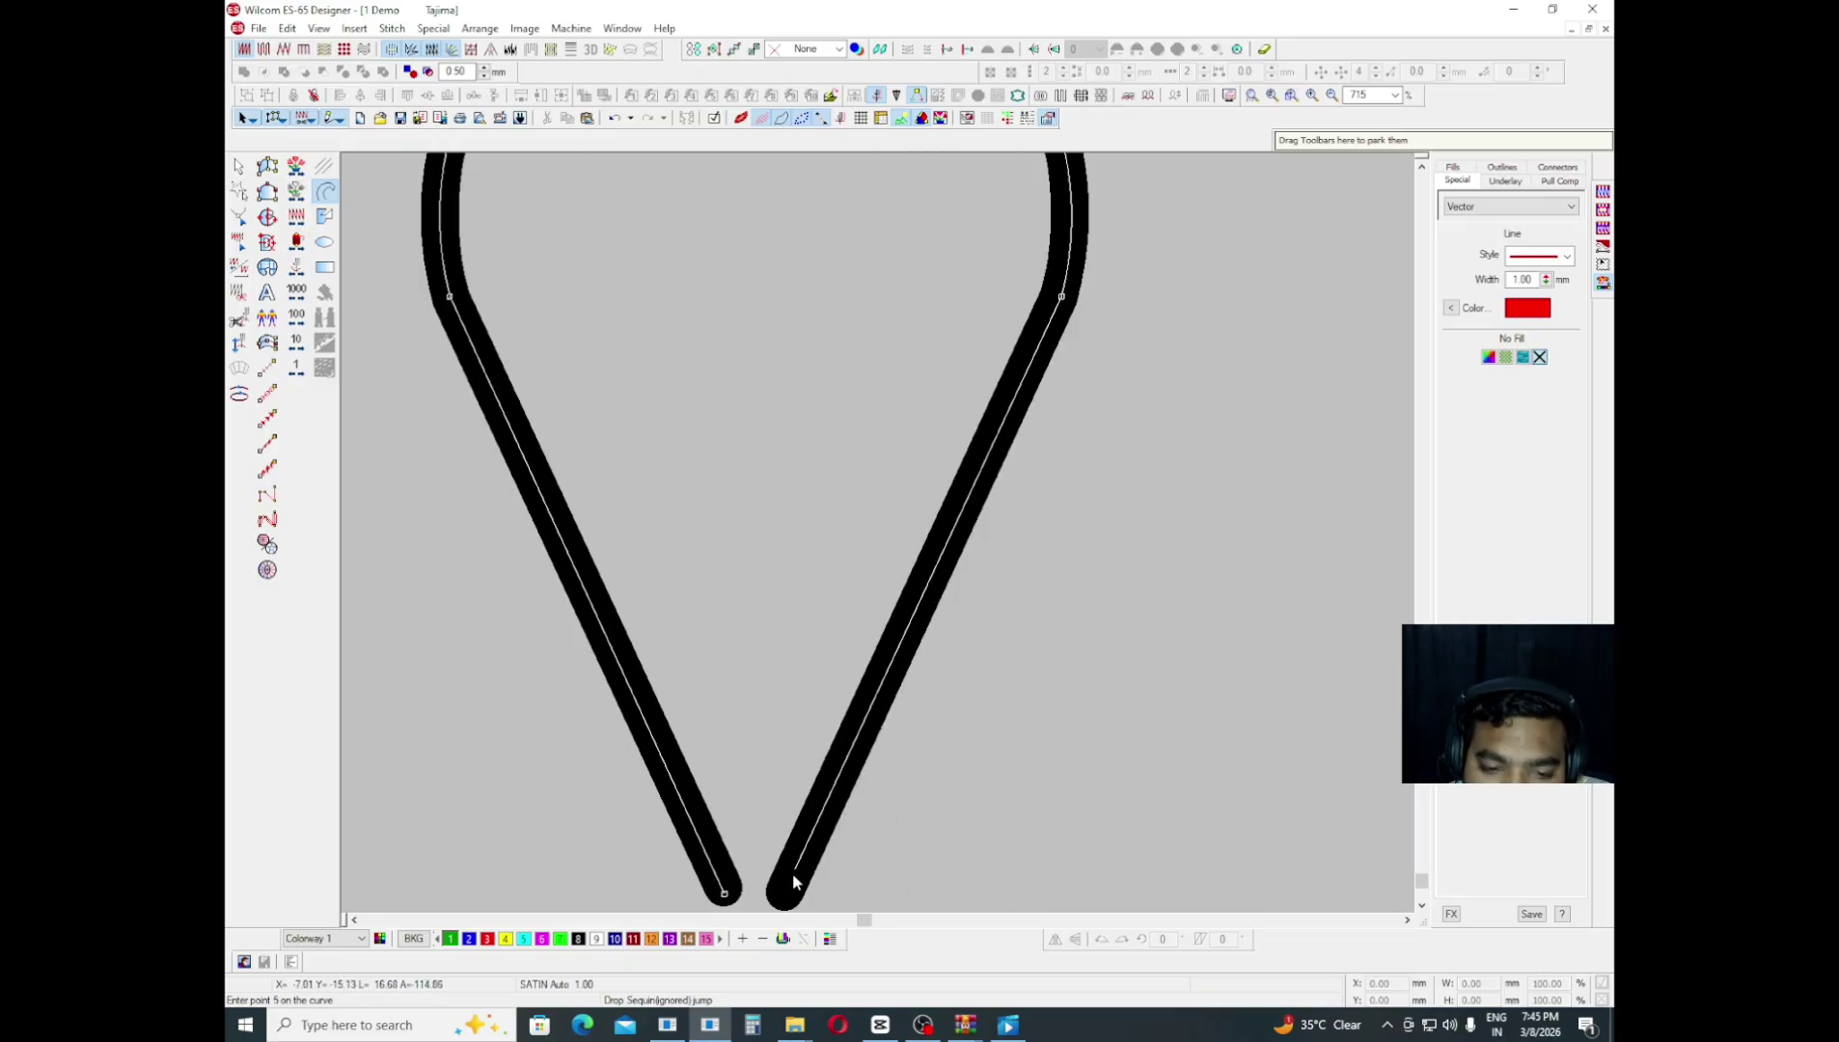
pyautogui.scroll(-2, 791, 872)
pyautogui.press('Return')
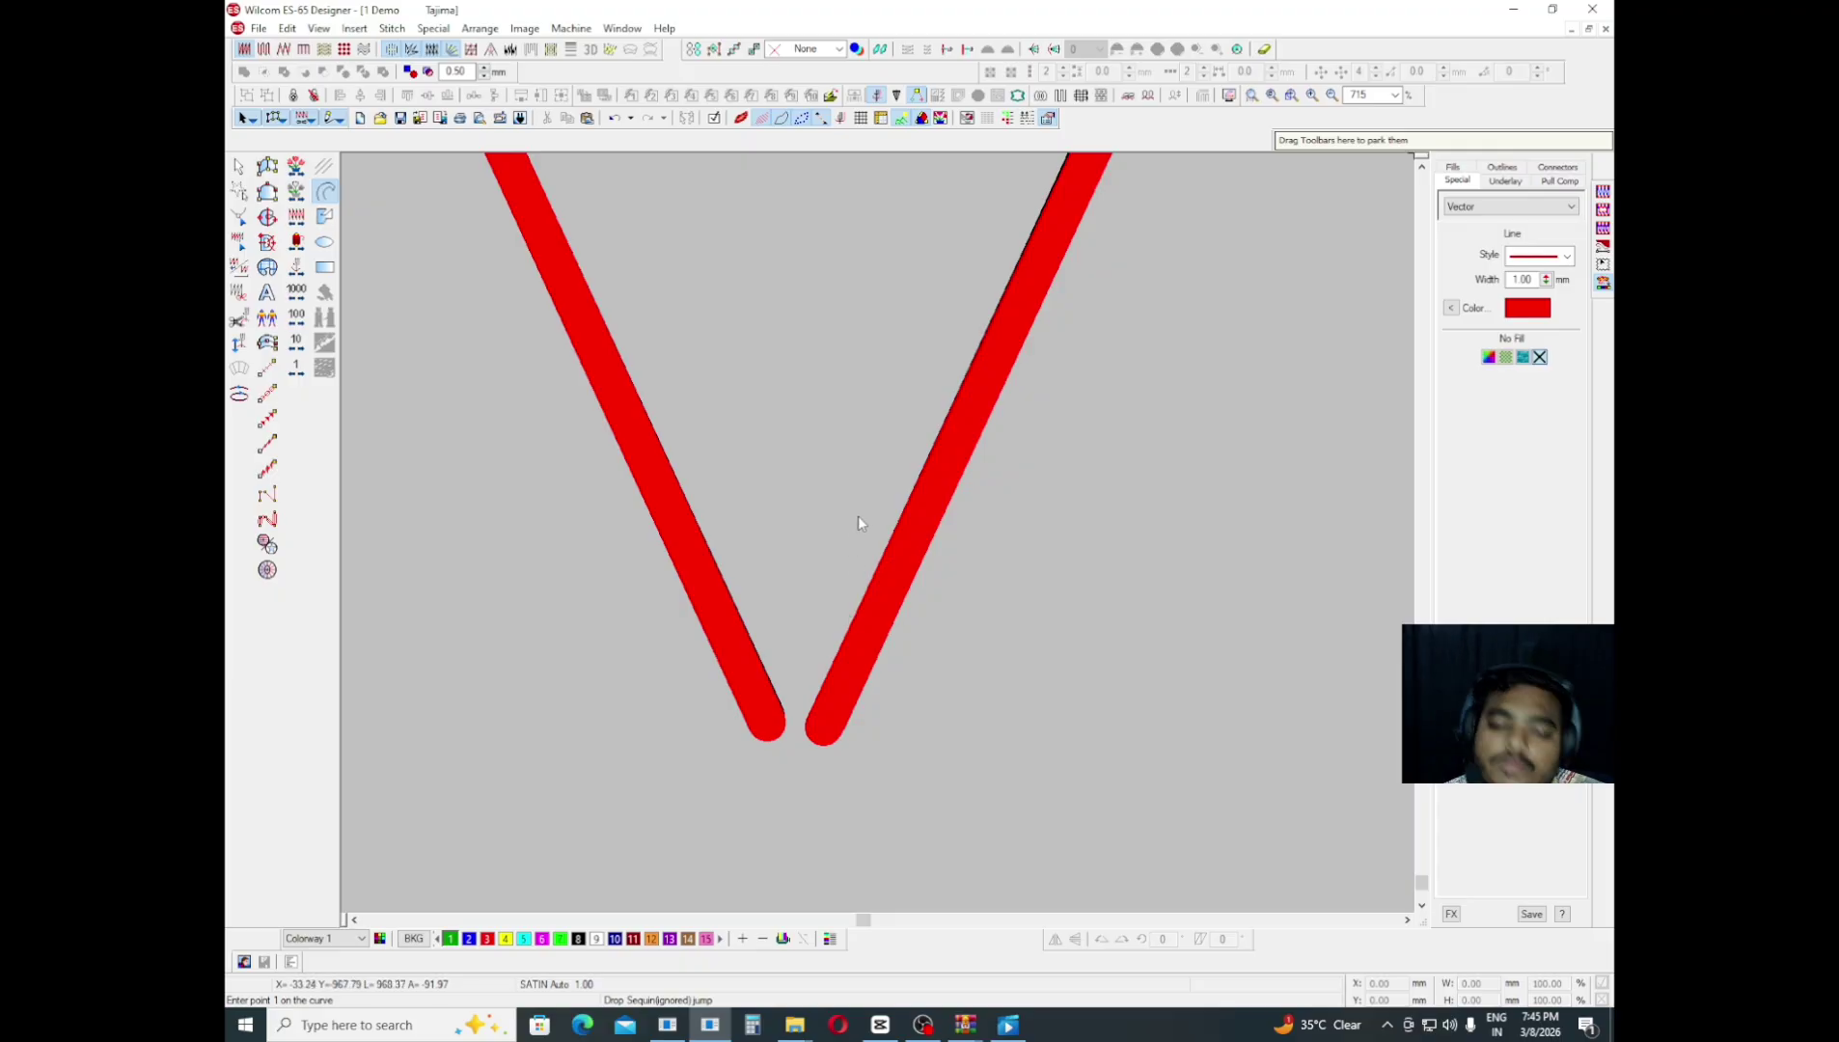
# - Reshape the outline by nudging its lower end nodes into alignment with the open tip of the template
pyautogui.press('h')
pyautogui.moveTo(845, 535); pyautogui.dragTo(708, 786)
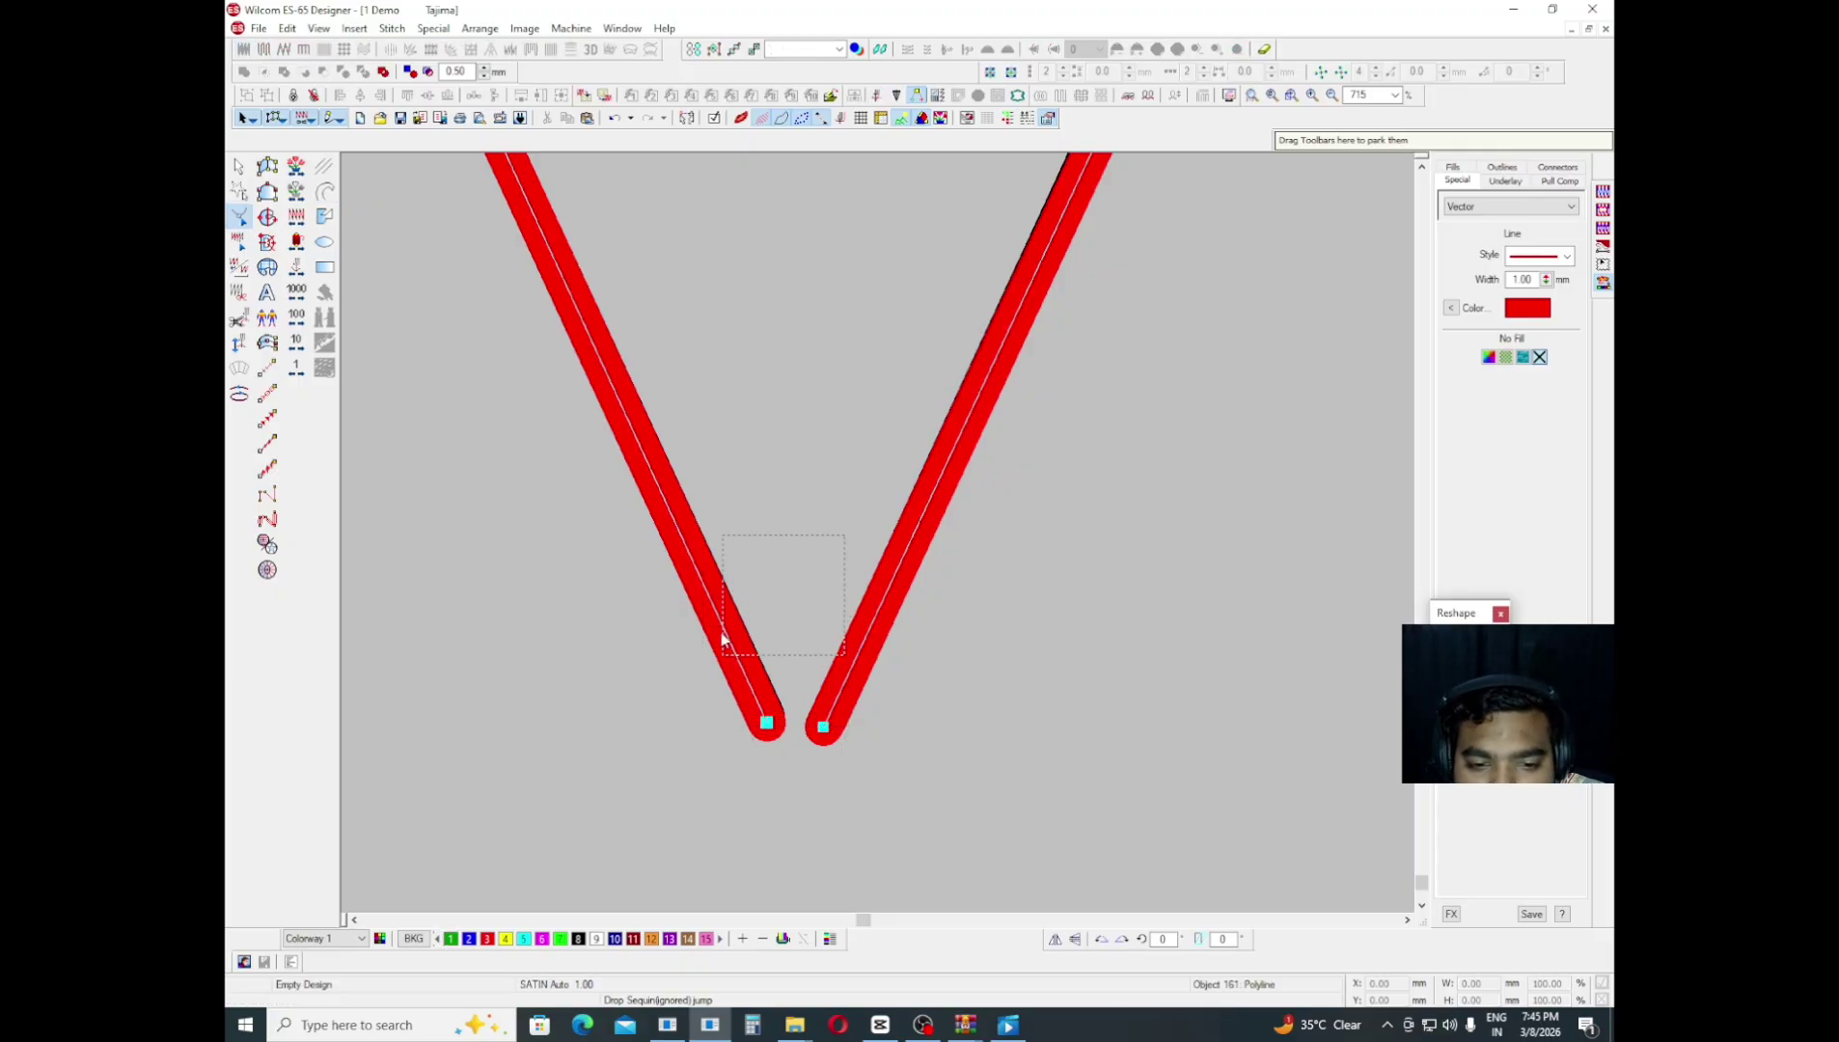
pyautogui.press('Right')
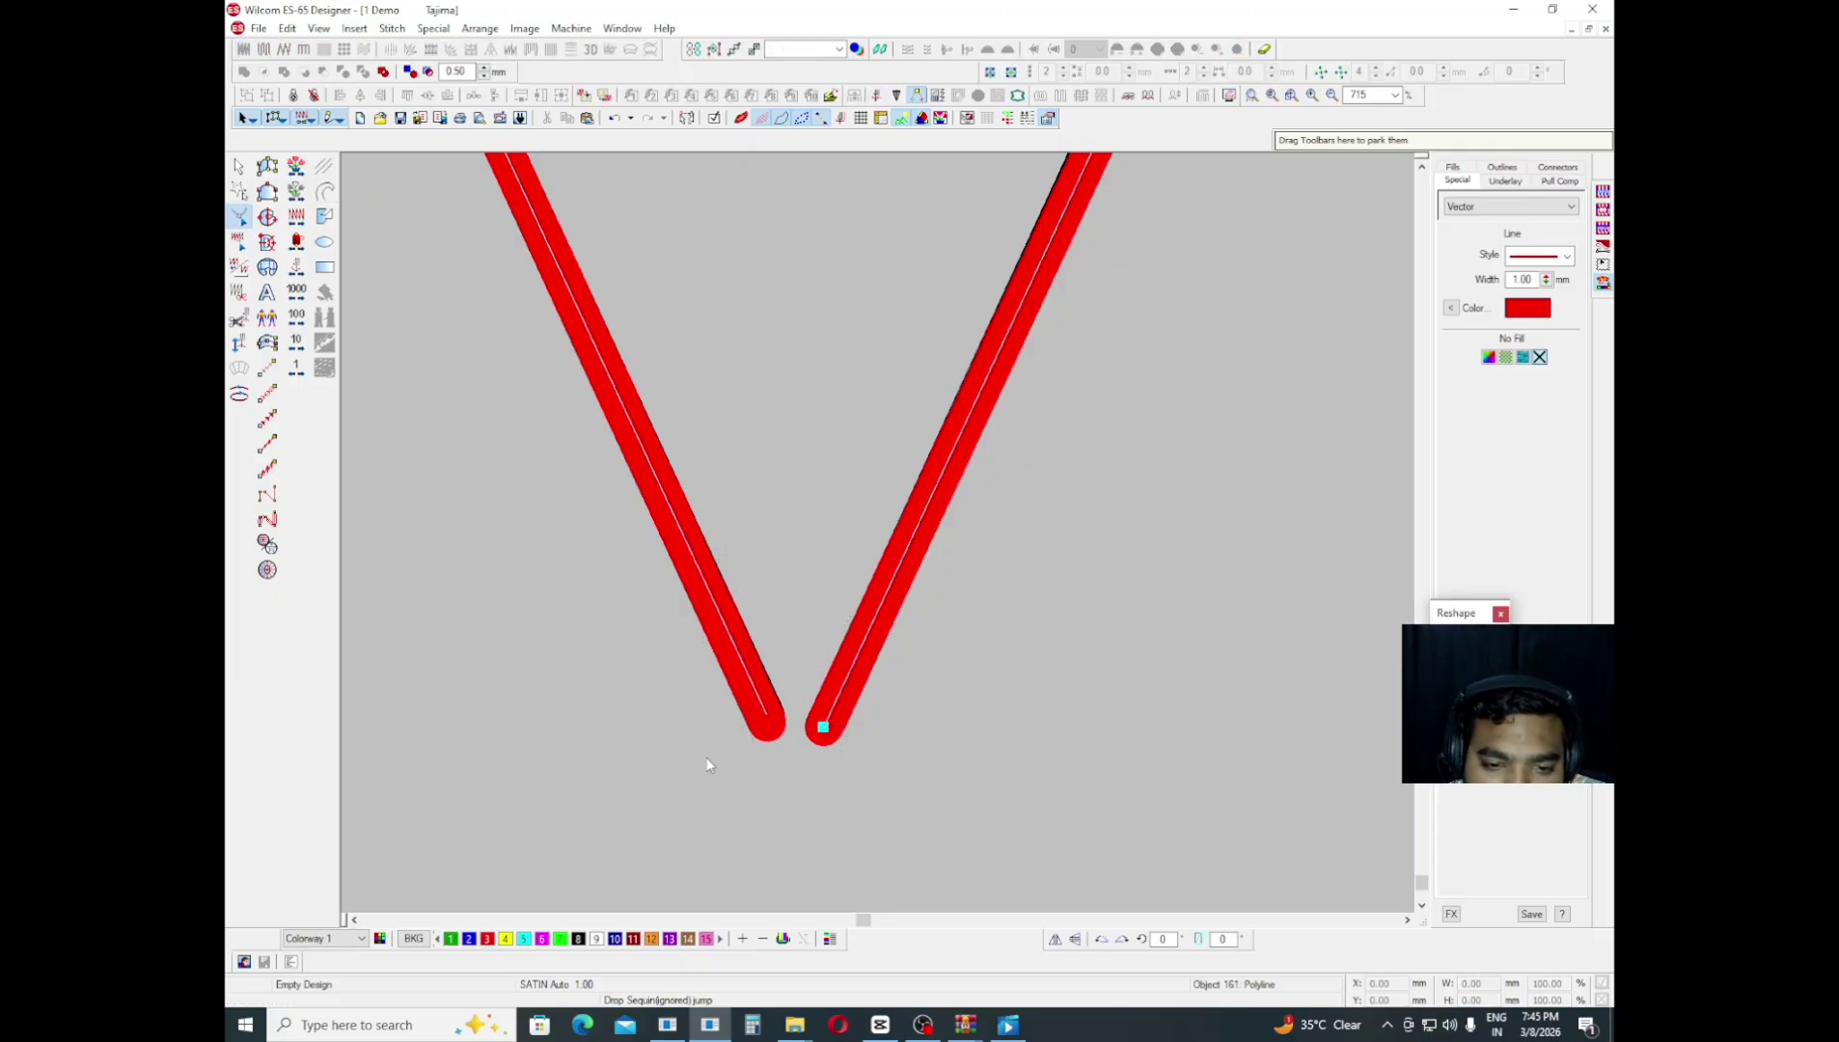
pyautogui.press('Up')
pyautogui.moveTo(787, 654); pyautogui.dragTo(859, 788)
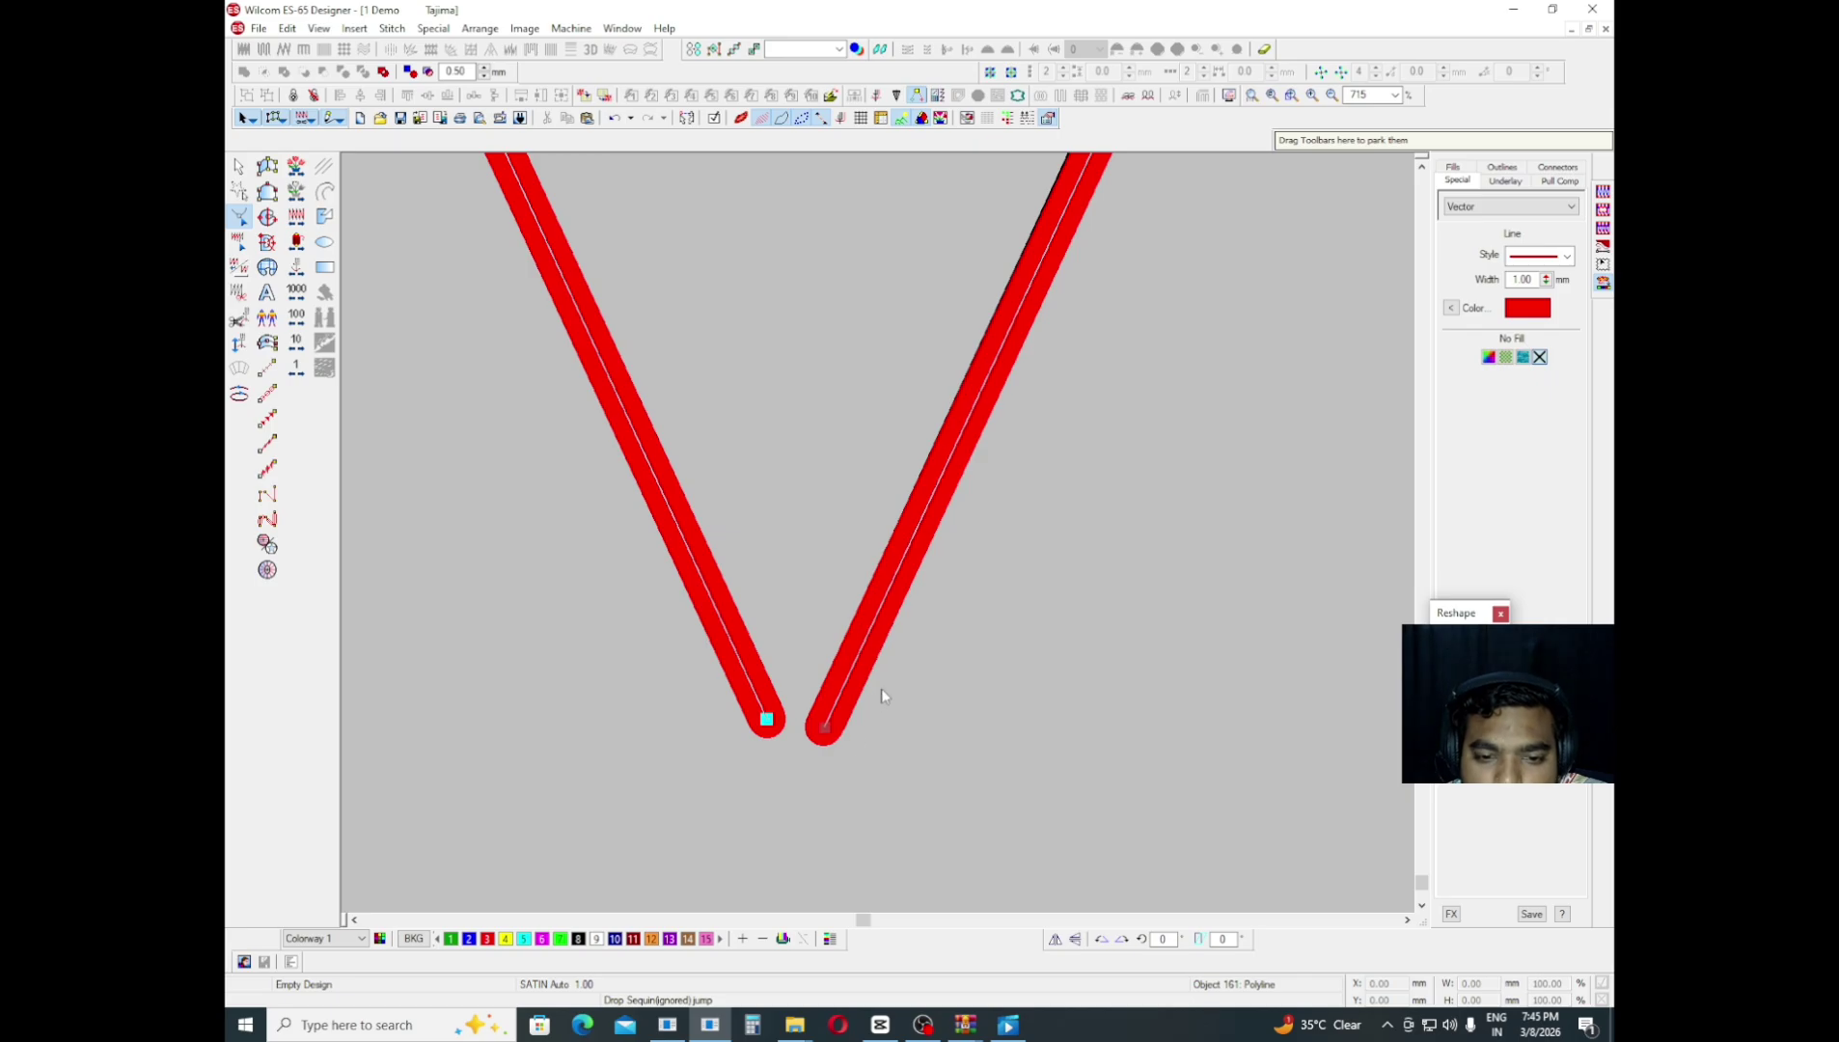
# - Nudge the nodes around the teardrop's rounded top to fit the template, and leave reshaping
pyautogui.scroll(5, 881, 697)
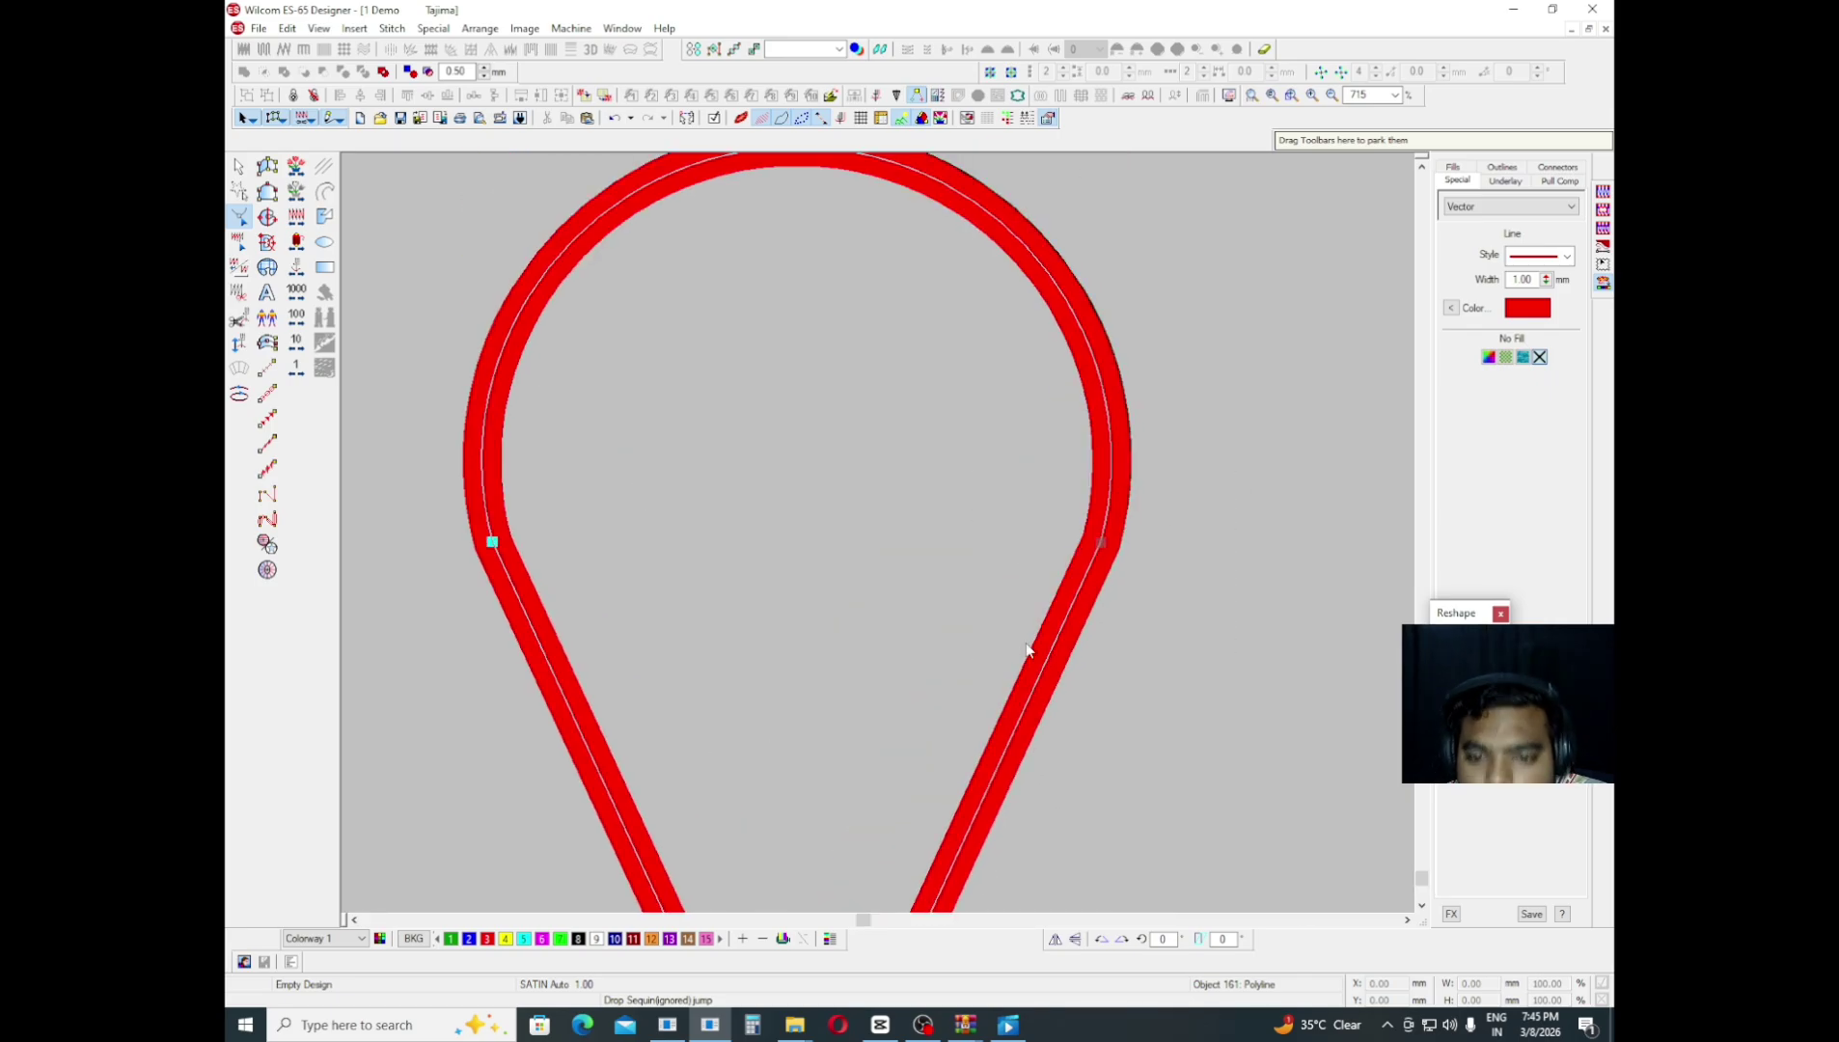
pyautogui.scroll(2, 1025, 643)
pyautogui.moveTo(841, 409); pyautogui.dragTo(773, 330)
pyautogui.press('Up')
pyautogui.moveTo(559, 671); pyautogui.dragTo(415, 818)
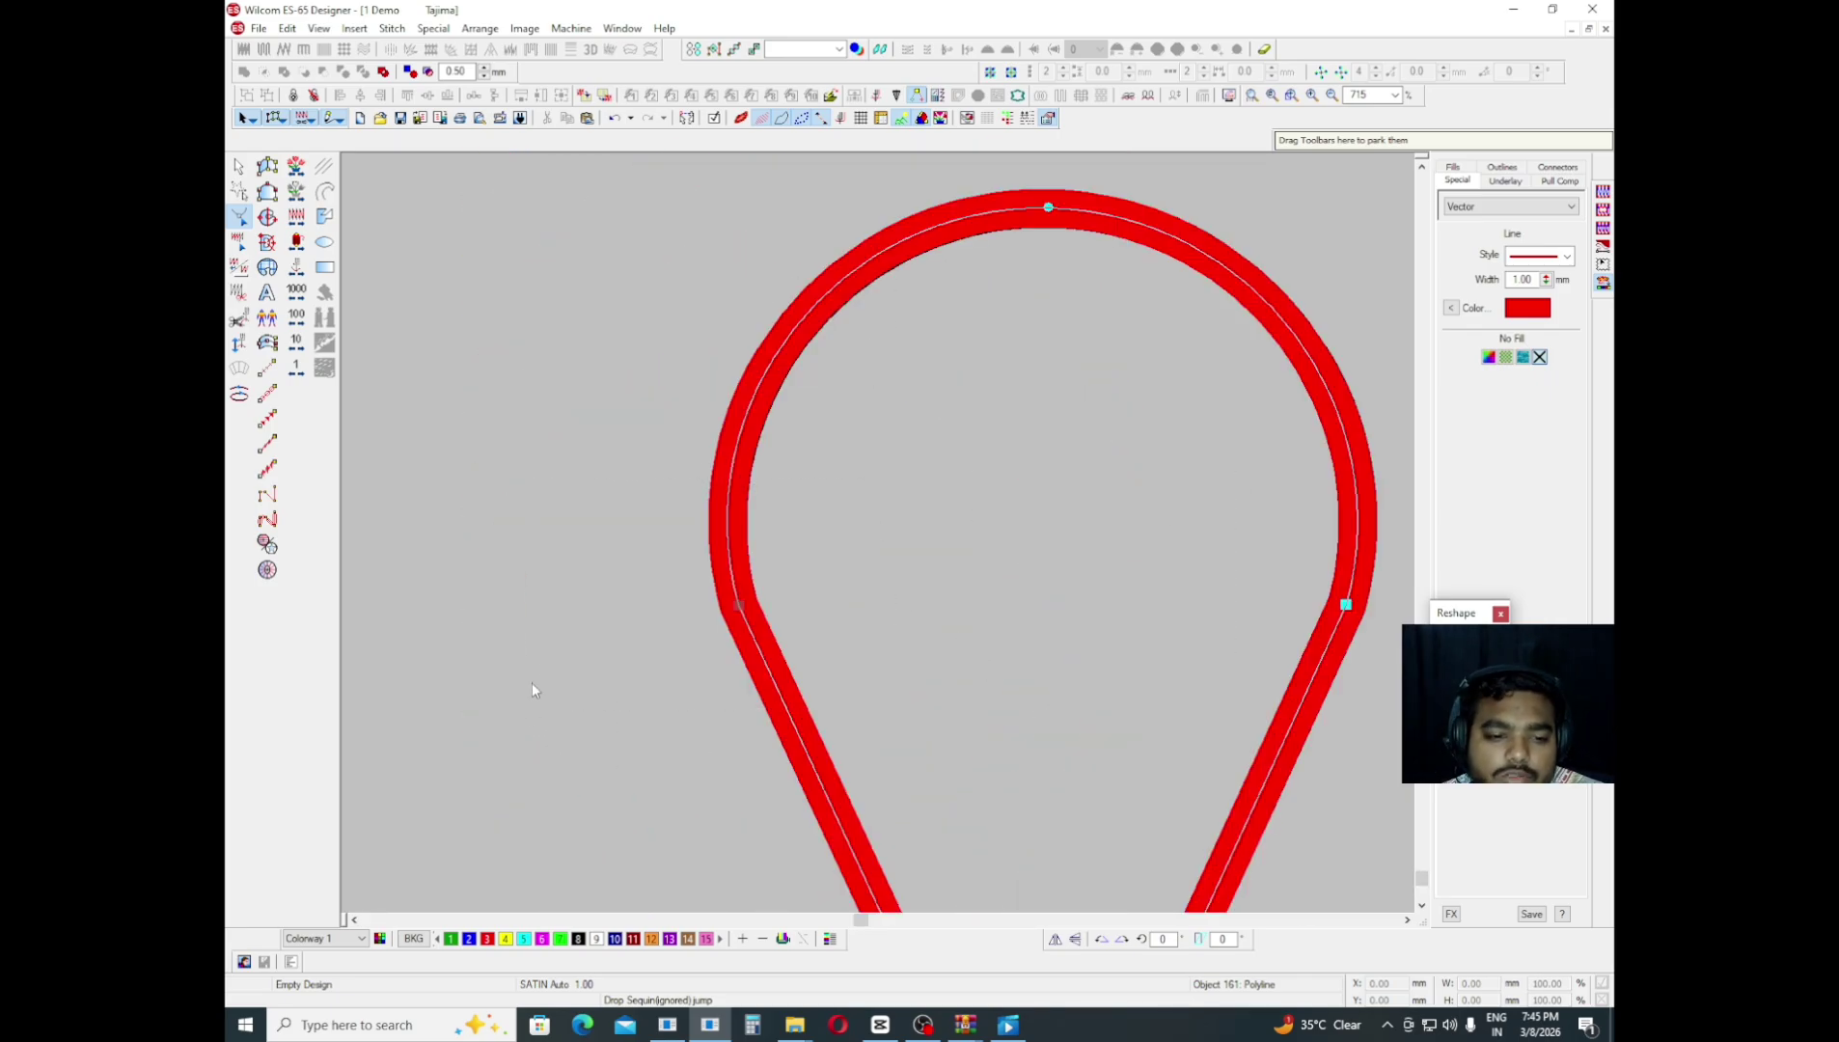
pyautogui.hotkey('shift', 'z')
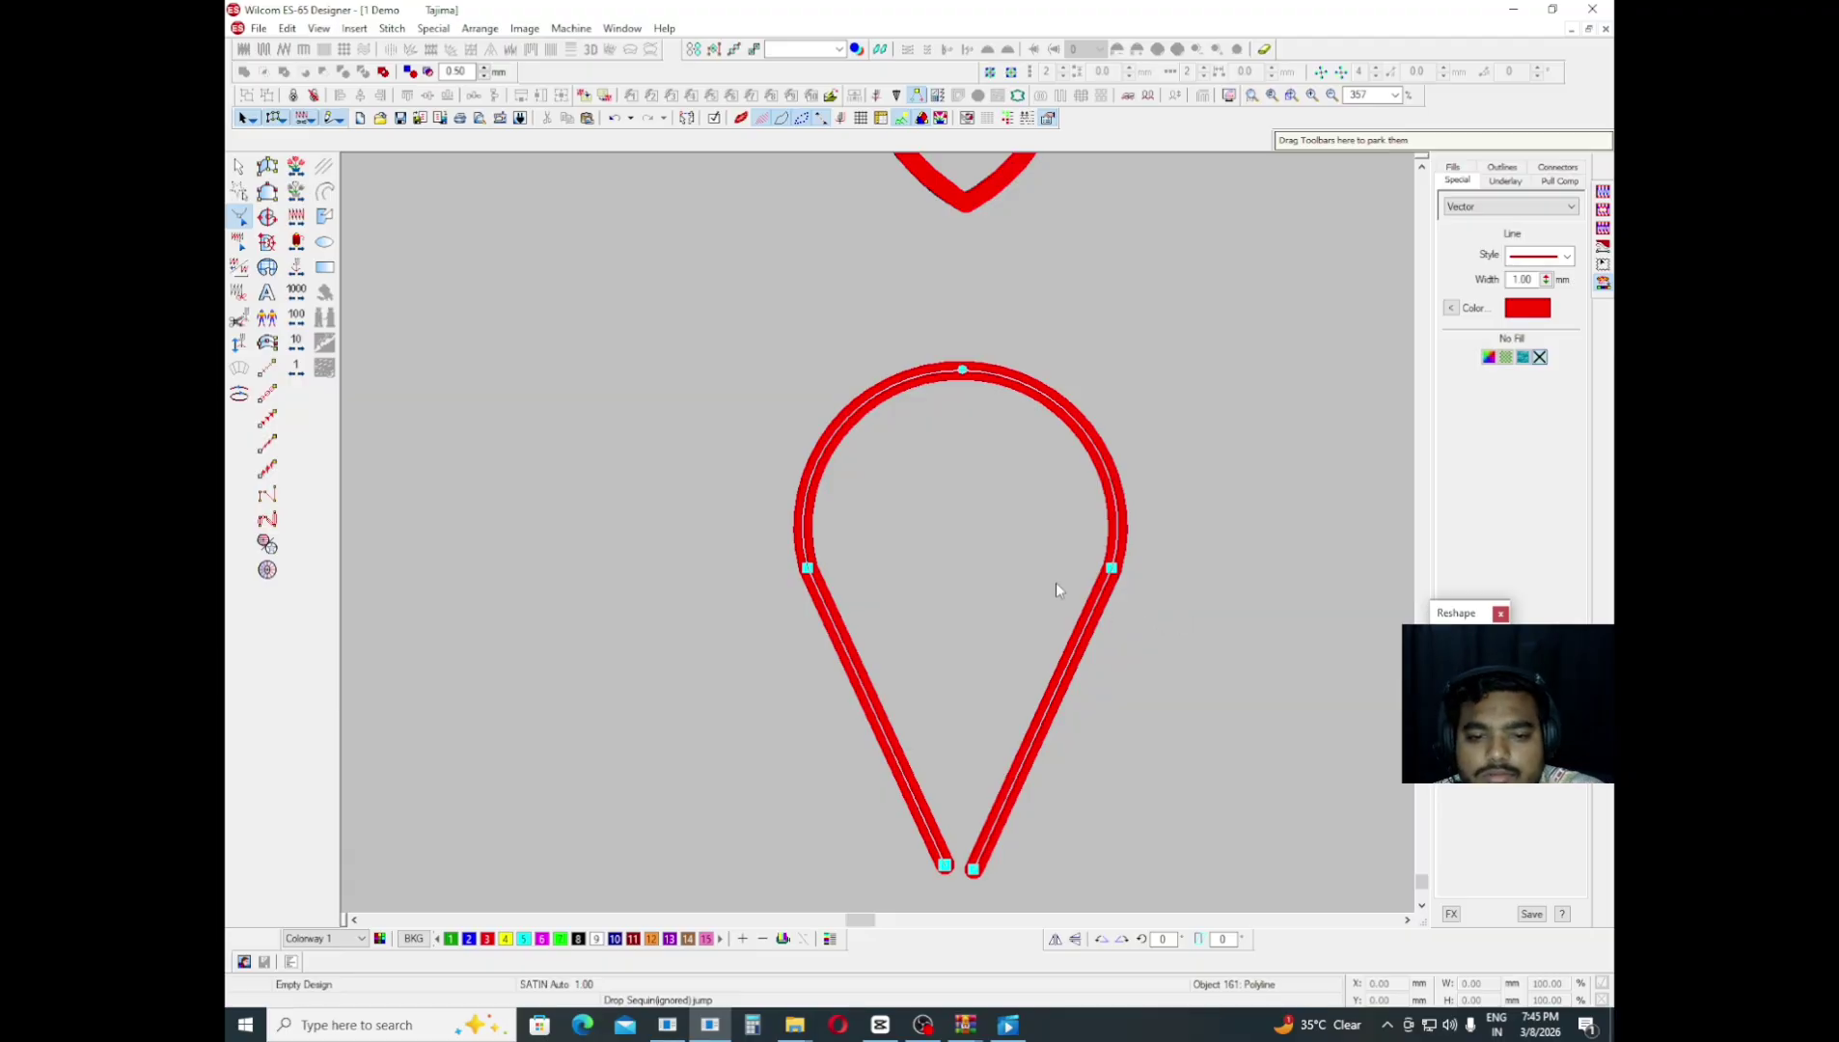
pyautogui.press('Escape')
# - Move the red teardrop outline aside to check it against the black template, and undo the move
pyautogui.hotkey('shift', 'z')
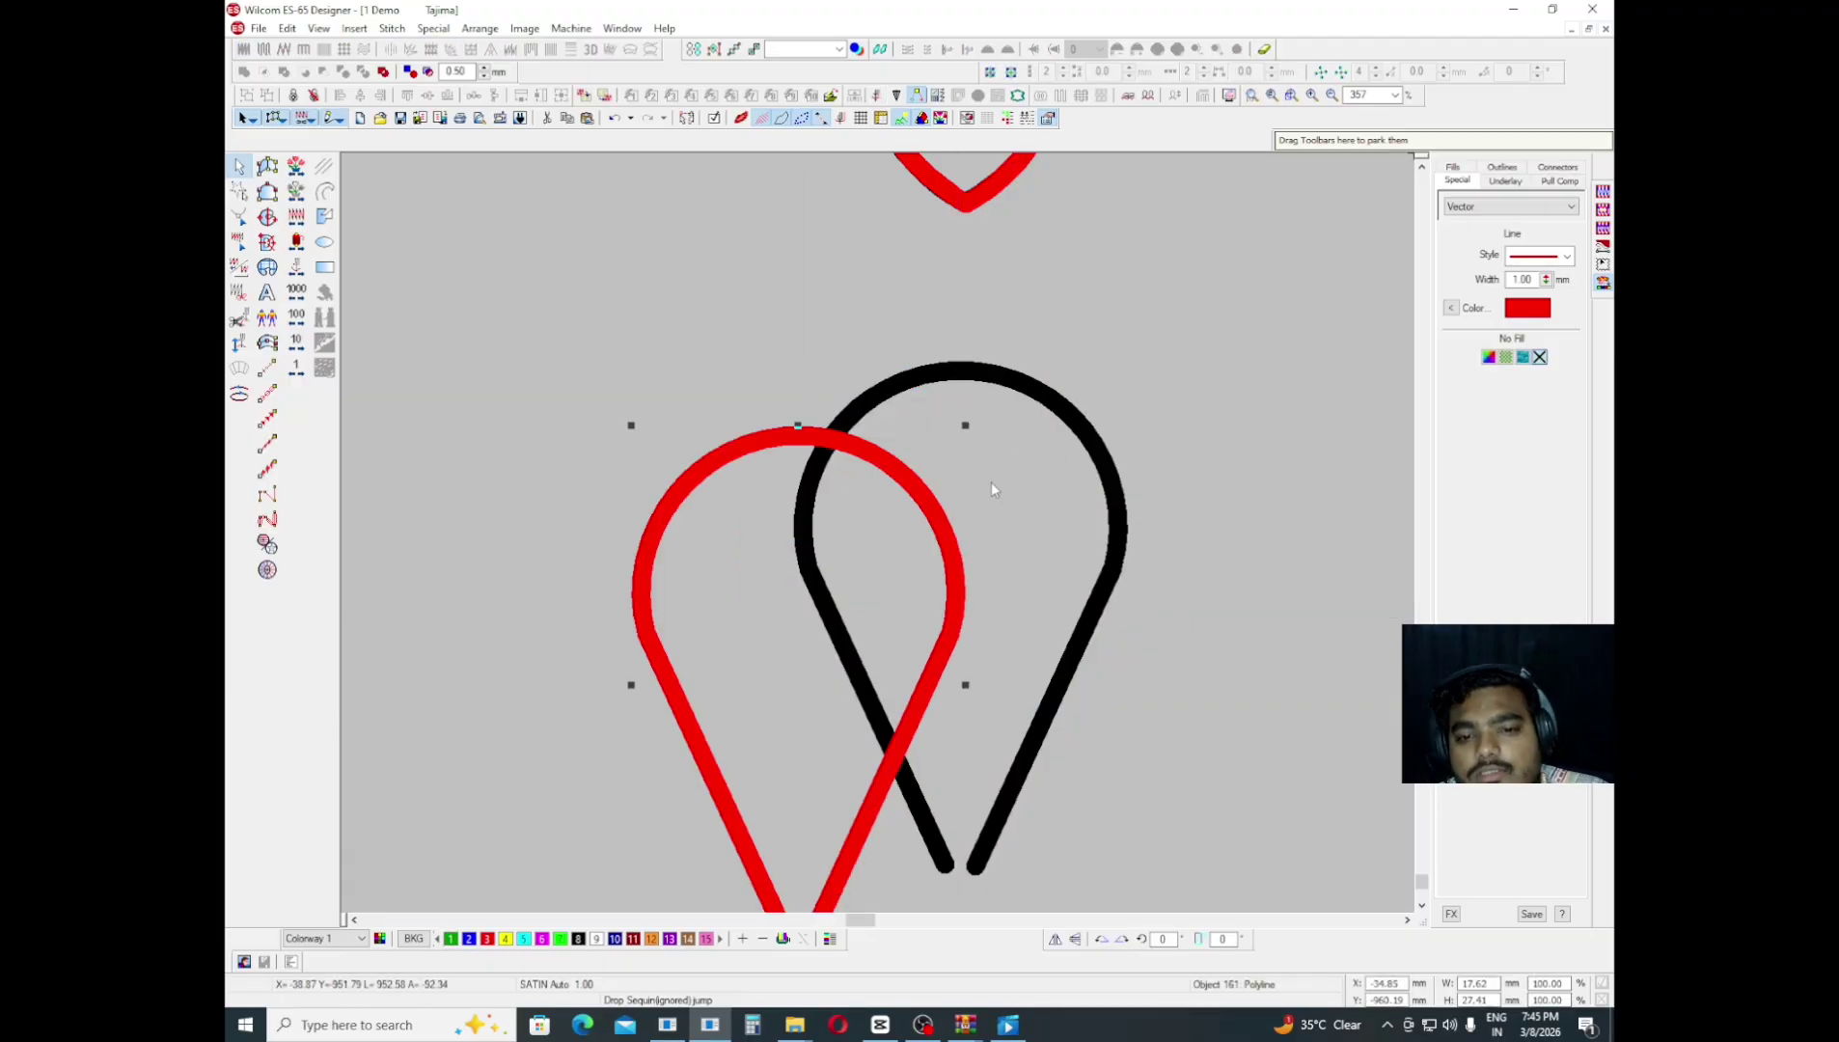
pyautogui.press('z')
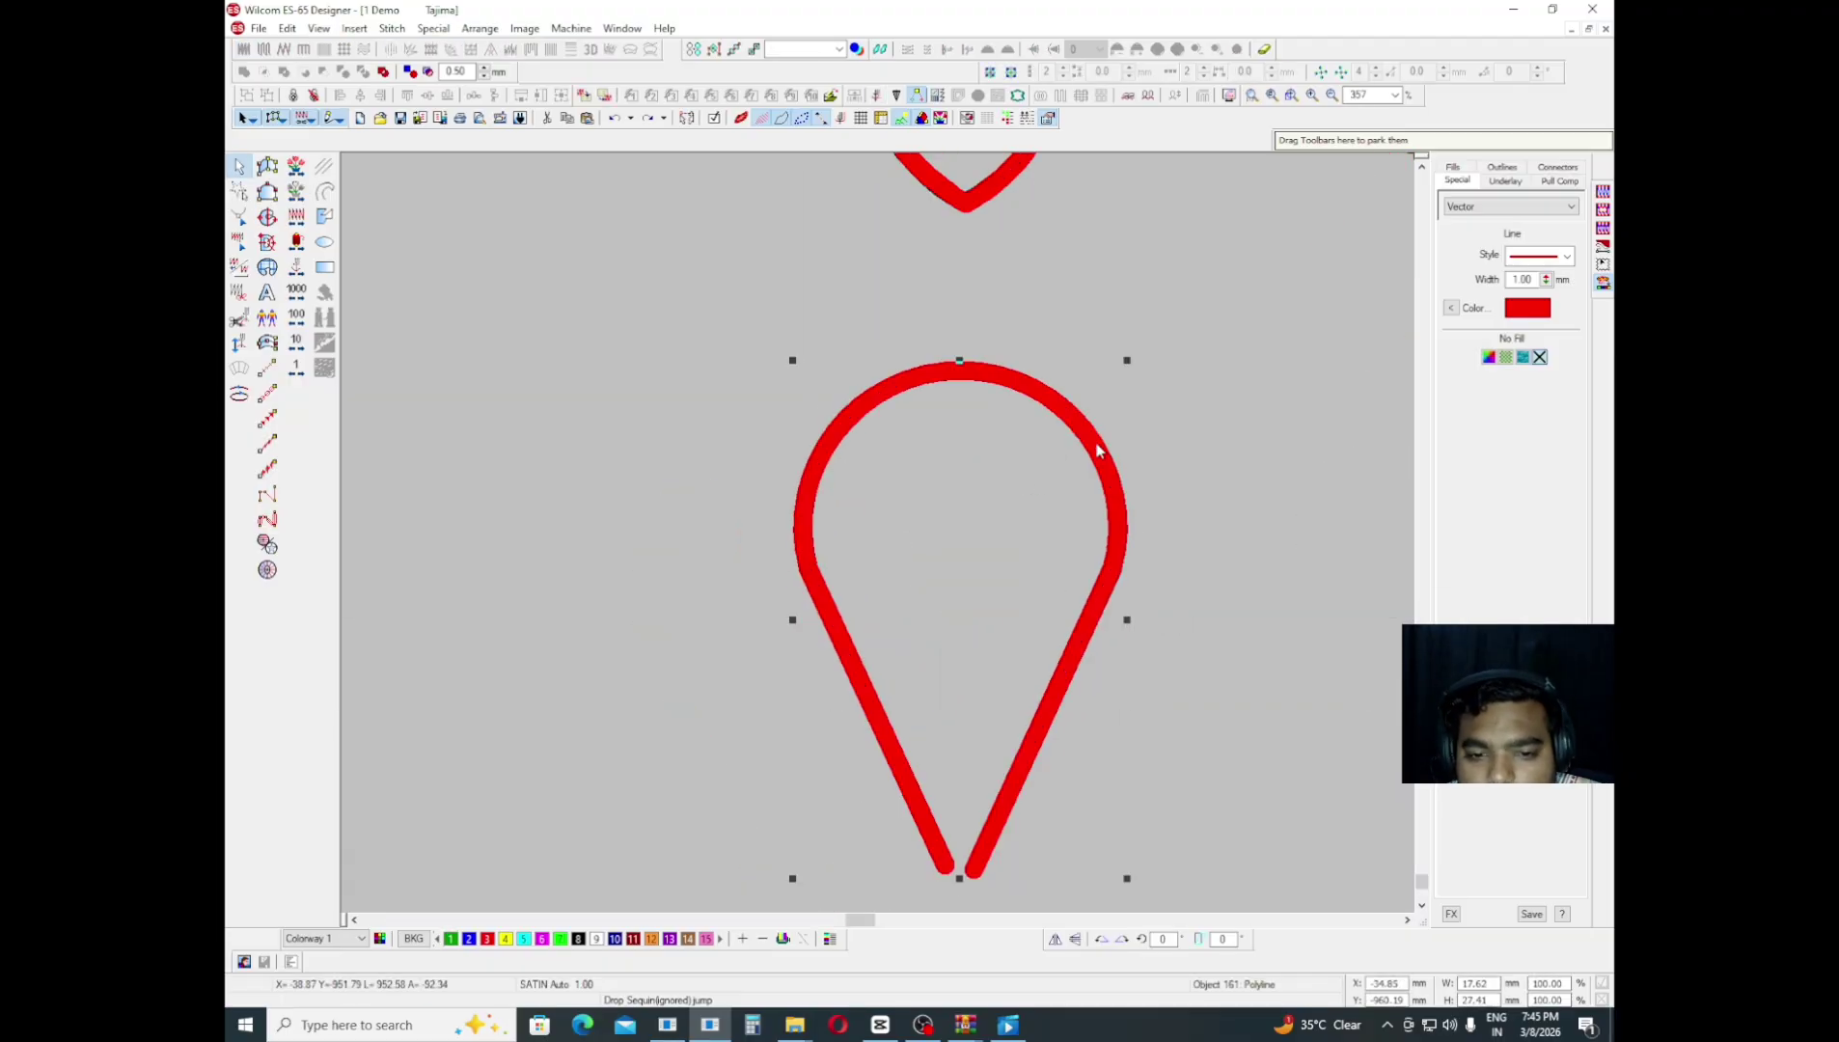
pyautogui.press('h')
pyautogui.press('Escape')
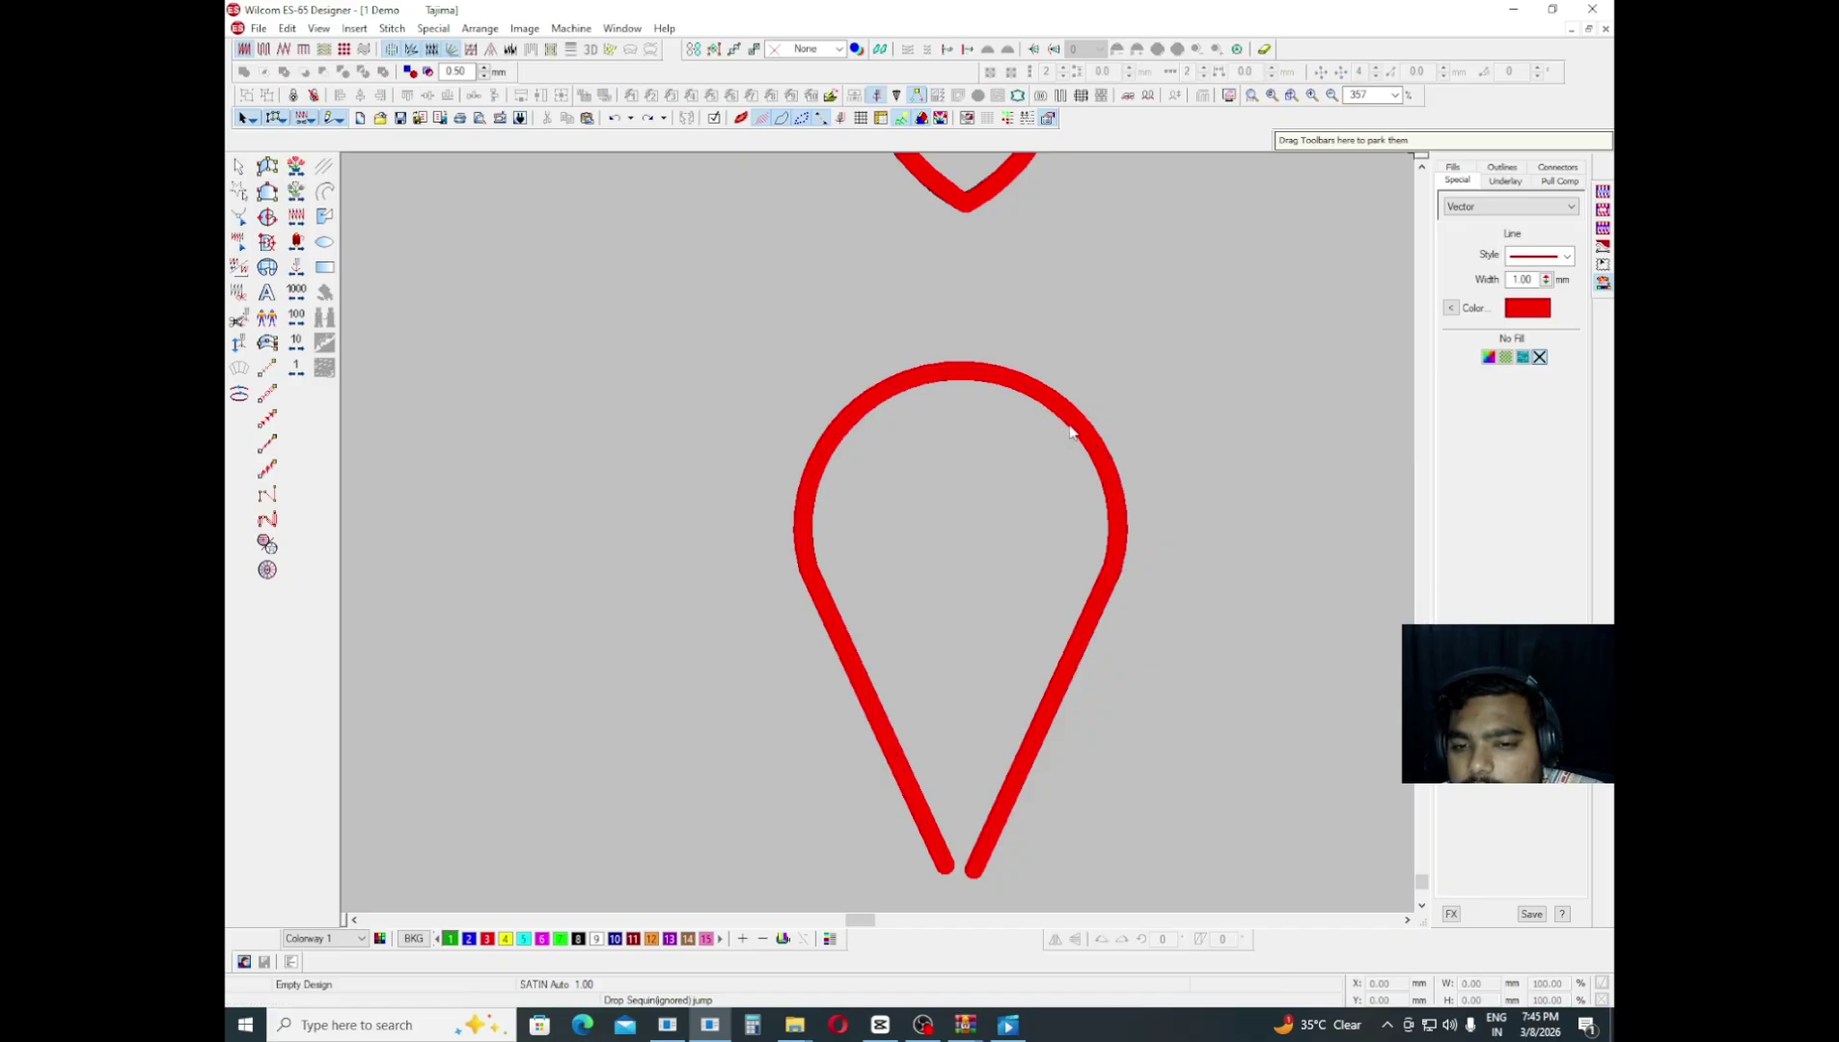
# - Copy the open teardrop outline onto the second teardrop template in the row and align it
pyautogui.moveTo(1067, 430); pyautogui.dragTo(1092, 510)
pyautogui.click(1063, 541)
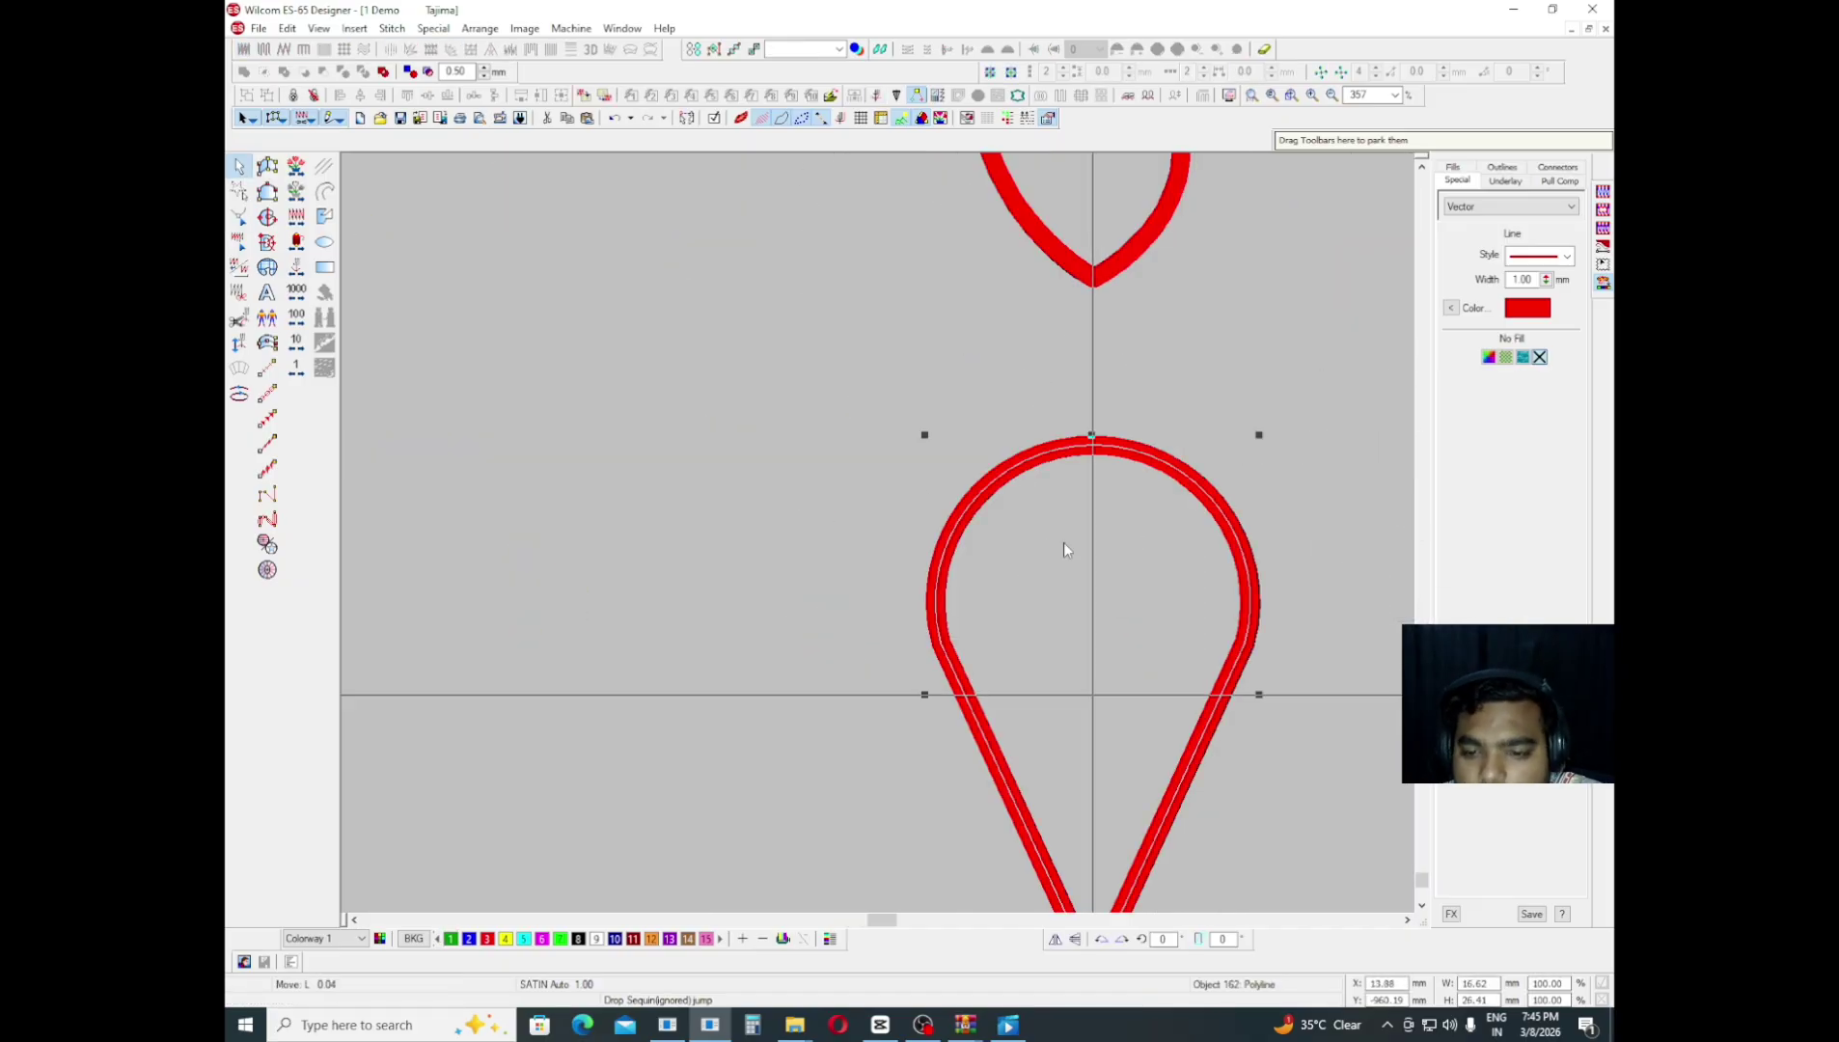
pyautogui.hotkey('shift', 'z')
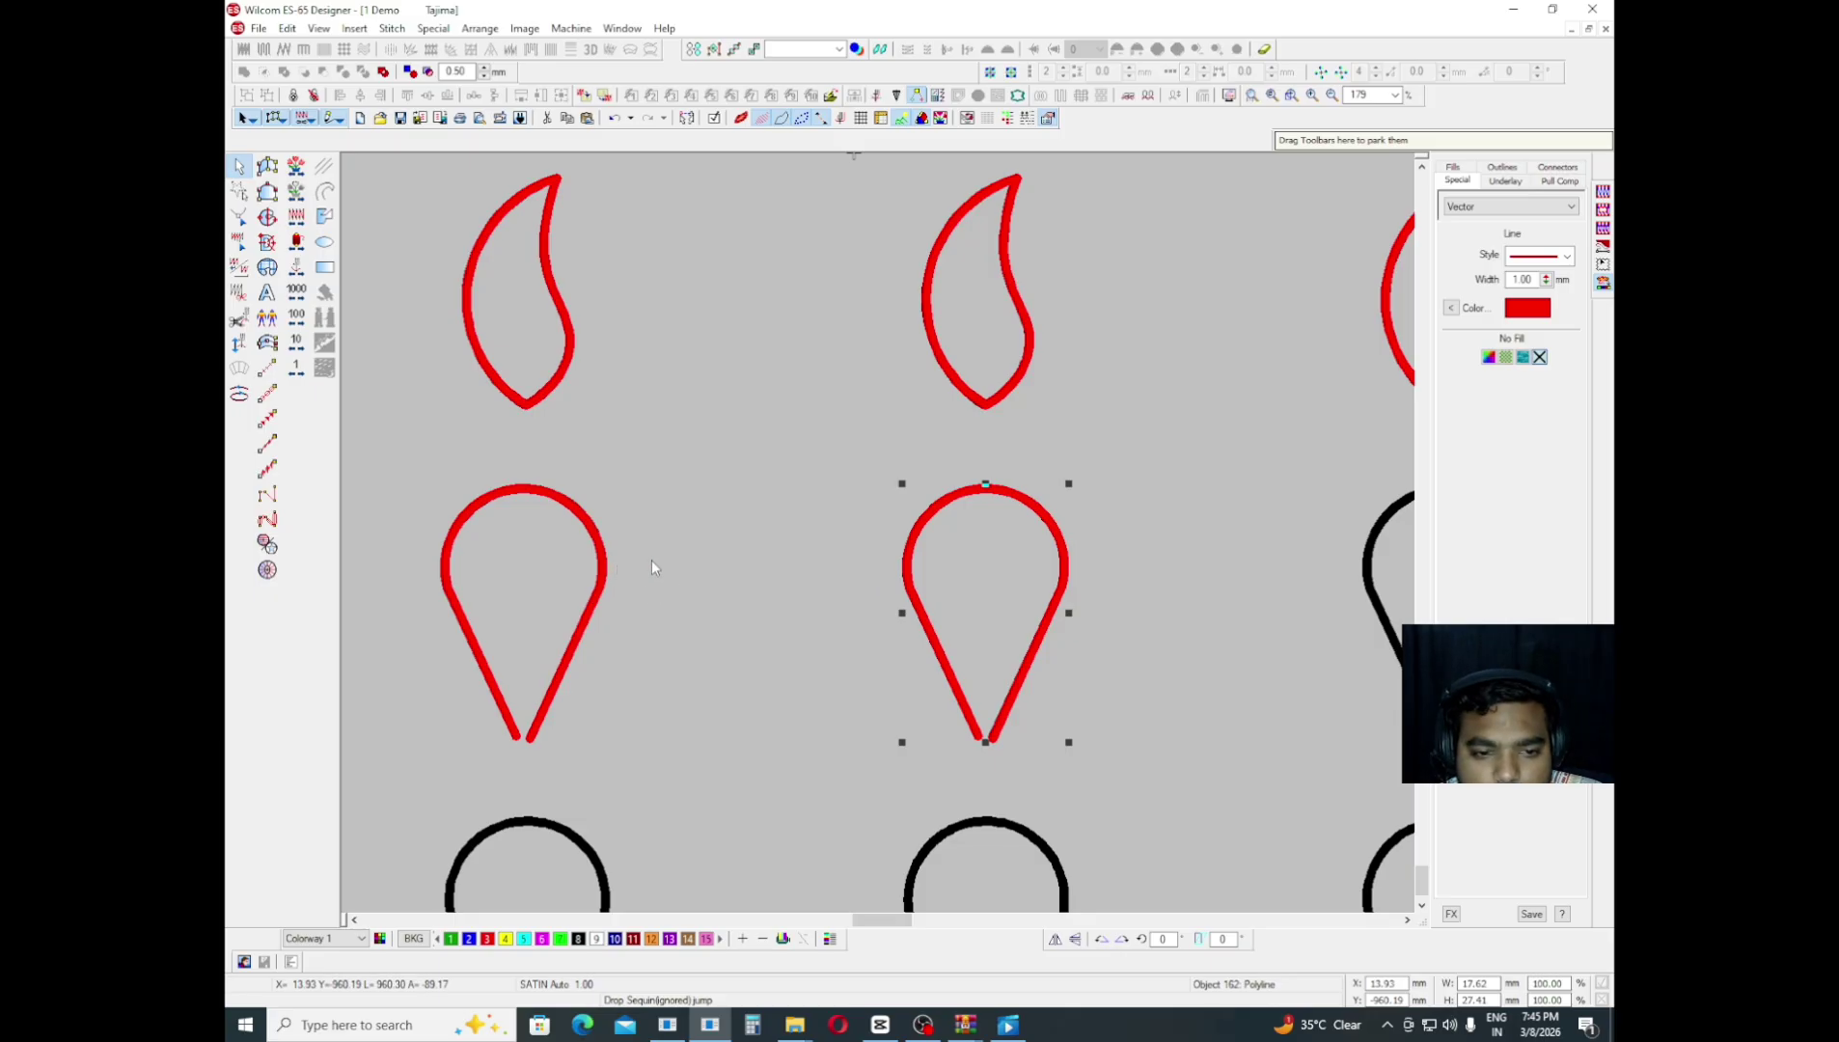
# - Copy the open teardrop outline onto the third and fourth teardrop templates in the same row, and deselect it
pyautogui.moveTo(985, 526); pyautogui.dragTo(1175, 525)
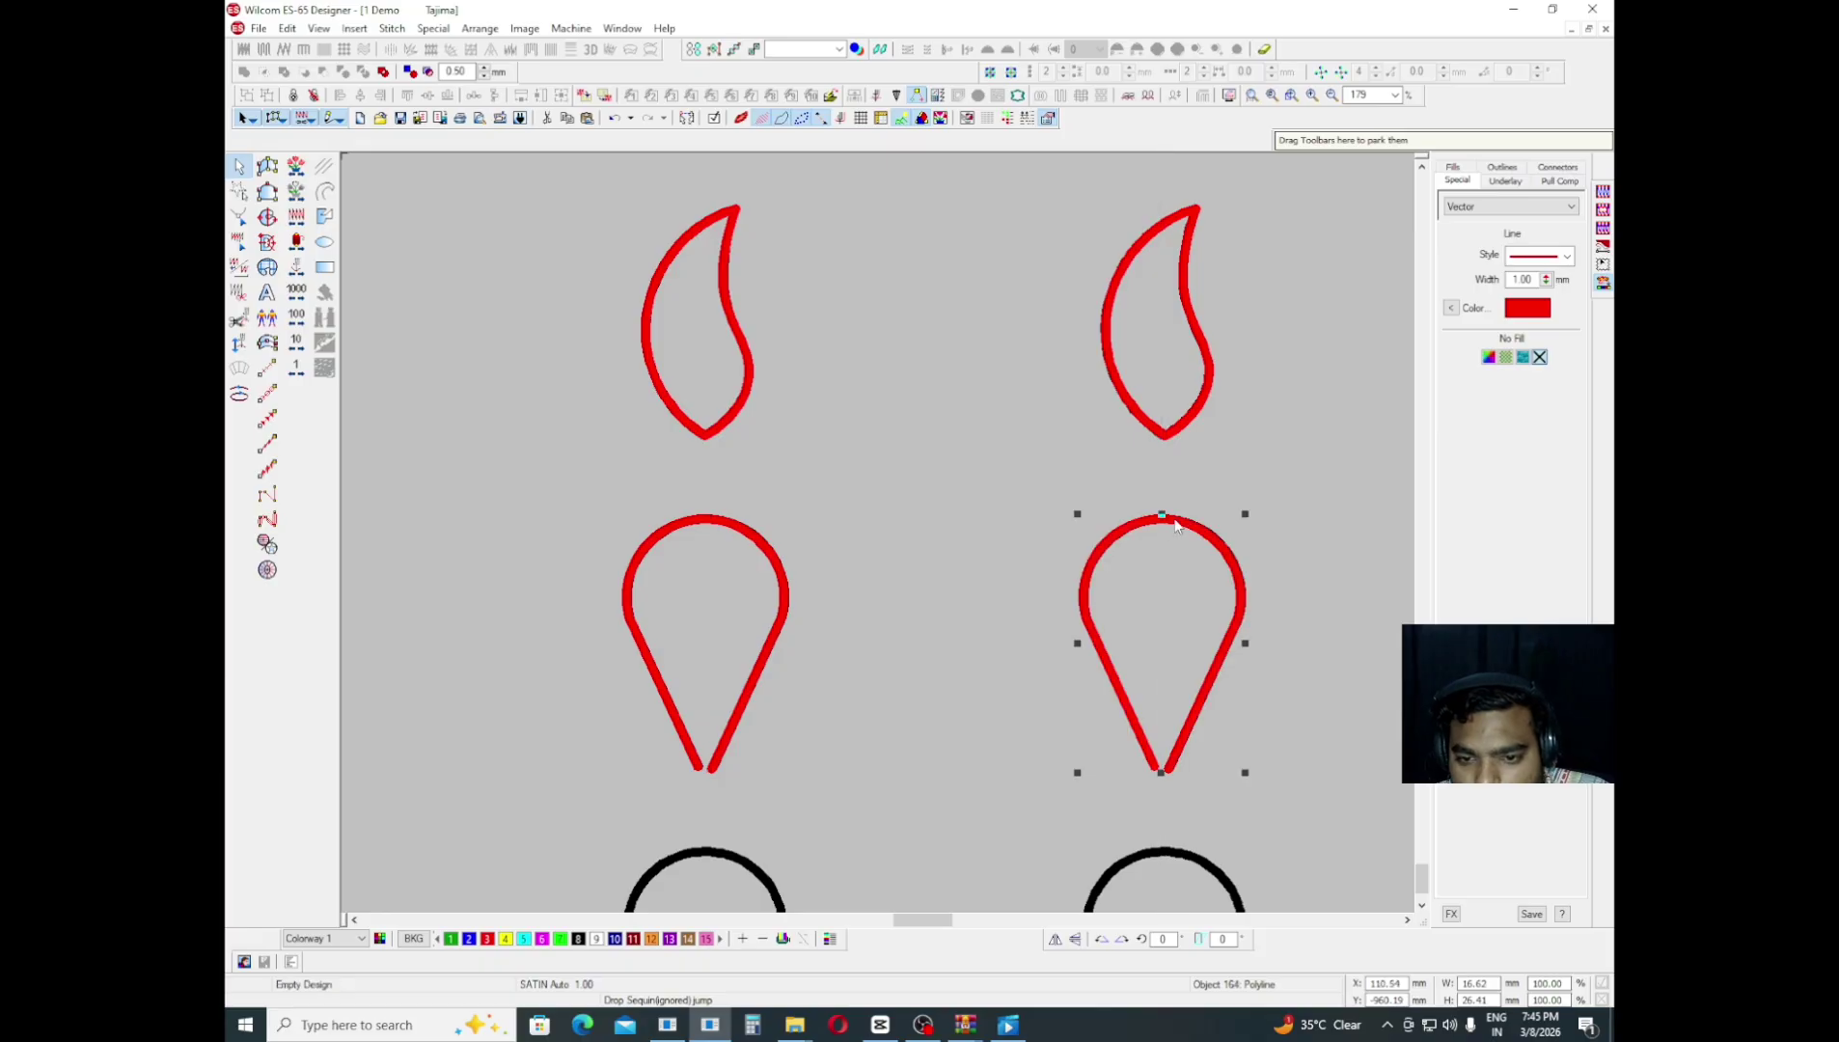
pyautogui.click(776, 563)
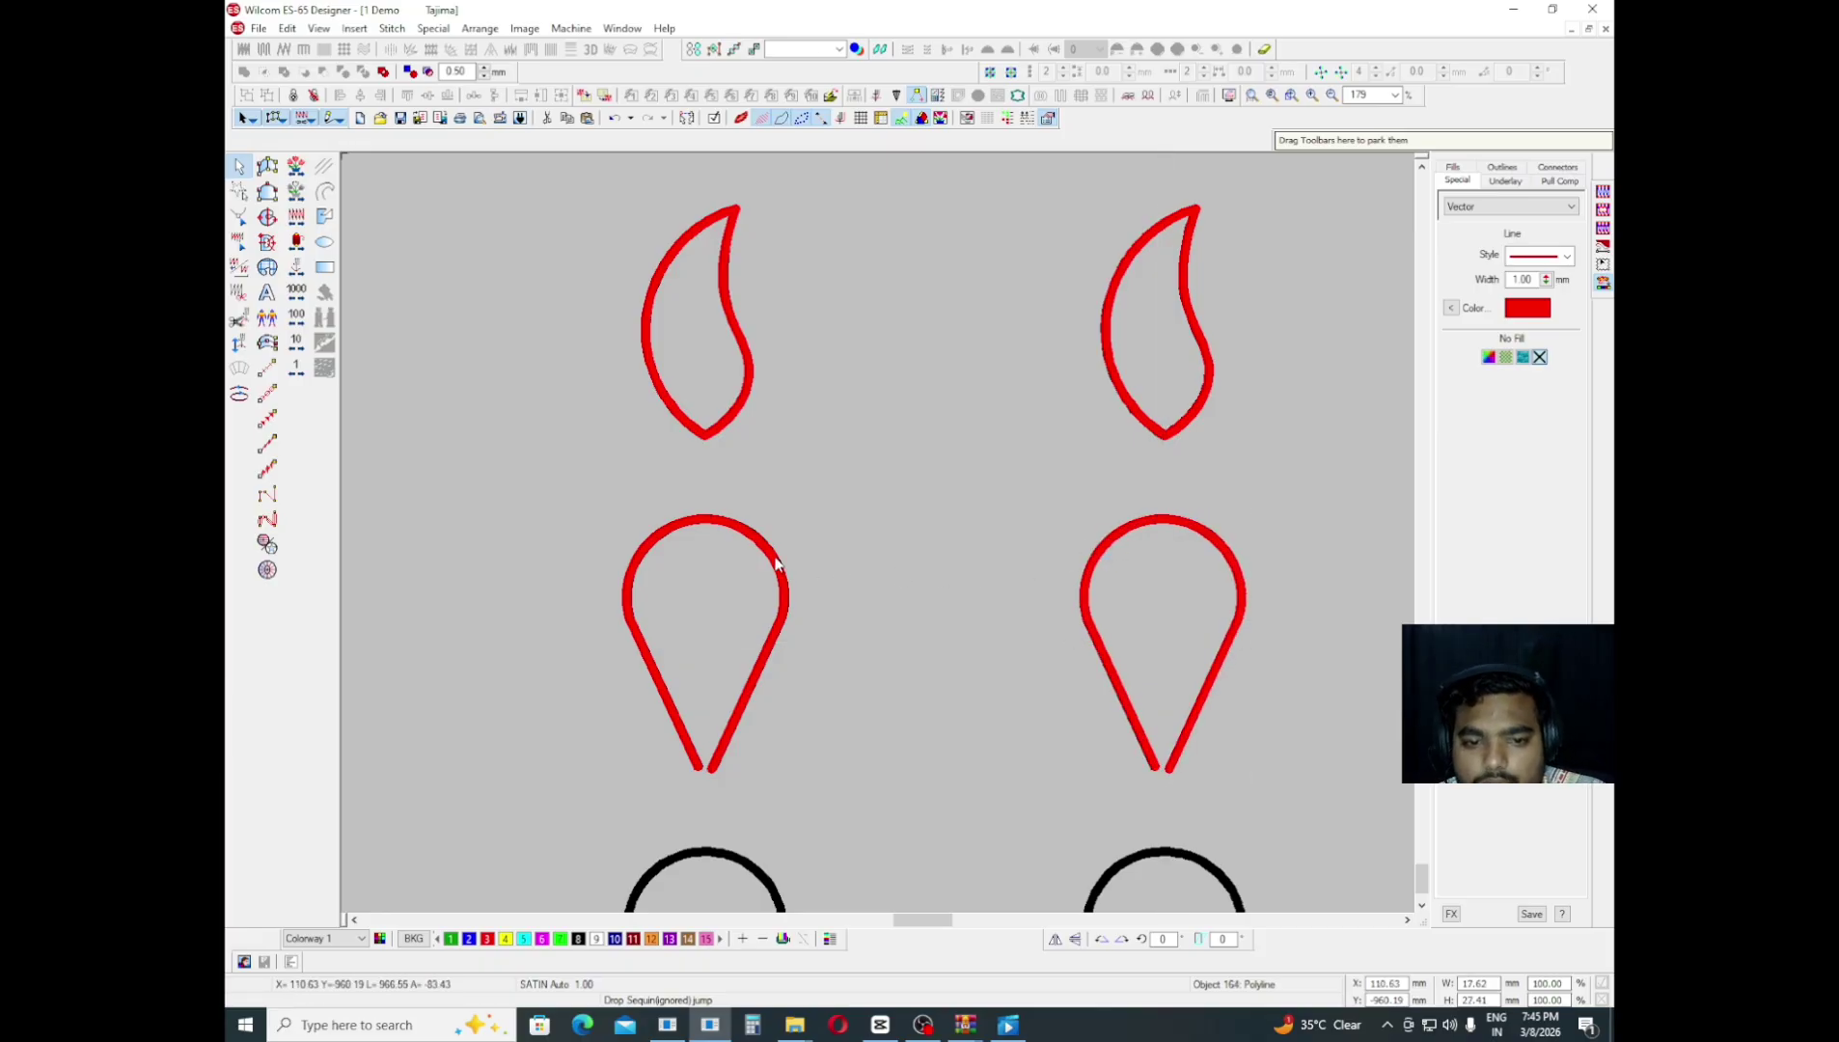
pyautogui.scroll(-2, 814, 567)
pyautogui.scroll(2, 1002, 572)
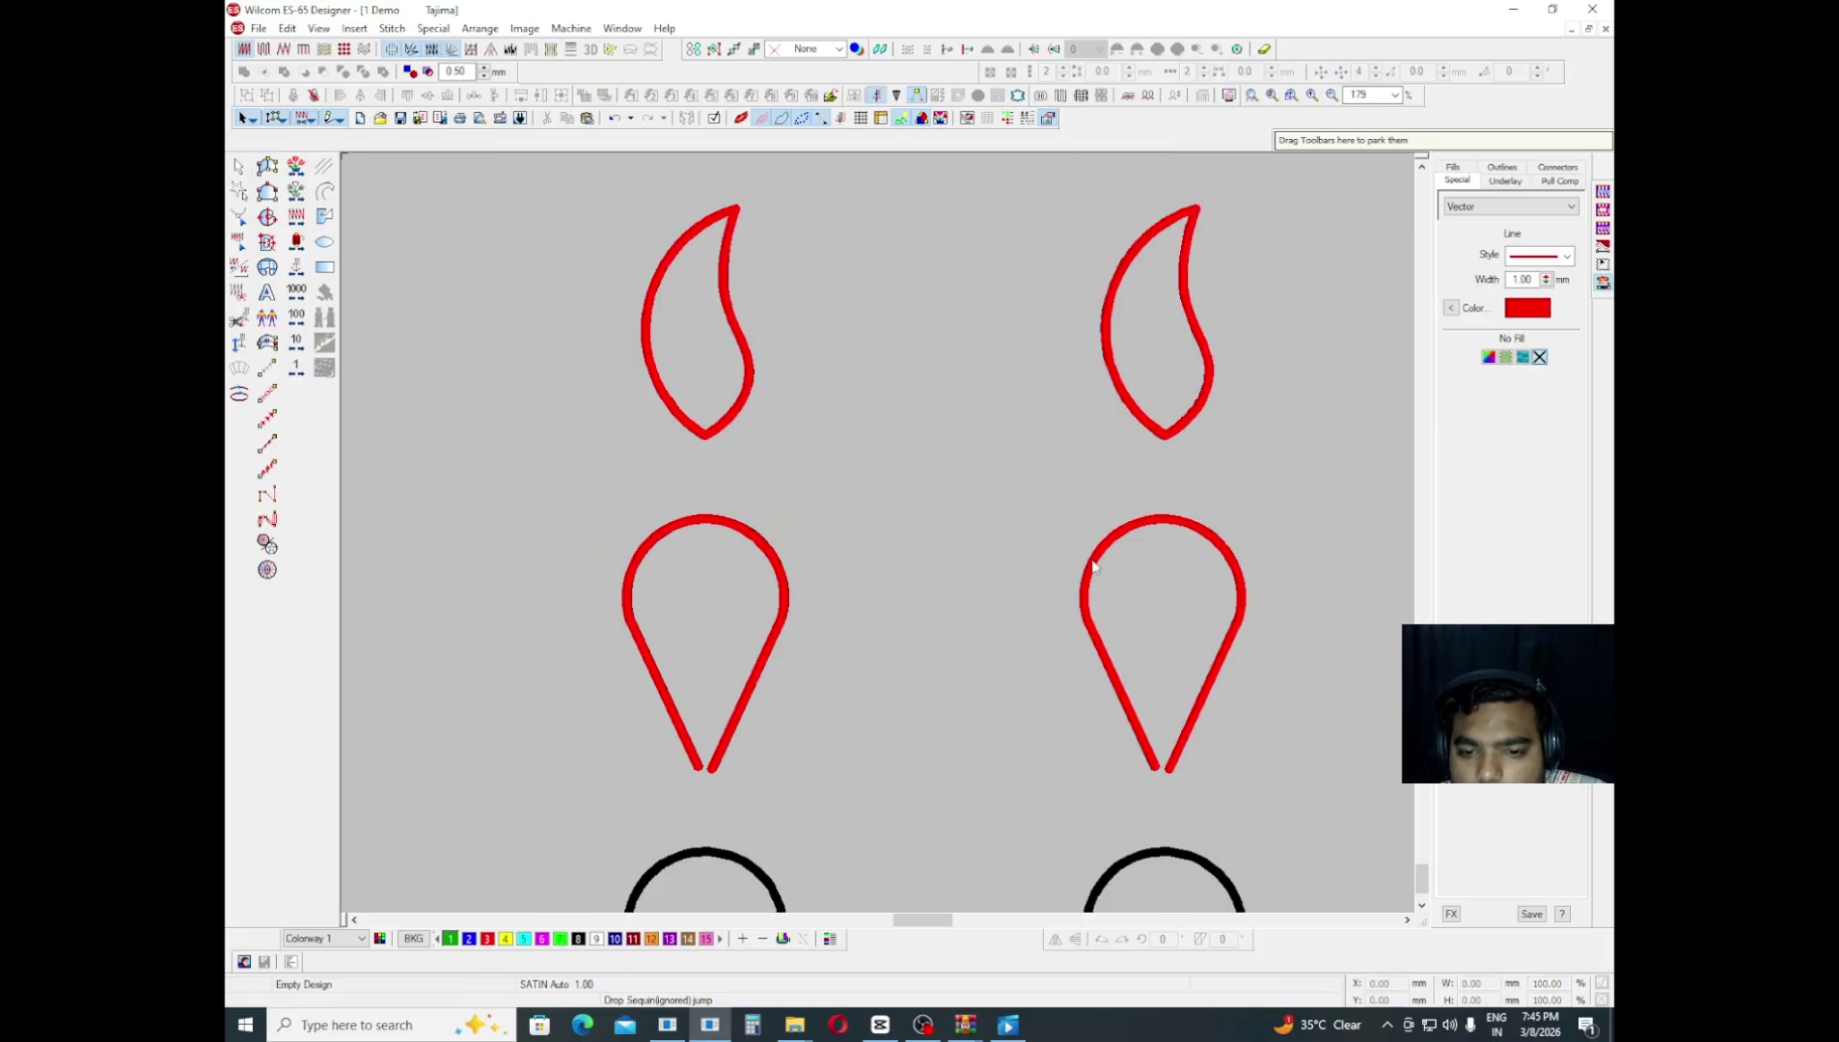
# - Copy the open teardrop outline onto the fifth template, nudge it into alignment, and deselect it
pyautogui.click(1163, 520)
pyautogui.moveTo(1162, 519)
pyautogui.mouseDown()
pyautogui.moveTo(1257, 487)
pyautogui.moveTo(1184, 530)
pyautogui.moveTo(1118, 530)
pyautogui.moveTo(1135, 522)
pyautogui.mouseUp()
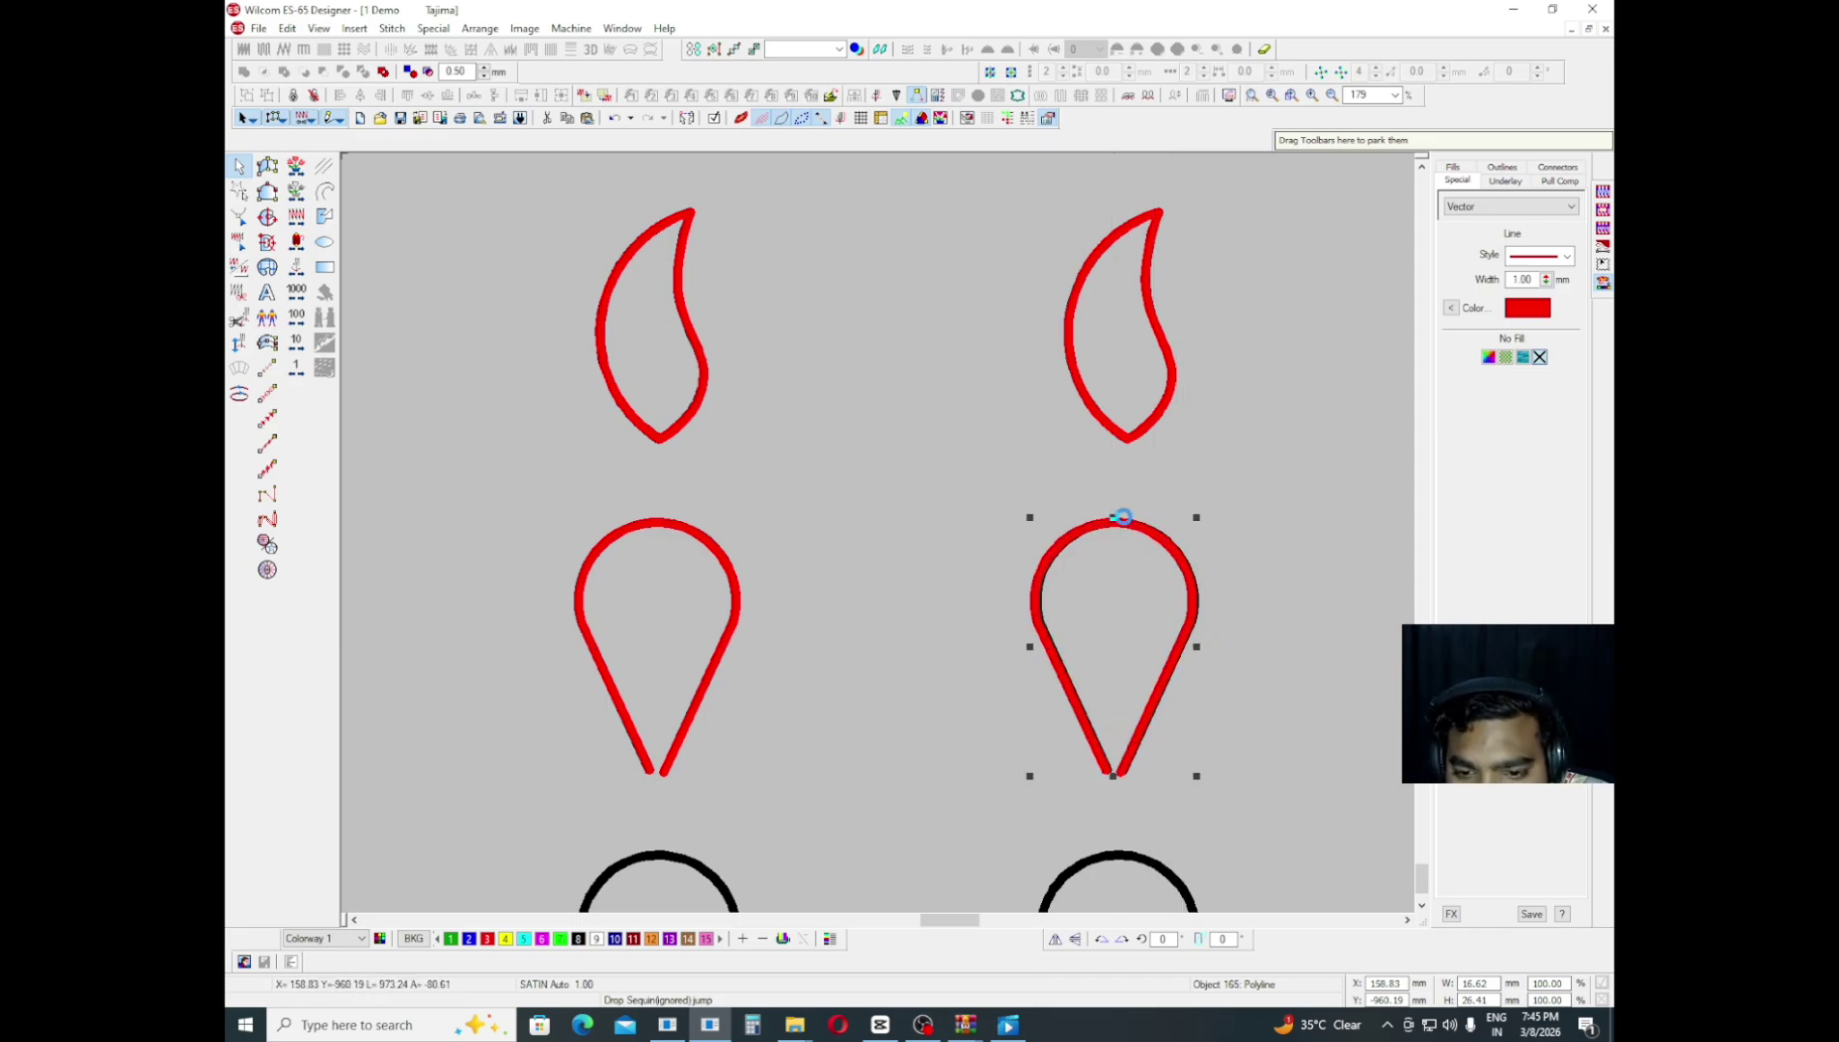
pyautogui.click(1069, 589)
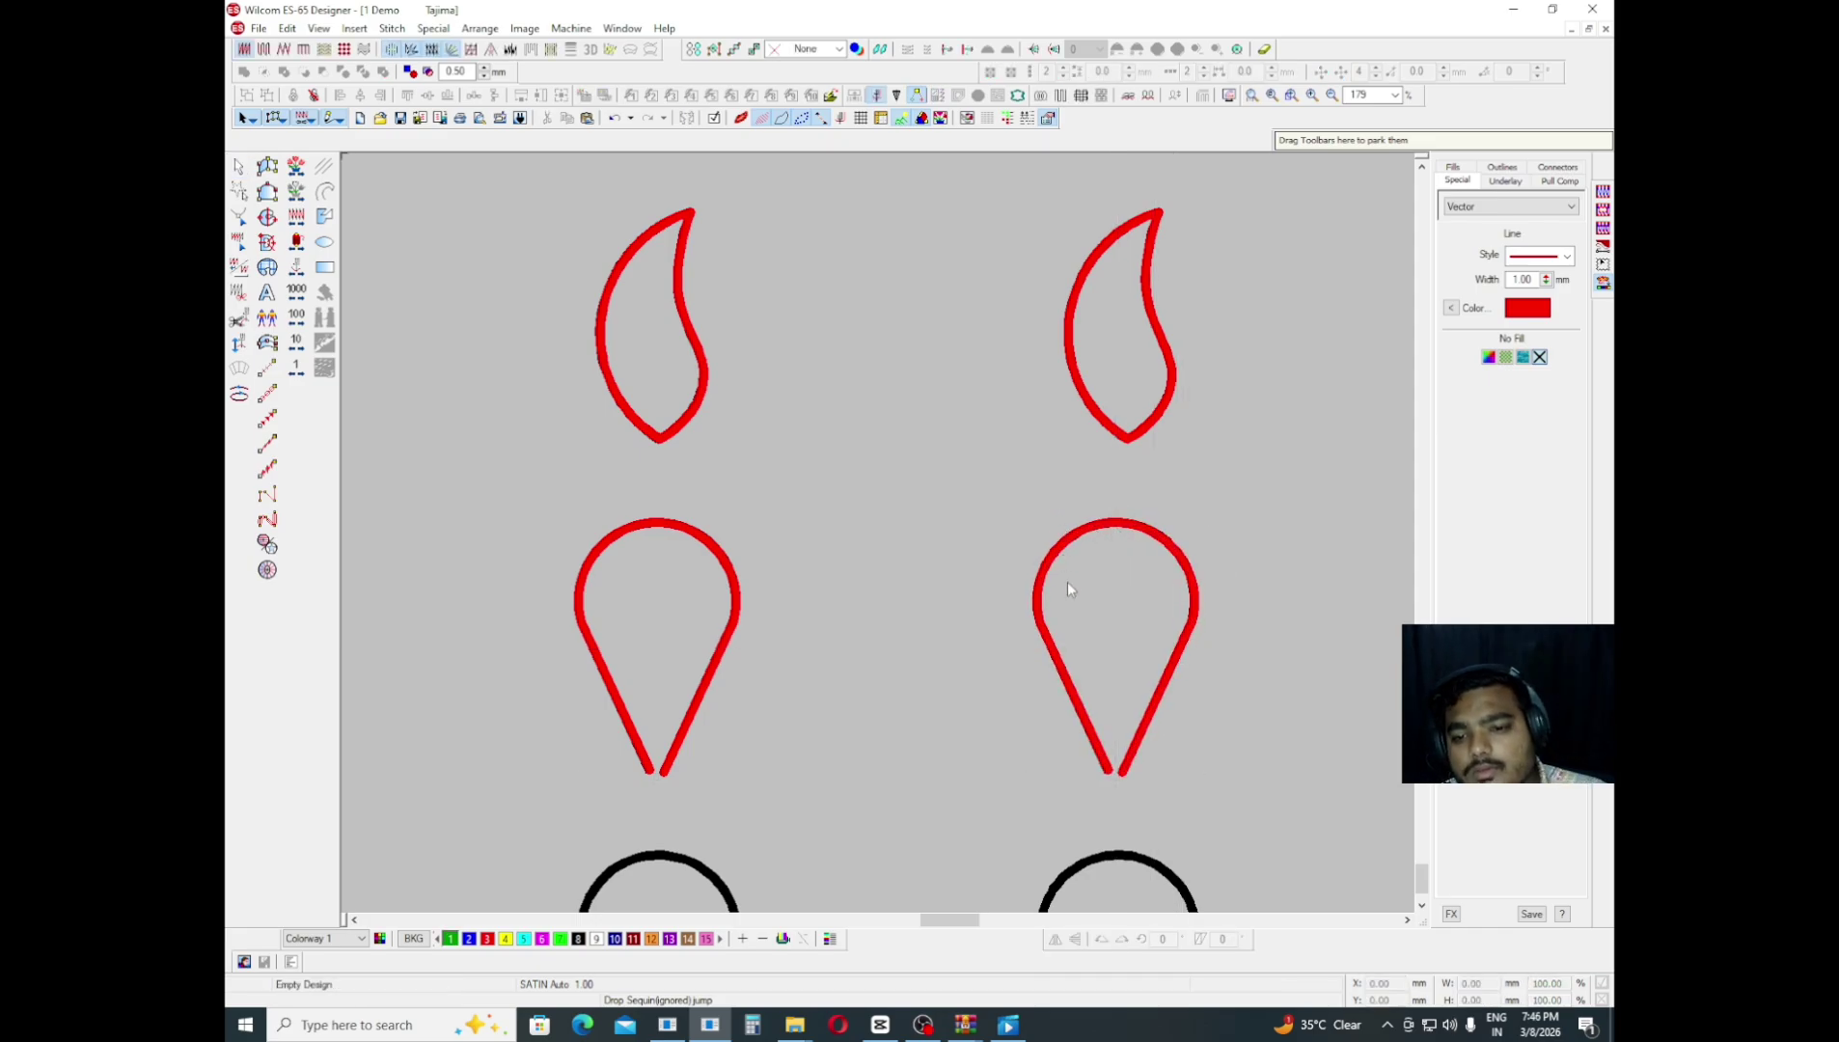
pyautogui.scroll(-3, 1065, 579)
pyautogui.scroll(1, 675, 574)
pyautogui.scroll(2, 1291, 540)
pyautogui.scroll(1, 904, 536)
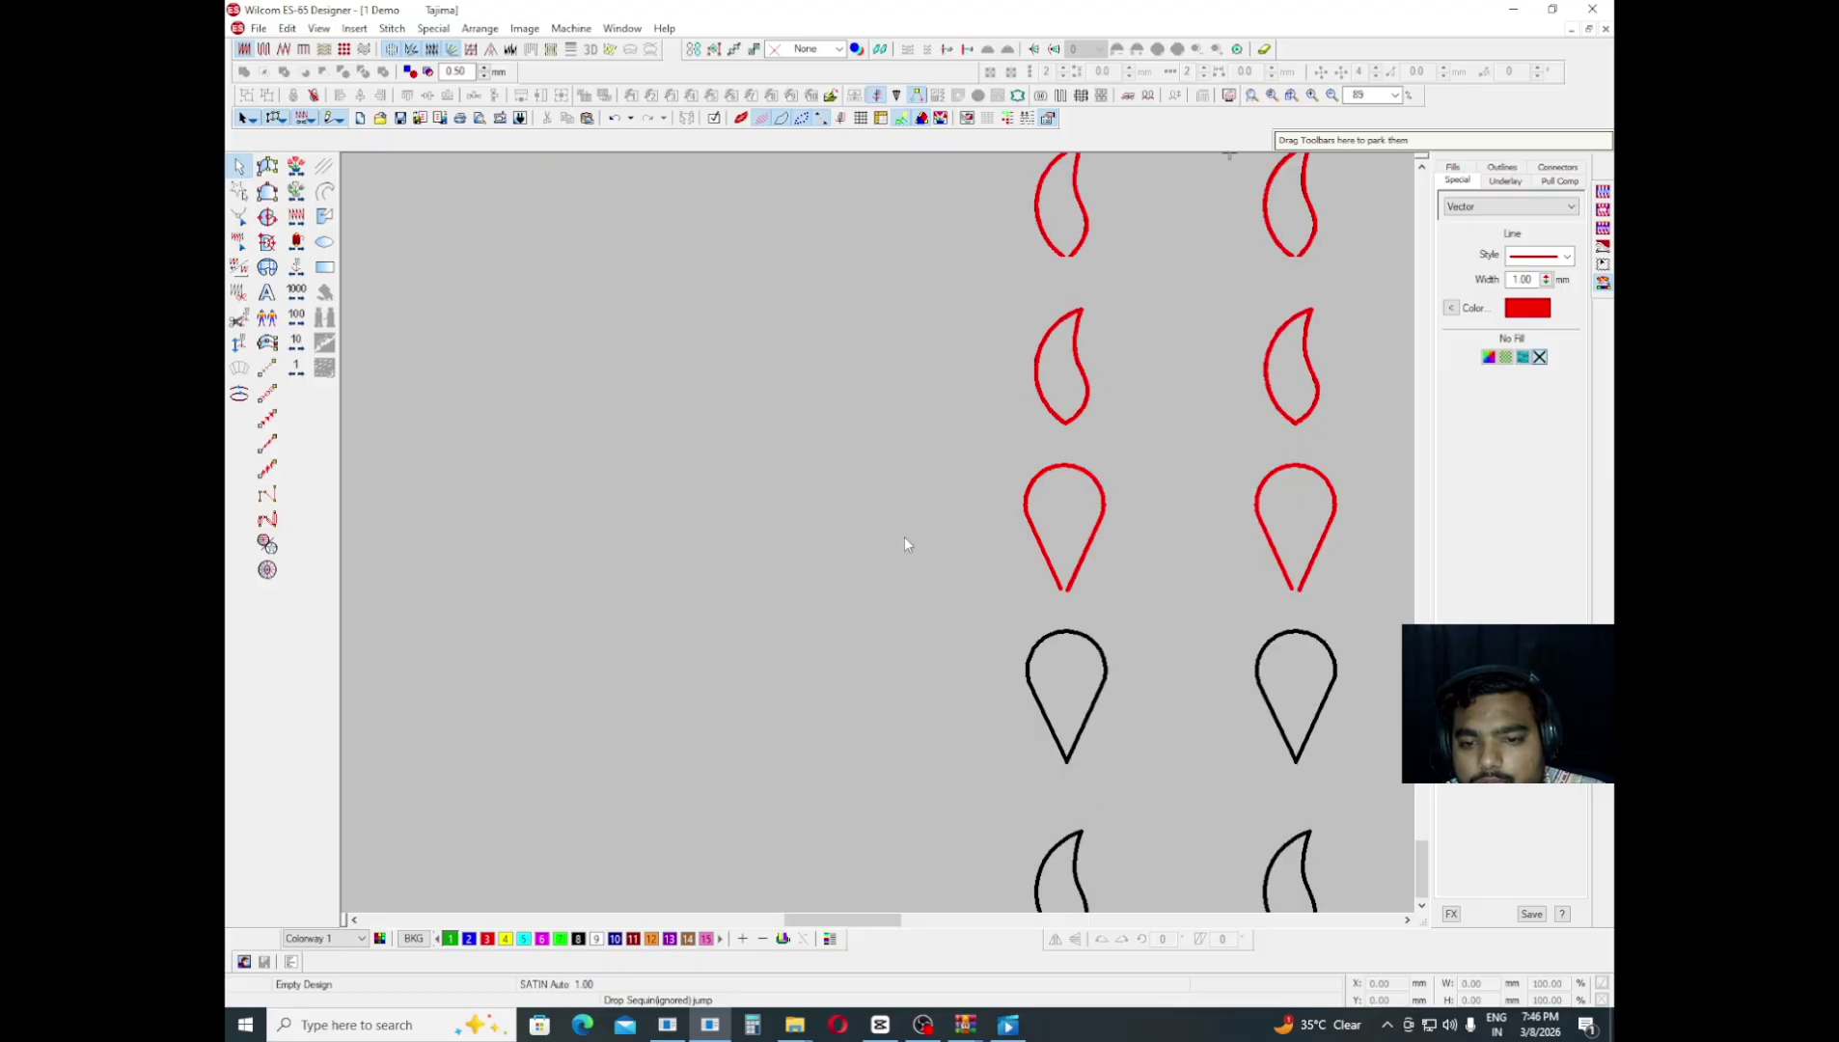
# - Trace the first black closed teardrop in the next row as a red vector outline through the tip, both shoulders and the crown
pyautogui.scroll(-1, 535, 567)
pyautogui.scroll(1, 600, 538)
pyautogui.scroll(2, 856, 553)
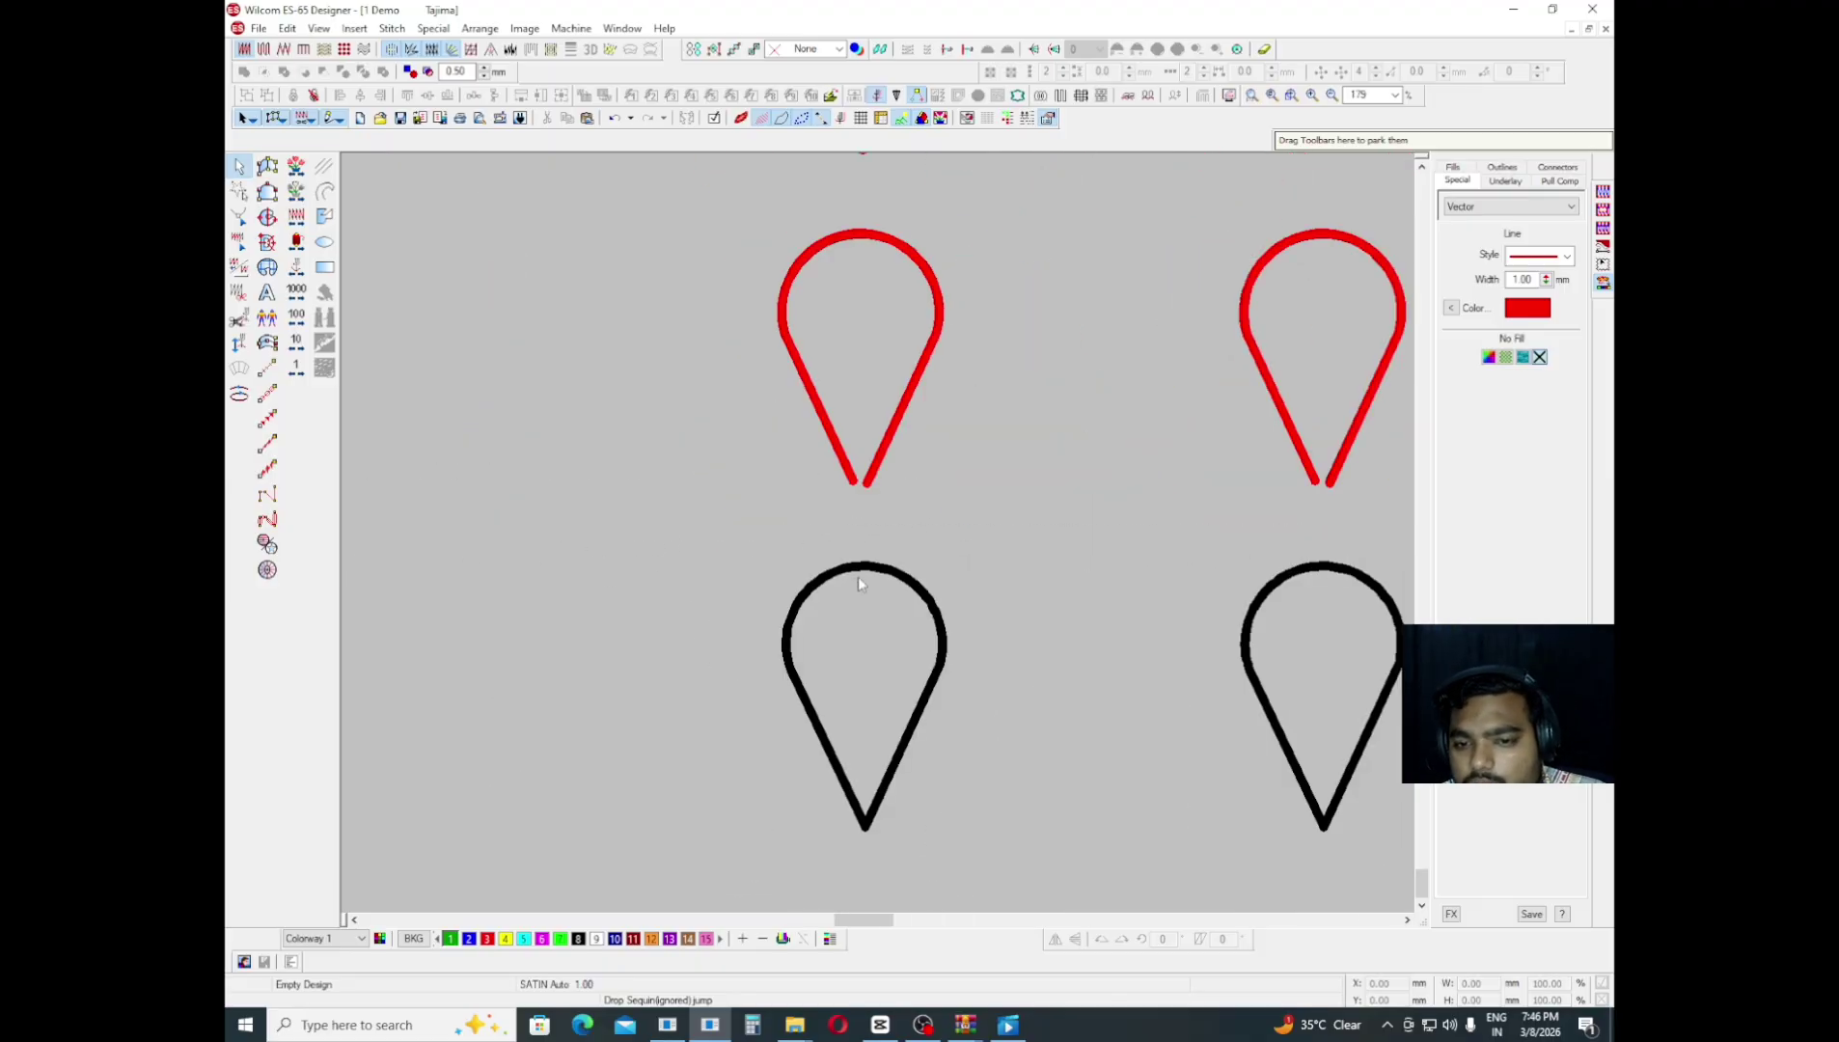
pyautogui.scroll(1, 858, 576)
pyautogui.scroll(-4, 913, 575)
pyautogui.click(272, 274)
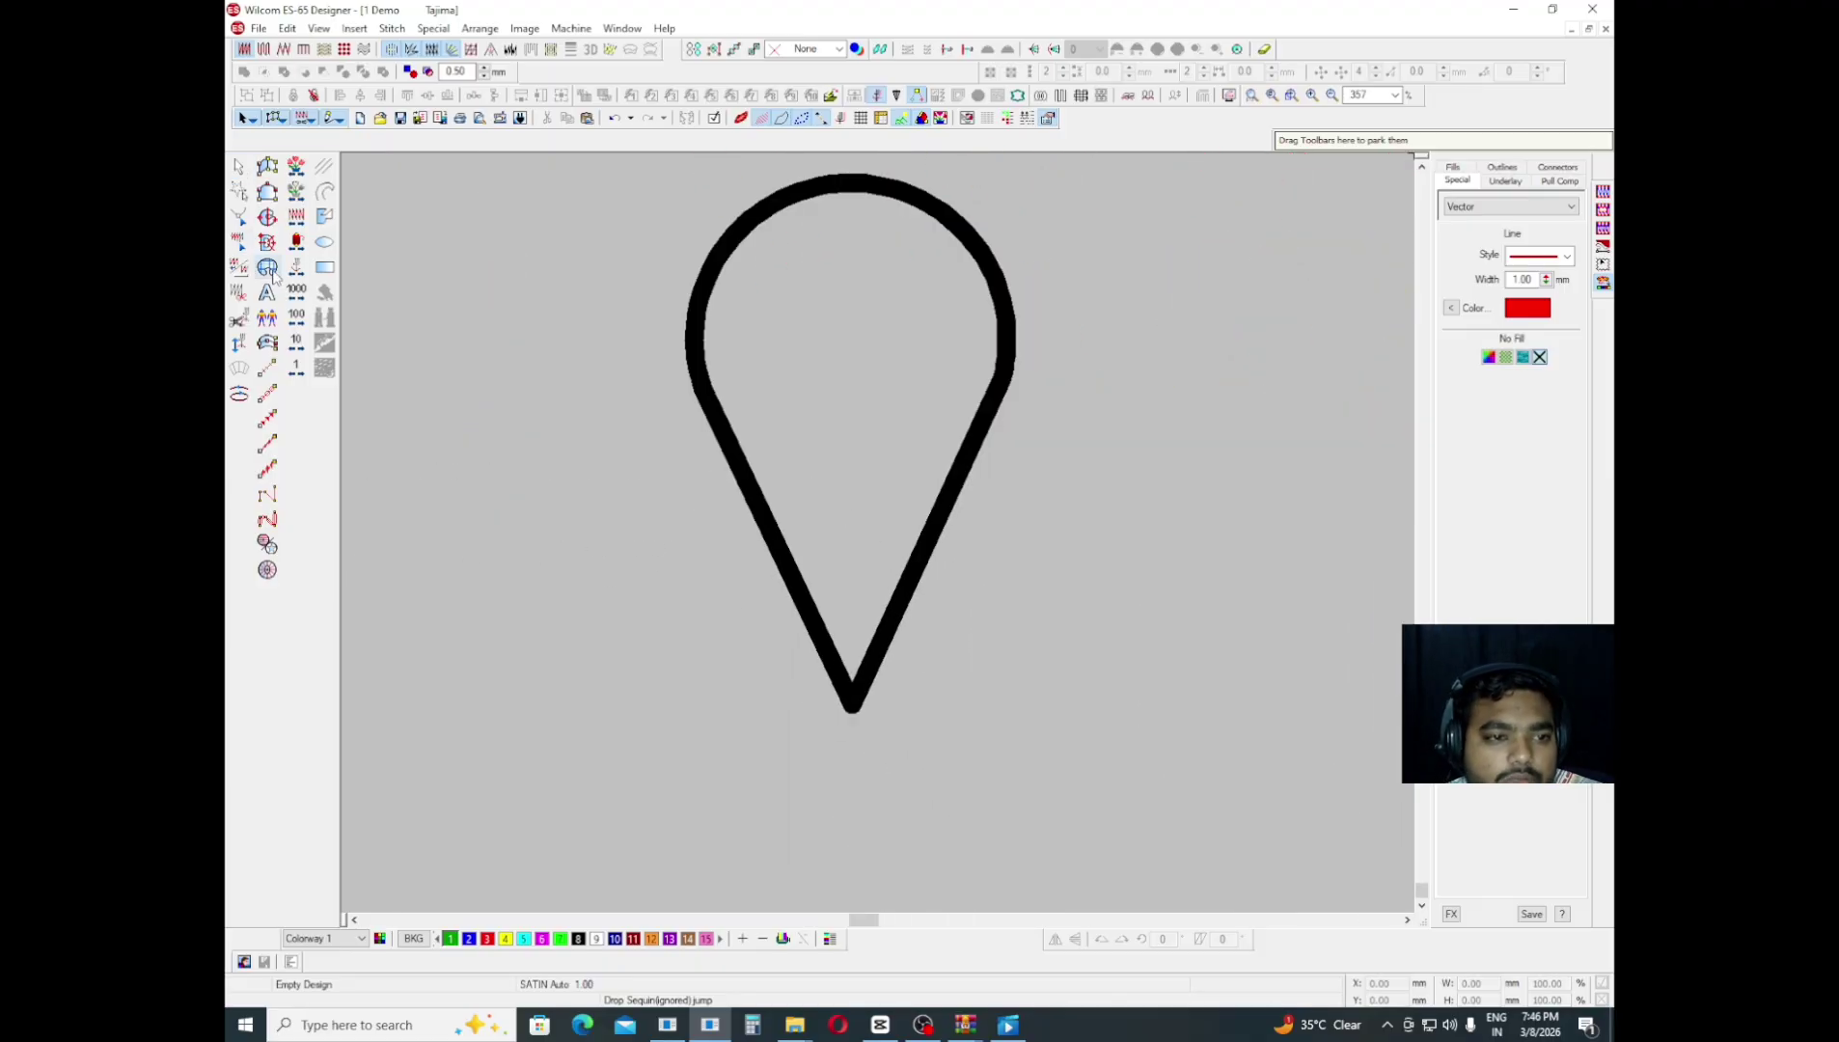
pyautogui.click(326, 219)
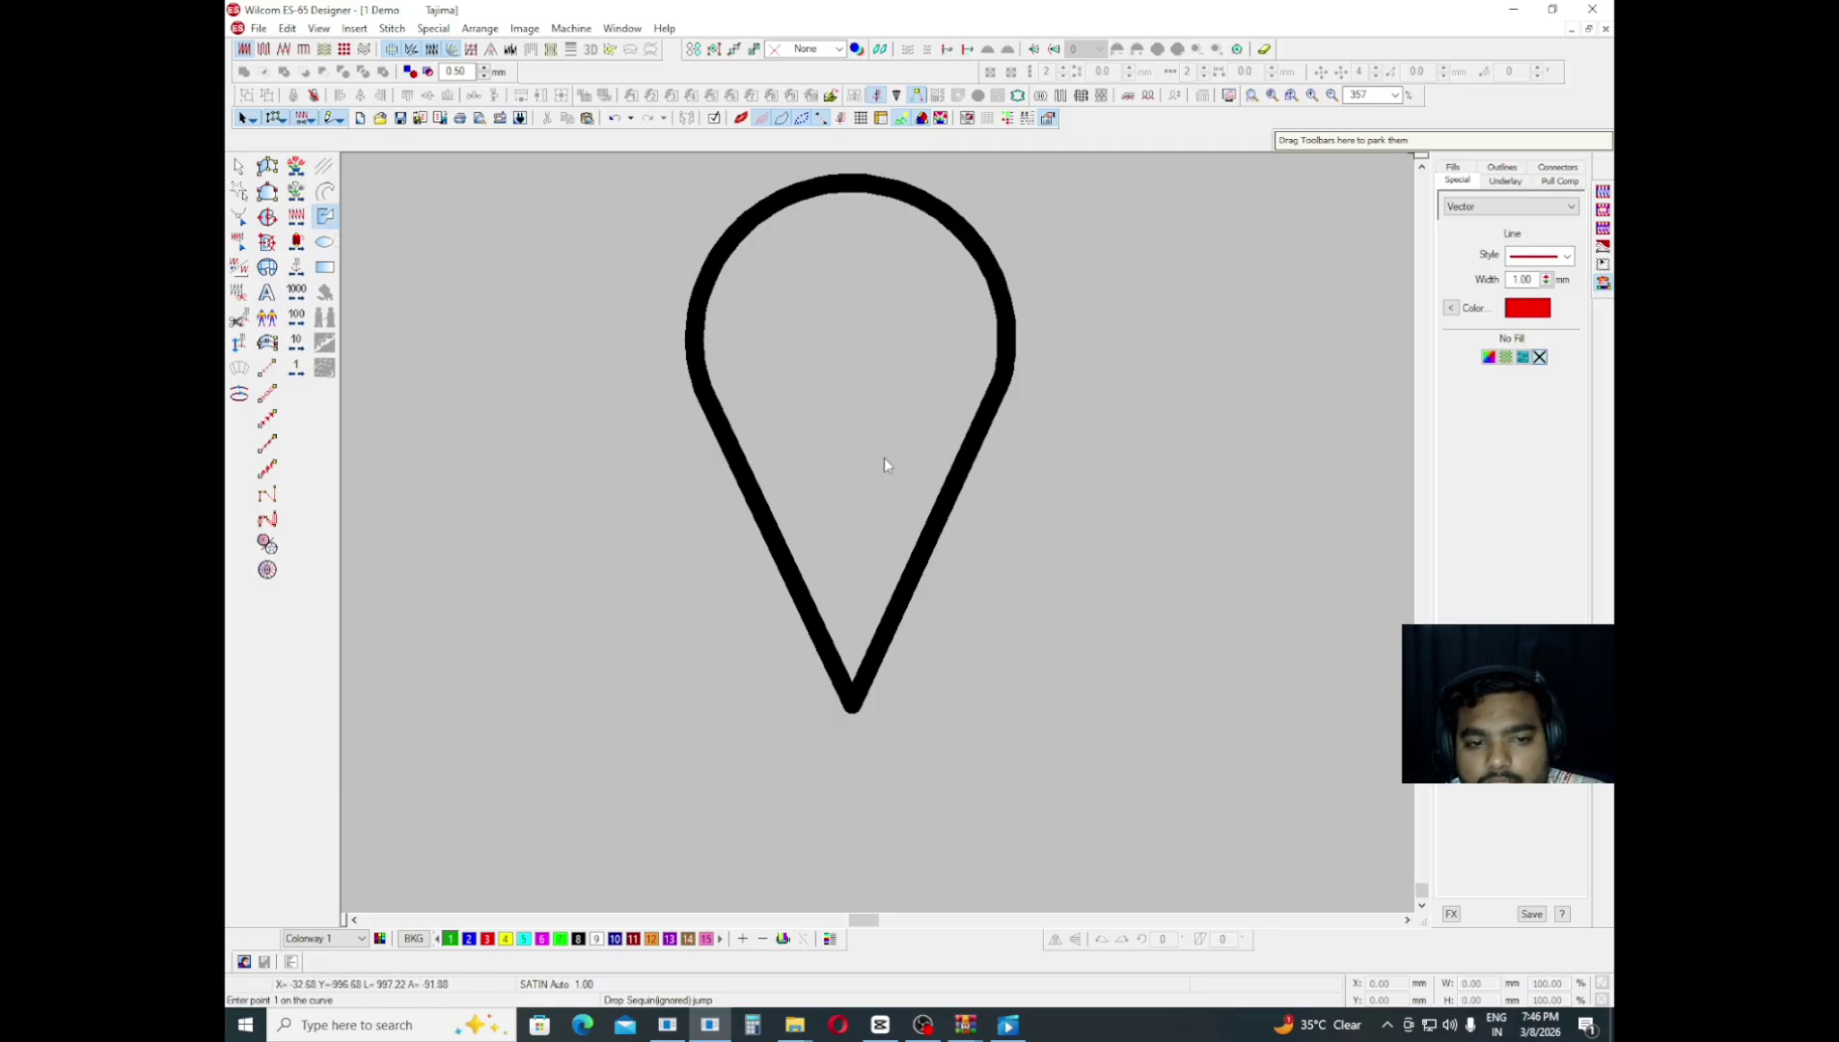
pyautogui.scroll(1, 935, 571)
pyautogui.click(826, 653)
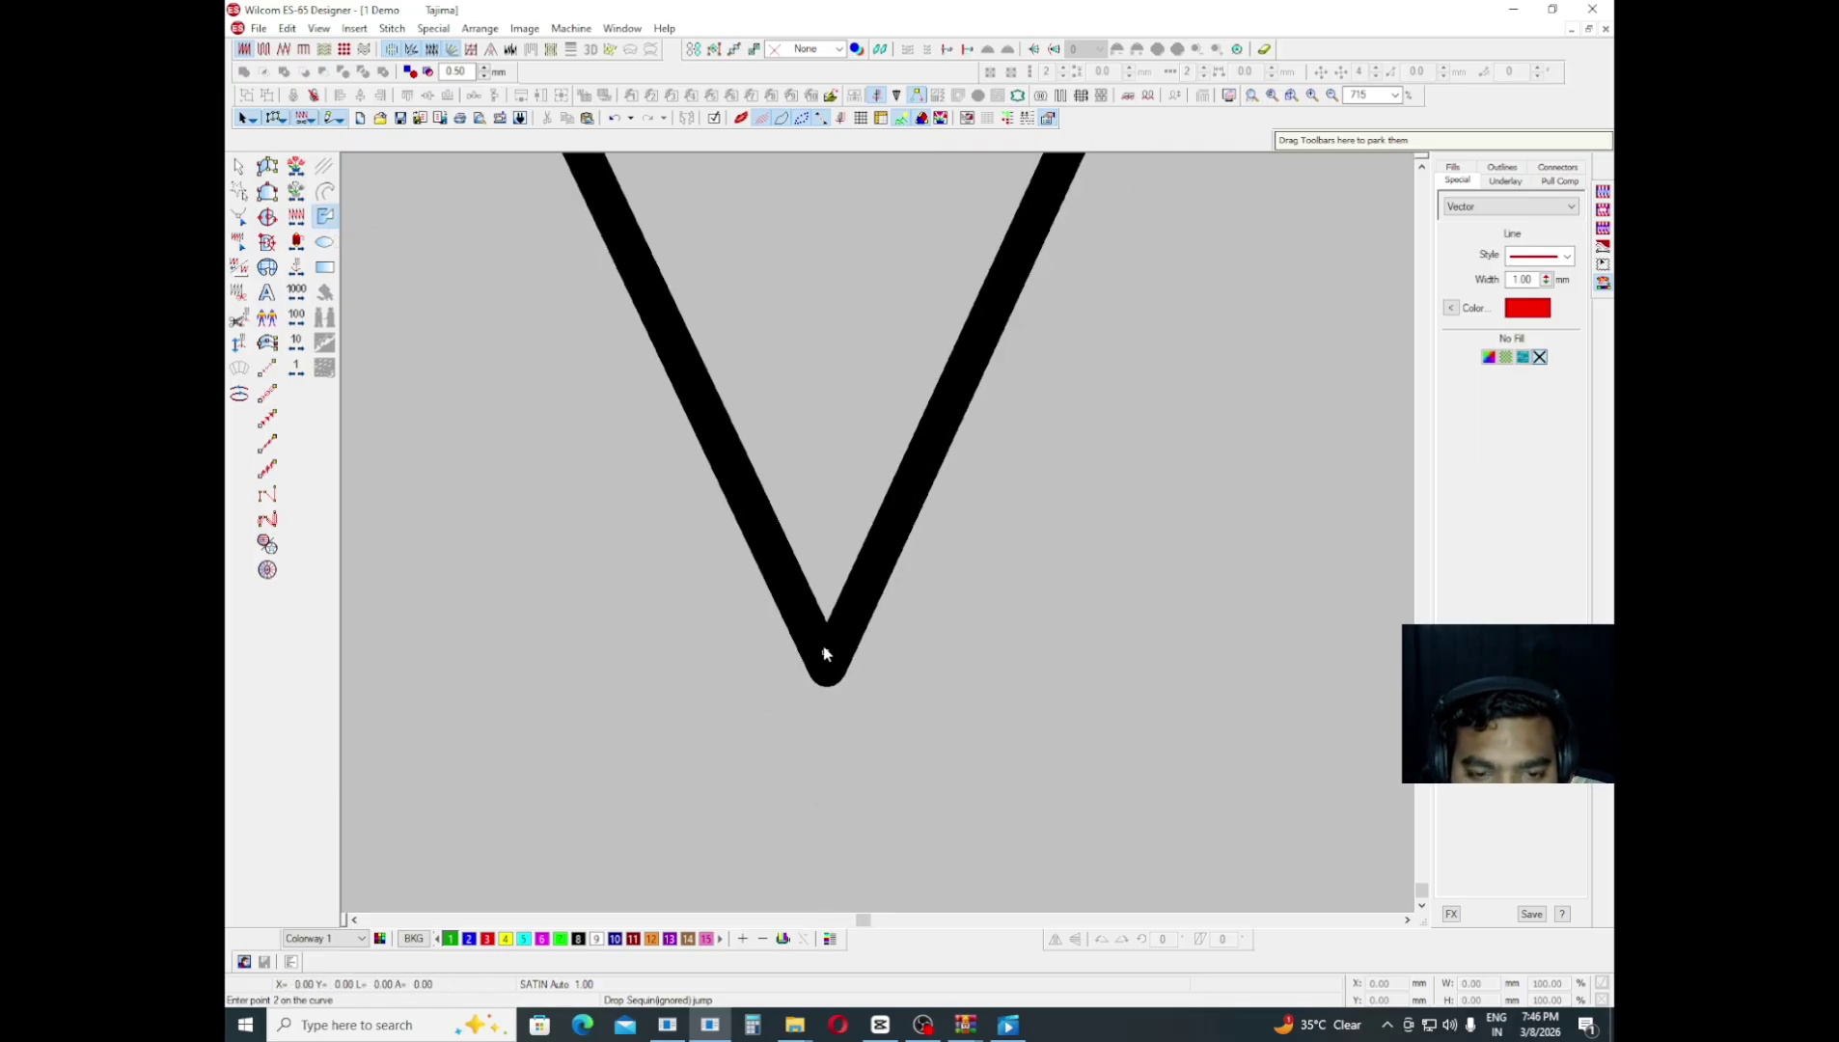
pyautogui.scroll(-1, 614, 246)
pyautogui.scroll(1, 584, 385)
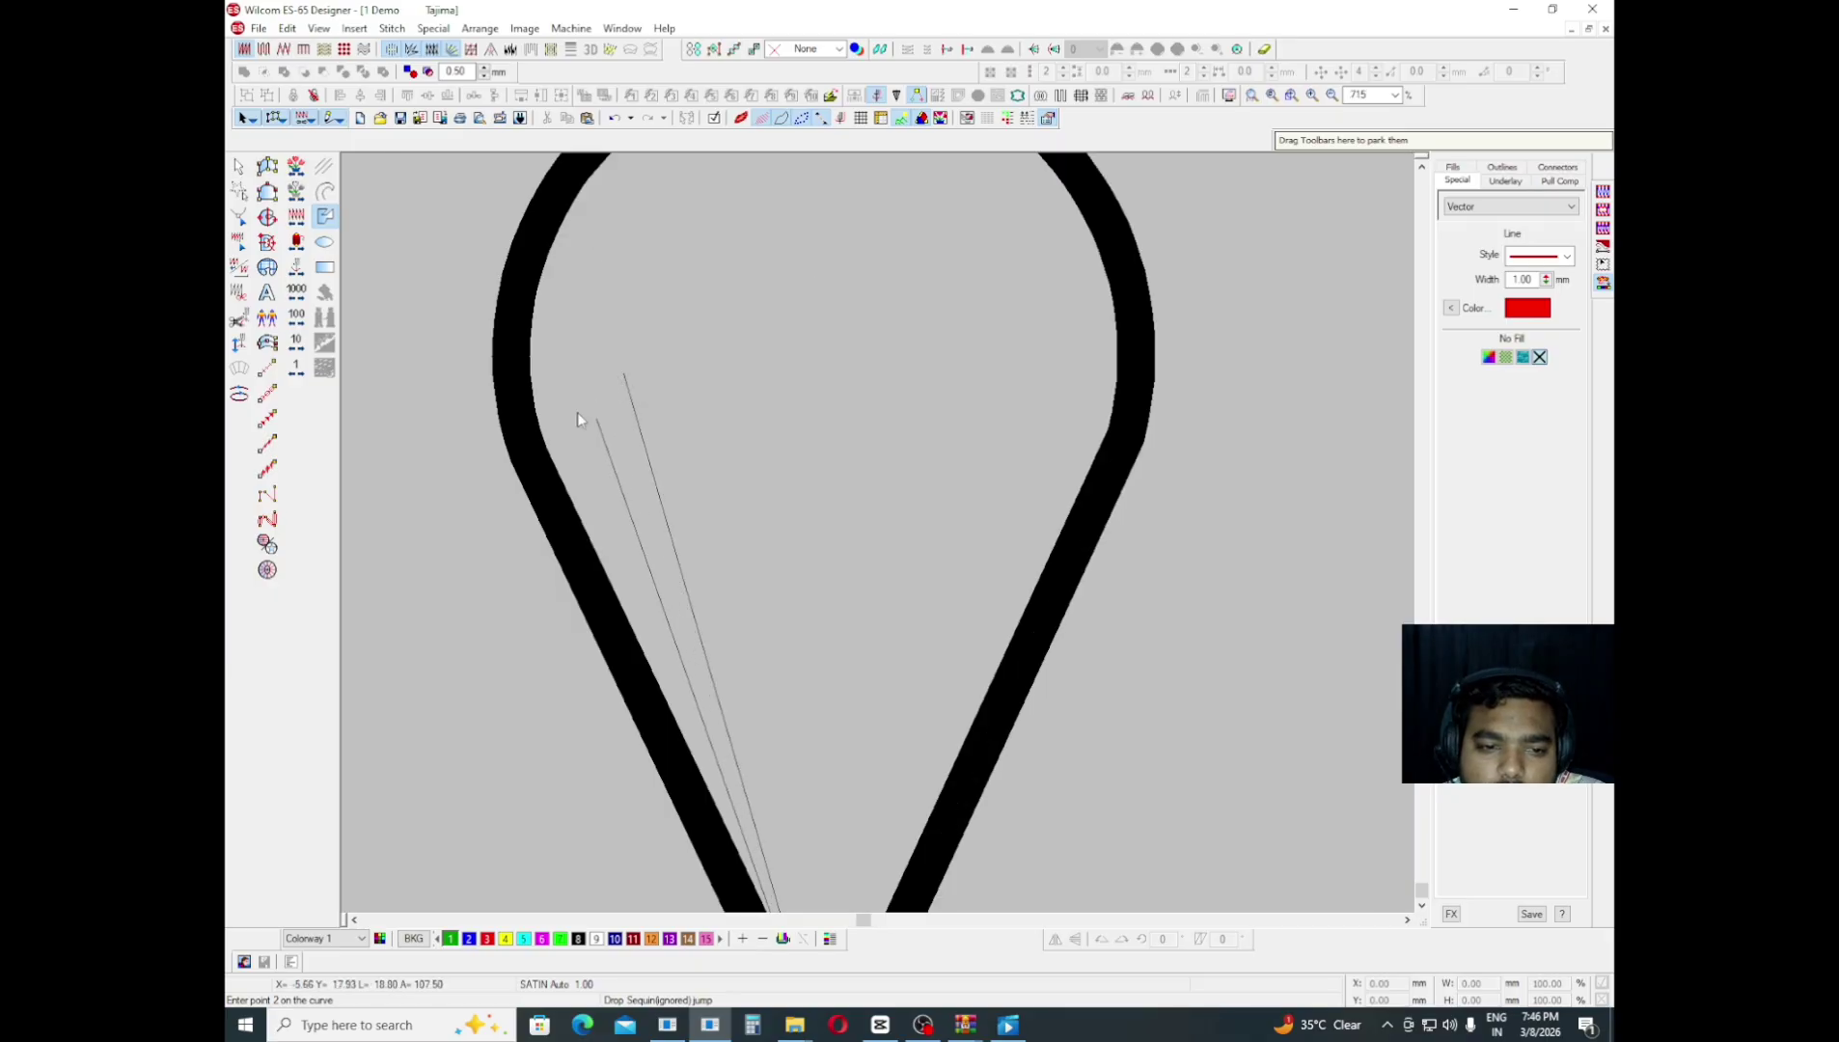
pyautogui.click(526, 439)
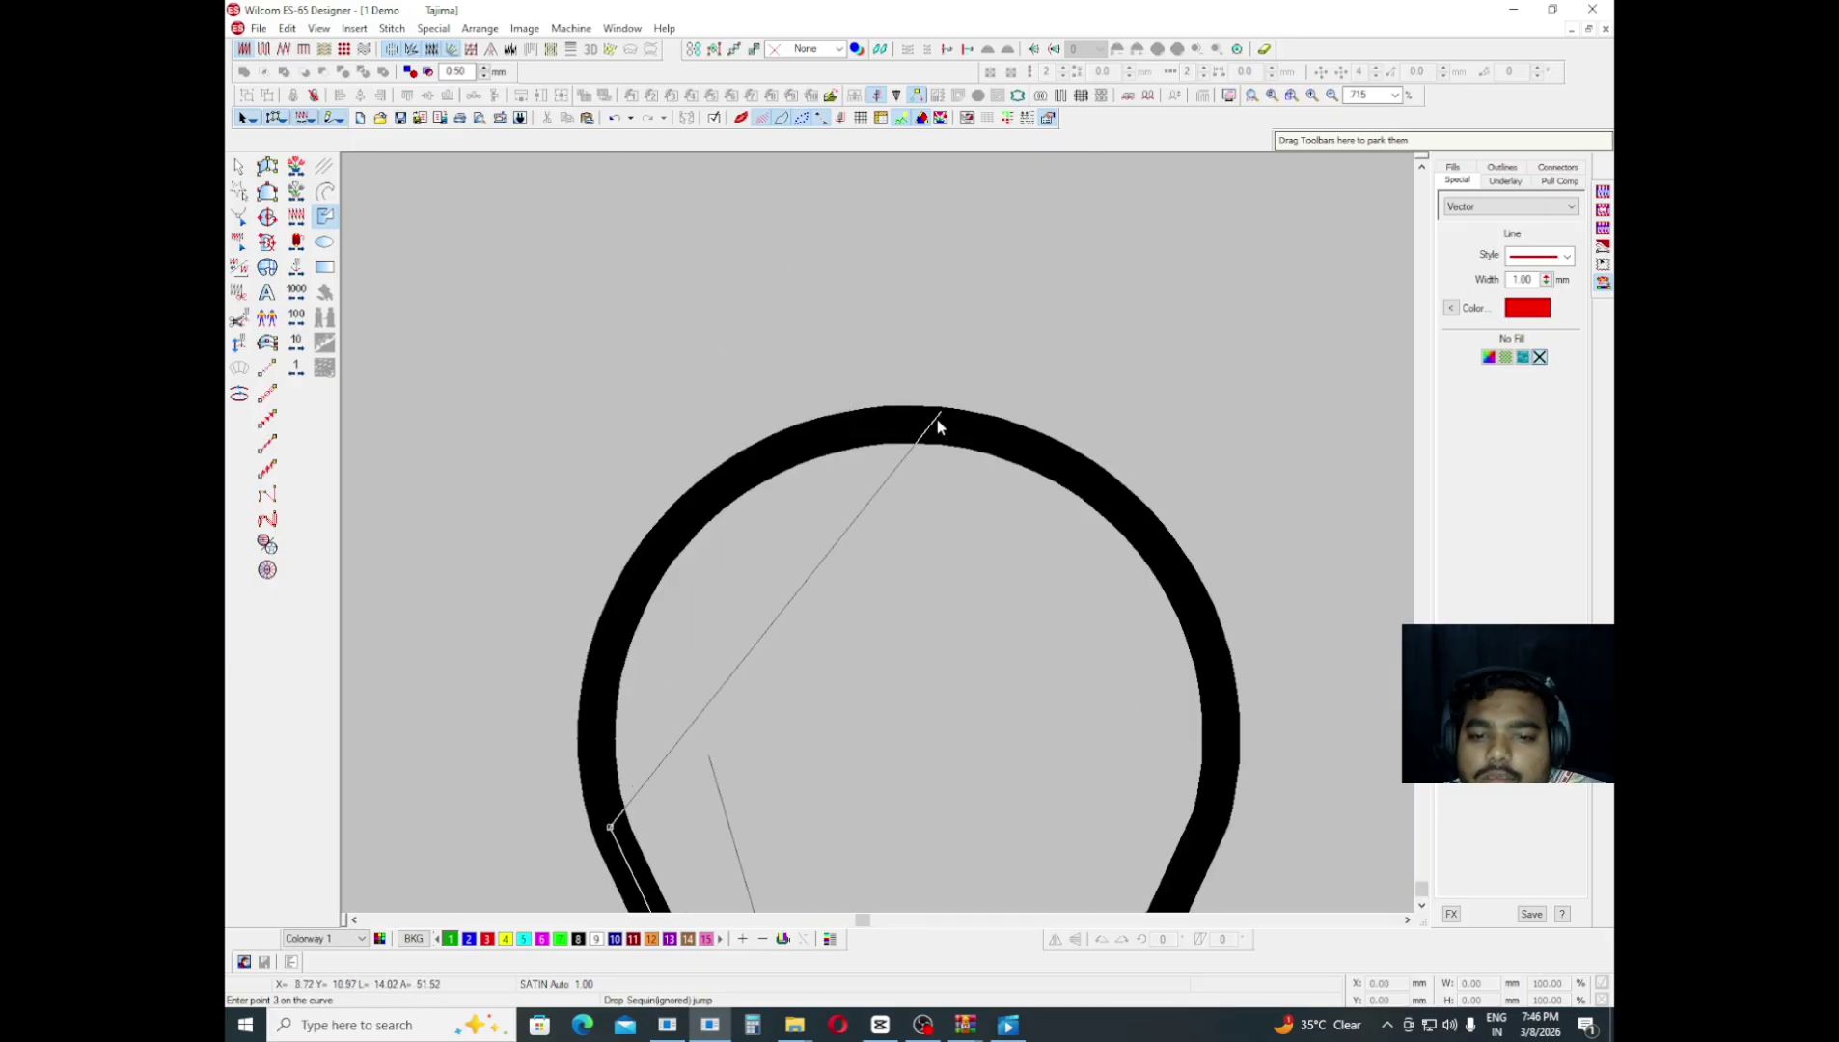
pyautogui.click(916, 213)
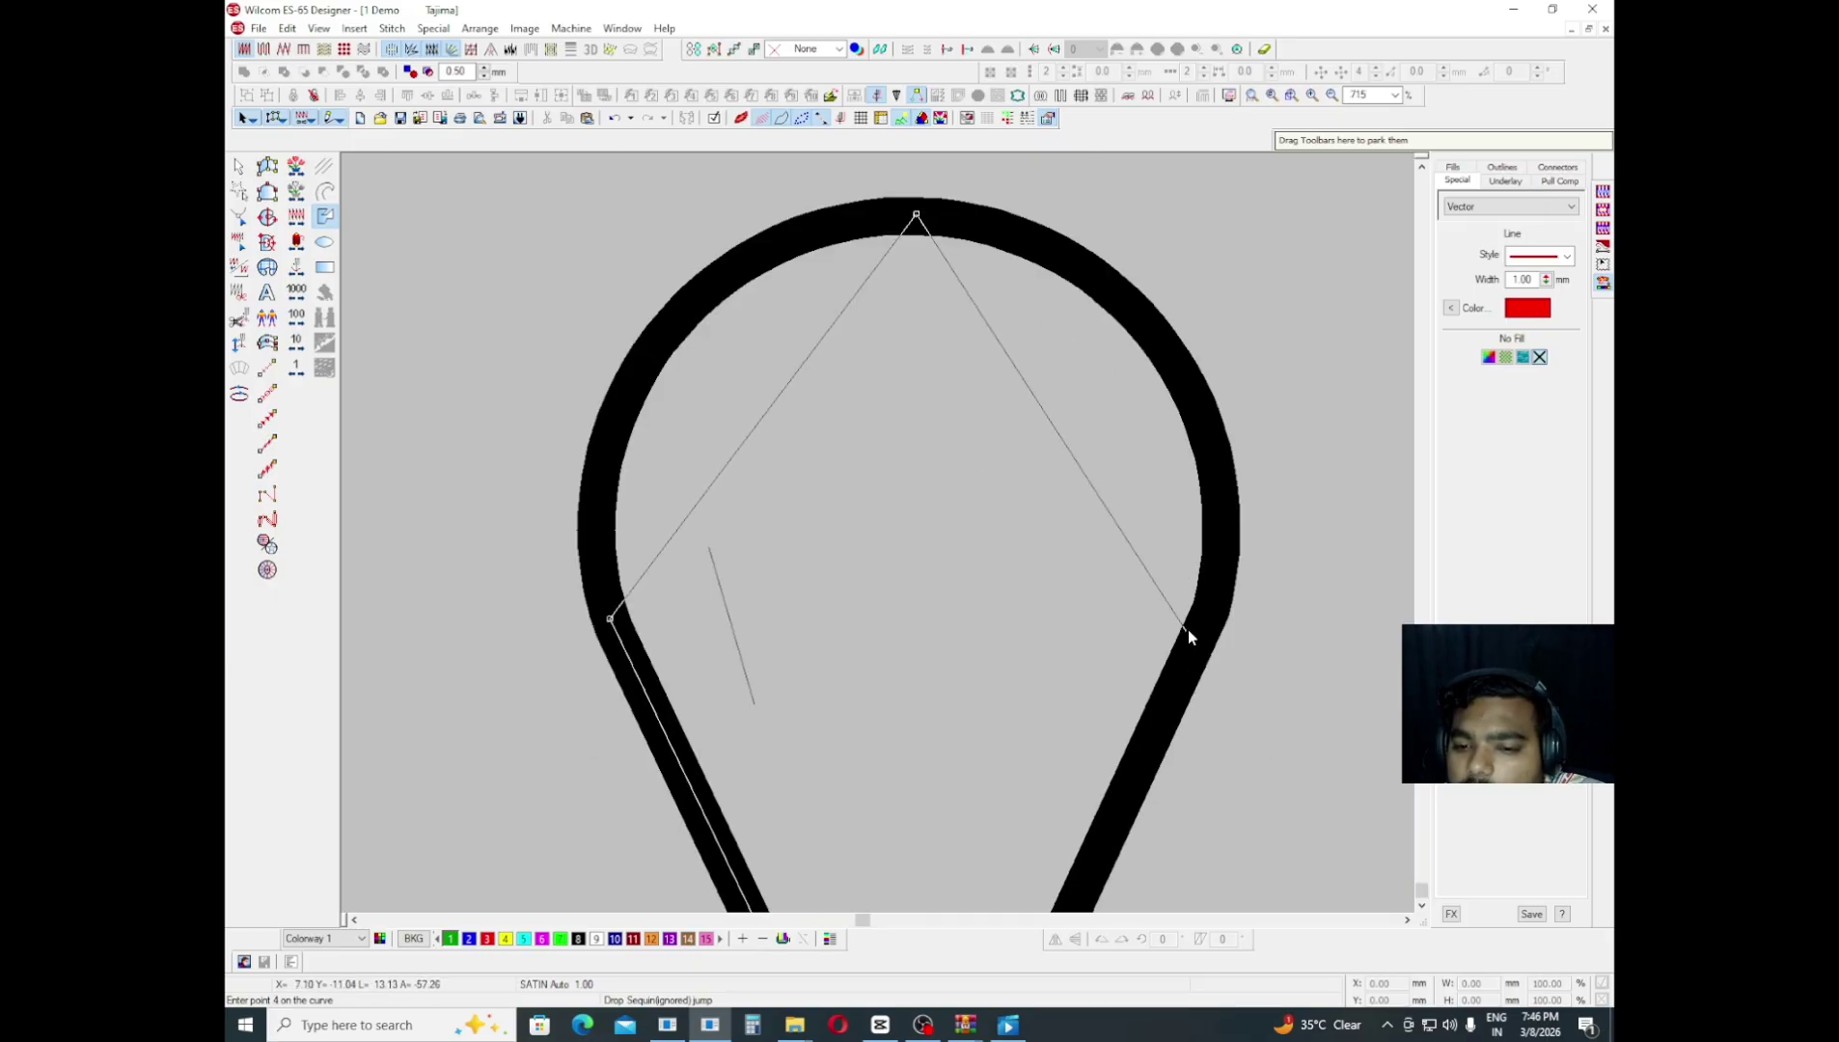
pyautogui.click(1205, 613)
pyautogui.scroll(-3, 1205, 613)
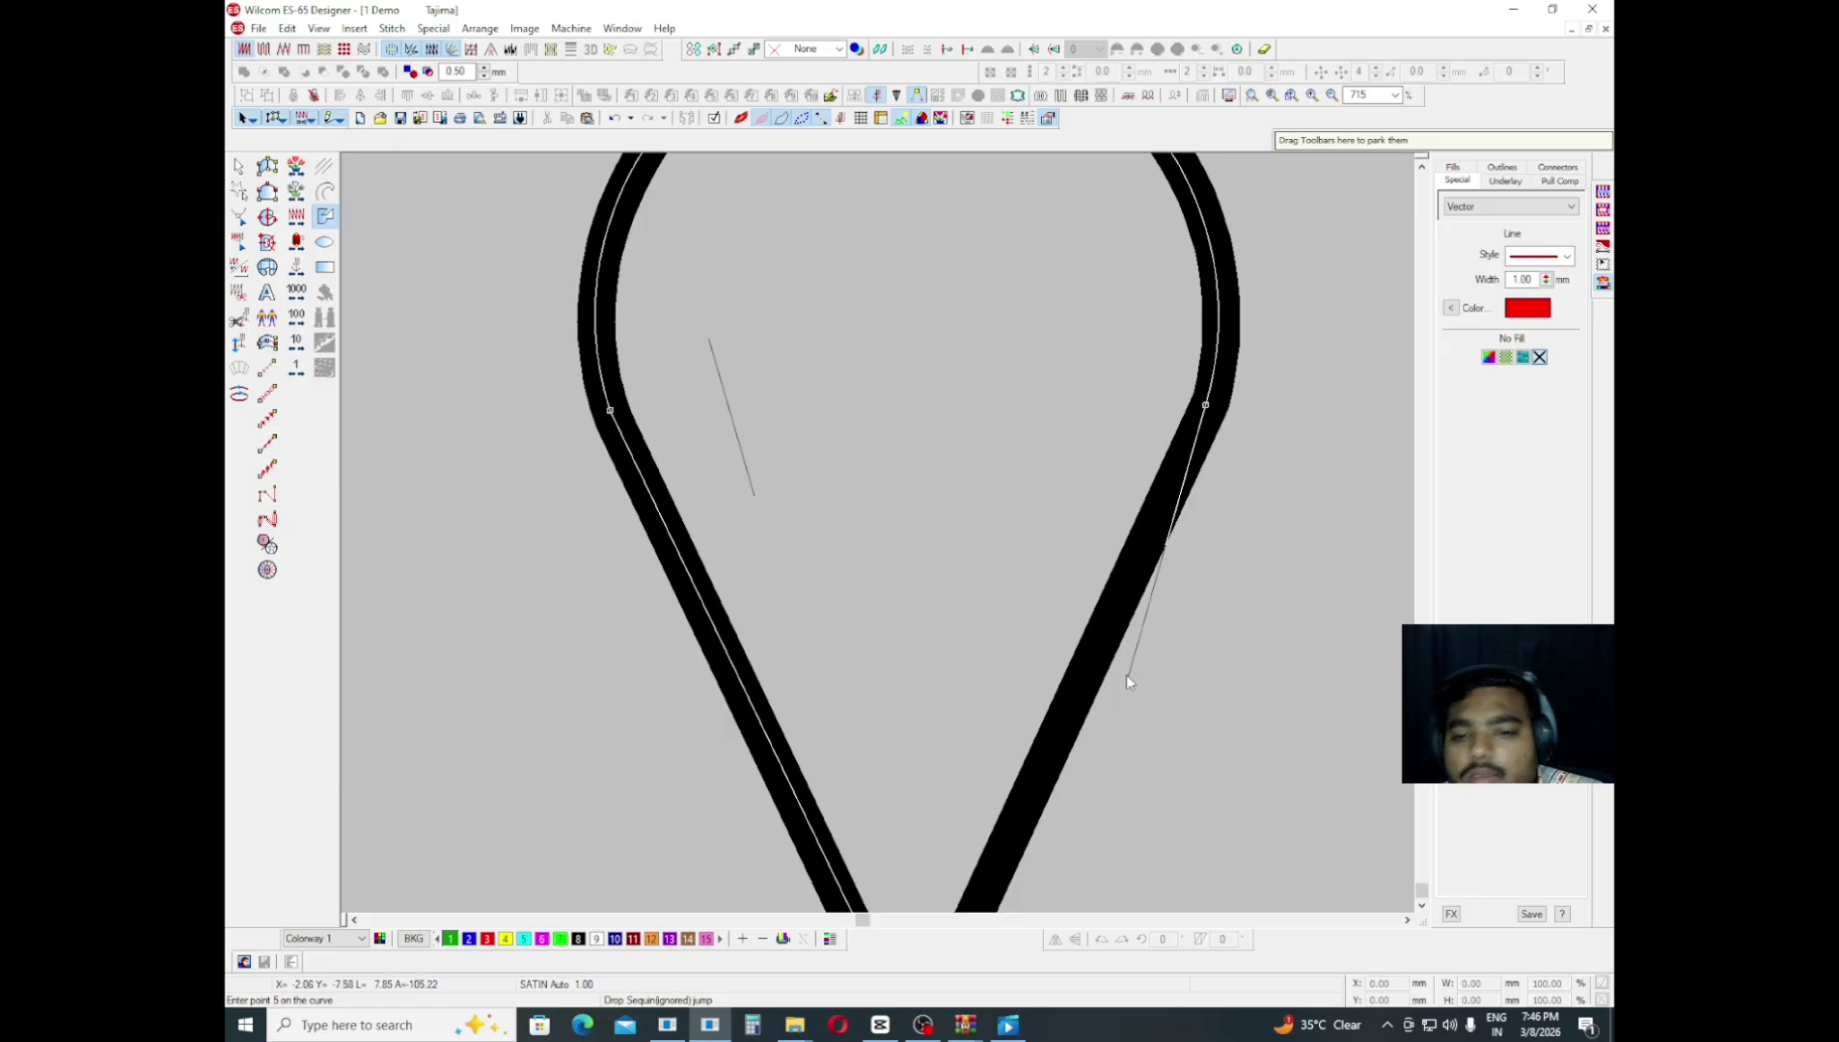
pyautogui.scroll(-1, 1126, 673)
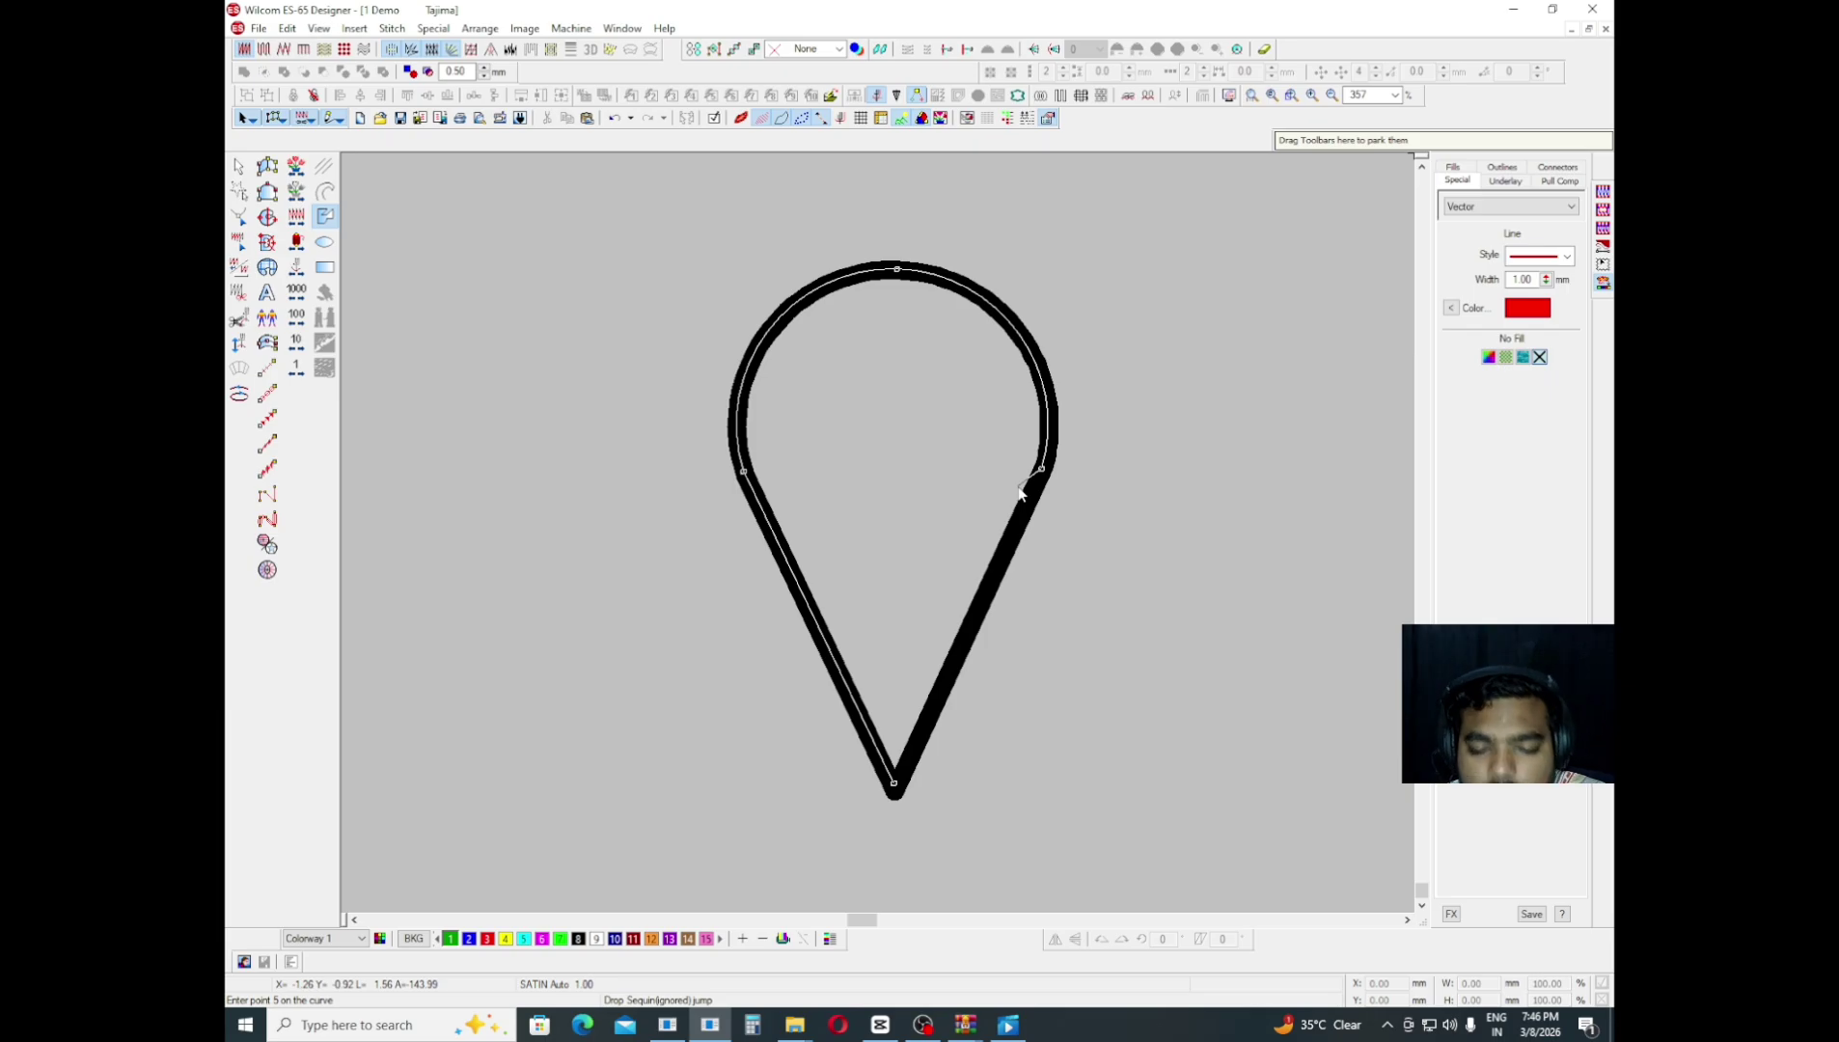
pyautogui.press('Return')
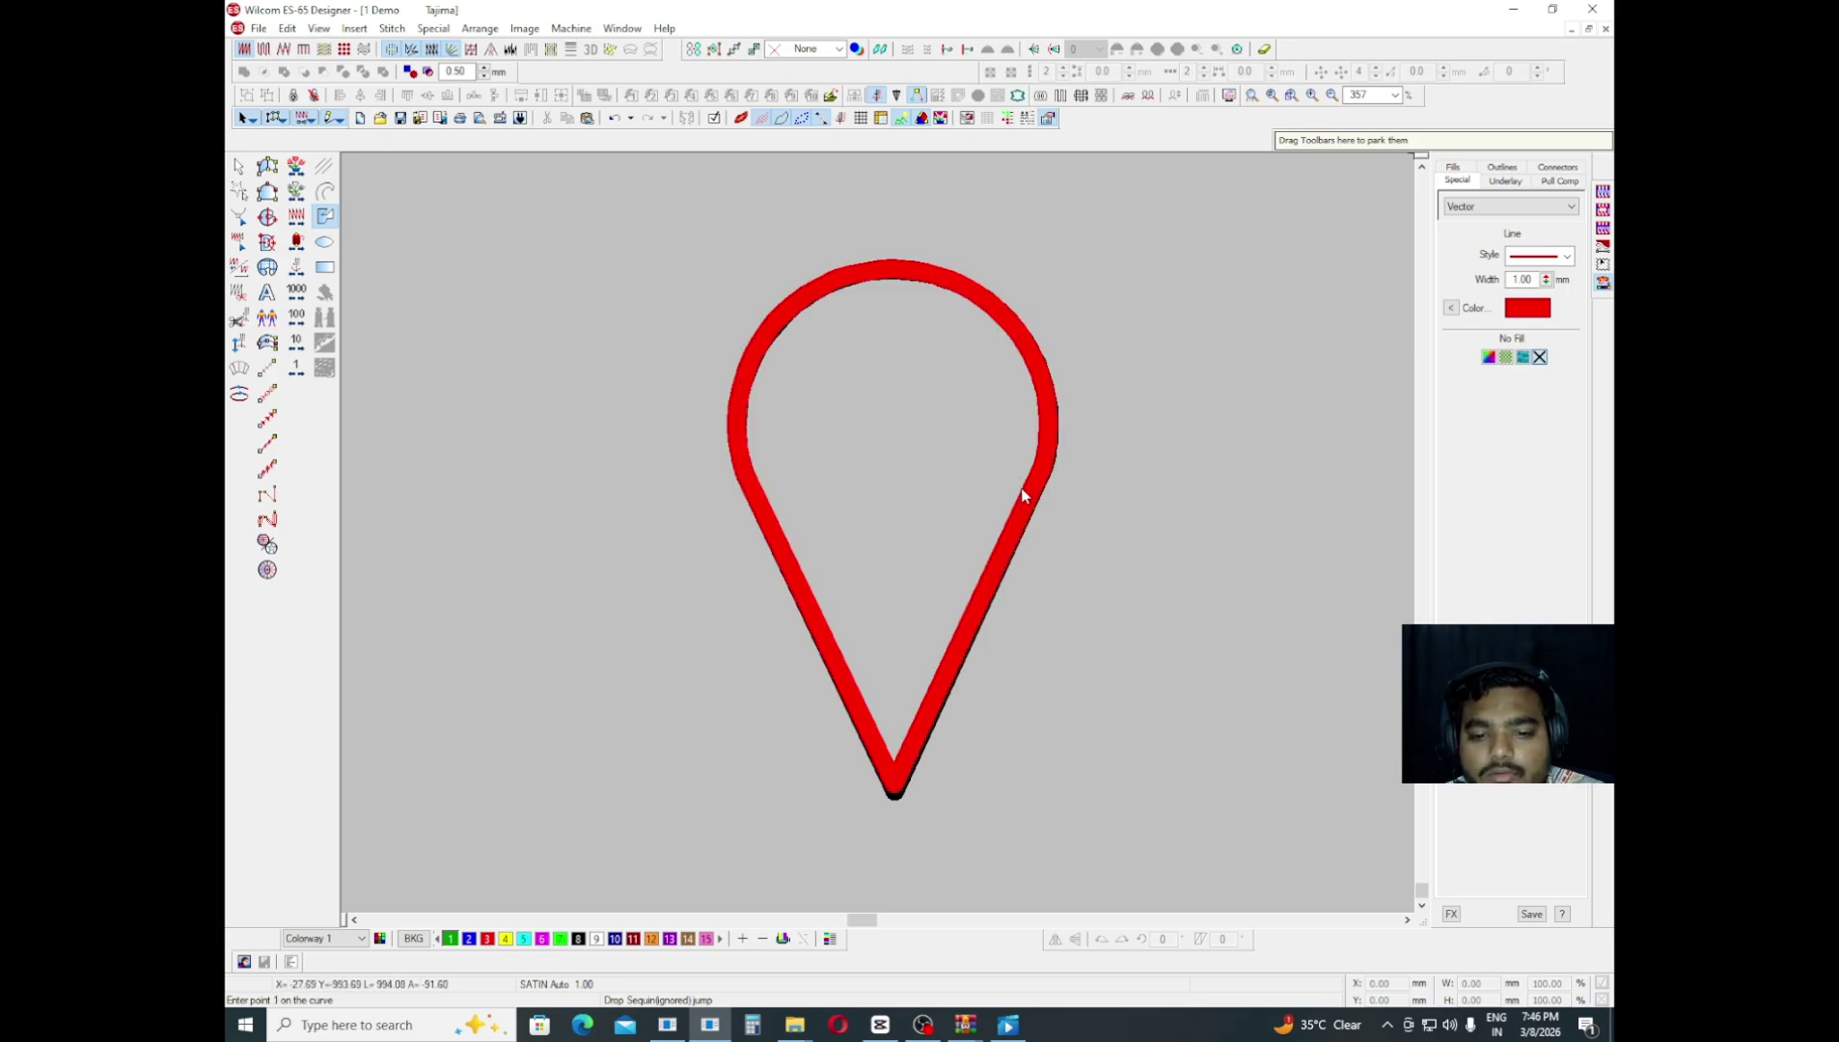
# - Reshape the traced teardrop by lowering its tip node and shifting the right shoulder node outward to fit the template
pyautogui.press('h')
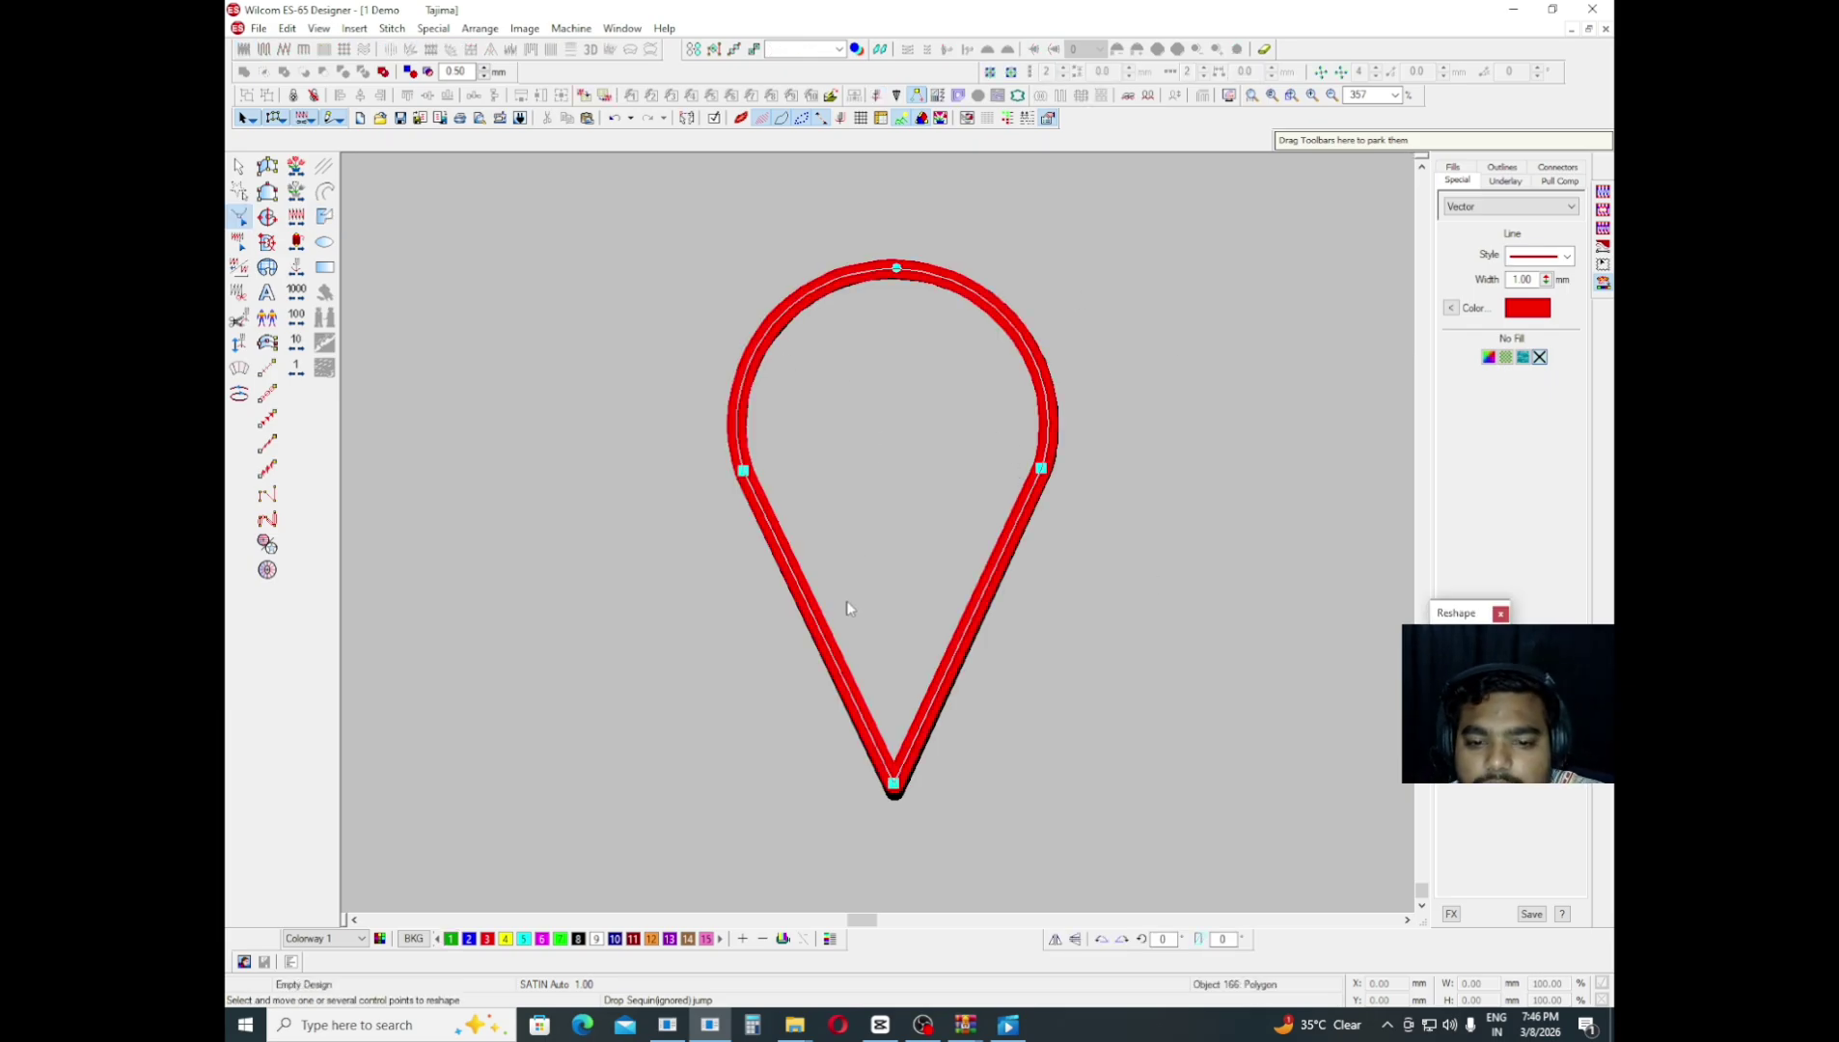
pyautogui.press('Down')
pyautogui.press('Down')
pyautogui.press('Down')
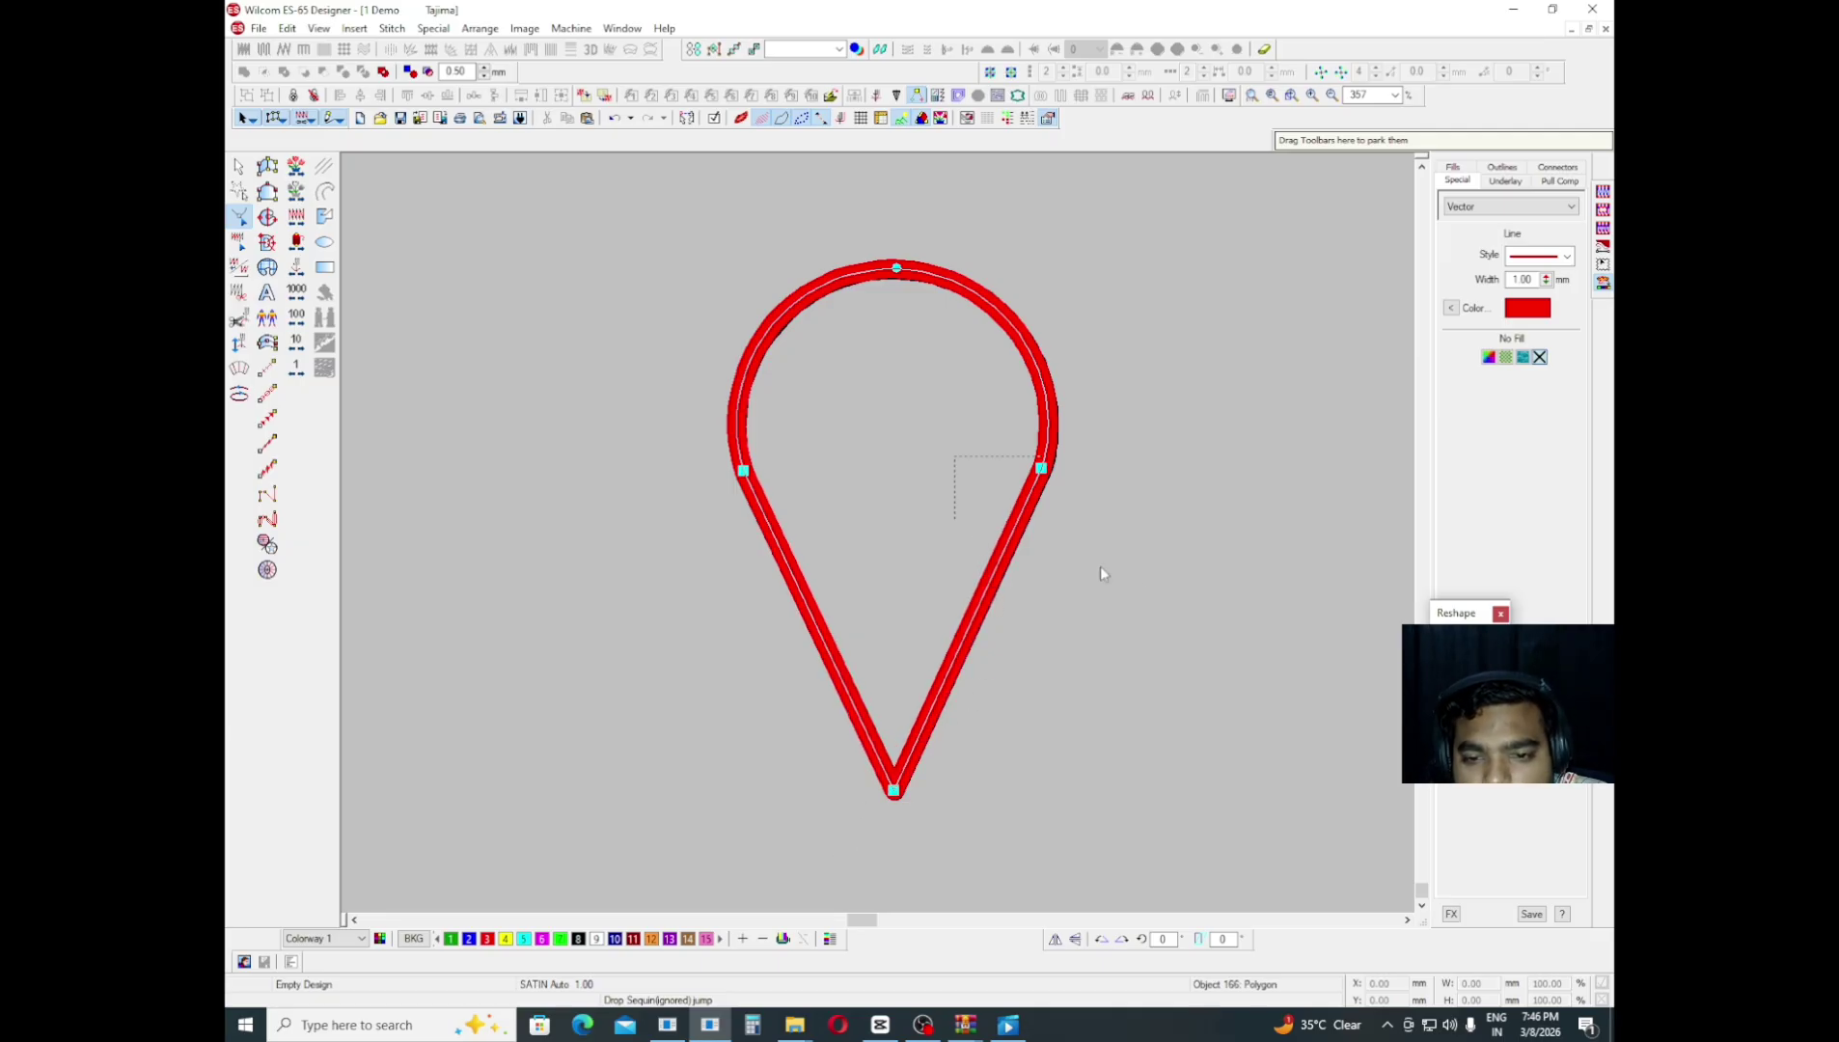
pyautogui.moveTo(1101, 566); pyautogui.dragTo(1133, 553)
pyautogui.press('Right')
pyautogui.press('Right')
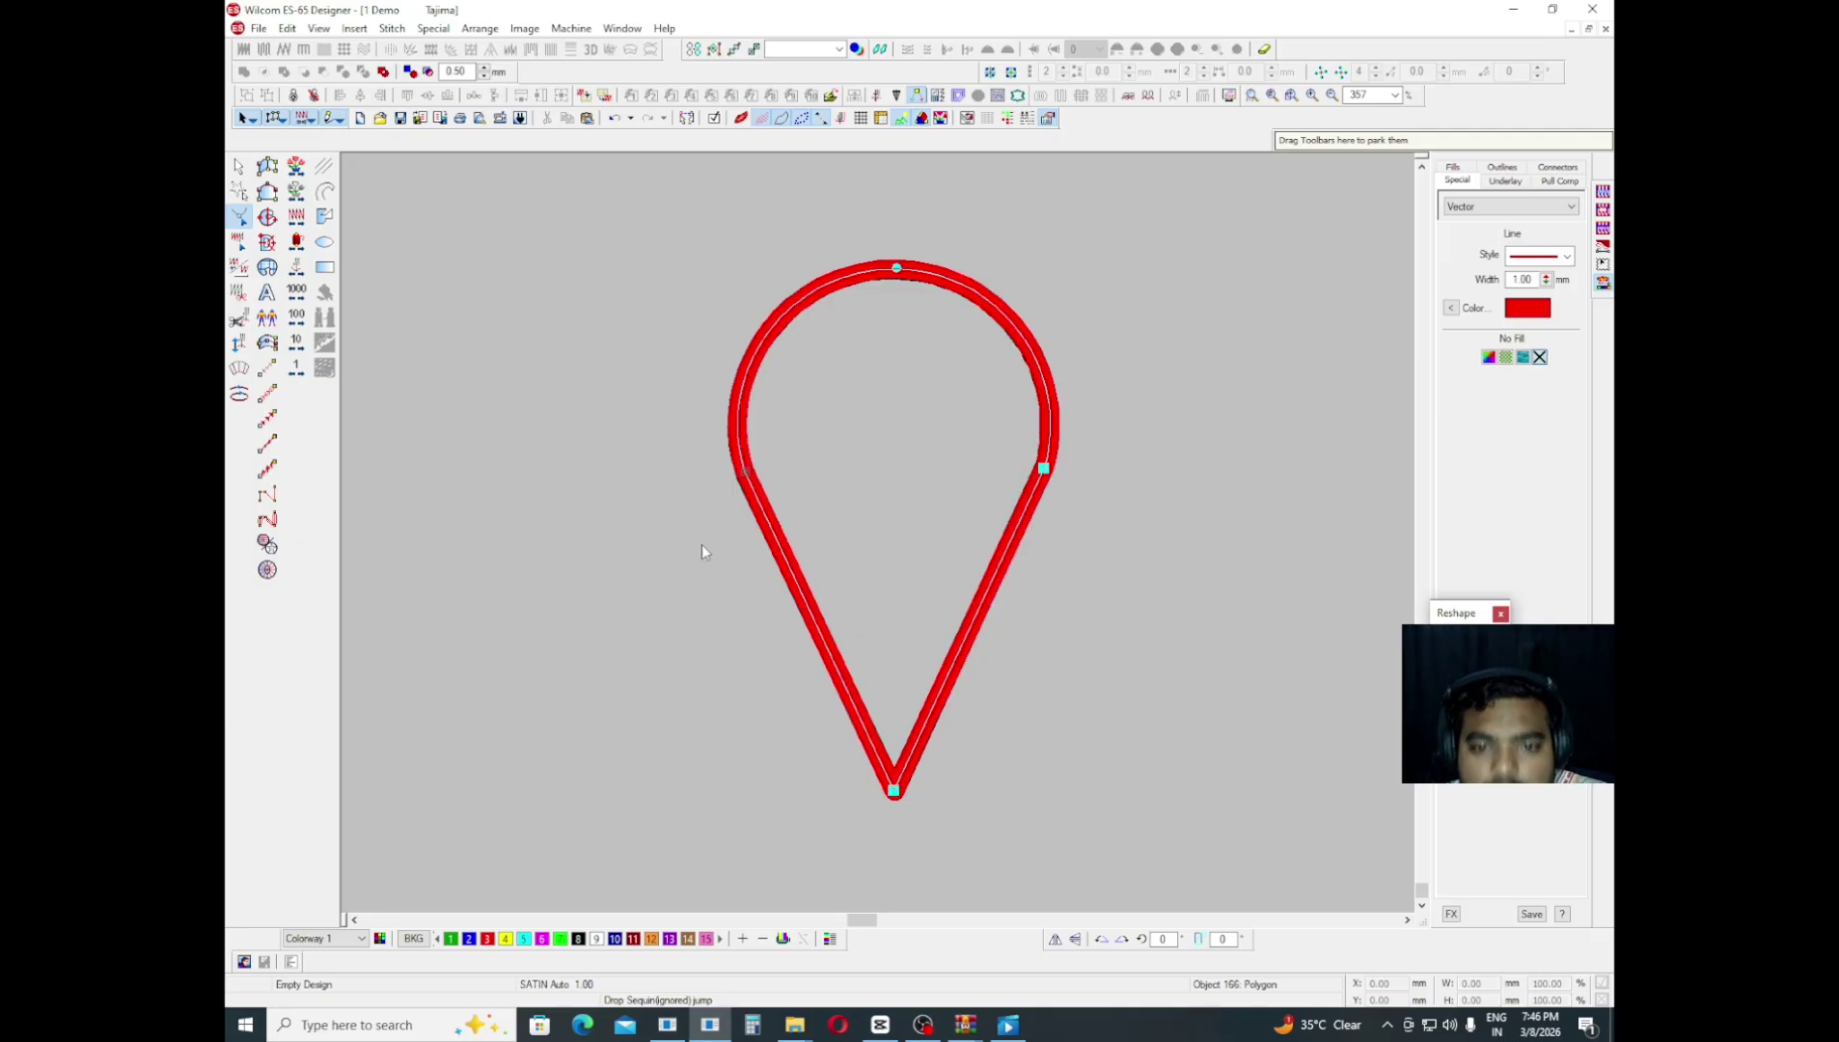
pyautogui.press('Escape')
# - Copy the closed teardrop outline onto the second and third teardrop templates in the same row
pyautogui.scroll(1, 879, 521)
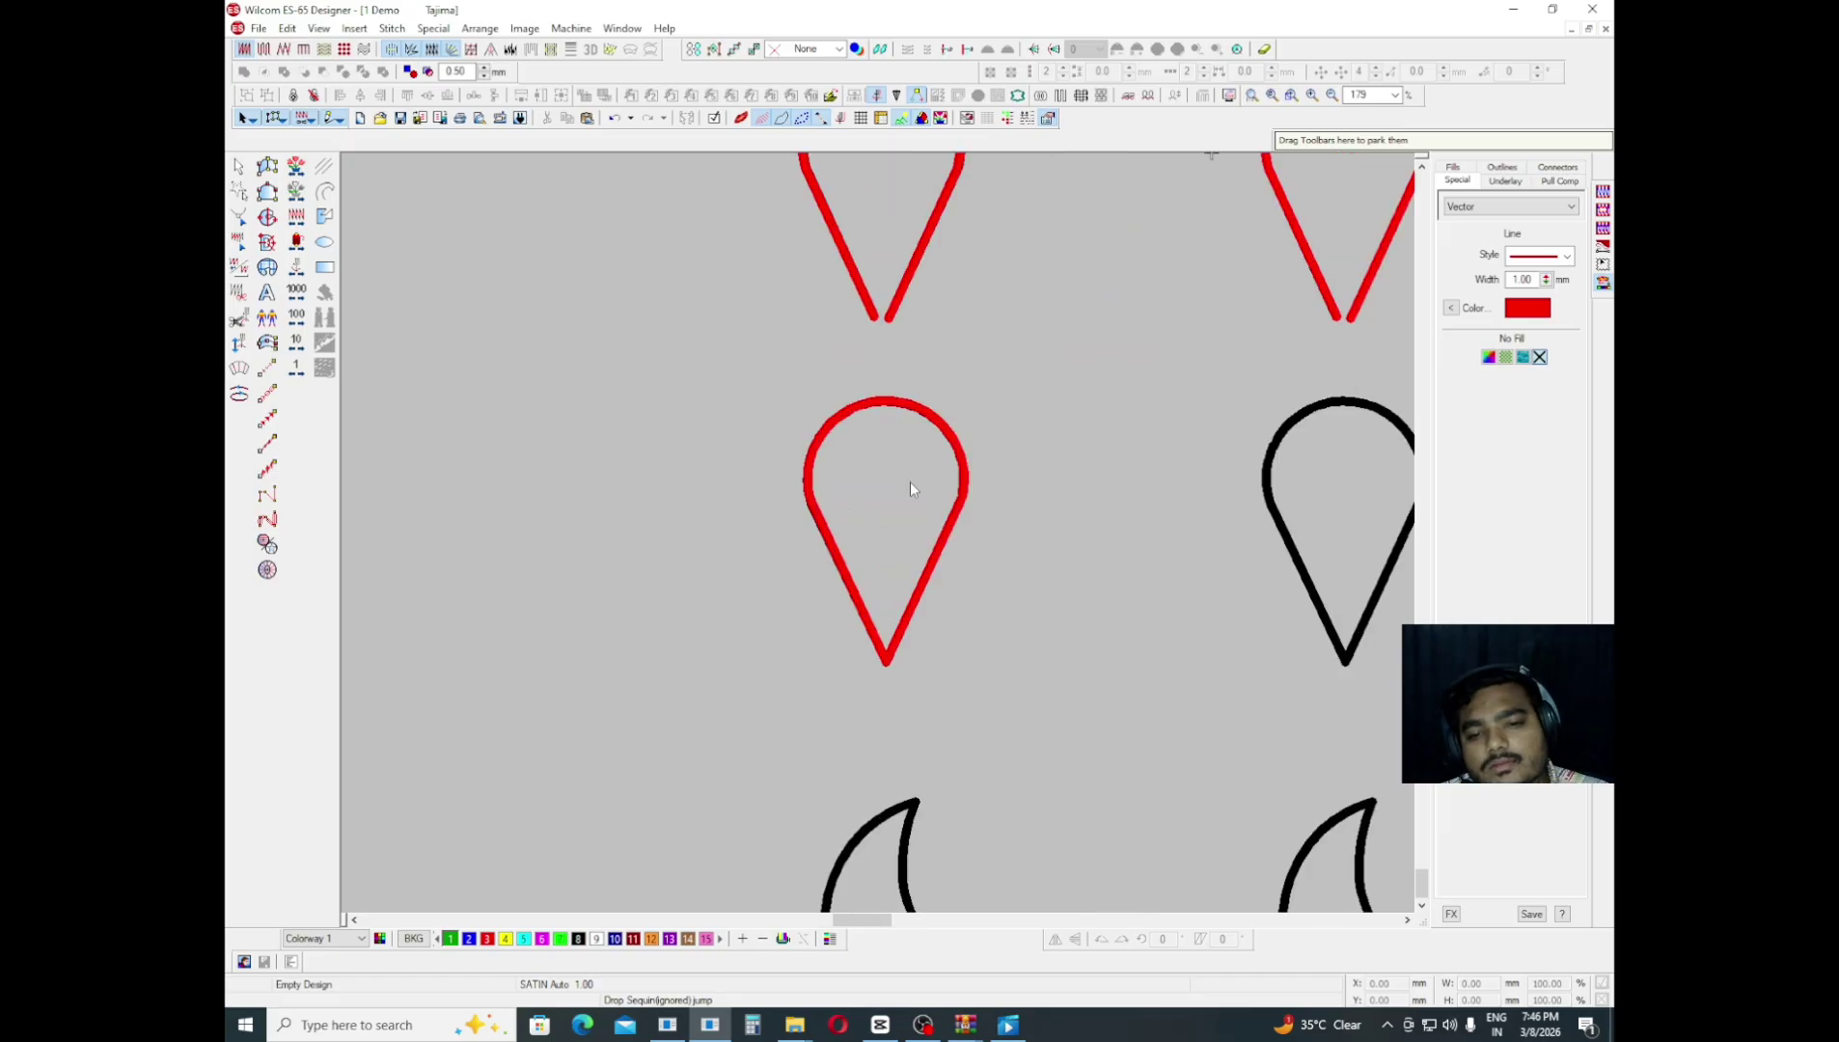
pyautogui.click(944, 427)
pyautogui.moveTo(944, 426)
pyautogui.mouseDown()
pyautogui.moveTo(1134, 485)
pyautogui.moveTo(1100, 474)
pyautogui.moveTo(1302, 478)
pyautogui.moveTo(1613, 588)
pyautogui.moveTo(807, 494)
pyautogui.mouseUp()
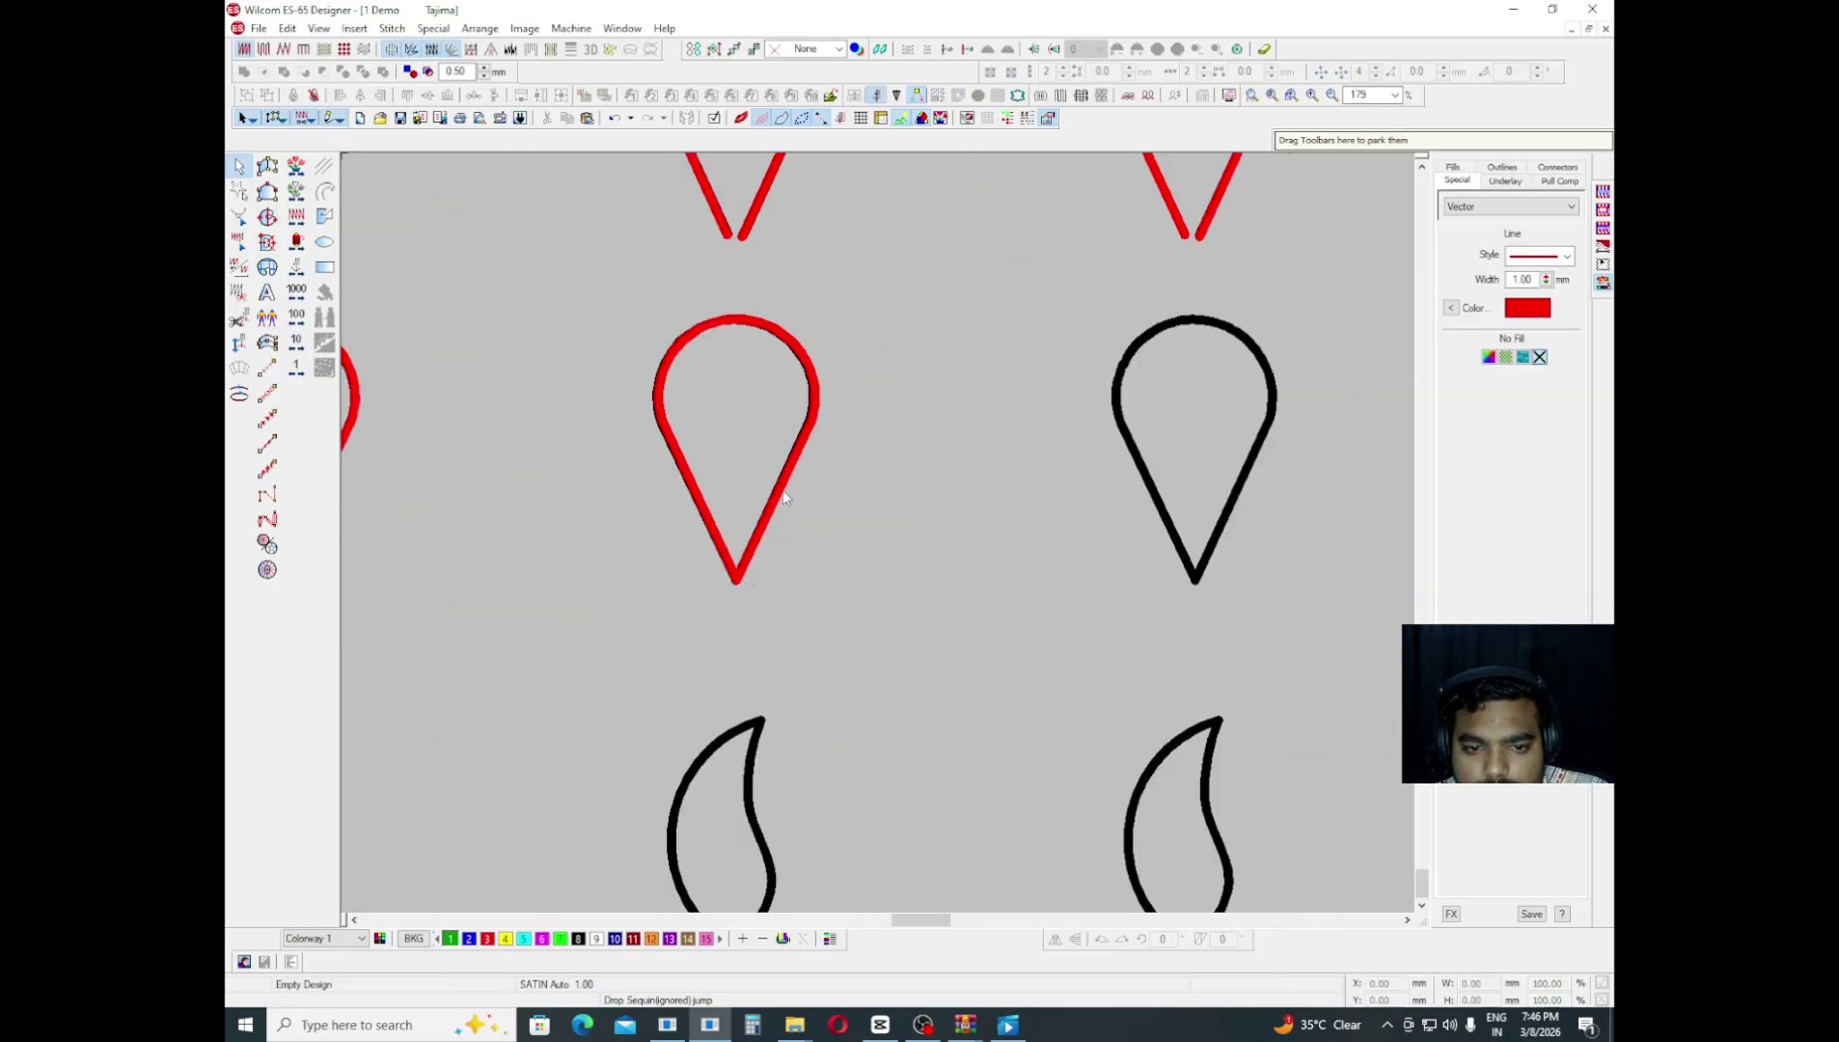
pyautogui.click(783, 496)
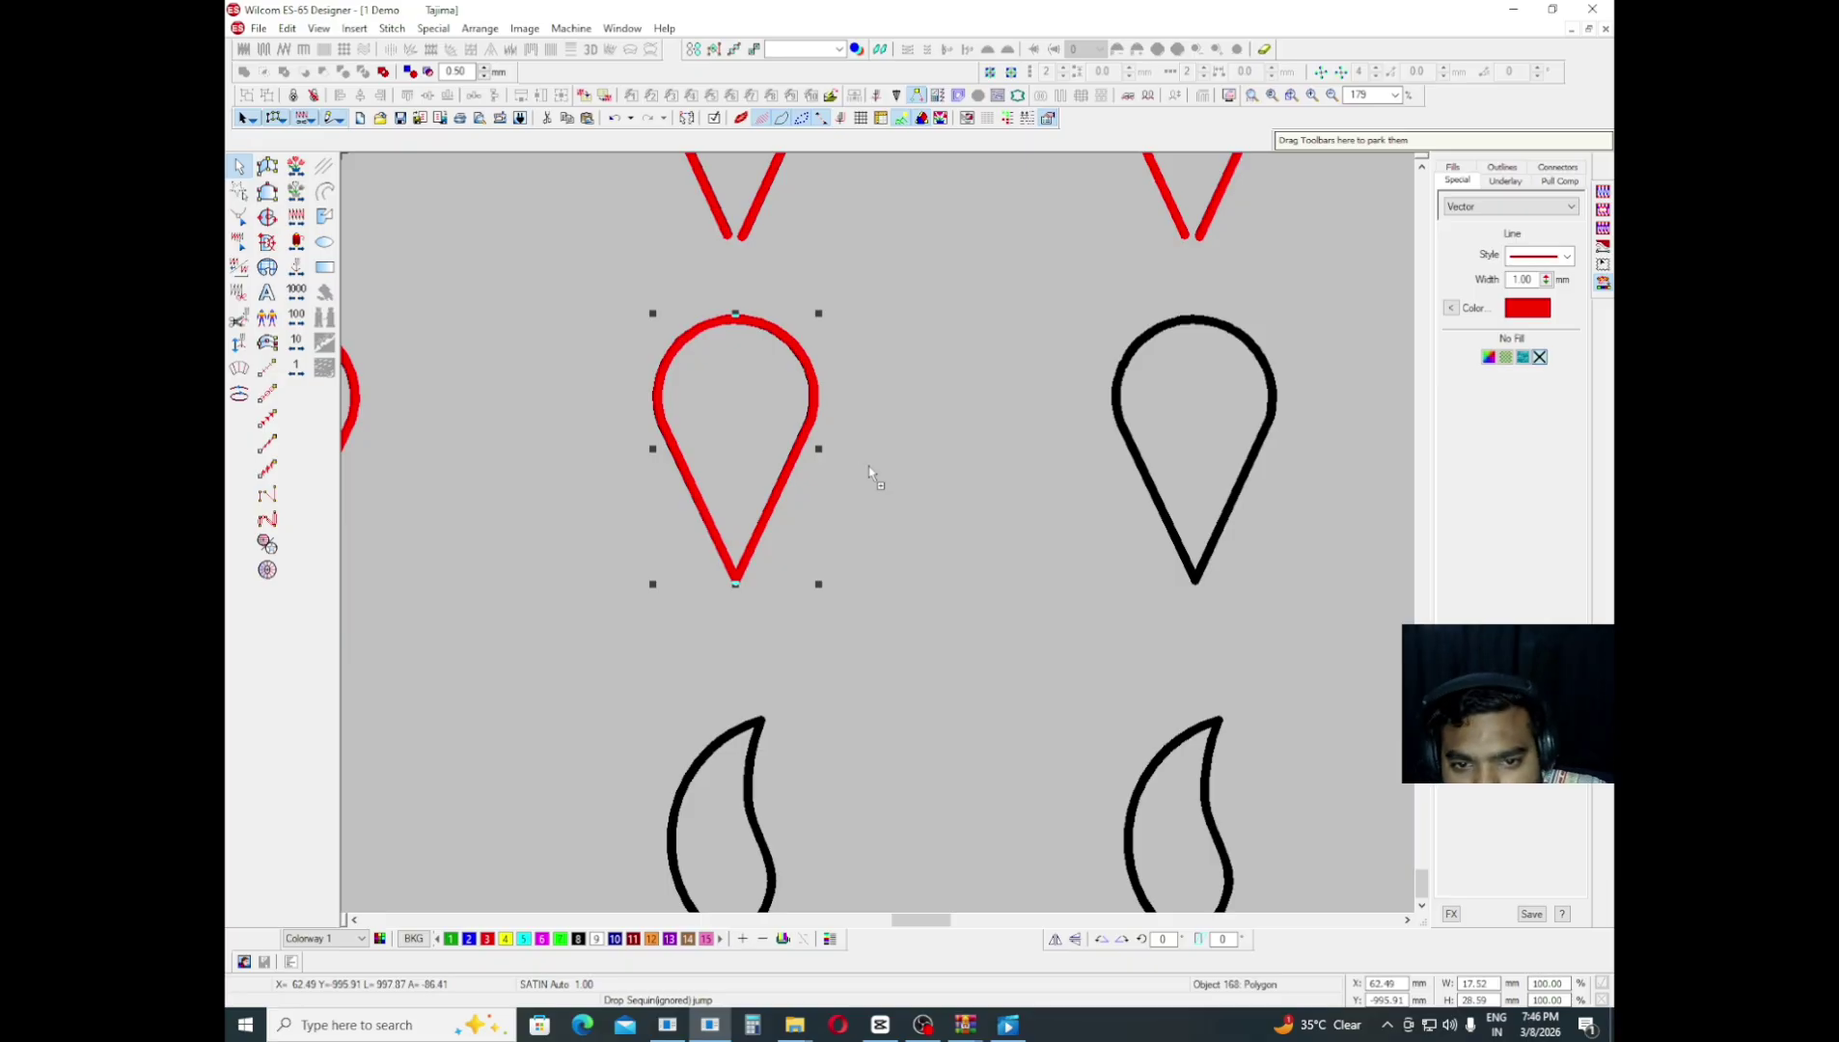
# - Copy the closed teardrop outline onto the fourth and fifth templates in the row, and deselect it
pyautogui.moveTo(871, 475); pyautogui.dragTo(1195, 444)
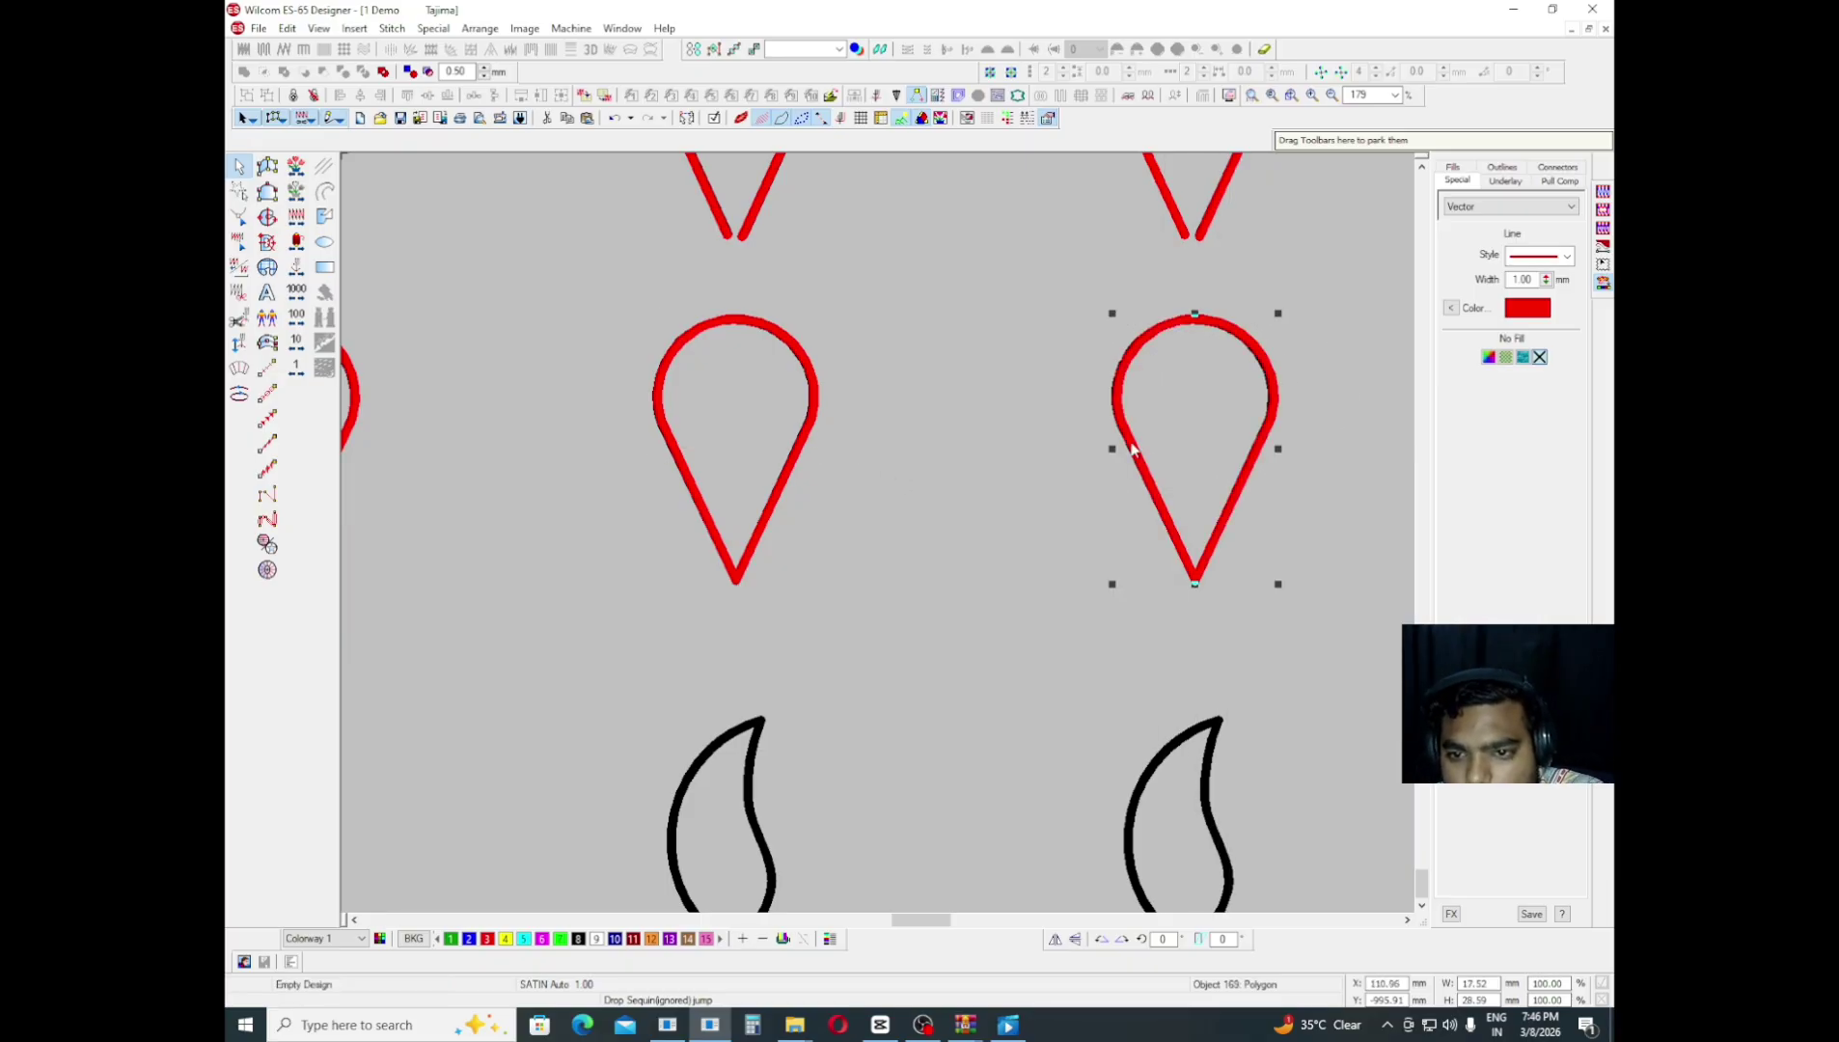
pyautogui.hotkey('shift', 'z')
pyautogui.moveTo(1029, 355); pyautogui.dragTo(1257, 331)
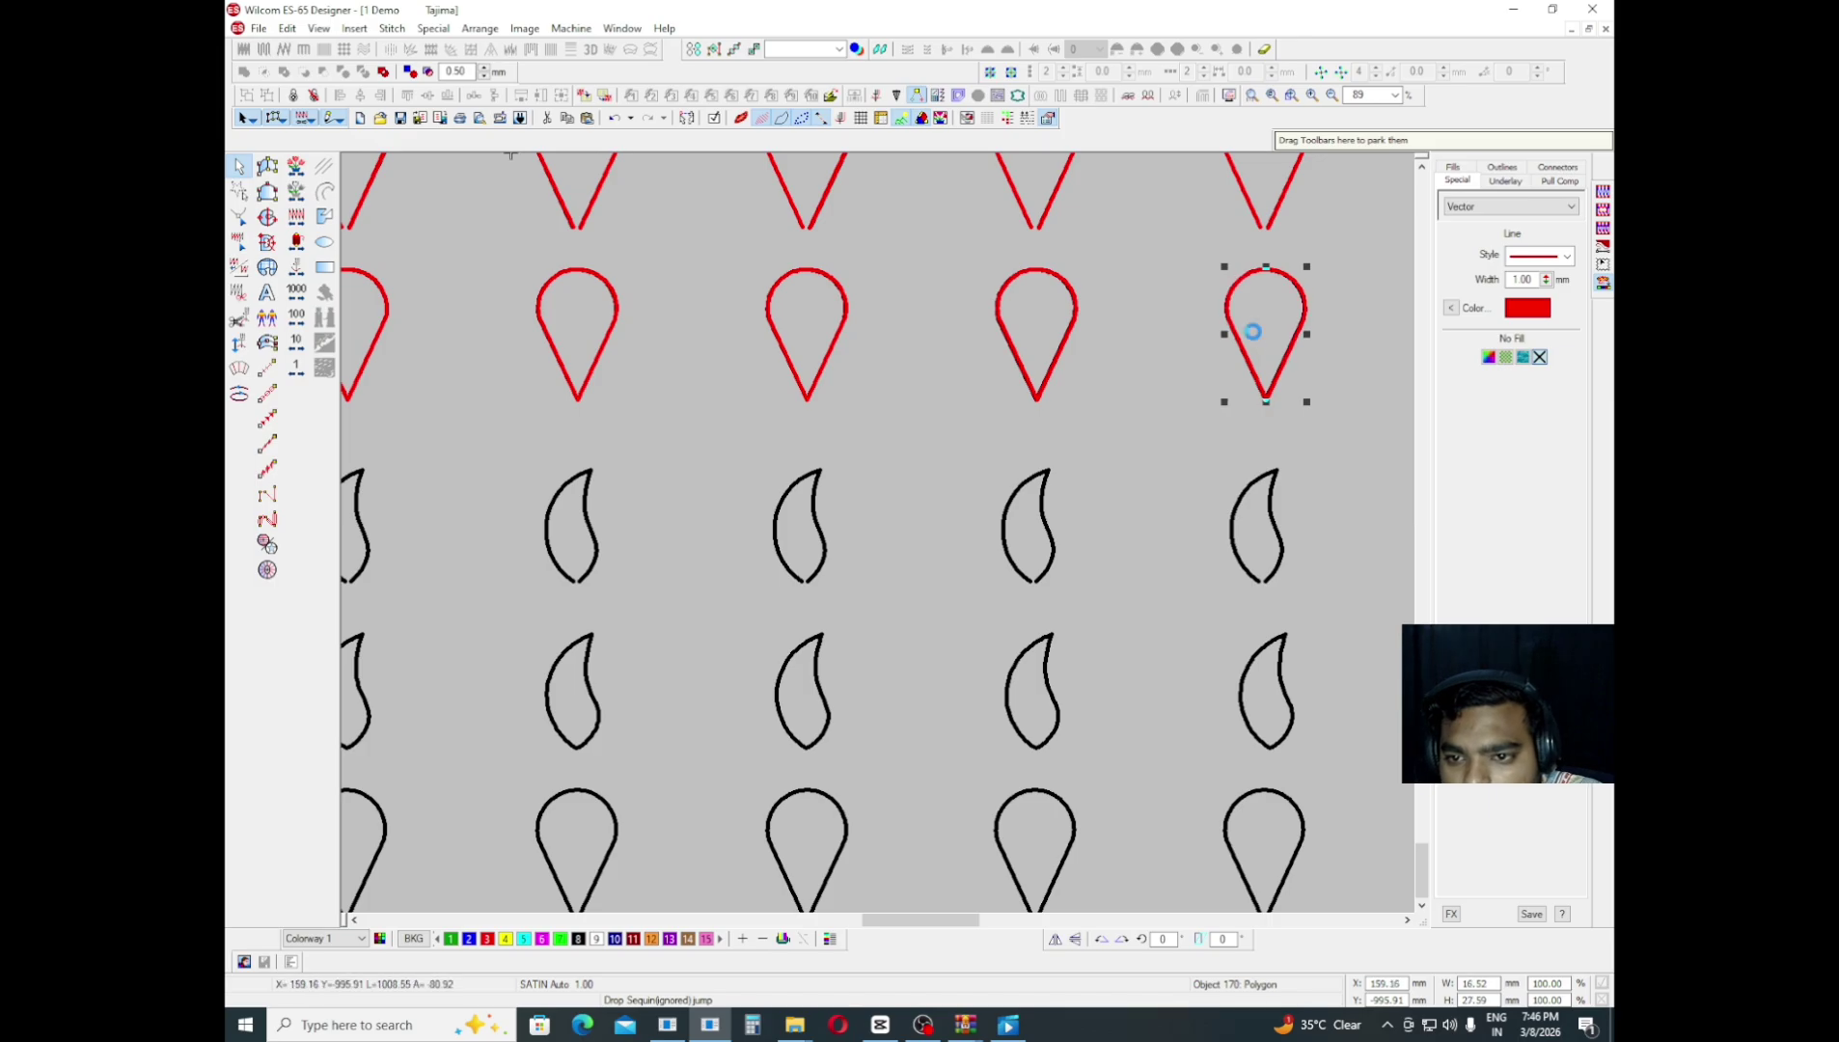
pyautogui.click(1160, 423)
pyautogui.scroll(-2, 627, 471)
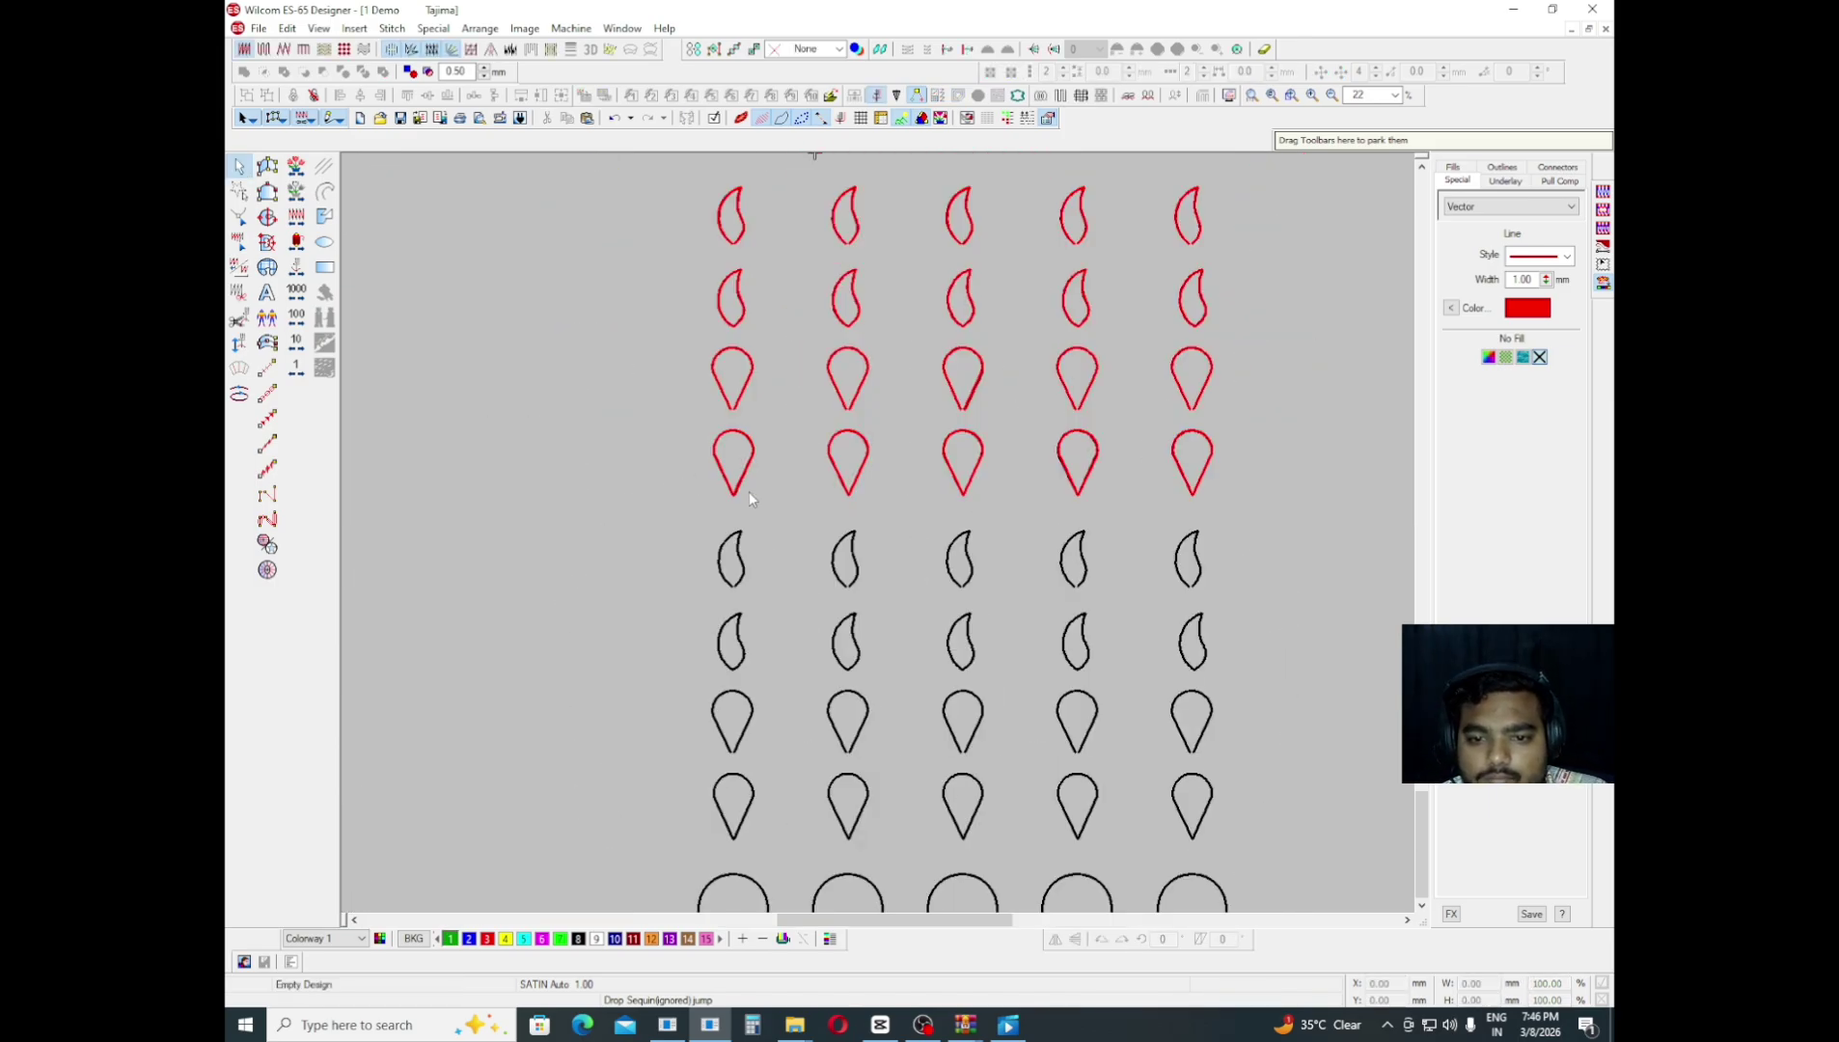
# - Examine the finished red rows and the remaining black leaf, teardrop, circle and square templates below them
pyautogui.scroll(1, 748, 493)
pyautogui.scroll(-1, 687, 484)
pyautogui.scroll(1, 745, 521)
pyautogui.scroll(-2, 801, 528)
pyautogui.scroll(2, 870, 515)
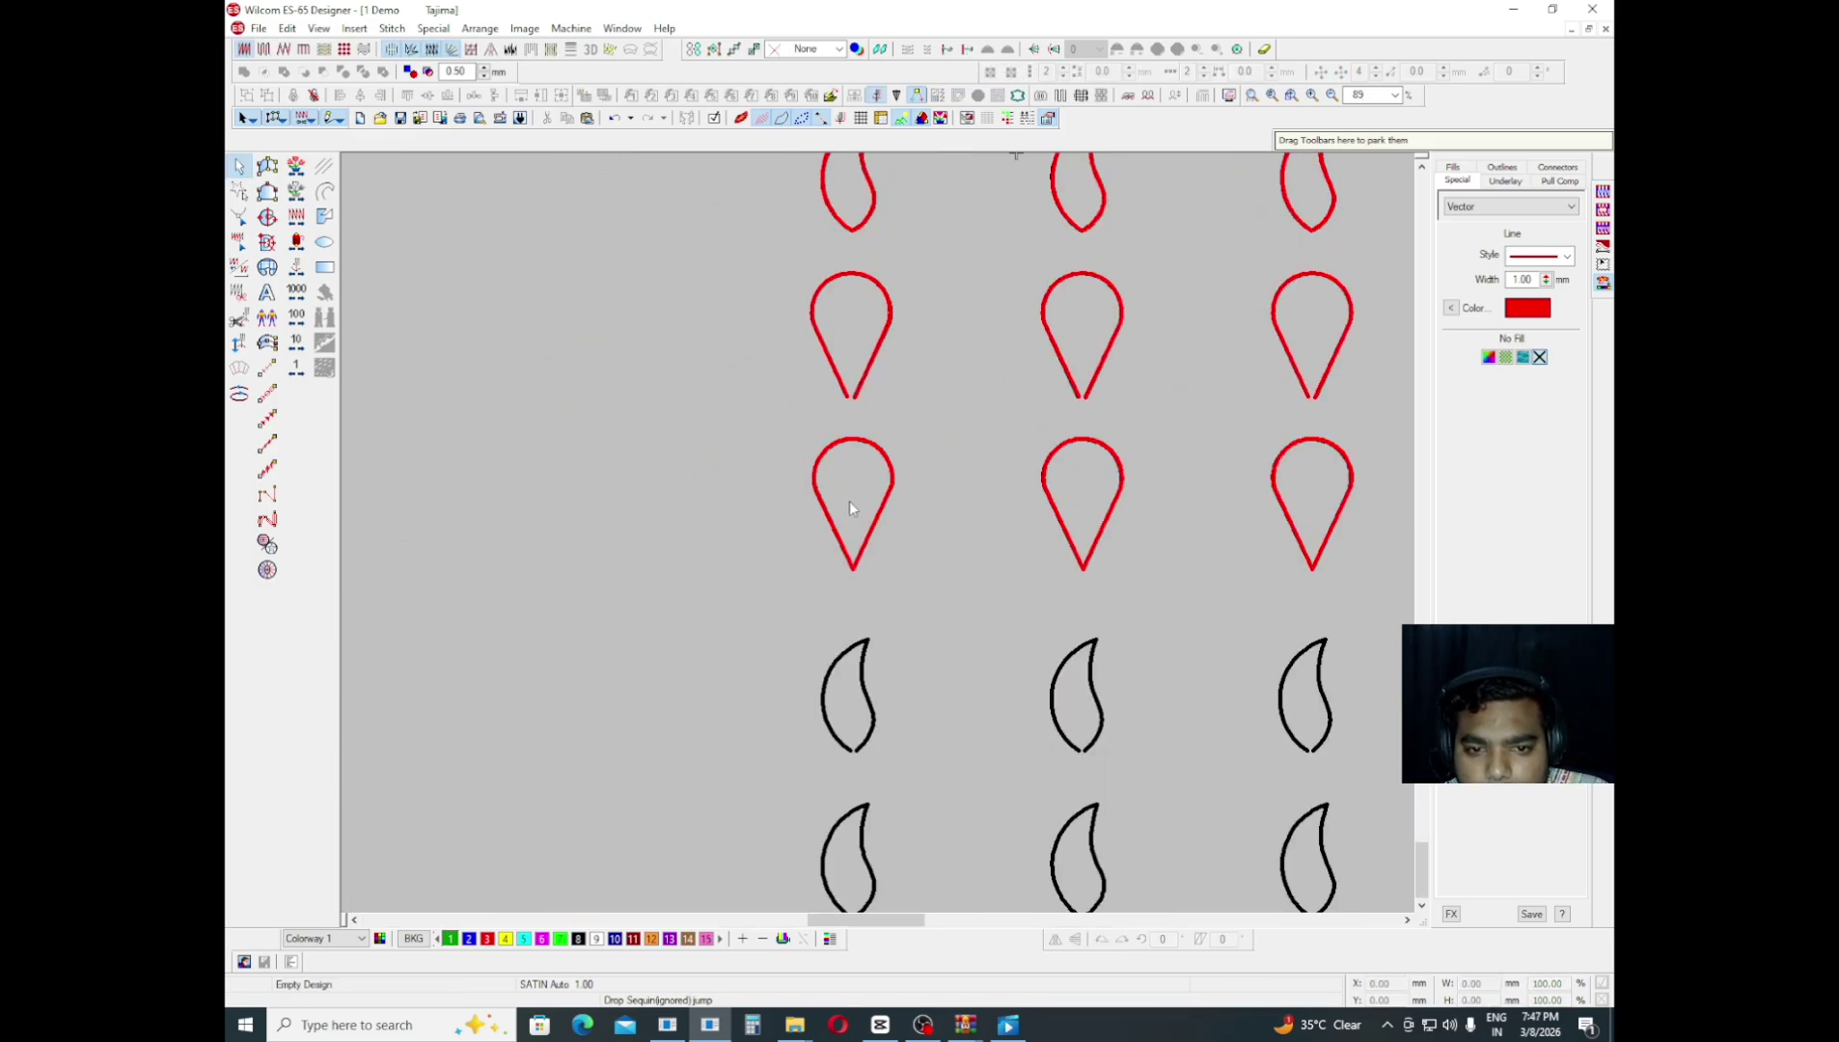
pyautogui.scroll(1, 864, 504)
pyautogui.scroll(-2, 881, 498)
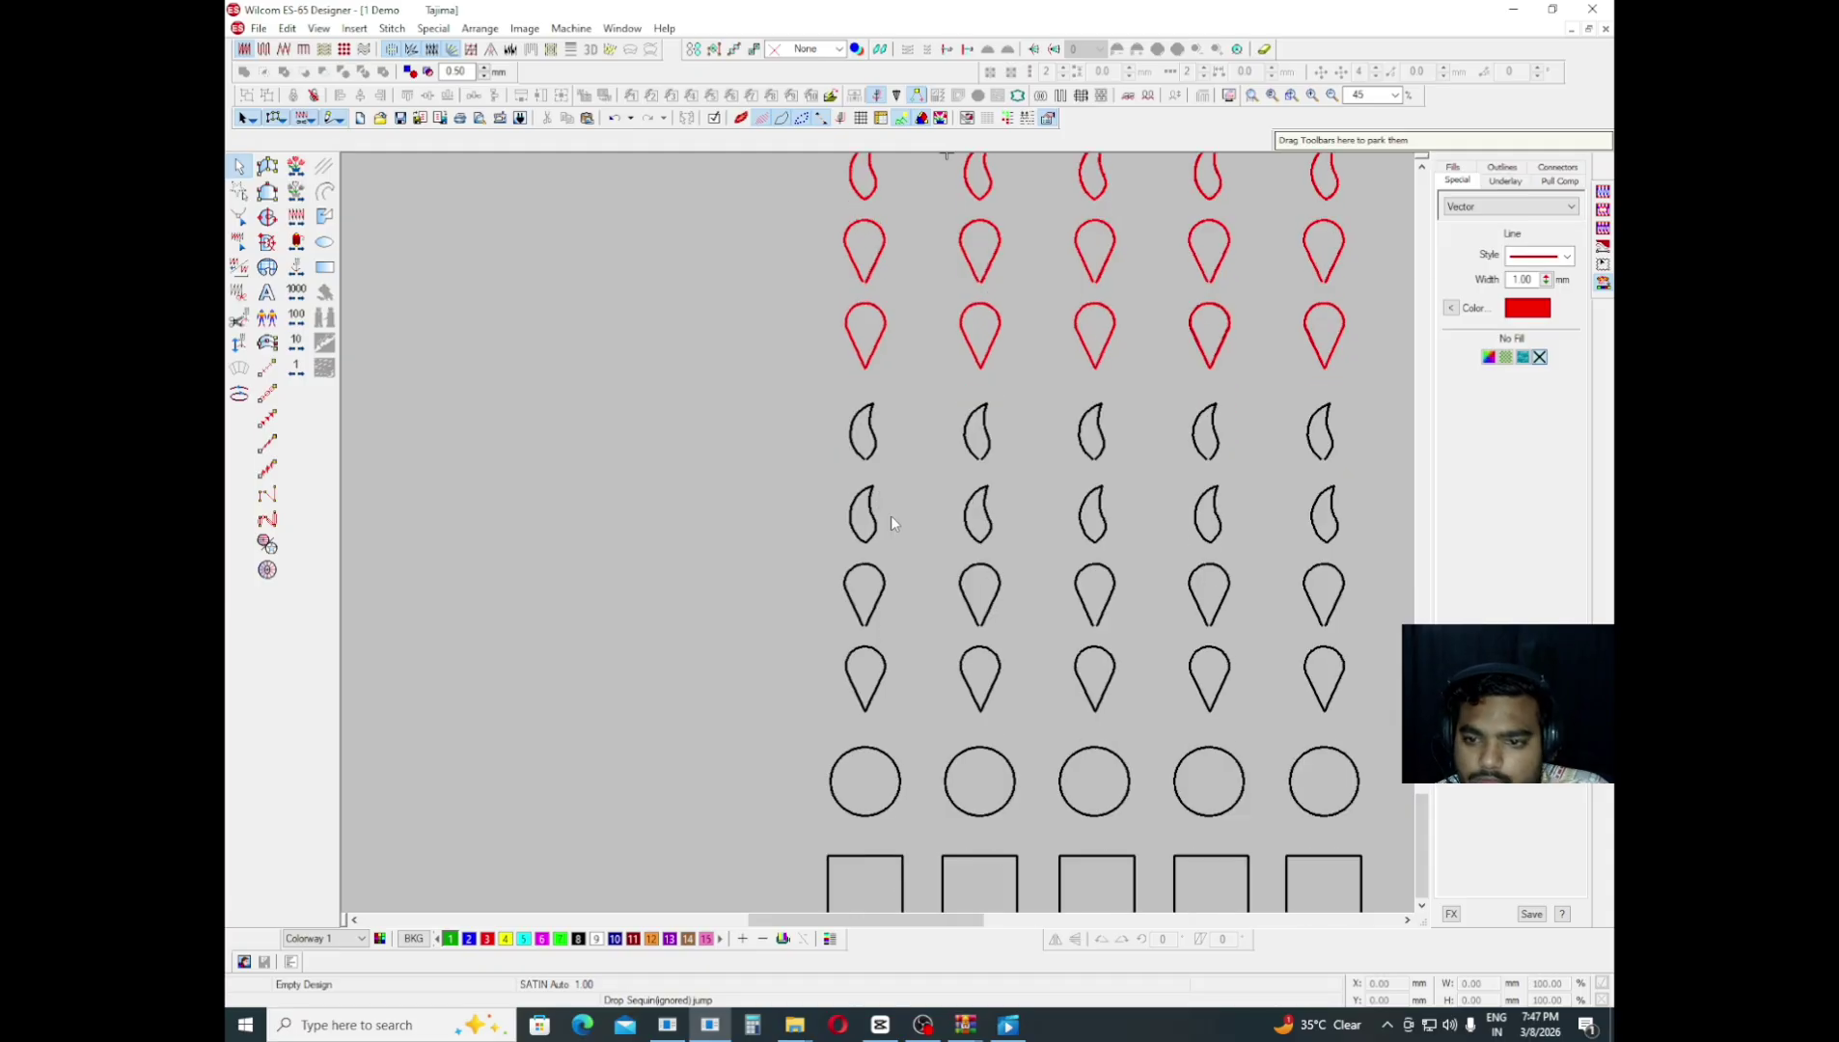
pyautogui.scroll(-1, 890, 516)
pyautogui.scroll(2, 920, 458)
pyautogui.scroll(1, 907, 455)
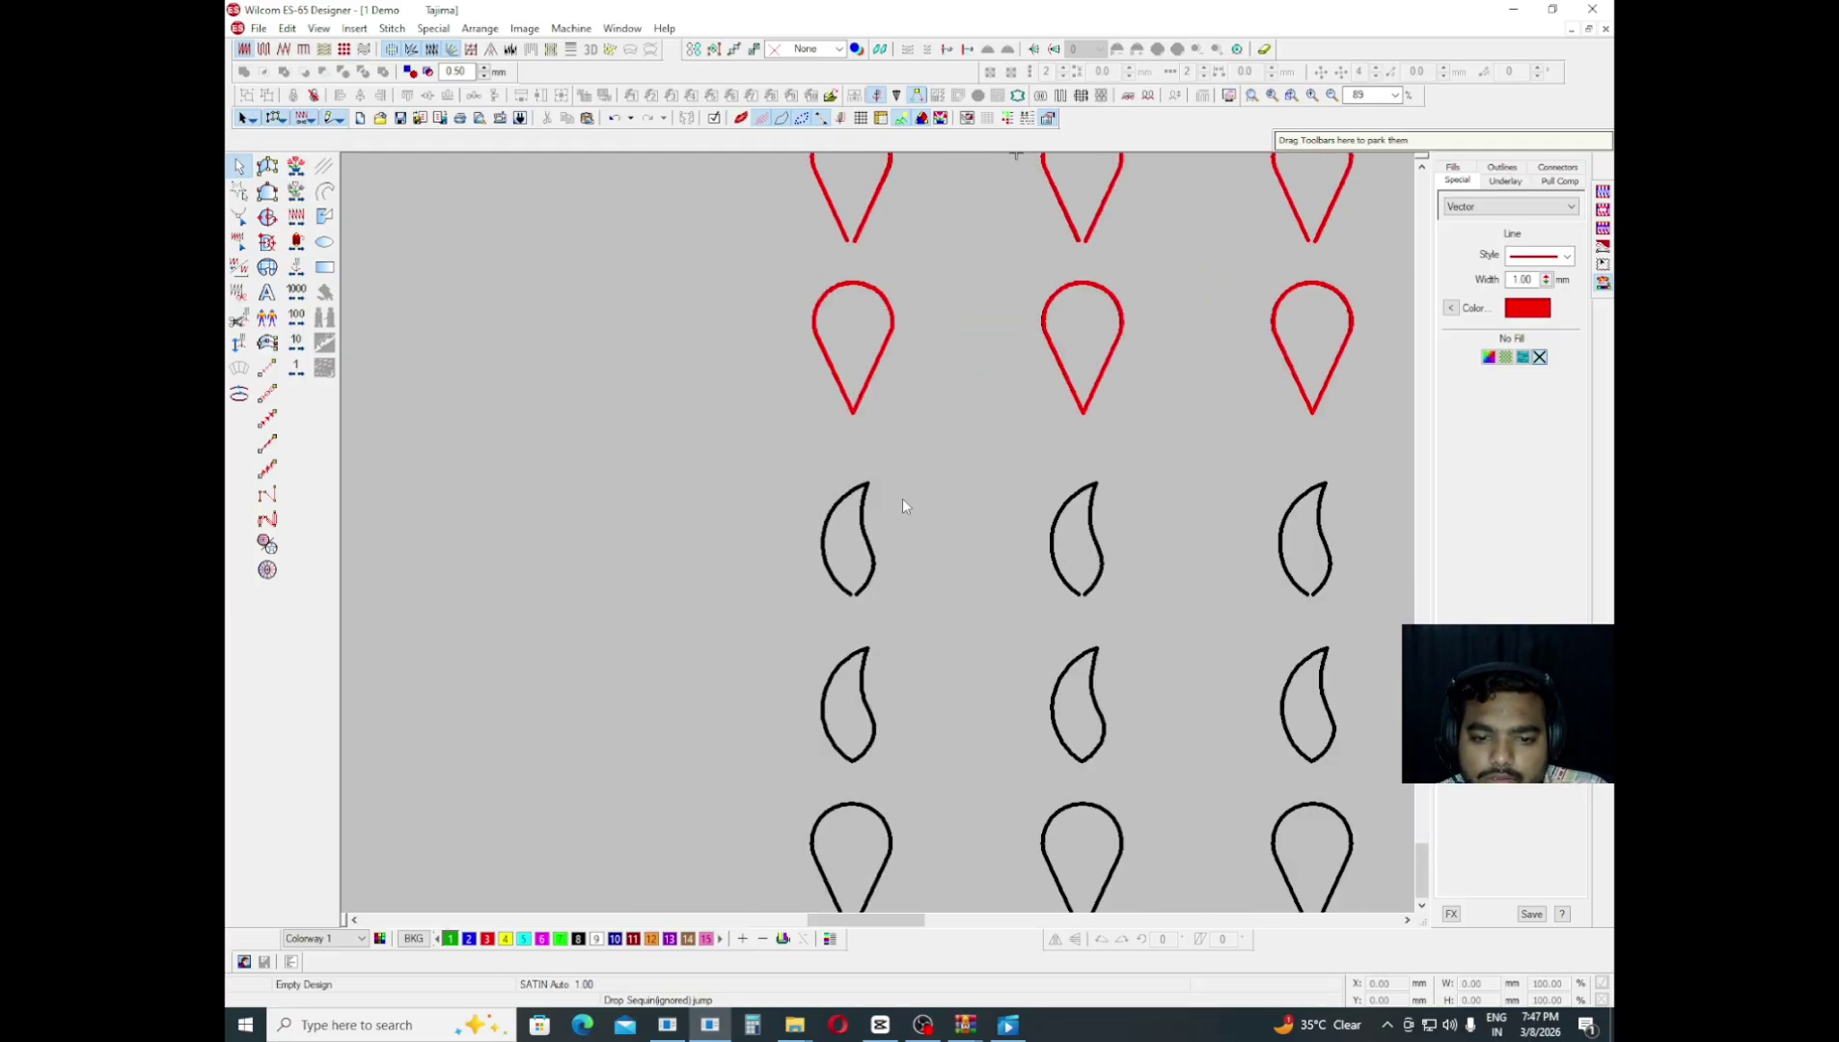
pyautogui.scroll(-1, 902, 502)
pyautogui.scroll(2, 892, 476)
pyautogui.scroll(-1, 902, 455)
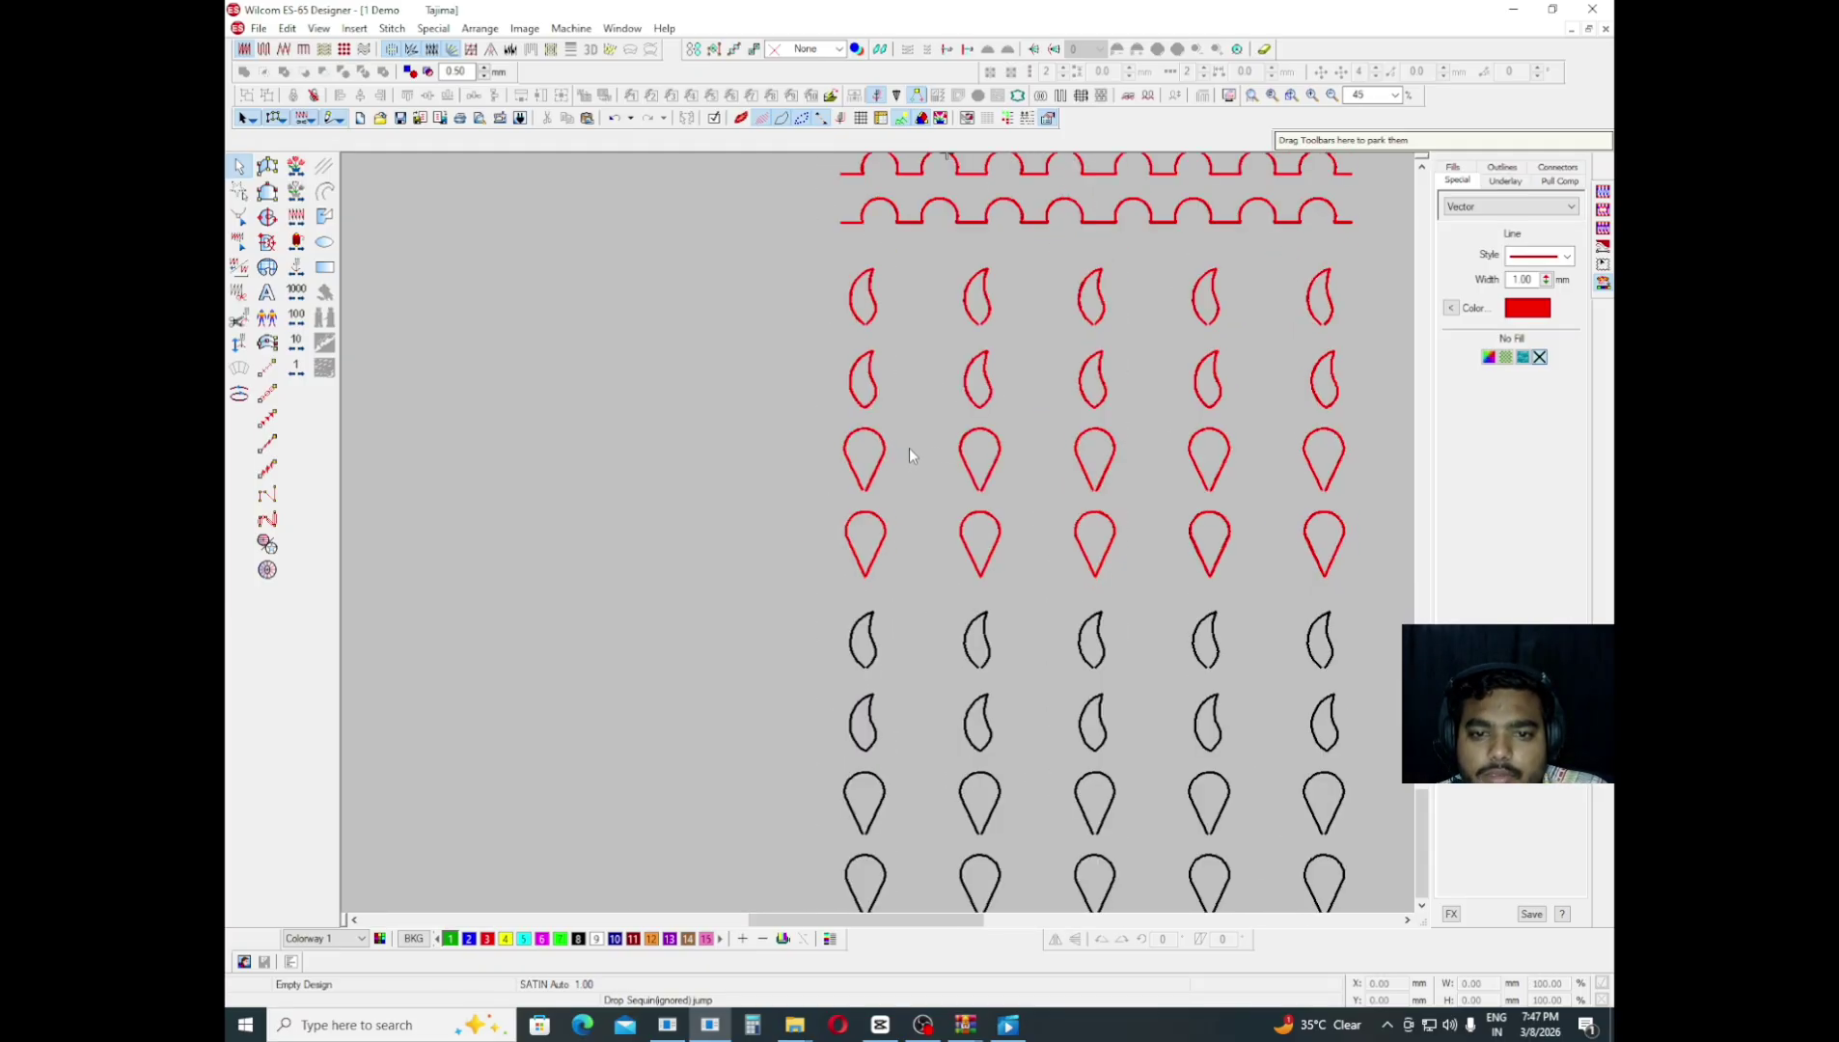
pyautogui.click(869, 323)
pyautogui.moveTo(809, 253); pyautogui.dragTo(1167, 481)
pyautogui.scroll(-1, 1165, 459)
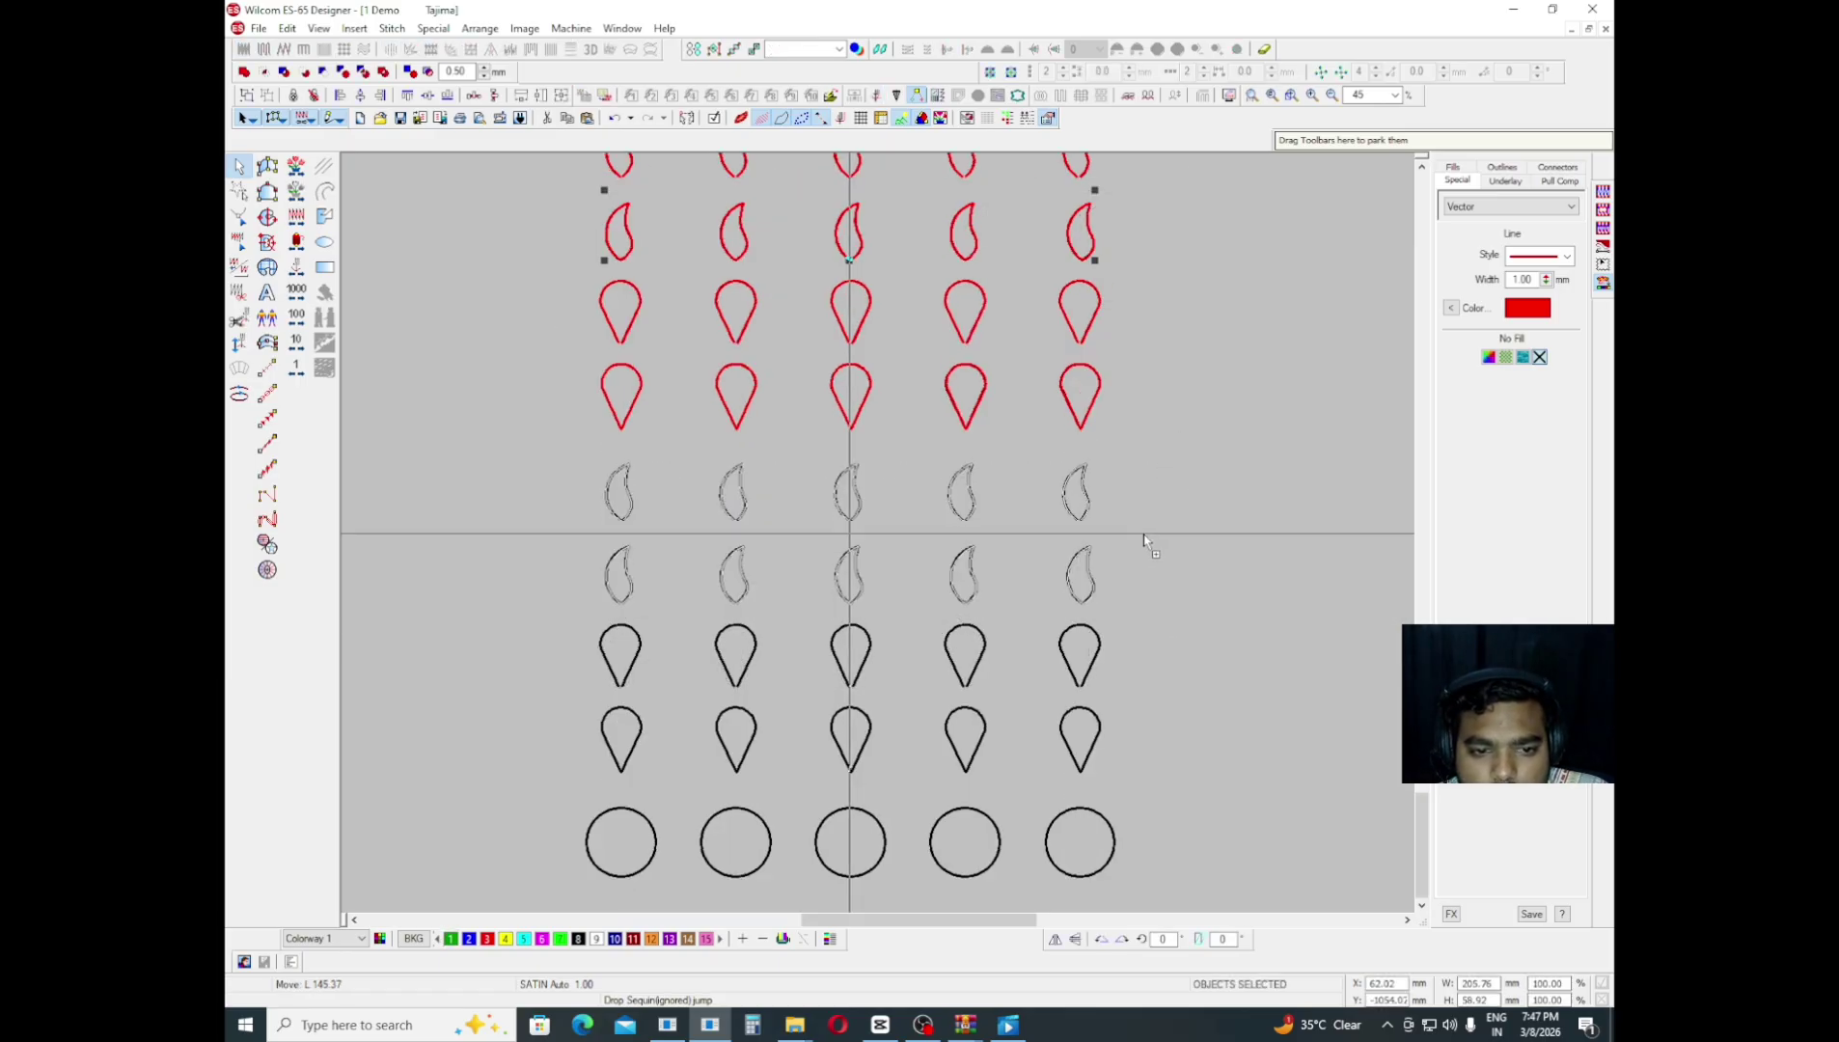
pyautogui.keyDown('ctrl'); pyautogui.rightClick(1143, 533); pyautogui.keyUp('ctrl')
pyautogui.press('Delete')
# - Copy the four finished red rows of leaves and teardrops together onto the four matching black rows below
pyautogui.moveTo(1140, 464); pyautogui.dragTo(728, 264)
pyautogui.scroll(-2, 826, 359)
pyautogui.keyDown('ctrl'); pyautogui.rightClick(882, 632); pyautogui.keyUp('ctrl')
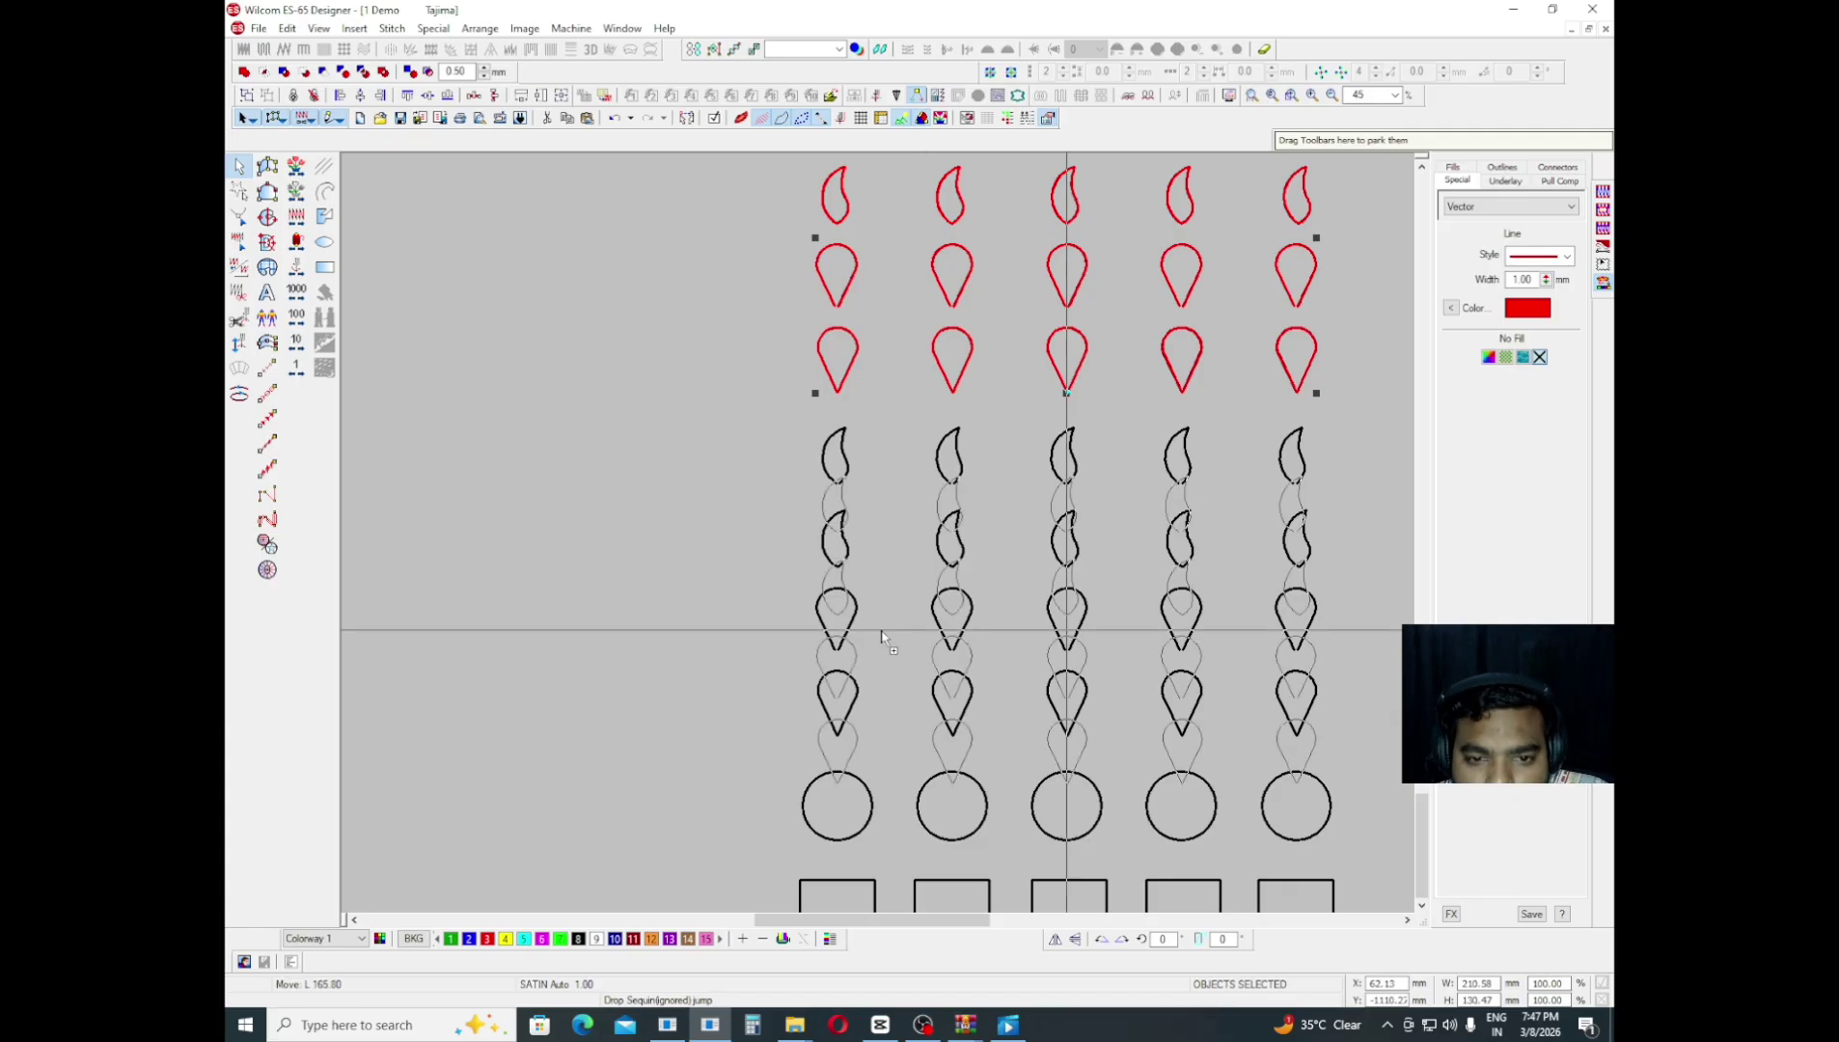
pyautogui.moveTo(878, 583); pyautogui.dragTo(879, 589)
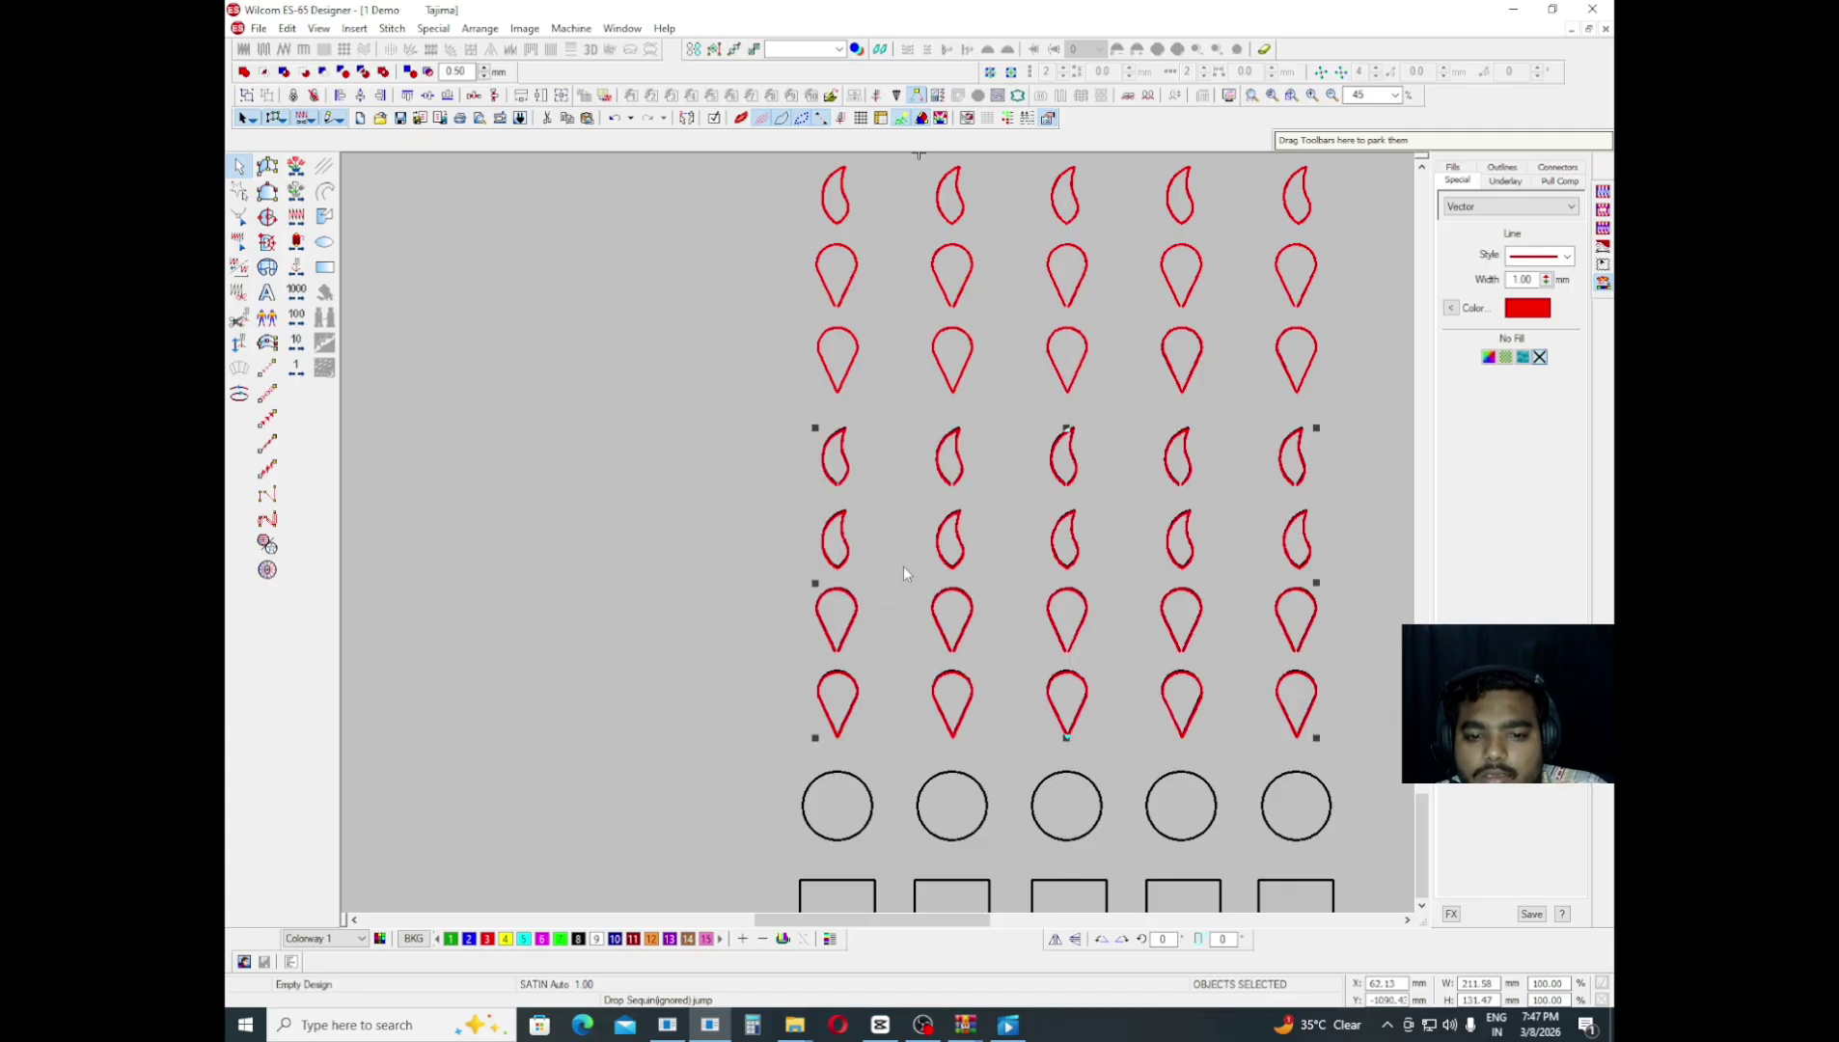
# - Fine-align the copied leaf and teardrop rows with their black templates, check the fit up close, and deselect them
pyautogui.scroll(2, 902, 572)
pyautogui.scroll(2, 810, 567)
pyautogui.click(758, 533)
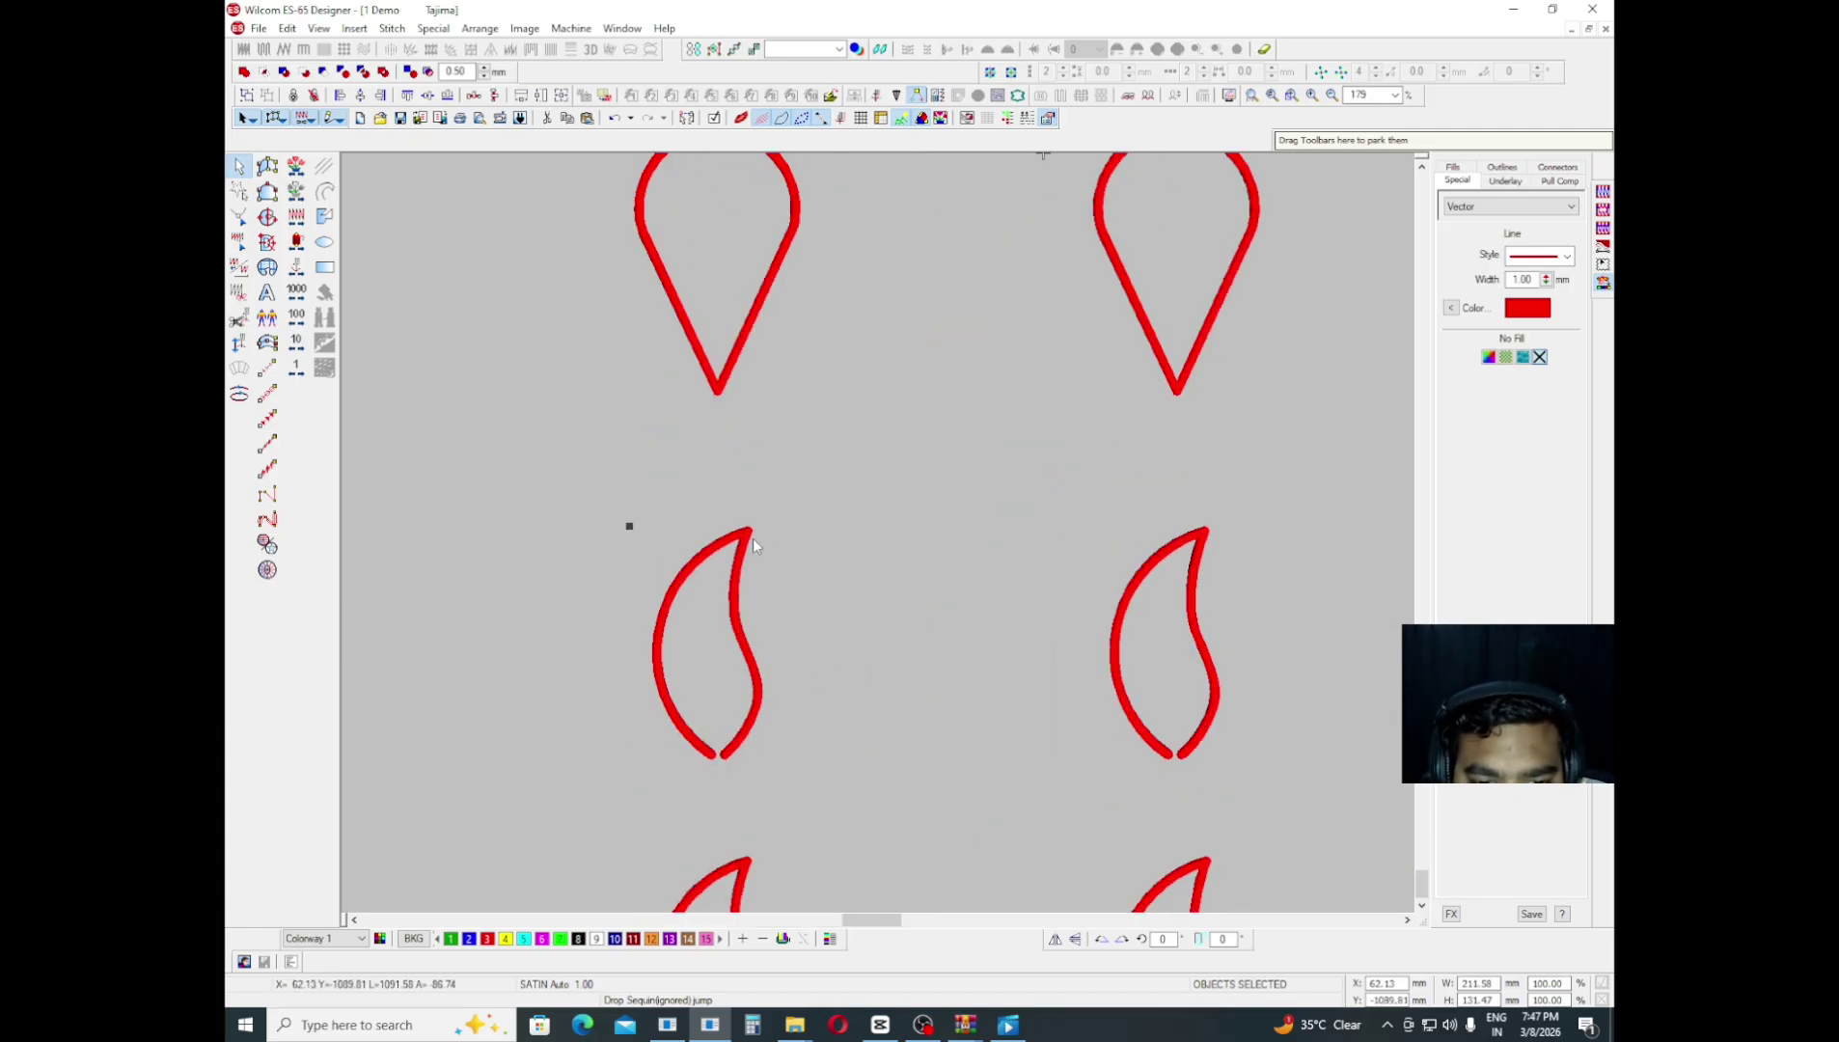
pyautogui.scroll(-2, 753, 538)
pyautogui.scroll(1, 763, 544)
pyautogui.scroll(-3, 743, 569)
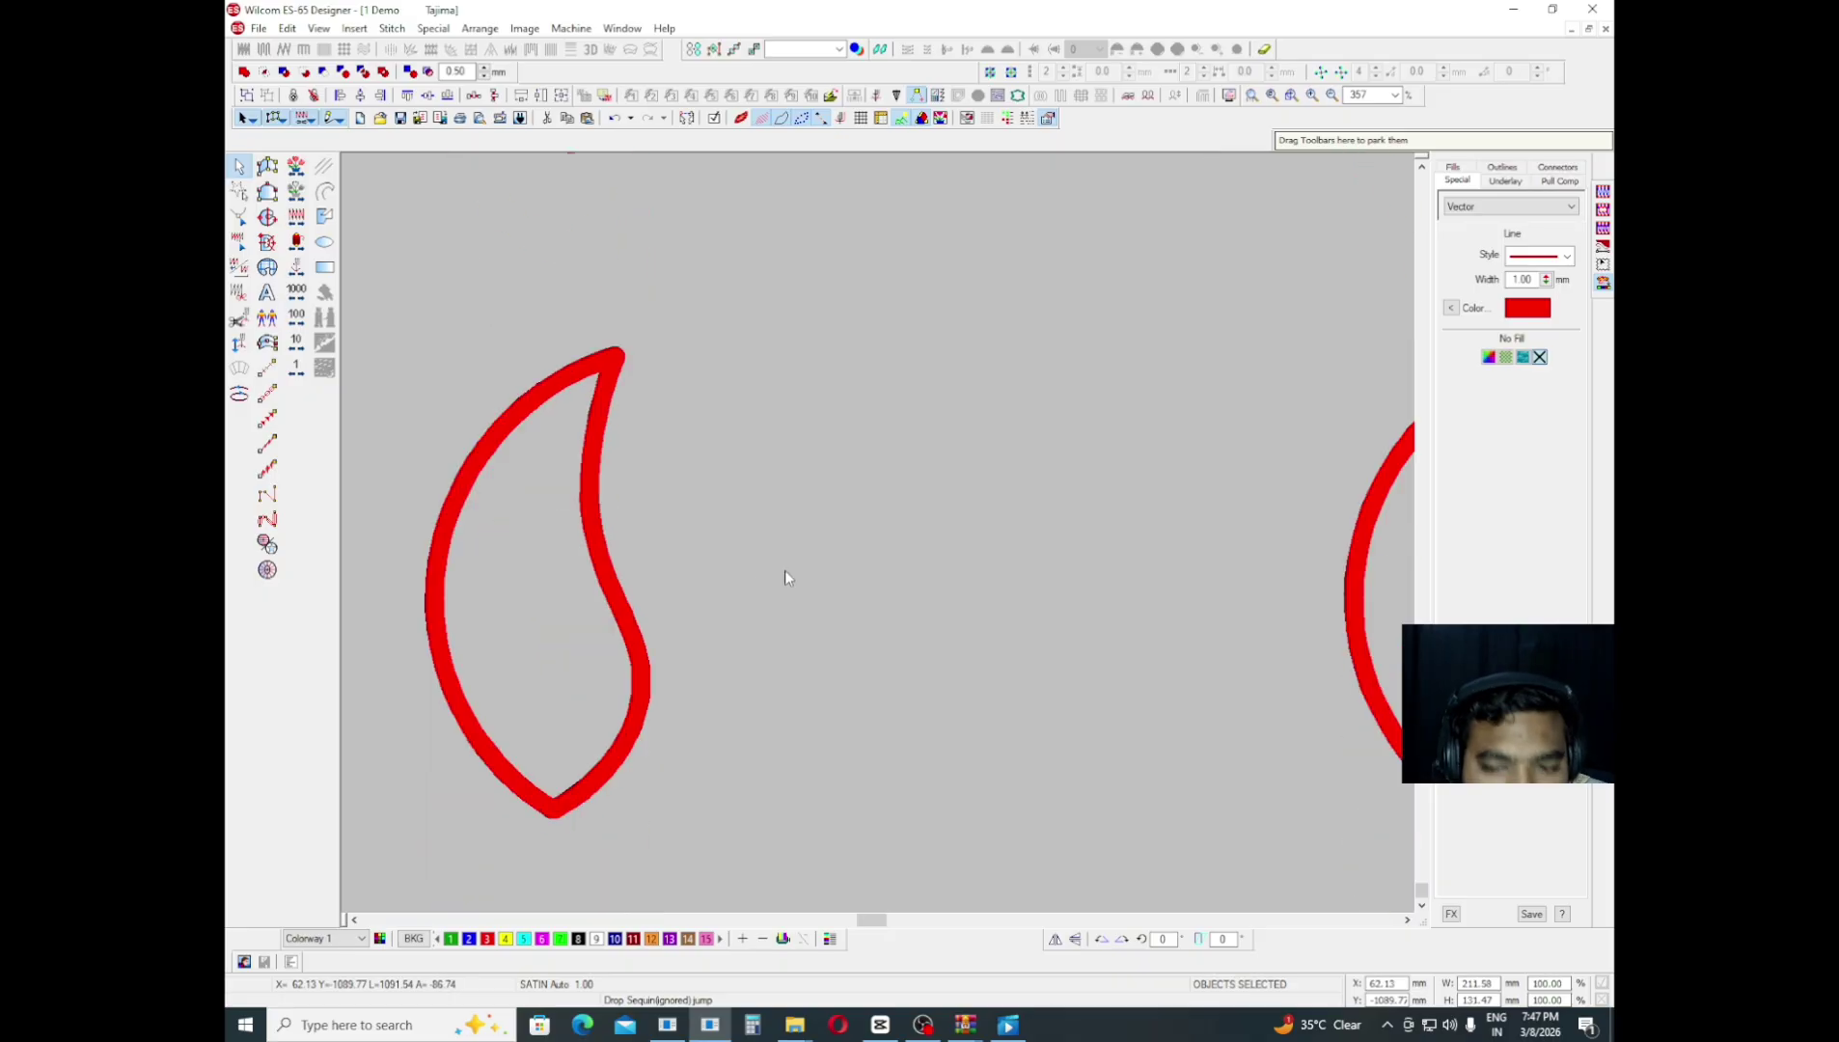
pyautogui.scroll(-2, 784, 558)
pyautogui.click(783, 557)
pyautogui.scroll(-2, 817, 594)
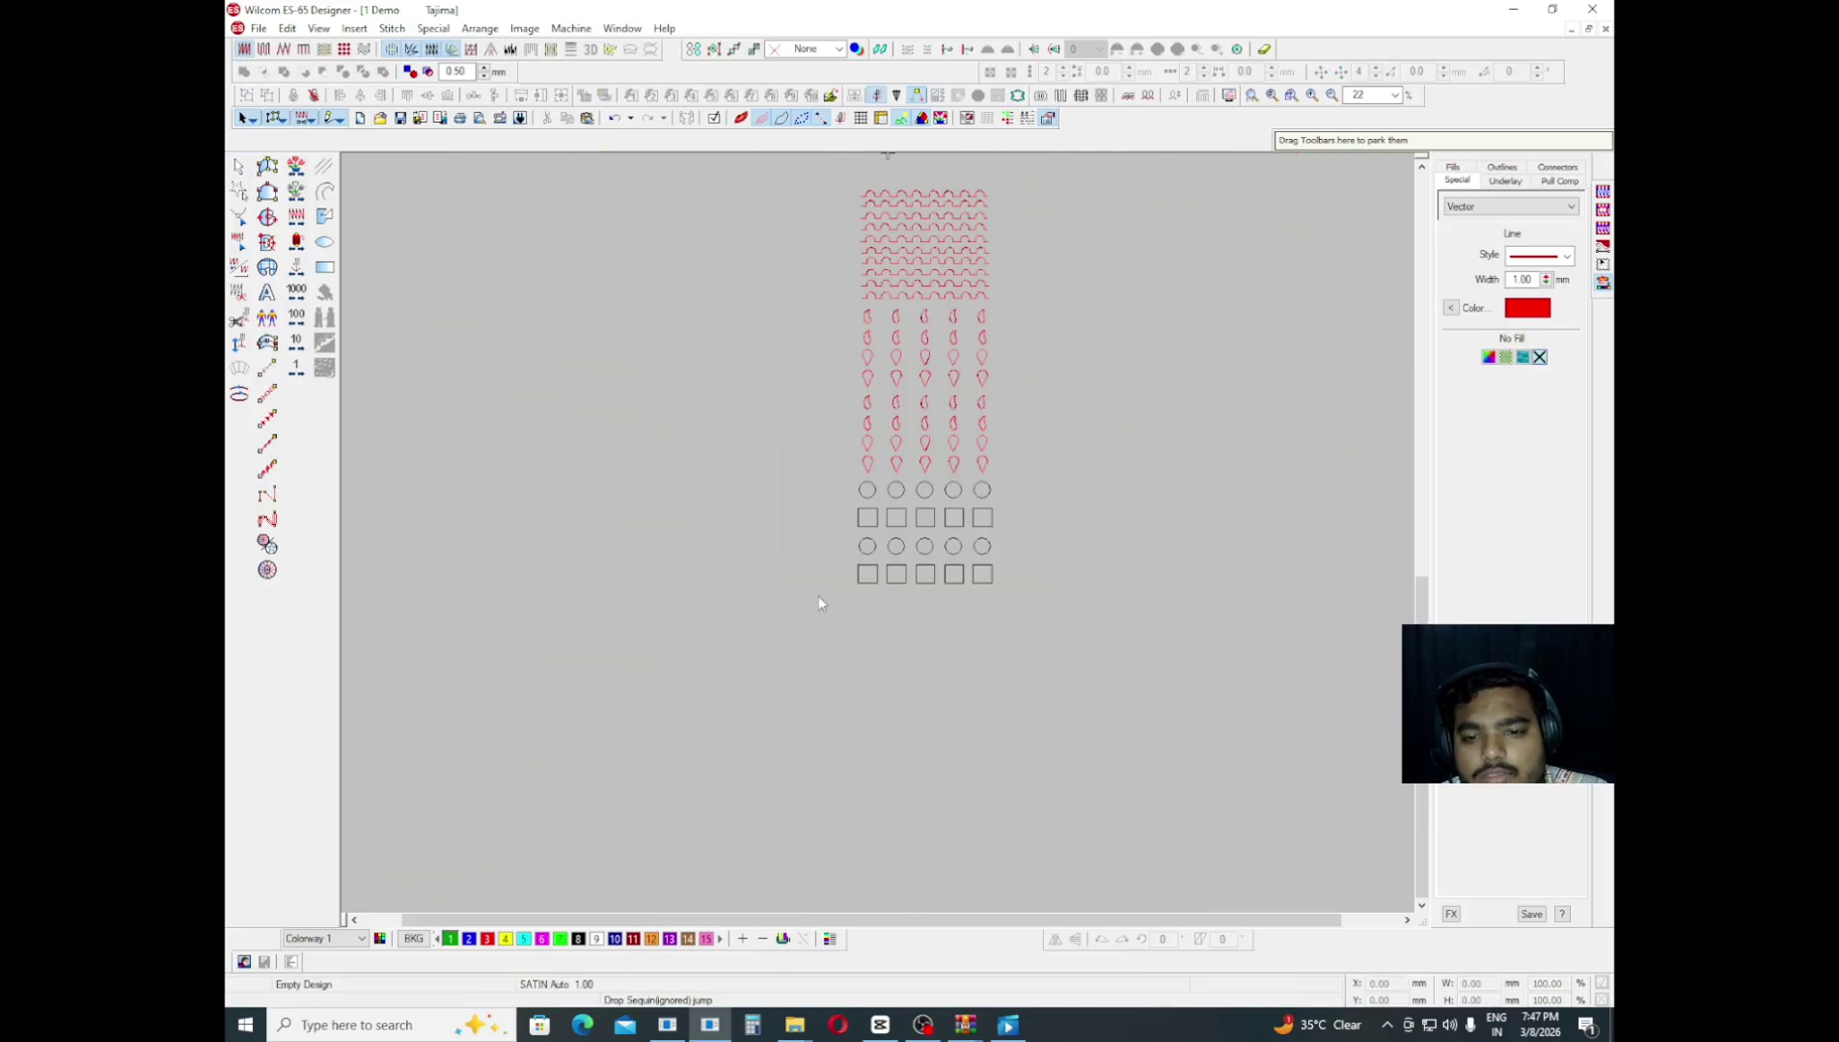
# - Draw a red vector circle about 32 mm across over the first black circle template
pyautogui.scroll(3, 814, 602)
pyautogui.scroll(1, 858, 583)
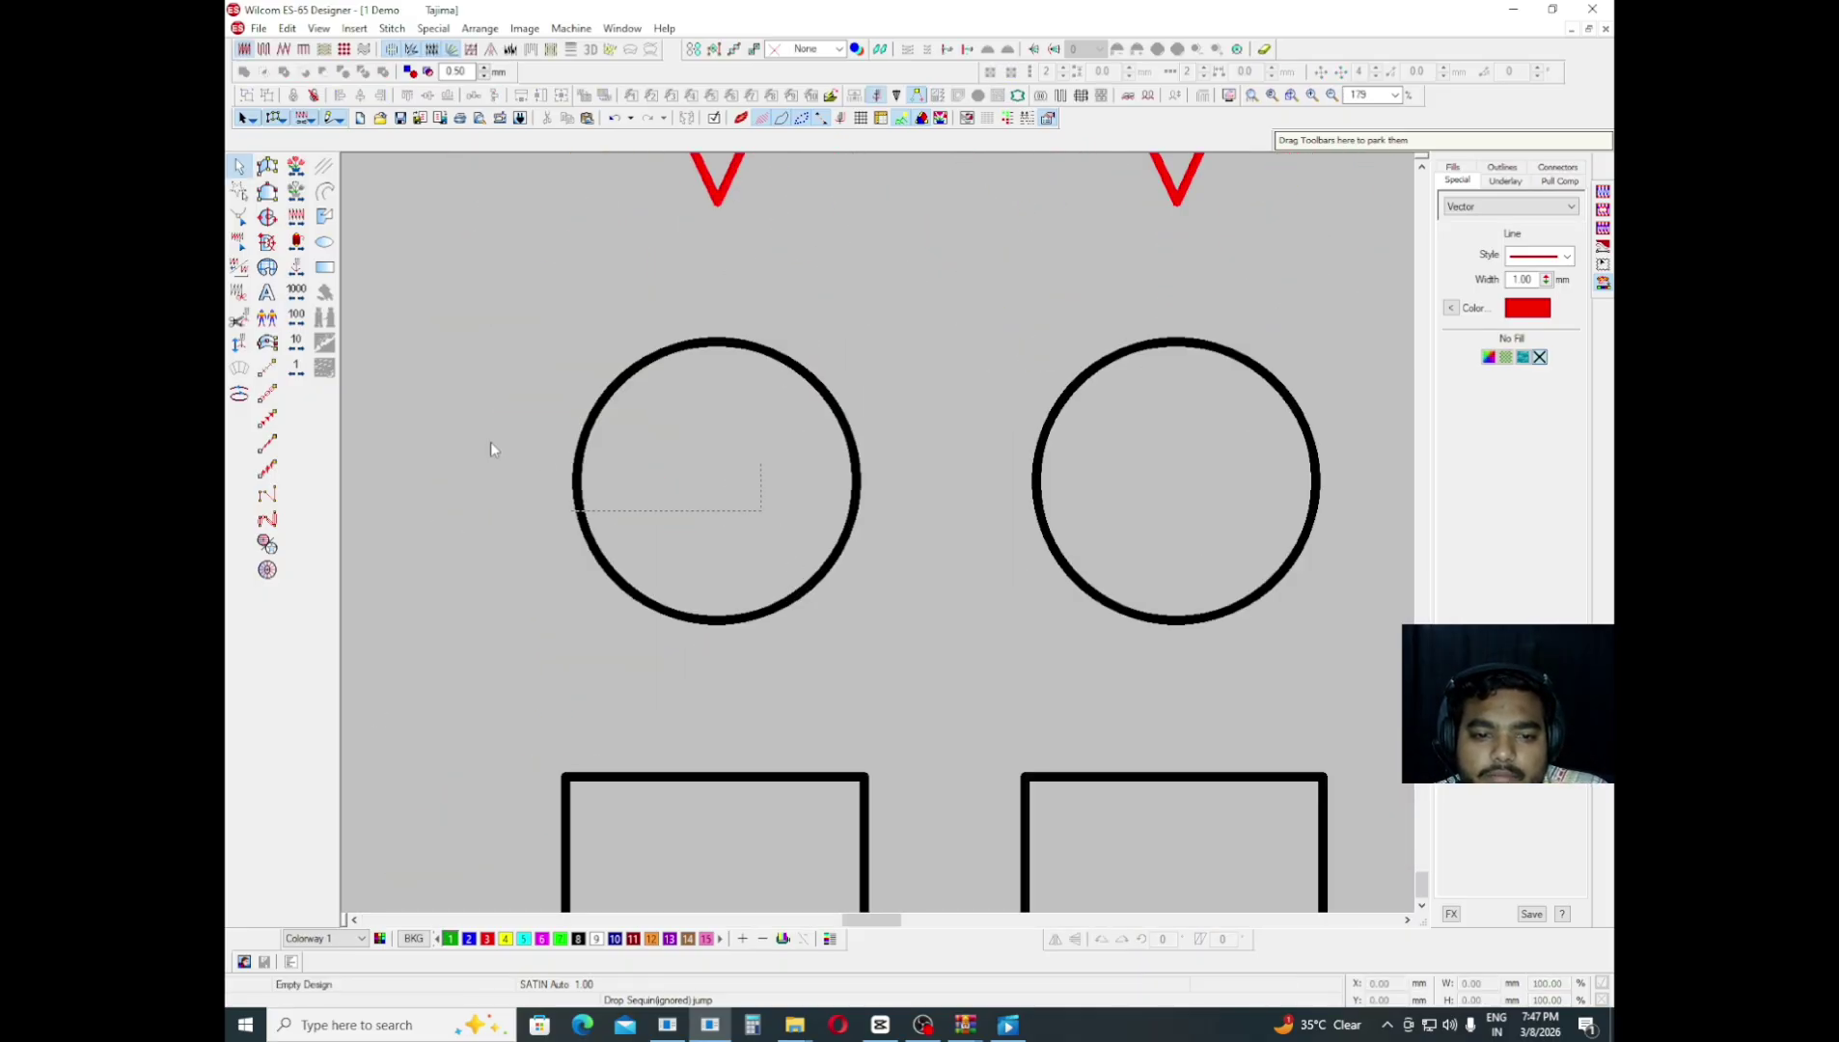
pyautogui.click(325, 244)
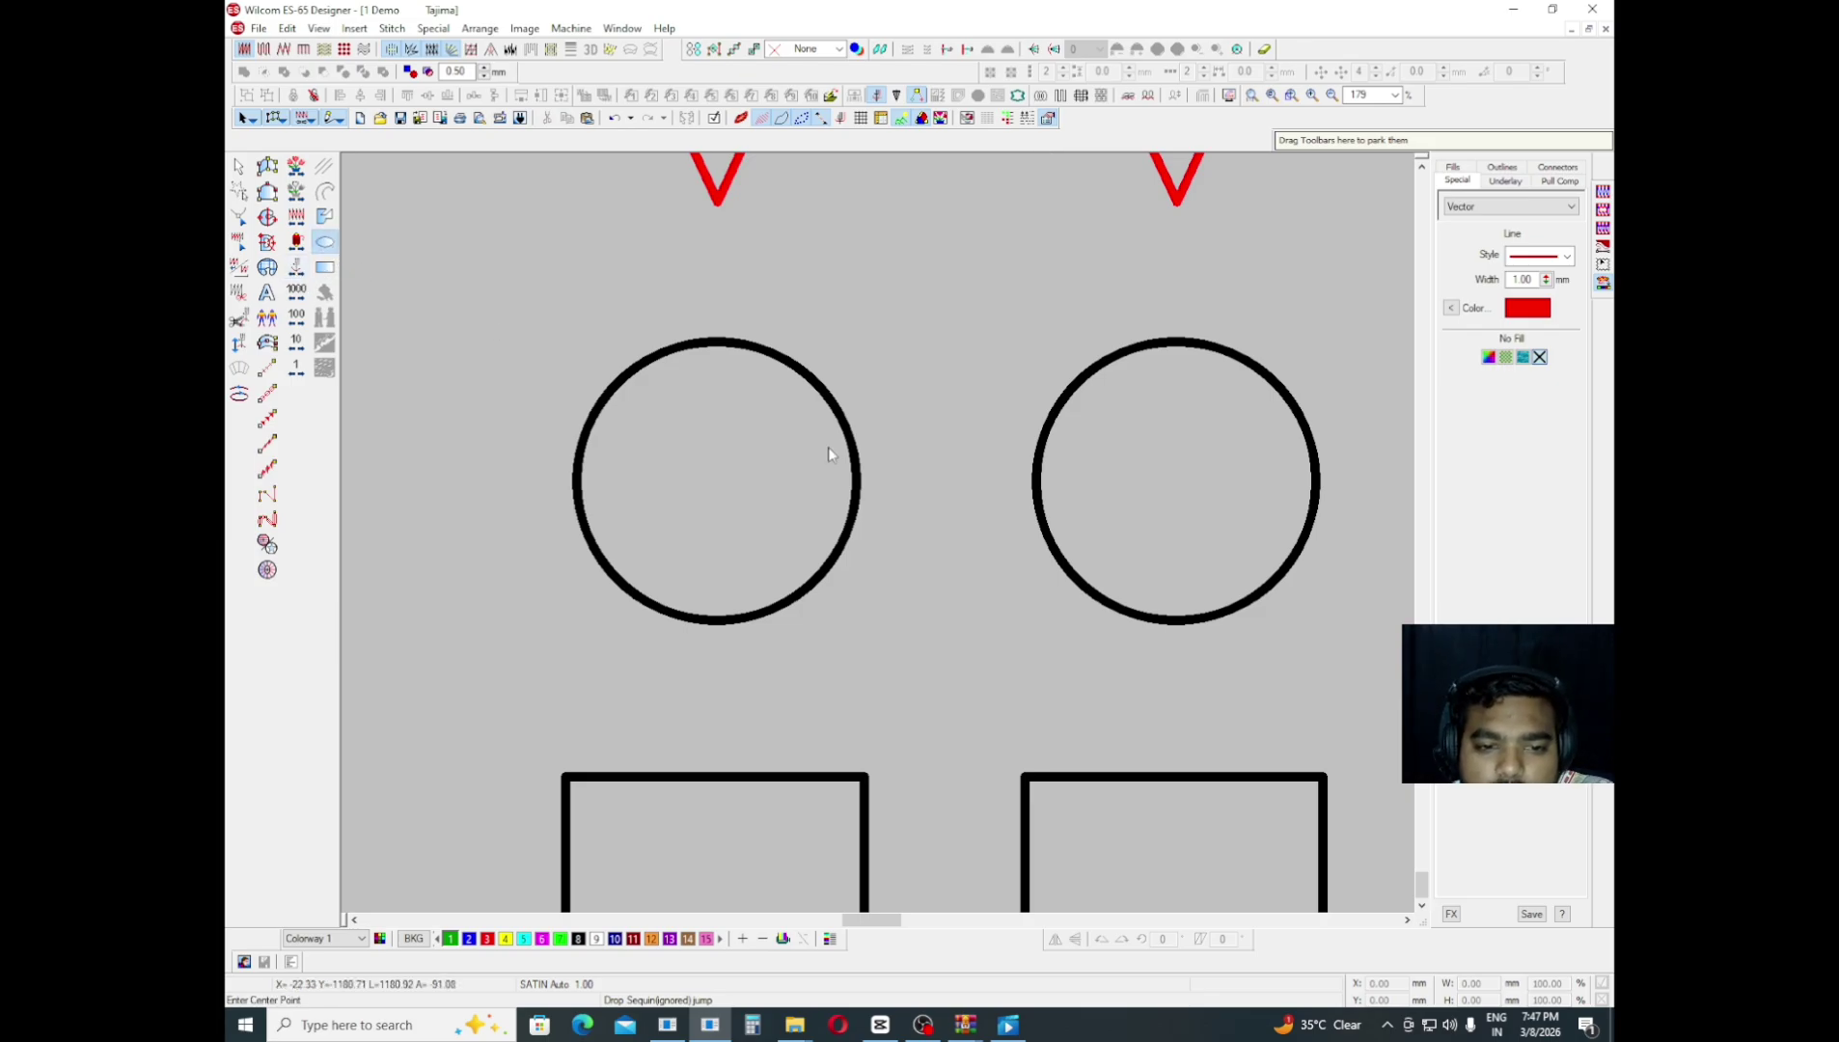
pyautogui.click(708, 474)
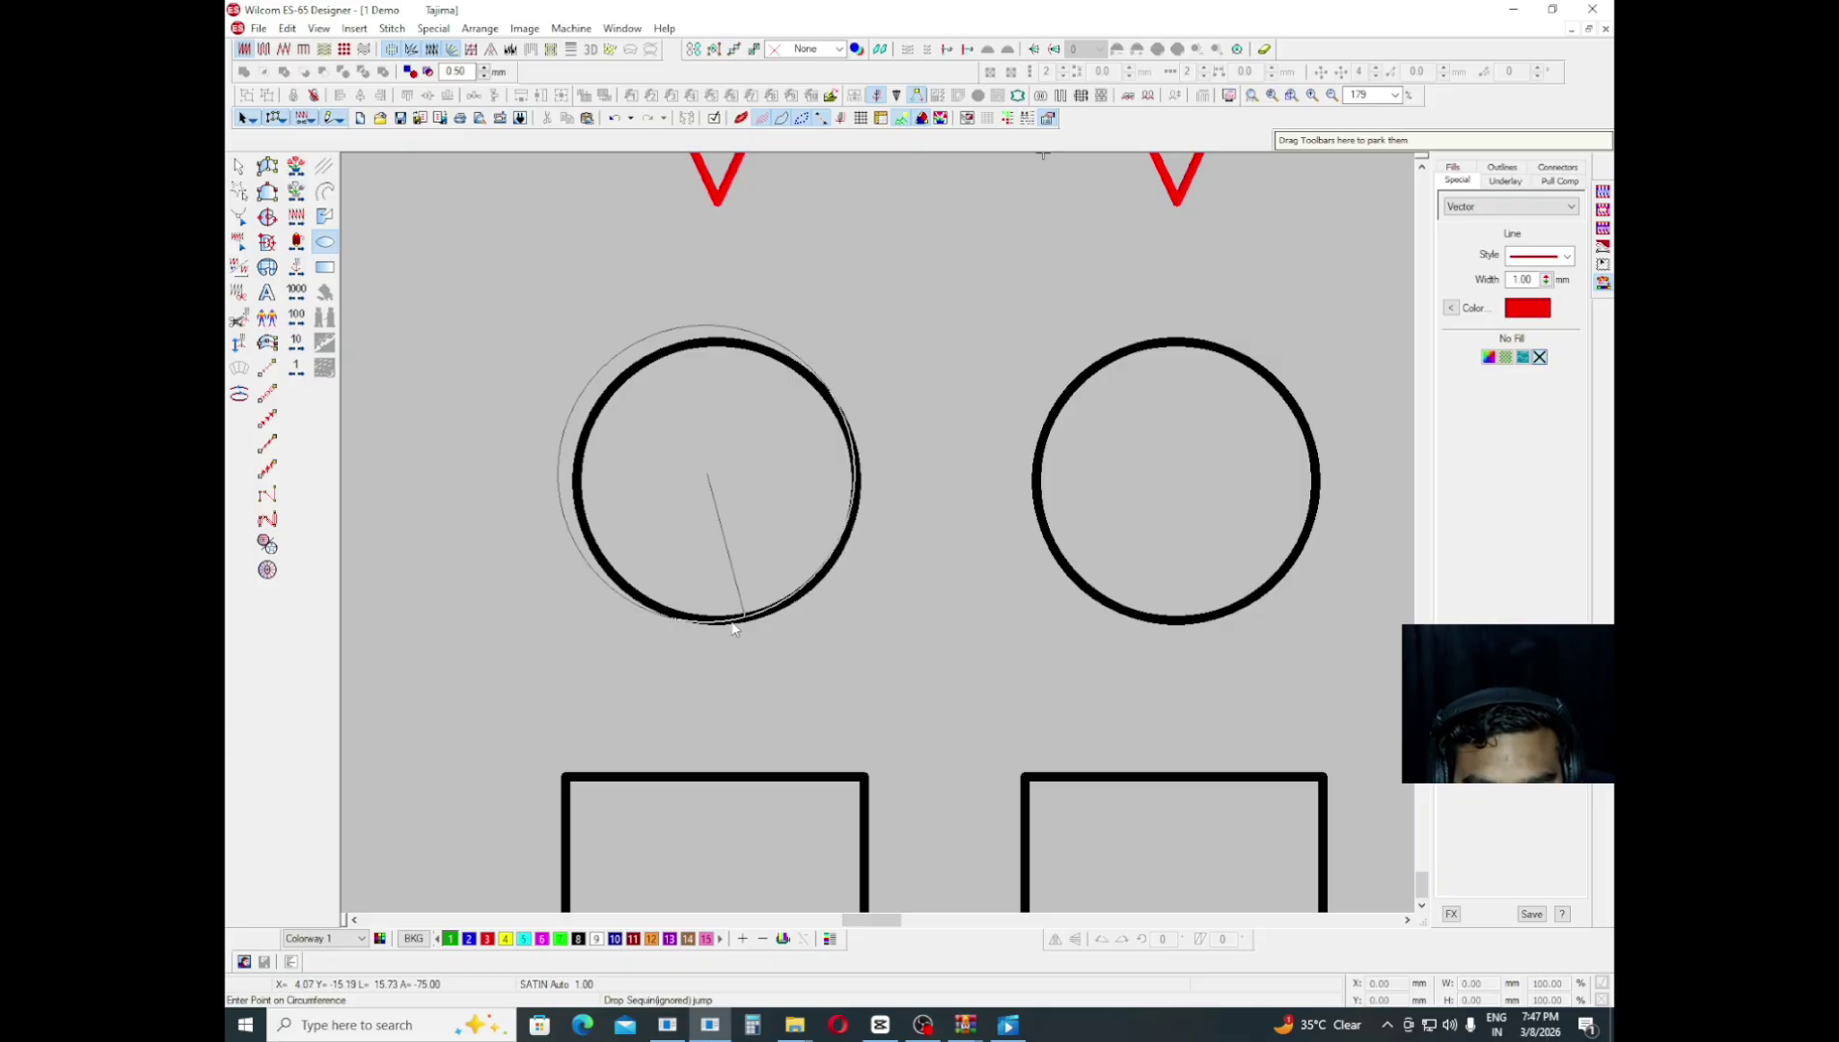
pyautogui.click(744, 623)
pyautogui.press('Return')
pyautogui.click(732, 631)
pyautogui.press('Escape')
pyautogui.press('Escape')
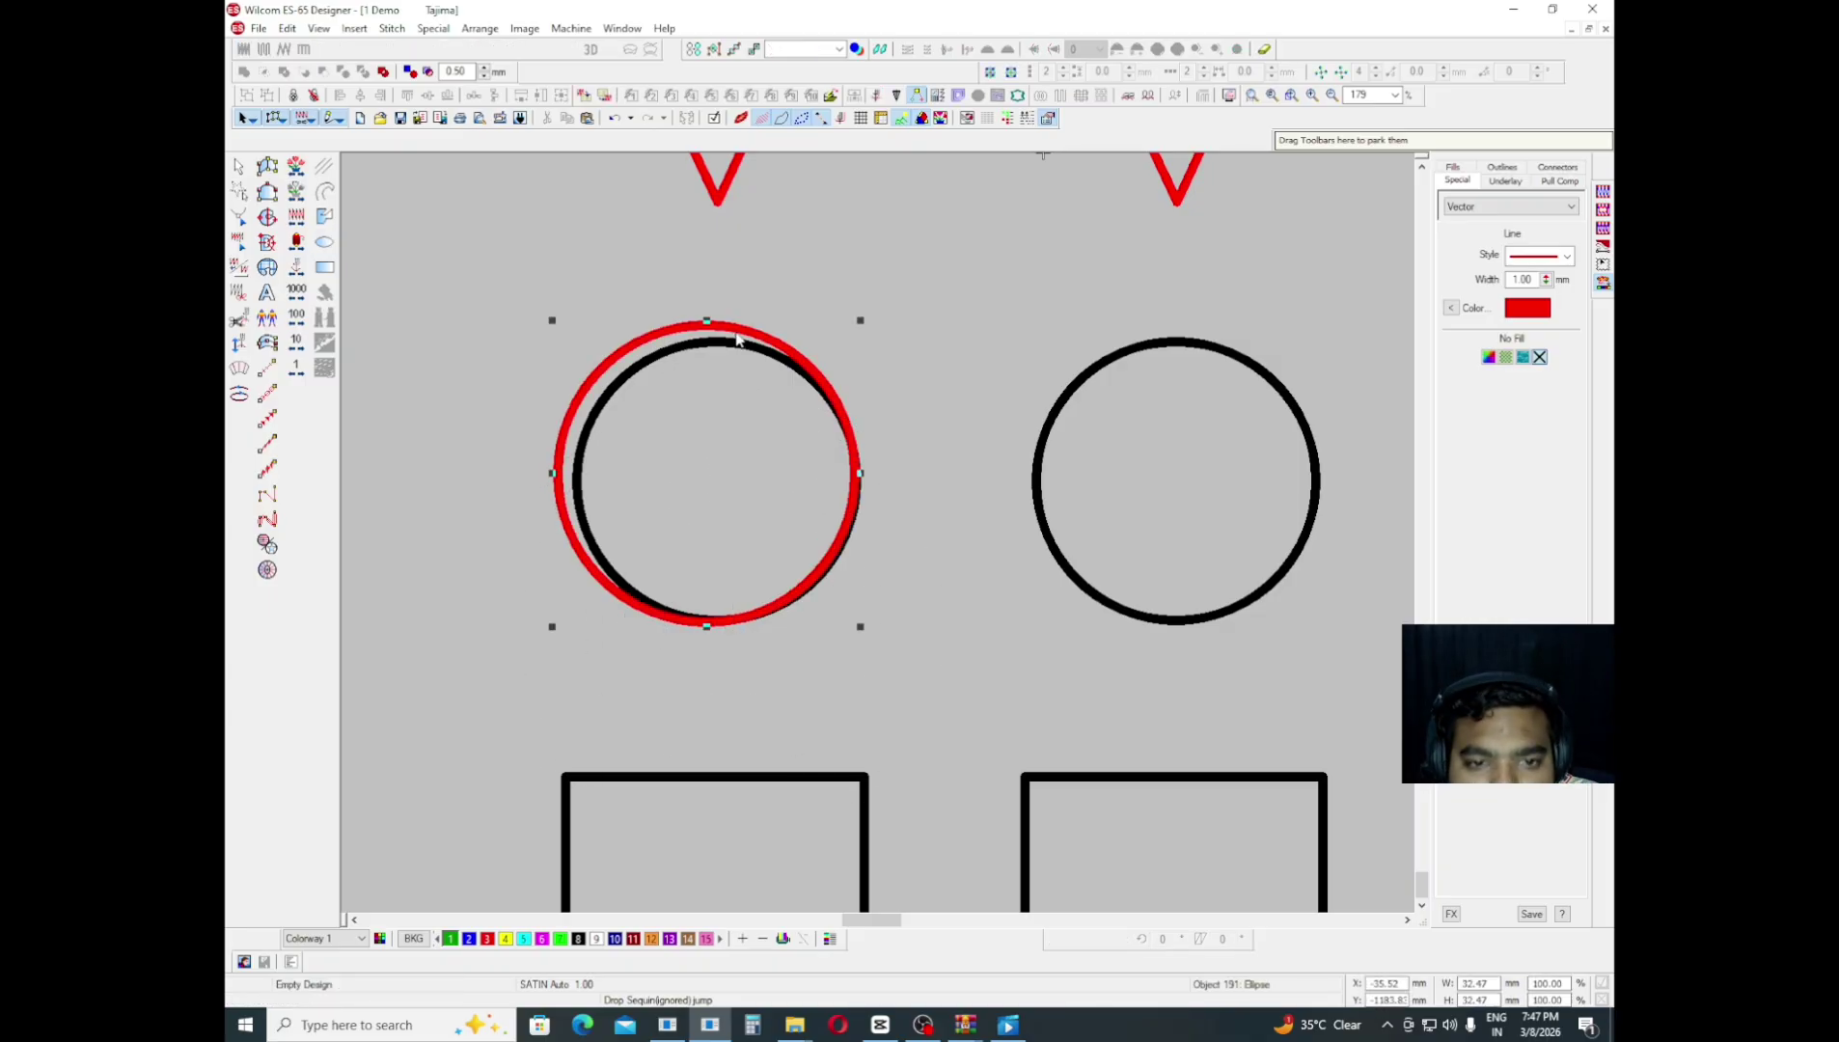
# - Move the red circle and nudge it upward until it is centered on the first black circle template
pyautogui.moveTo(749, 339); pyautogui.dragTo(743, 338)
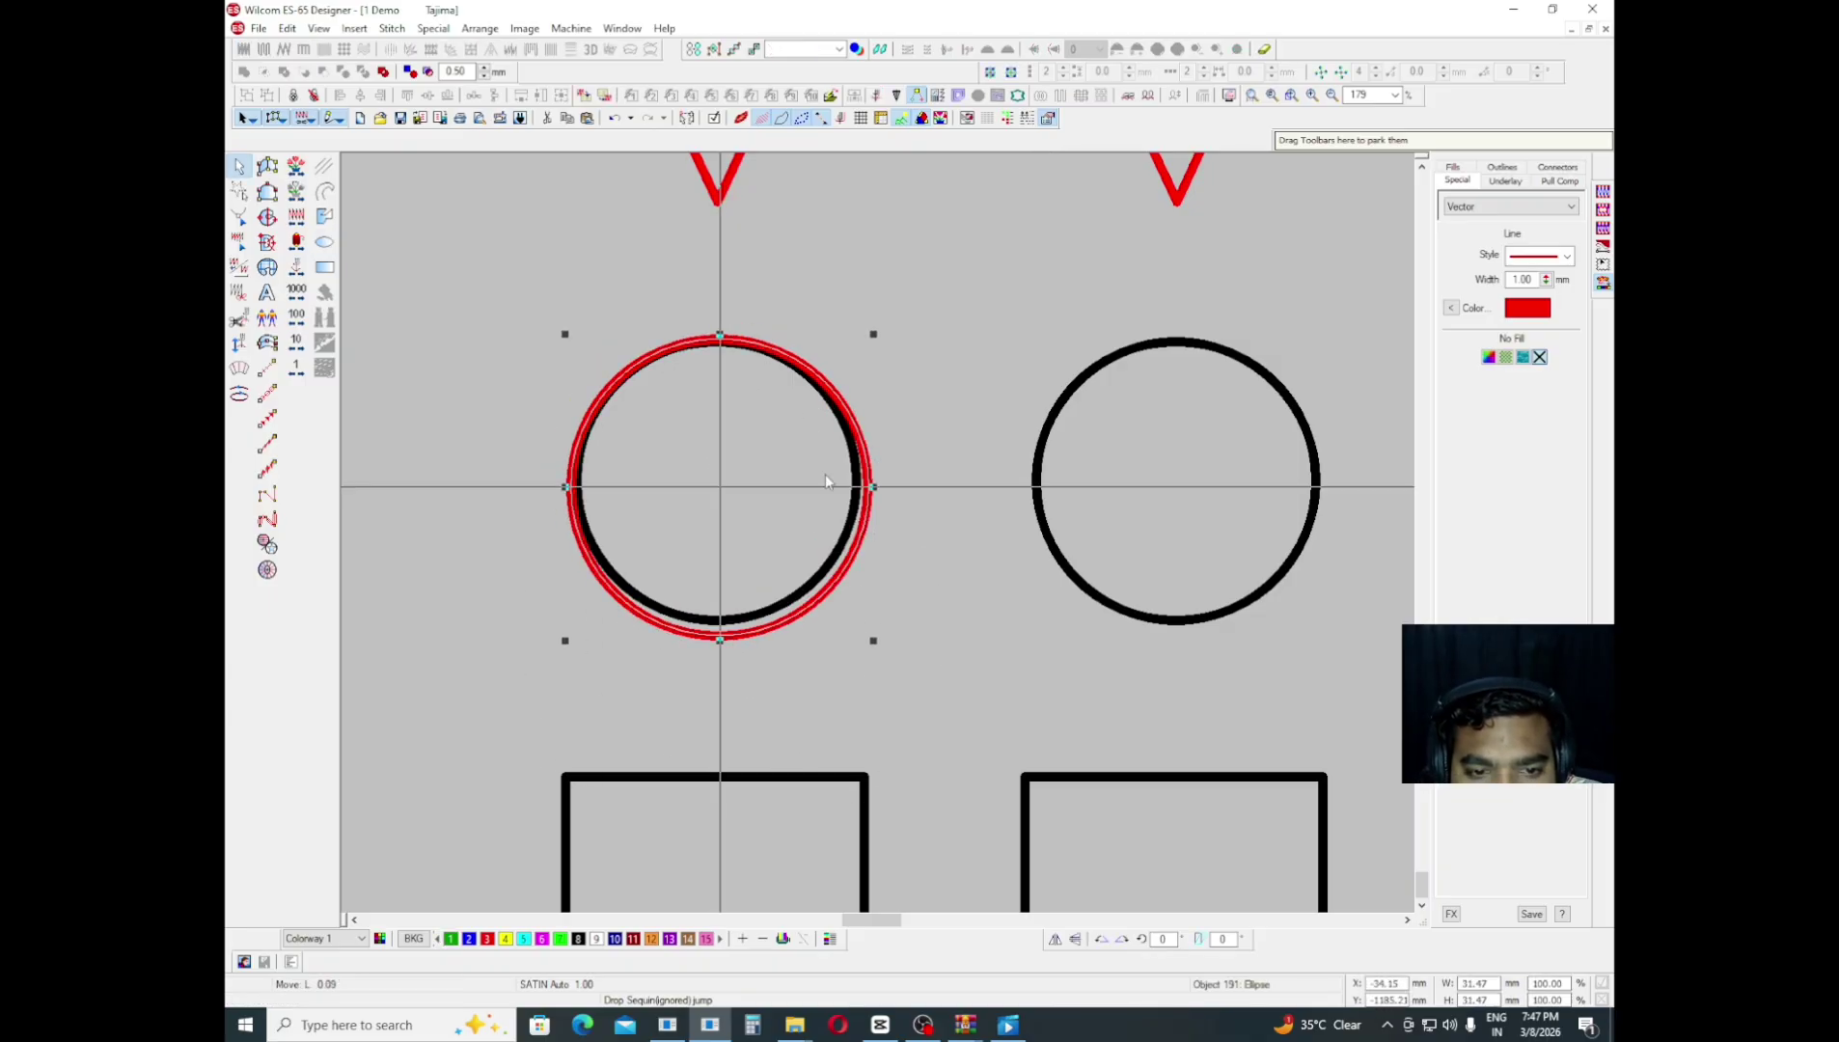
pyautogui.press('Up')
pyautogui.press('Up')
pyautogui.press('Up')
pyautogui.press('Up')
pyautogui.press('Up')
pyautogui.press('Up')
pyautogui.press('Up')
pyautogui.moveTo(831, 498); pyautogui.dragTo(832, 498)
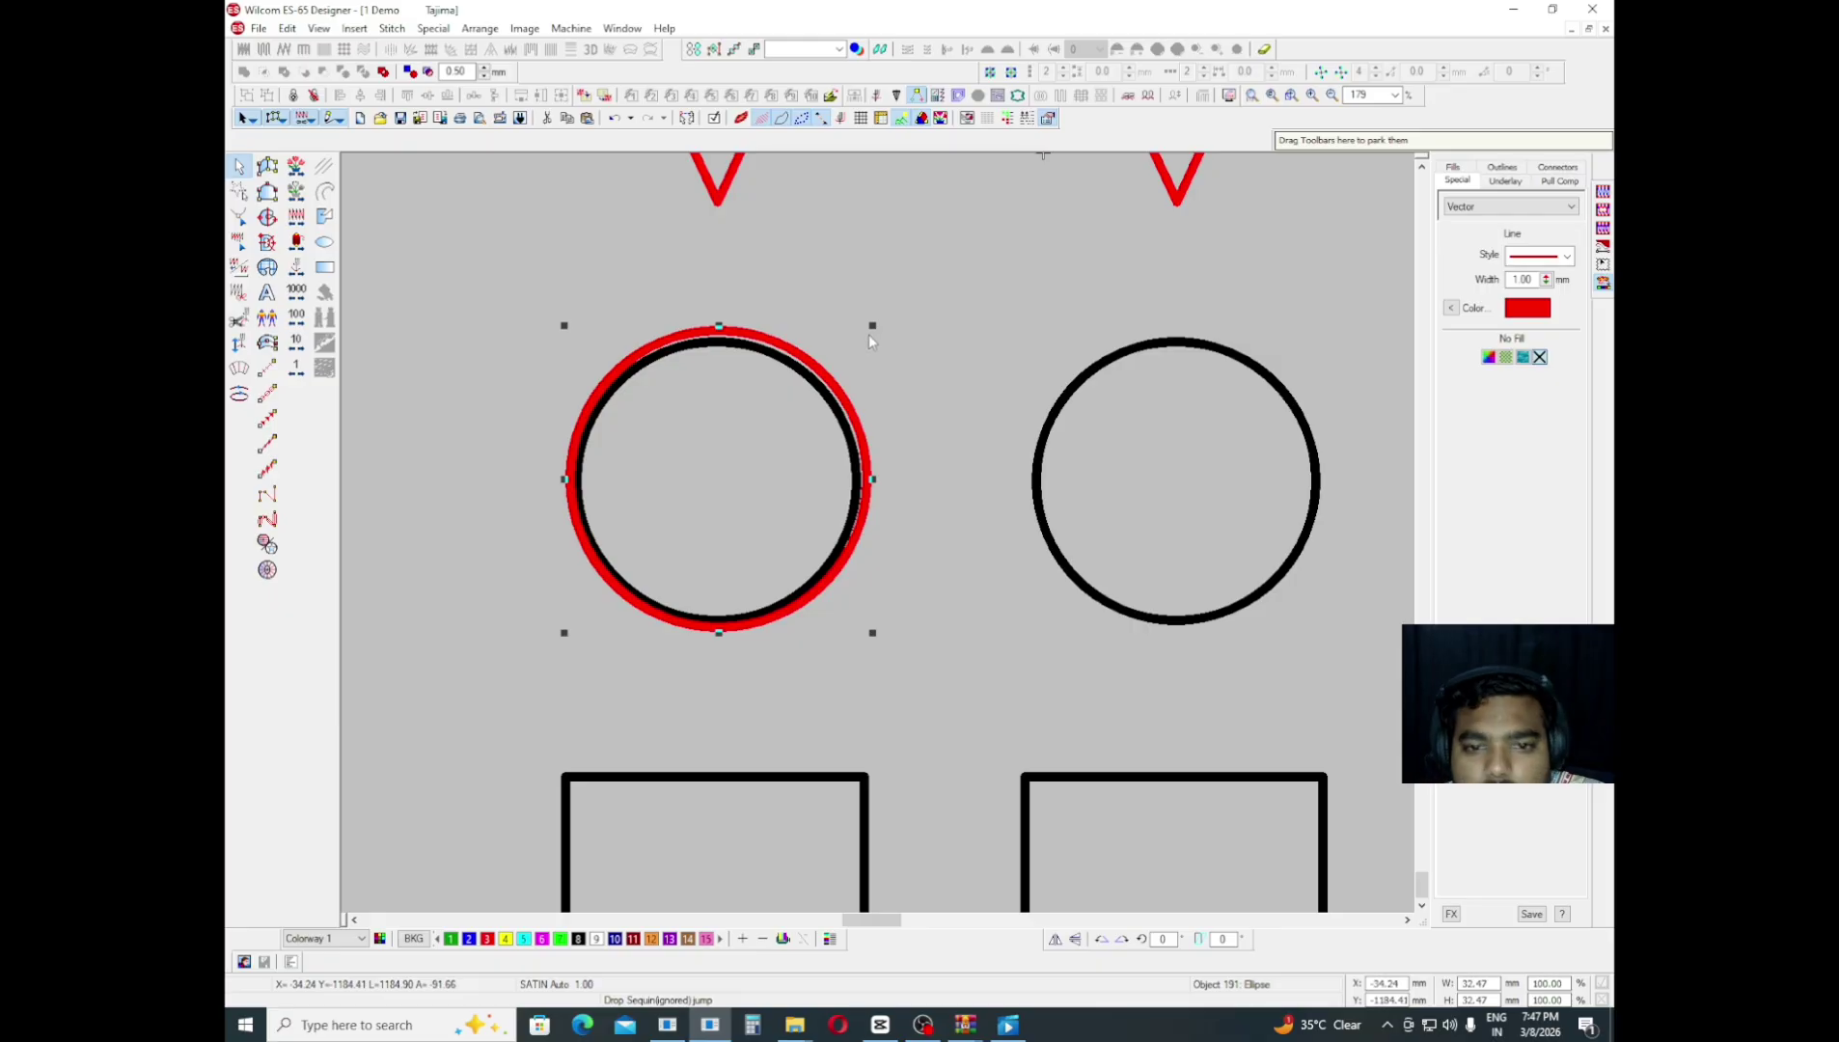
# - Try rotating the red teardrop above the first circle, and undo the rotation
pyautogui.click(797, 355)
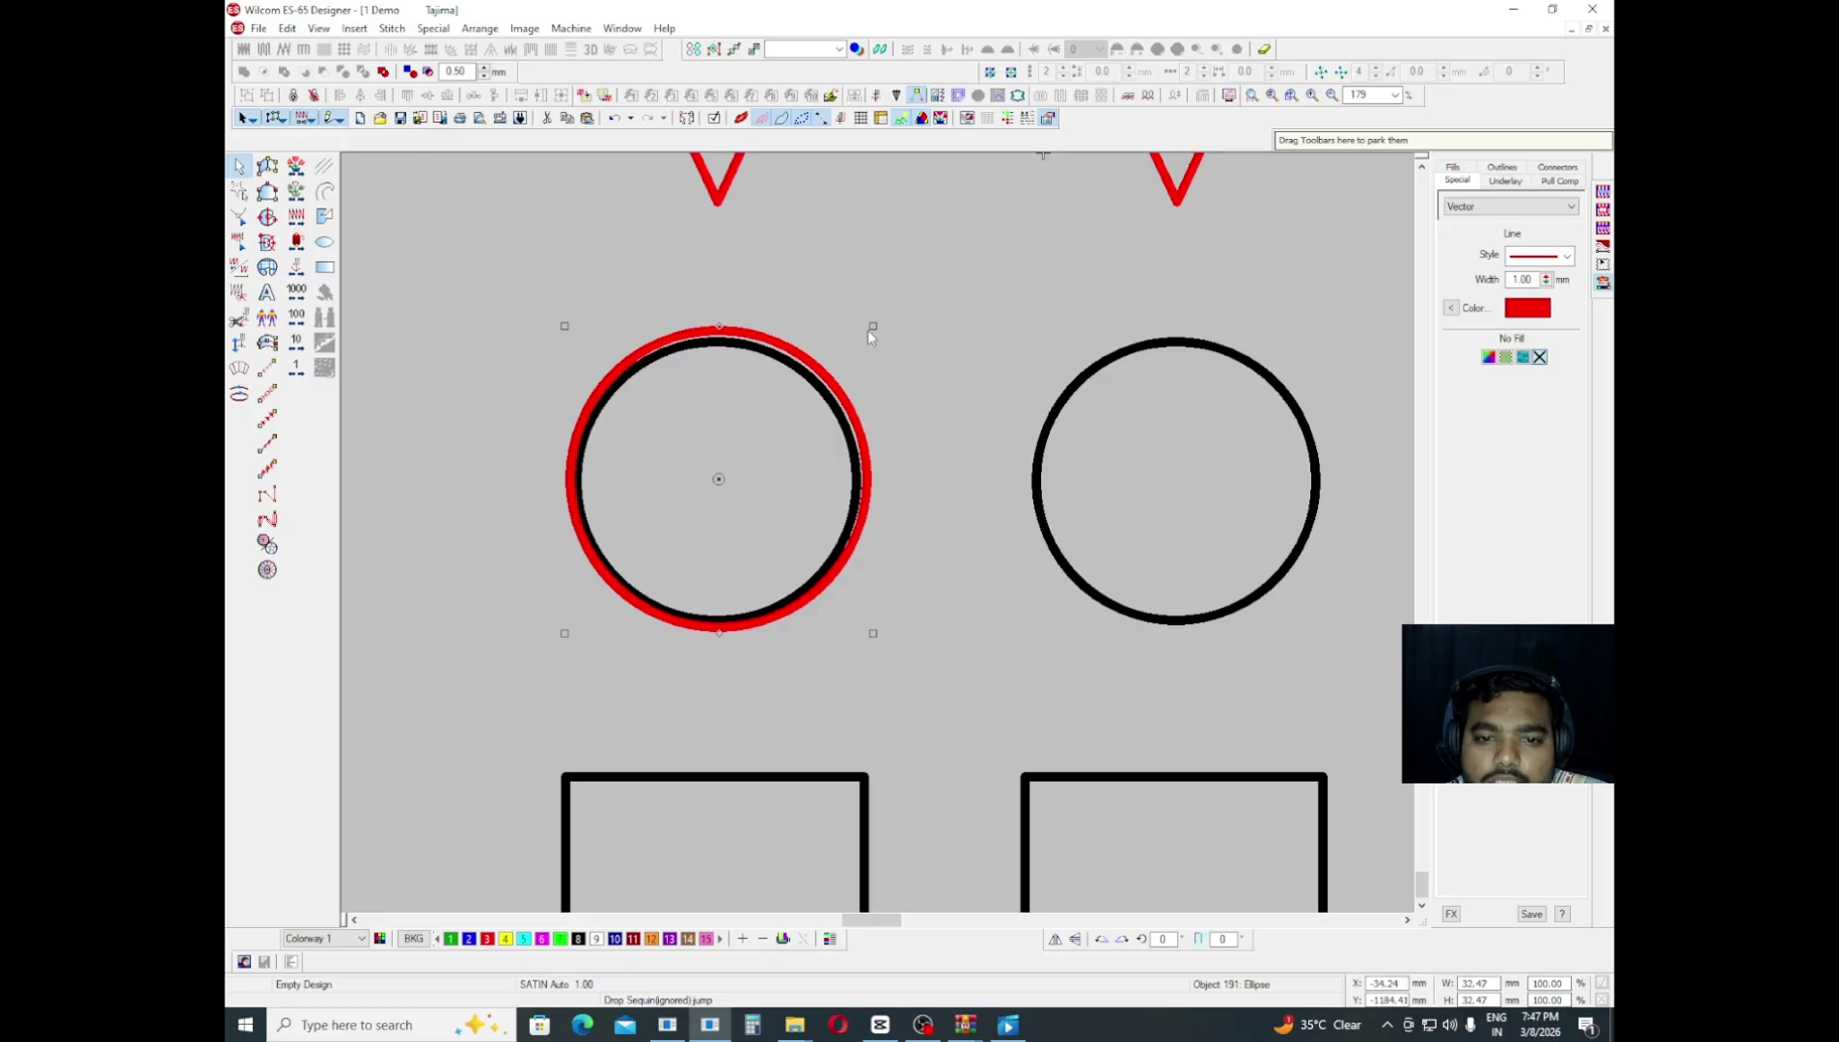
pyautogui.scroll(3, 742, 308)
pyautogui.press('Escape')
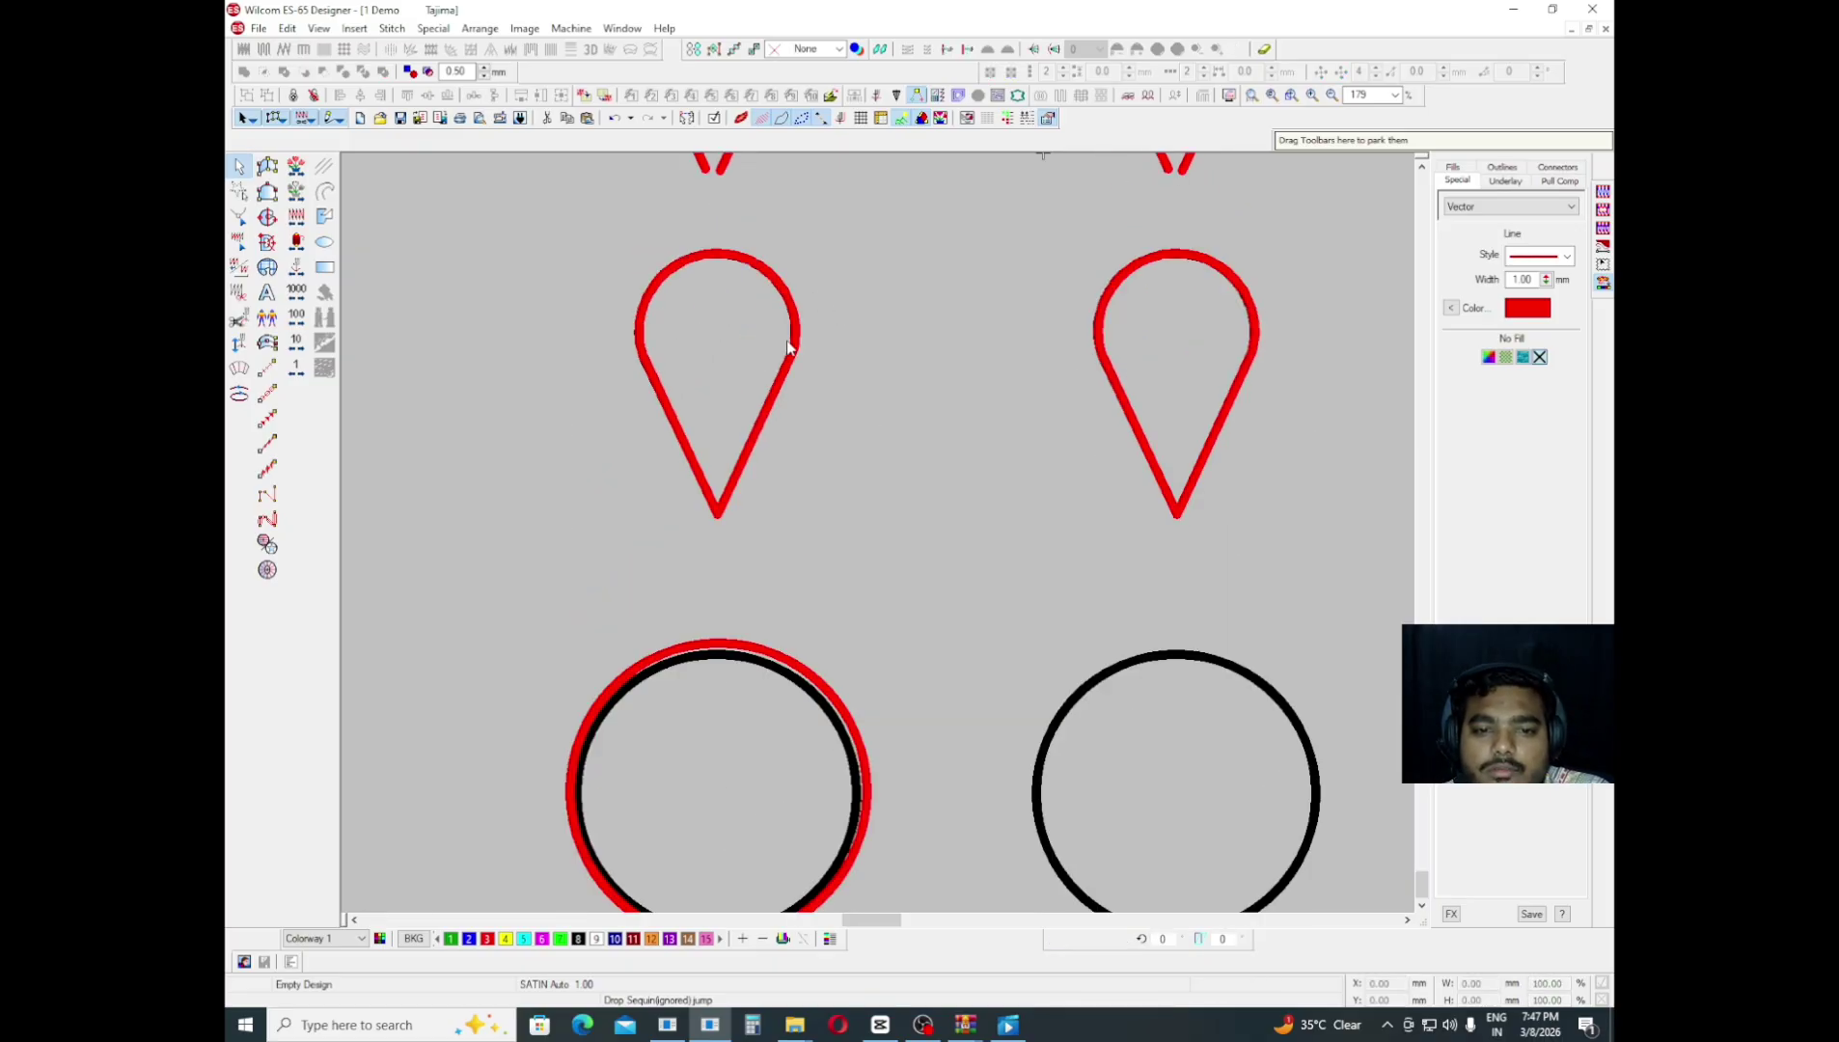
pyautogui.click(795, 350)
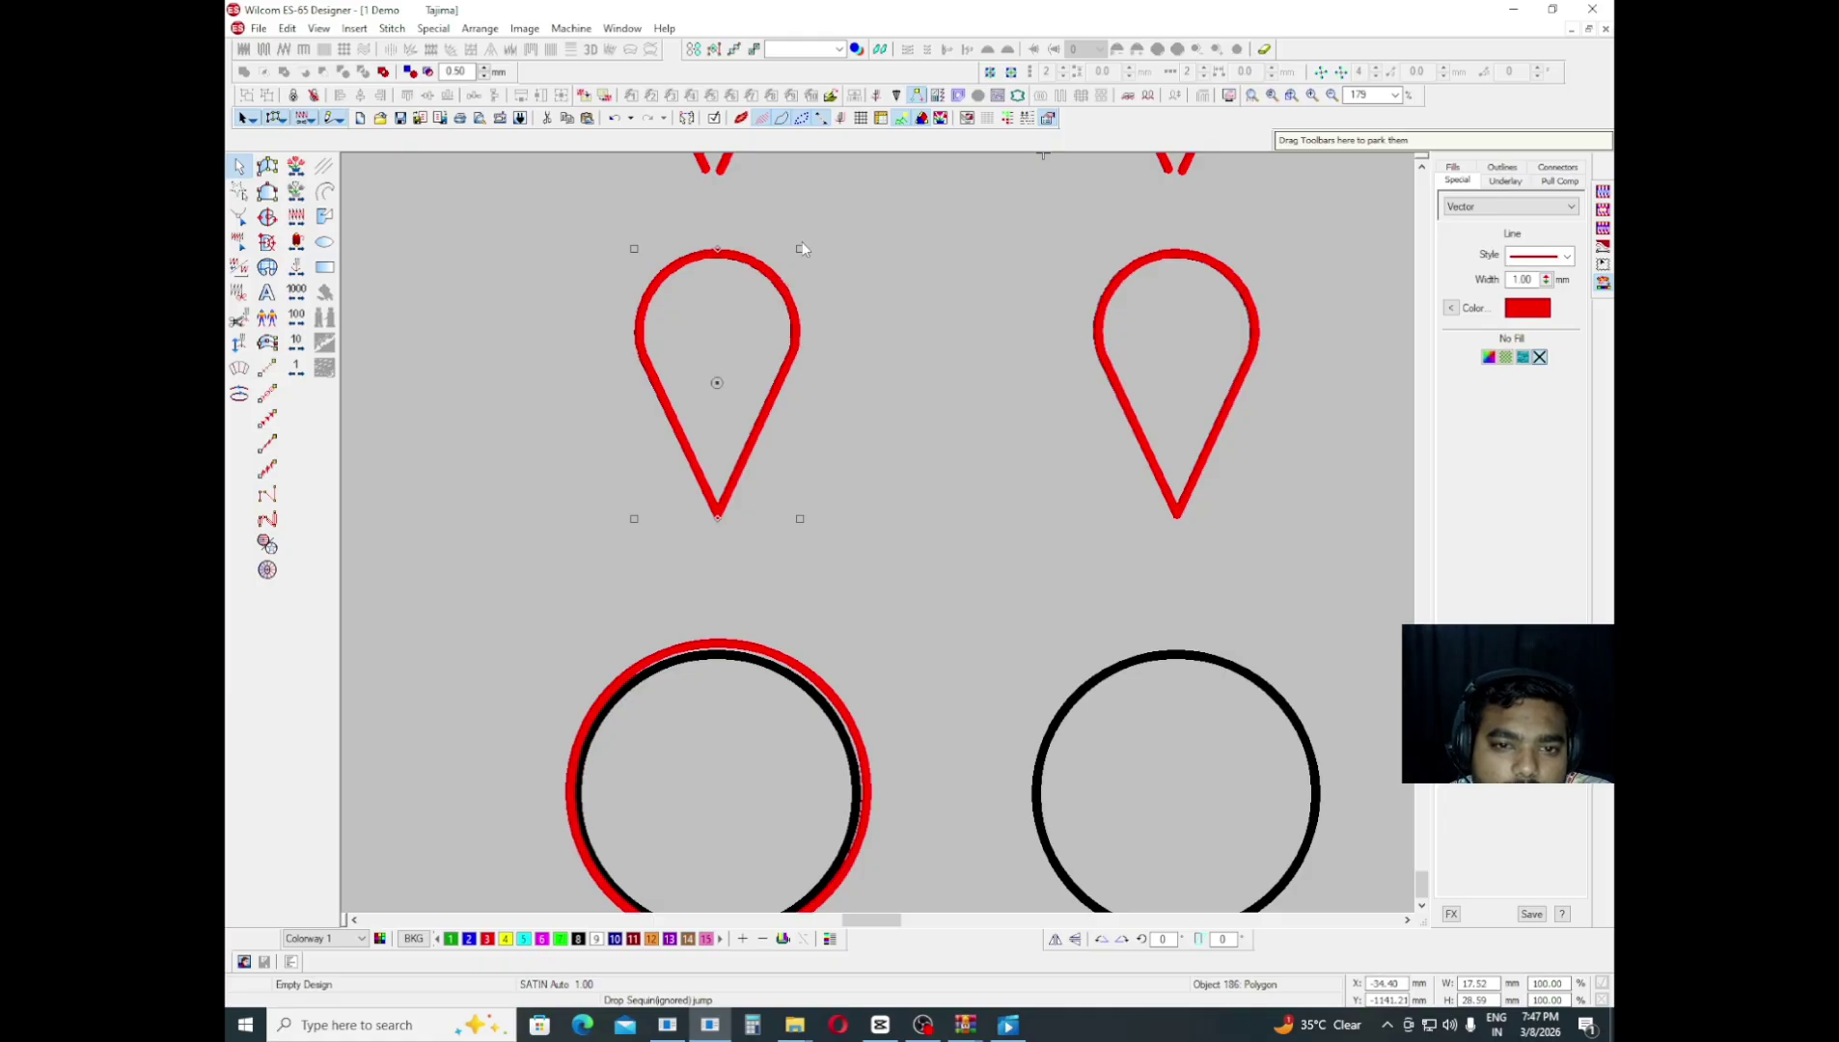
pyautogui.moveTo(798, 251); pyautogui.dragTo(854, 418)
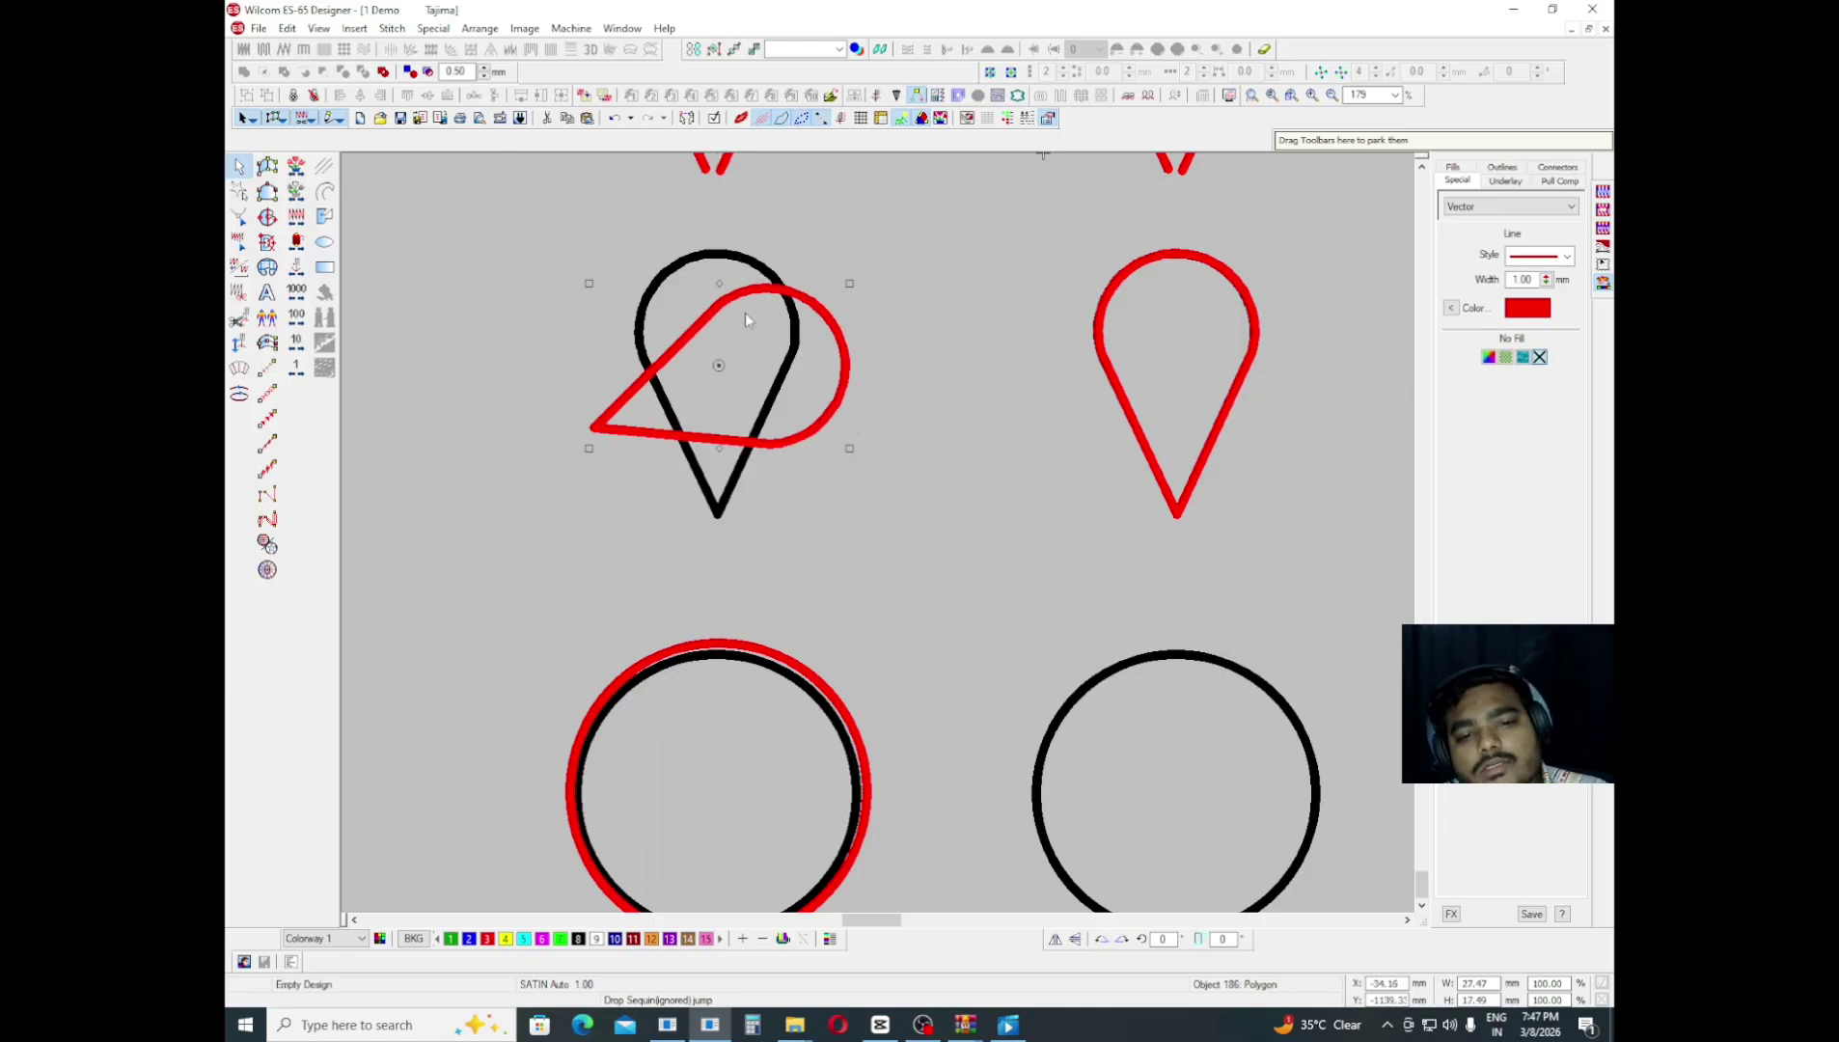
pyautogui.hotkey('ctrl', 'z')
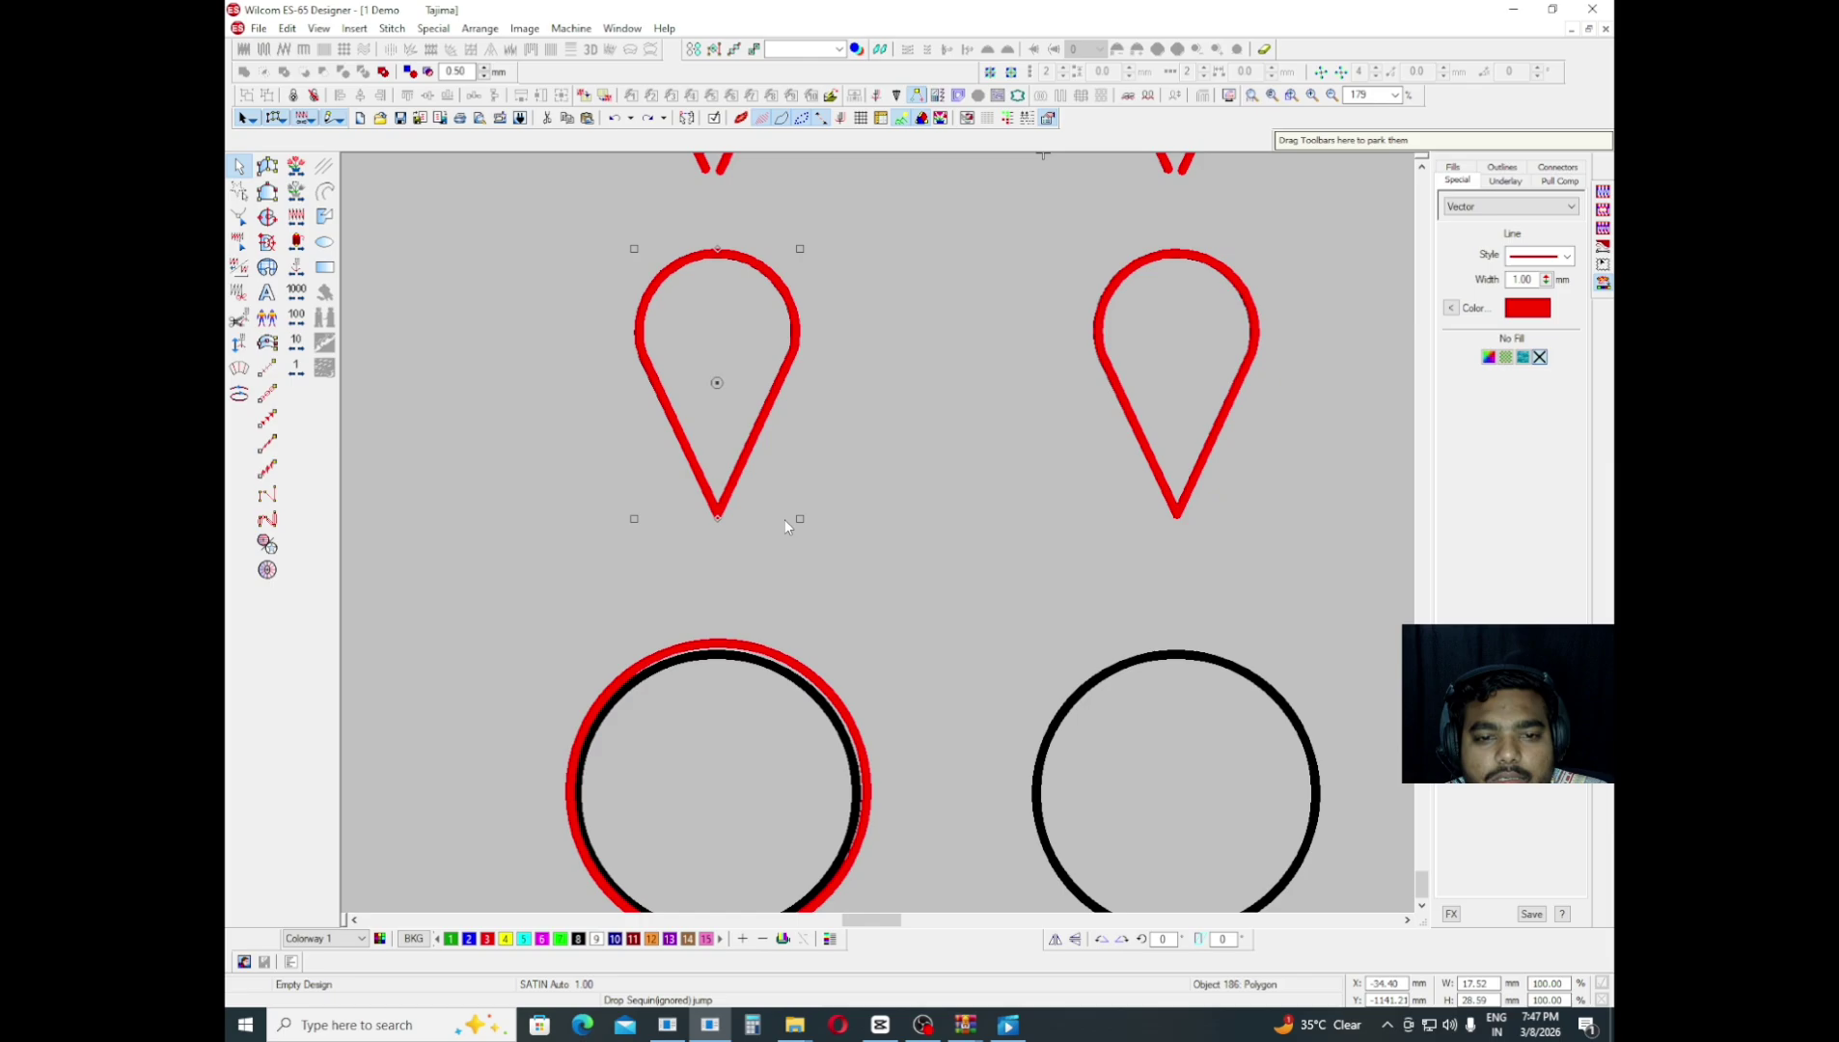
# - Try enlarging the first red circle to about 35 mm across, and undo the resize
pyautogui.click(778, 649)
pyautogui.scroll(-2, 794, 495)
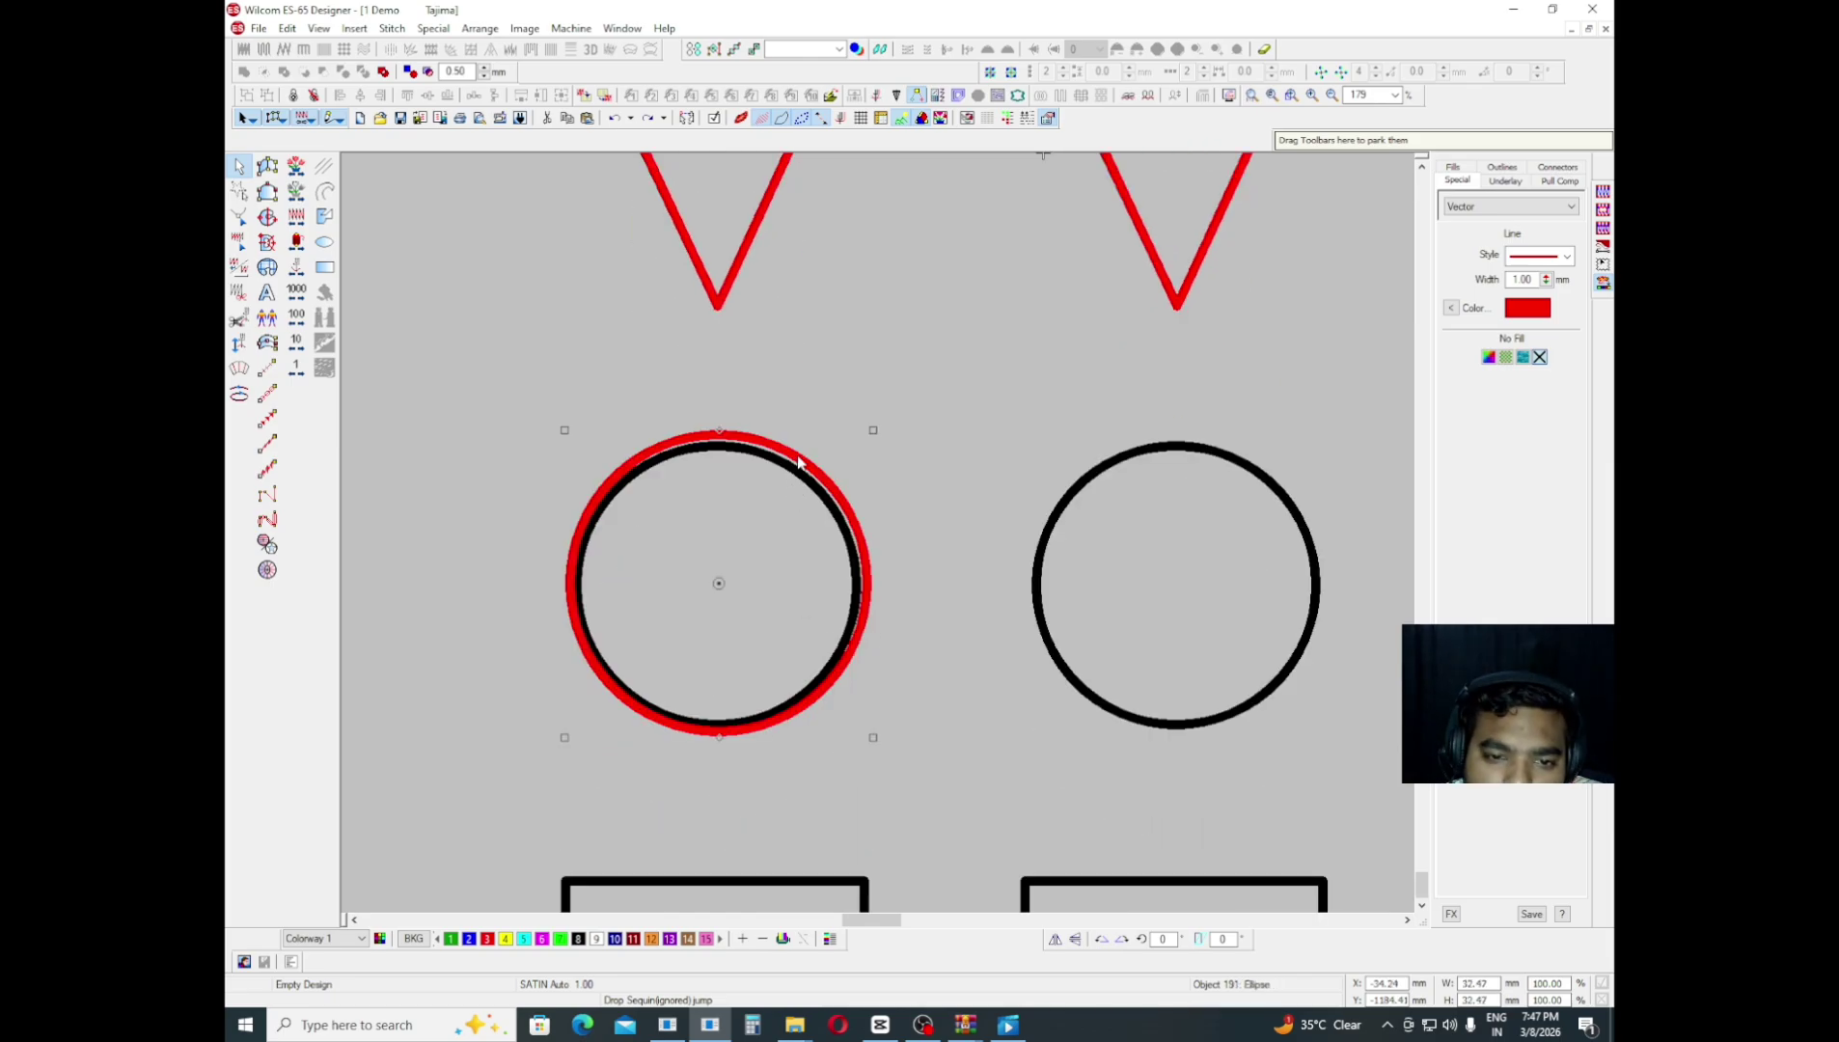
pyautogui.click(797, 463)
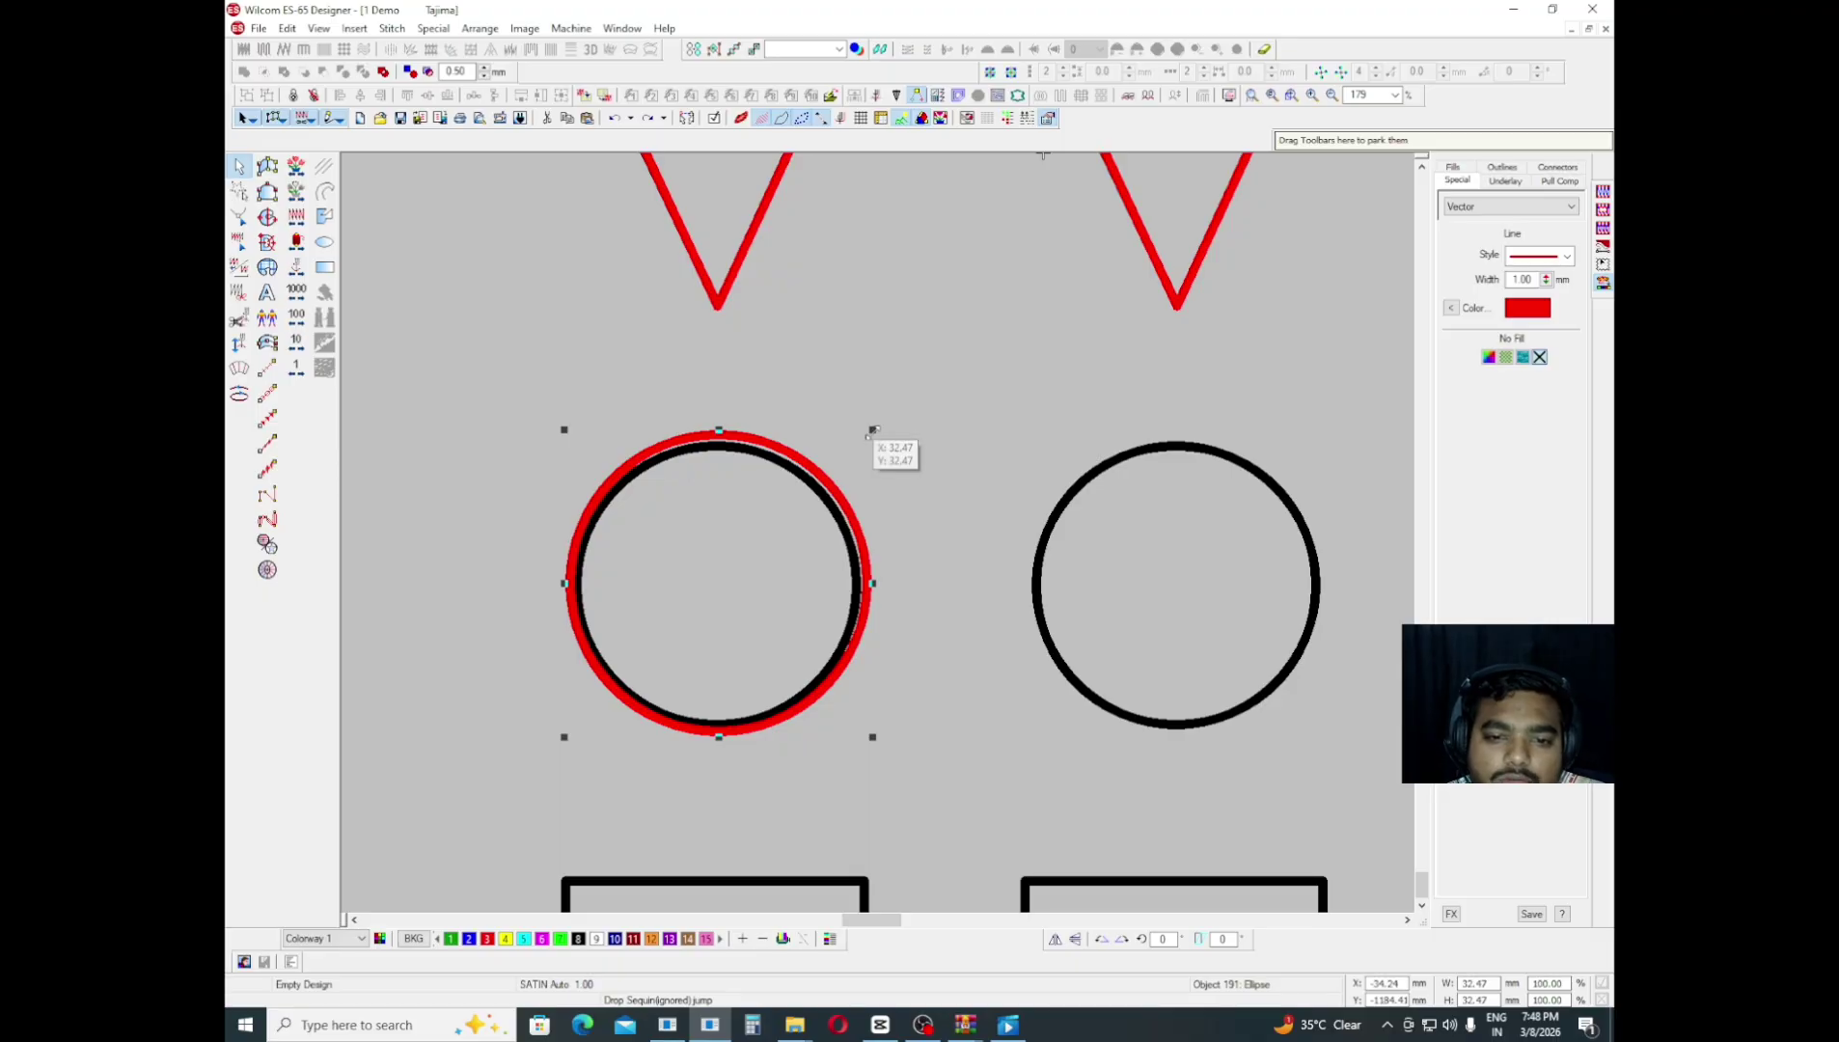
pyautogui.moveTo(872, 431); pyautogui.dragTo(910, 408)
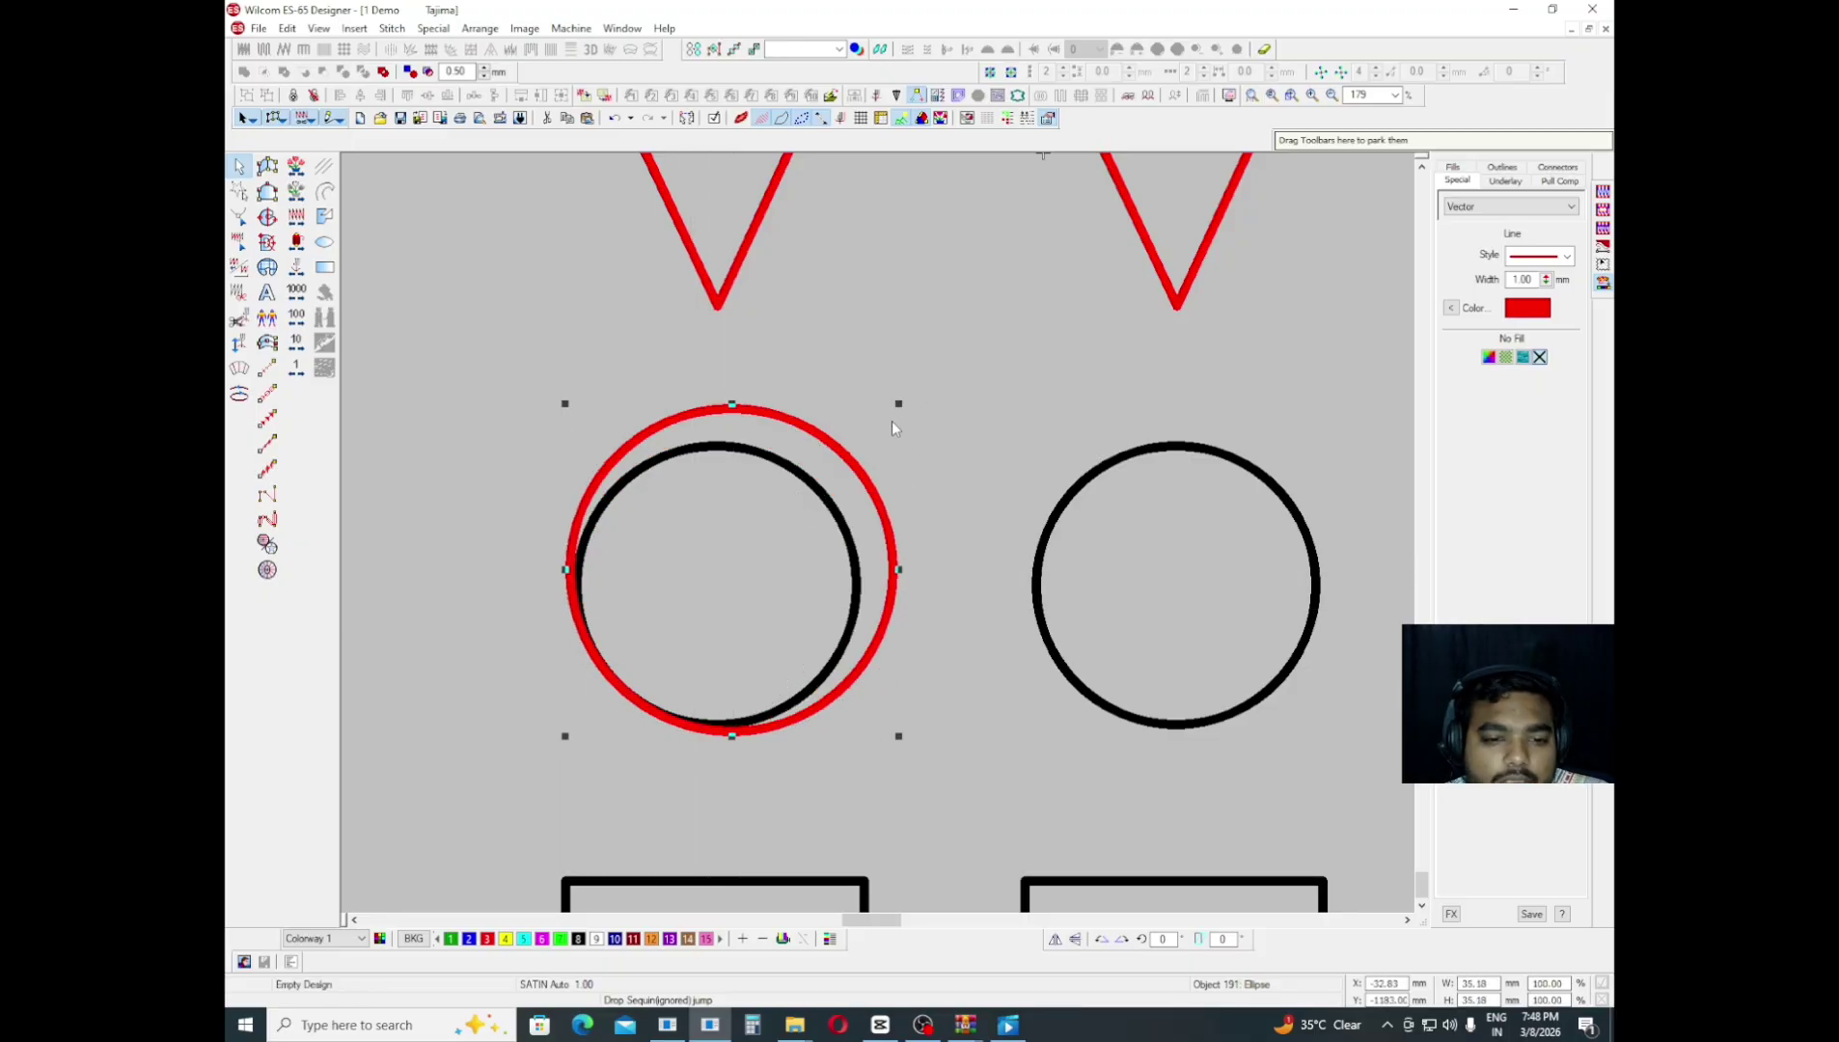
pyautogui.hotkey('ctrl', 'z')
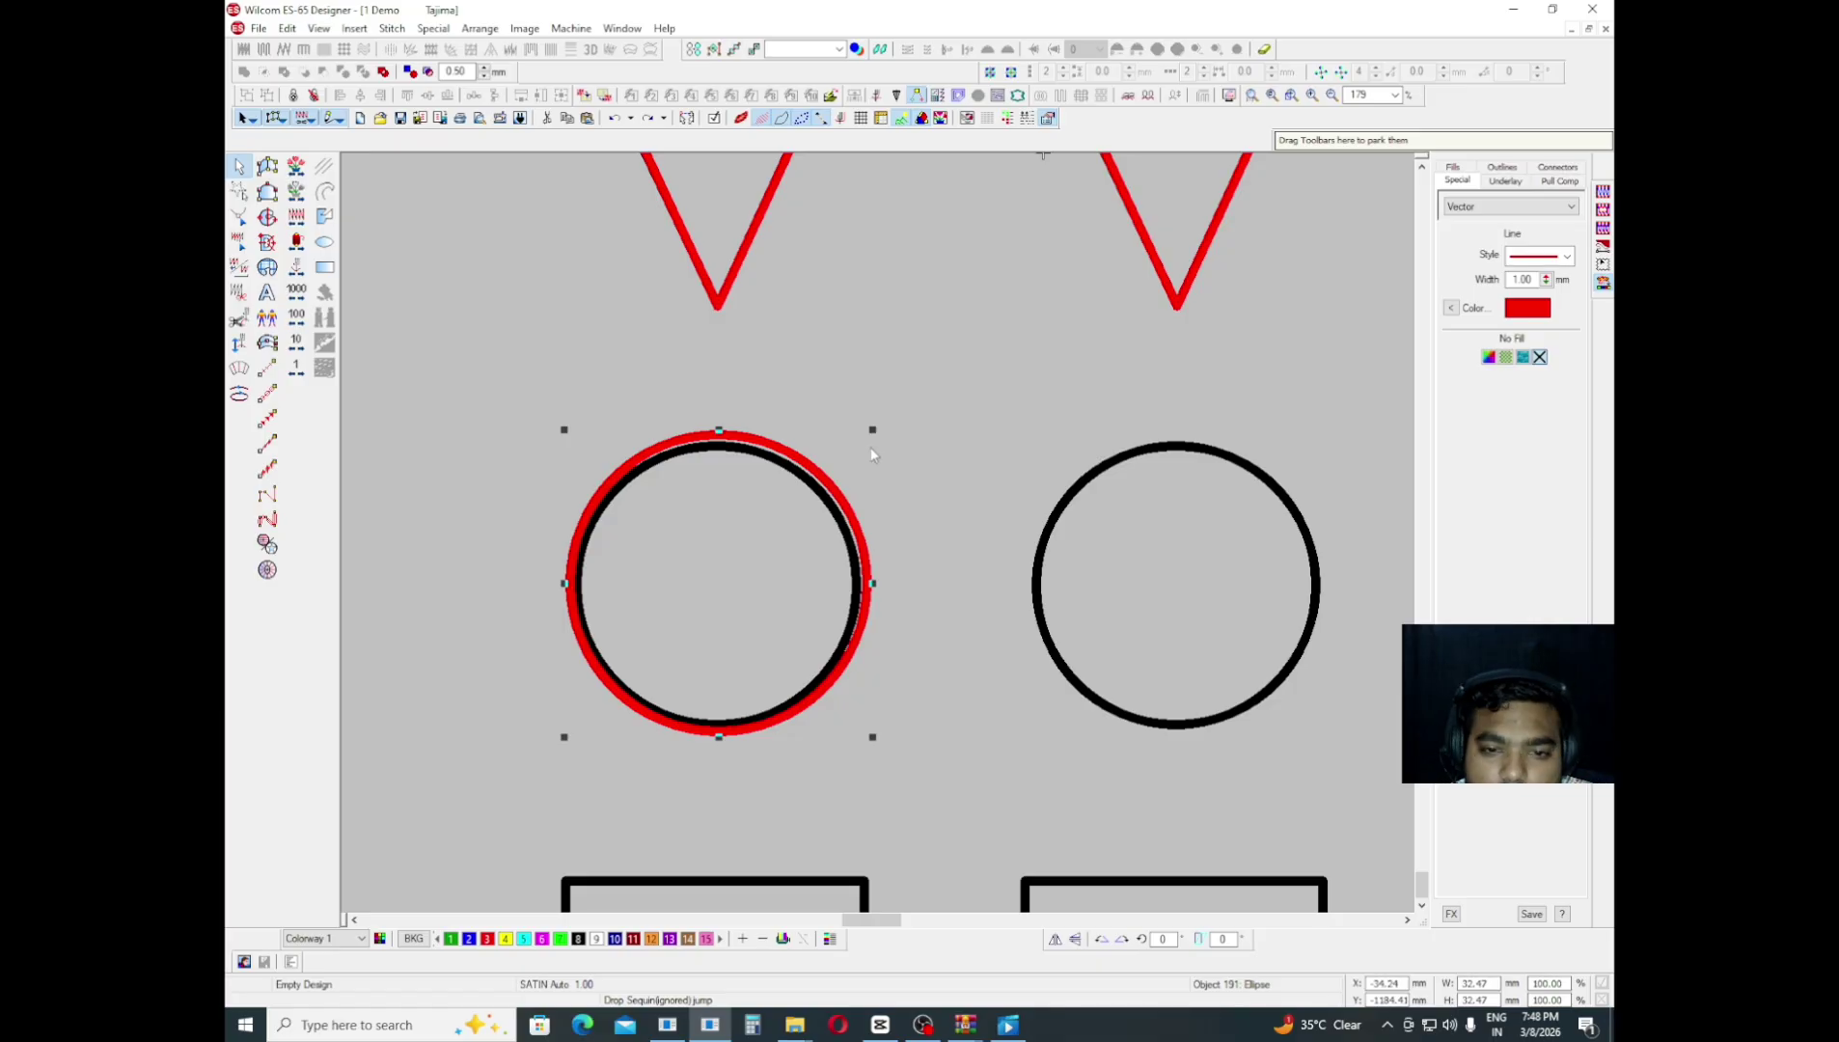
# - Resize the first red circle to about 30.5 mm across and nudge it into alignment with its black template
pyautogui.moveTo(879, 428)
pyautogui.mouseDown()
pyautogui.moveTo(784, 496)
pyautogui.moveTo(857, 449)
pyautogui.mouseUp()
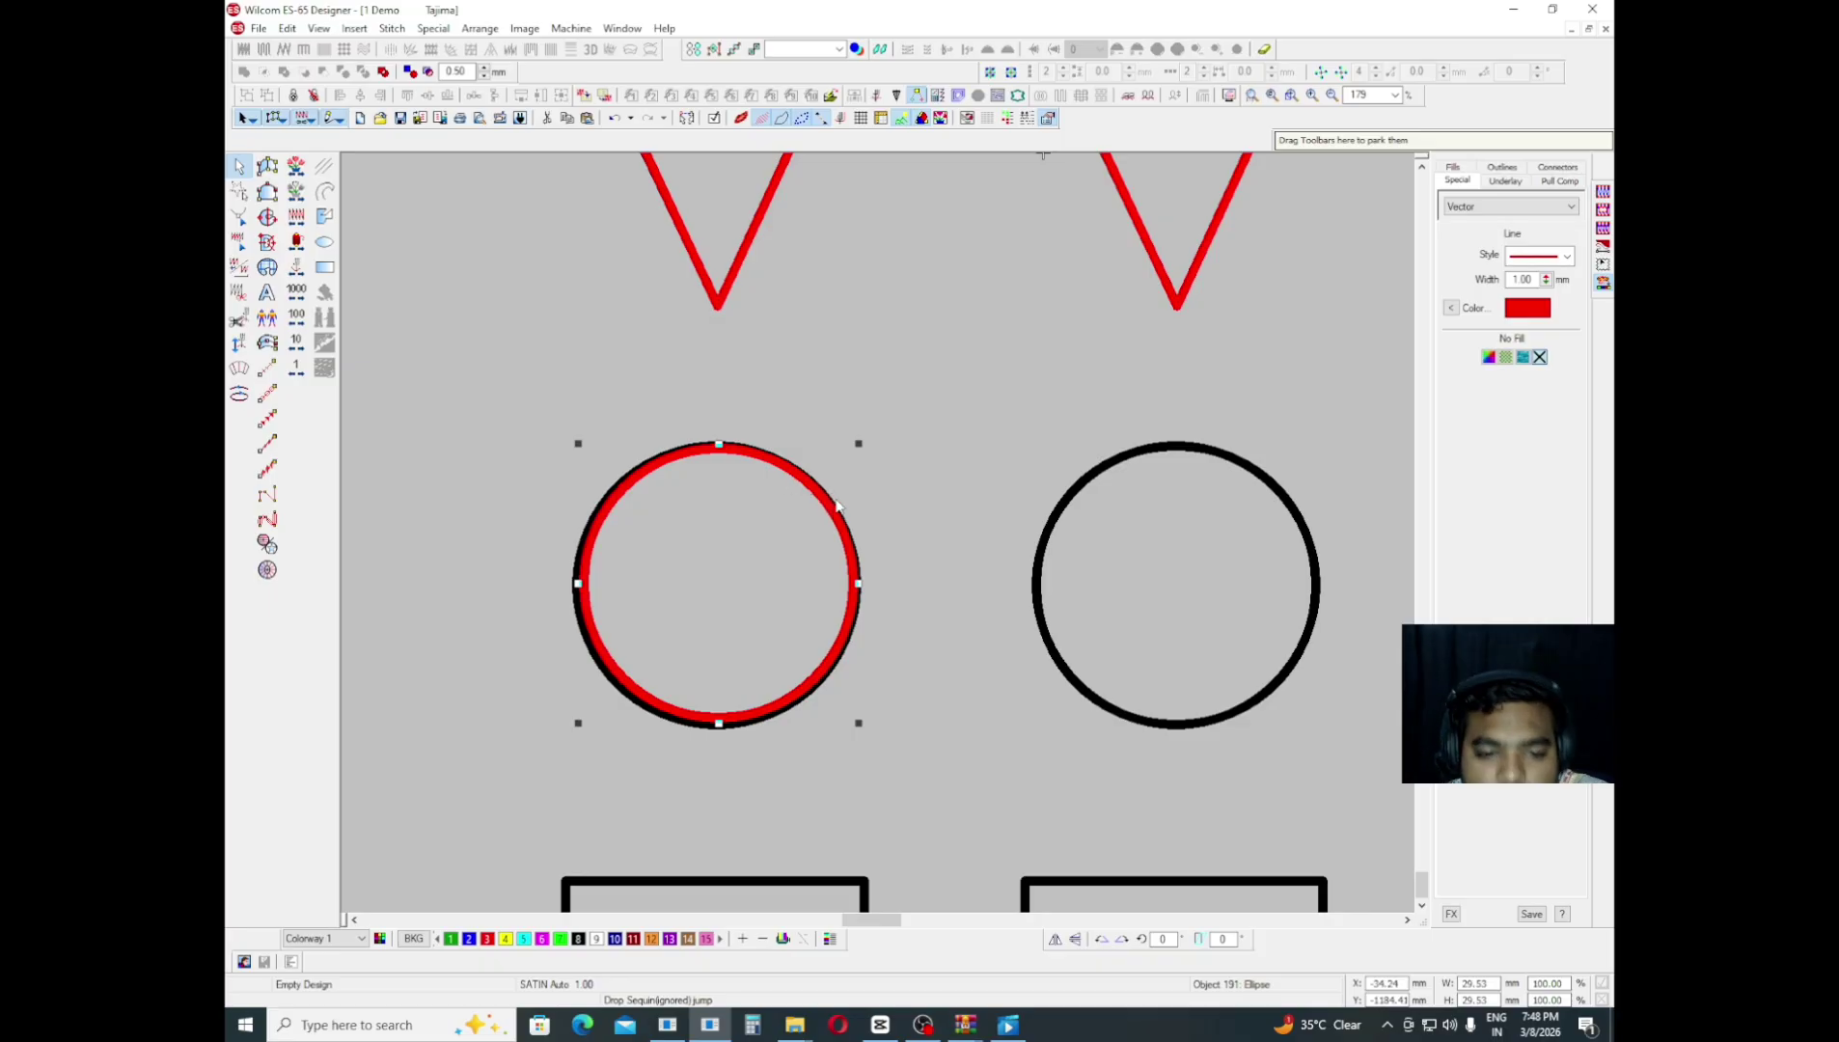
pyautogui.press('Down')
pyautogui.press('Down')
pyautogui.press('Left')
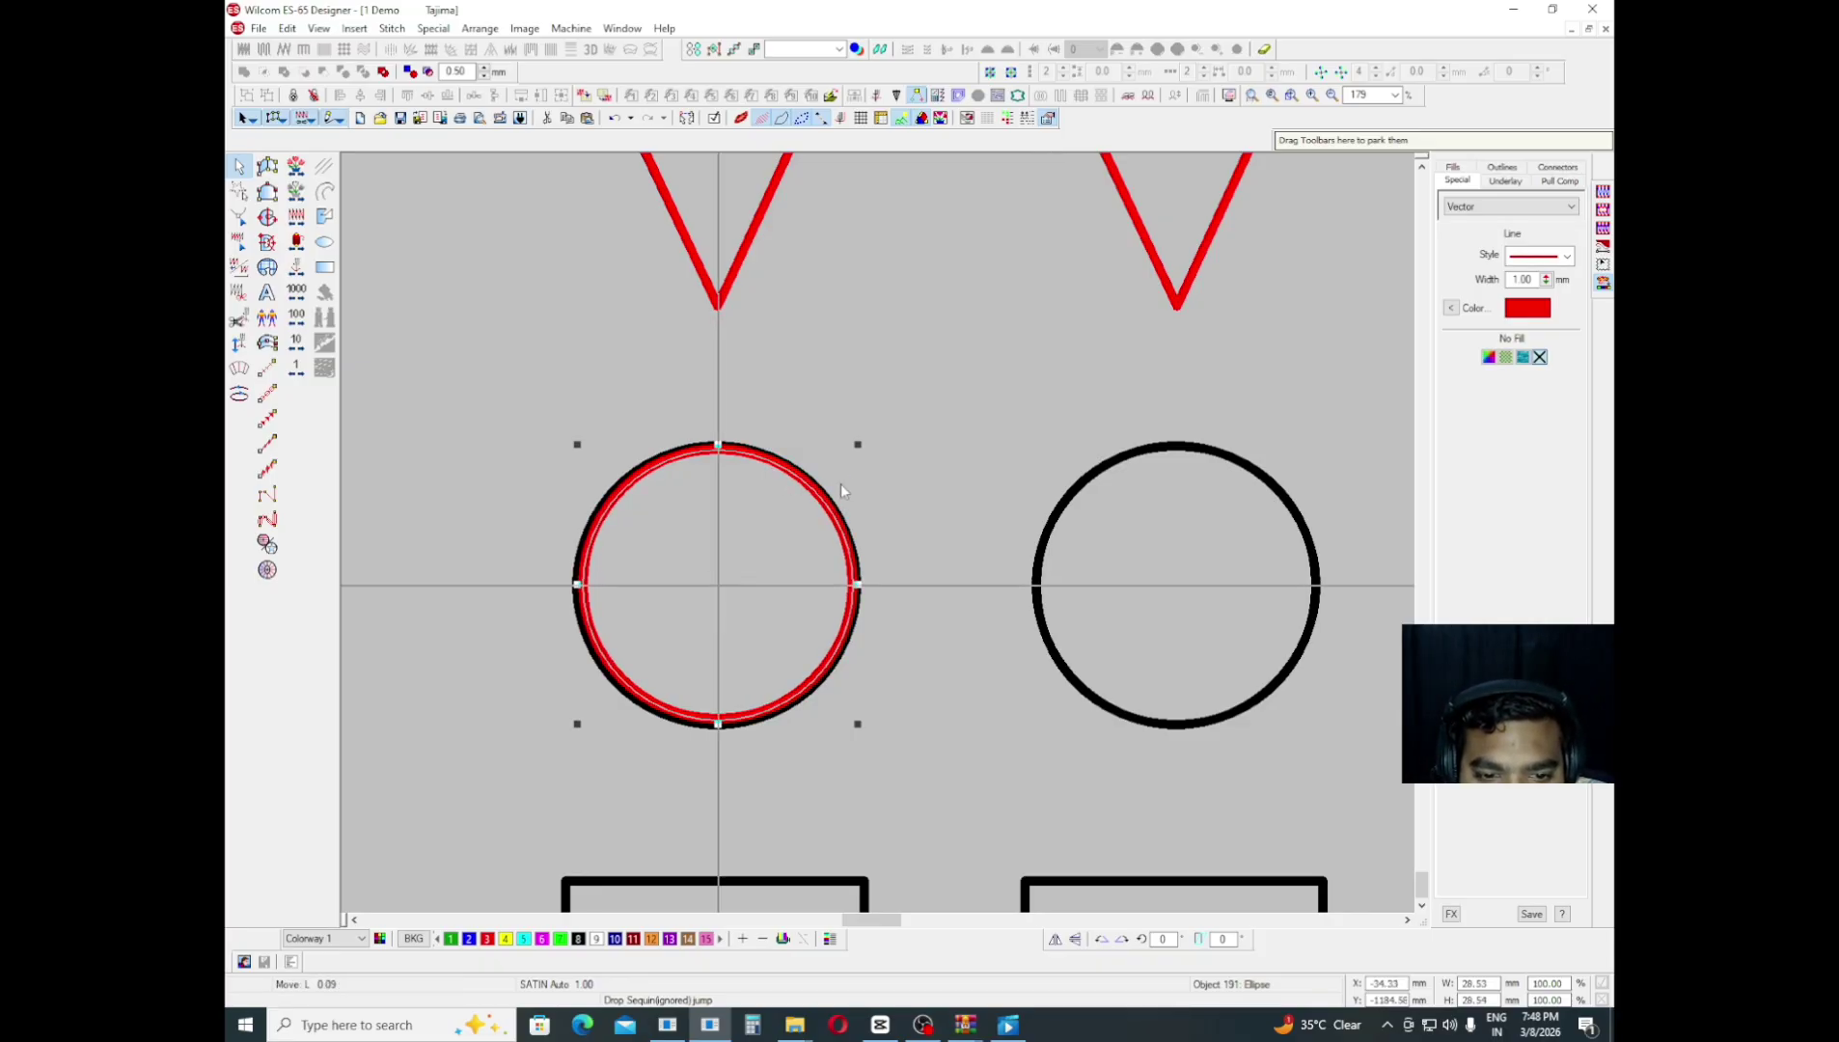
pyautogui.moveTo(840, 485); pyautogui.dragTo(853, 441)
pyautogui.press('Up')
pyautogui.press('Left')
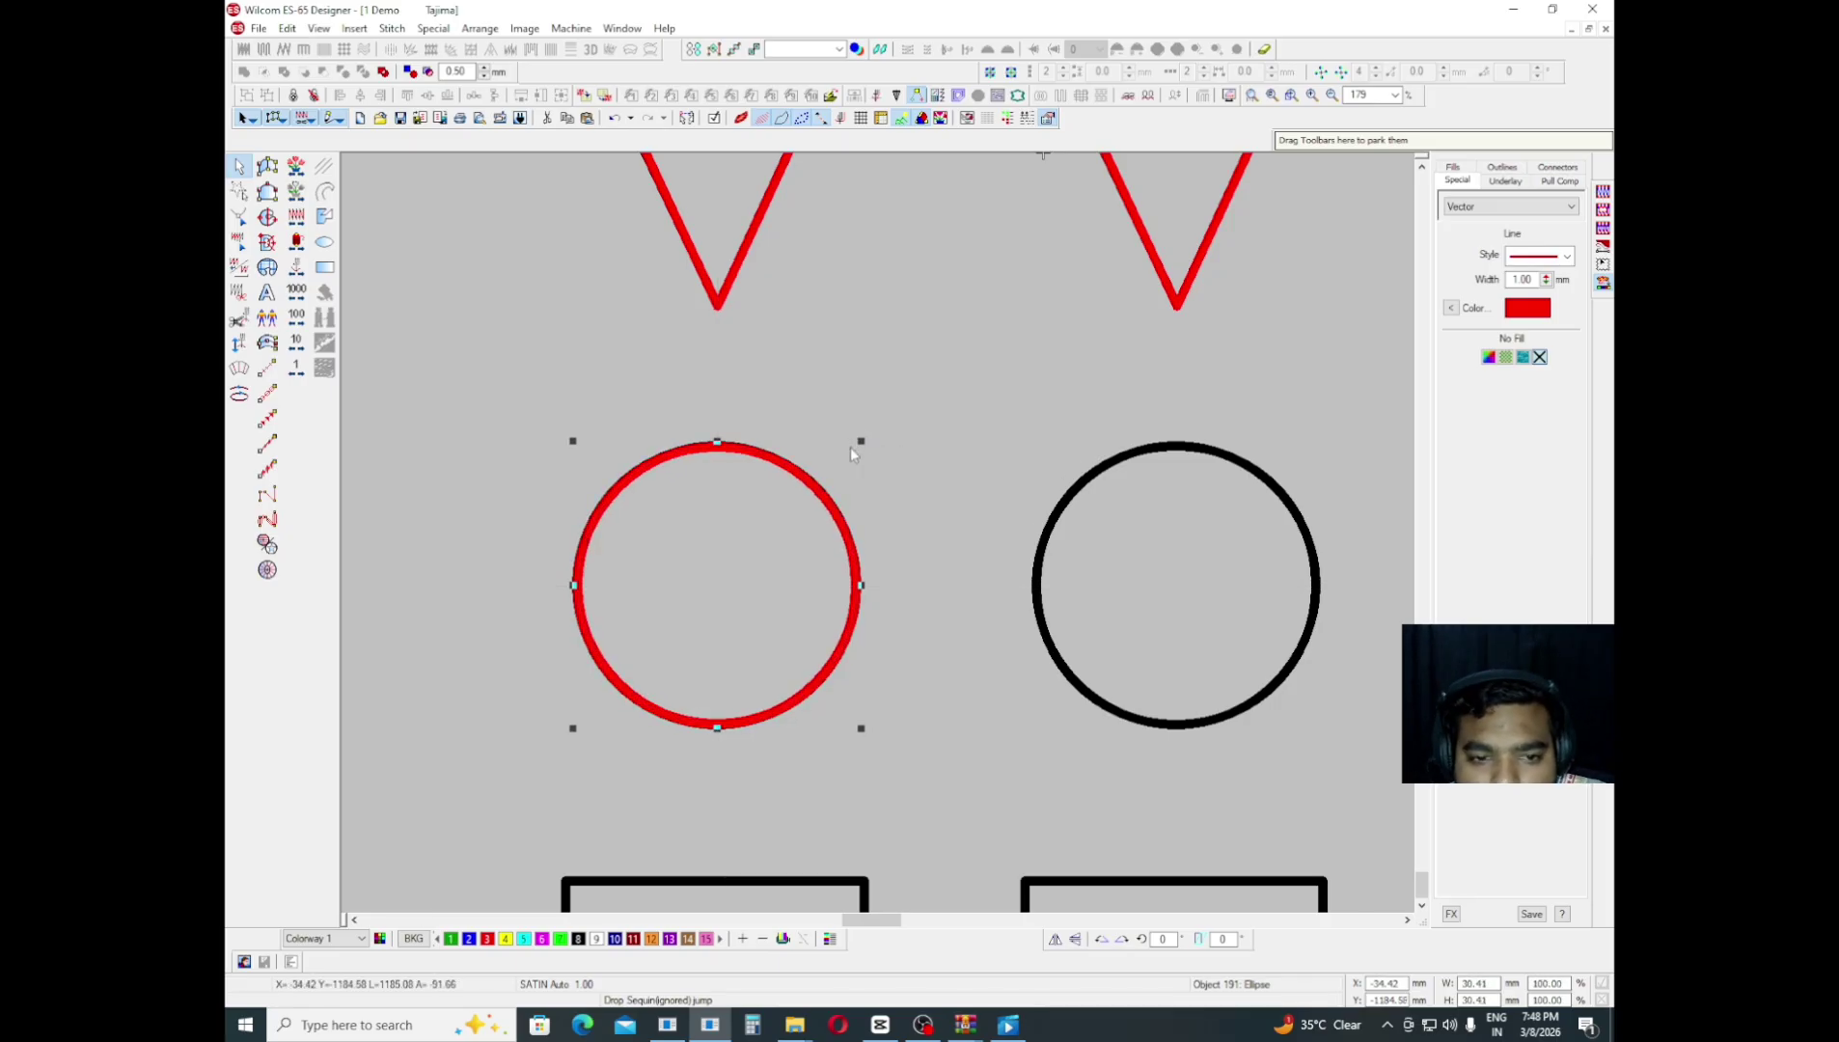
pyautogui.press('z')
pyautogui.scroll(-2, 841, 547)
pyautogui.scroll(1, 845, 661)
pyautogui.moveTo(844, 821); pyautogui.dragTo(845, 816)
pyautogui.hotkey('shift', 'z')
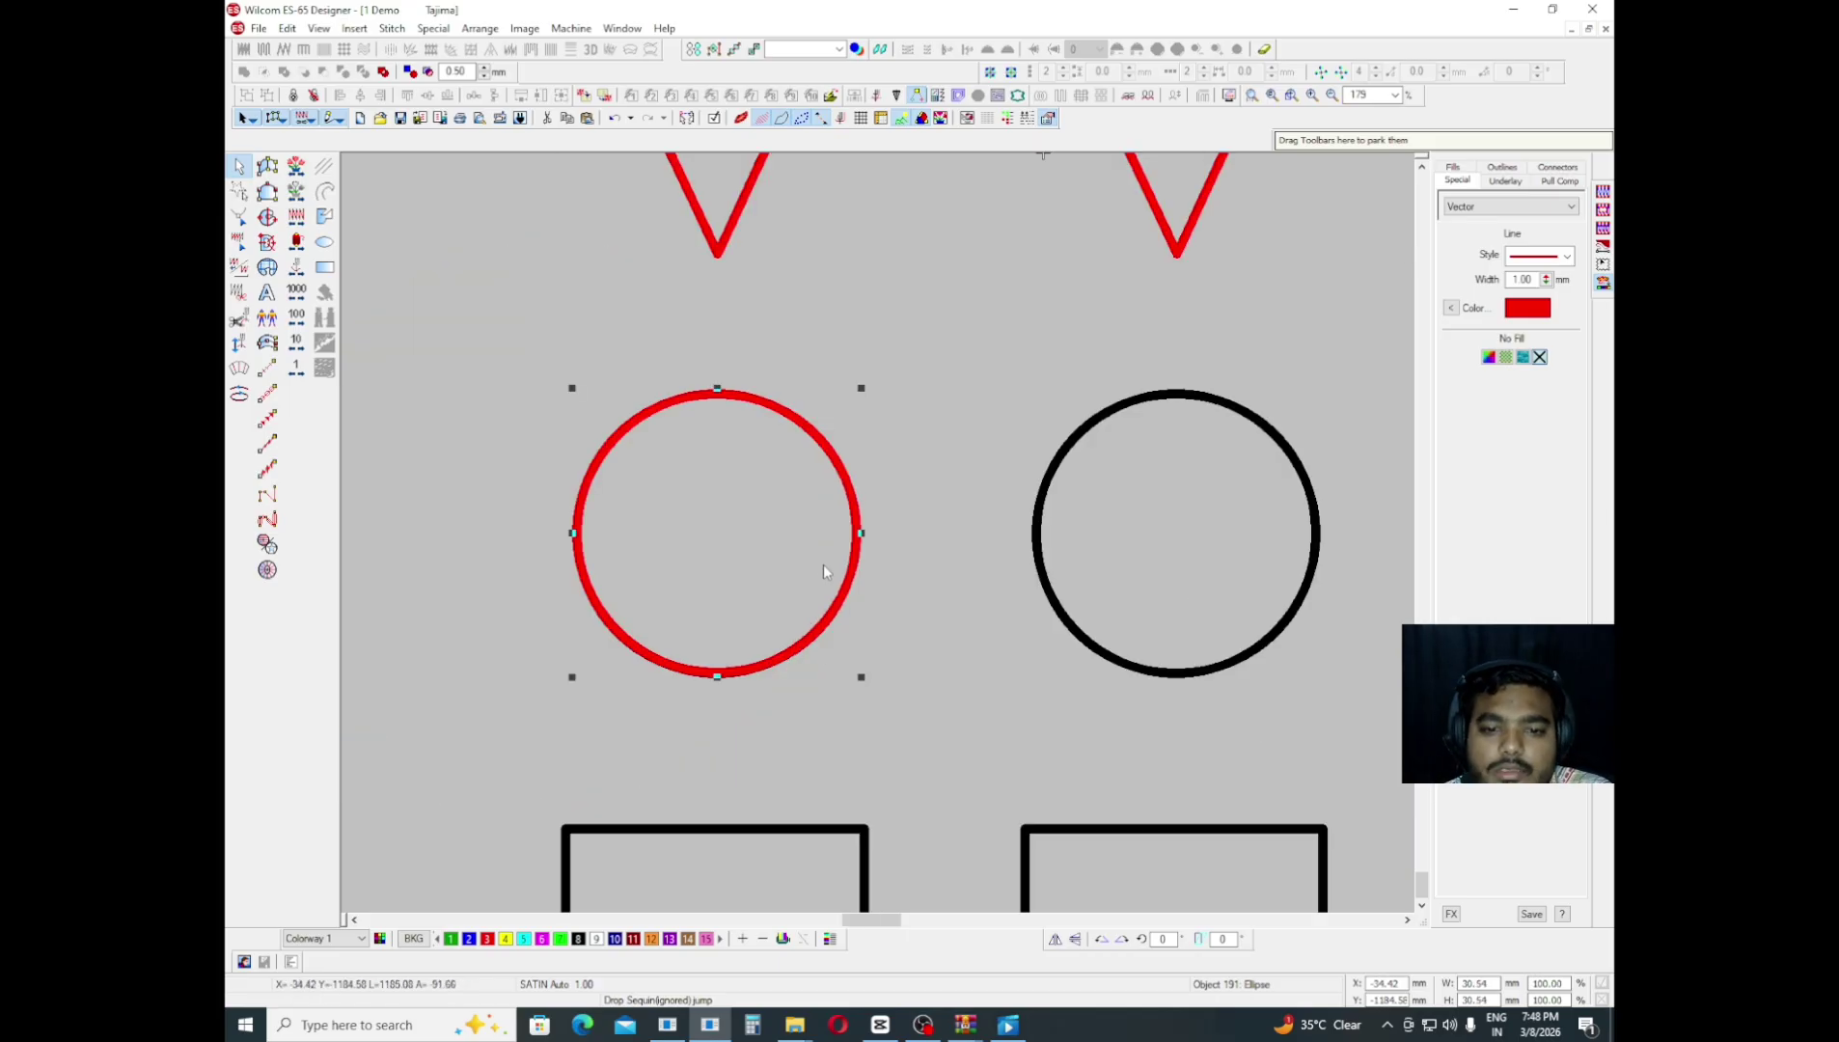
# - Copy the fitted red circle onto the second and third black circle templates of the row
pyautogui.click(998, 622)
pyautogui.click(848, 497)
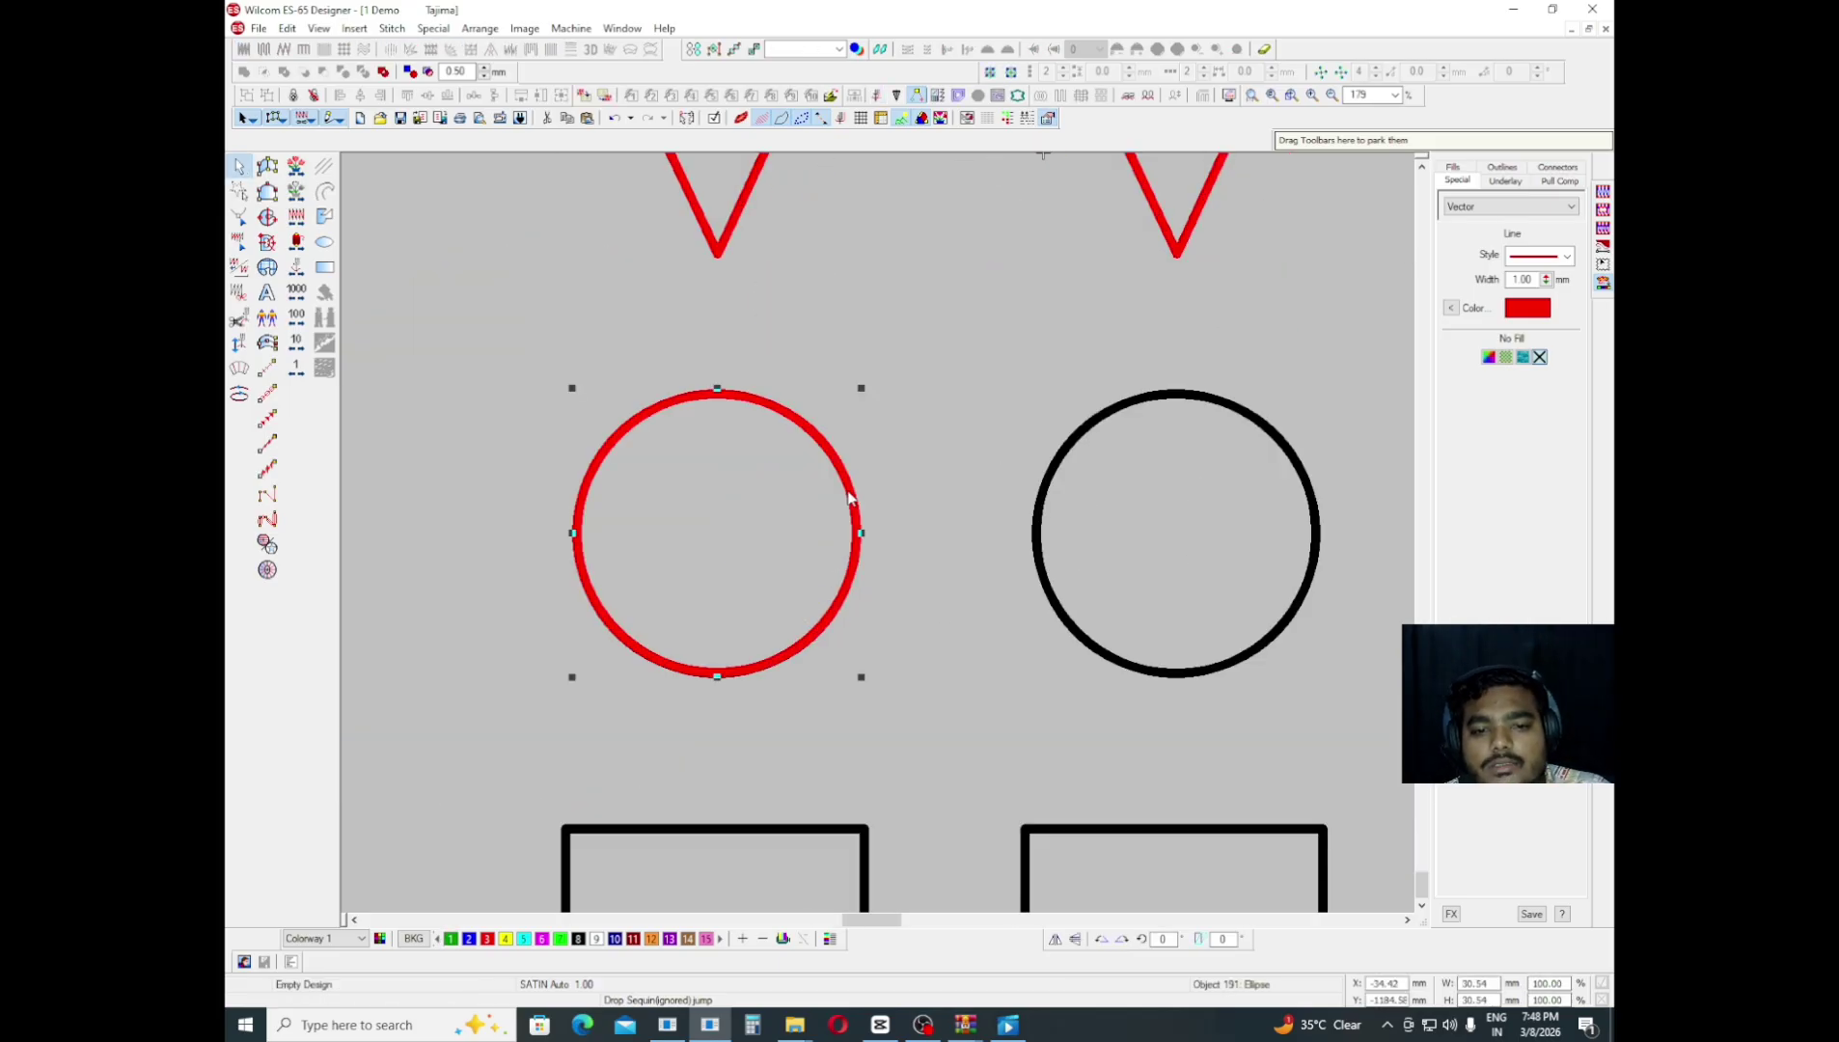
pyautogui.keyDown('ctrl'); pyautogui.rightClick(1269, 464); pyautogui.keyUp('ctrl')
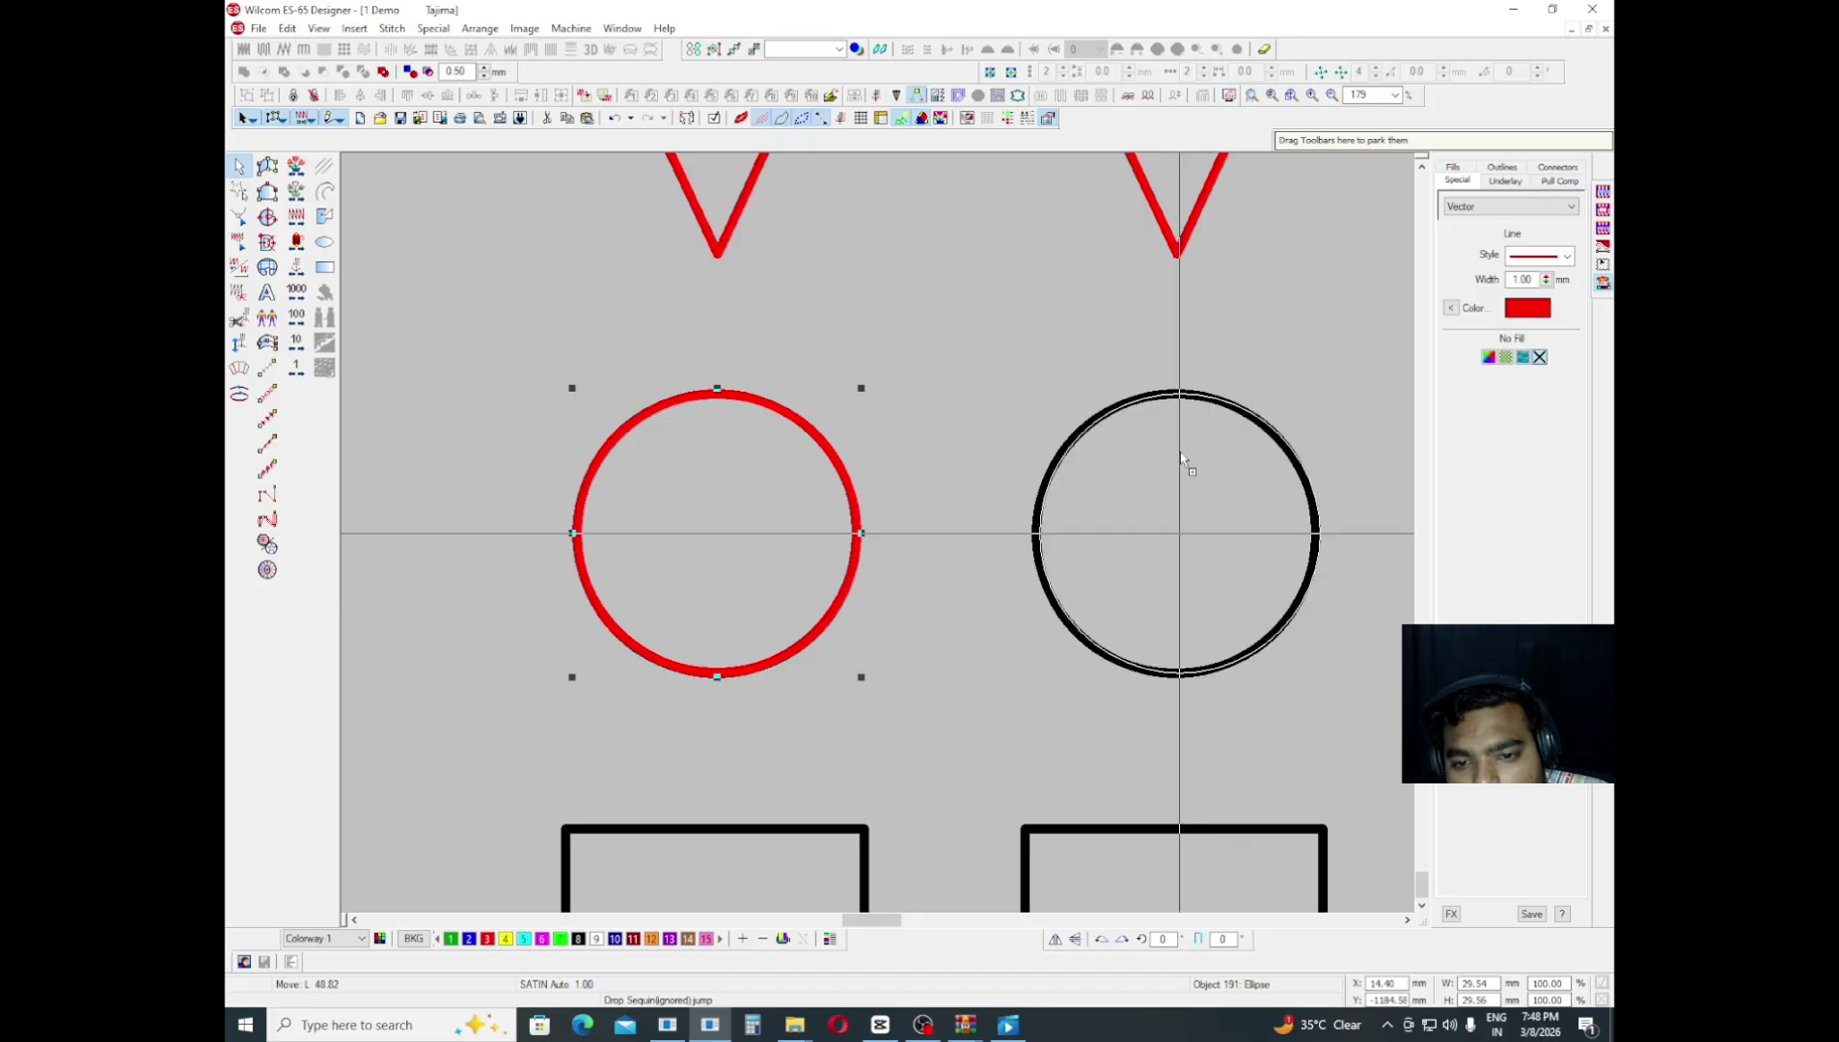
pyautogui.moveTo(1177, 455); pyautogui.dragTo(1218, 405)
pyautogui.click(1222, 412)
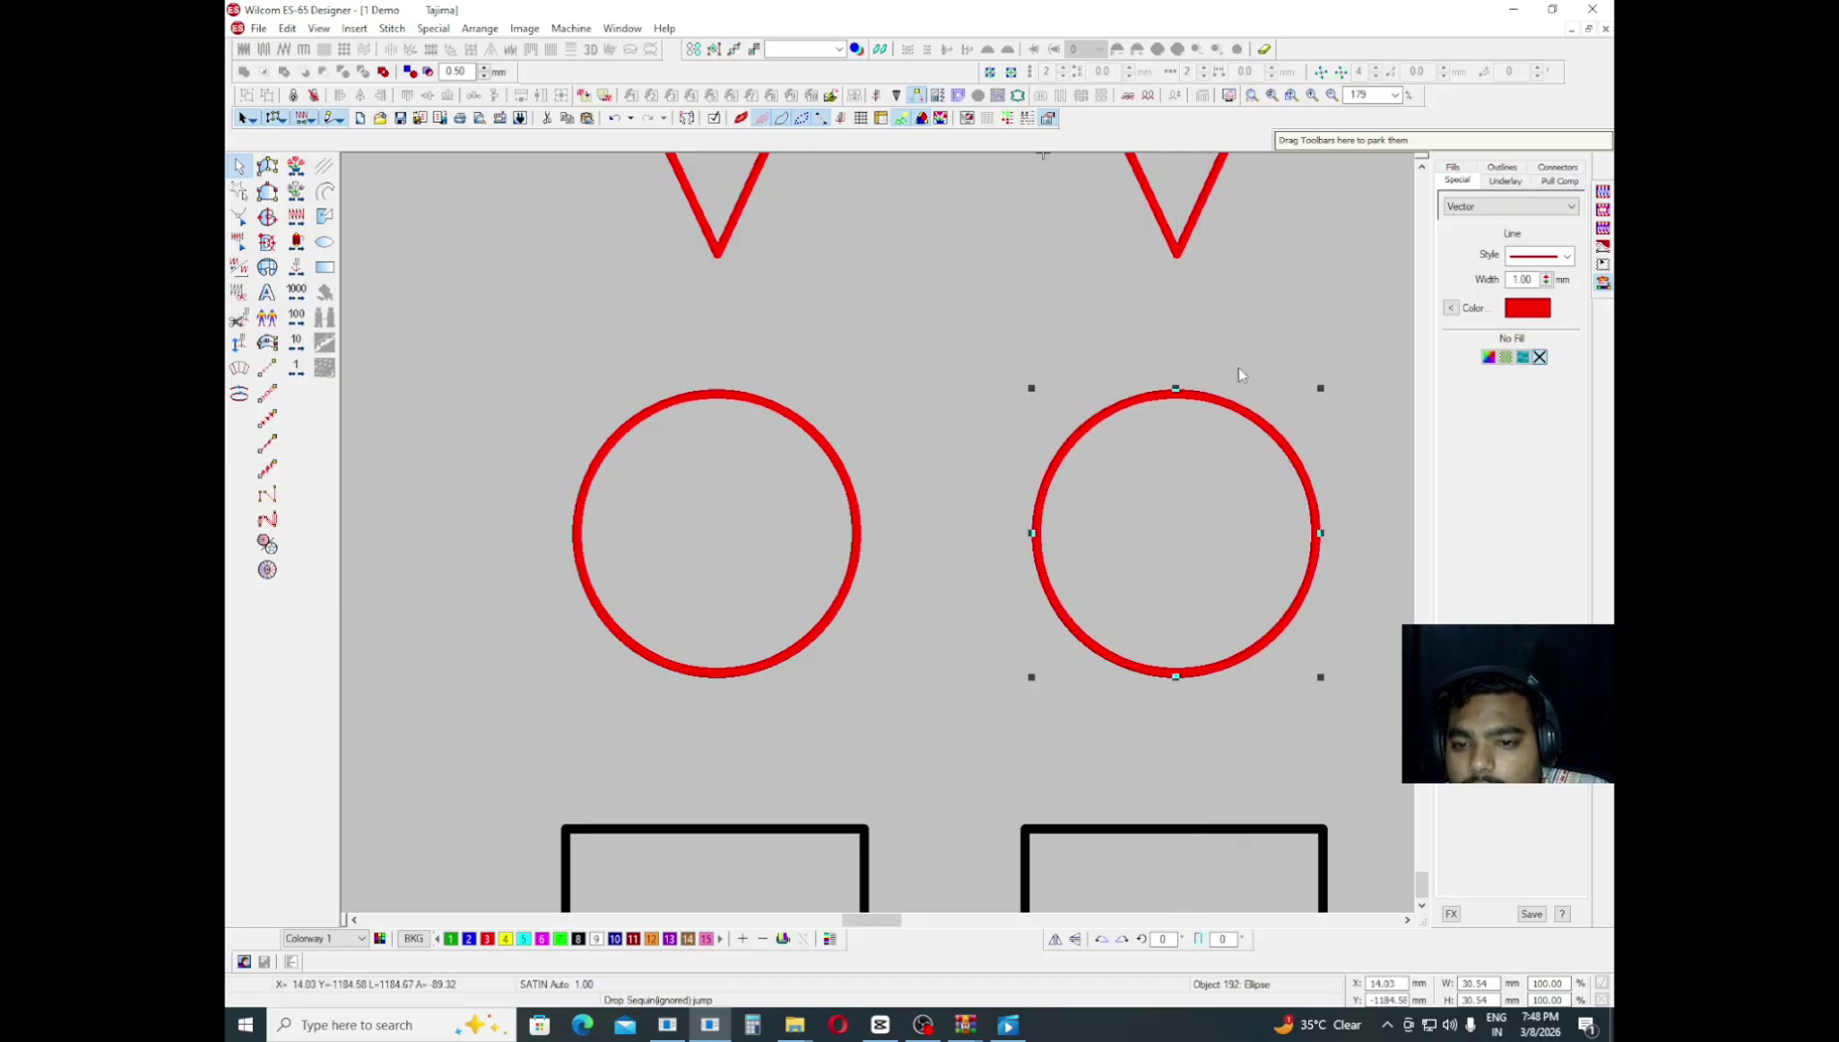
pyautogui.rightClick(1221, 405)
pyautogui.moveTo(1199, 519); pyautogui.dragTo(1155, 526)
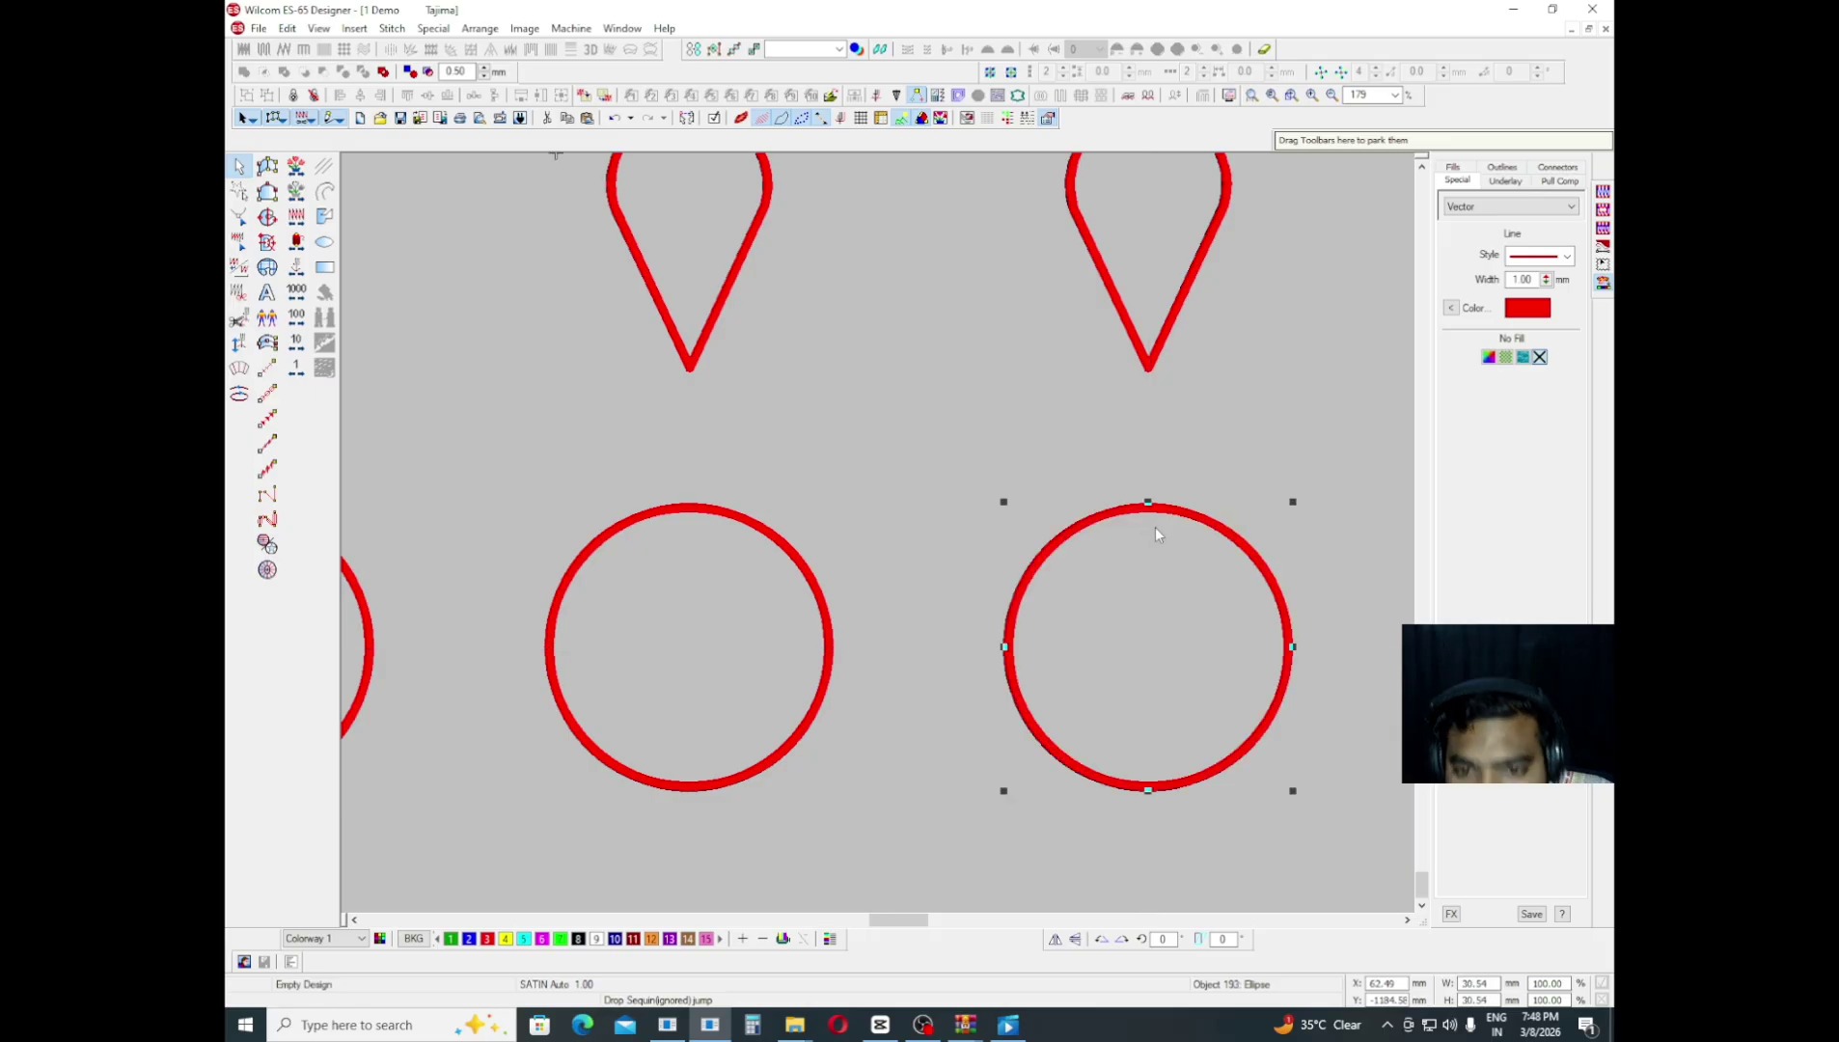
# - Copy the red circle onto the fourth and fifth black circle templates to complete the row, and deselect it
pyautogui.hotkey('shift', 'z')
pyautogui.moveTo(1150, 540); pyautogui.dragTo(1262, 526)
pyautogui.click(1282, 491)
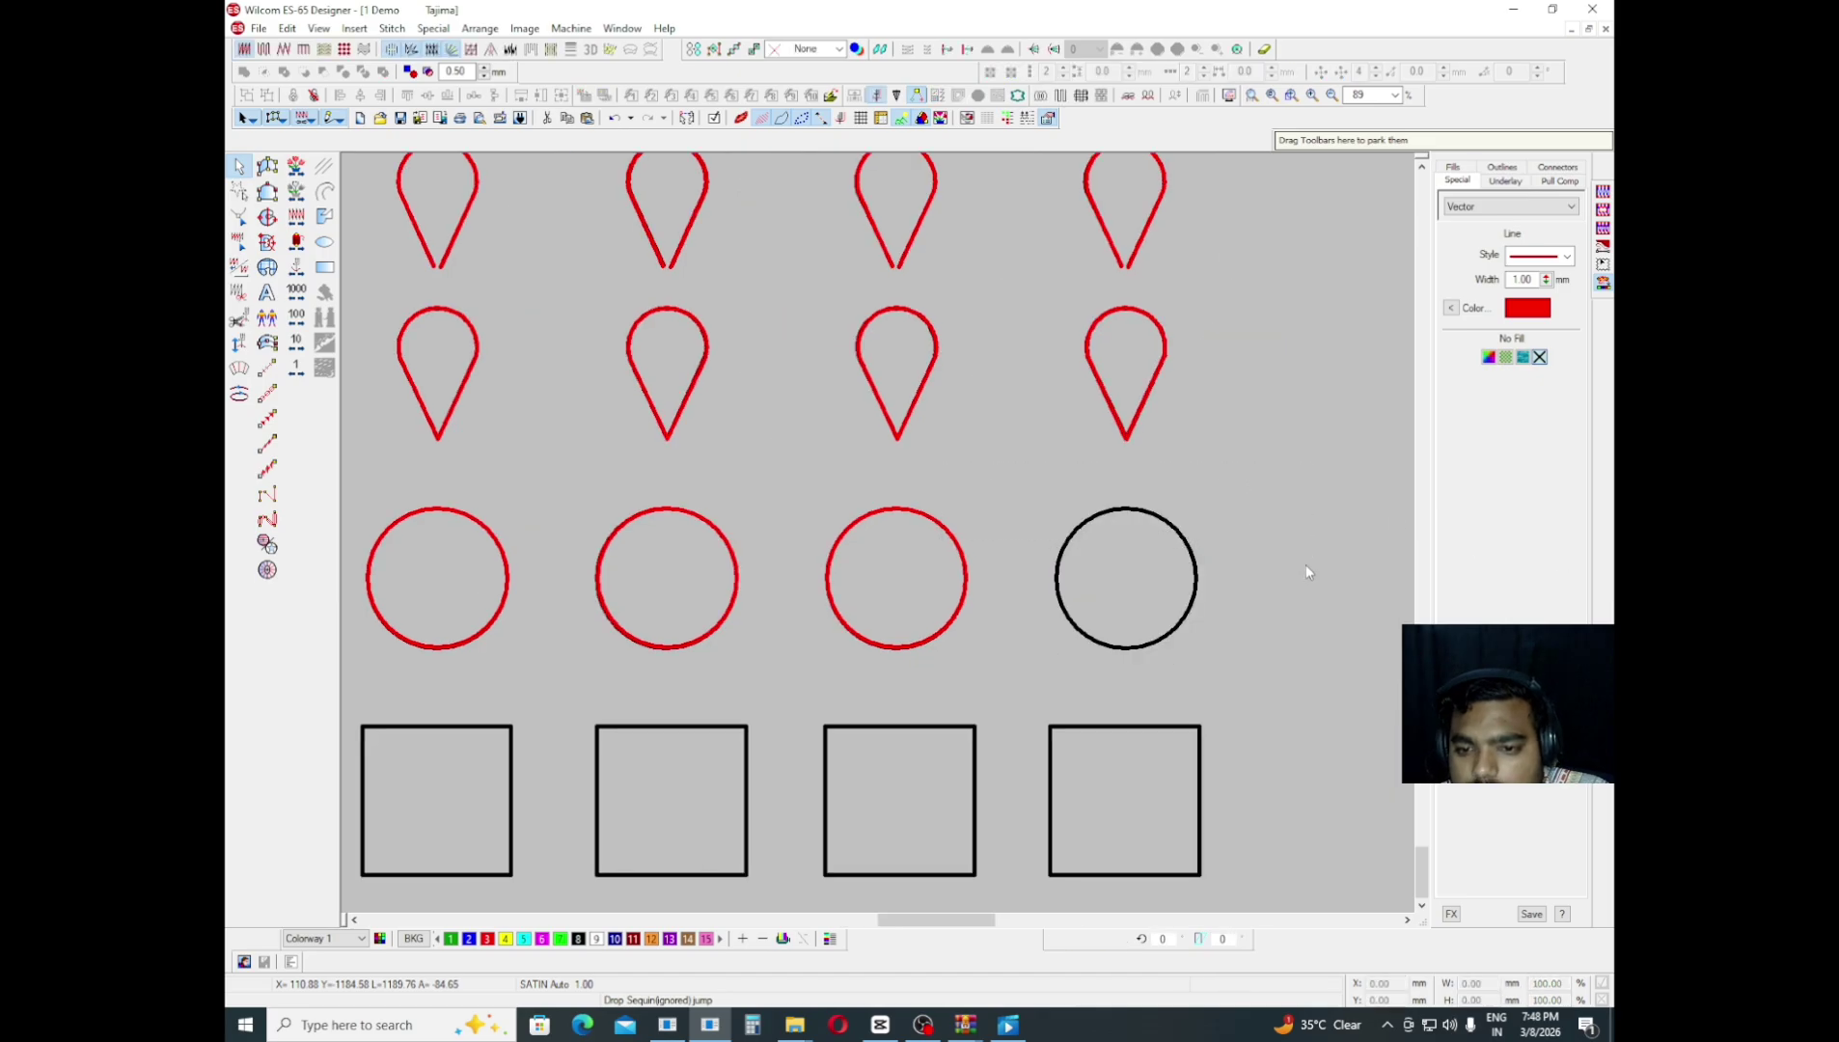
pyautogui.press('z')
pyautogui.click(1057, 626)
pyautogui.moveTo(916, 554)
pyautogui.mouseDown()
pyautogui.moveTo(1313, 562)
pyautogui.moveTo(1134, 545)
pyautogui.mouseUp()
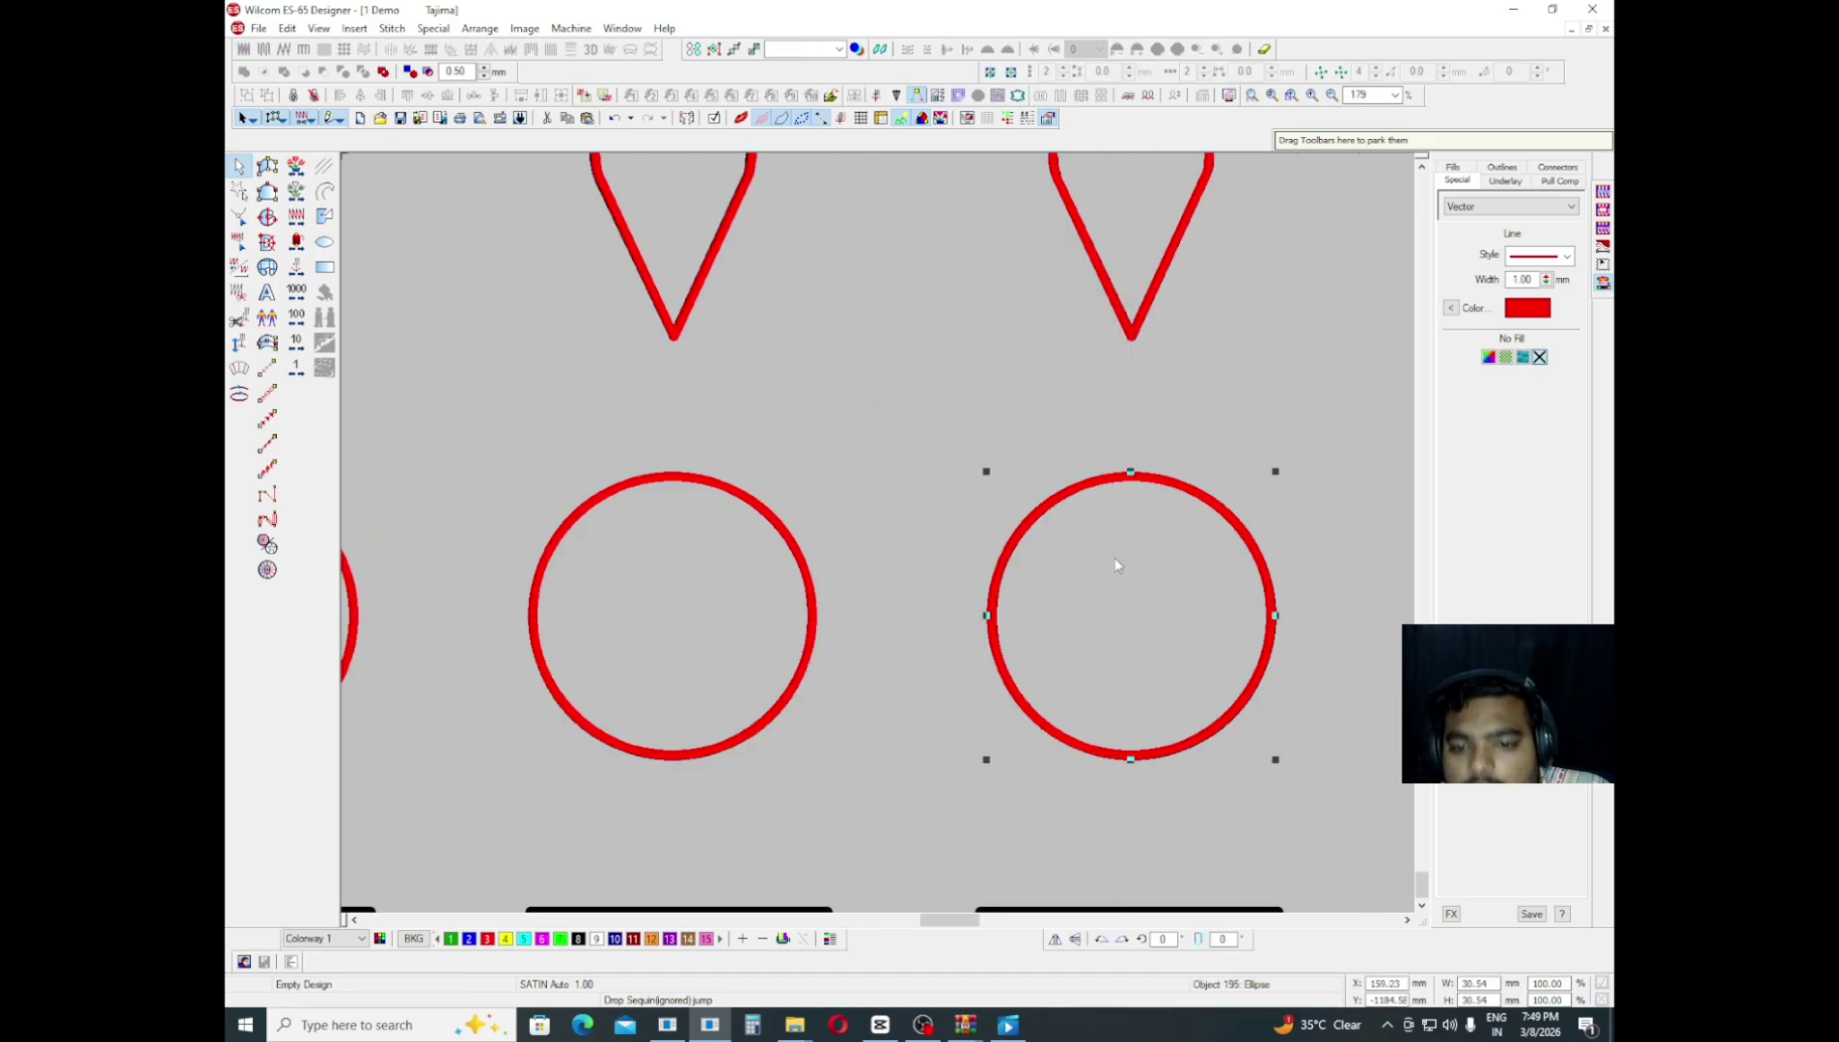
pyautogui.click(1151, 526)
pyautogui.scroll(-2, 1108, 586)
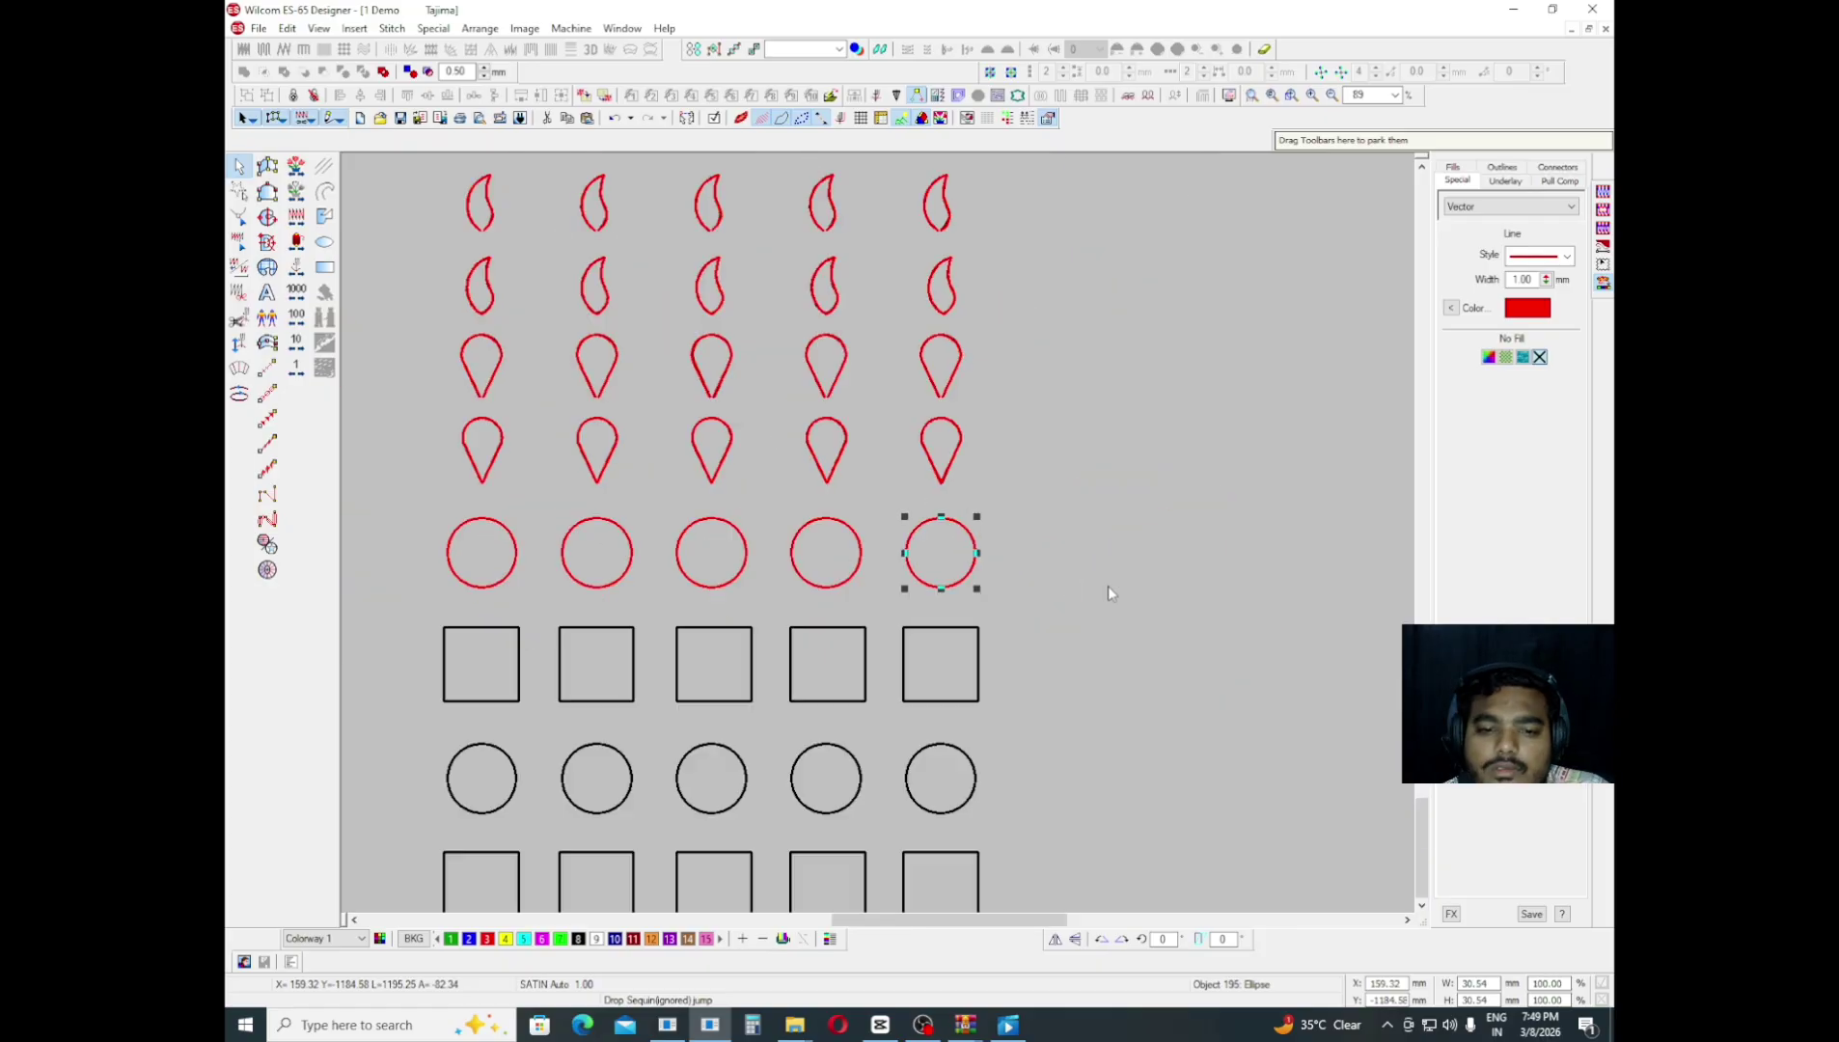
pyautogui.click(1108, 586)
# - Start the Rectangle tool for tracing the first black square template below the red circles
pyautogui.middleClick(603, 603)
pyautogui.scroll(3, 607, 596)
pyautogui.scroll(-2, 613, 608)
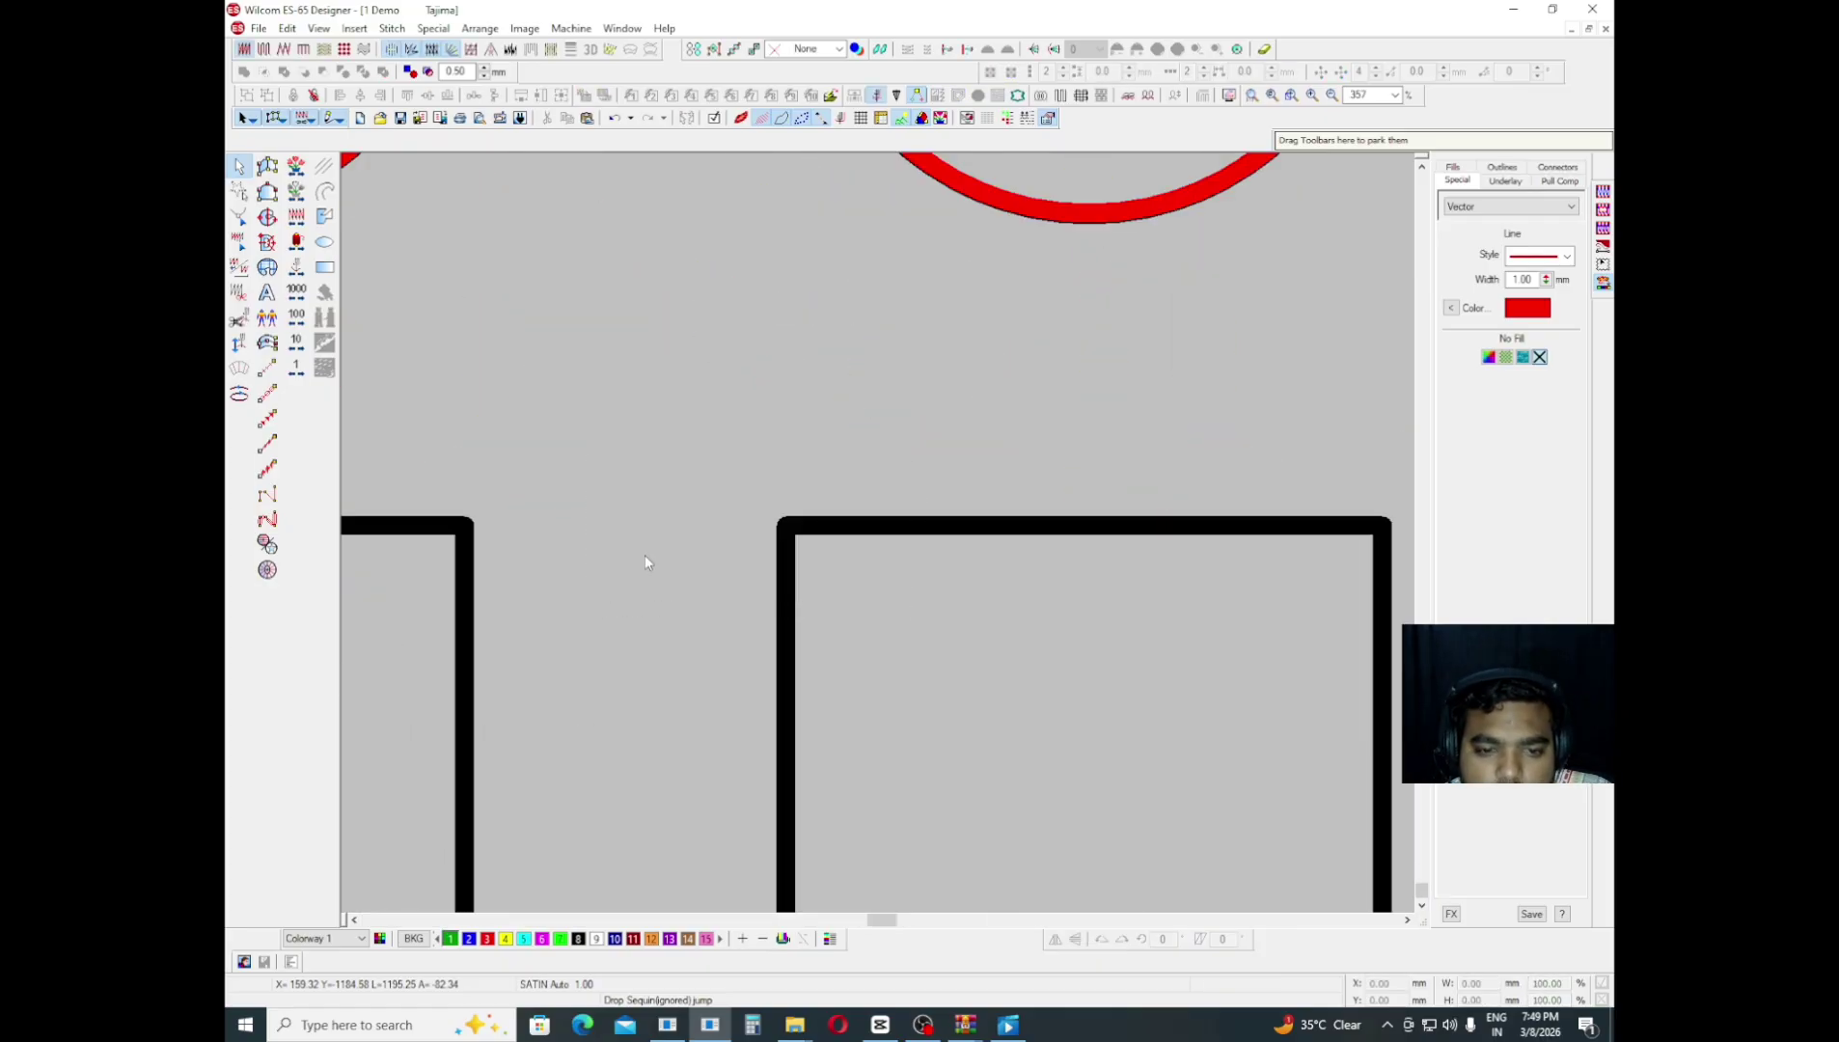
pyautogui.moveTo(452, 498); pyautogui.dragTo(452, 502)
pyautogui.scroll(1, 632, 514)
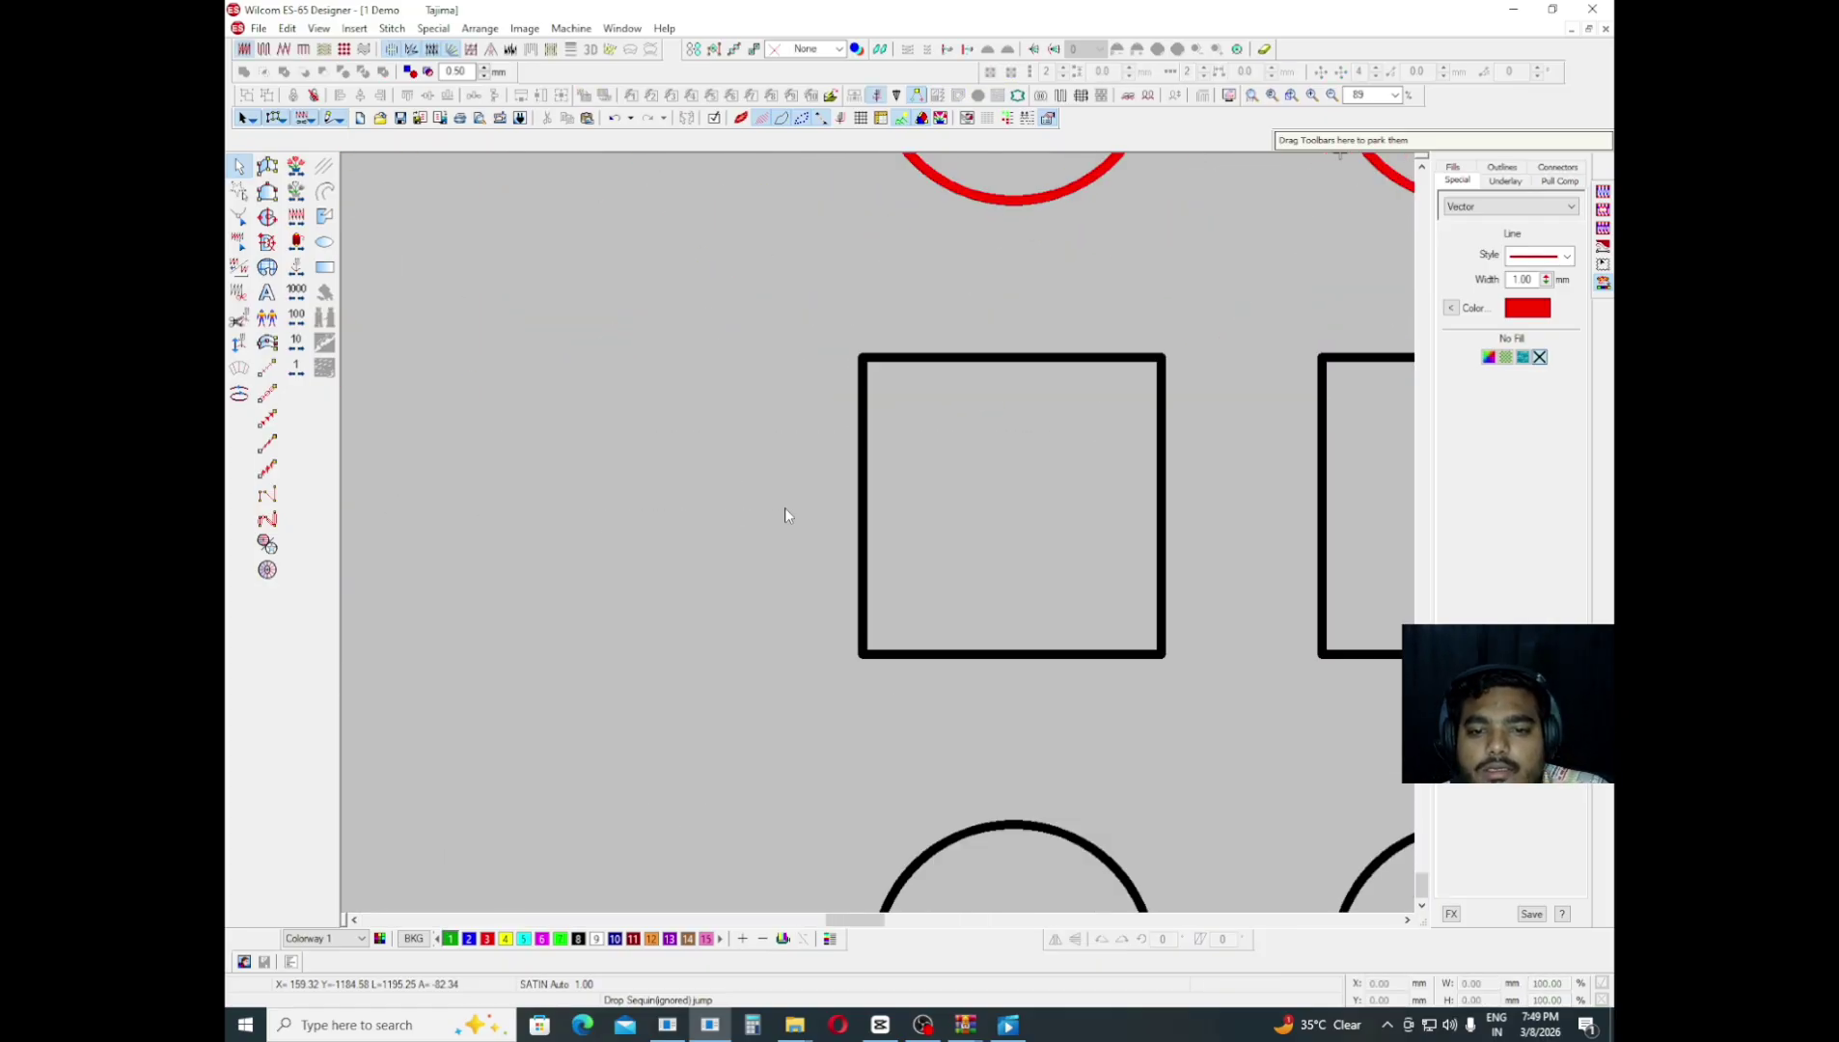
pyautogui.scroll(1, 784, 509)
pyautogui.press('Escape')
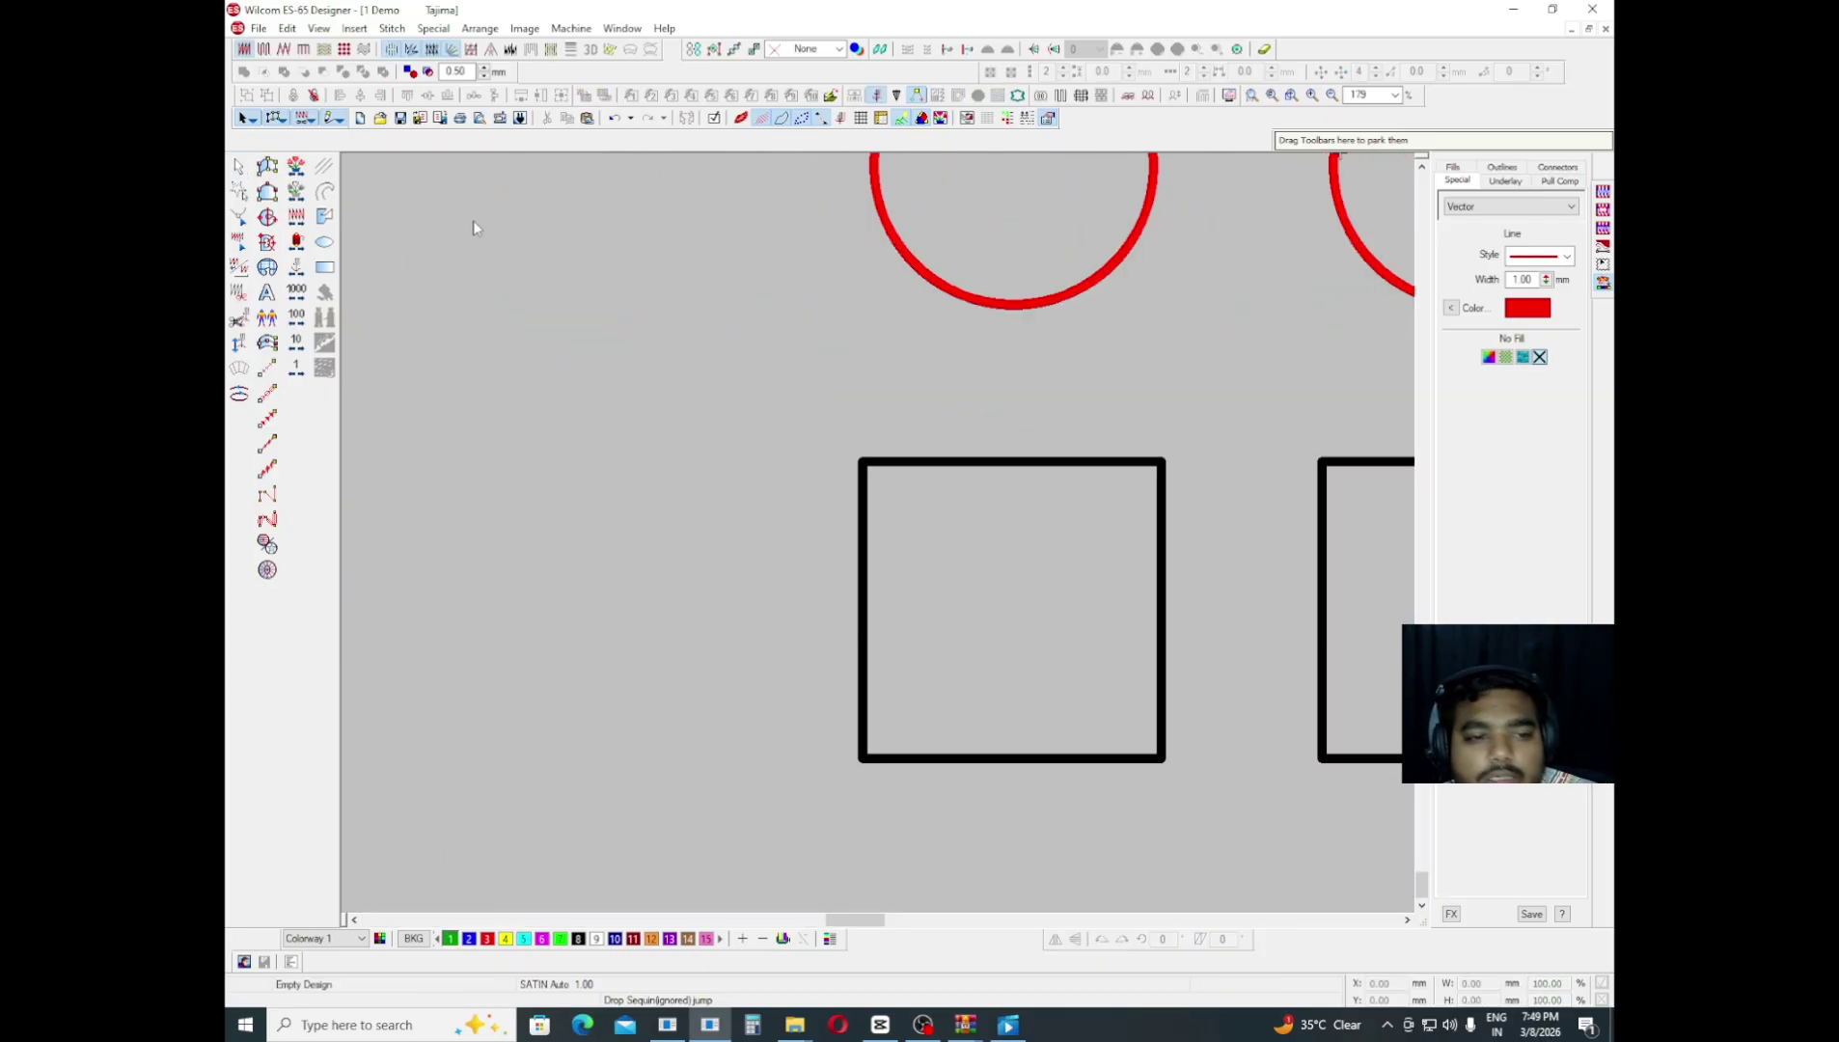
pyautogui.click(325, 267)
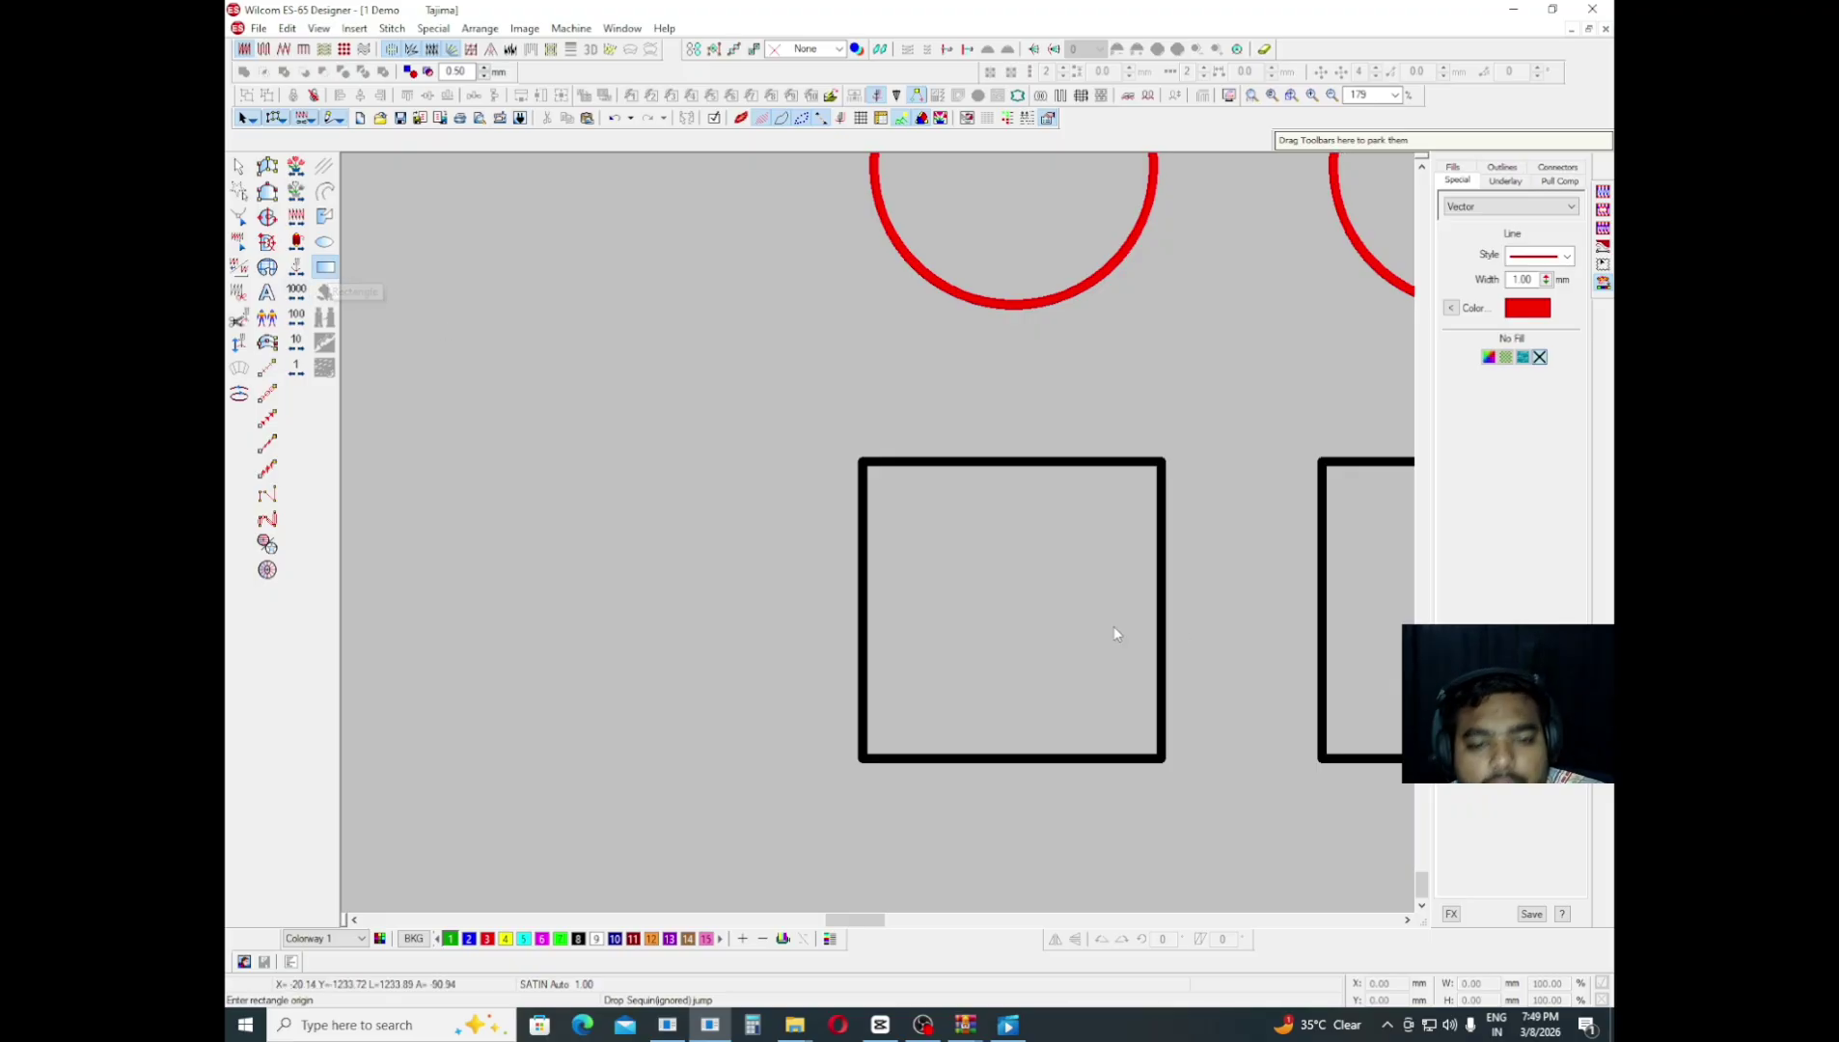
pyautogui.click(863, 471)
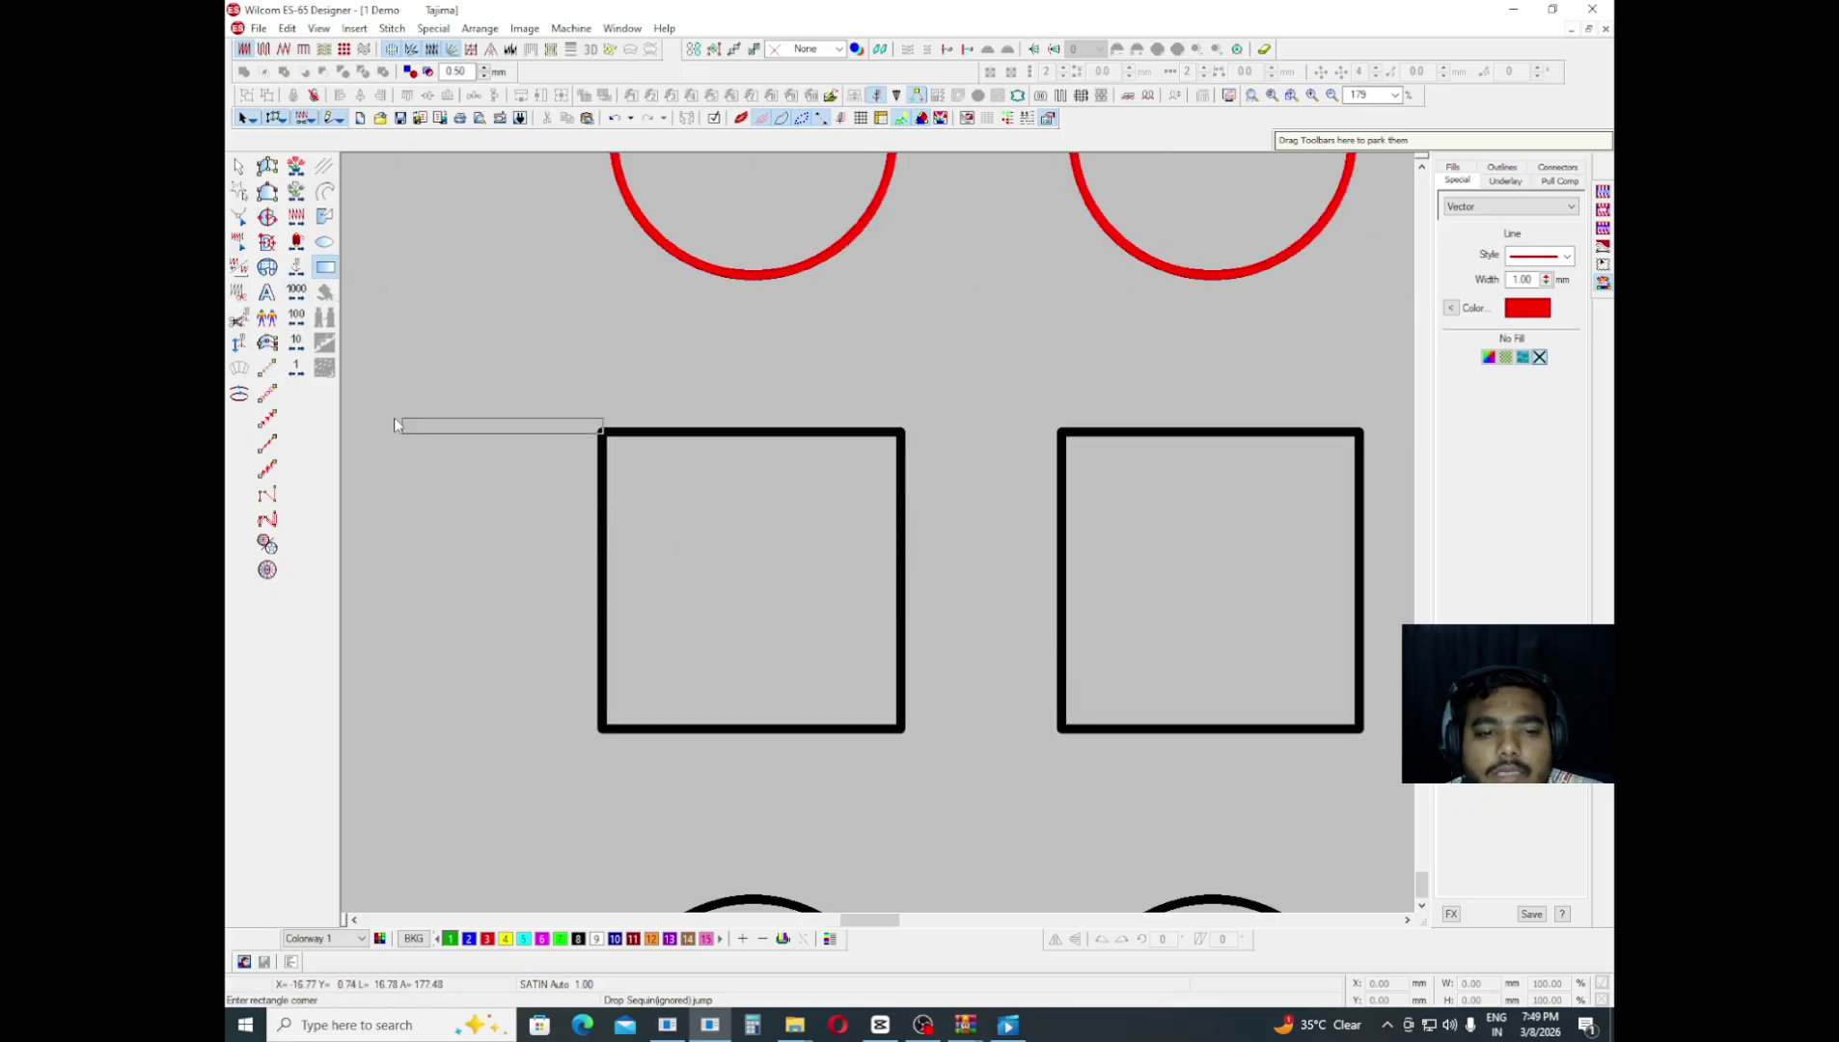
pyautogui.scroll(1, 393, 417)
pyautogui.press('Escape')
pyautogui.hotkey('shift', 'z')
pyautogui.scroll(-1, 969, 552)
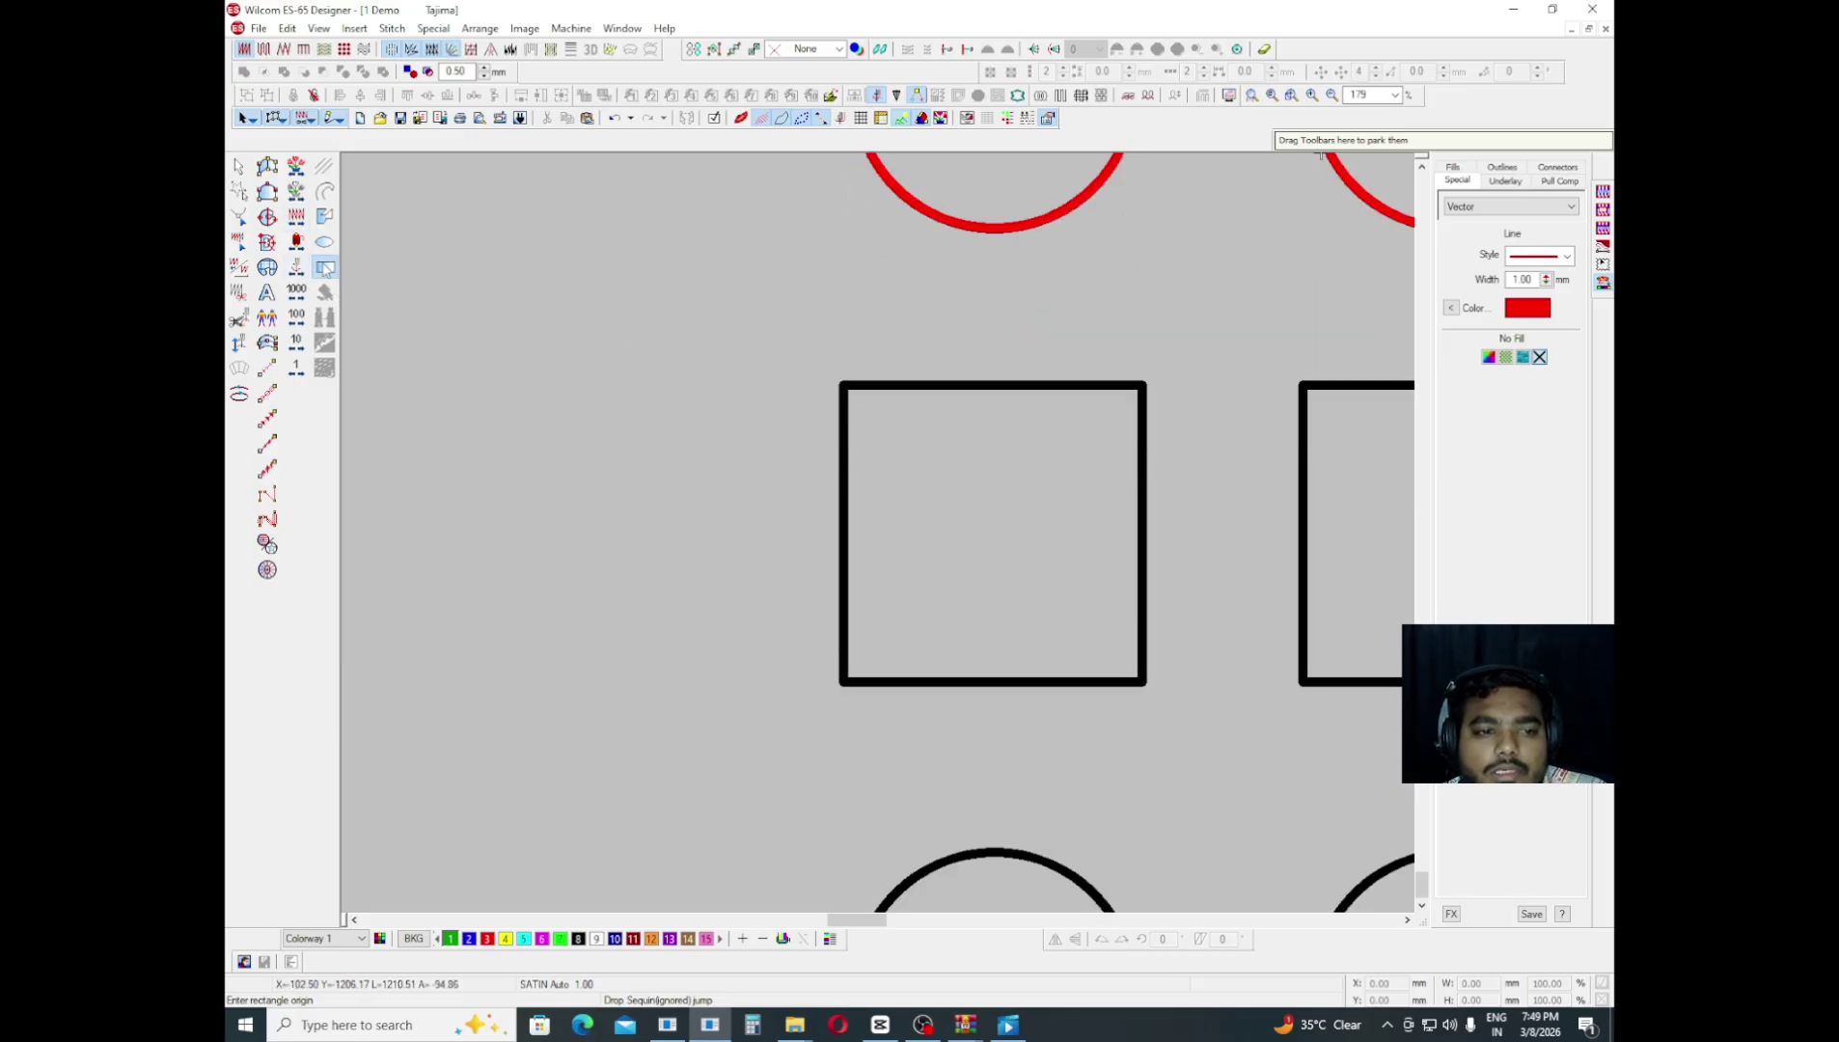
# - Draw a red vector square about 32 mm wide over the first black square template, corner to opposite corner
pyautogui.scroll(1, 793, 343)
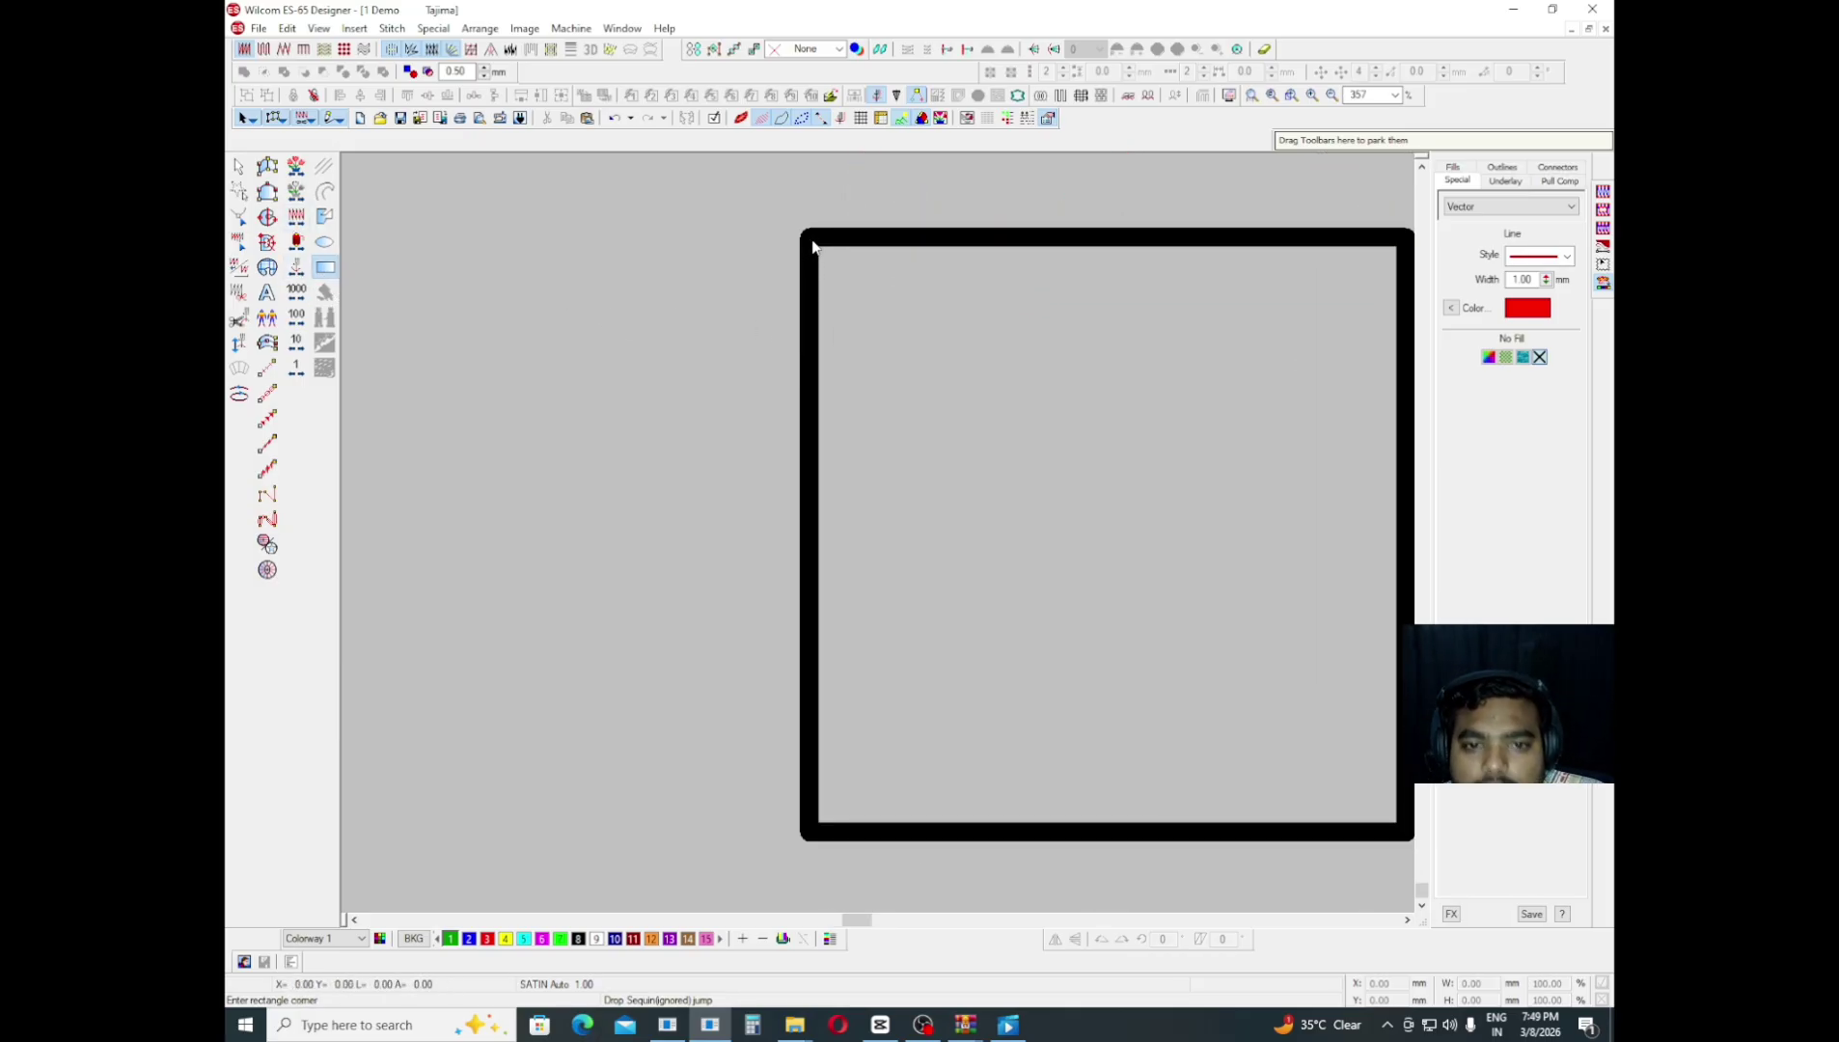
pyautogui.click(811, 239)
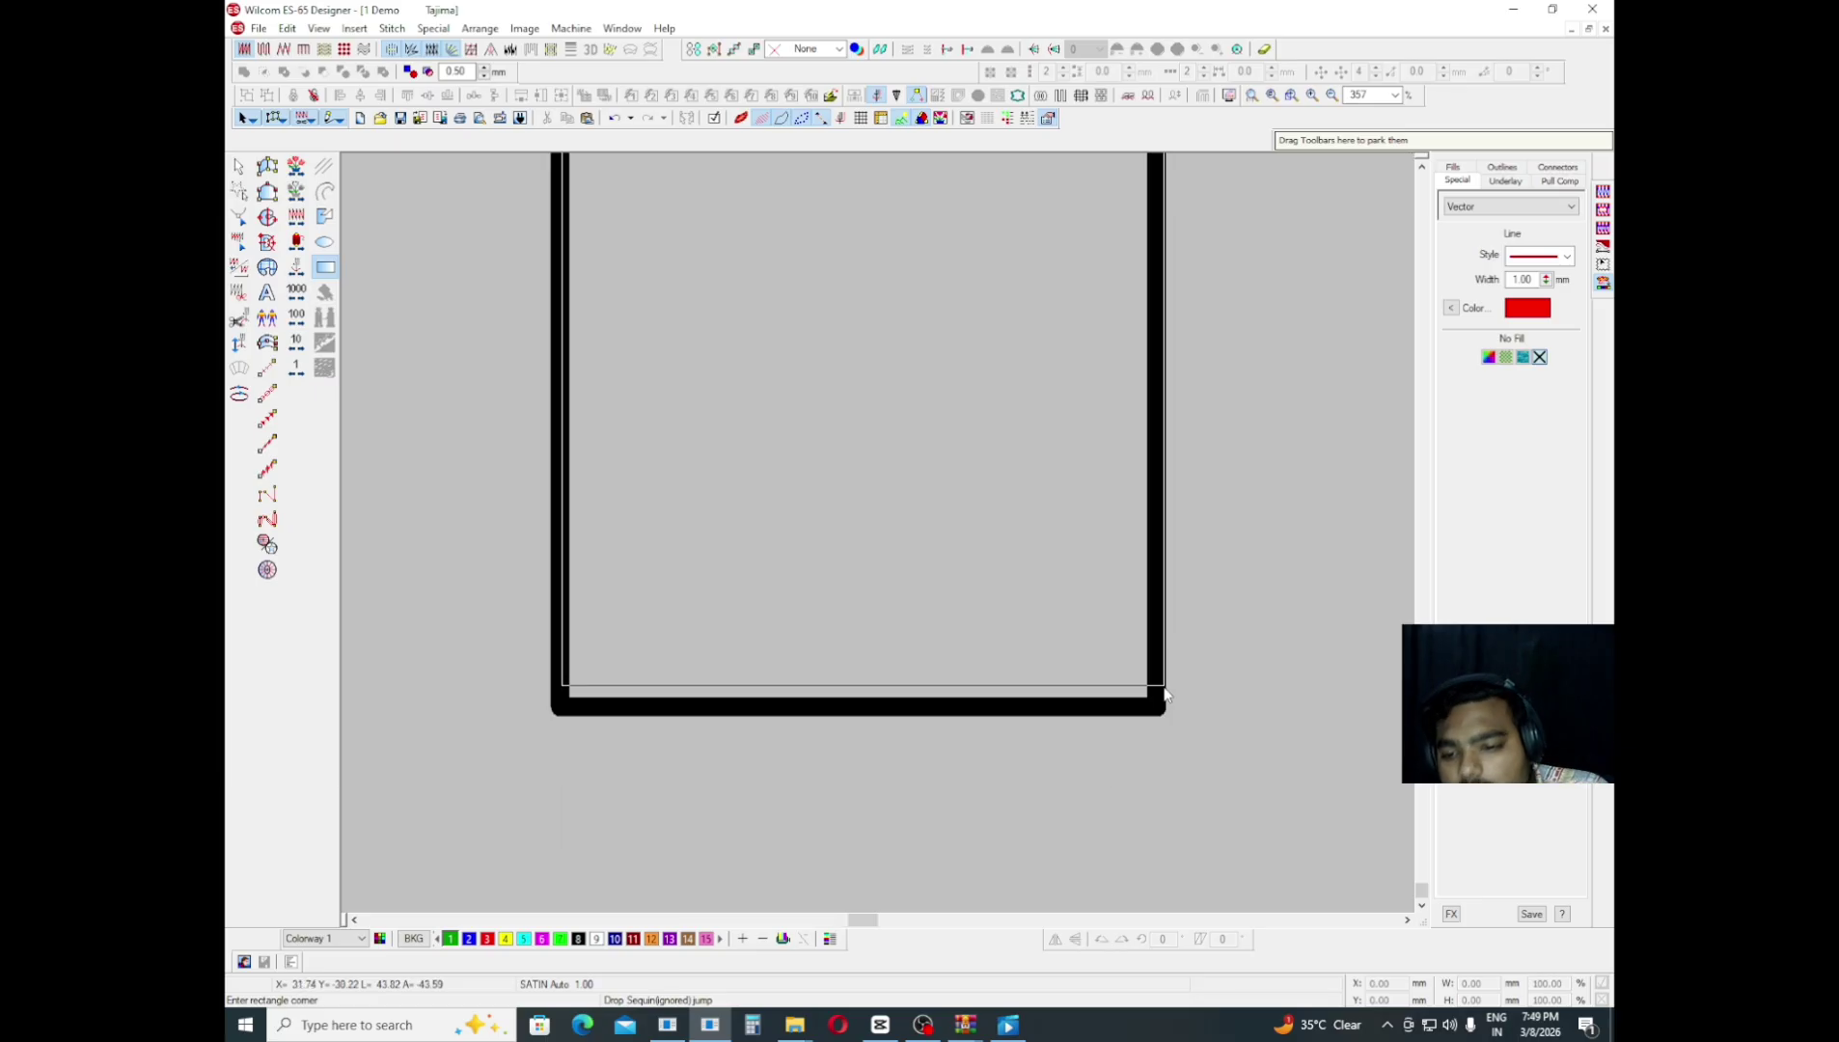
pyautogui.scroll(-1, 1160, 711)
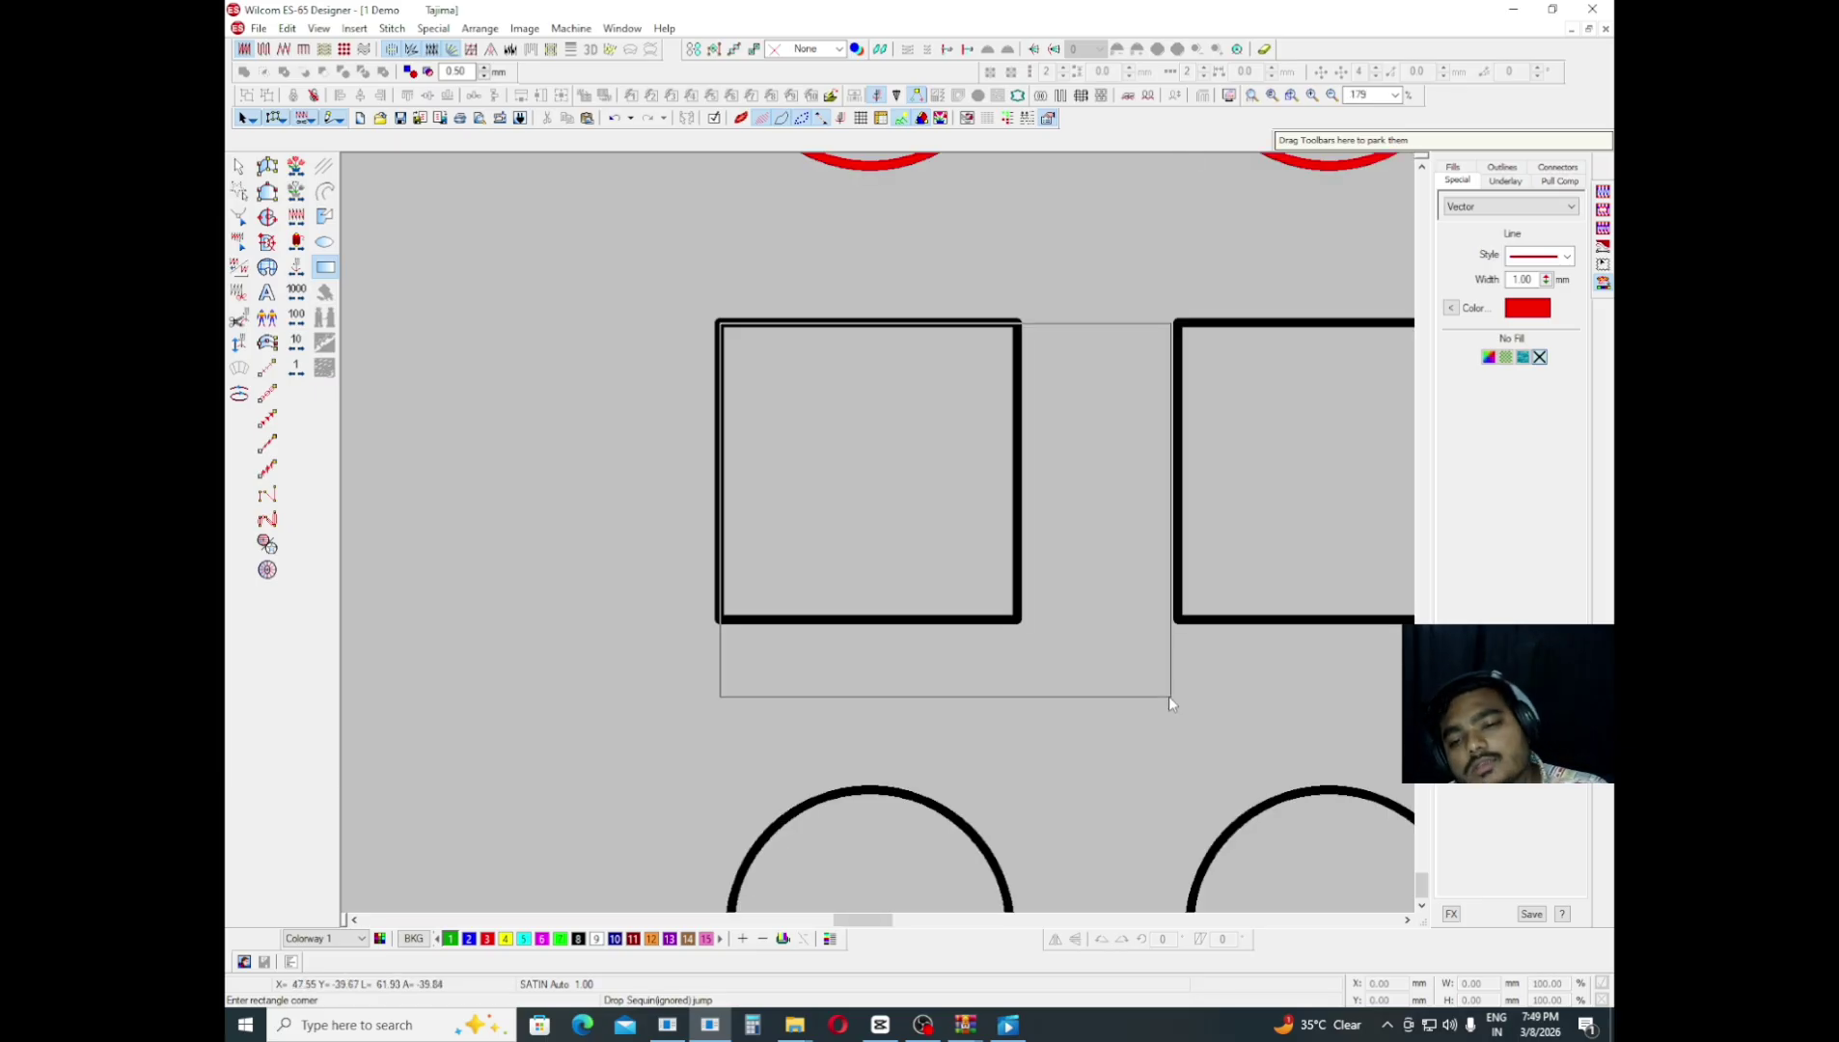
pyautogui.click(1018, 615)
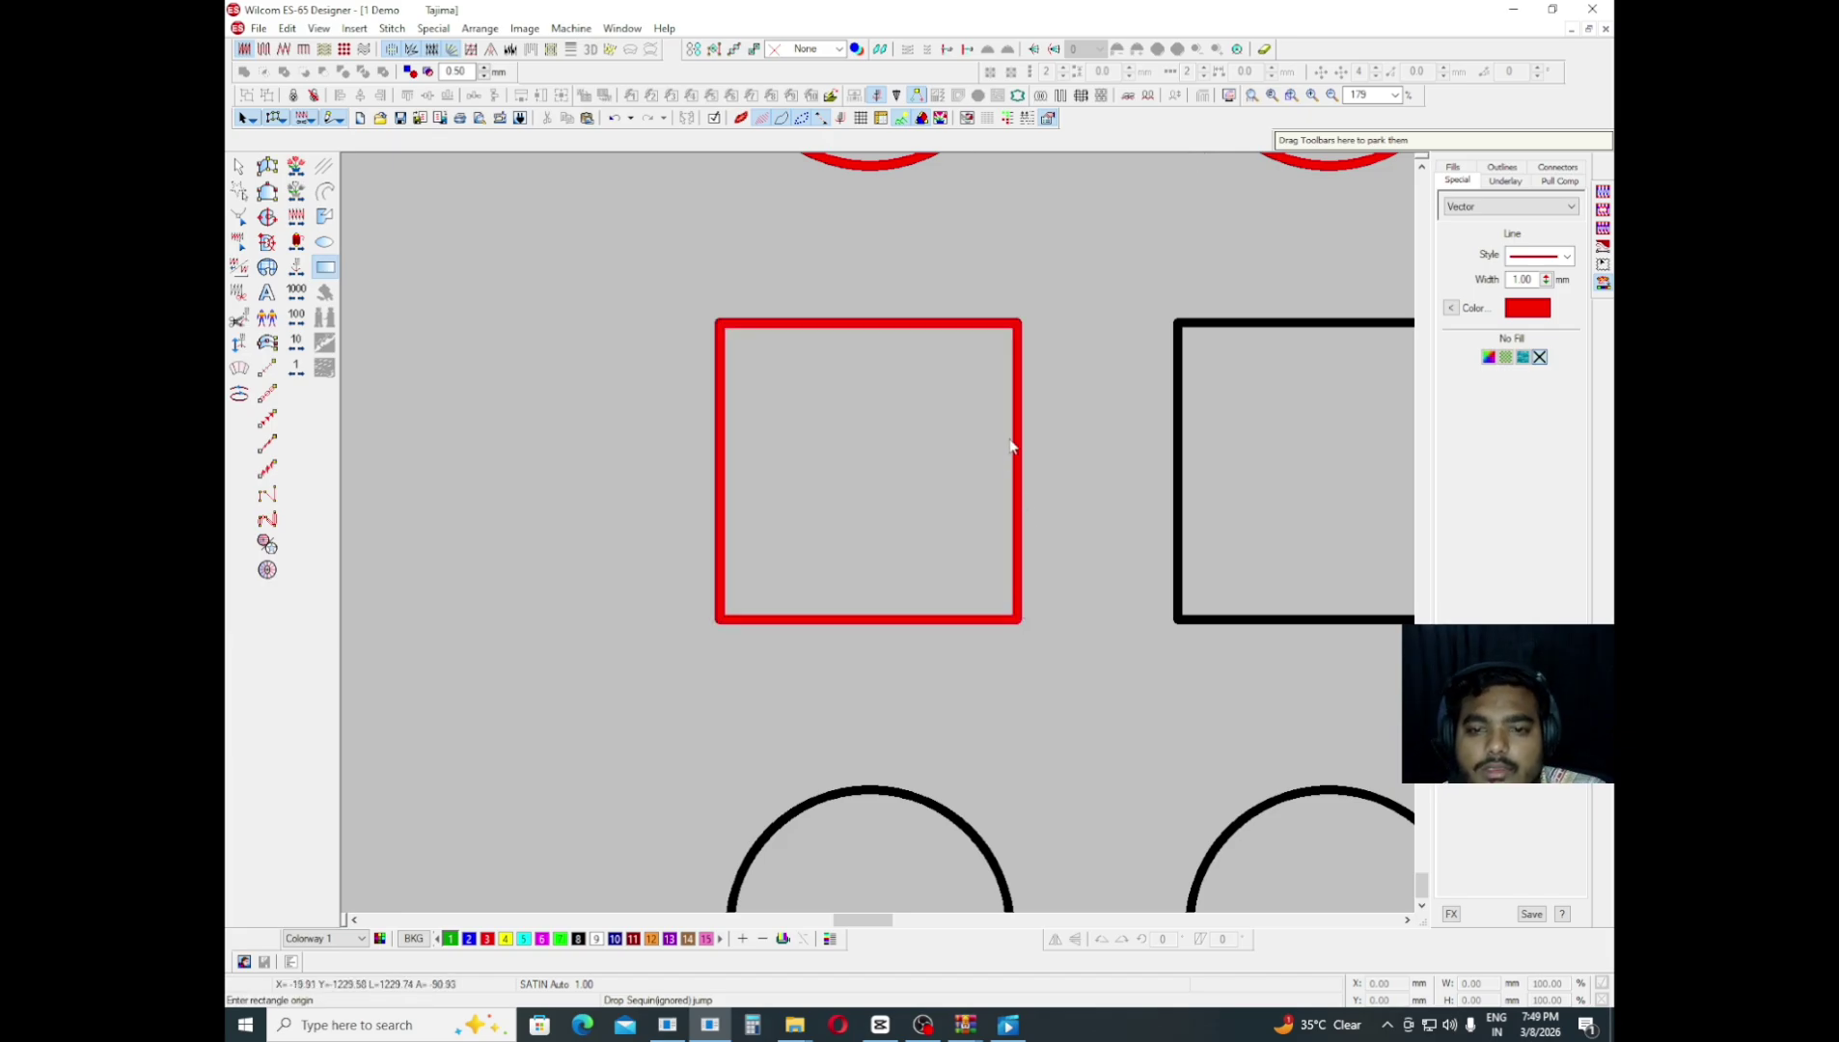
pyautogui.press('Escape')
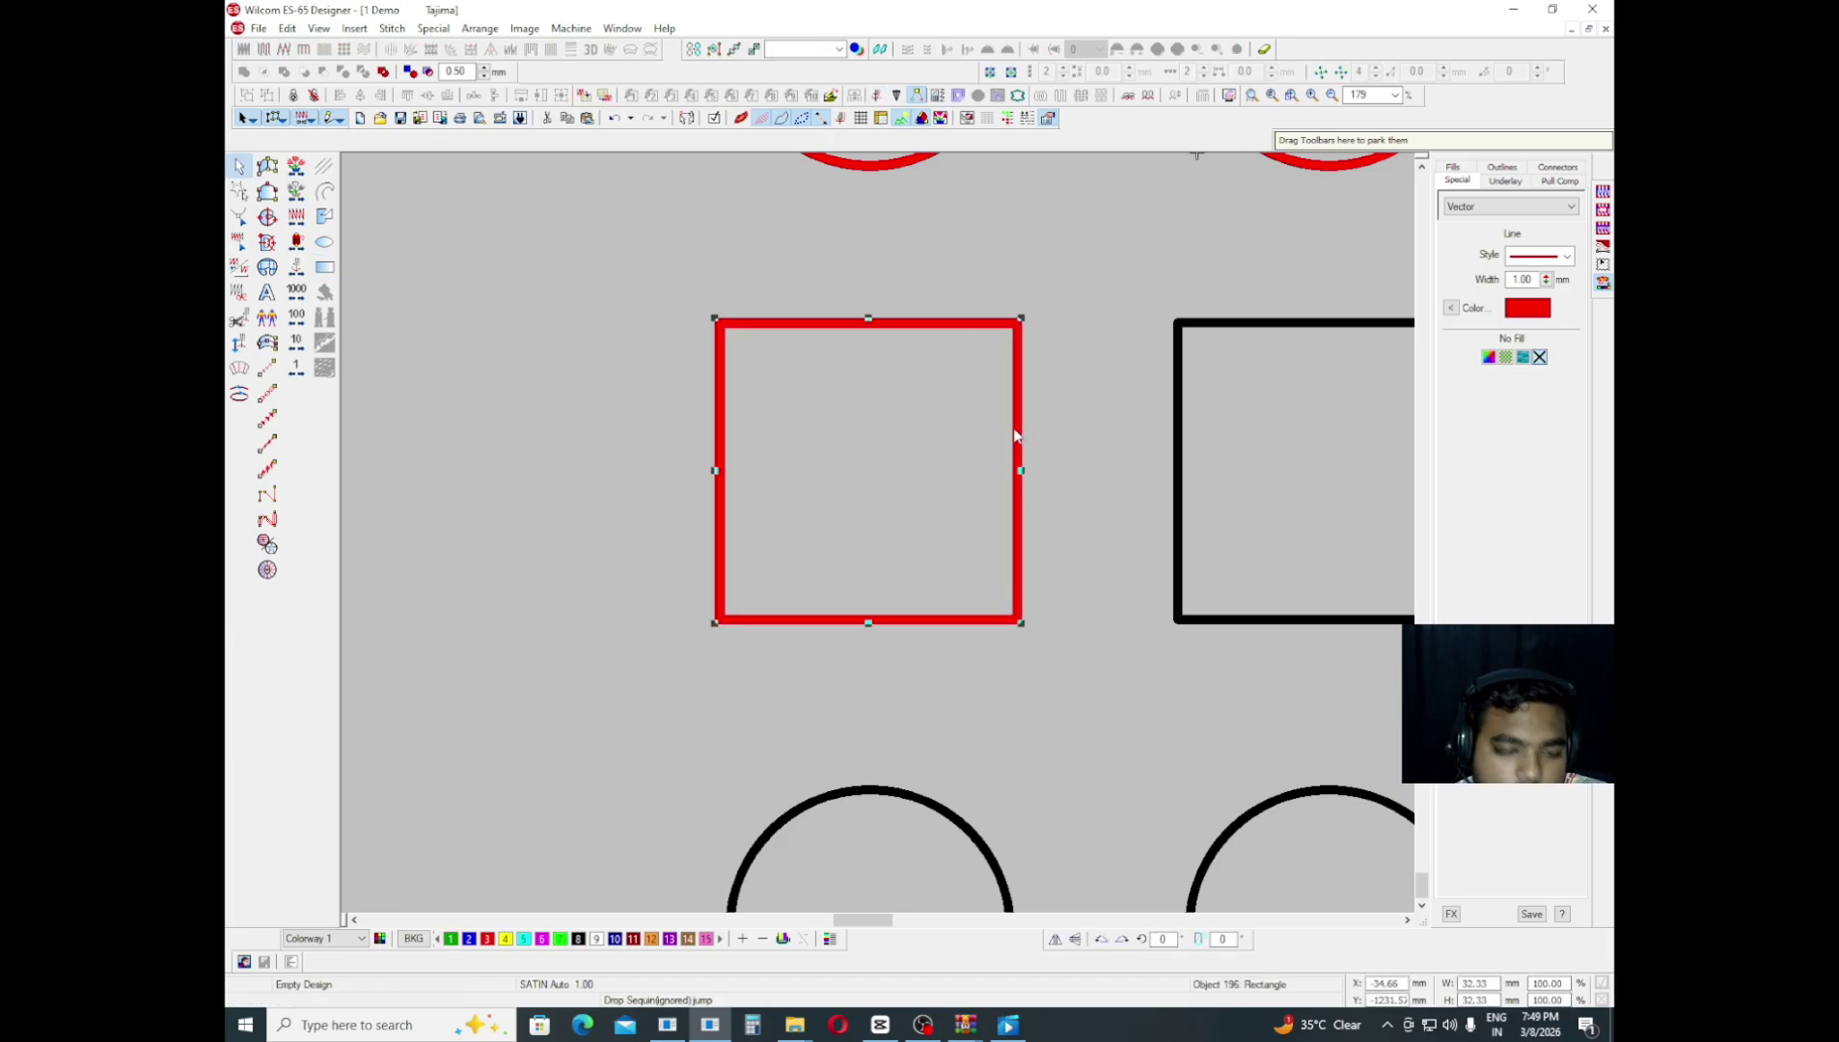
# - Reshape the red square by selecting its two upper corner nodes and nudging the upper edge up onto the black template
pyautogui.press('h')
pyautogui.press('z')
pyautogui.press('z')
pyautogui.scroll(-2, 1007, 443)
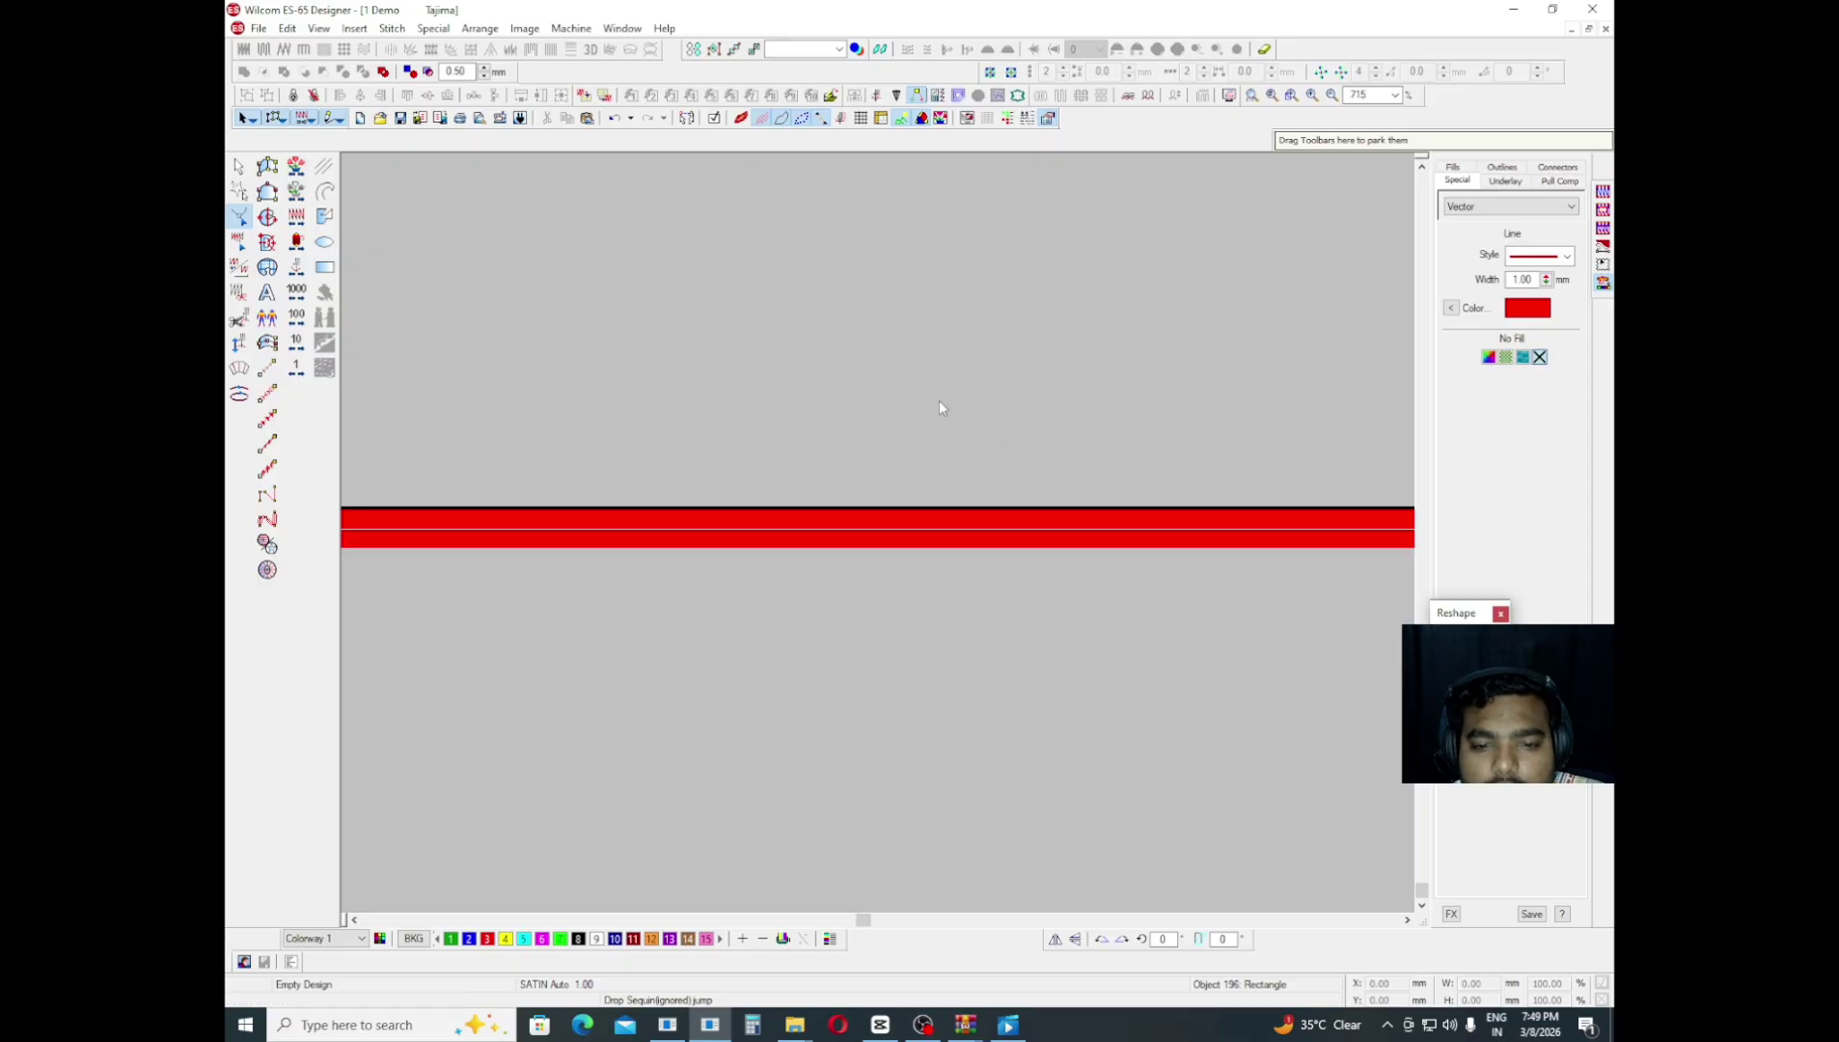
pyautogui.scroll(1, 580, 497)
pyautogui.scroll(-2, 1135, 526)
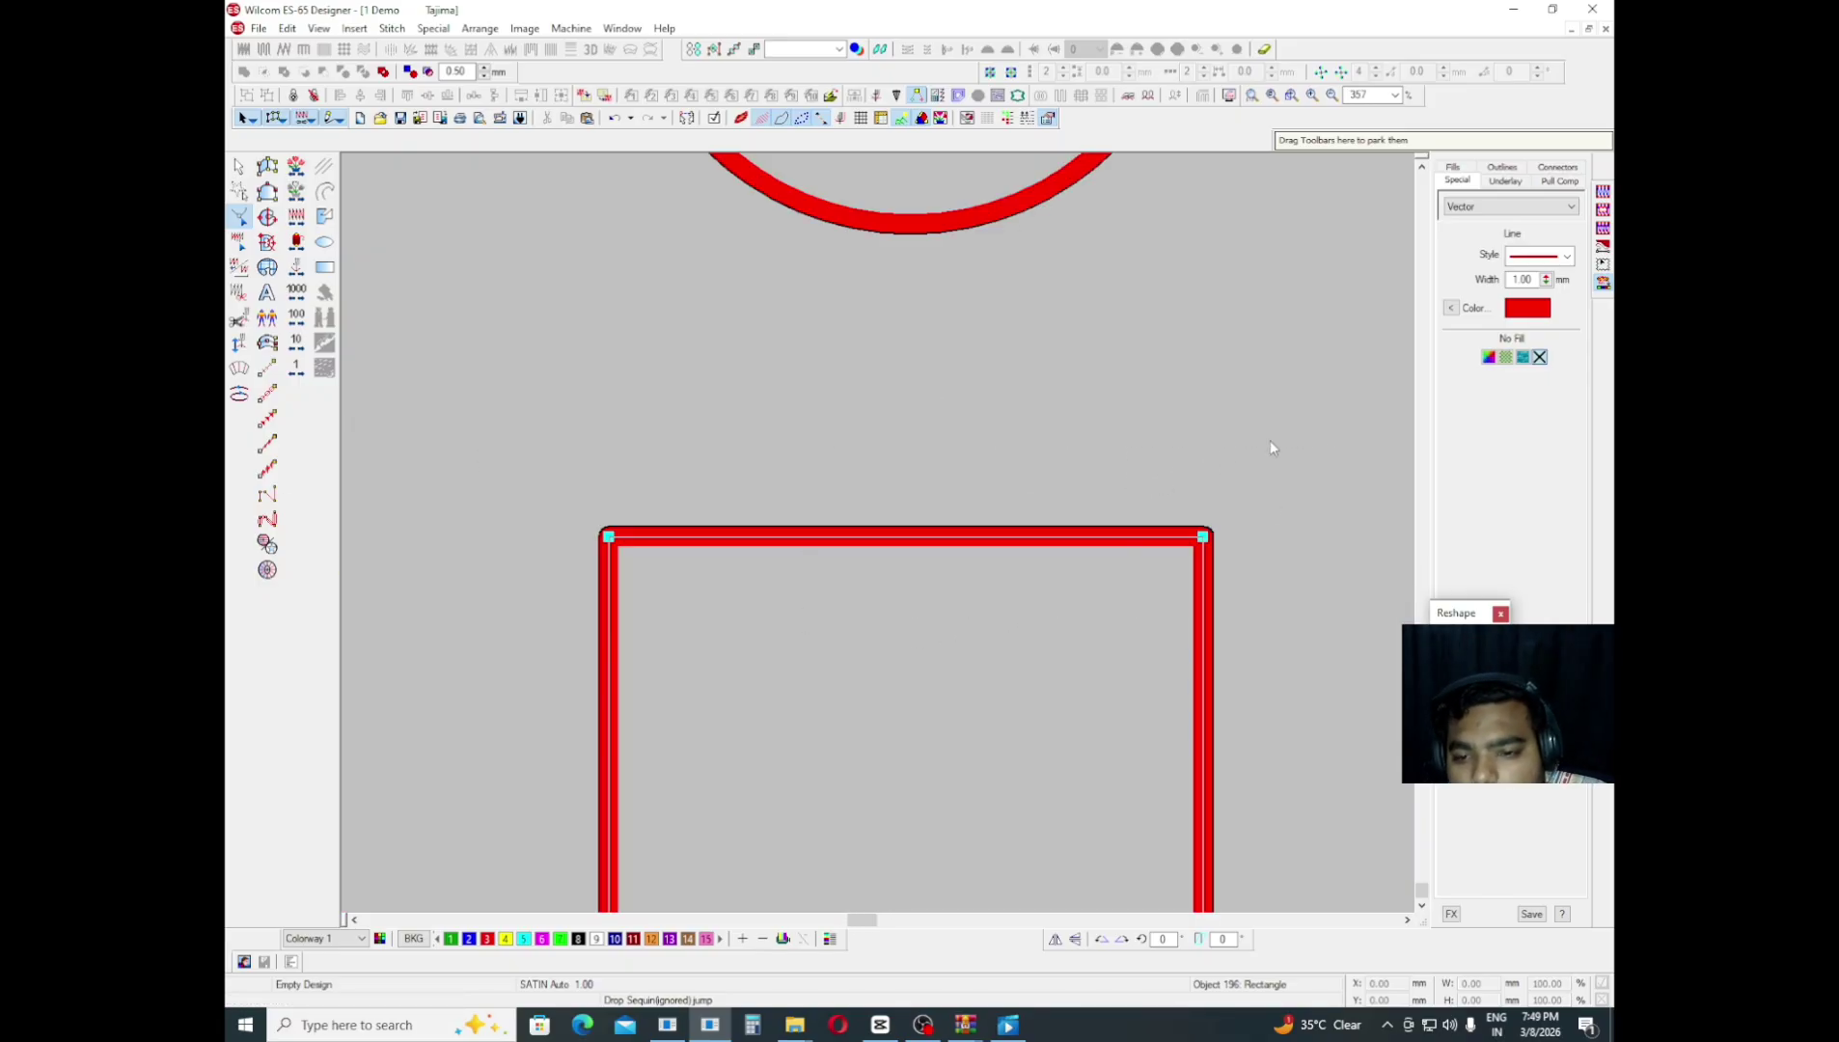
pyautogui.moveTo(1269, 441); pyautogui.dragTo(410, 658)
pyautogui.scroll(1, 417, 651)
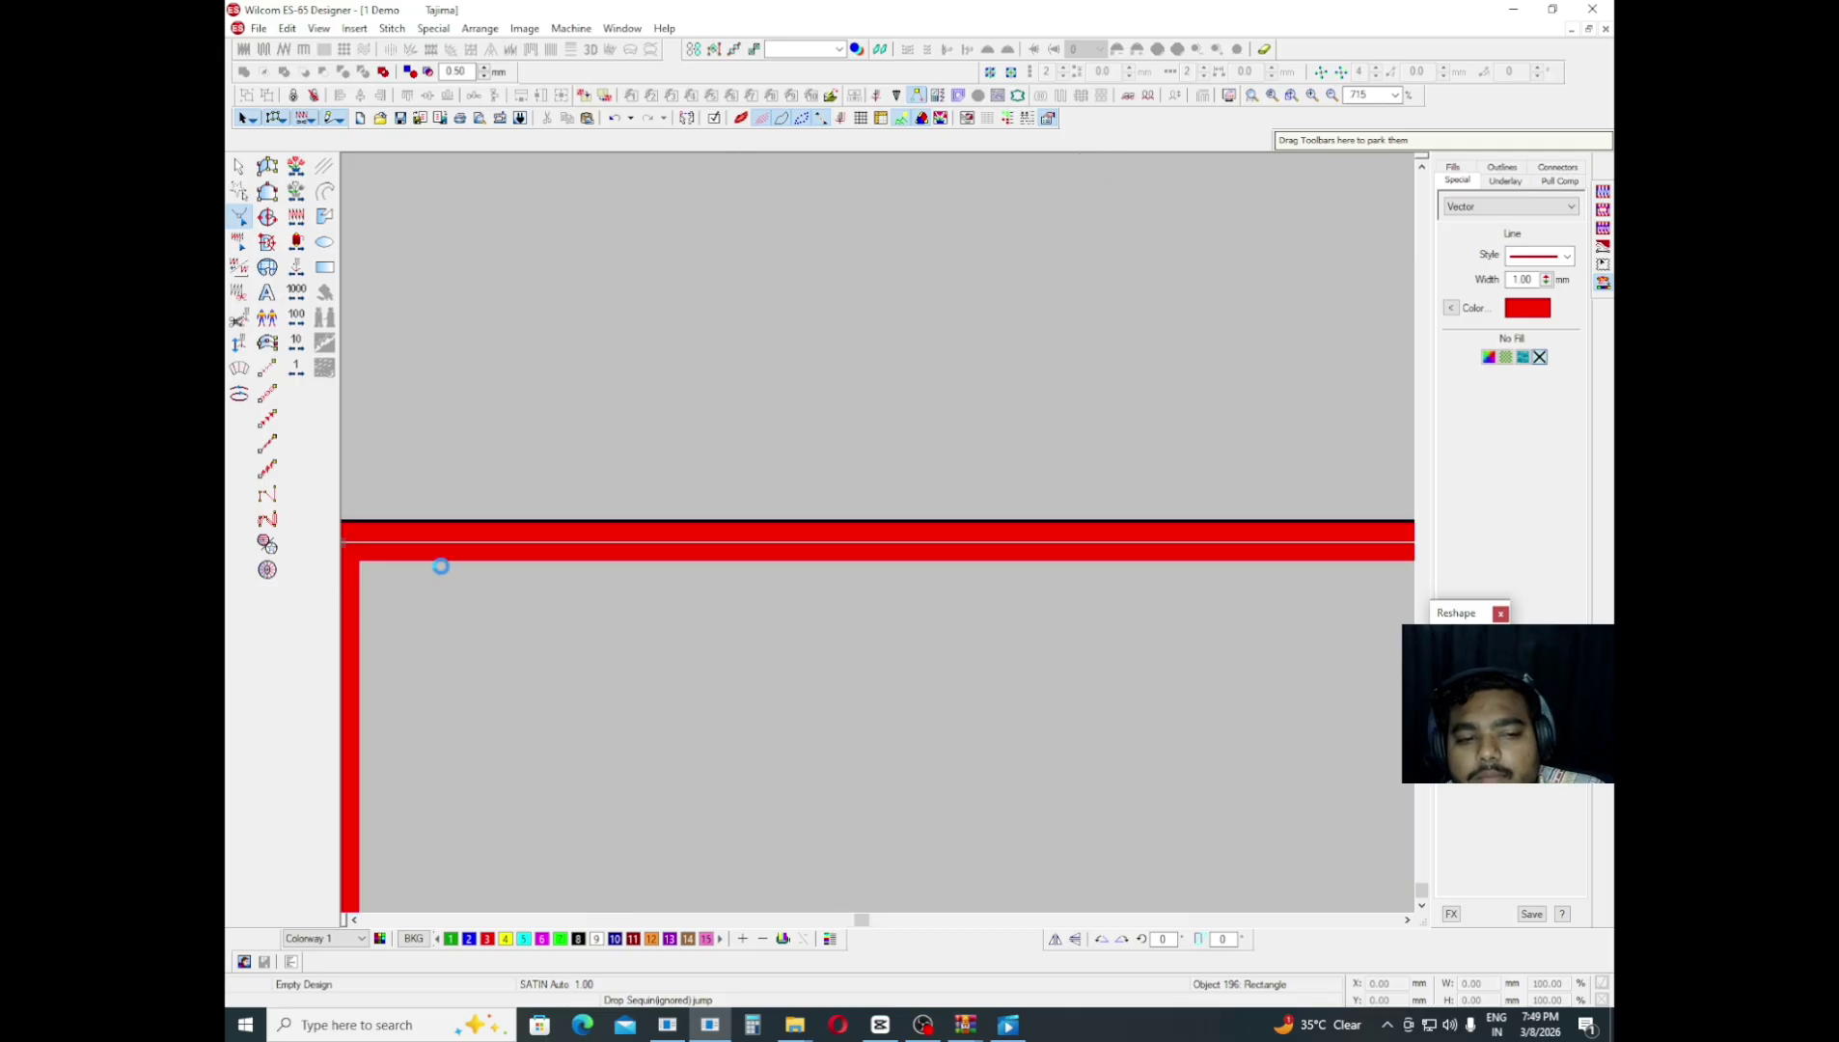
pyautogui.scroll(-1, 440, 567)
pyautogui.scroll(1, 1263, 585)
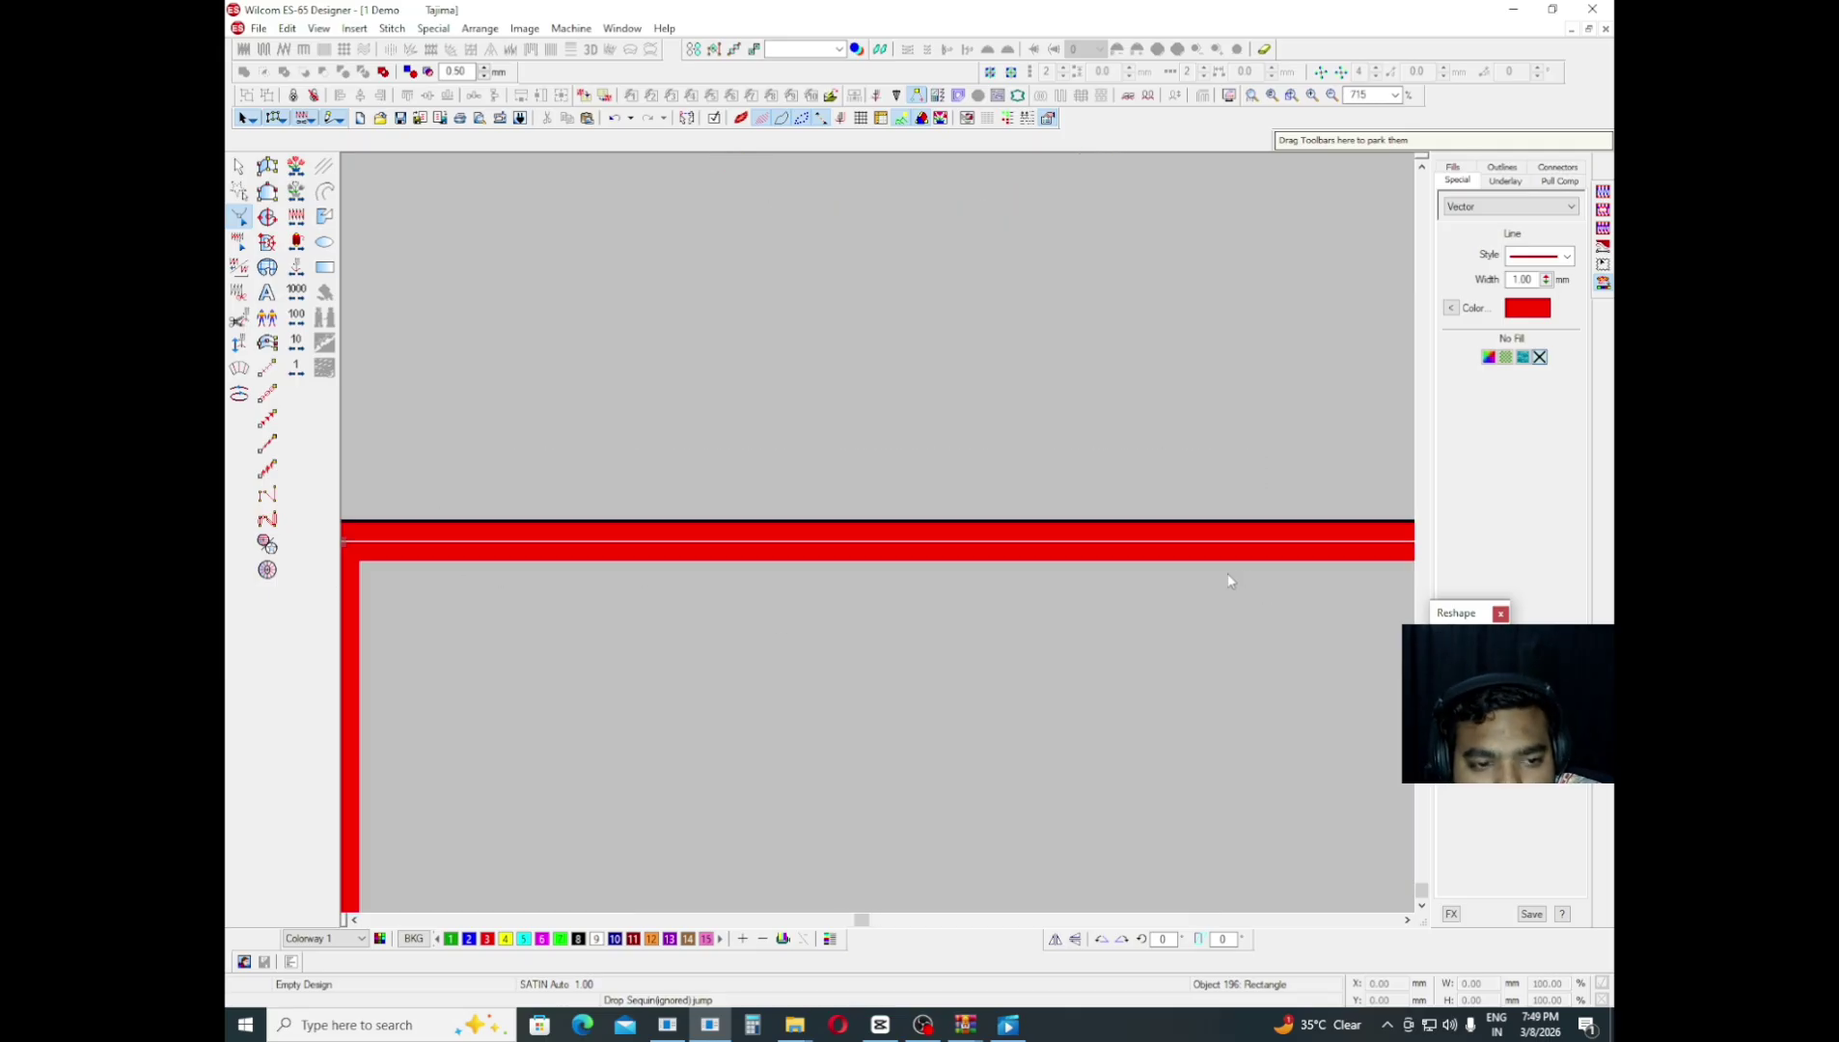
pyautogui.press('Up')
pyautogui.press('Up')
pyautogui.press('Up')
# - Fine-tune the red square's corner nodes and lower edge so they sit on the black template, and finish reshaping
pyautogui.moveTo(970, 308); pyautogui.dragTo(513, 688)
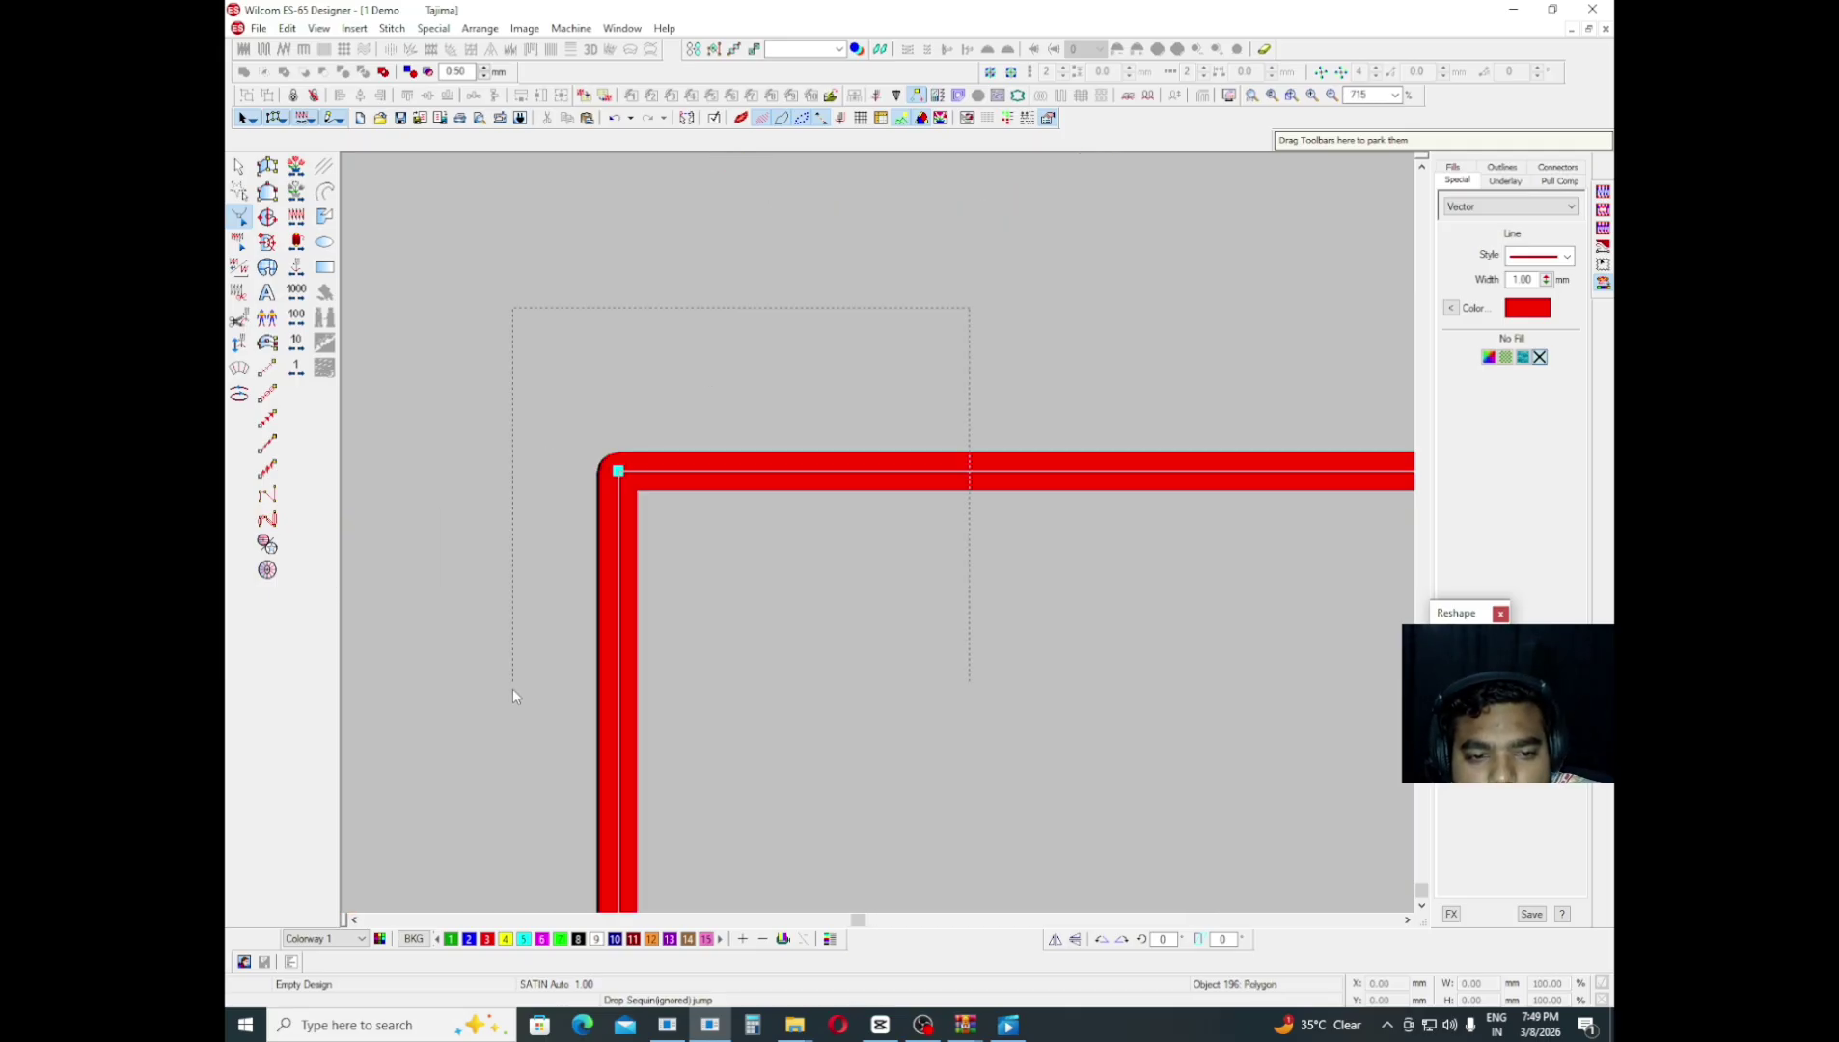
pyautogui.moveTo(434, 450); pyautogui.dragTo(1142, 534)
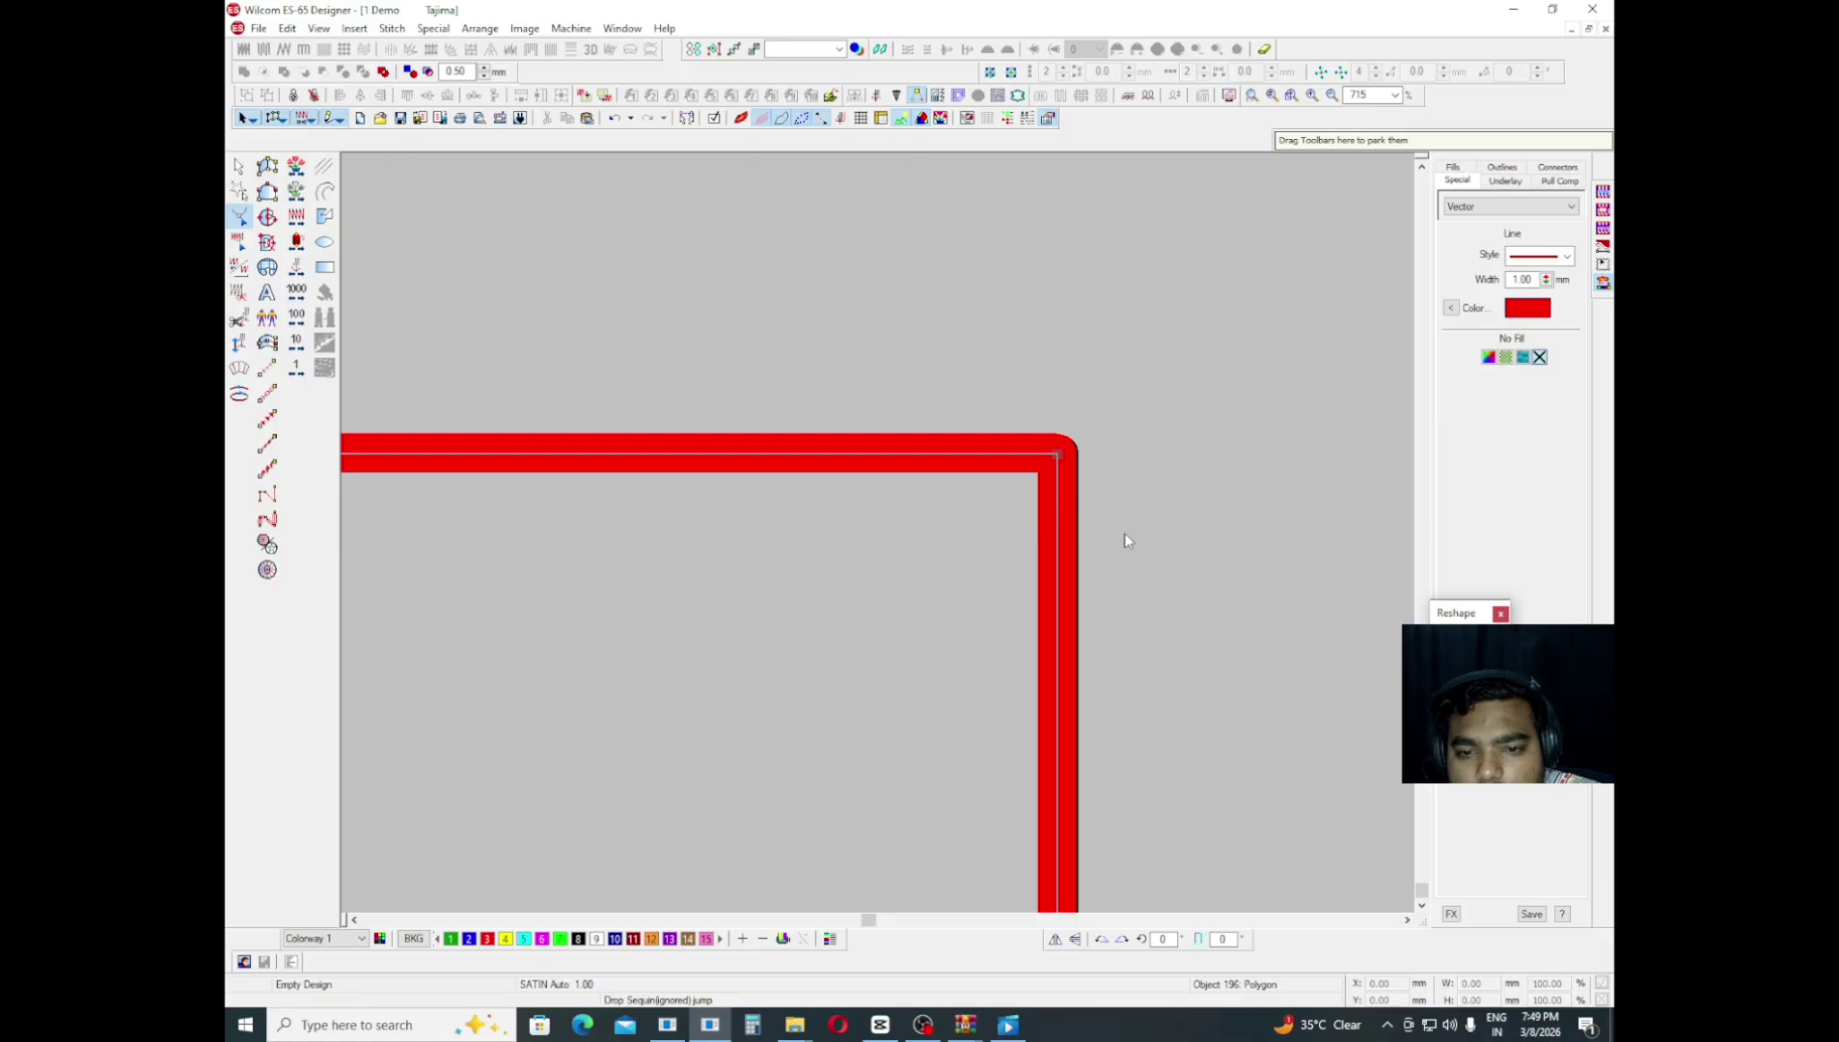
pyautogui.press('Up')
pyautogui.scroll(-1, 1116, 492)
pyautogui.moveTo(1043, 598); pyautogui.dragTo(867, 846)
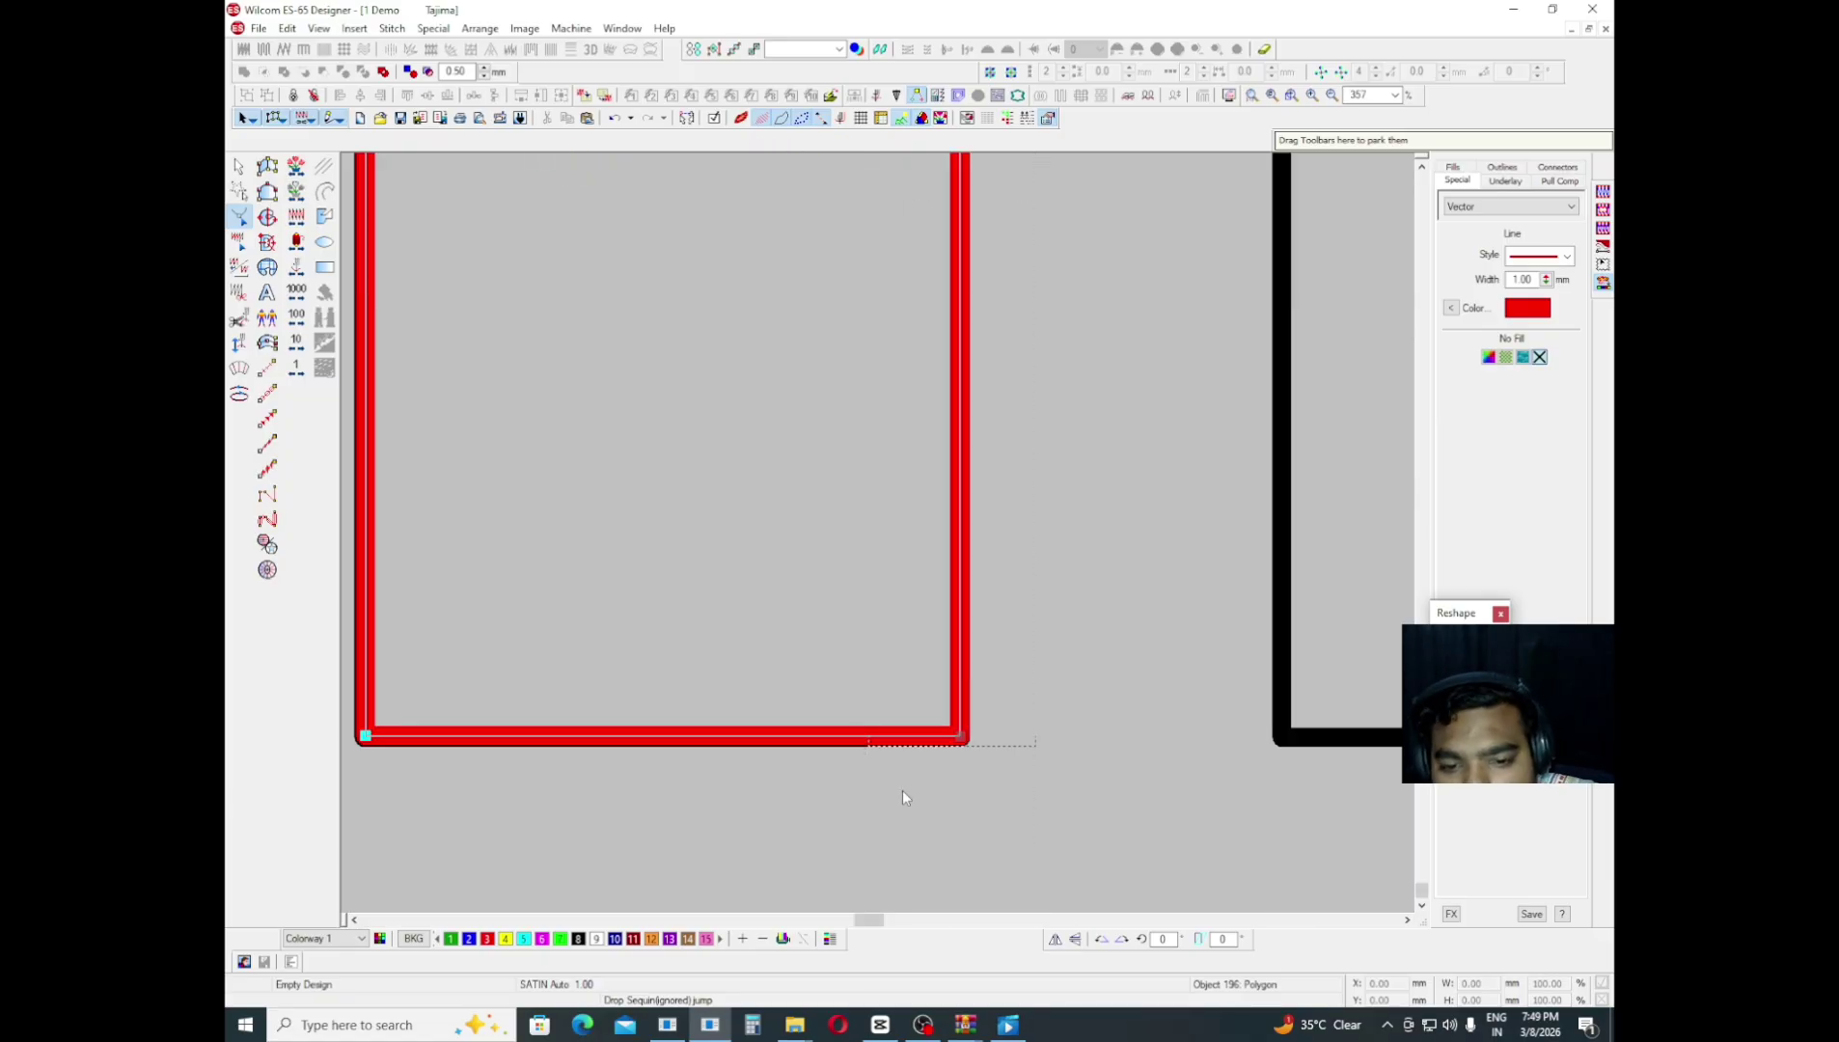
pyautogui.scroll(1, 902, 790)
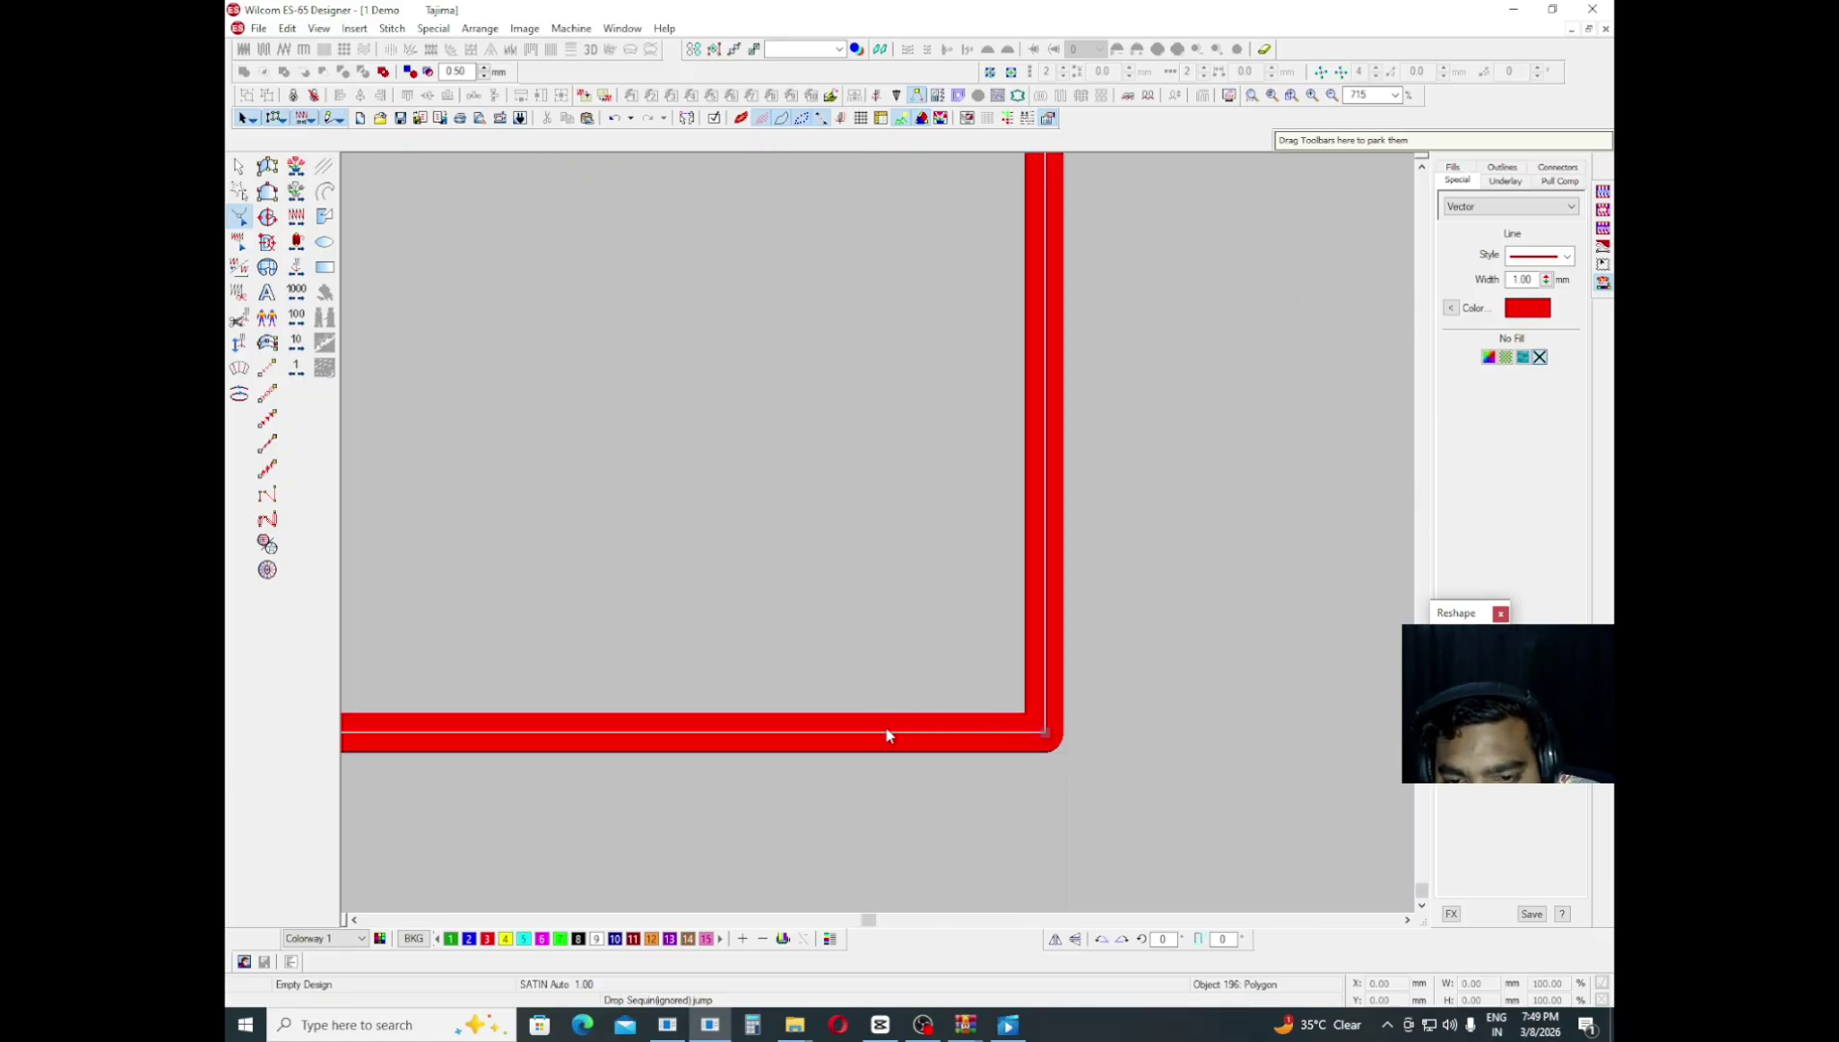
pyautogui.scroll(-1, 1005, 651)
pyautogui.moveTo(1109, 570); pyautogui.dragTo(651, 636)
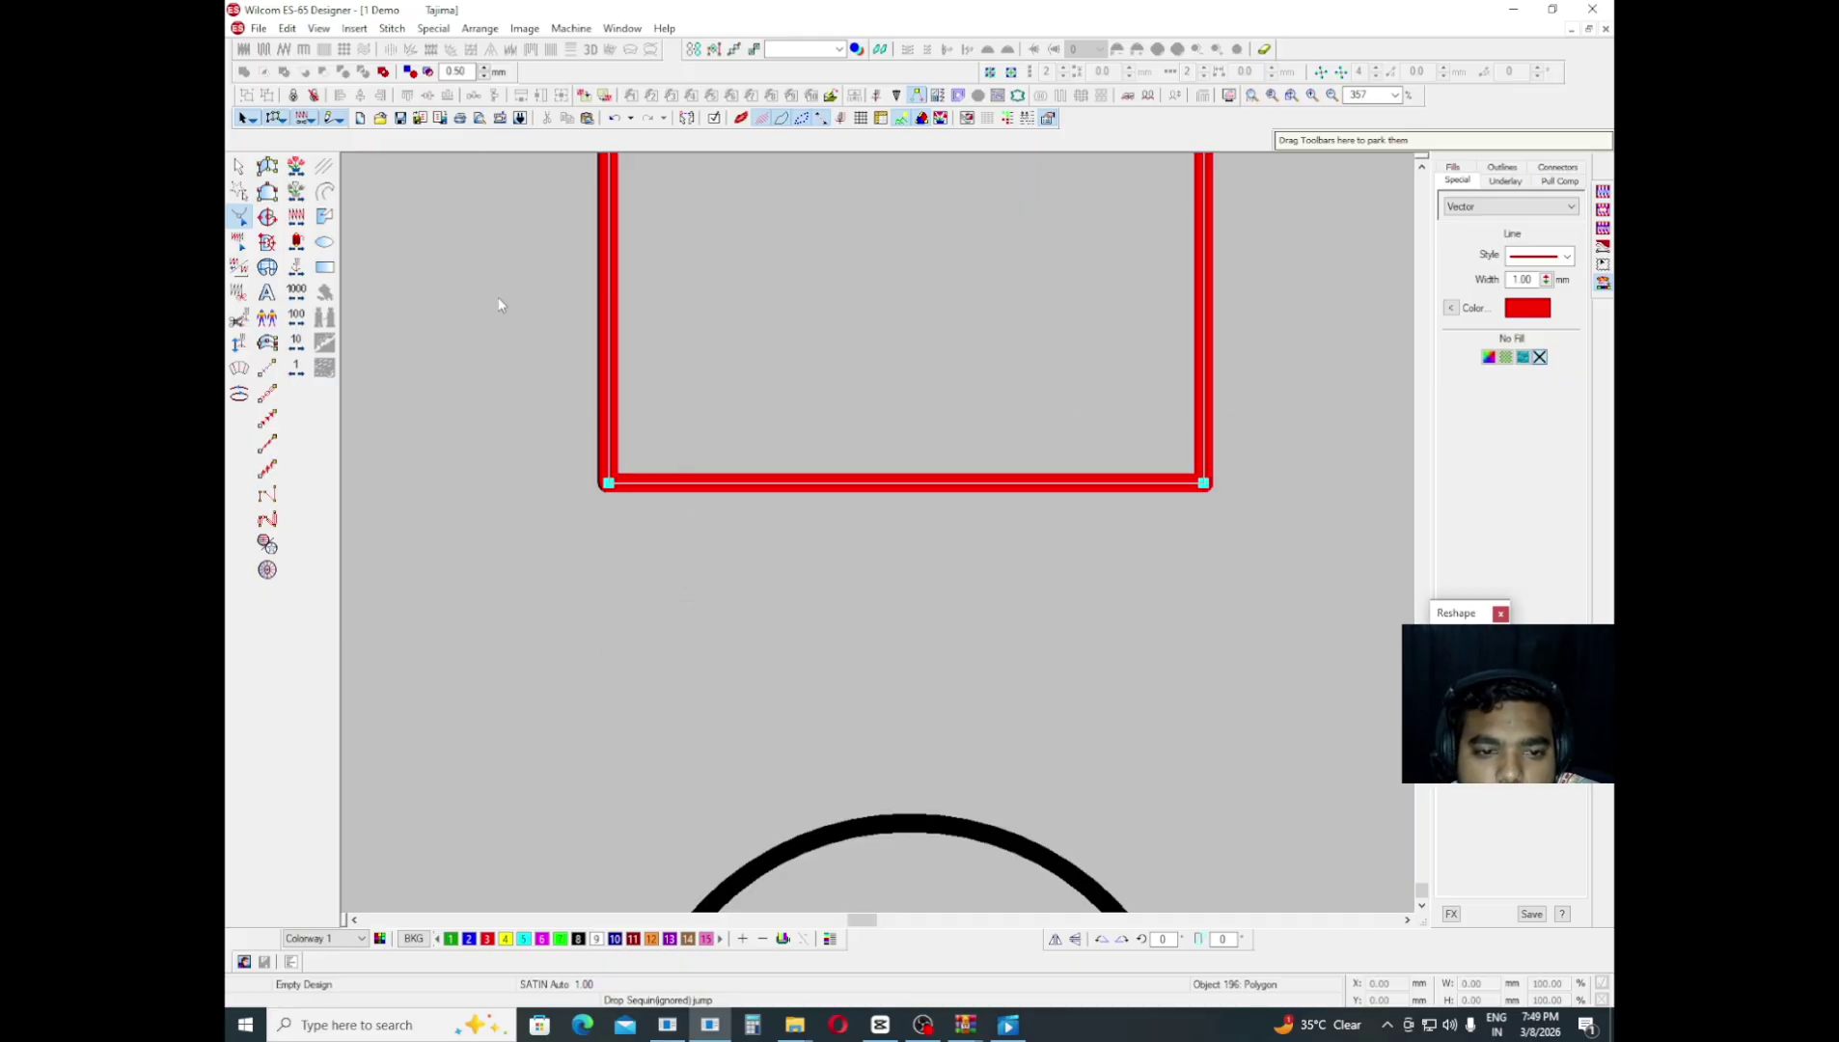
pyautogui.moveTo(647, 531); pyautogui.dragTo(874, 326)
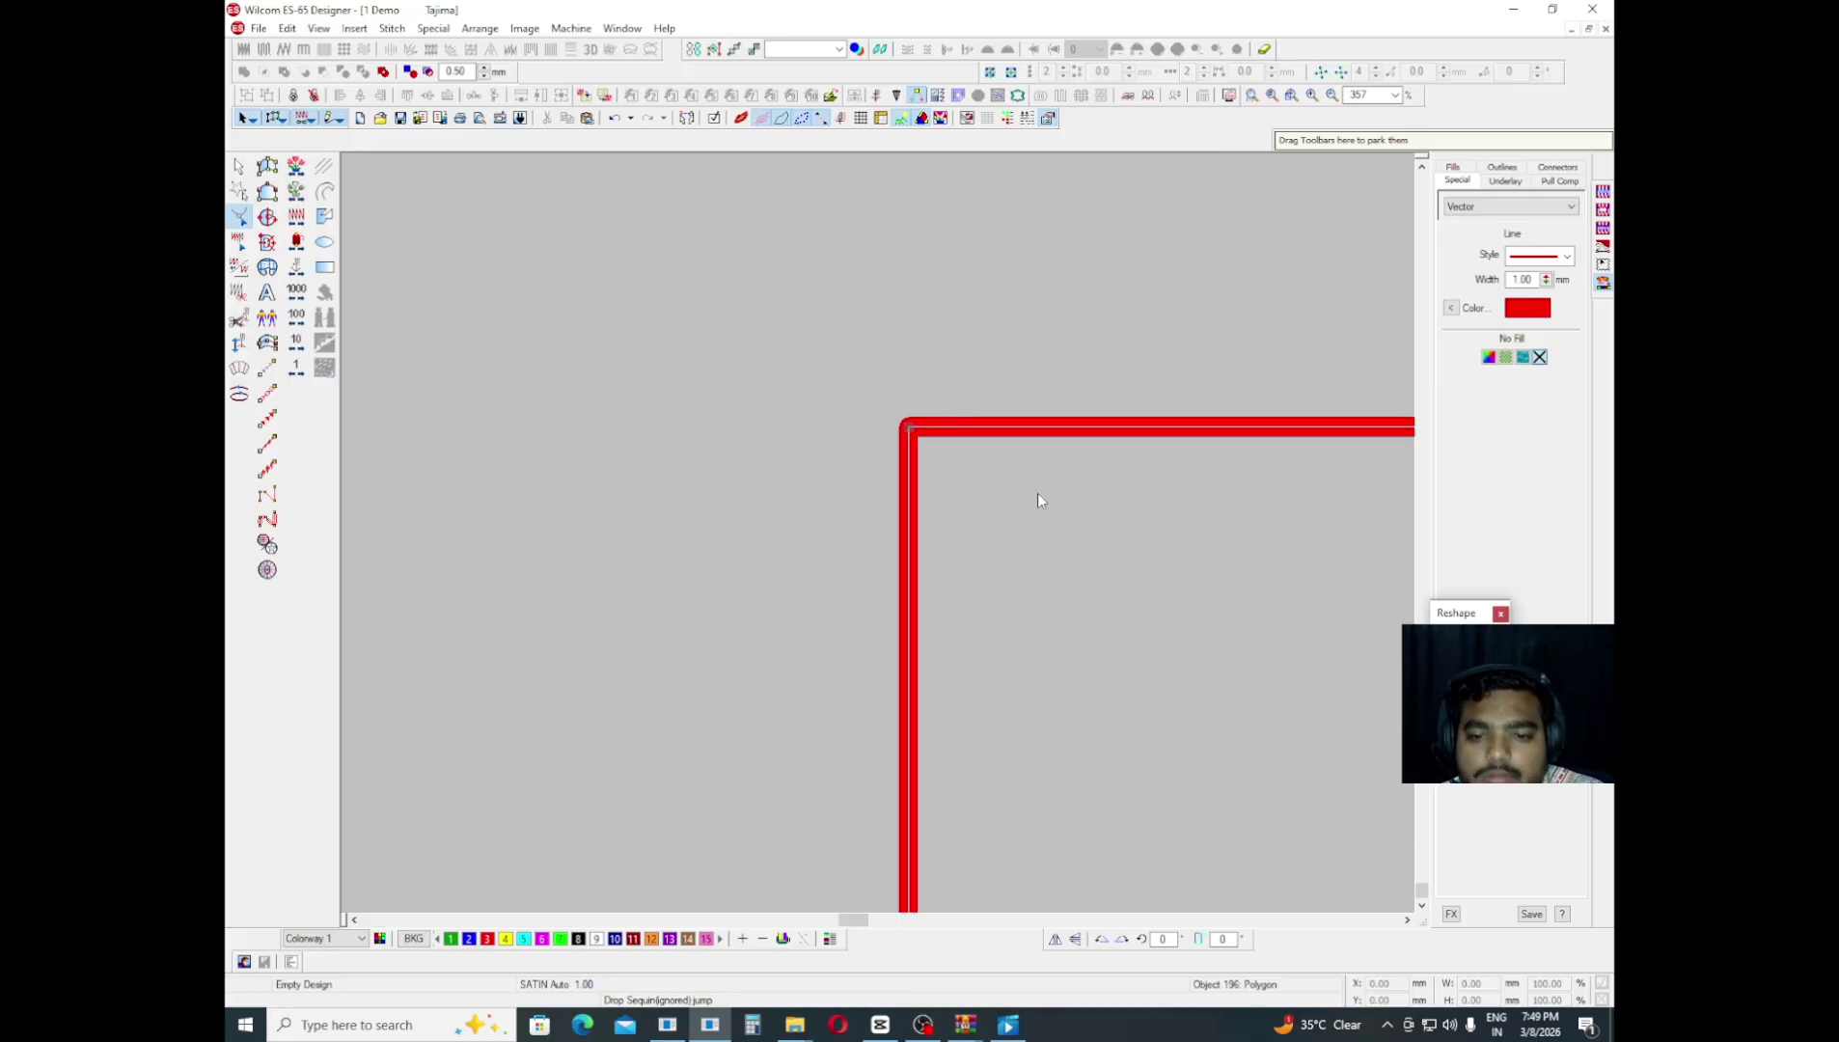
pyautogui.scroll(-1, 1037, 493)
pyautogui.press('Escape')
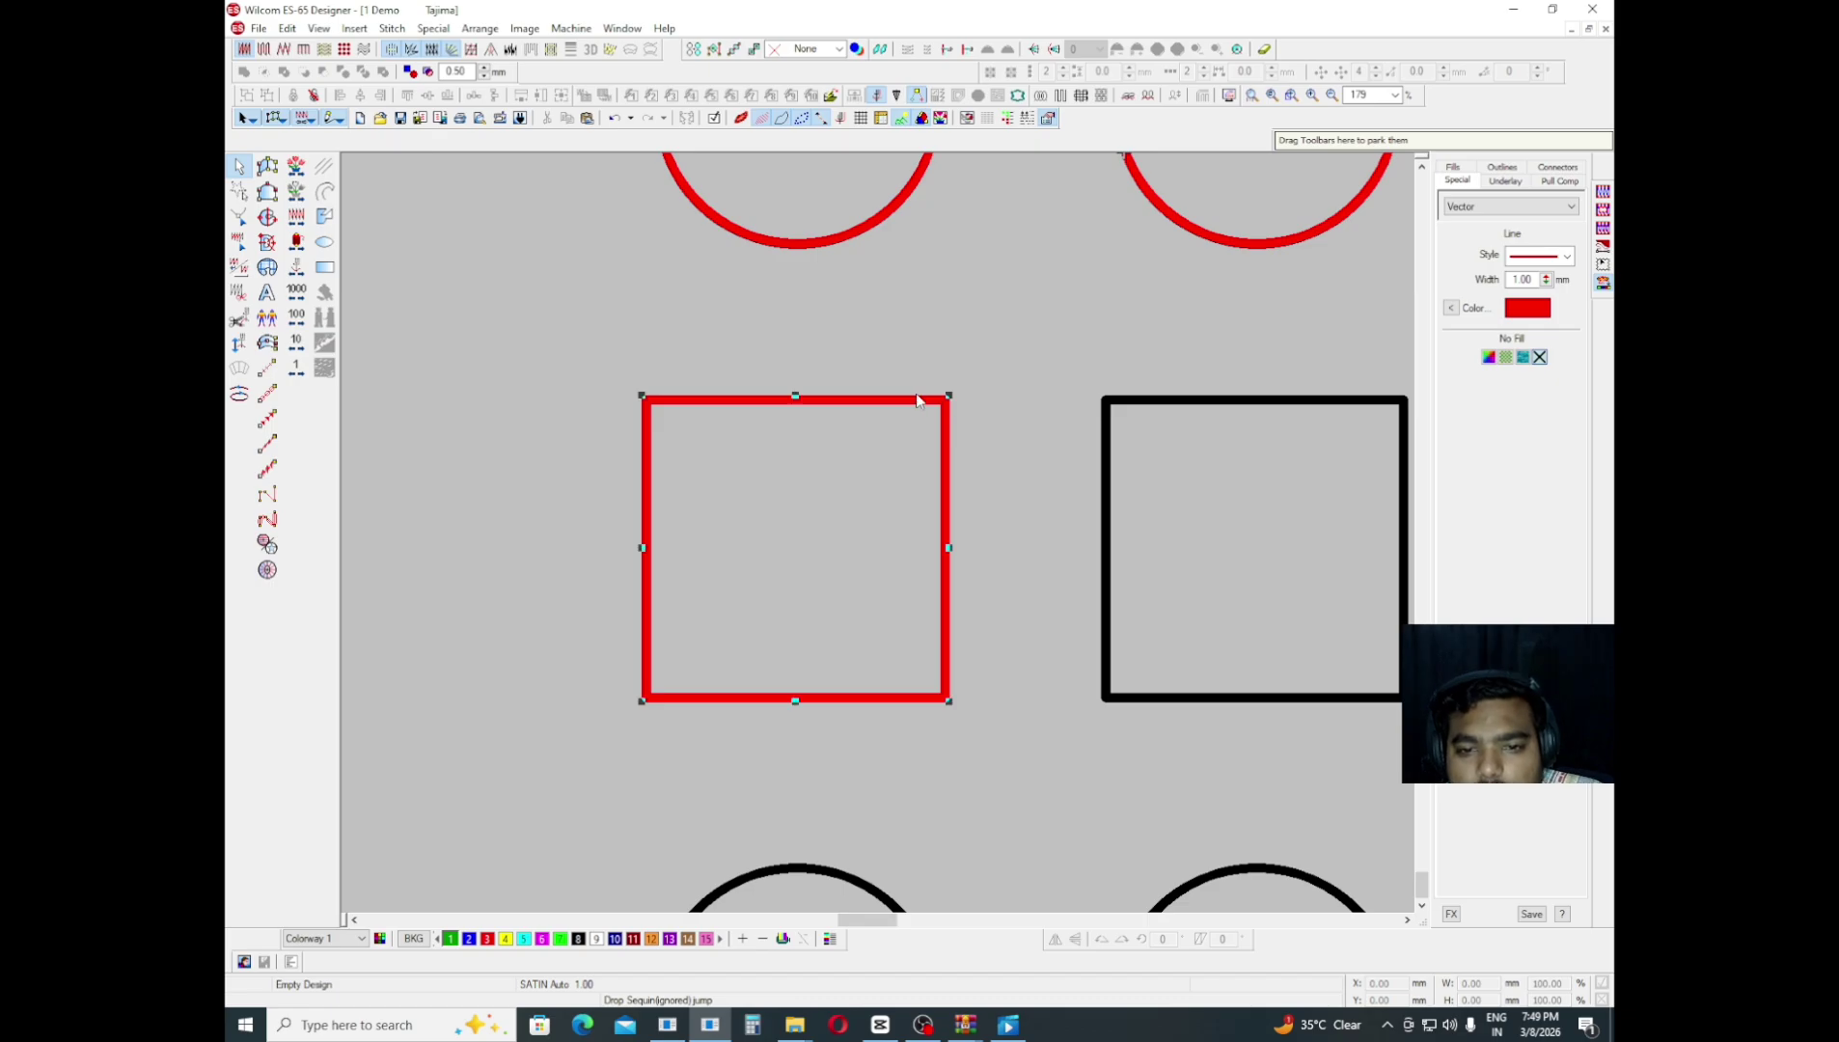
# - Copy the fitted red square onto the second through fifth black square templates of the row, and deselect it
pyautogui.moveTo(916, 397); pyautogui.dragTo(1106, 478)
pyautogui.moveTo(1020, 473); pyautogui.dragTo(1009, 480)
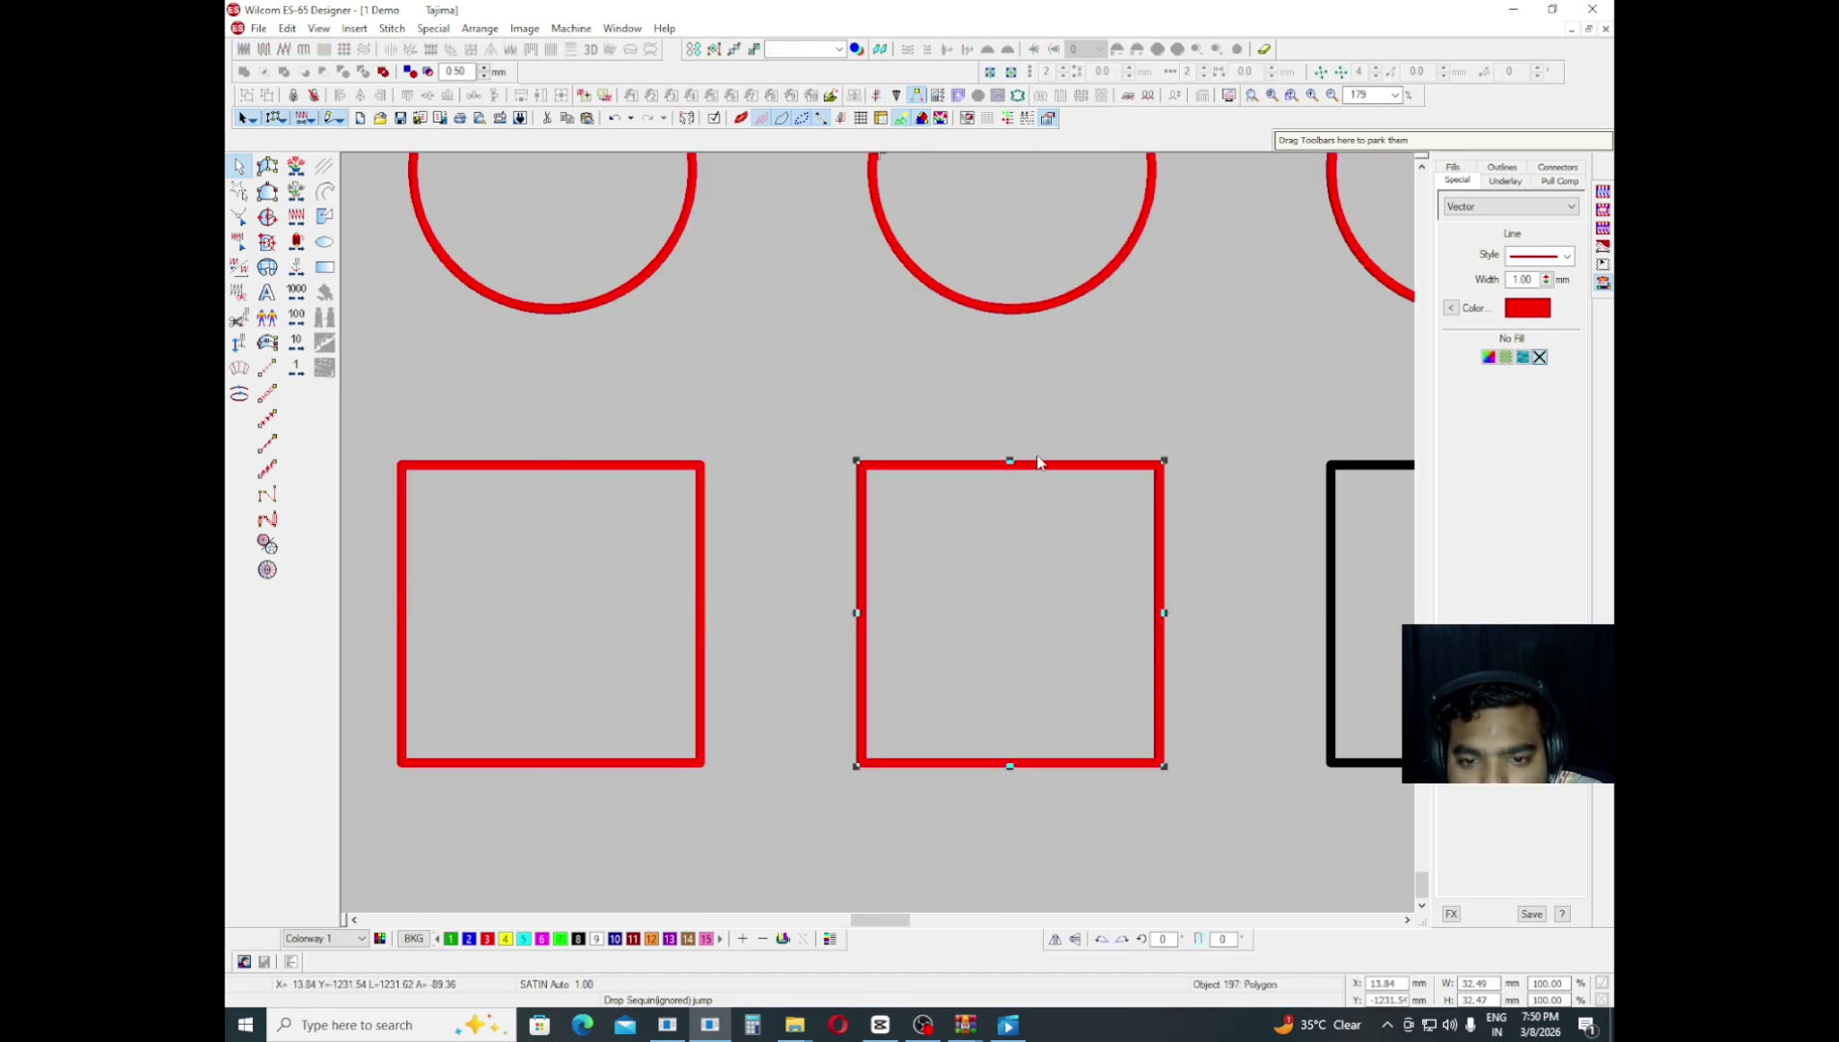
pyautogui.moveTo(1078, 407); pyautogui.dragTo(837, 454)
pyautogui.moveTo(768, 504)
pyautogui.mouseDown()
pyautogui.moveTo(1250, 497)
pyautogui.moveTo(1184, 564)
pyautogui.mouseUp()
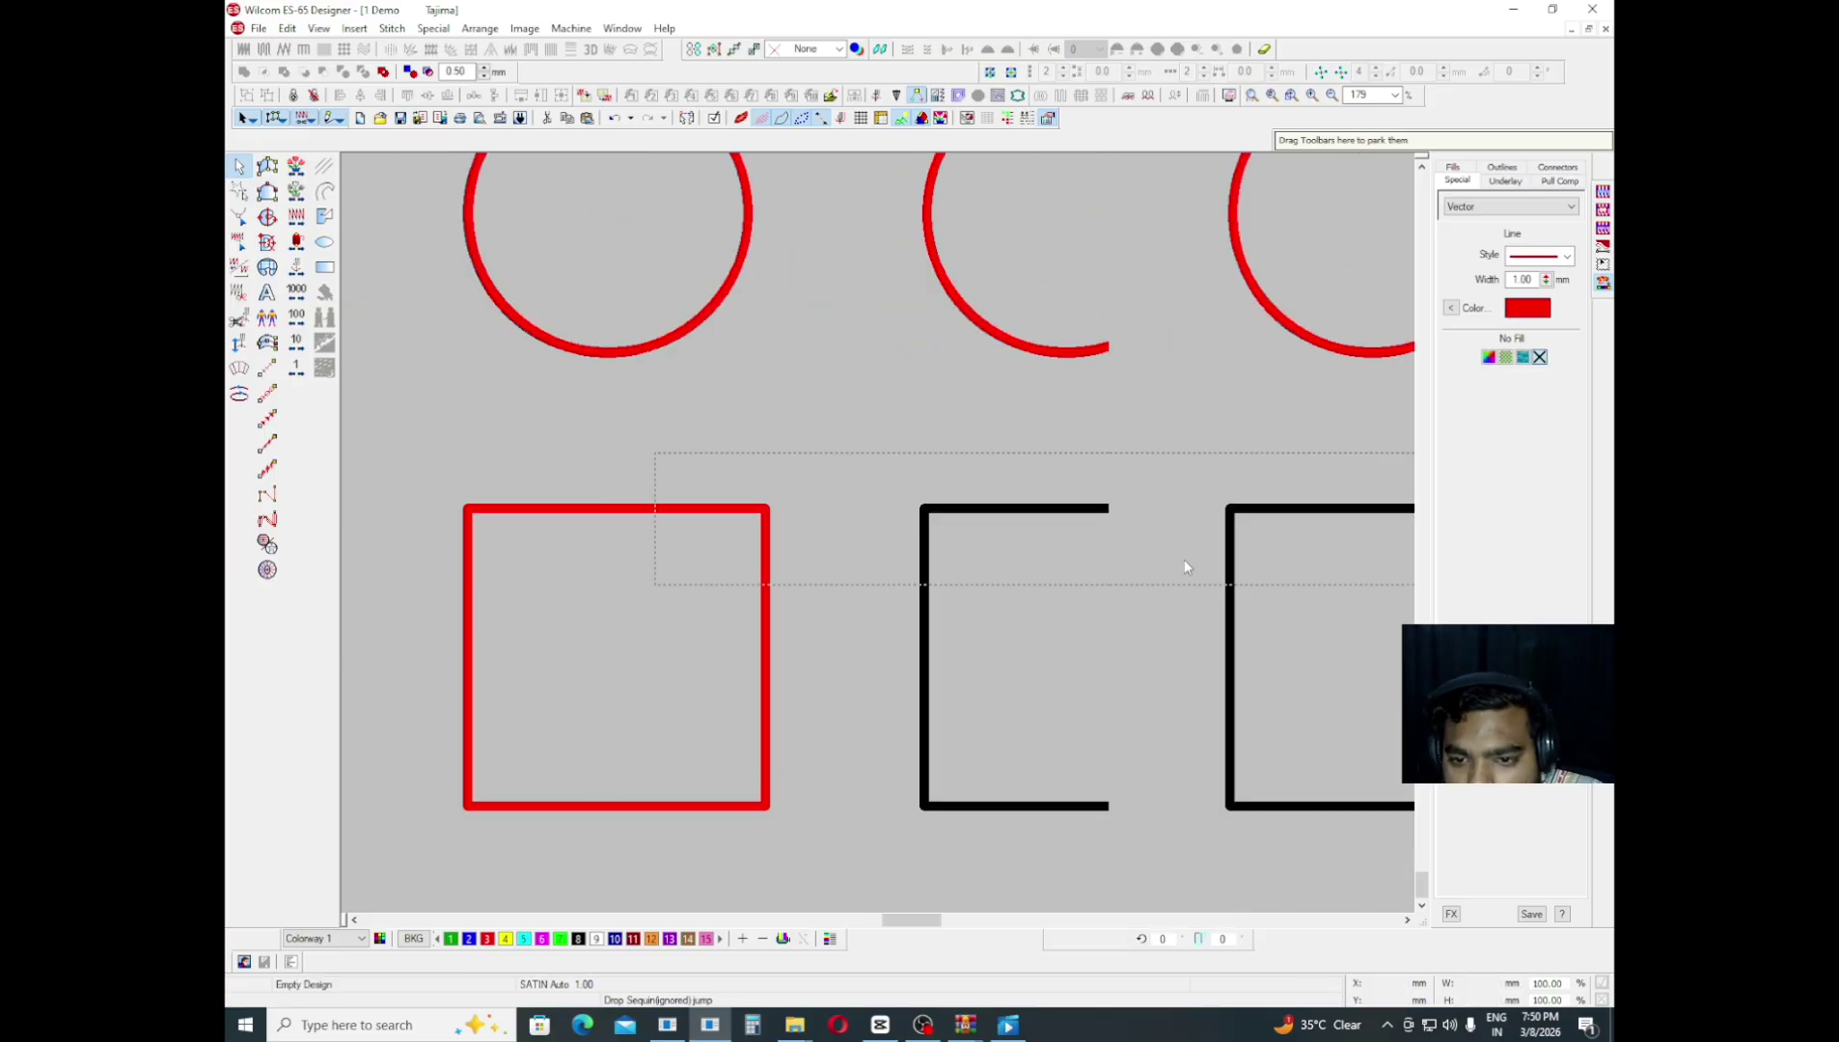
pyautogui.moveTo(615, 487)
pyautogui.mouseDown()
pyautogui.moveTo(870, 452)
pyautogui.moveTo(1278, 516)
pyautogui.mouseUp()
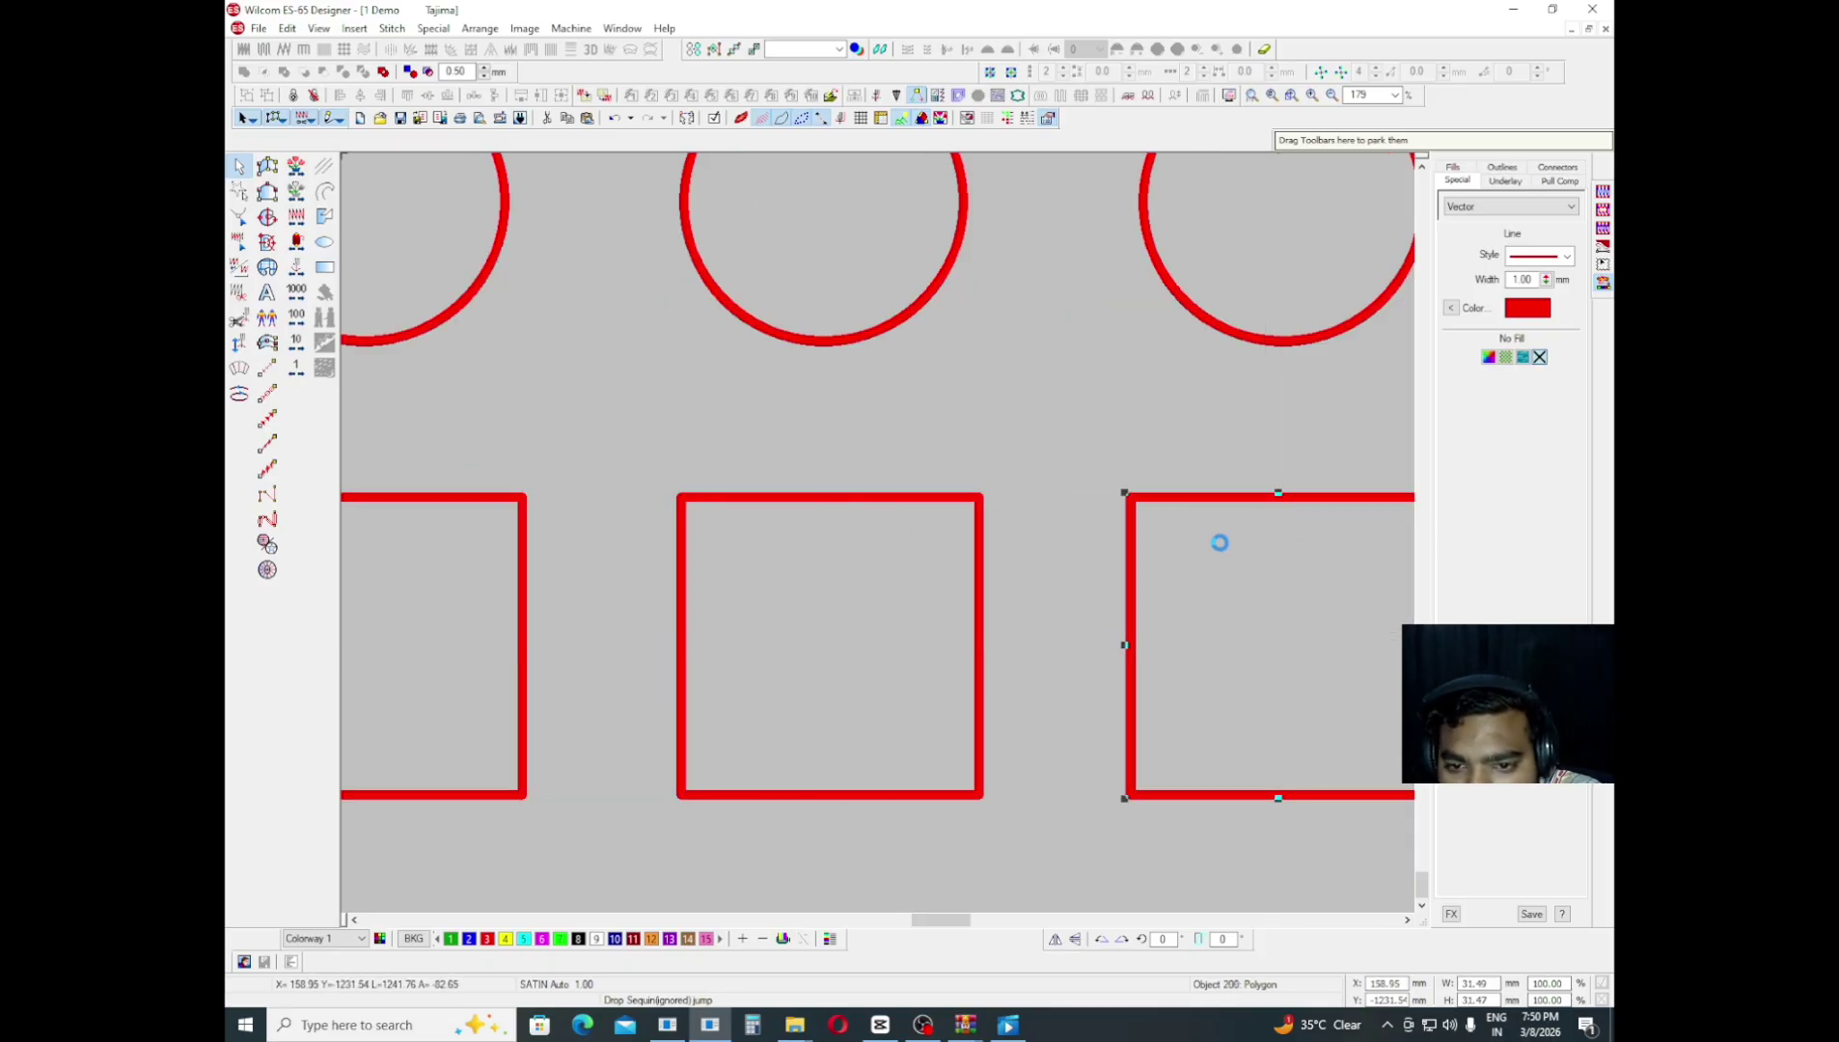
pyautogui.press('Escape')
pyautogui.scroll(-2, 1219, 538)
pyautogui.press('p')
pyautogui.moveTo(776, 693); pyautogui.dragTo(1025, 468)
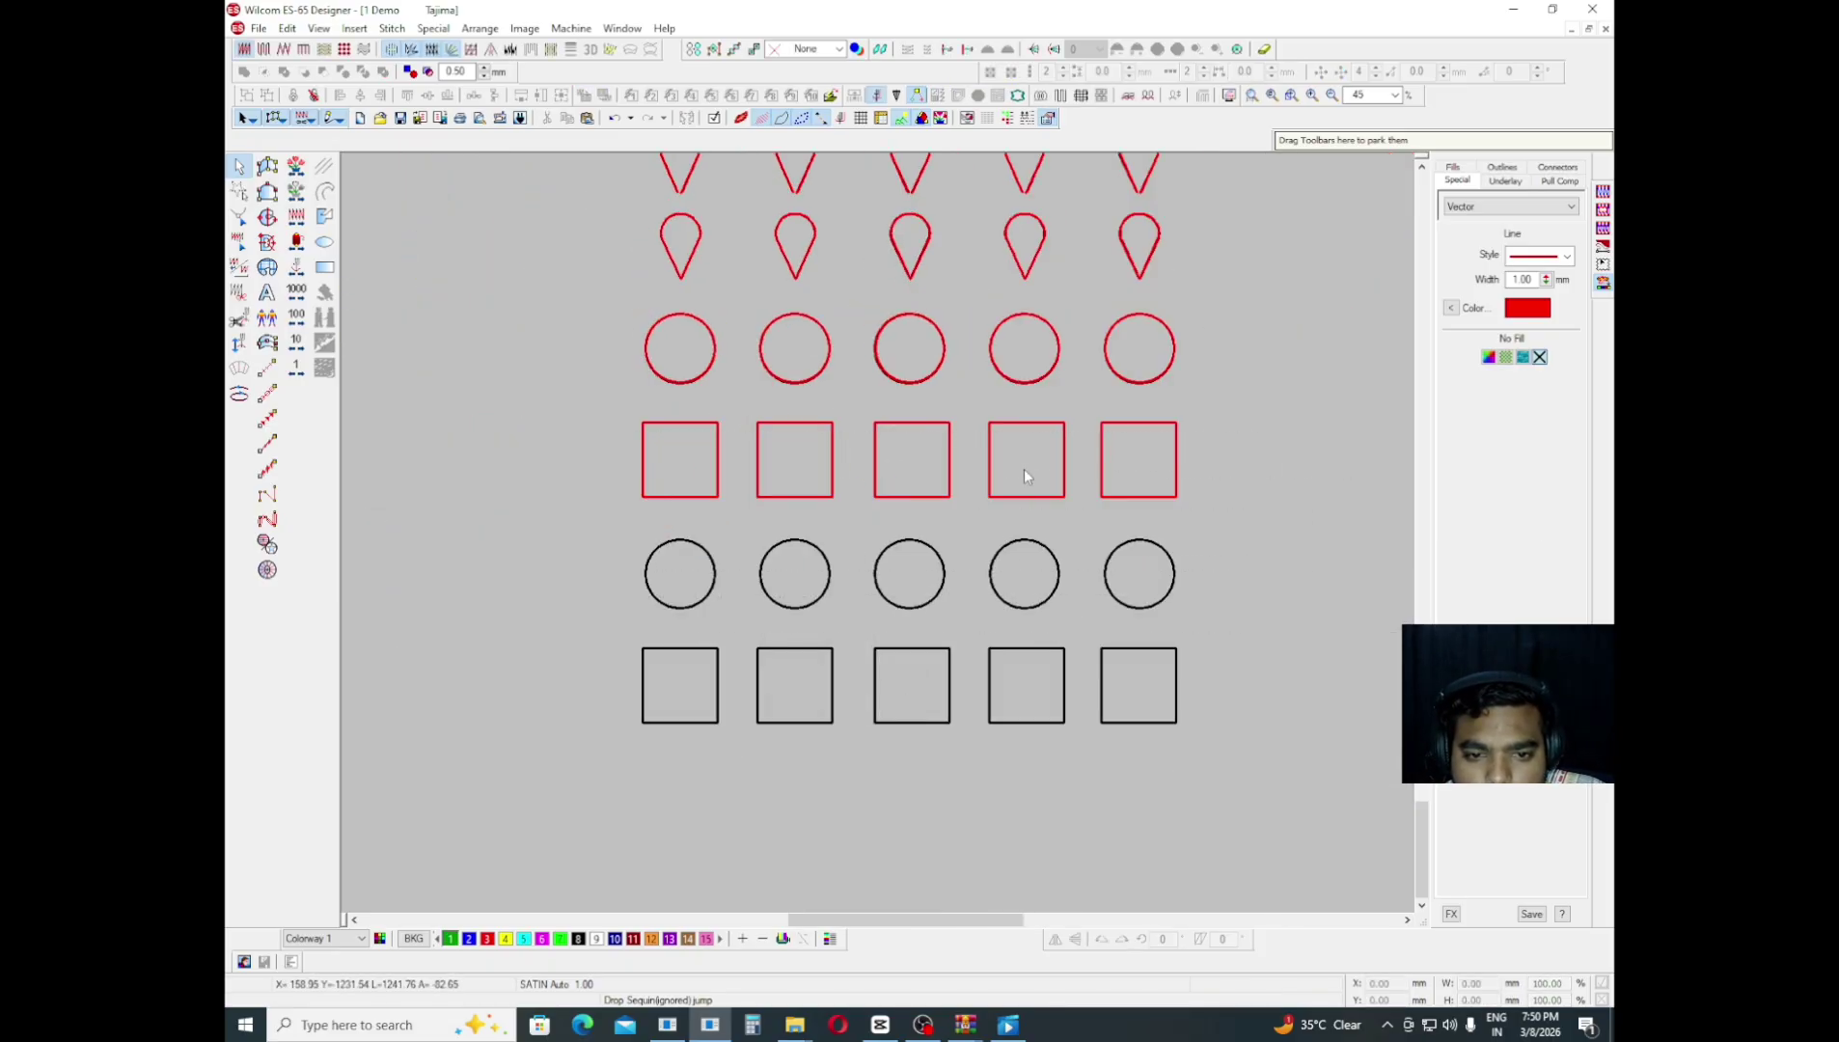
pyautogui.moveTo(1196, 294); pyautogui.dragTo(627, 398)
pyautogui.press('z')
pyautogui.scroll(-1, 822, 455)
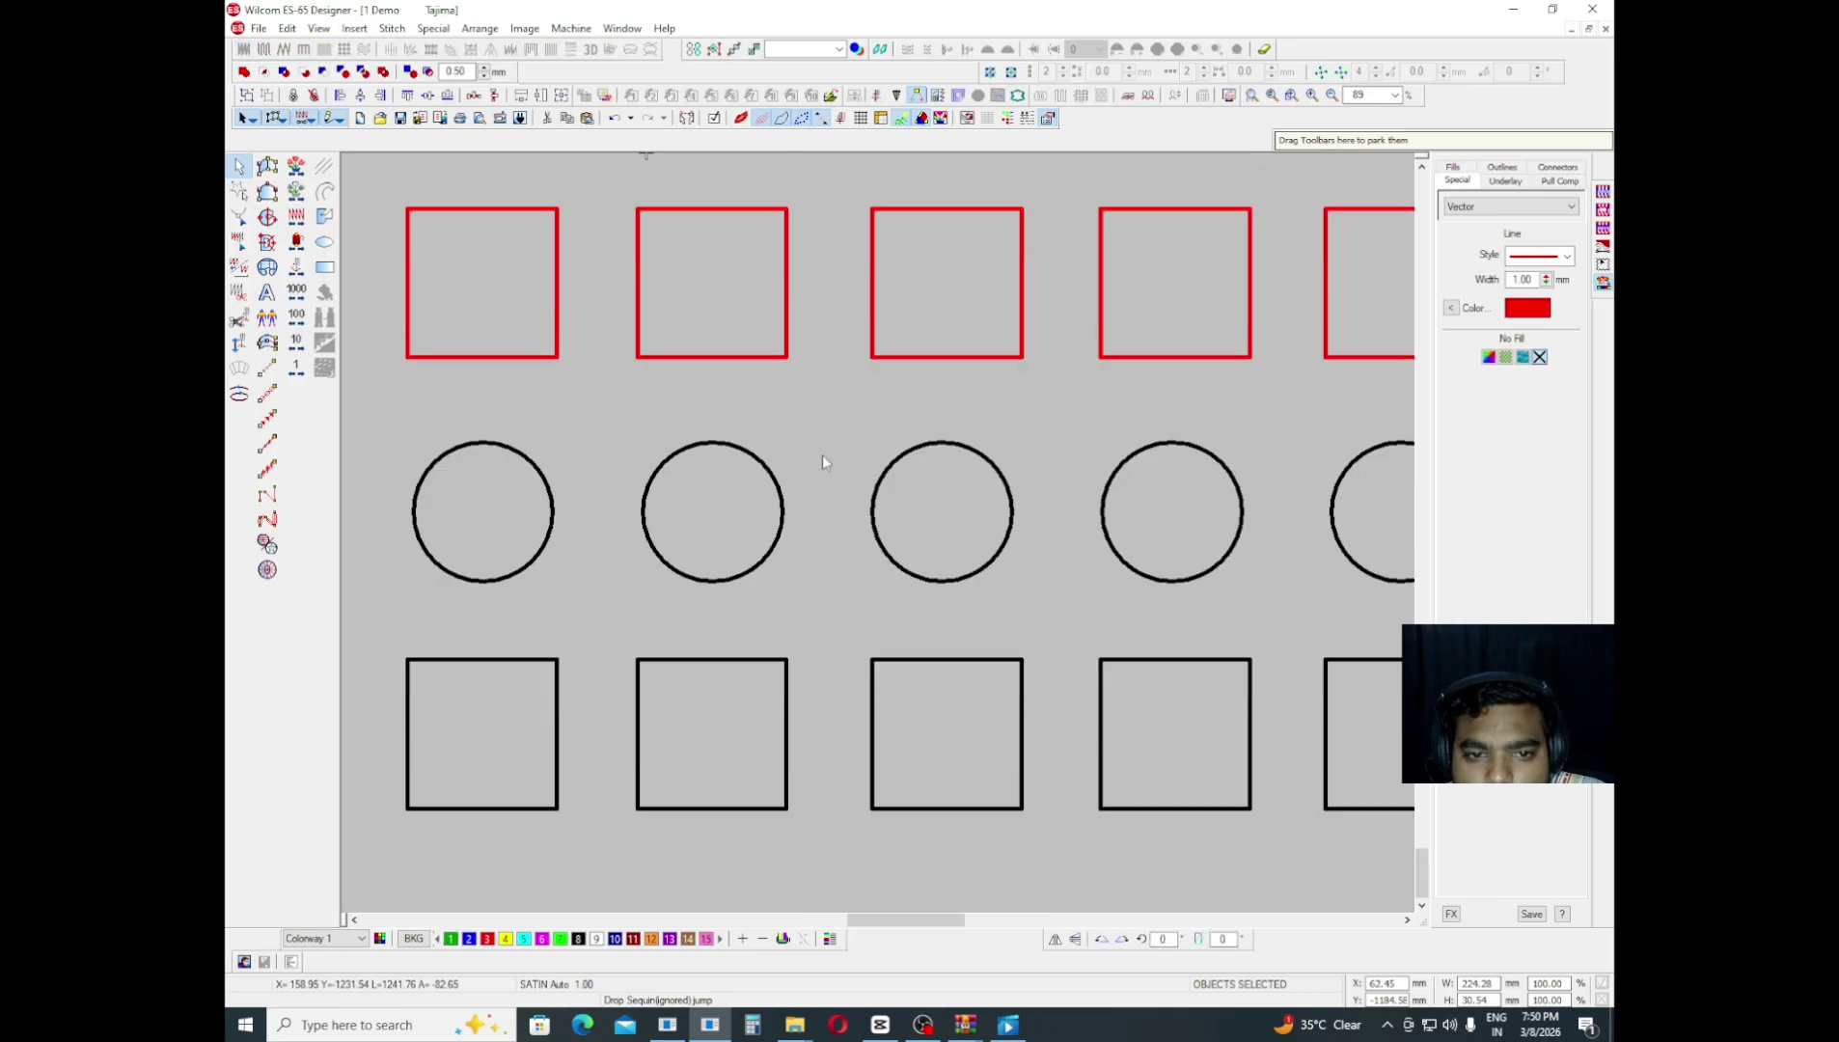
pyautogui.hotkey('shift', 'z')
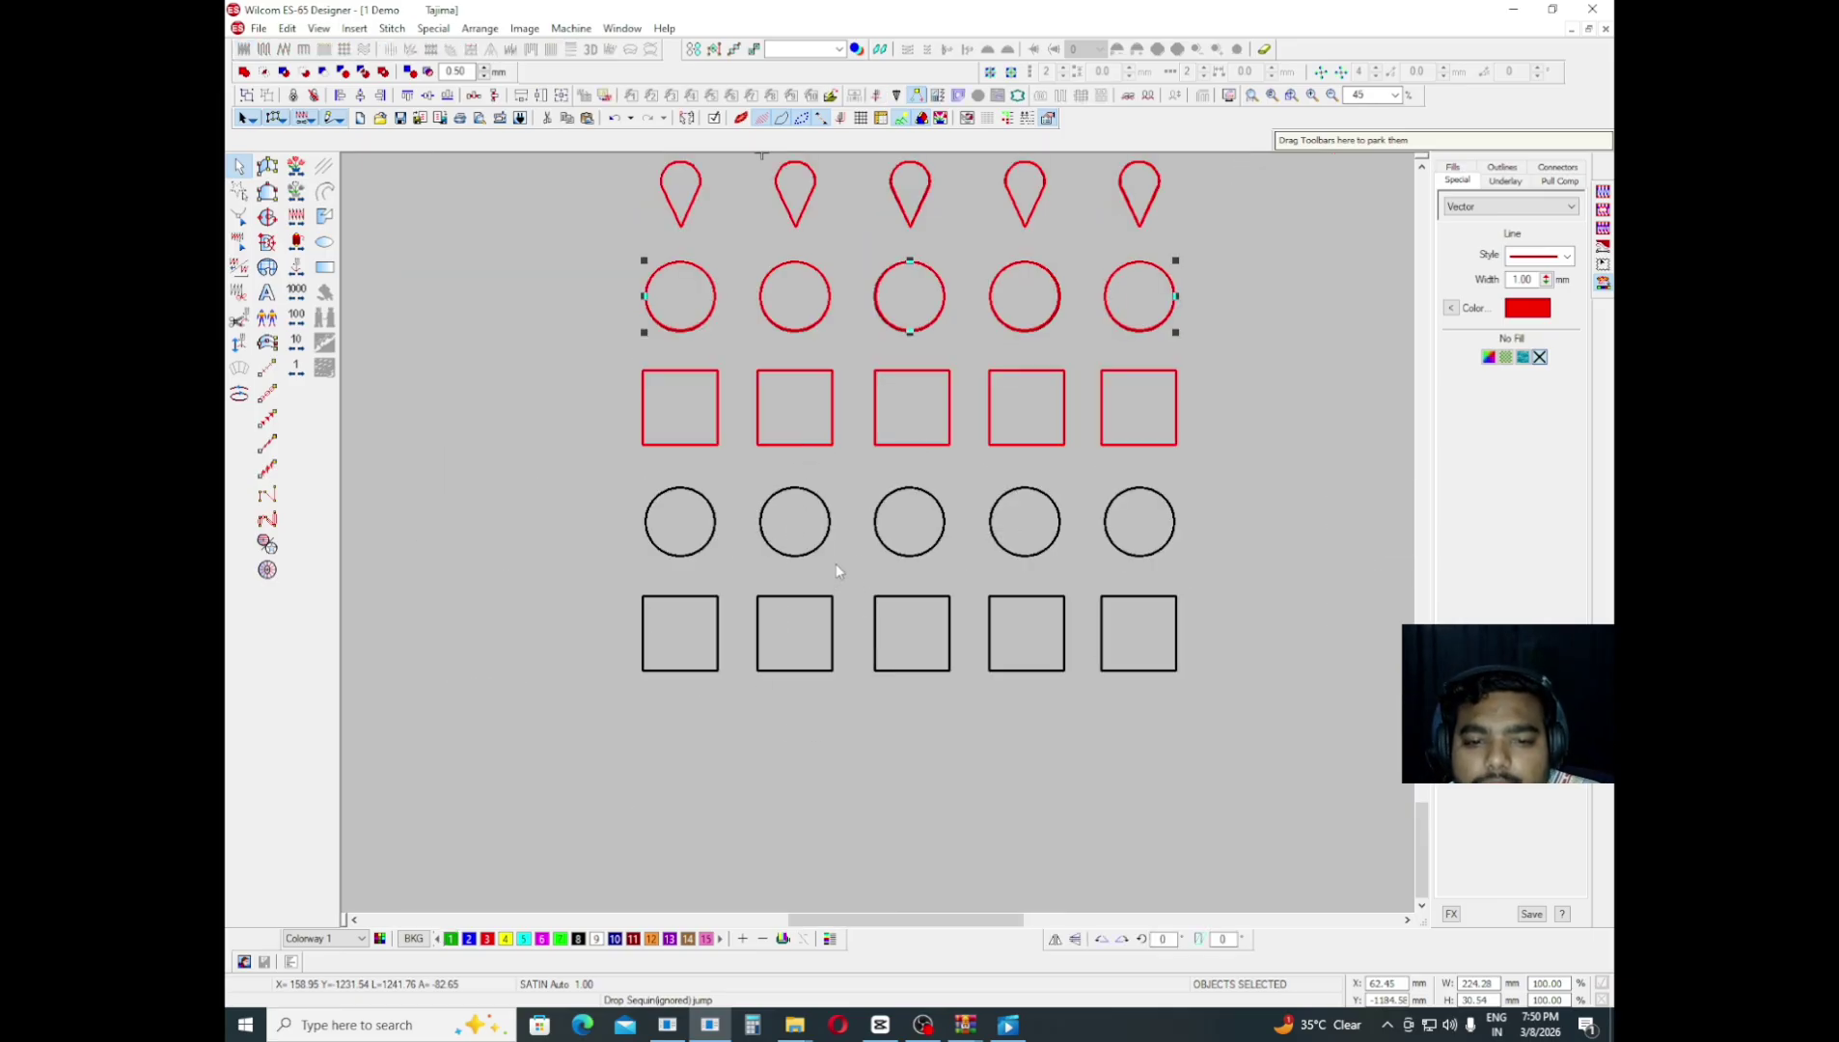
# - Select the rows of five red circles and five red squares together and copy them onto the black rows below
pyautogui.moveTo(1240, 245); pyautogui.dragTo(549, 493)
pyautogui.press('z')
pyautogui.hotkey('shift', 'z')
pyautogui.hotkey('shift', 'z')
pyautogui.moveTo(885, 450); pyautogui.dragTo(947, 556)
# - Nudge the copied circle and square rows up into exact alignment with the black templates, and deselect them
pyautogui.press('z')
pyautogui.press('z')
pyautogui.press('z')
pyautogui.press('Up')
pyautogui.press('Up')
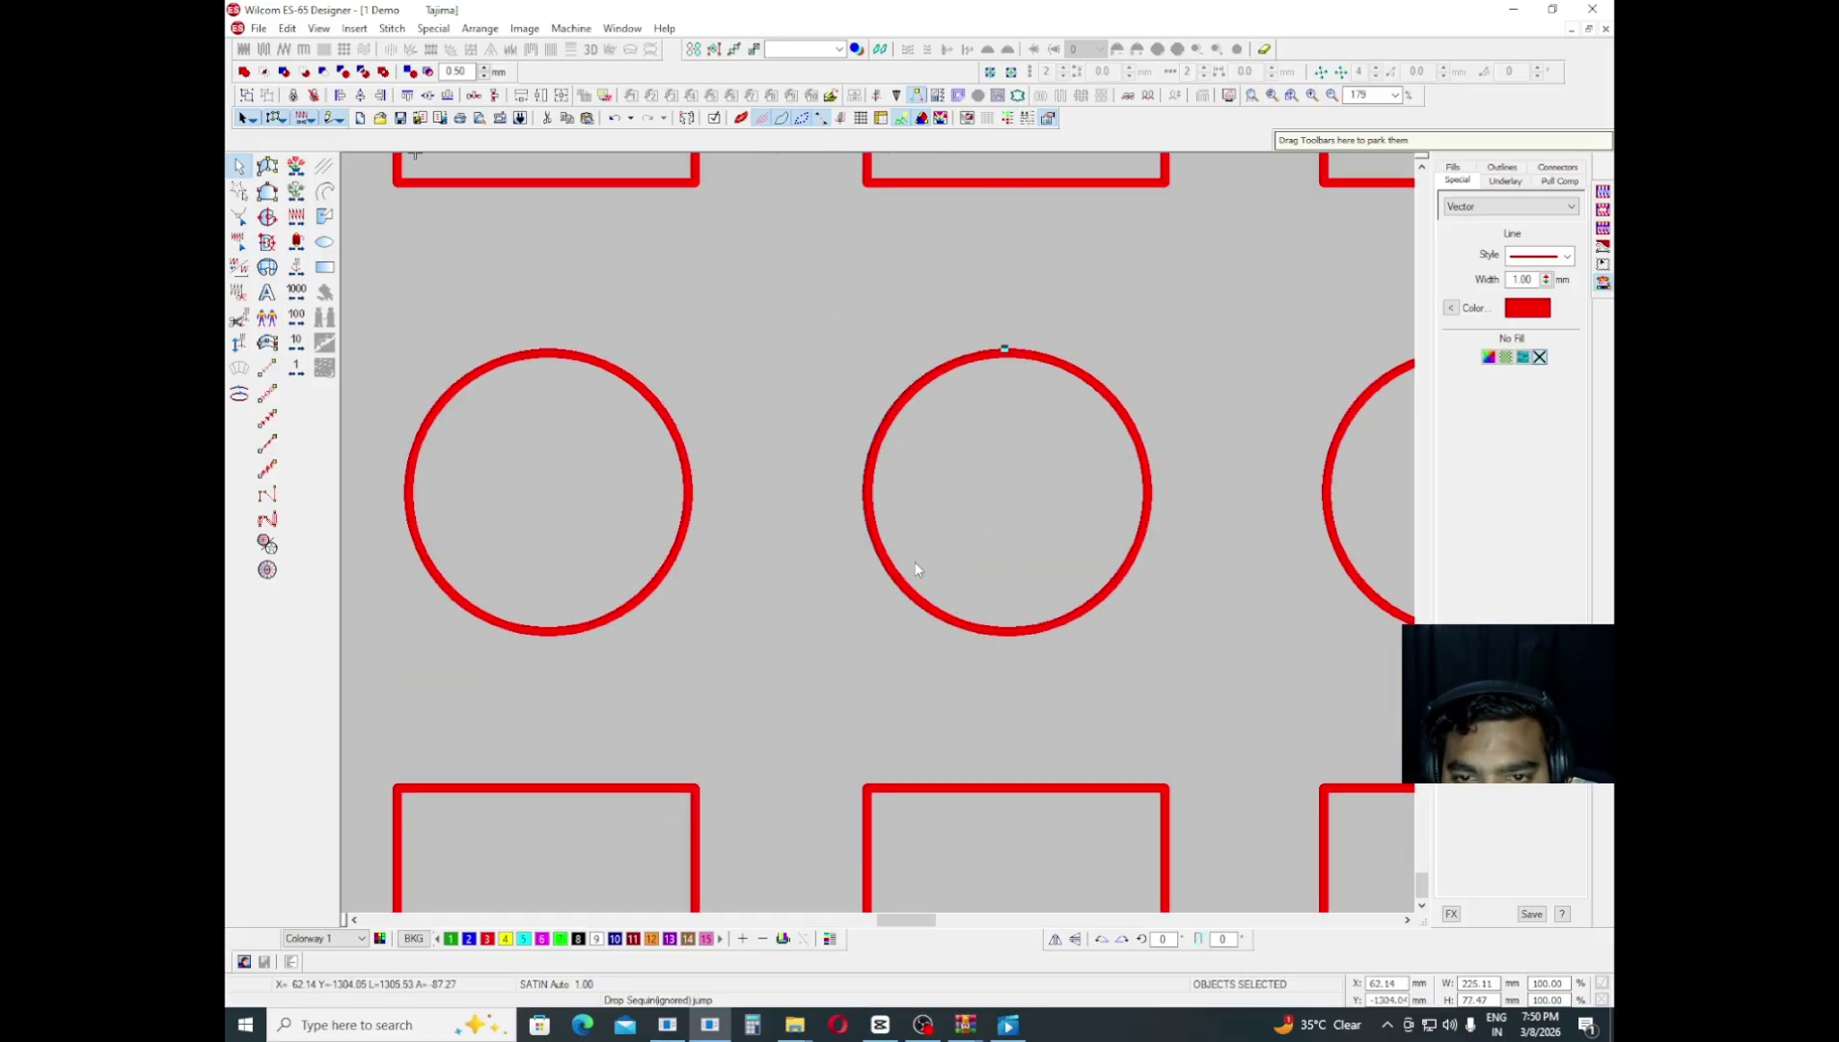
pyautogui.hotkey('shift', 'z')
pyautogui.hotkey('shift', 'z')
pyautogui.press('Escape')
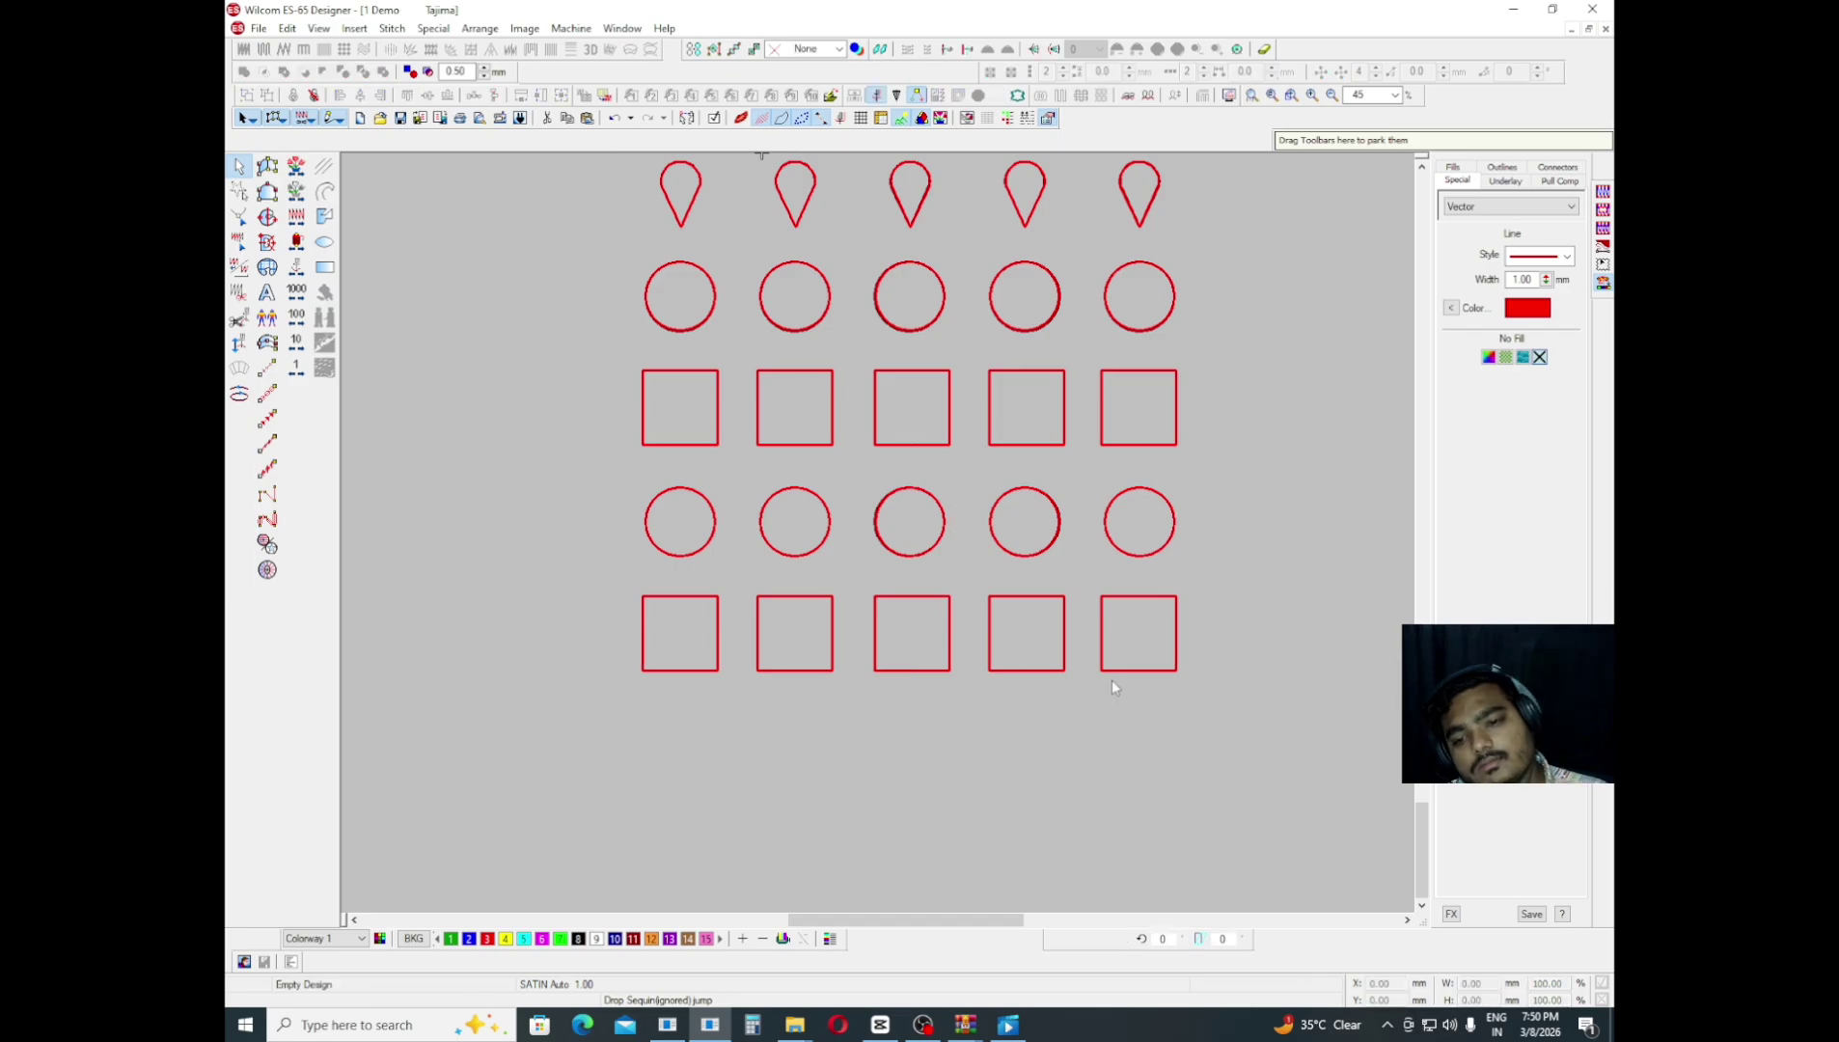
# - Examine the whole design from the wave rows to the lowest square row for shapes not yet outlined in red
pyautogui.hotkey('shift', 'z')
pyautogui.hotkey('shift', 'z')
pyautogui.scroll(3, 970, 633)
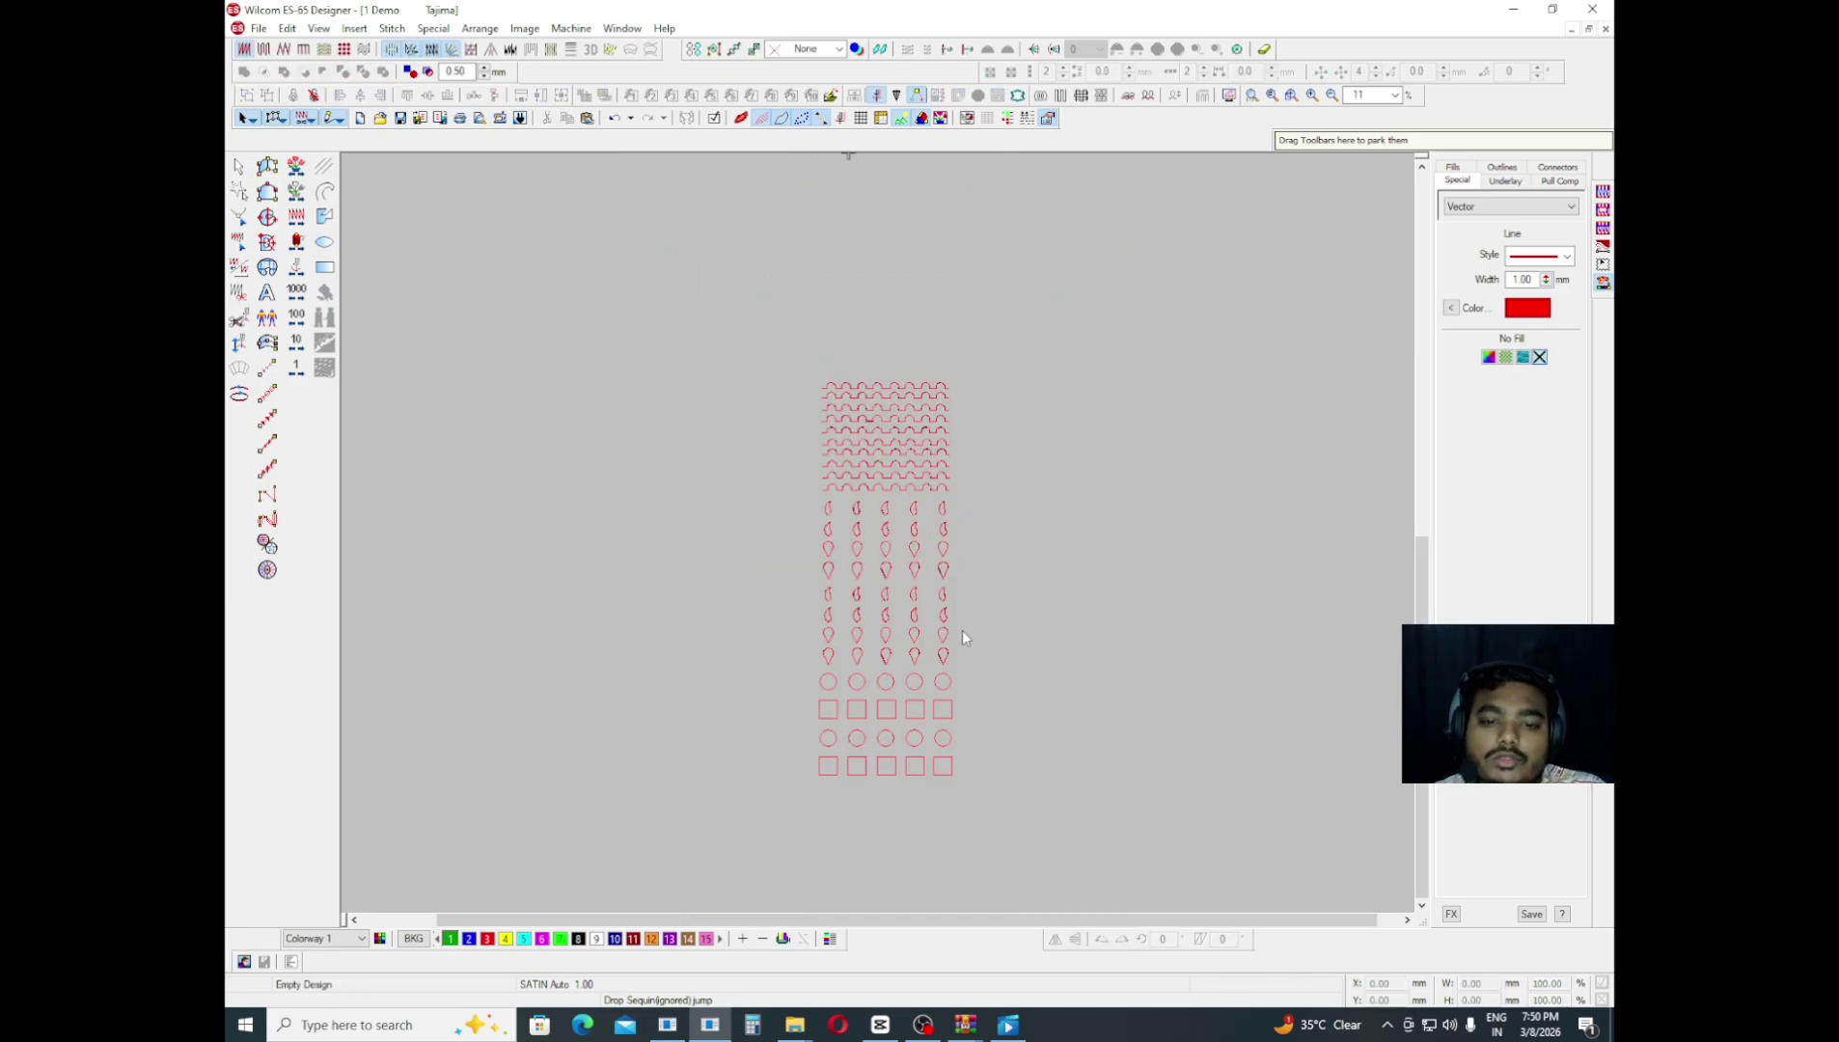
pyautogui.press('z')
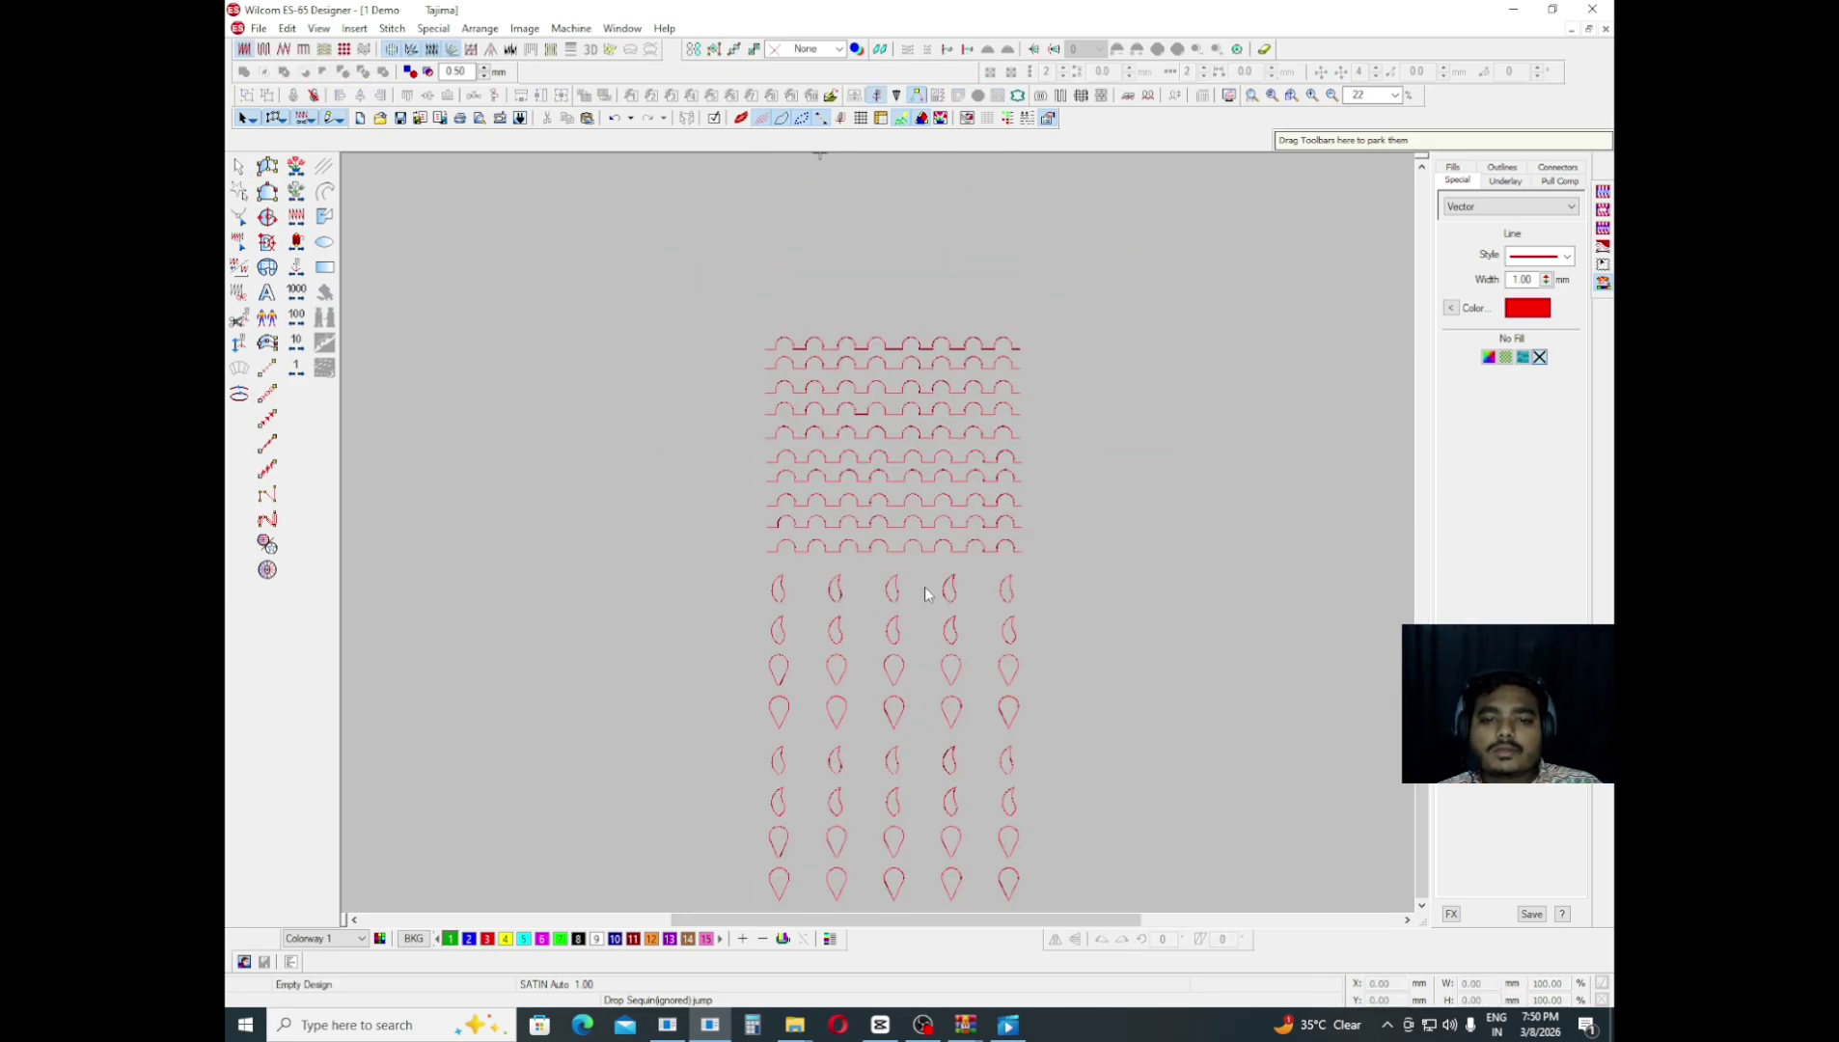
pyautogui.press('z')
pyautogui.scroll(-3, 974, 583)
pyautogui.scroll(3, 967, 569)
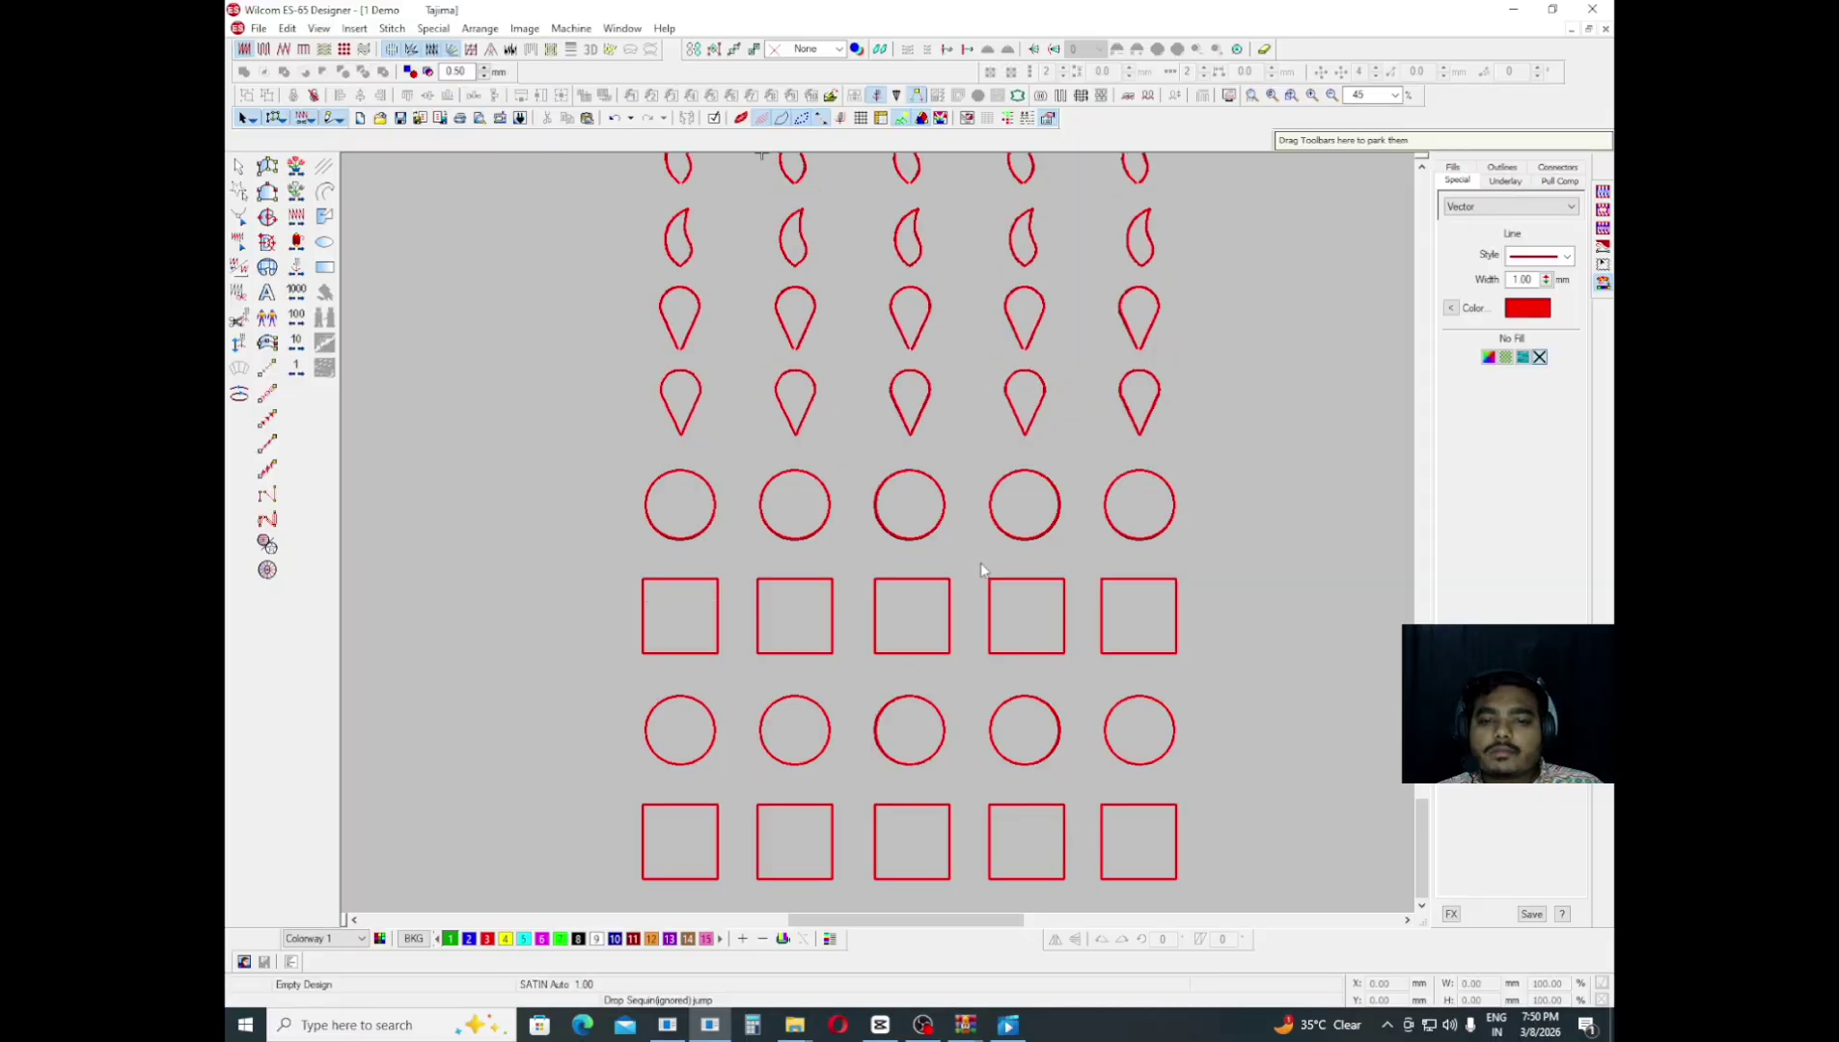
pyautogui.press('z')
pyautogui.hotkey('shift', 'z')
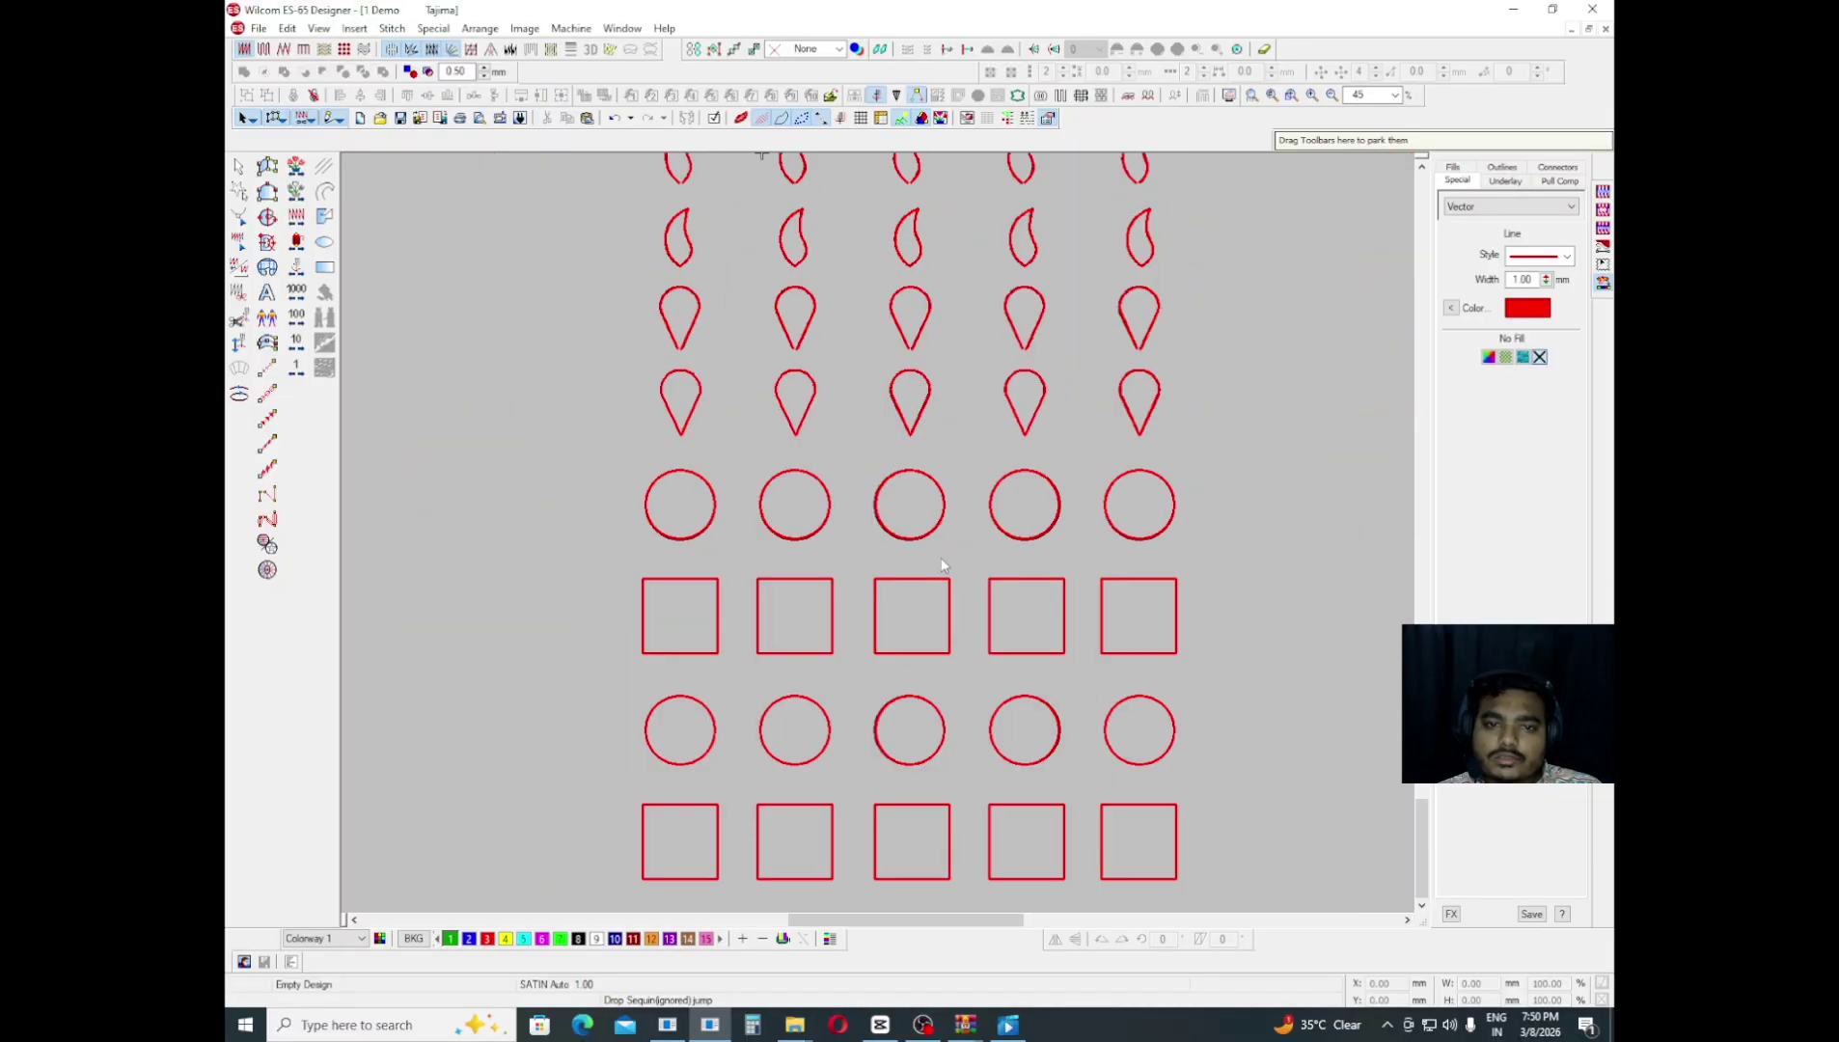